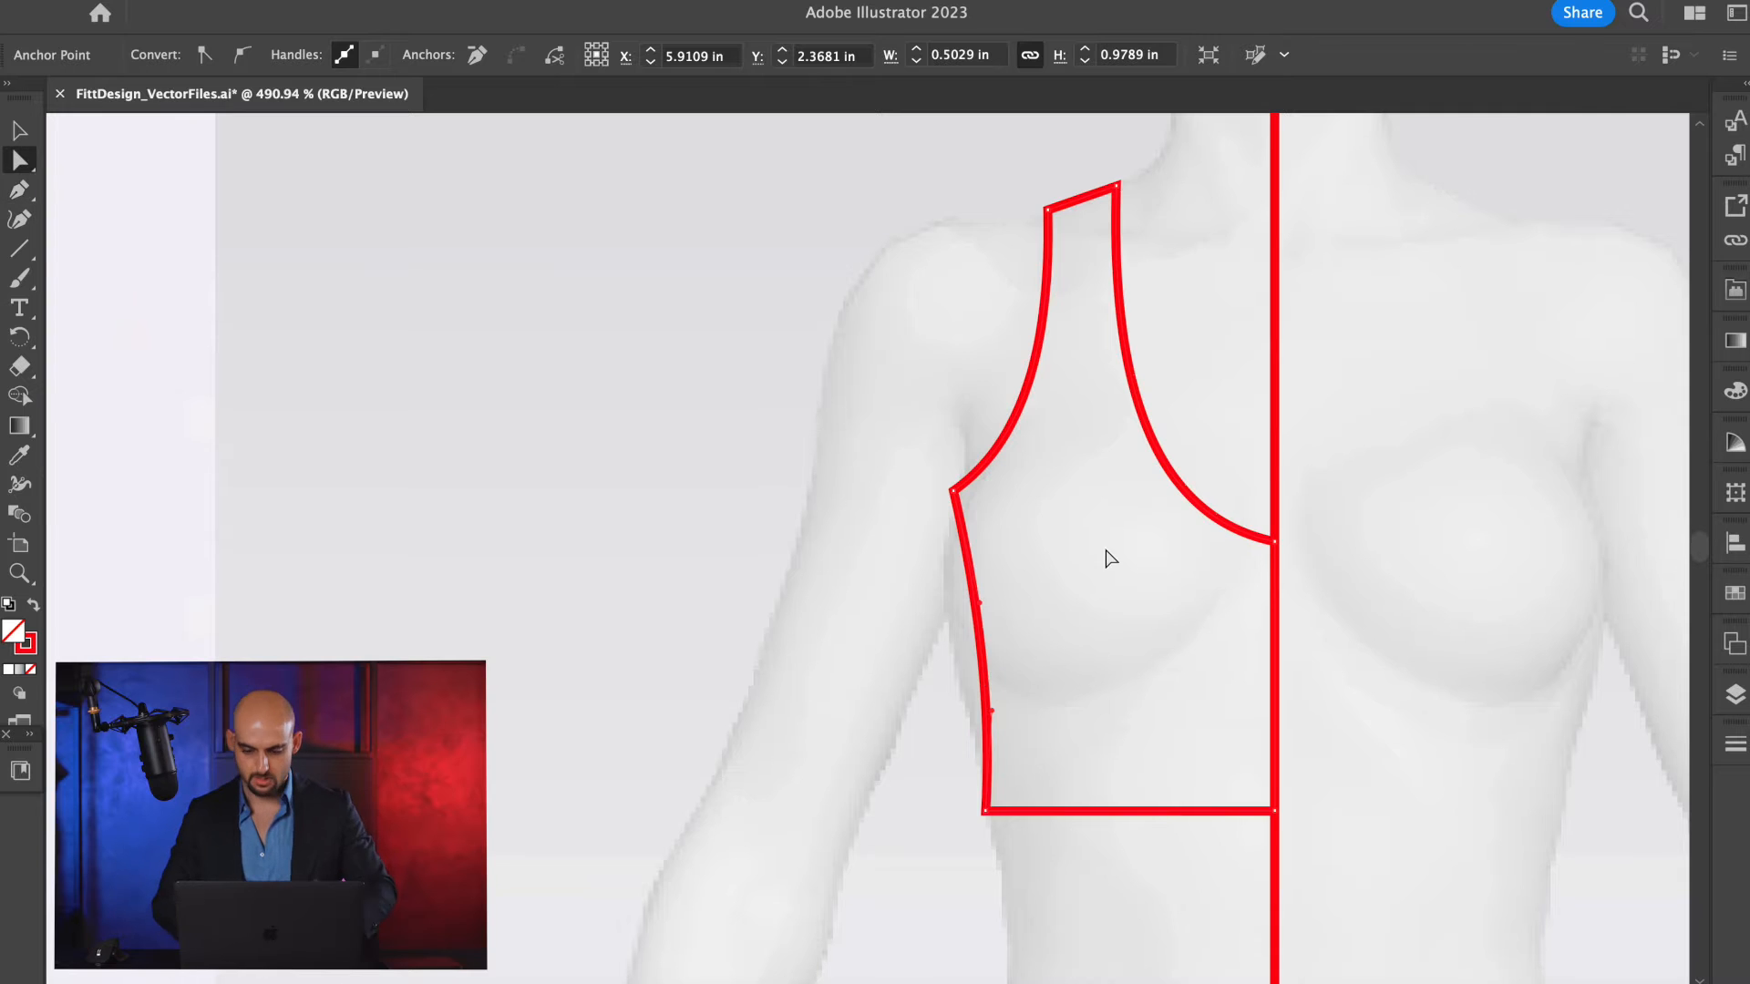
# Adjust the lower curve handle of the armhole to refine its curve down to the underarm point.
pyautogui.press('v')
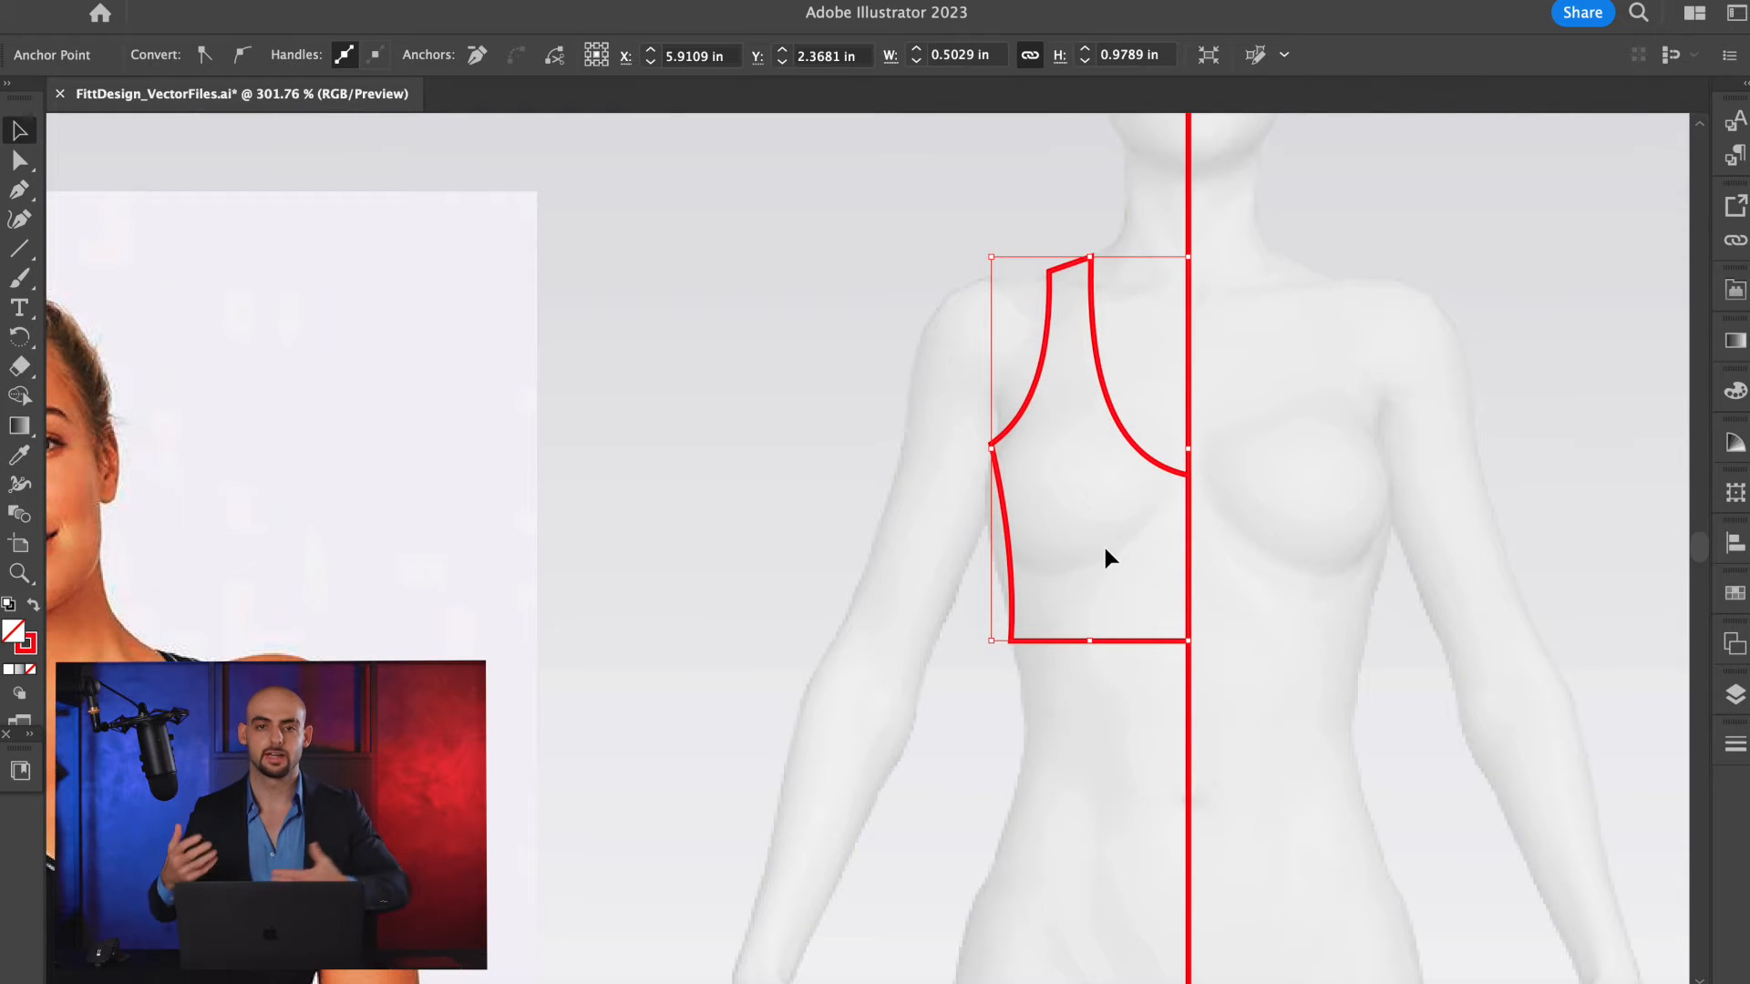
pyautogui.scroll(-5, 1105, 549)
pyautogui.hscroll(-4, 1105, 550)
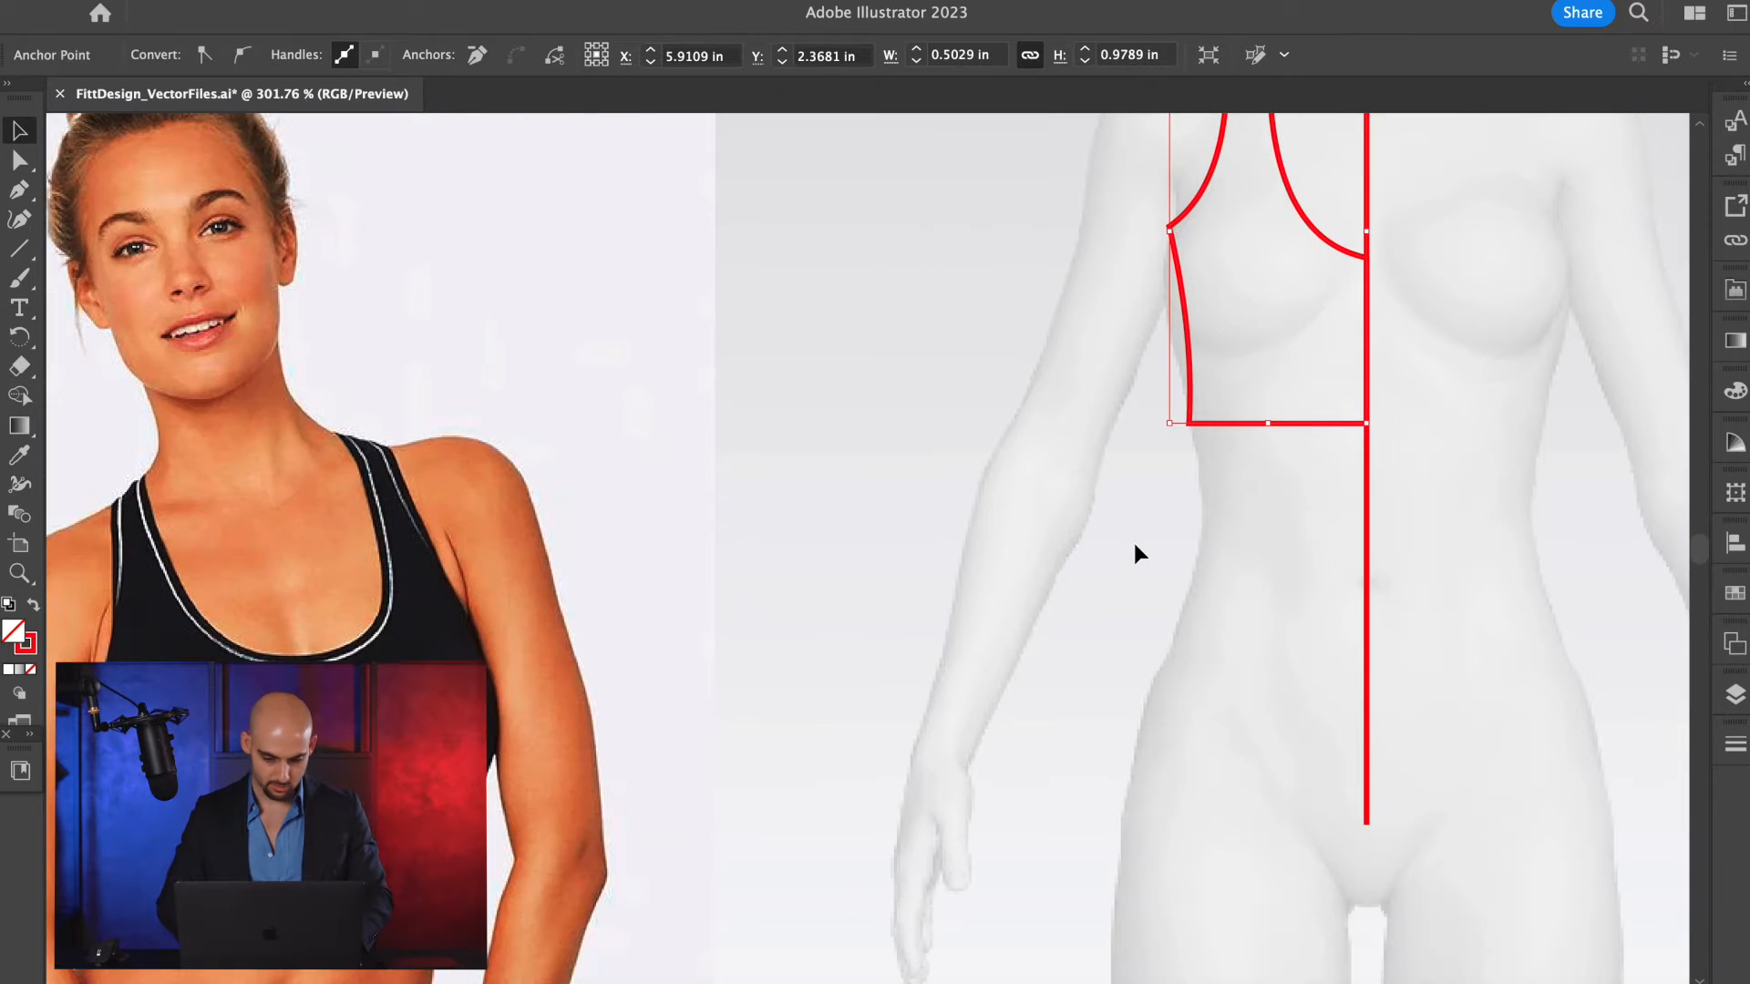
pyautogui.hscroll(2, 1133, 544)
pyautogui.scroll(2, 1164, 434)
pyautogui.hscroll(-2, 1160, 442)
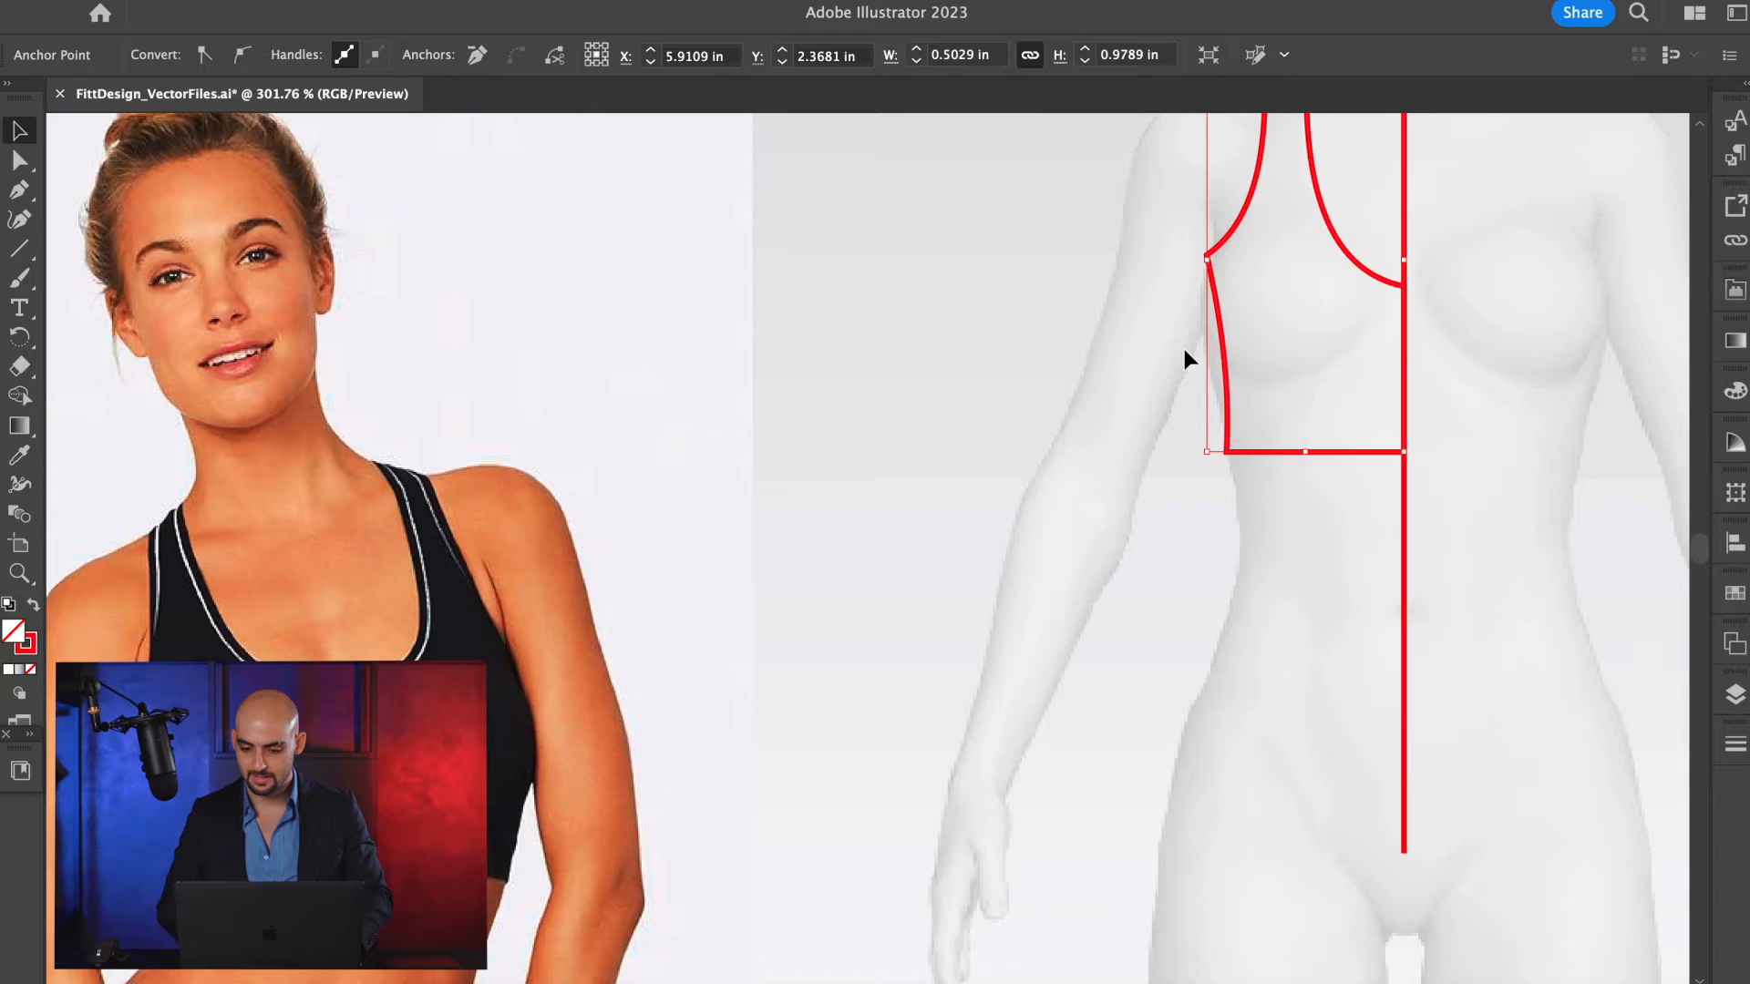
pyautogui.scroll(3, 1184, 348)
pyautogui.press('a')
pyautogui.click(1133, 341)
pyautogui.moveTo(1130, 346); pyautogui.dragTo(1123, 417)
pyautogui.scroll(2, 1213, 332)
pyautogui.hscroll(2, 1213, 332)
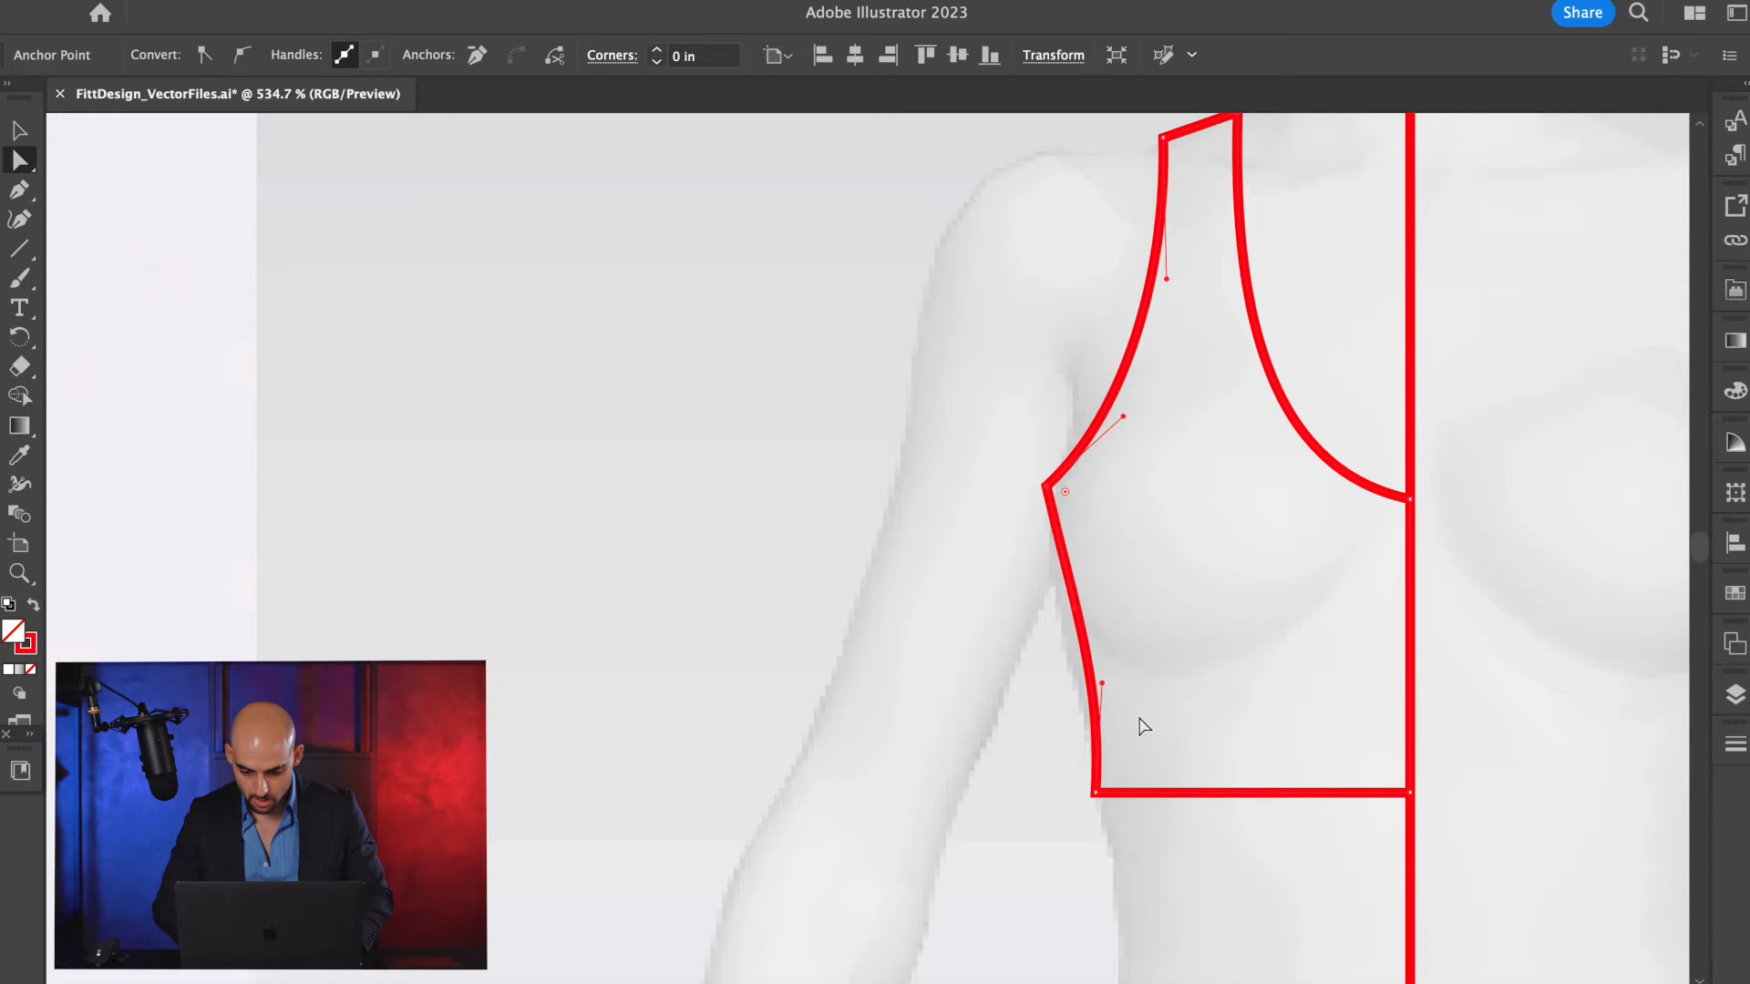
# Reshape the side seam into a gentle S-curve along the body by adjusting its underarm and hem handles.
pyautogui.scroll(-1, 1164, 722)
pyautogui.hscroll(3, 1165, 723)
pyautogui.click(972, 642)
pyautogui.moveTo(941, 634); pyautogui.dragTo(966, 629)
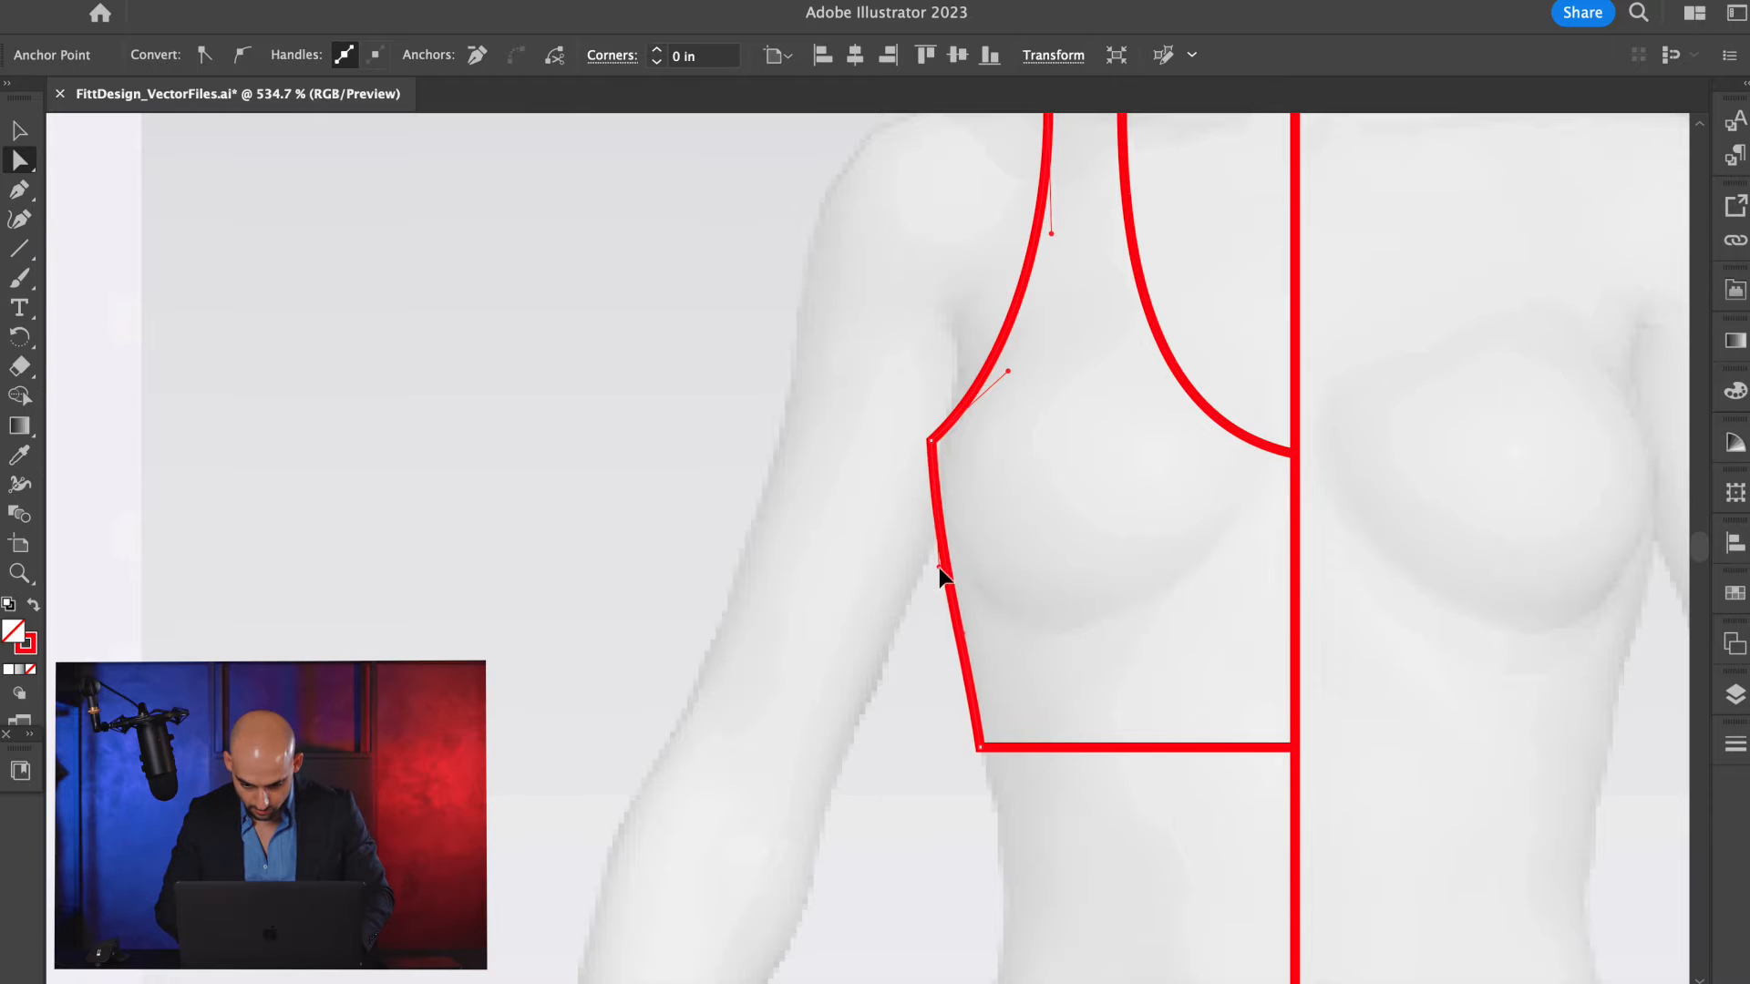
pyautogui.moveTo(934, 584); pyautogui.dragTo(971, 628)
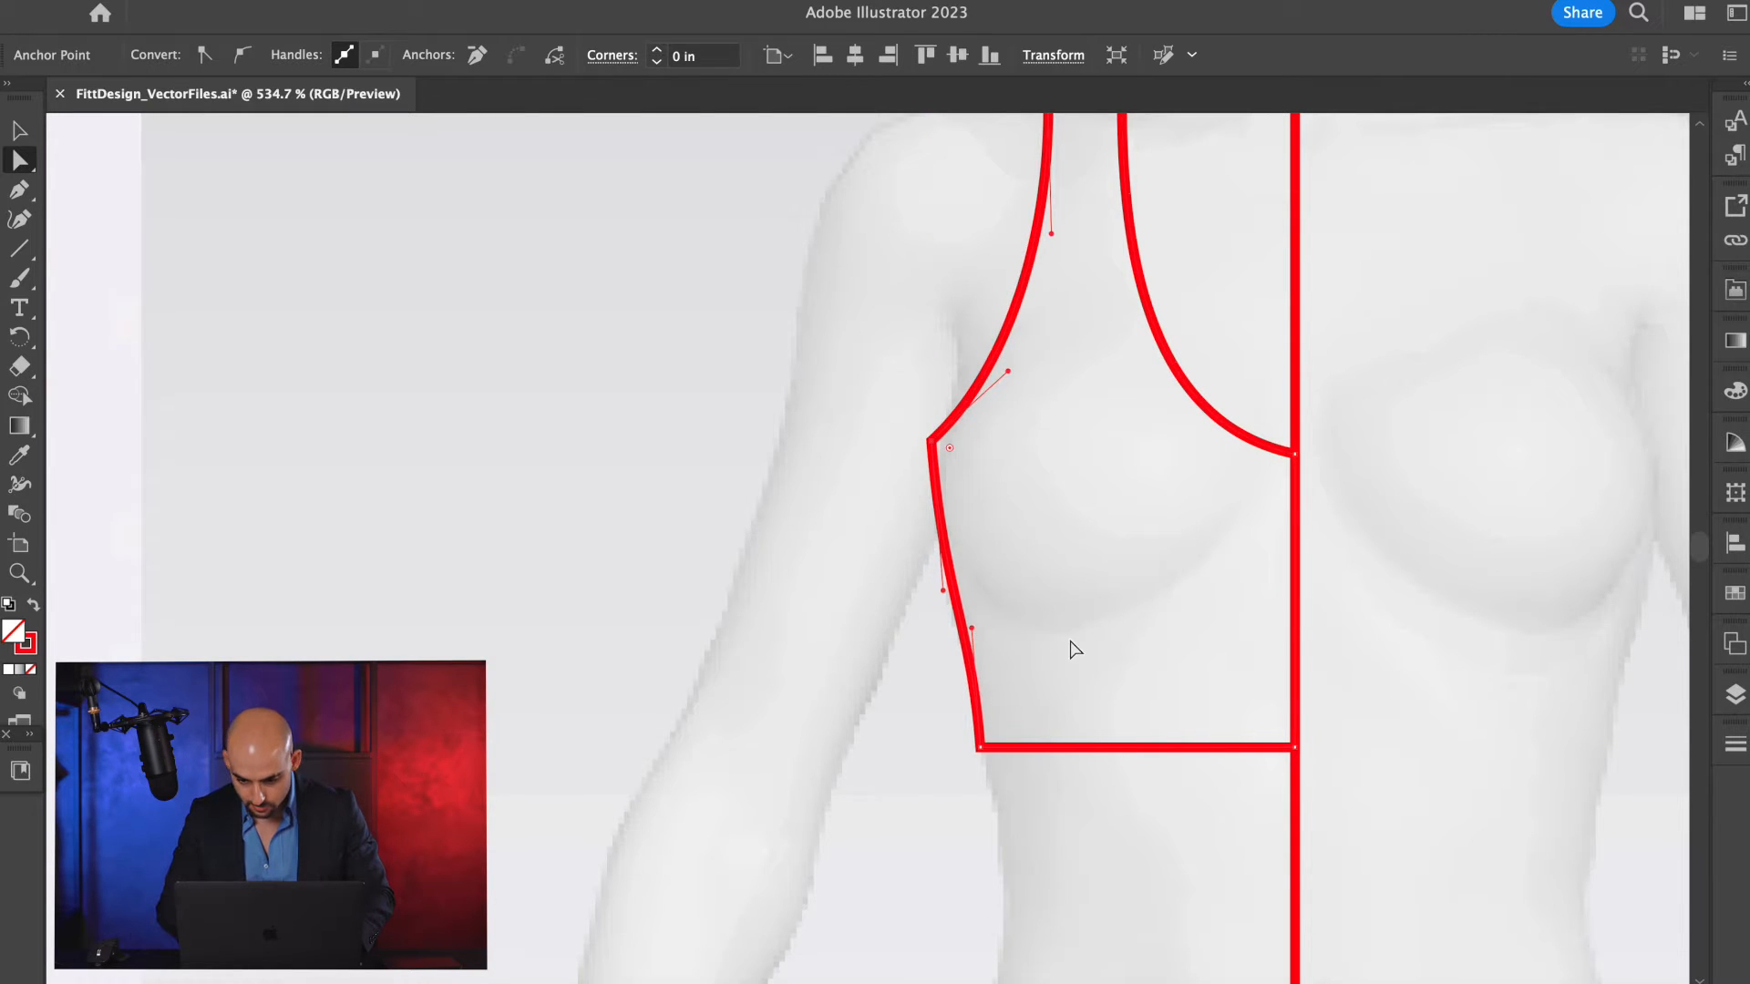
pyautogui.scroll(-4, 1071, 640)
pyautogui.scroll(4, 1003, 652)
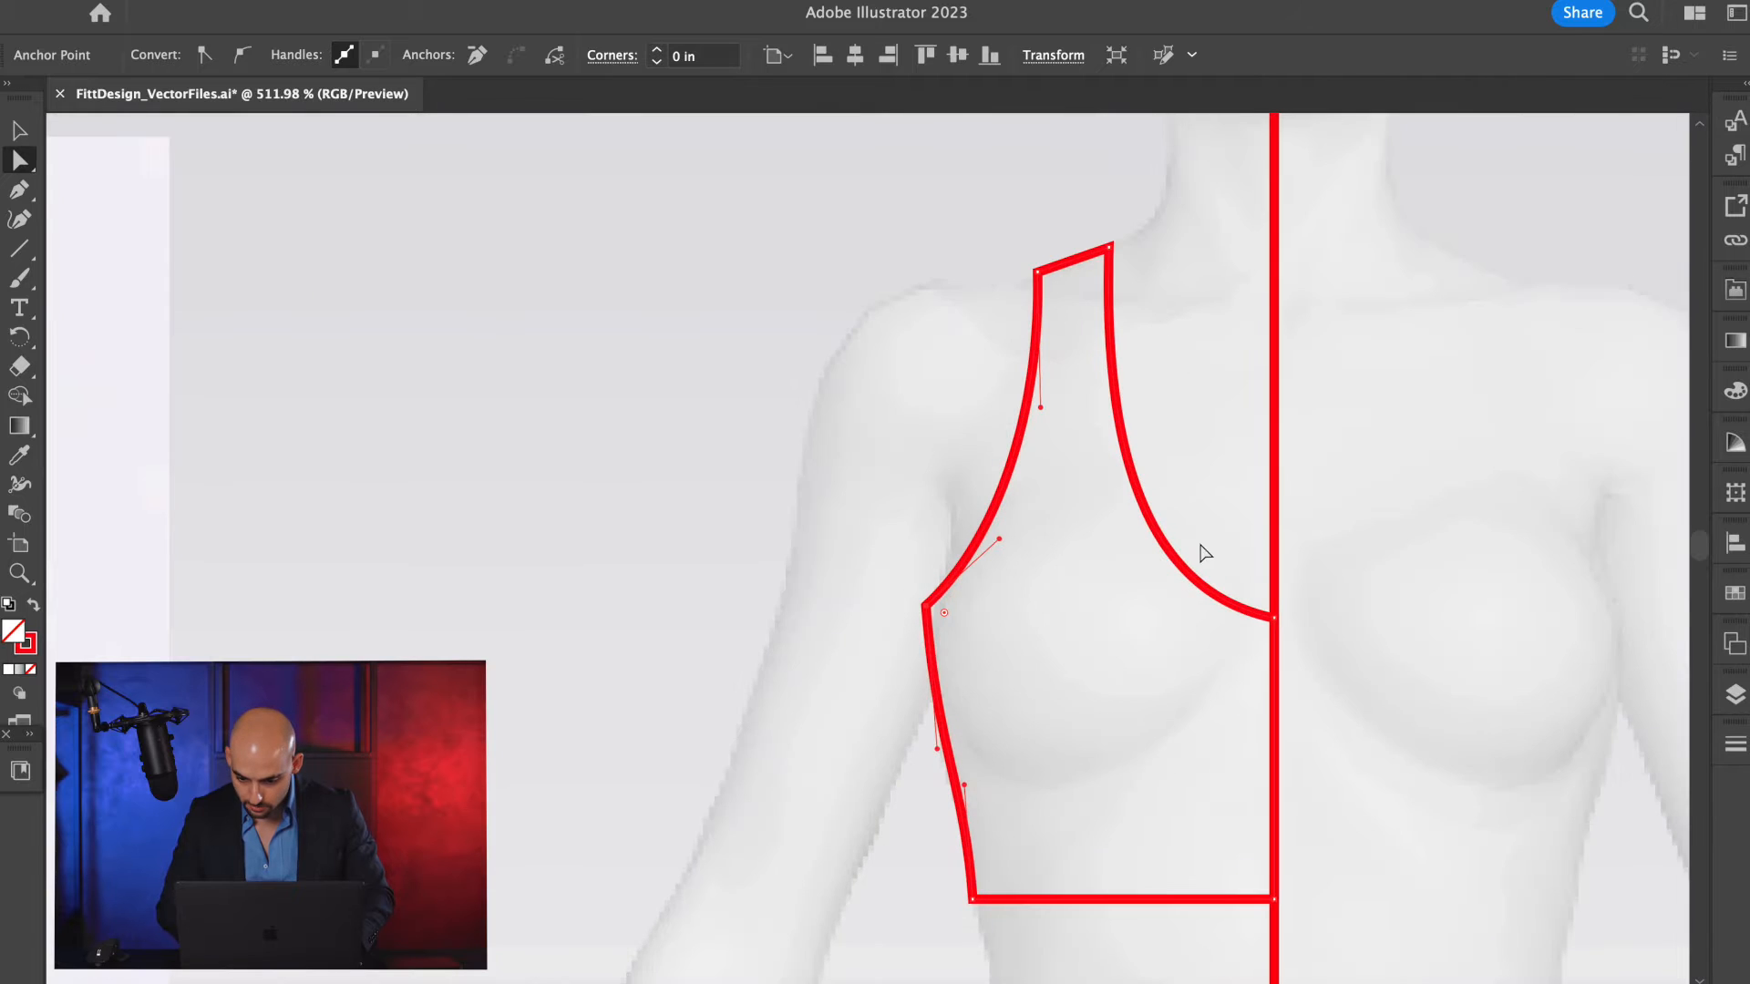
# Slightly adjust the neckline's curve handle at the centre front.
pyautogui.scroll(-2, 1230, 560)
pyautogui.scroll(-5, 1246, 560)
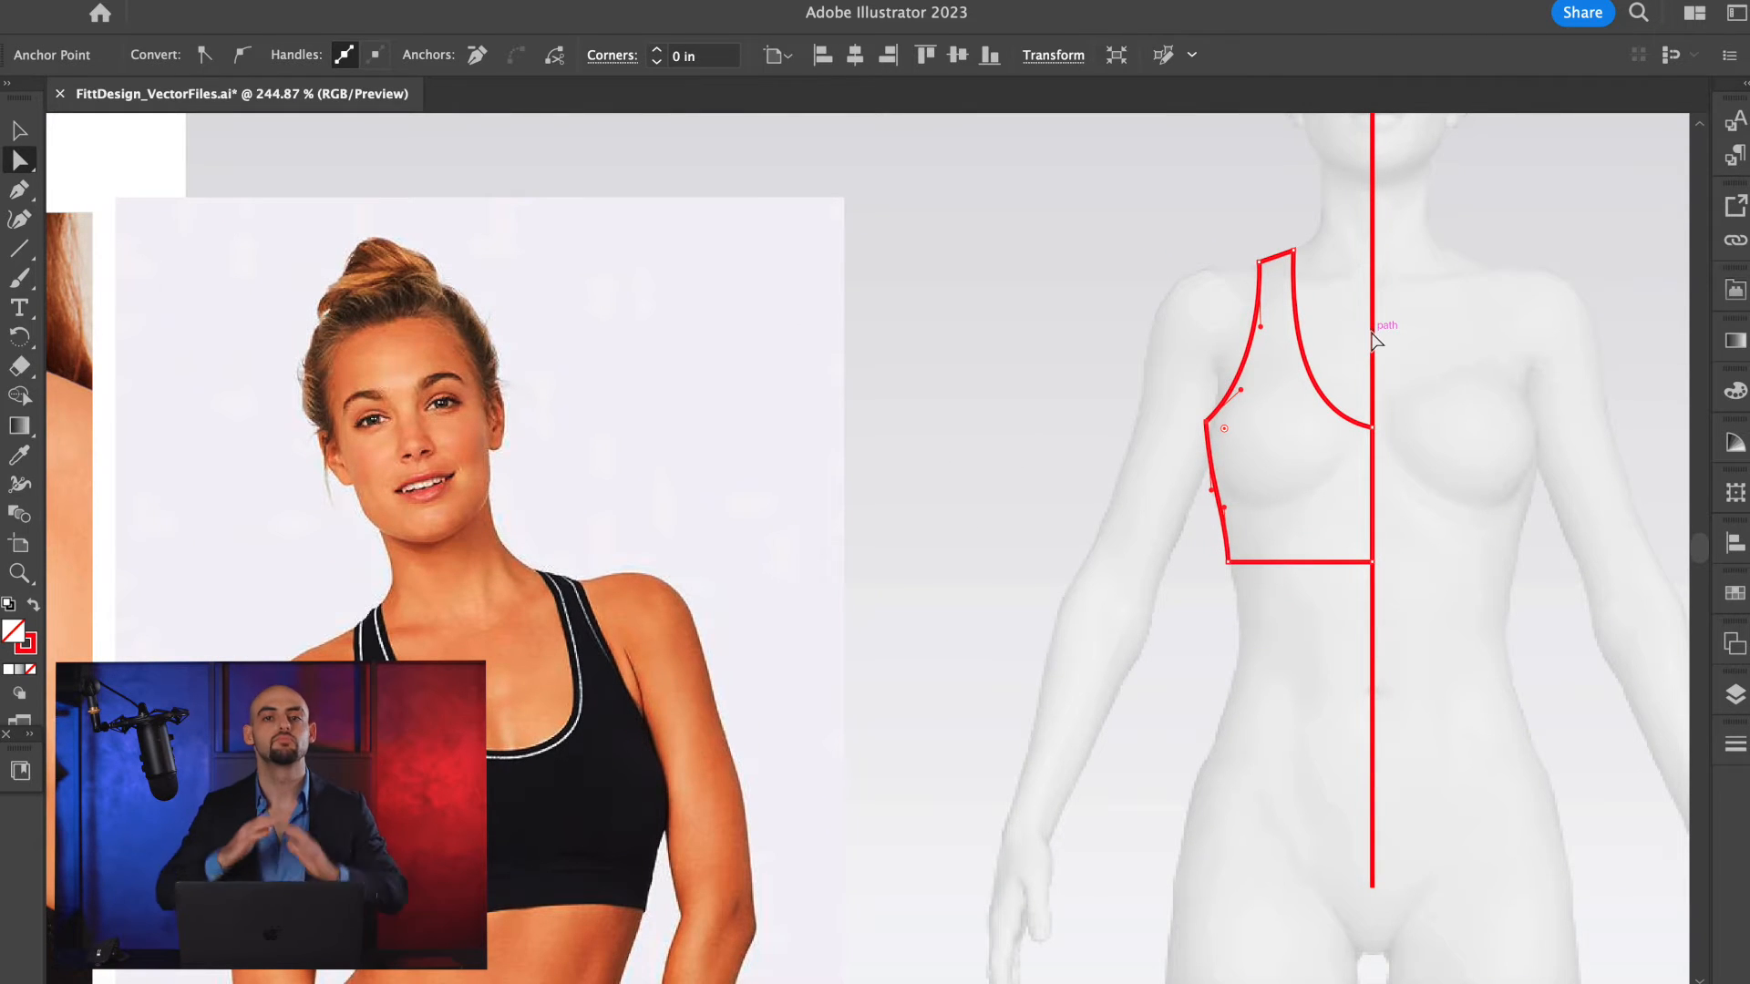
pyautogui.scroll(4, 1385, 393)
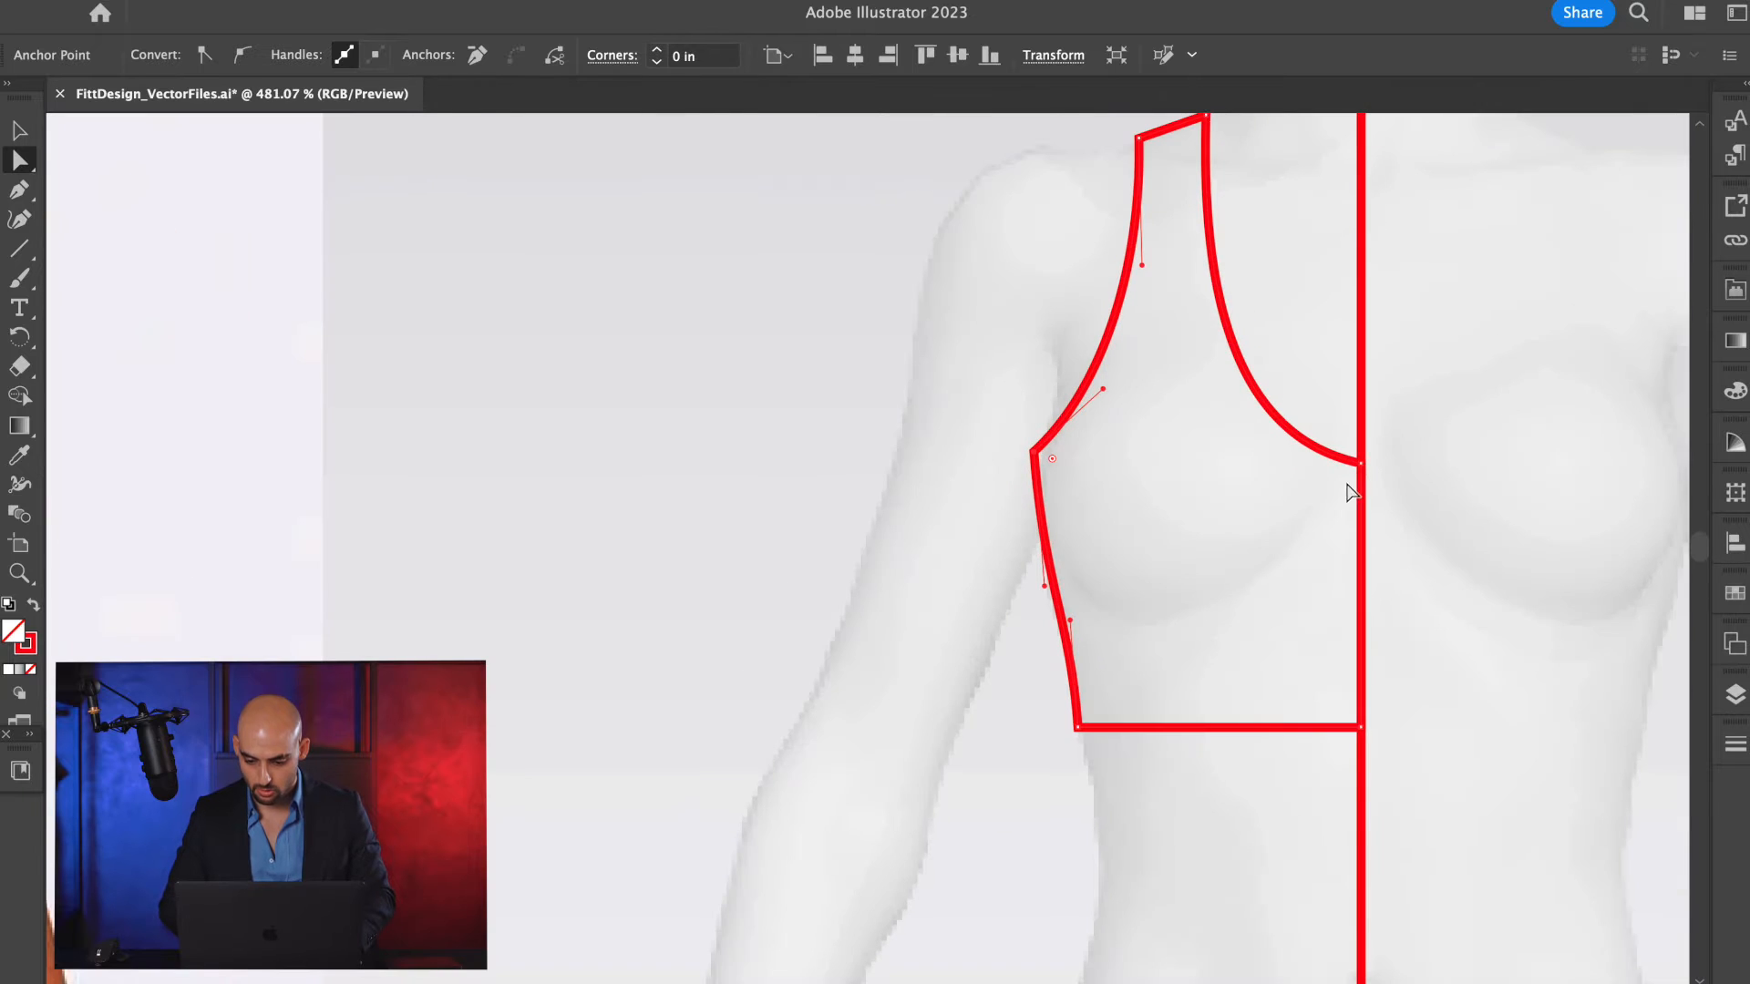
pyautogui.click(1340, 460)
pyautogui.moveTo(1245, 447)
pyautogui.mouseDown()
pyautogui.moveTo(1243, 470)
pyautogui.moveTo(1243, 448)
pyautogui.mouseUp()
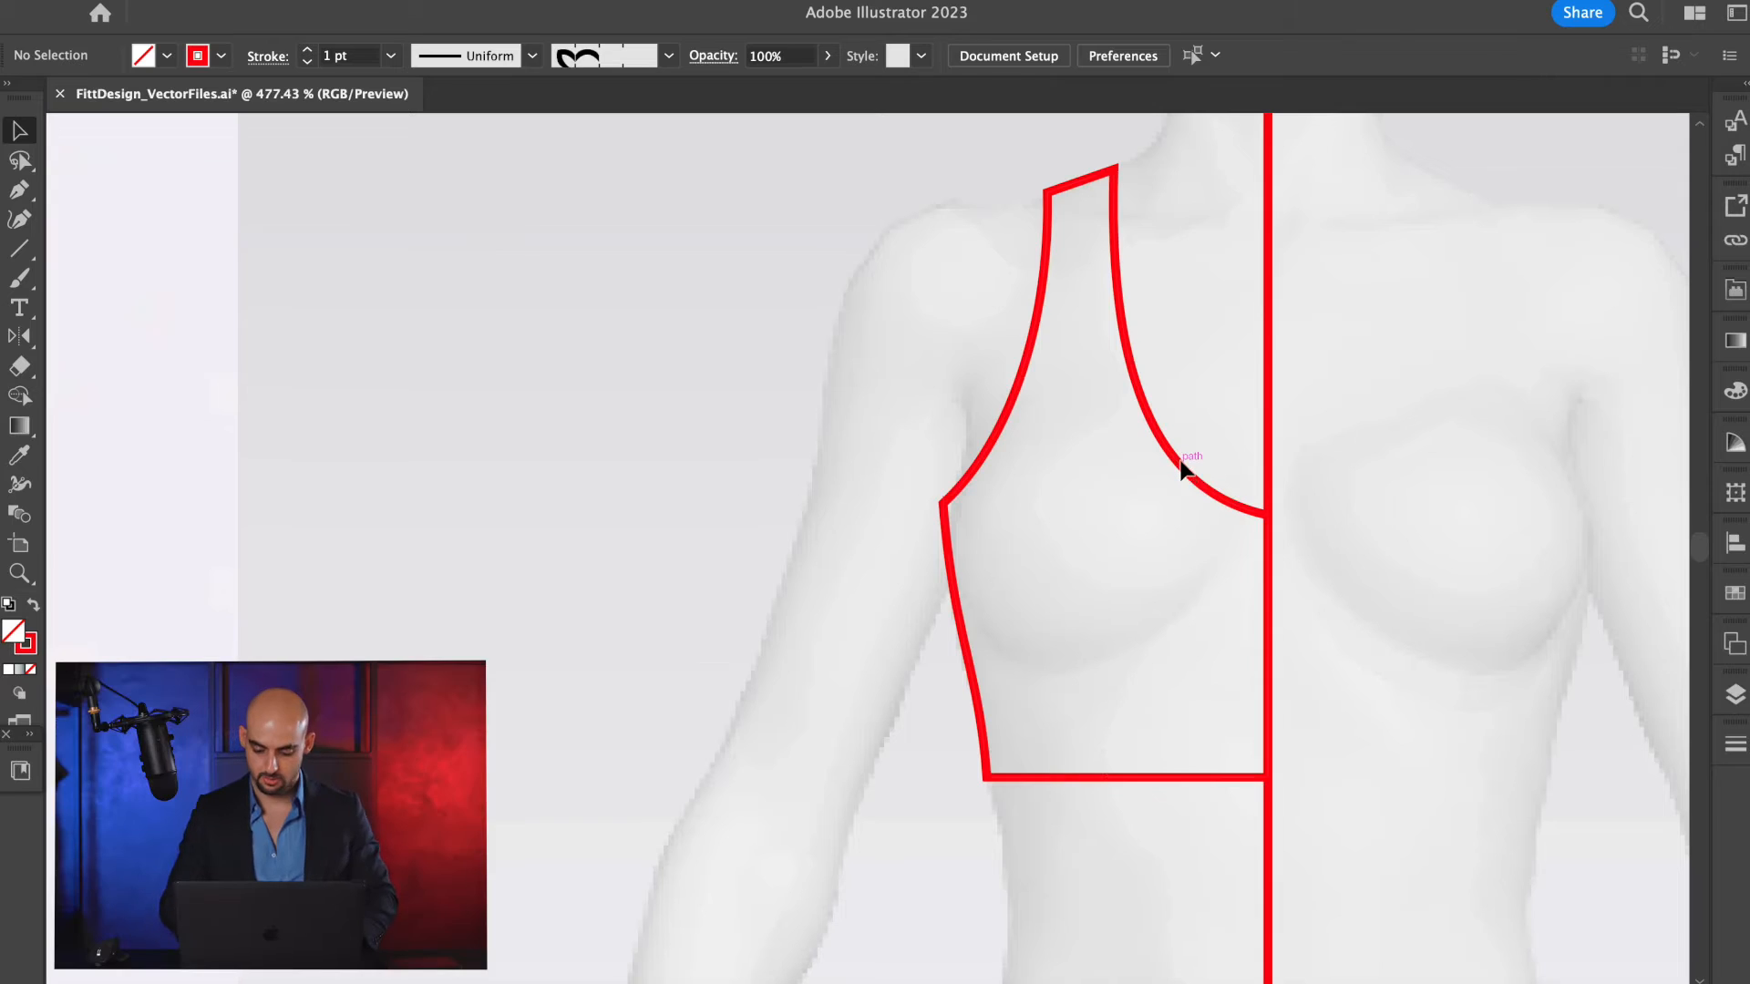
# Reflect a vertical copy of the half bodice across the centre line to check the neckline, and delete the copy.
pyautogui.click(1182, 469)
pyautogui.press('o')
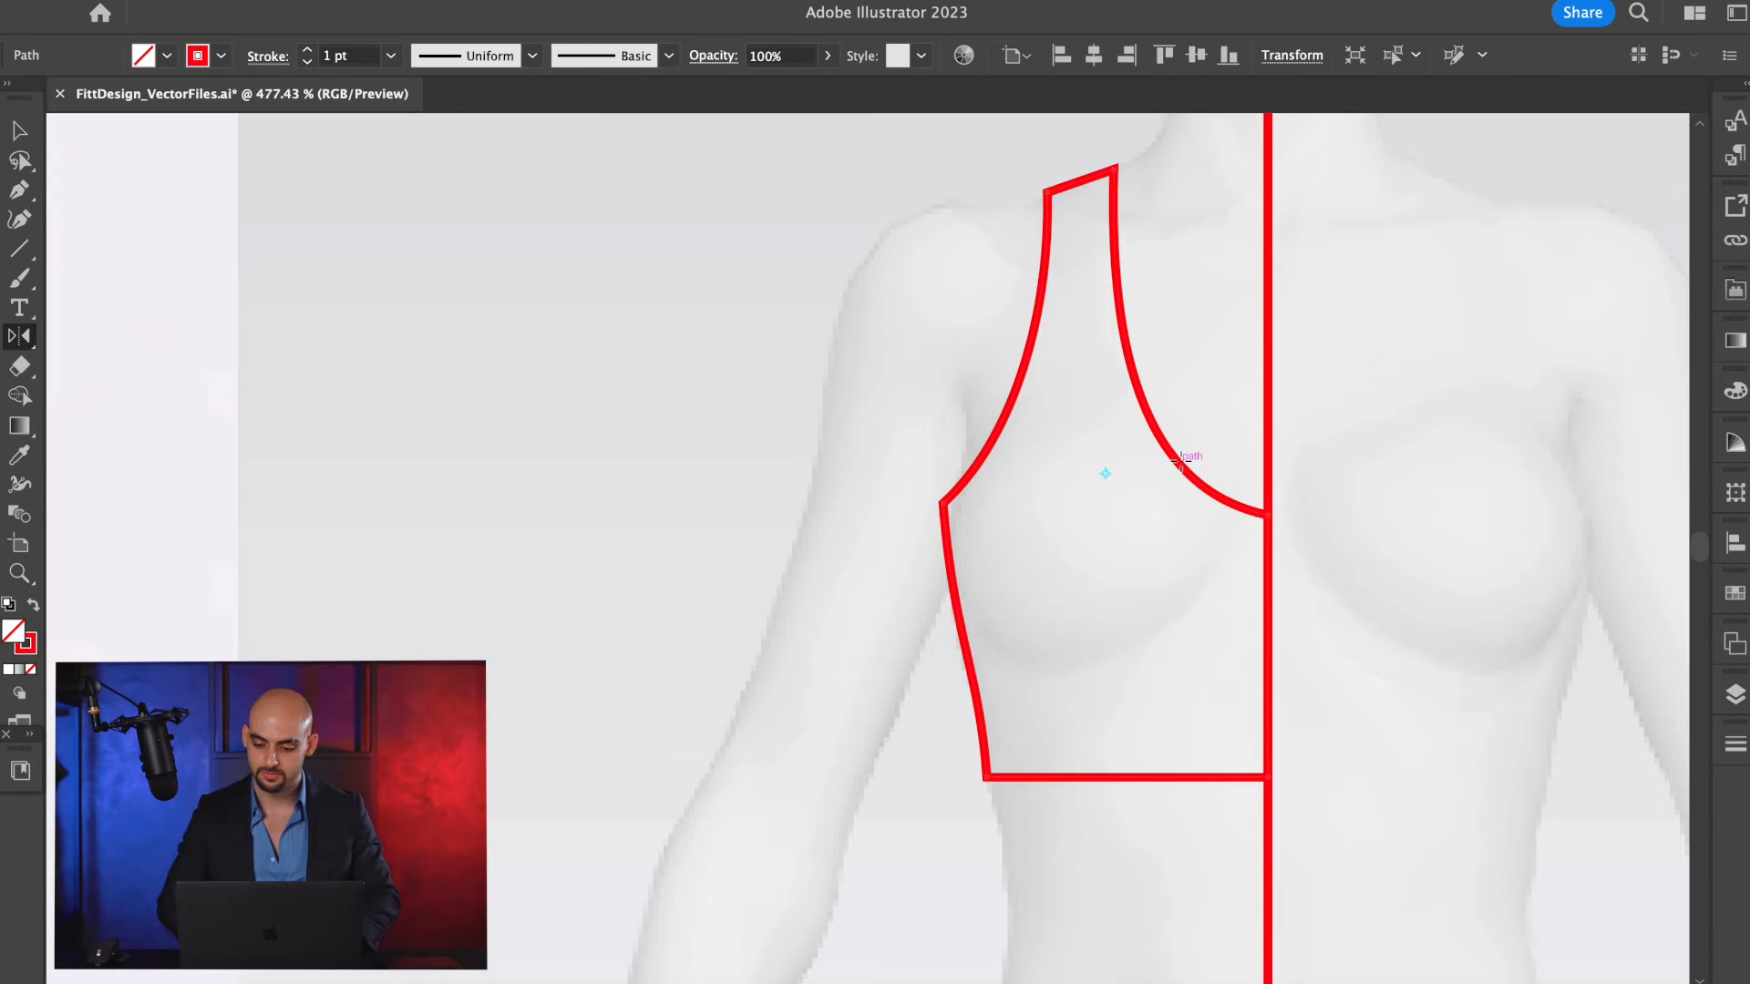
pyautogui.keyDown('alt'); pyautogui.click(1275, 420); pyautogui.keyUp('alt')
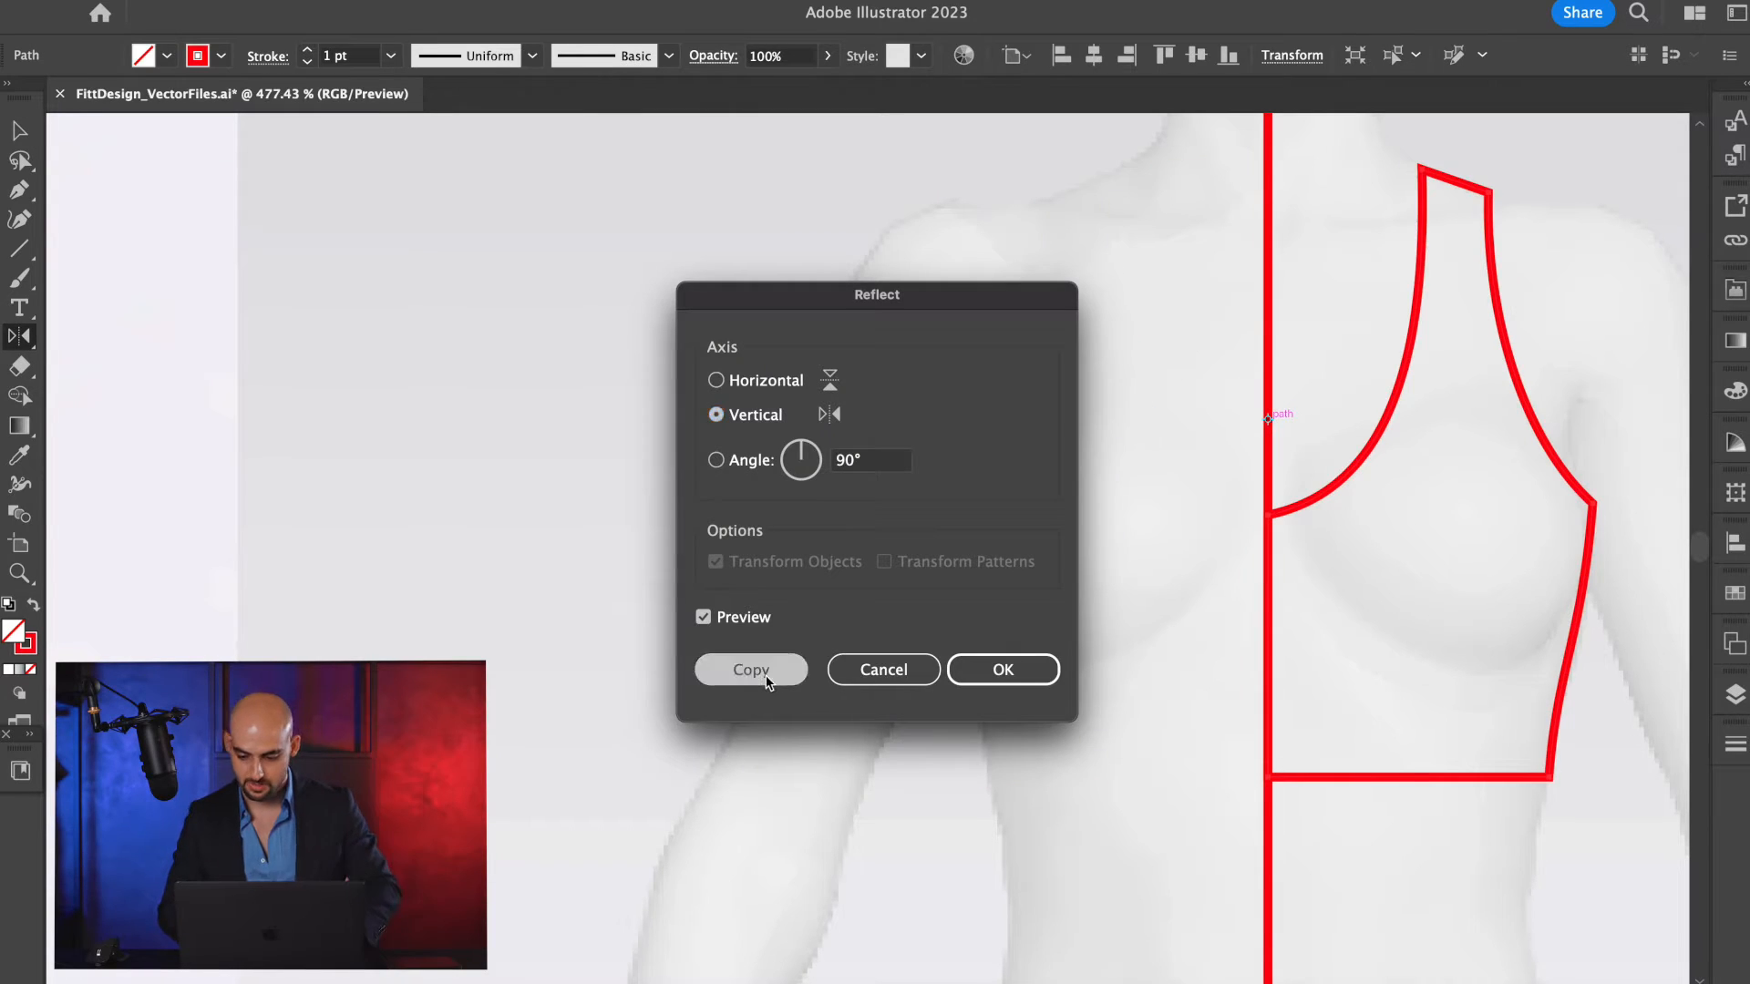
pyautogui.click(746, 777)
pyautogui.press('a')
pyautogui.press('v')
pyautogui.hscroll(3, 1155, 599)
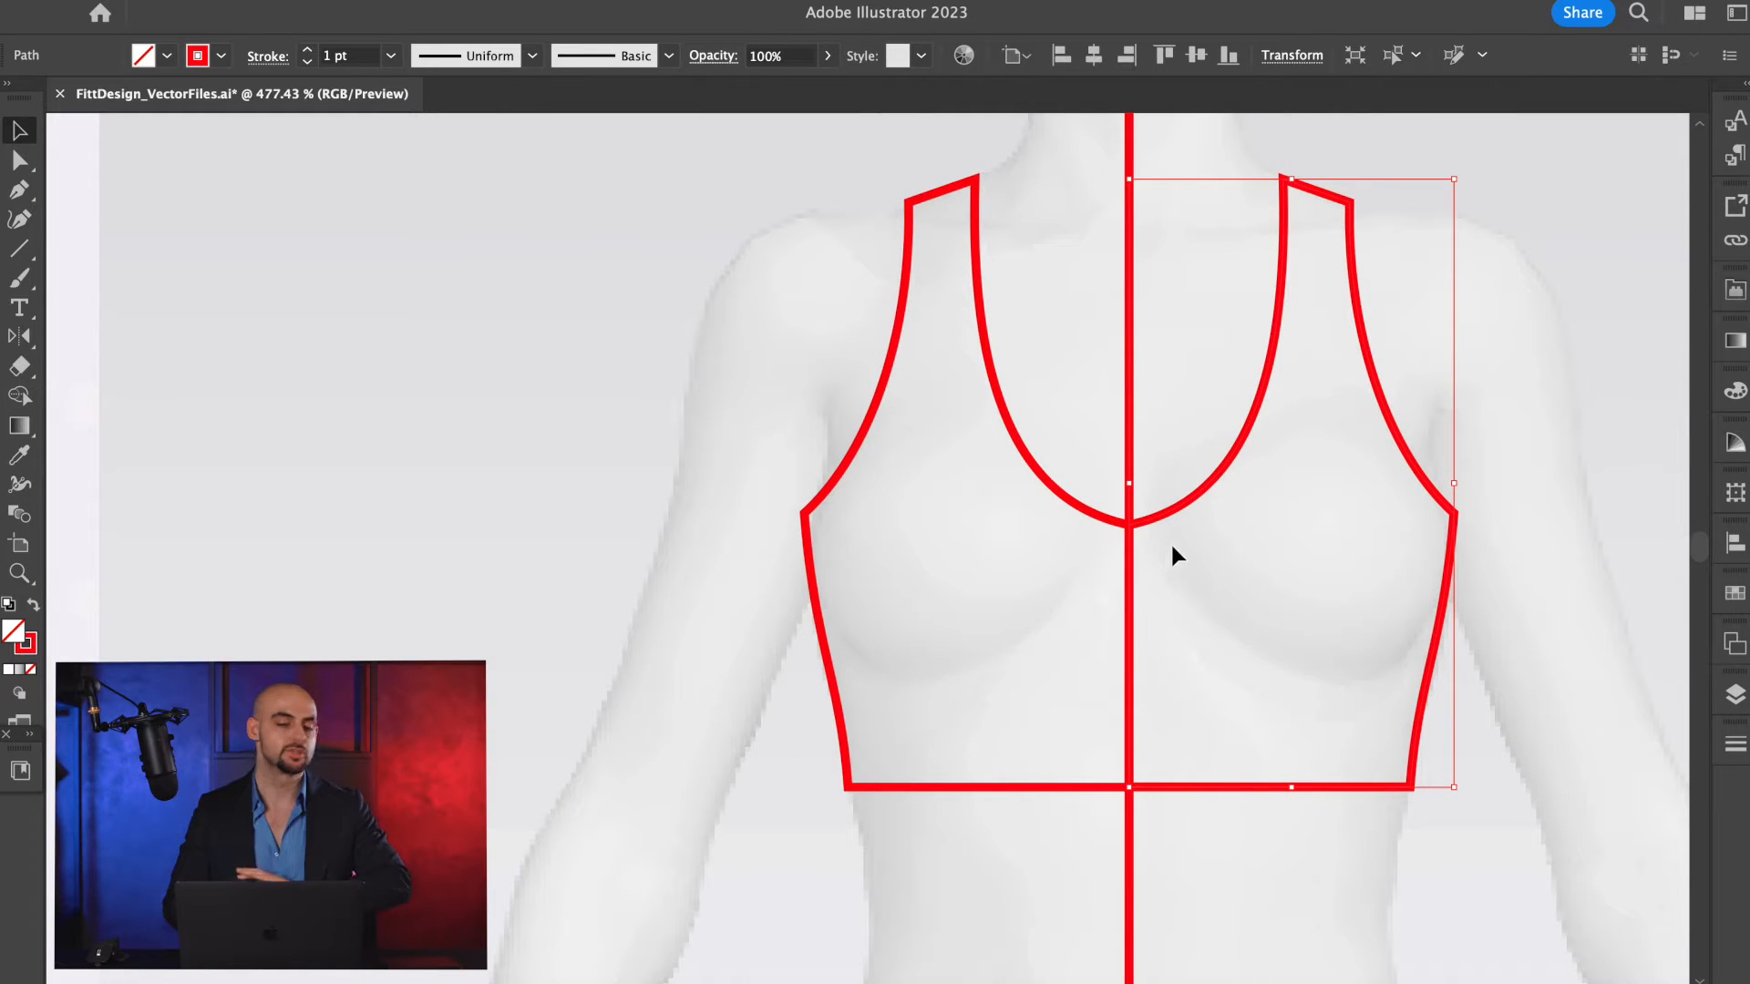
pyautogui.press('Delete')
# Try to level the neckline's centre-front handle freehand, and undo the change.
pyautogui.click(1108, 521)
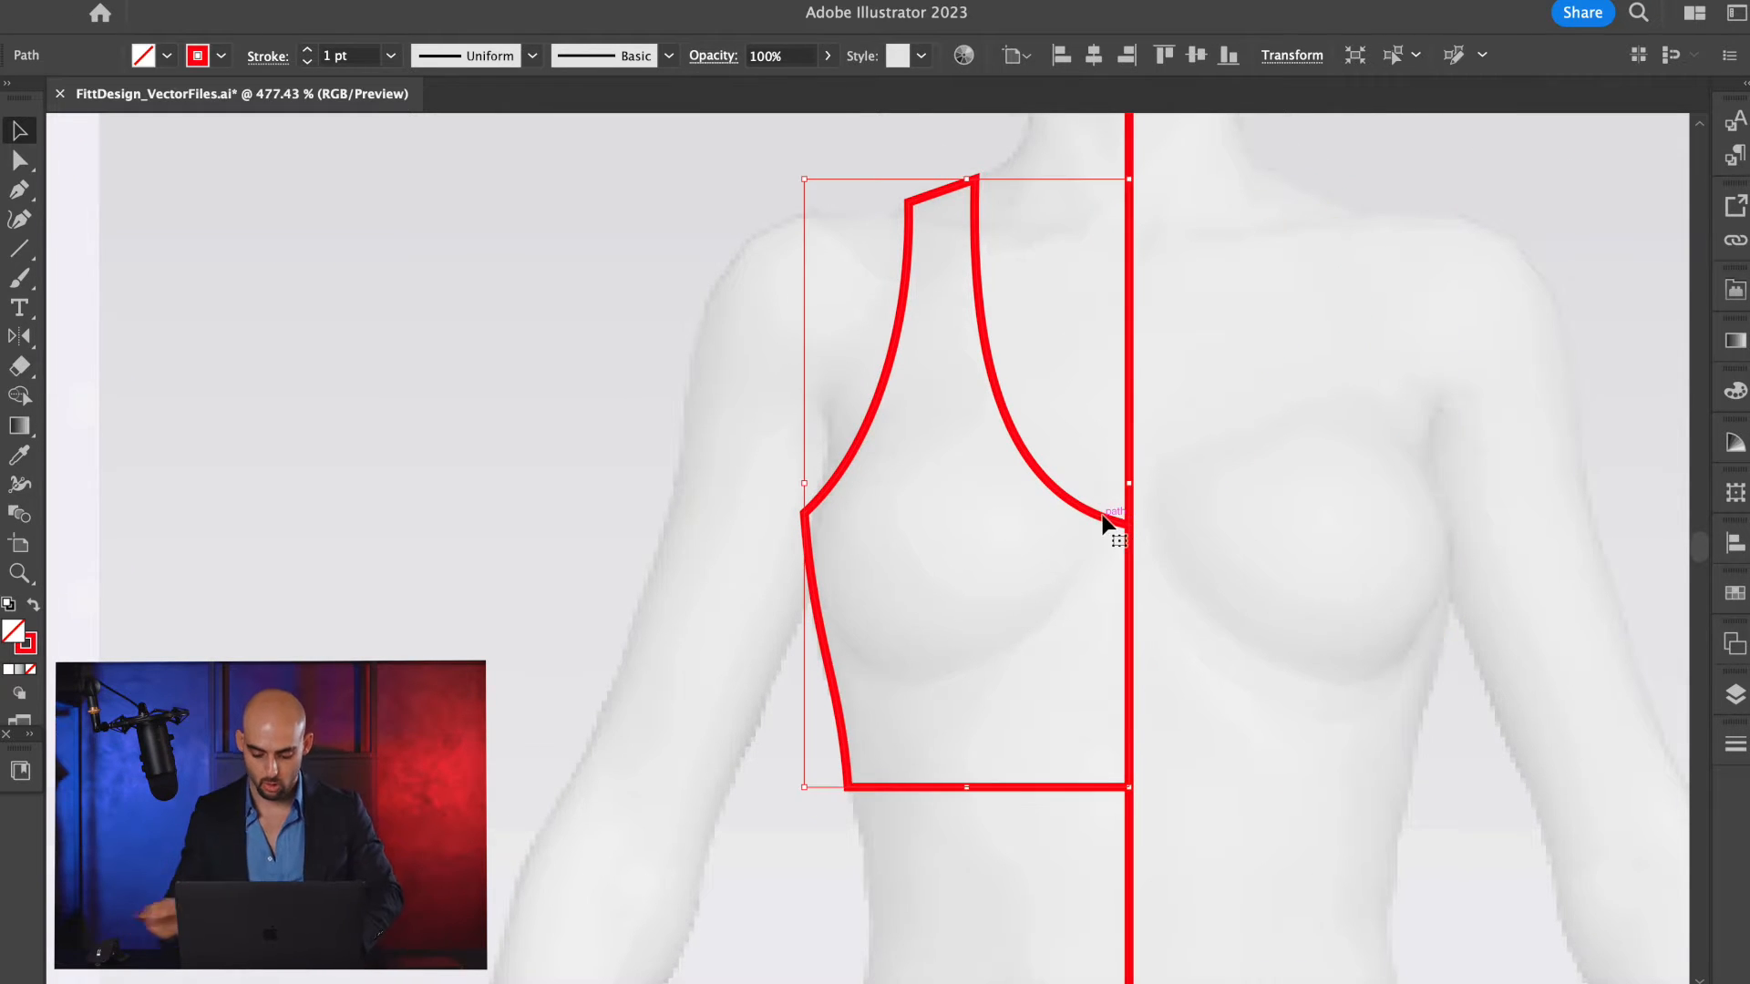
pyautogui.scroll(2, 1103, 521)
pyautogui.press('a')
pyautogui.click(1044, 497)
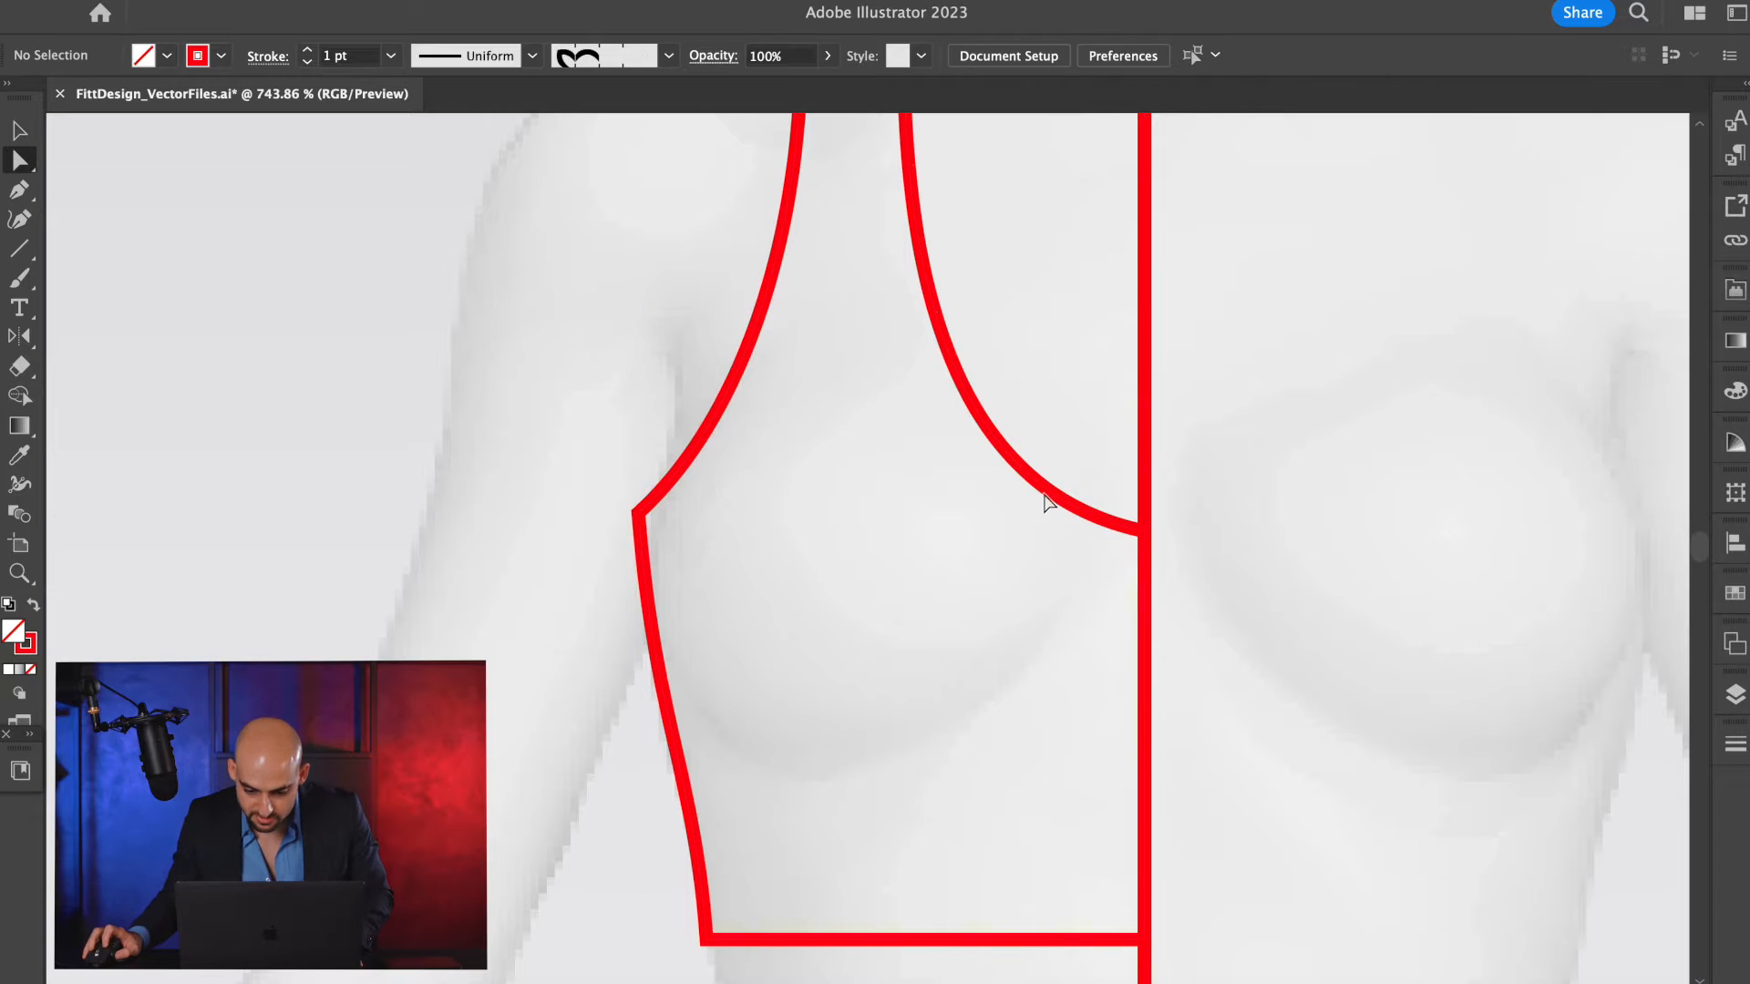
pyautogui.click(1039, 485)
pyautogui.moveTo(956, 494); pyautogui.dragTo(991, 529)
pyautogui.press('super+z')
# Draw a horizontal guide line from the neckline's centre-front point and level the neckline handle onto it.
pyautogui.press('\\')
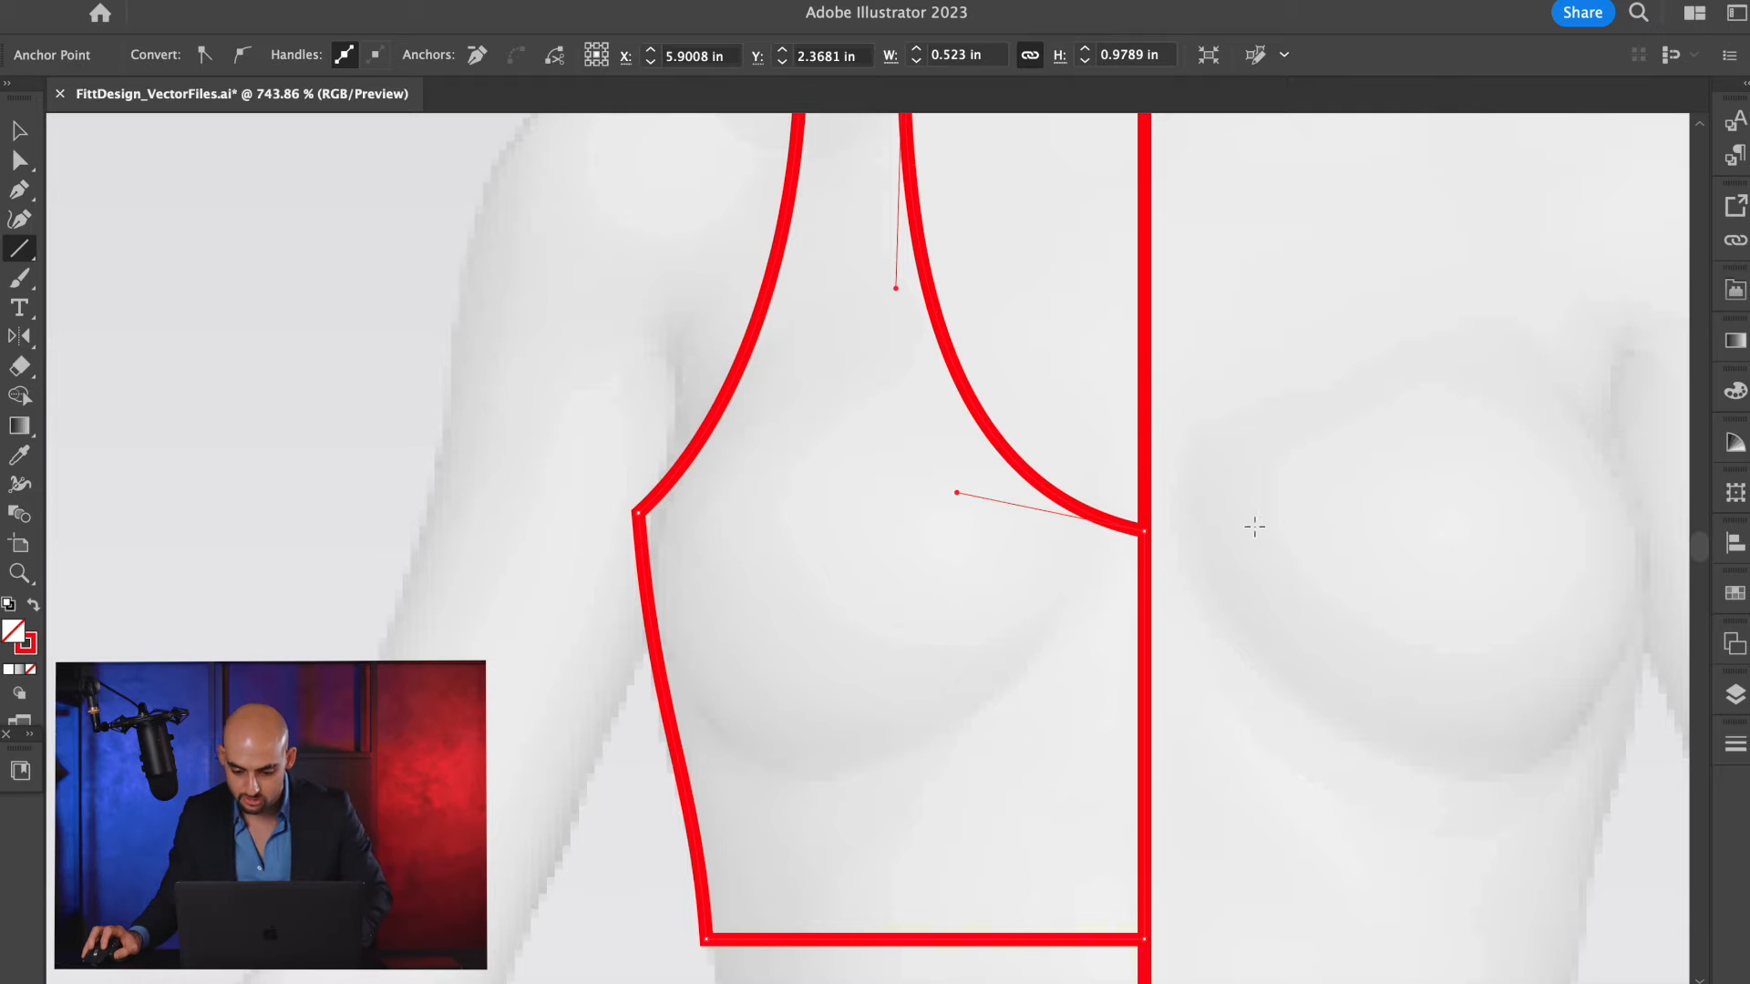
pyautogui.moveTo(1144, 530); pyautogui.dragTo(803, 530)
pyautogui.press('a')
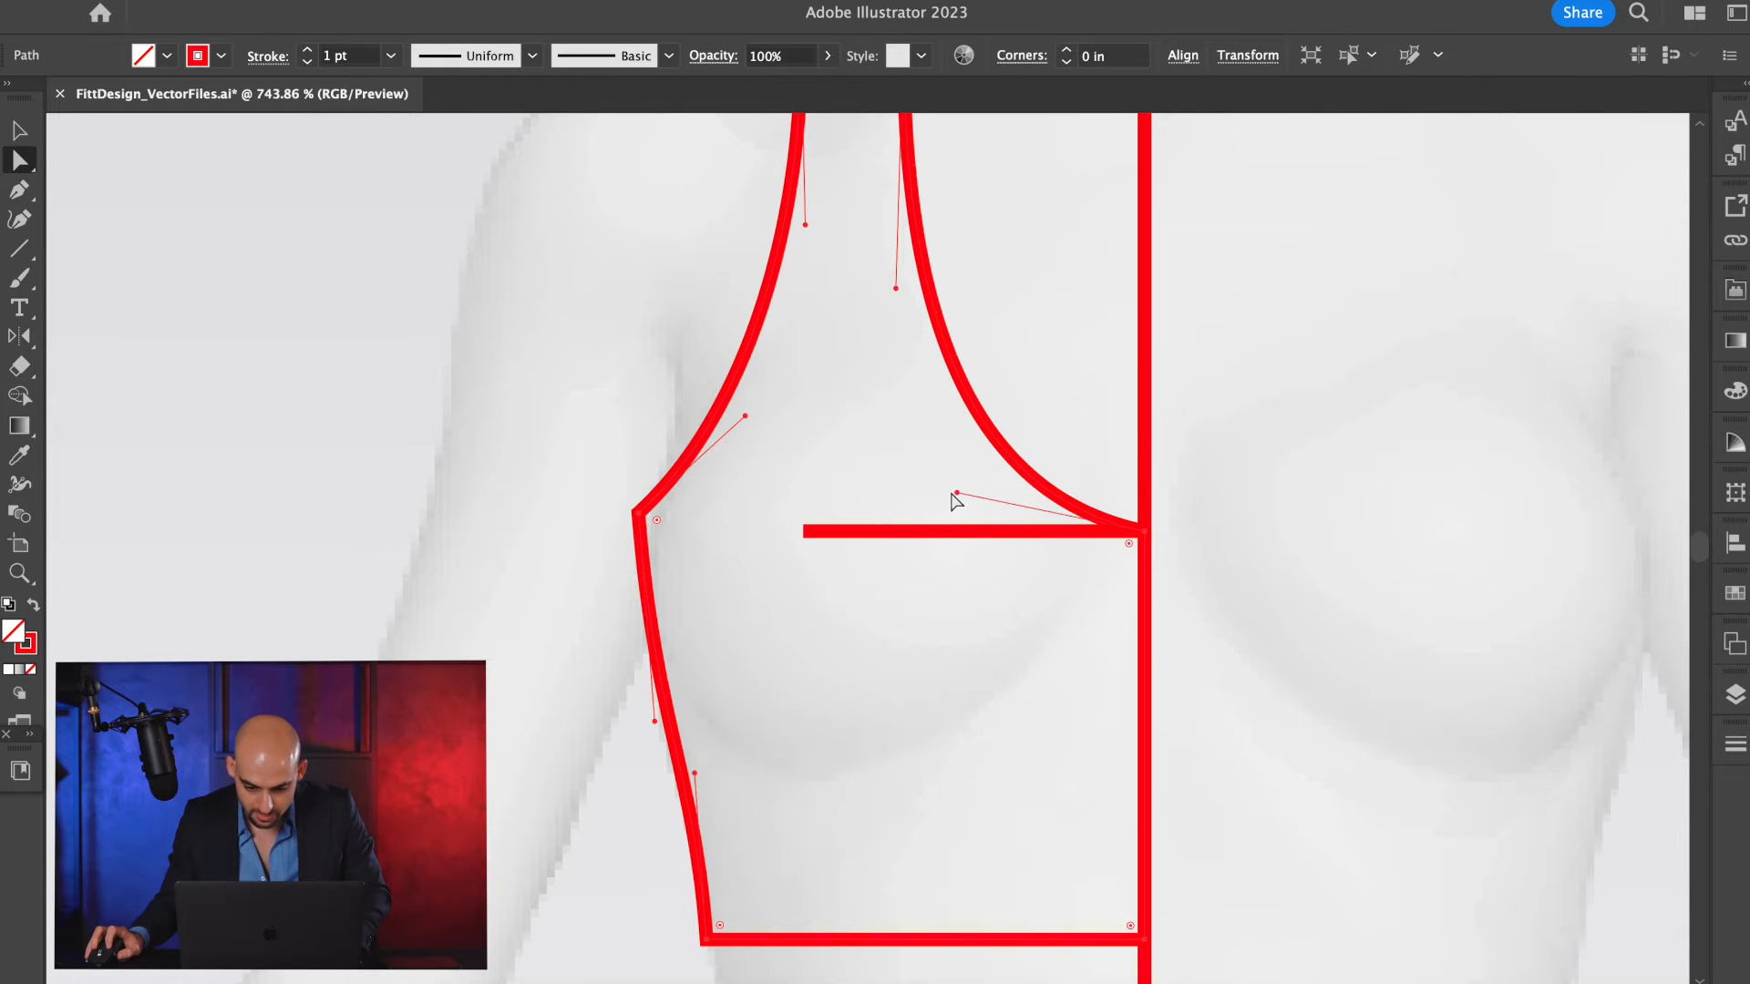
pyautogui.moveTo(959, 500); pyautogui.dragTo(958, 527)
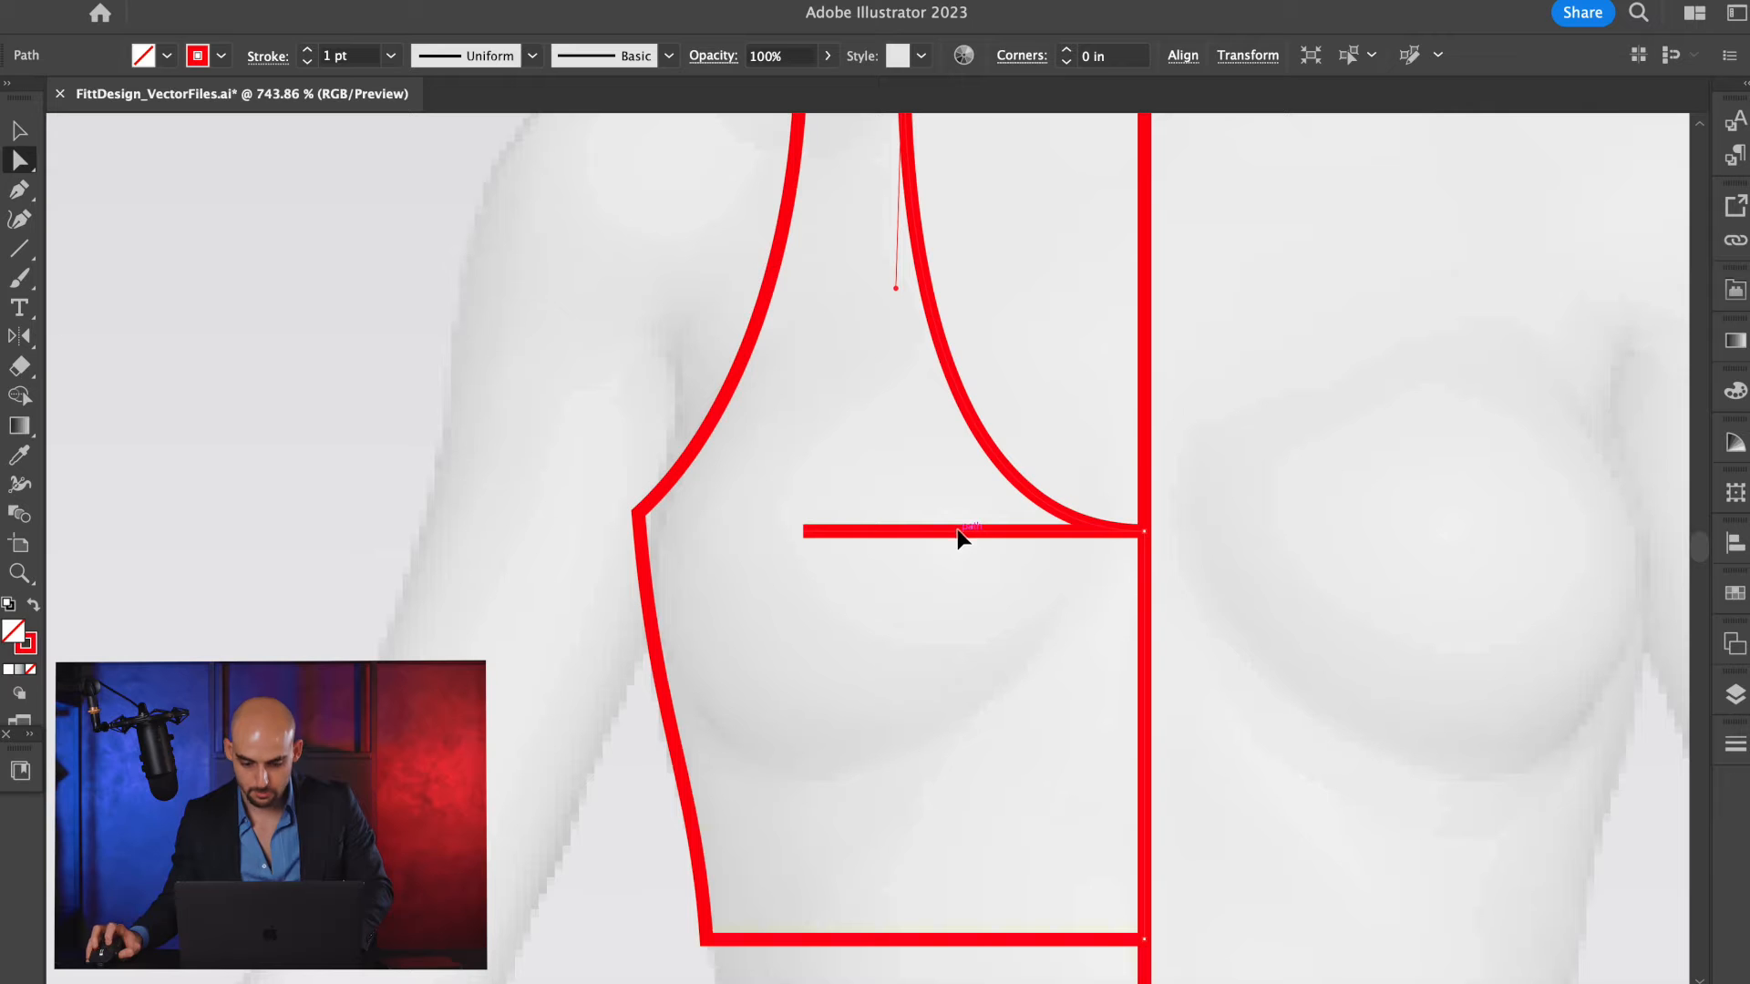
pyautogui.press('super+shift+a')
pyautogui.press('super+0')
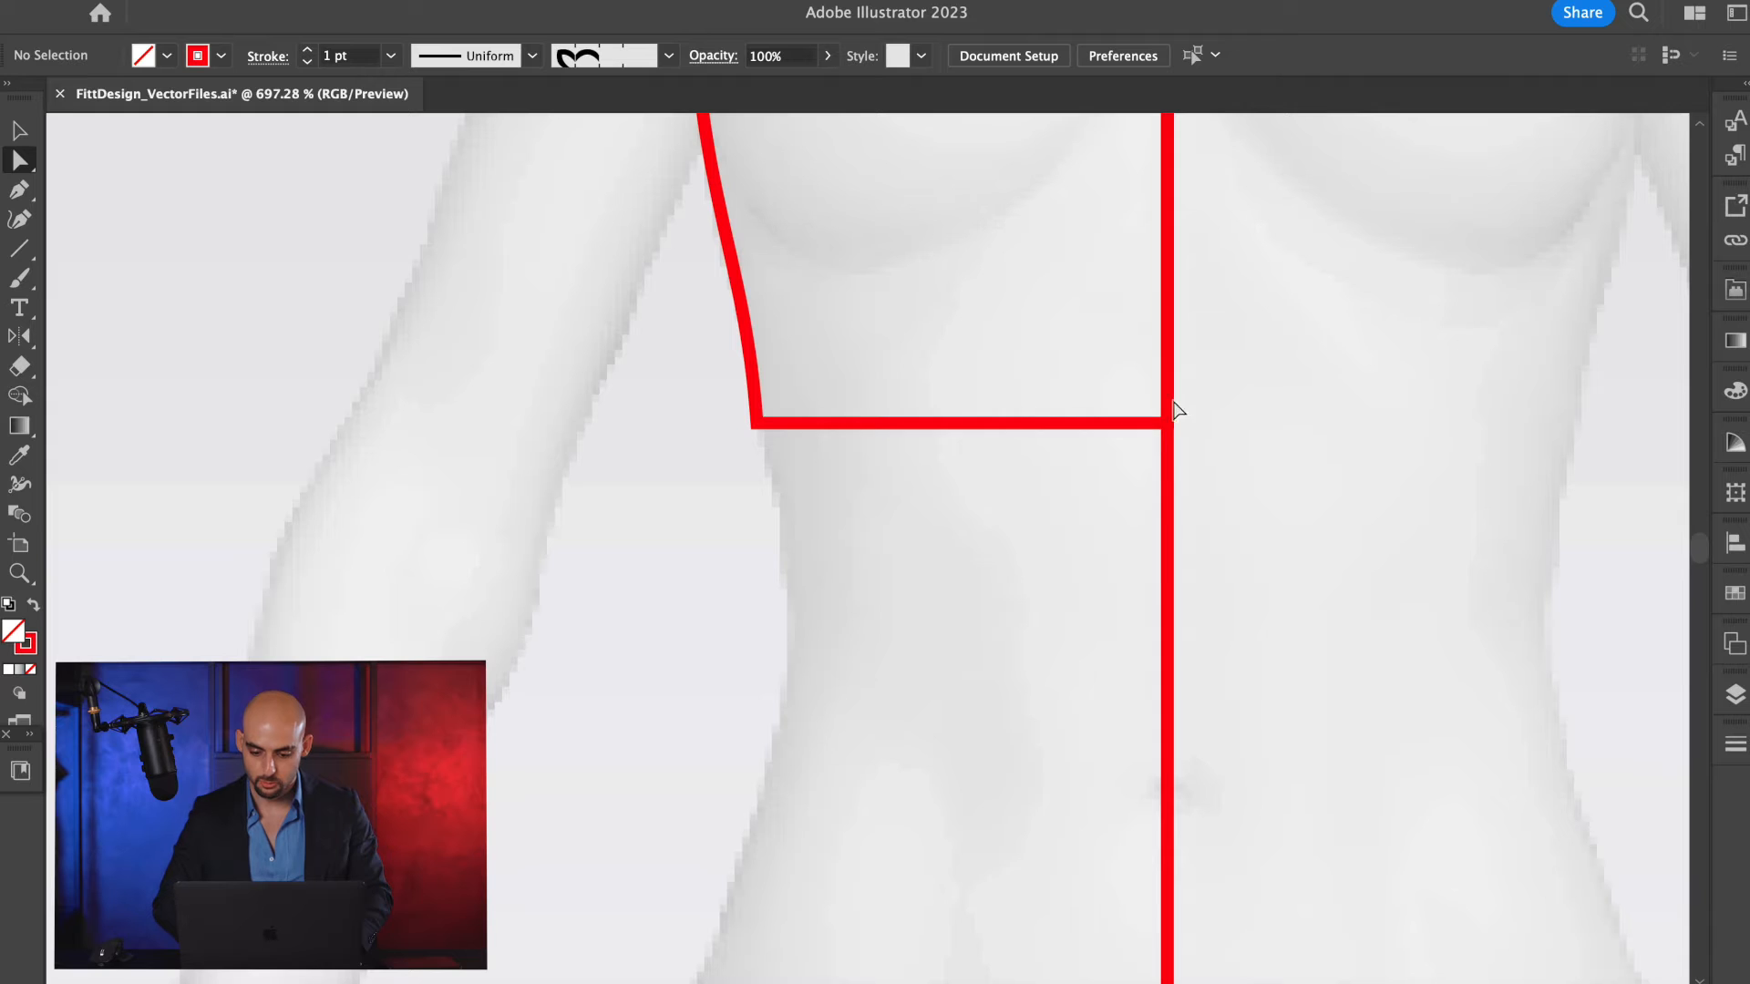
# Raise the hem and bend it into a smooth curve that rises toward the centre front.
pyautogui.moveTo(1093, 428); pyautogui.dragTo(1170, 355)
pyautogui.press('p')
pyautogui.moveTo(958, 372); pyautogui.dragTo(1148, 354)
pyautogui.press('a')
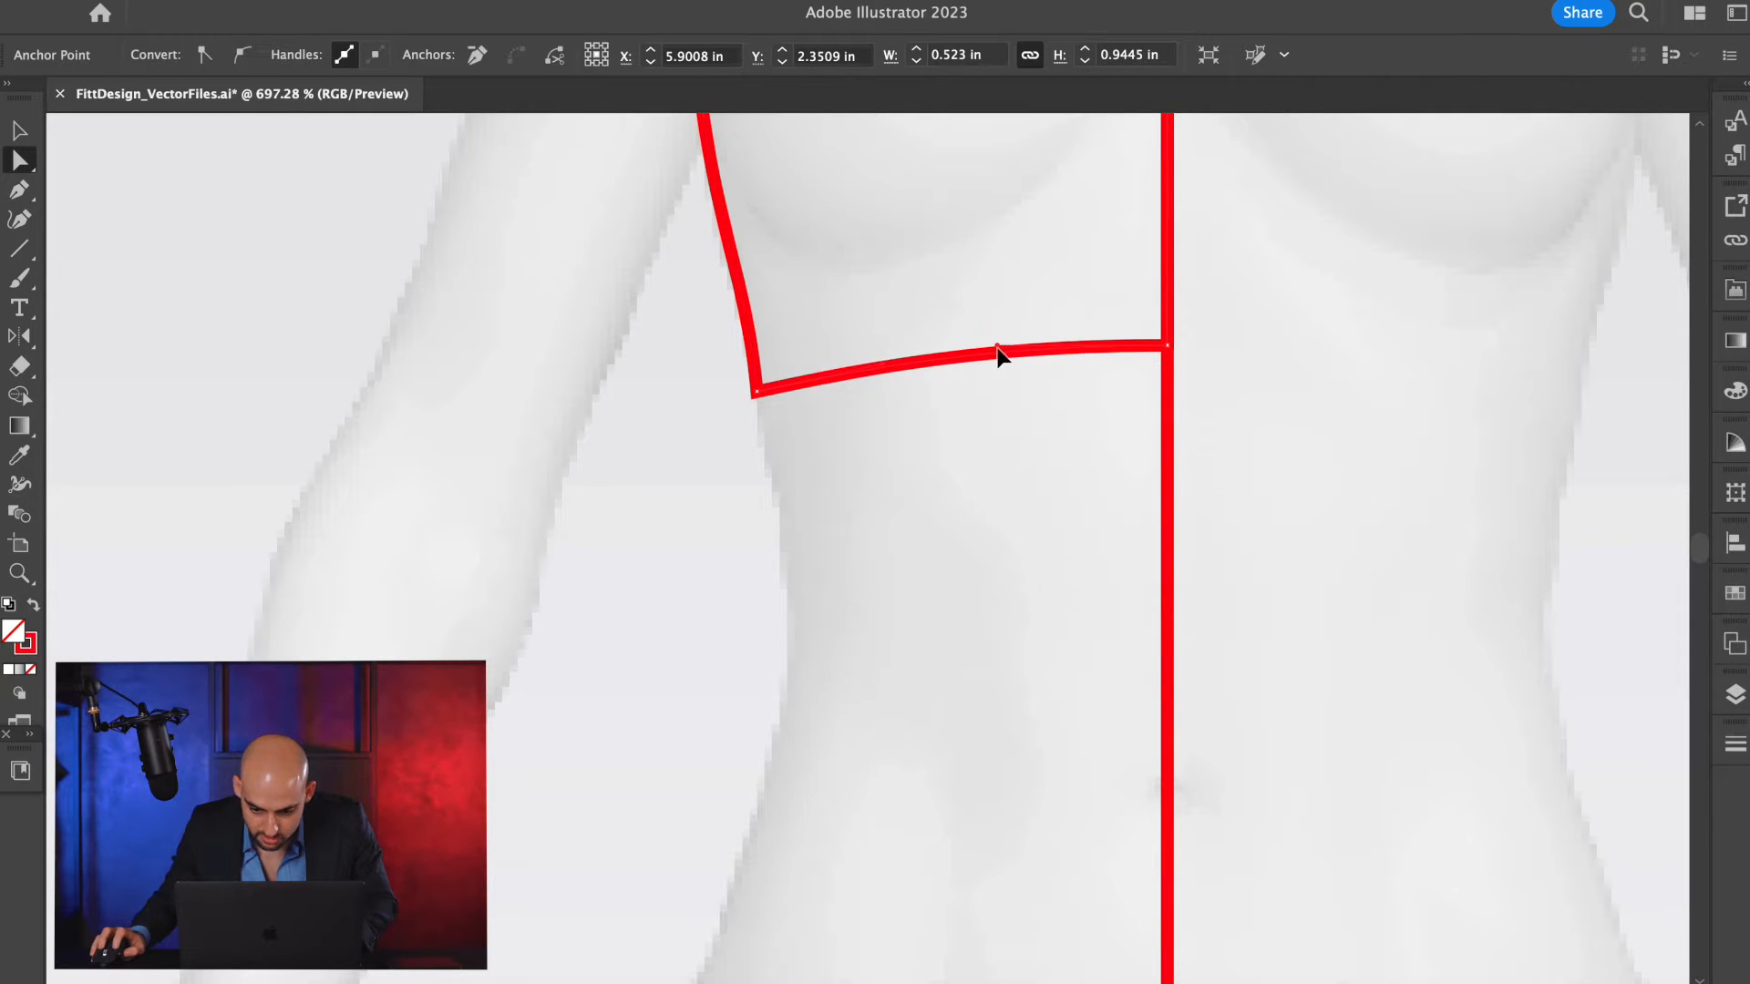
pyautogui.moveTo(886, 372); pyautogui.dragTo(839, 363)
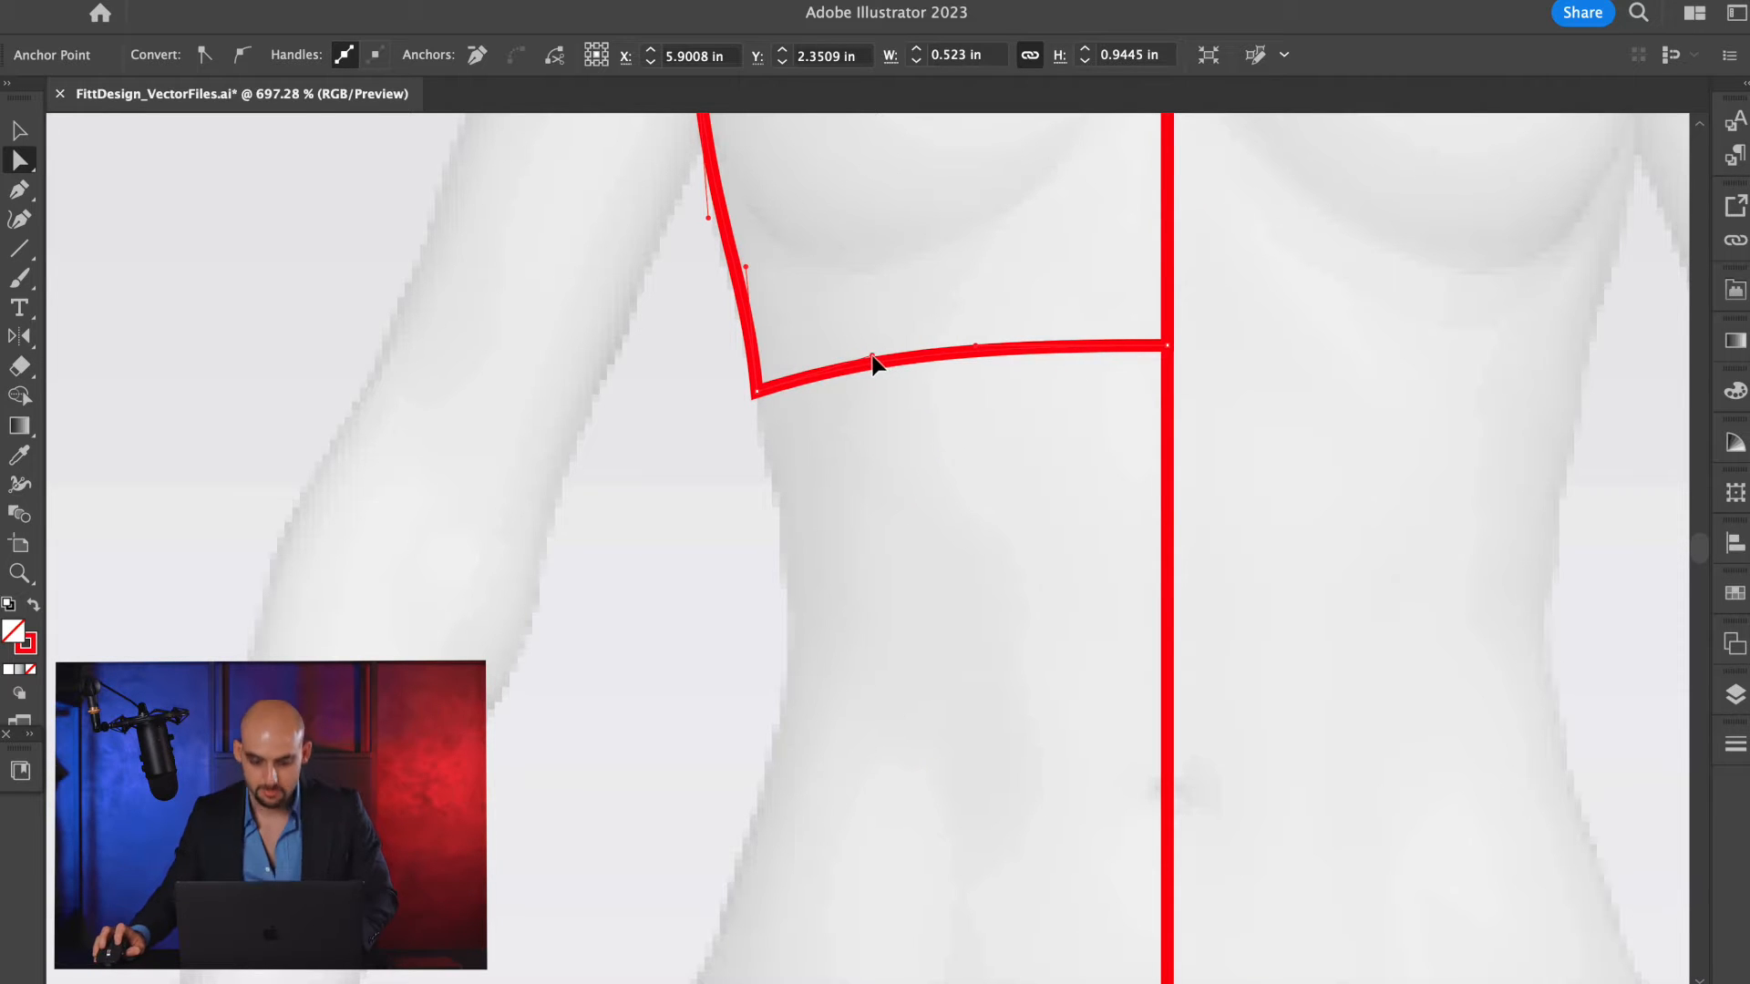
pyautogui.press('v')
pyautogui.scroll(-3, 988, 454)
pyautogui.scroll(3, 1007, 518)
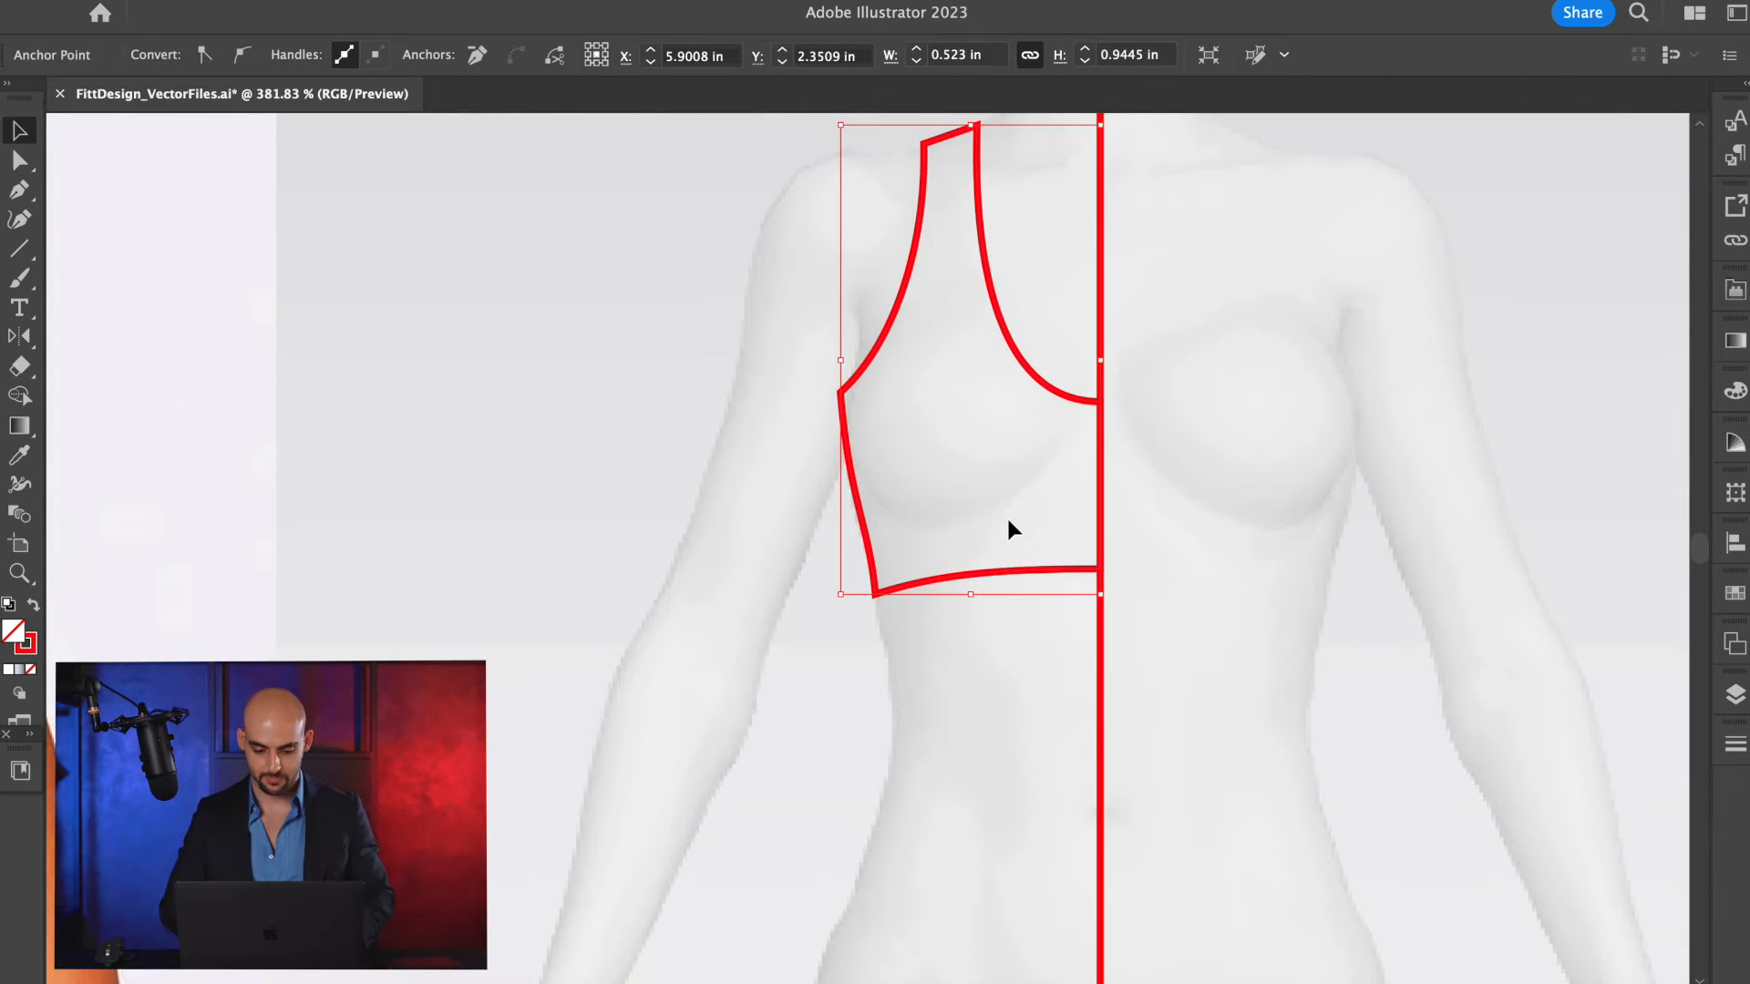
pyautogui.scroll(-2, 1008, 520)
pyautogui.scroll(-3, 874, 501)
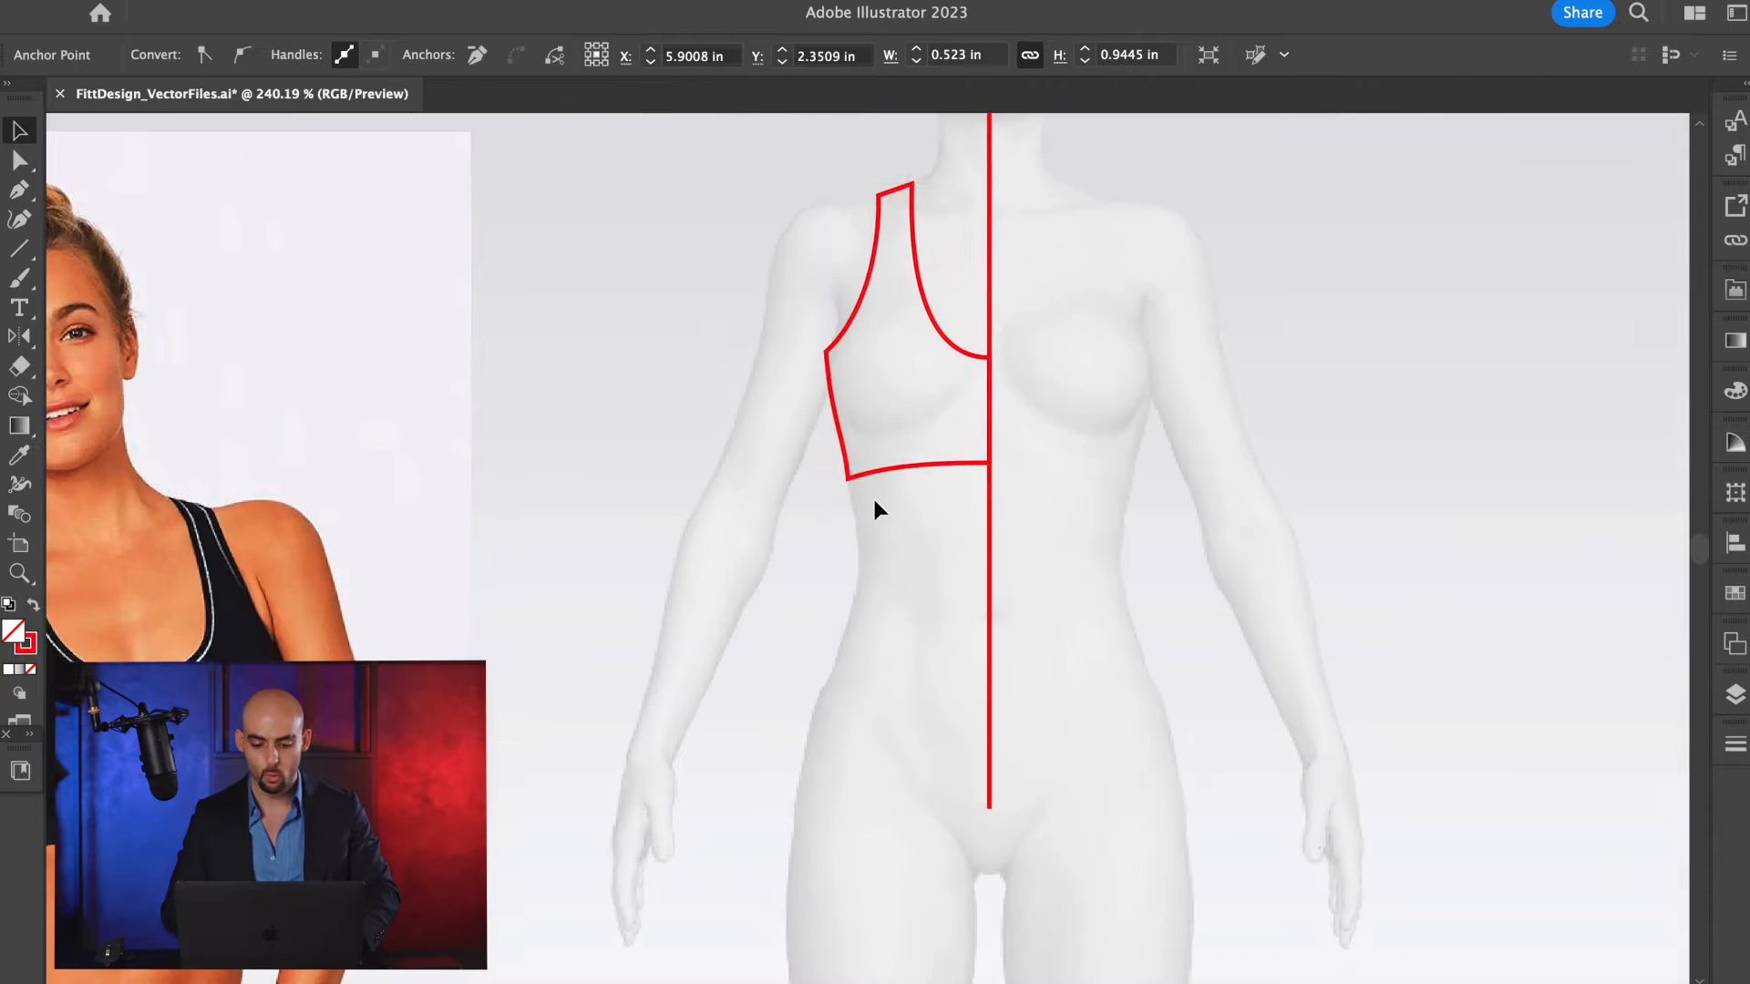
pyautogui.scroll(2, 883, 456)
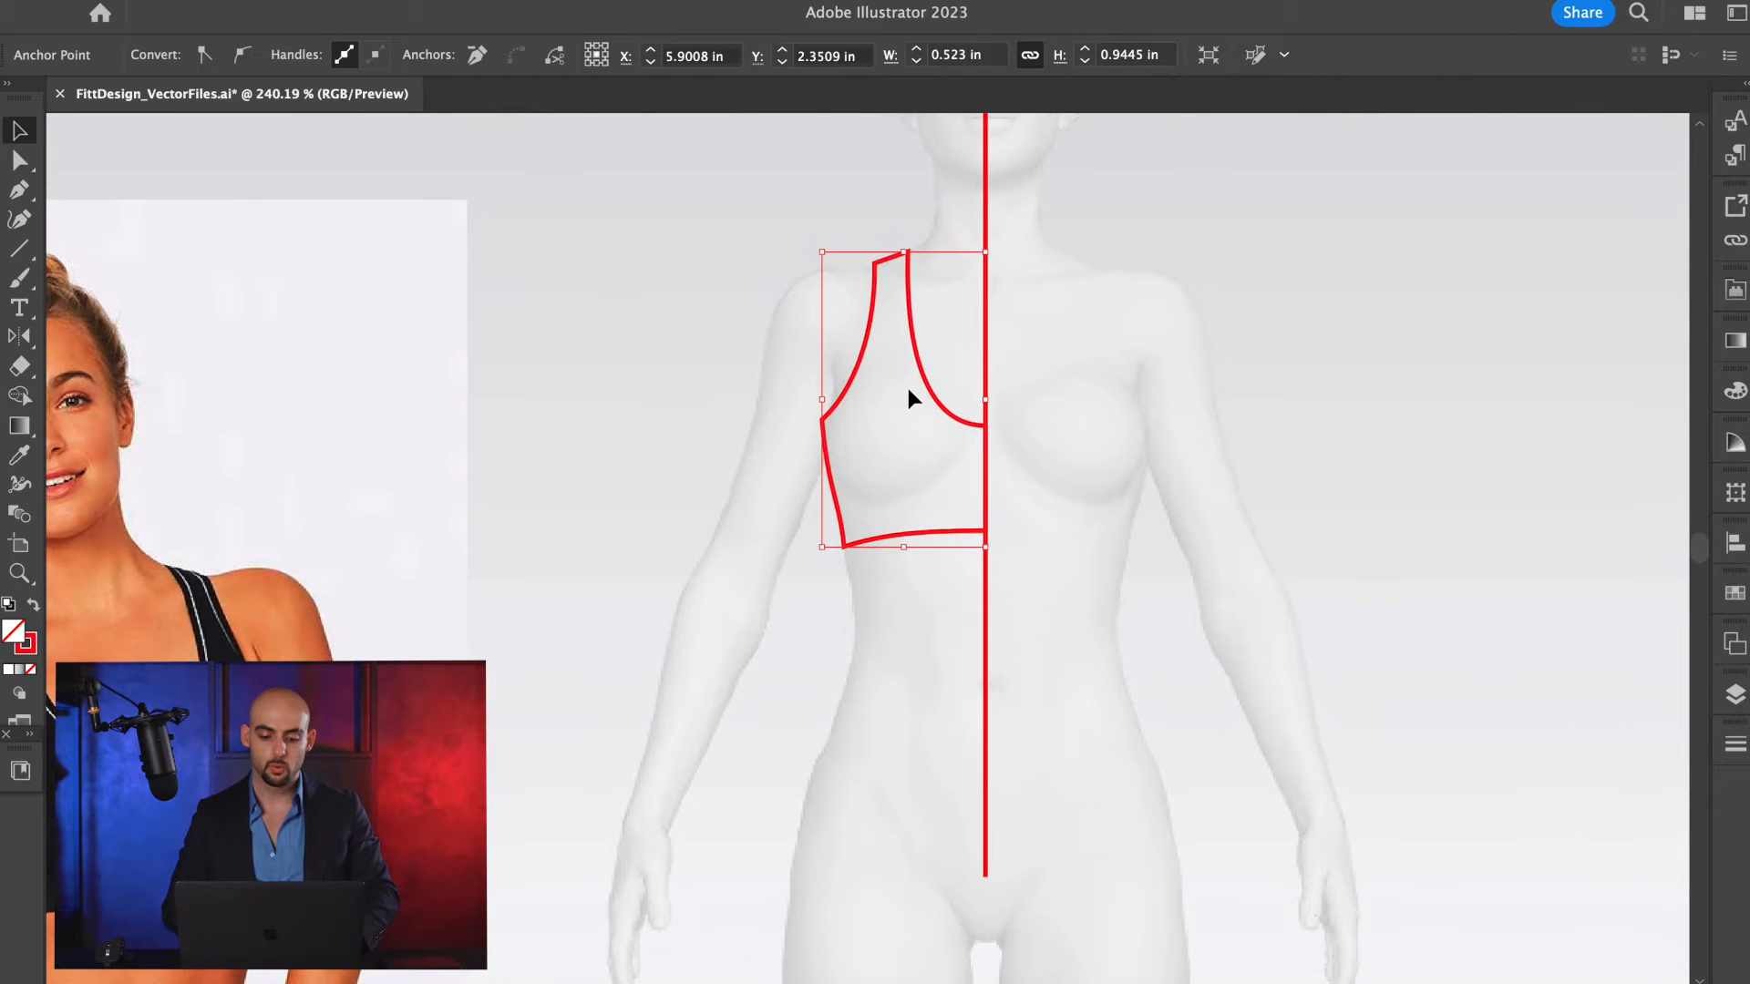
# Pull a curve handle out of the neck-side shoulder point and lengthen the neckline's horizontal centre-front handle.
pyautogui.scroll(8, 909, 278)
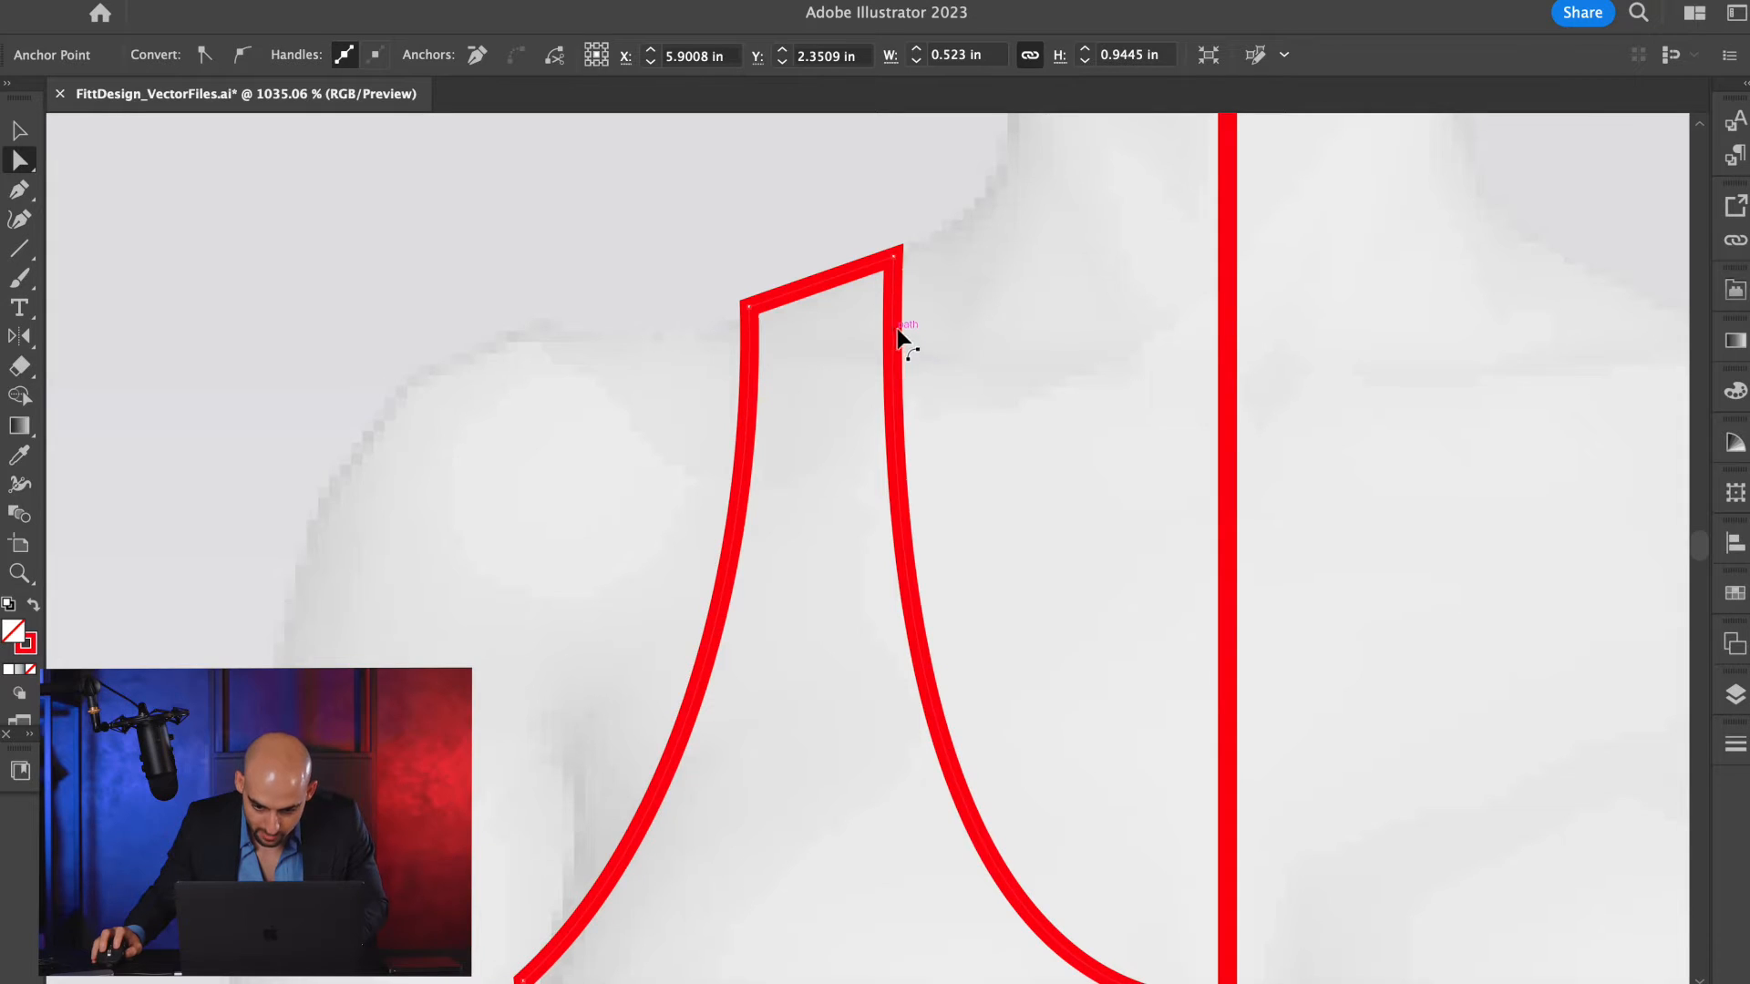
pyautogui.moveTo(894, 262); pyautogui.dragTo(808, 216)
pyautogui.scroll(-5, 839, 237)
pyautogui.scroll(-2, 948, 473)
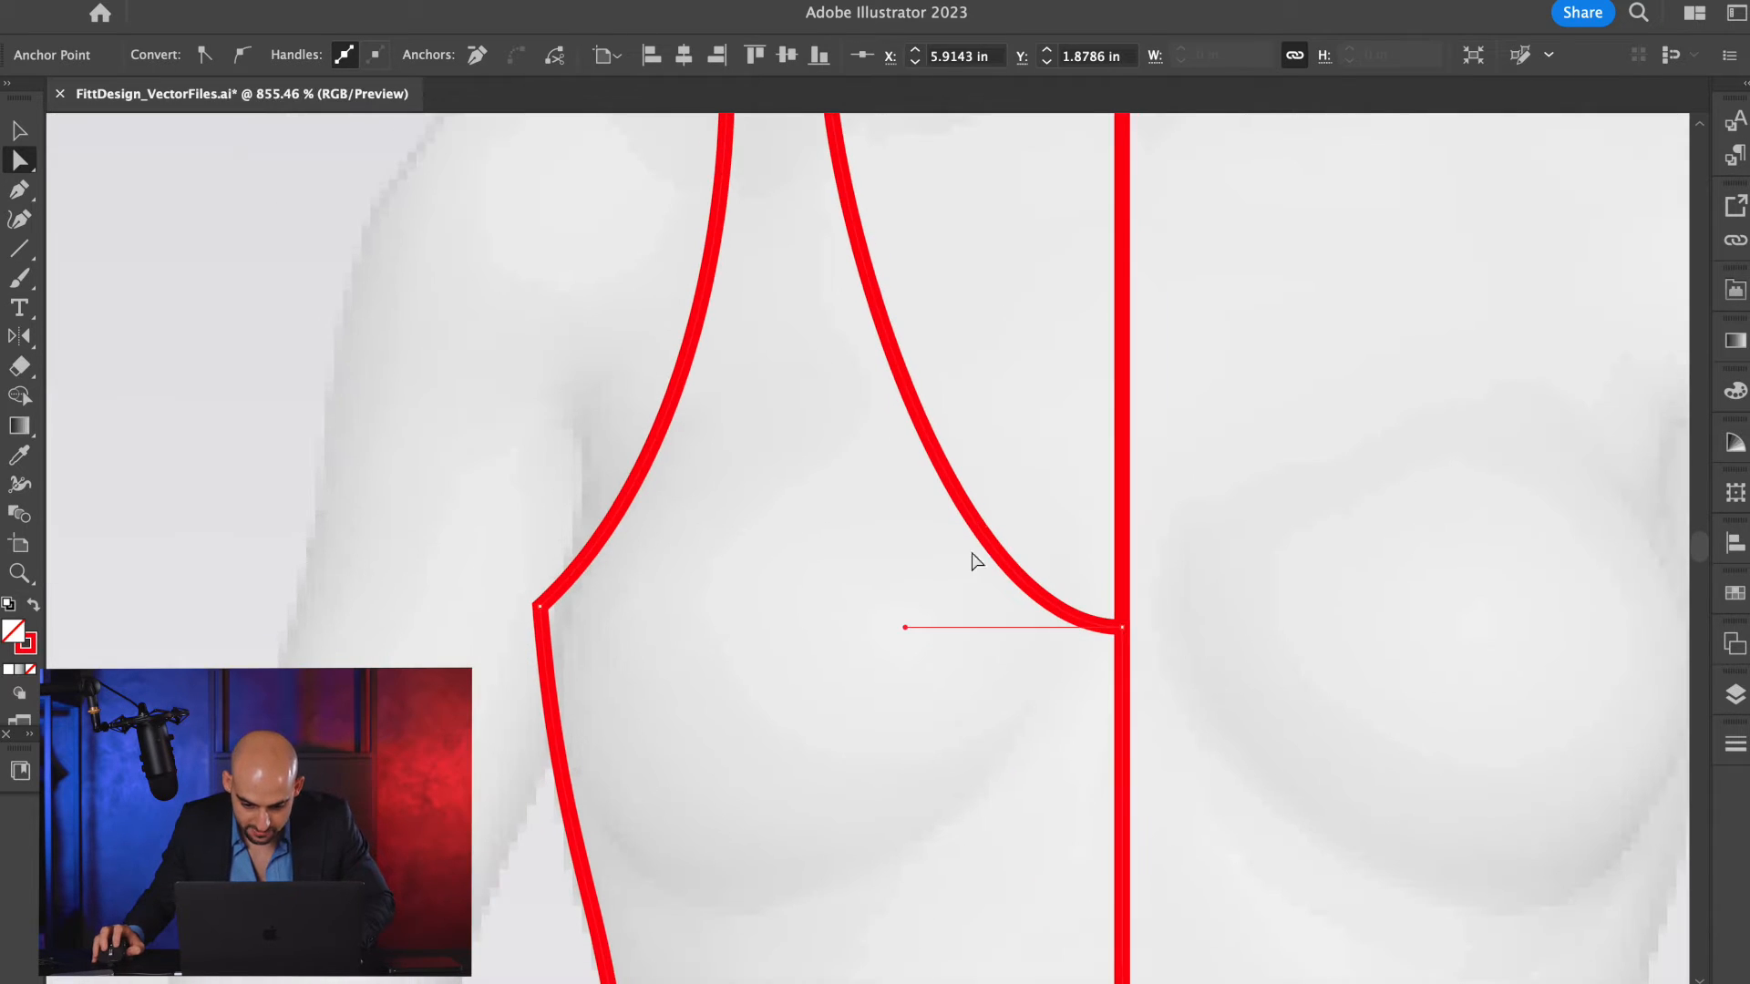
pyautogui.moveTo(906, 629); pyautogui.dragTo(870, 629)
# Add an anchor point midway along the neckline and move it down and outward to deepen the scoop.
pyautogui.press('p')
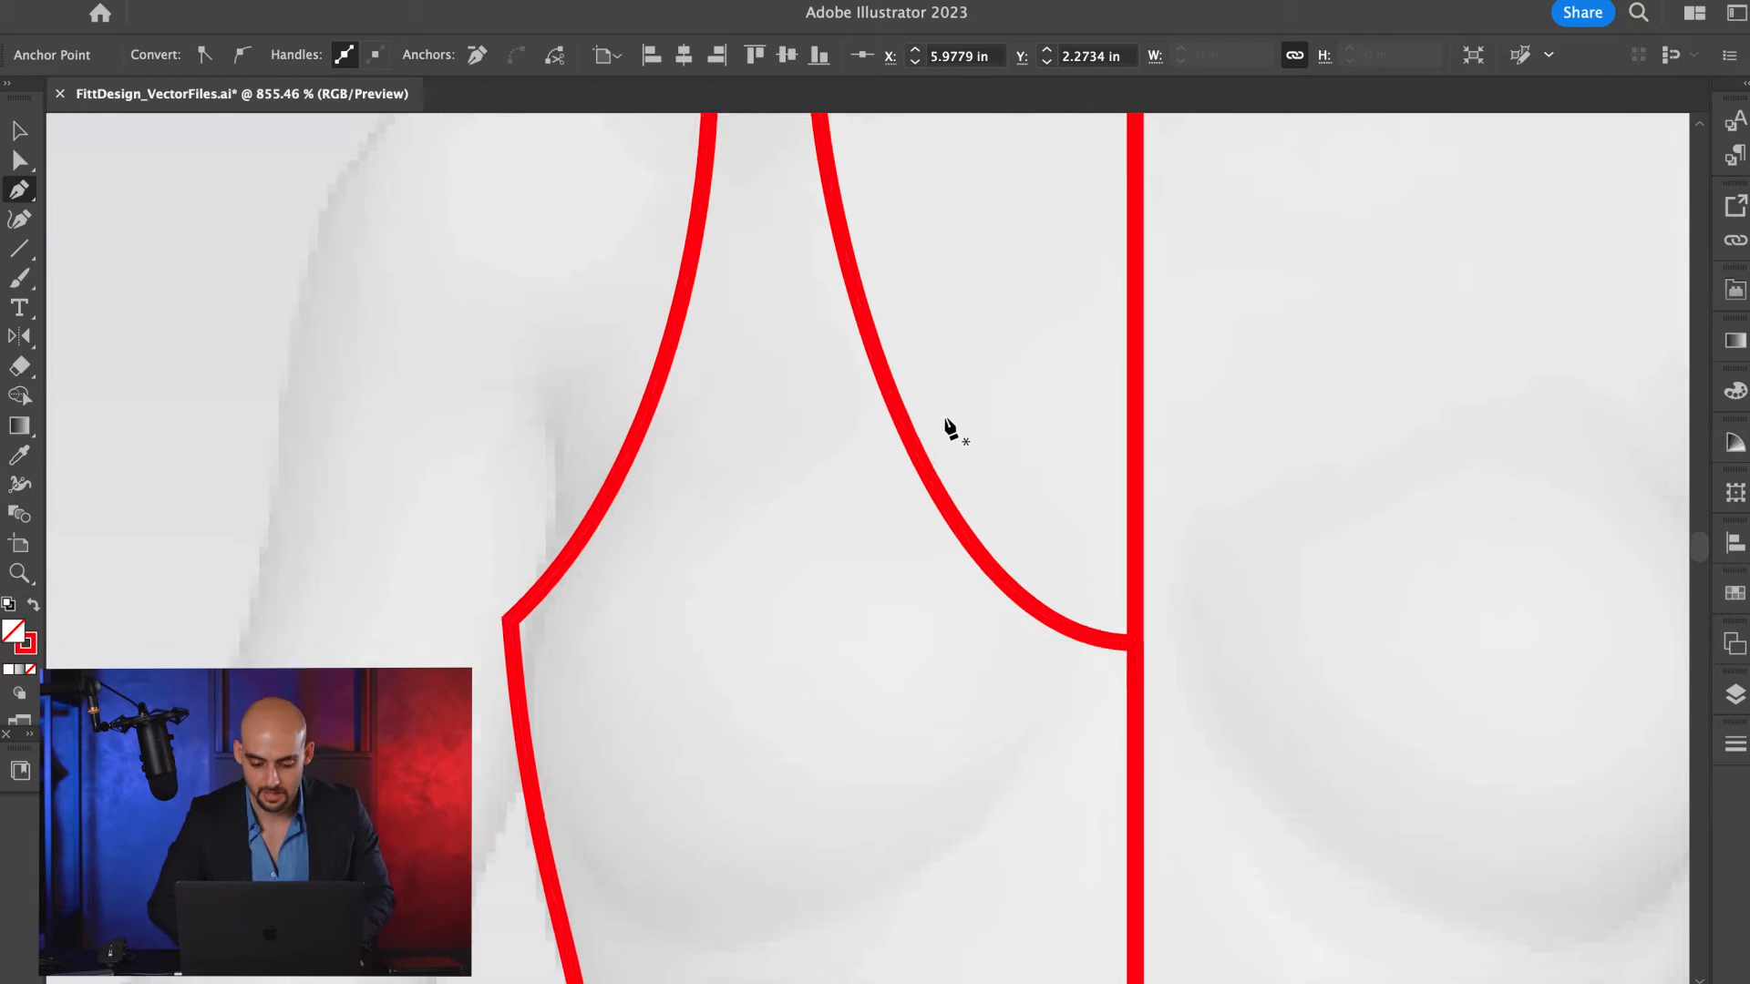
pyautogui.scroll(3, 946, 424)
pyautogui.press('a')
pyautogui.moveTo(897, 475); pyautogui.dragTo(849, 516)
pyautogui.scroll(-3, 852, 520)
pyautogui.scroll(-3, 850, 520)
pyautogui.scroll(3, 768, 448)
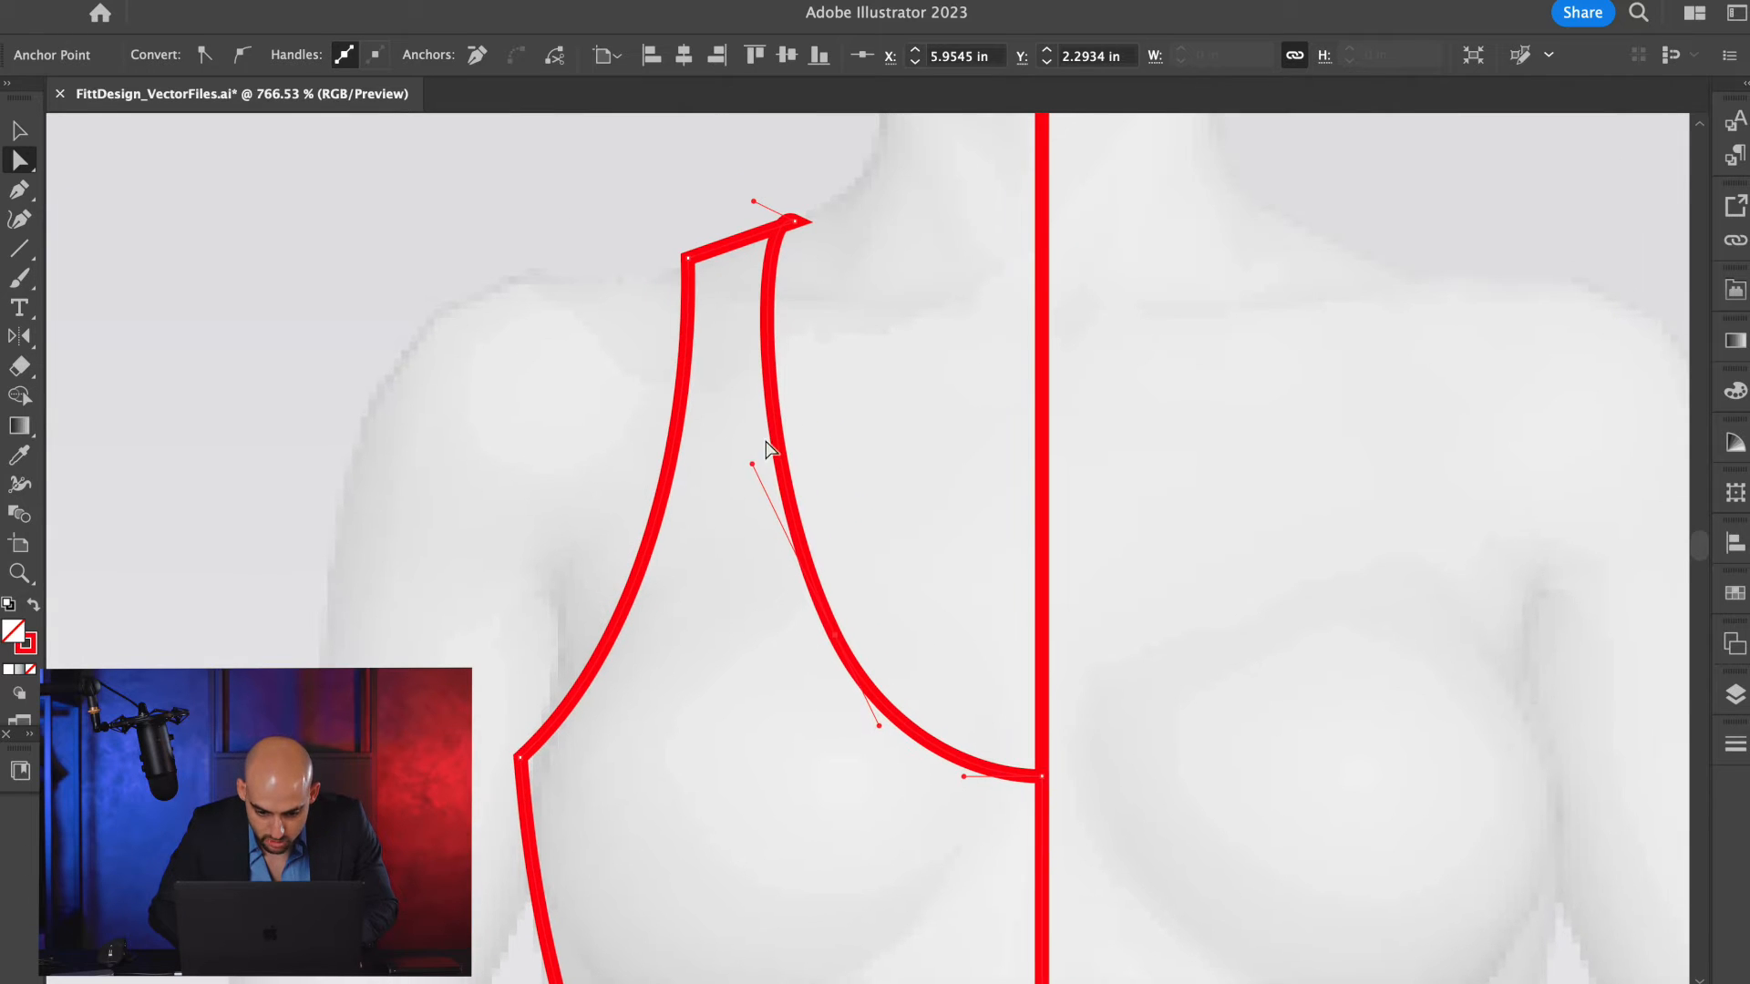
# Rotate the mid-neckline anchor's handles to make the upper part of the neckline straighter and steeper.
pyautogui.moveTo(751, 464); pyautogui.dragTo(781, 463)
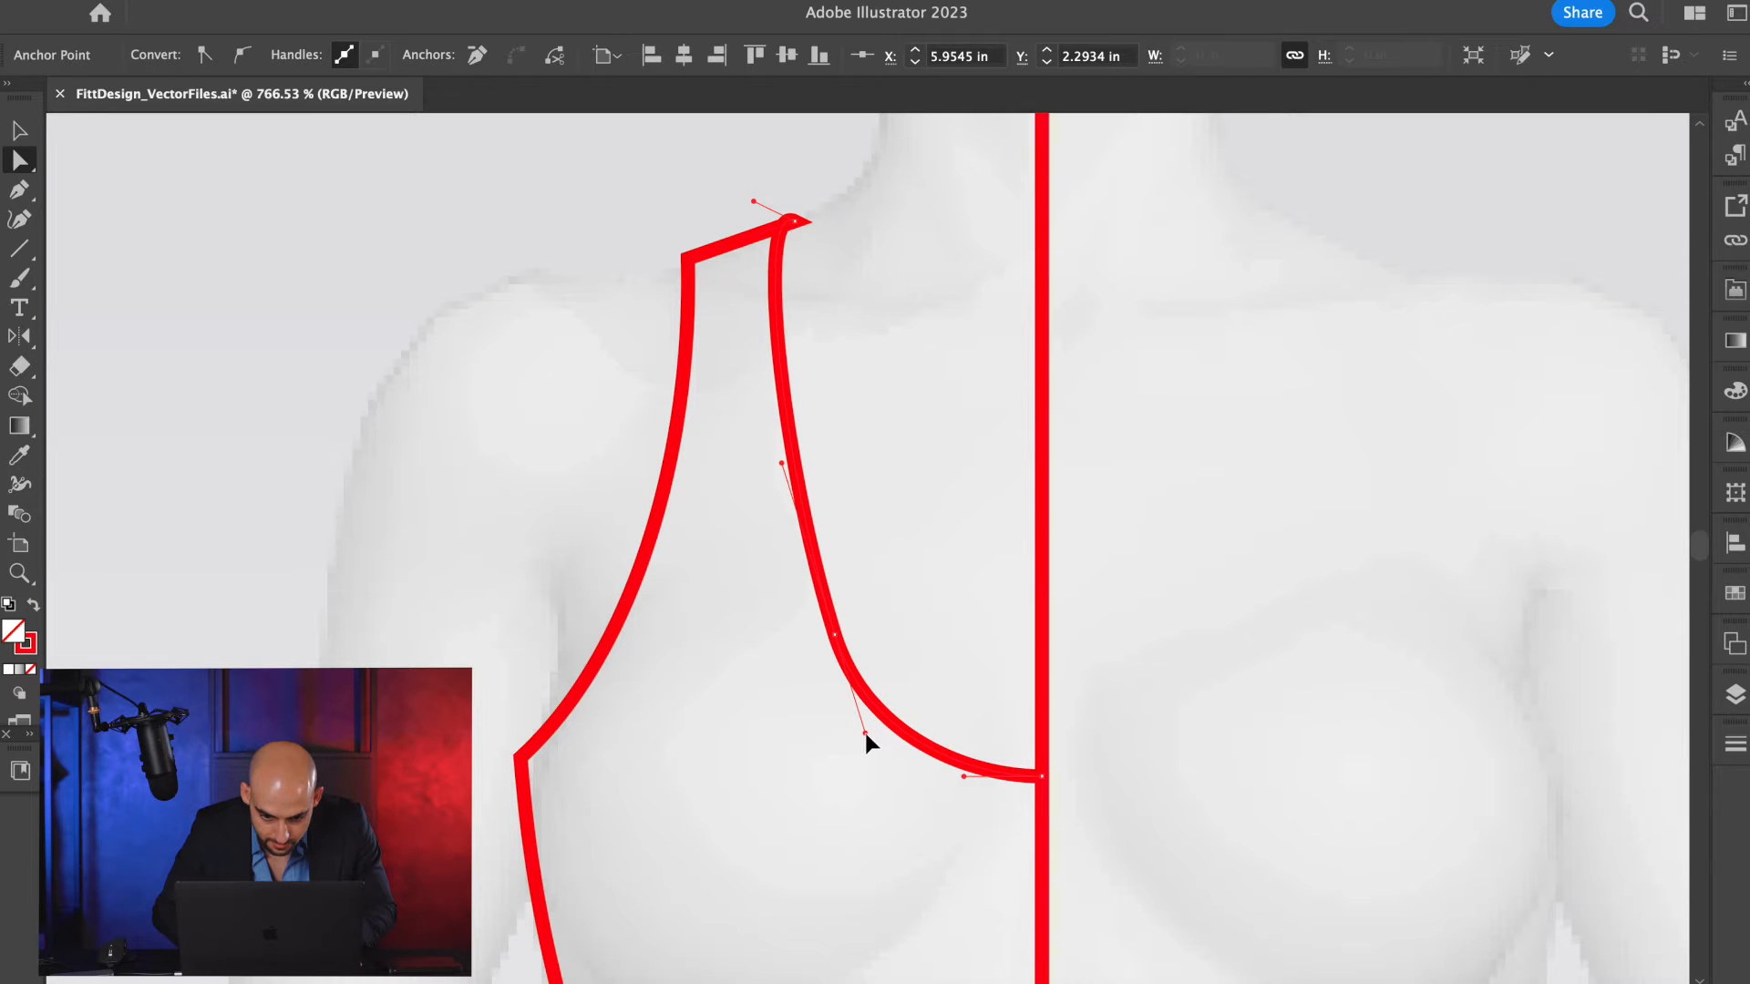
pyautogui.scroll(-1, 743, 479)
pyautogui.scroll(-2, 742, 481)
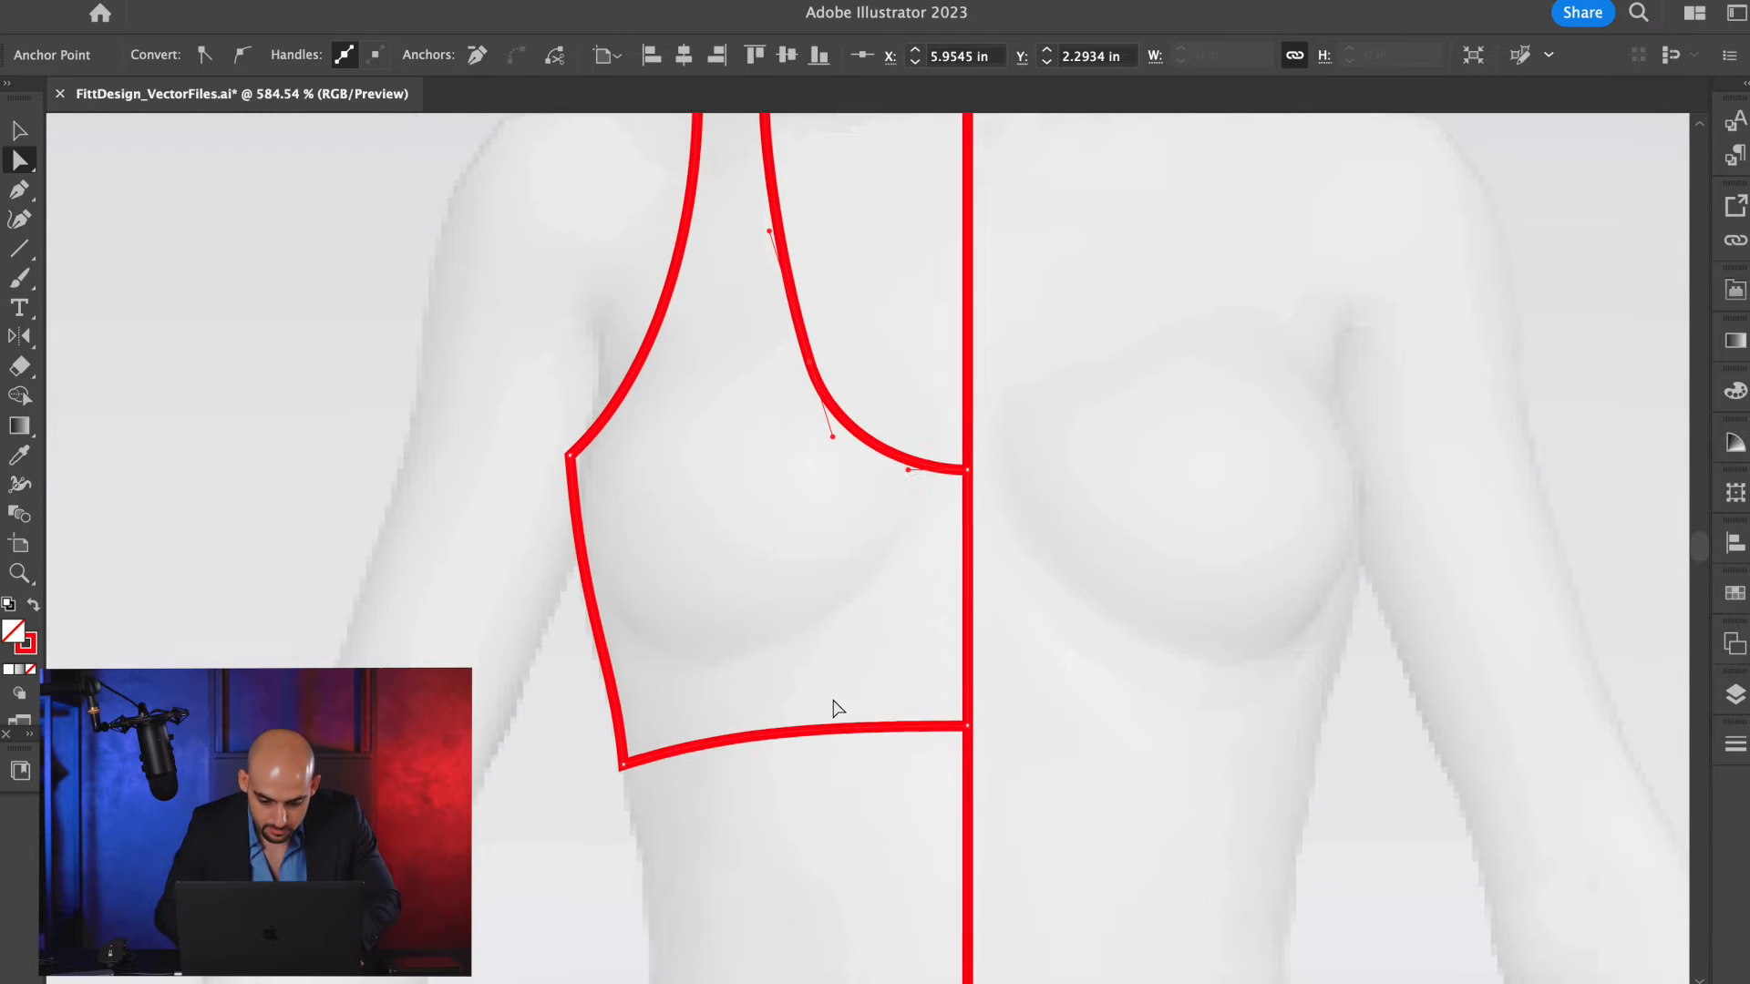
pyautogui.scroll(-3, 832, 708)
pyautogui.scroll(3, 834, 708)
pyautogui.scroll(3, 831, 701)
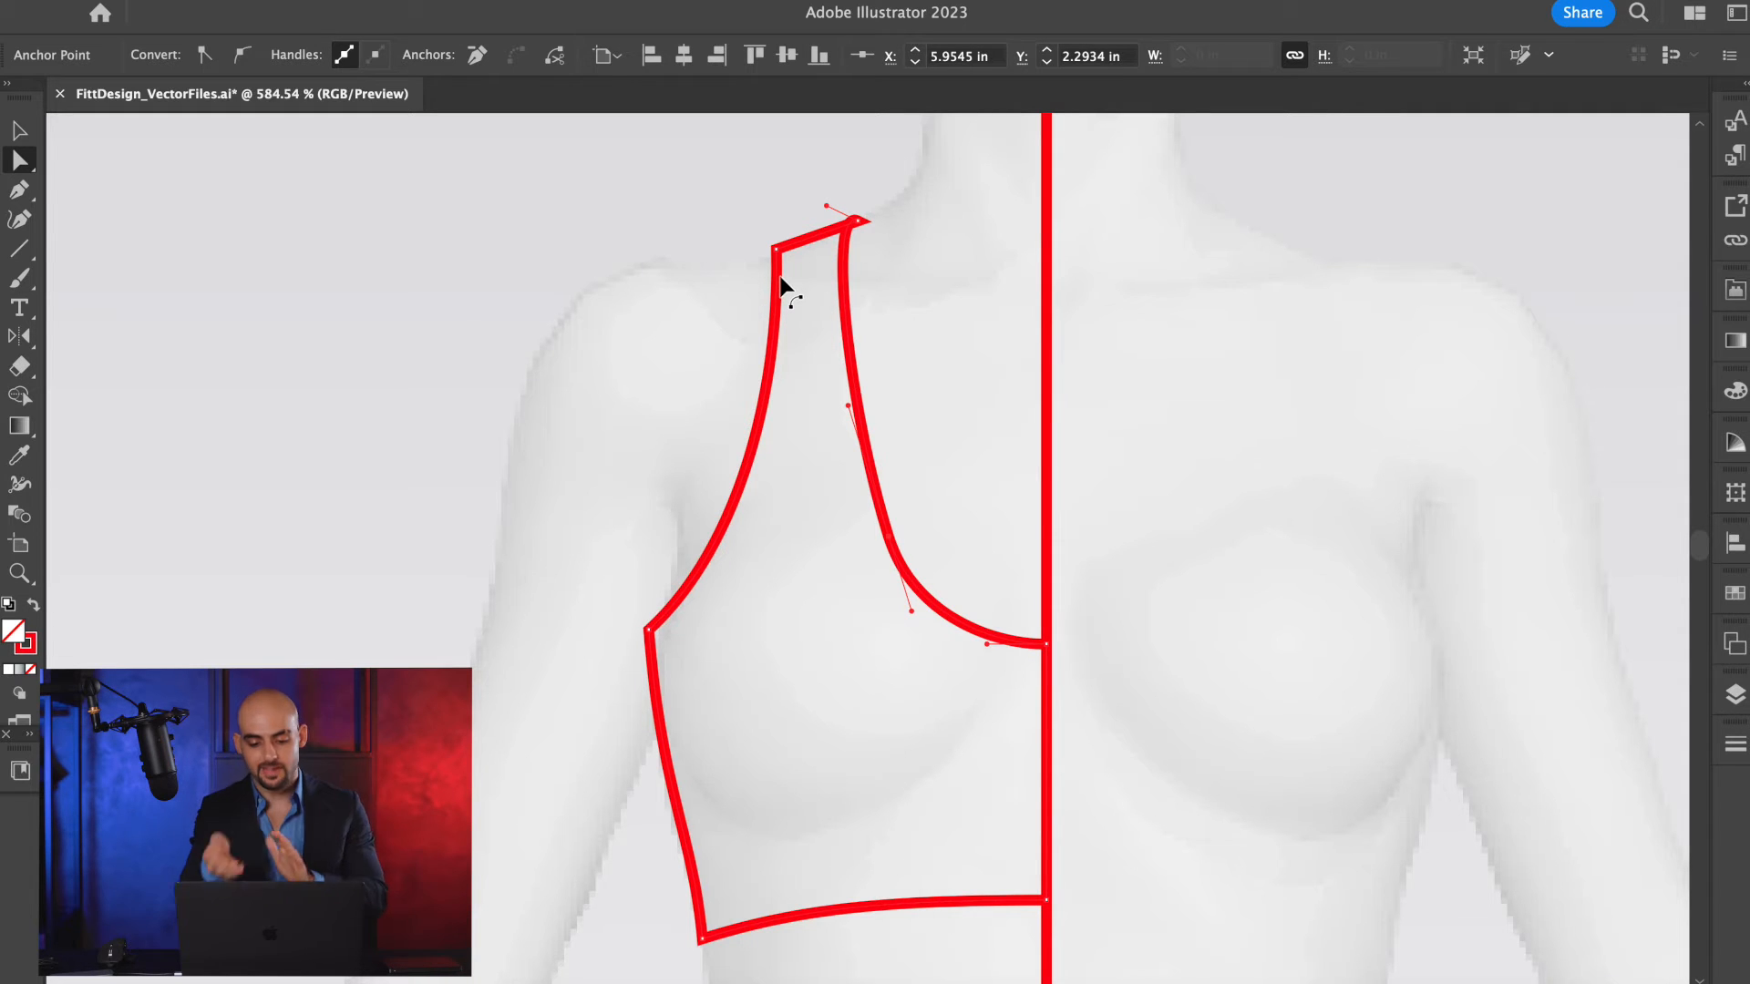
# Switch to Outline view and examine the neckline's path at the neck-side shoulder point.
pyautogui.scroll(10, 866, 187)
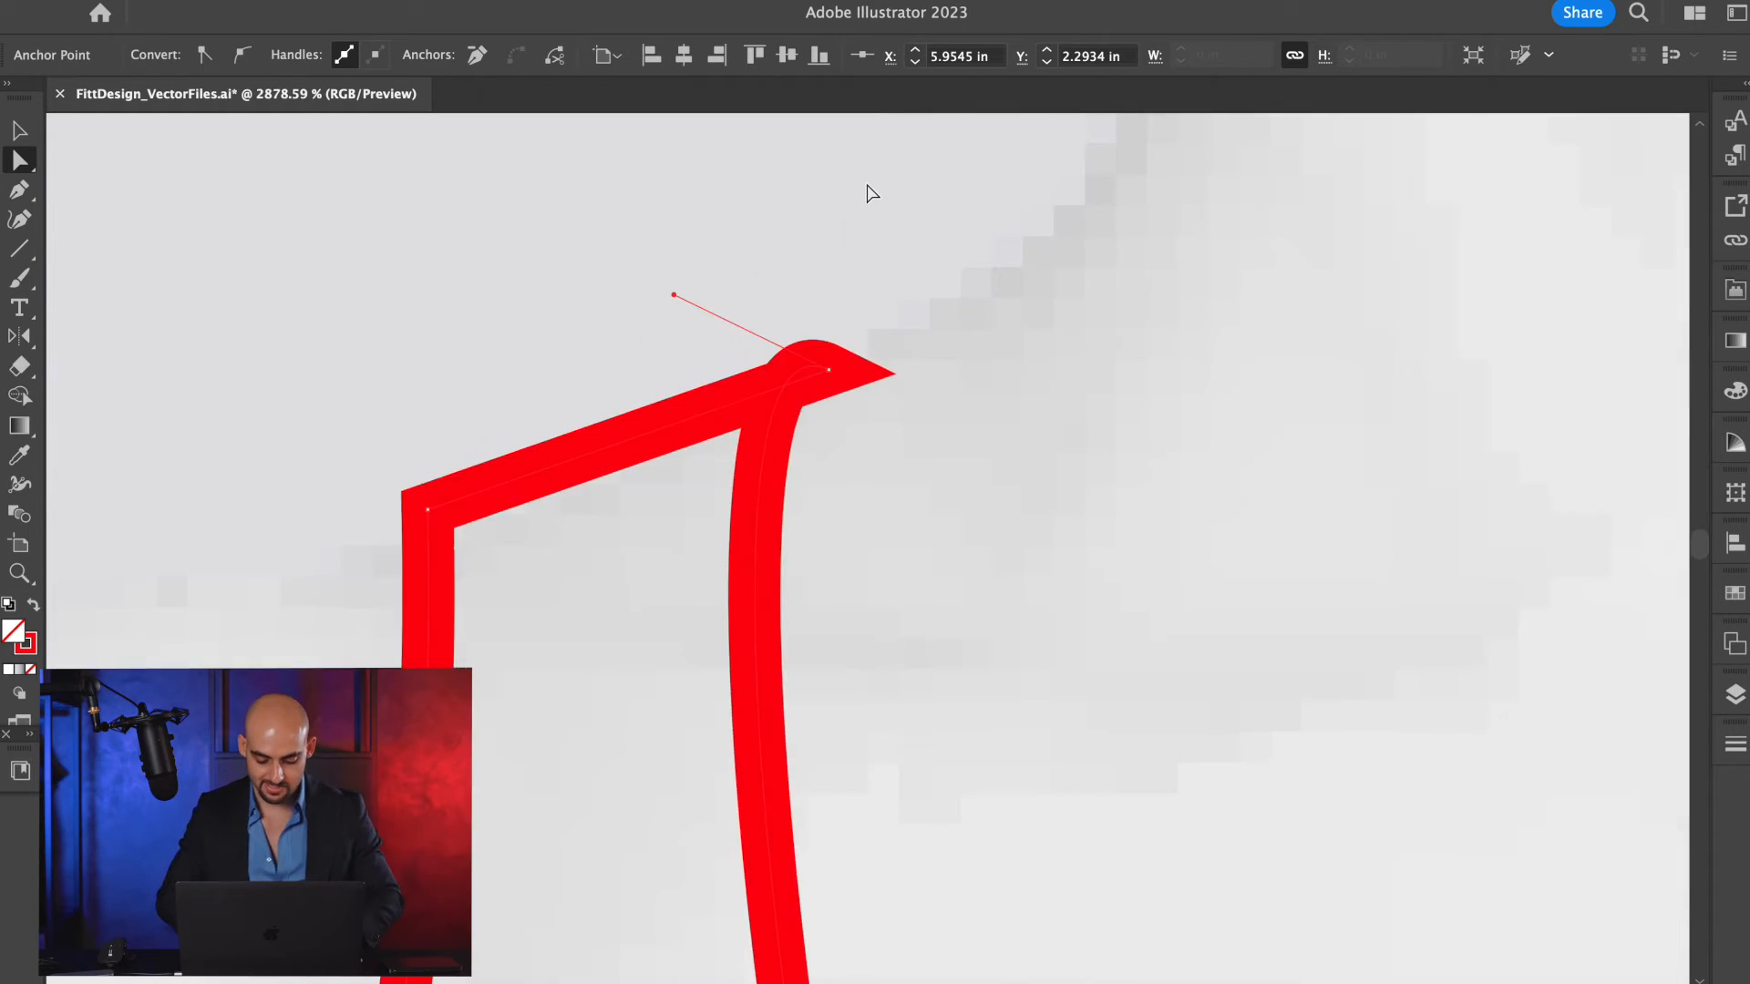
pyautogui.hotkey('ctrl', 'y')
pyautogui.scroll(-3, 843, 310)
pyautogui.hscroll(-1, 843, 310)
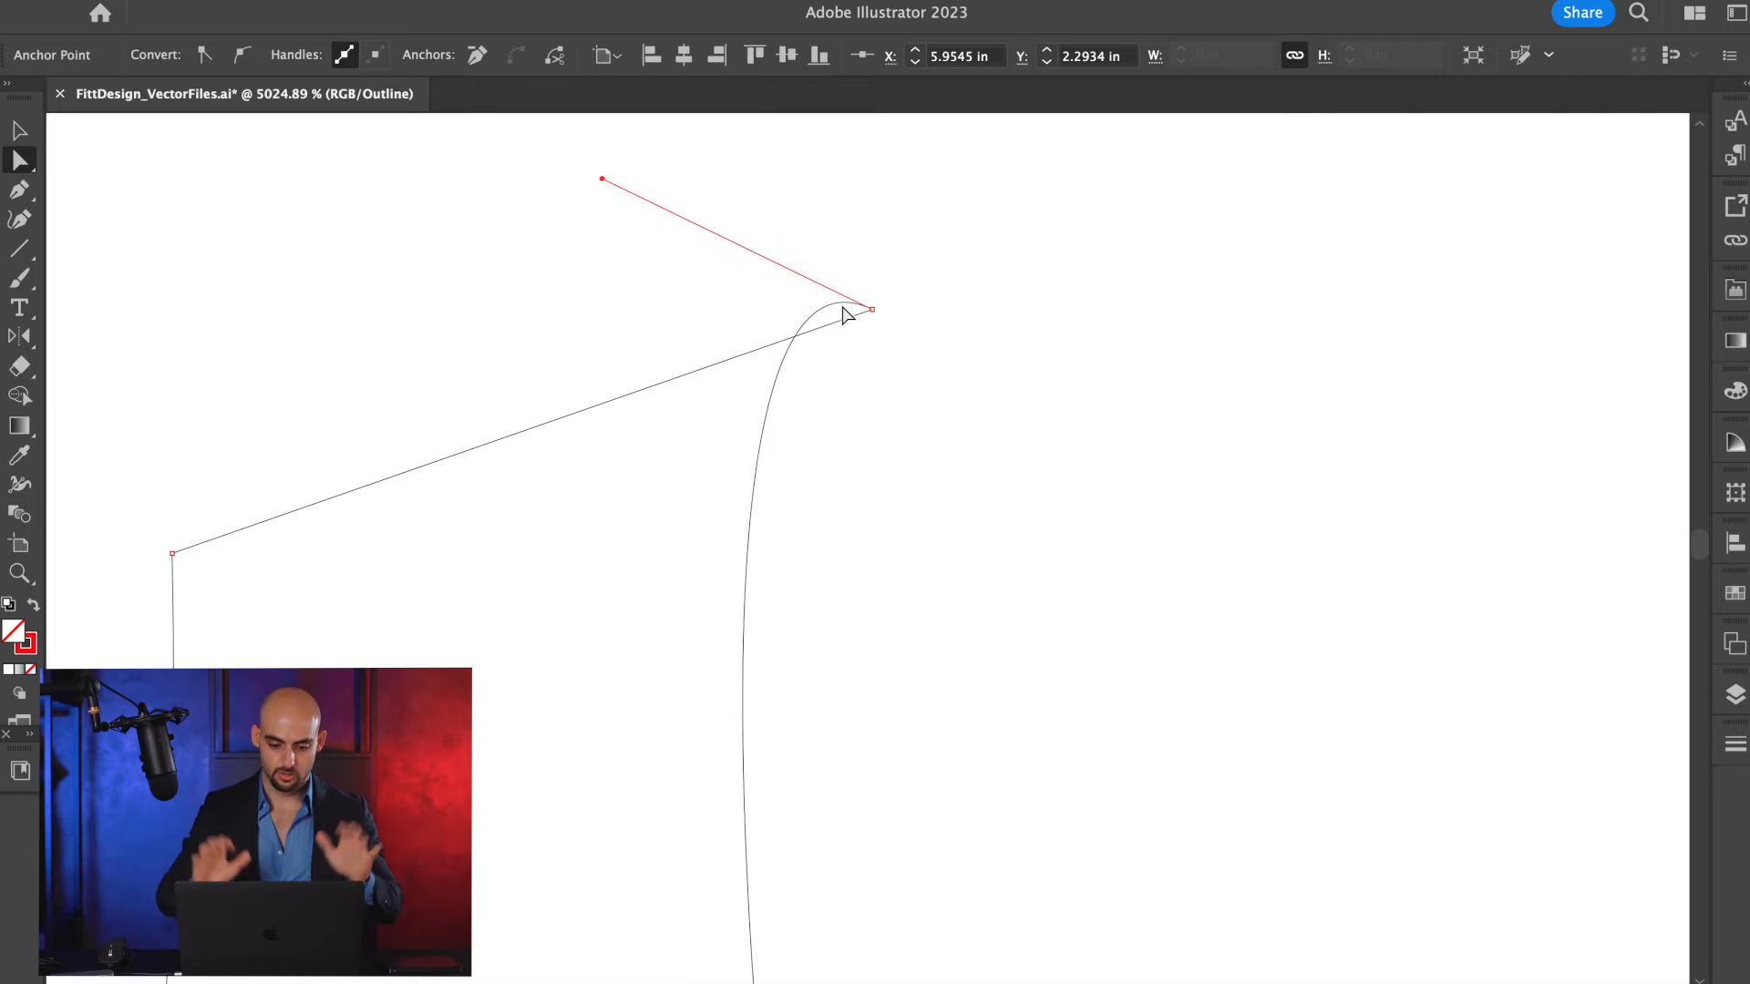
pyautogui.scroll(-4, 845, 314)
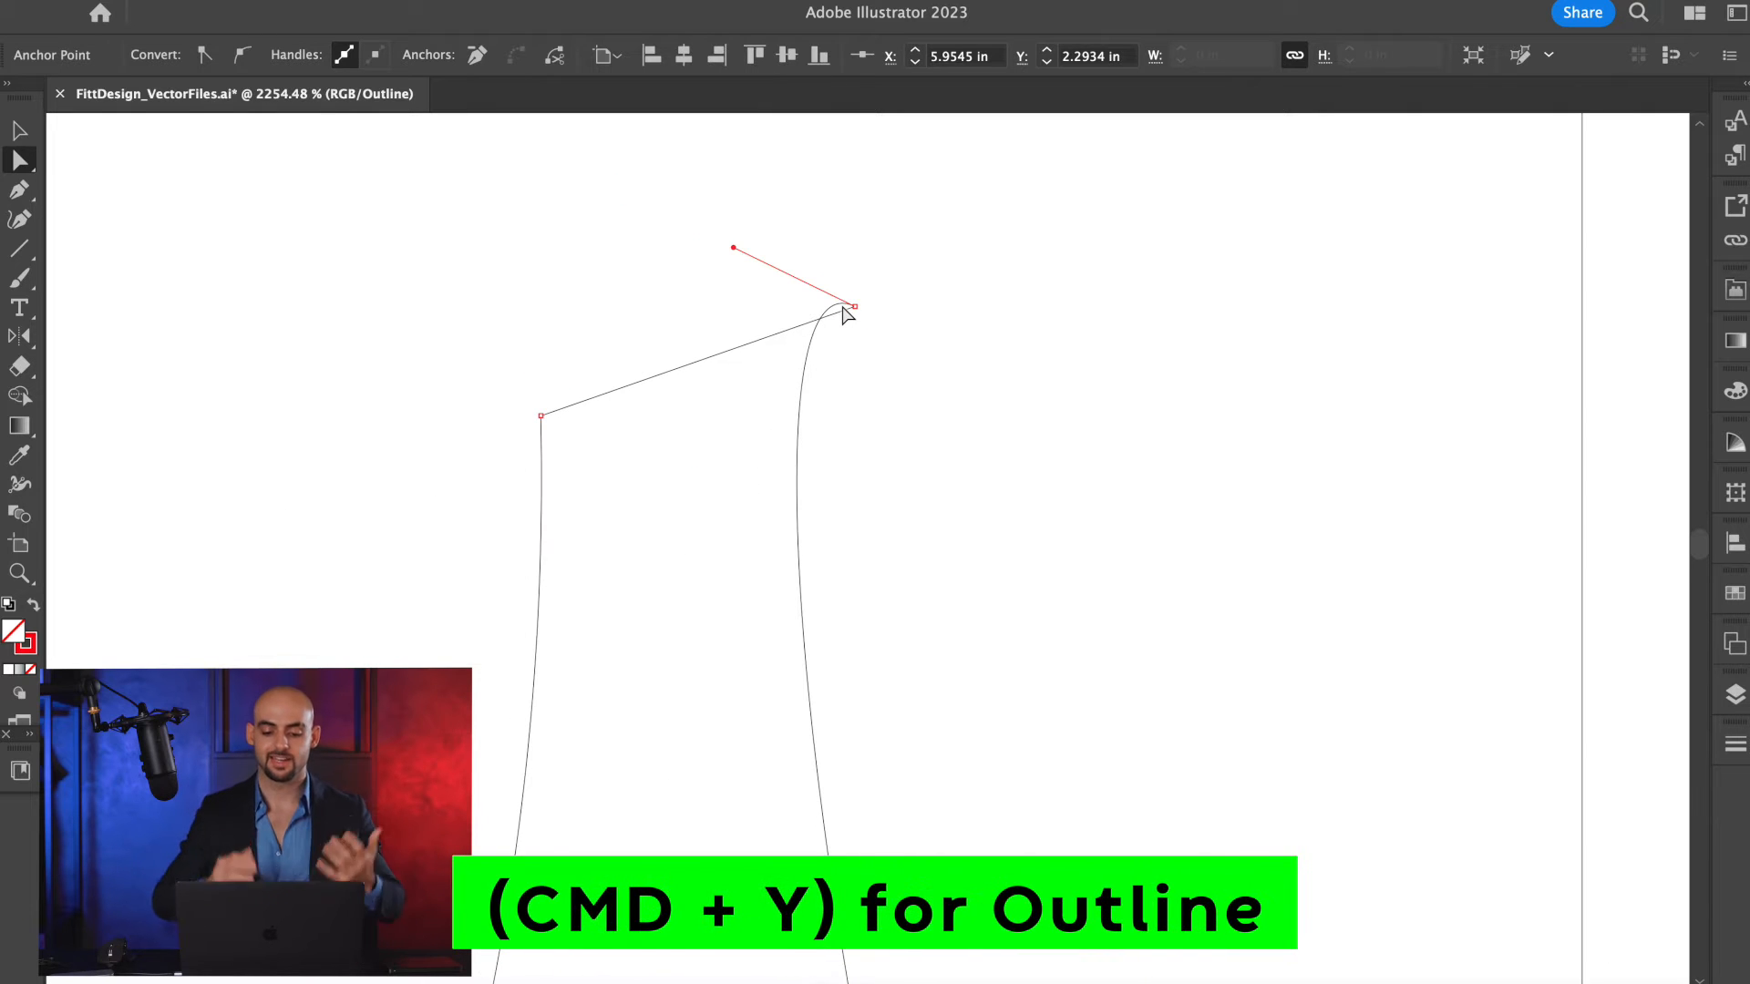
pyautogui.scroll(-3, 775, 341)
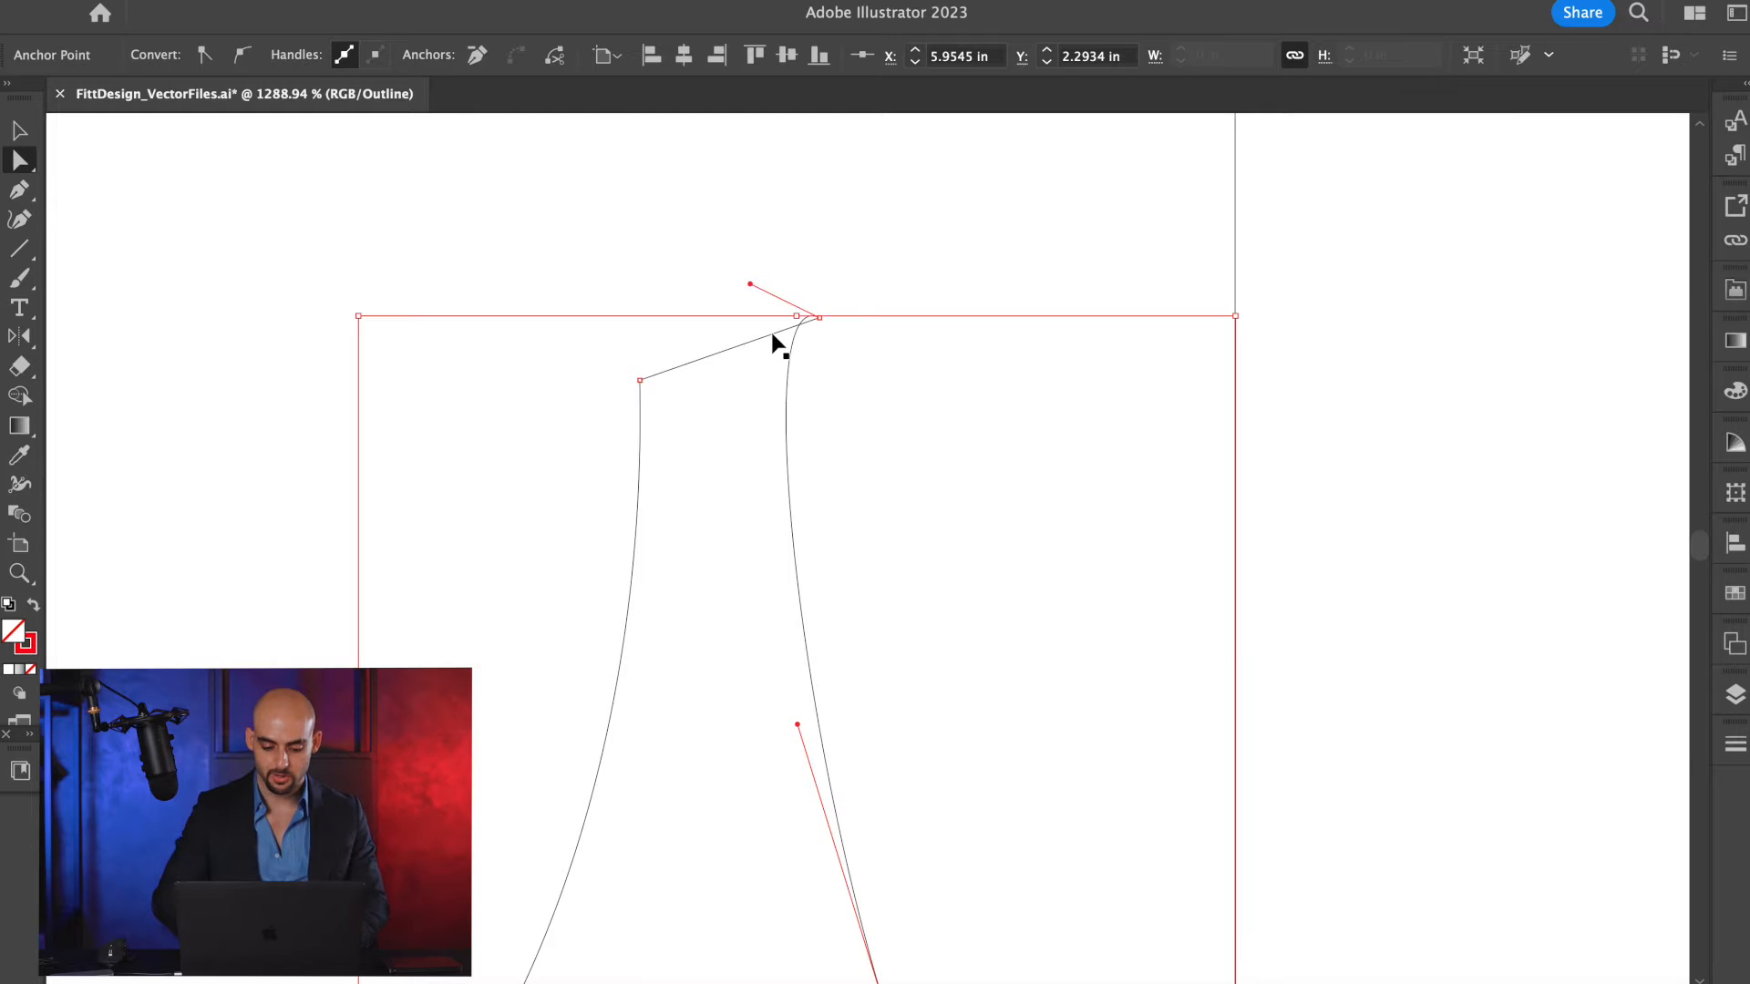
# Return to Preview view and shorten the mid-neckline anchor's upper handle slightly to smooth the scoop, and deselect the path.
pyautogui.press('super+y')
pyautogui.scroll(-4, 829, 469)
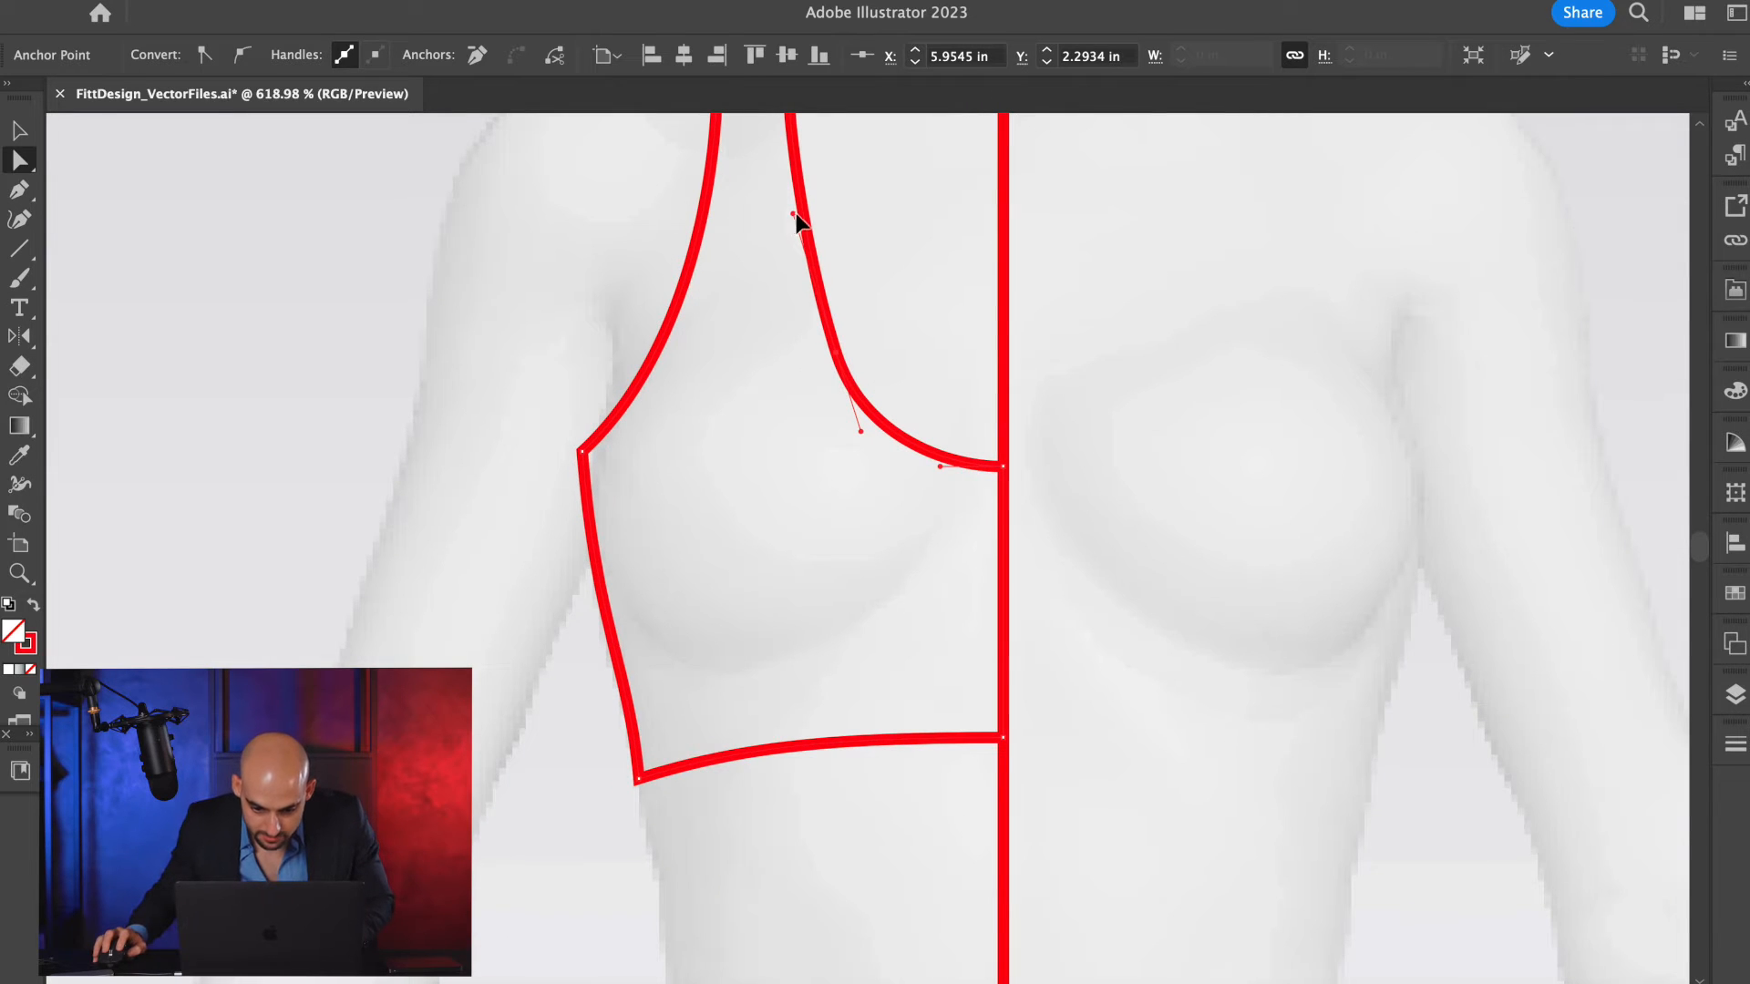
pyautogui.moveTo(794, 216); pyautogui.dragTo(795, 252)
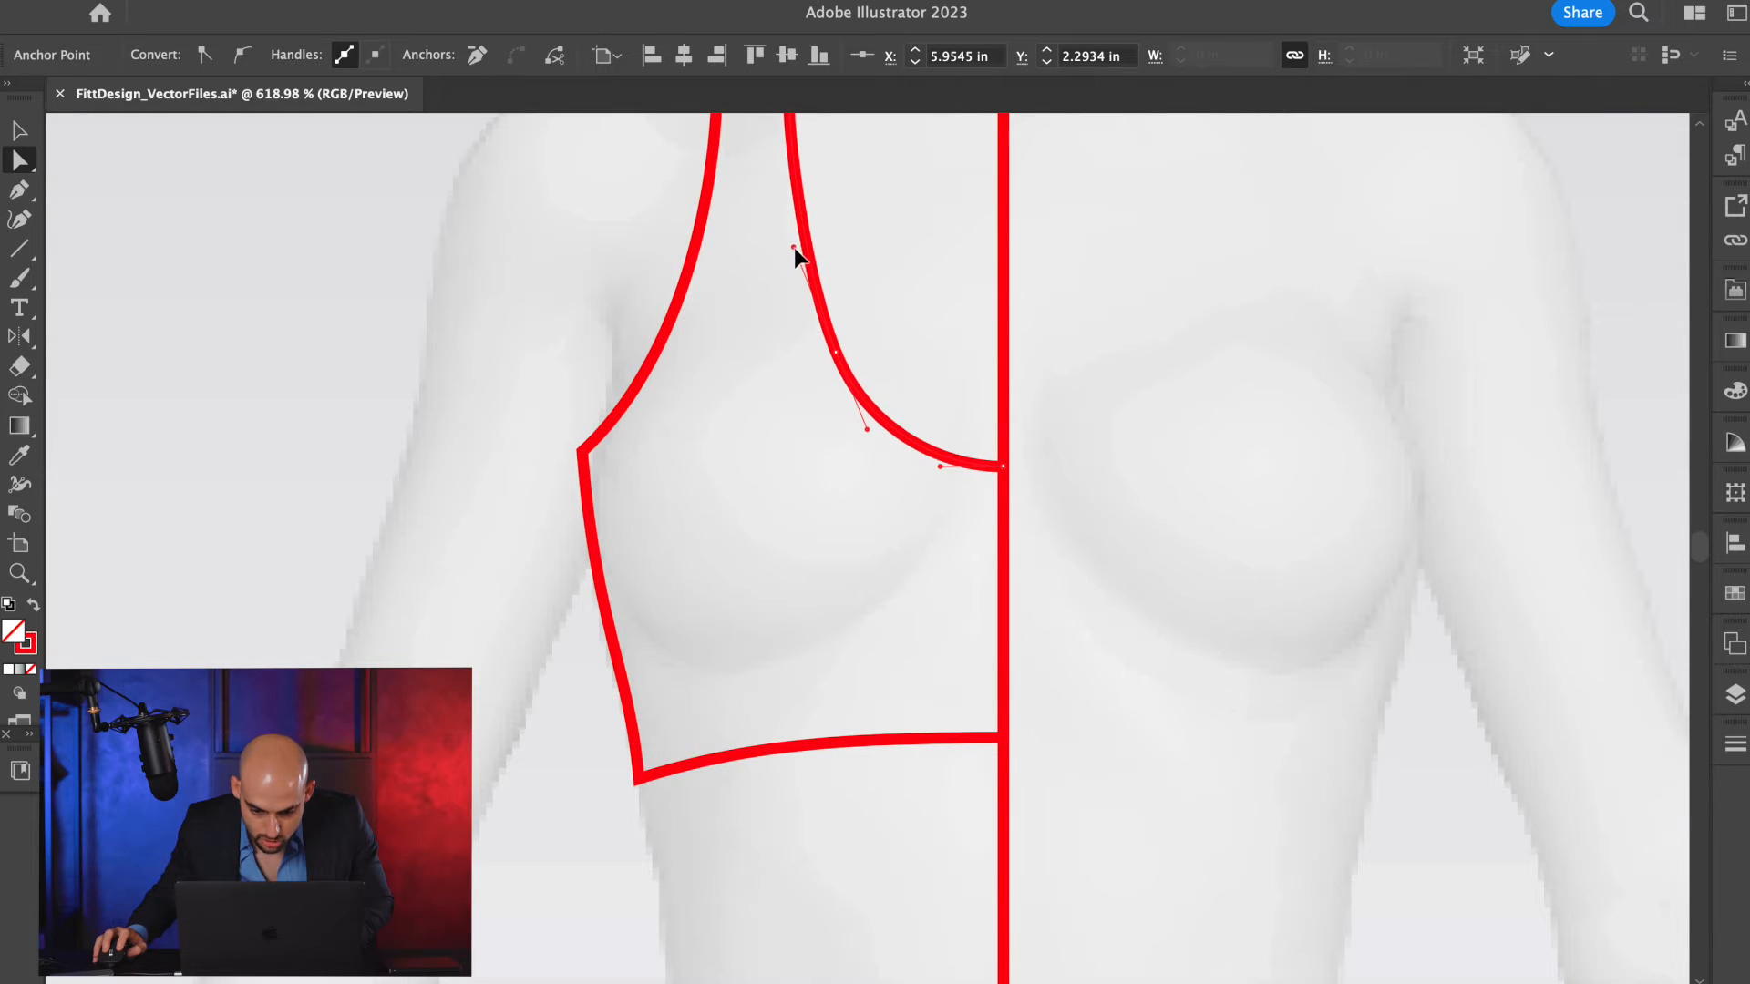
pyautogui.click(933, 468)
pyautogui.press('v')
pyautogui.click(1159, 406)
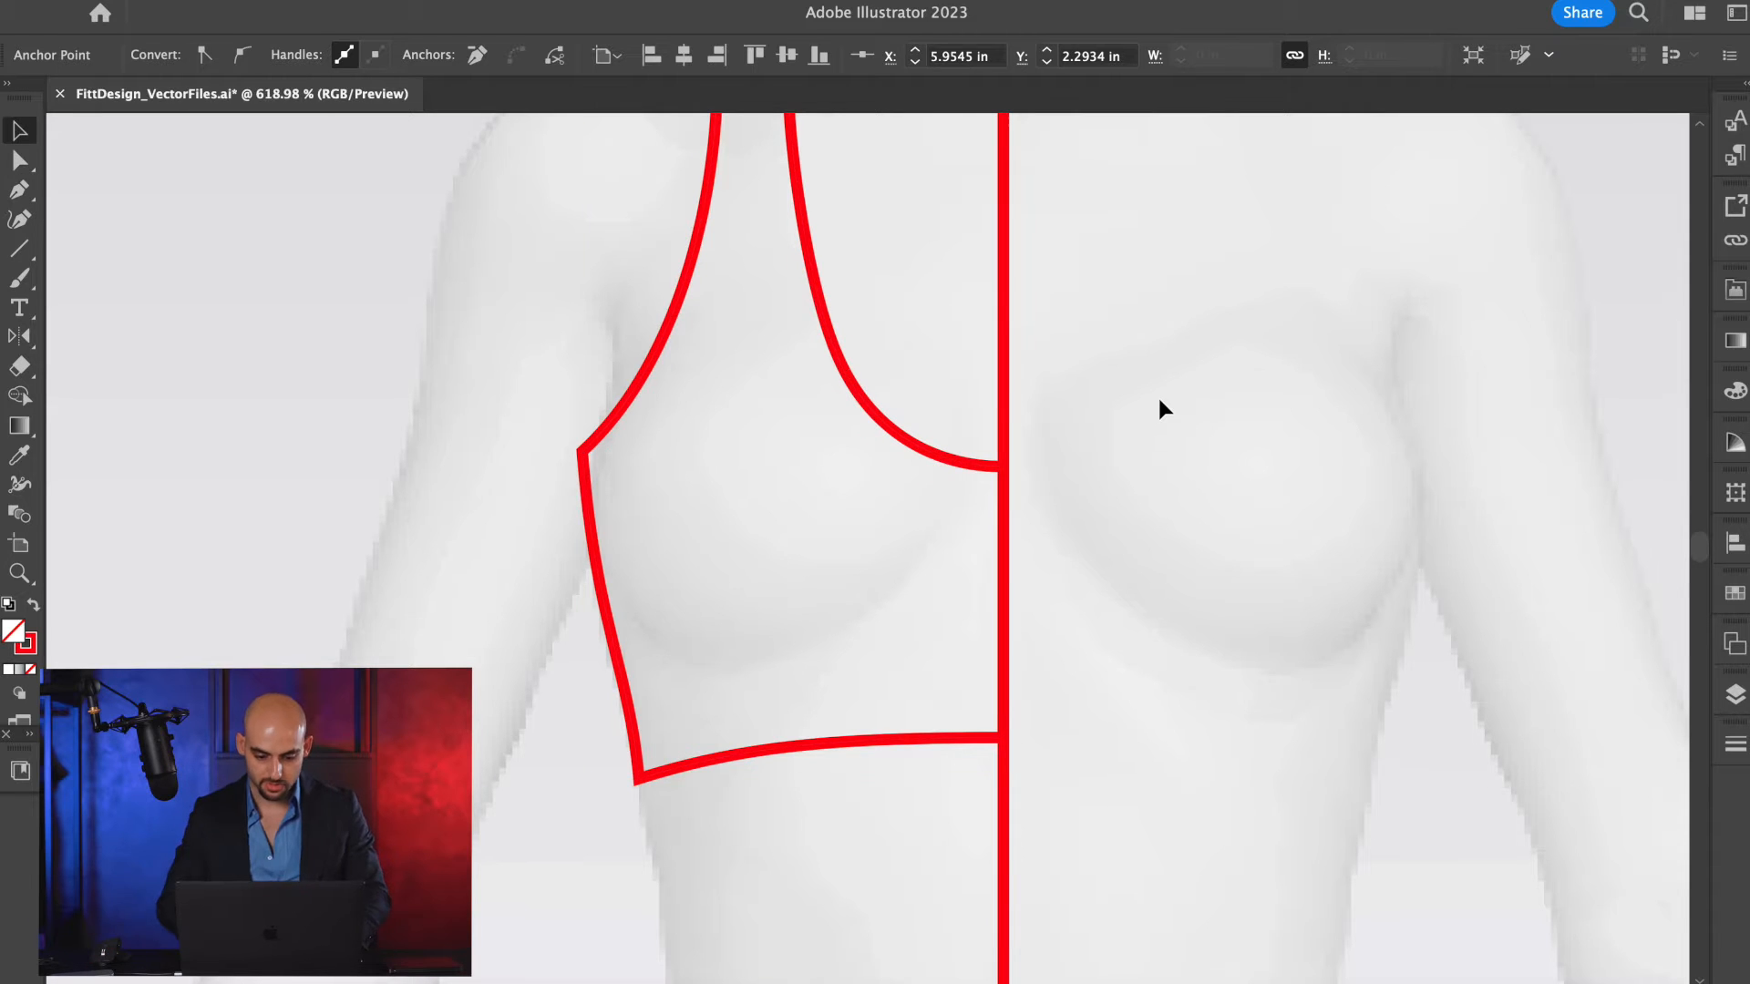
# Pull the hem's curve handle at the side corner up alongside the side seam so the hem bends sharply into the corner.
pyautogui.scroll(-4, 1159, 406)
pyautogui.scroll(2, 1159, 406)
pyautogui.press('a')
pyautogui.press('v')
pyautogui.scroll(3, 953, 704)
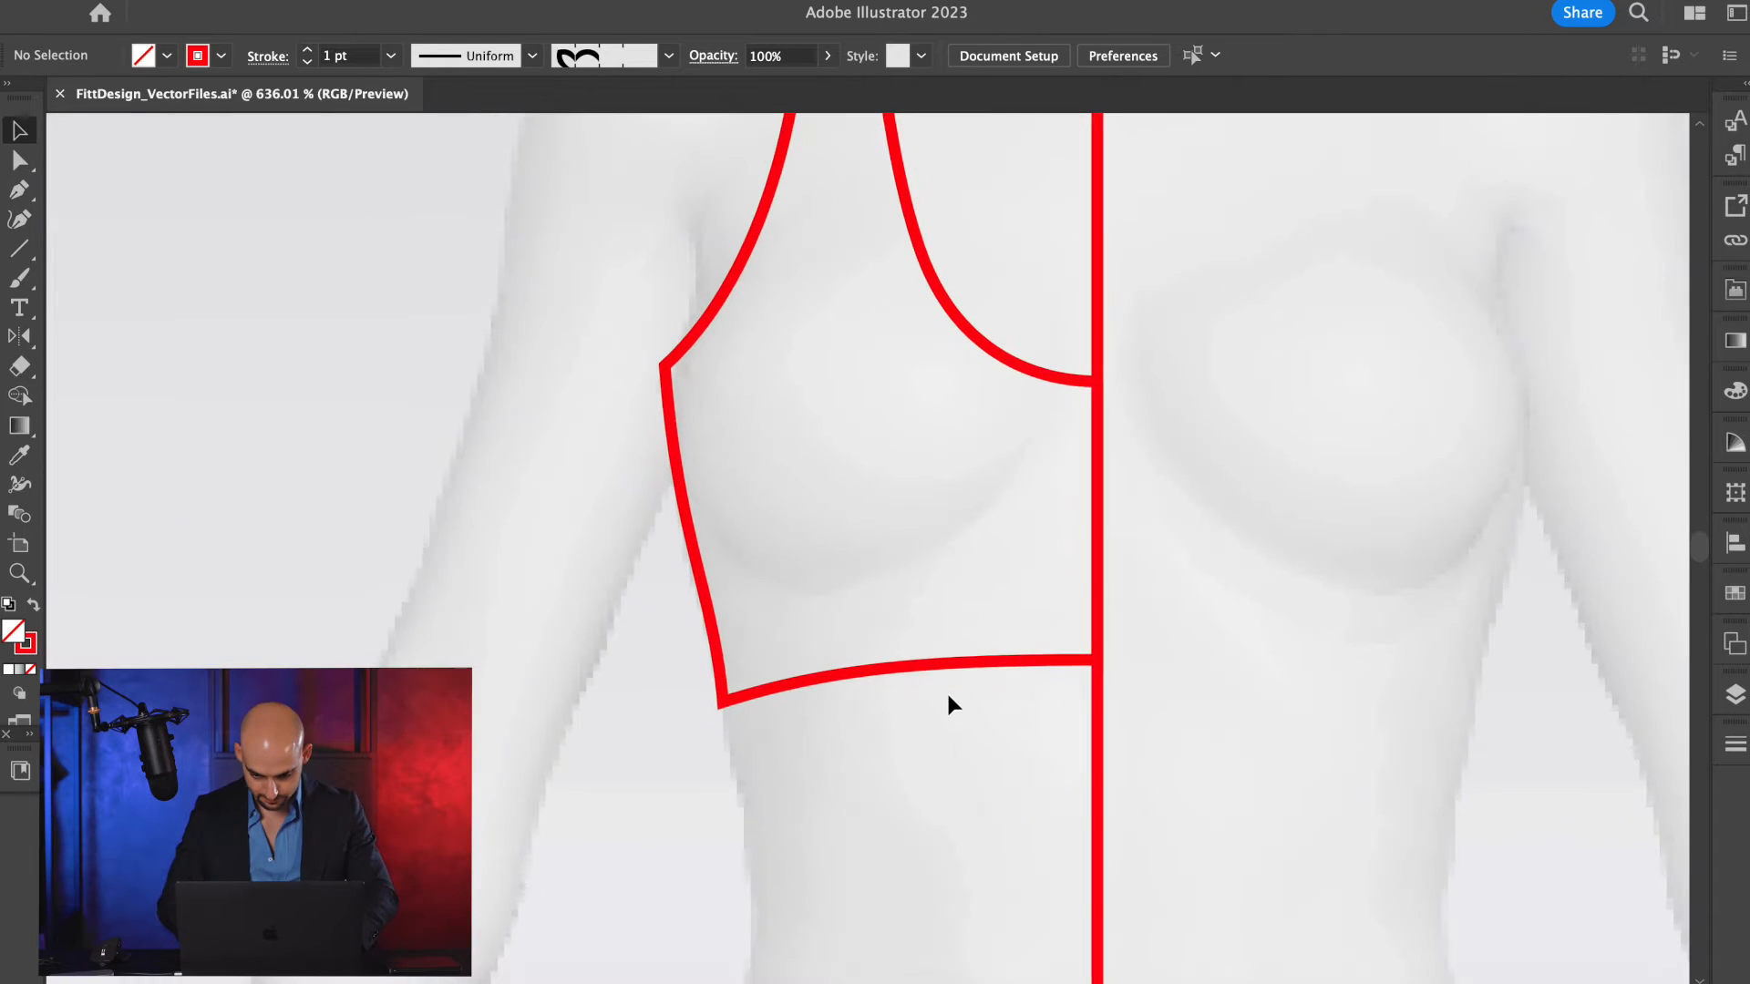
pyautogui.click(957, 644)
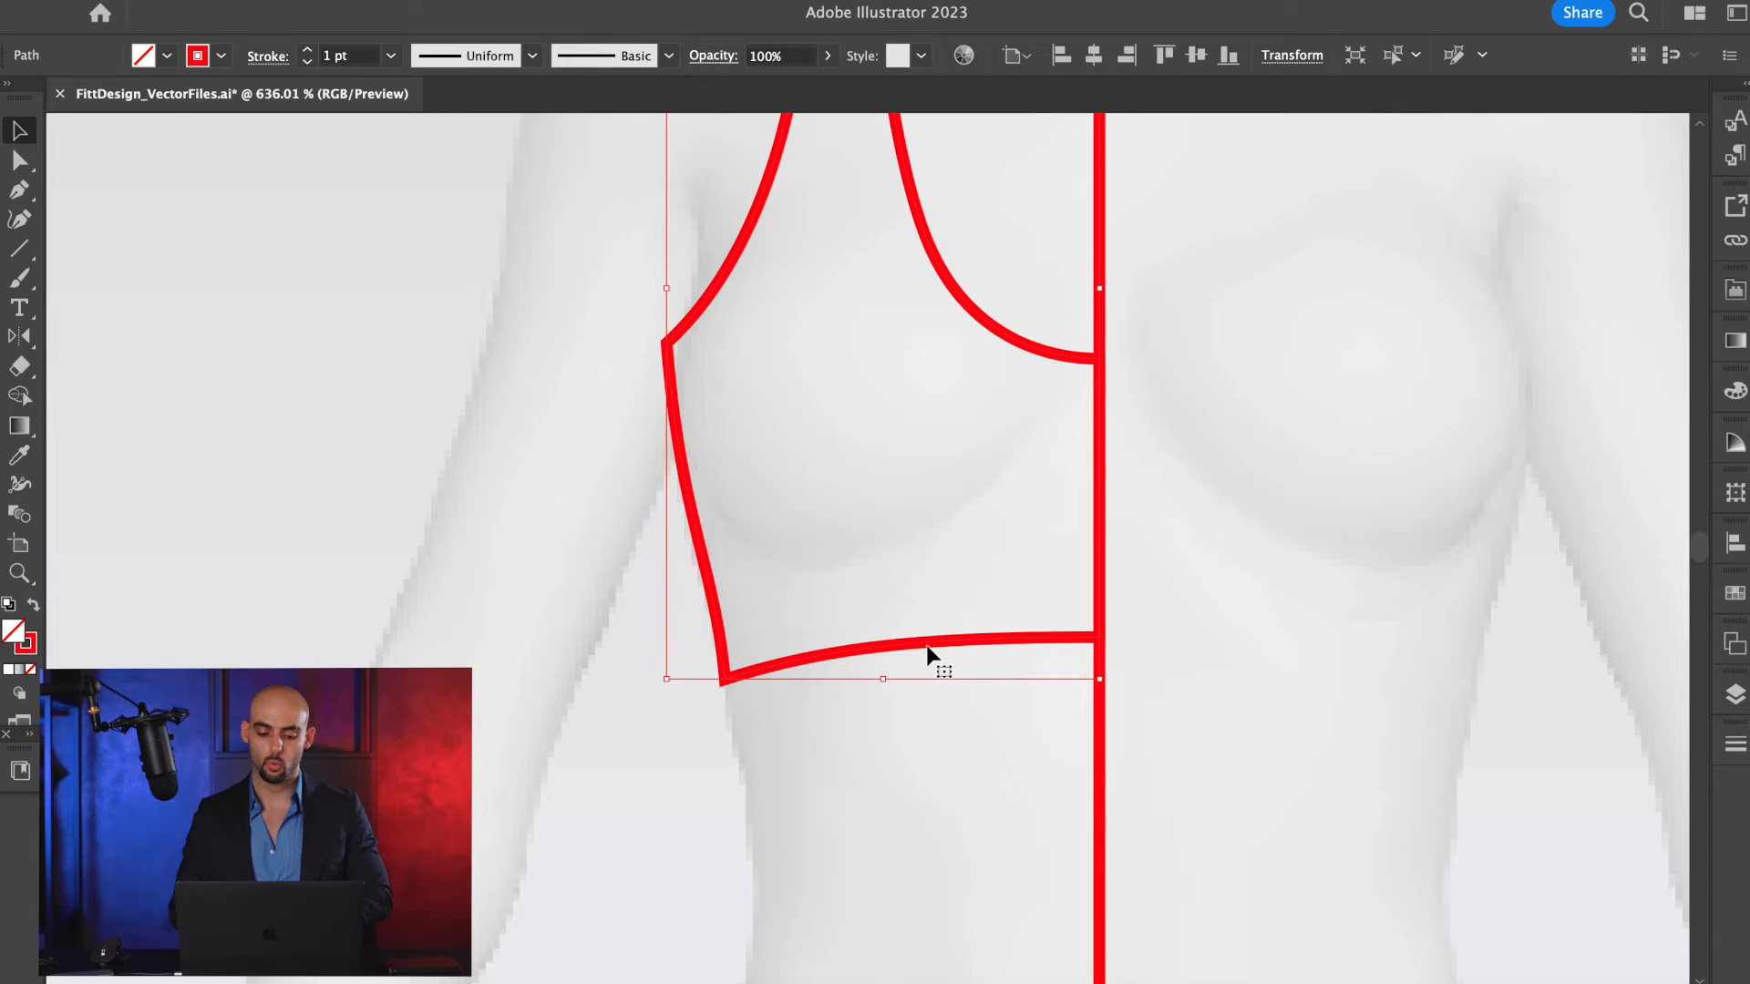
pyautogui.scroll(-3, 909, 619)
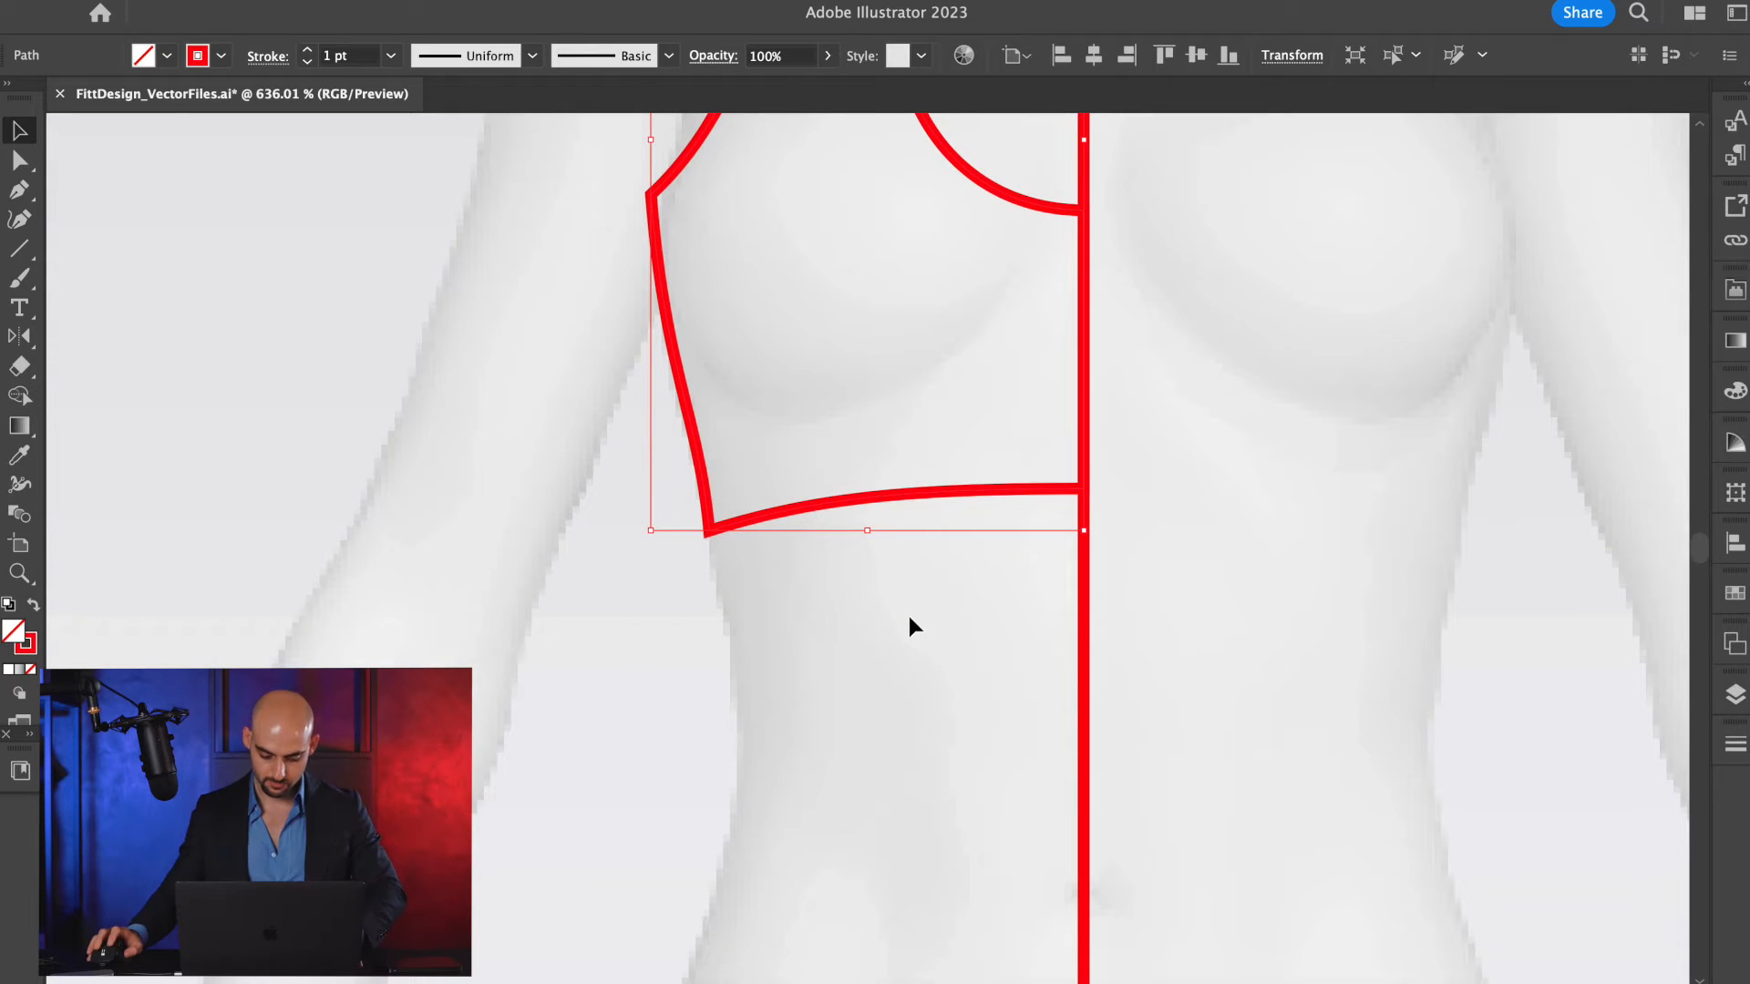
pyautogui.press('a')
pyautogui.scroll(3, 753, 517)
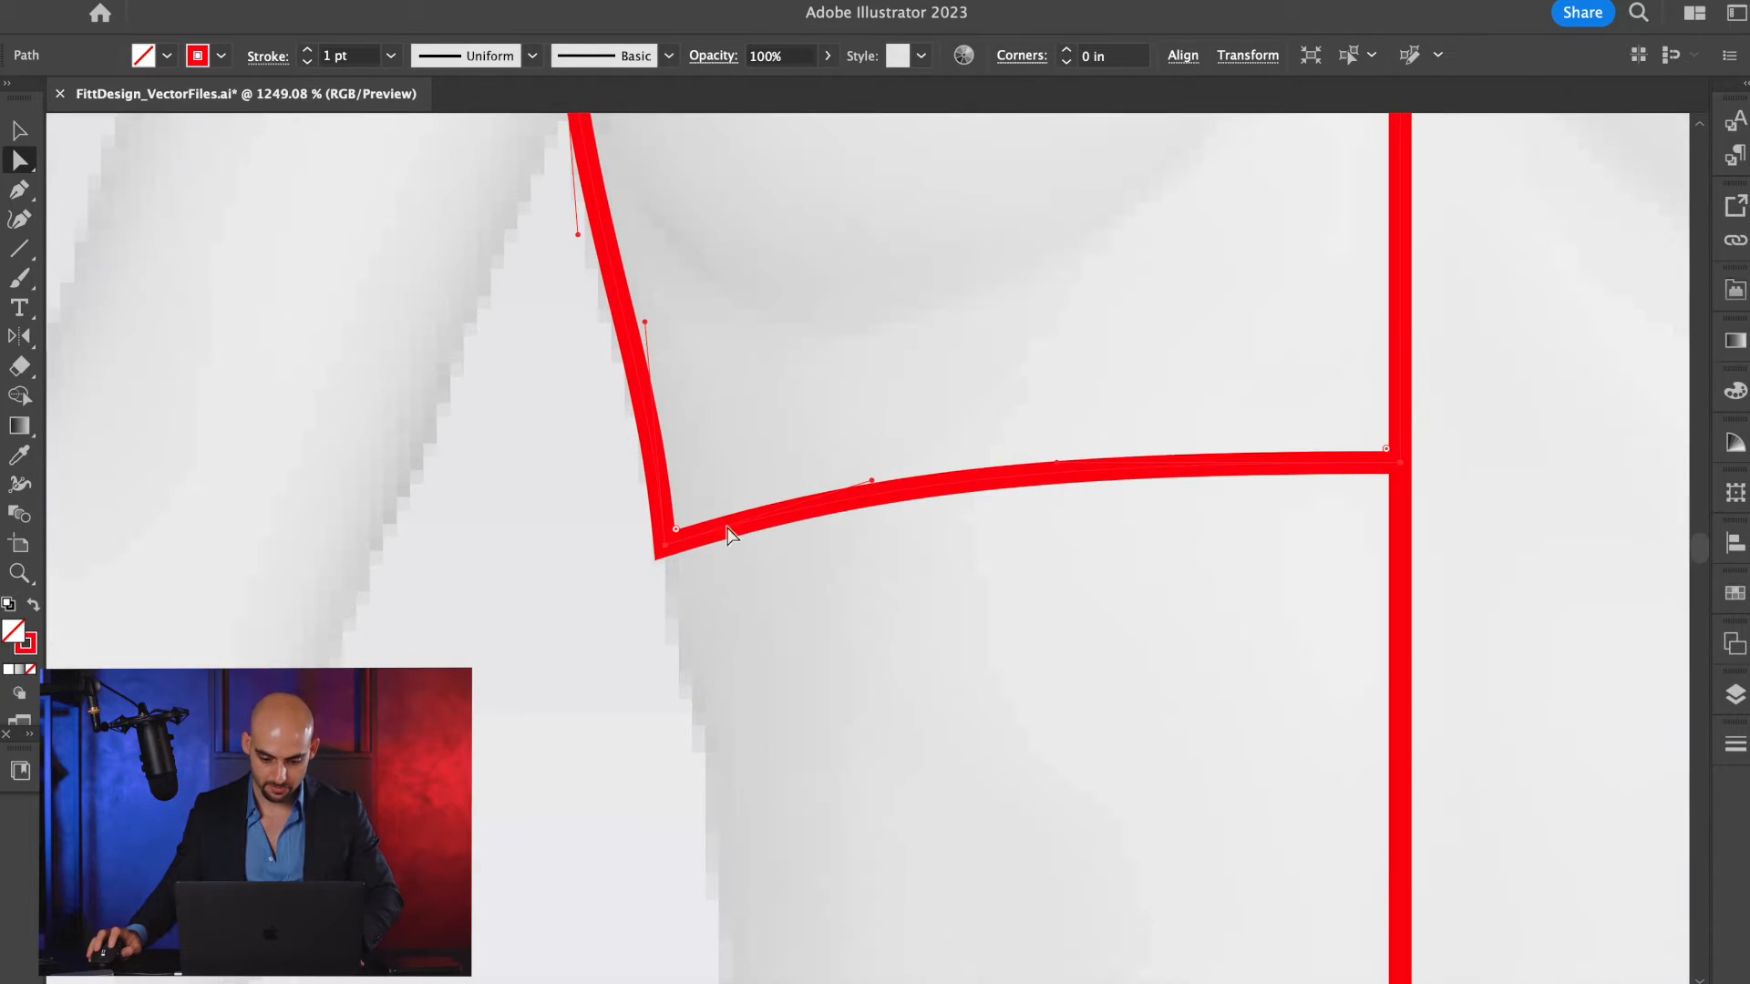
pyautogui.moveTo(873, 479); pyautogui.dragTo(654, 468)
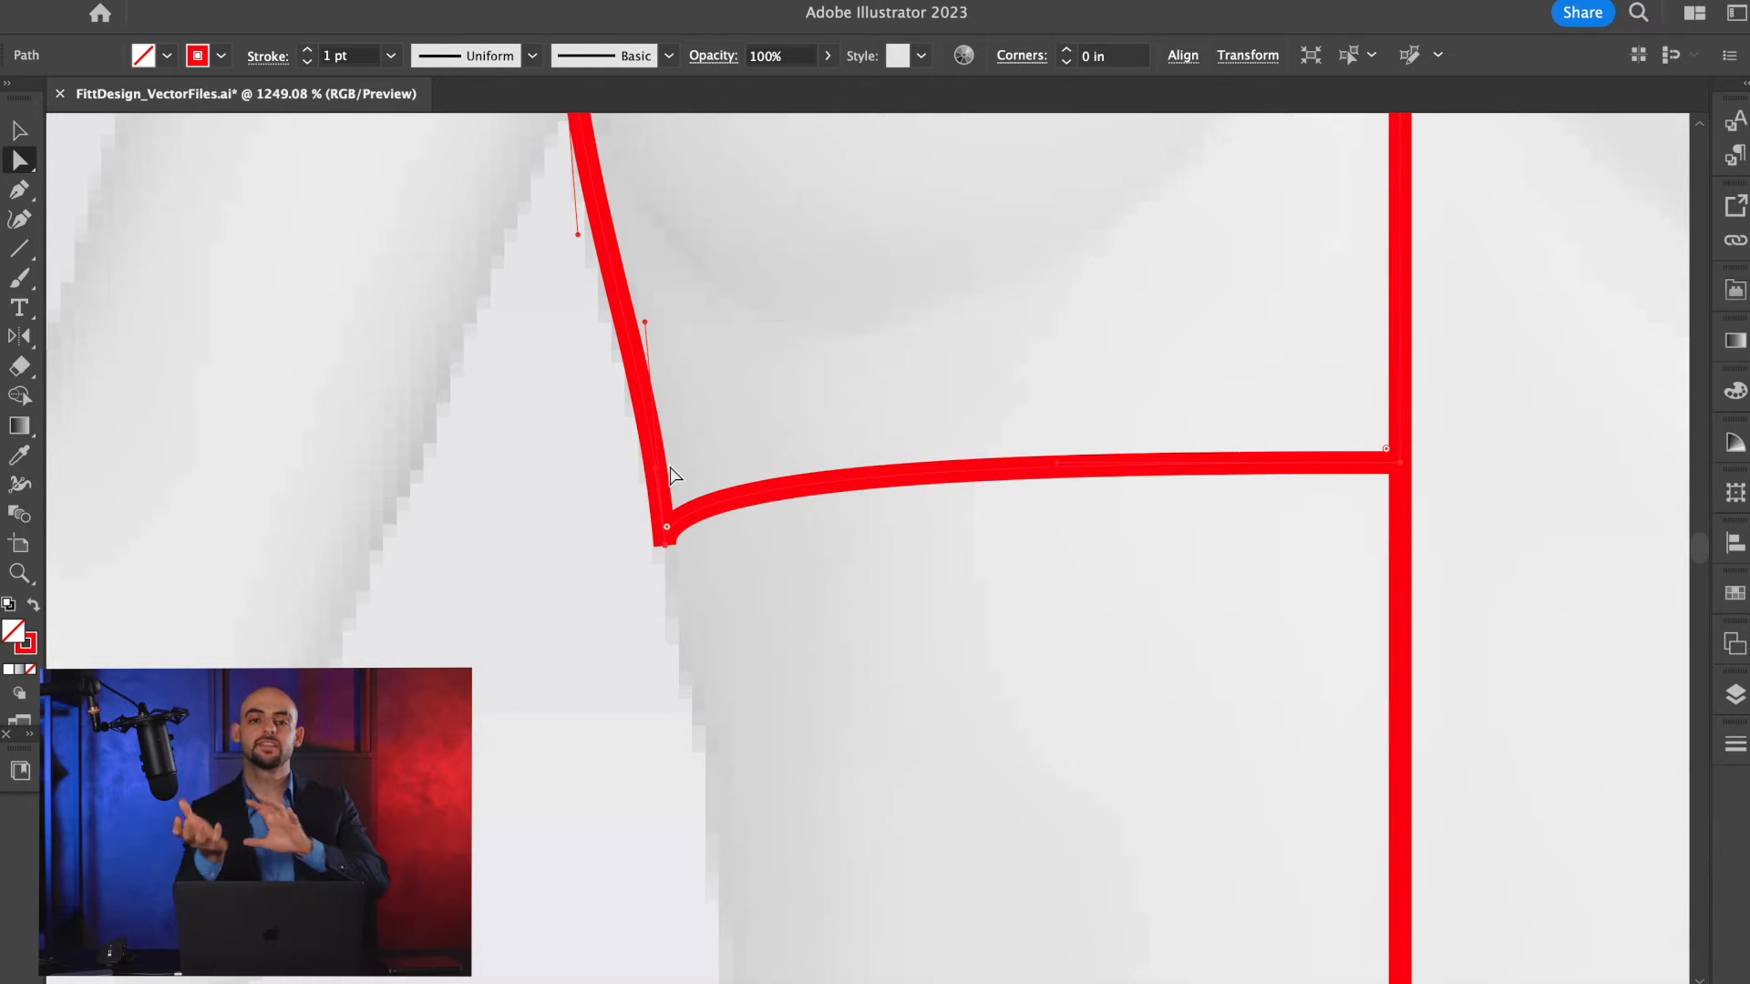
# Examine the hem's curve and handles at the side corner in Outline view, and return to Preview view.
pyautogui.scroll(5, 715, 556)
pyautogui.press('super+y')
pyautogui.scroll(4, 533, 481)
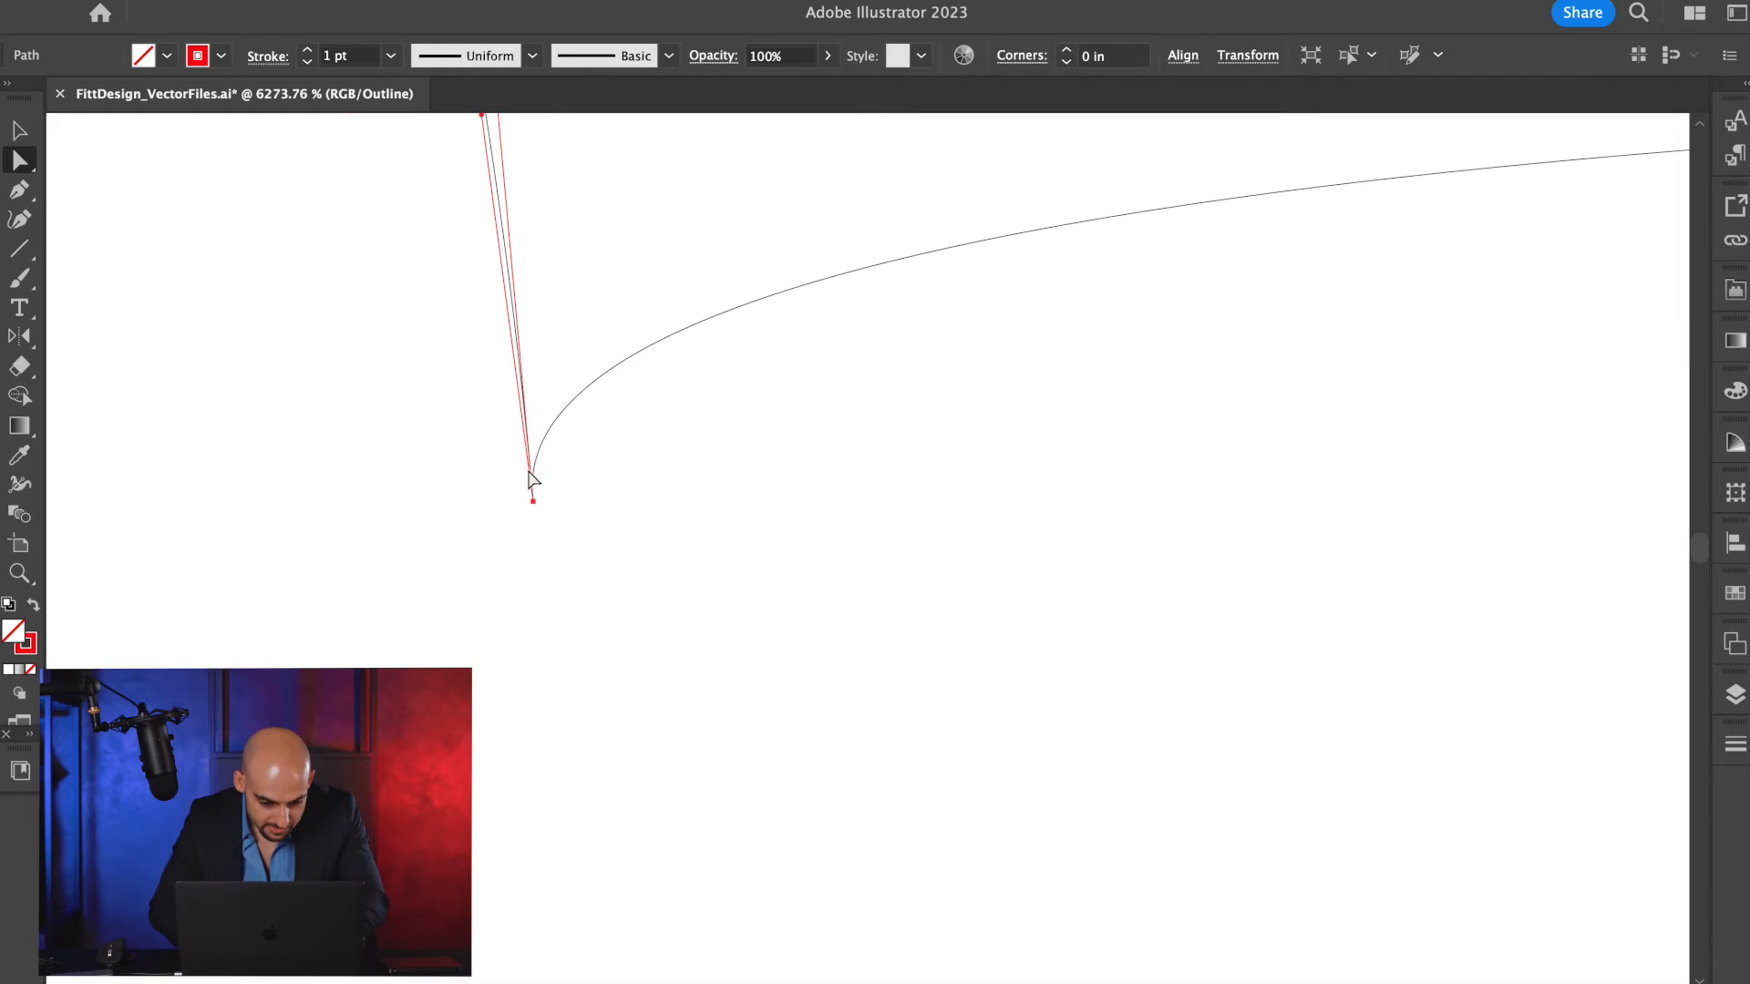
pyautogui.scroll(-5, 473, 453)
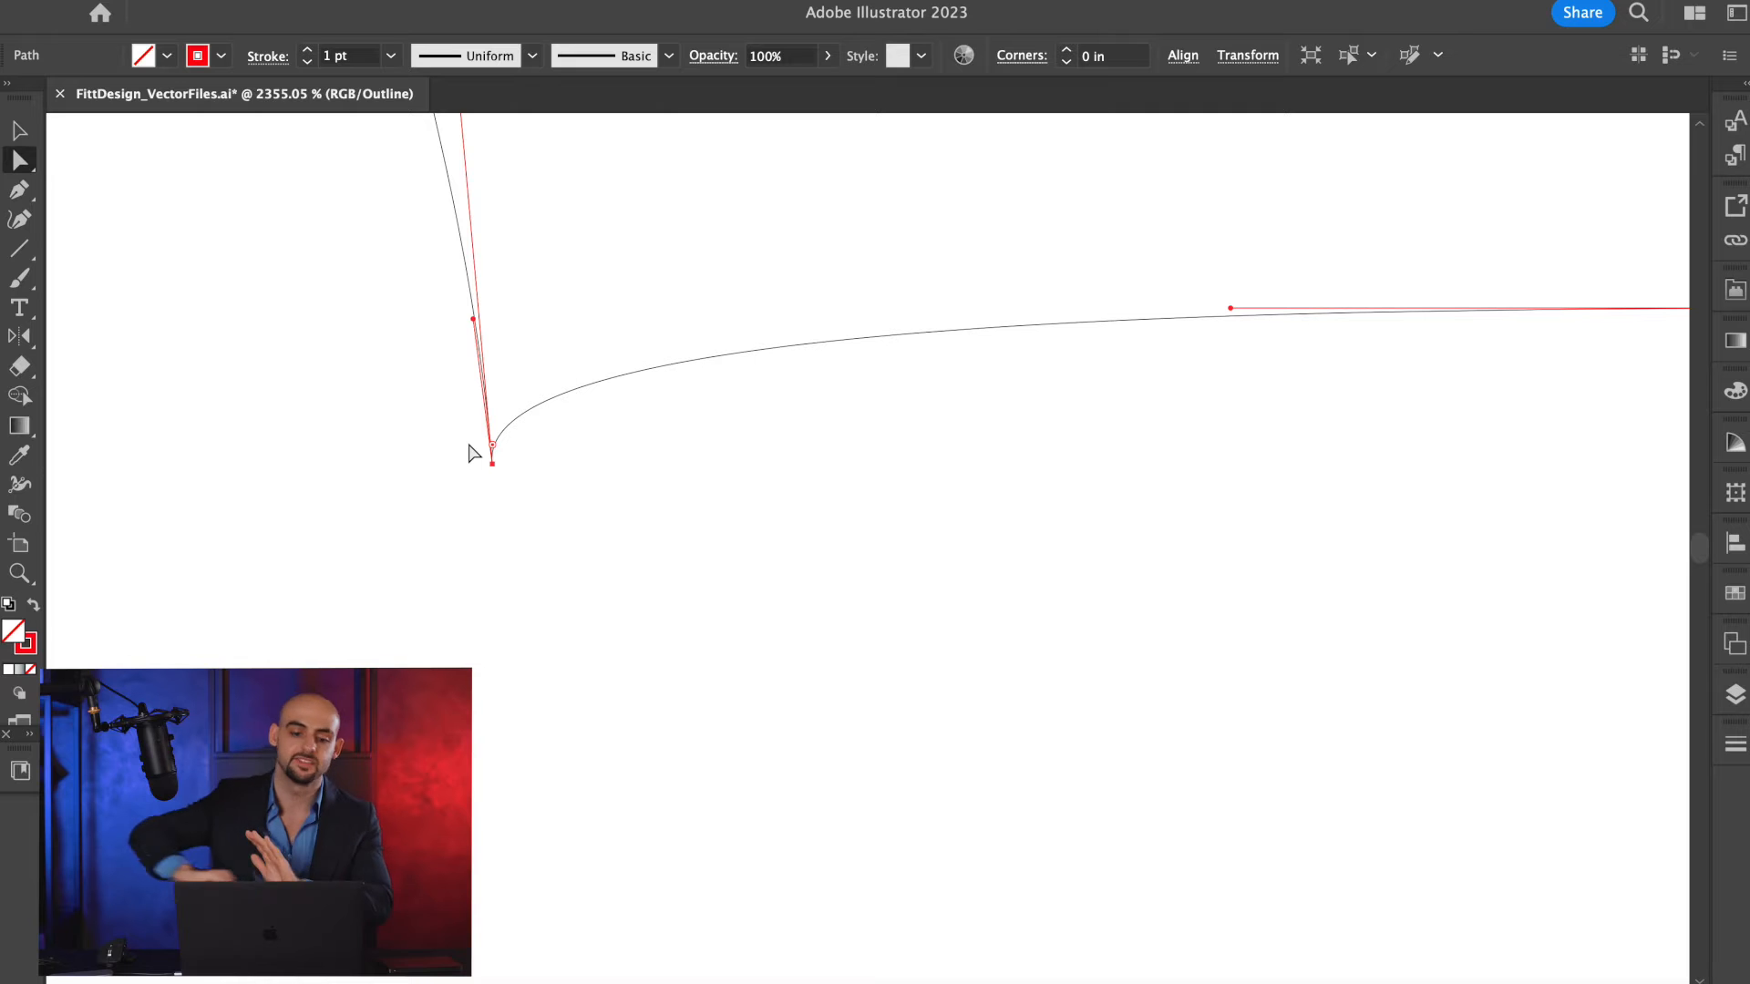
pyautogui.scroll(-5, 473, 453)
pyautogui.press('super+y')
pyautogui.scroll(-3, 473, 453)
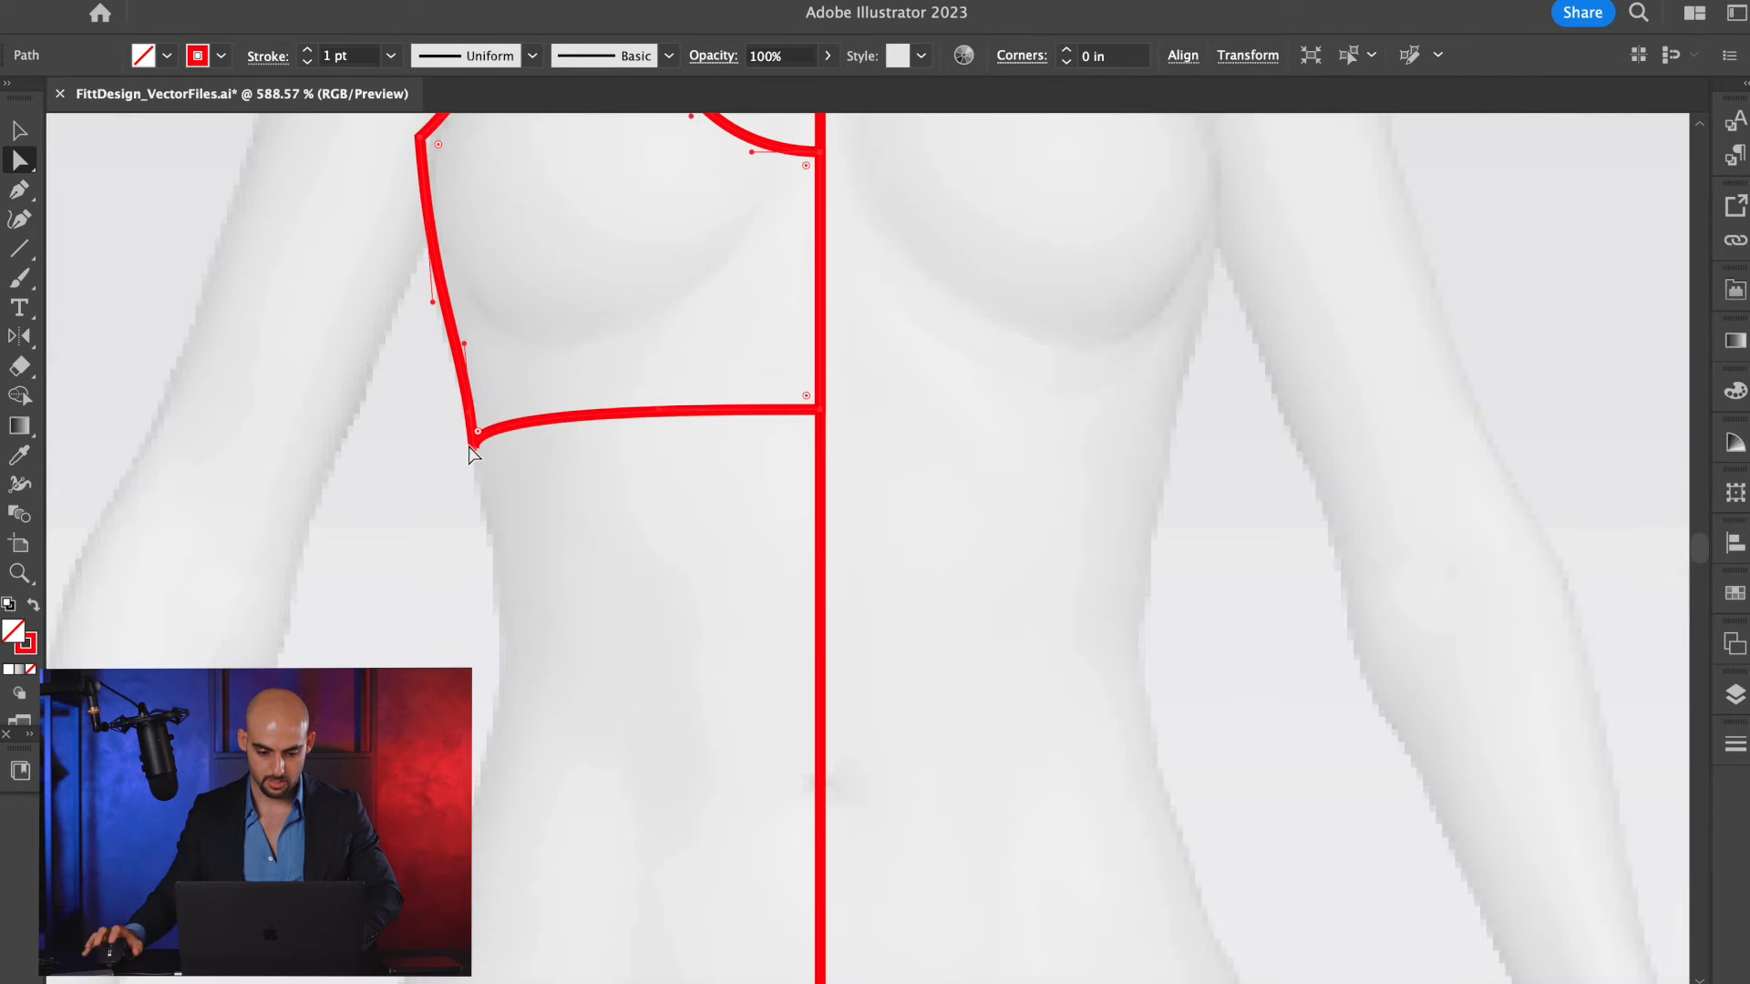
# Cut the bra outline at the hem's side corner with the Scissors tool.
pyautogui.press('v')
pyautogui.scroll(1, 527, 399)
pyautogui.hscroll(-1, 527, 399)
pyautogui.press('a')
pyautogui.click(767, 392)
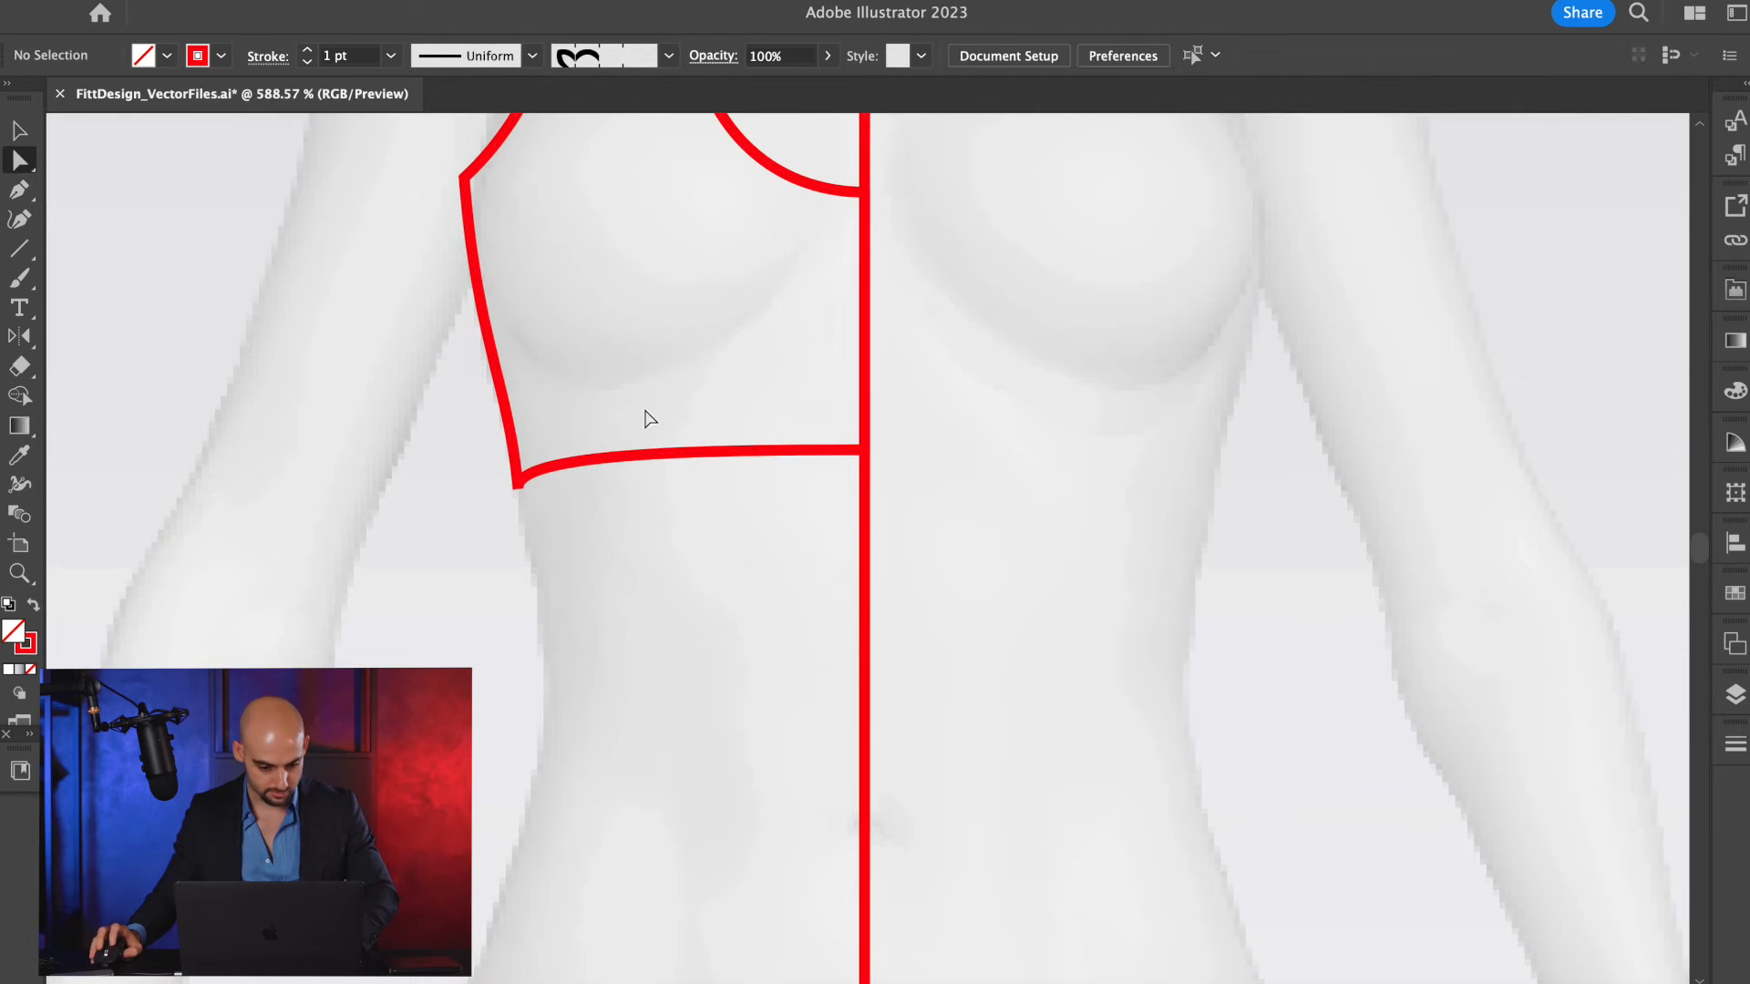
pyautogui.click(603, 481)
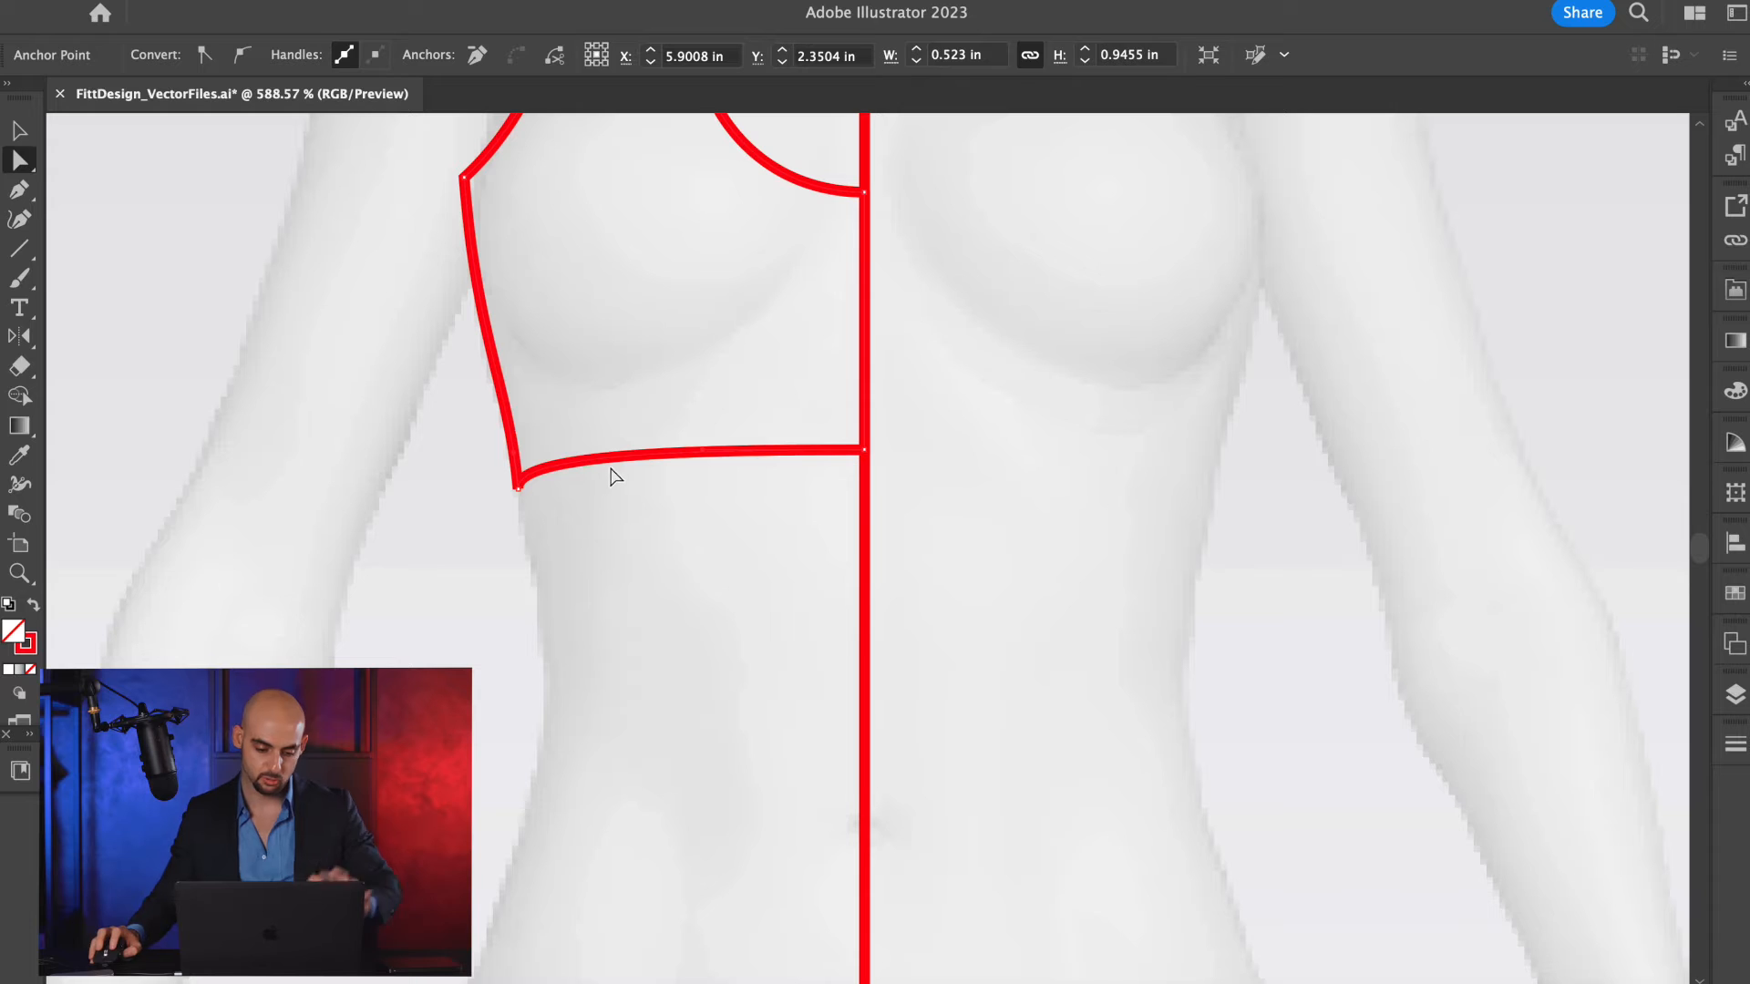
pyautogui.press('c')
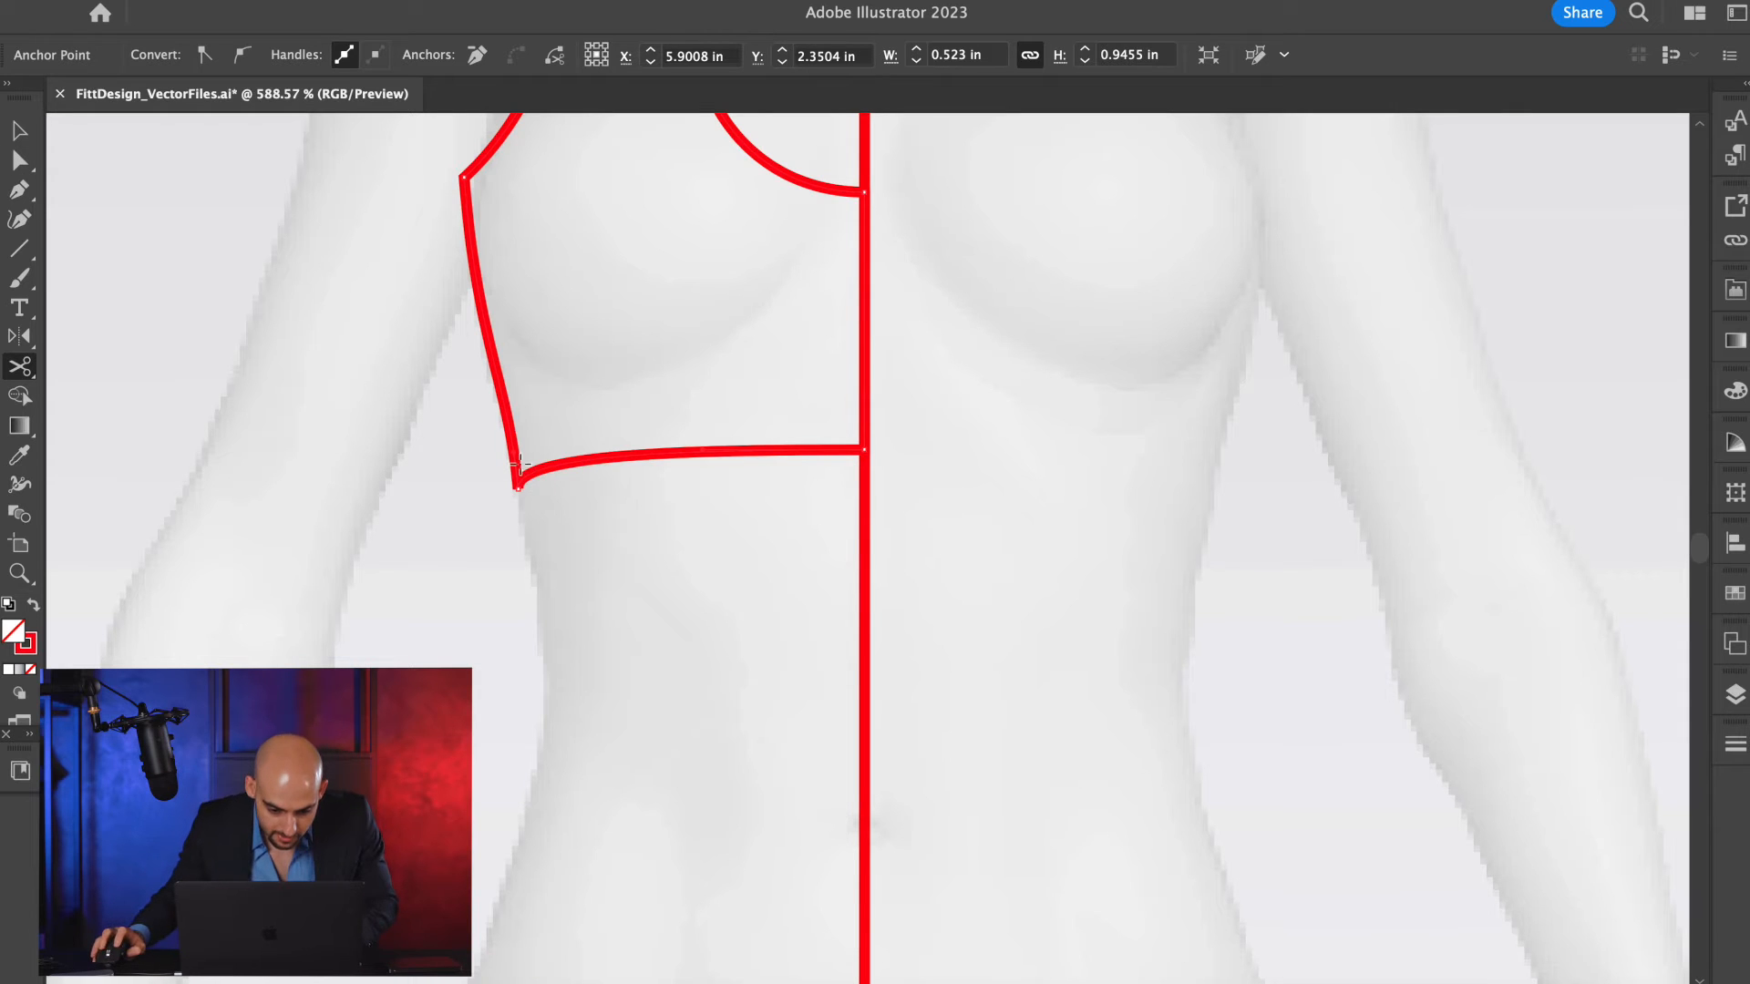
pyautogui.click(517, 489)
pyautogui.press('v')
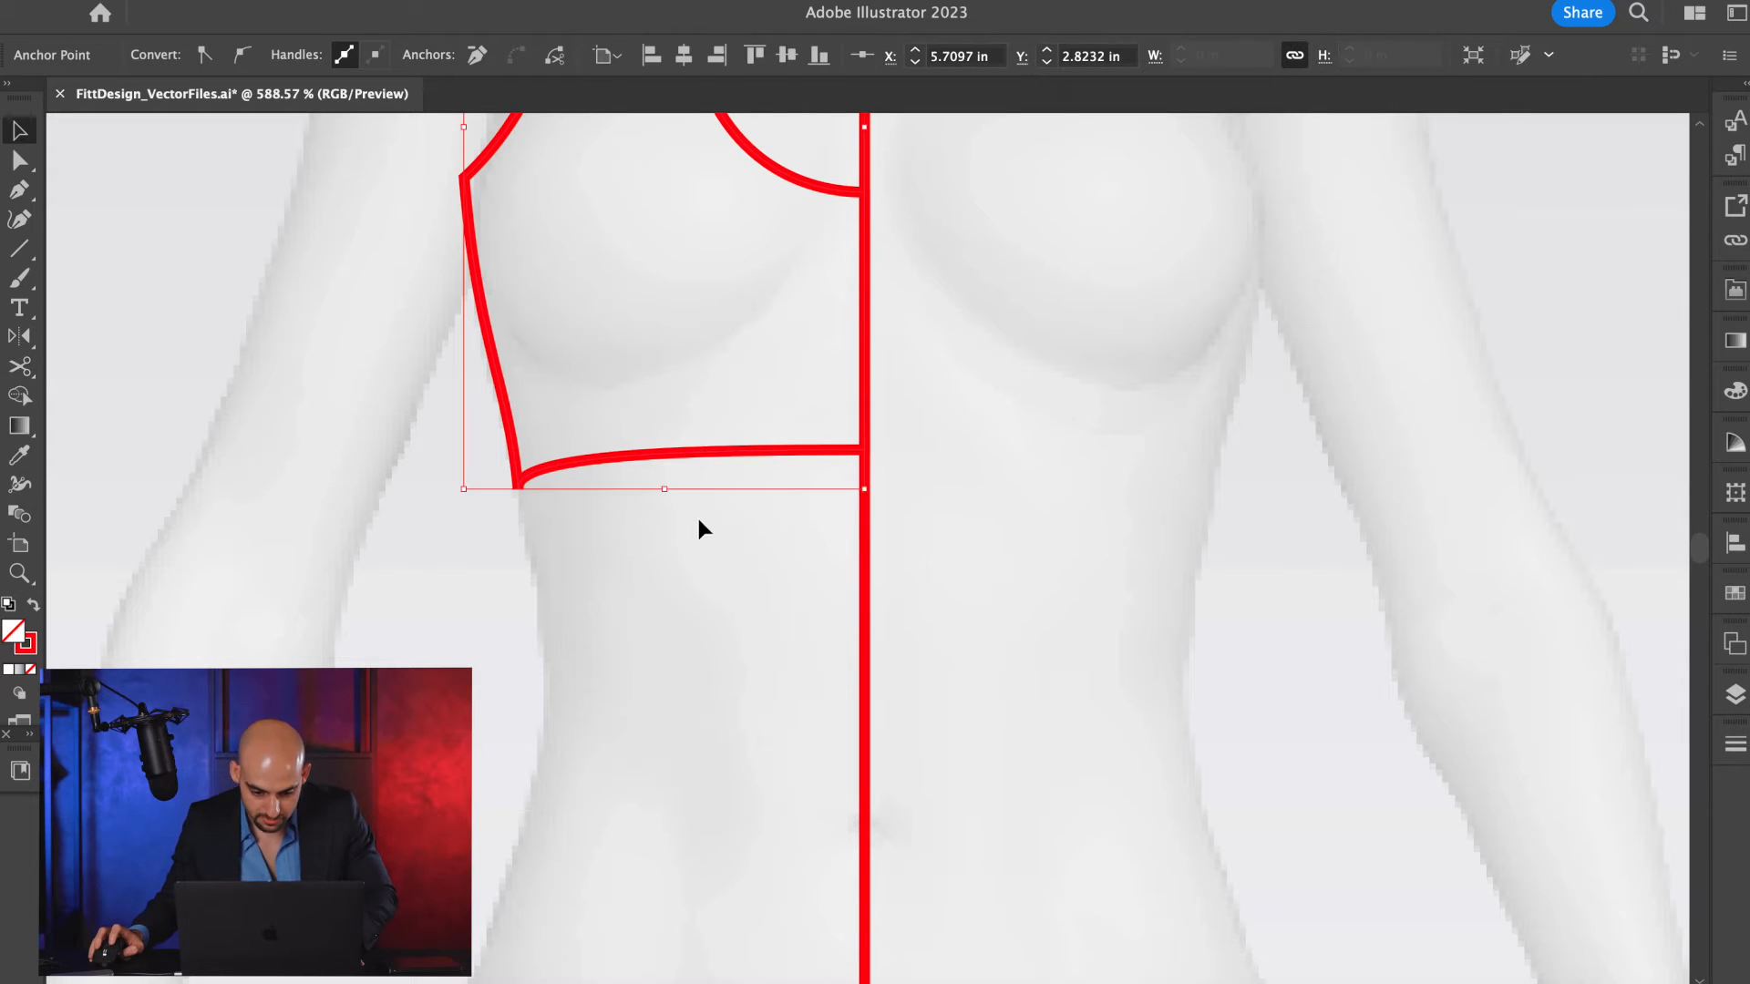
# Tilt the hem's centre-front curve handle downward off the horizontal so the hem sags.
pyautogui.press('a')
pyautogui.moveTo(704, 447)
pyautogui.mouseDown()
pyautogui.moveTo(726, 446)
pyautogui.moveTo(707, 451)
pyautogui.mouseUp()
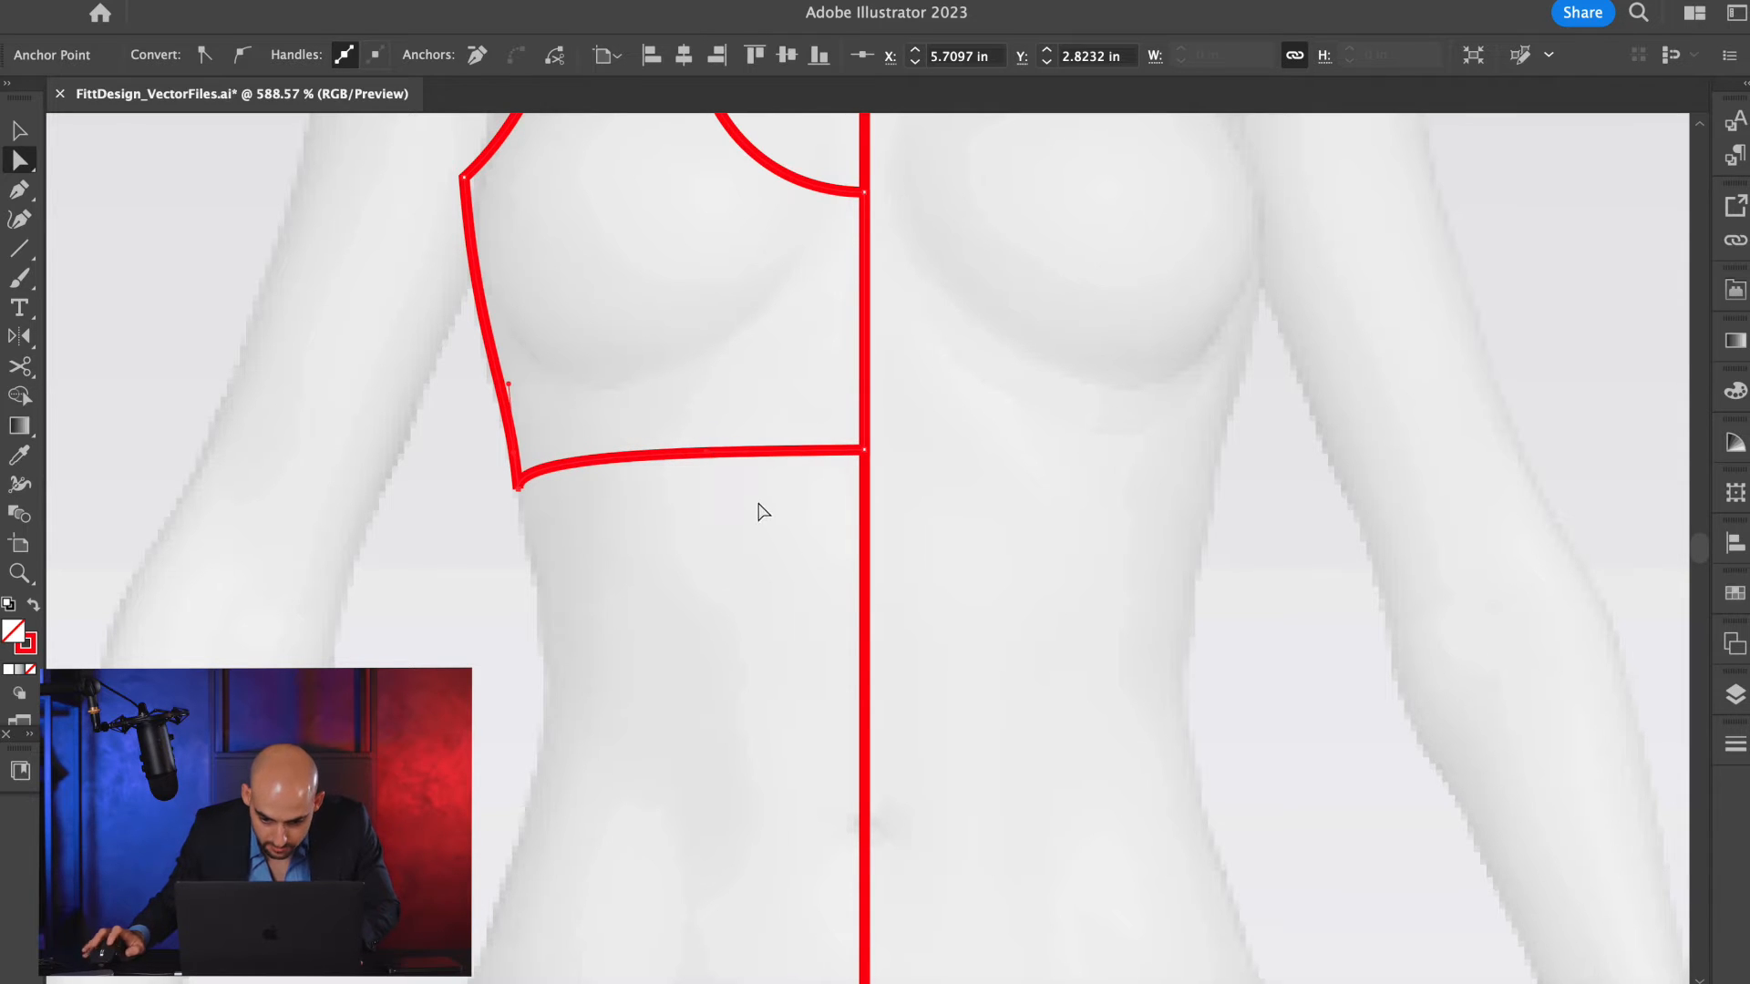
pyautogui.scroll(3, 764, 500)
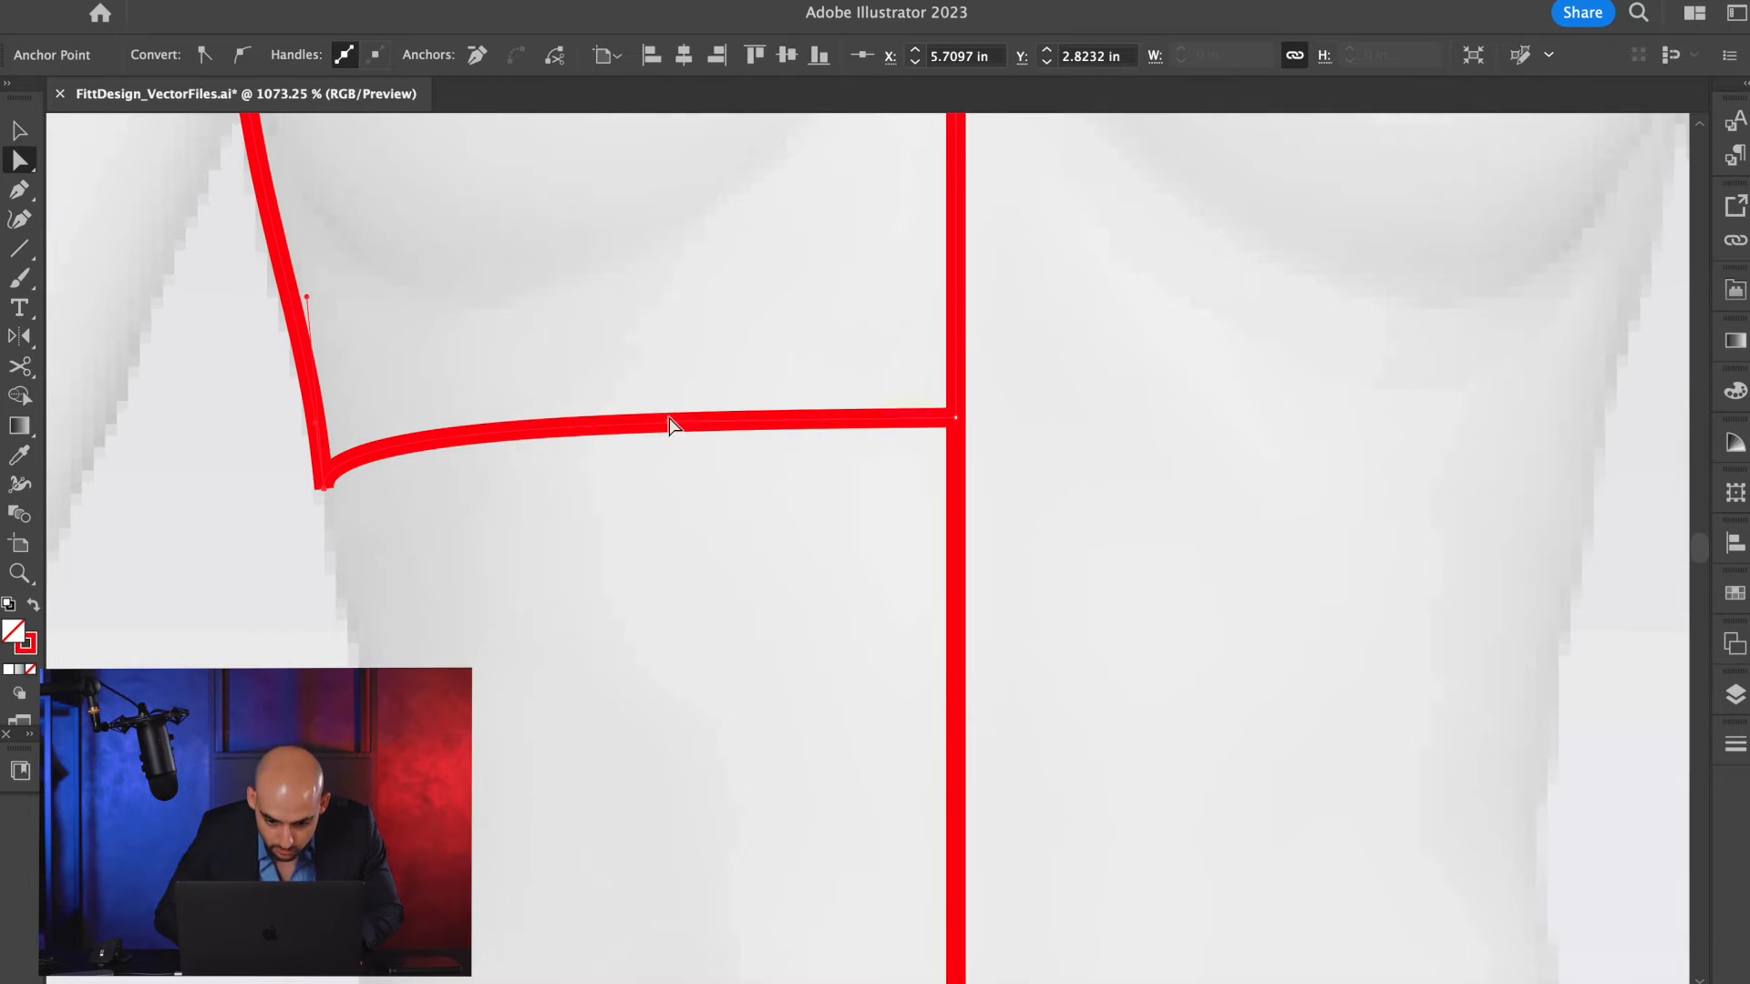
pyautogui.moveTo(669, 424); pyautogui.dragTo(781, 528)
# Draw a straight horizontal guide line from the hem's centre-front point toward the side seam.
pyautogui.press('\\')
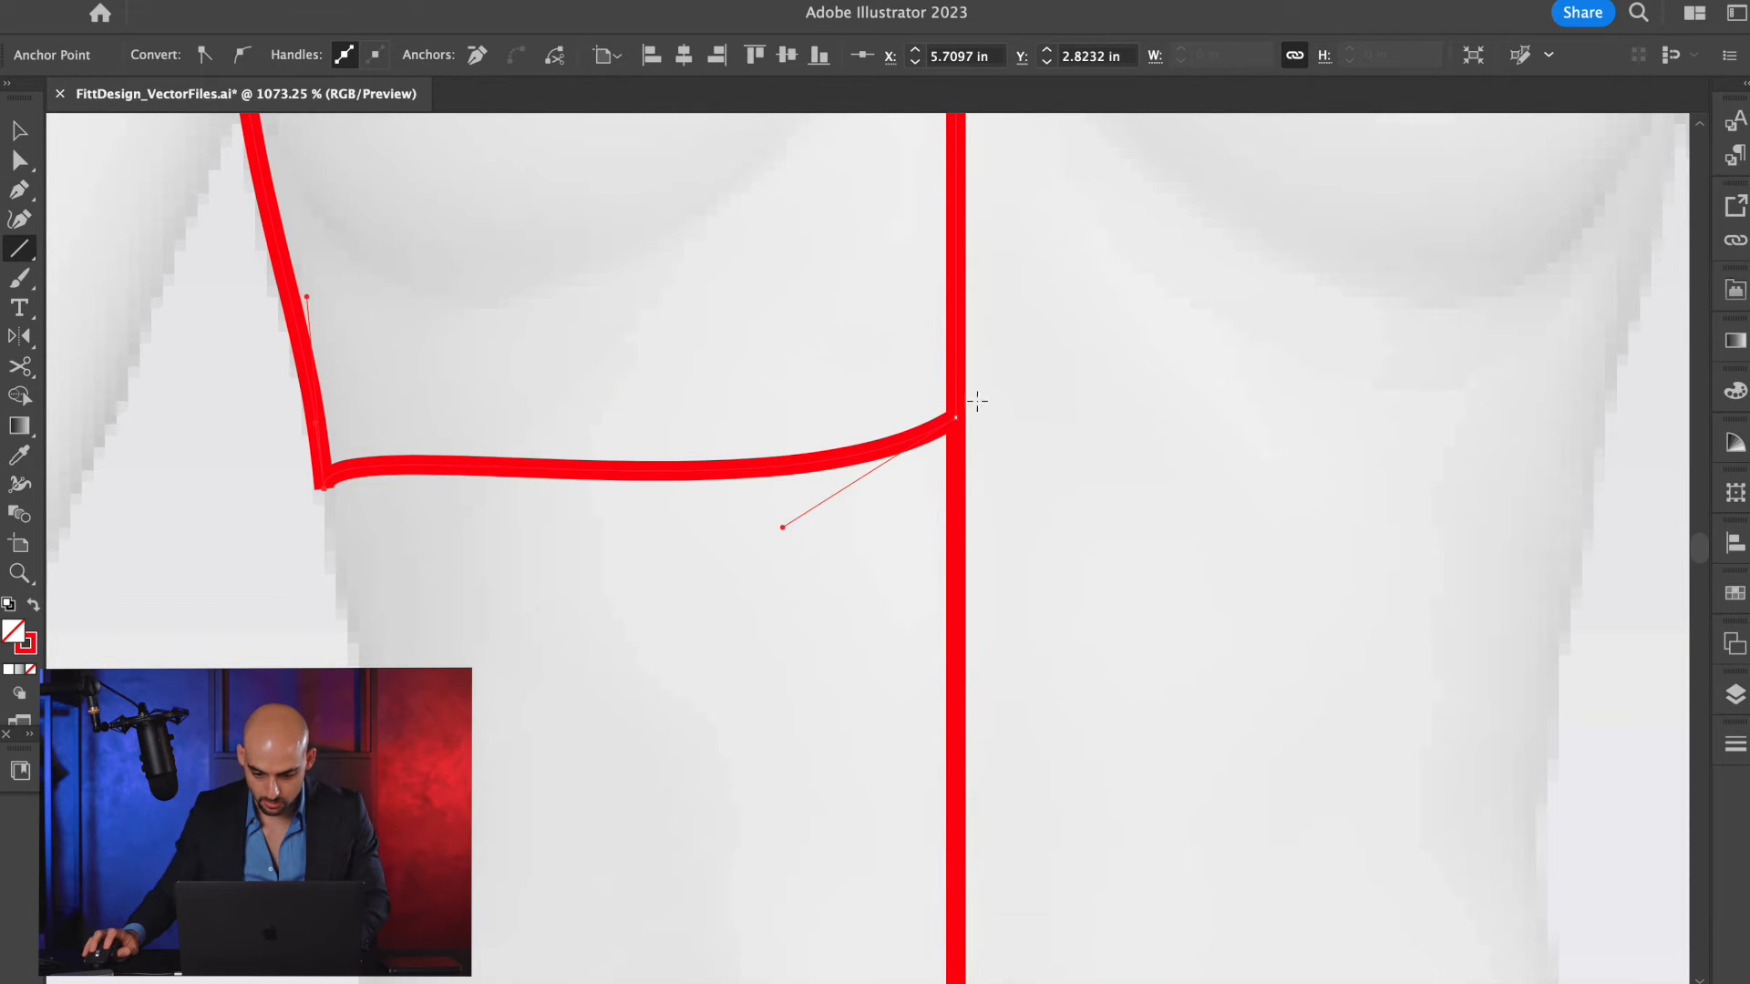
pyautogui.moveTo(948, 417); pyautogui.dragTo(426, 417)
pyautogui.press('a')
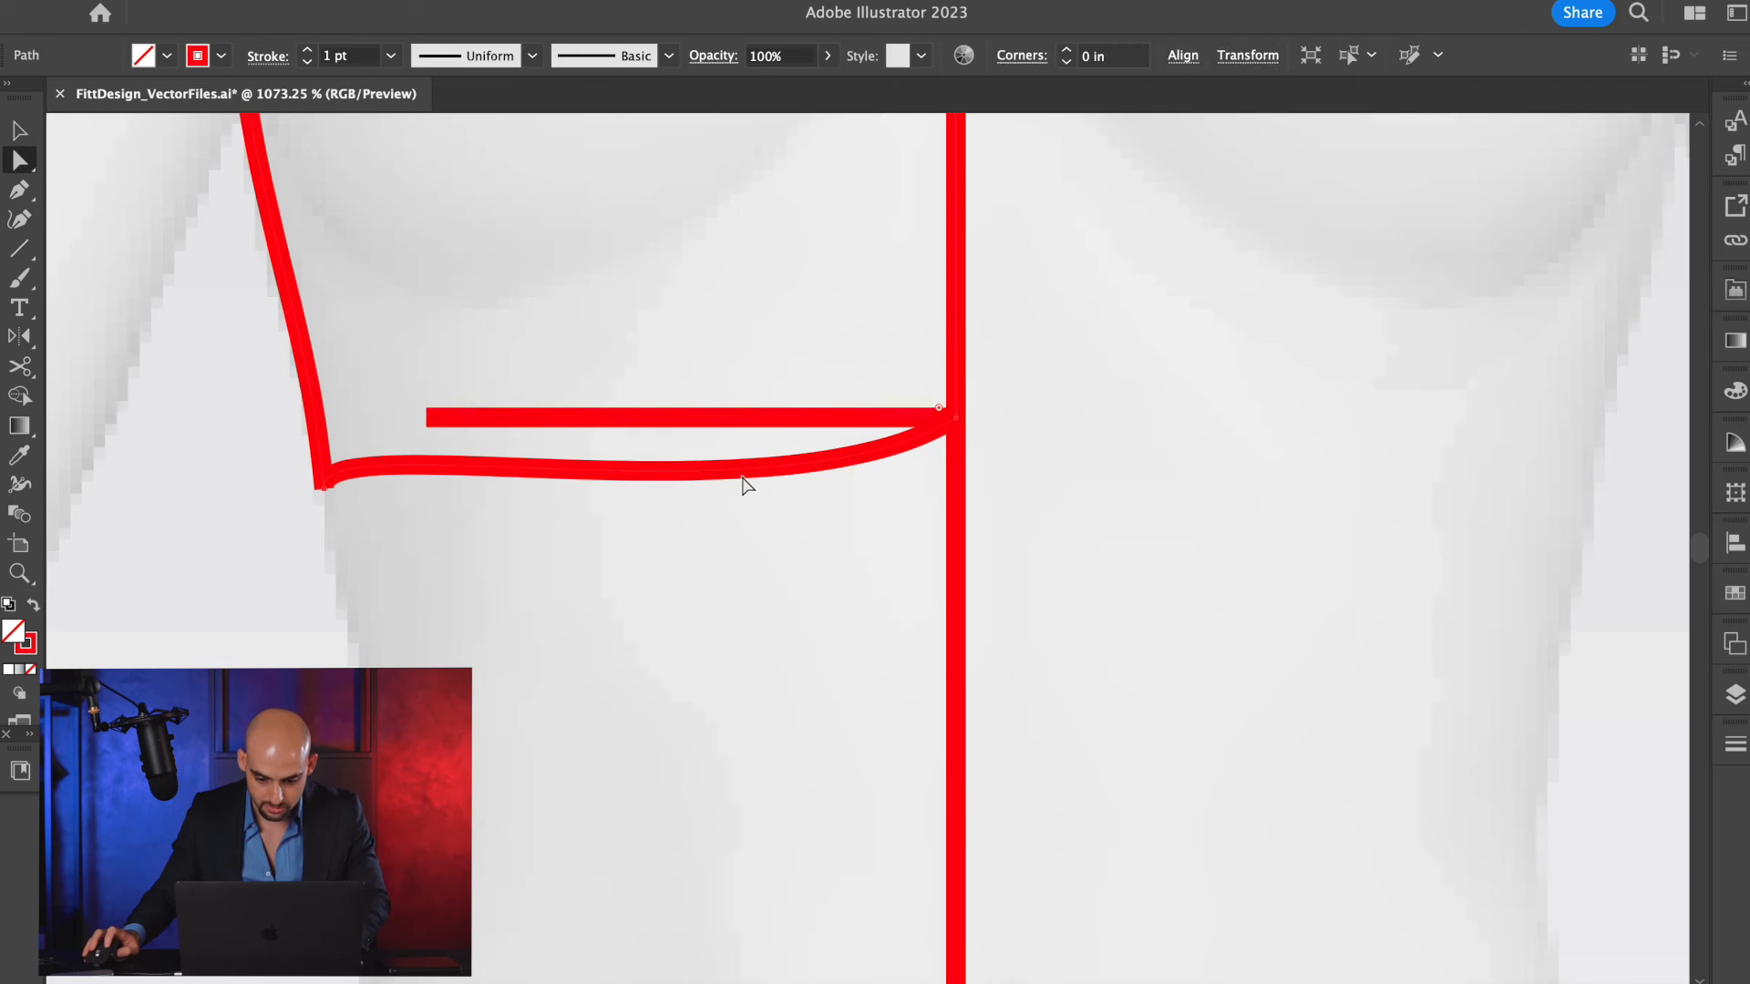
# Align the hem's centre-front handle with the horizontal guide line and delete the guide line.
pyautogui.click(950, 424)
pyautogui.moveTo(782, 527); pyautogui.dragTo(769, 419)
pyautogui.press('v')
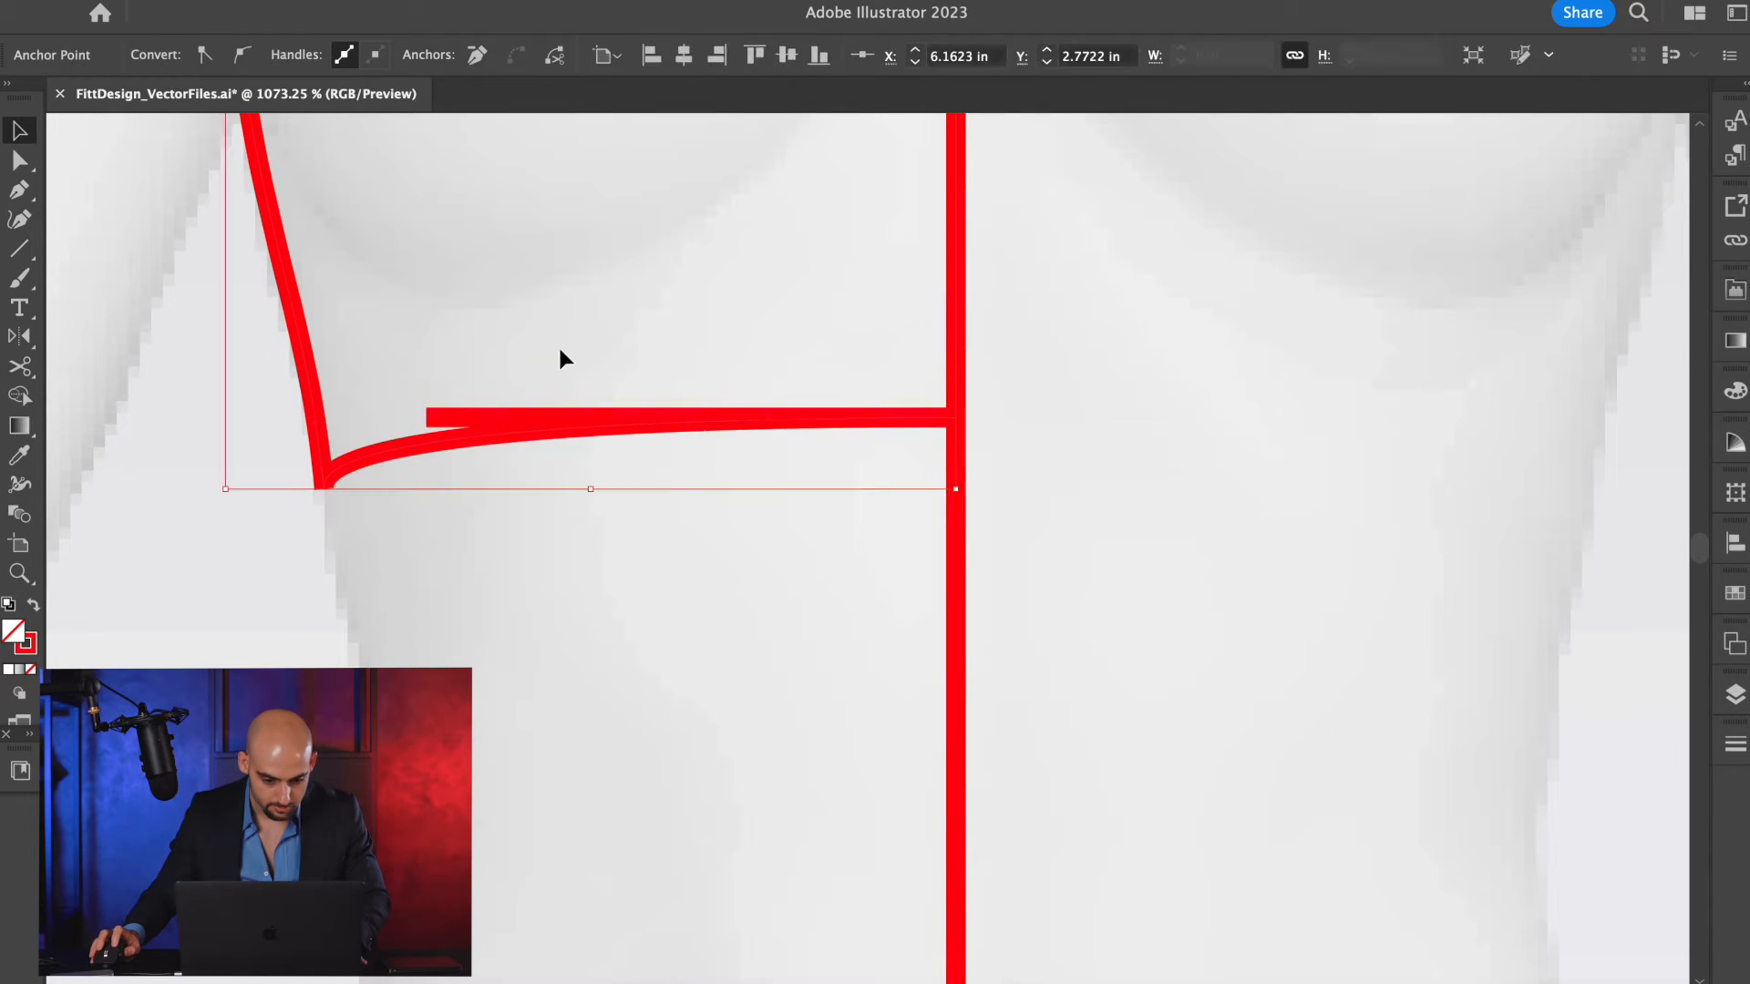
pyautogui.click(561, 356)
pyautogui.click(459, 417)
pyautogui.press('Delete')
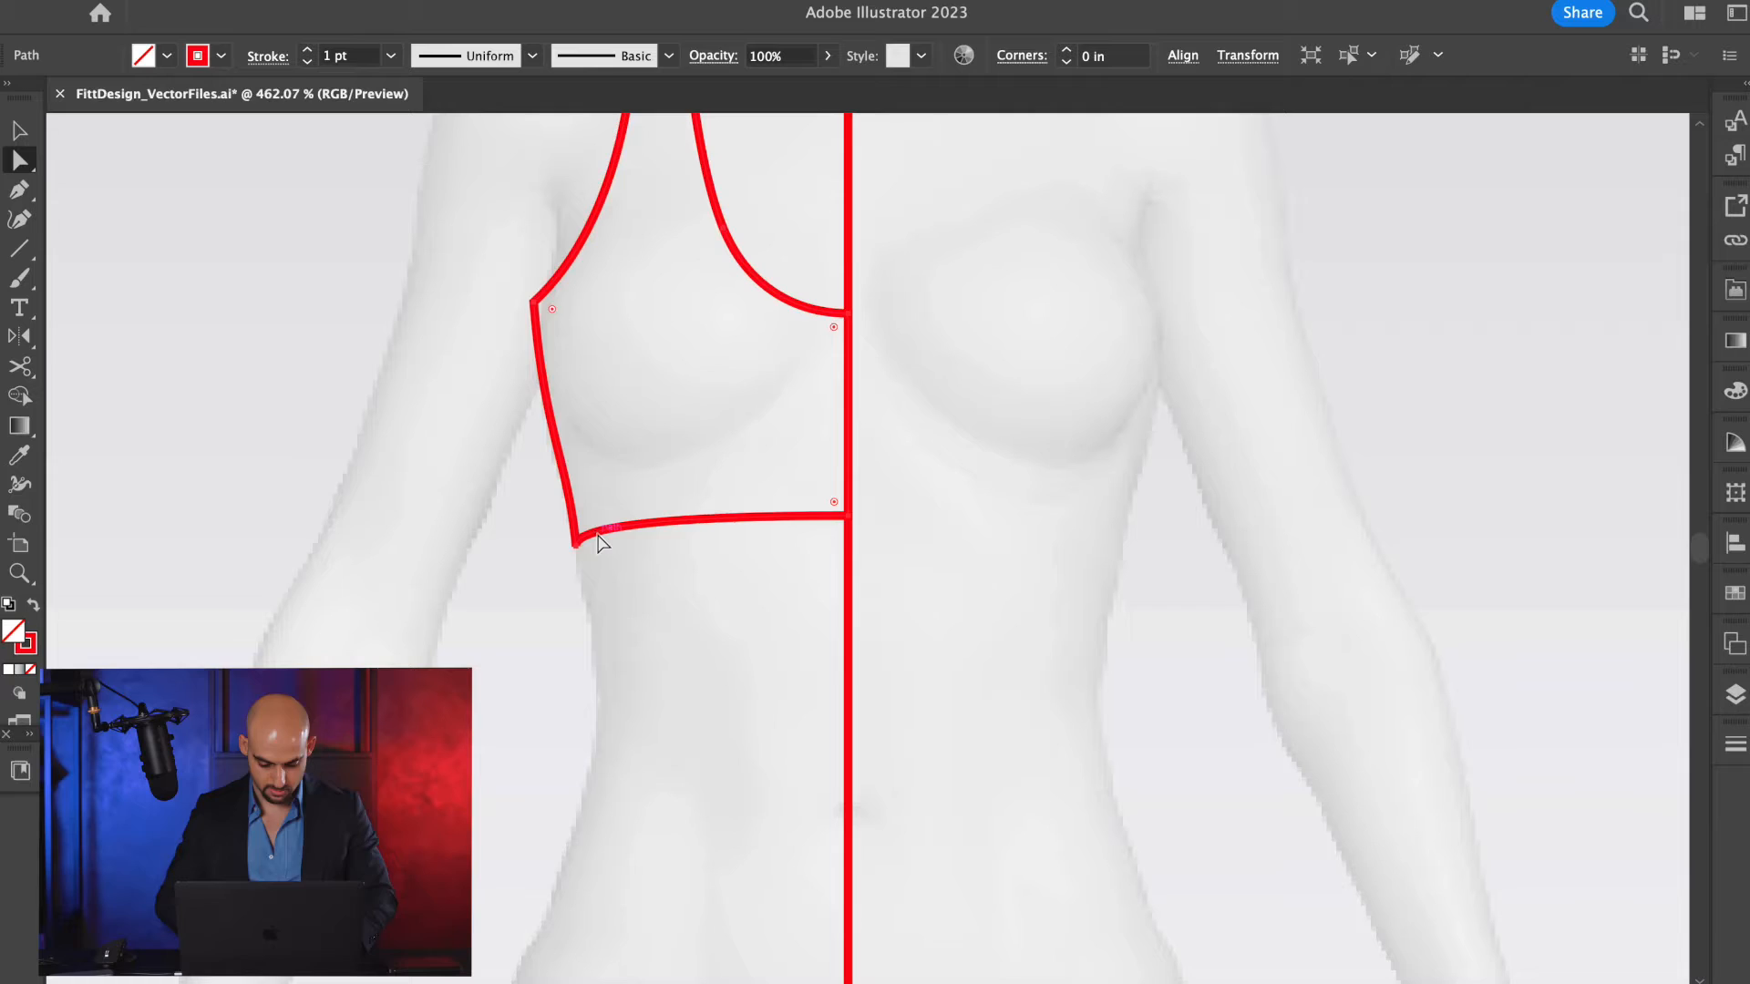
# Cut the bra outline at the hem's centre-front point with the Scissors tool and deselect everything.
pyautogui.click(598, 533)
pyautogui.press('c')
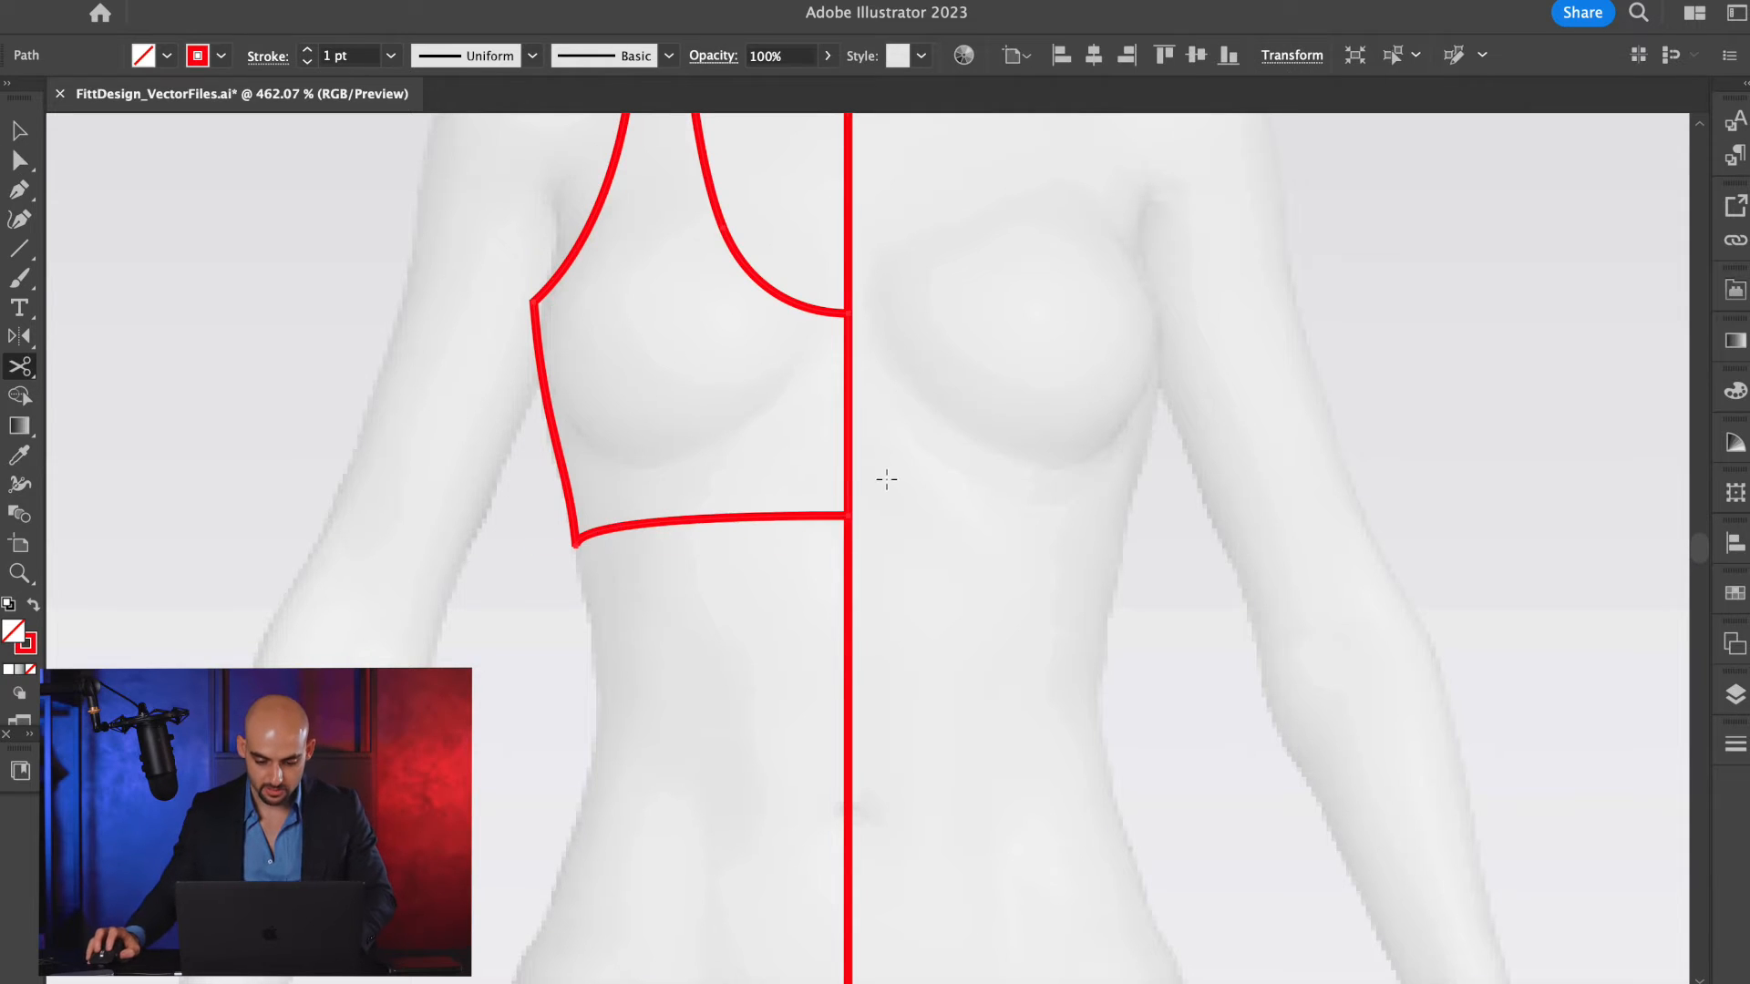
pyautogui.click(849, 521)
pyautogui.press('v')
pyautogui.click(866, 392)
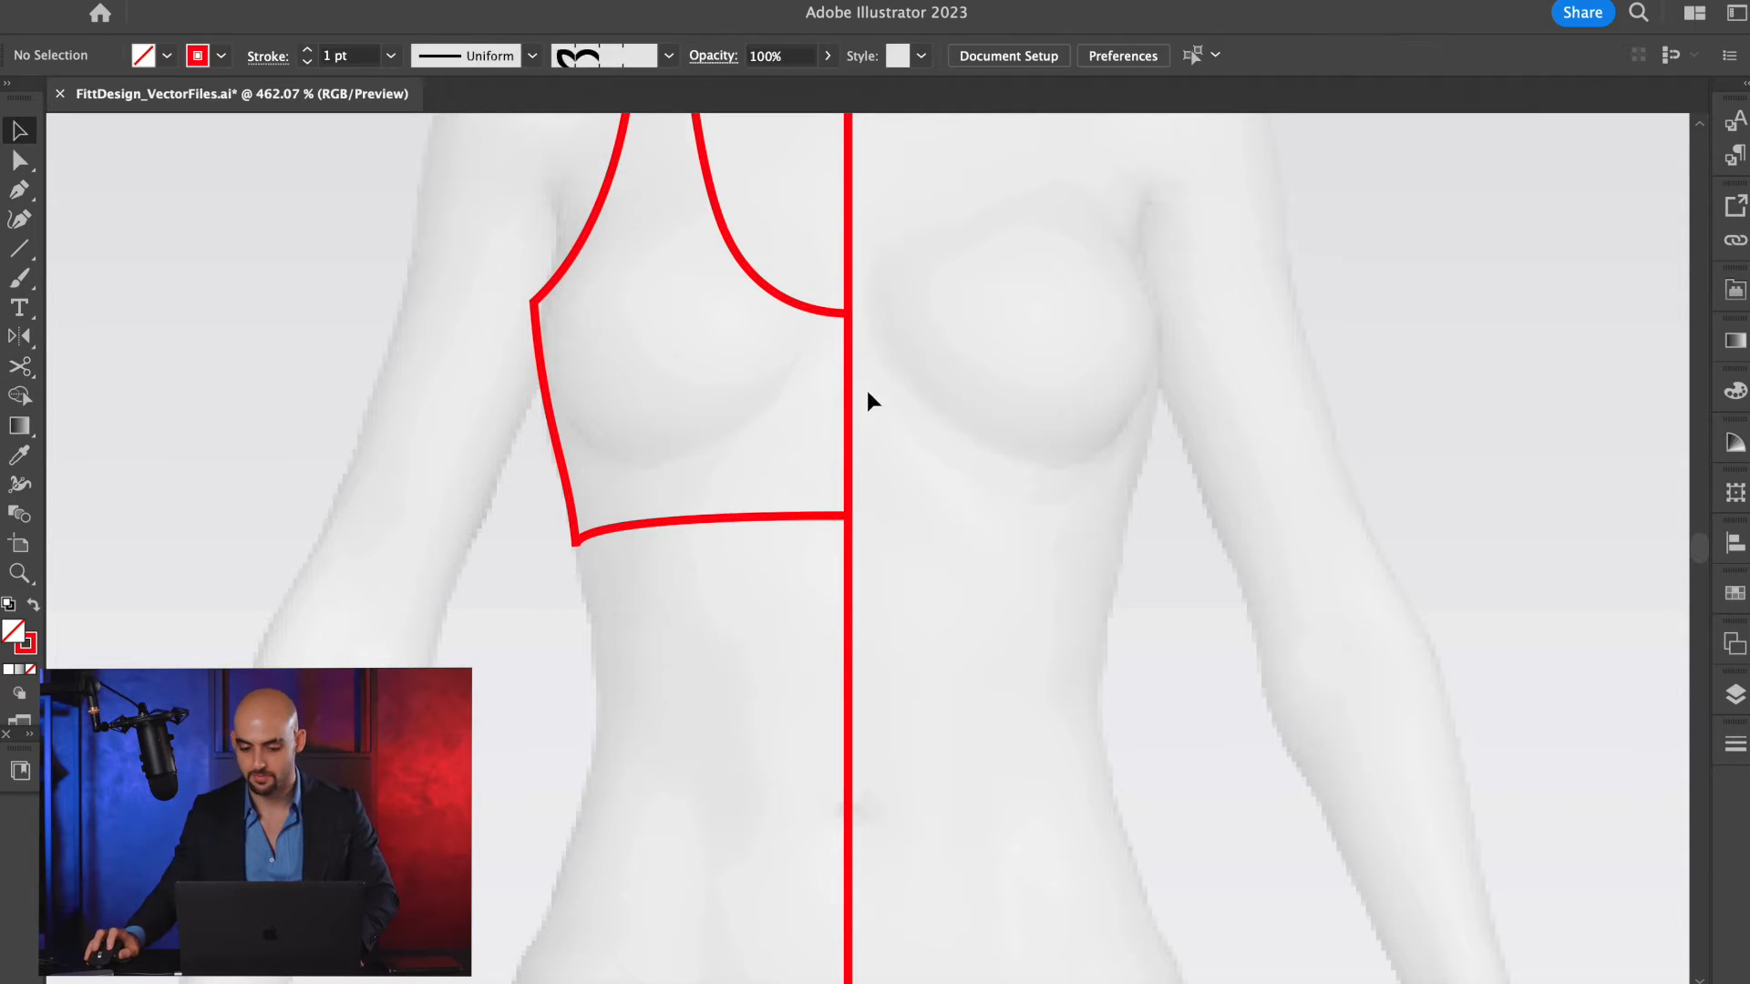
# Try moving the separated hem path slightly, undo the move and deselect it.
pyautogui.moveTo(738, 523)
pyautogui.mouseDown()
pyautogui.moveTo(739, 564)
pyautogui.moveTo(745, 537)
pyautogui.mouseUp()
pyautogui.press('super+z')
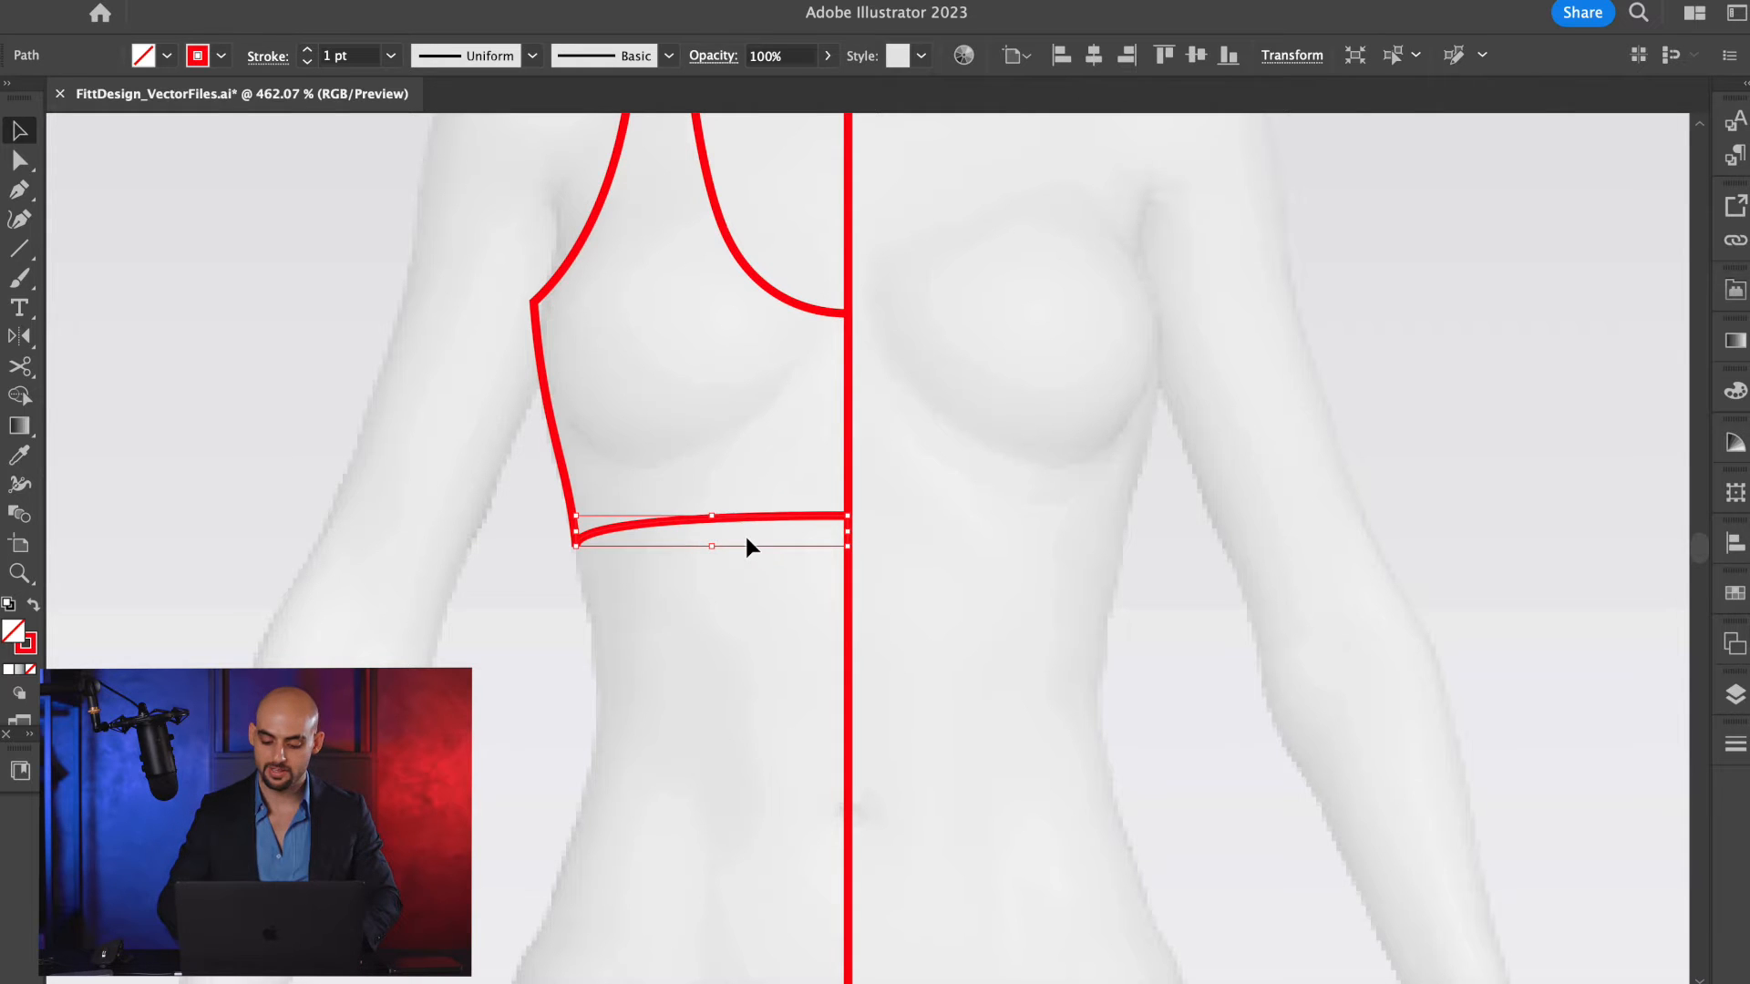
pyautogui.scroll(1, 746, 537)
pyautogui.scroll(2, 746, 545)
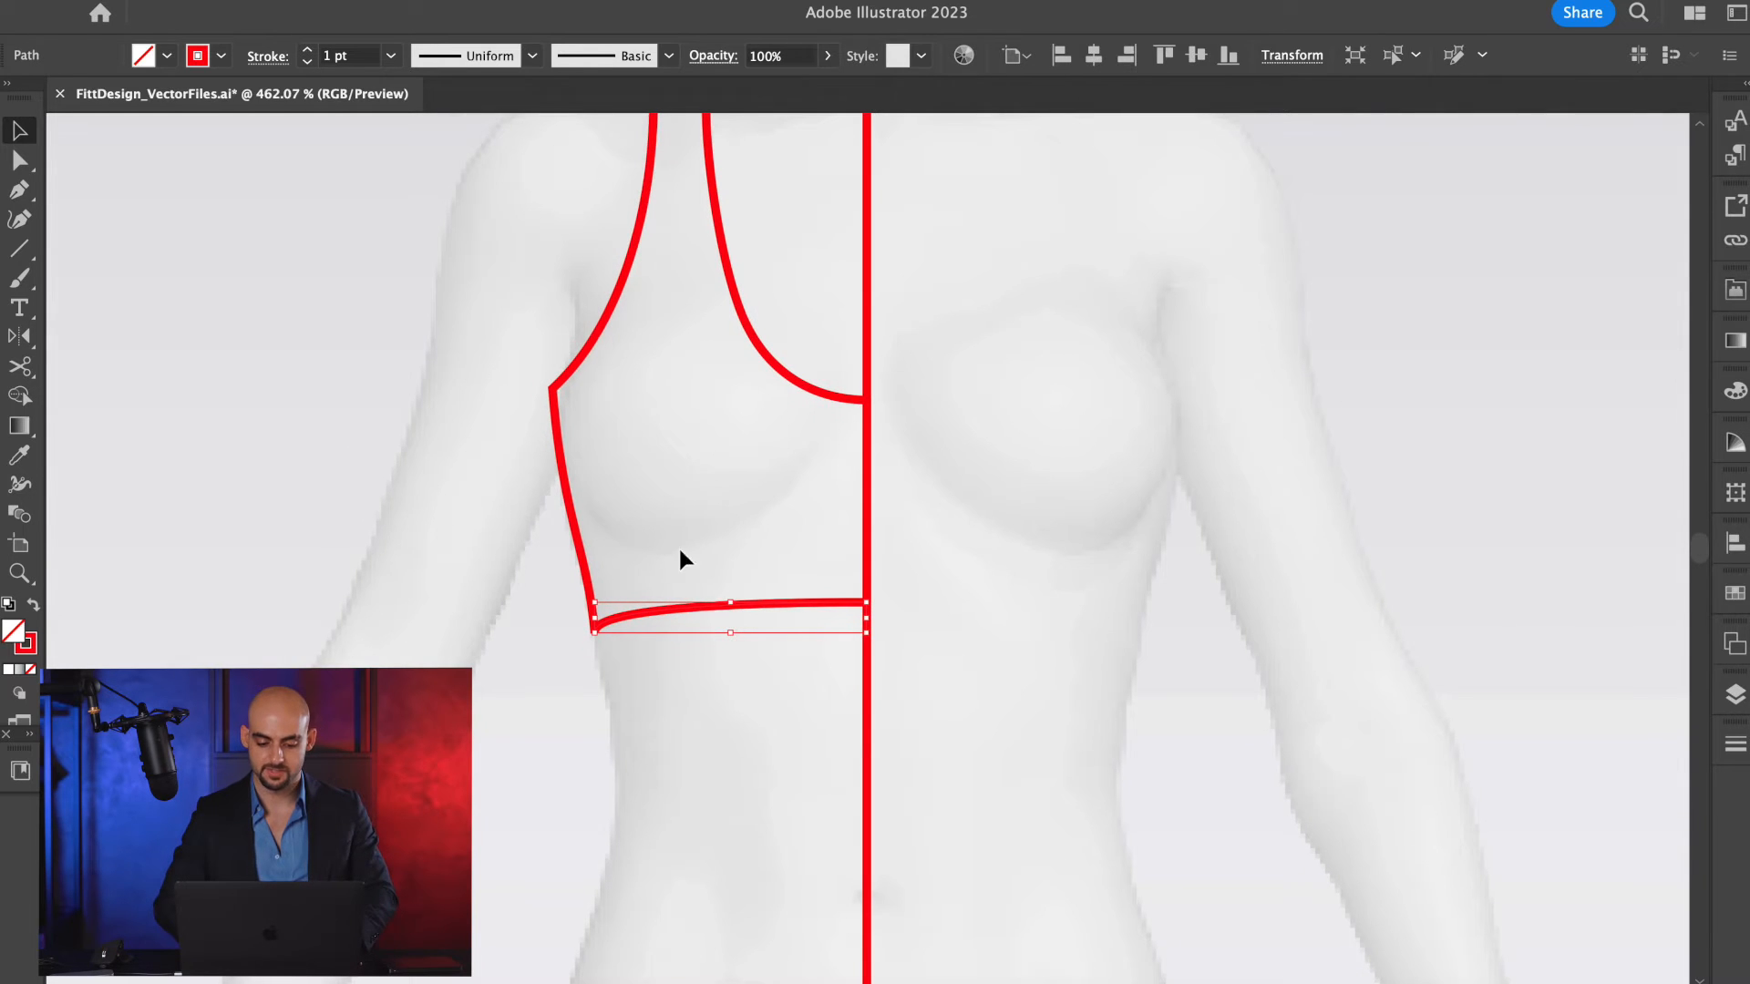
pyautogui.click(452, 594)
# Directly select the anchor points along the hem and nudge them up three times to shorten the bra.
pyautogui.press('a')
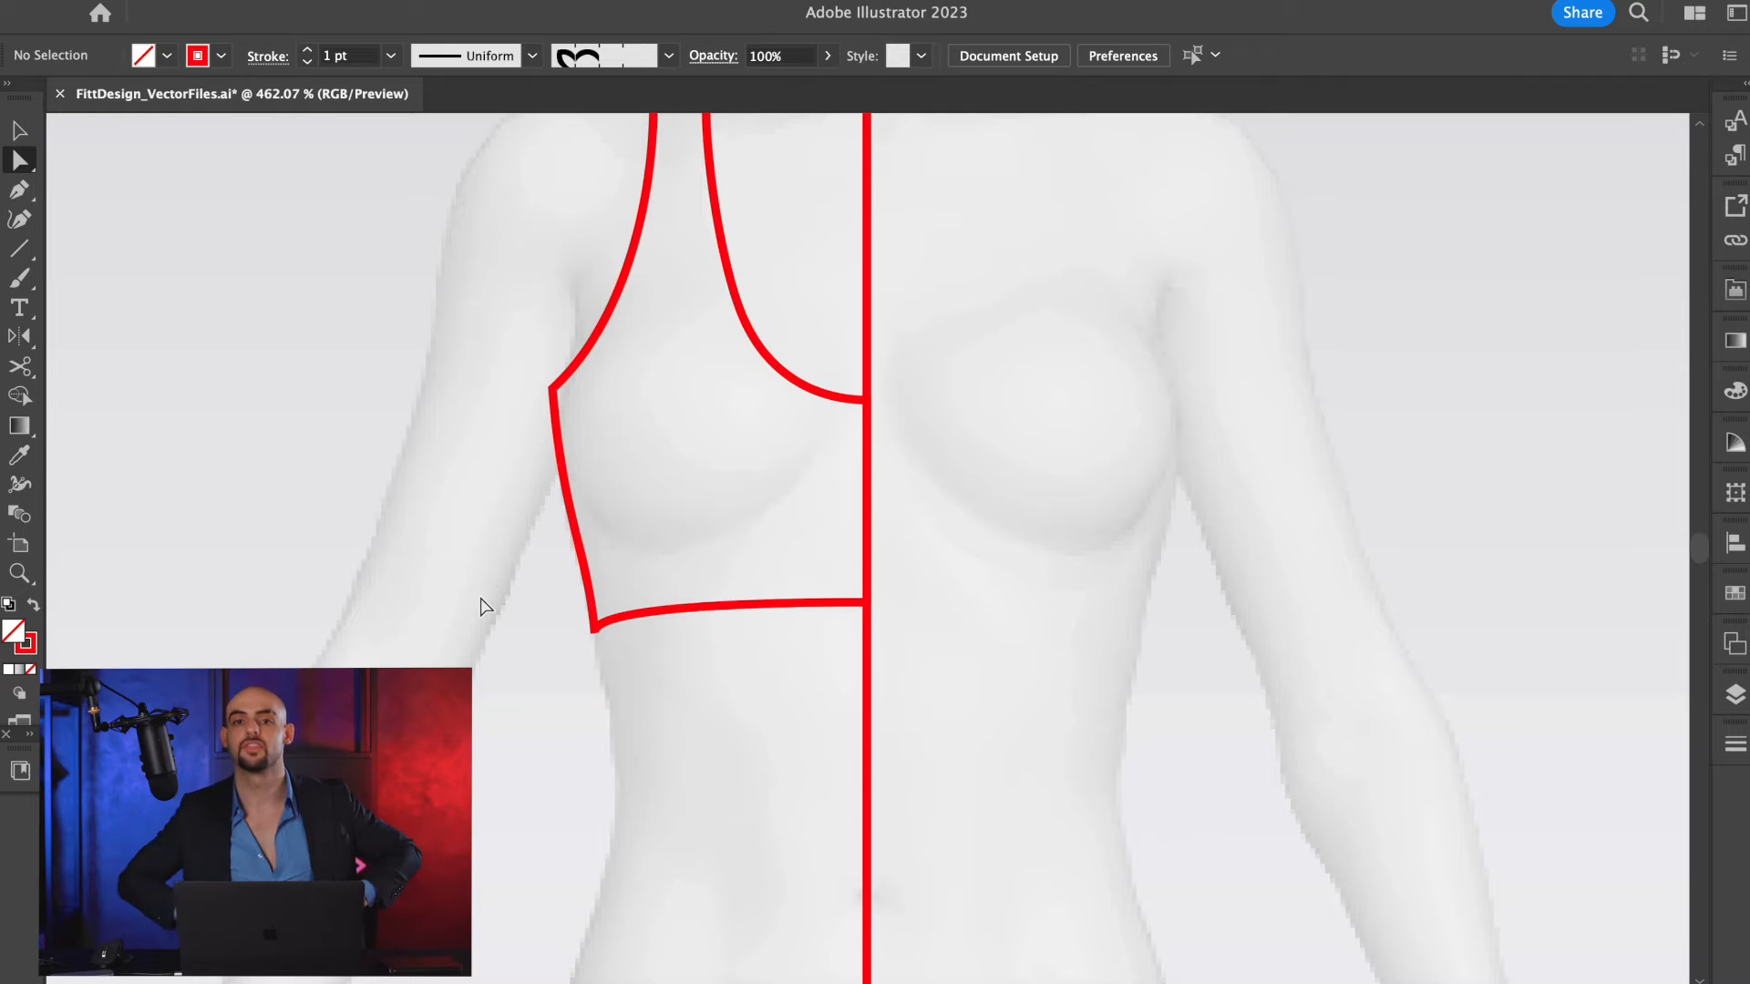
pyautogui.moveTo(523, 598); pyautogui.dragTo(990, 682)
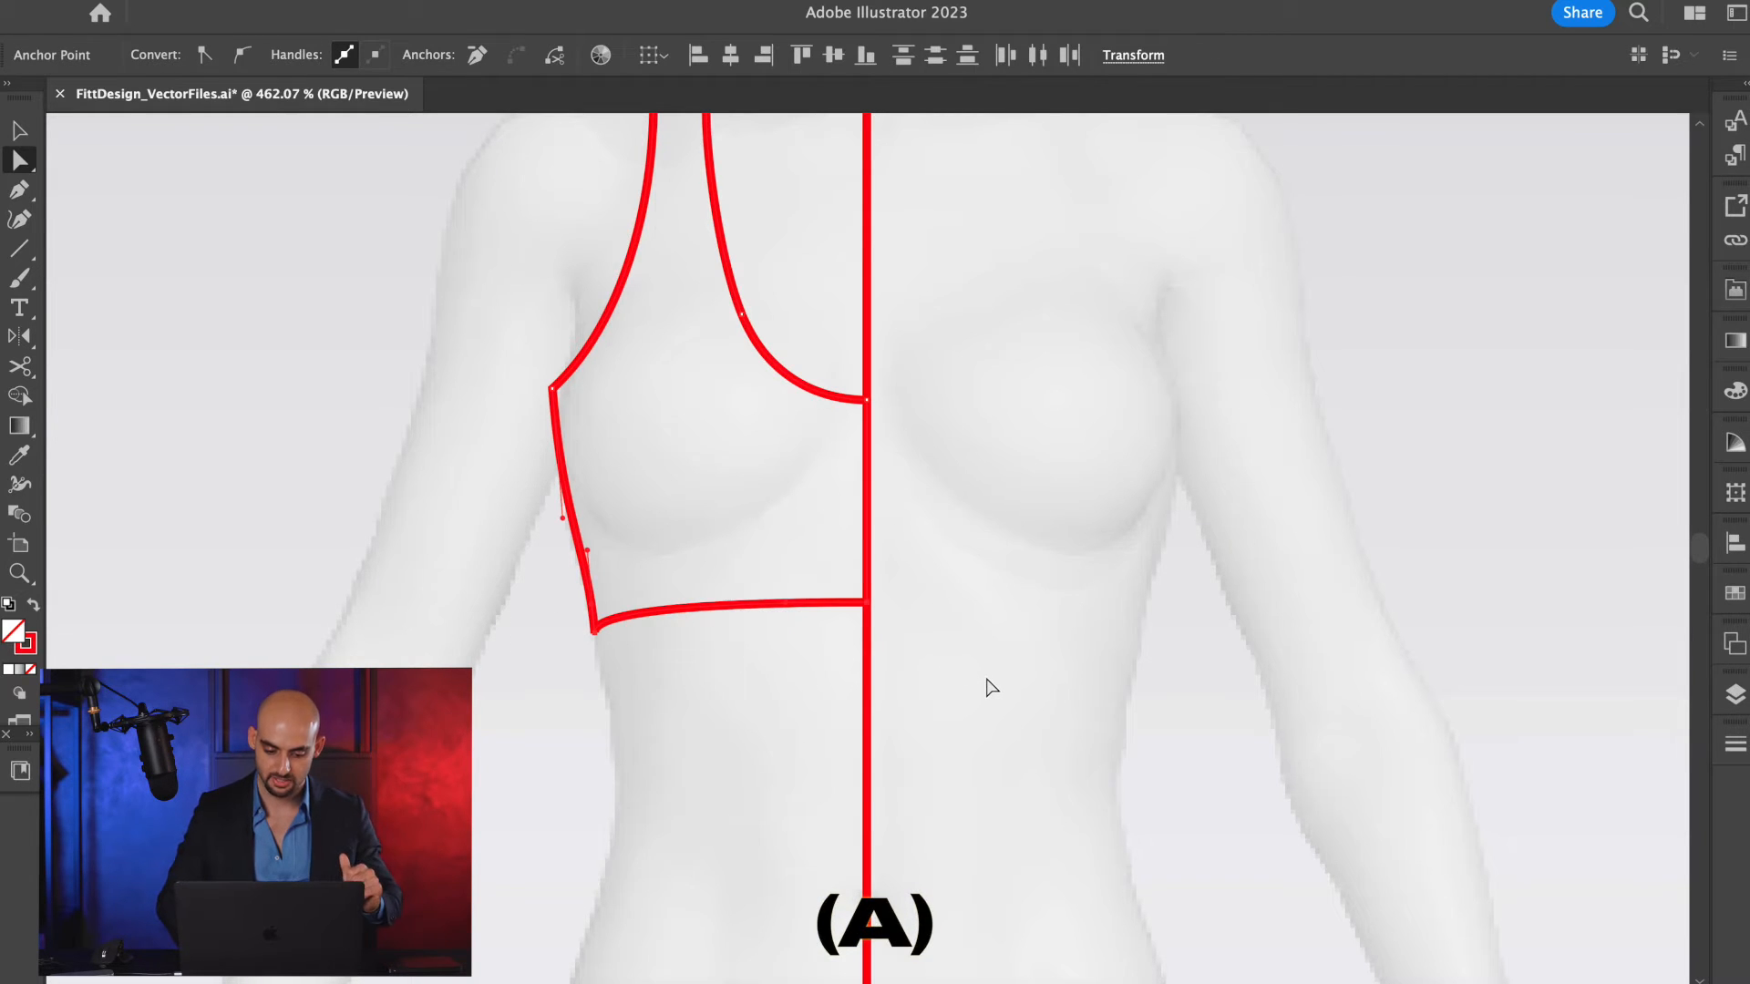
pyautogui.press('Up')
pyautogui.press('Up')
pyautogui.press('Up')
pyautogui.press('Up')
pyautogui.press('Up')
pyautogui.press('Up')
pyautogui.click(602, 550)
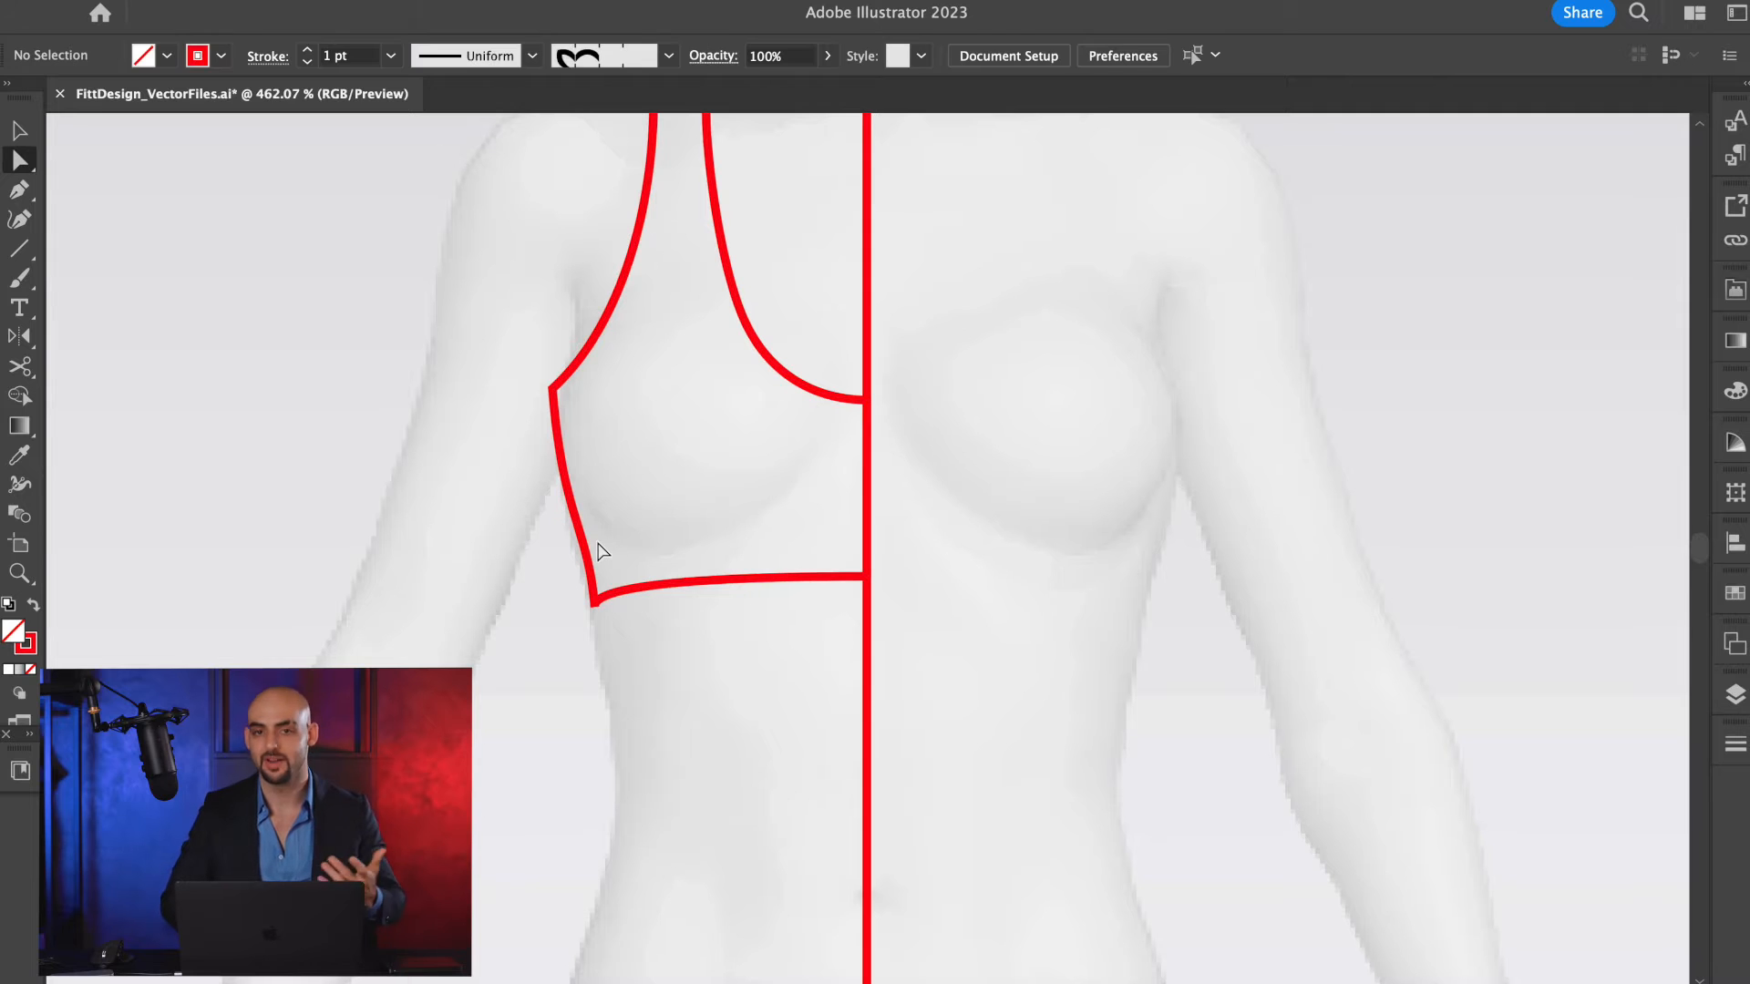
# Select only the hem path and create an offset copy at 0.1 in with miter joins and a miter limit of 4.
pyautogui.scroll(5, 625, 556)
pyautogui.moveTo(623, 555); pyautogui.dragTo(529, 757)
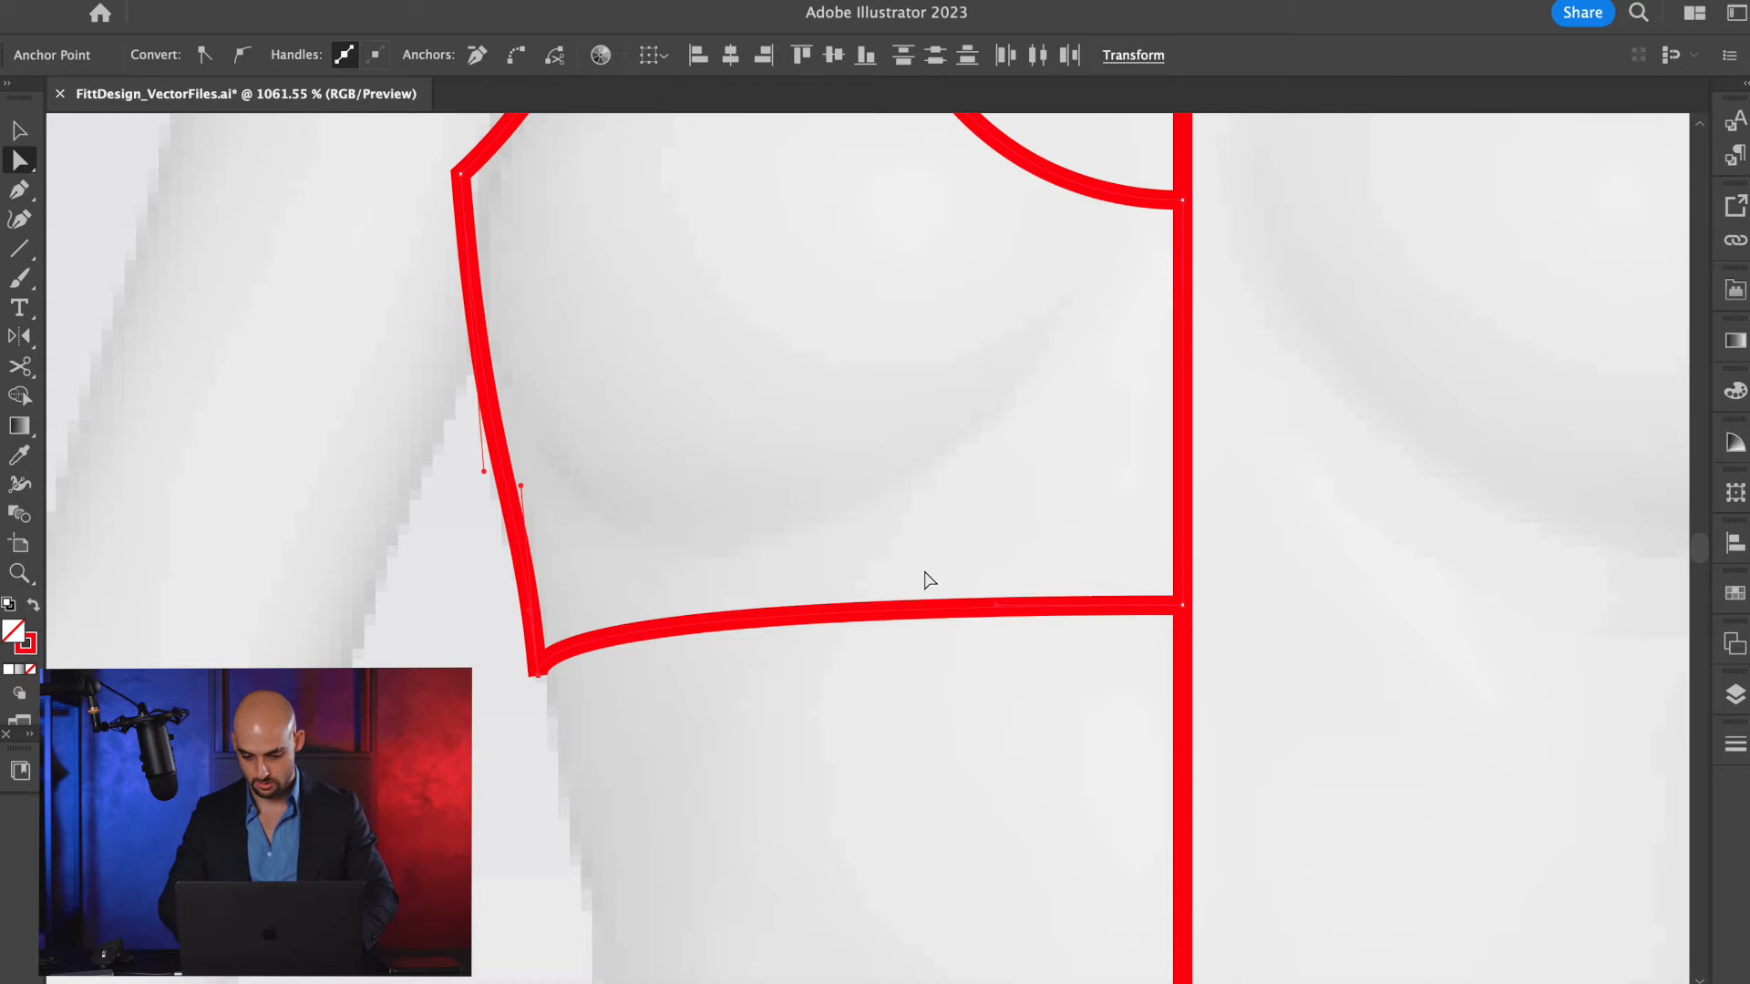
pyautogui.press('v')
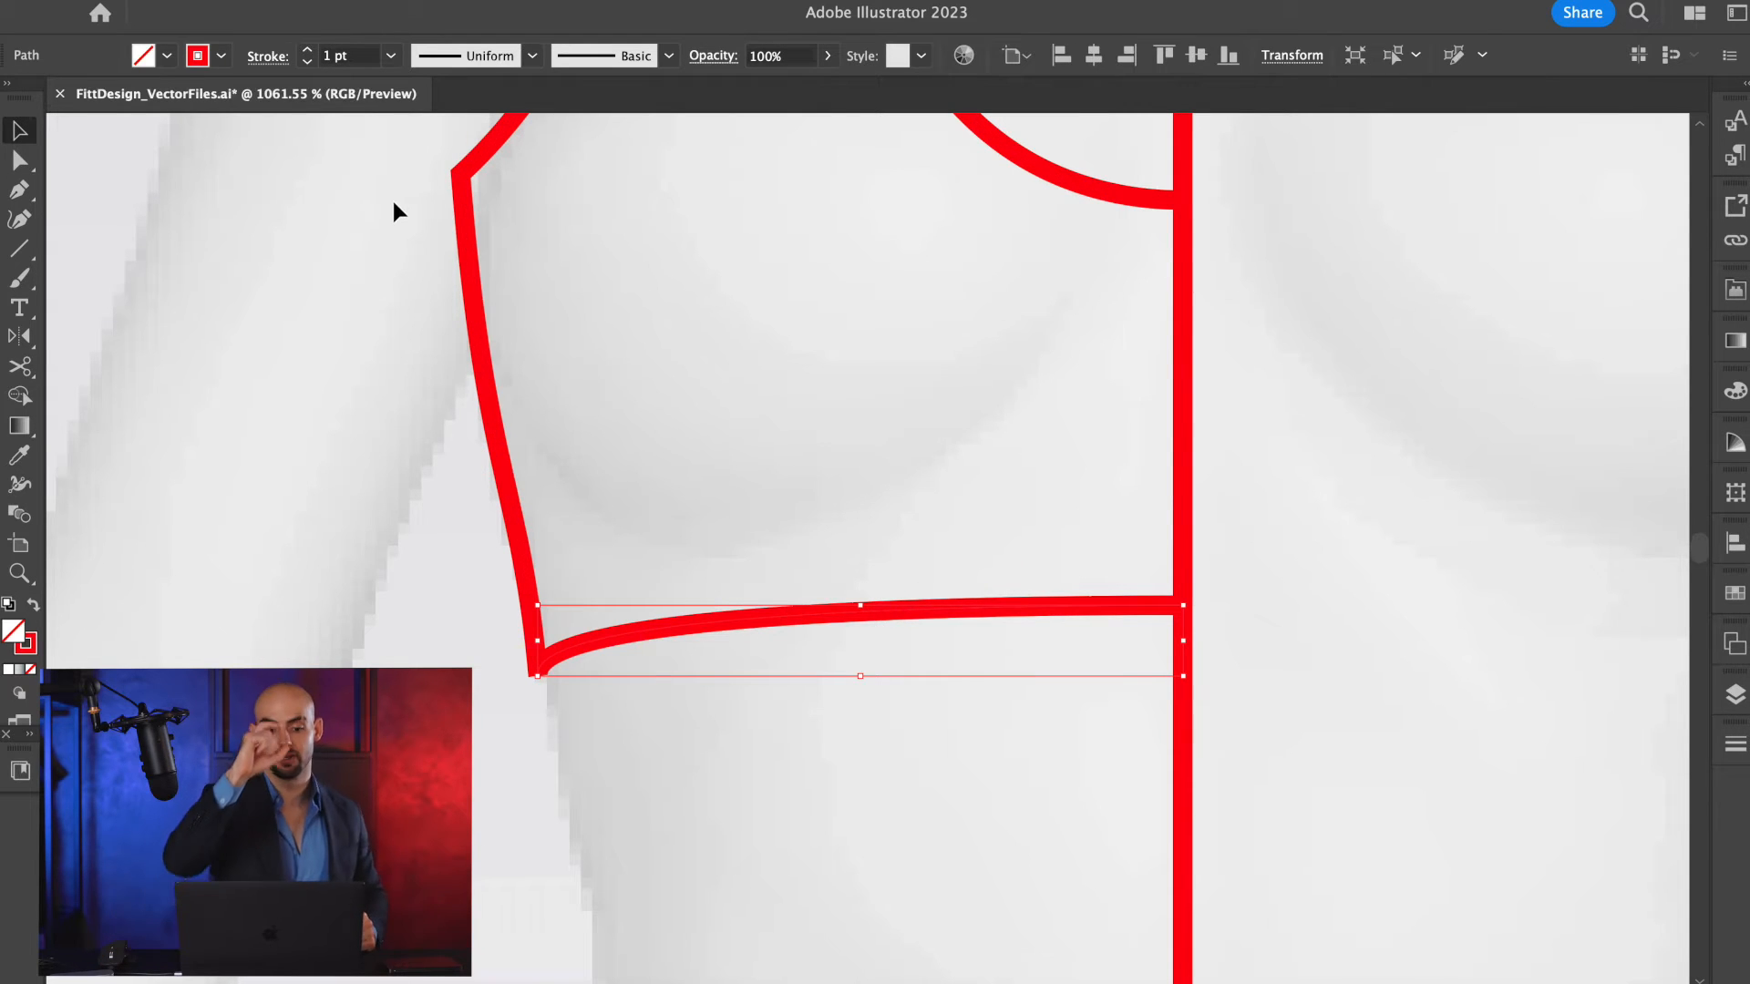
pyautogui.click(239, 0)
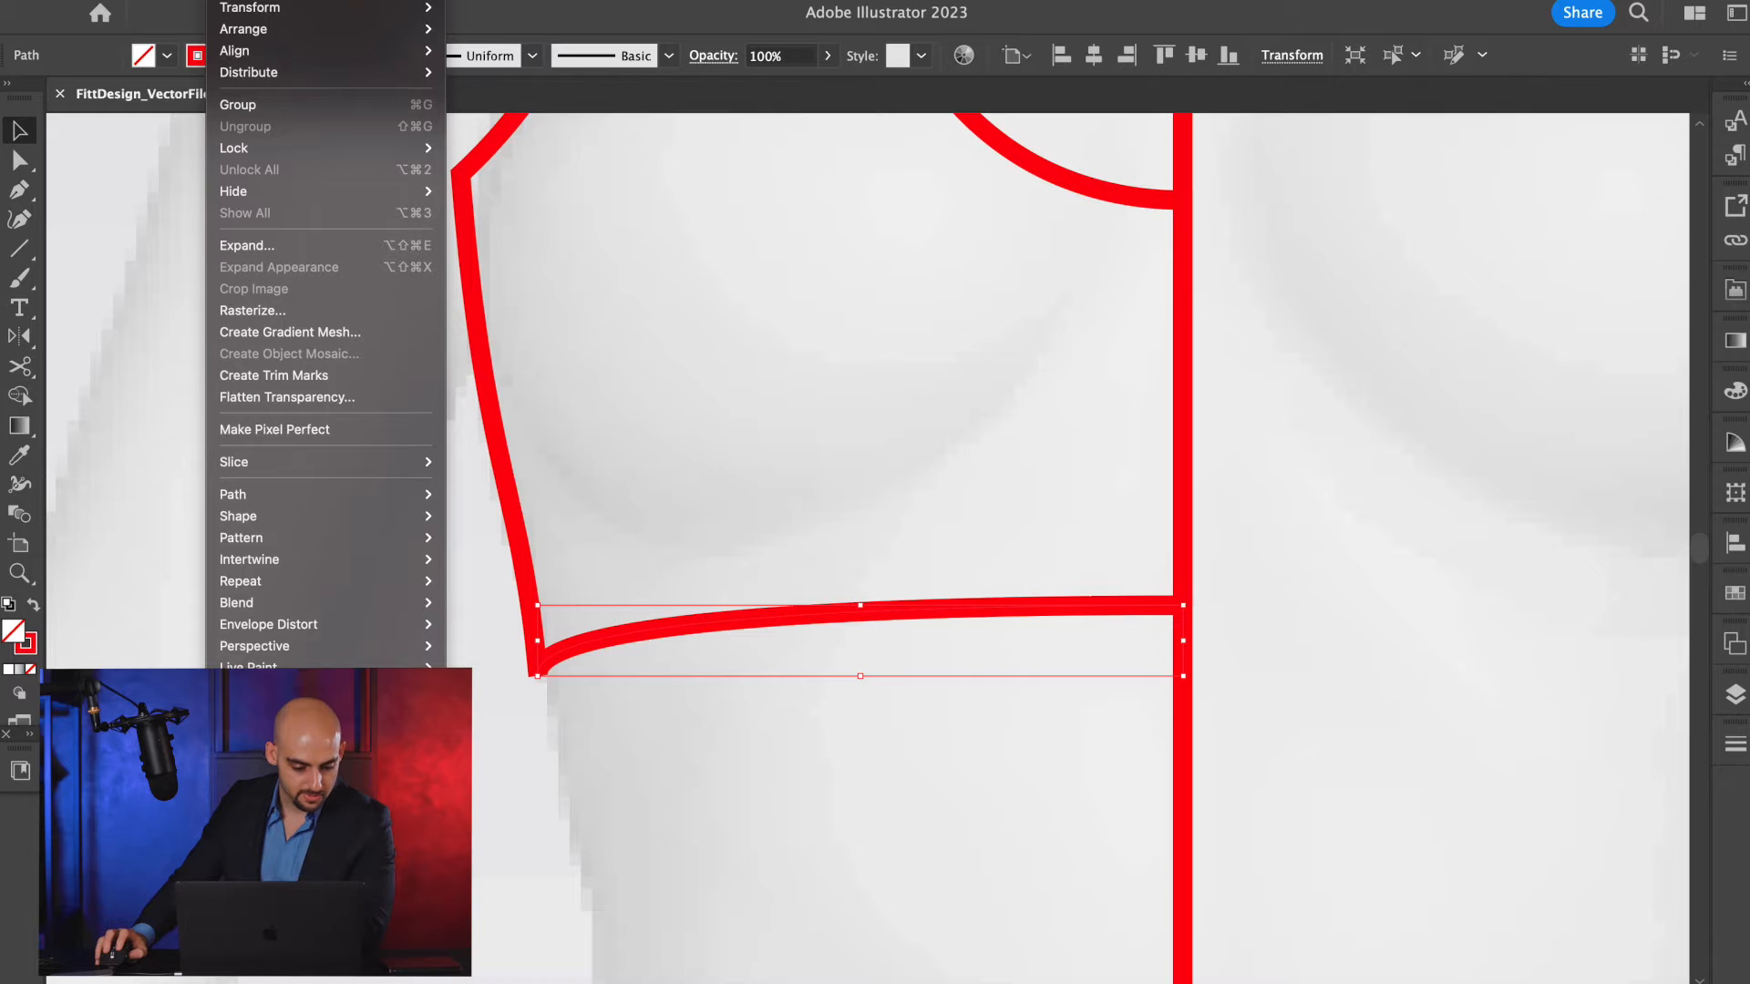
pyautogui.moveTo(247, 496)
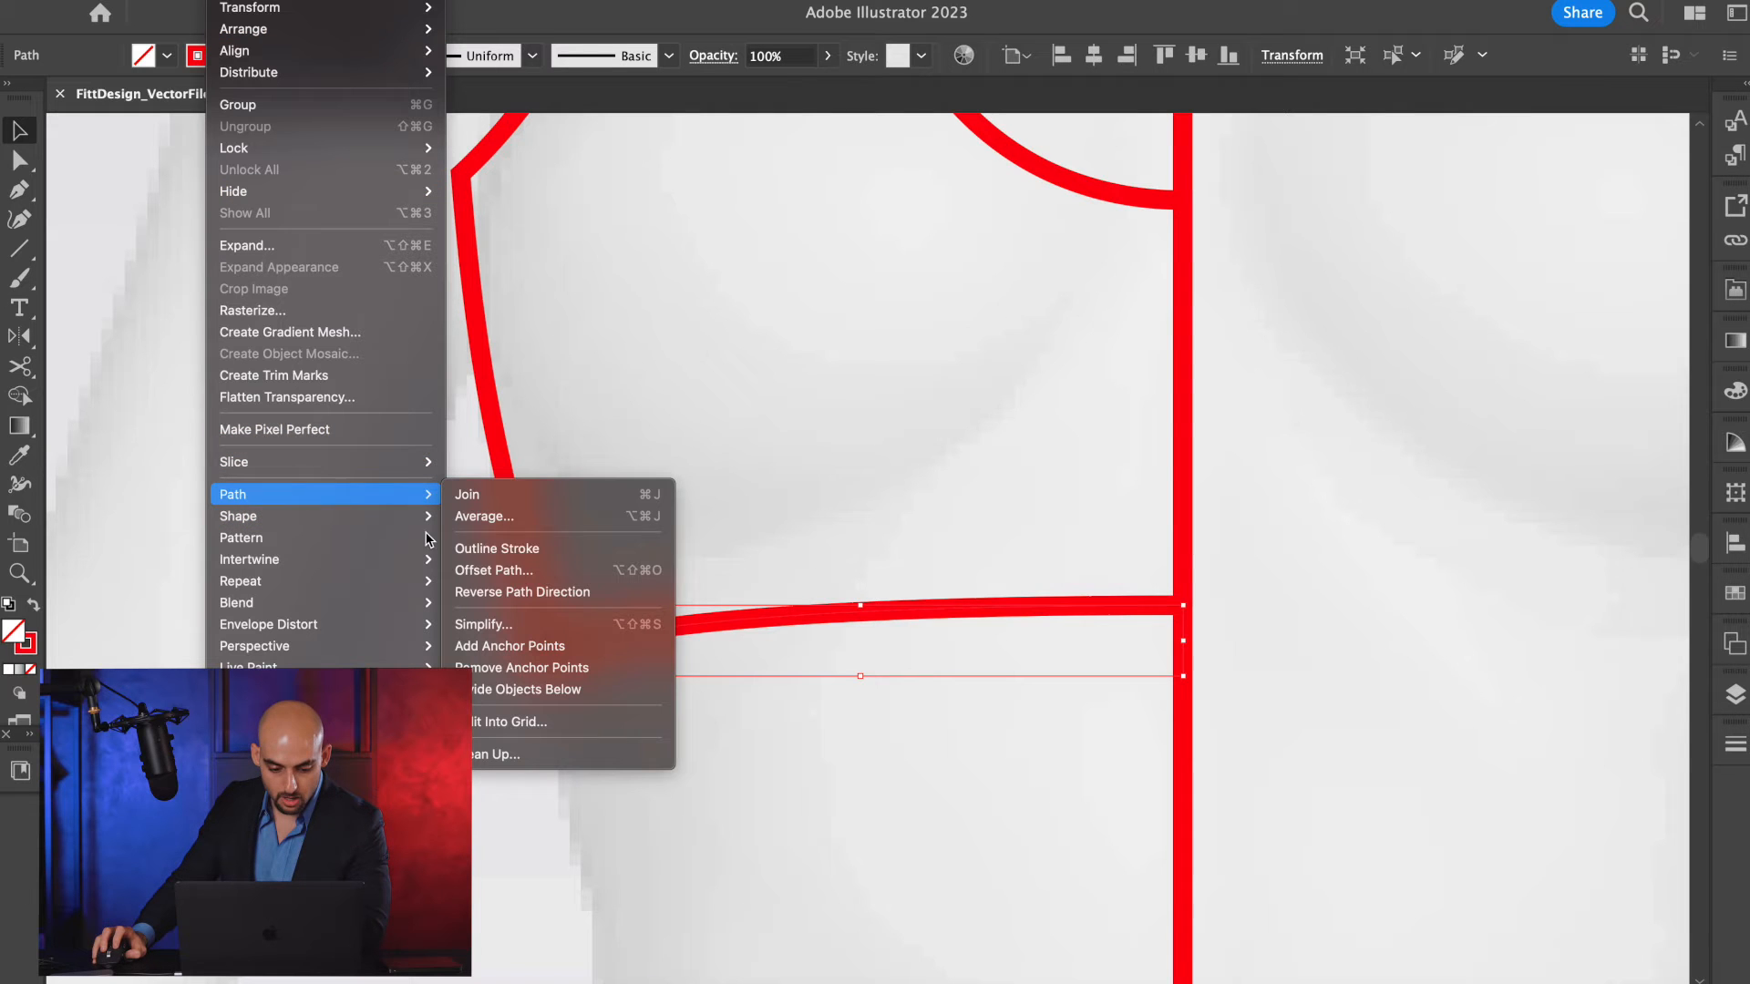
pyautogui.click(512, 571)
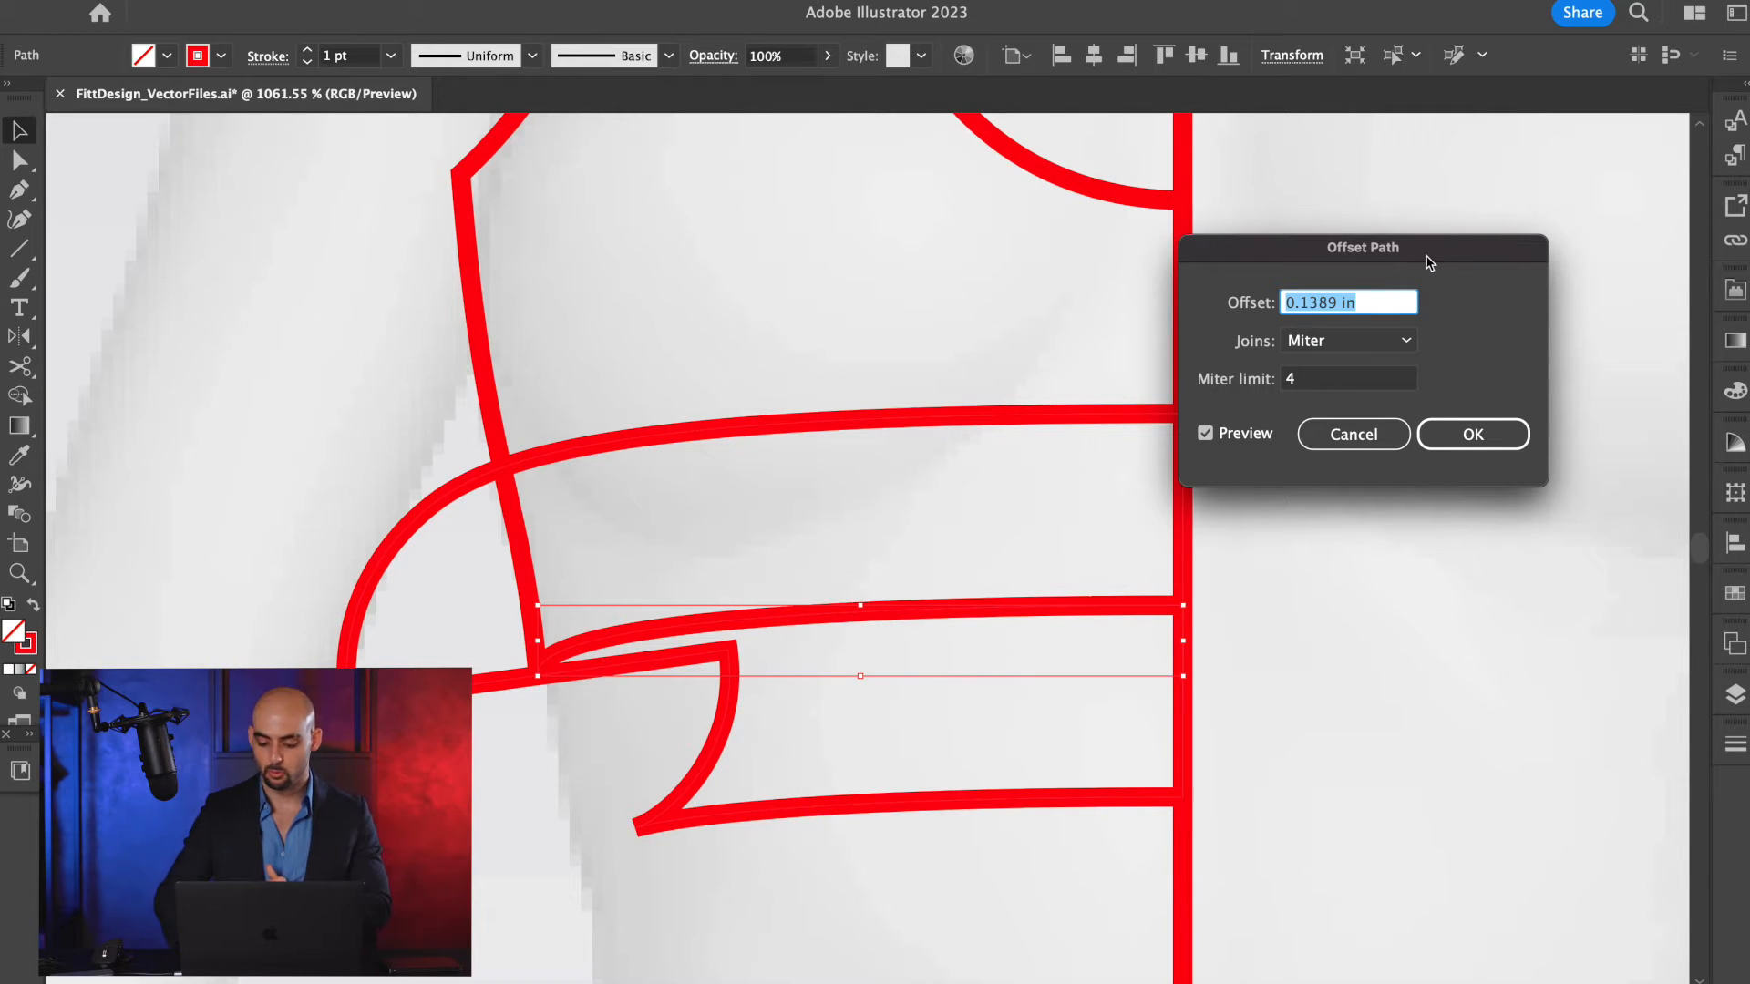
pyautogui.write('0.1')
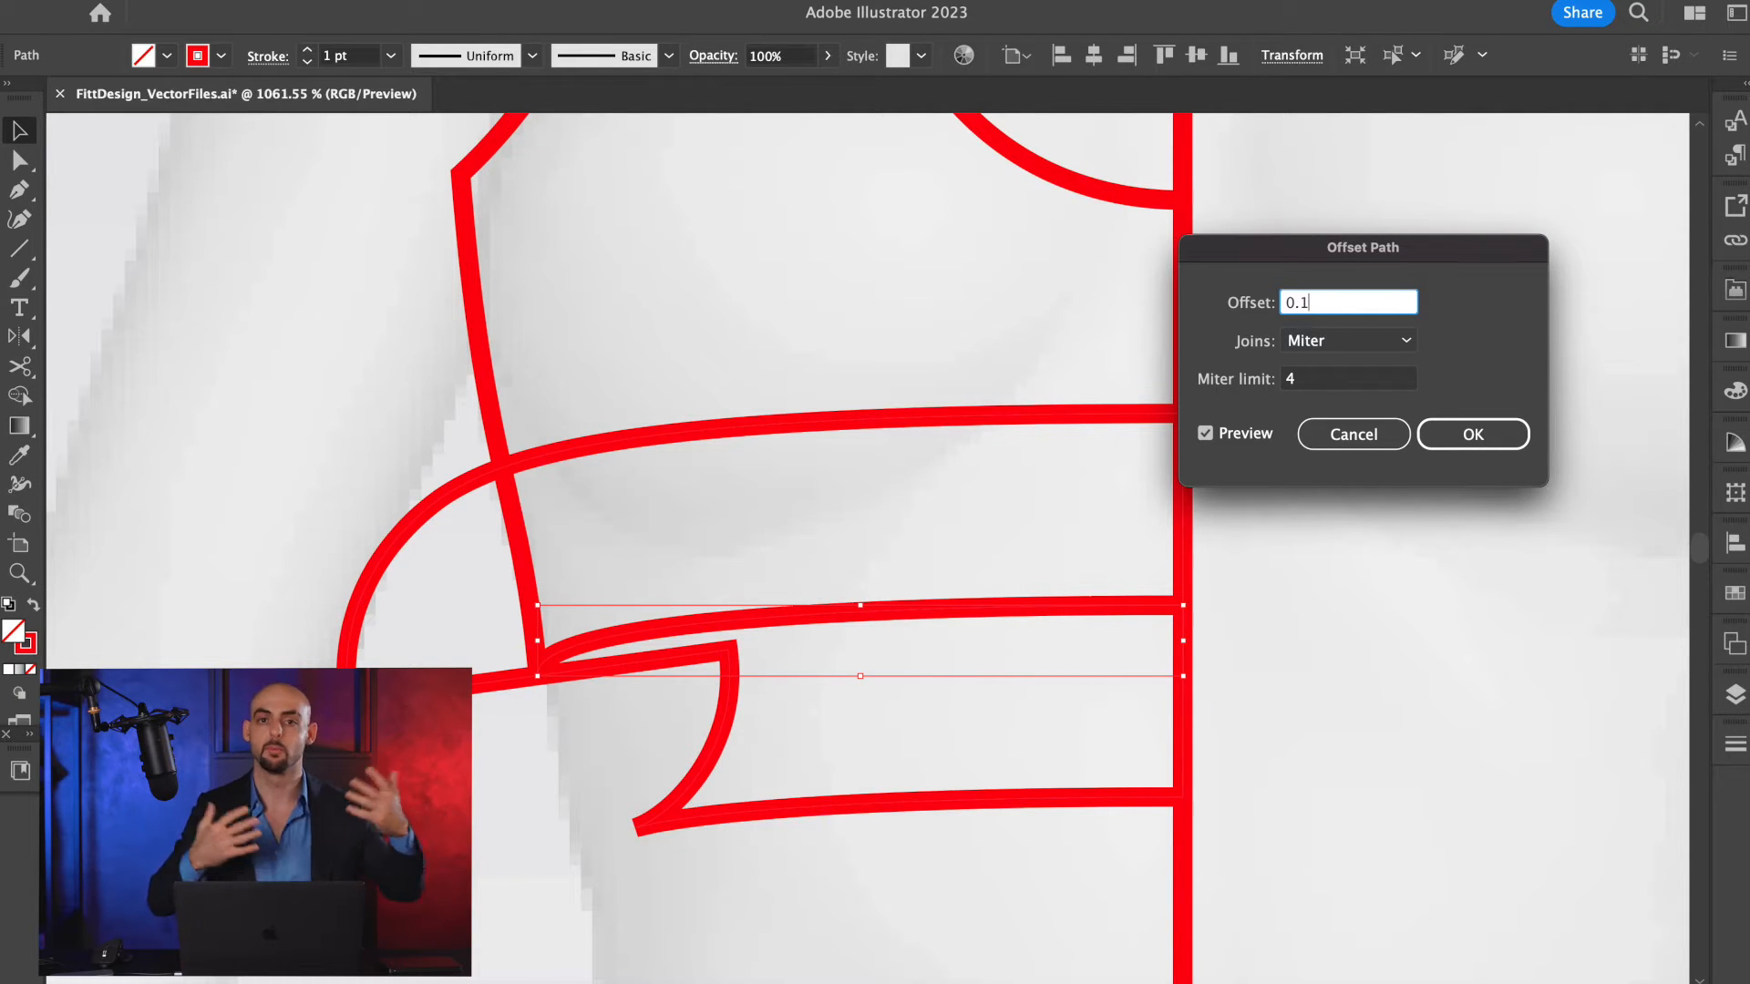
pyautogui.press('Return')
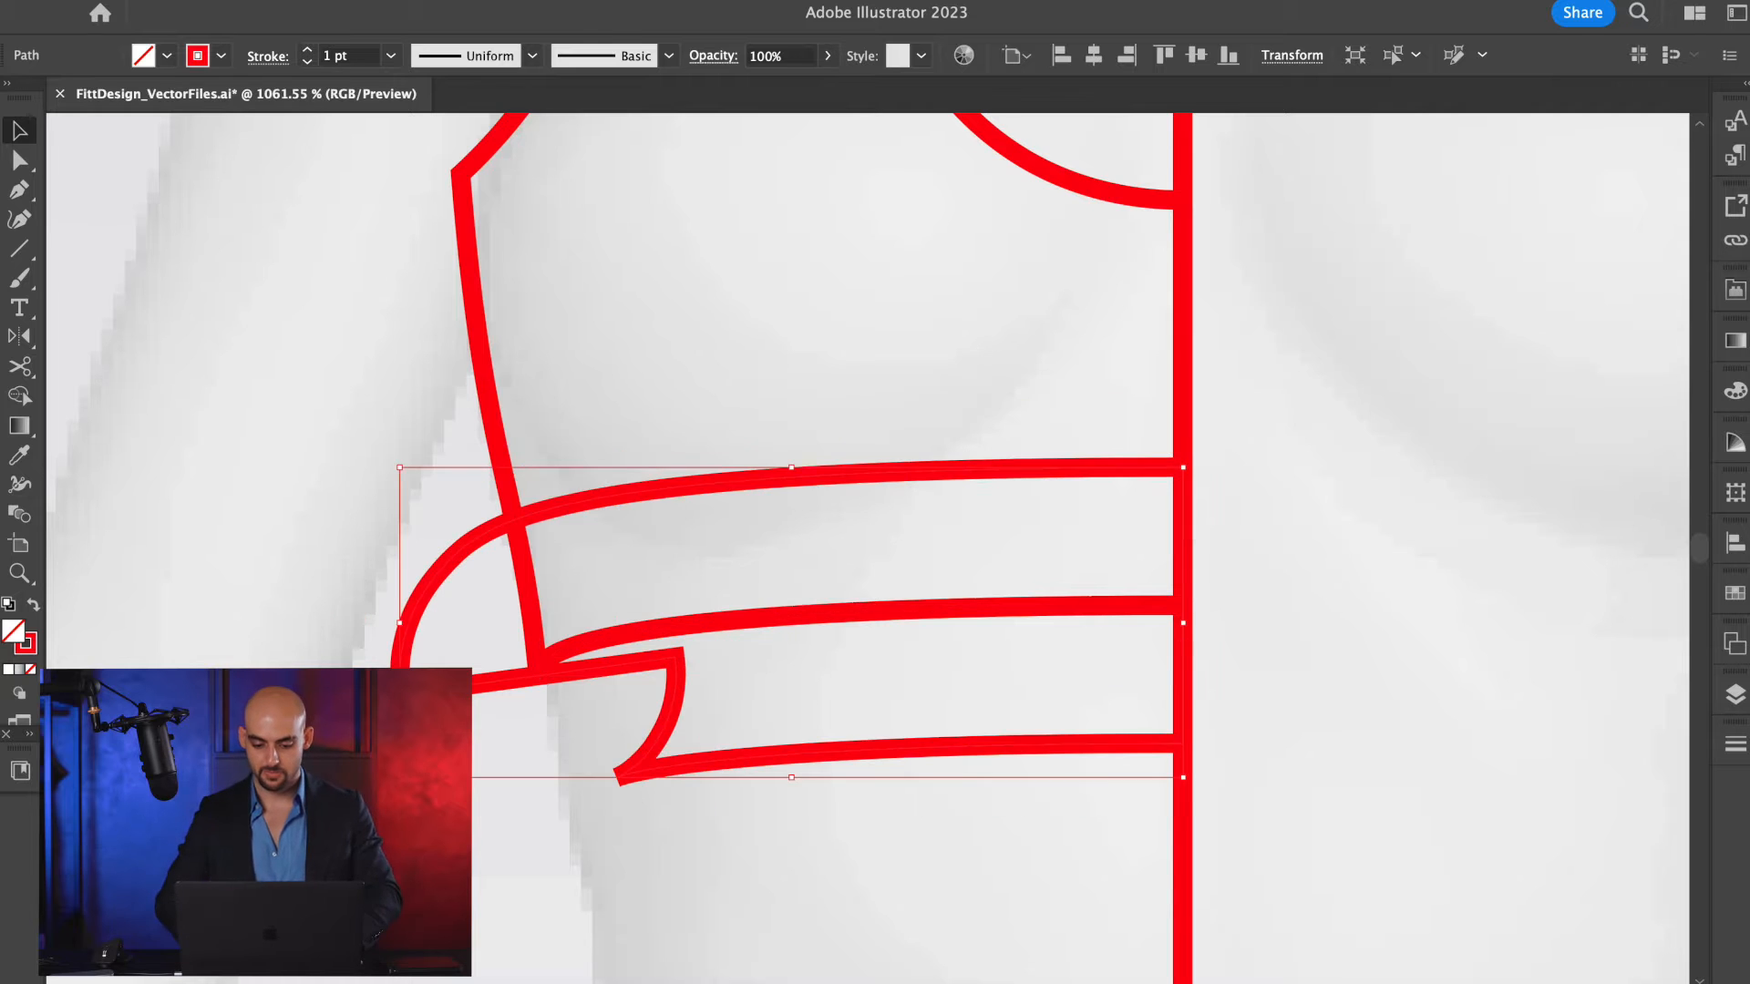
# Cut the offset outline with the Scissors tool at its lower side tip and its lower centre-front corner.
pyautogui.press('a')
pyautogui.scroll(-5, 1322, 458)
pyautogui.scroll(3, 1322, 458)
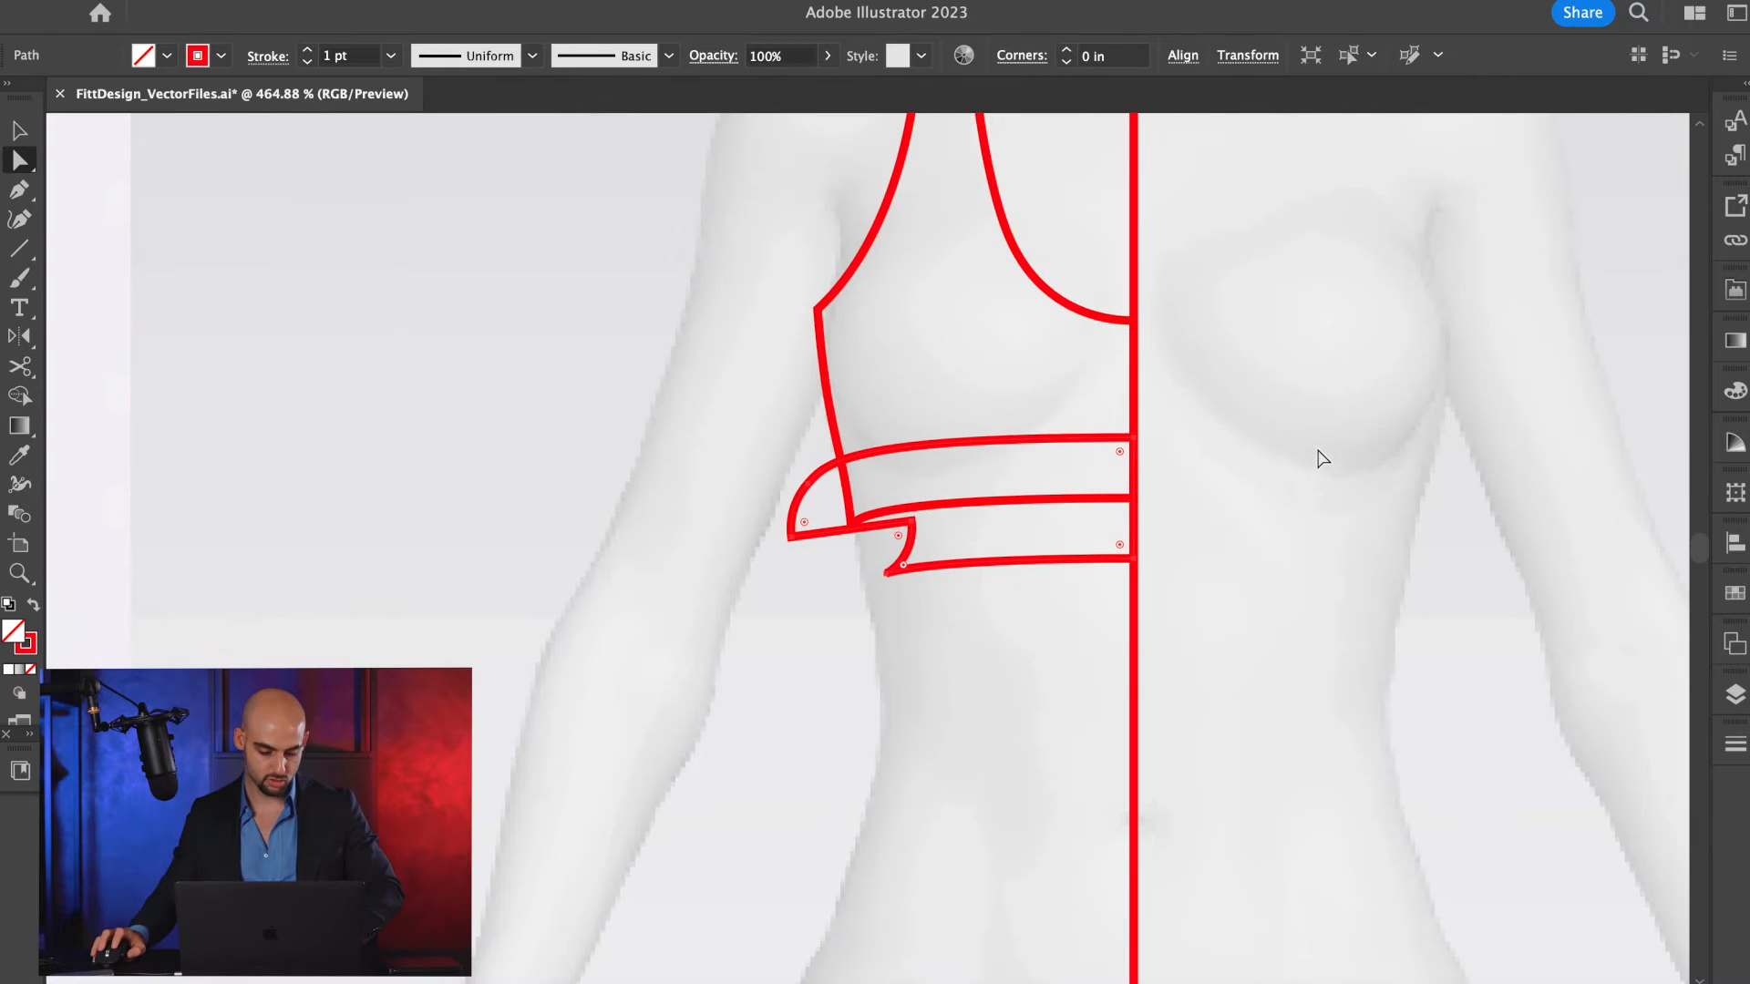
pyautogui.scroll(3, 988, 586)
pyautogui.press('c')
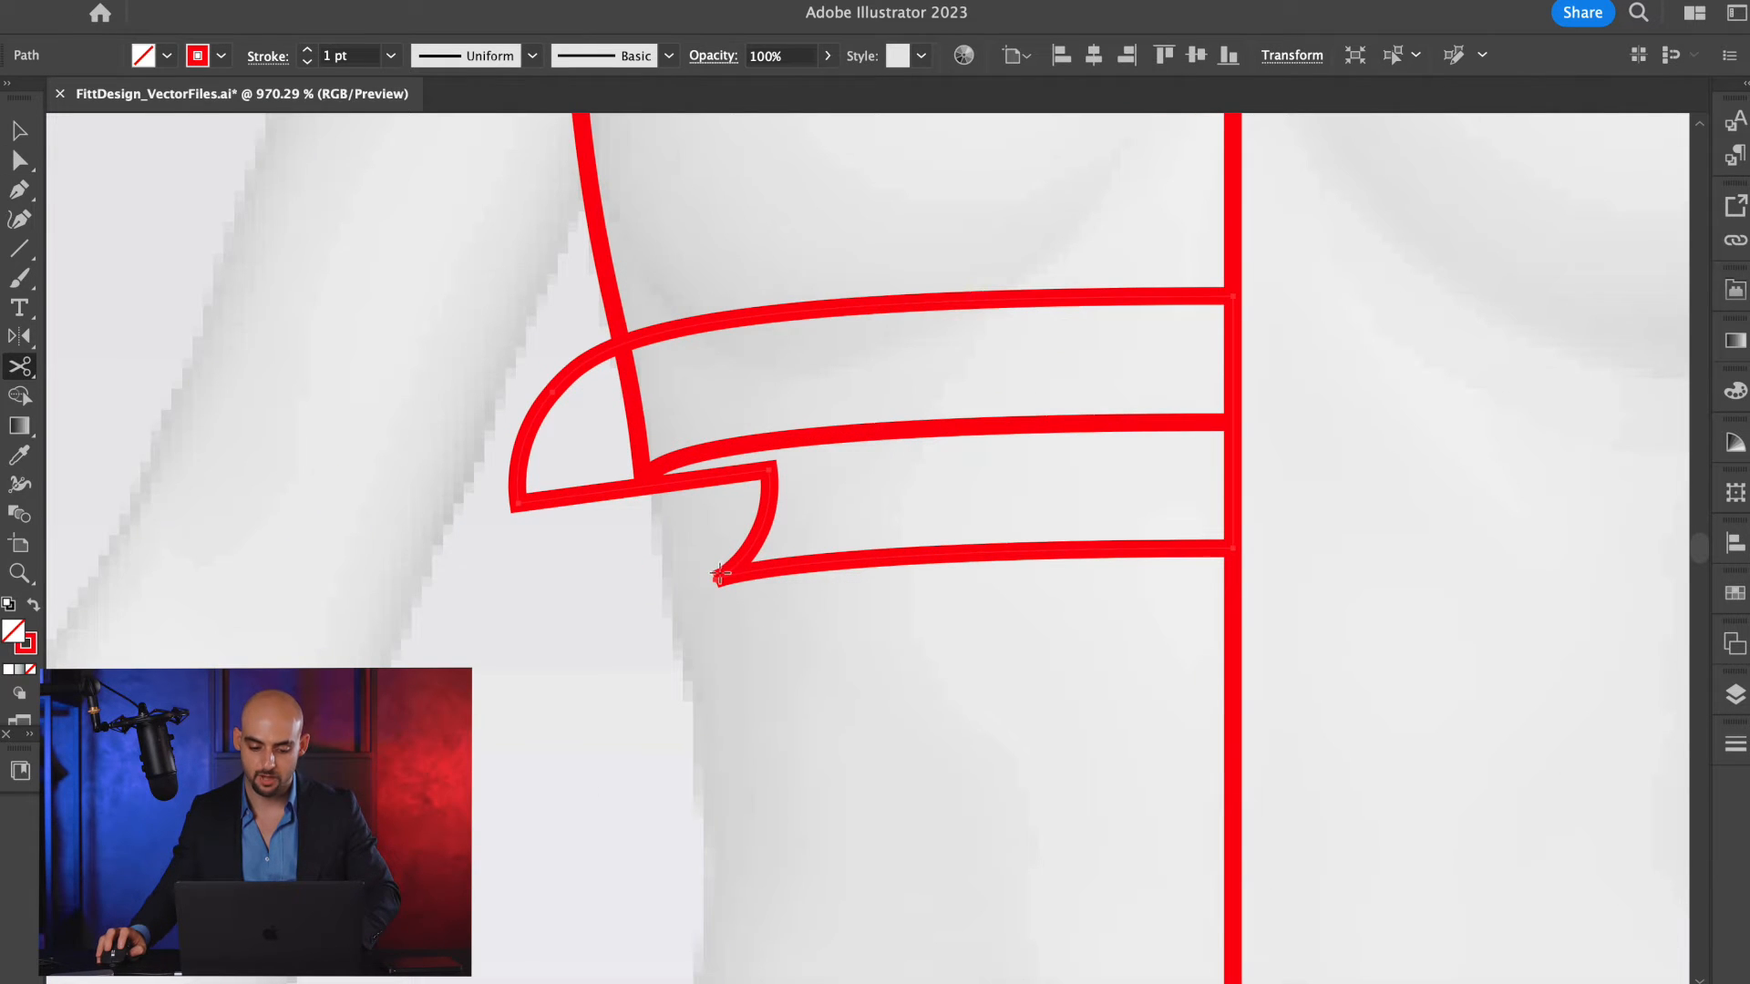
pyautogui.click(717, 580)
pyautogui.click(1232, 548)
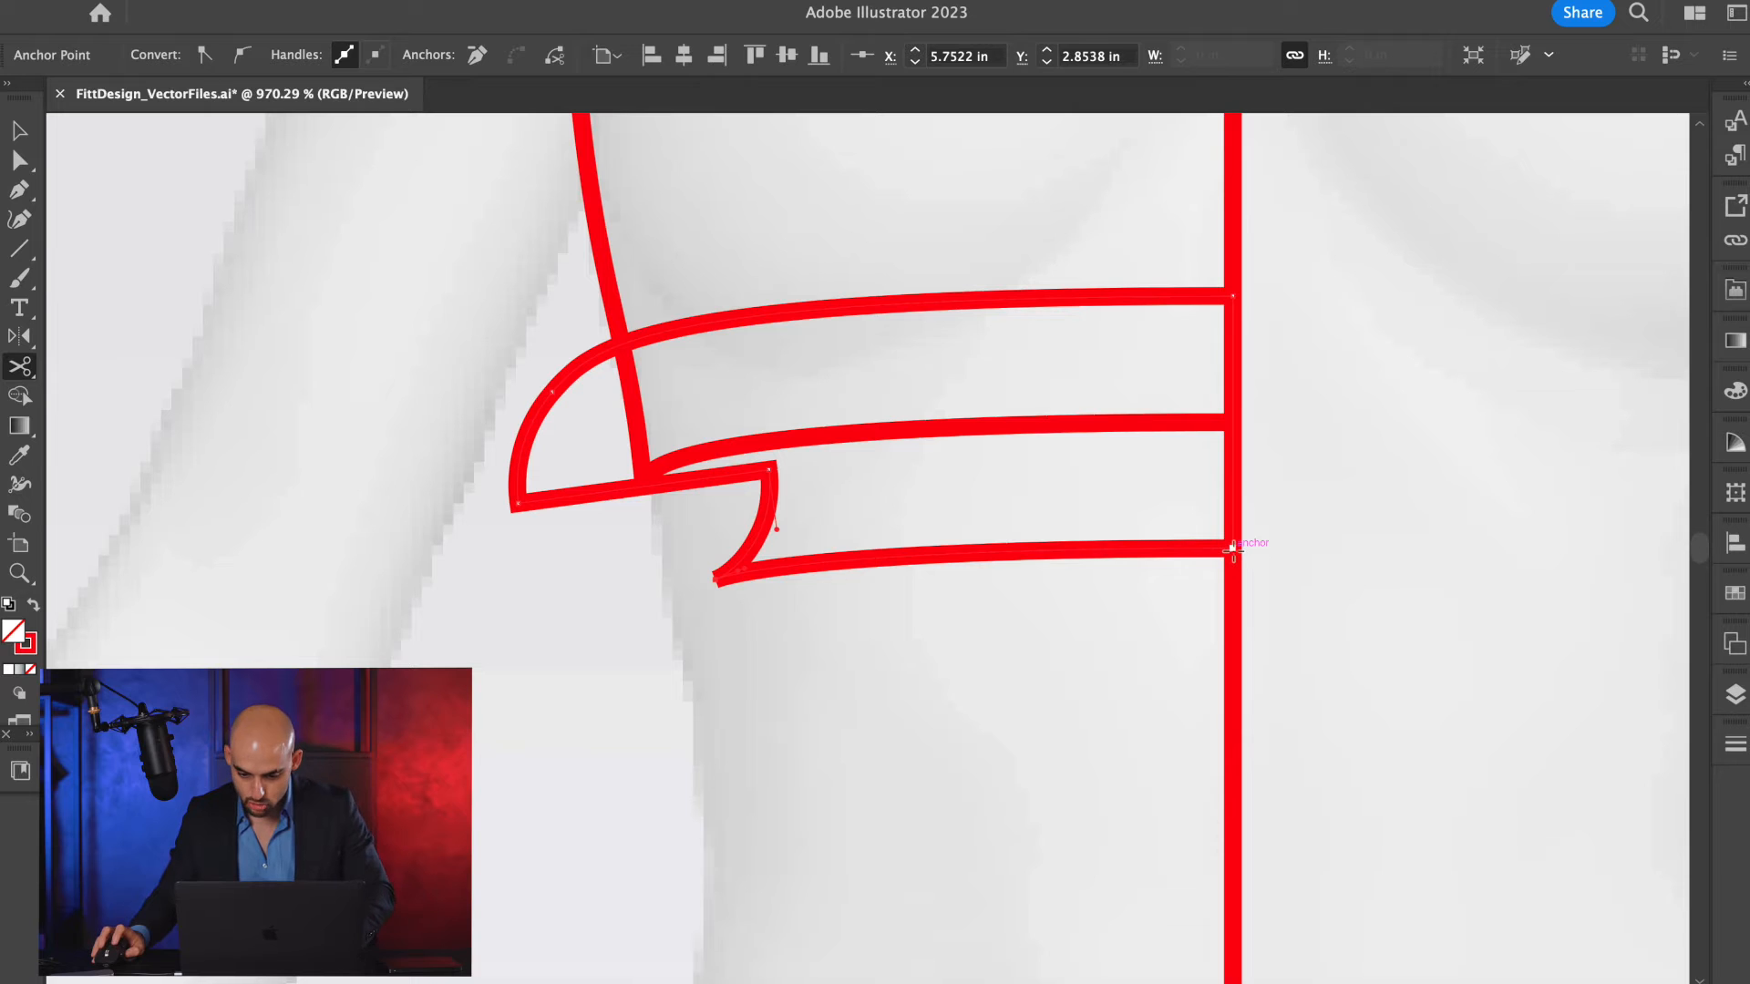
# Delete the upper remainder of the cut offset outline, keeping only the lower band line.
pyautogui.press('v')
pyautogui.click(1066, 697)
pyautogui.click(925, 306)
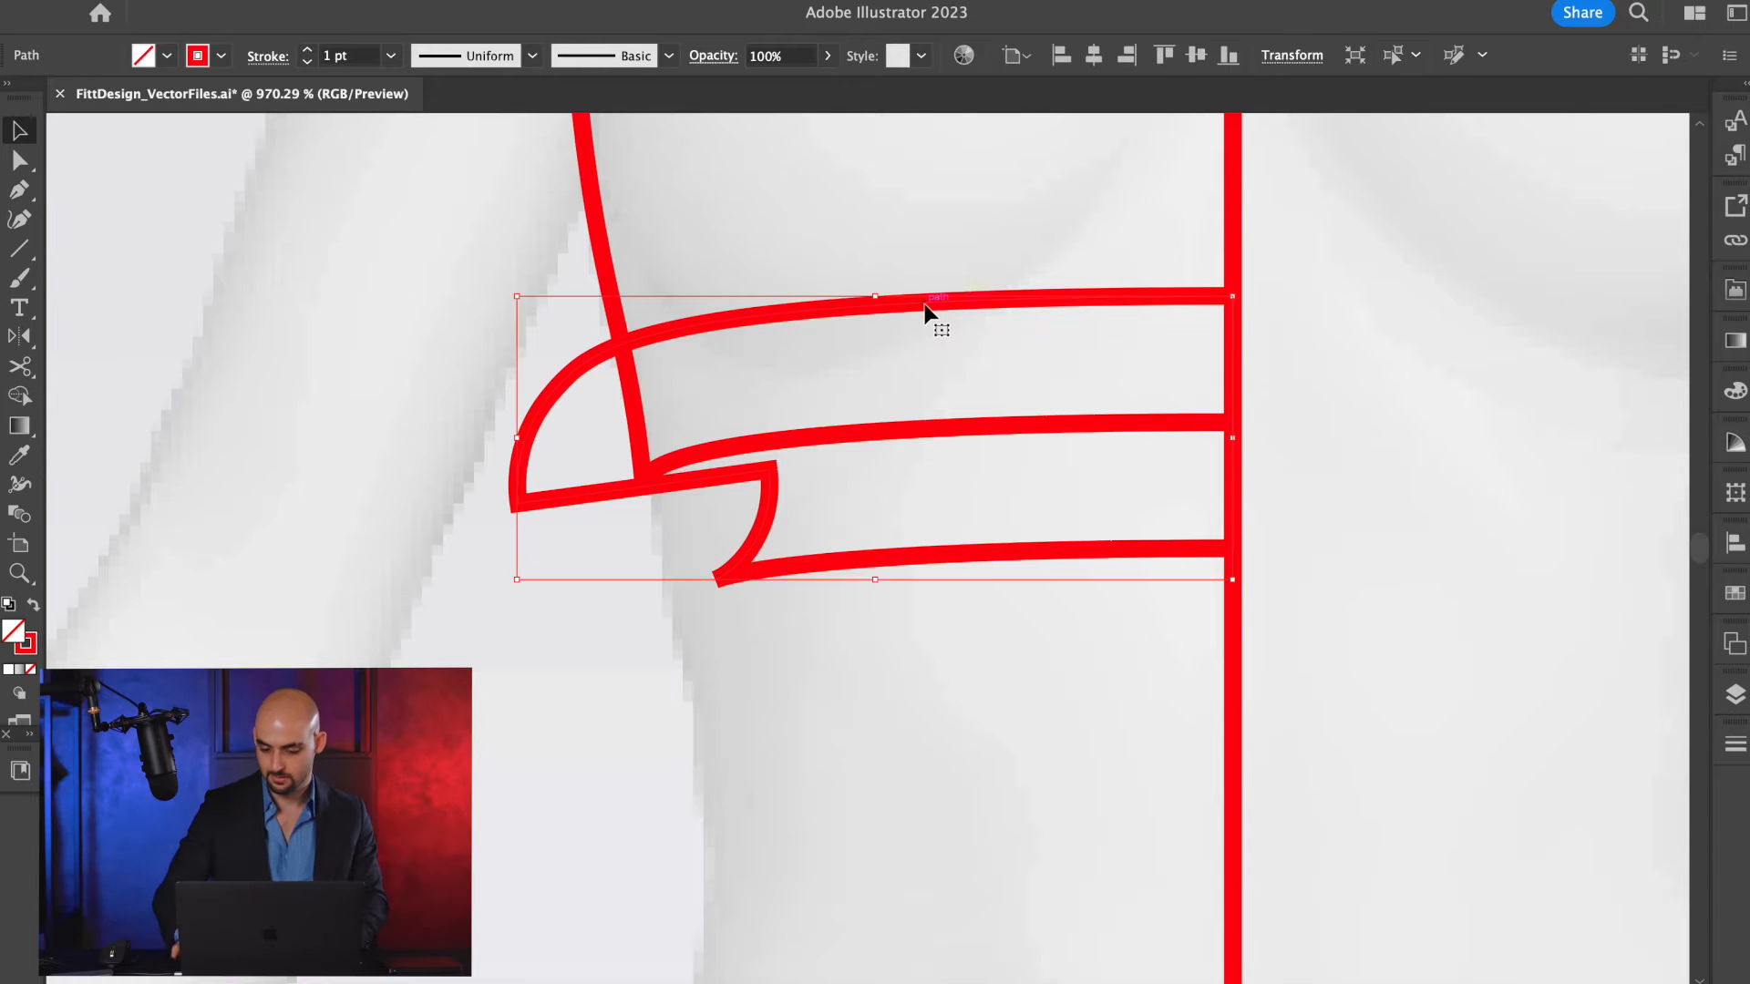
pyautogui.press('Delete')
# Move the lower band line's side end point onto the body's edge and retract its curve handles.
pyautogui.press('a')
pyautogui.scroll(2, 737, 614)
pyautogui.click(715, 576)
pyautogui.moveTo(715, 576); pyautogui.dragTo(699, 645)
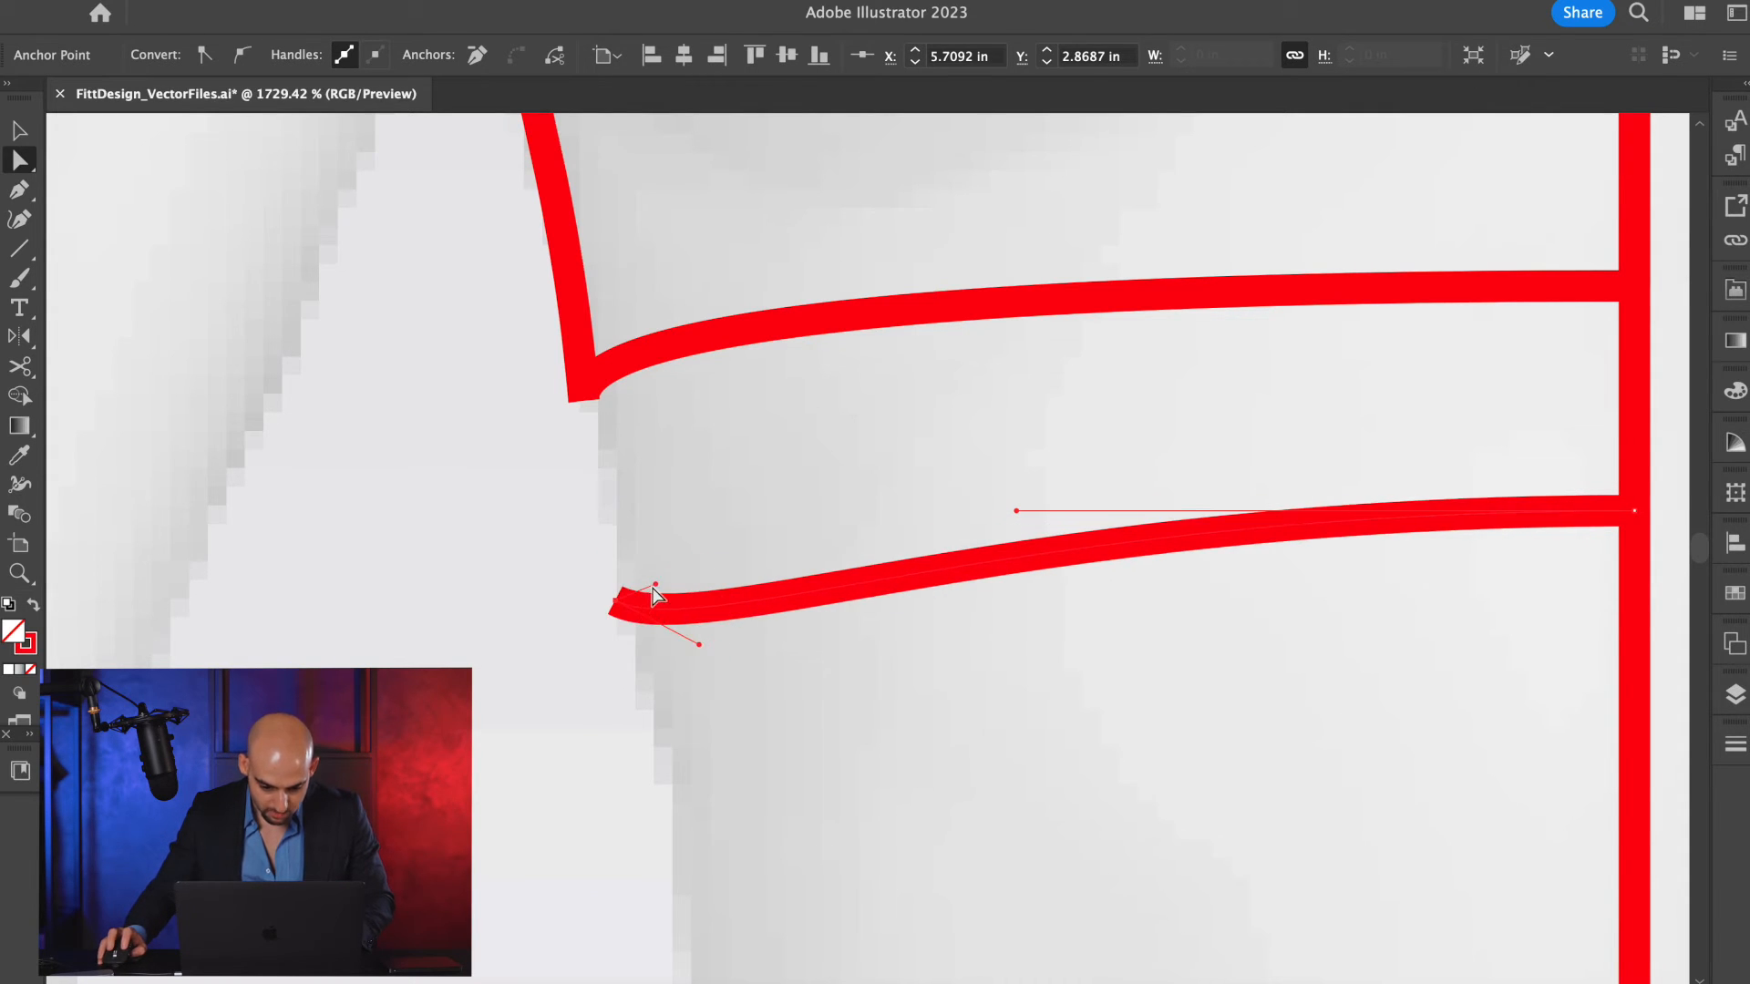
pyautogui.moveTo(654, 584); pyautogui.dragTo(618, 600)
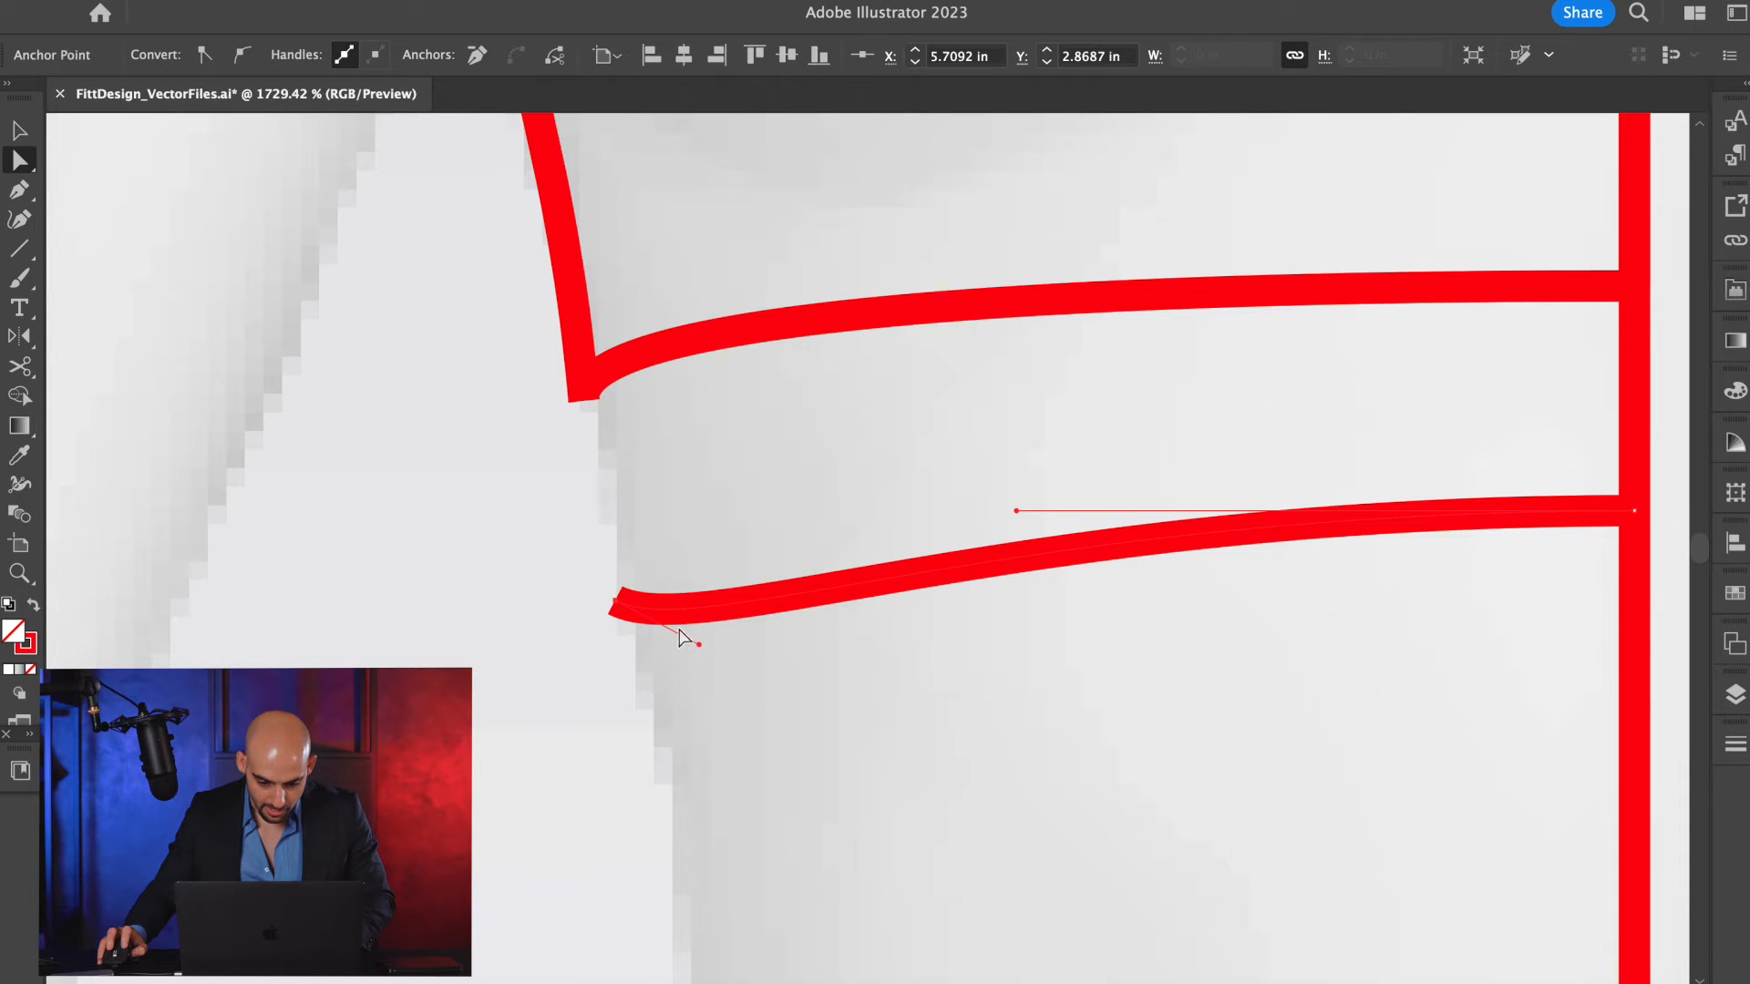
pyautogui.moveTo(701, 645); pyautogui.dragTo(619, 608)
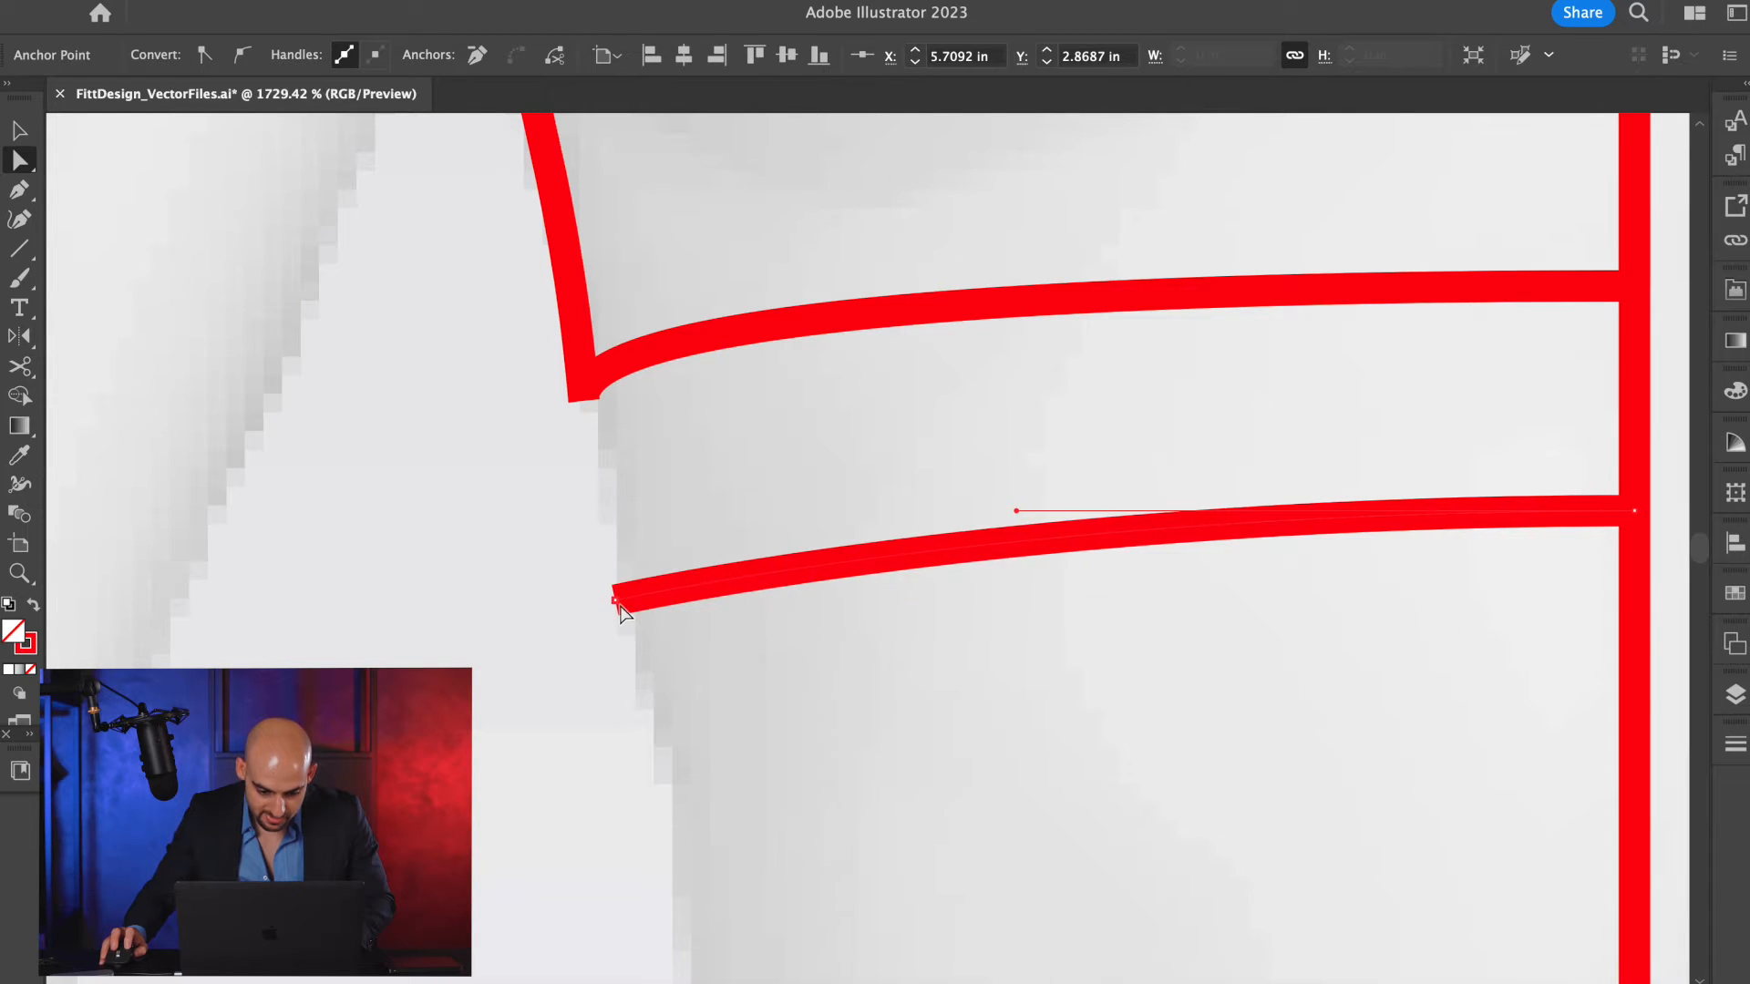
# Reshape the lower band line with its end handles so it curves down at the side like the hem above.
pyautogui.moveTo(775, 574); pyautogui.dragTo(823, 533)
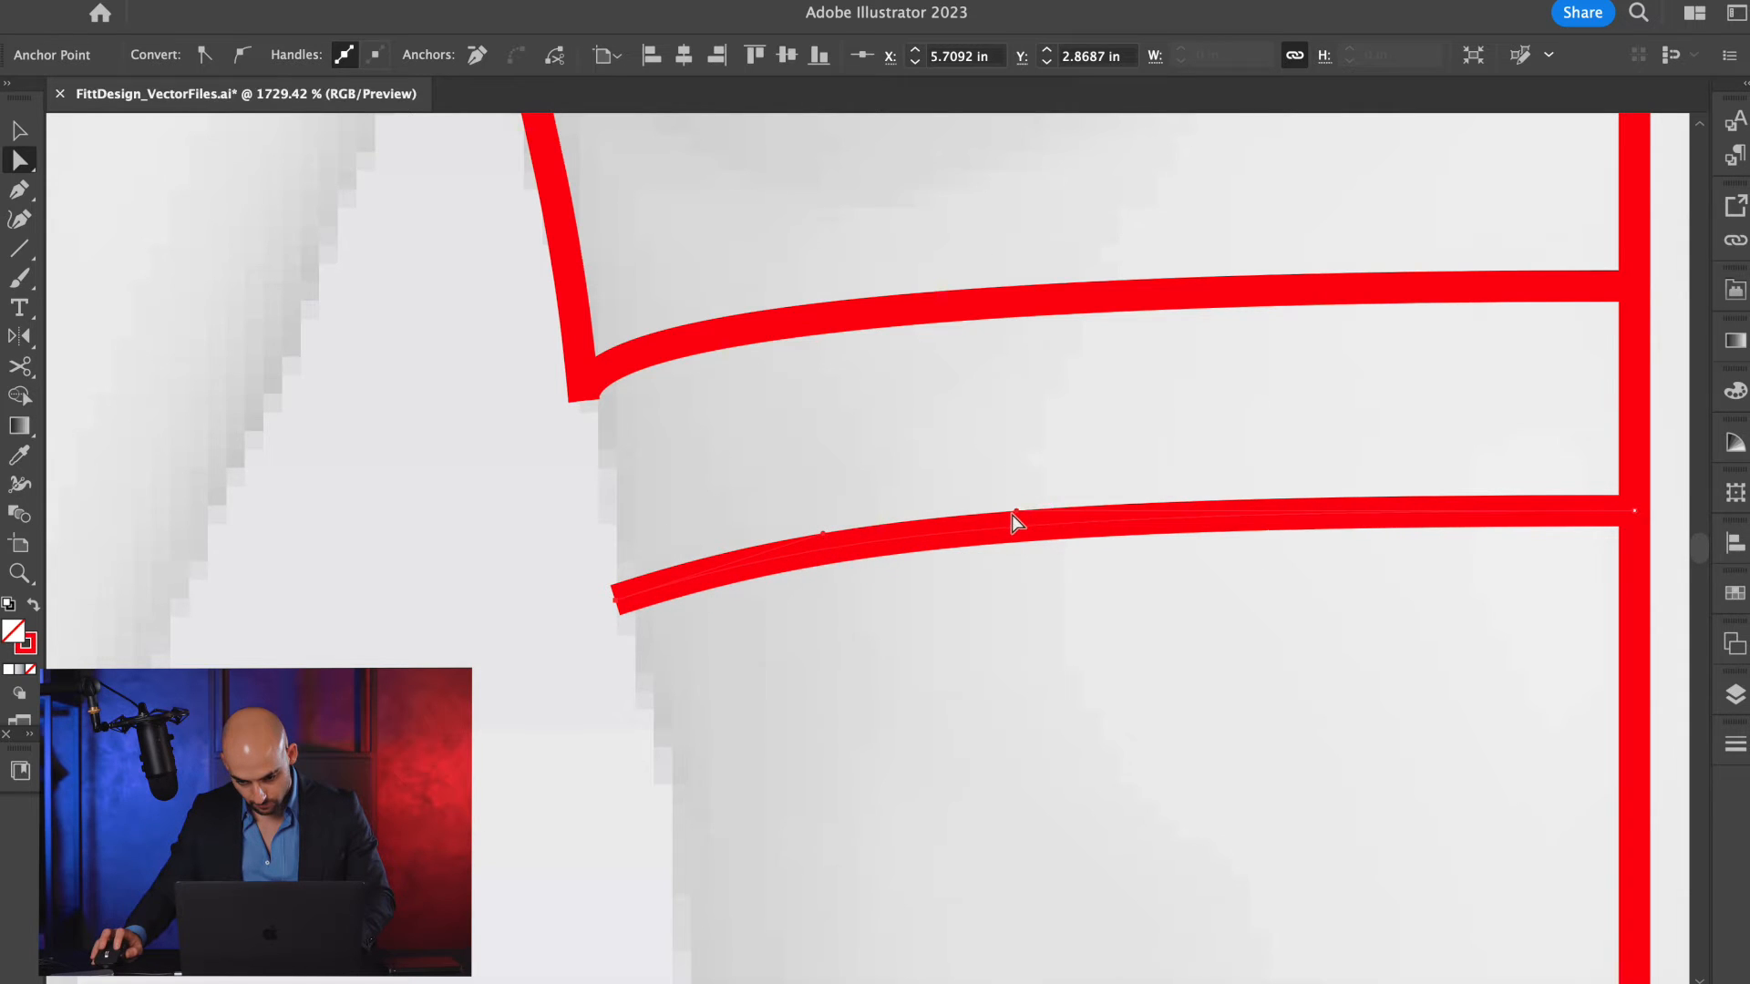
pyautogui.moveTo(1018, 510); pyautogui.dragTo(1382, 512)
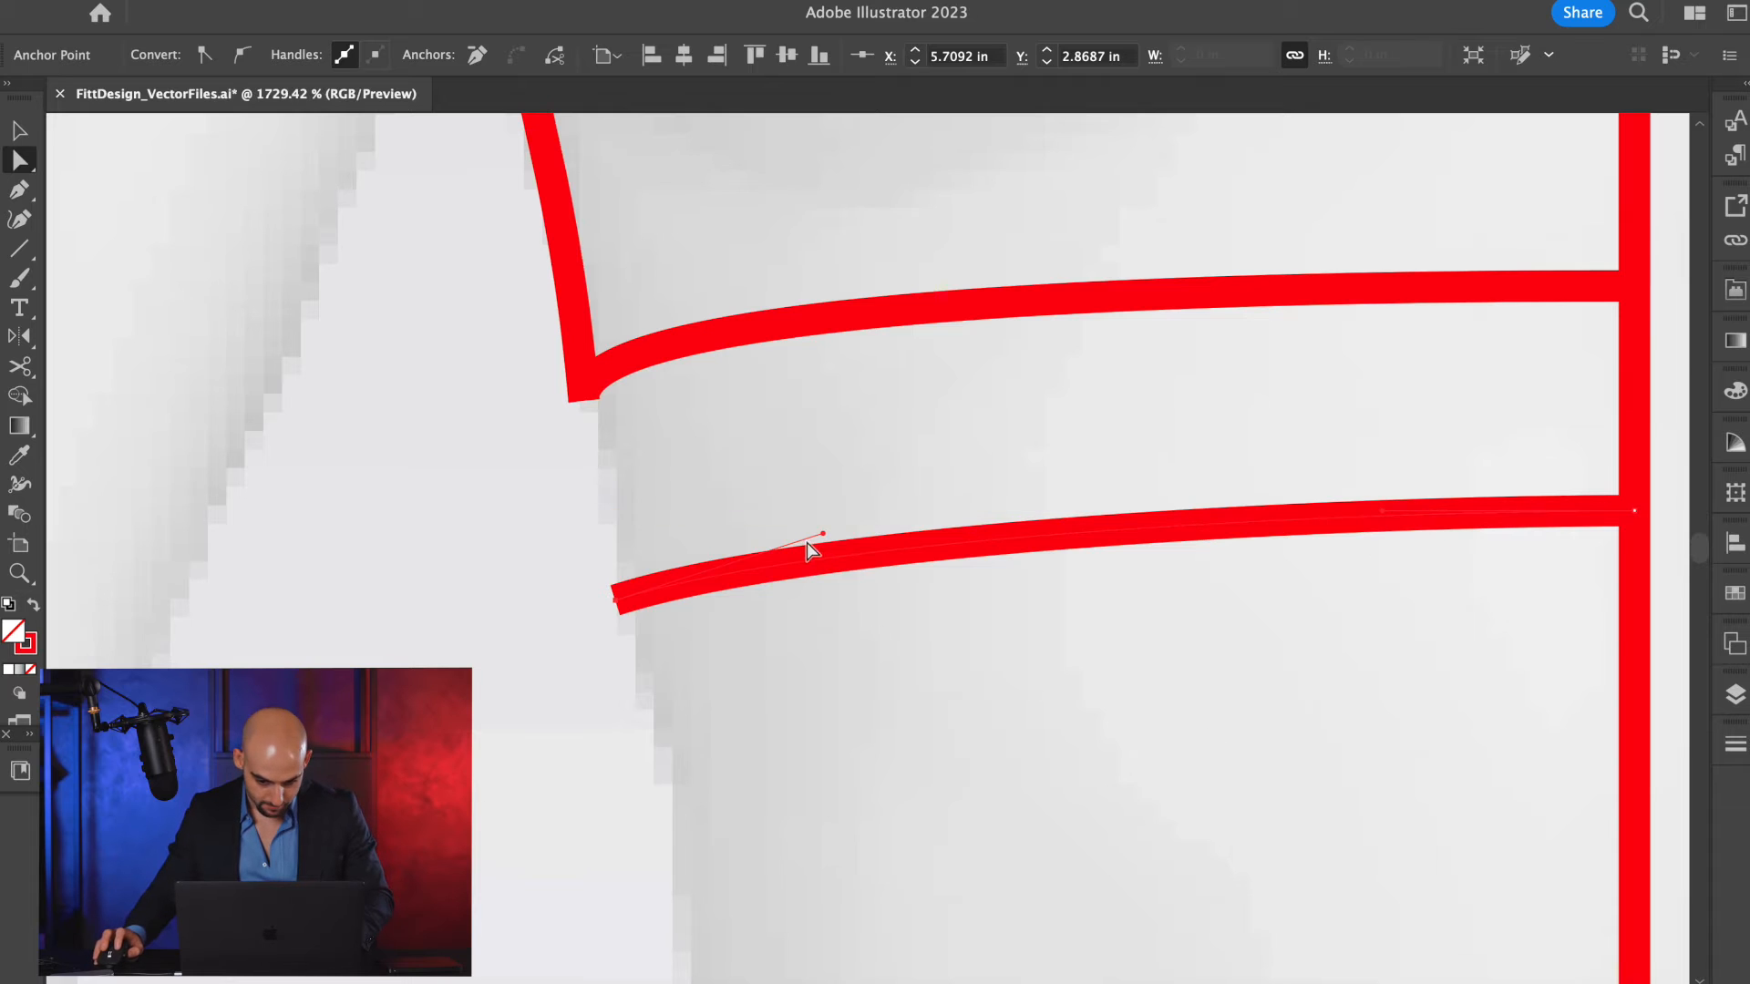
pyautogui.moveTo(823, 534); pyautogui.dragTo(649, 510)
# Draw a straight line joining the hem's side corner to the side end of the lower band line.
pyautogui.press('\\')
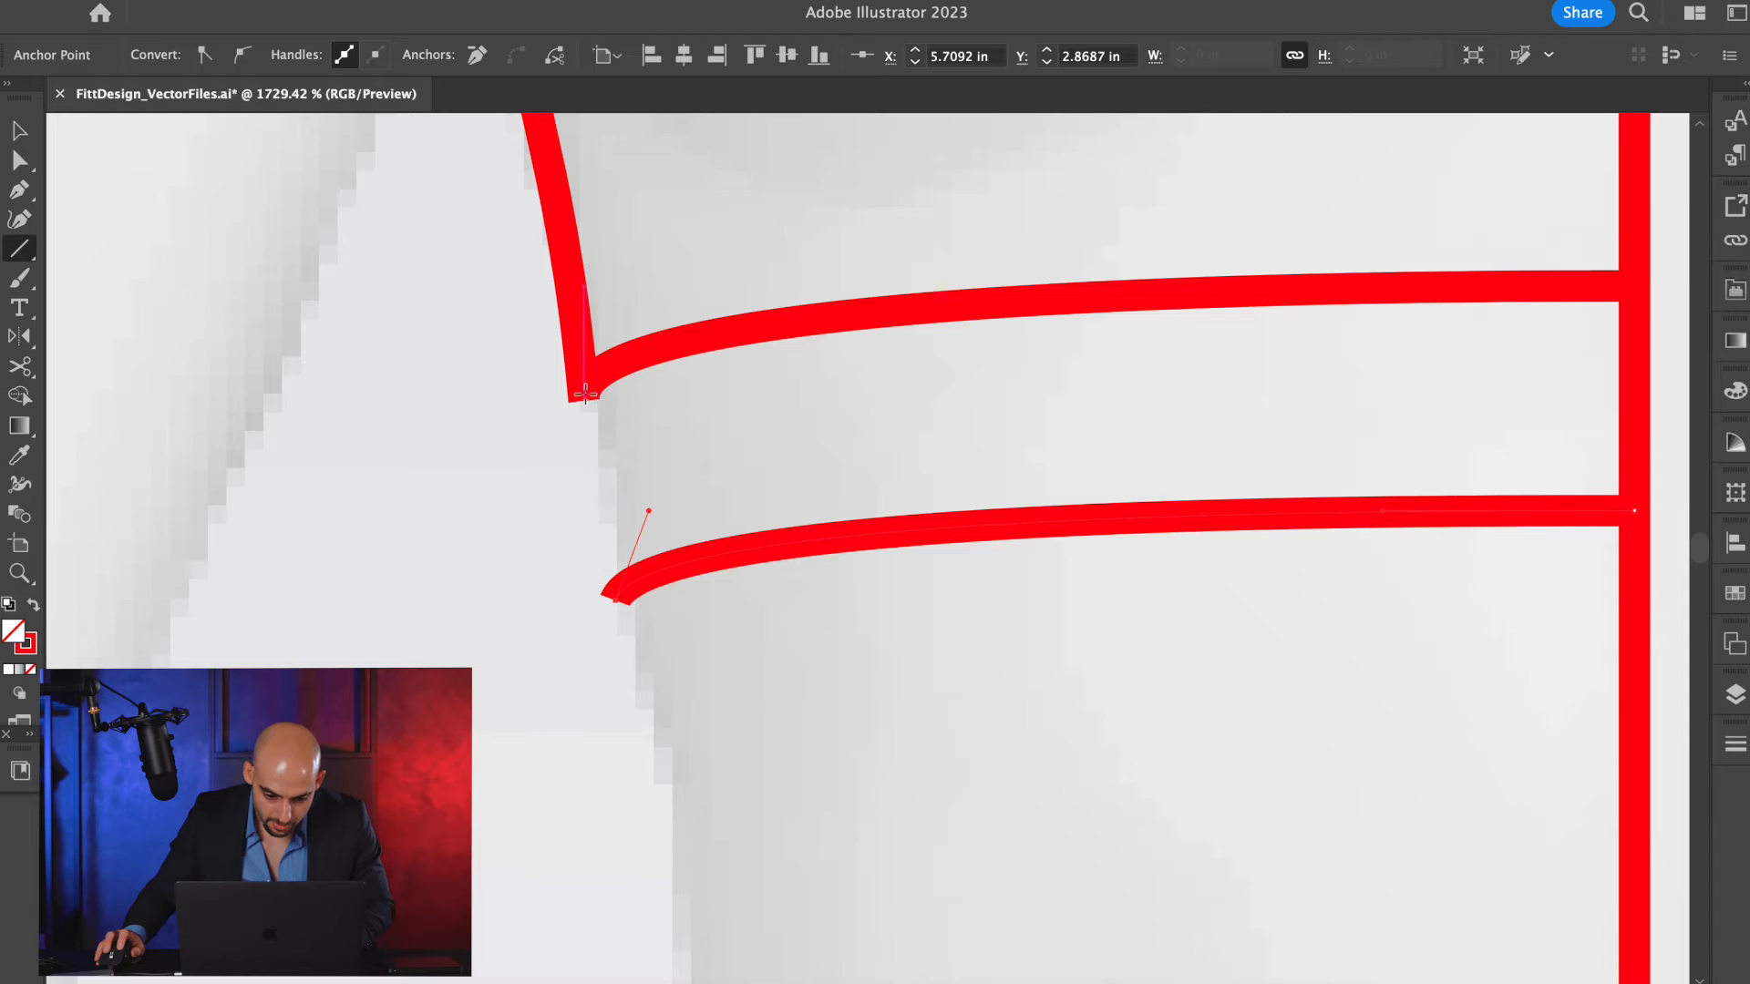
pyautogui.moveTo(584, 394); pyautogui.dragTo(617, 596)
pyautogui.press('v')
pyautogui.scroll(-5, 790, 676)
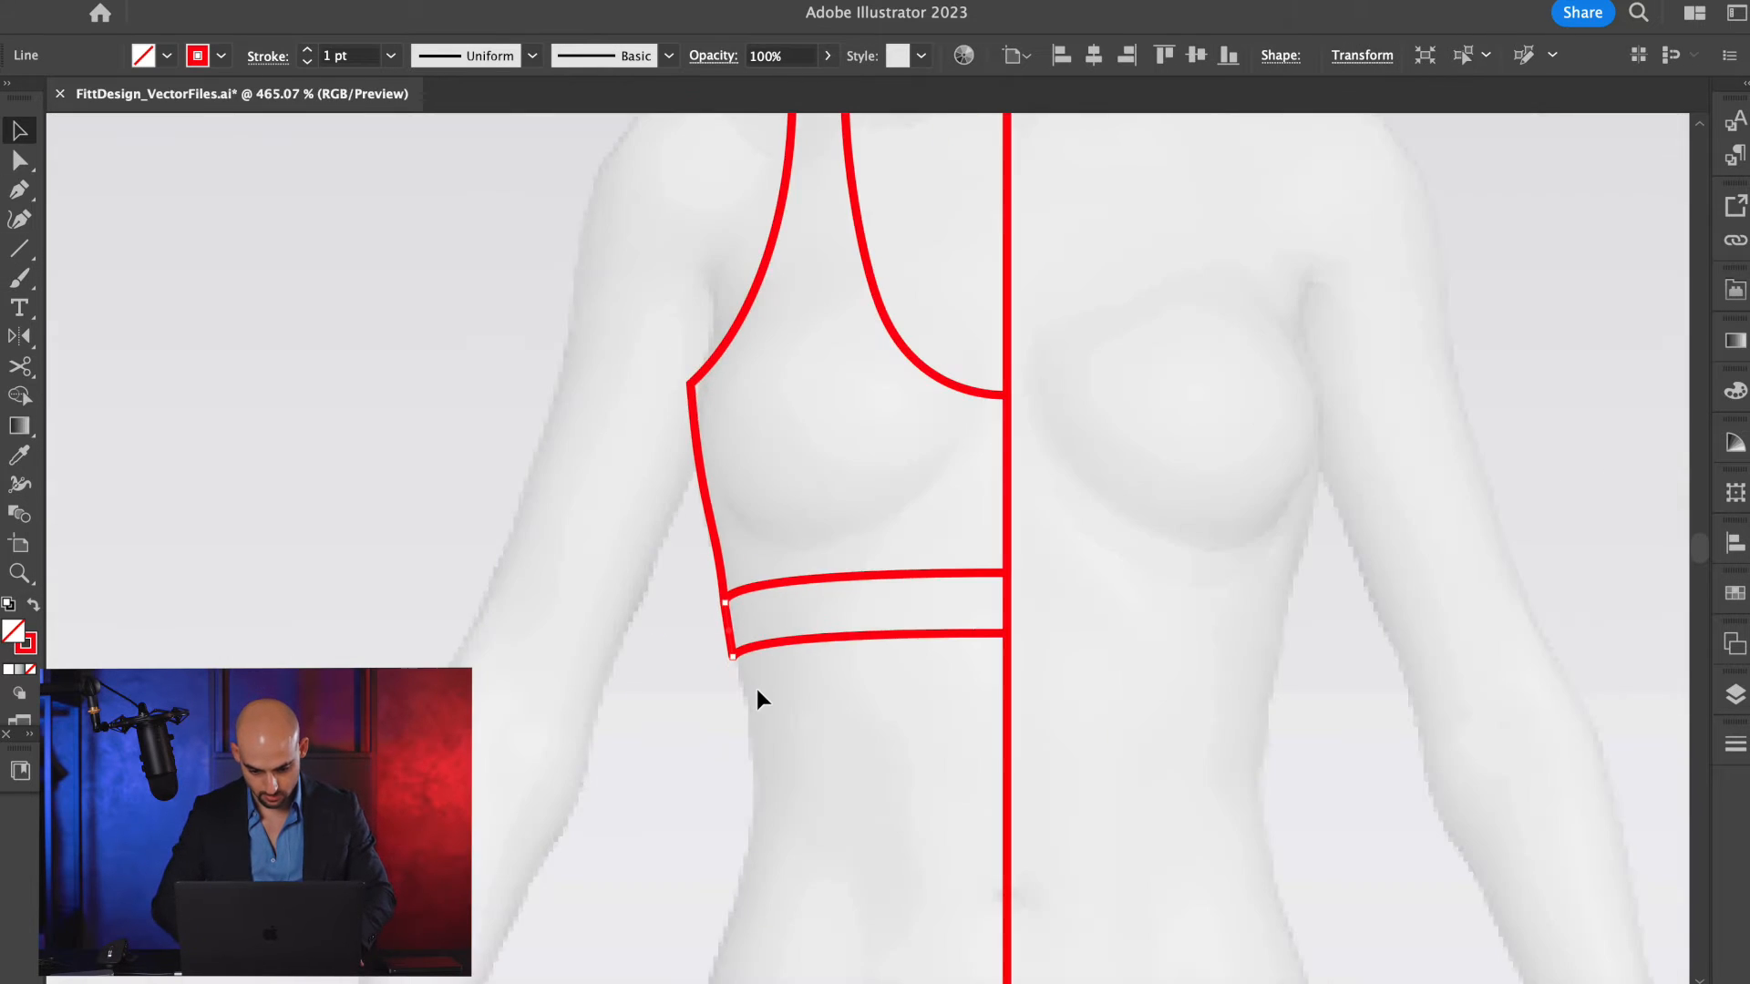
# Reflect a copy of the lower band line across the horizontal axis through its side end, and deselect it.
pyautogui.scroll(6, 756, 690)
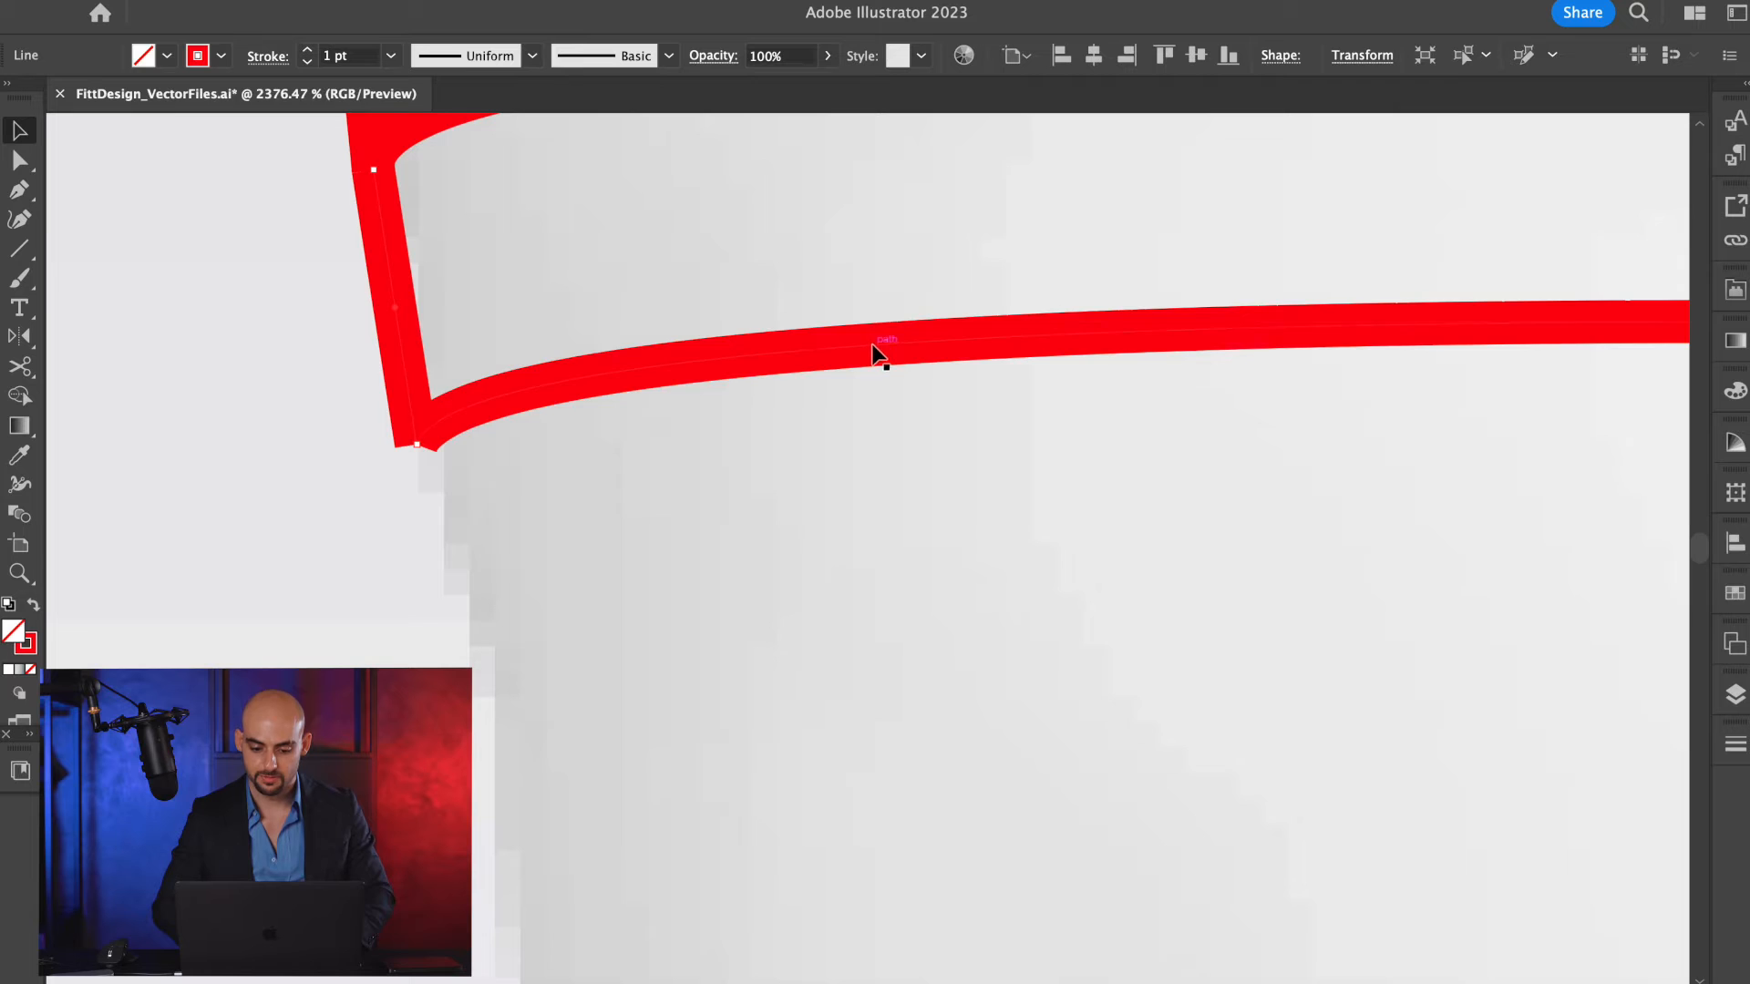
pyautogui.click(873, 352)
pyautogui.scroll(-3, 873, 354)
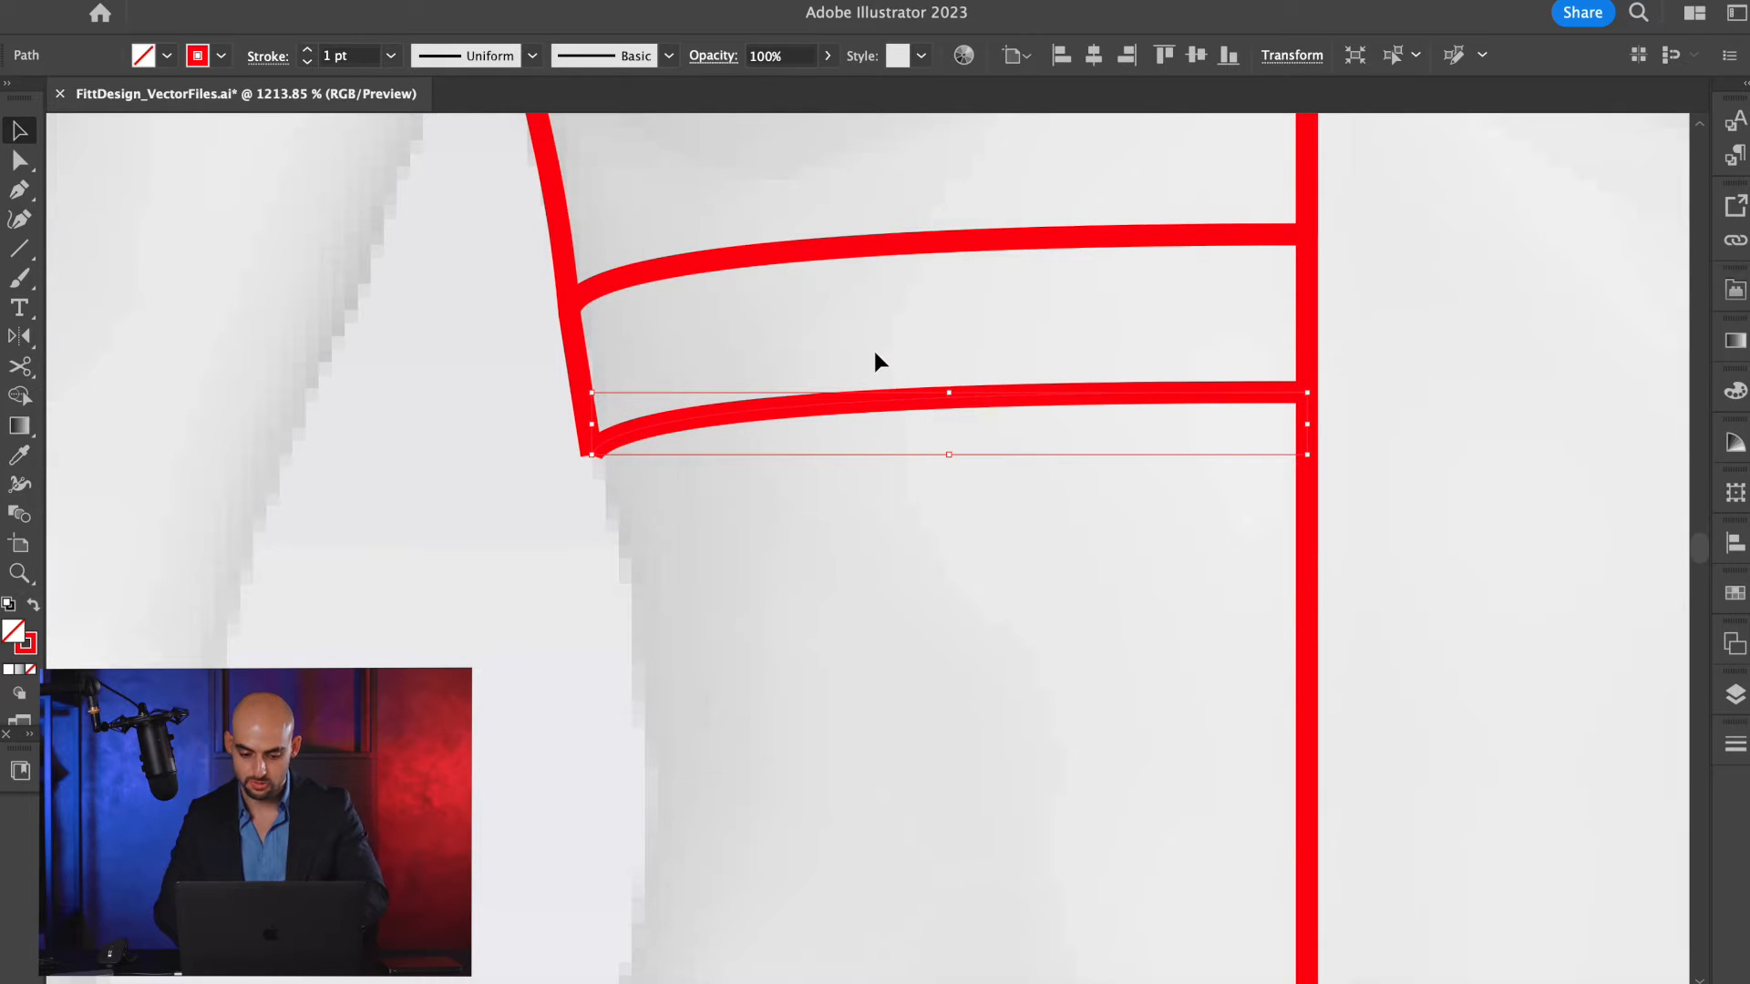
pyautogui.press('o')
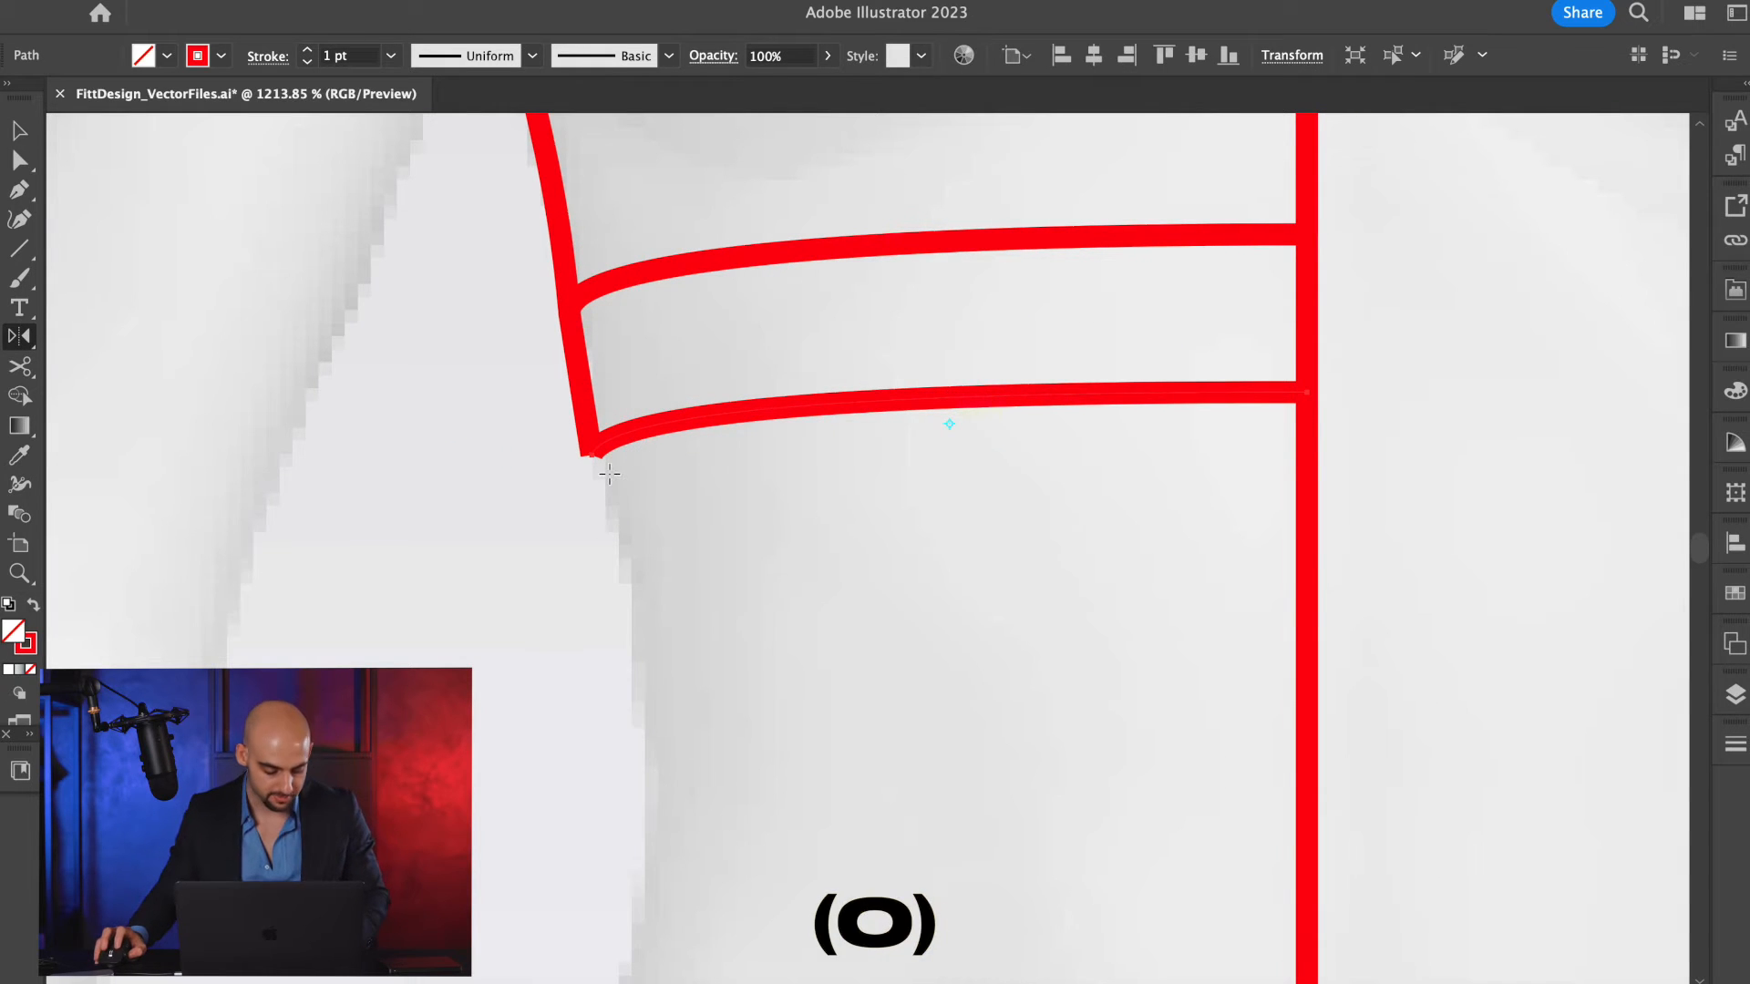
pyautogui.press('alt')
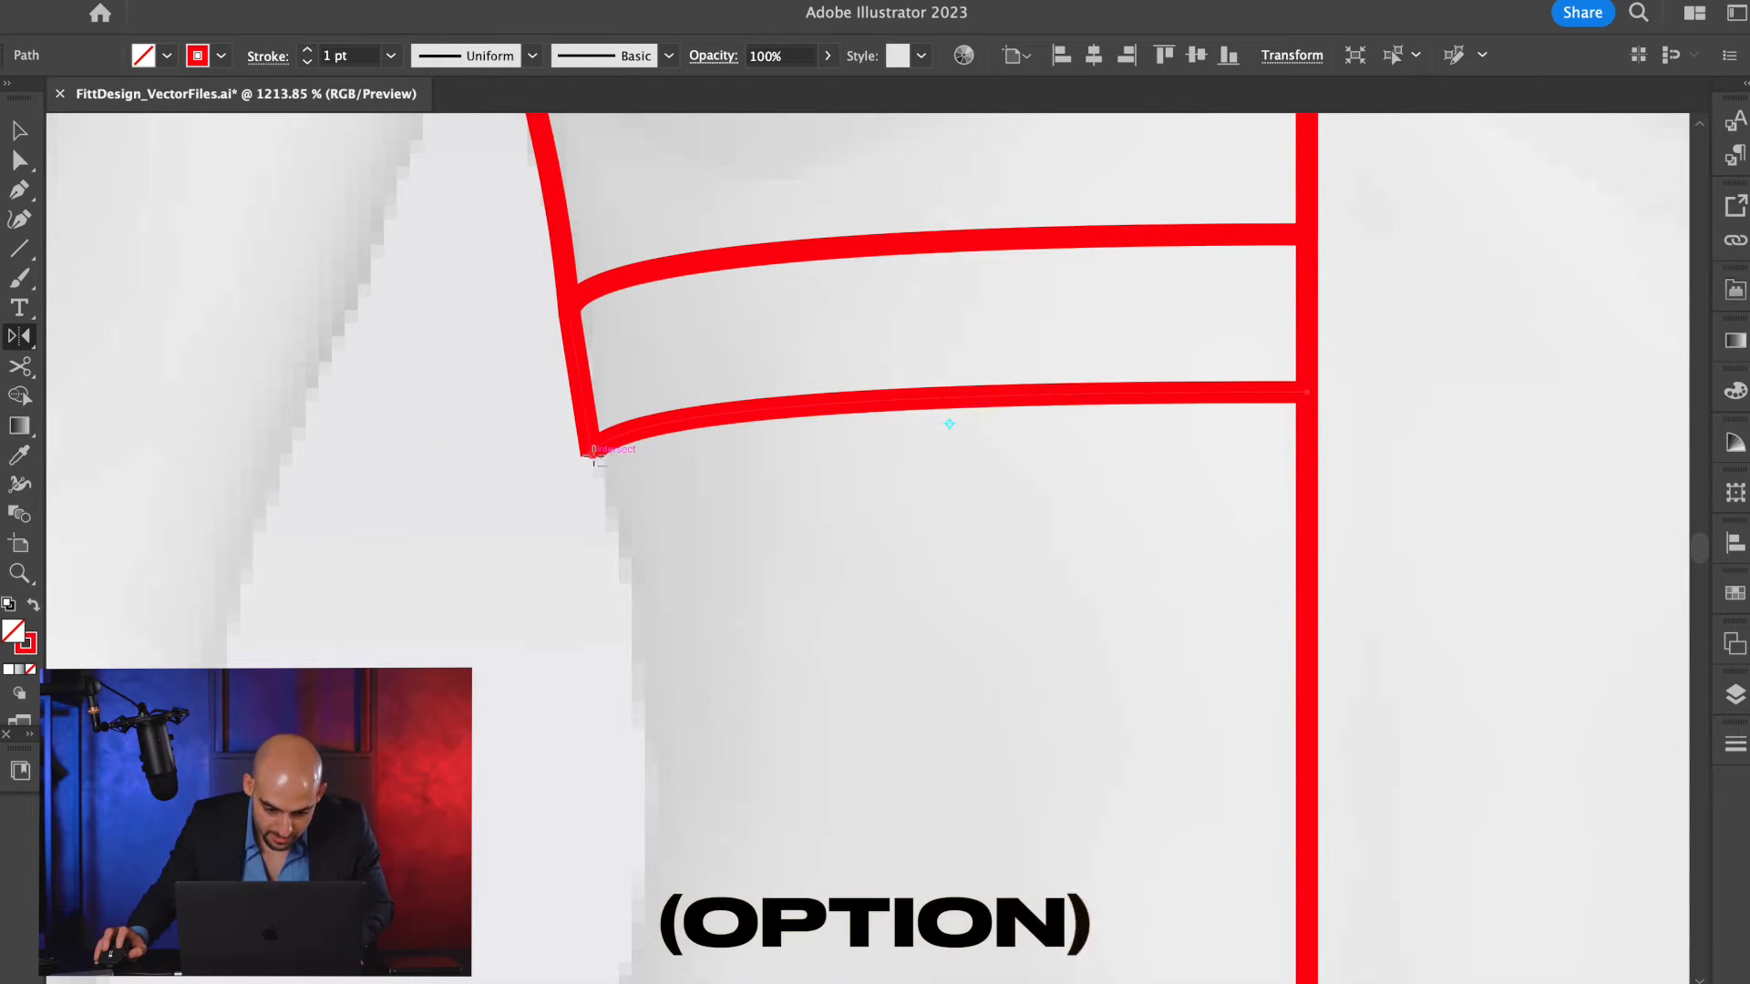
pyautogui.keyDown('alt'); pyautogui.click(590, 455); pyautogui.keyUp('alt')
pyautogui.click(734, 381)
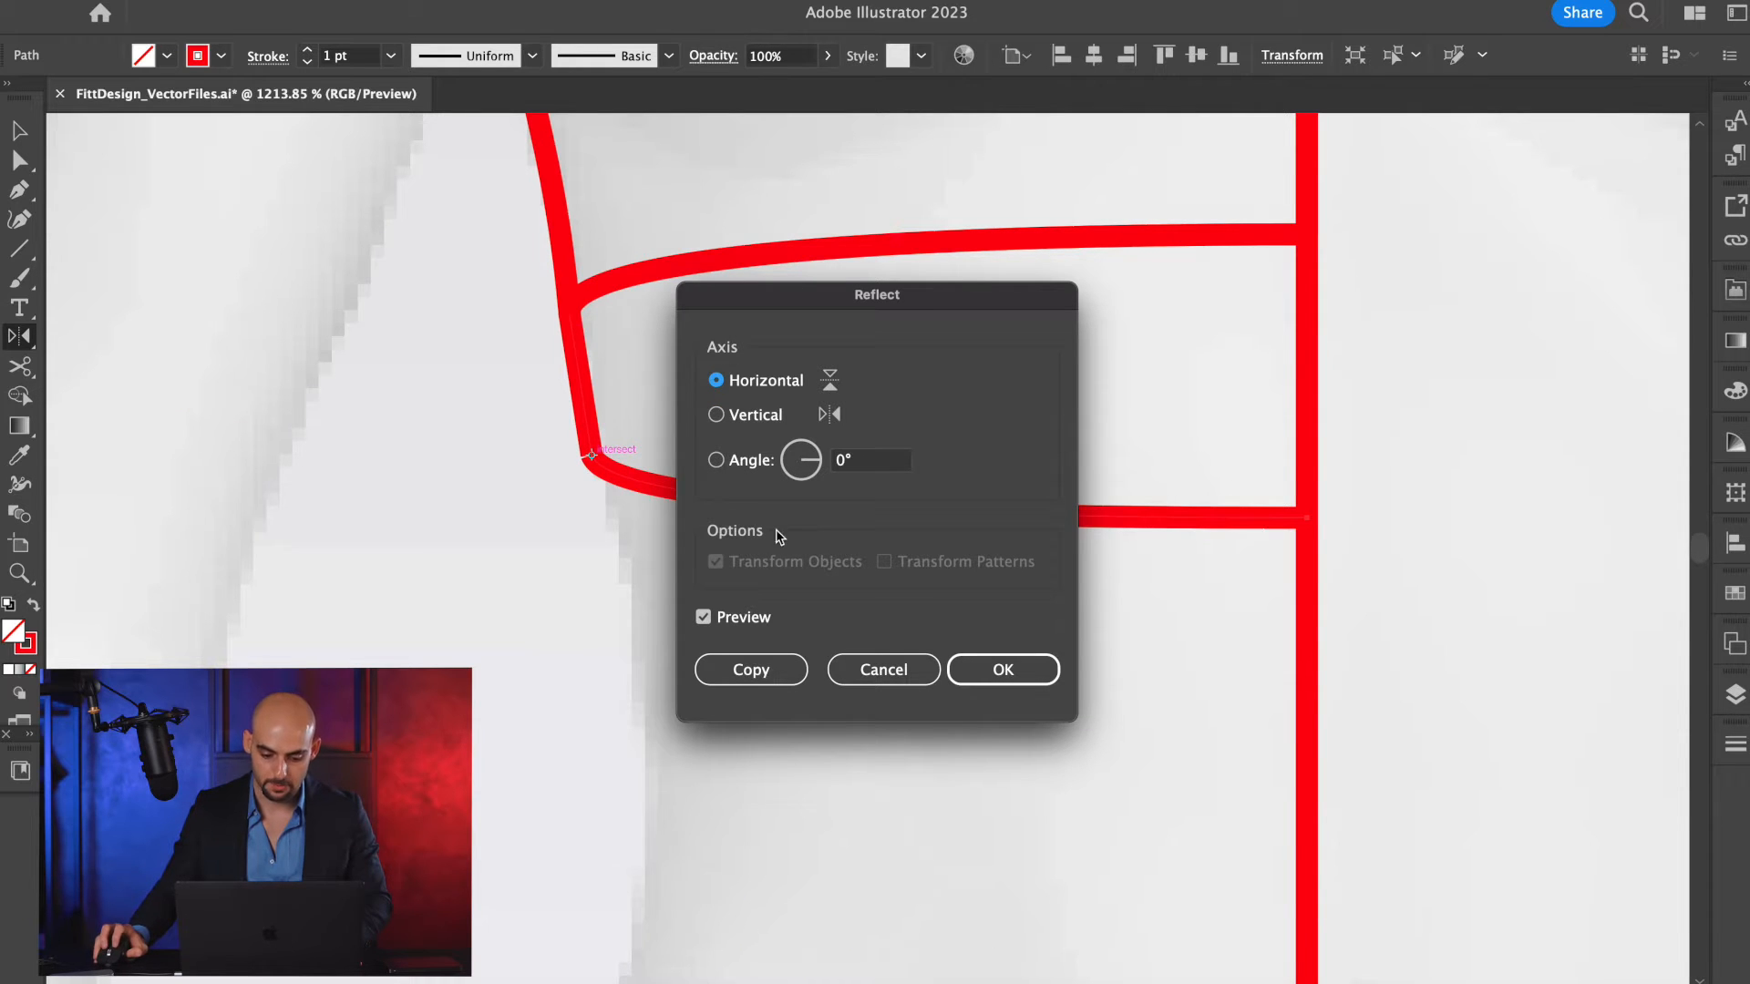
pyautogui.click(748, 674)
pyautogui.press('v')
pyautogui.click(861, 646)
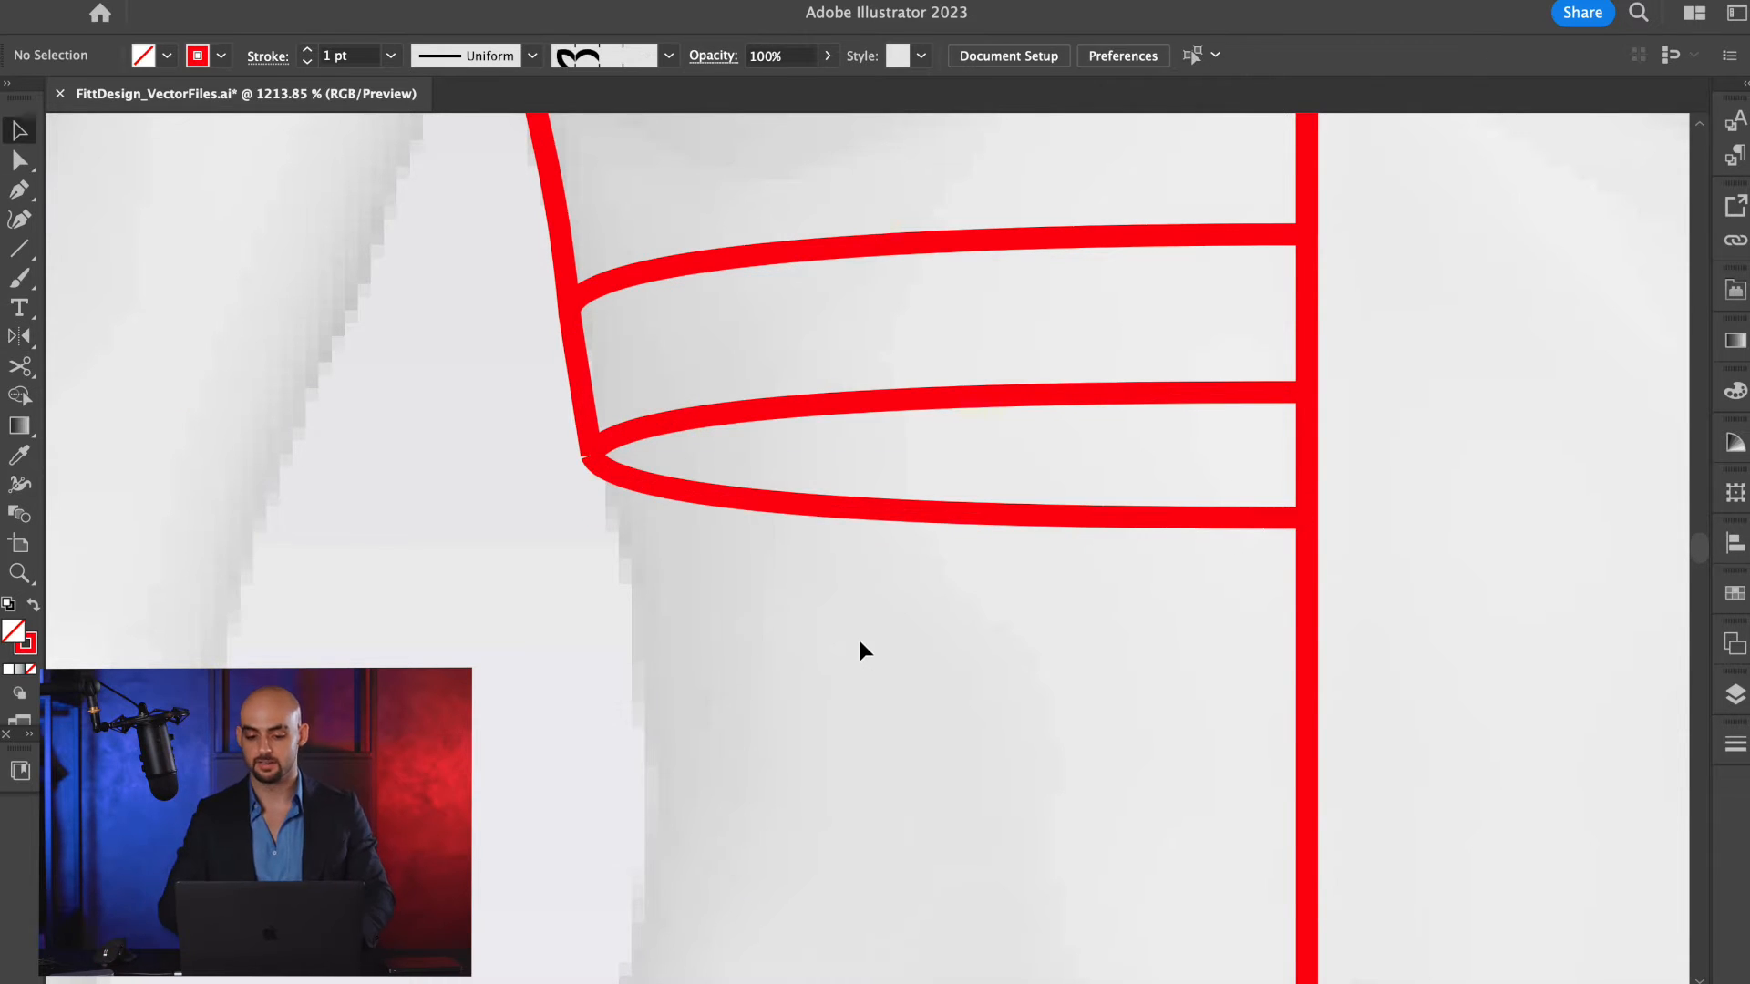
# Examine the half bra on the body template from shoulder strap to hem band, and the reference photo beside it.
pyautogui.scroll(-5, 861, 650)
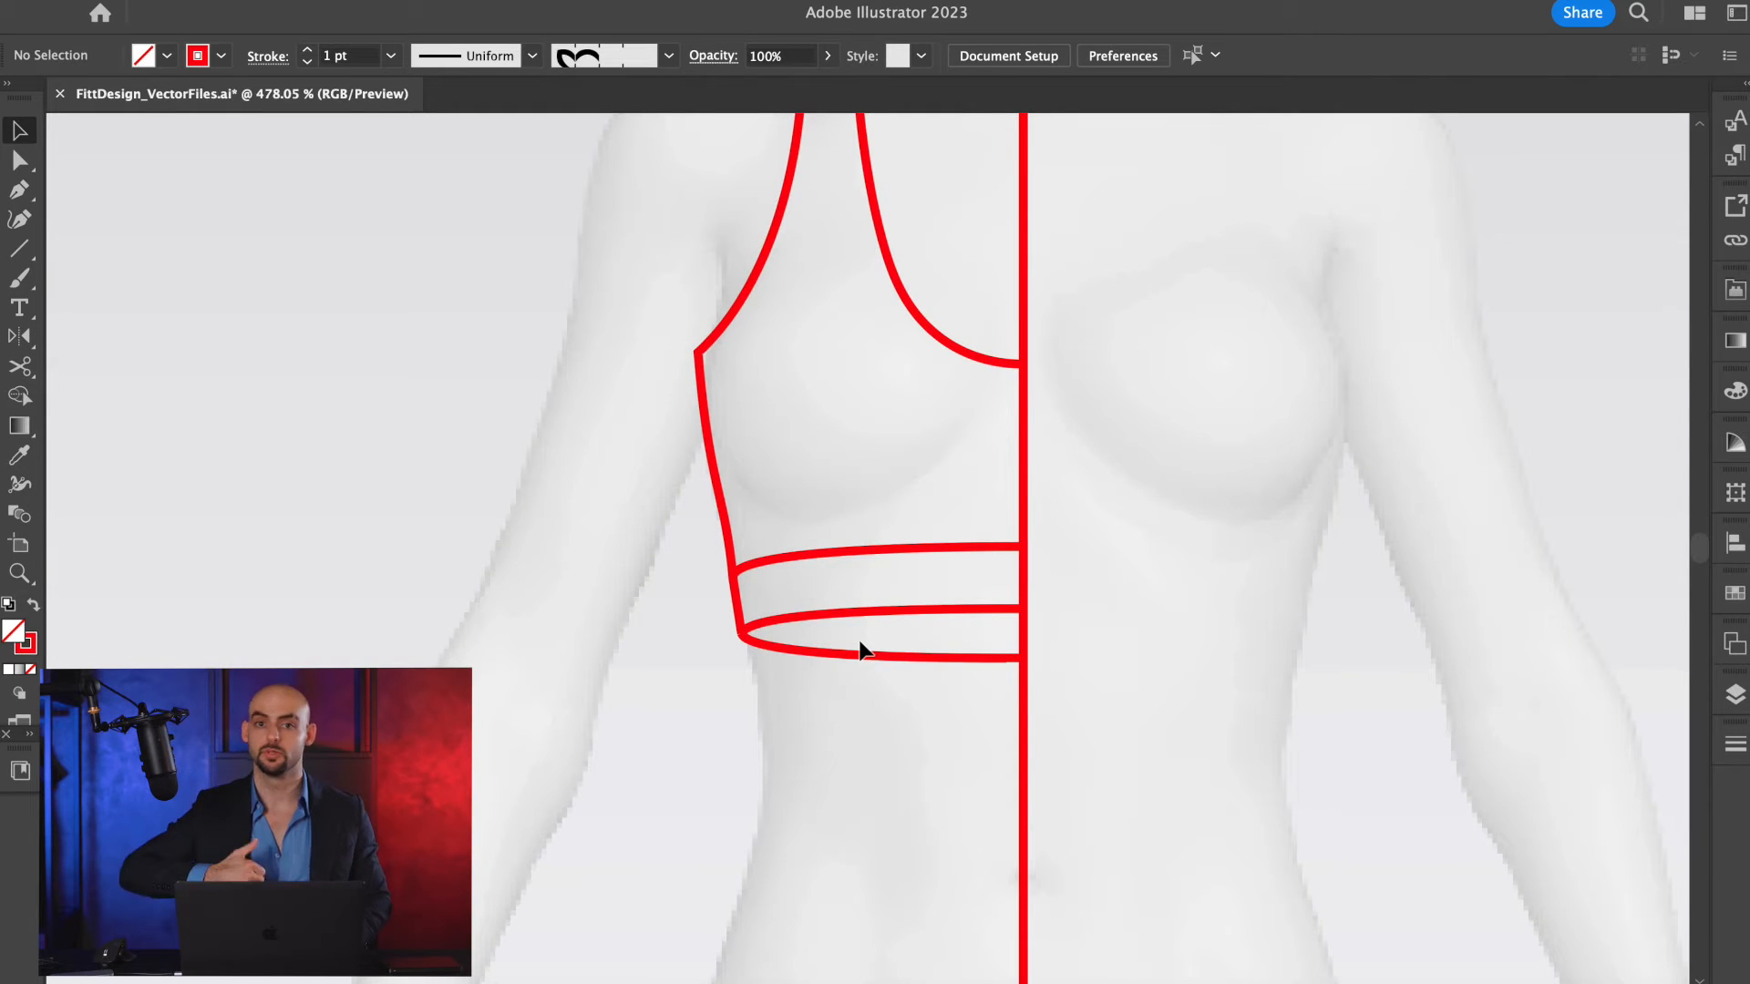
pyautogui.scroll(3, 842, 621)
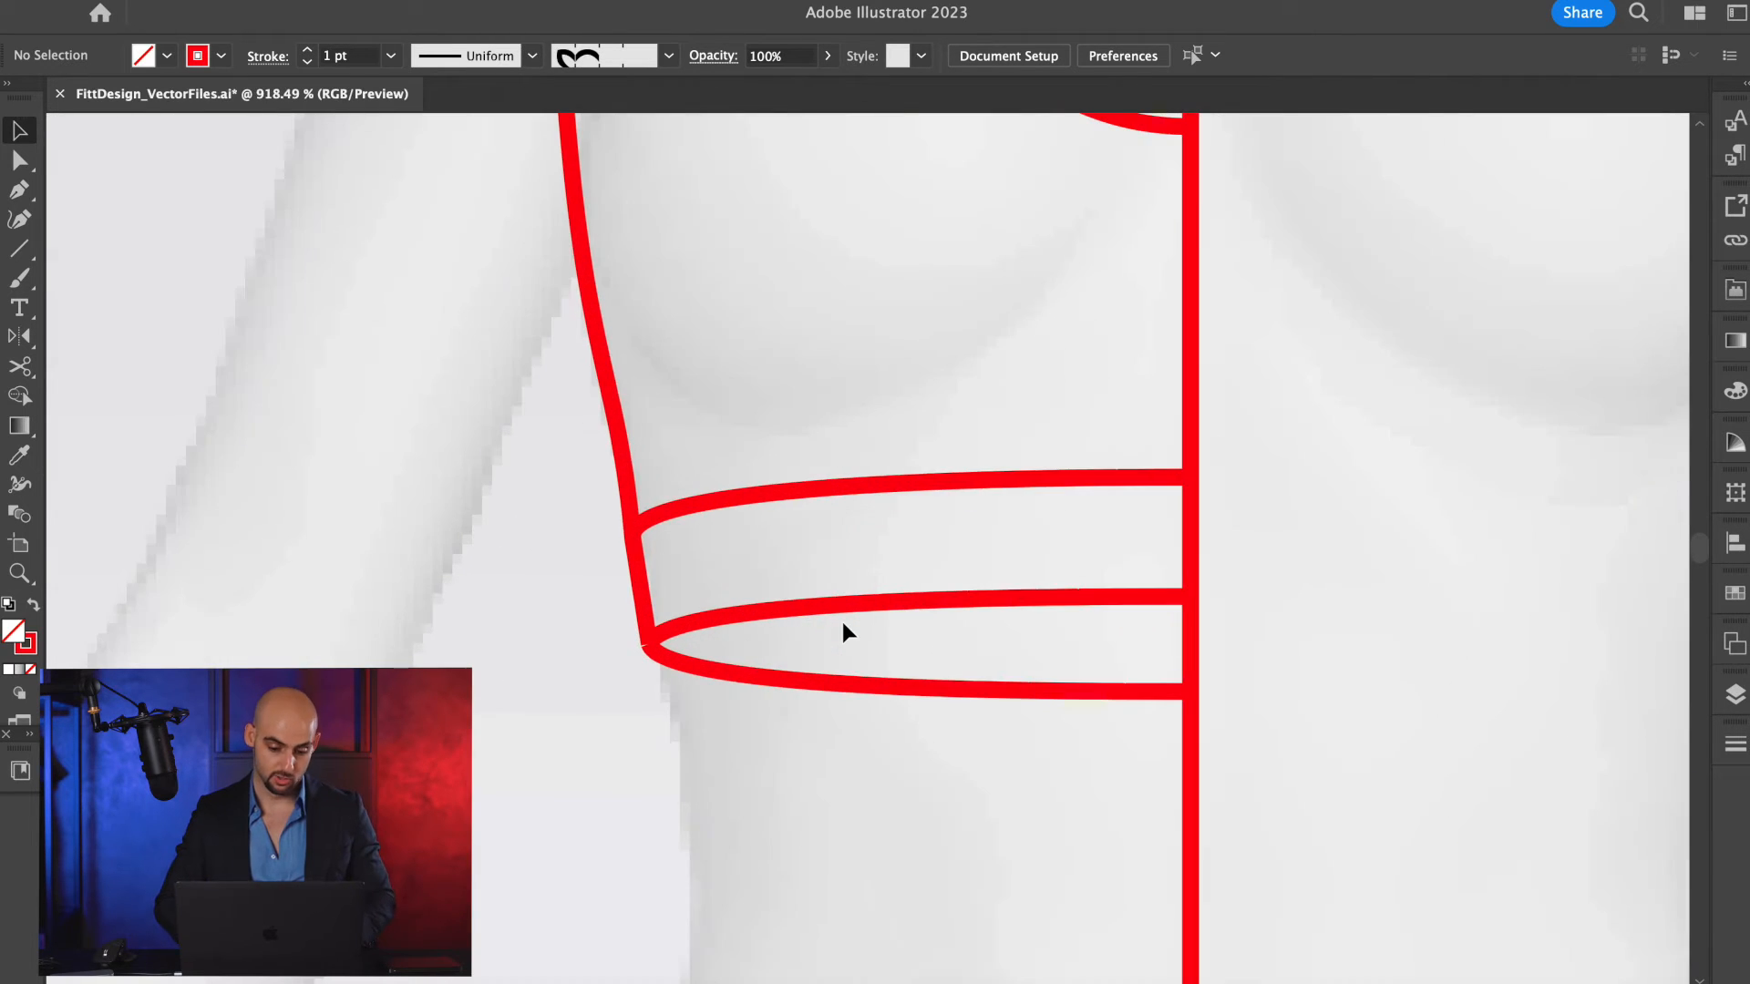
pyautogui.scroll(1, 860, 505)
pyautogui.scroll(8, 860, 505)
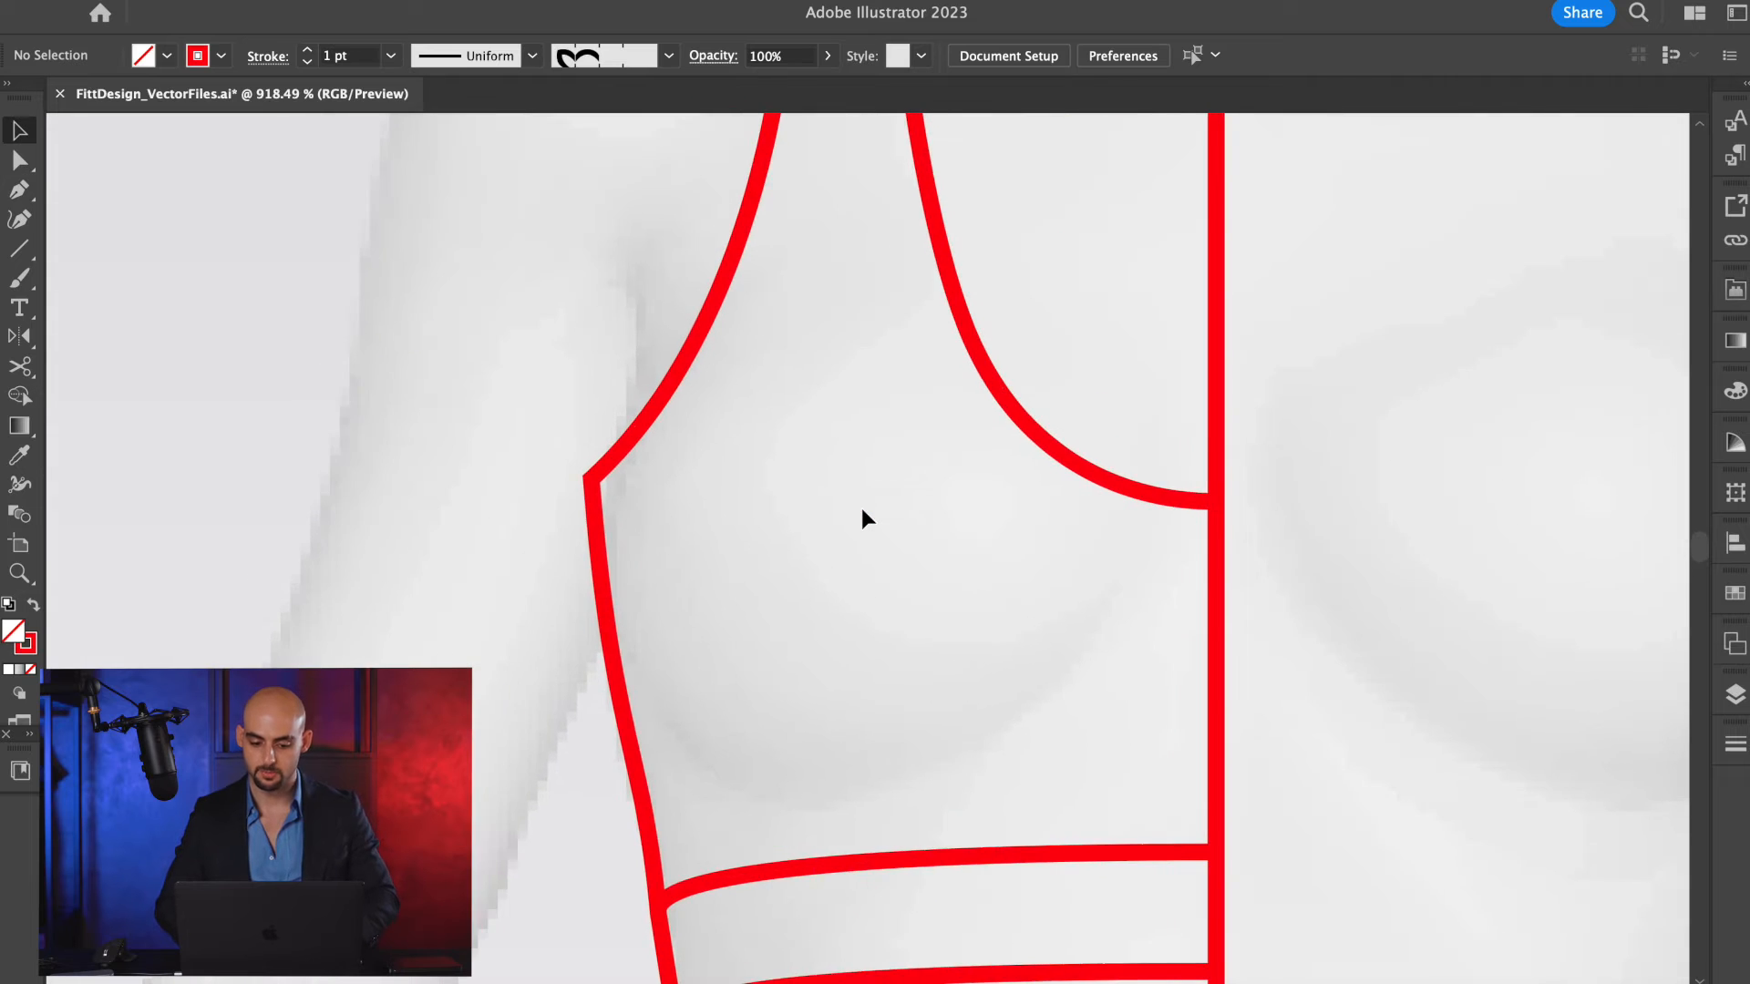
pyautogui.scroll(-2, 861, 505)
pyautogui.scroll(-4, 829, 468)
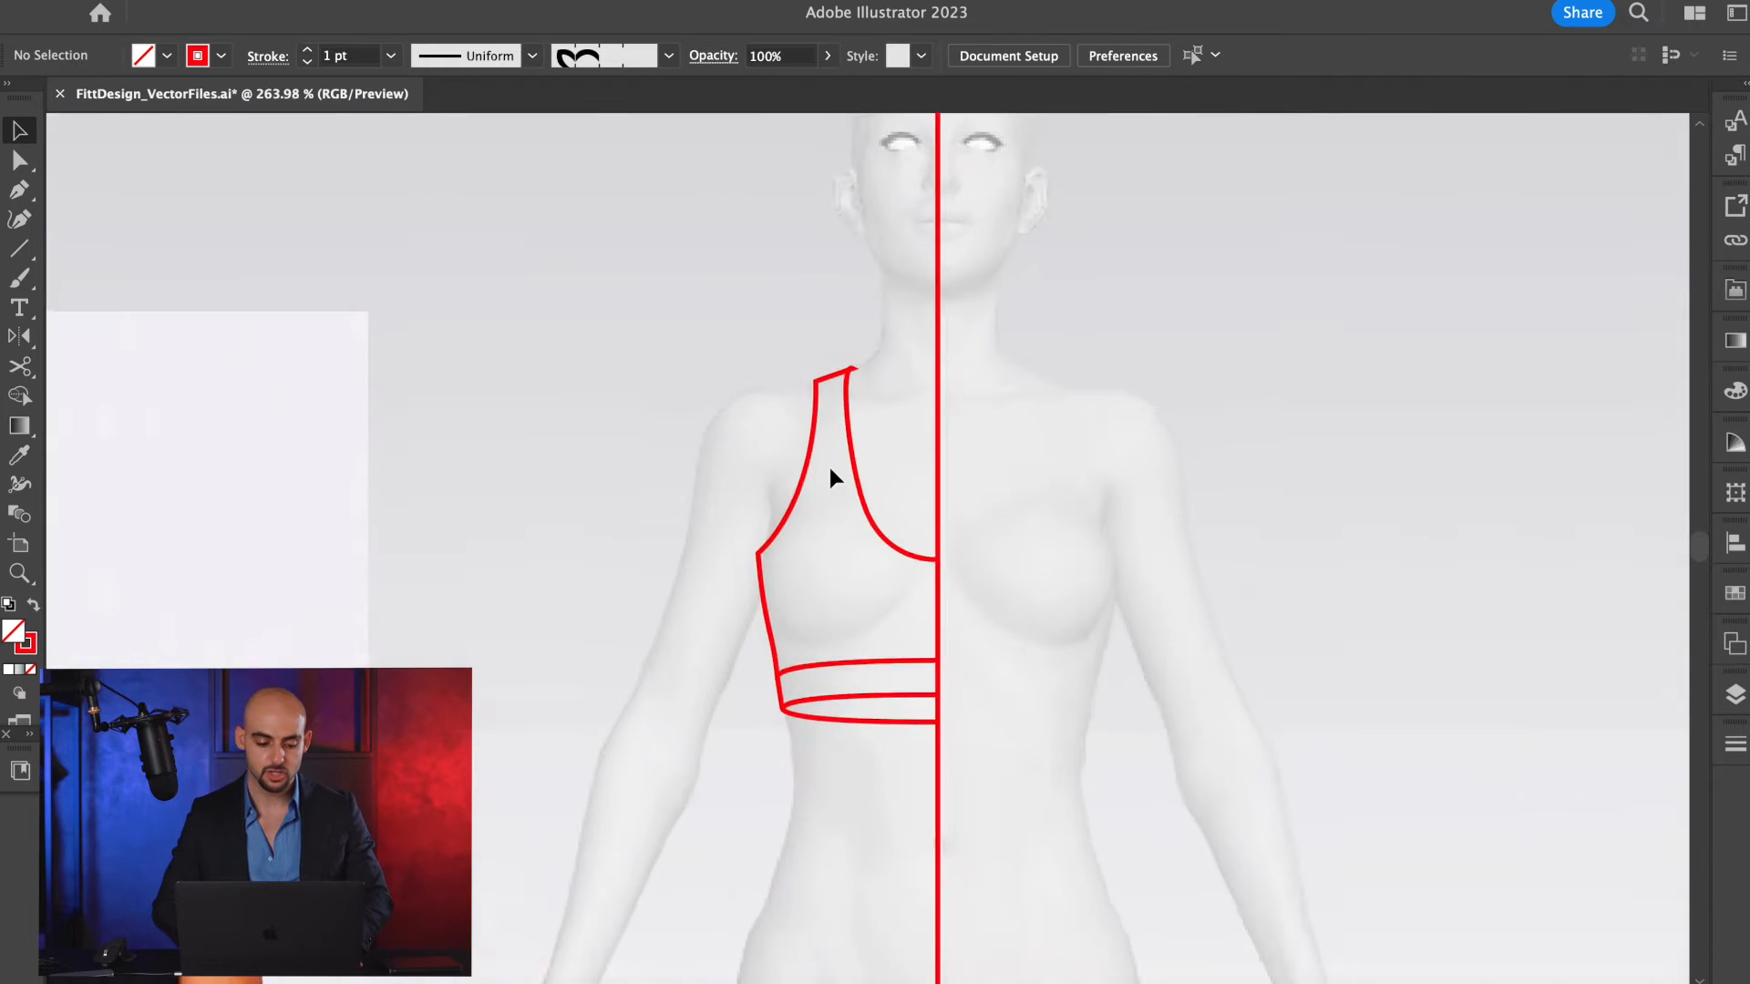
pyautogui.scroll(3, 164, 774)
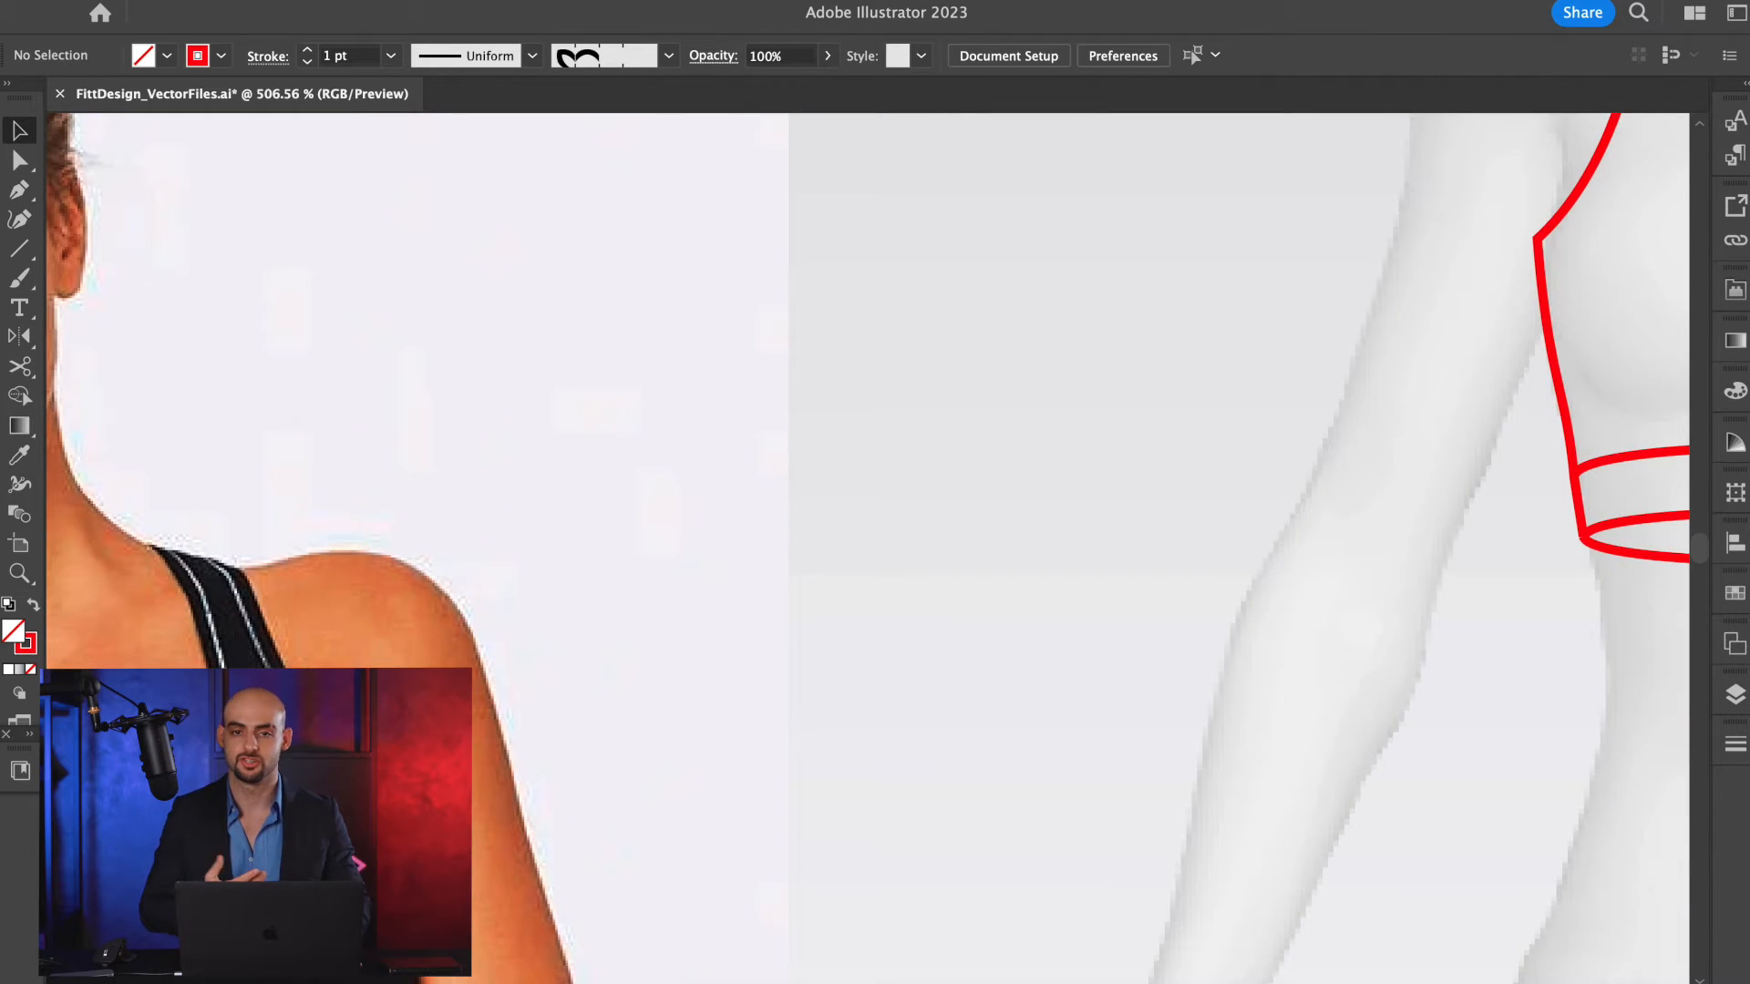
pyautogui.hscroll(2, 525, 685)
pyautogui.scroll(1, 525, 685)
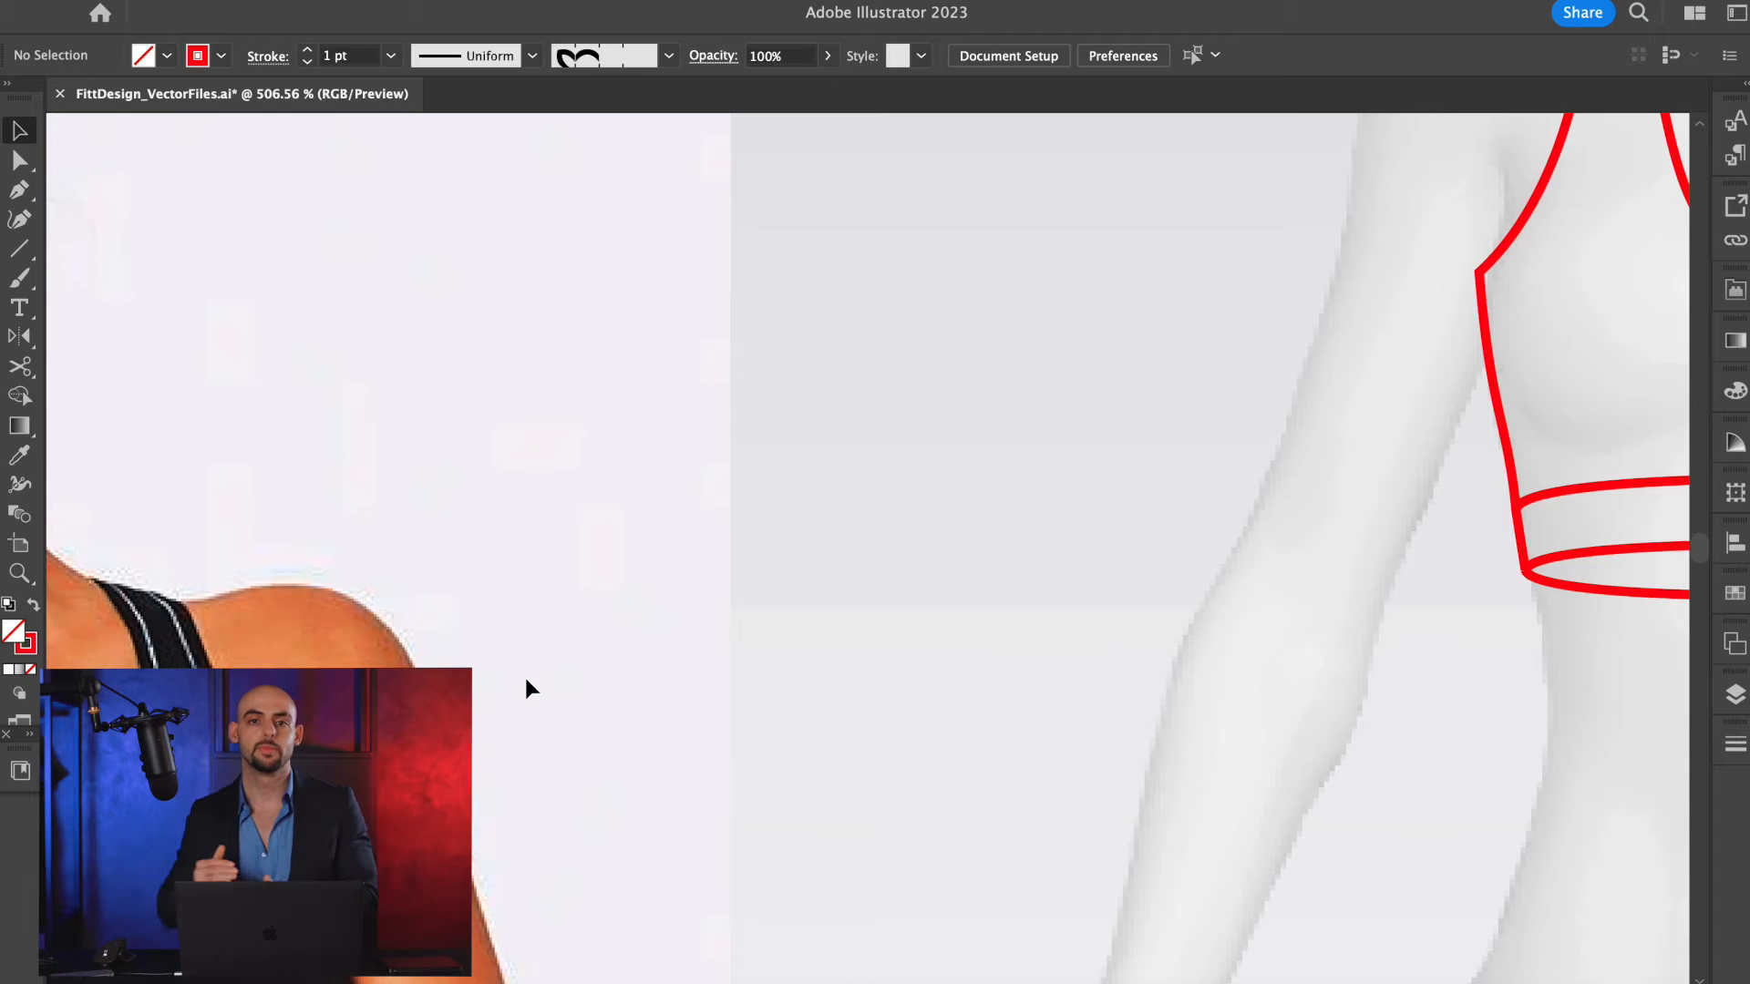
pyautogui.hscroll(5, 1112, 455)
pyautogui.scroll(2, 1112, 456)
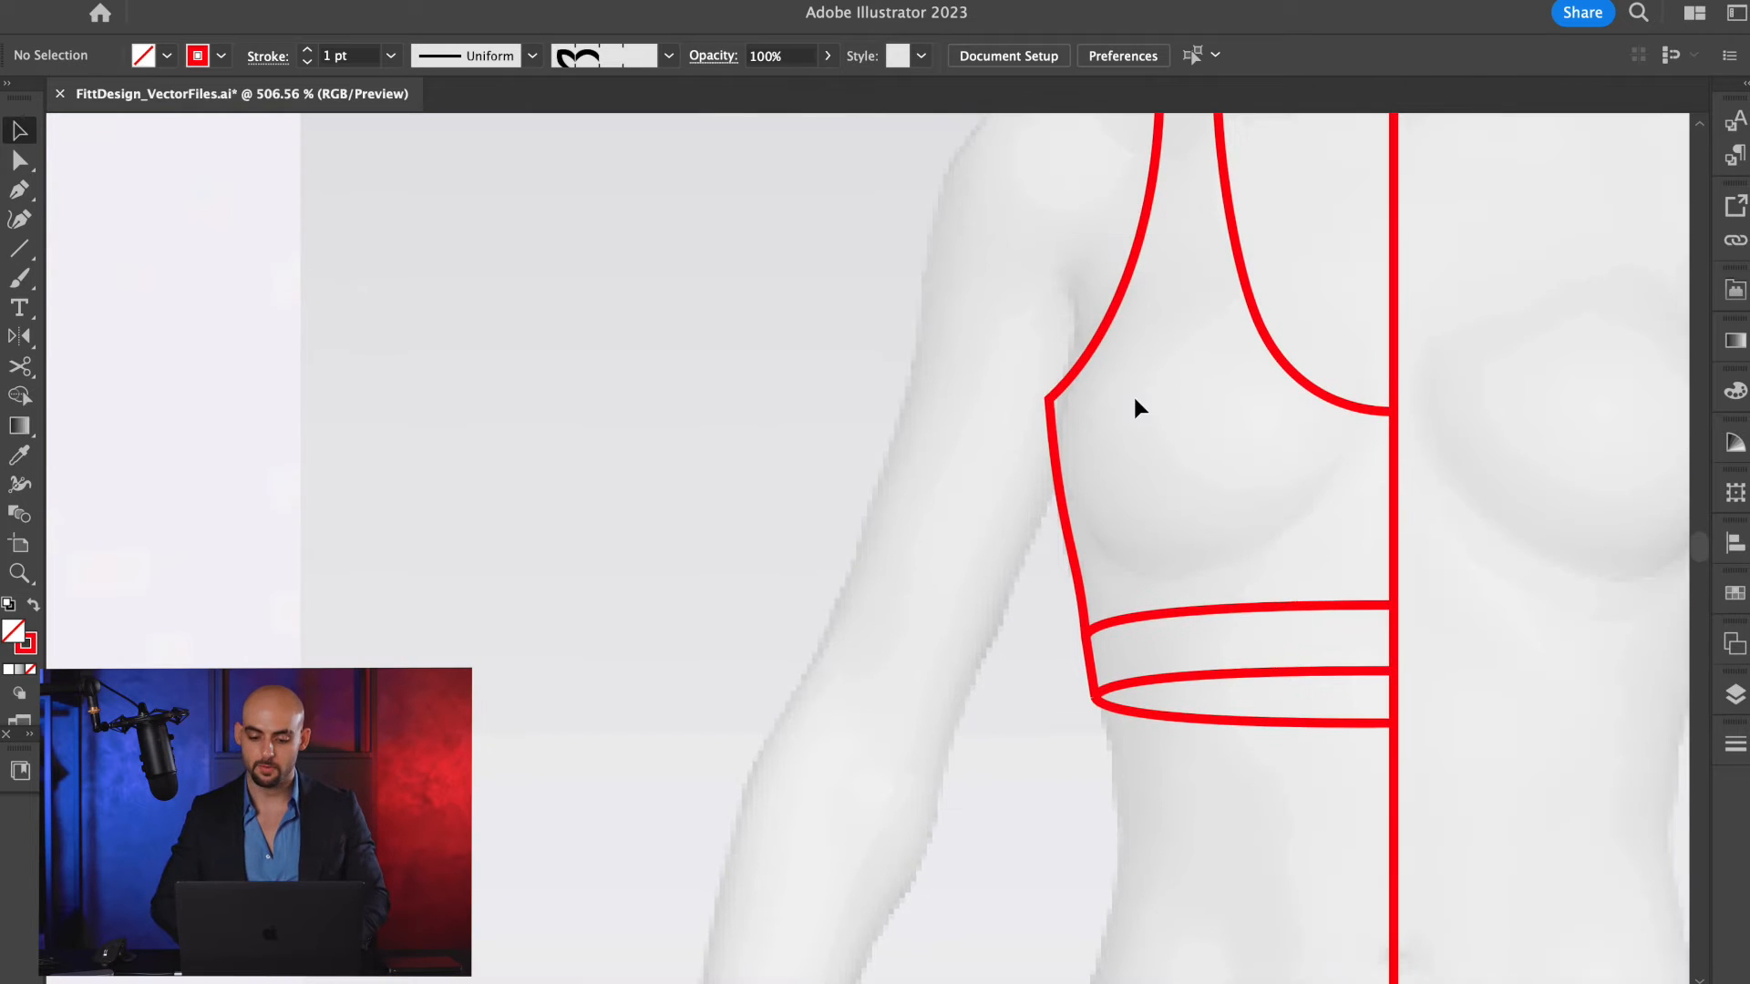
pyautogui.scroll(2, 1162, 387)
pyautogui.hscroll(1, 1162, 387)
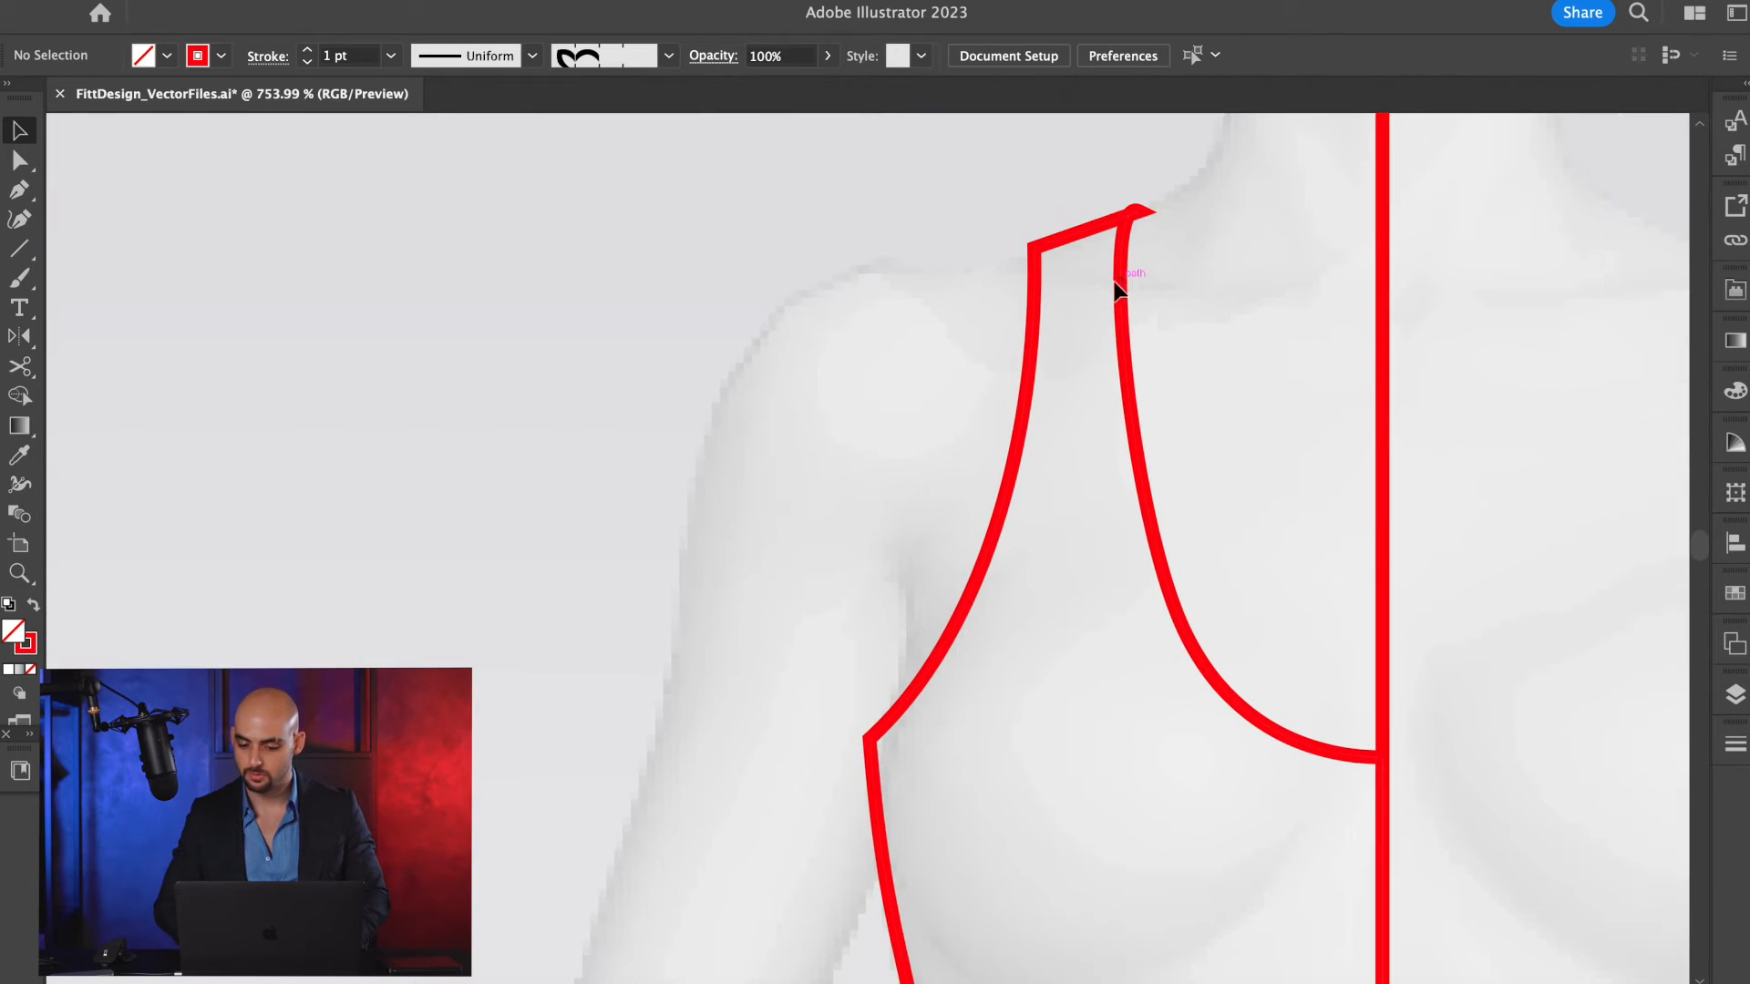
pyautogui.scroll(-2, 1093, 350)
pyautogui.scroll(-1, 1090, 343)
pyautogui.scroll(-2, 1249, 489)
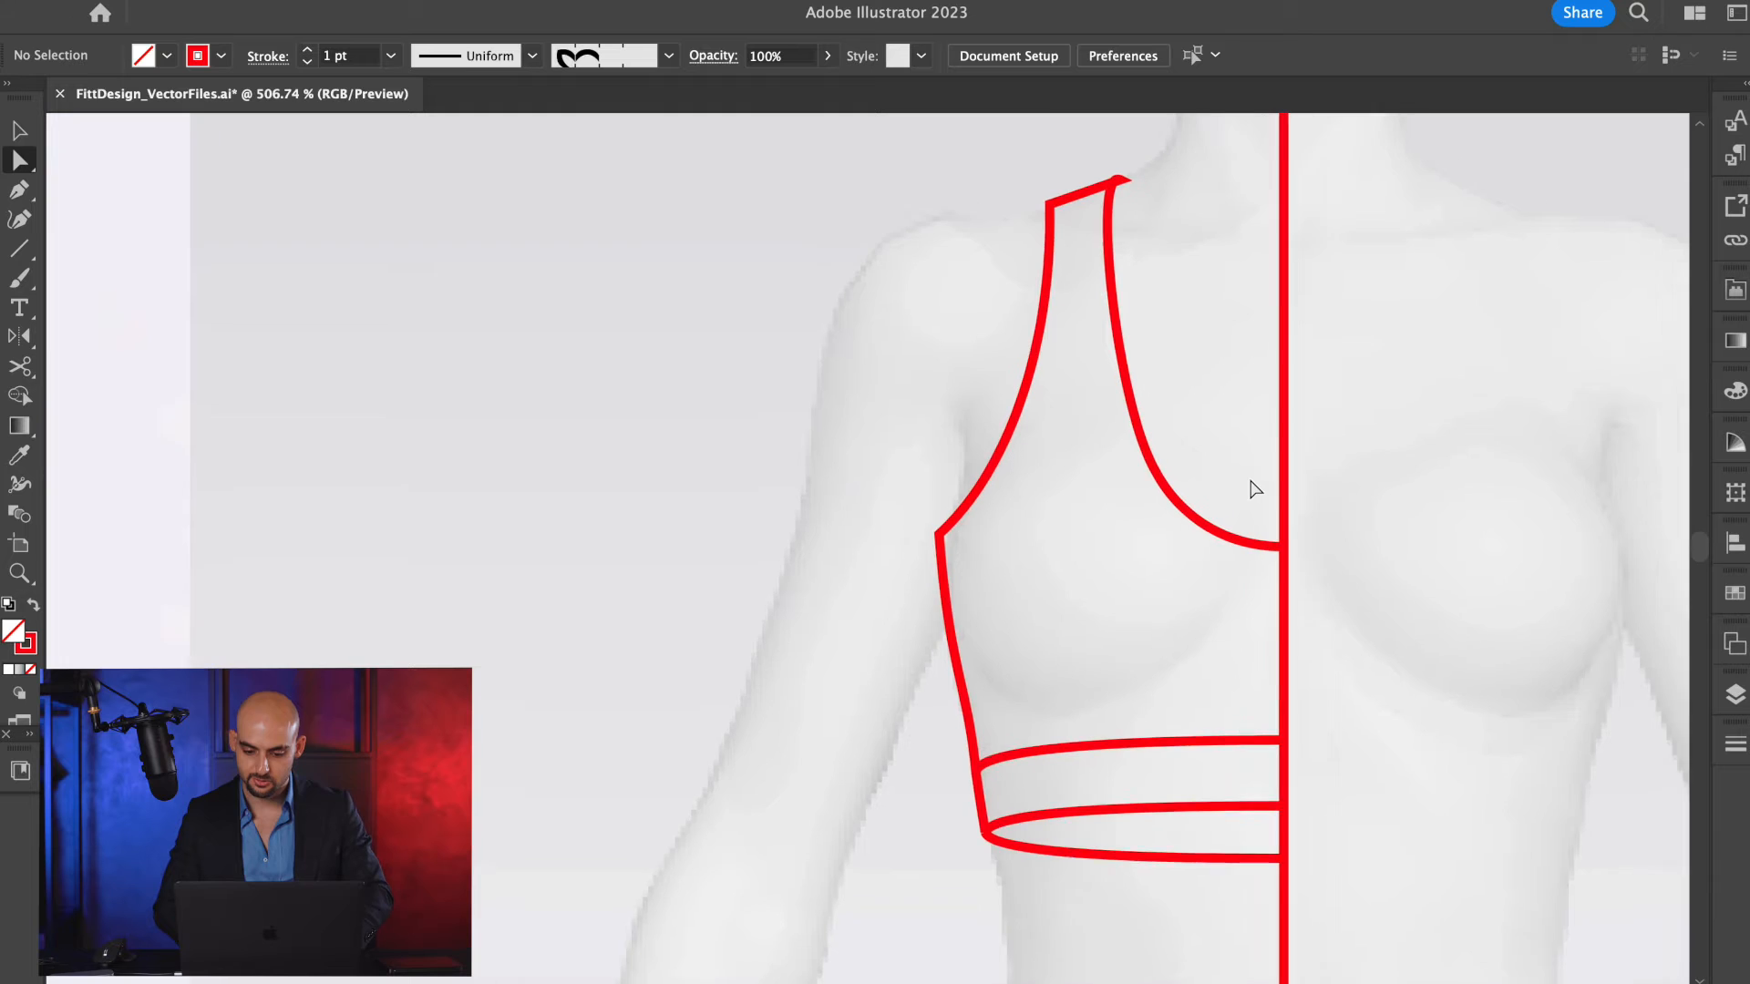
pyautogui.hscroll(2, 1258, 383)
pyautogui.scroll(-5, 1265, 269)
pyautogui.scroll(2, 1265, 270)
pyautogui.hscroll(1, 1265, 270)
# Select all paths of the half bra and place a duplicate beside the body template.
pyautogui.moveTo(1285, 224); pyautogui.dragTo(992, 698)
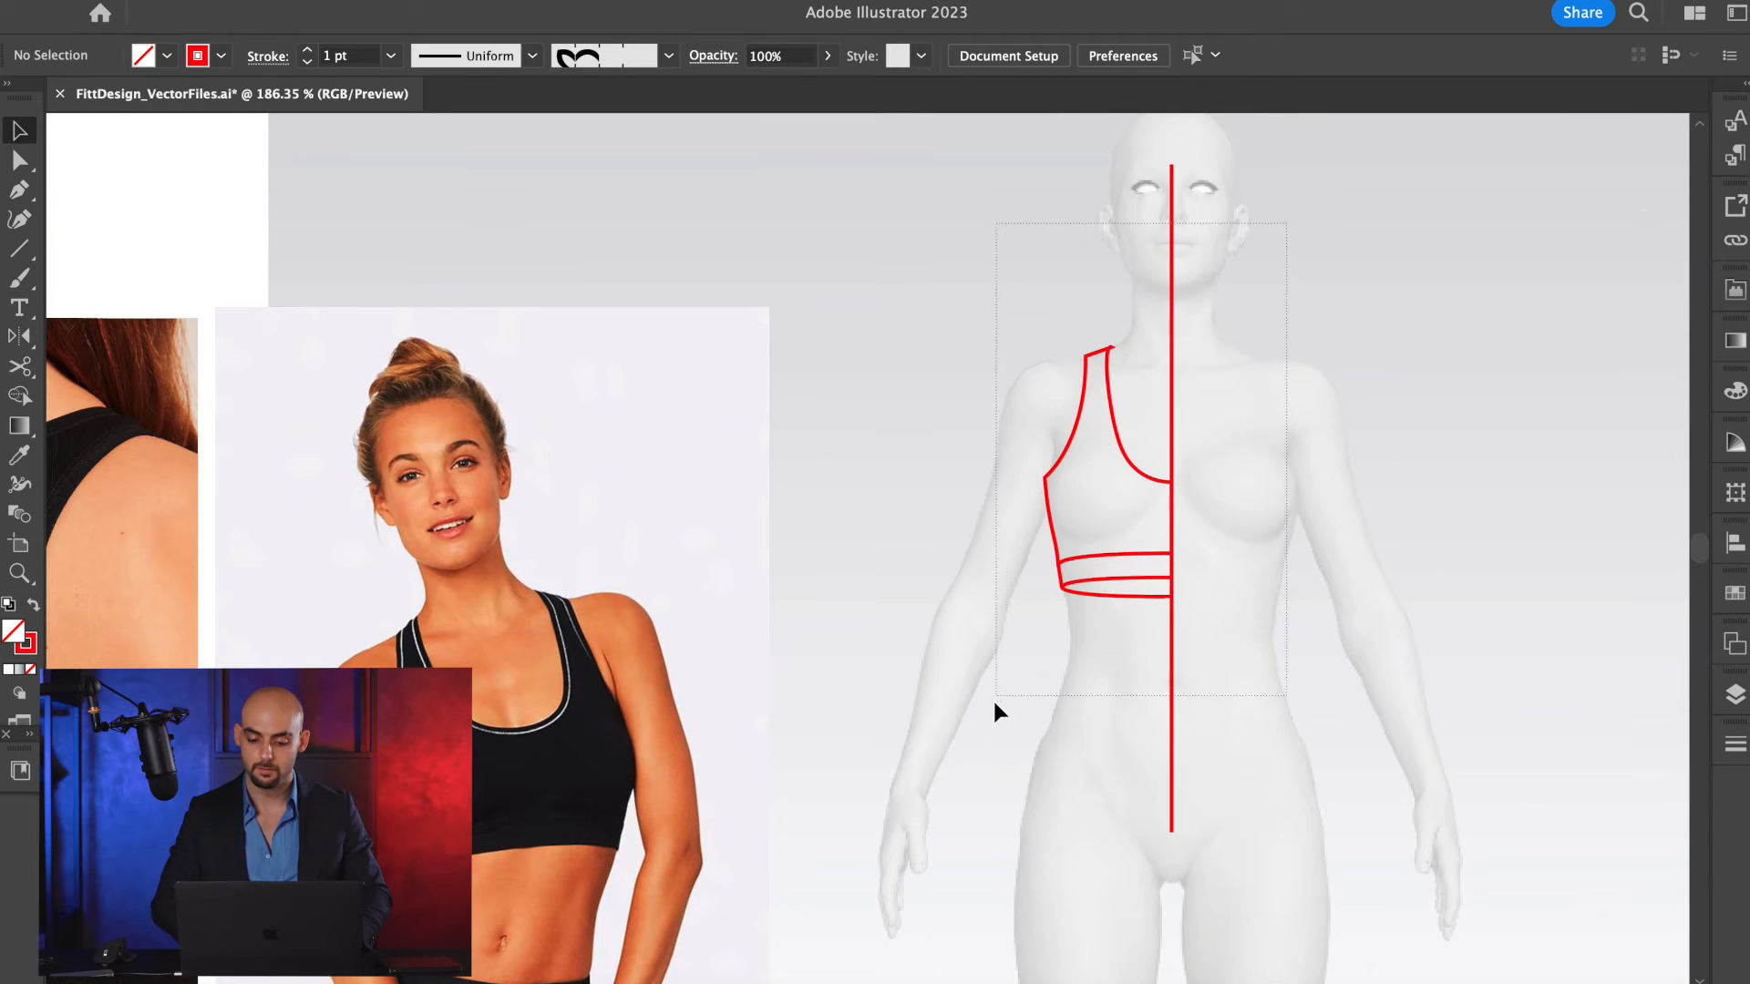
pyautogui.scroll(-1, 993, 697)
pyautogui.scroll(1, 992, 697)
pyautogui.hscroll(2, 992, 698)
pyautogui.scroll(-1, 993, 697)
pyautogui.moveTo(983, 550); pyautogui.dragTo(1406, 559)
pyautogui.scroll(2, 947, 454)
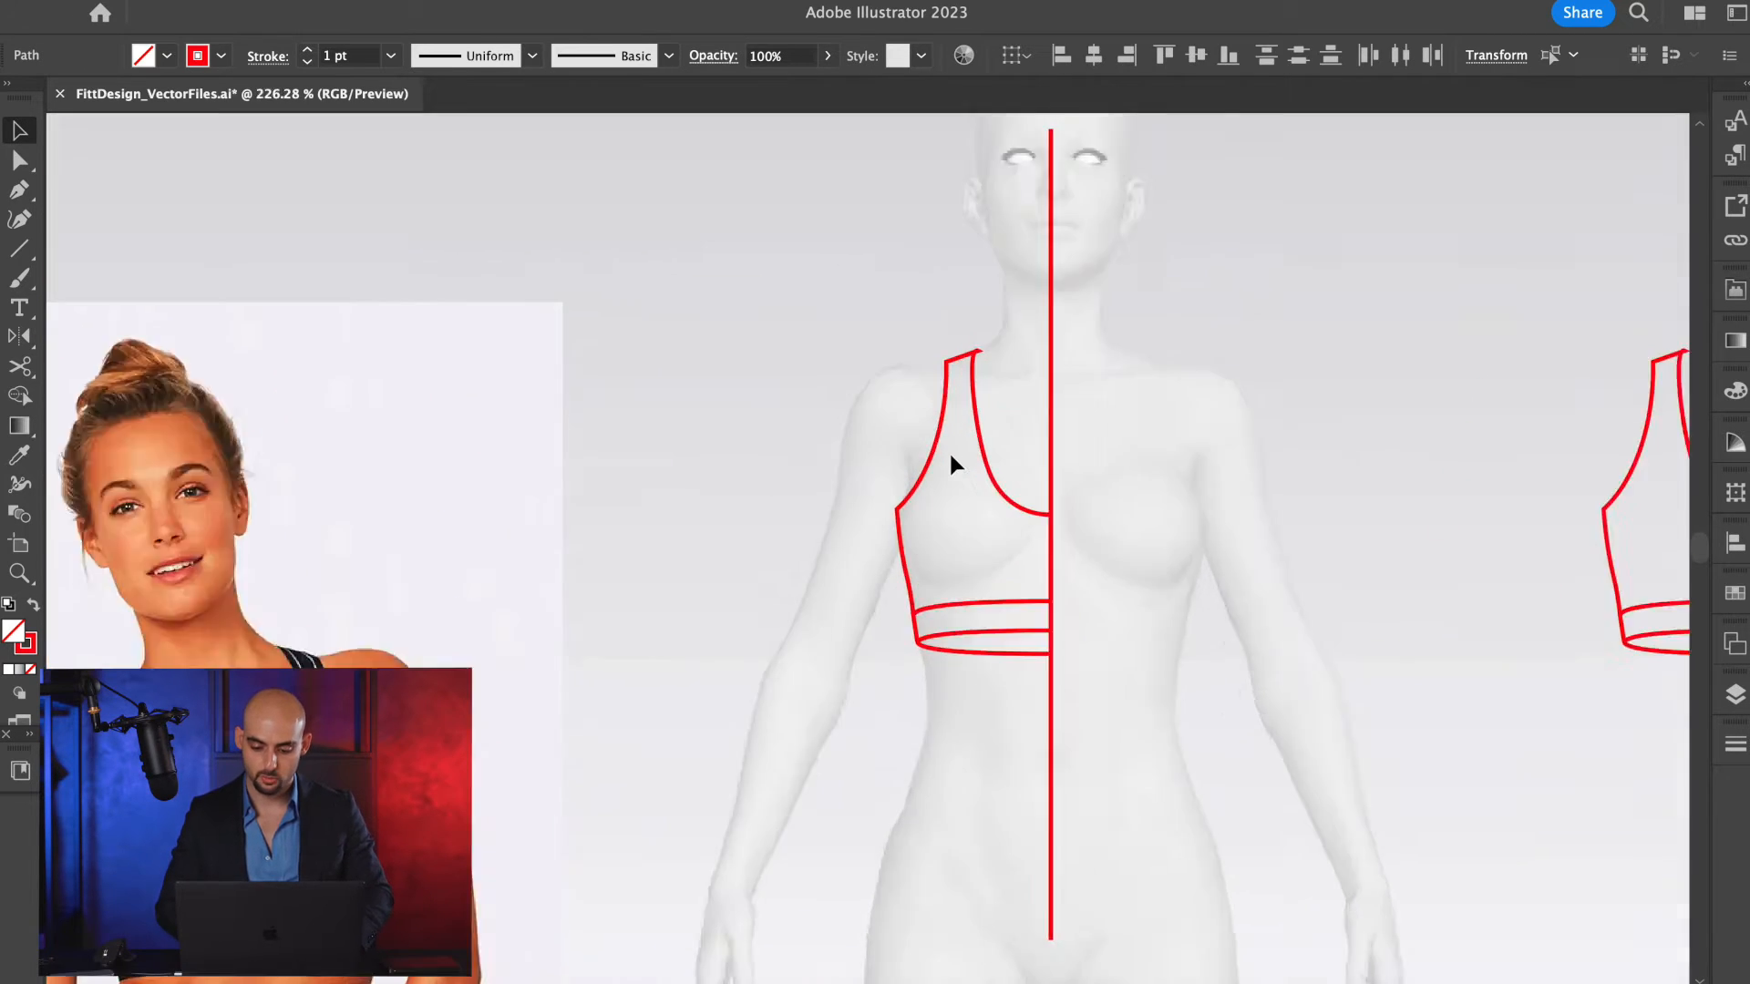
# Try moving the bra outline down and away from the centre front, and undo the move.
pyautogui.scroll(2, 948, 464)
pyautogui.moveTo(1067, 543); pyautogui.dragTo(1006, 645)
pyautogui.press('super+z')
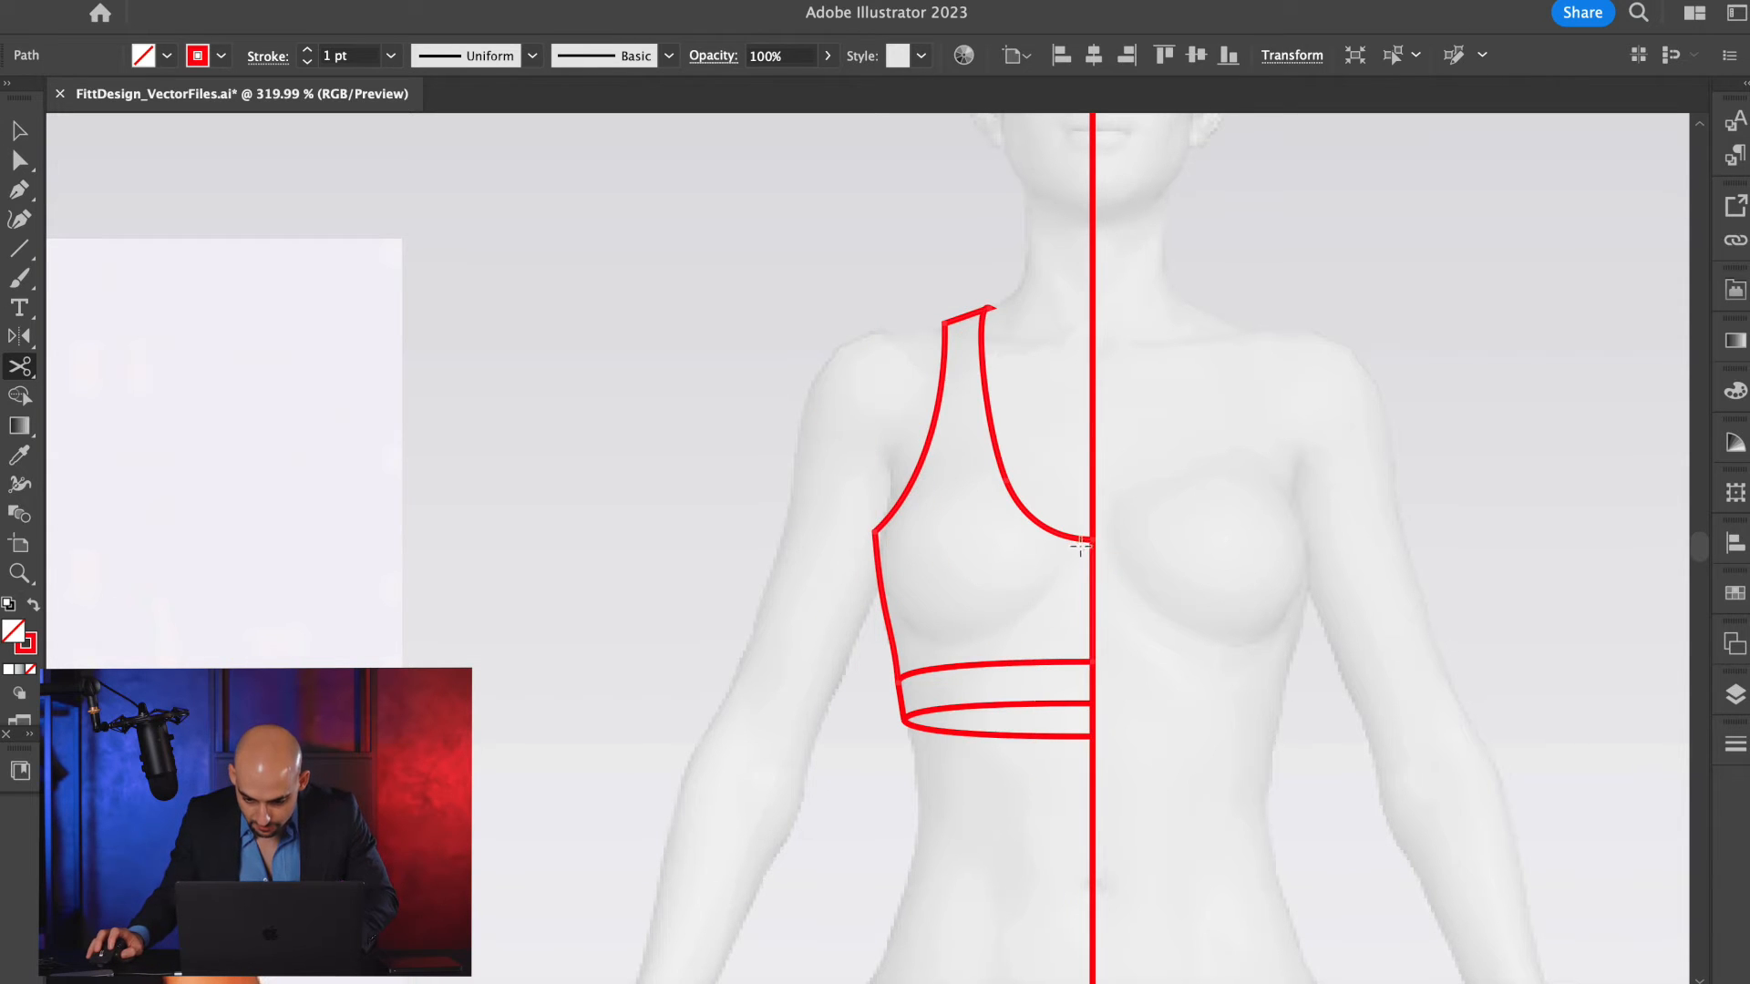
# Cut the bra outline at the neckline's centre-front point and delete the segment running down the centre front.
pyautogui.click(1091, 539)
pyautogui.press('v')
pyautogui.click(1119, 608)
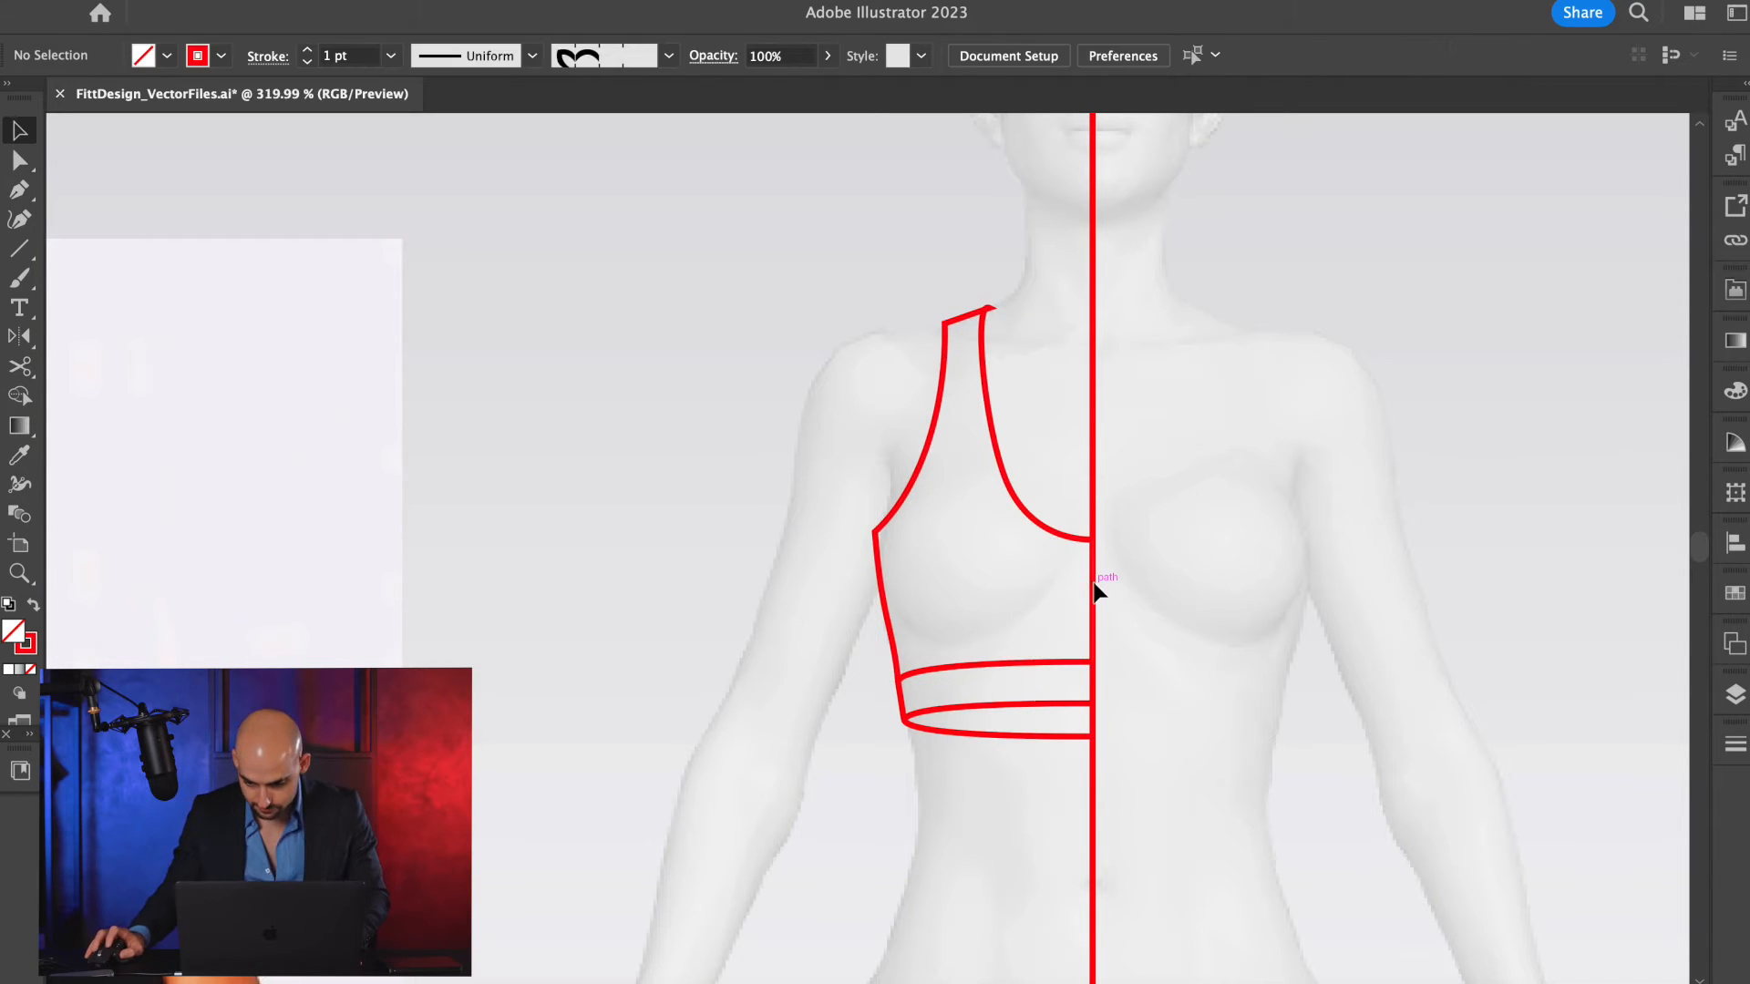
pyautogui.click(1093, 583)
pyautogui.press('Delete')
# Try moving the remaining bra outline toward the centre front, and undo the move.
pyautogui.scroll(5, 1085, 521)
pyautogui.scroll(3, 1085, 521)
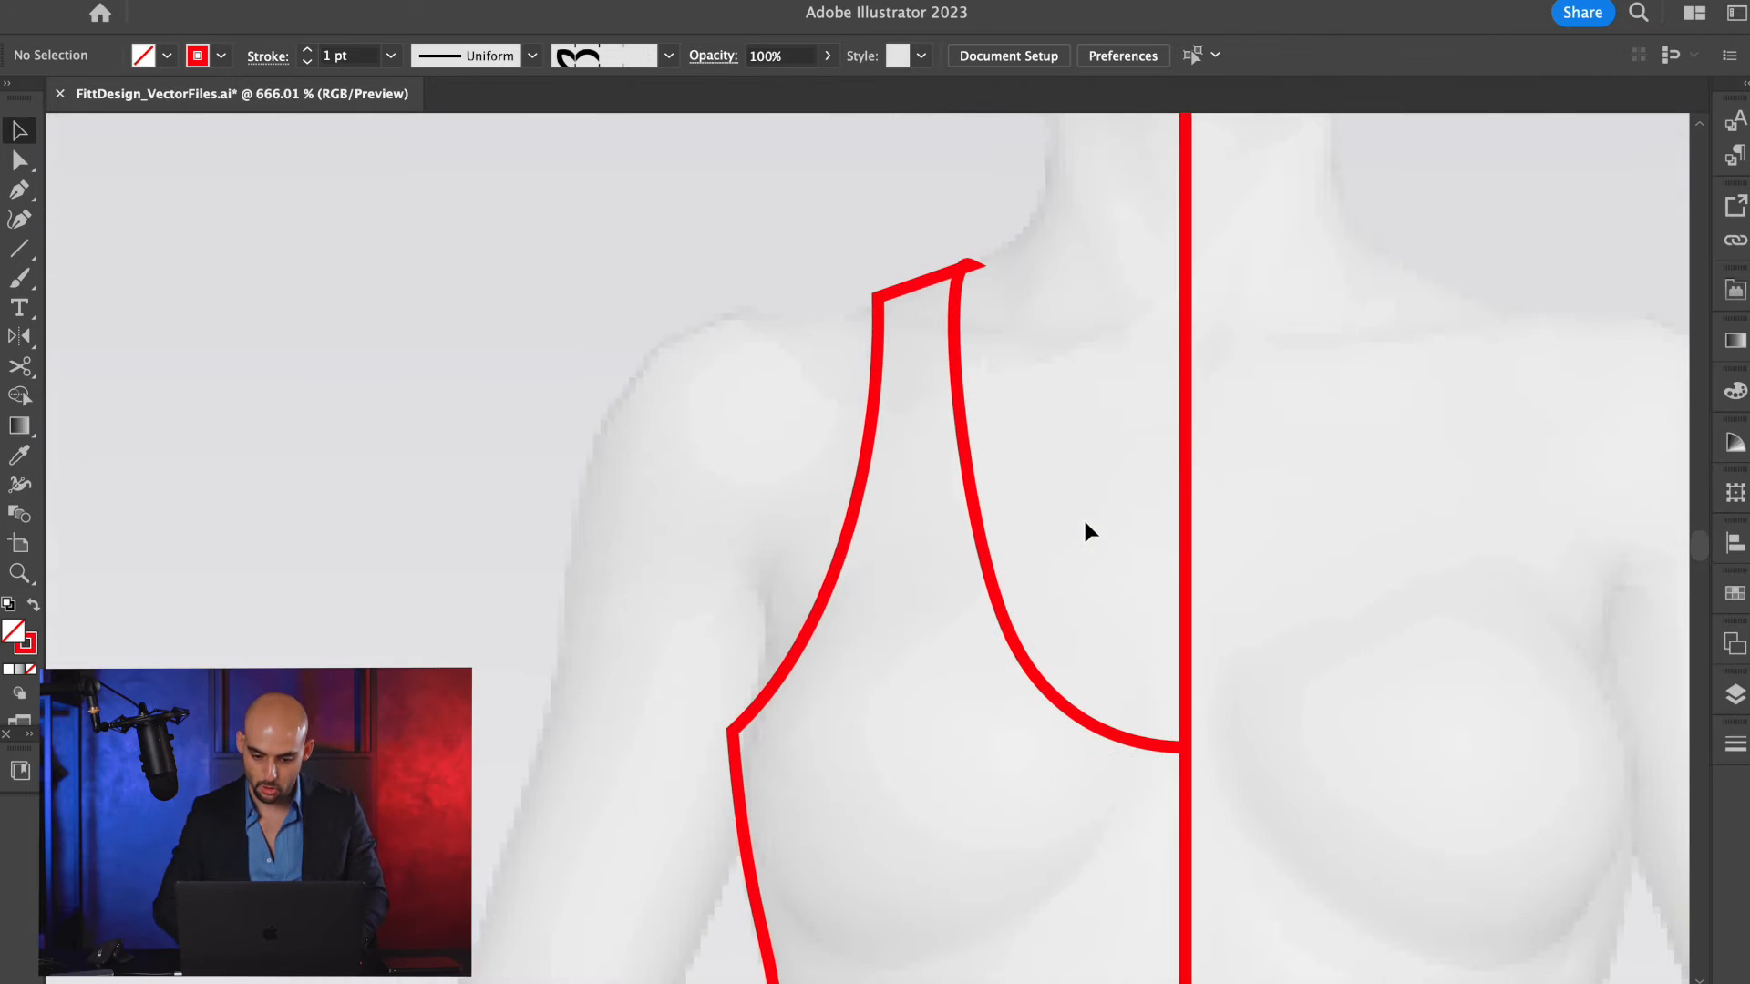
pyautogui.click(949, 330)
pyautogui.moveTo(963, 372); pyautogui.dragTo(1042, 428)
pyautogui.hotkey('ctrl', 'z')
# Cut the bra outline with the Scissors tool at the neck end of the shoulder seam.
pyautogui.scroll(3, 917, 213)
pyautogui.press('c')
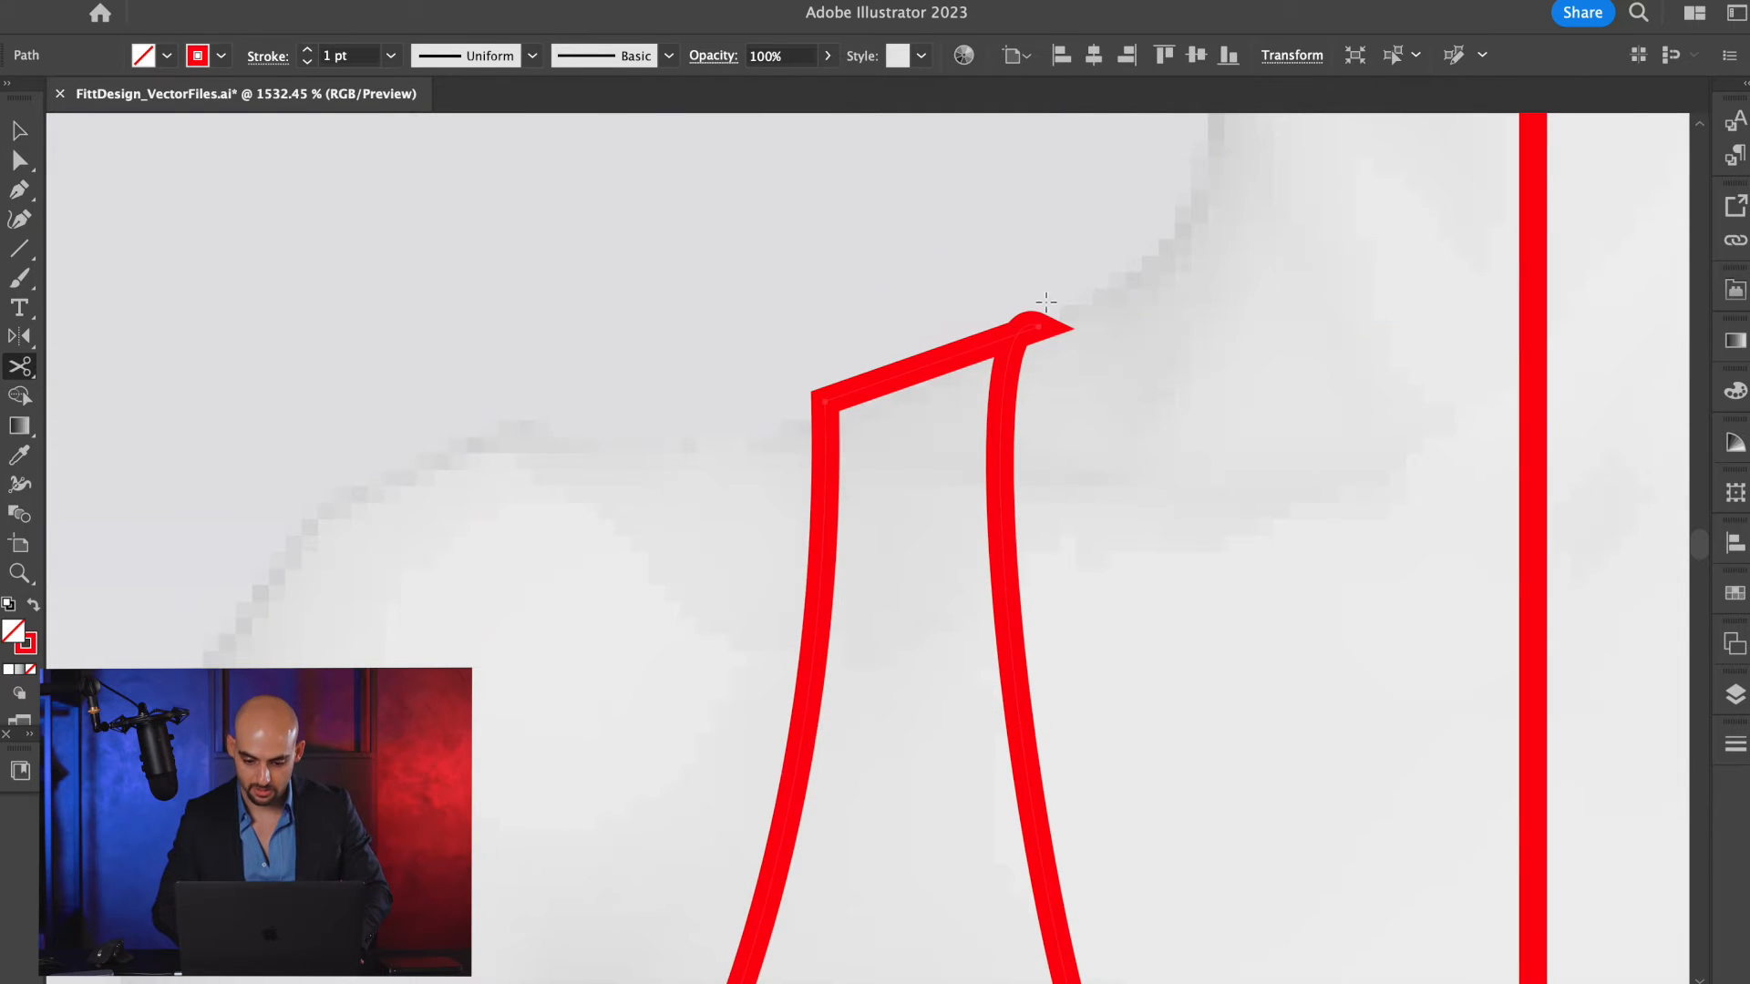
pyautogui.scroll(2, 1050, 317)
pyautogui.click(1050, 317)
pyautogui.press('v')
# Offset the separated neckline curve by 0.025 in with mitered joins and a miter limit of 4.
pyautogui.scroll(-3, 1050, 317)
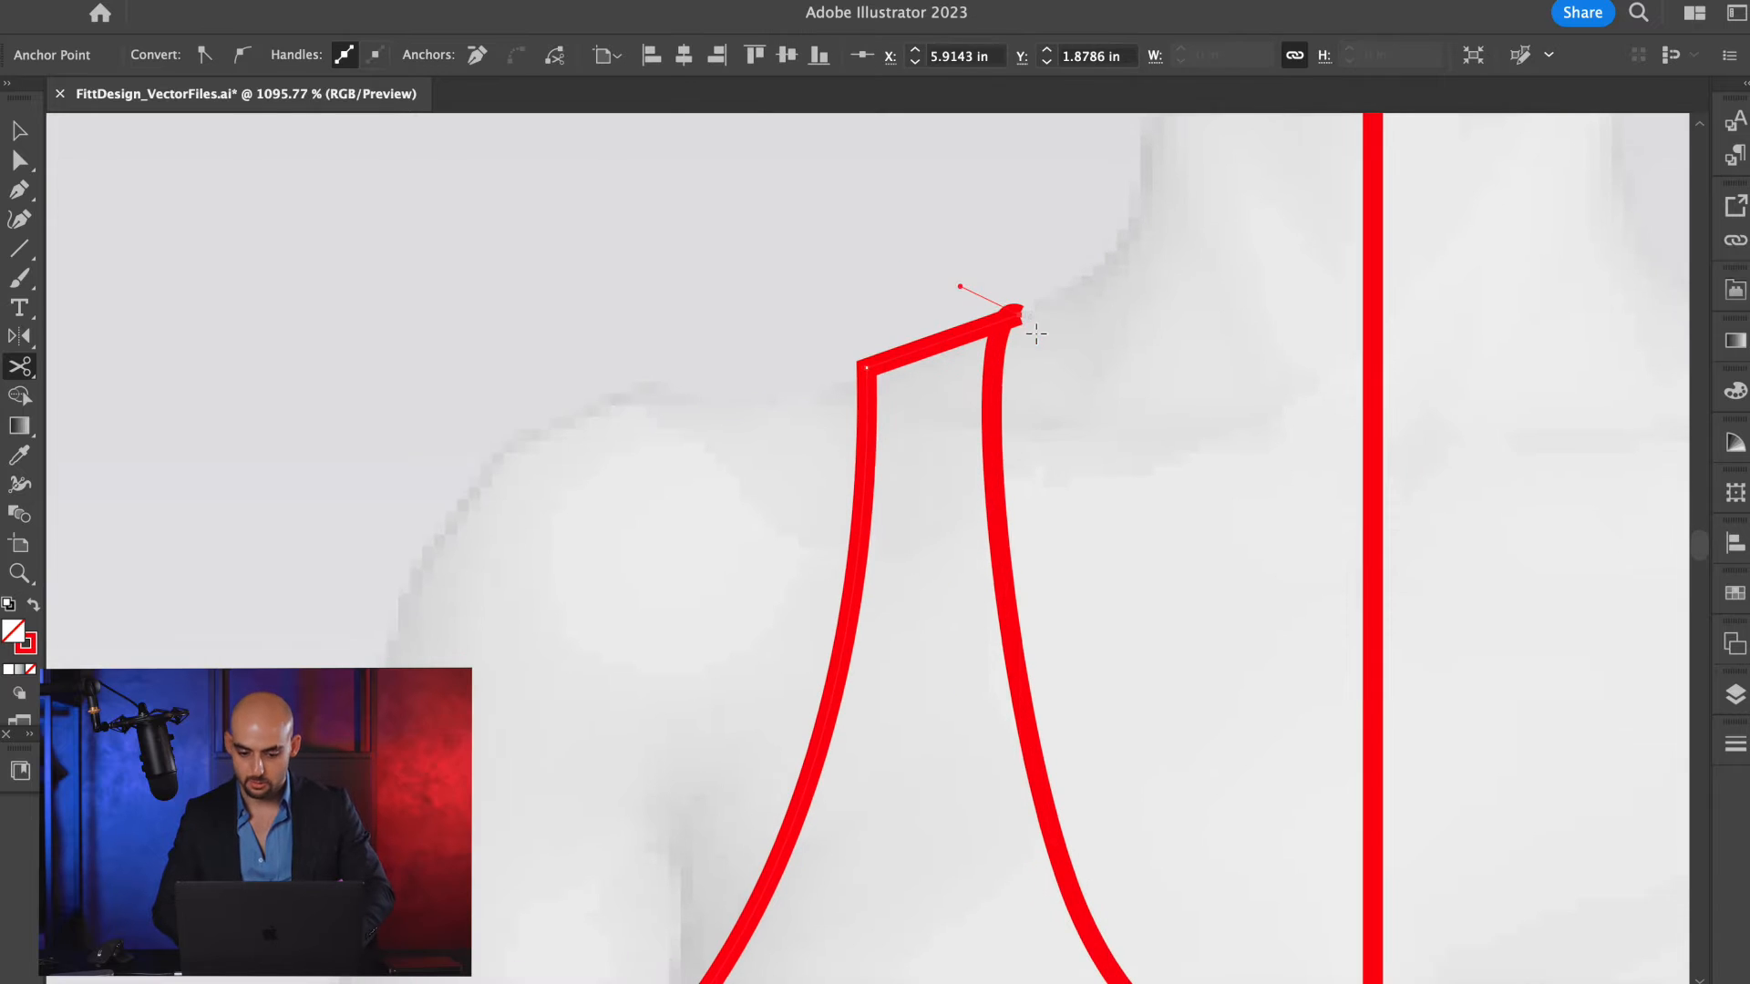
pyautogui.click(997, 384)
pyautogui.scroll(-2, 998, 383)
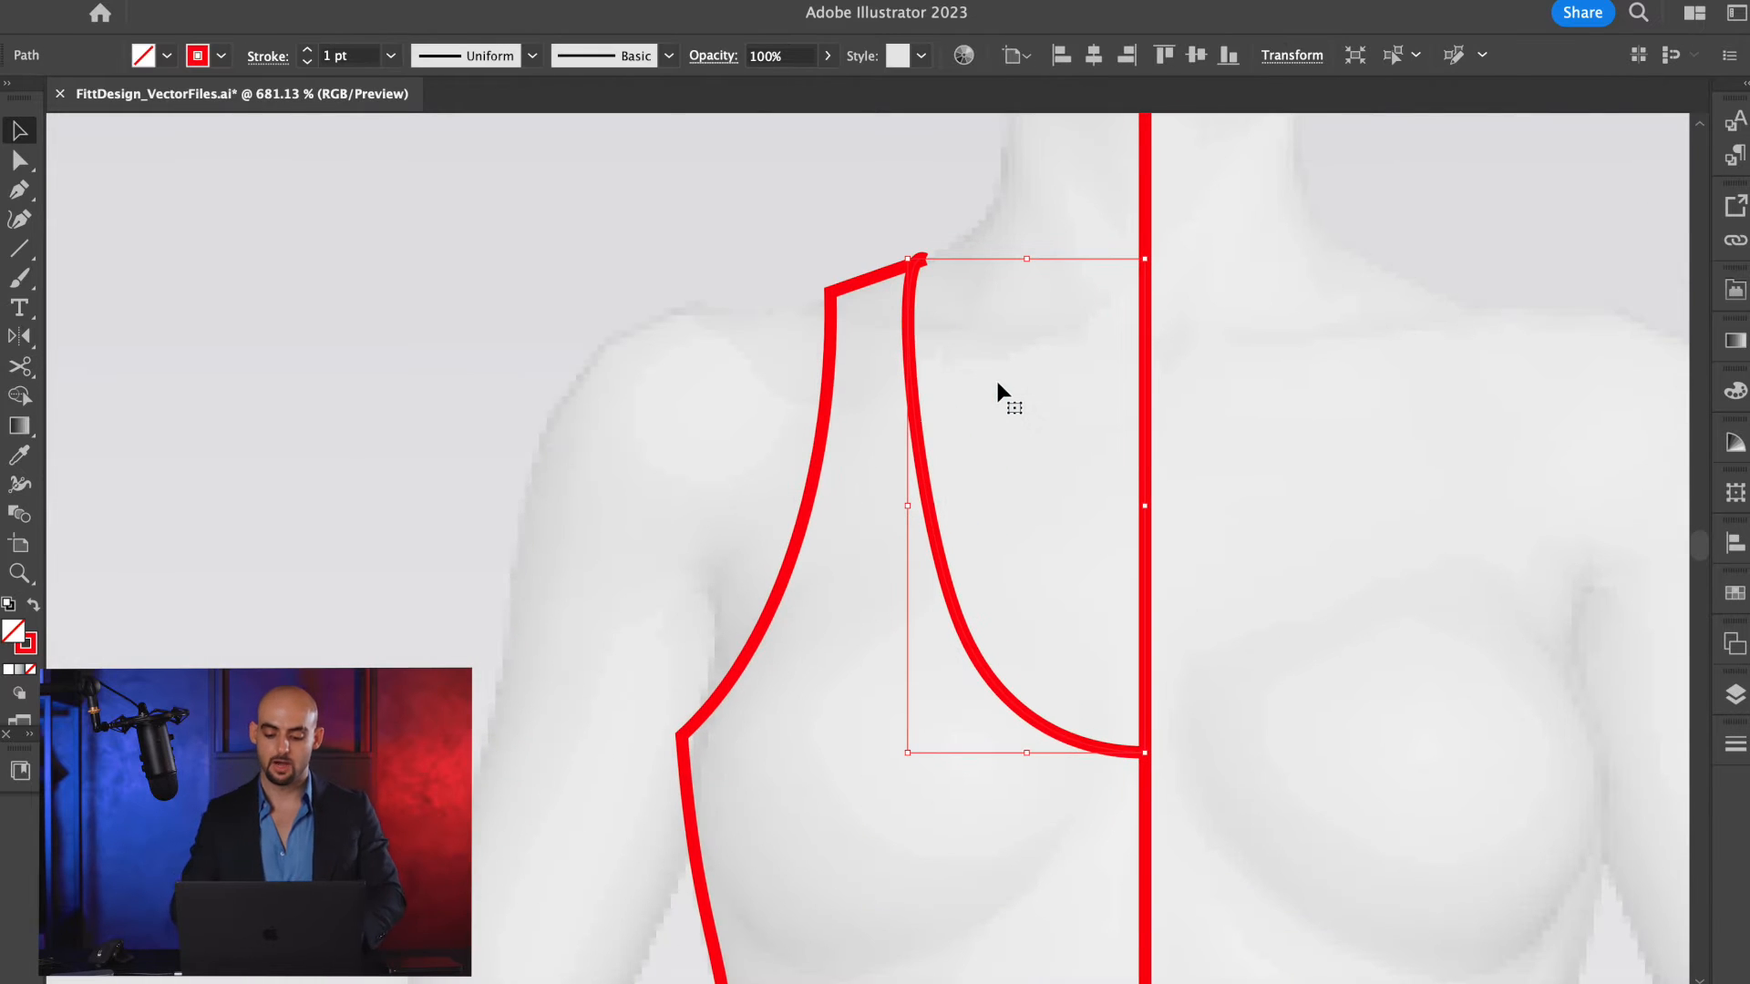
pyautogui.press('super+alt+shift+o')
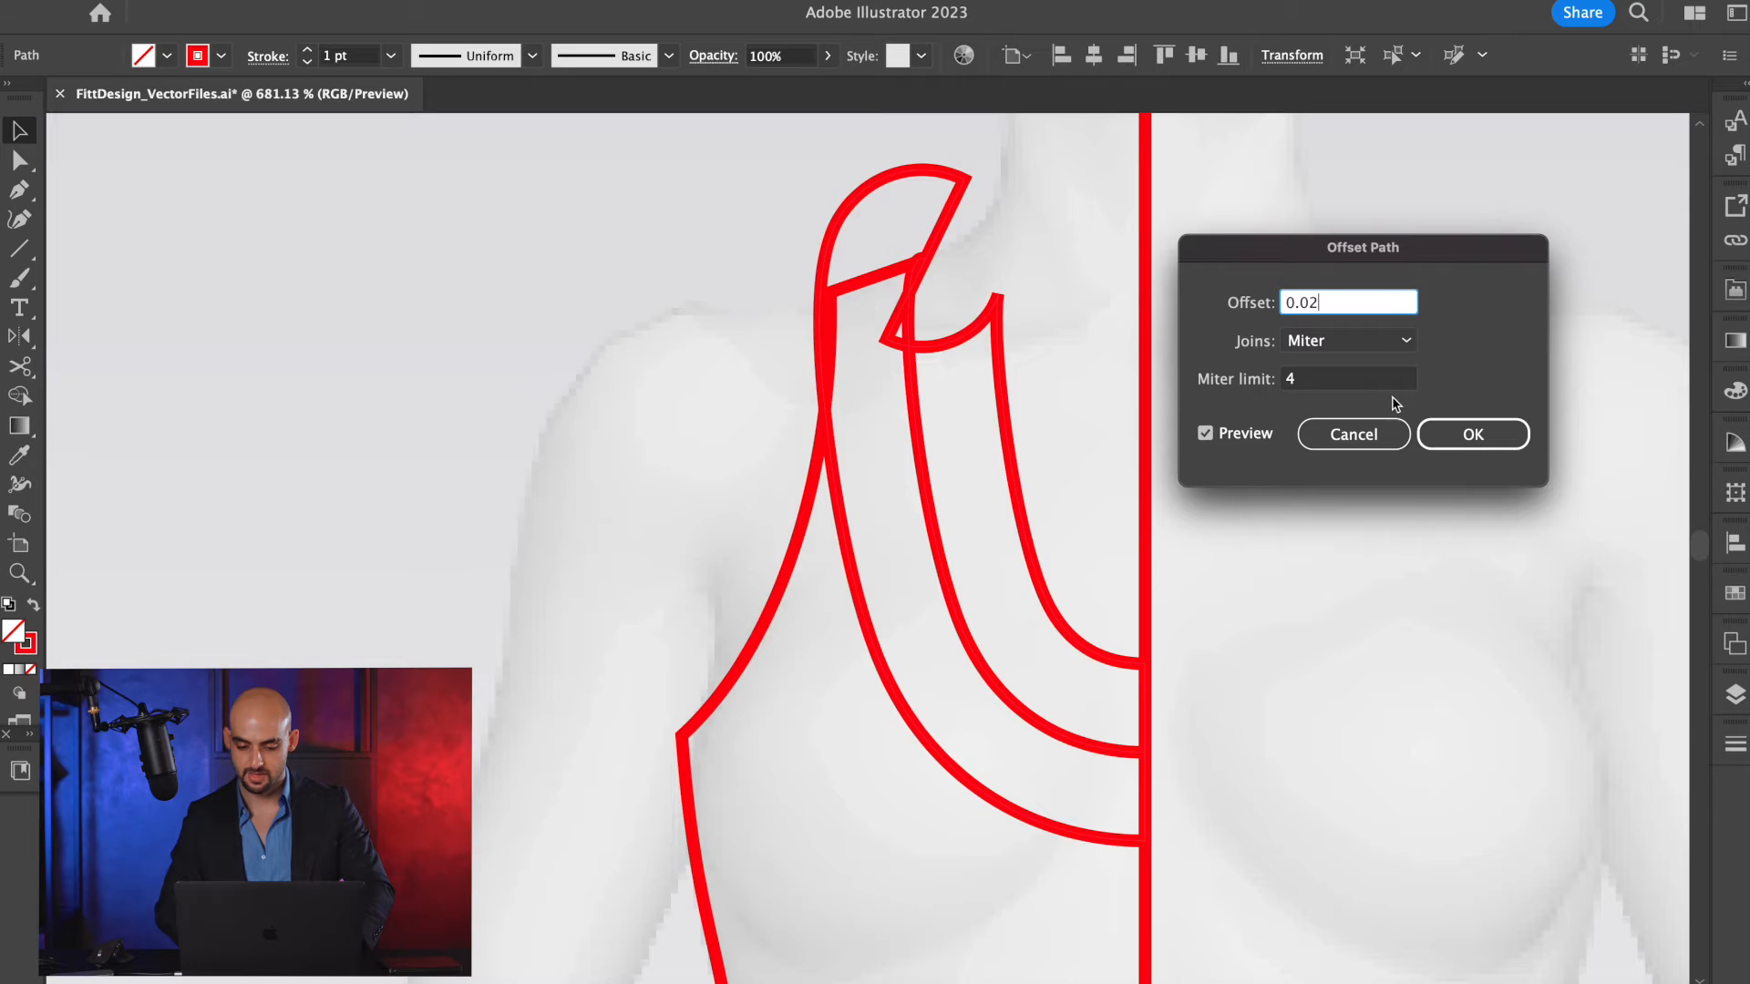
pyautogui.click(1358, 381)
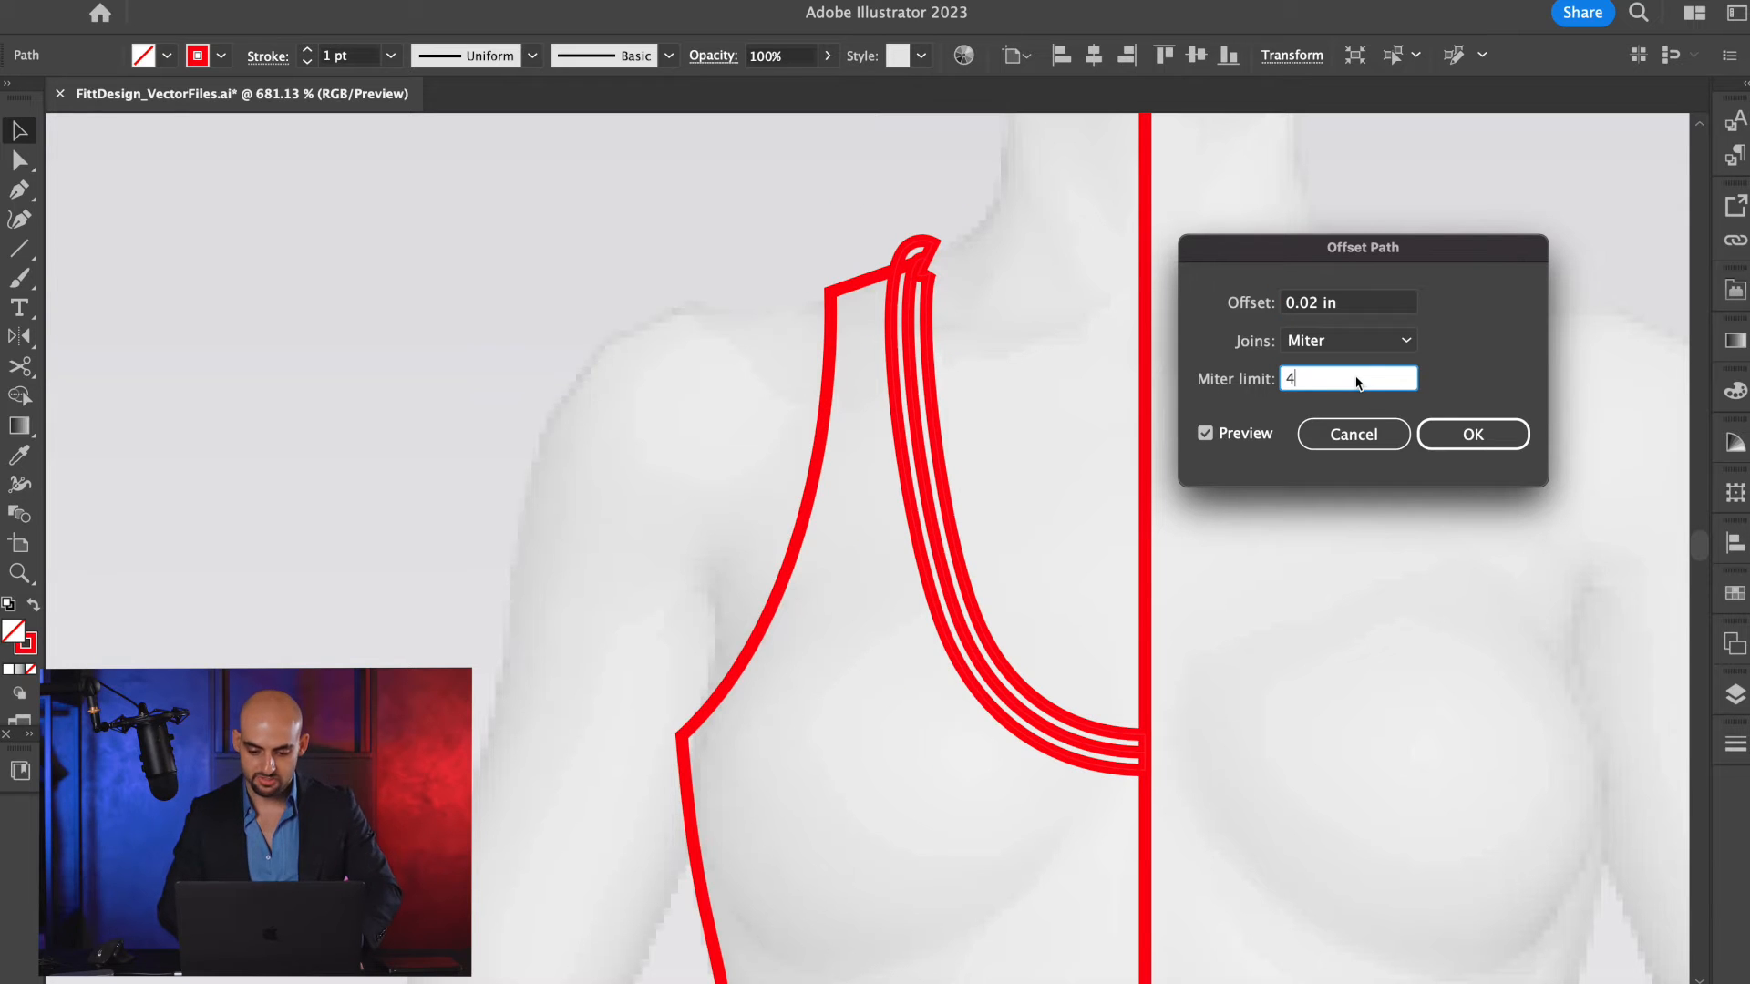
pyautogui.click(1319, 307)
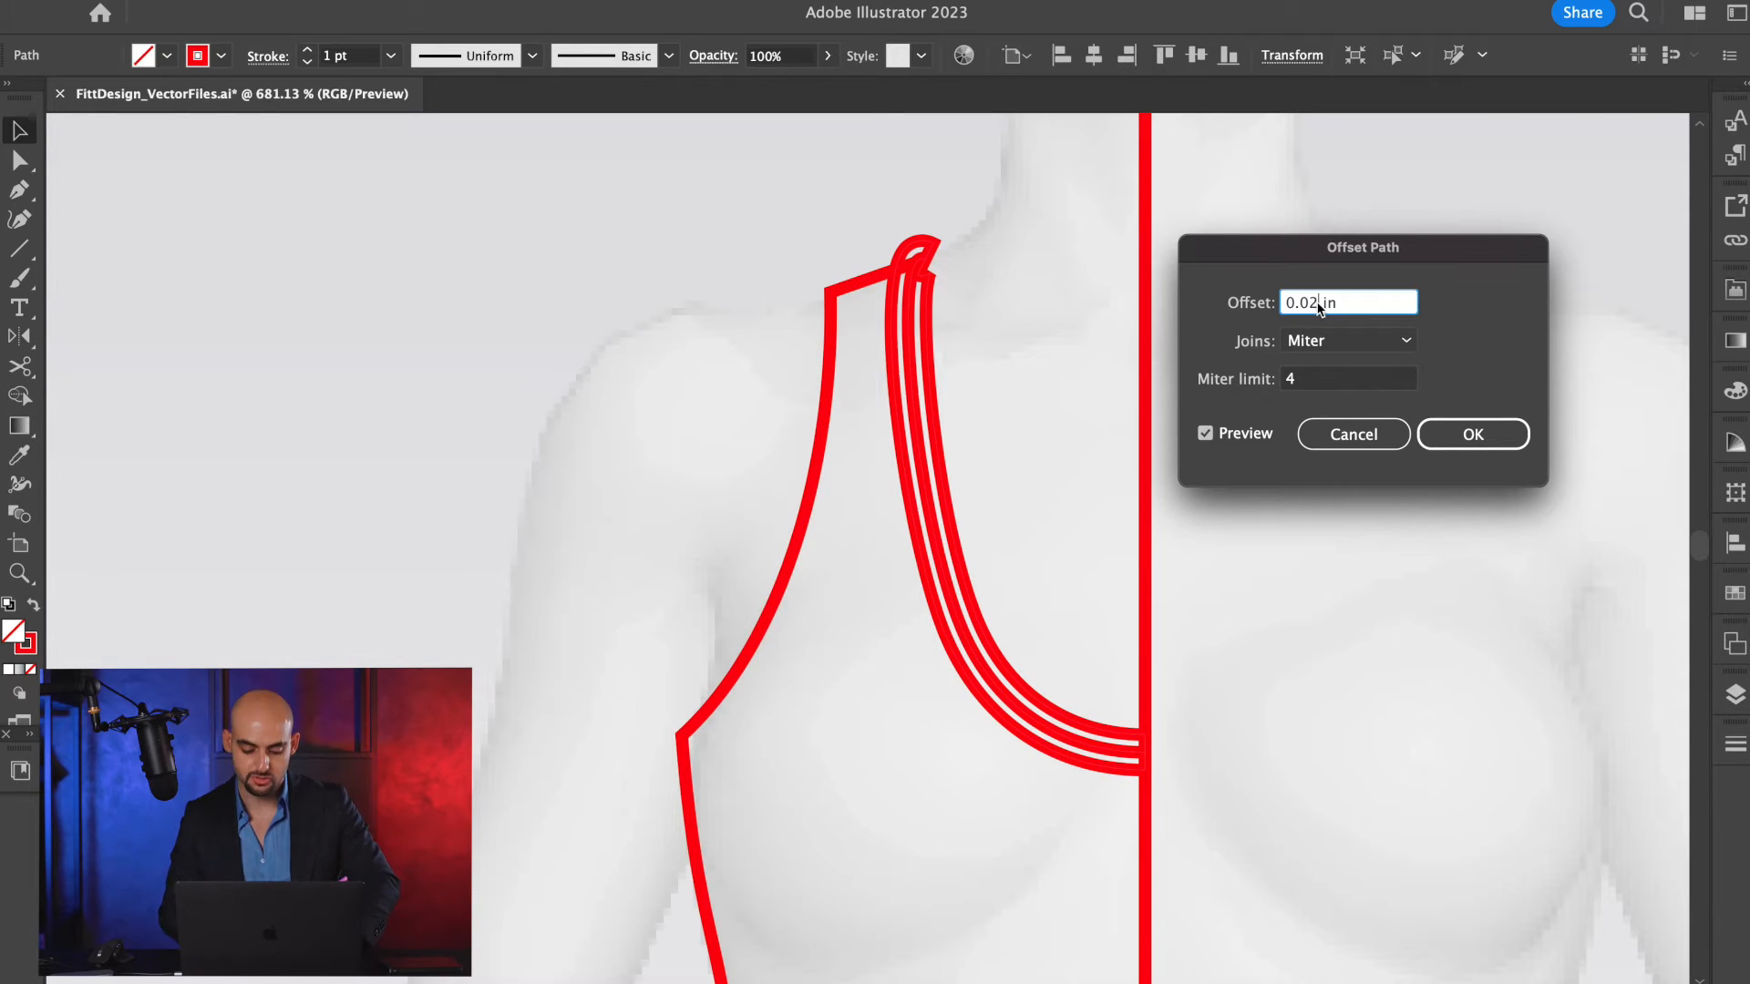
pyautogui.click(1469, 434)
pyautogui.press('super+y')
pyautogui.press('super+y')
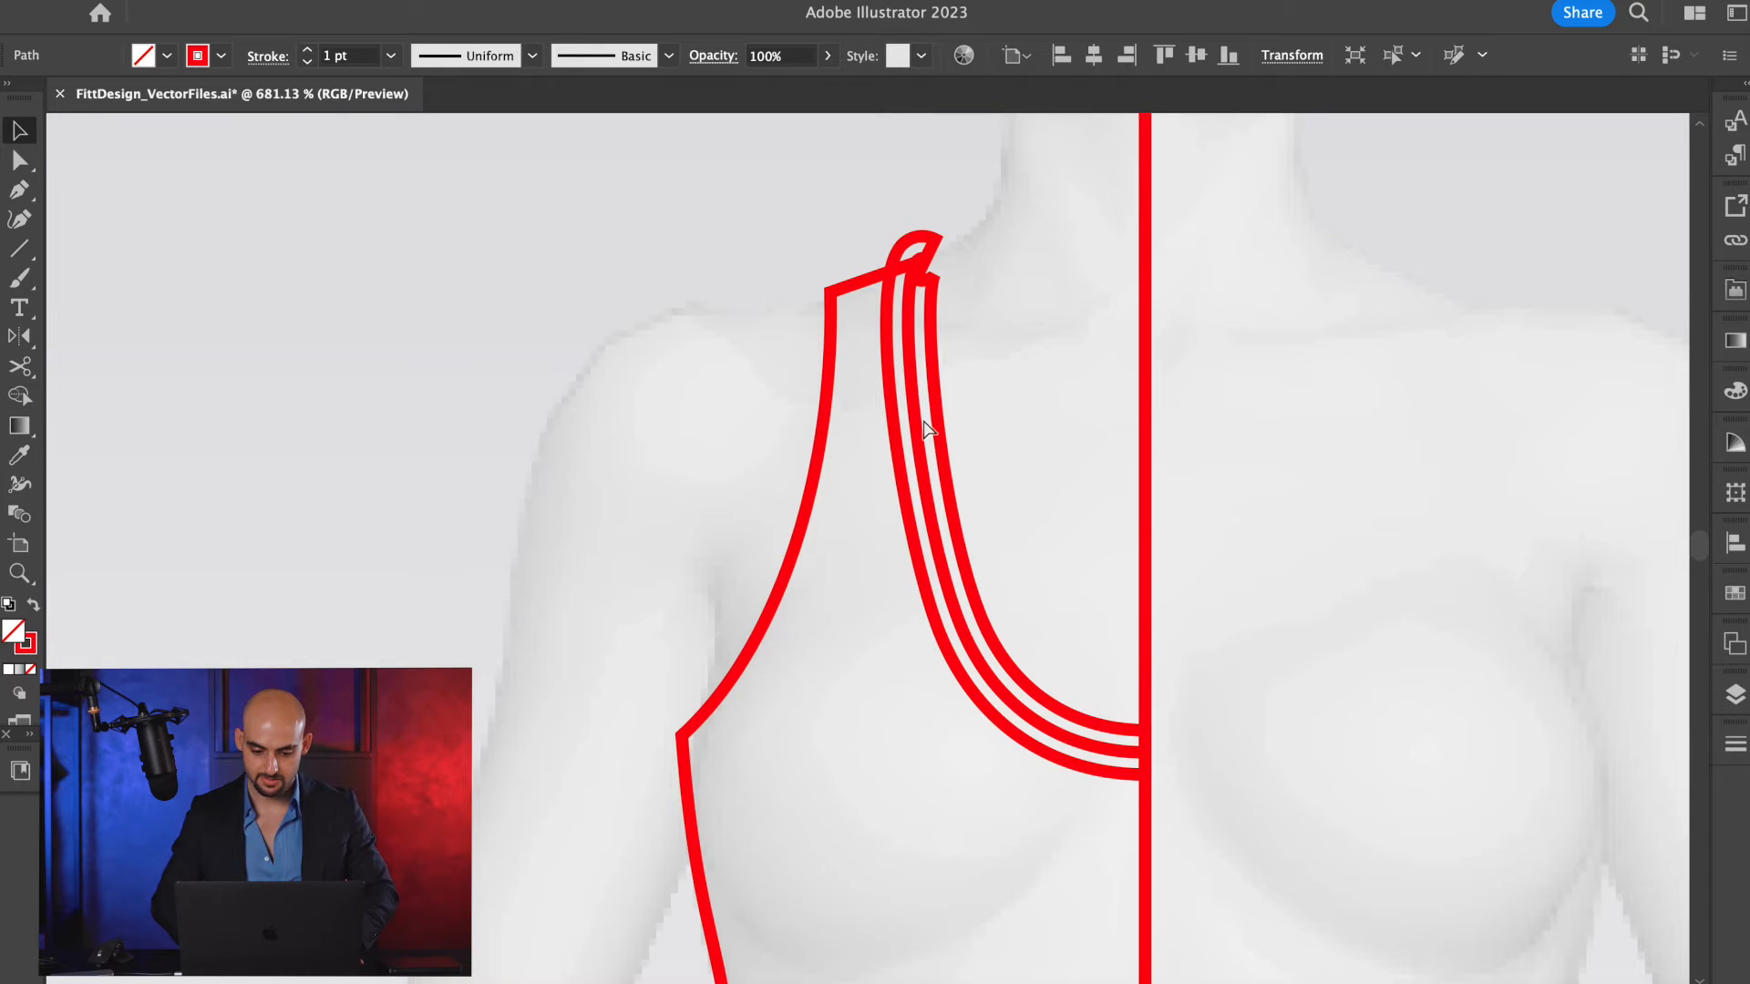
# Select all the bra's lines and set their stroke weight to 0.25 pt.
pyautogui.scroll(-3, 1019, 326)
pyautogui.moveTo(1019, 326); pyautogui.dragTo(888, 679)
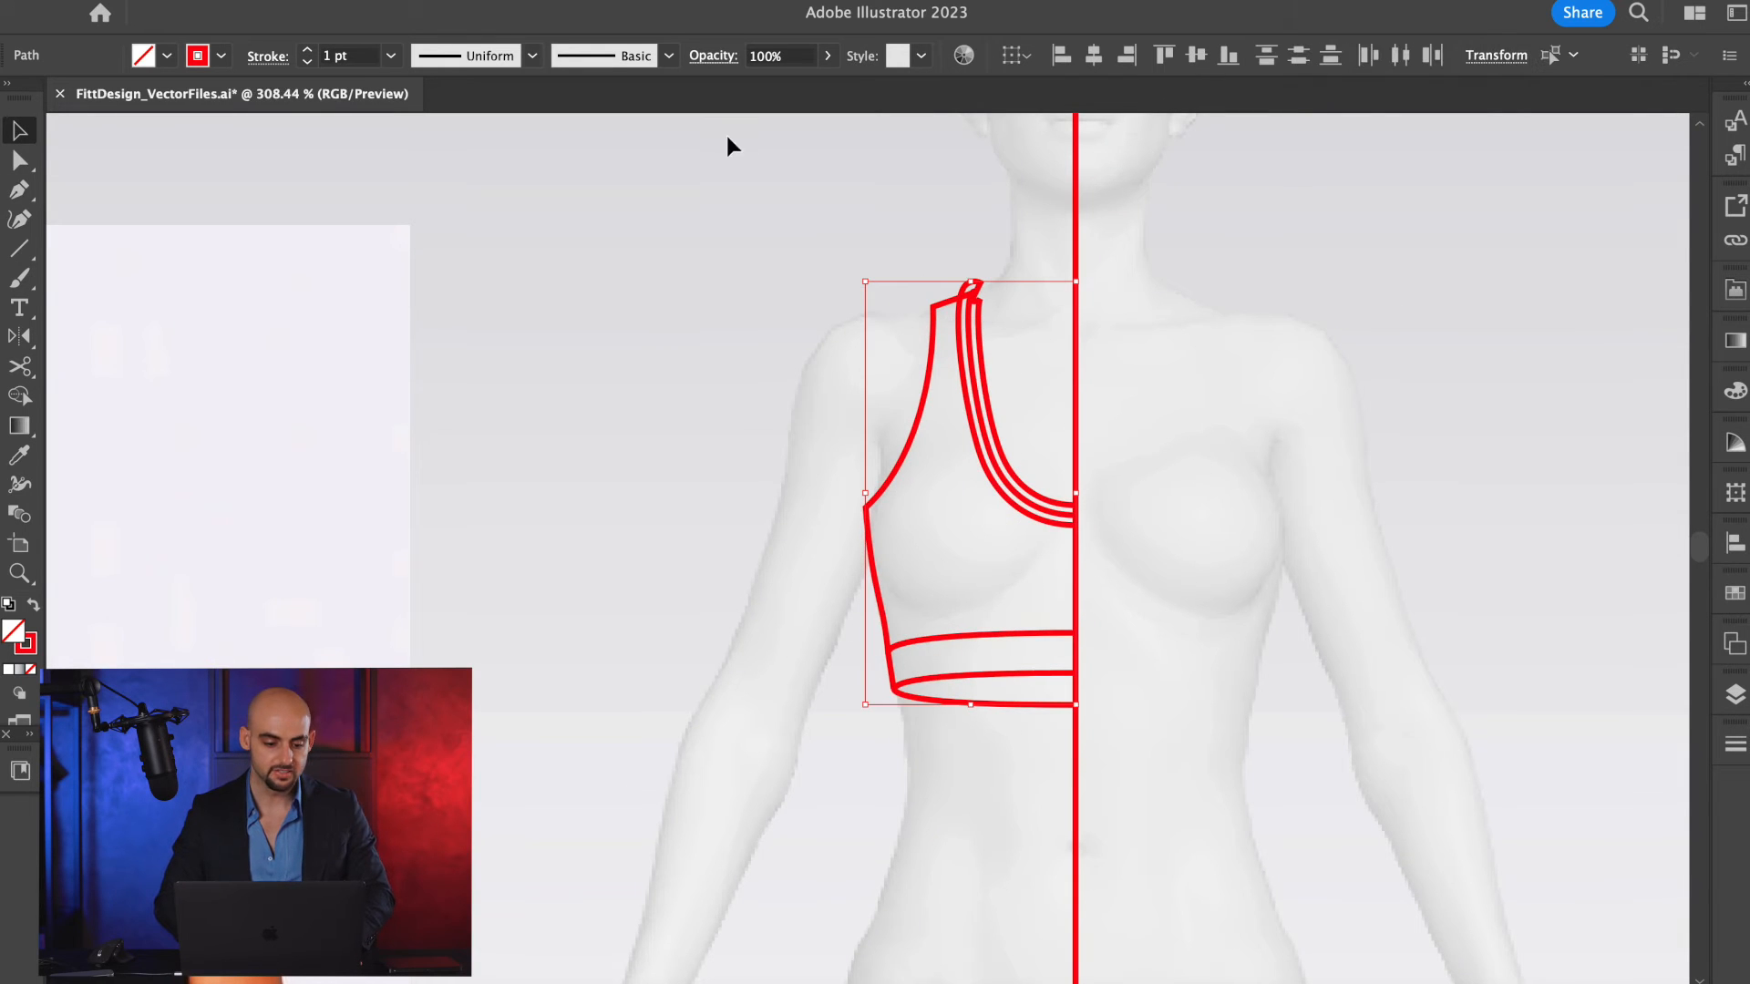
pyautogui.click(368, 55)
pyautogui.write('0.2')
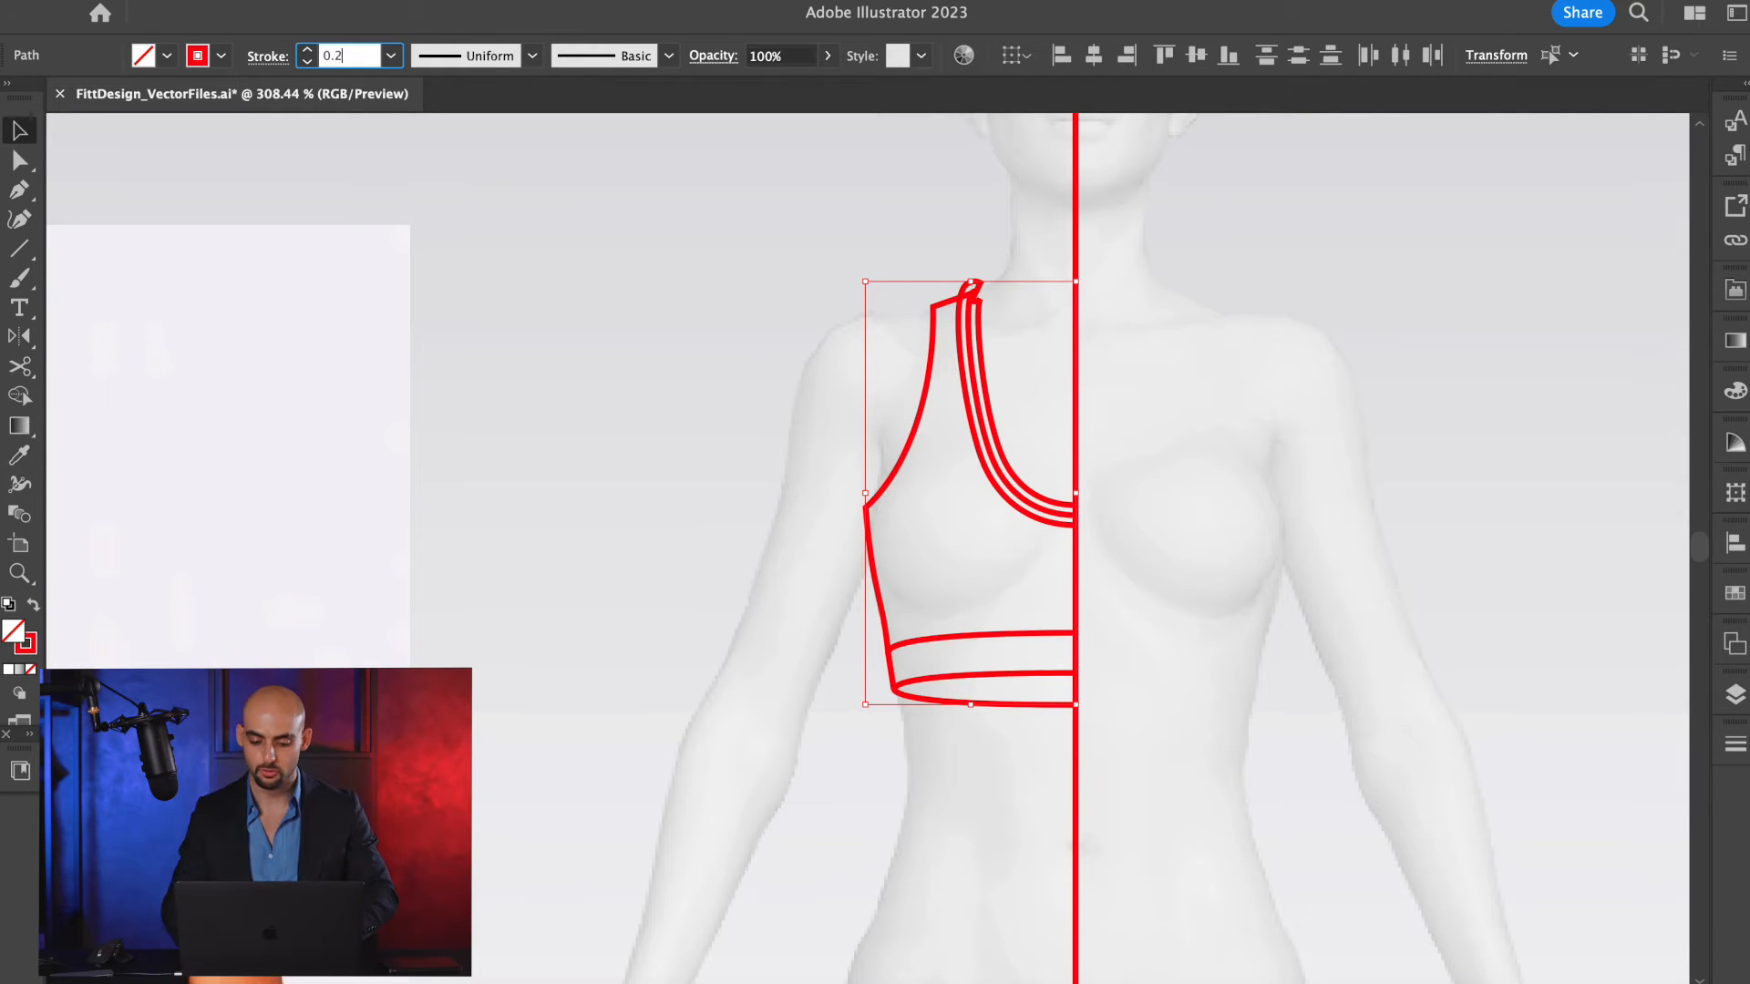
pyautogui.write('5')
pyautogui.press('Return')
pyautogui.click(649, 289)
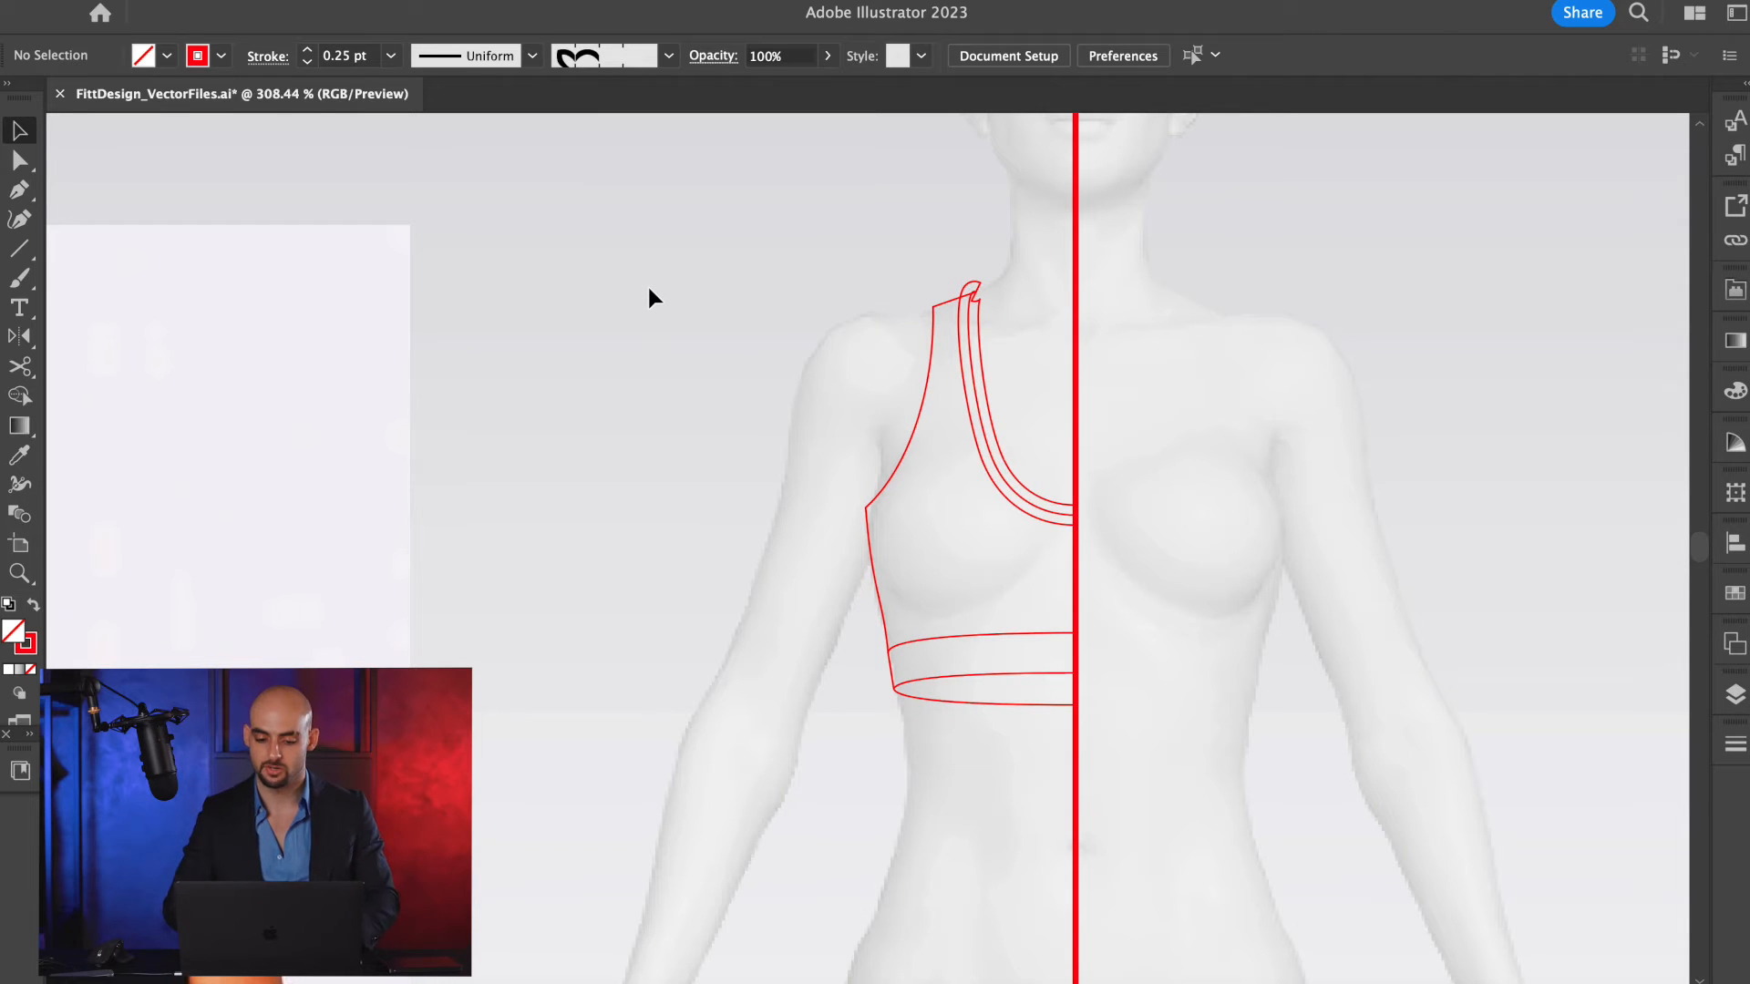
# Bring the neckline's offset path to the front at the shoulder.
pyautogui.scroll(3, 1041, 296)
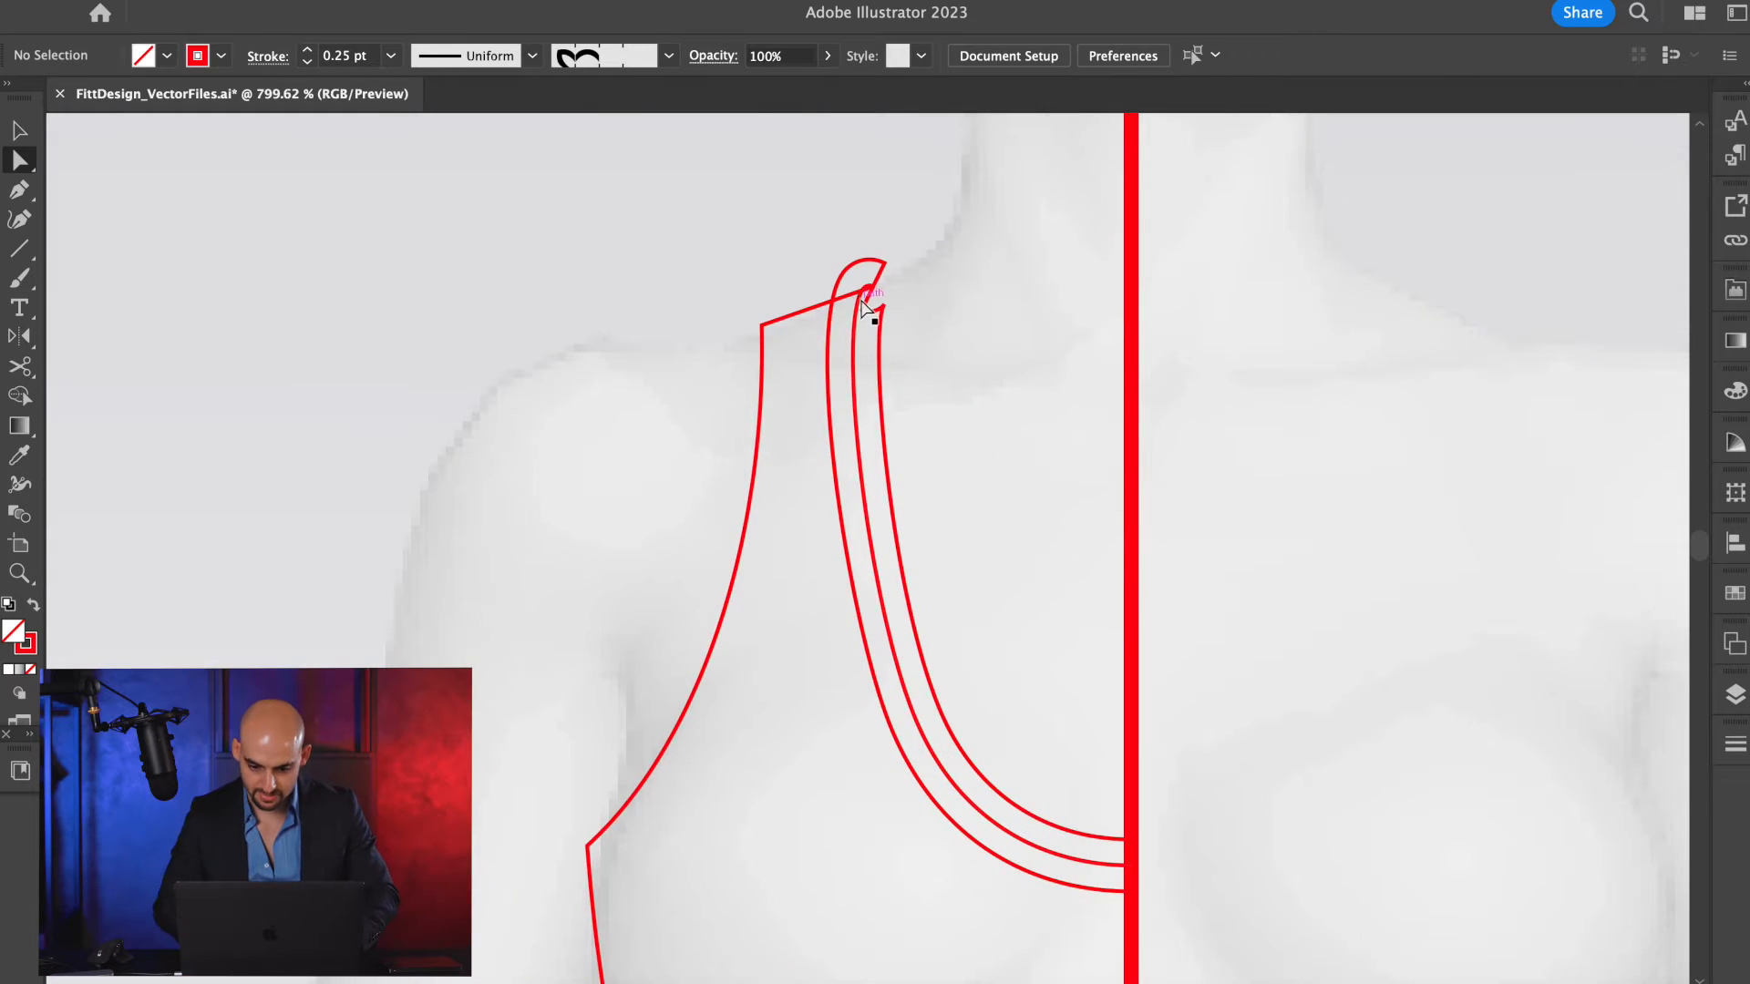
pyautogui.scroll(3, 823, 292)
pyautogui.click(859, 285)
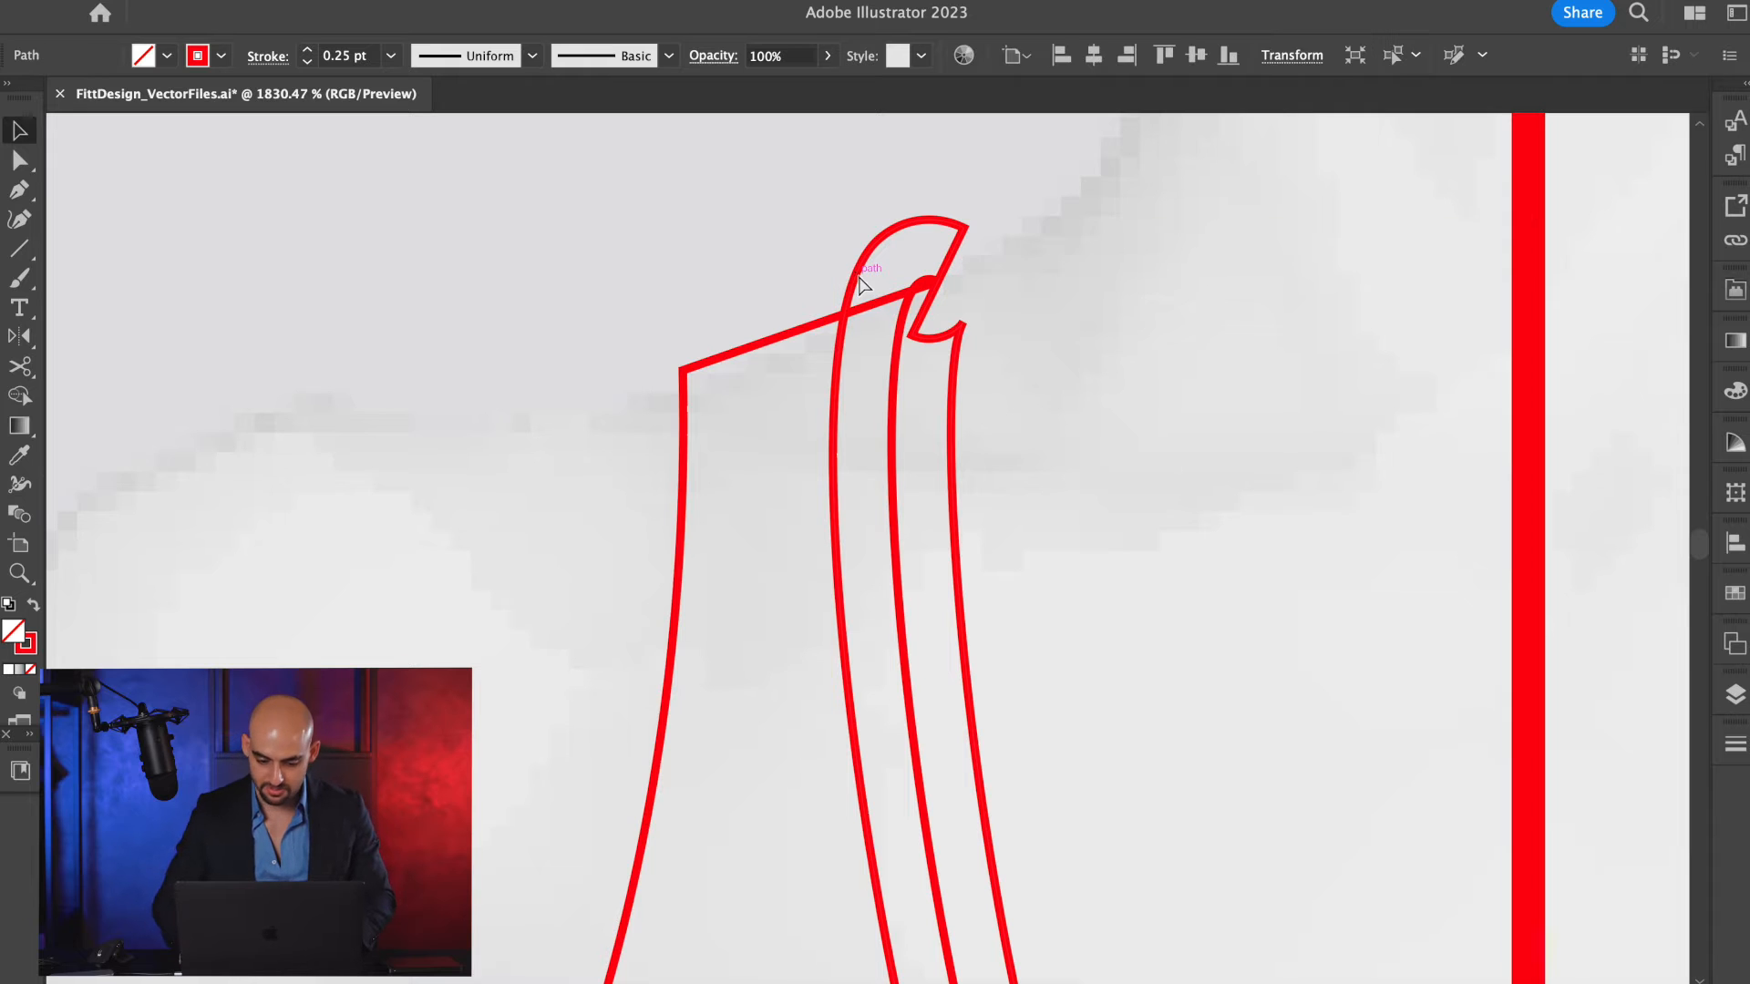
pyautogui.scroll(1, 859, 284)
pyautogui.rightClick(861, 280)
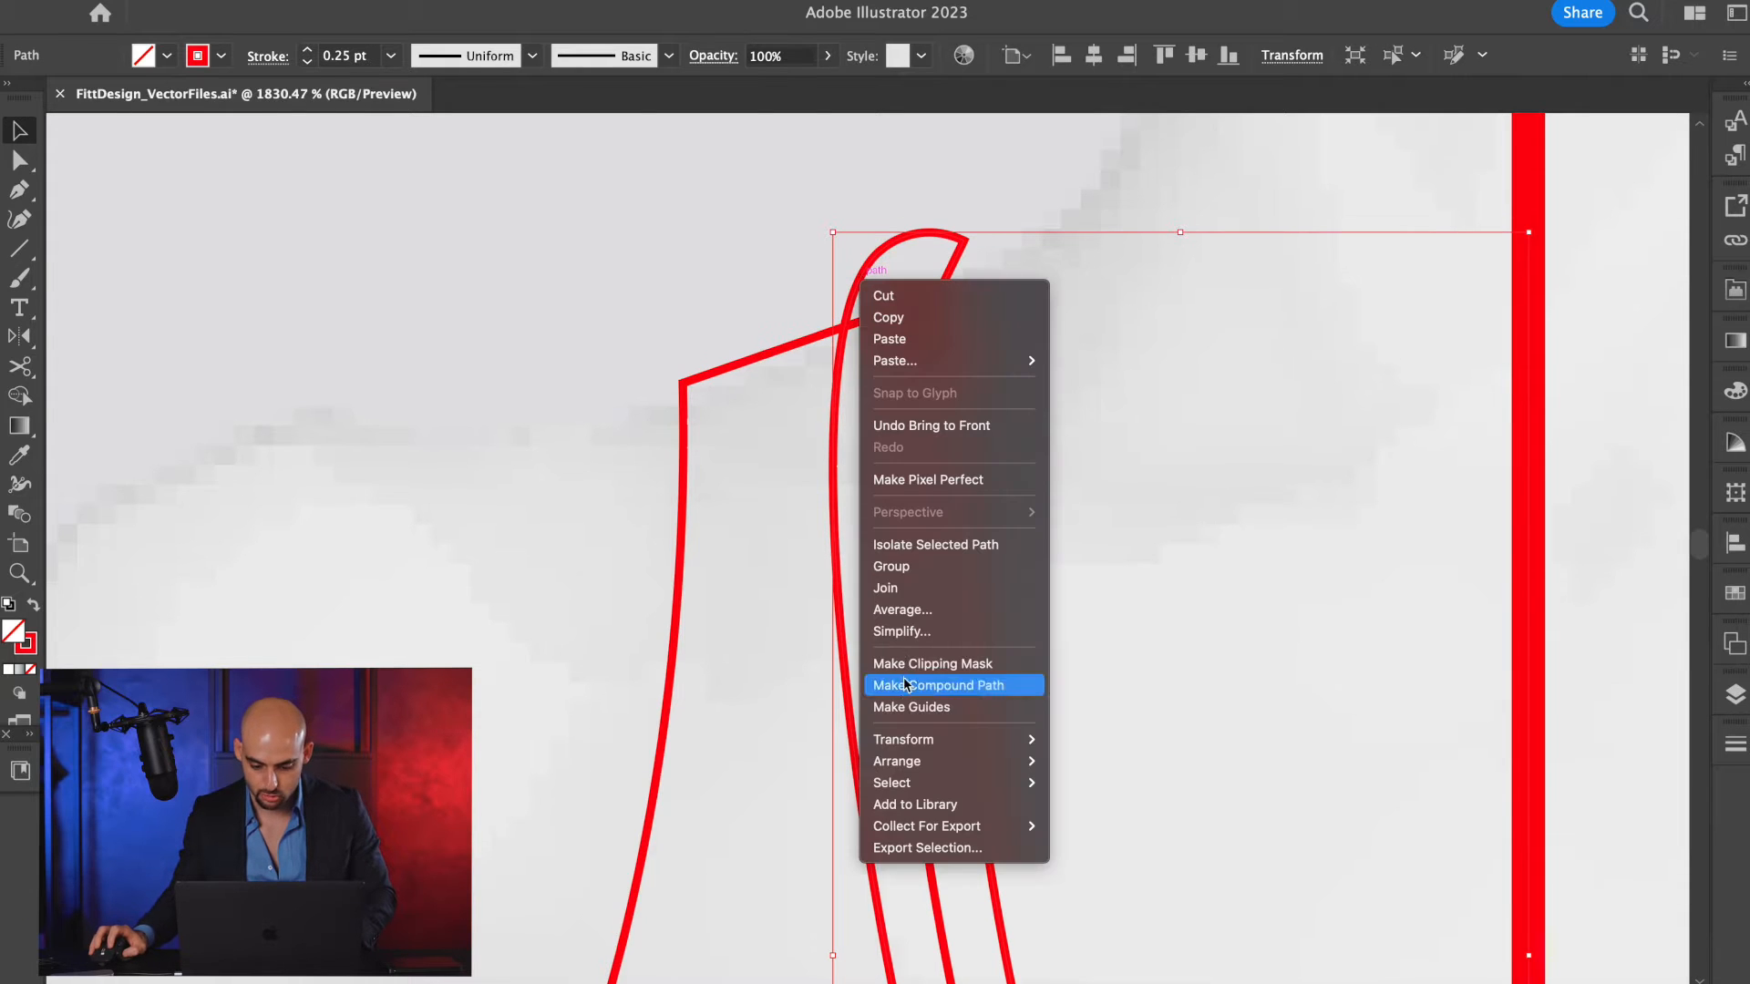
pyautogui.moveTo(916, 764)
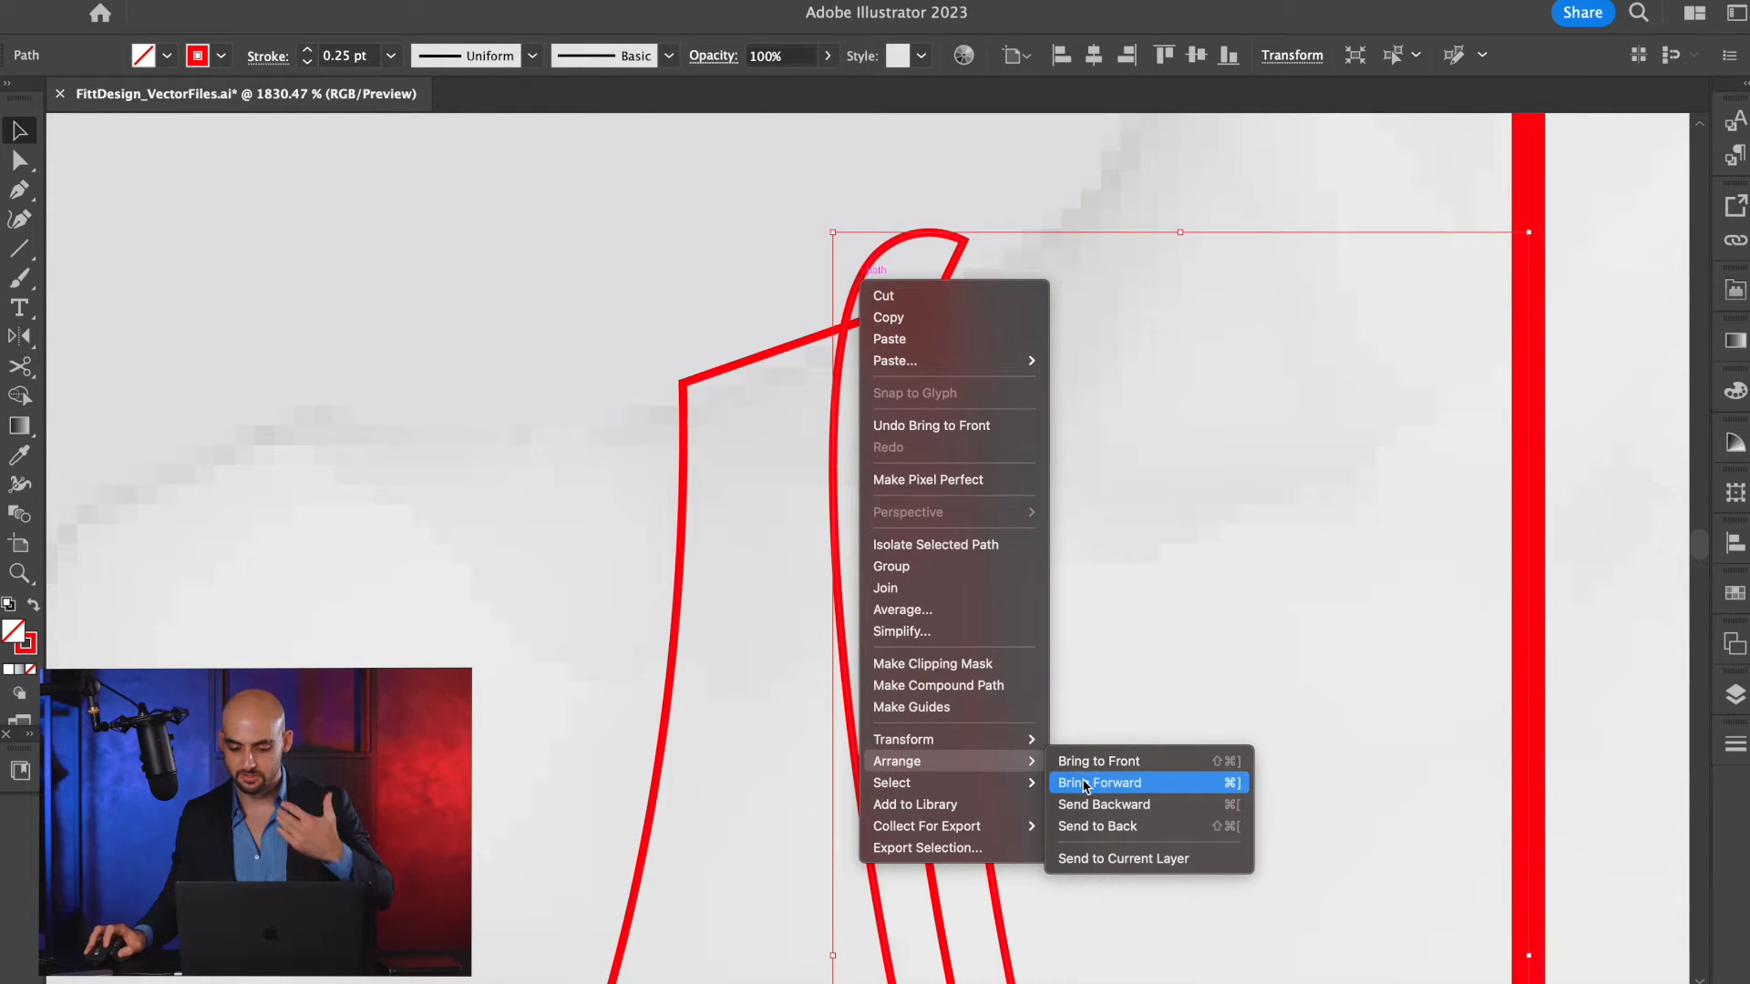
pyautogui.click(1184, 406)
# Cut the neckline's offset path at the shoulder seam and centre front, then delete the excess part on the neck side.
pyautogui.press('c')
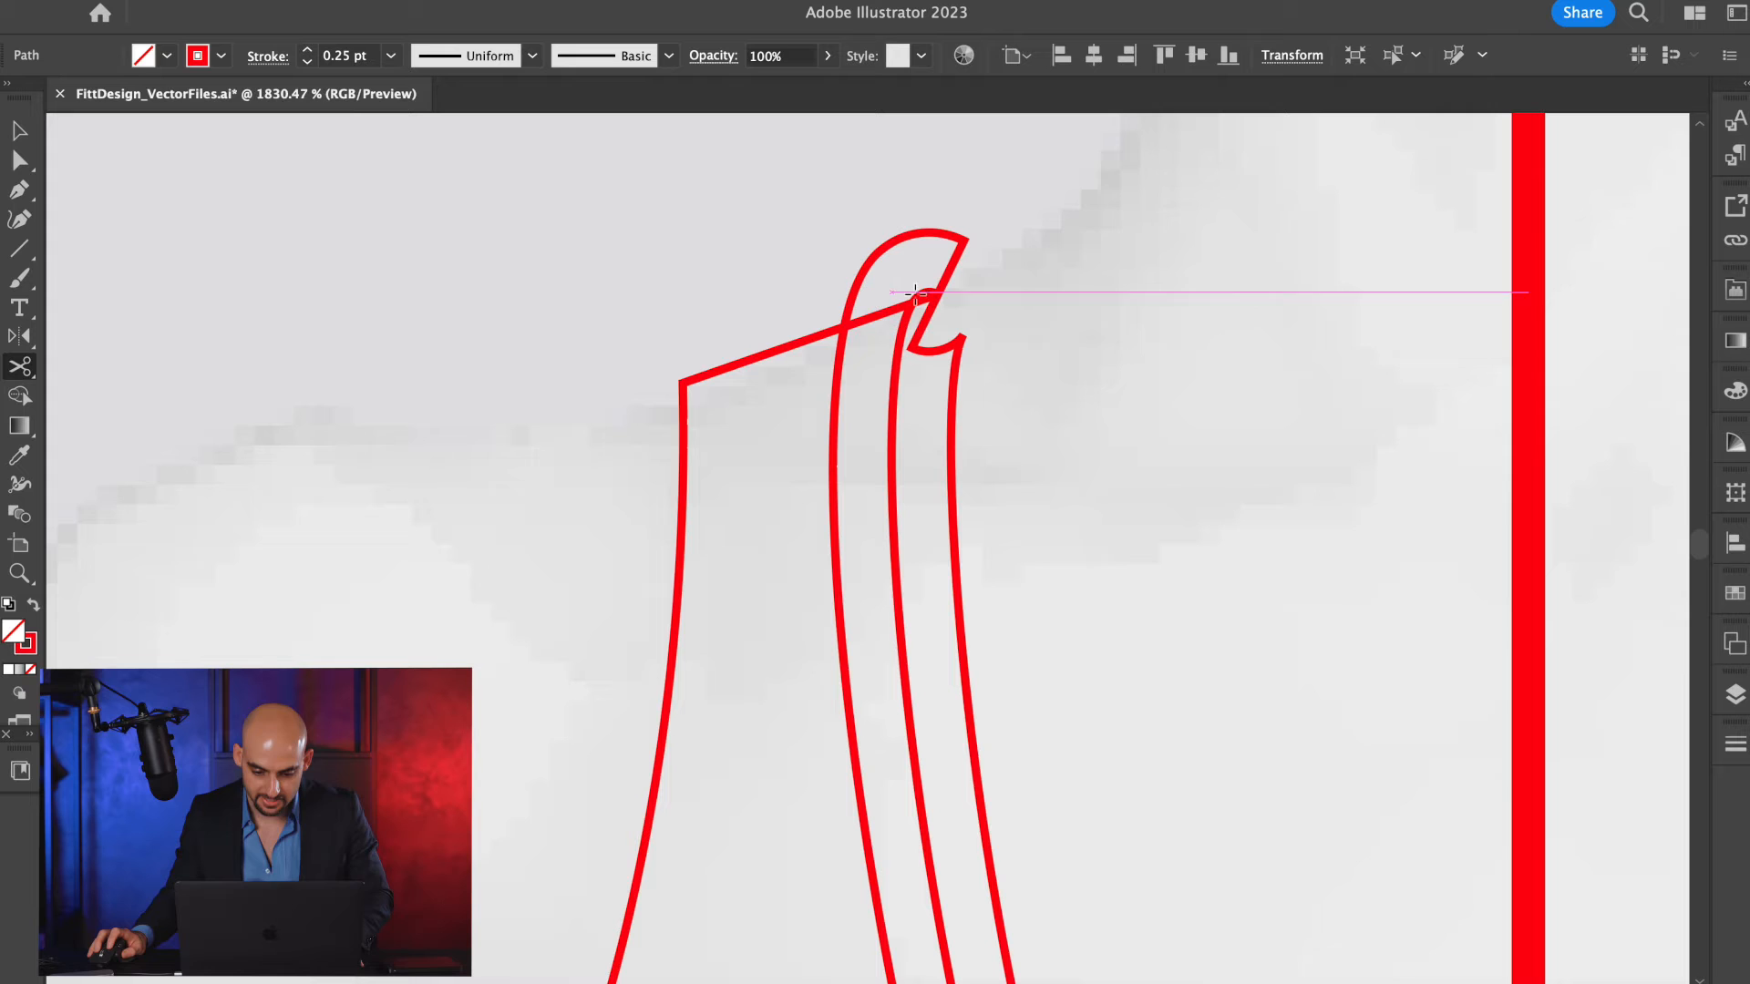
pyautogui.click(846, 326)
pyautogui.scroll(-5, 948, 308)
pyautogui.scroll(-5, 1094, 547)
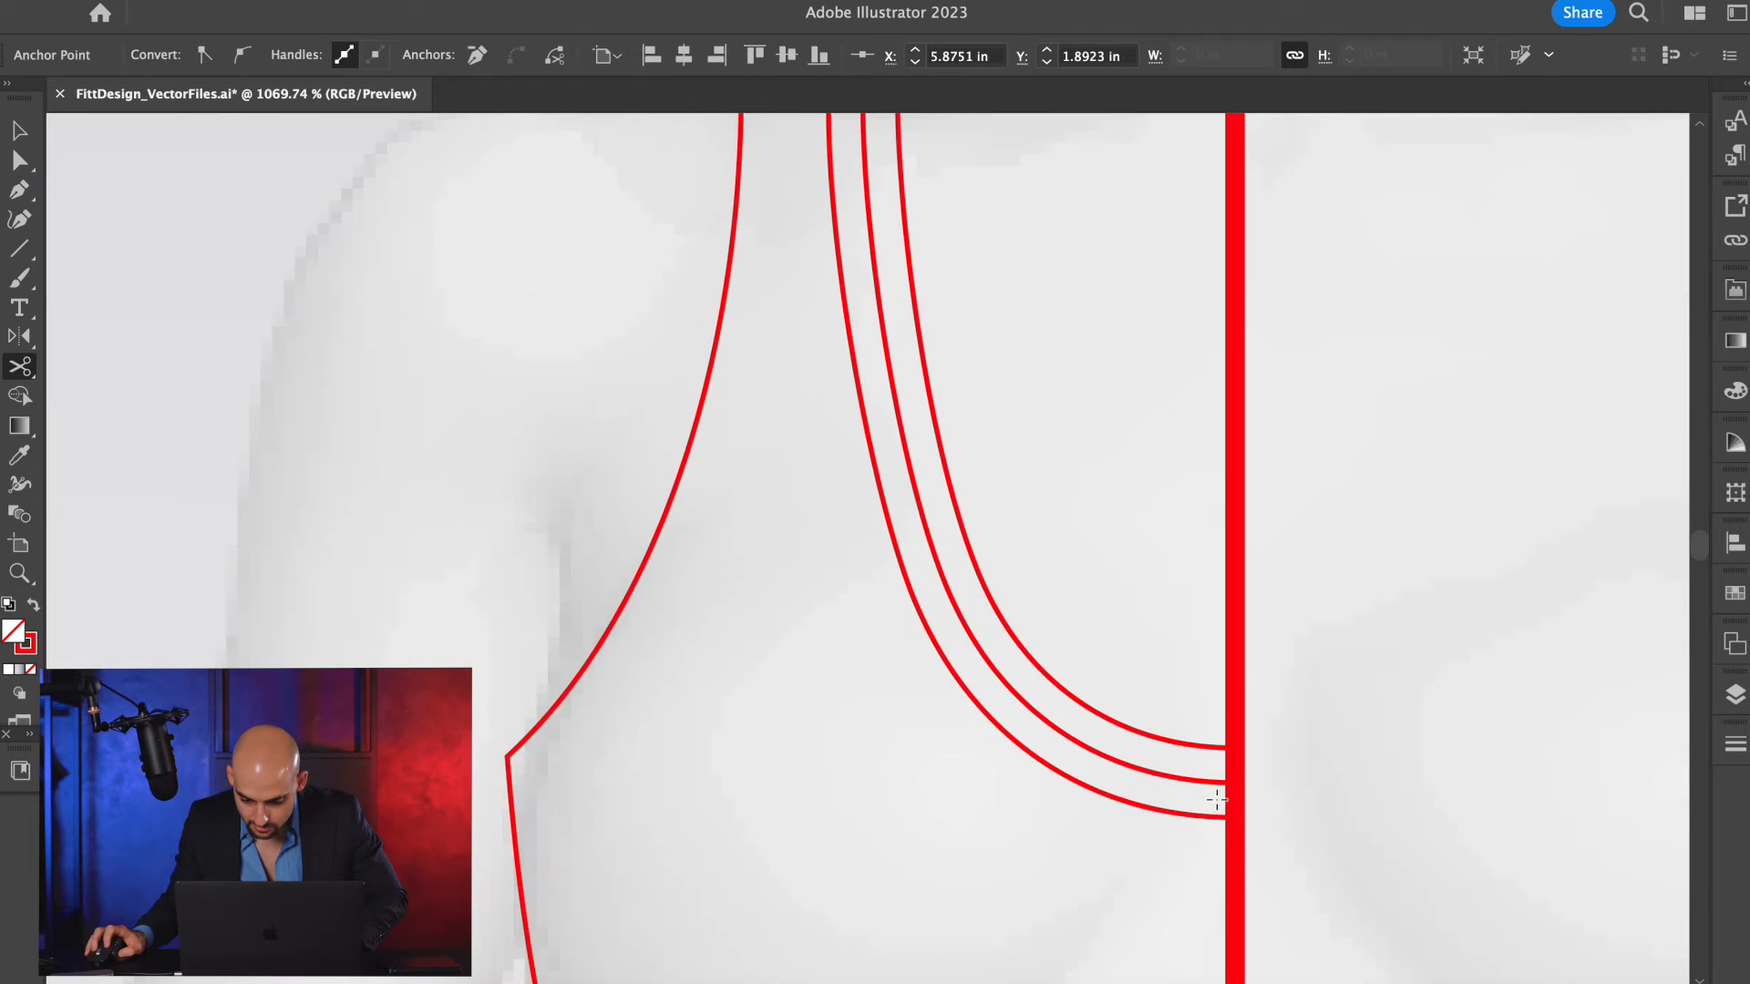
pyautogui.click(1237, 821)
pyautogui.press('a')
pyautogui.press('v')
pyautogui.click(1158, 652)
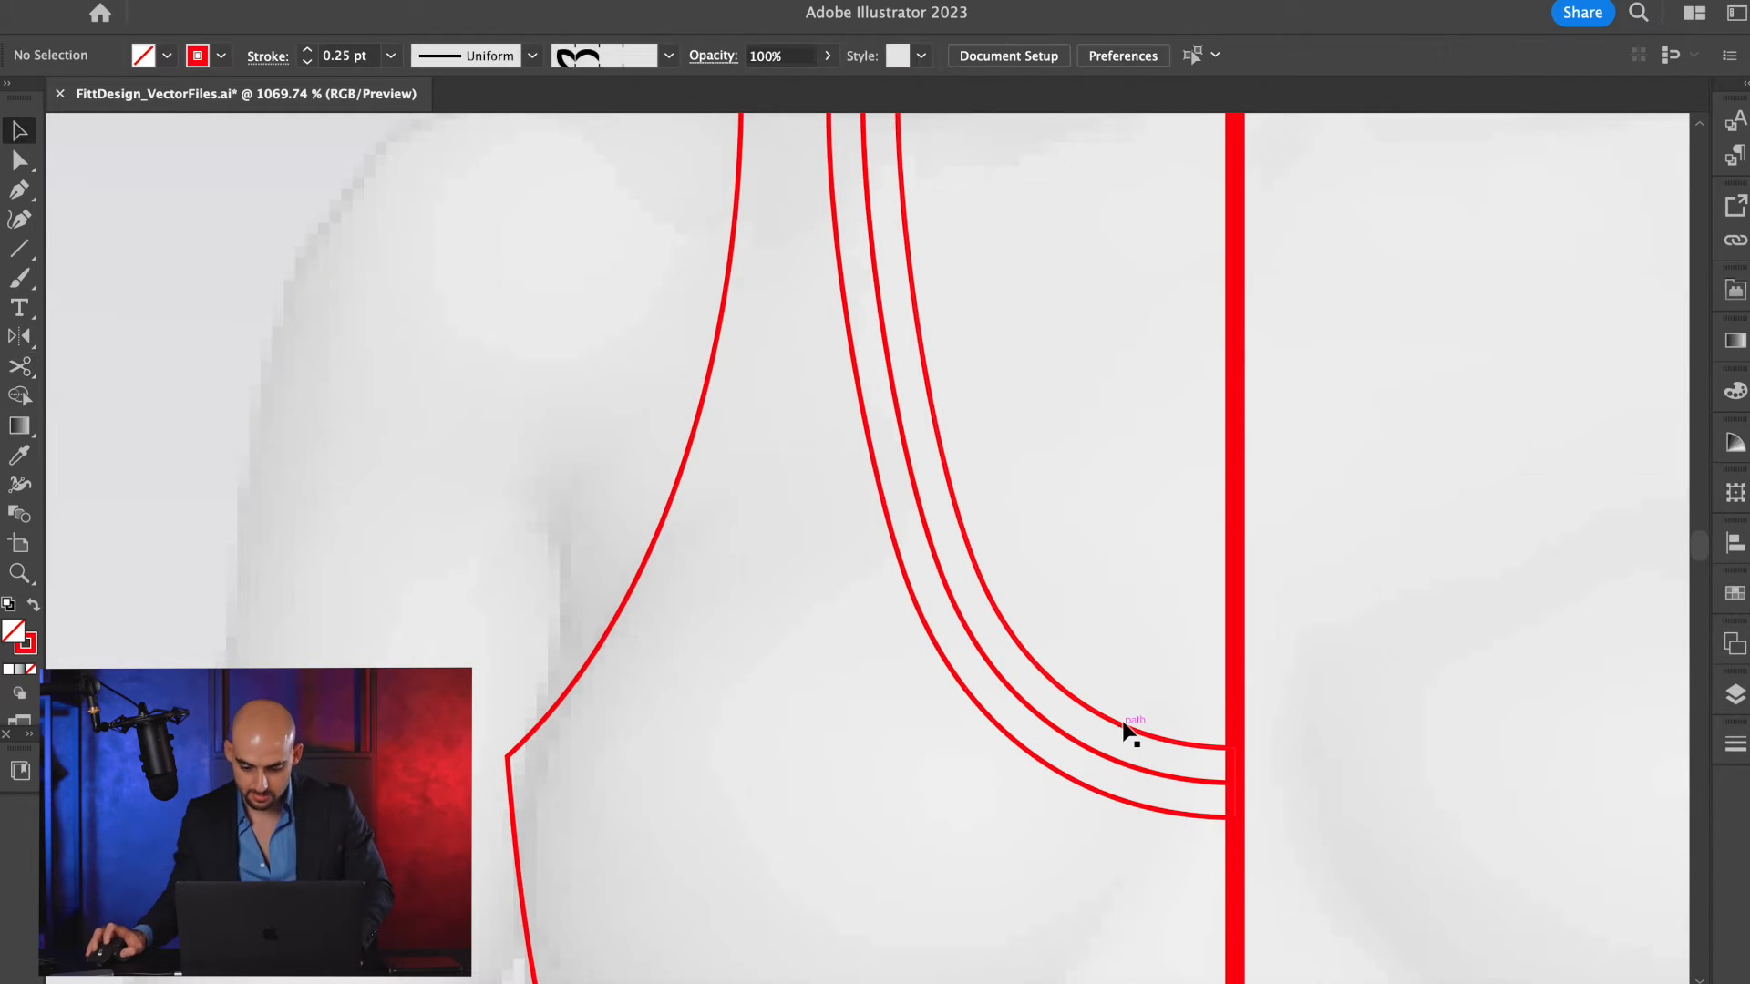
pyautogui.click(1127, 728)
pyautogui.press('Delete')
pyautogui.scroll(-3, 1123, 716)
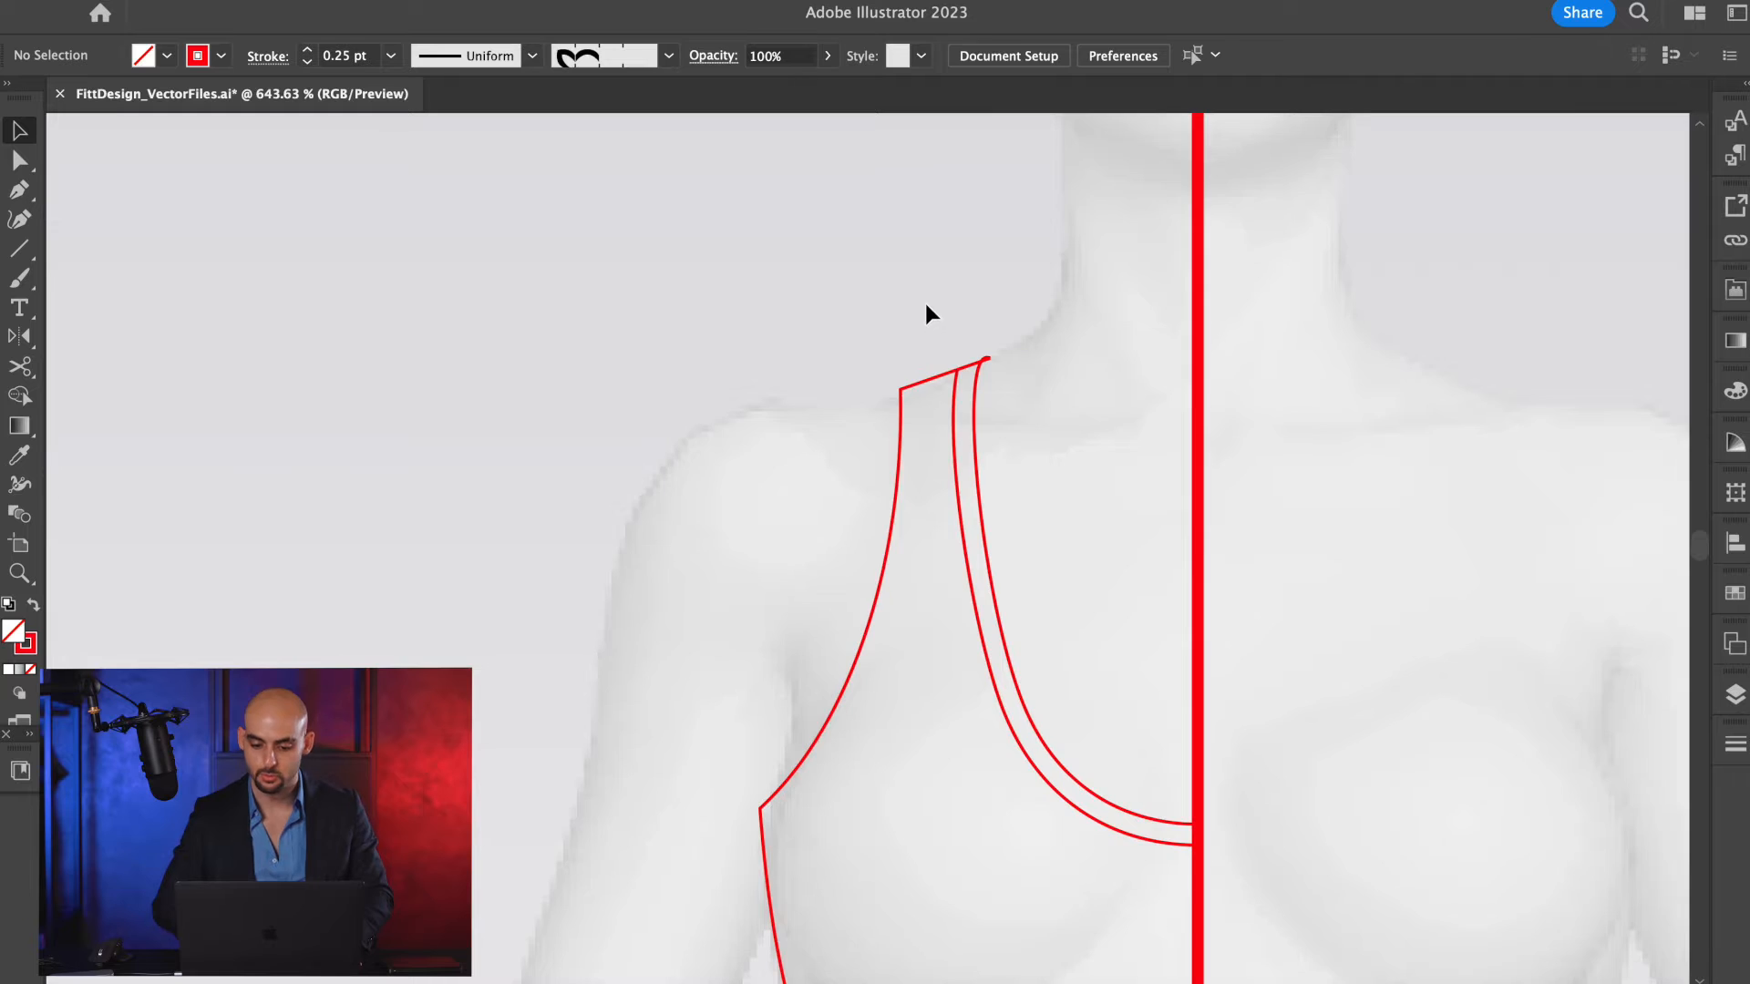
# Switch to outline view and cut the shoulder seam where the neckline trim's outer line meets it.
pyautogui.scroll(6, 924, 312)
pyautogui.scroll(4, 1312, 562)
pyautogui.click(968, 629)
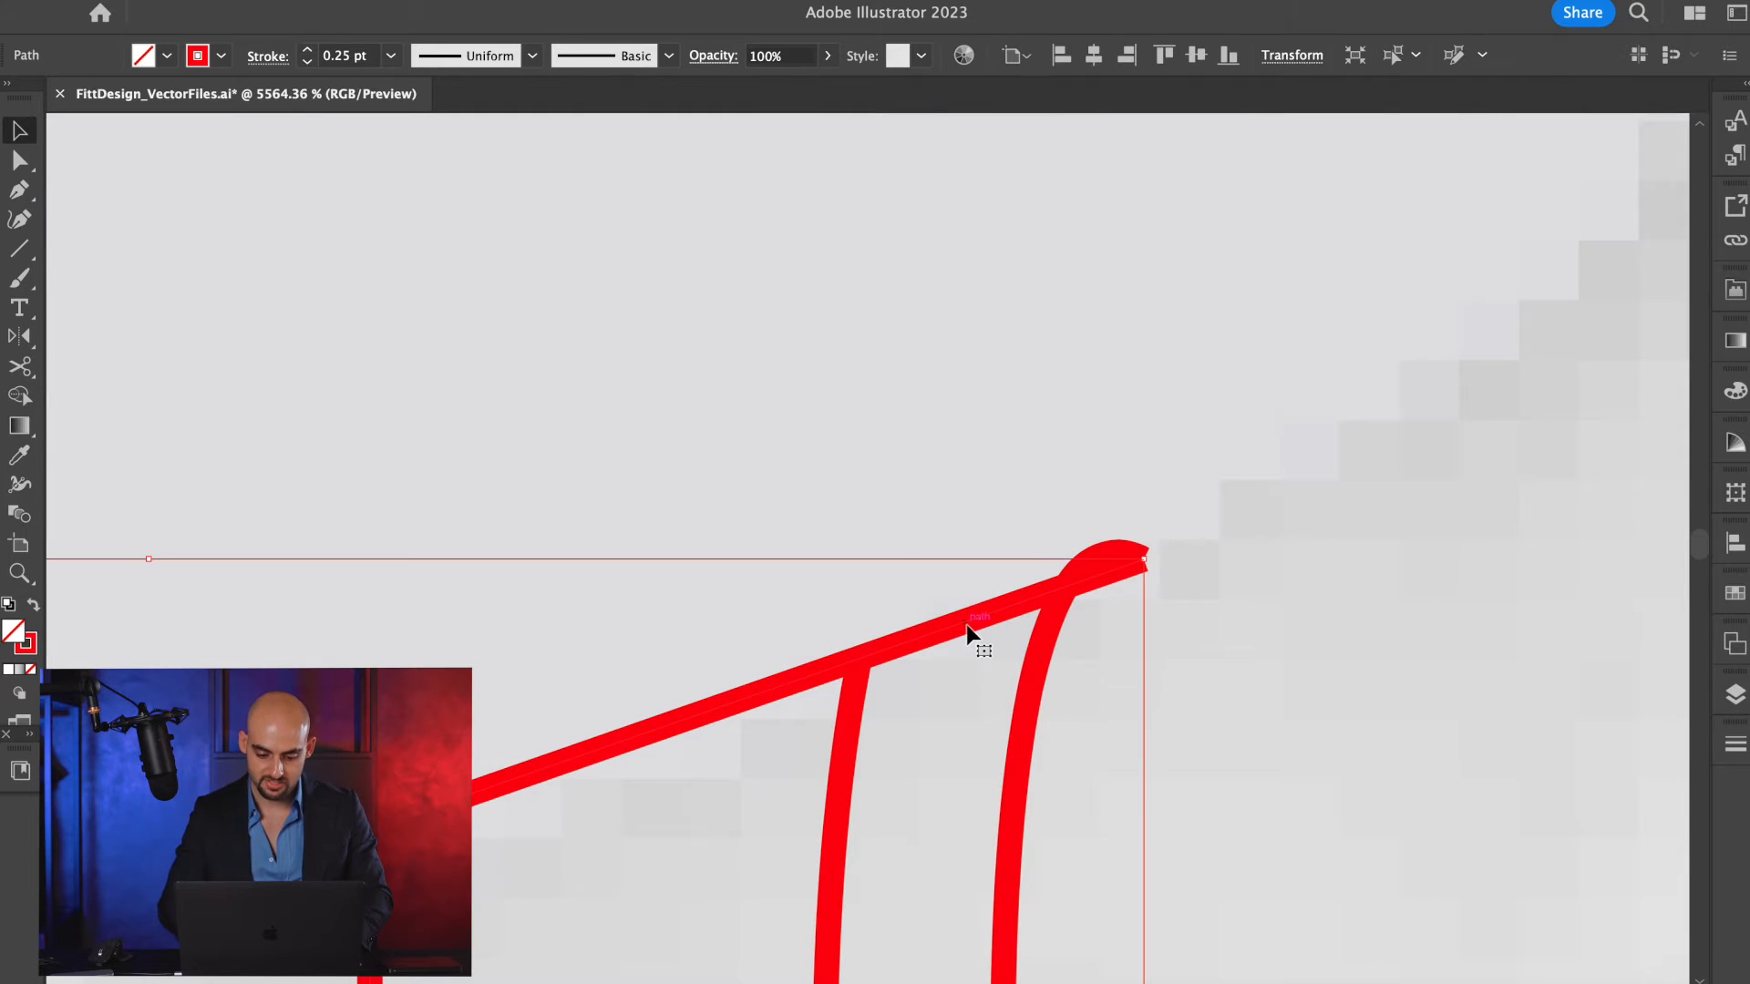
pyautogui.scroll(-2, 893, 649)
pyautogui.press('c')
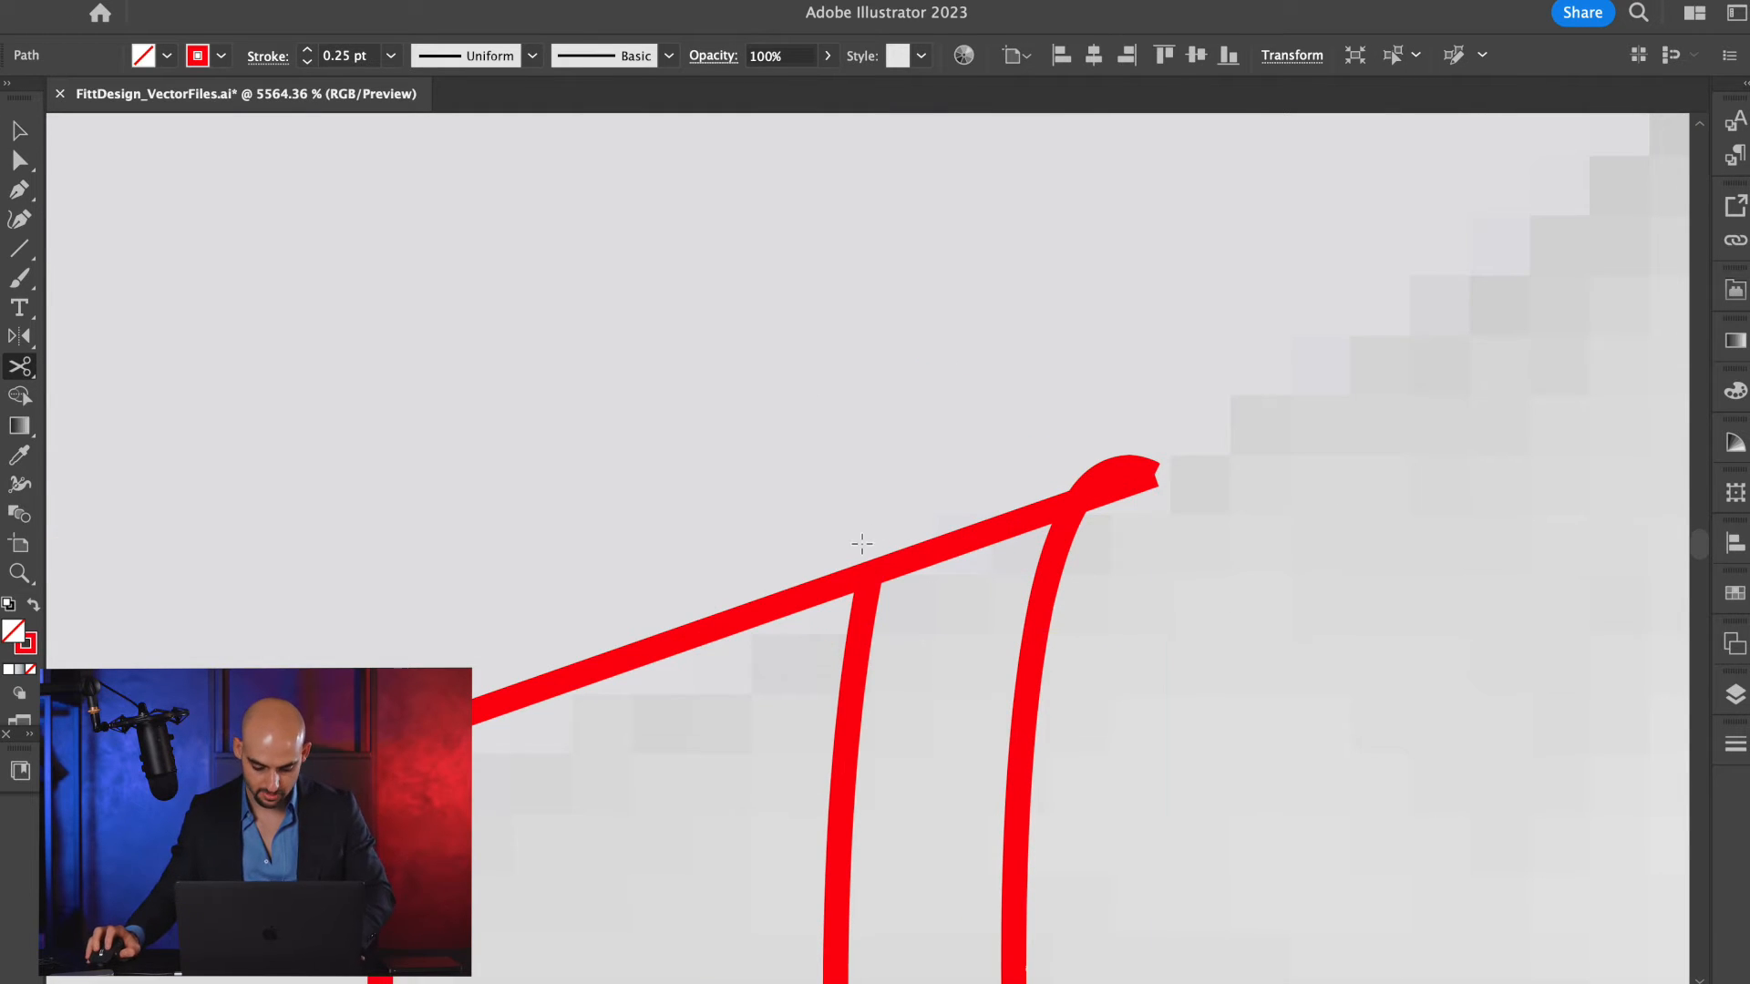
pyautogui.press('super+y')
pyautogui.scroll(4, 879, 558)
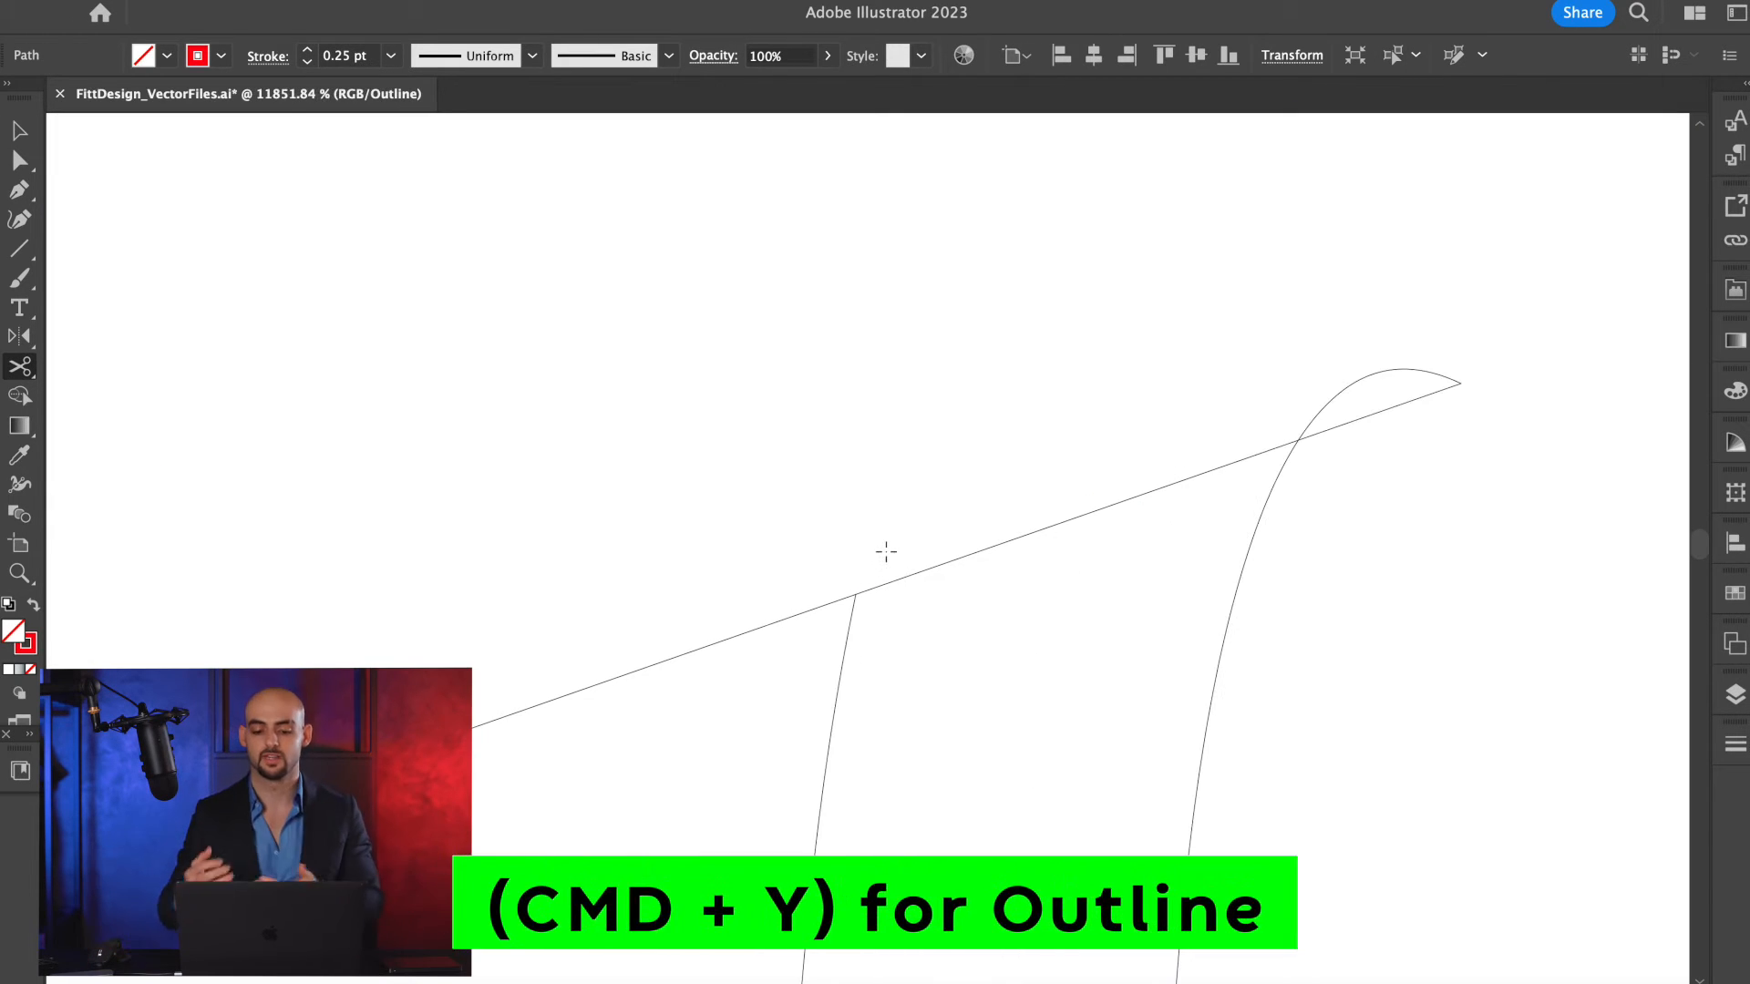
pyautogui.press('v')
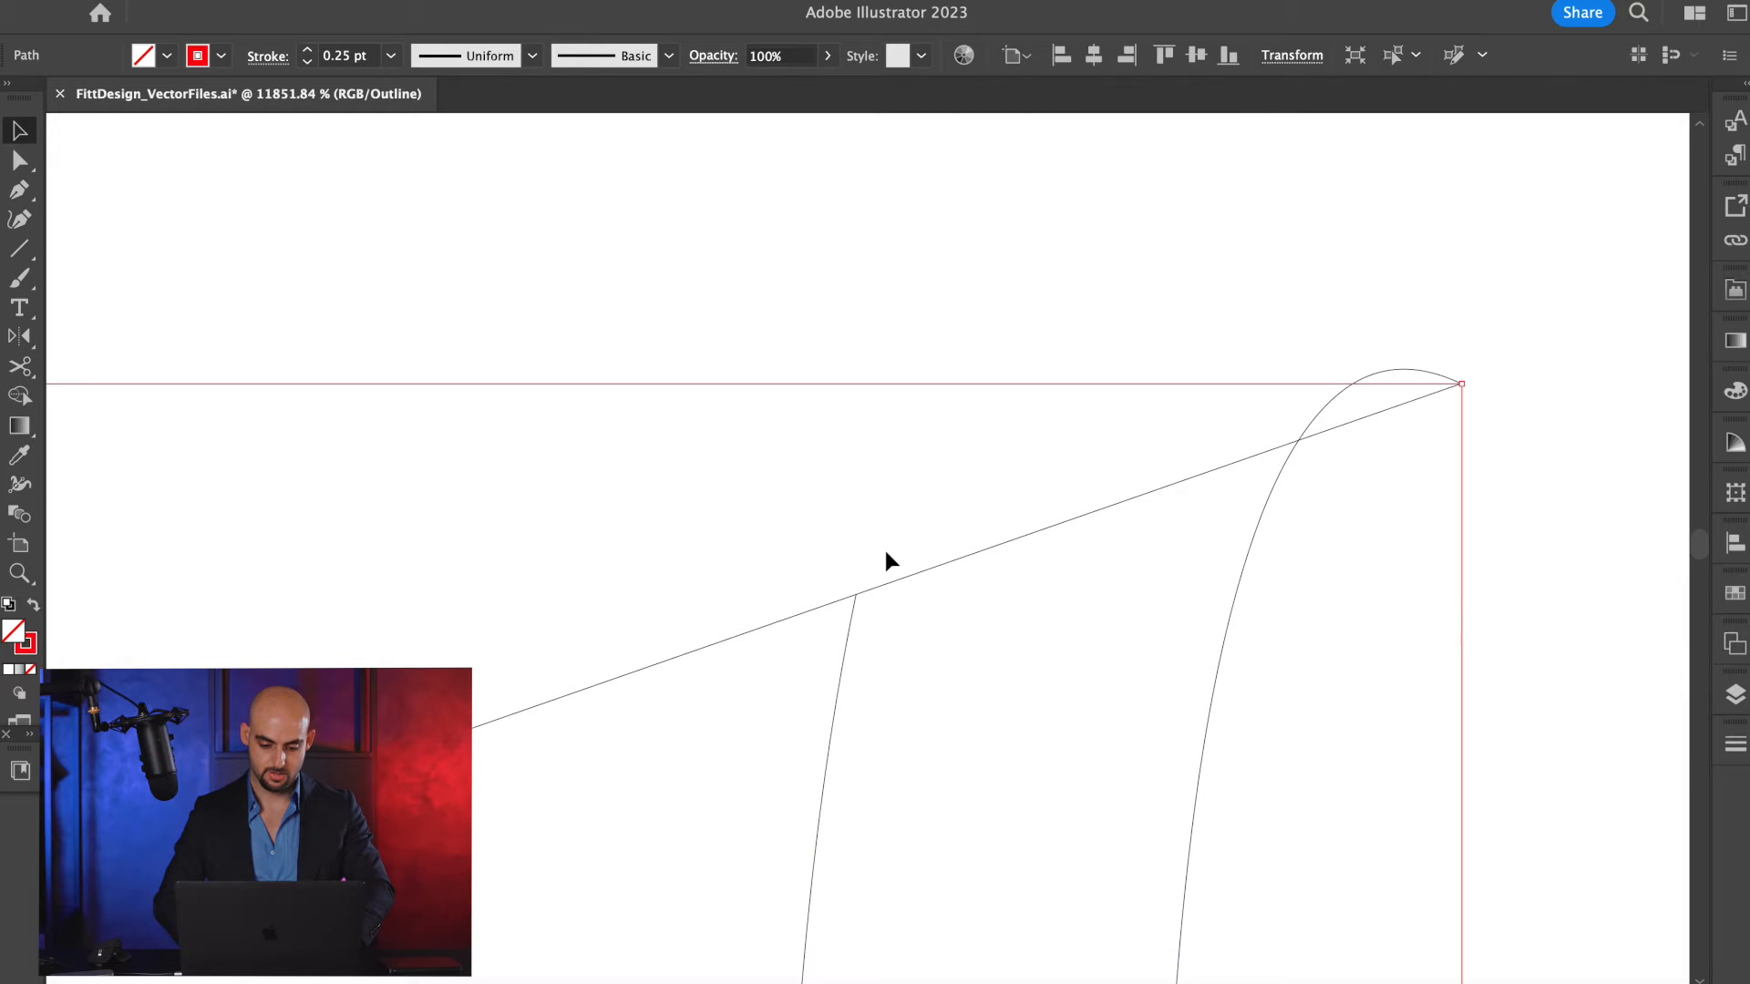
pyautogui.press('c')
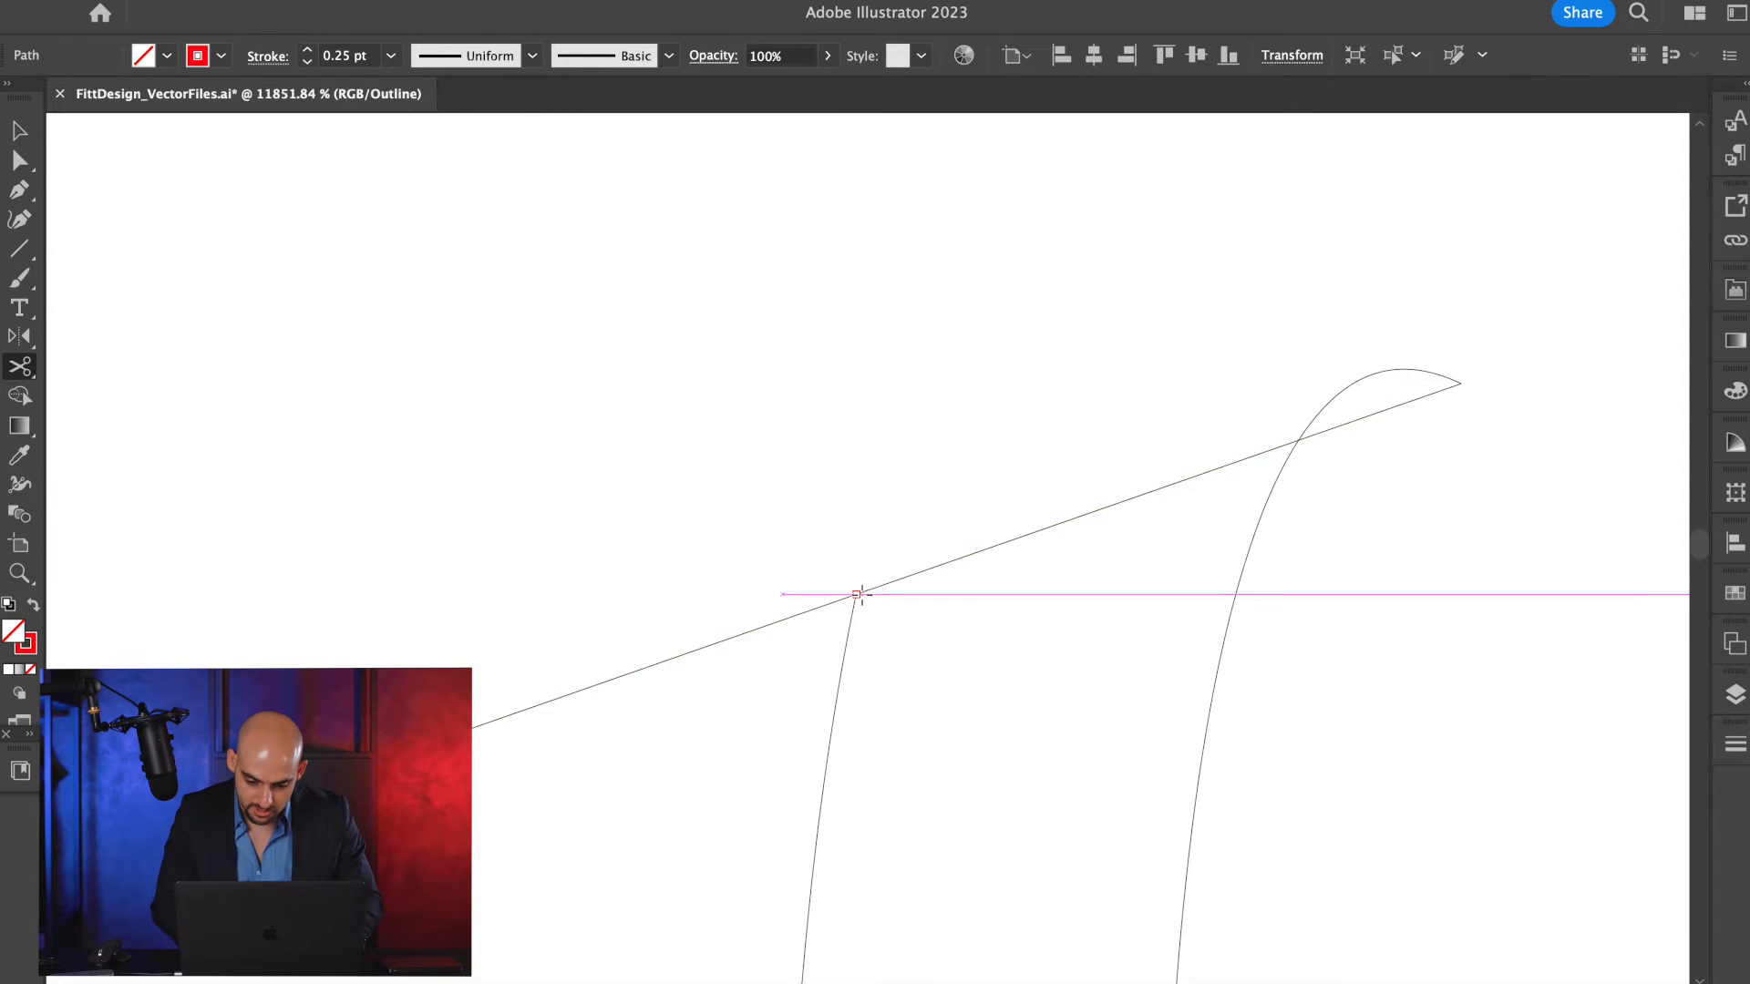
pyautogui.click(856, 593)
pyautogui.press('v')
pyautogui.click(932, 572)
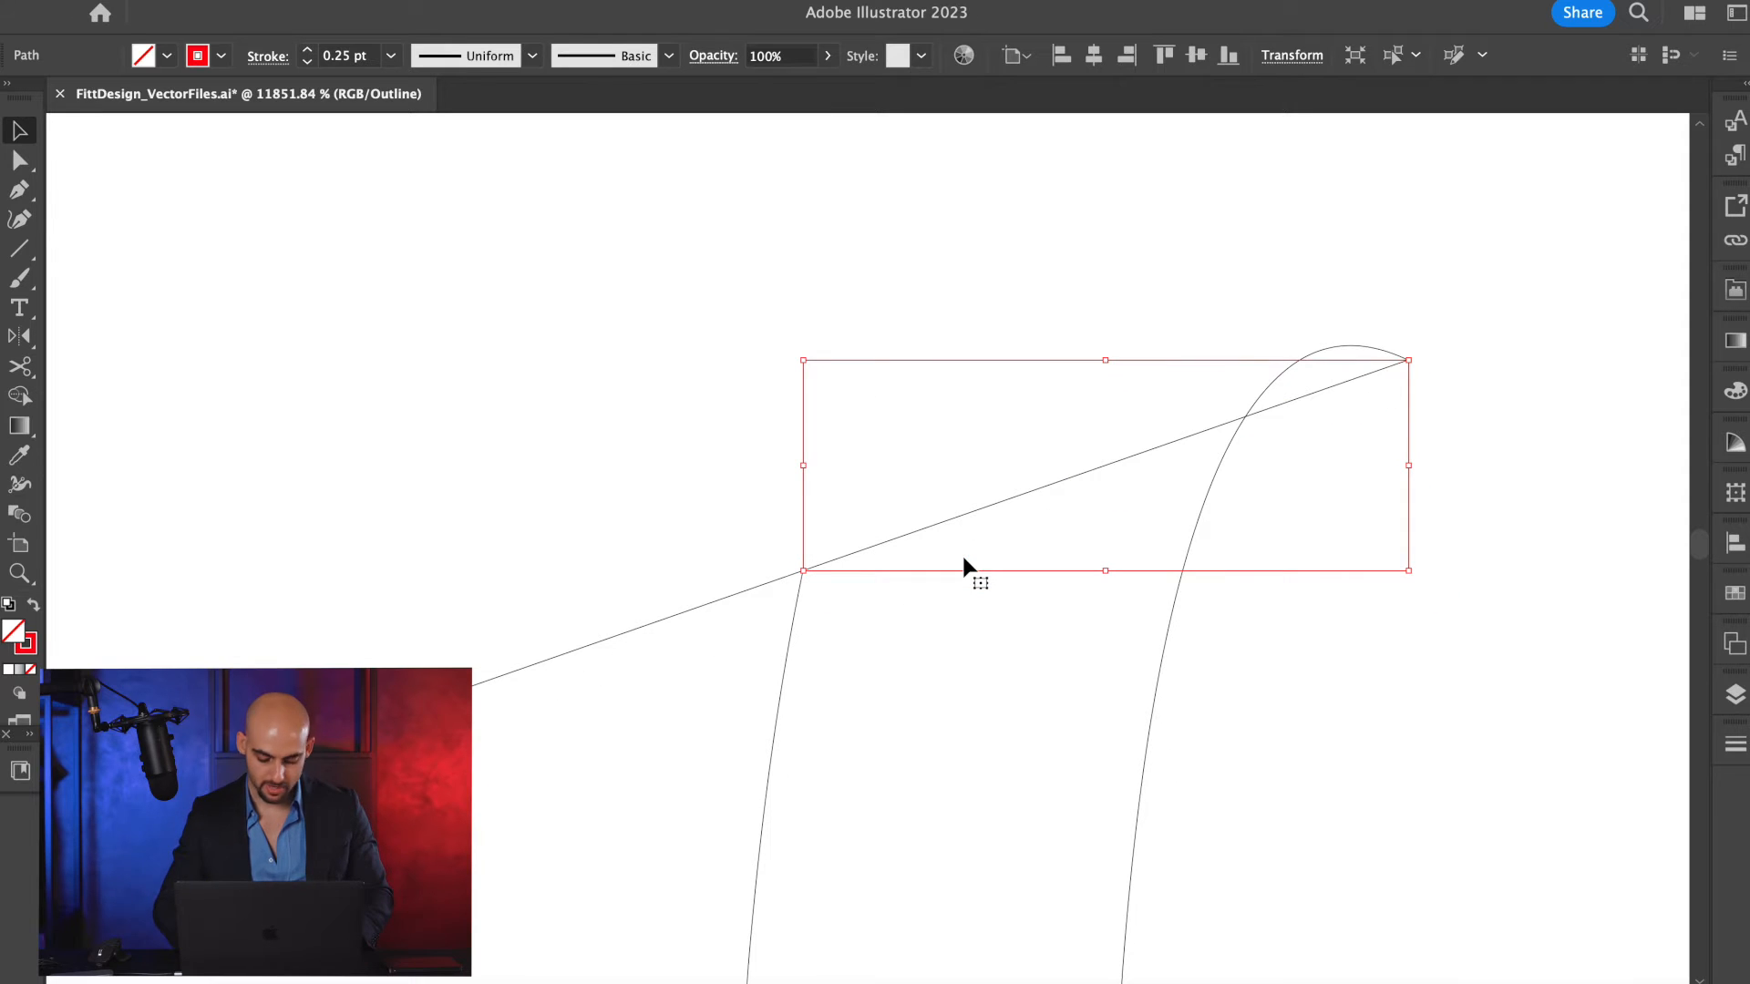
# Bend the short shoulder segment across the neckline trim upward into a rounded arc.
pyautogui.press('p')
pyautogui.press('v')
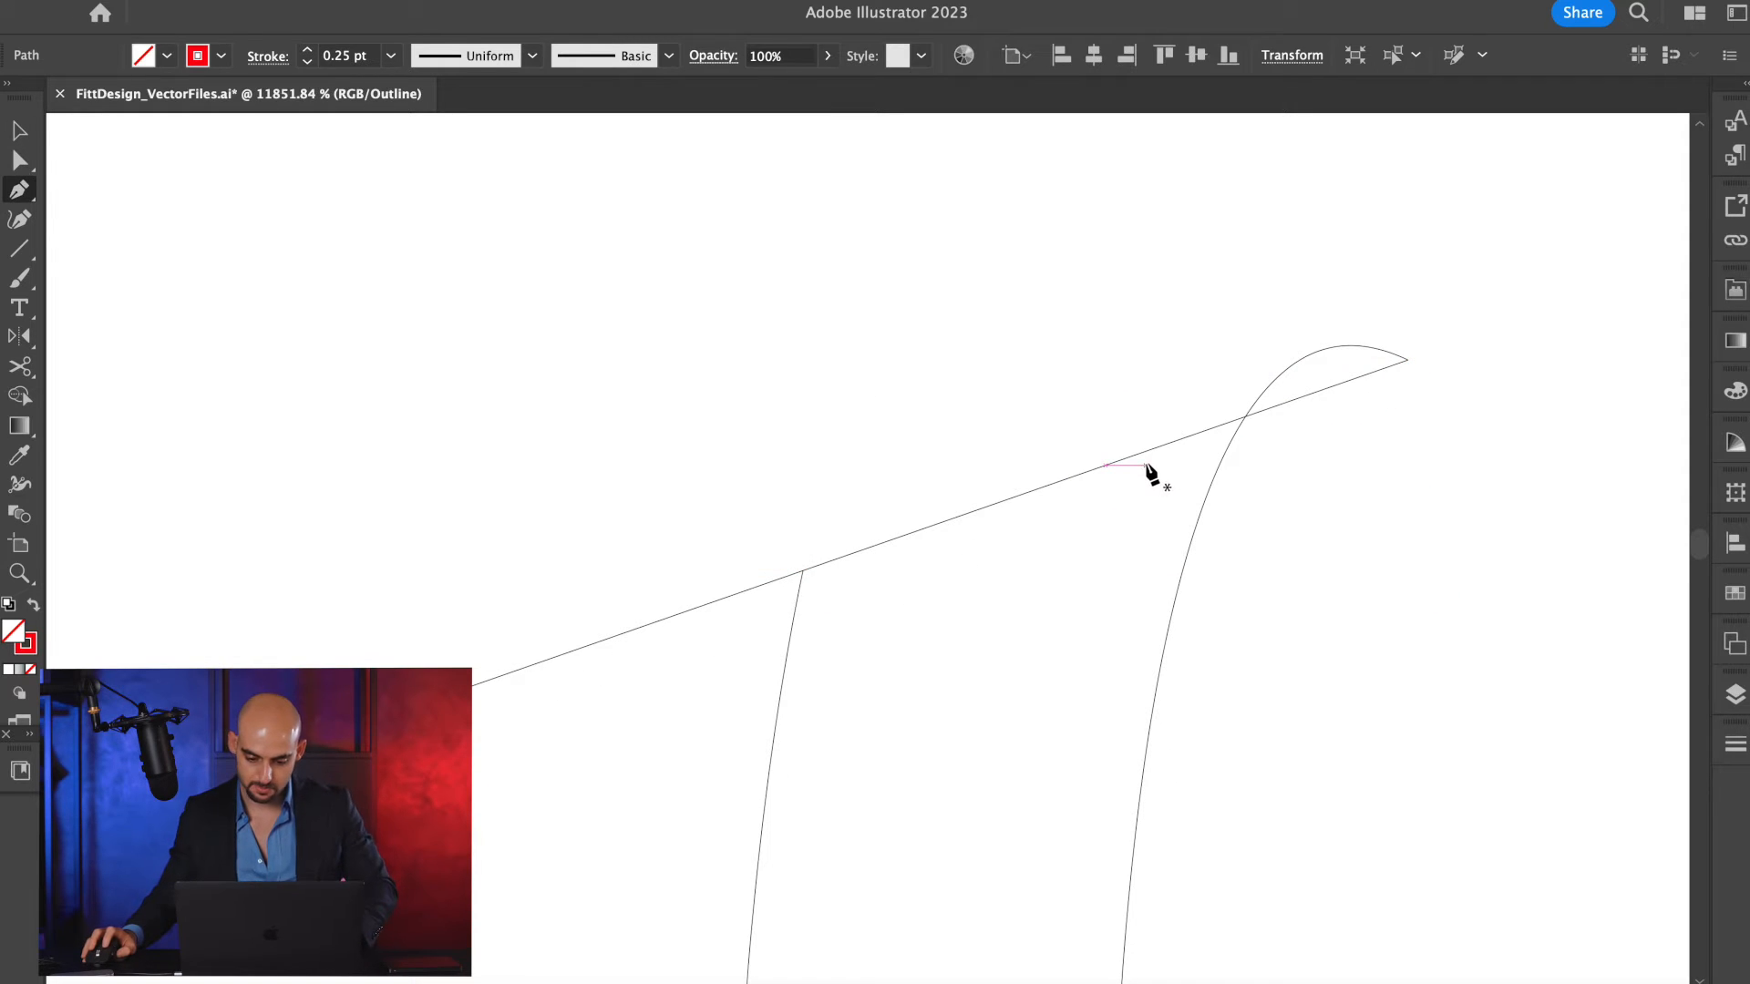
pyautogui.click(1127, 460)
pyautogui.press('p')
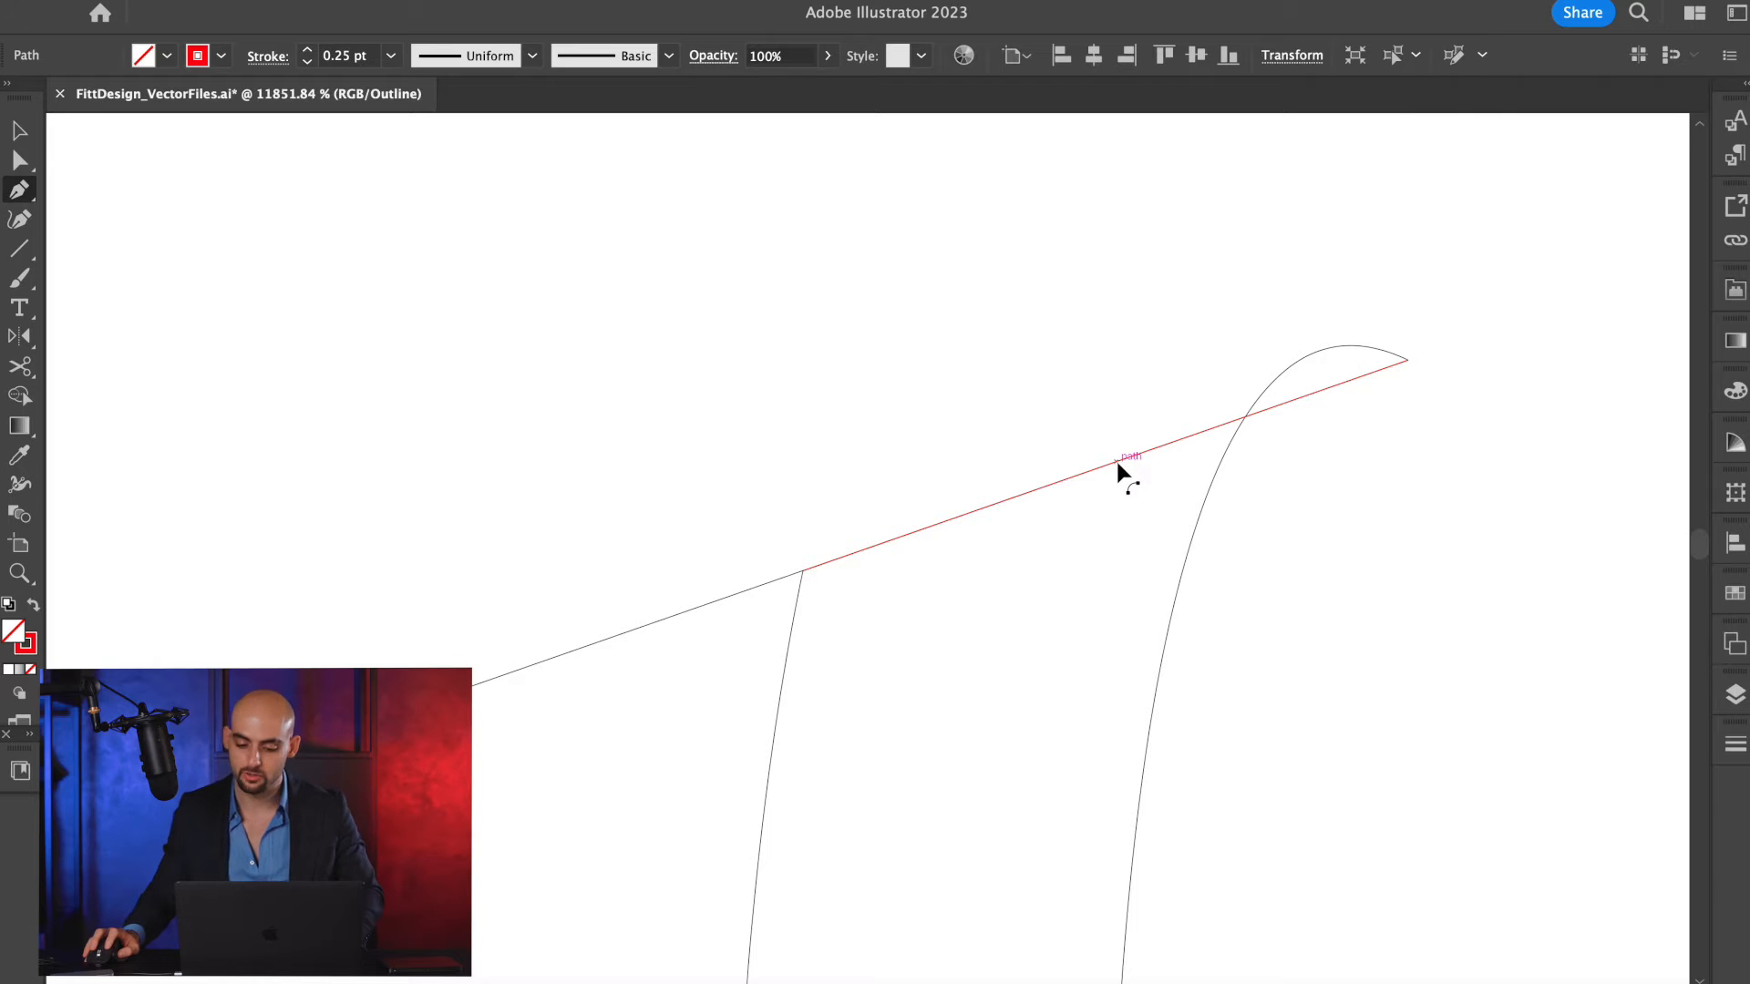
pyautogui.moveTo(1117, 455); pyautogui.dragTo(1144, 383)
pyautogui.press('a')
pyautogui.click(1211, 362)
pyautogui.click(1217, 365)
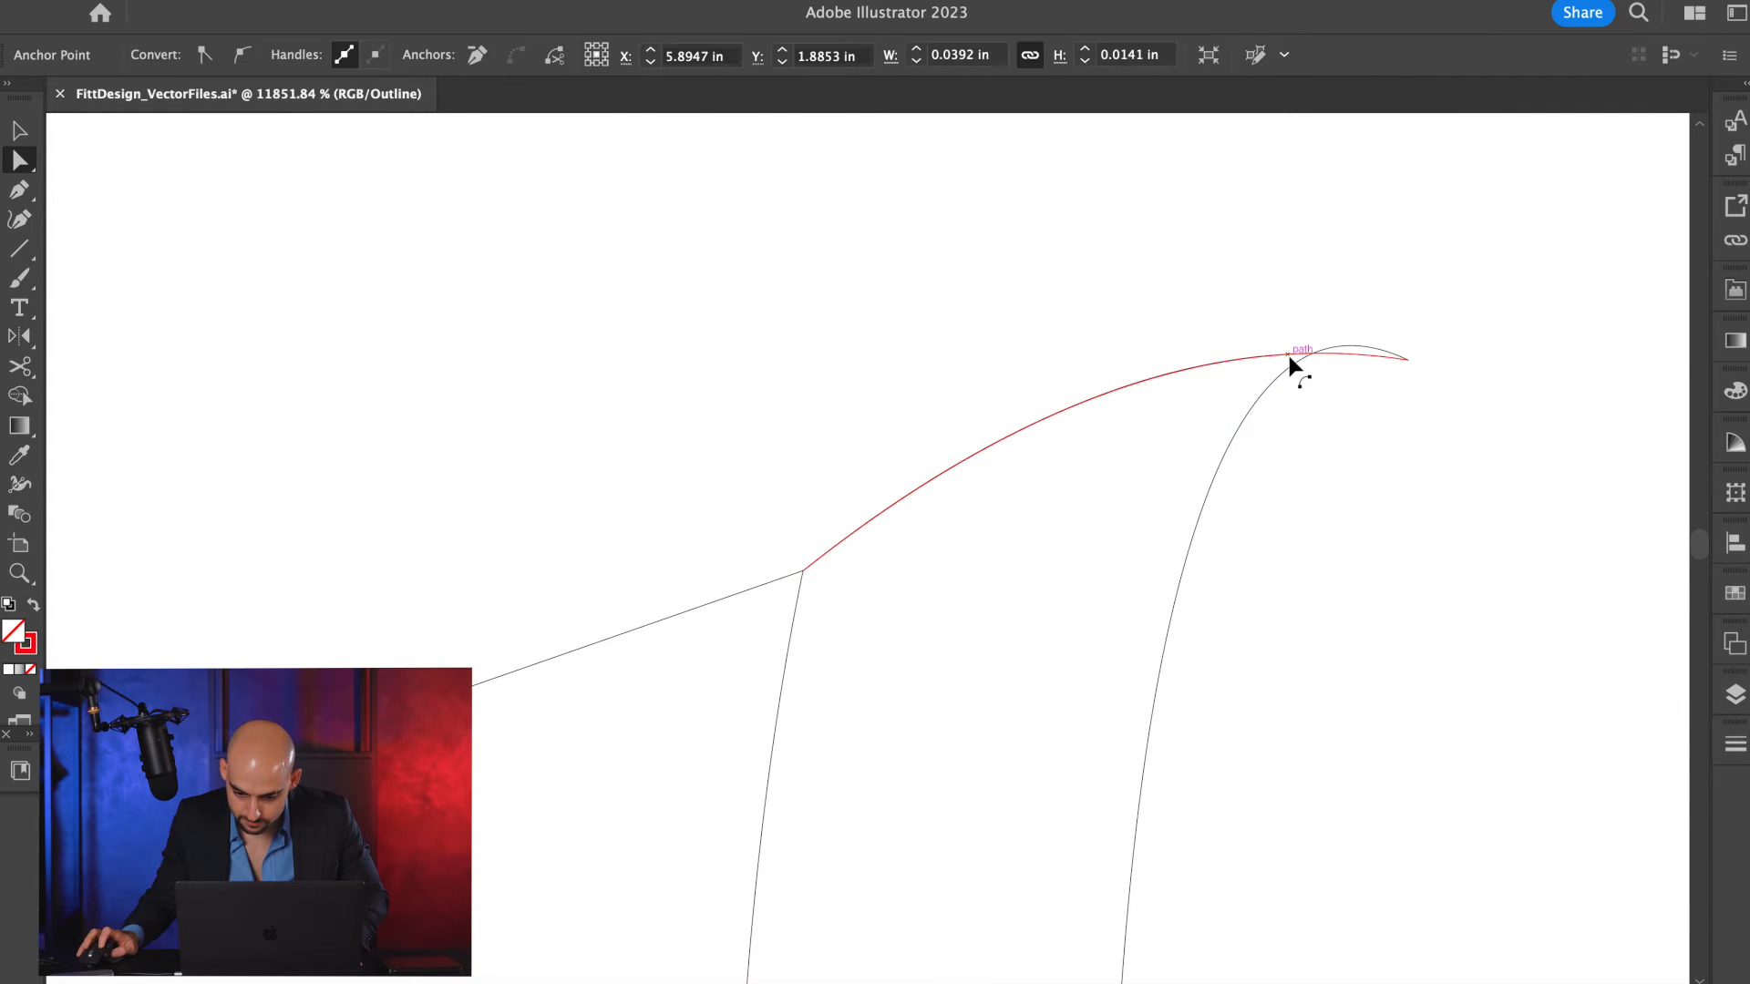
pyautogui.click(1369, 356)
pyautogui.press('p')
pyautogui.moveTo(1305, 353); pyautogui.dragTo(1289, 330)
pyautogui.press('a')
# Return to preview view and fine-tune the arc at the shoulder end of the neckline trim.
pyautogui.hotkey('ctrl', 'y')
pyautogui.scroll(-2, 926, 461)
pyautogui.click(802, 571)
pyautogui.hotkey('ctrl', 'h')
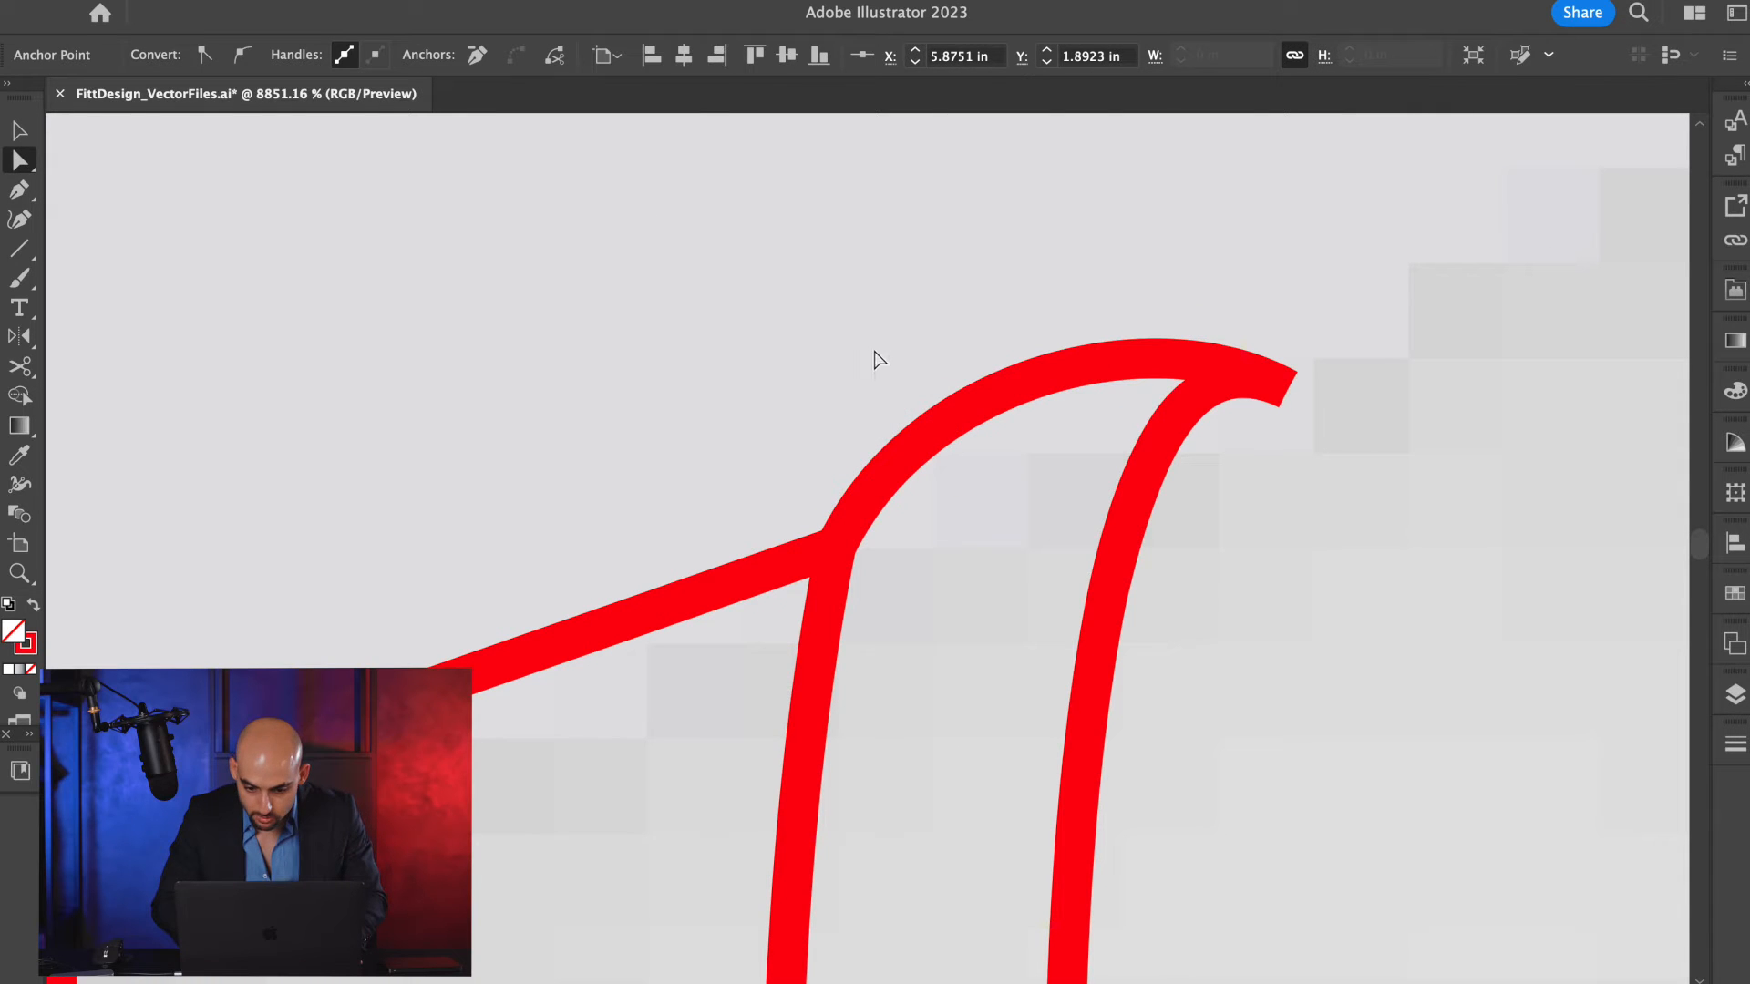
pyautogui.moveTo(950, 429); pyautogui.dragTo(926, 444)
pyautogui.scroll(-4, 926, 447)
pyautogui.press('b')
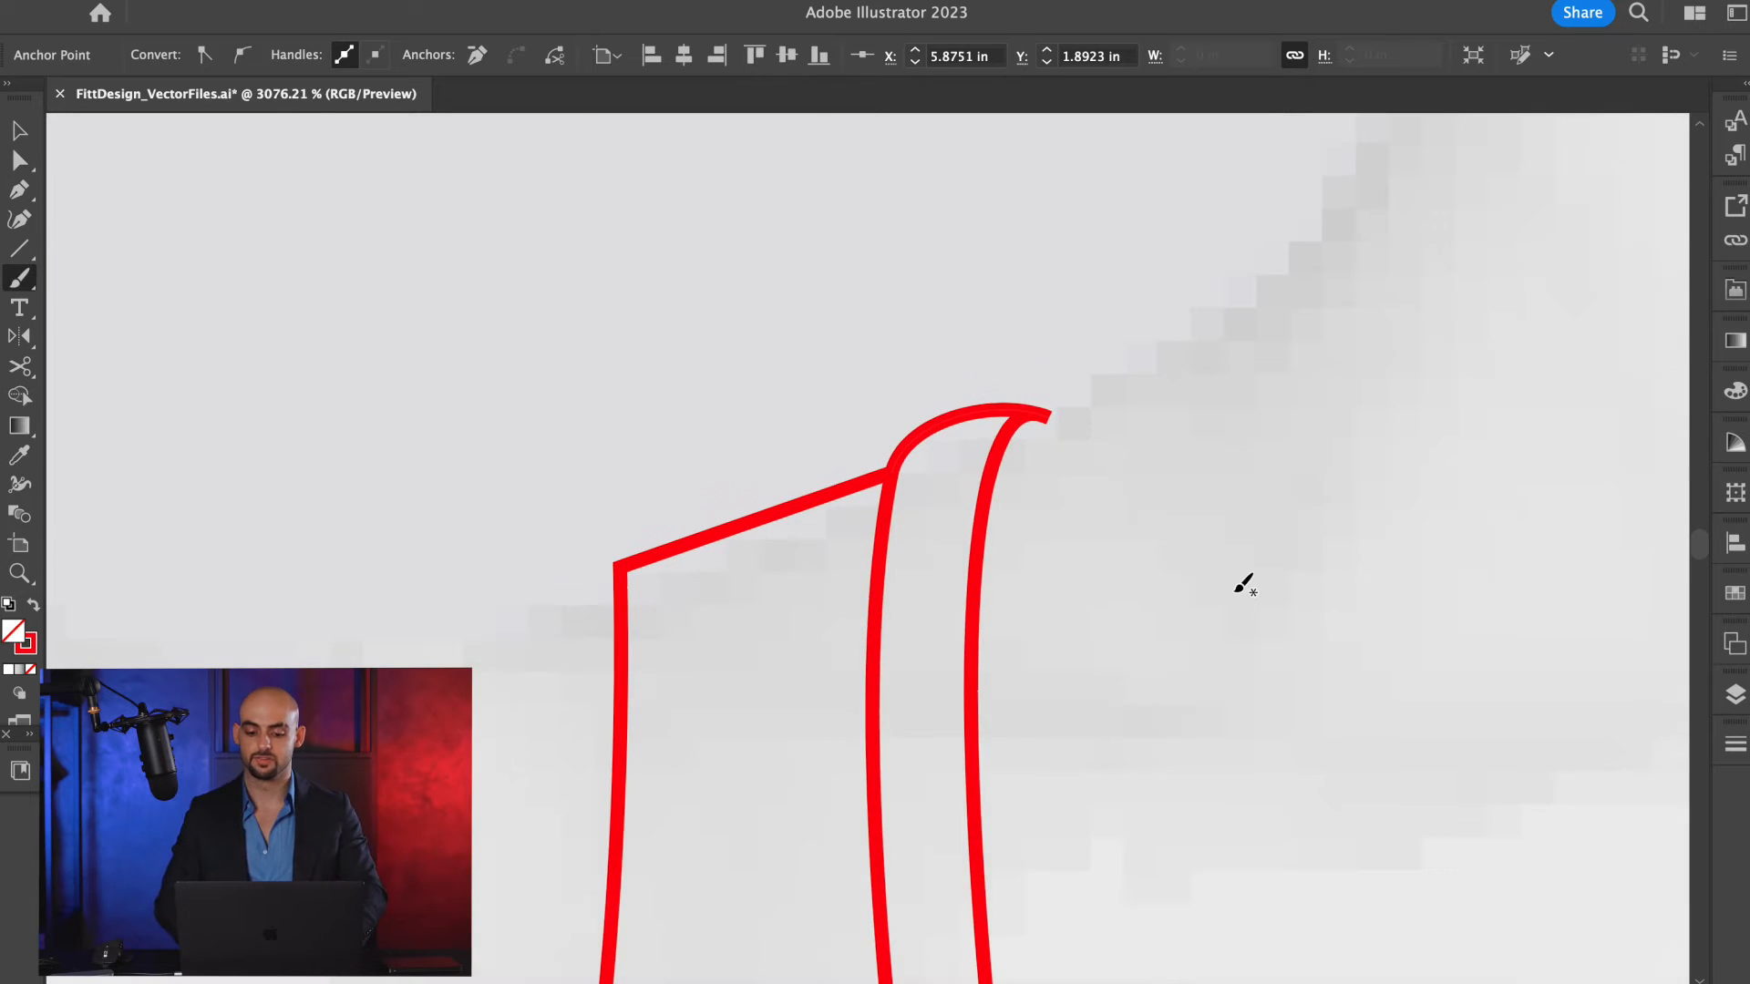
pyautogui.press('v')
pyautogui.scroll(-6, 1059, 557)
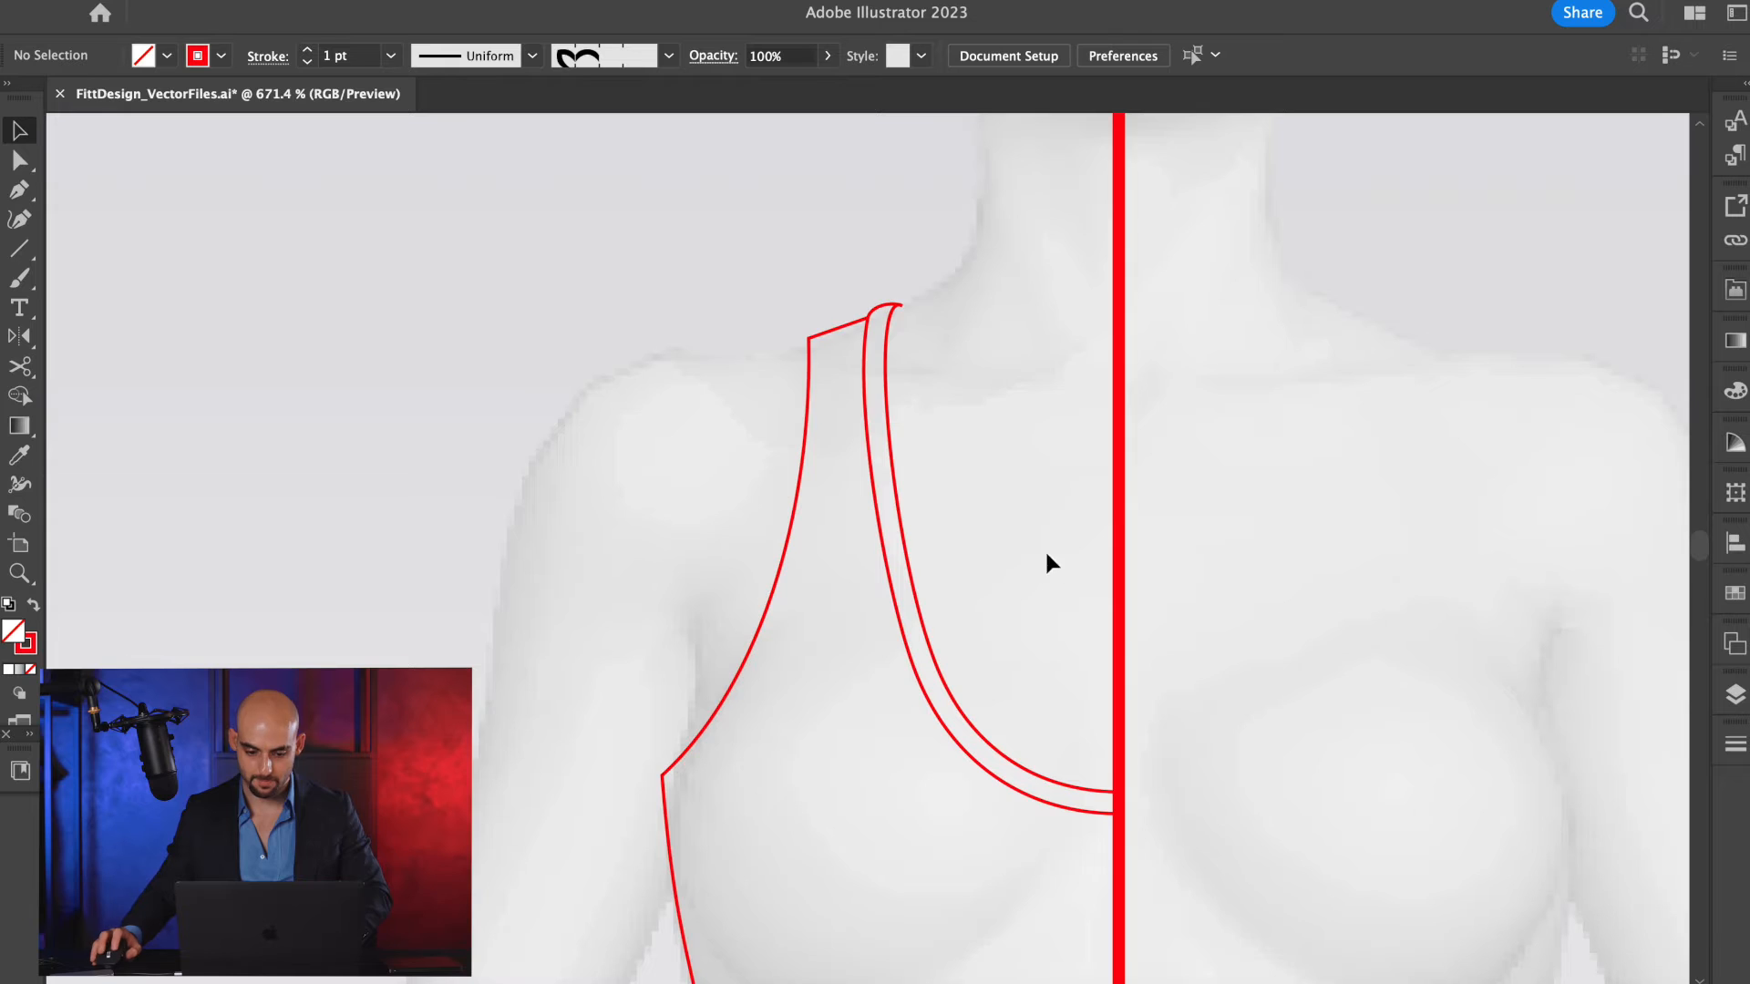
# Cut the bra outline at the underarm point and the outer shoulder point, and select the separated armhole curve.
pyautogui.scroll(-1, 1046, 554)
pyautogui.click(780, 538)
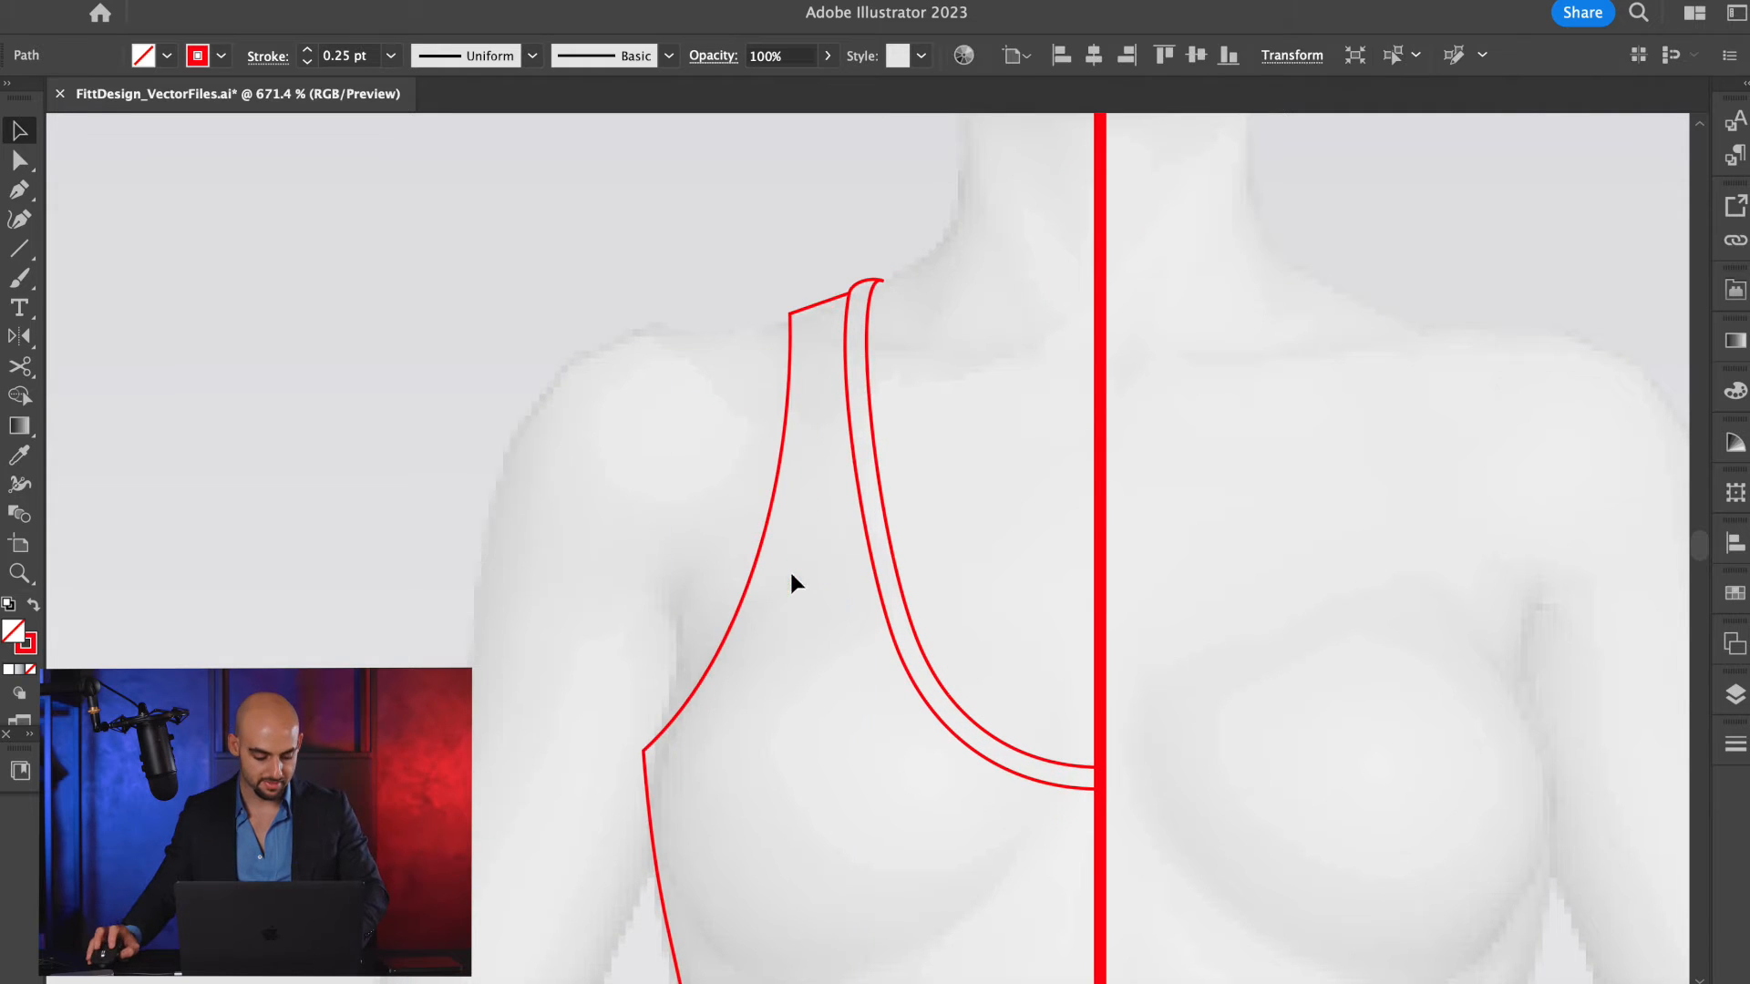
pyautogui.press('c')
pyautogui.click(642, 755)
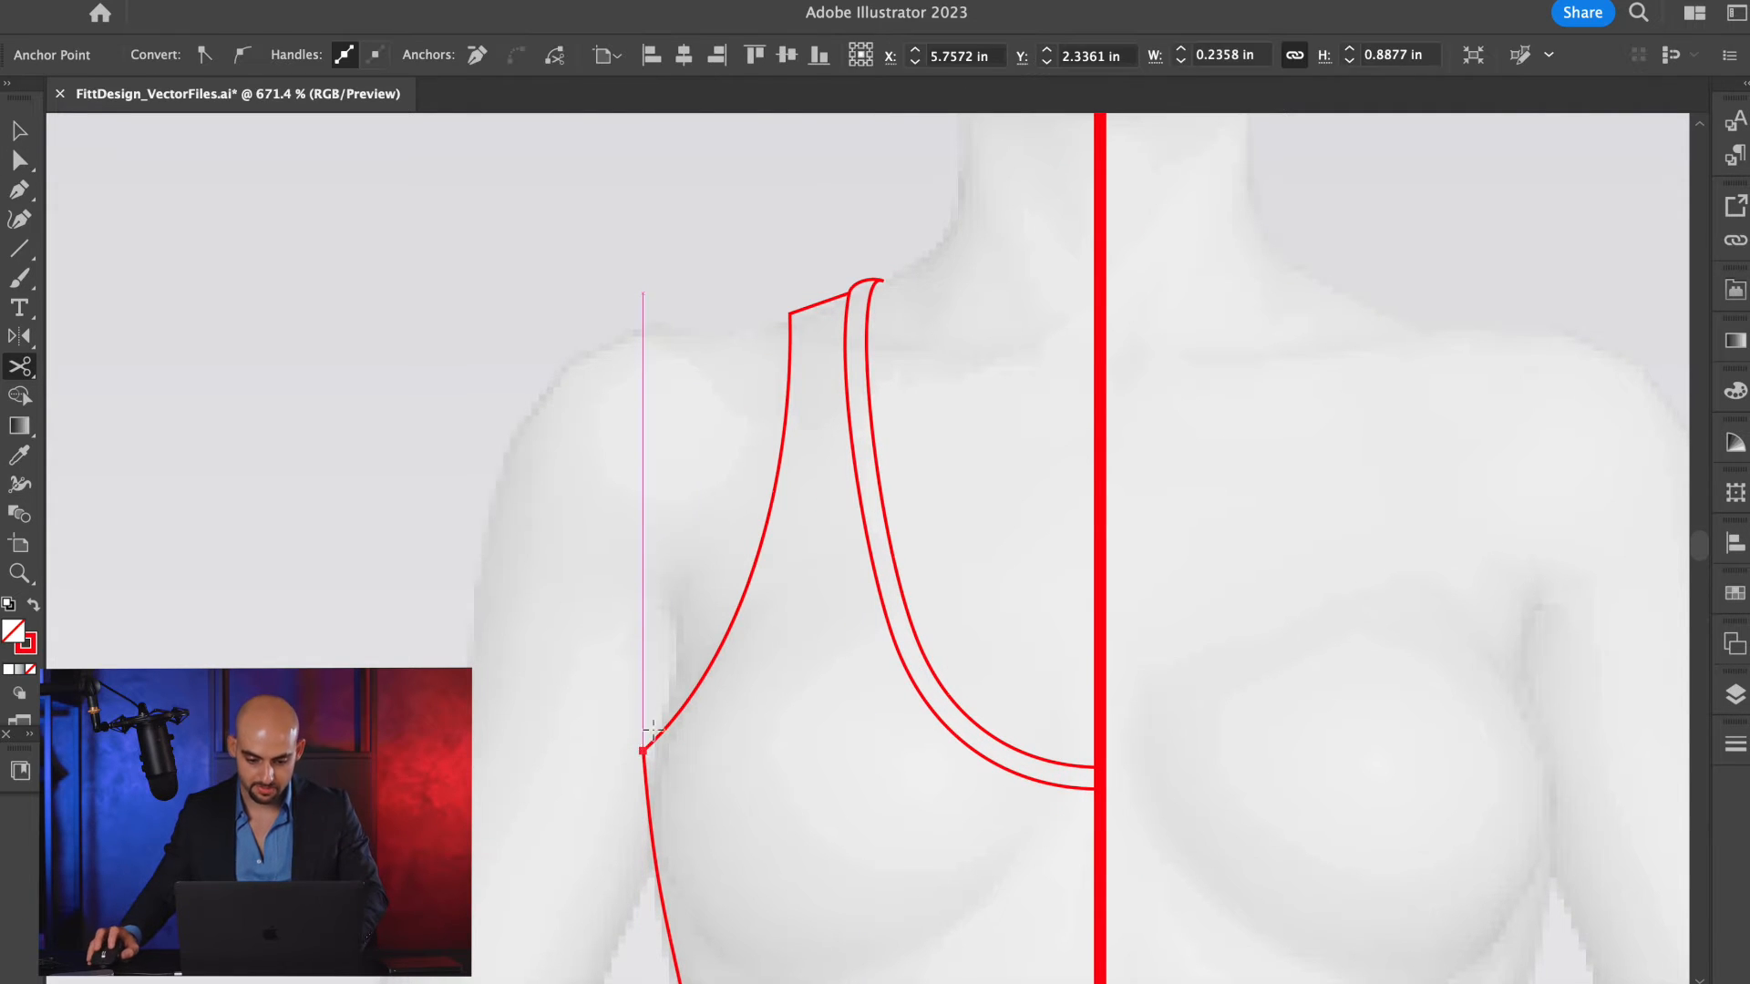
pyautogui.click(790, 314)
pyautogui.press('v')
pyautogui.click(787, 371)
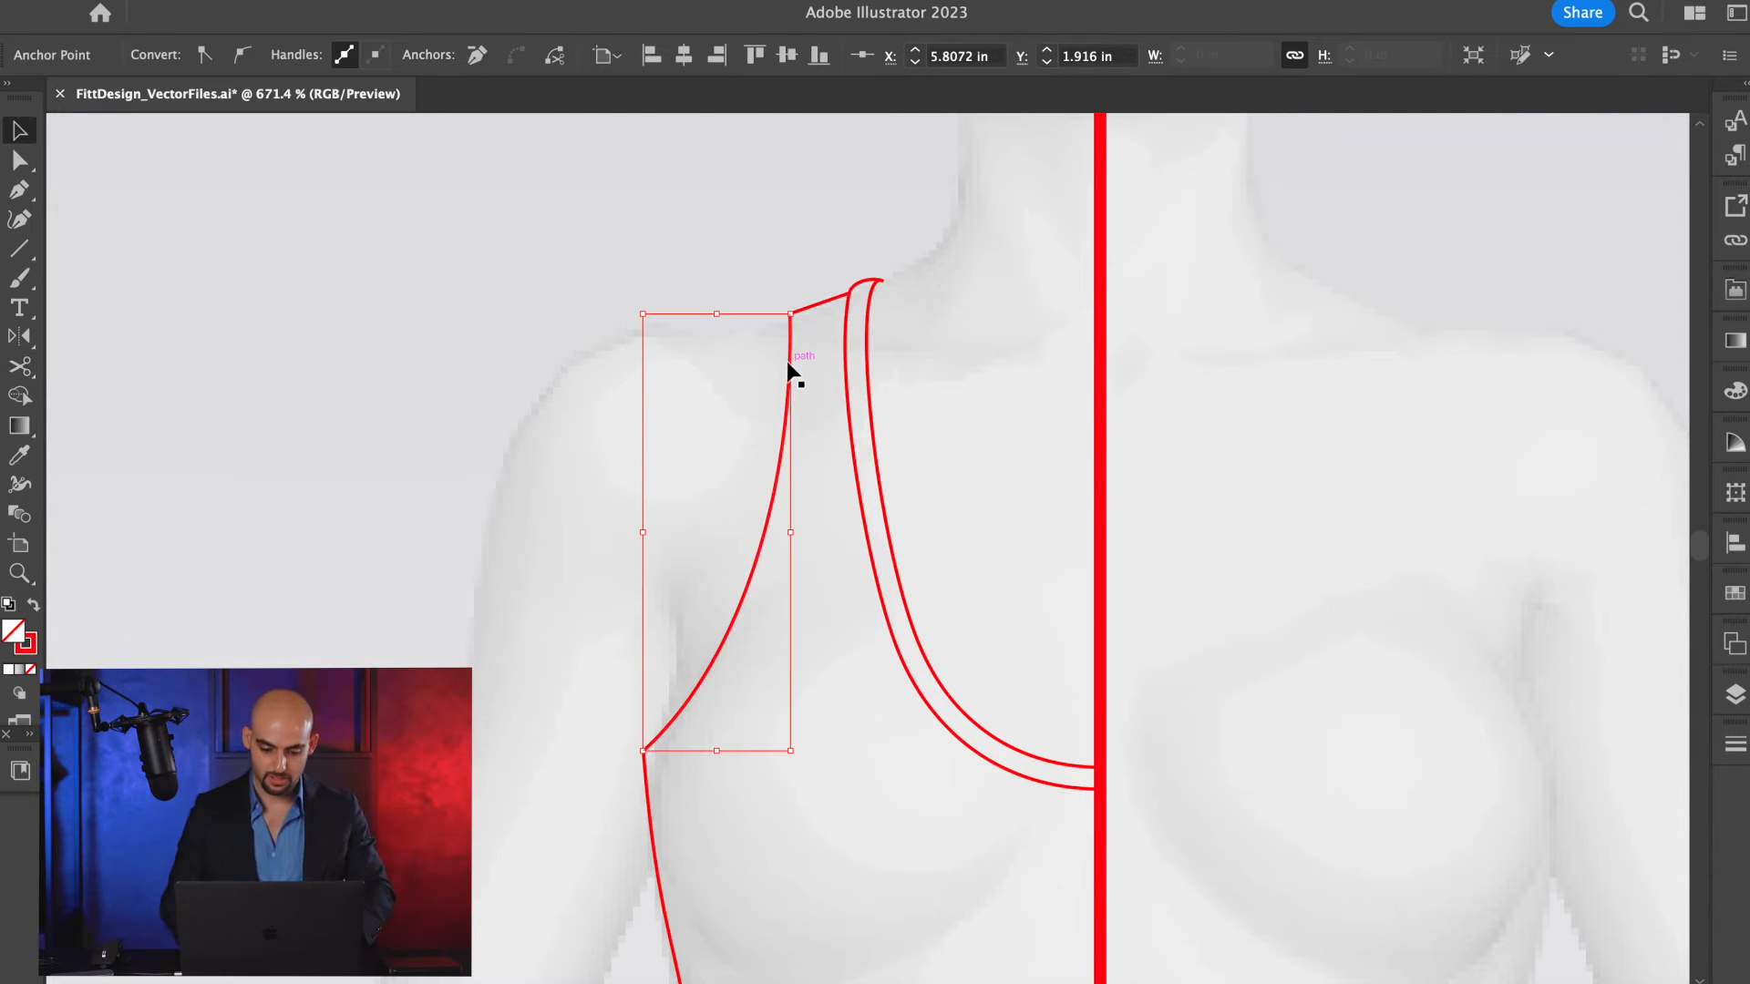
# Offset the armhole curve by 0.025 in with mitered joins.
pyautogui.press('alt+super+o')
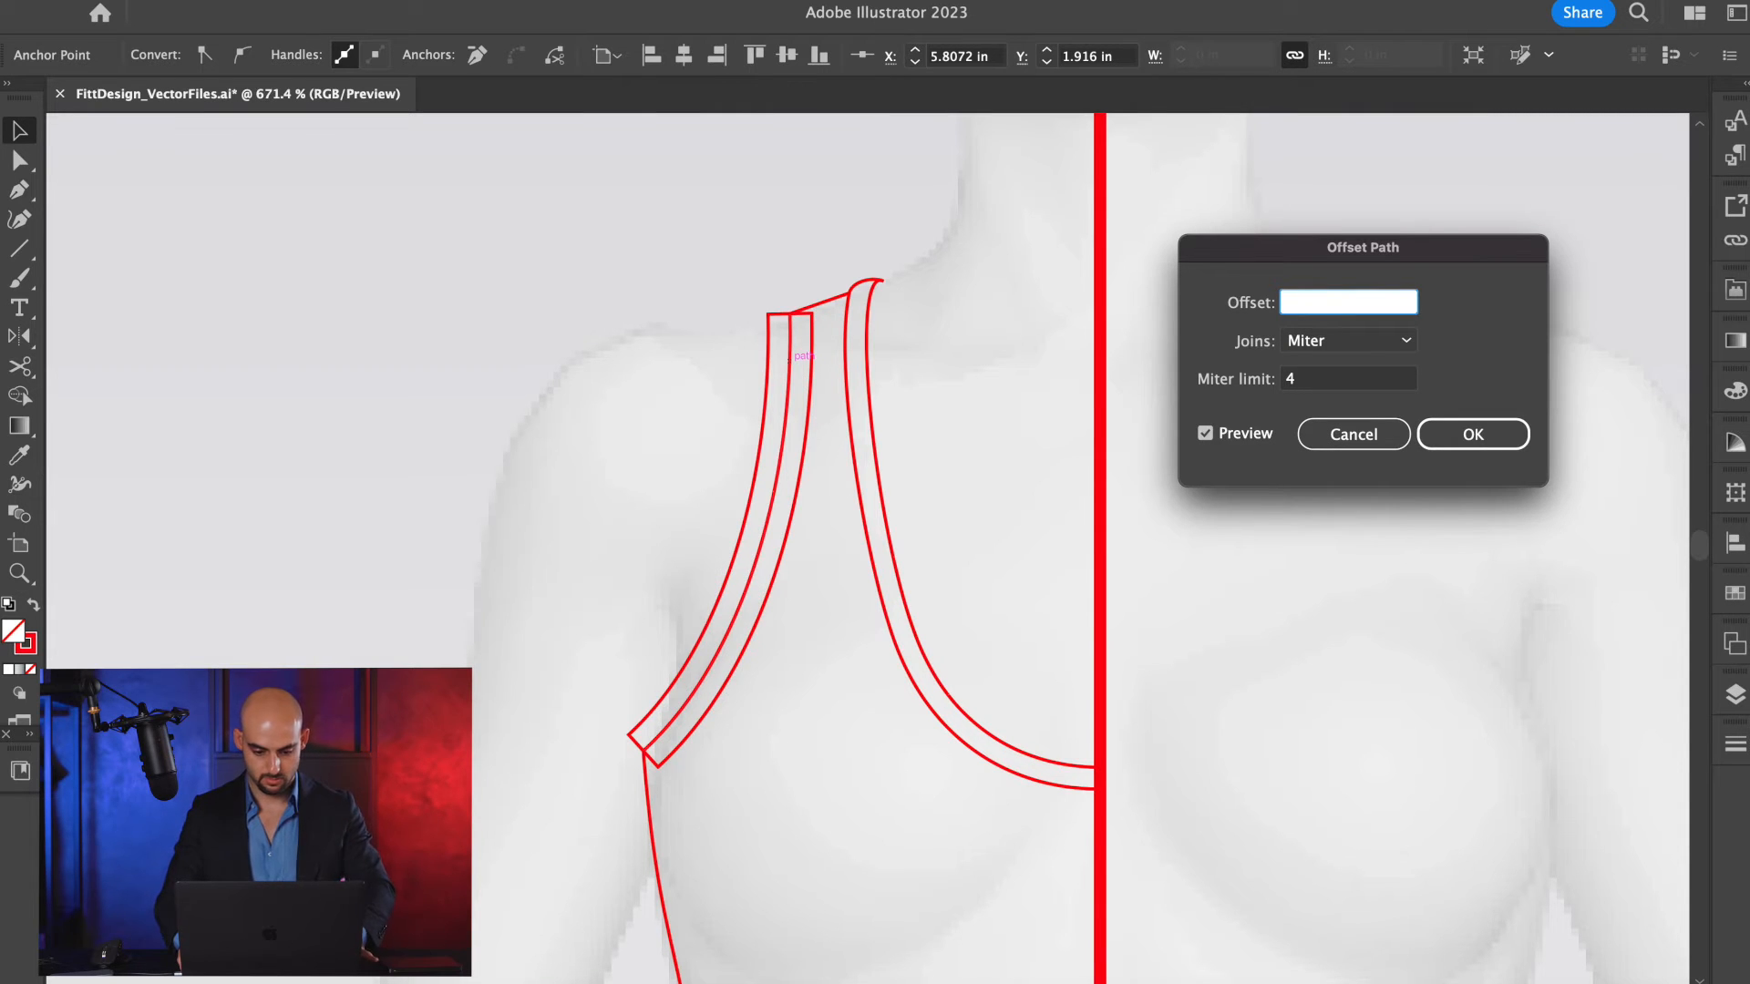
pyautogui.press('Escape')
pyautogui.press('alt+super+o')
pyautogui.press('Escape')
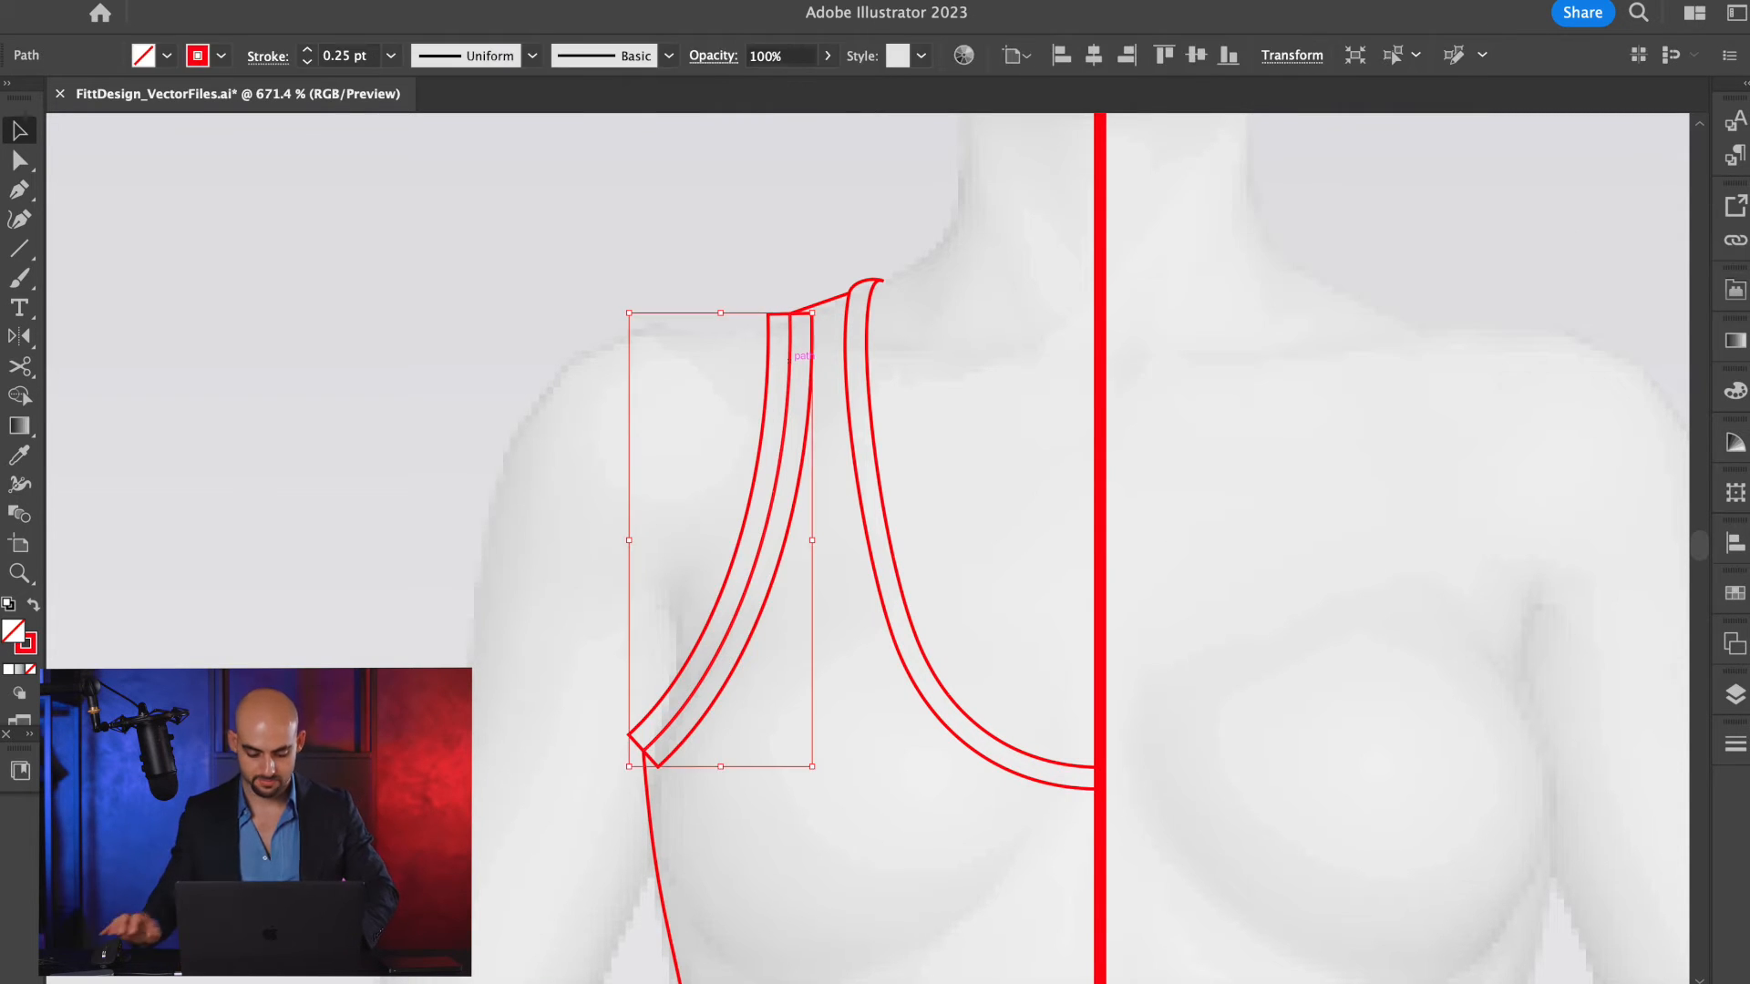
# Cut the offset armhole shape at its inner underarm and inner shoulder corners, and delete its outer portion.
pyautogui.press('c')
pyautogui.click(658, 762)
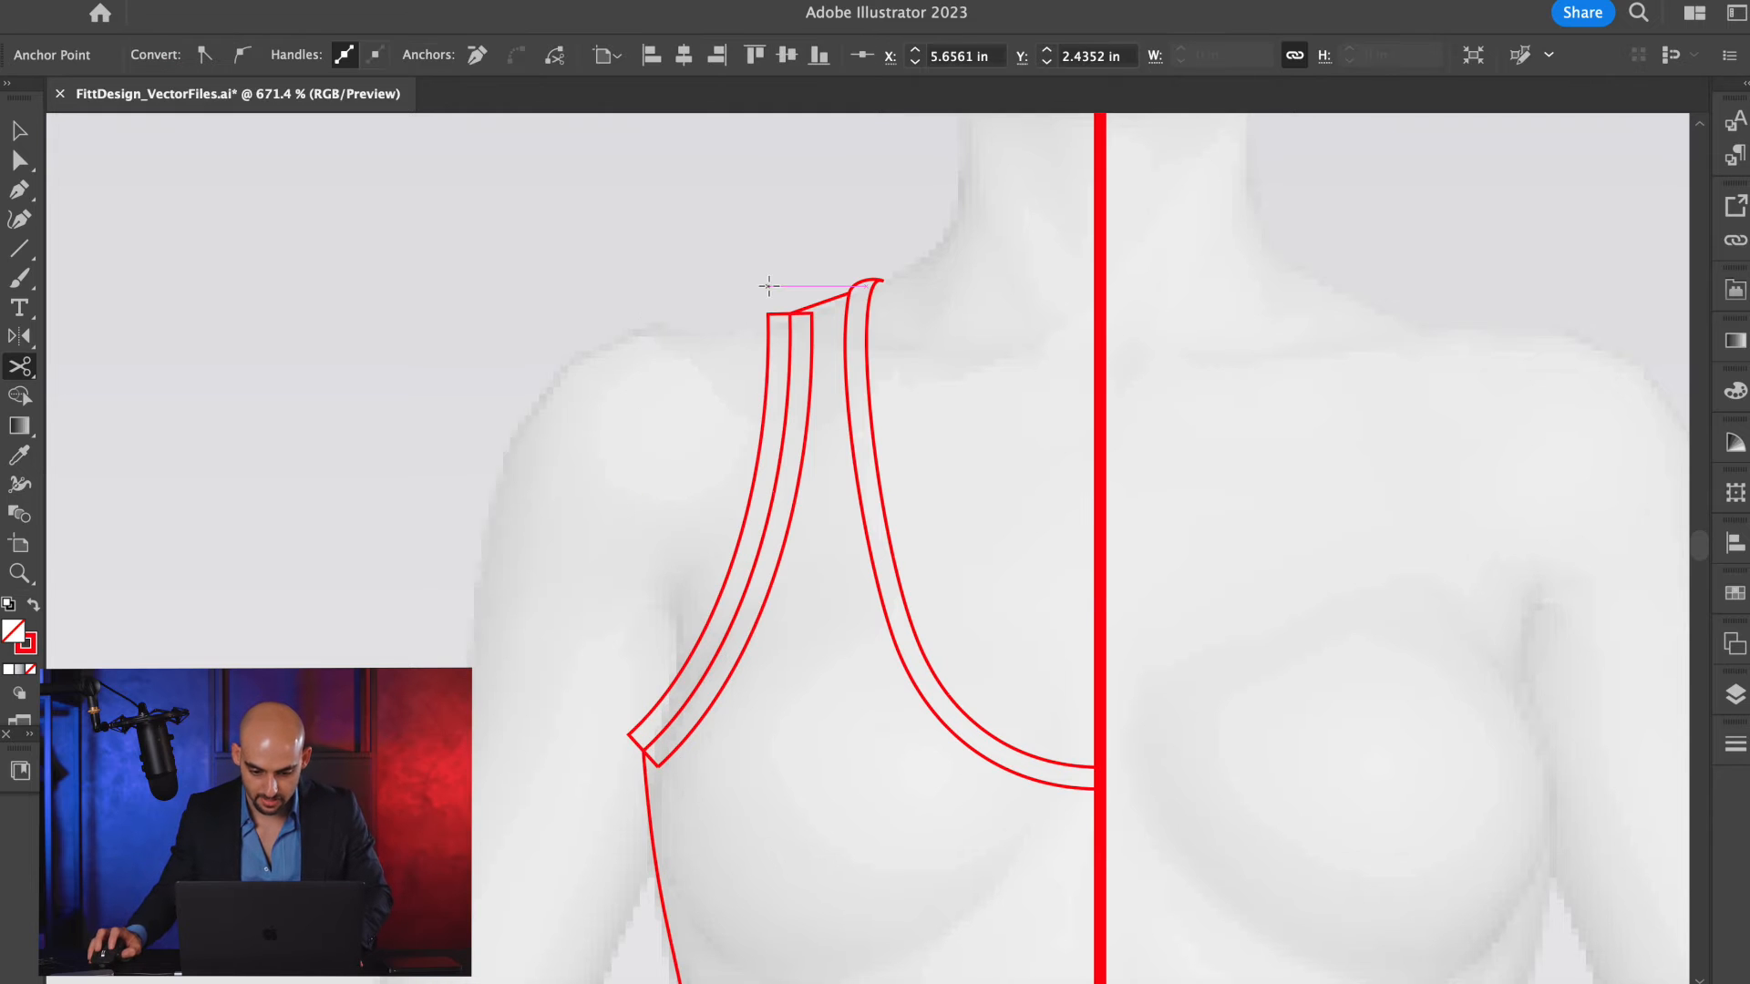
pyautogui.click(811, 315)
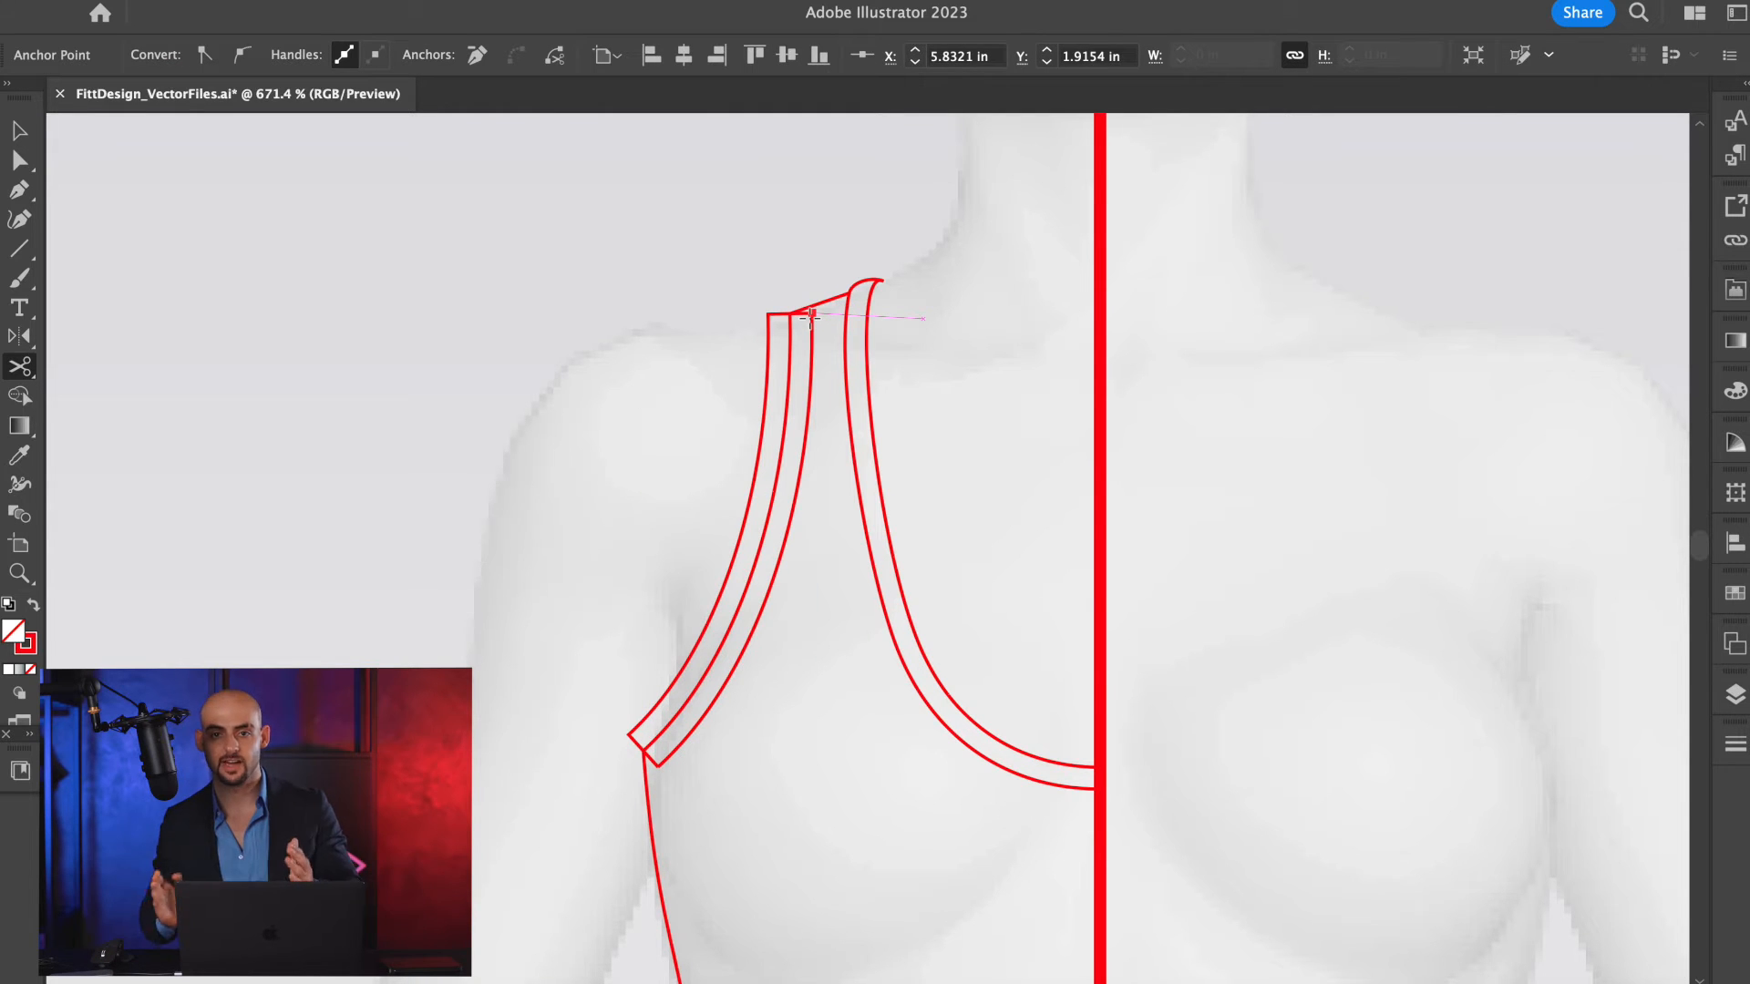
pyautogui.press('v')
pyautogui.click(734, 331)
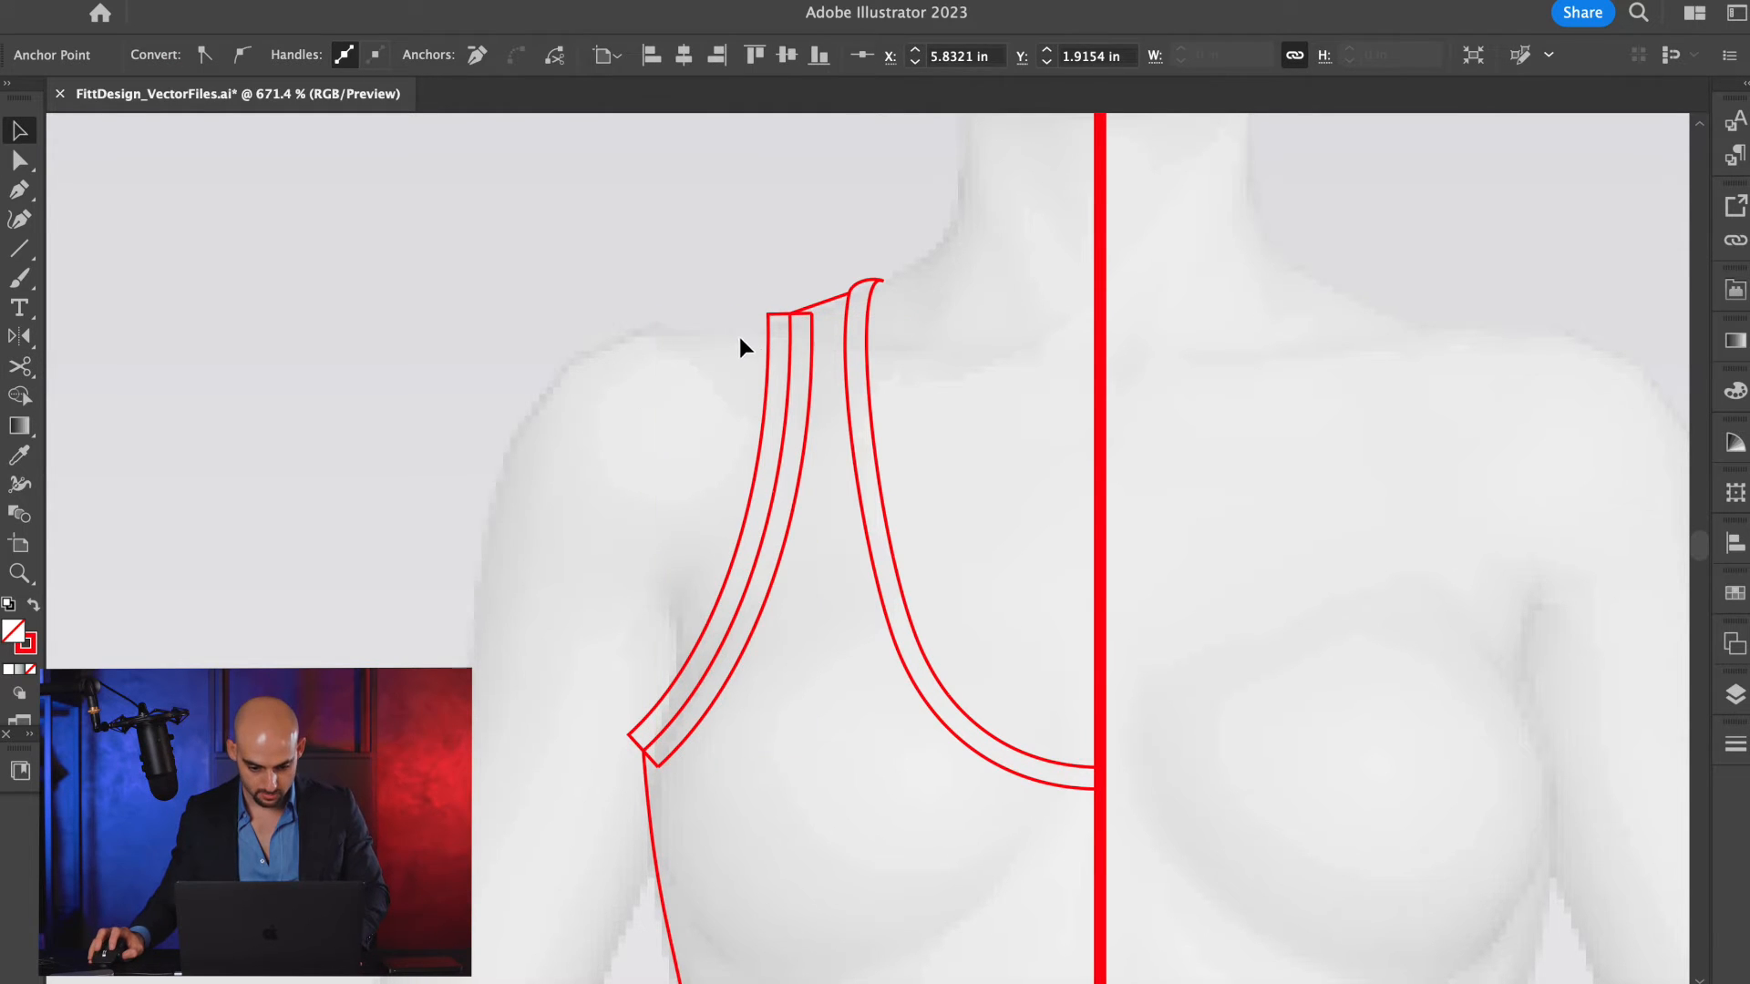
pyautogui.click(763, 347)
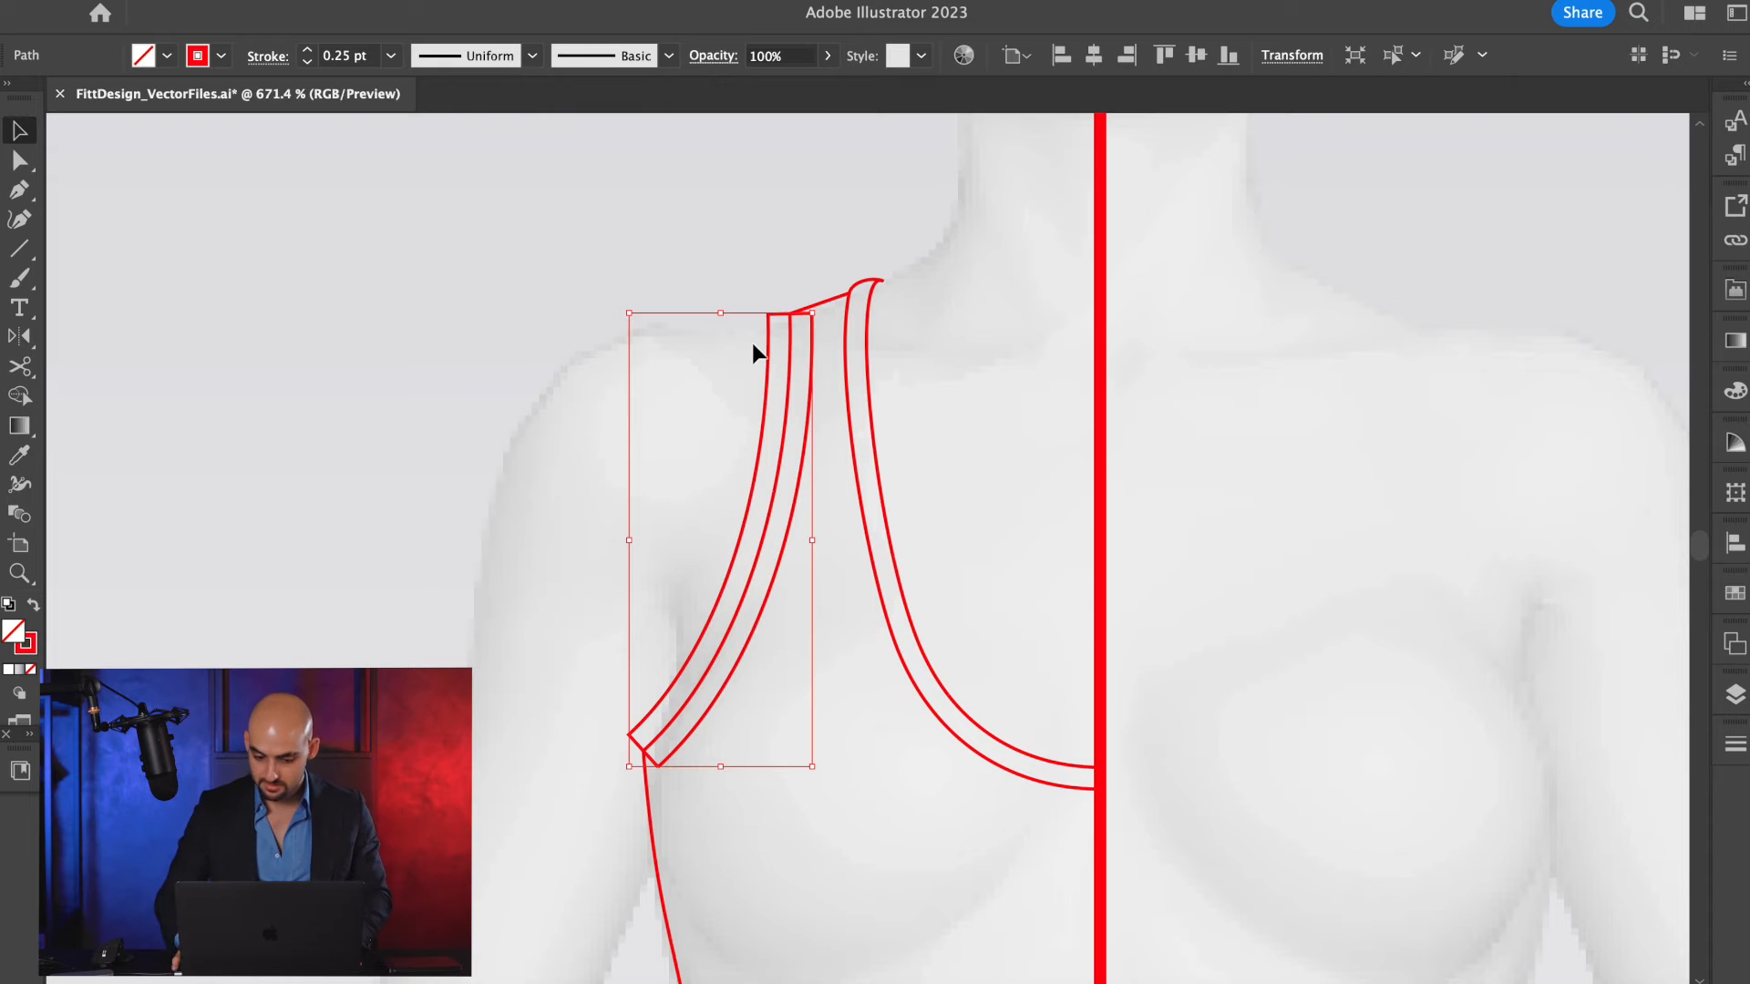
pyautogui.press('Delete')
# Extend the upper end of the inner armhole trim line so it meets the sloped shoulder line.
pyautogui.scroll(5, 799, 340)
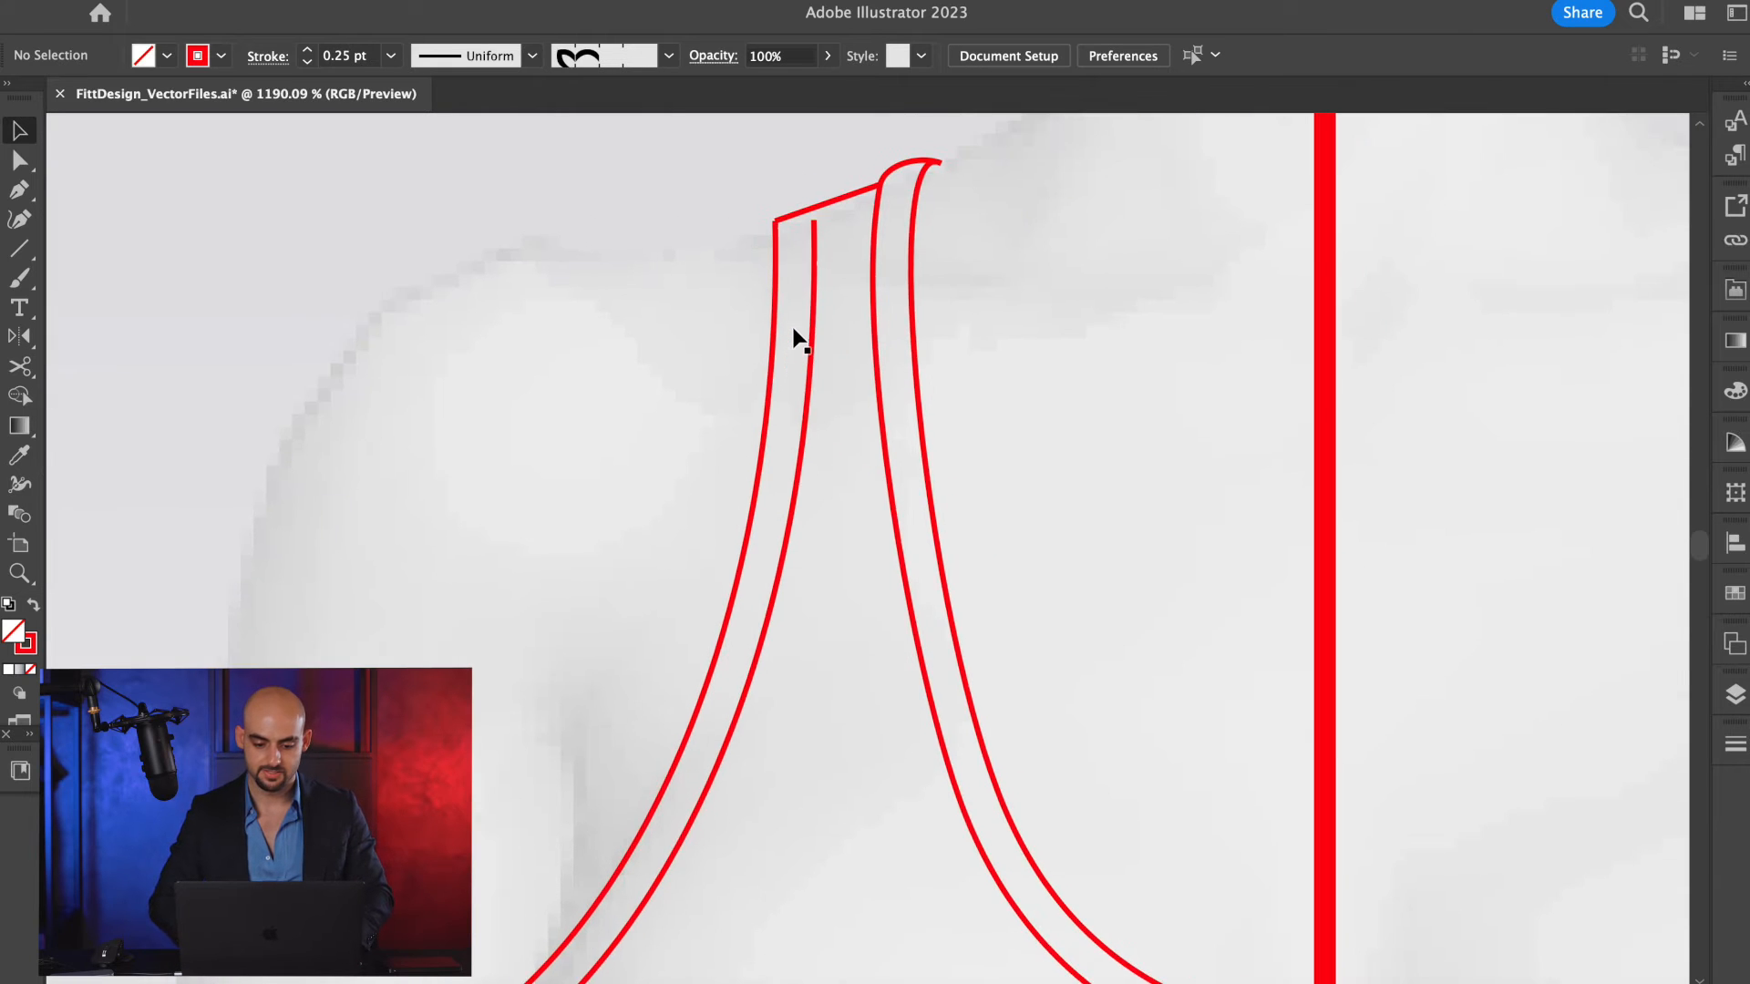
pyautogui.scroll(10, 797, 337)
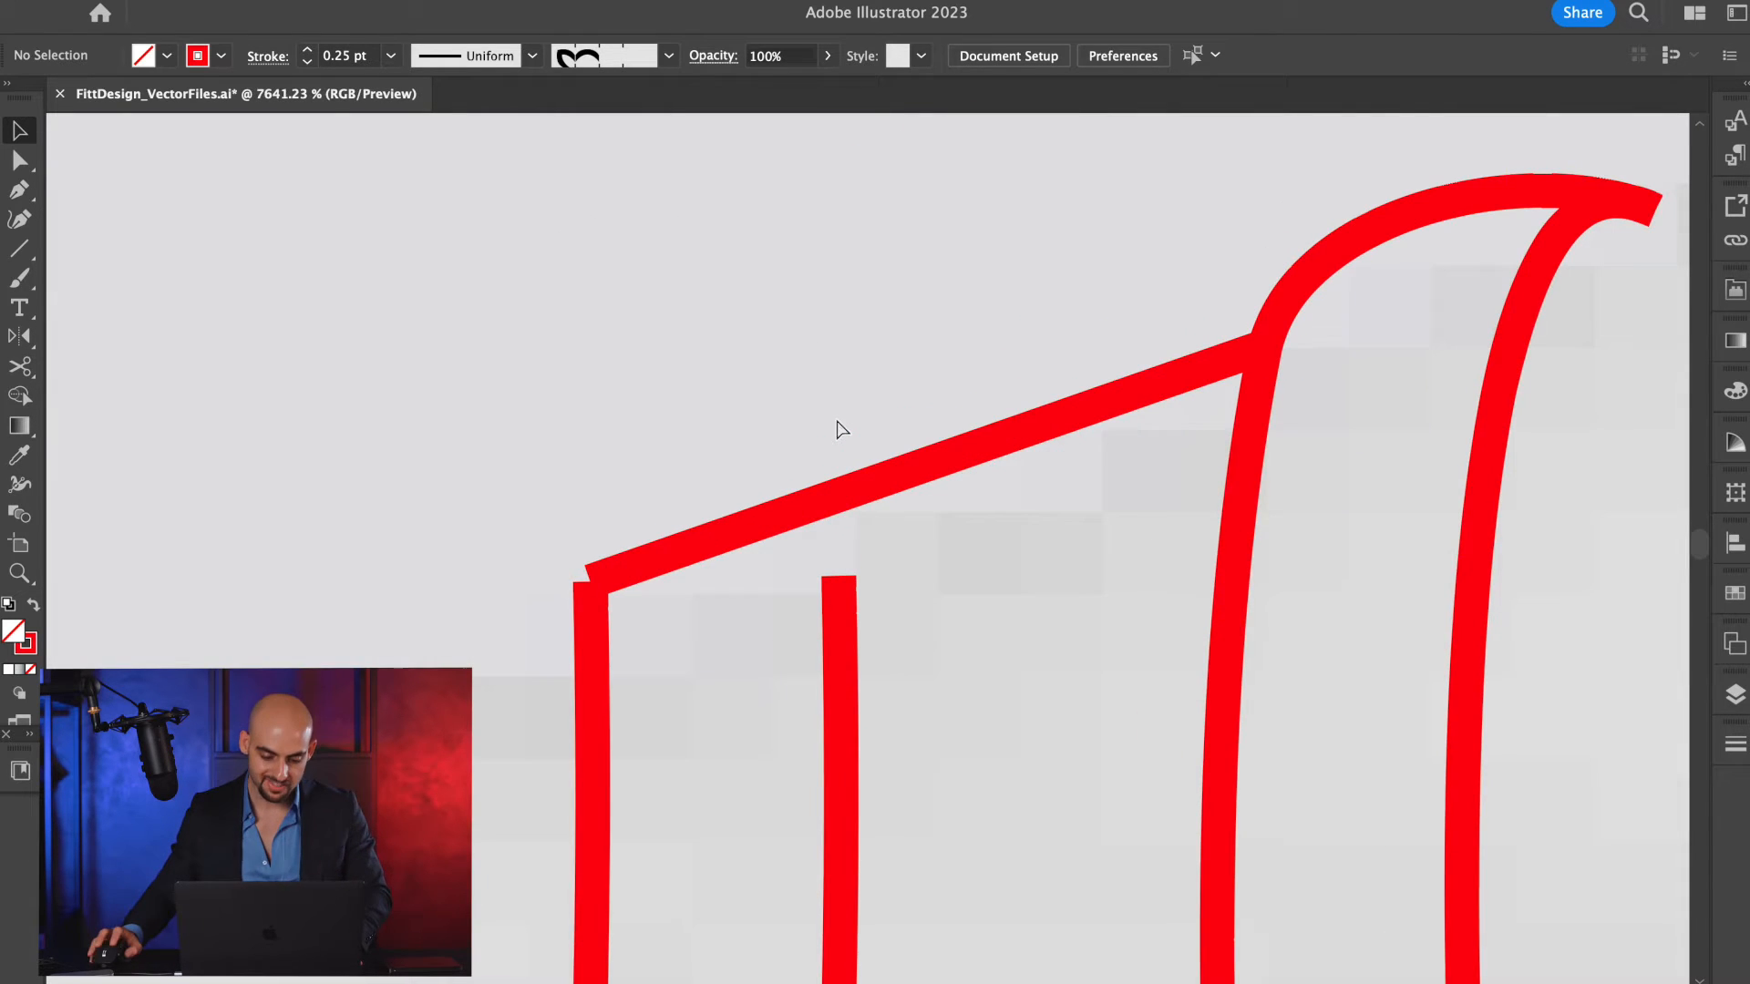
pyautogui.press('a')
pyautogui.moveTo(838, 579); pyautogui.dragTo(832, 503)
# Extend the lower end of the inner armhole trim line onto the side seam and adjust its curve along the armhole edge.
pyautogui.scroll(-8, 910, 402)
pyautogui.scroll(6, 909, 408)
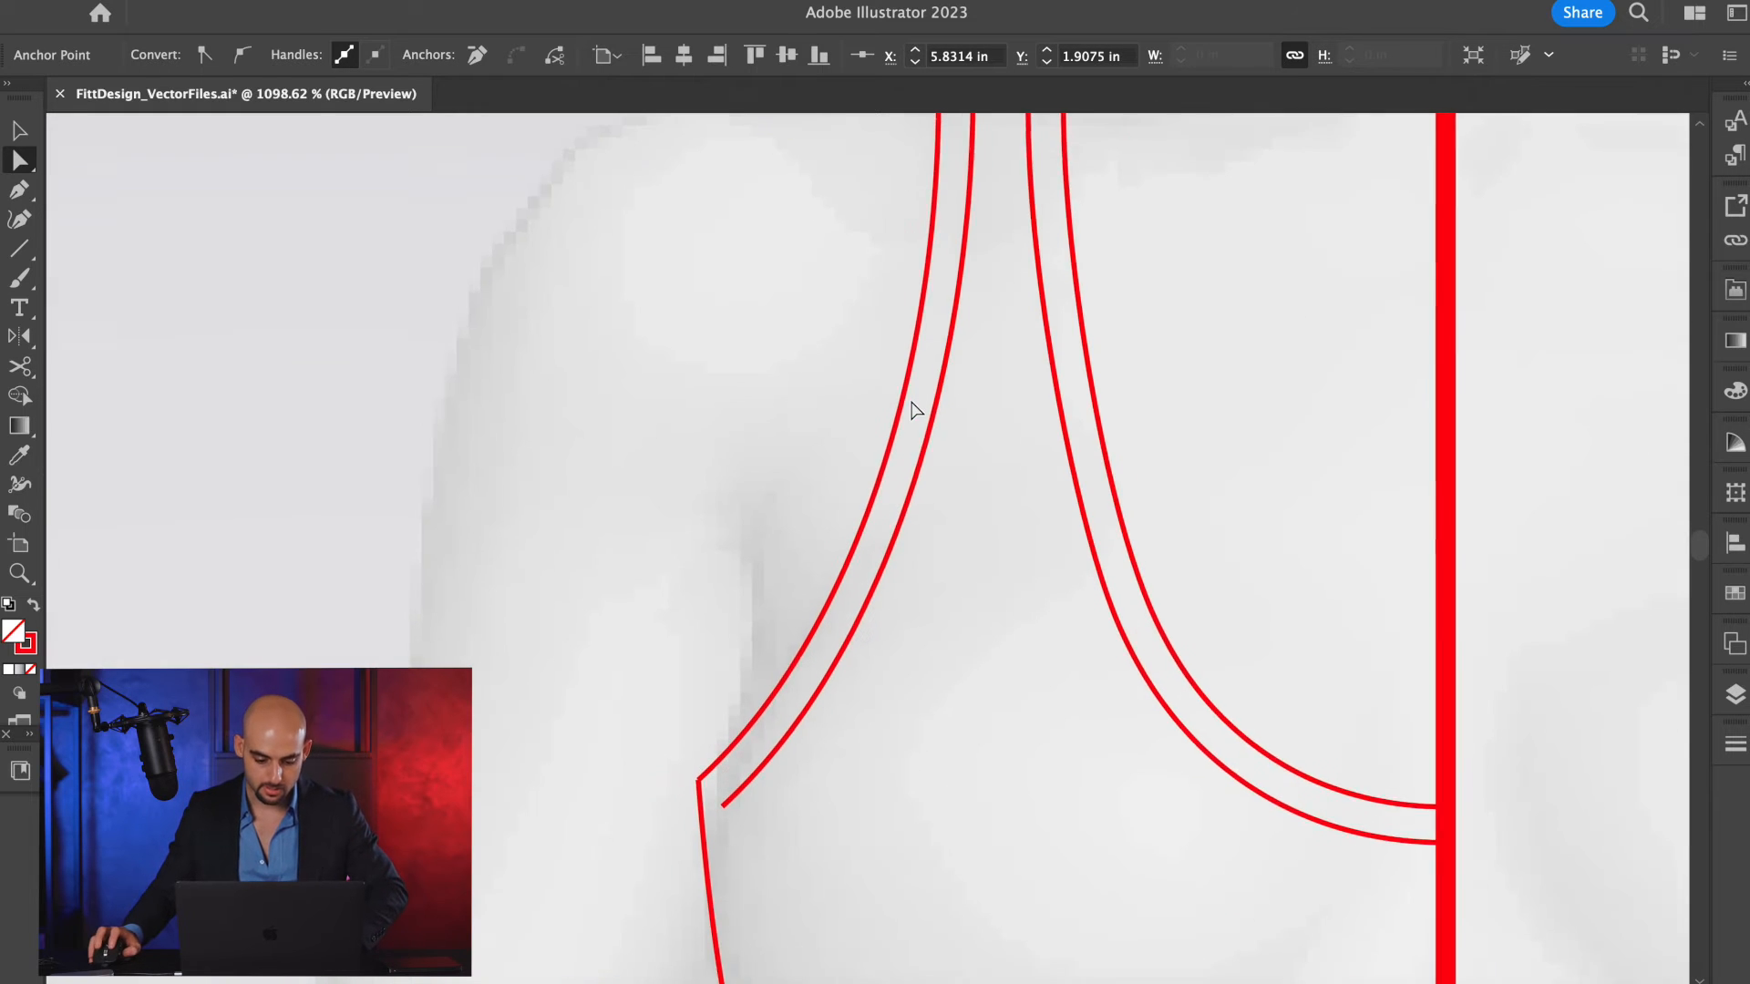
pyautogui.scroll(-2, 658, 876)
pyautogui.moveTo(649, 771); pyautogui.dragTo(600, 828)
pyautogui.scroll(-5, 881, 564)
pyautogui.press('s')
pyautogui.press('a')
pyautogui.click(913, 483)
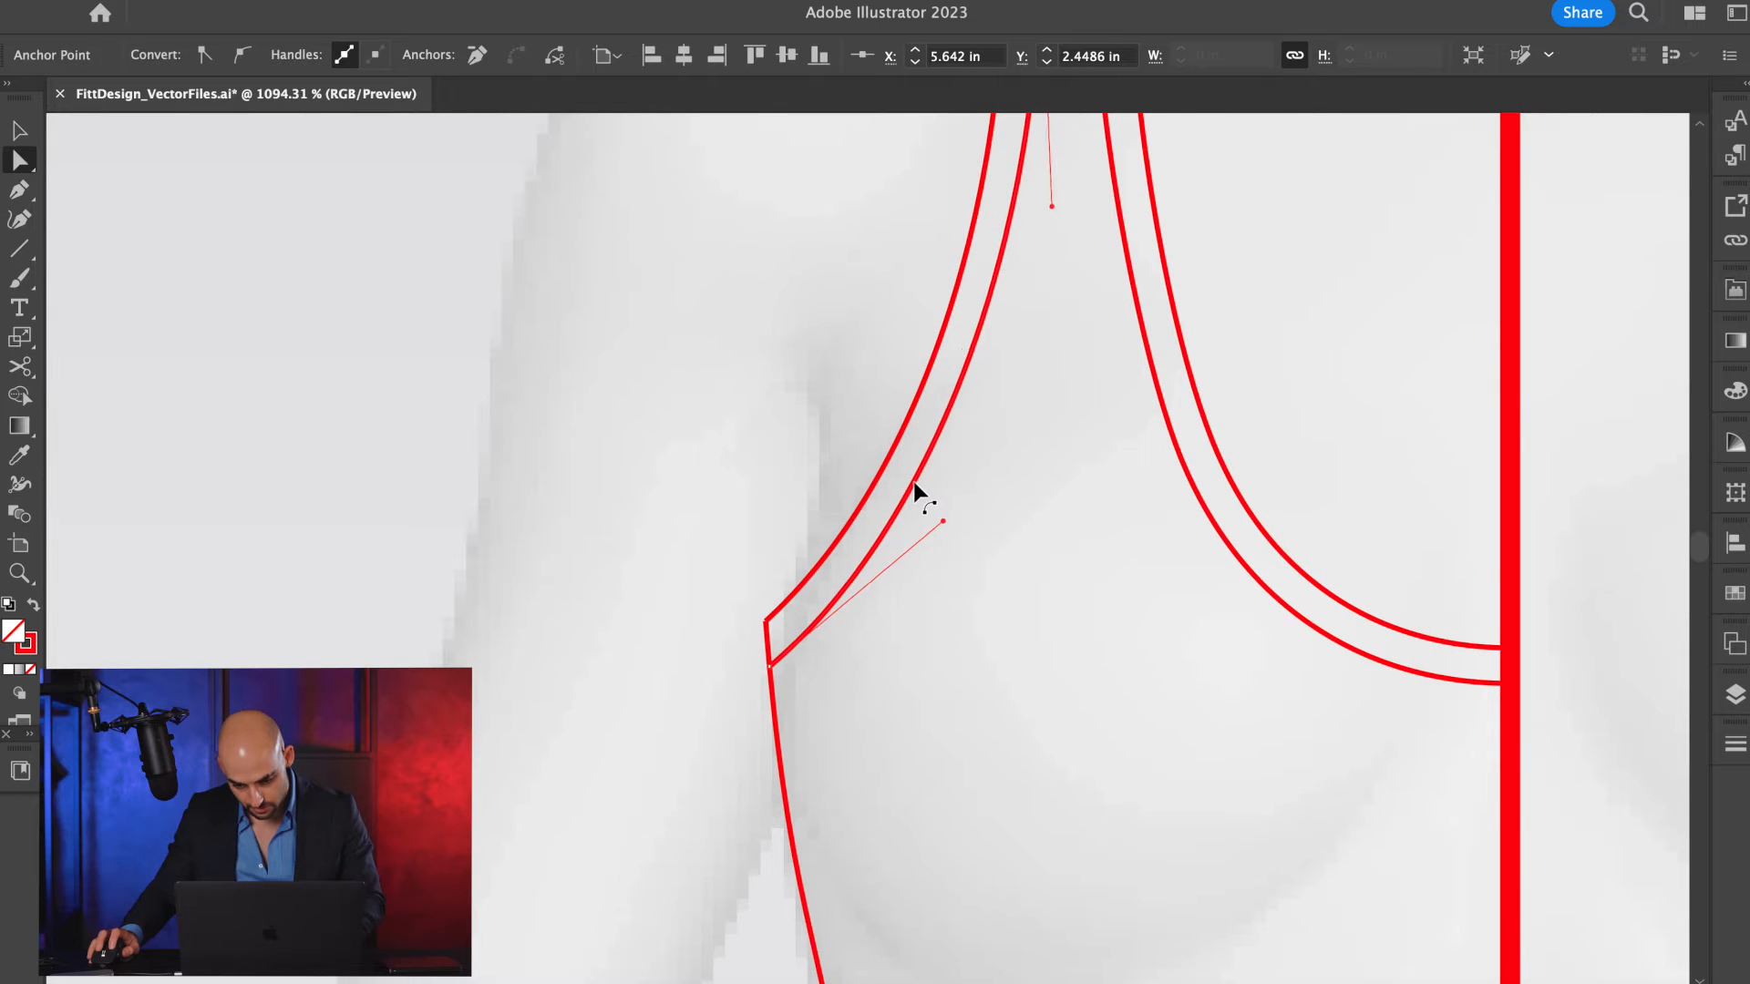
pyautogui.moveTo(914, 483); pyautogui.dragTo(917, 486)
pyautogui.scroll(-3, 916, 483)
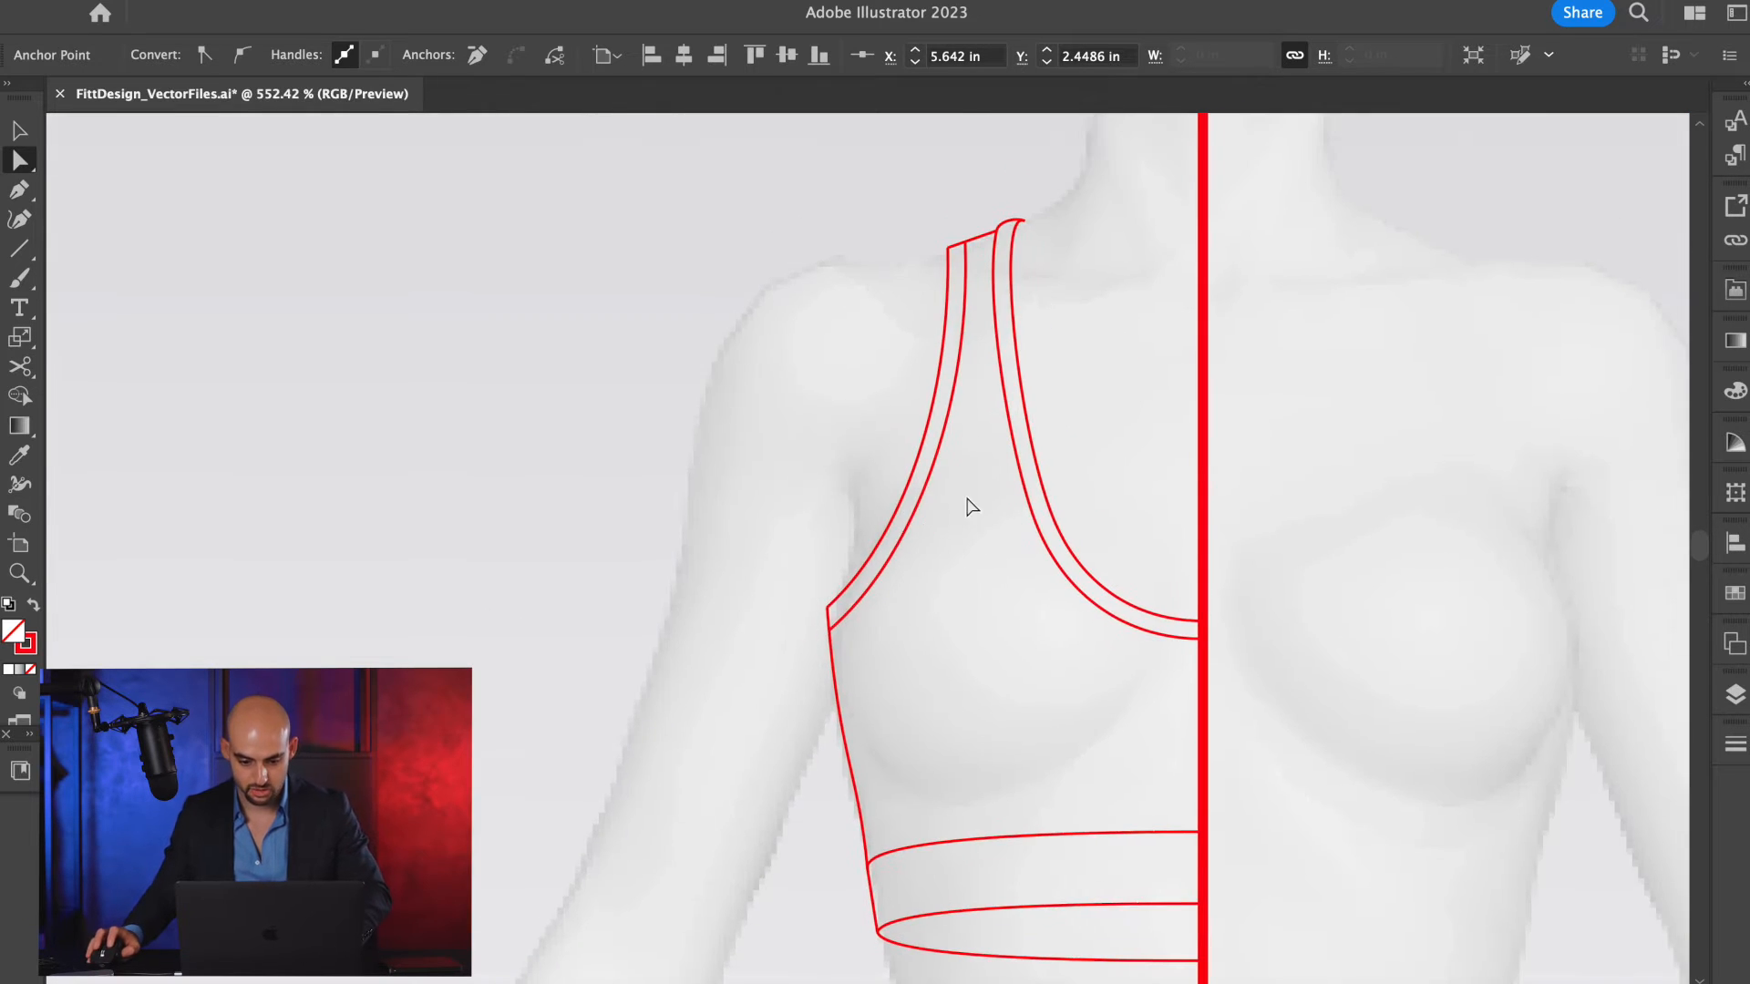
# Cut the shoulder line where the inner armhole trim line meets it, and select the short segment across the trim.
pyautogui.press('v')
pyautogui.scroll(5, 982, 308)
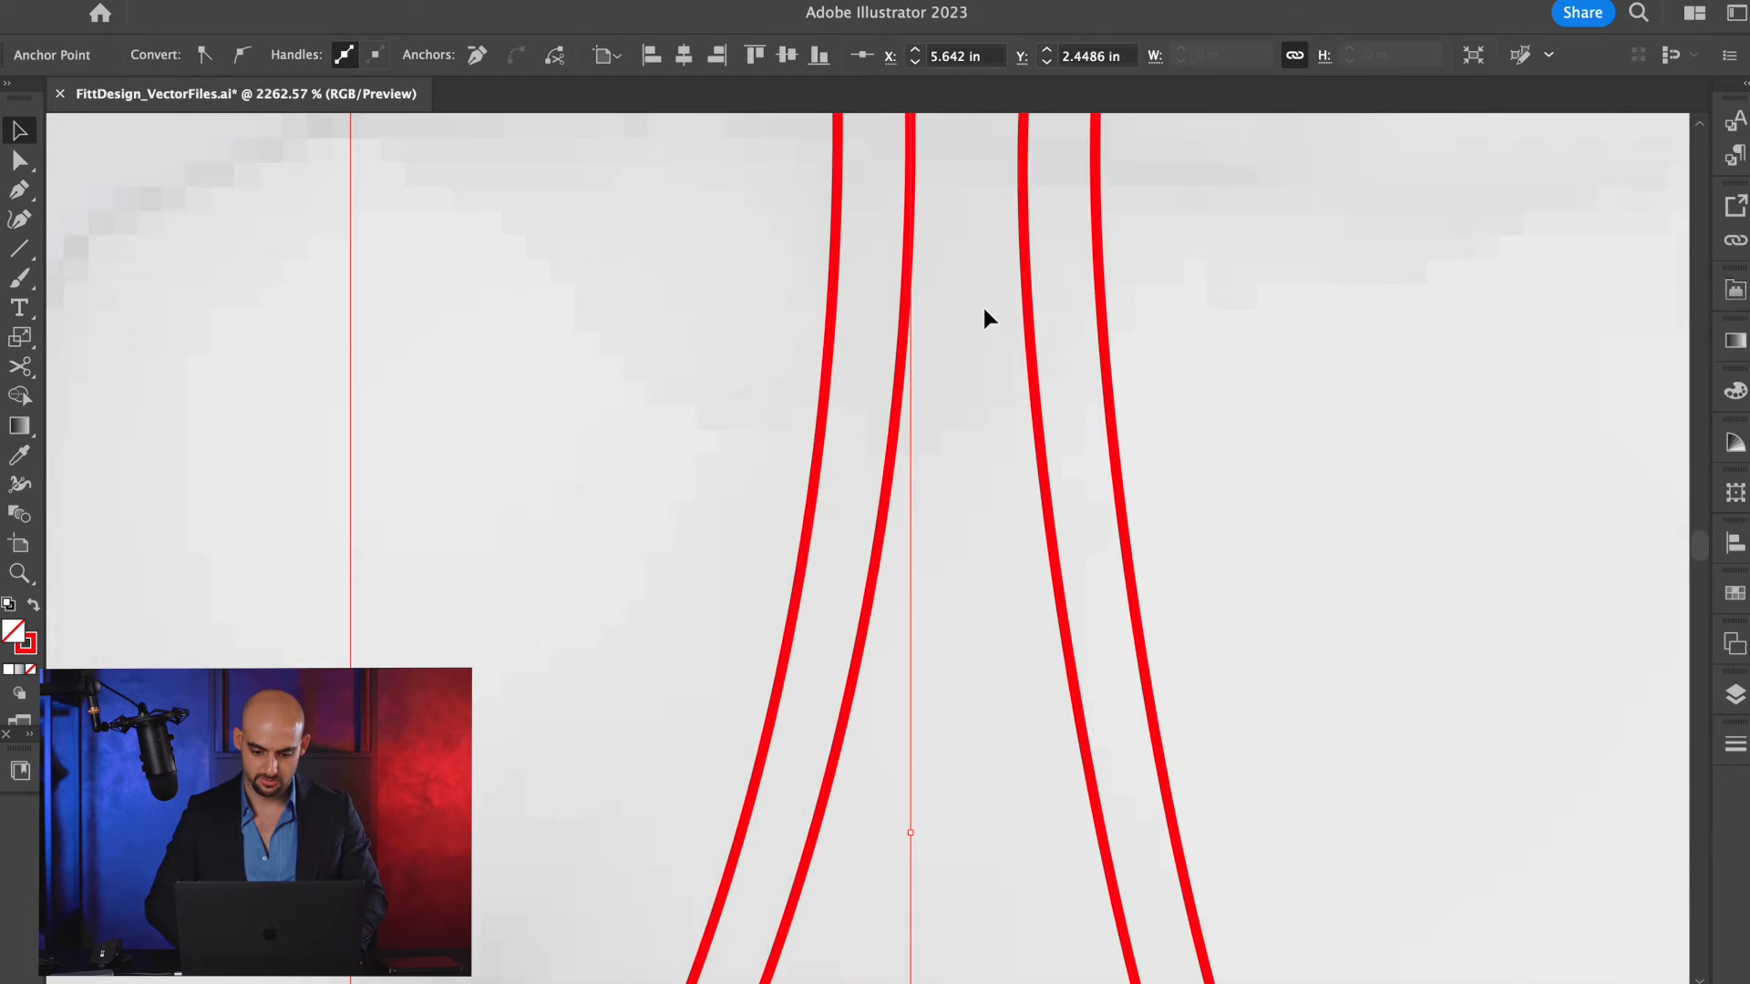
pyautogui.click(974, 429)
pyautogui.click(975, 423)
pyautogui.press('c')
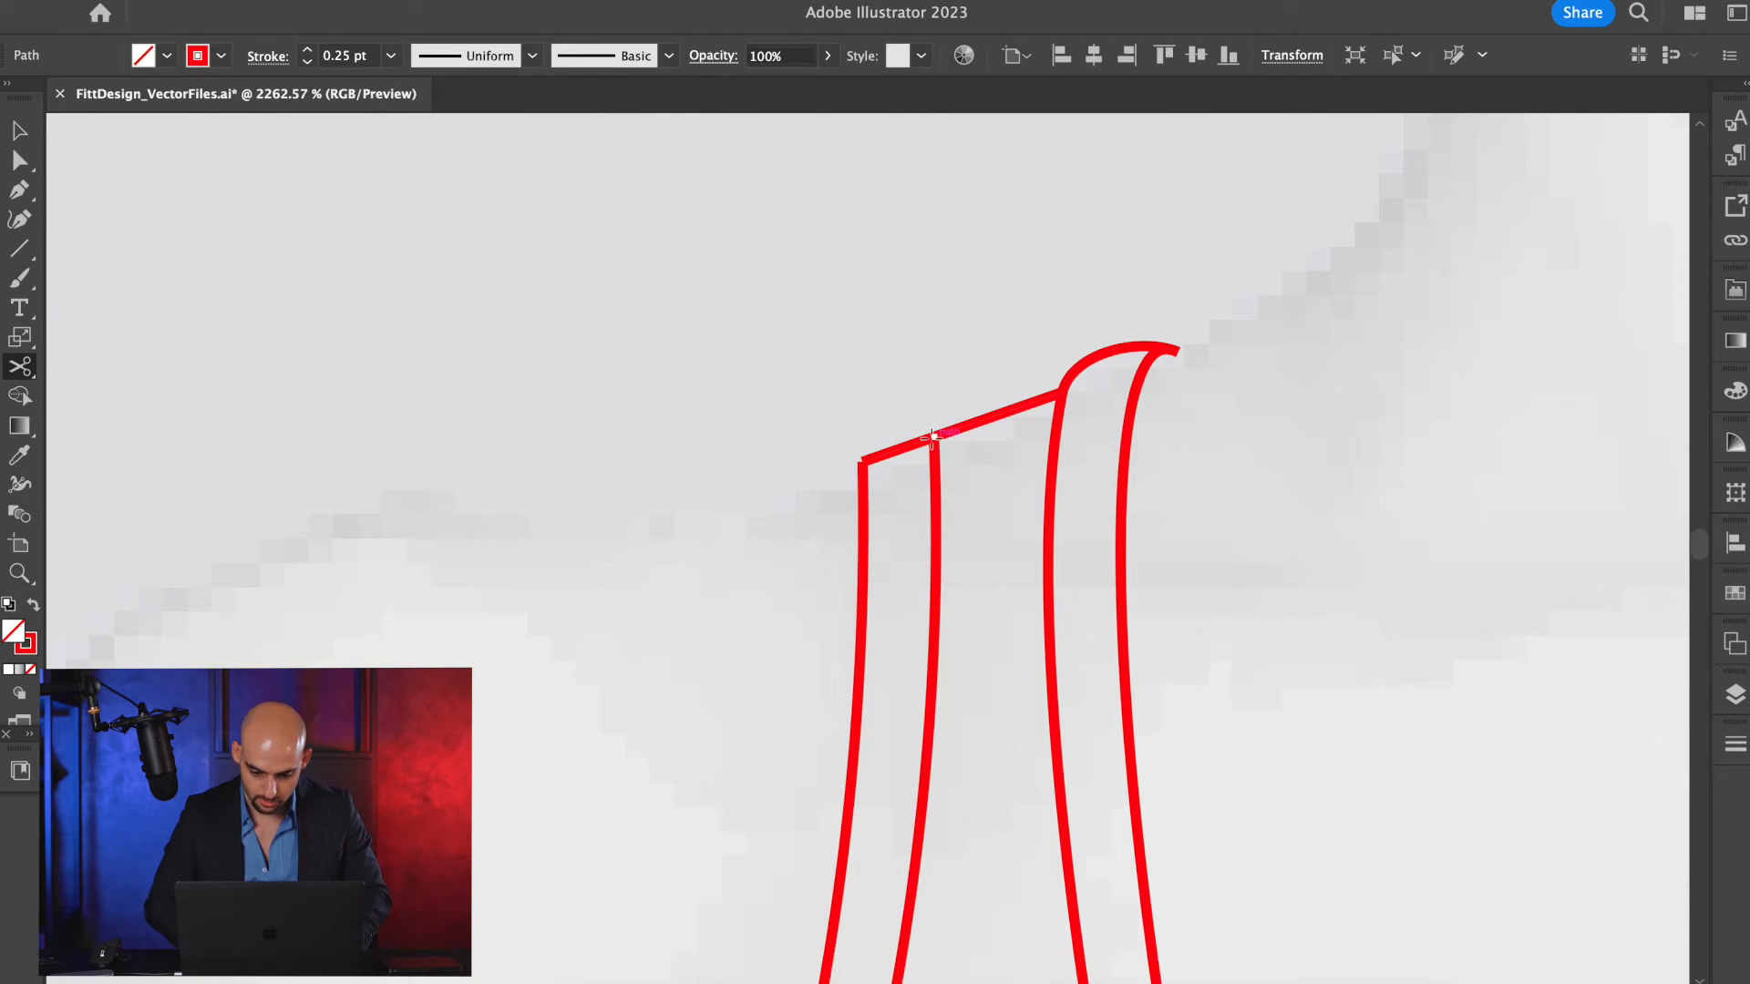
pyautogui.click(934, 438)
pyautogui.press('v')
pyautogui.scroll(-1, 860, 464)
pyautogui.click(859, 467)
pyautogui.scroll(-2, 857, 469)
pyautogui.scroll(5, 857, 469)
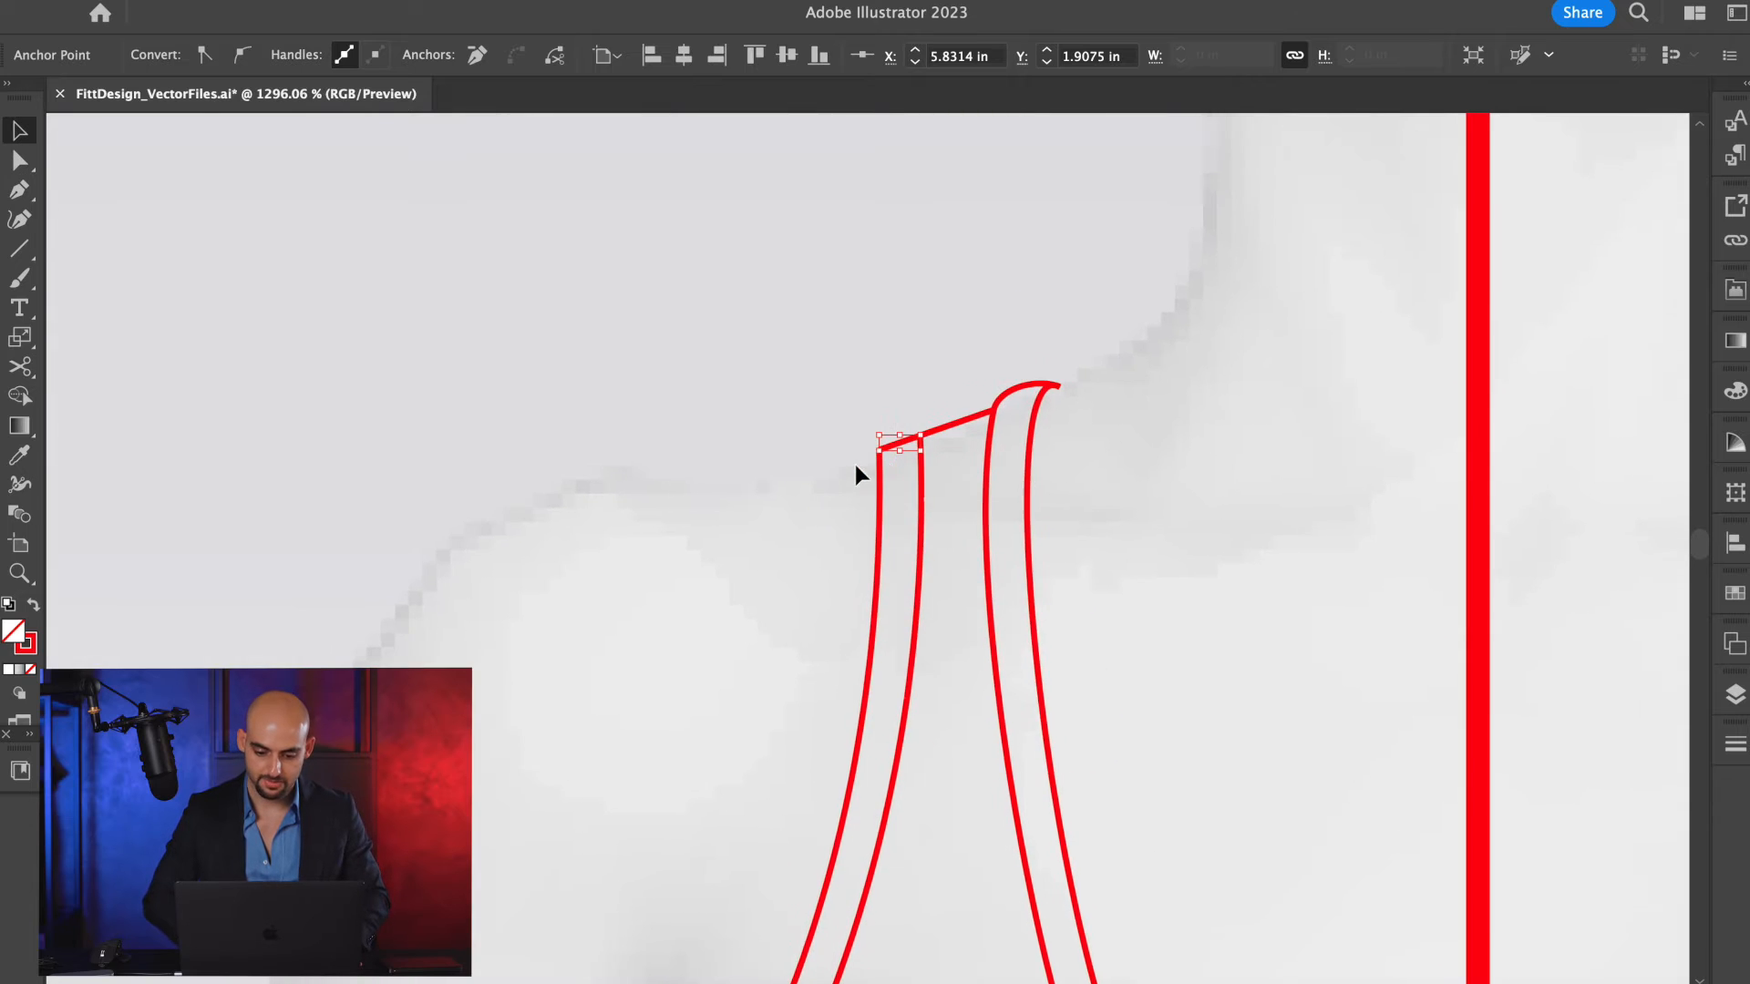
# Bend the short shoulder segment across the armhole trim into a rounded arc and fine-tune its inner end.
pyautogui.press('p')
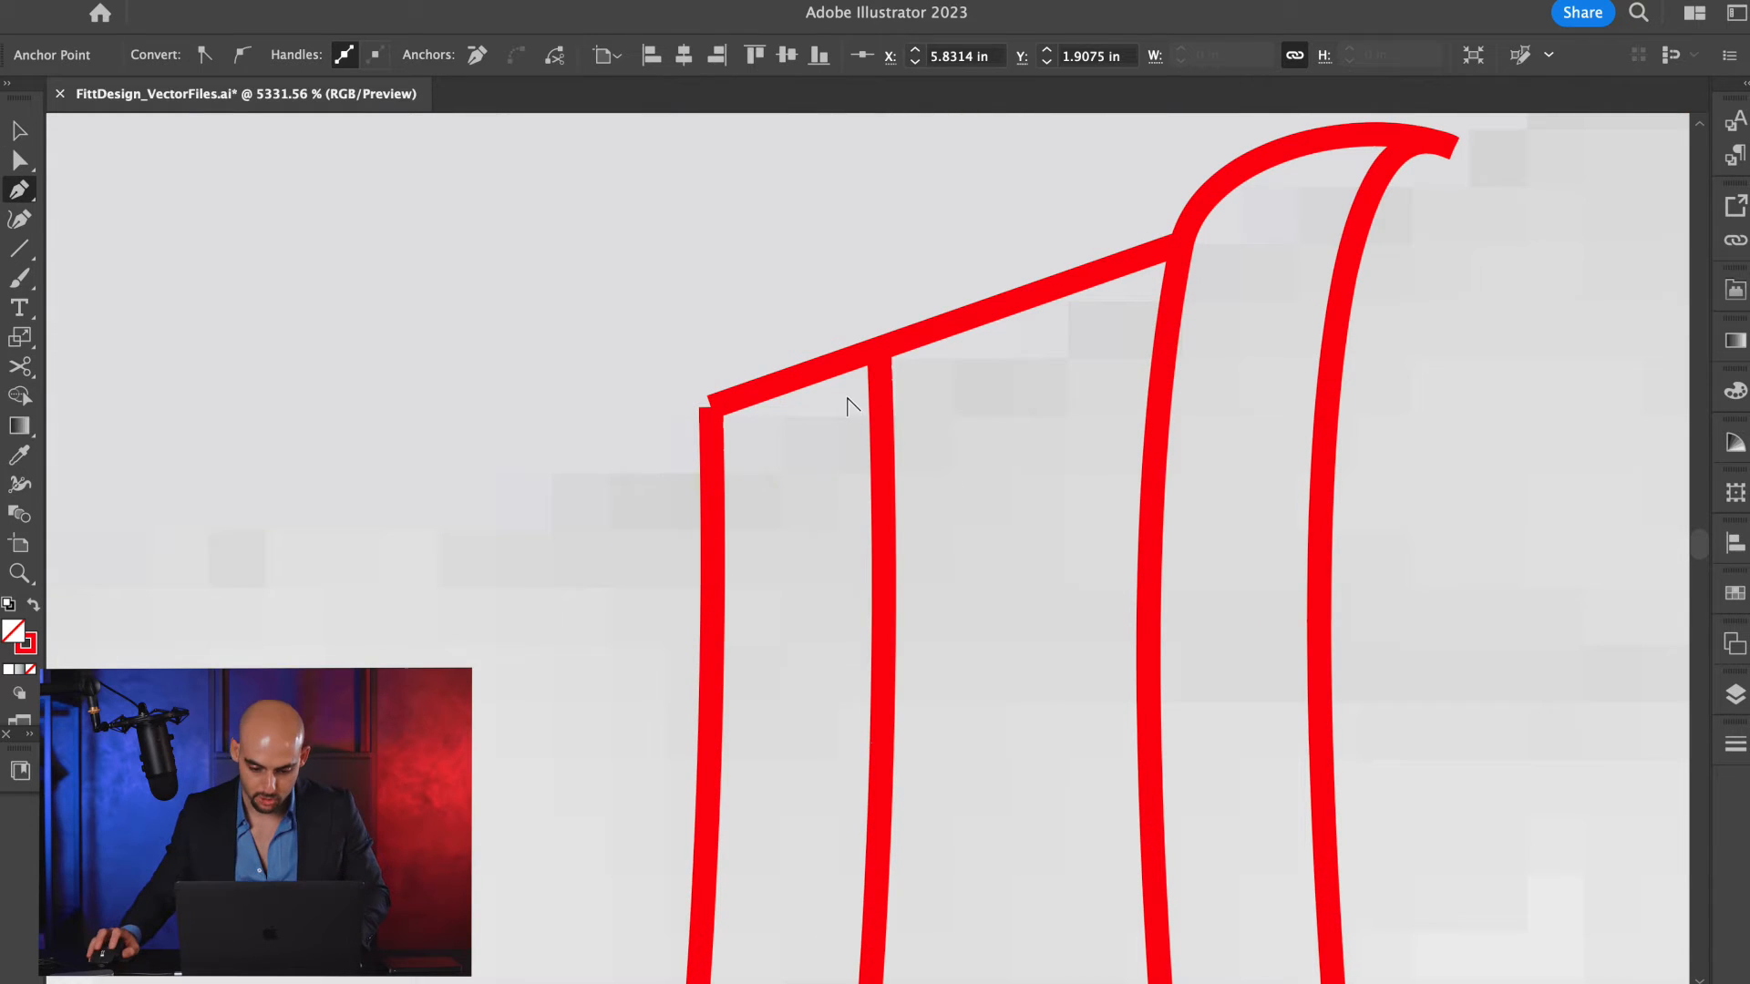
pyautogui.moveTo(796, 387); pyautogui.dragTo(747, 376)
pyautogui.press('p')
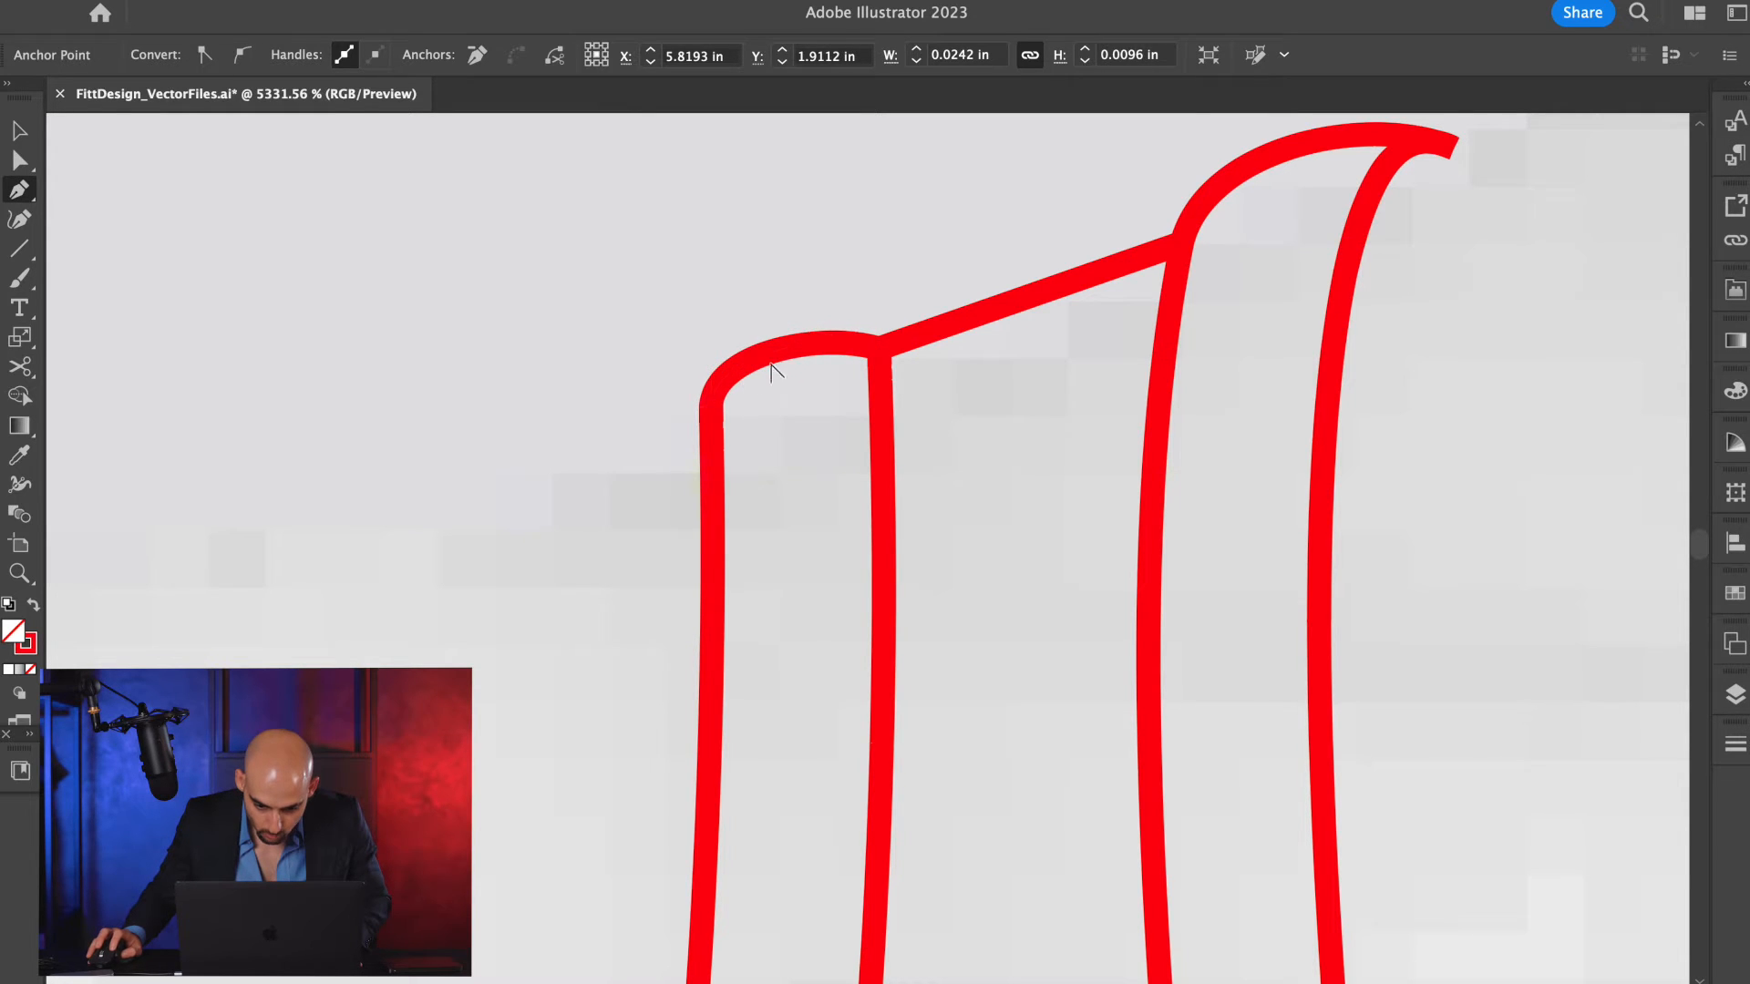
pyautogui.press('alt')
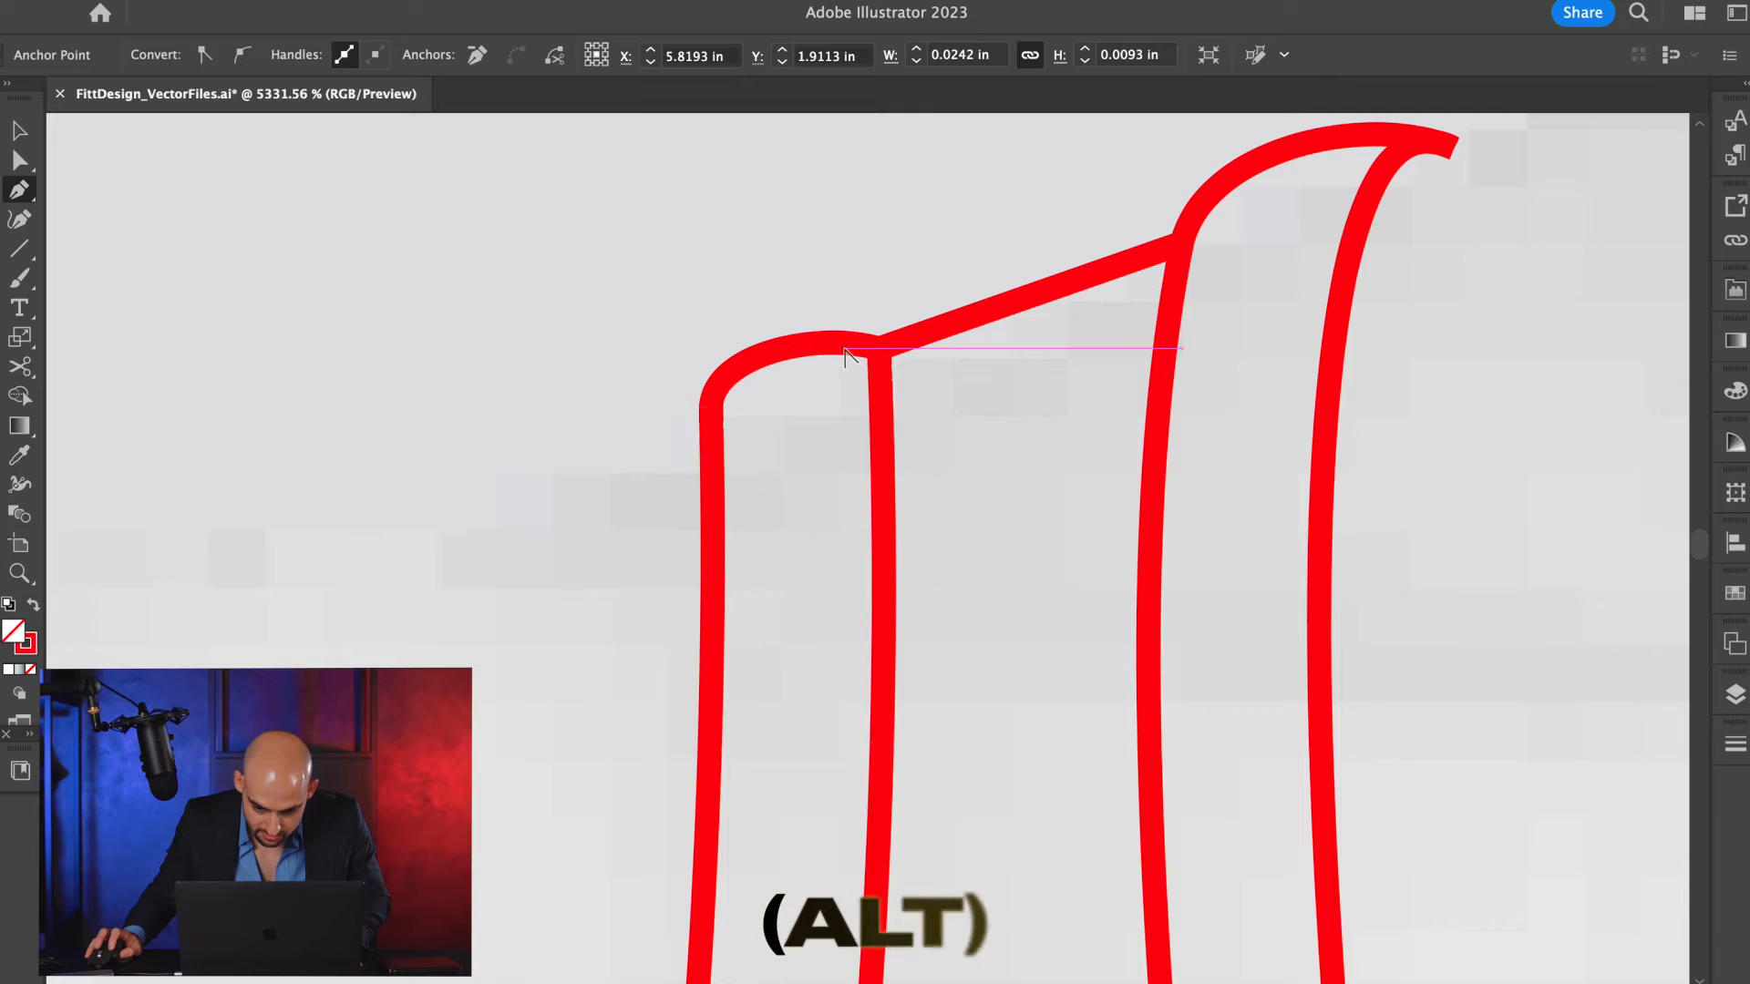
pyautogui.moveTo(852, 353); pyautogui.dragTo(859, 335)
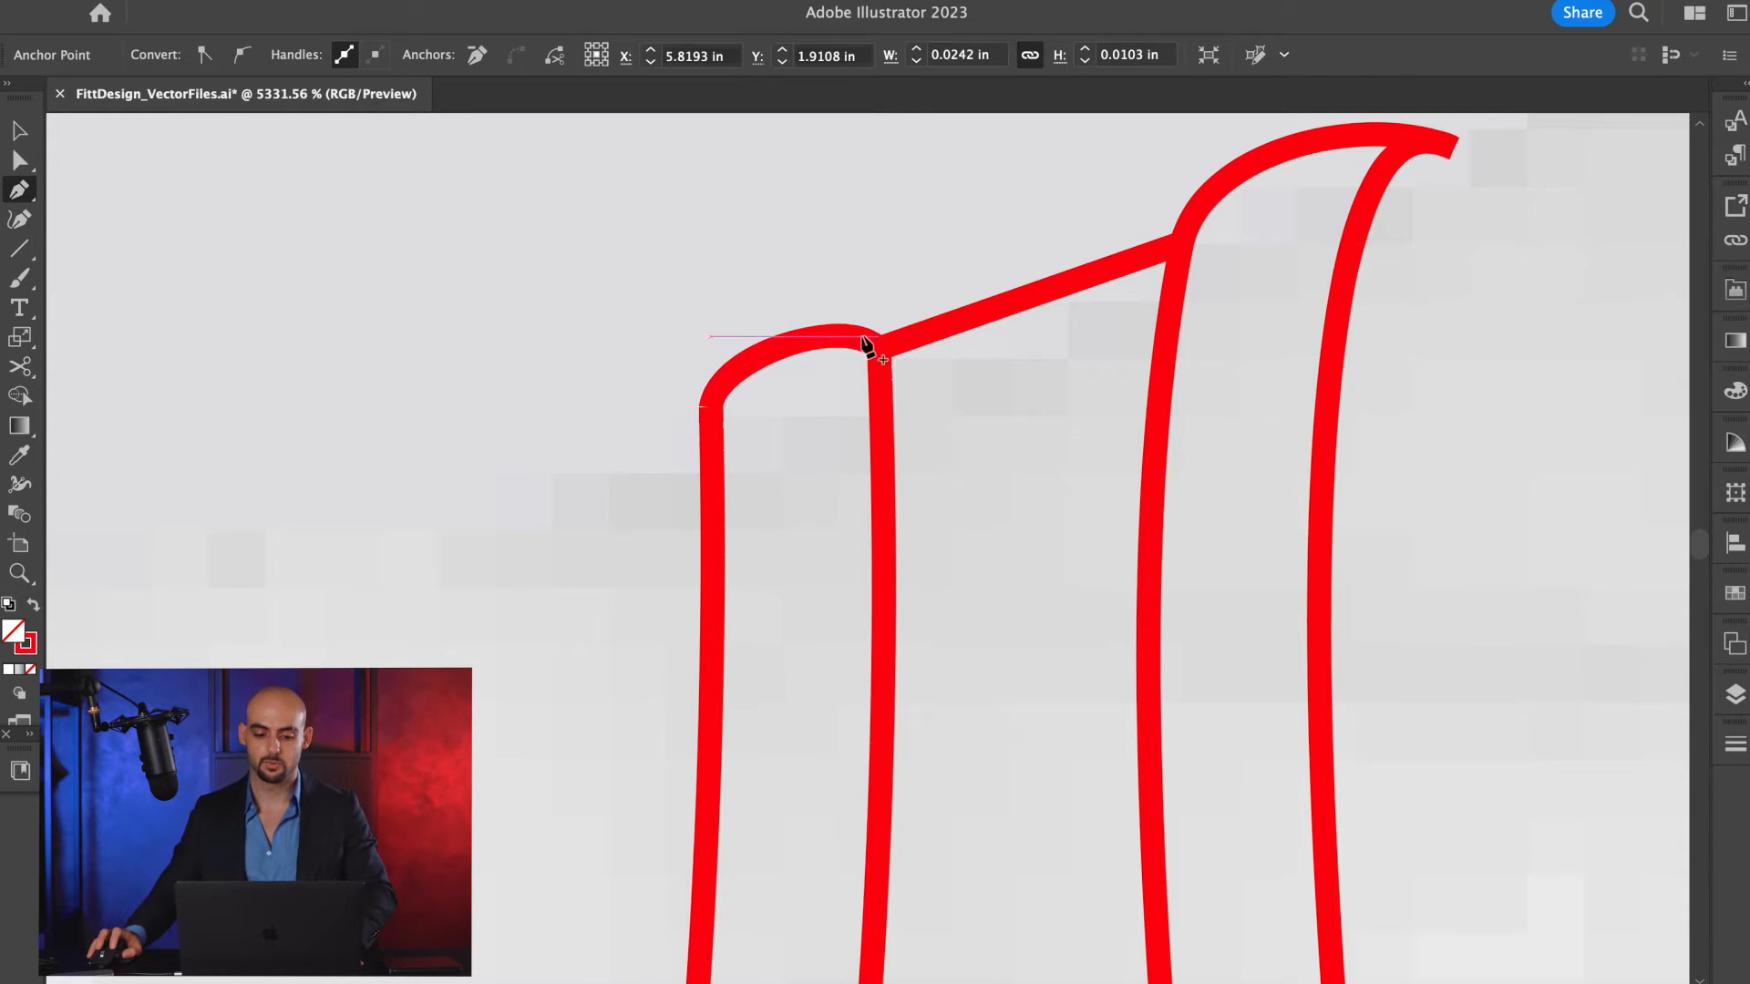
pyautogui.press('a')
pyautogui.press('v')
pyautogui.click(654, 306)
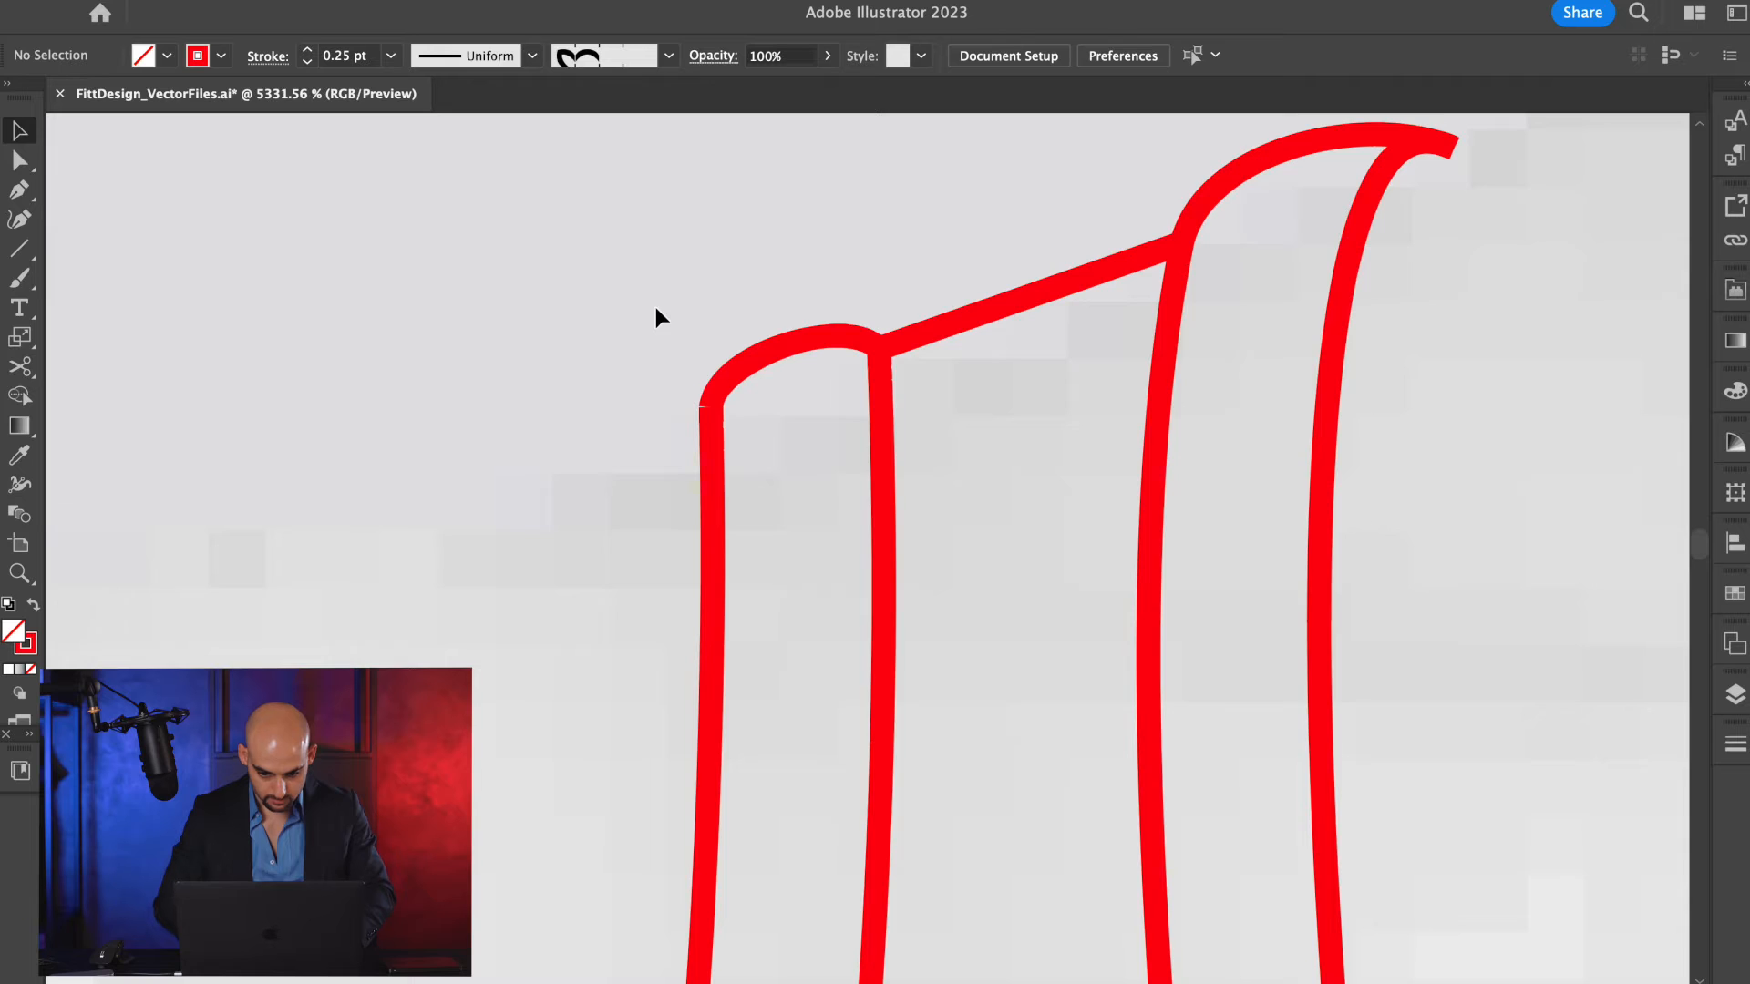
# Bend the short side segment across the armhole trim at the underarm outward into a rounded arc.
pyautogui.press('a')
pyautogui.scroll(-6, 768, 356)
pyautogui.press('v')
pyautogui.scroll(-5, 821, 547)
pyautogui.scroll(5, 484, 802)
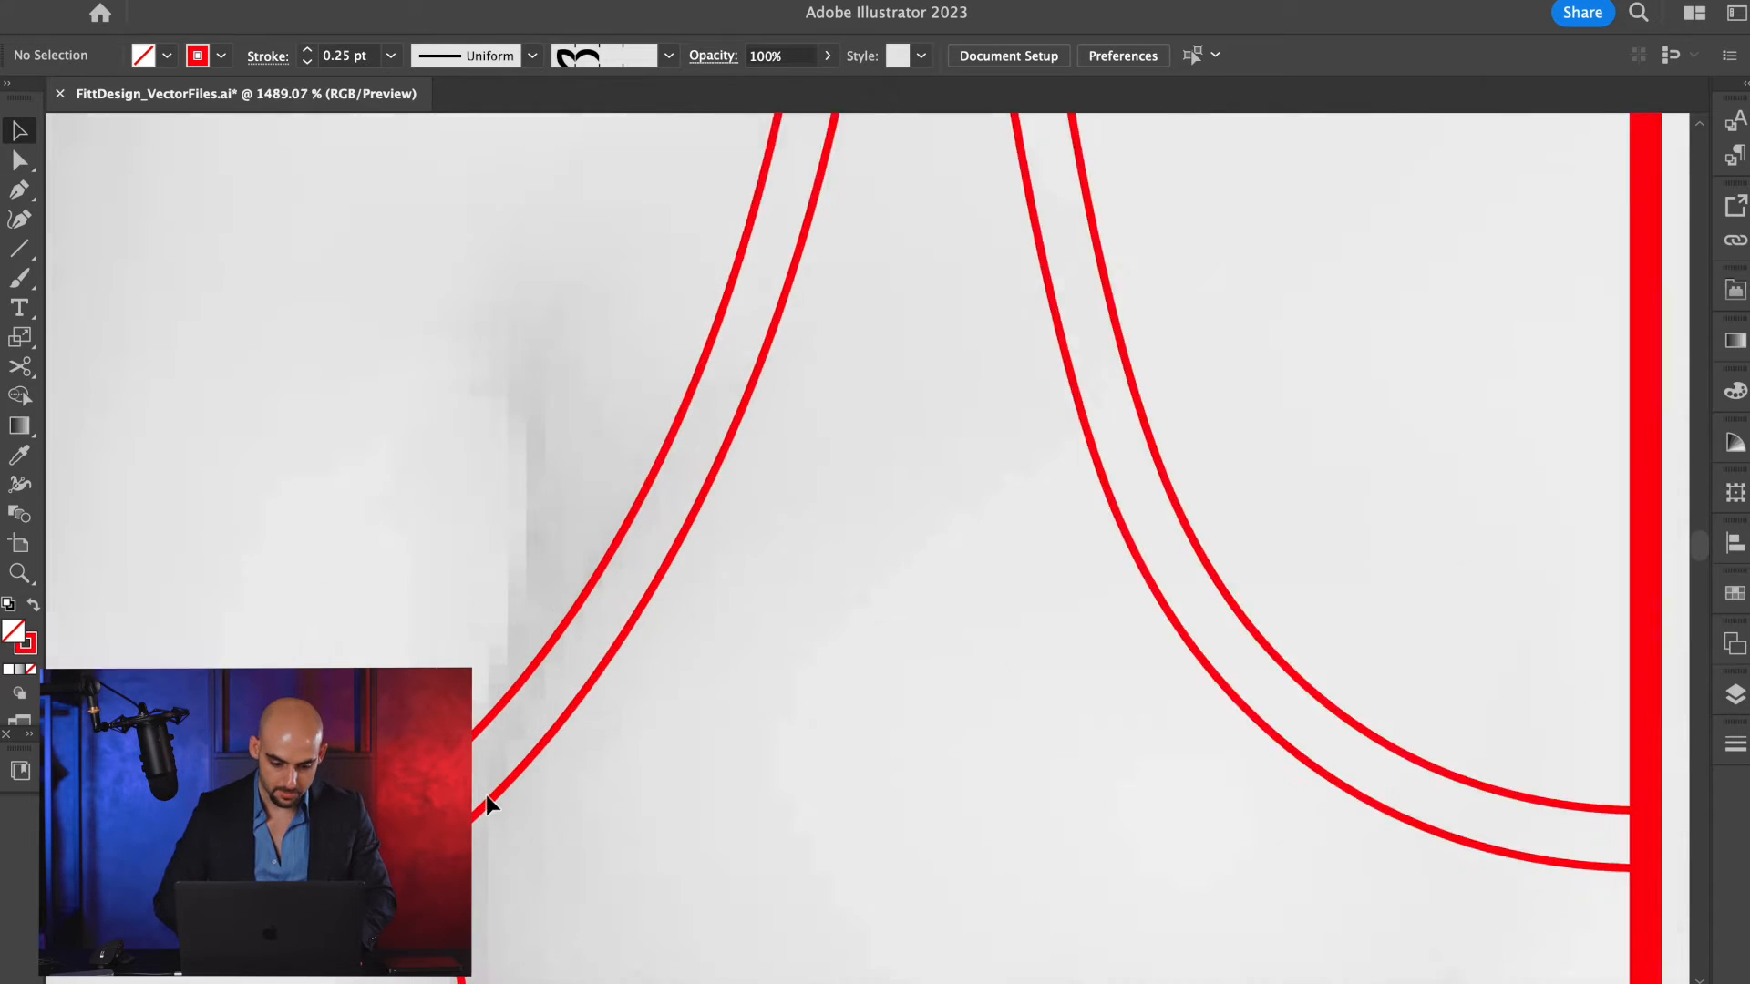
pyautogui.click(486, 546)
pyautogui.press('a')
pyautogui.click(492, 611)
pyautogui.press('p')
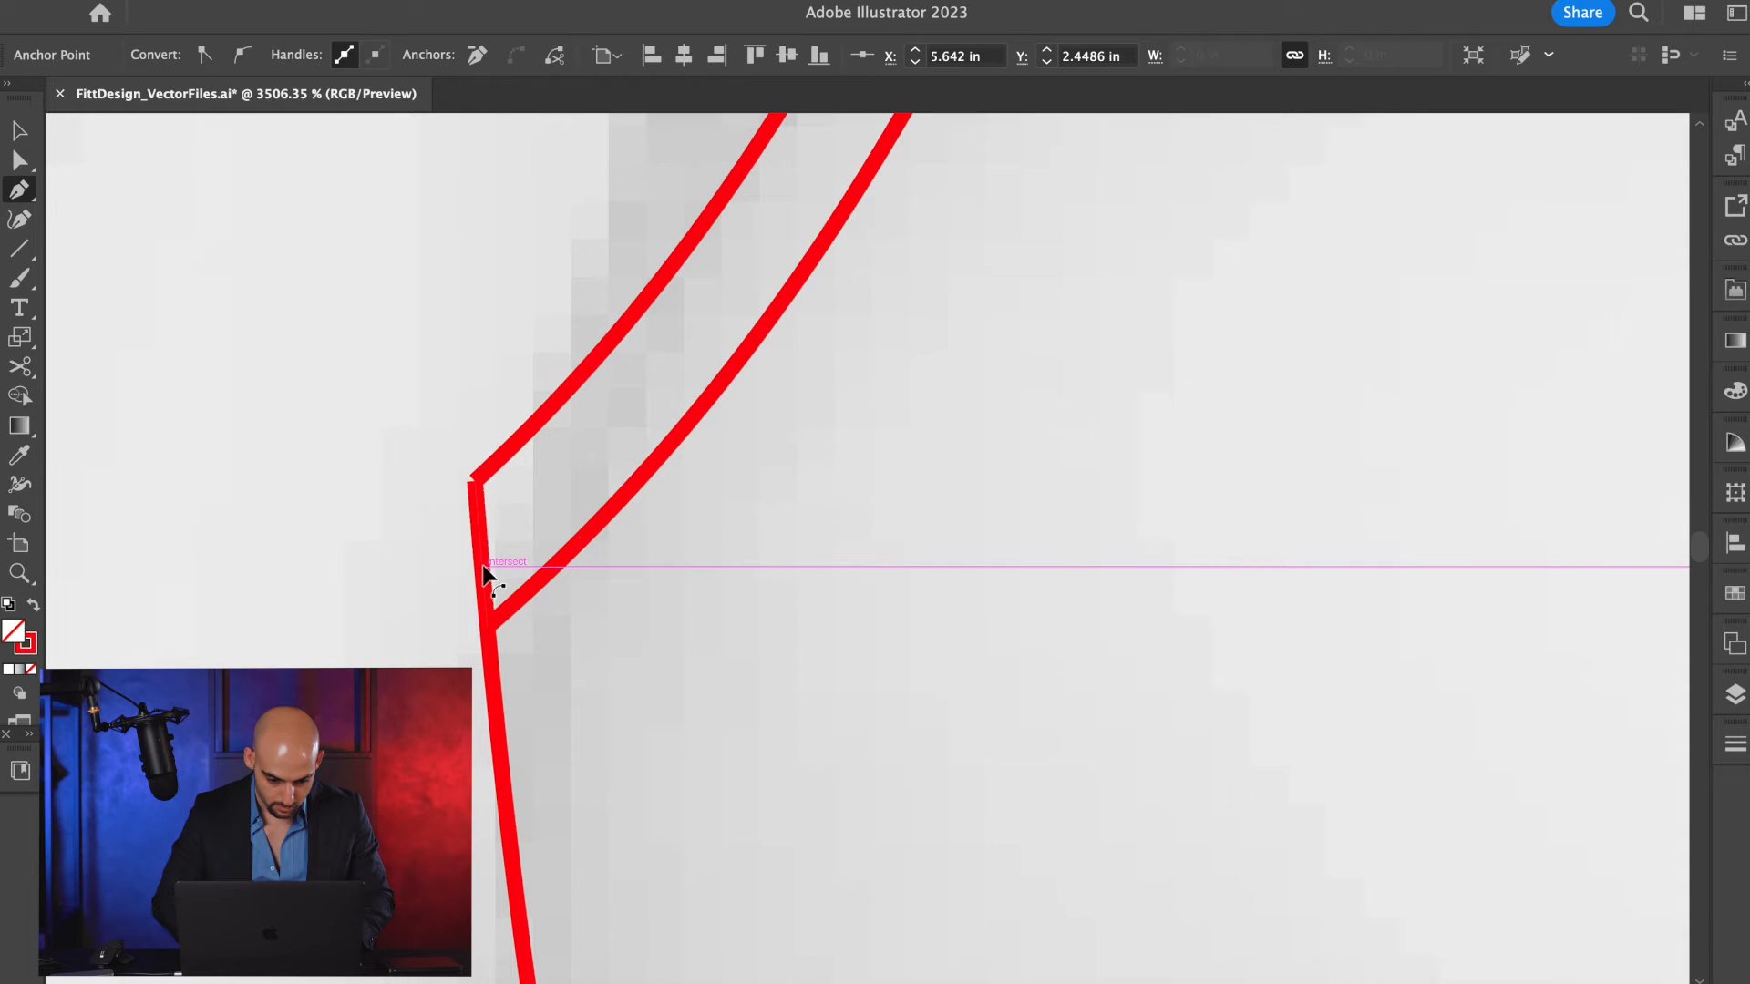
pyautogui.moveTo(467, 574); pyautogui.dragTo(469, 495)
pyautogui.click(470, 483)
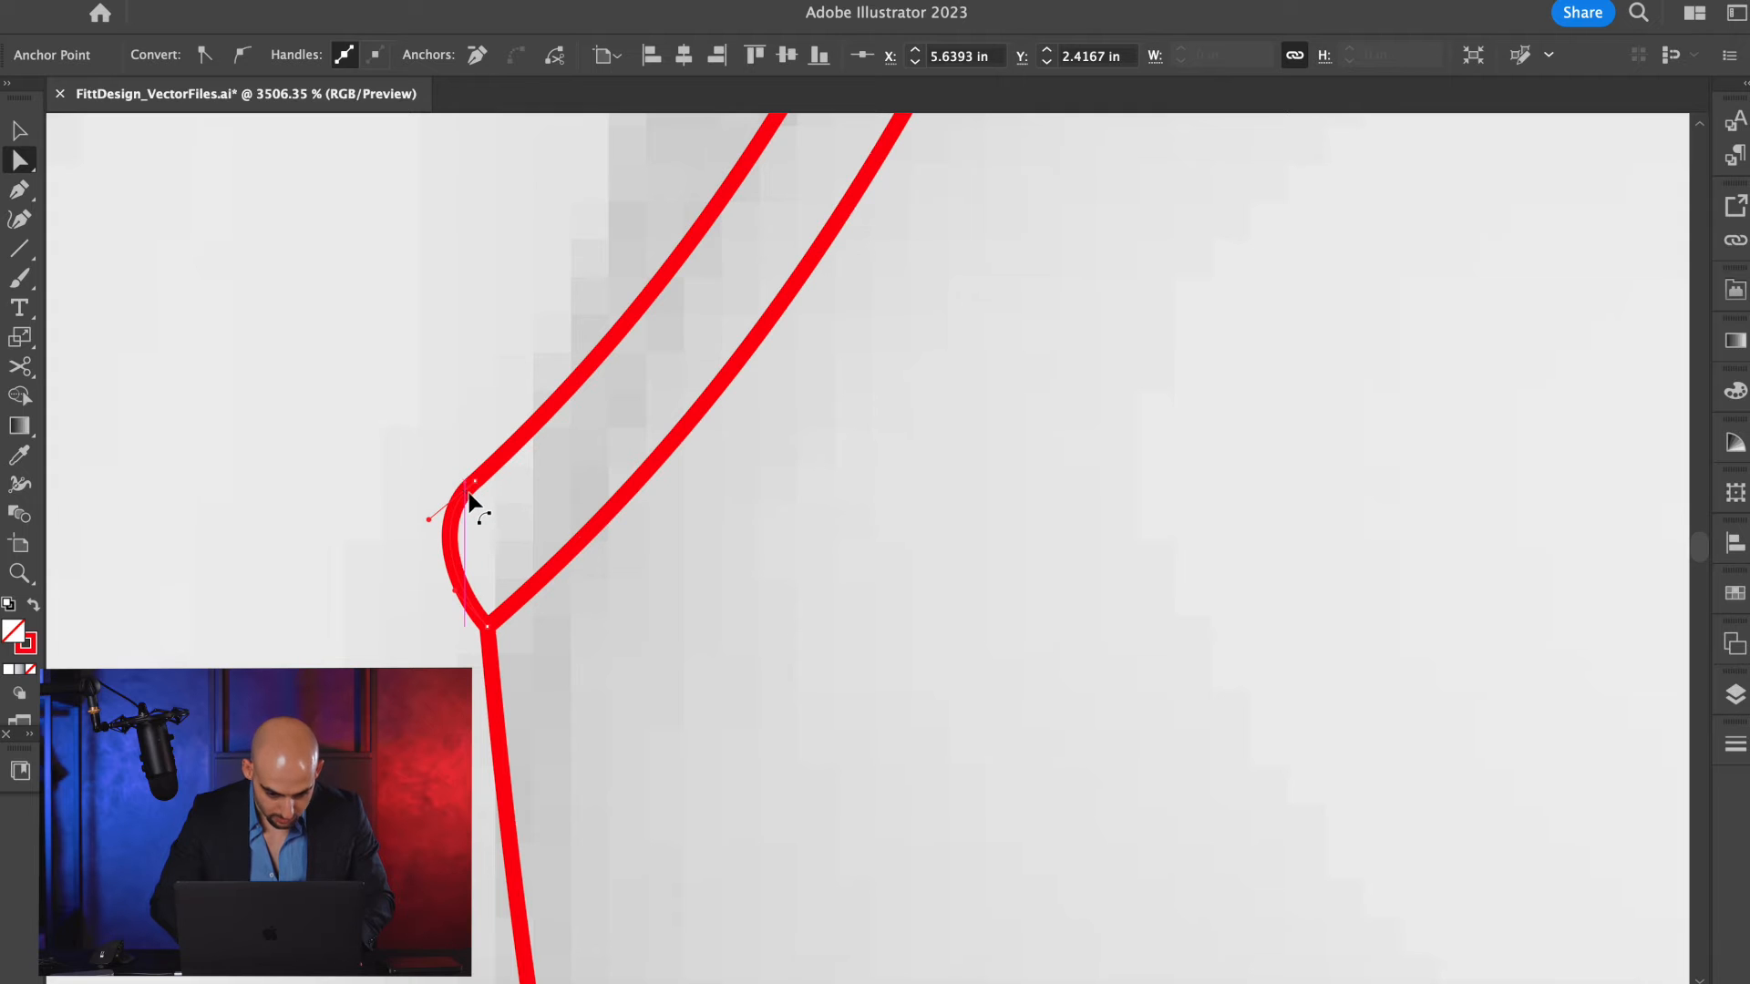
pyautogui.scroll(-10, 546, 606)
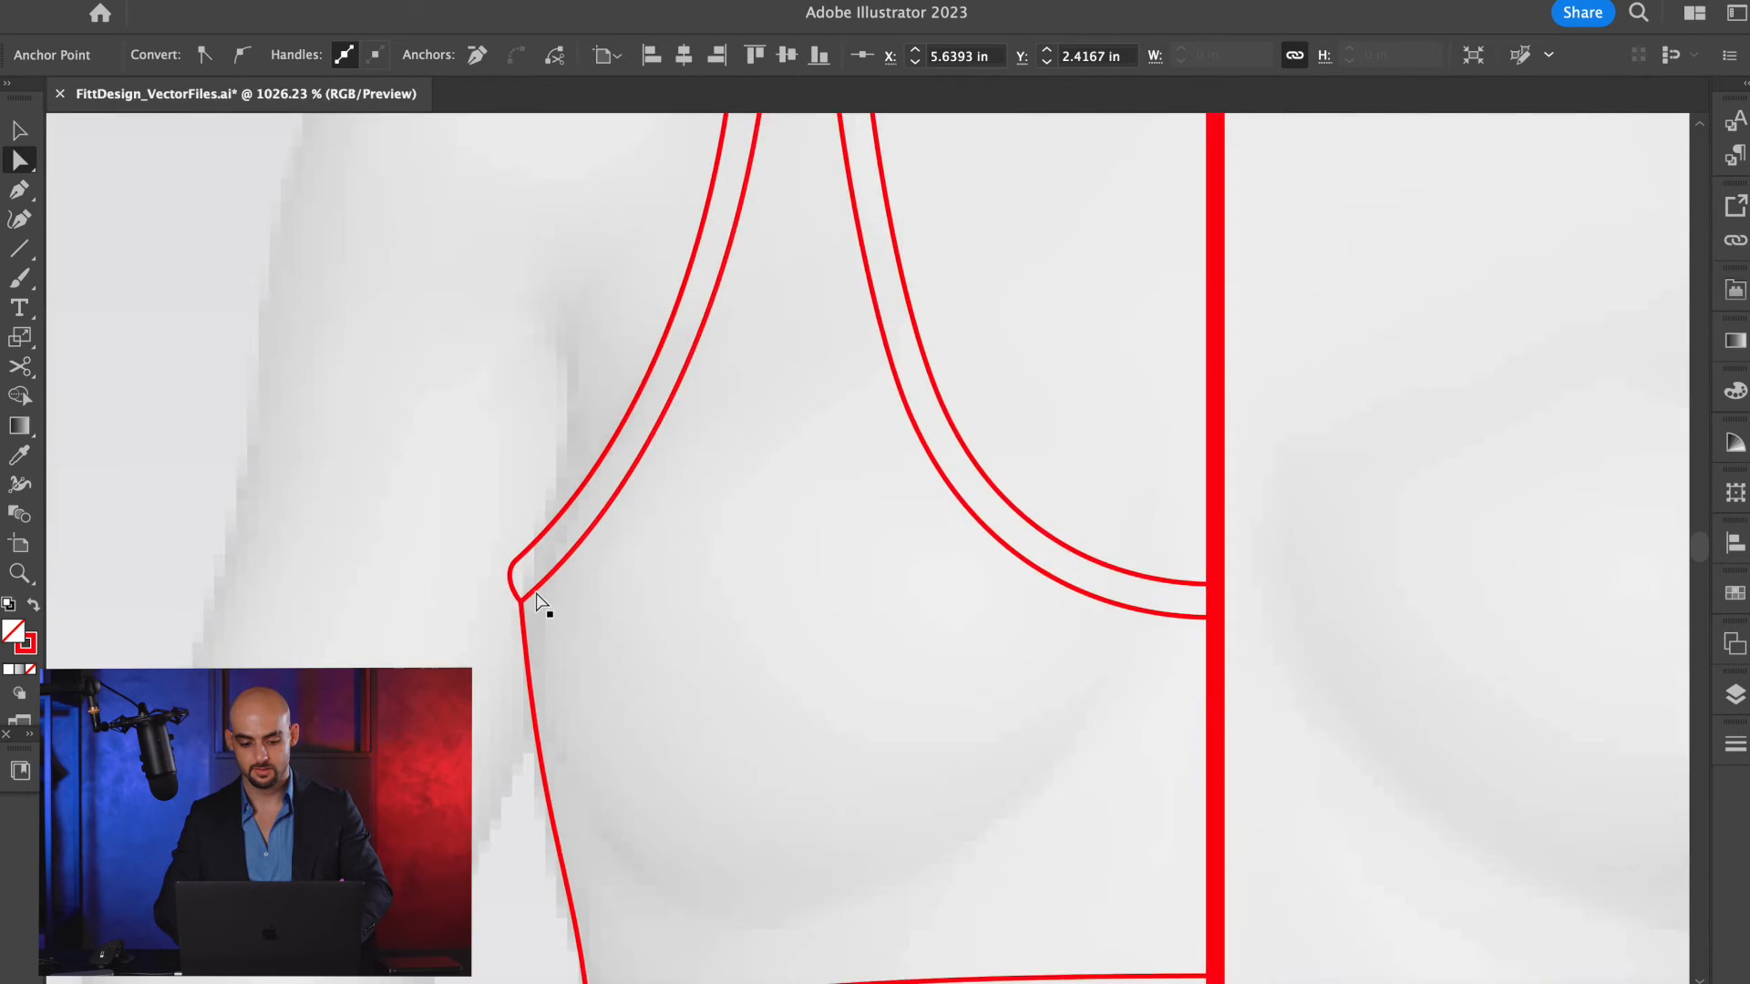
pyautogui.click(614, 474)
# Place a duplicate of the refined half bra beside the earlier copy, outside the body template.
pyautogui.scroll(-4, 614, 474)
pyautogui.scroll(3, 614, 474)
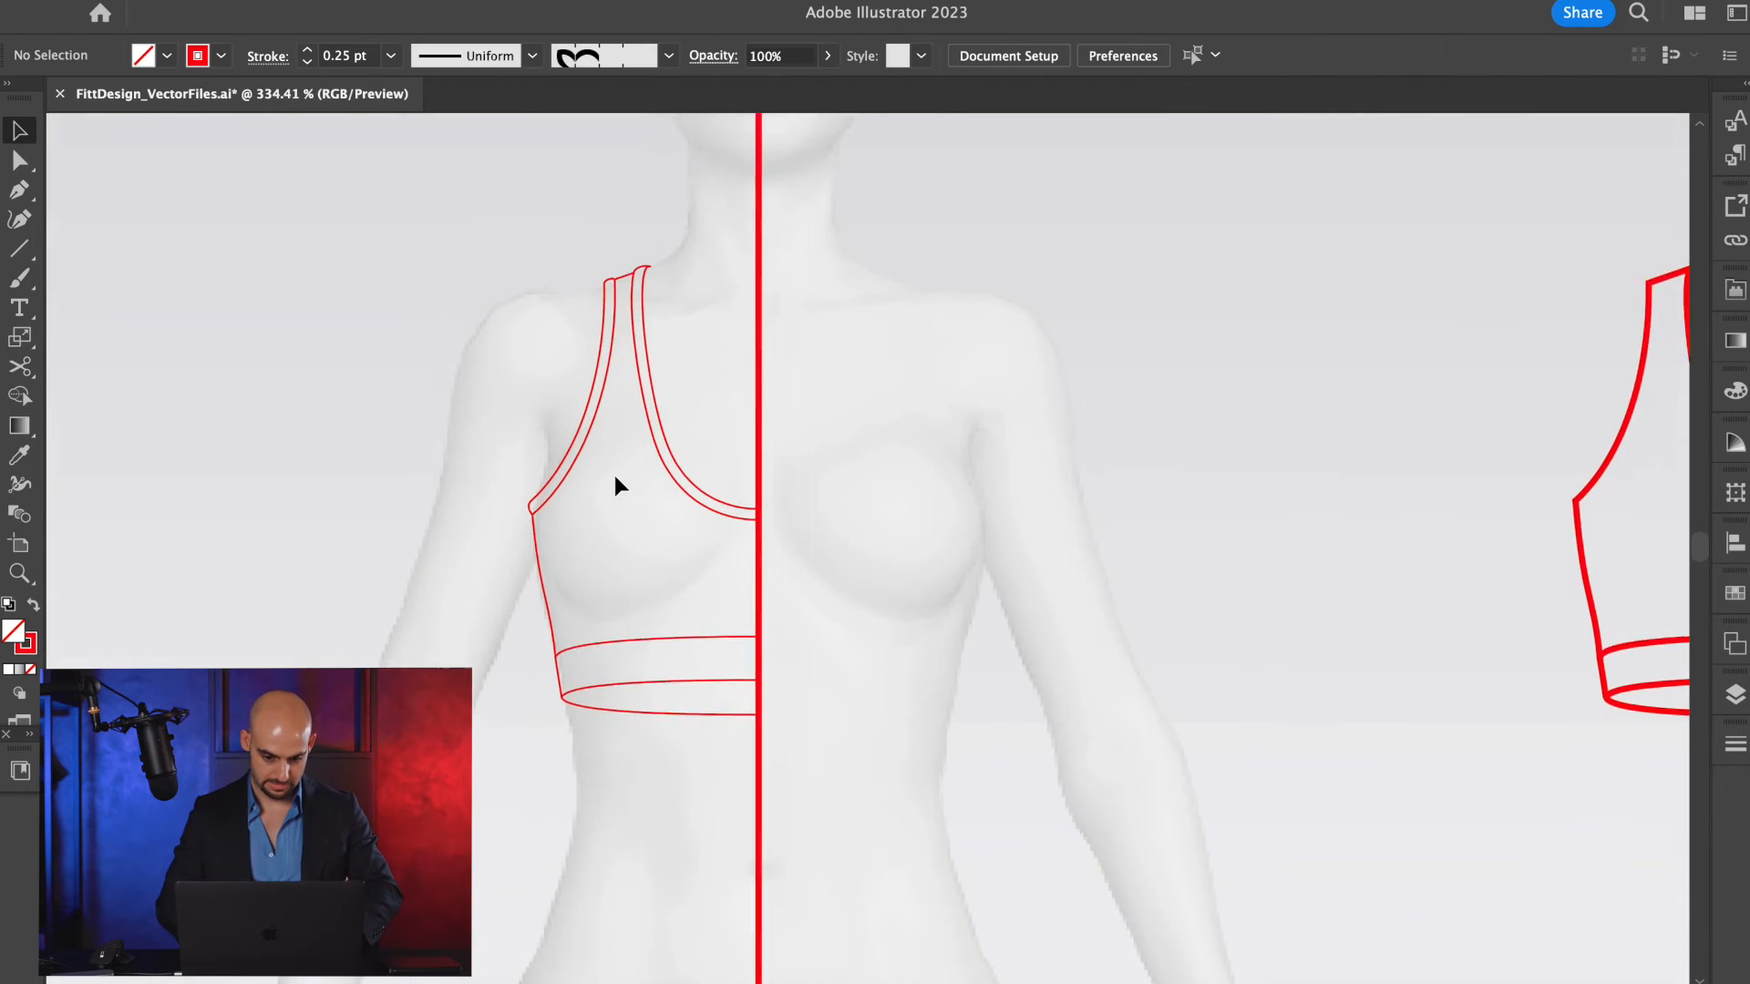
pyautogui.scroll(5, 646, 353)
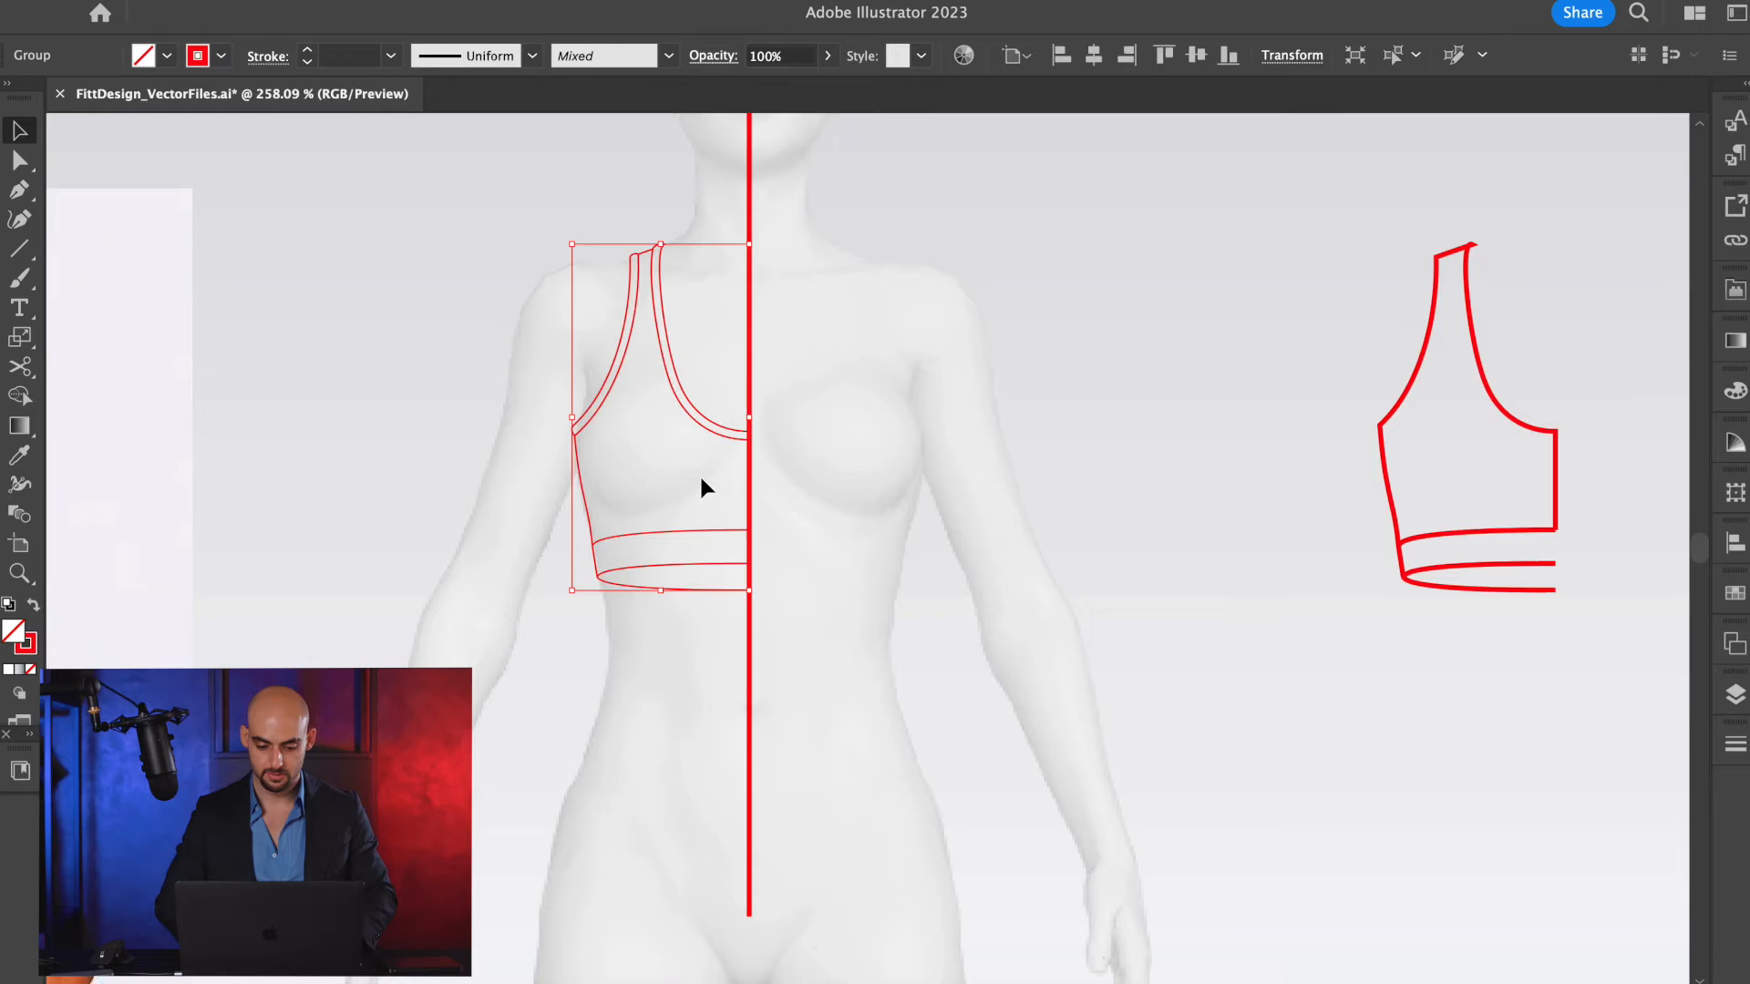
pyautogui.scroll(-3, 702, 483)
pyautogui.moveTo(706, 451); pyautogui.dragTo(1228, 492)
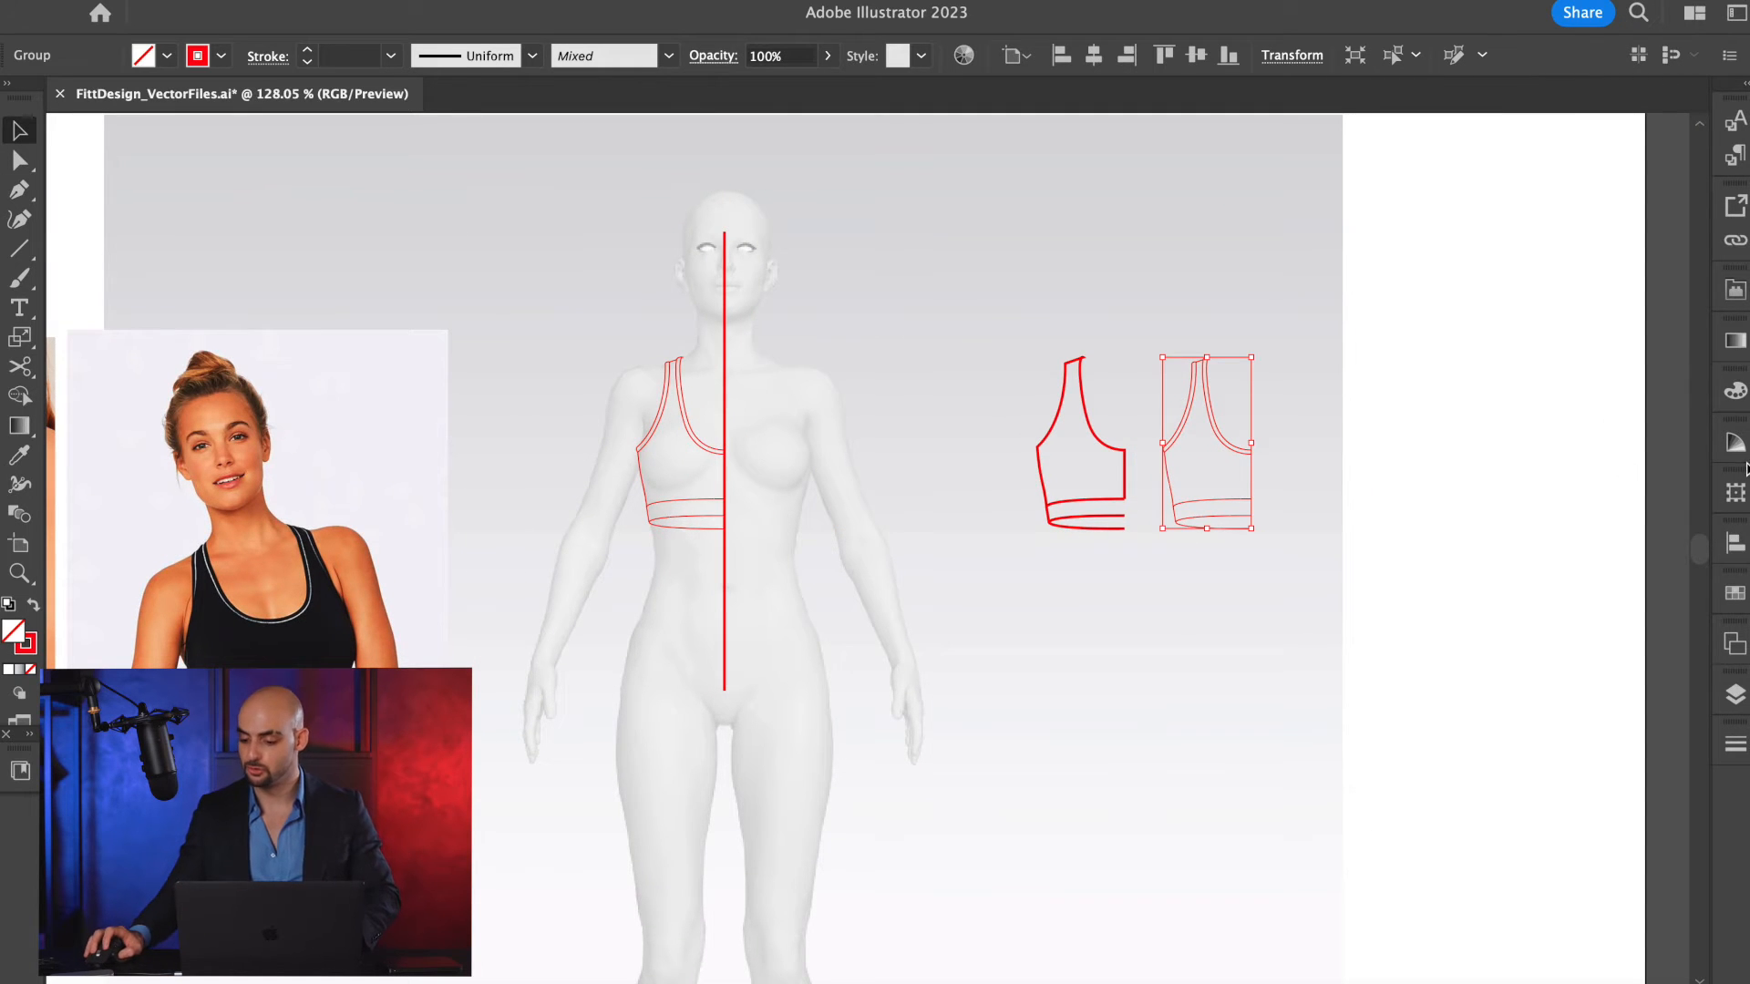
# With Layer 3 active, lock Layer 2 and set the stroke color to green.
pyautogui.click(1736, 694)
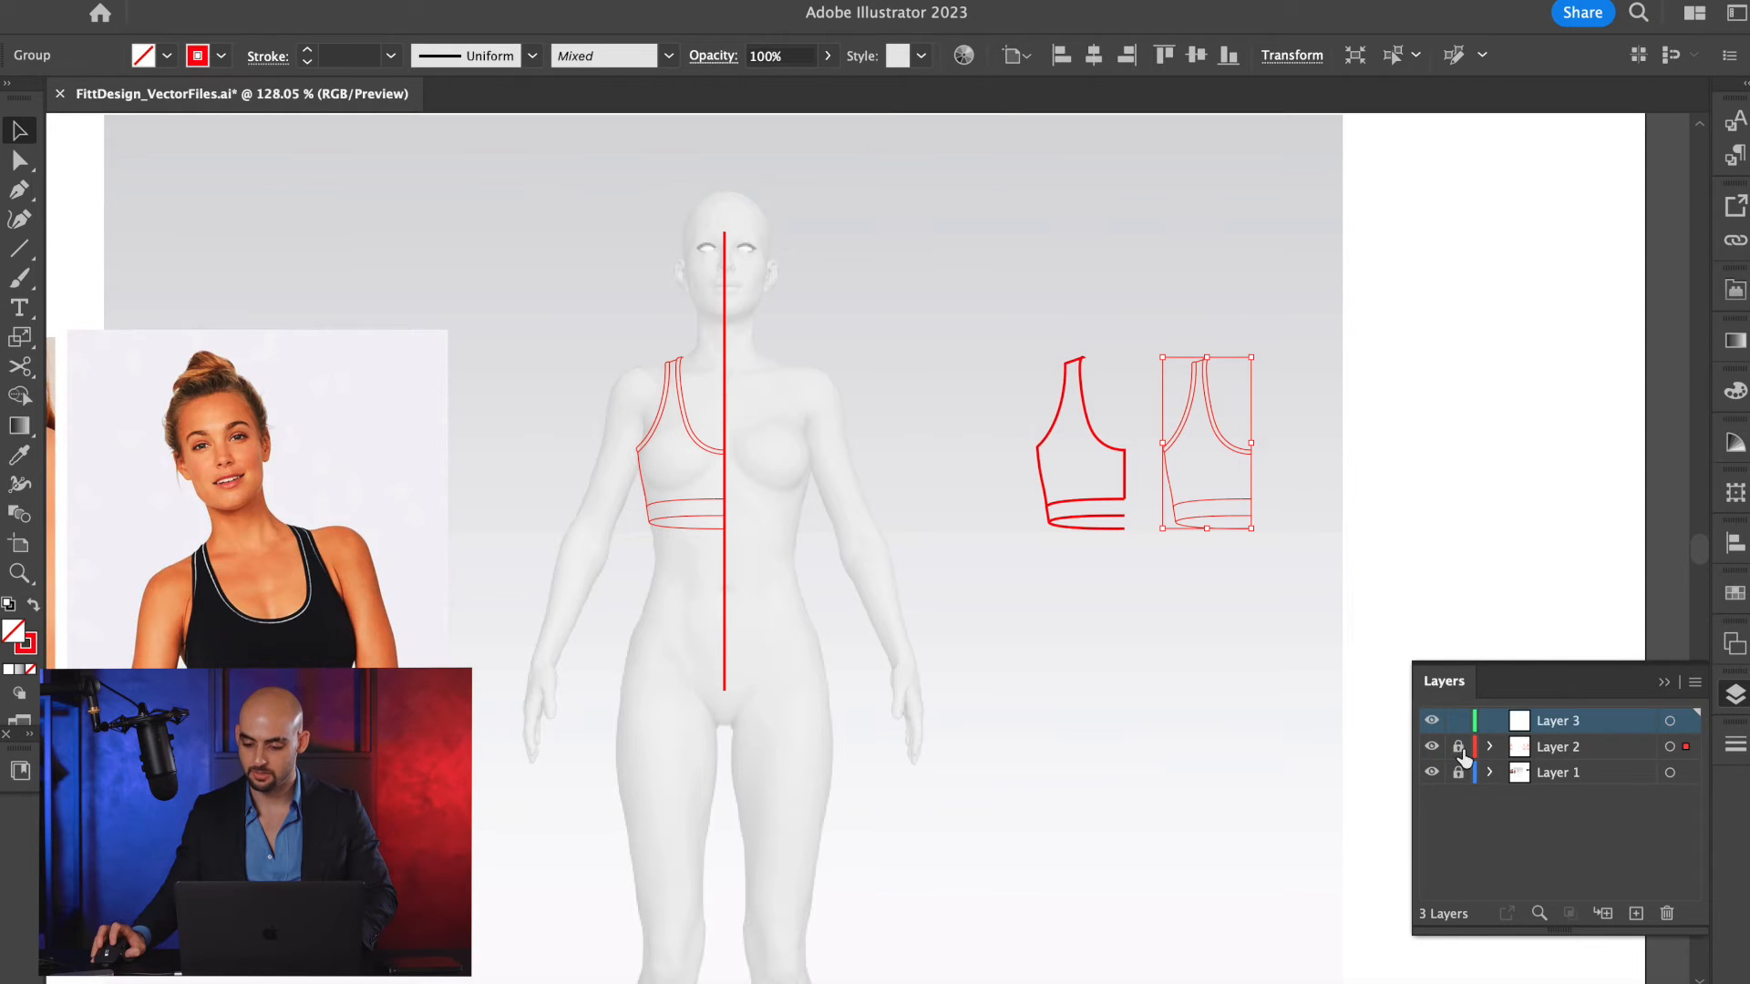
pyautogui.click(1459, 749)
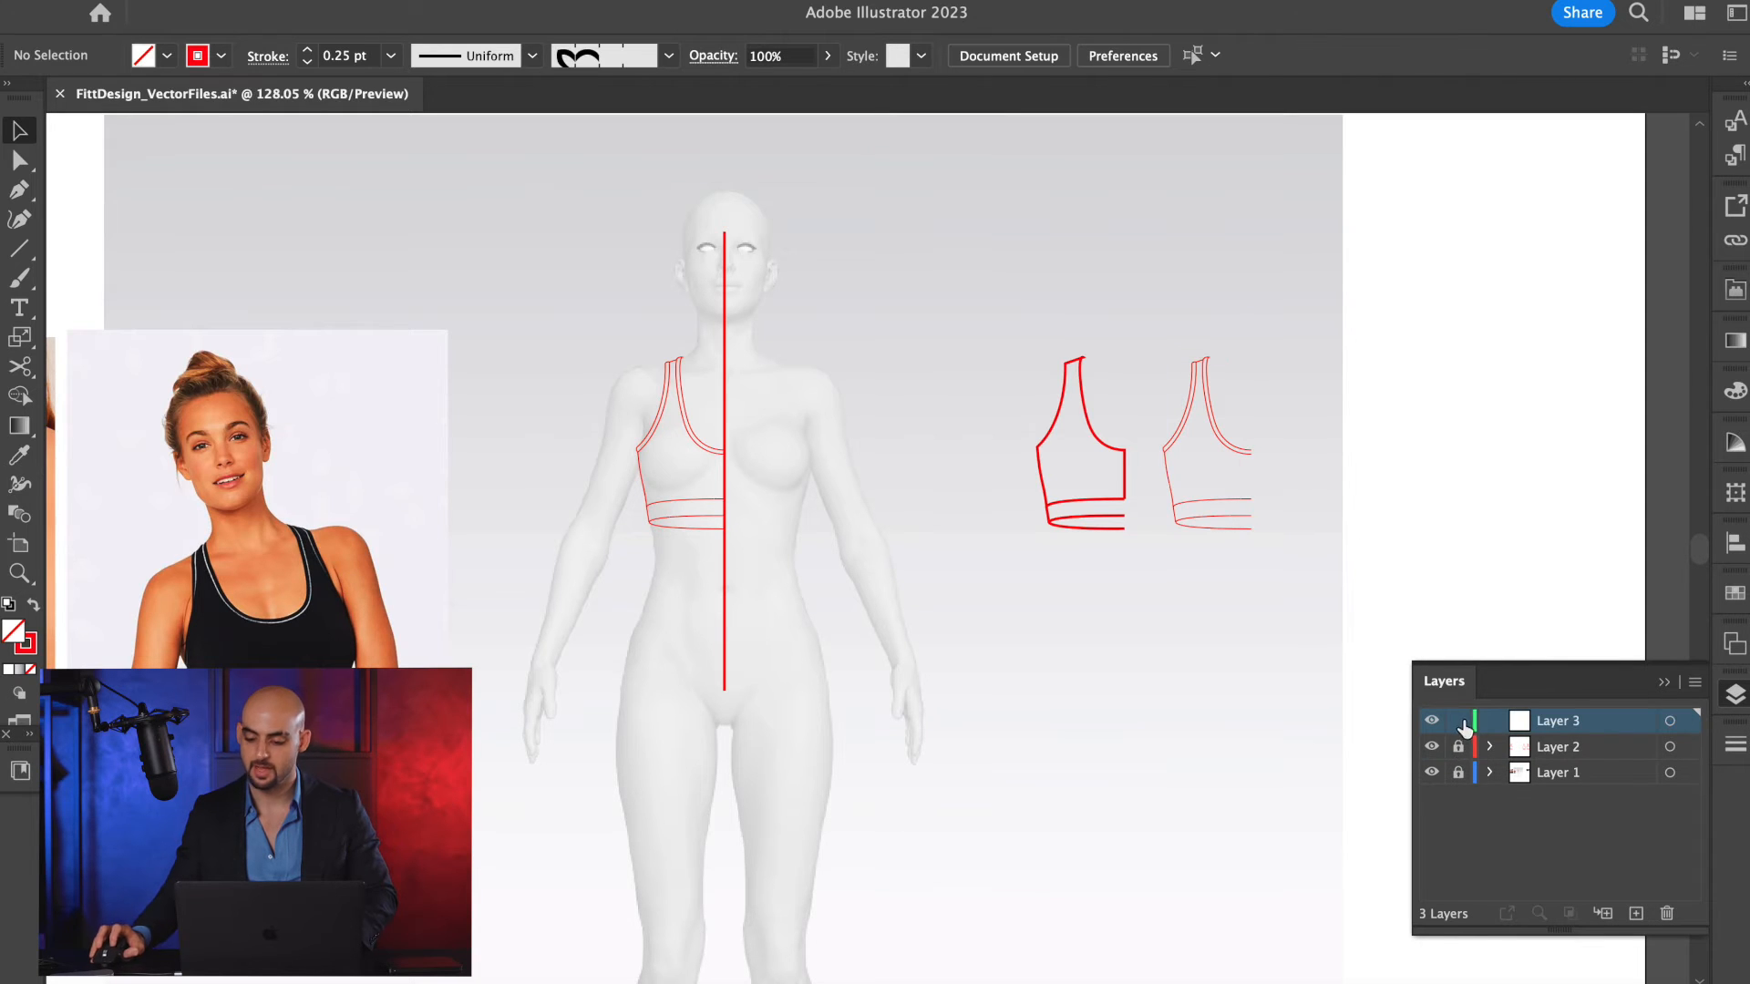
pyautogui.click(221, 57)
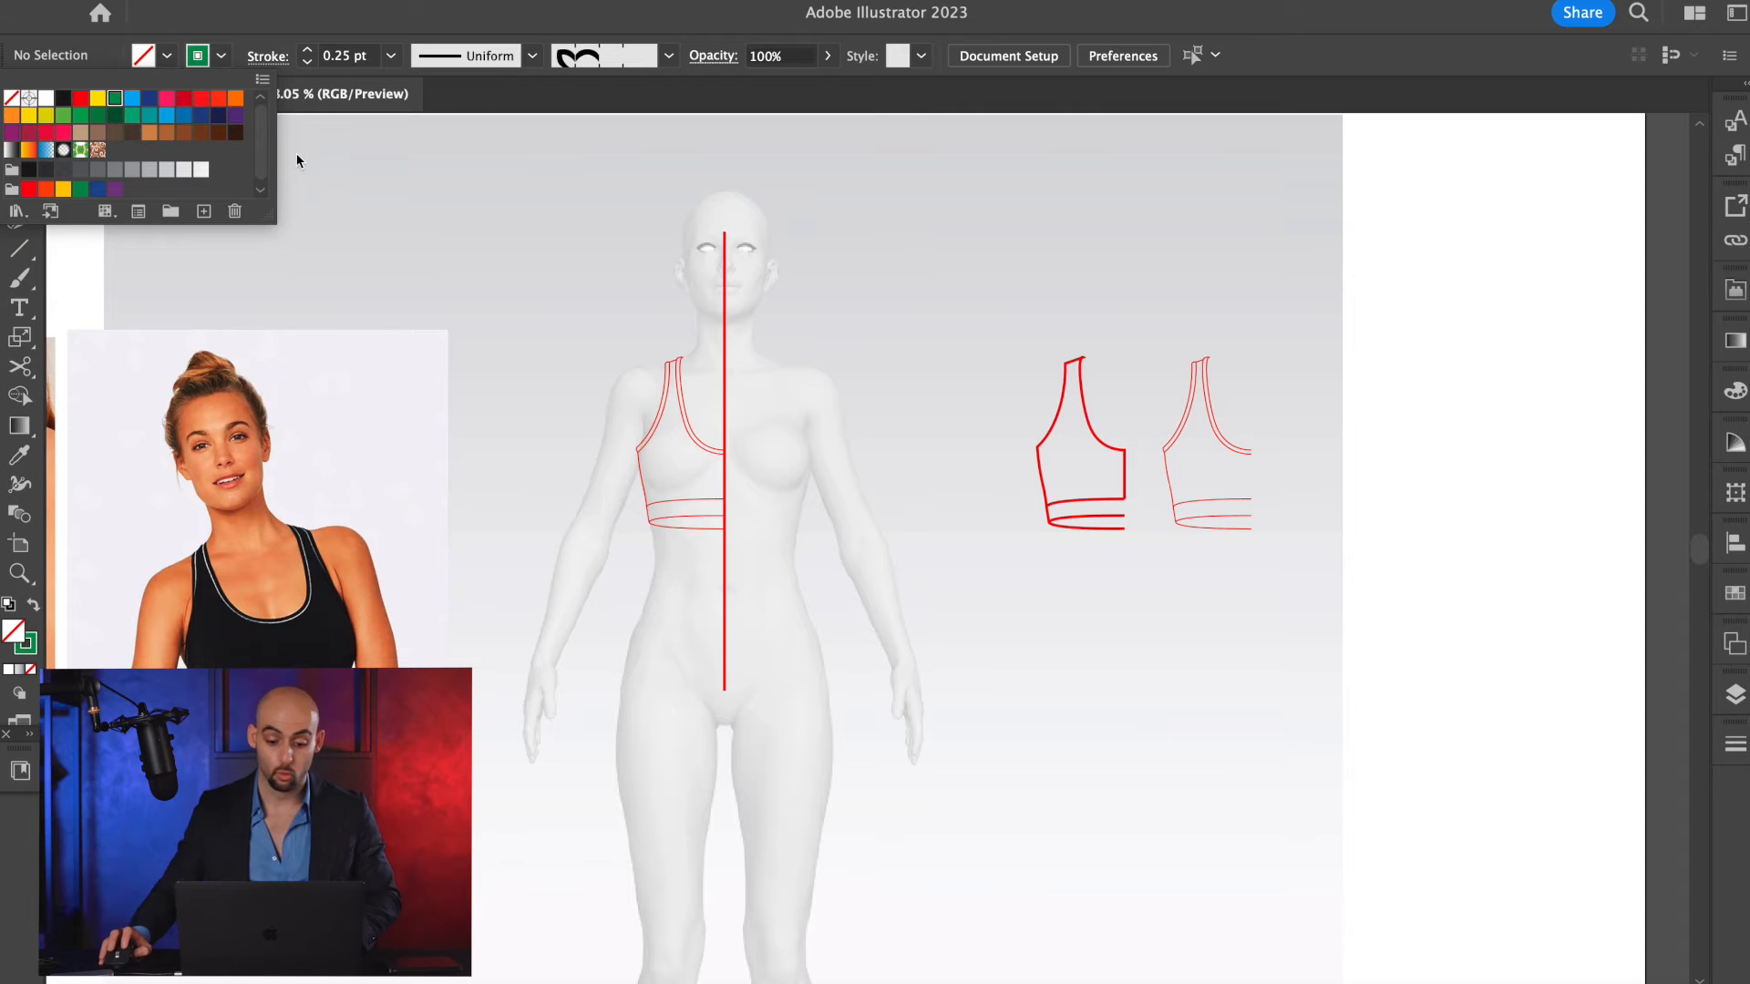
pyautogui.click(795, 331)
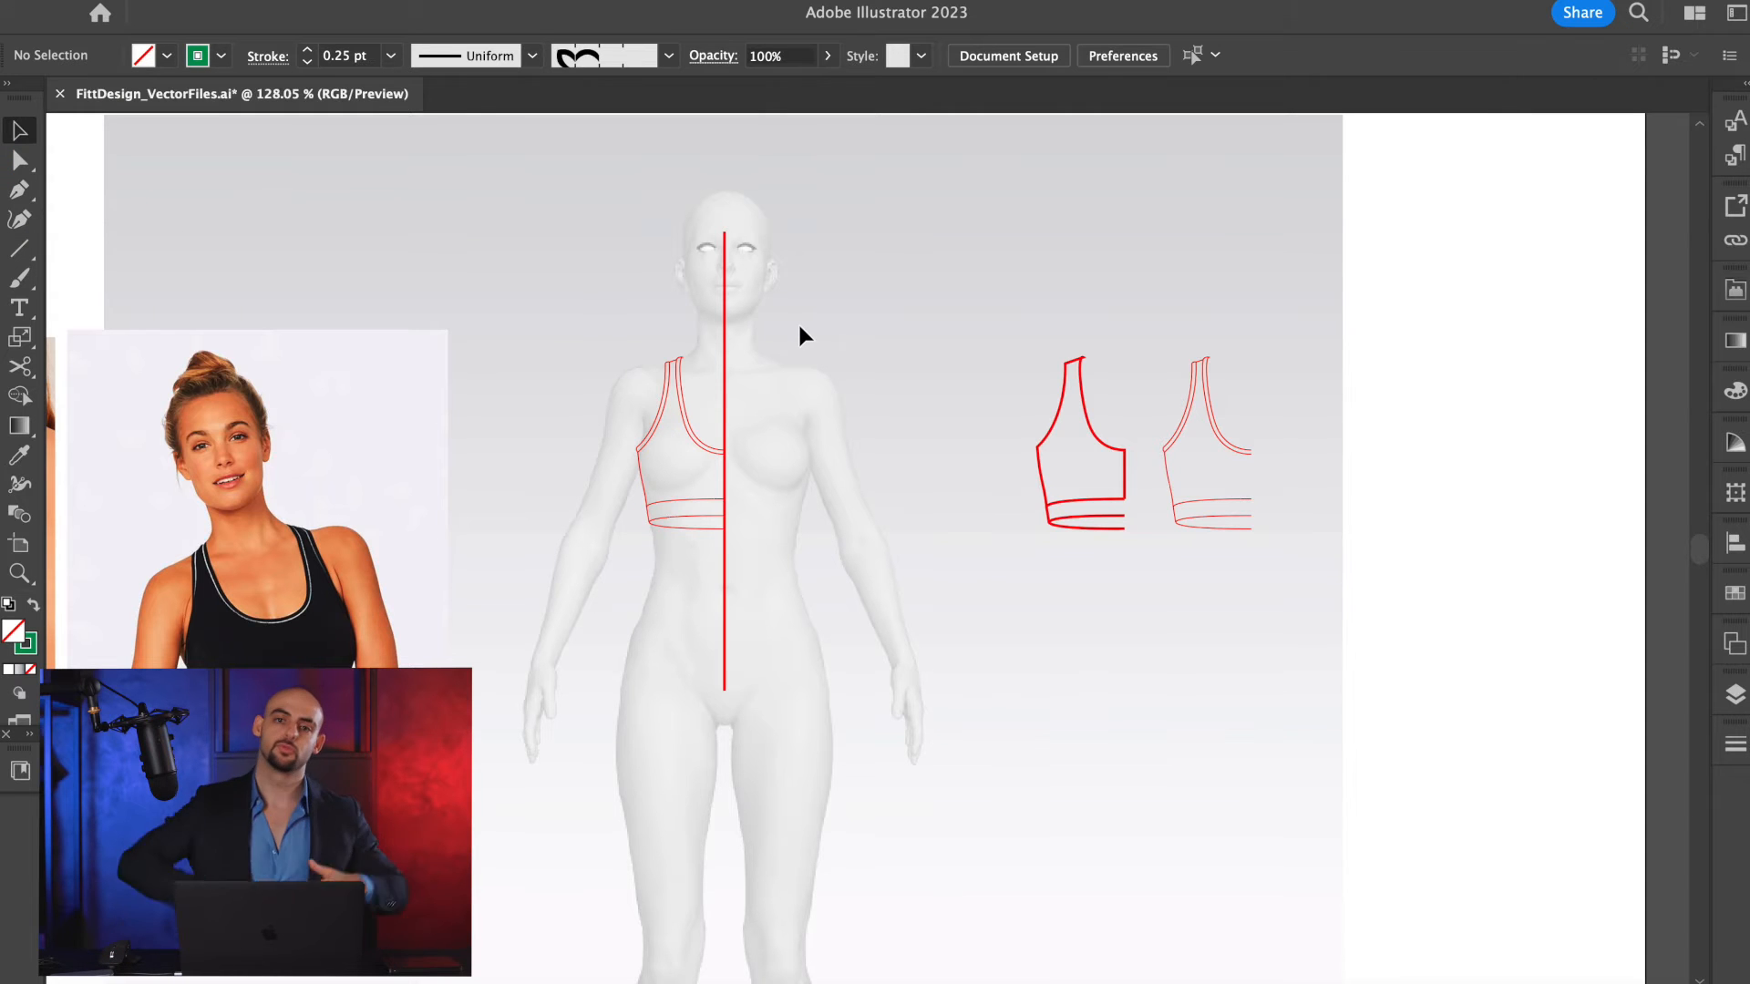
# Start a green Pen outline over the half bra with a straight shoulder line from the neckline tip to the outer shoulder point.
pyautogui.scroll(5, 752, 337)
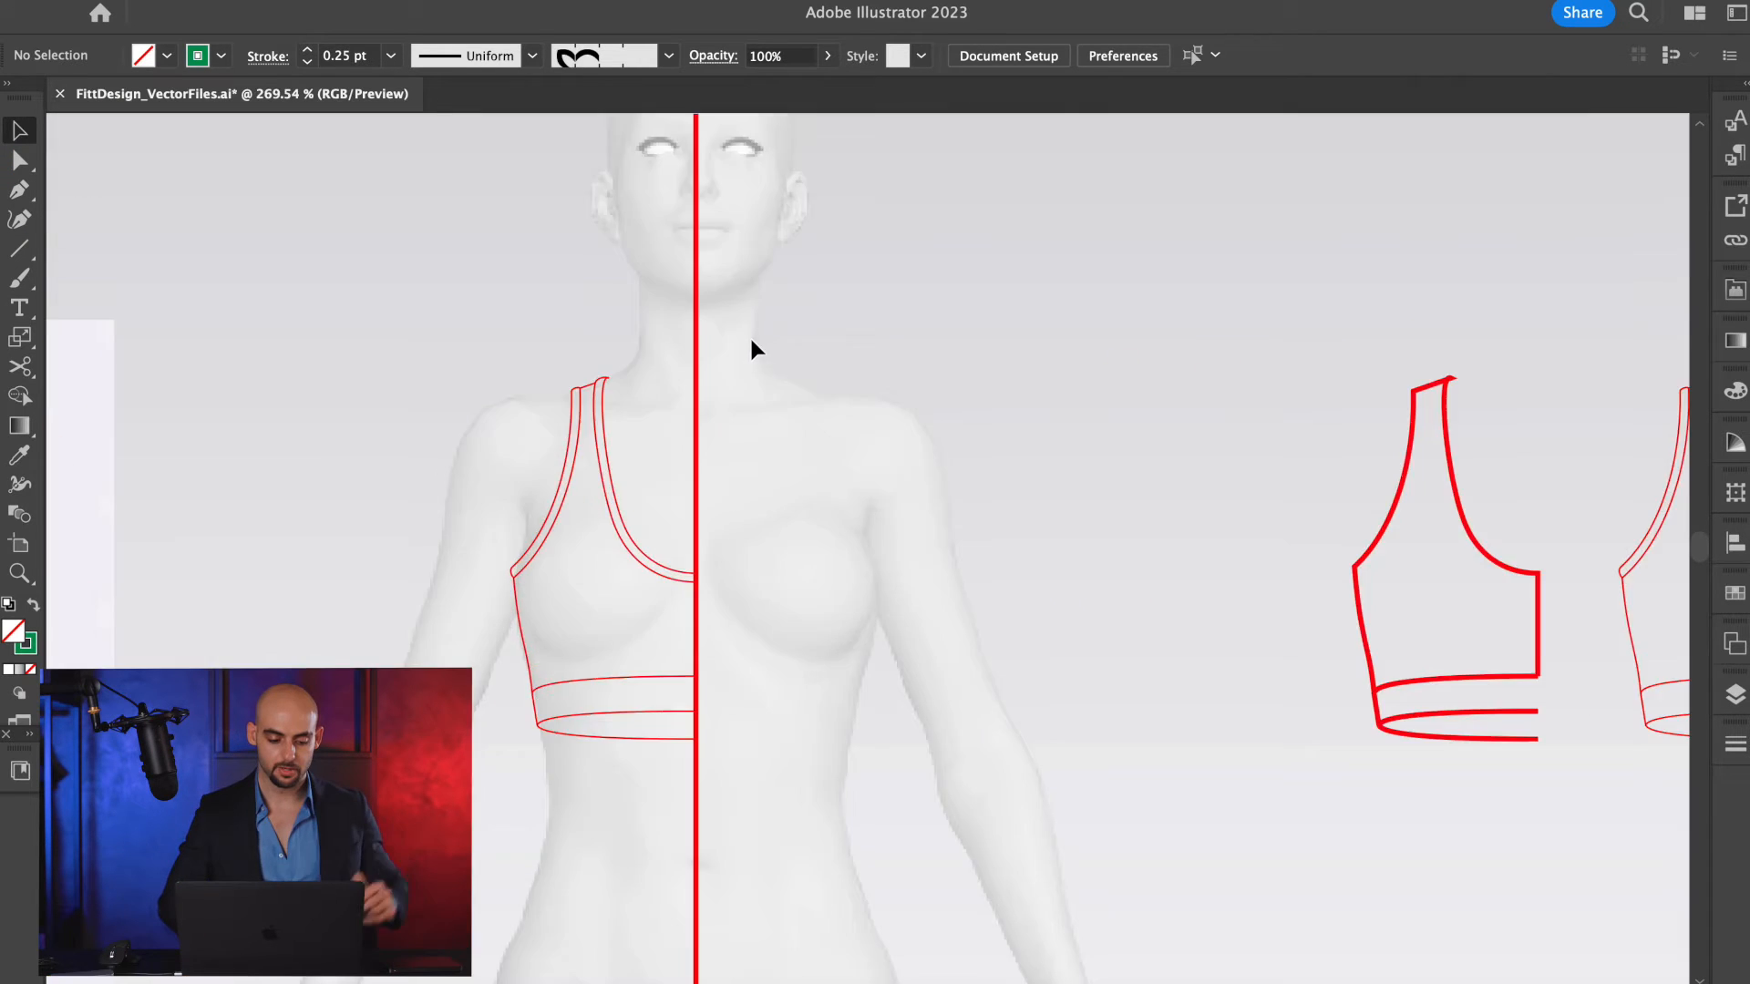
pyautogui.scroll(-5, 751, 337)
pyautogui.hscroll(-4, 752, 337)
pyautogui.scroll(-10, 840, 278)
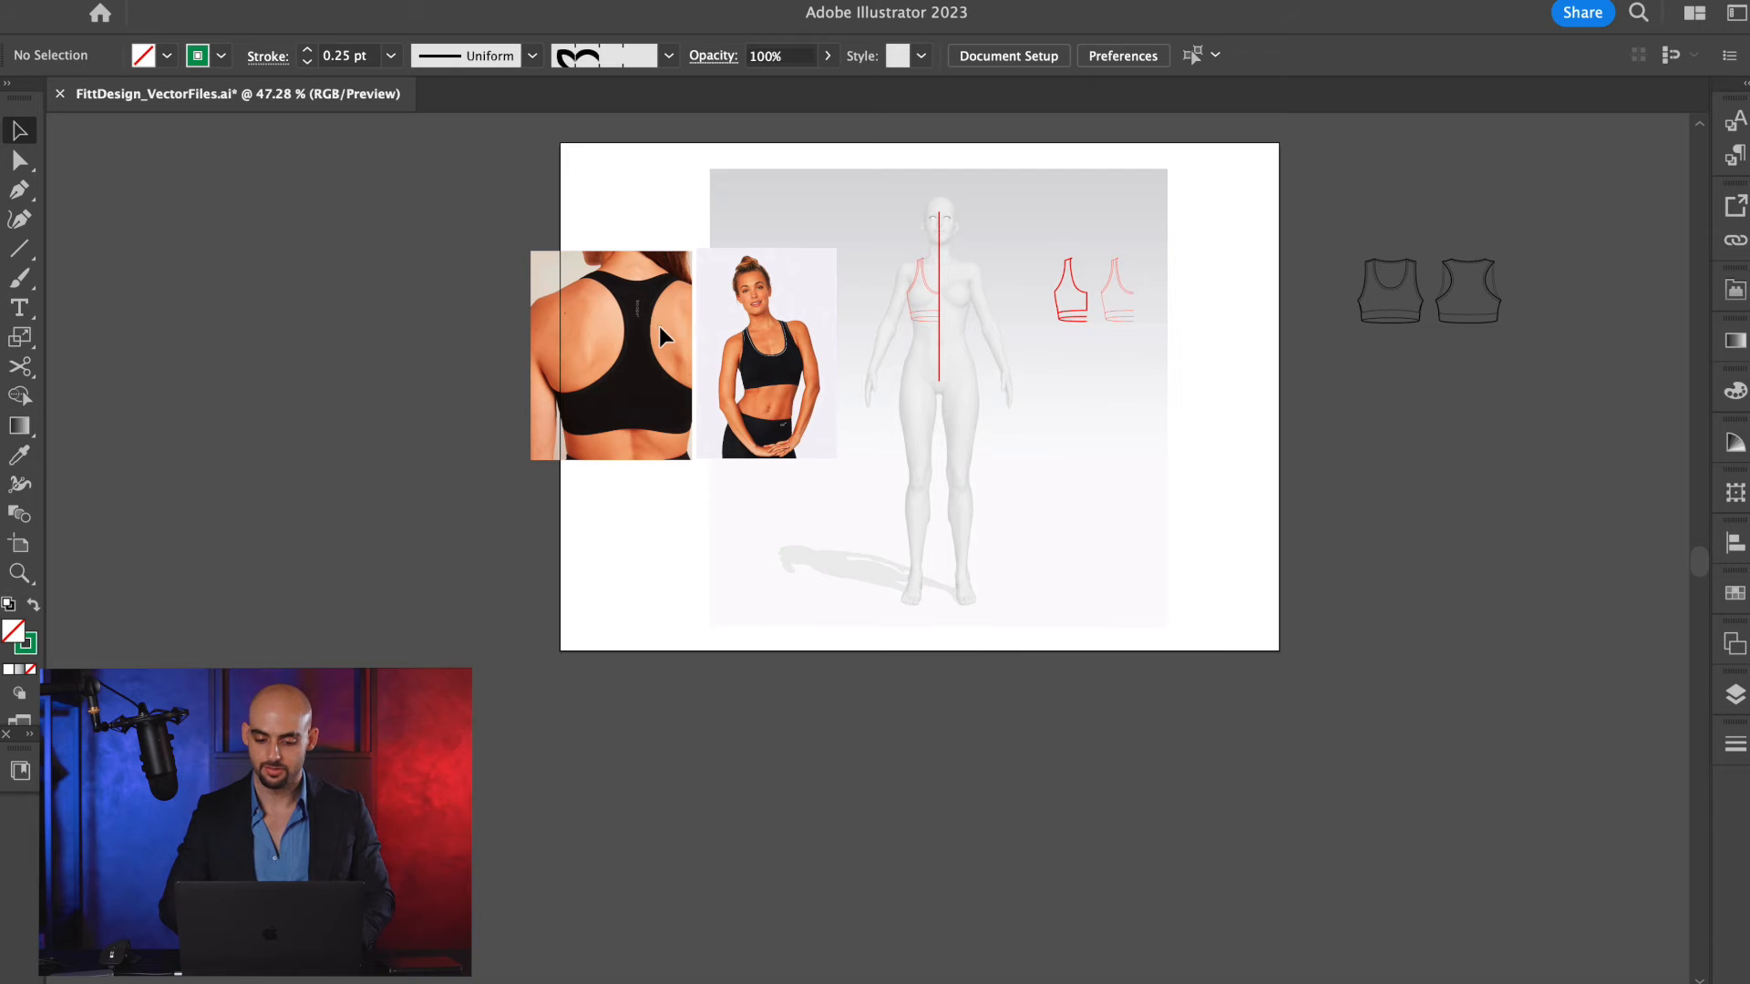
pyautogui.scroll(4, 1155, 193)
pyautogui.scroll(6, 1141, 150)
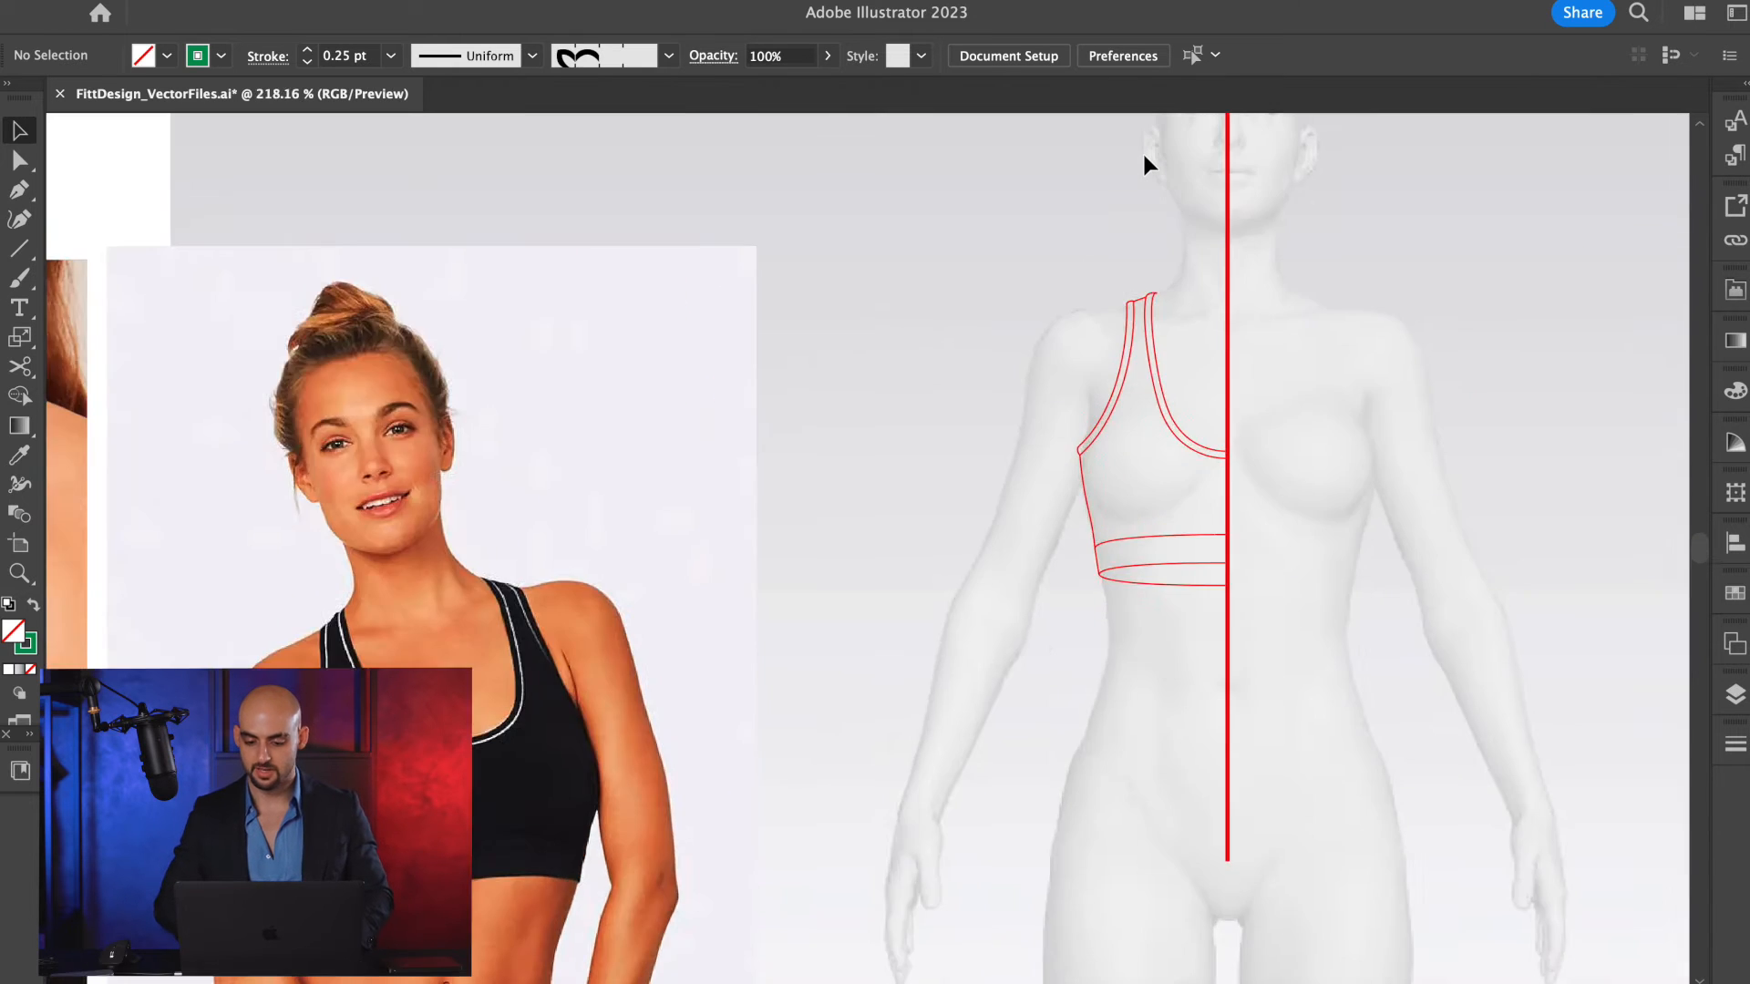
pyautogui.press('p')
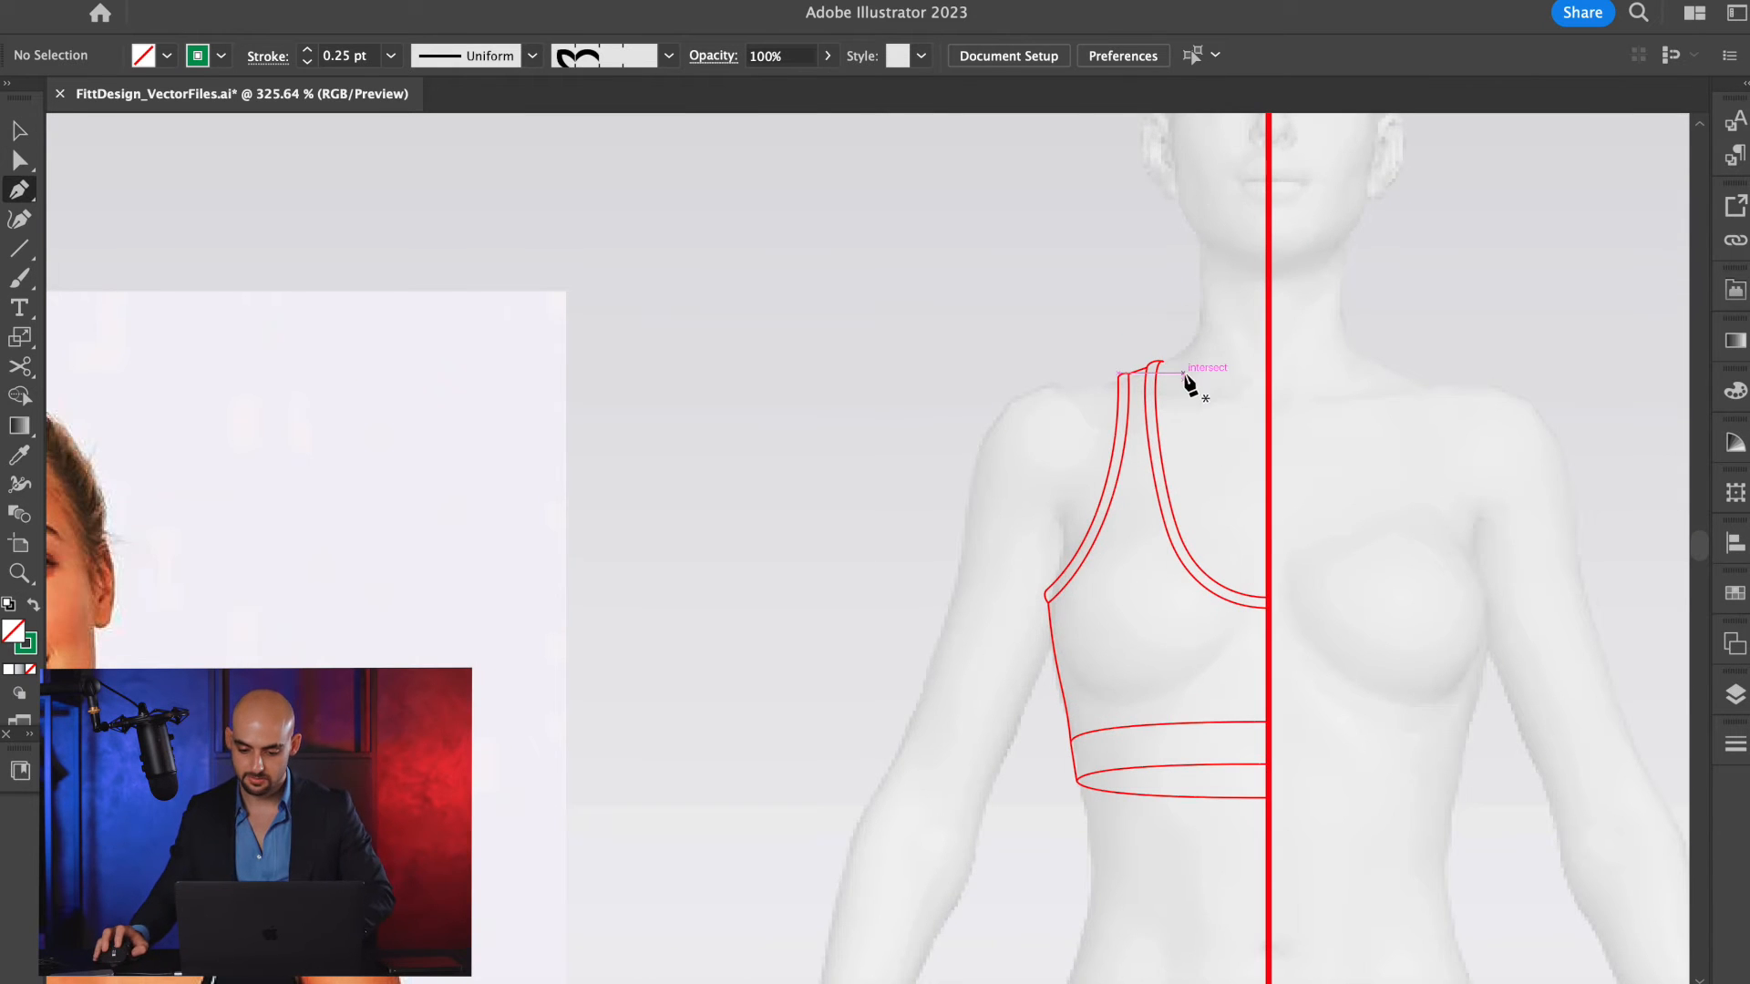
pyautogui.scroll(3, 1191, 379)
pyautogui.click(1141, 349)
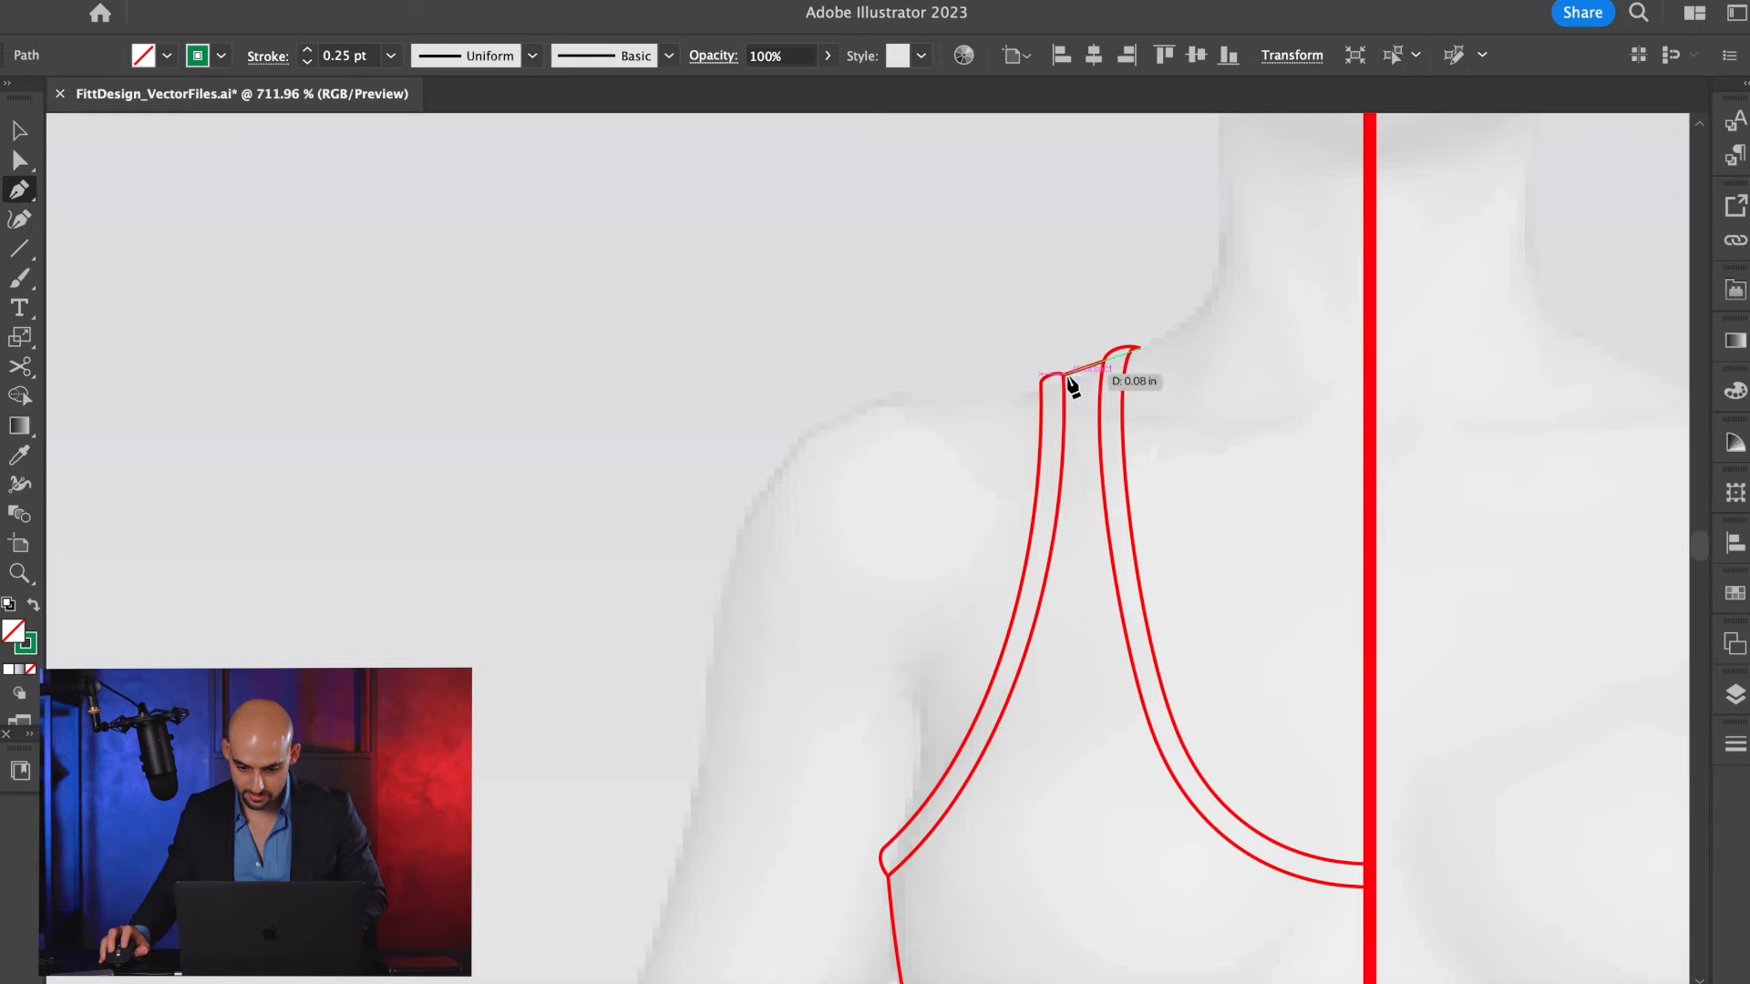
pyautogui.click(1041, 382)
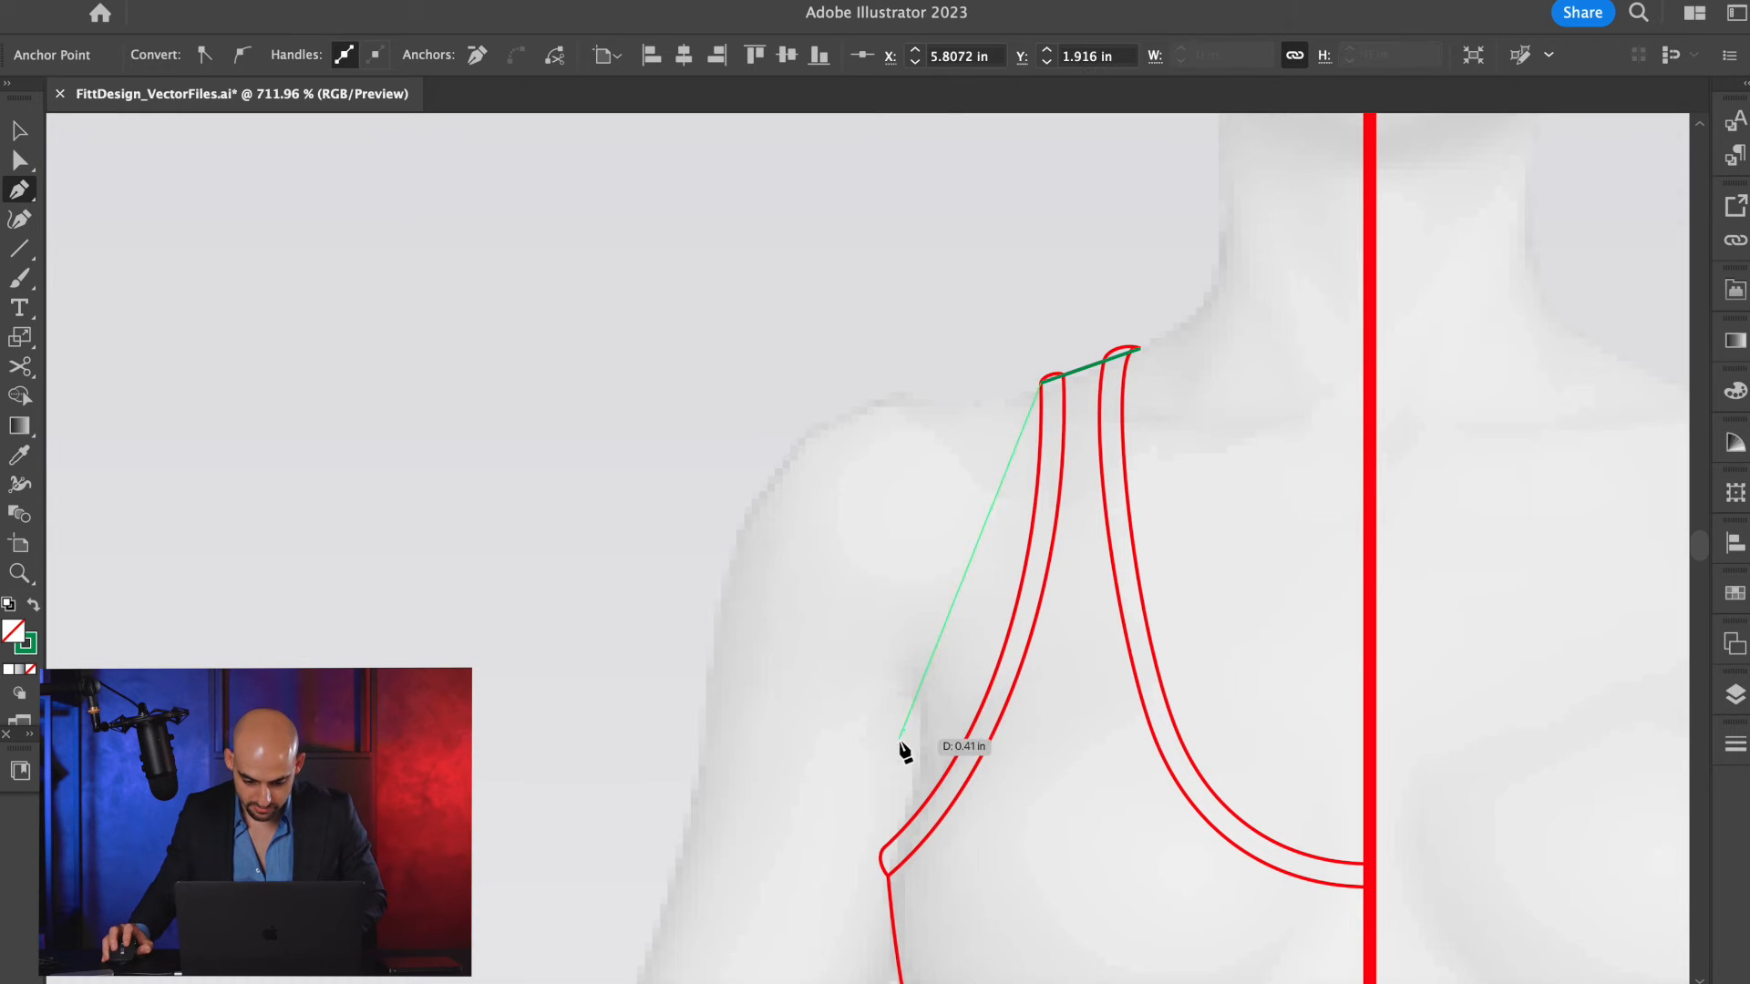
# Continue the green outline with straight segments through the underarm, hem corner and center-front points, and close it at the neckline tip.
pyautogui.moveTo(884, 849); pyautogui.dragTo(808, 467)
pyautogui.scroll(2, 821, 682)
pyautogui.click(821, 681)
pyautogui.scroll(-2, 821, 681)
pyautogui.click(871, 872)
pyautogui.click(1276, 905)
pyautogui.scroll(-2, 1258, 333)
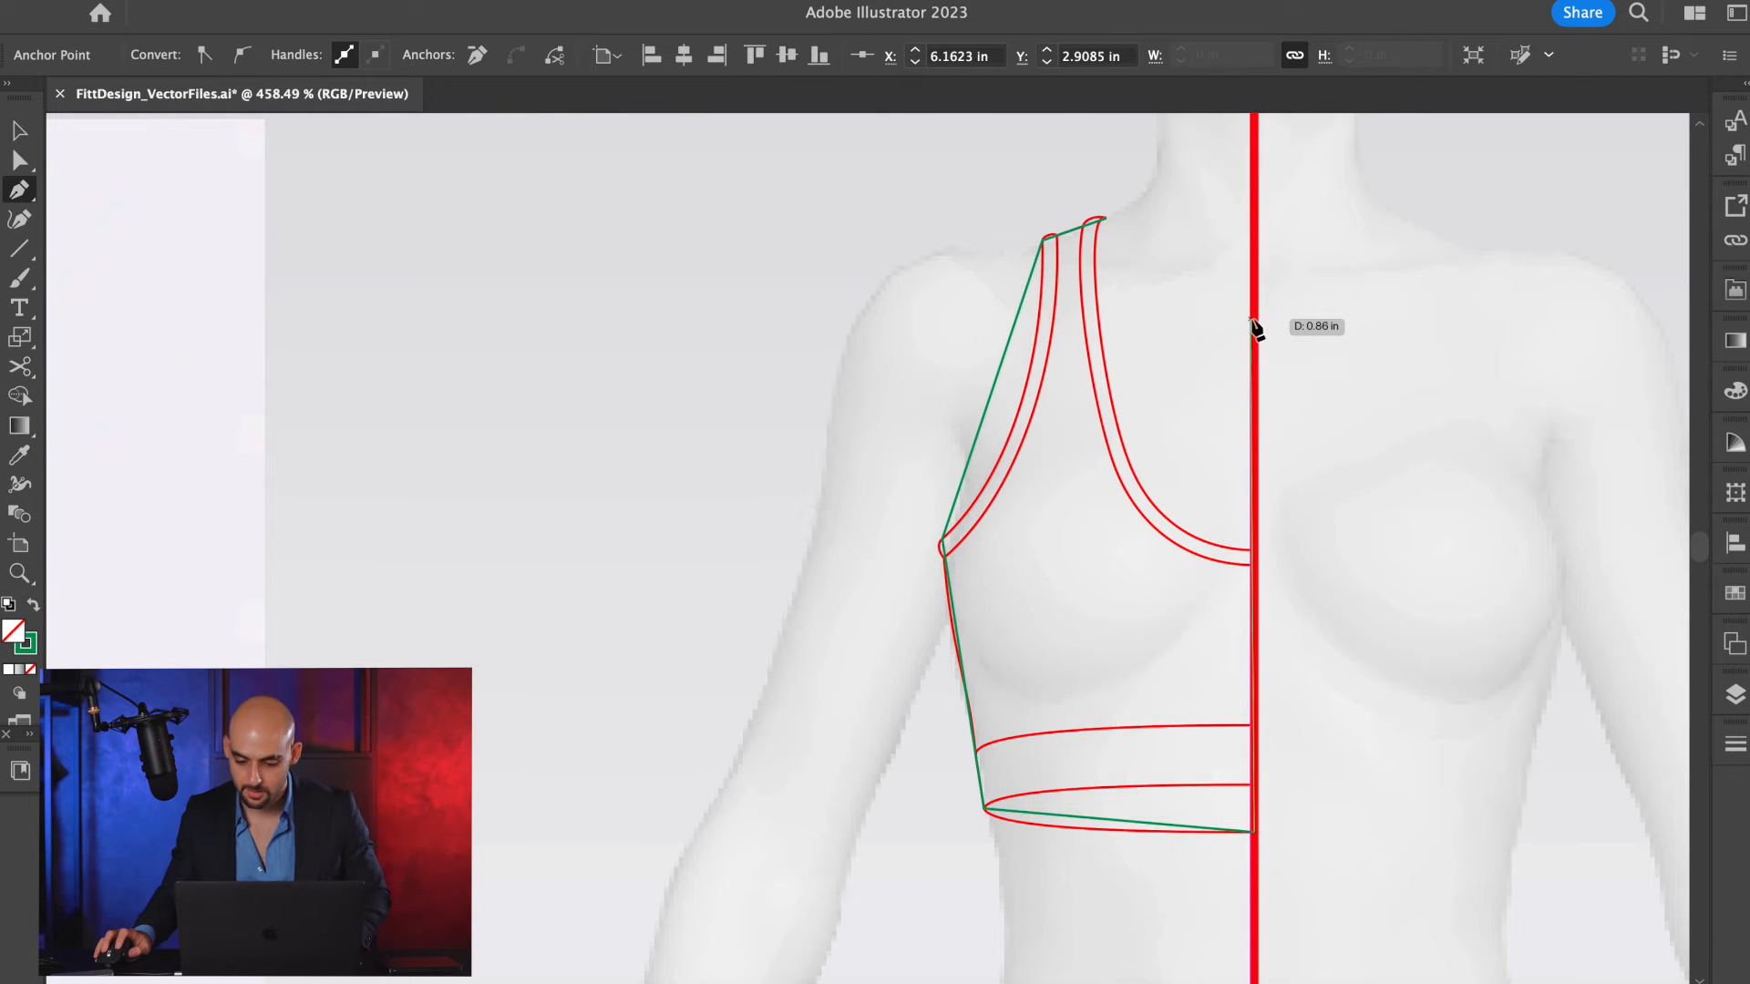
pyautogui.click(1107, 219)
pyautogui.press('v')
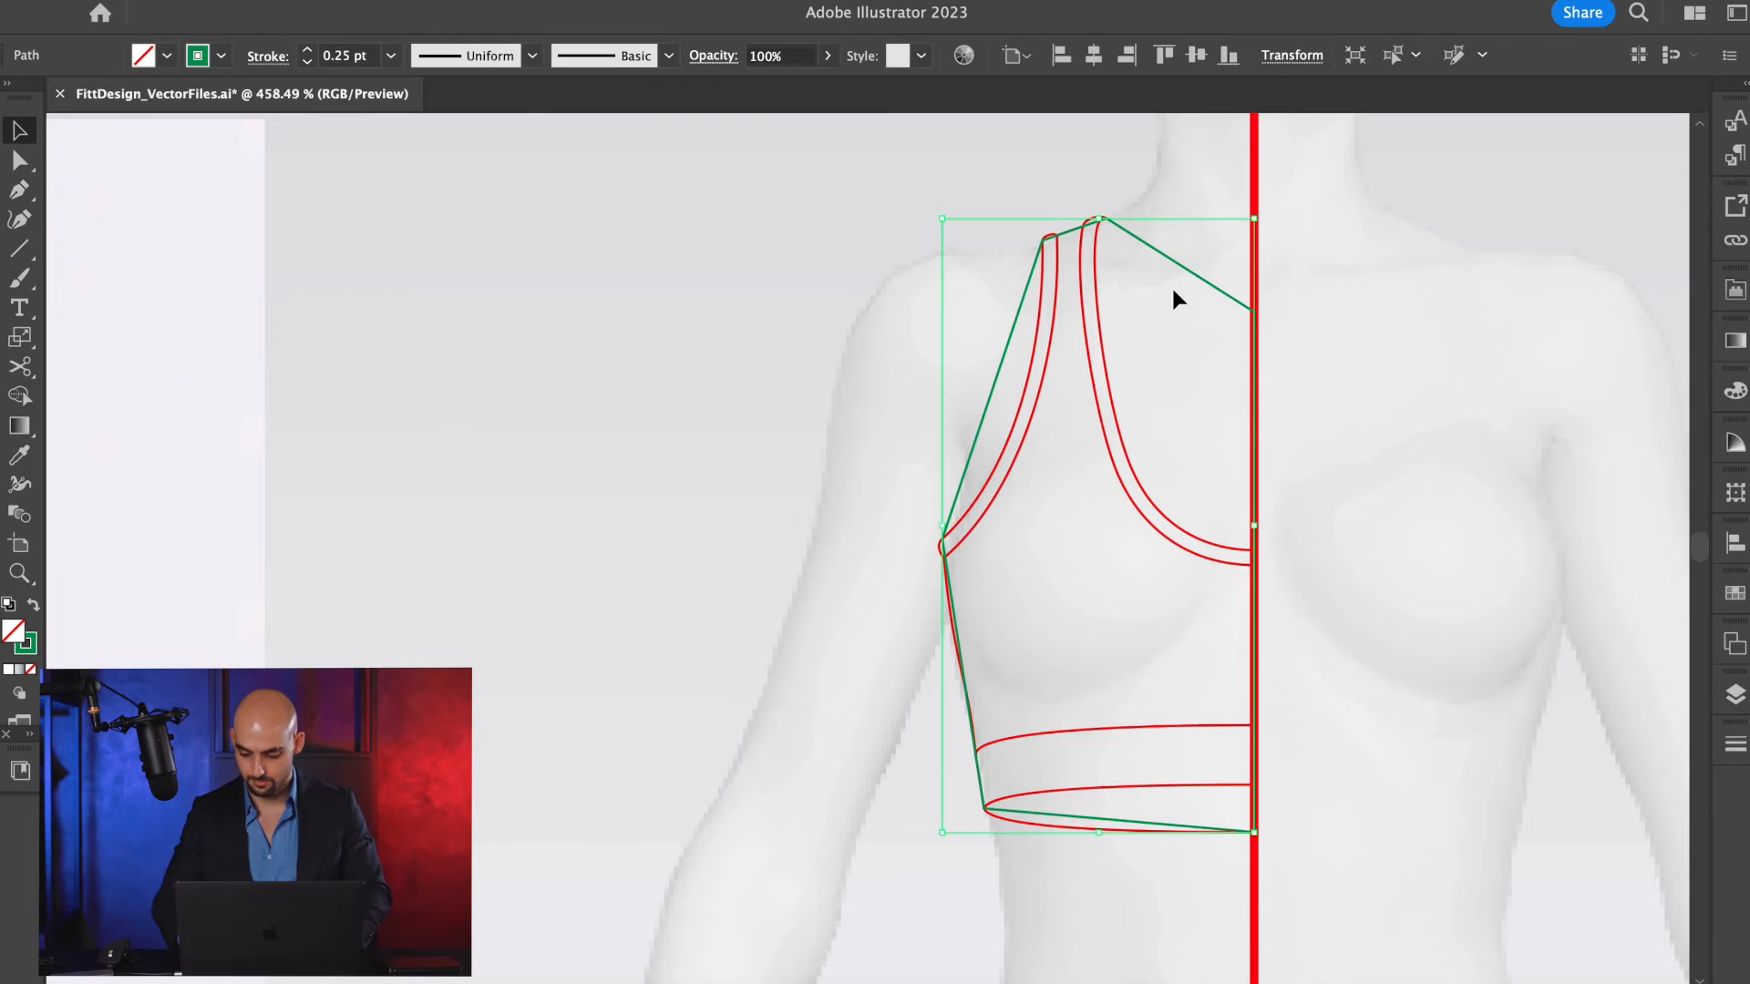
# Bend the green armhole segment inward toward the center and curve the upper neckline segment downward.
pyautogui.press('p')
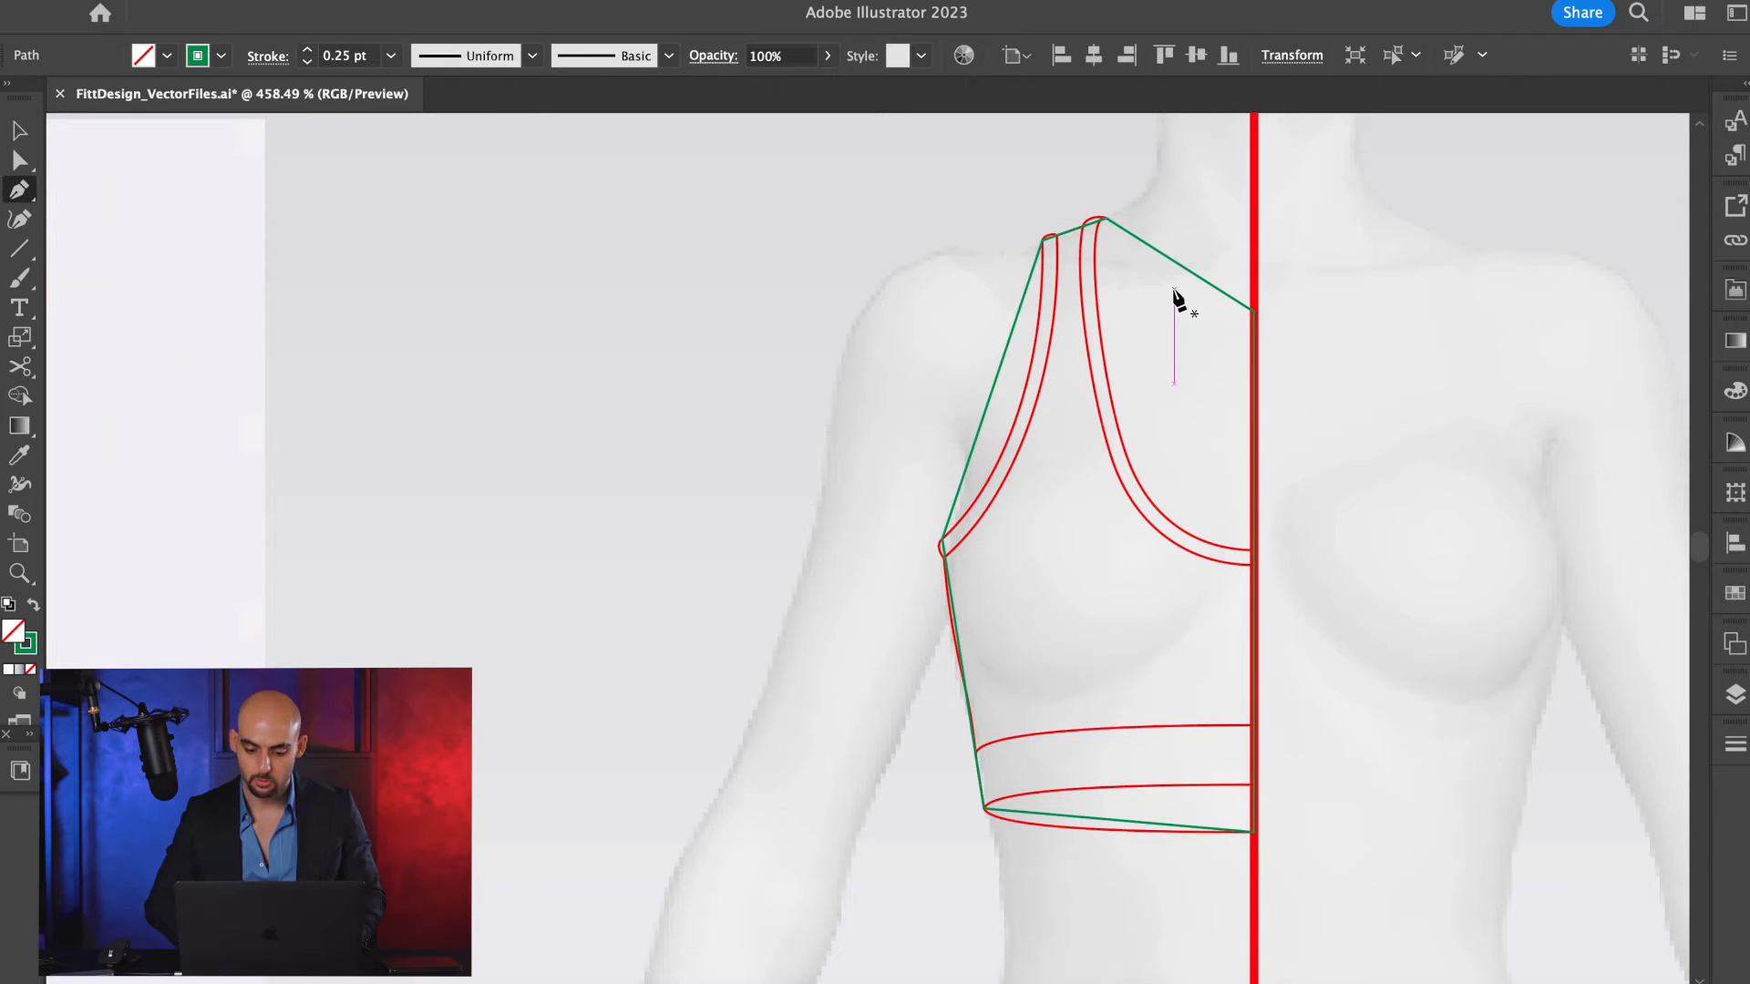
pyautogui.scroll(-2, 1174, 293)
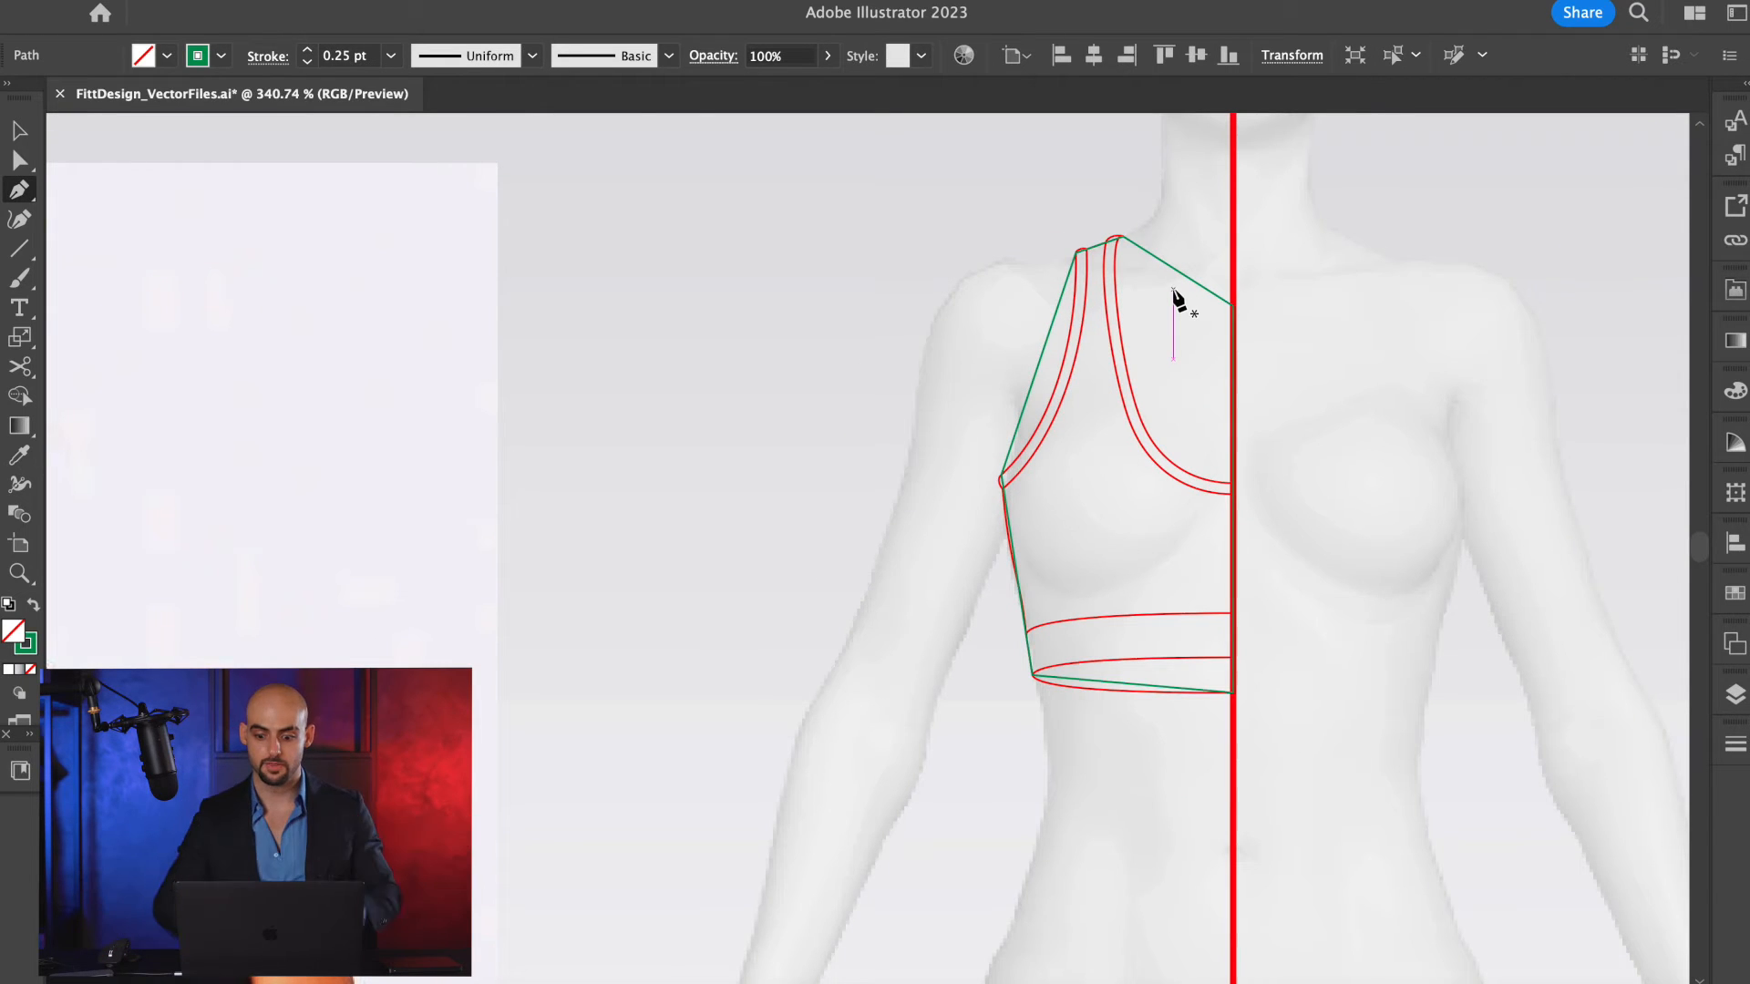
pyautogui.scroll(3, 1173, 294)
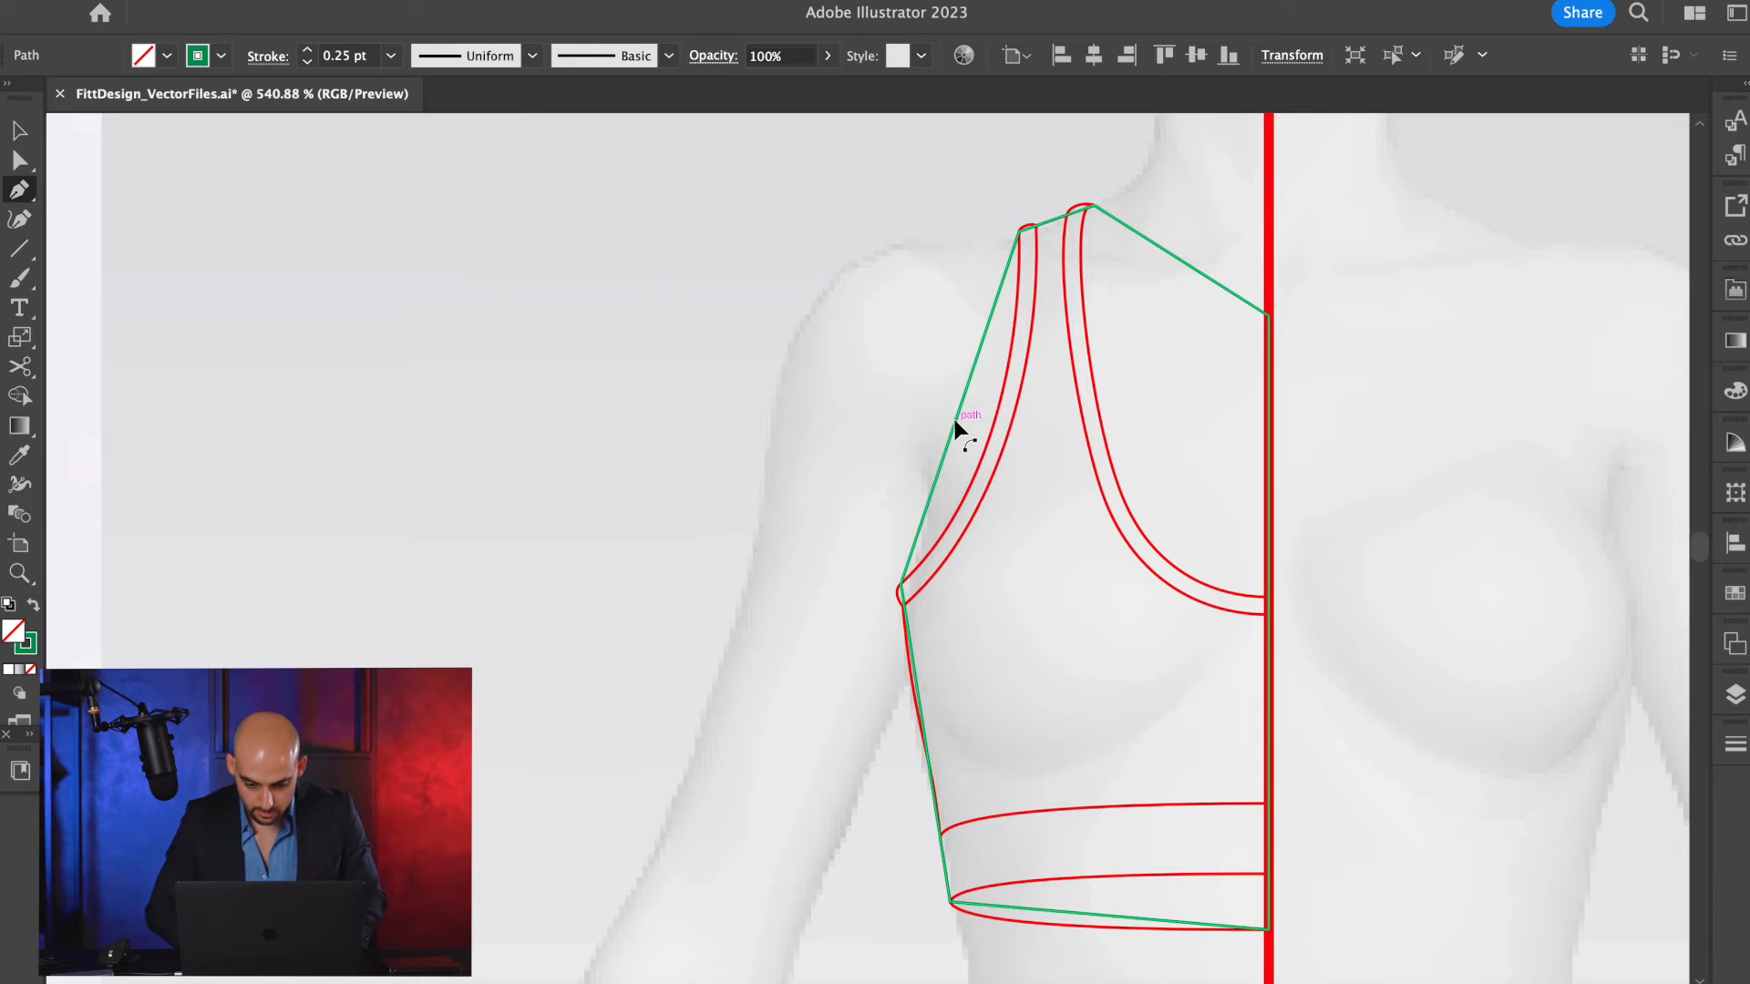
pyautogui.moveTo(959, 419); pyautogui.dragTo(1036, 478)
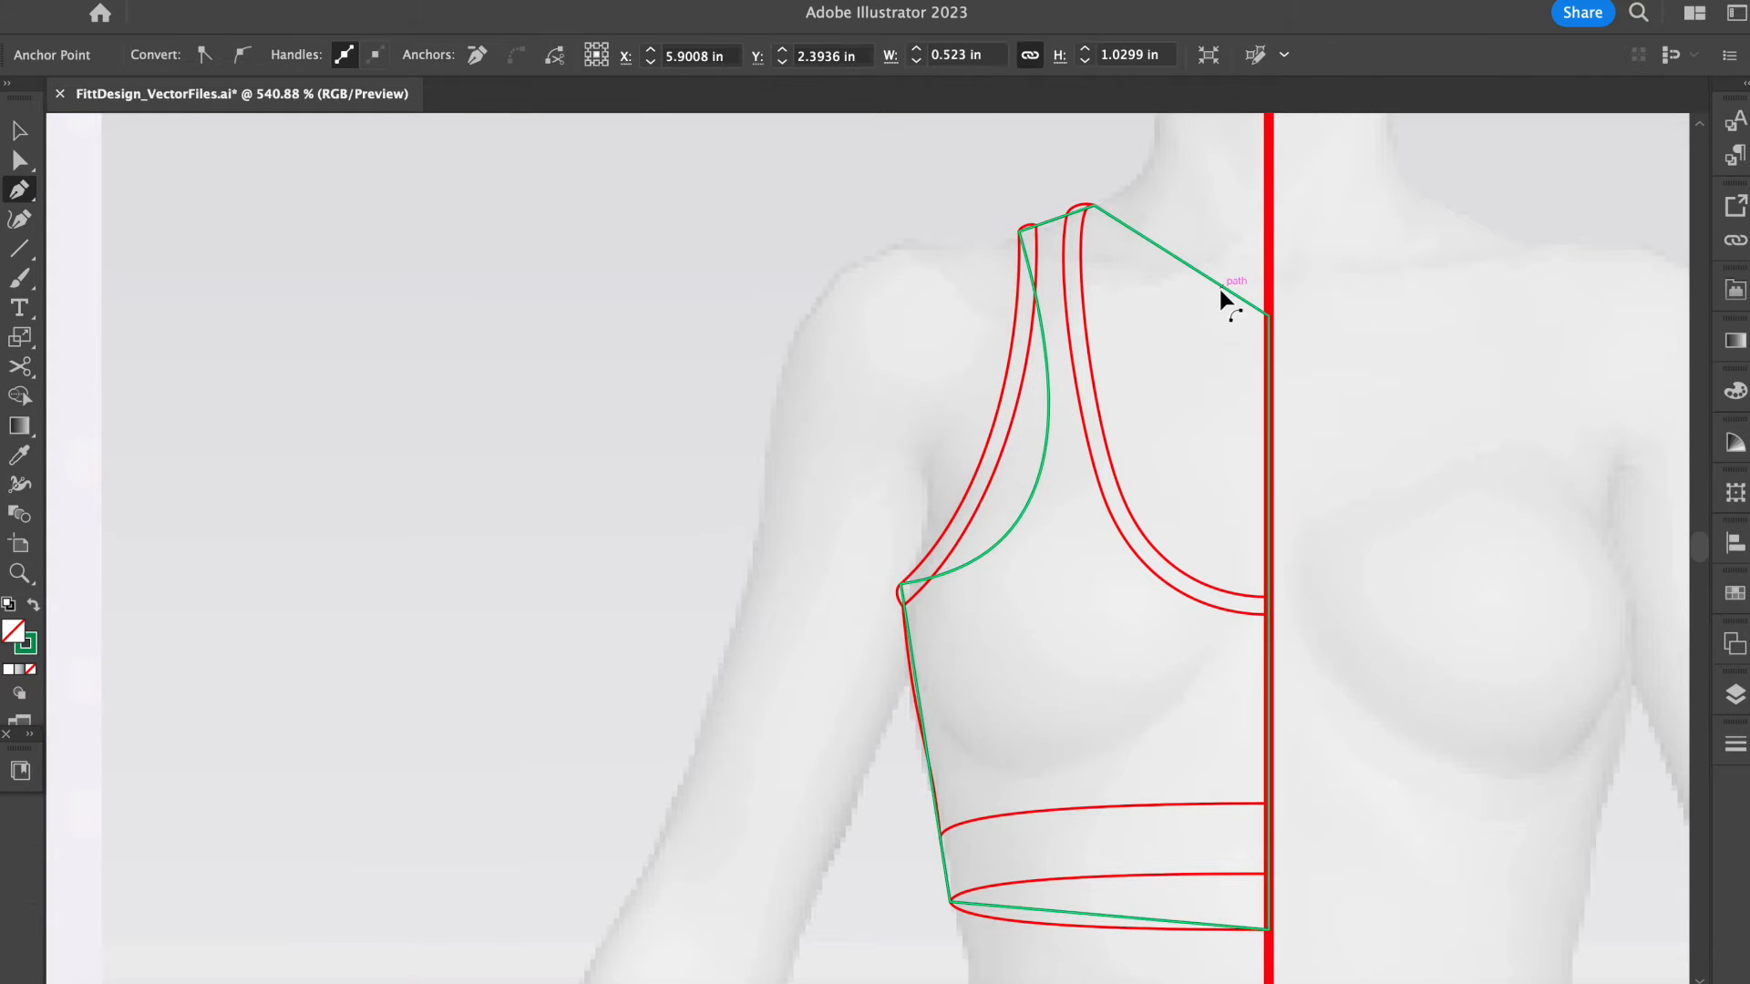
pyautogui.moveTo(1198, 273); pyautogui.dragTo(1166, 301)
# Add an anchor on the green armhole curve and move it inward toward center front to form a deep racerback cutout.
pyautogui.scroll(-2, 1166, 302)
pyautogui.scroll(-5, 1167, 302)
pyautogui.hscroll(-4, 1198, 315)
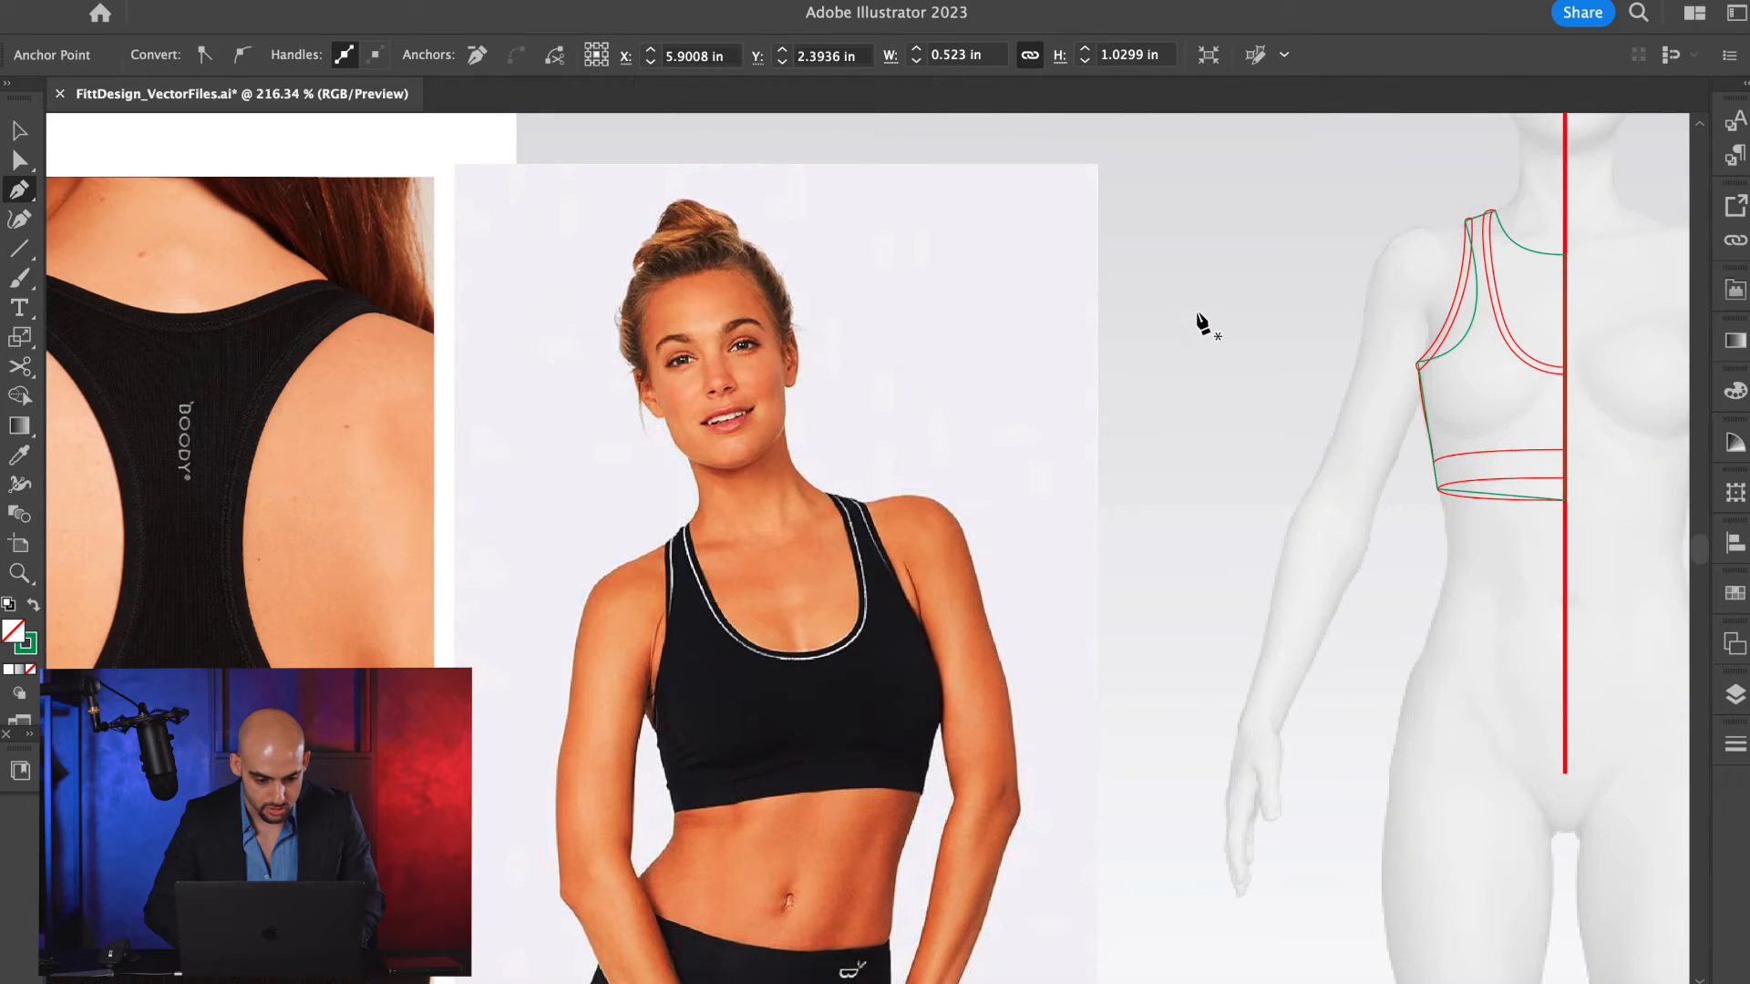
pyautogui.hscroll(2, 1198, 315)
pyautogui.scroll(3, 1302, 369)
pyautogui.press('a')
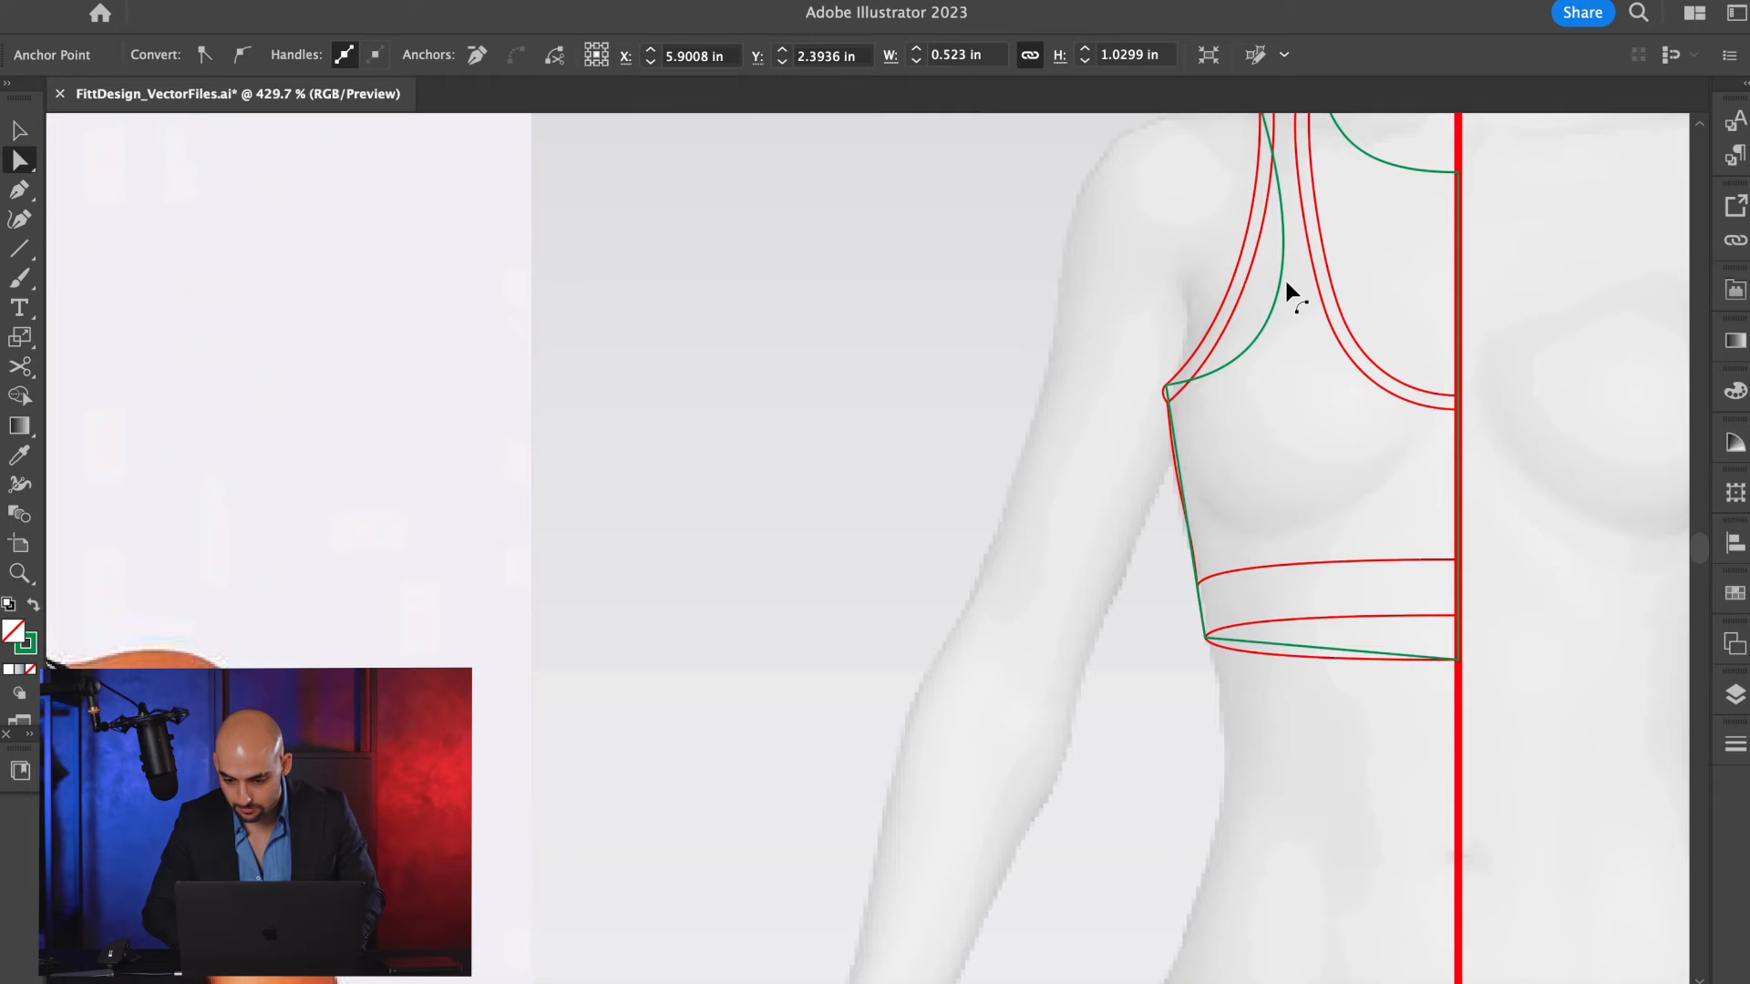
pyautogui.scroll(2, 1285, 285)
pyautogui.hscroll(1, 1286, 285)
pyautogui.click(1242, 348)
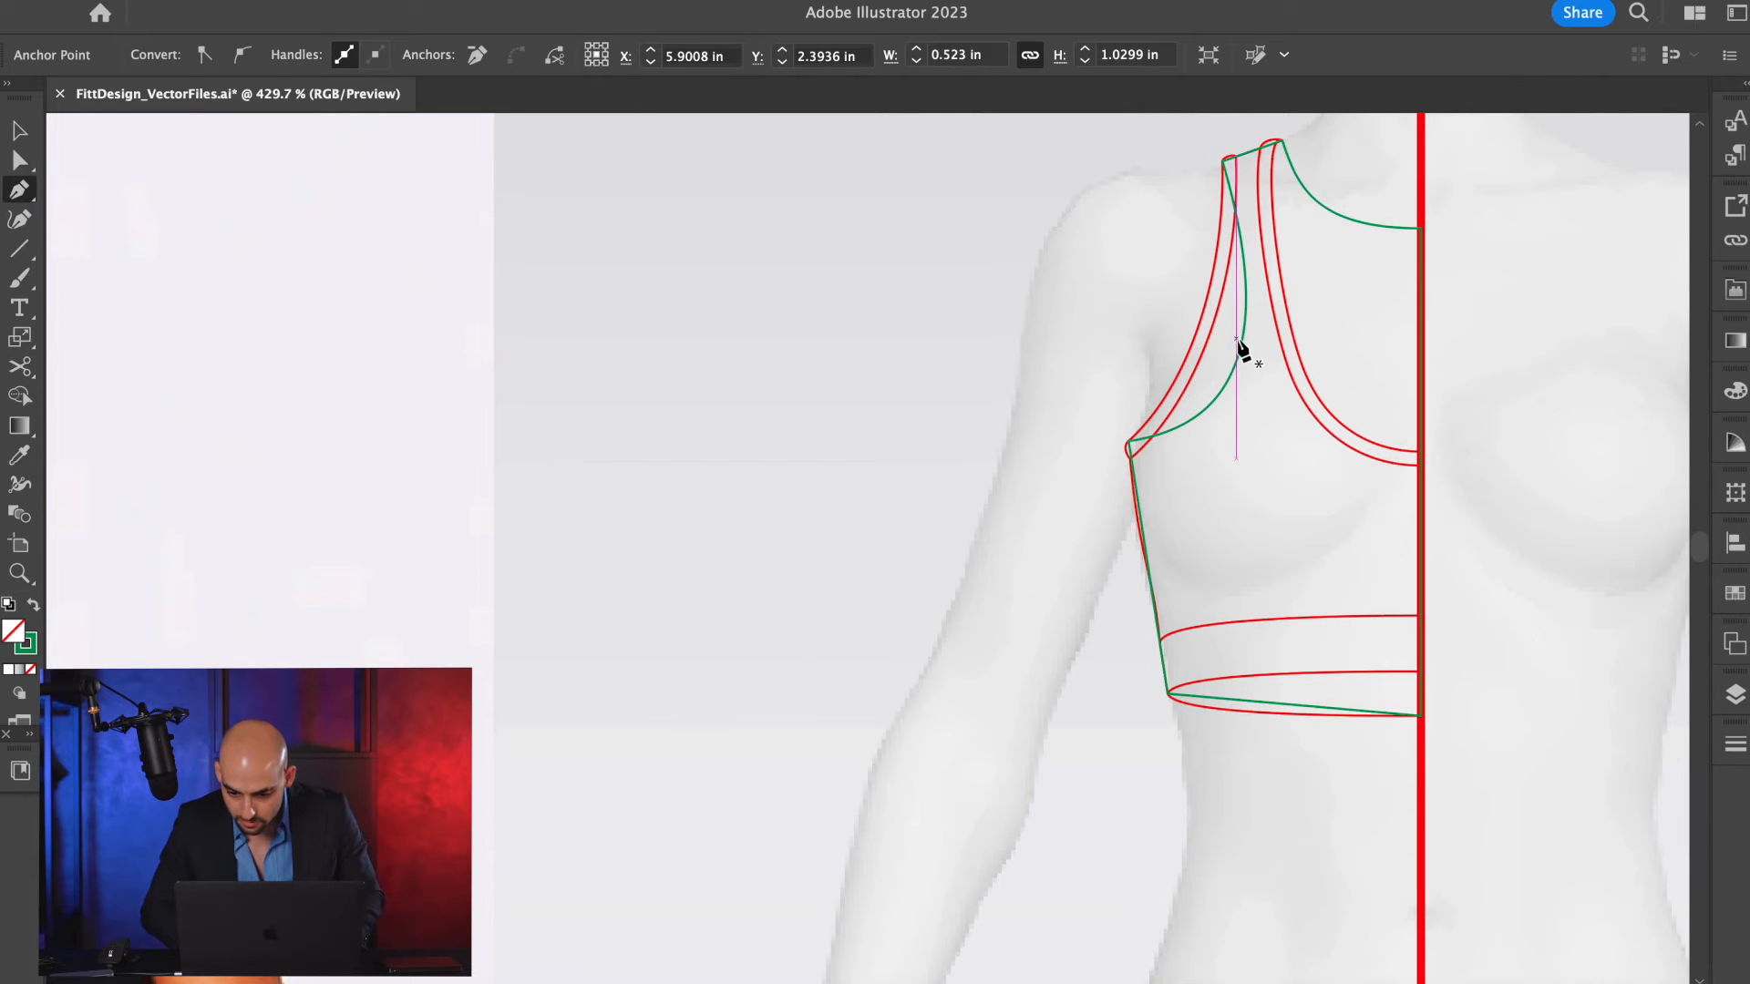
pyautogui.press('a')
pyautogui.moveTo(1242, 346); pyautogui.dragTo(1356, 388)
pyautogui.click(1098, 459)
# Reshape the upper part of the green armhole curve so it leaves the outer shoulder point with a small rounded bend.
pyautogui.scroll(5, 1239, 240)
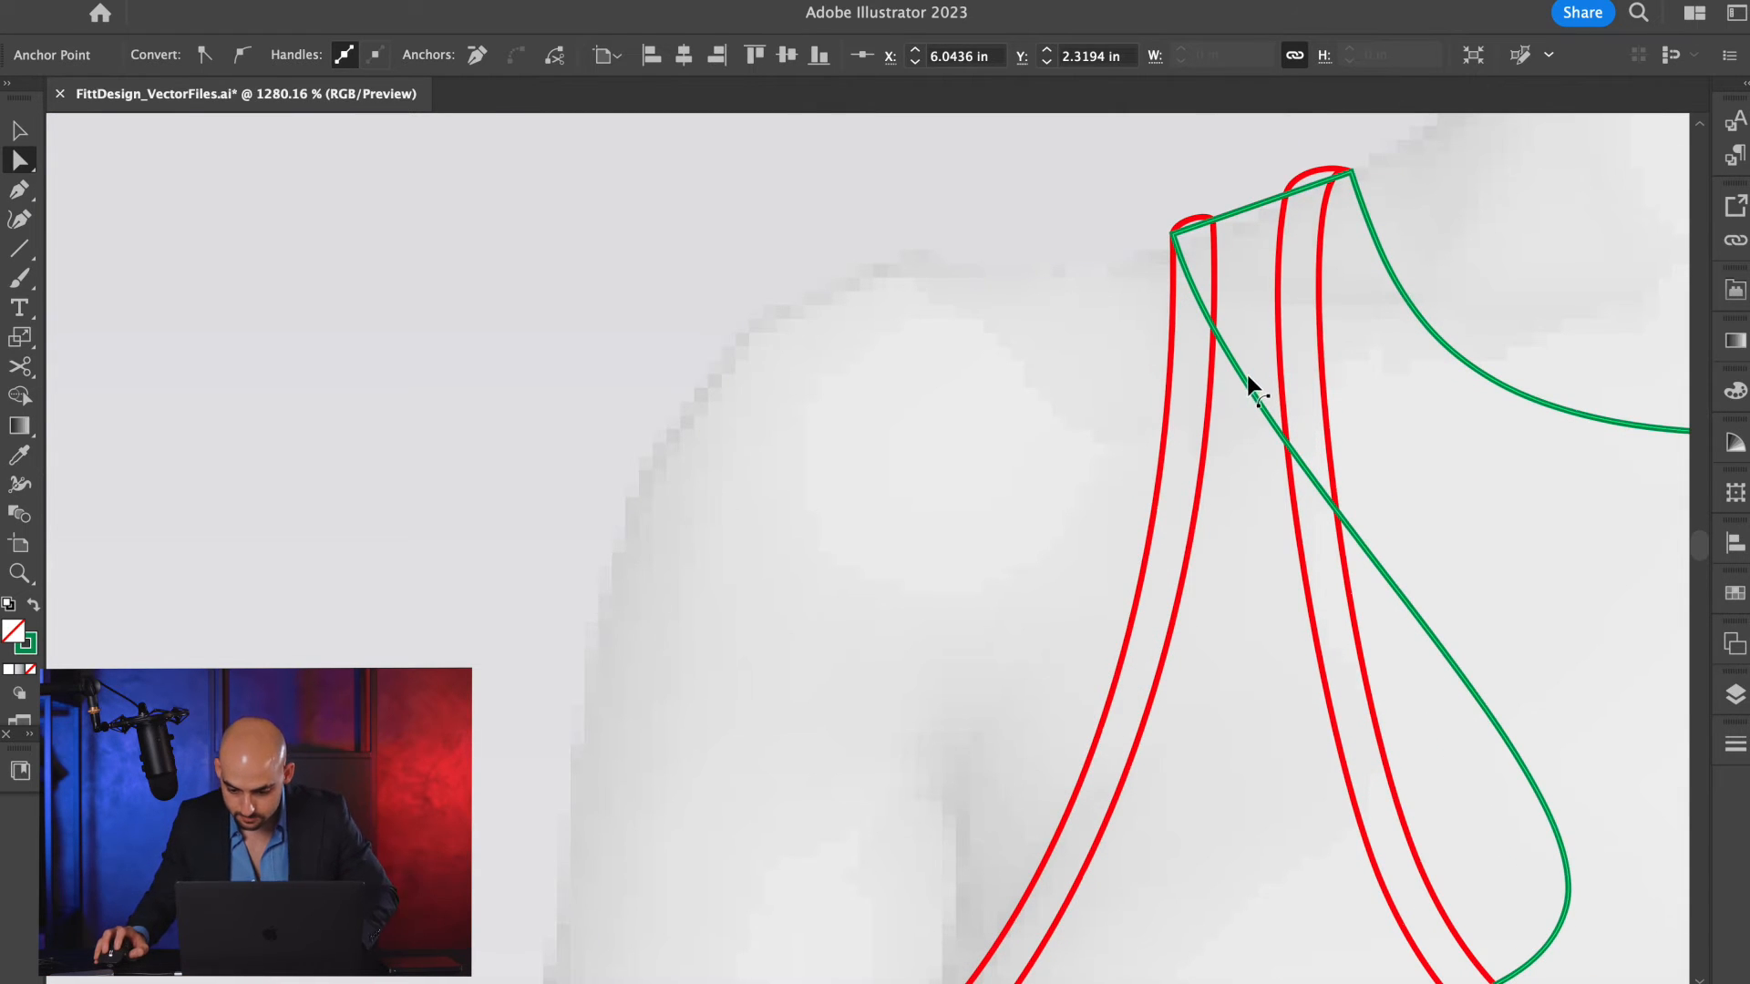
pyautogui.scroll(-3, 1247, 375)
pyautogui.press('a')
pyautogui.click(1425, 609)
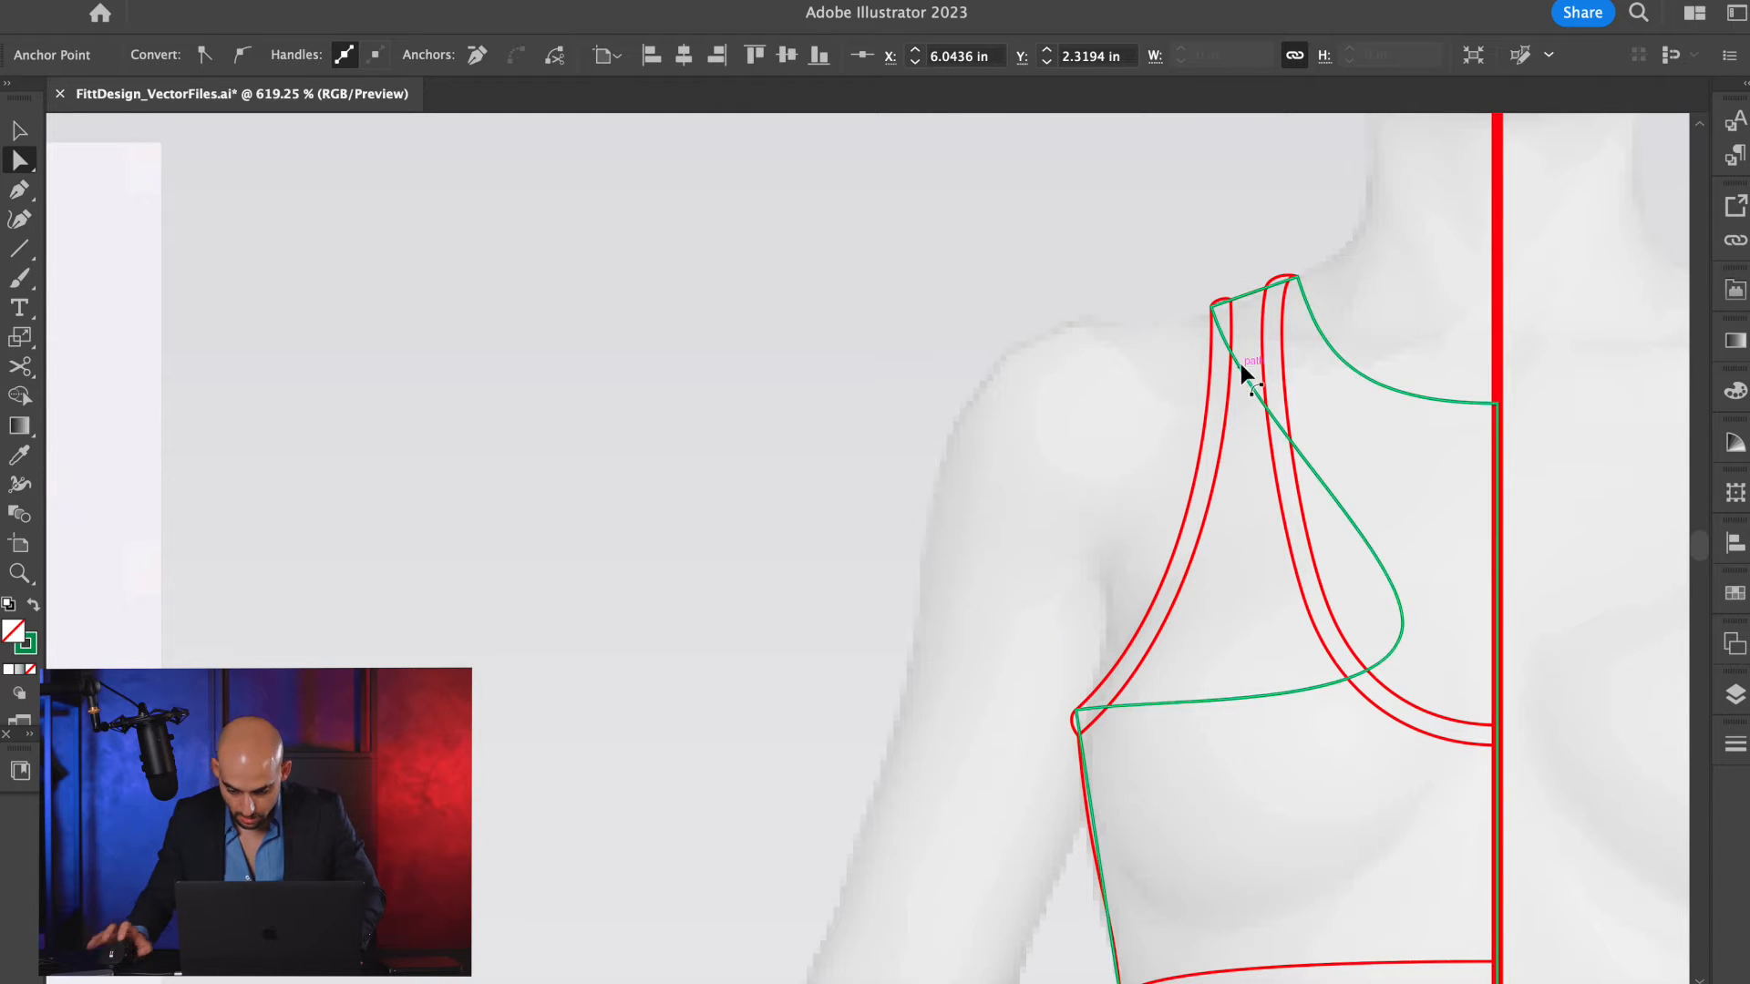
pyautogui.scroll(5, 1245, 360)
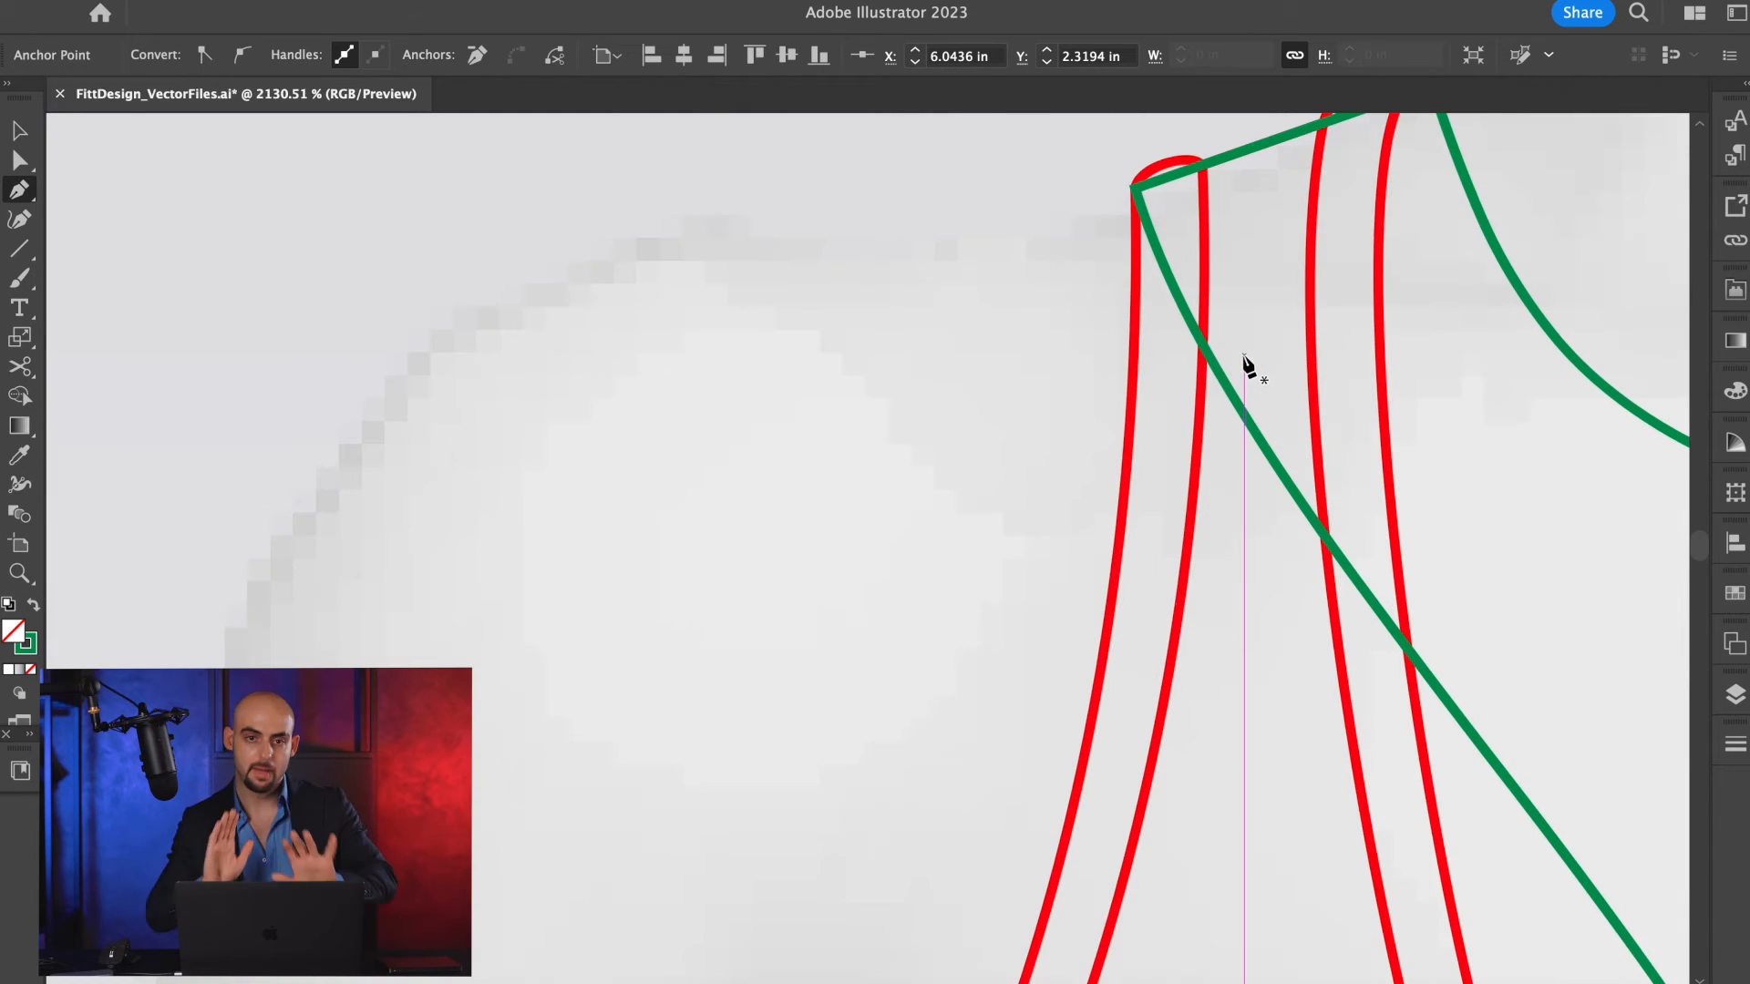
pyautogui.scroll(3, 1245, 360)
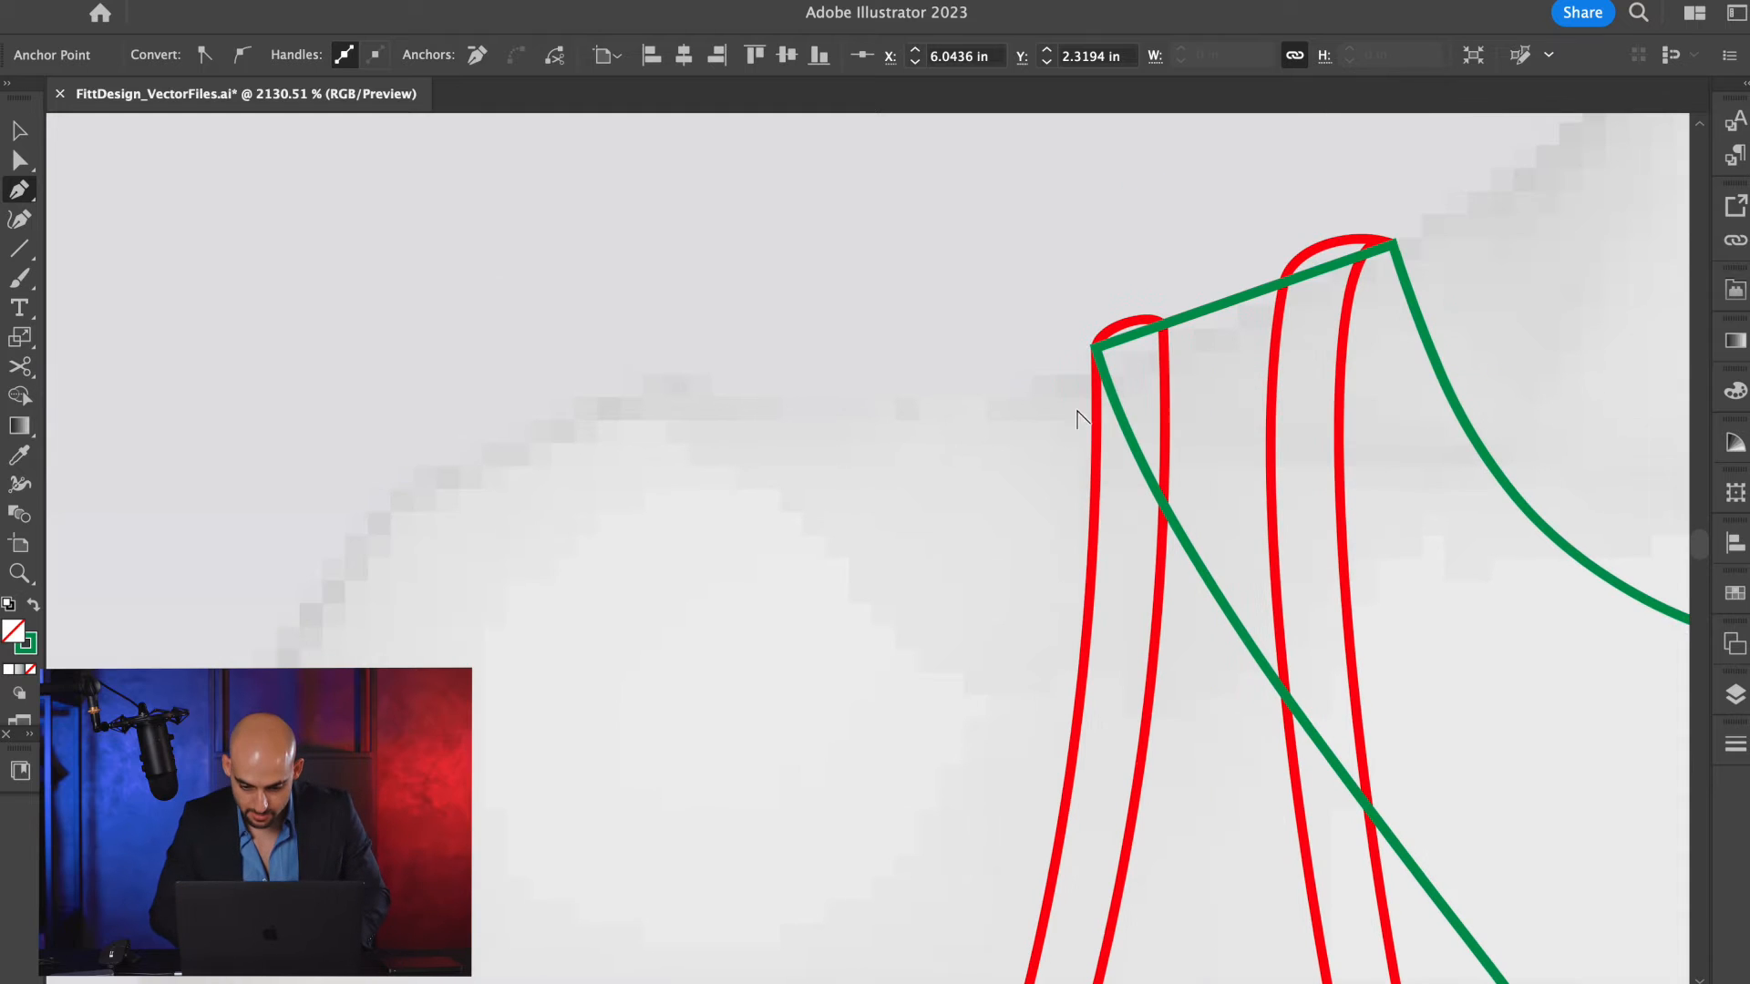
pyautogui.moveTo(1127, 429); pyautogui.dragTo(1106, 344)
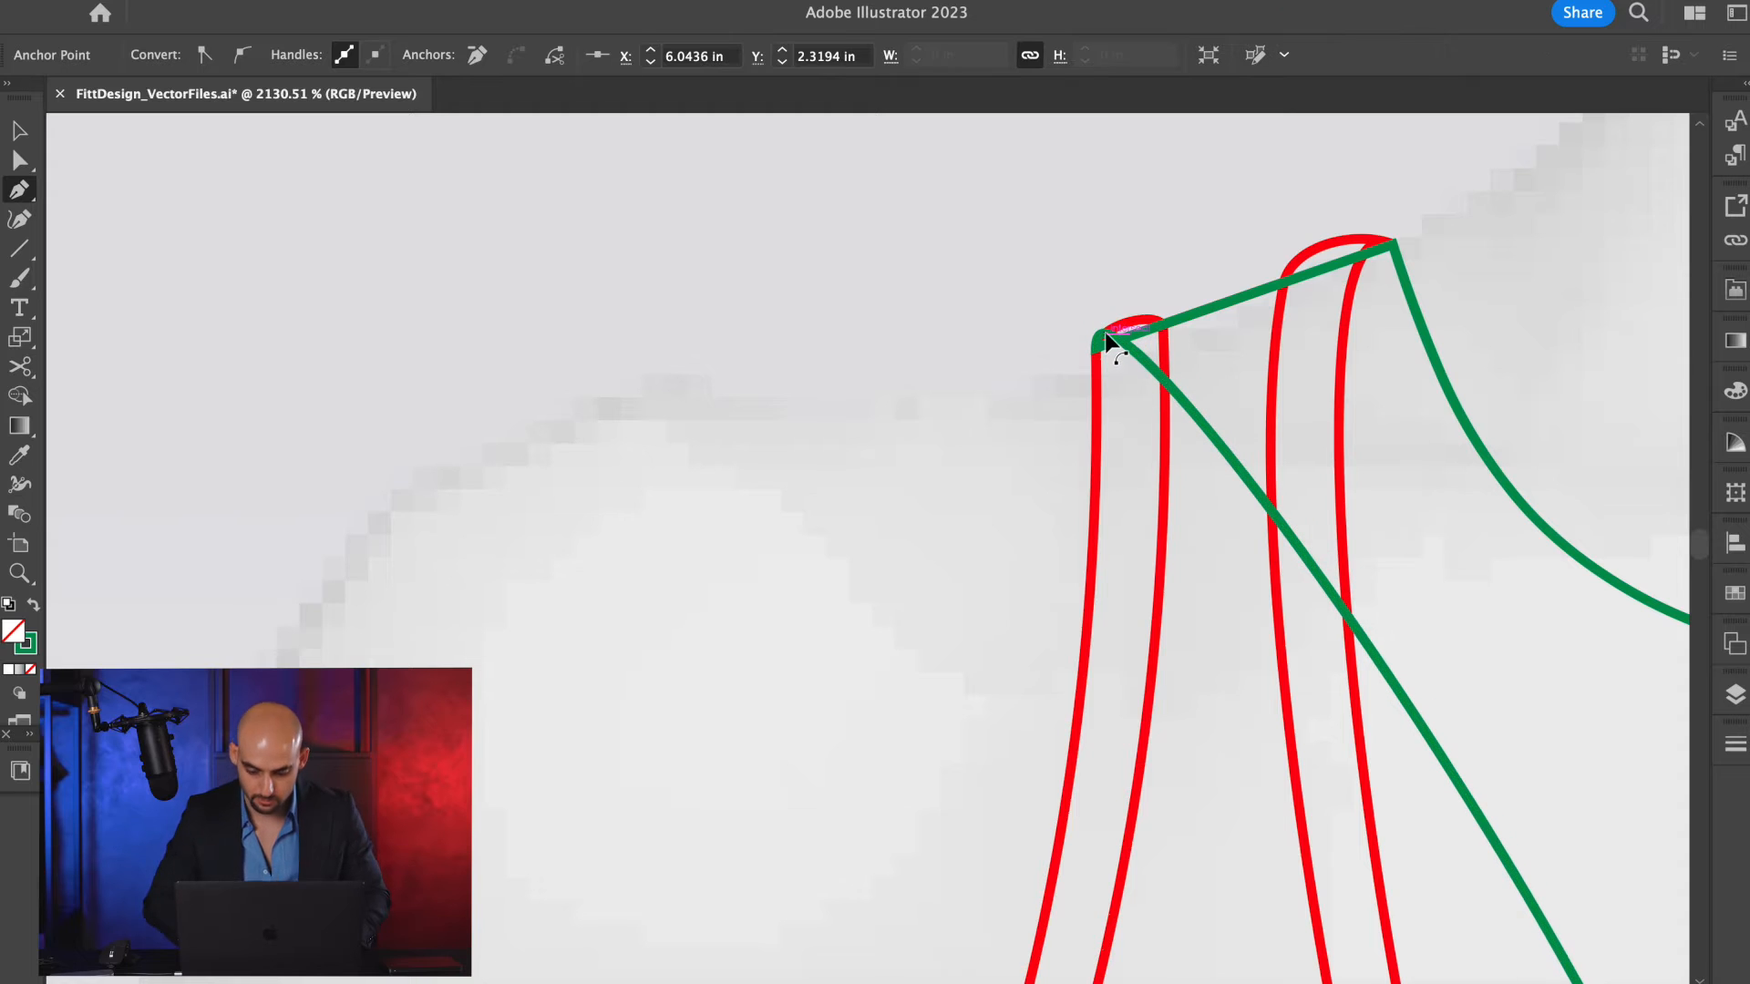
# Round the green neckline's start at the neck tip and flatten the curve where it approaches the center line.
pyautogui.scroll(-5, 1145, 328)
pyautogui.scroll(-3, 1146, 329)
pyautogui.hscroll(3, 1146, 329)
pyautogui.press('a')
pyautogui.scroll(-4, 1335, 588)
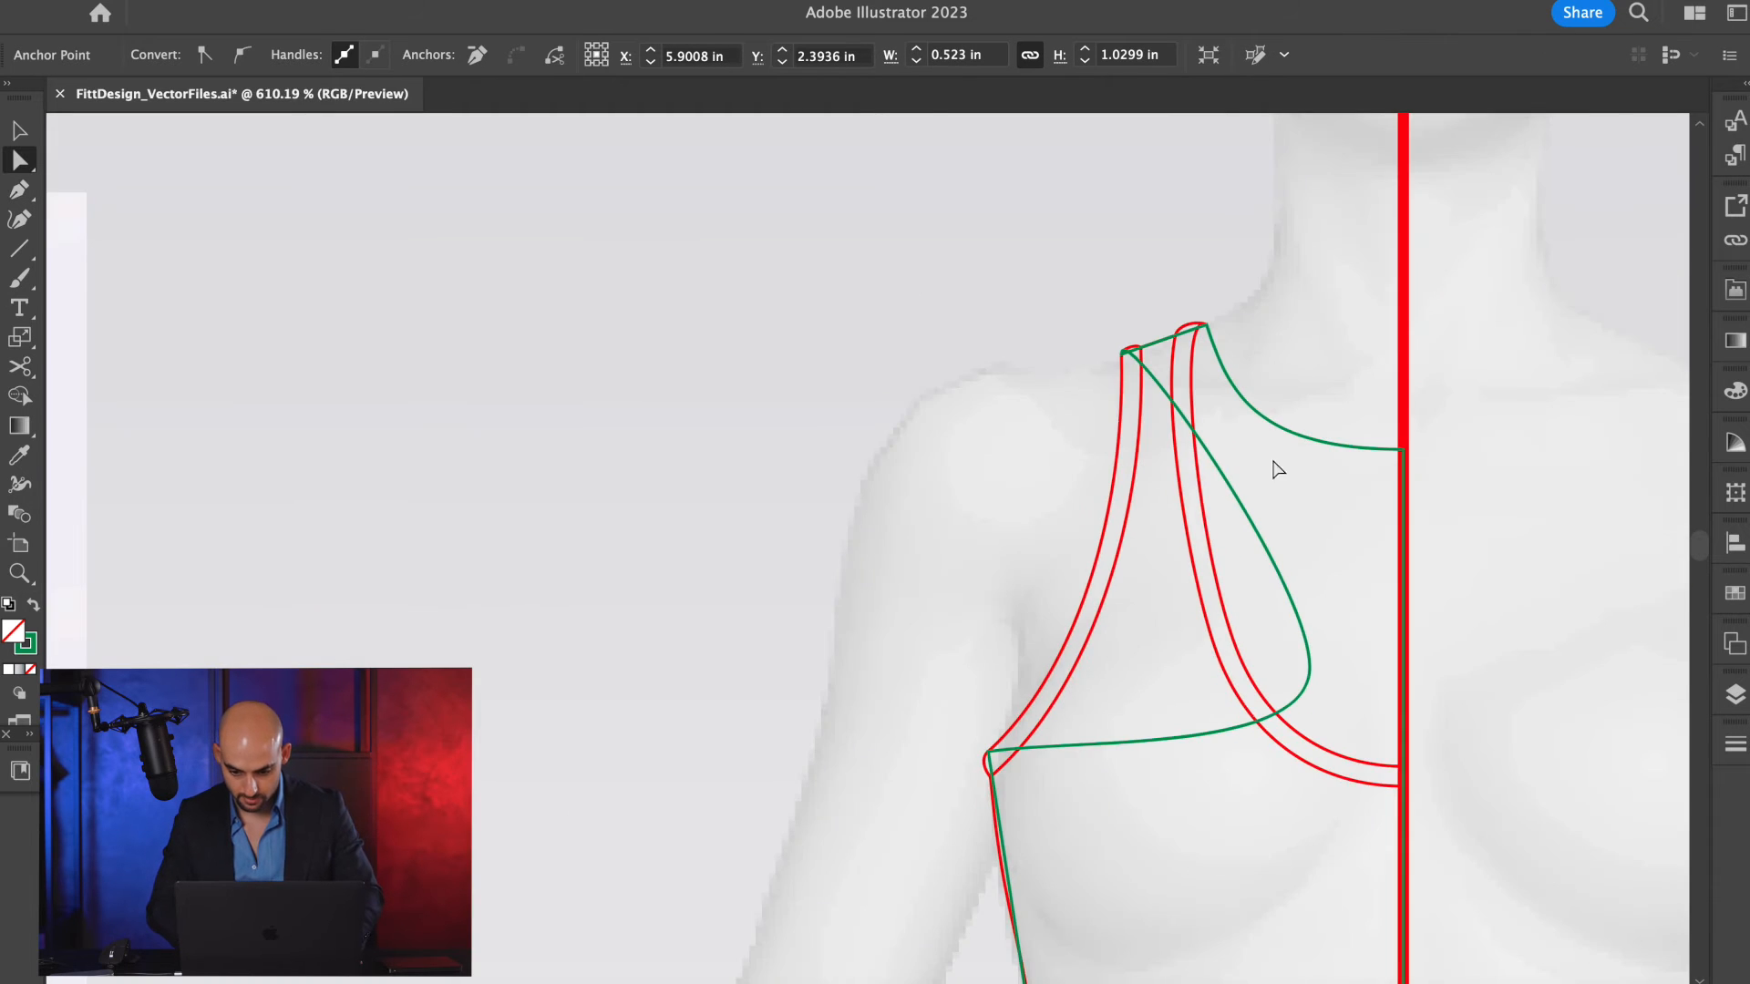
pyautogui.scroll(2, 1255, 393)
pyautogui.scroll(3, 1234, 368)
pyautogui.moveTo(1196, 351); pyautogui.dragTo(1183, 295)
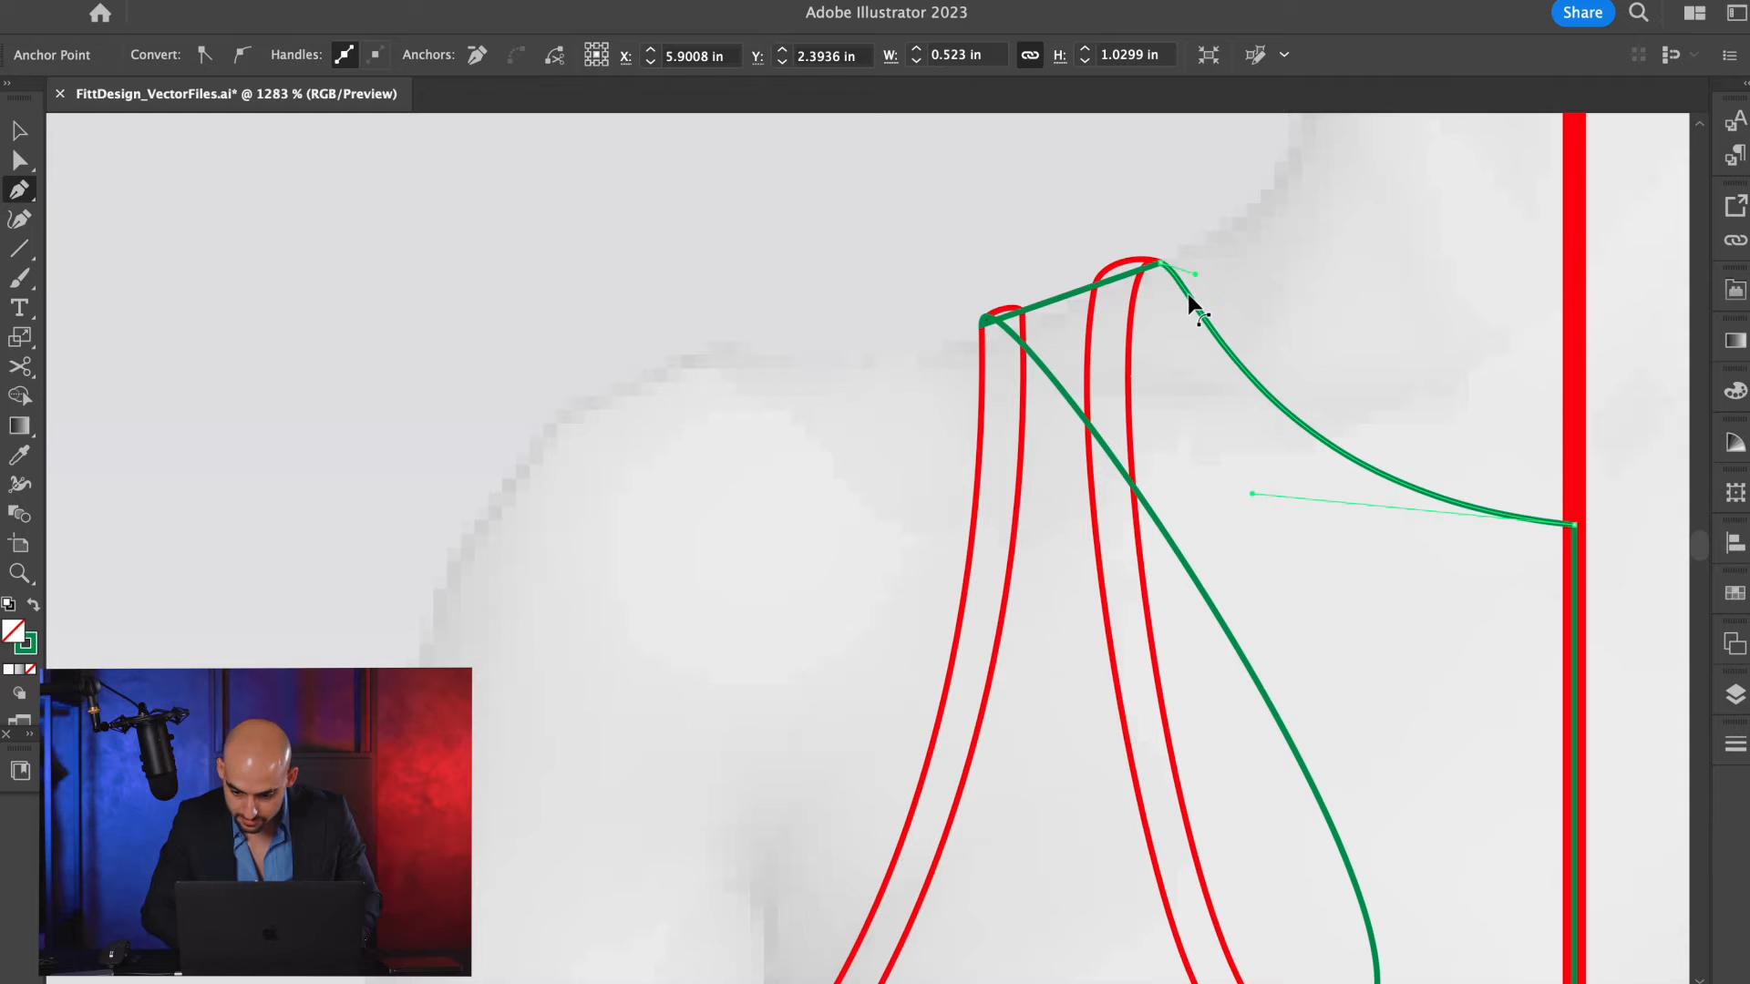
pyautogui.press('a')
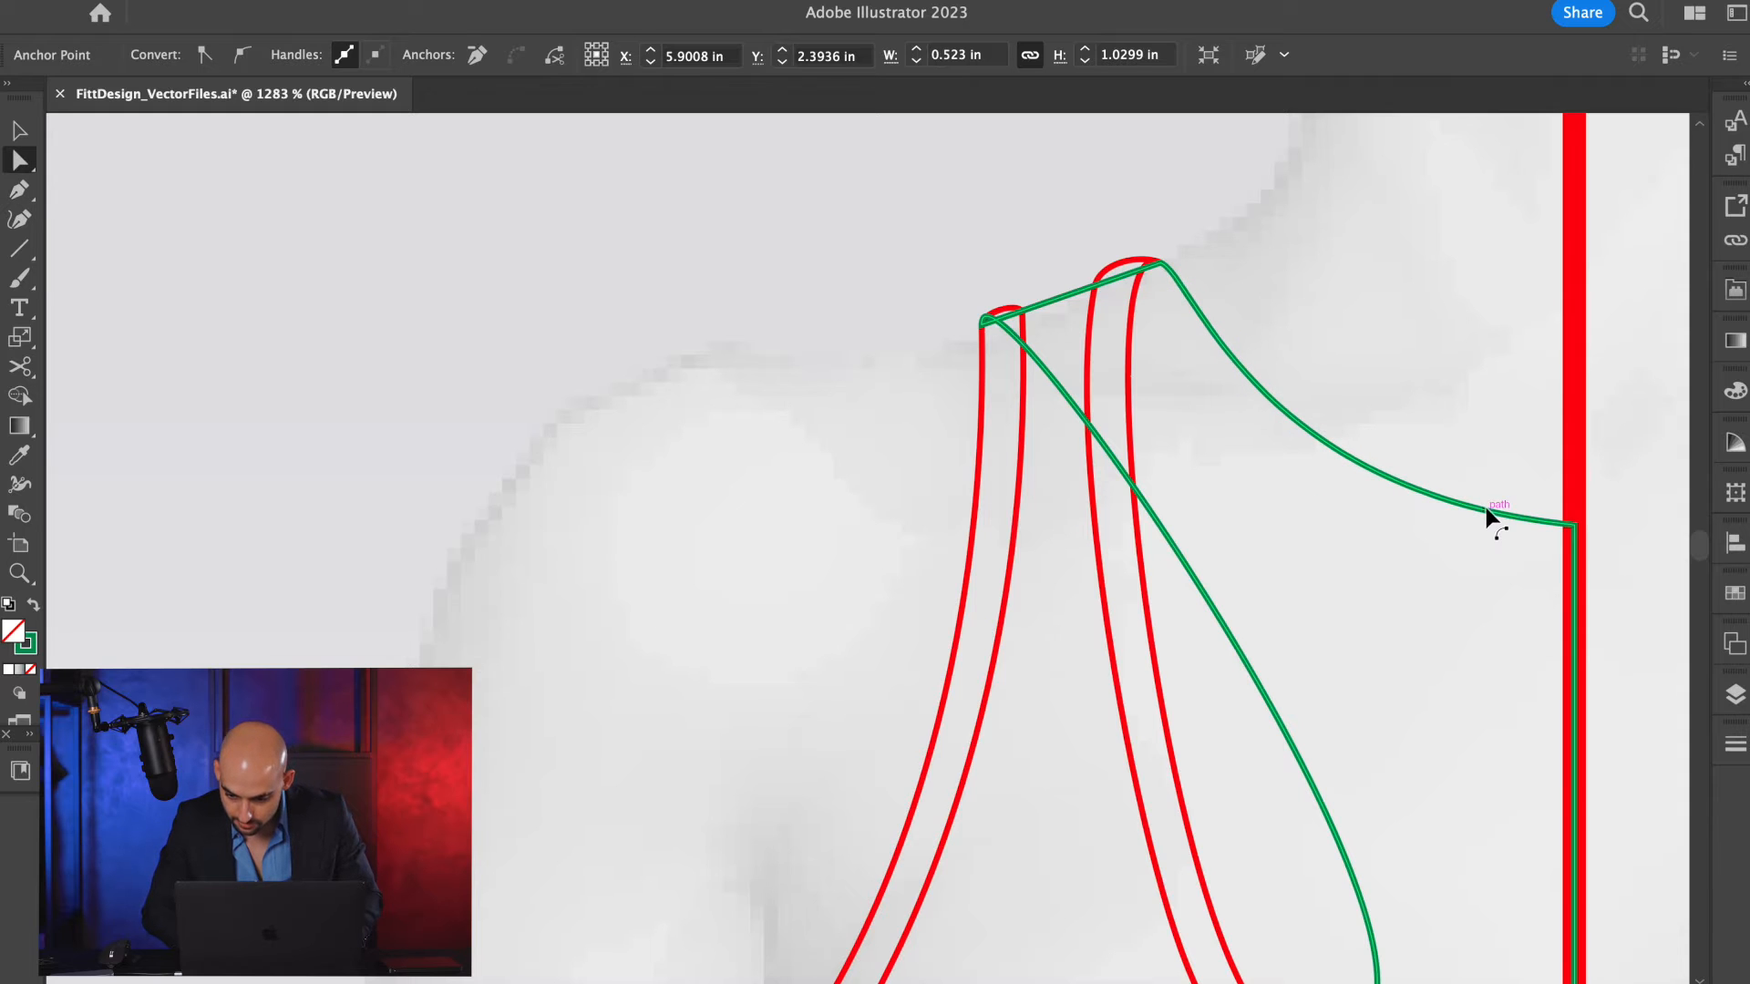
pyautogui.click(1430, 510)
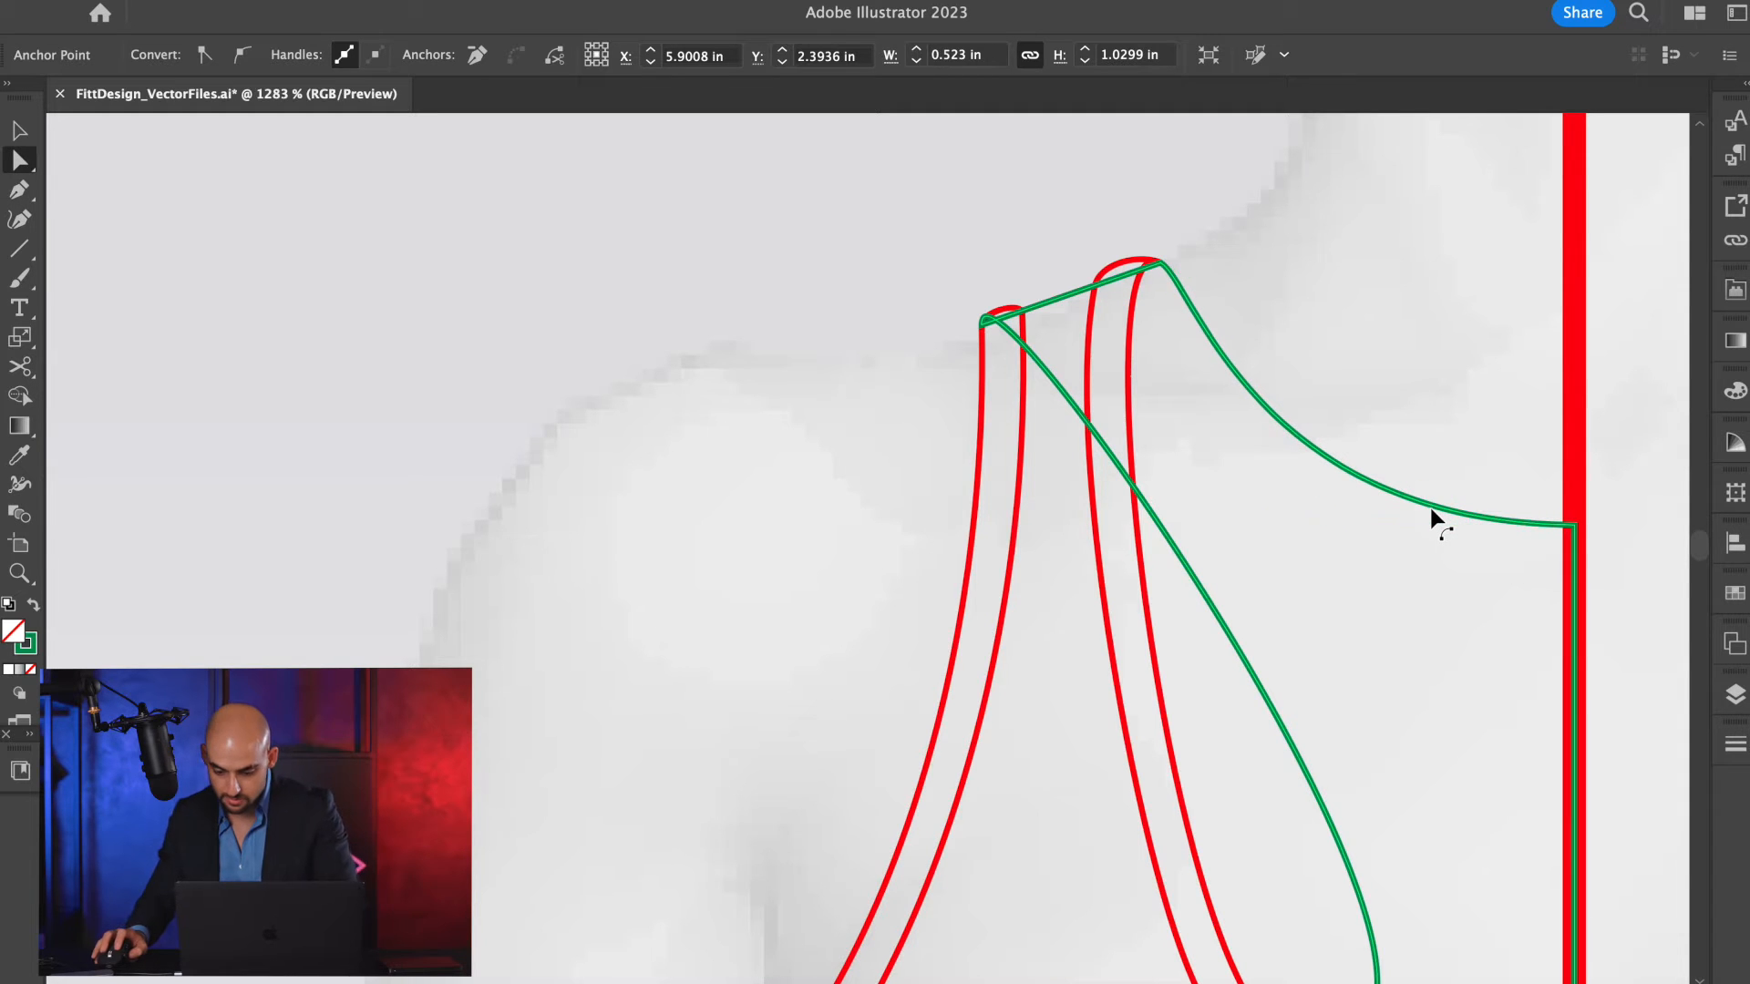
# Check the green neckline against a temporary horizontal line from its center-front end, and delete that line.
pyautogui.hotkey('ctrl', 'shift', 'a')
pyautogui.press('\\')
pyautogui.moveTo(1576, 524)
pyautogui.mouseDown()
pyautogui.moveTo(832, 543)
pyautogui.moveTo(811, 525)
pyautogui.mouseUp()
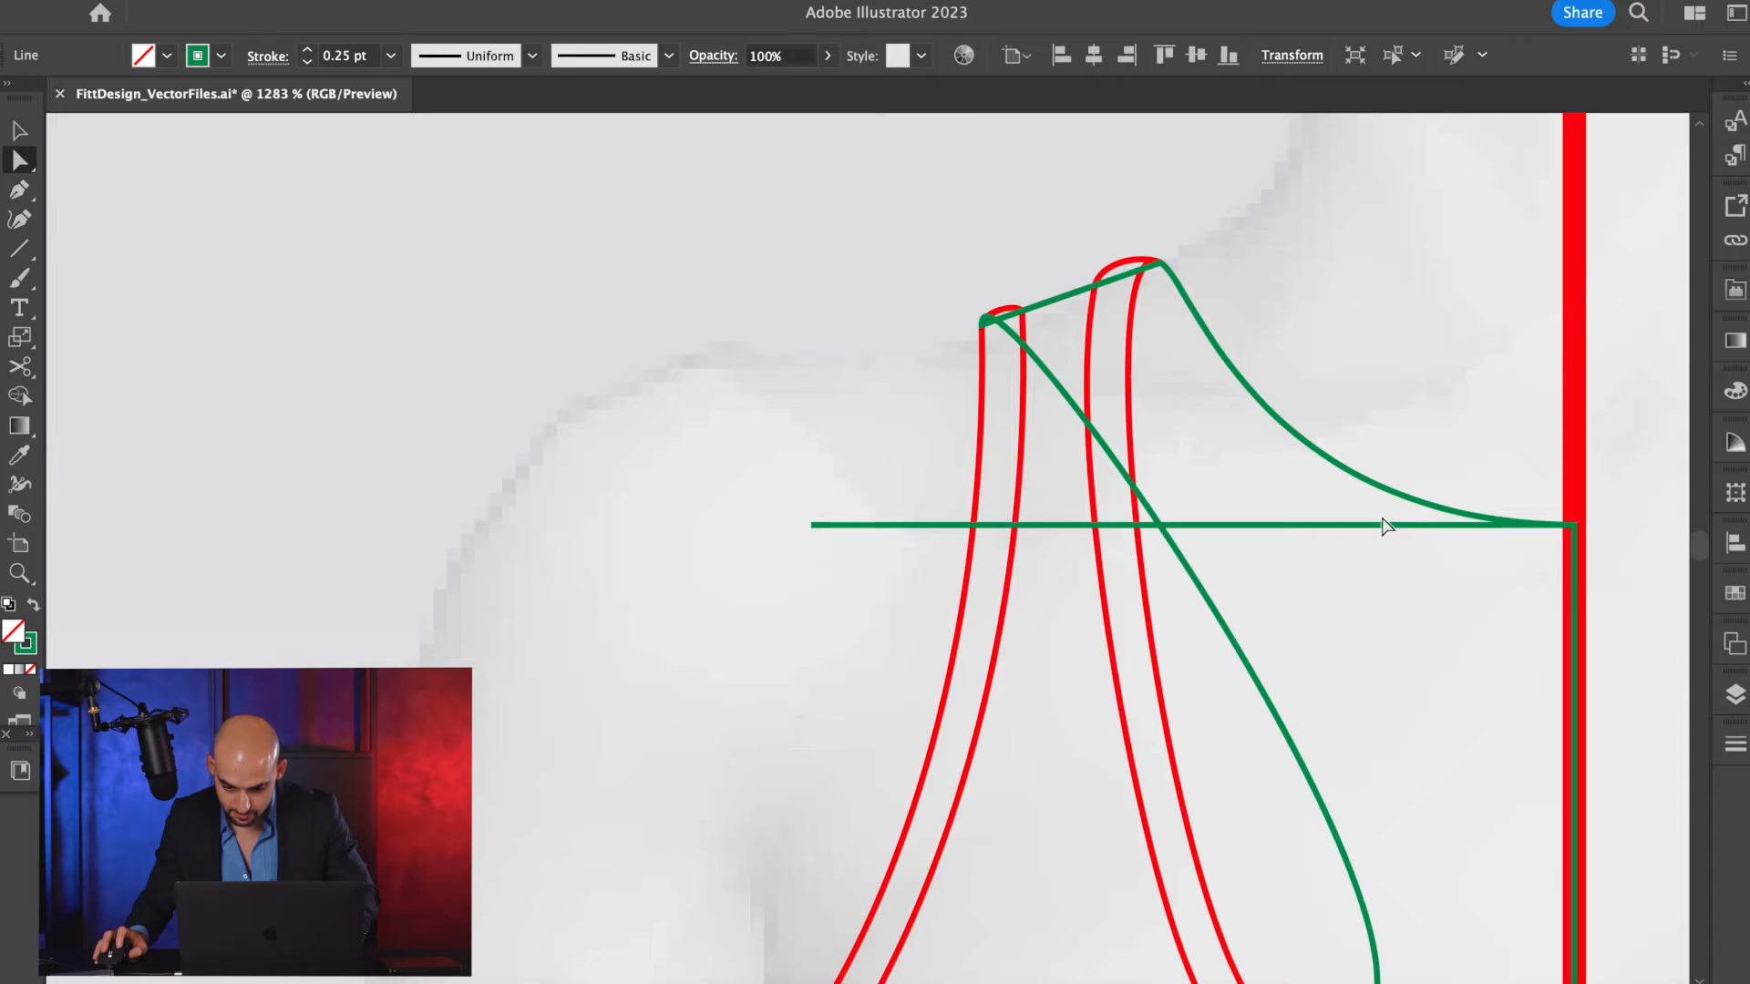
pyautogui.press('a')
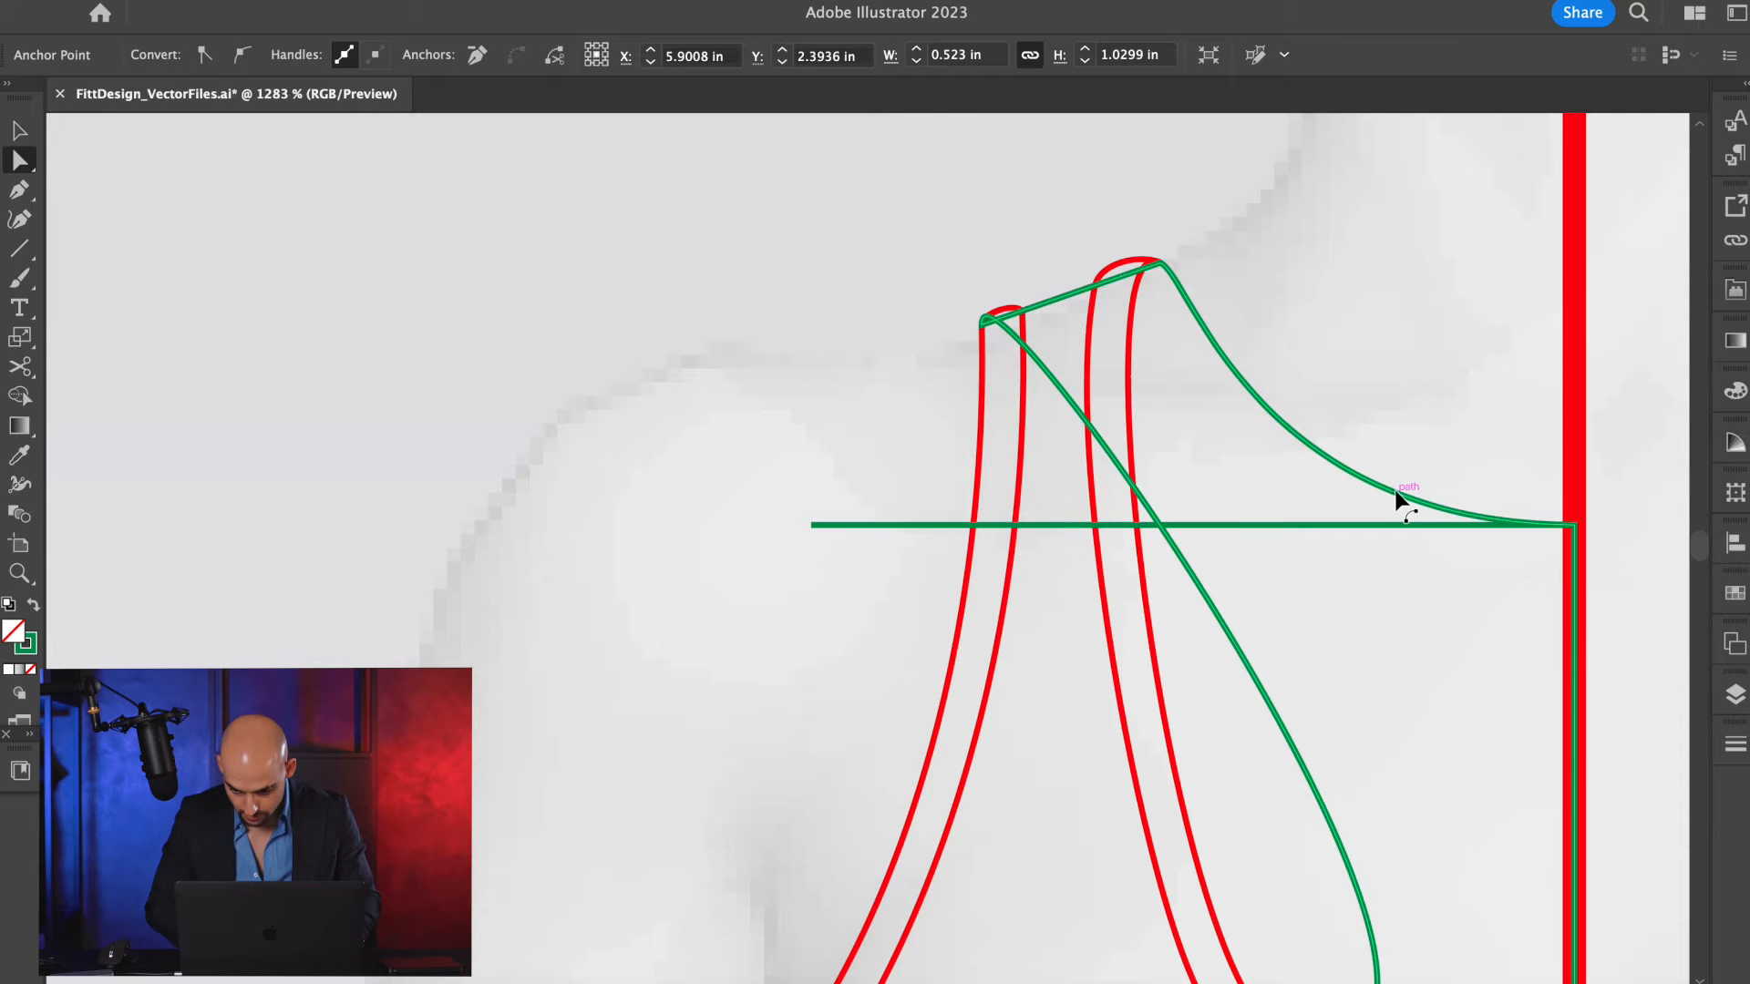
pyautogui.press('v')
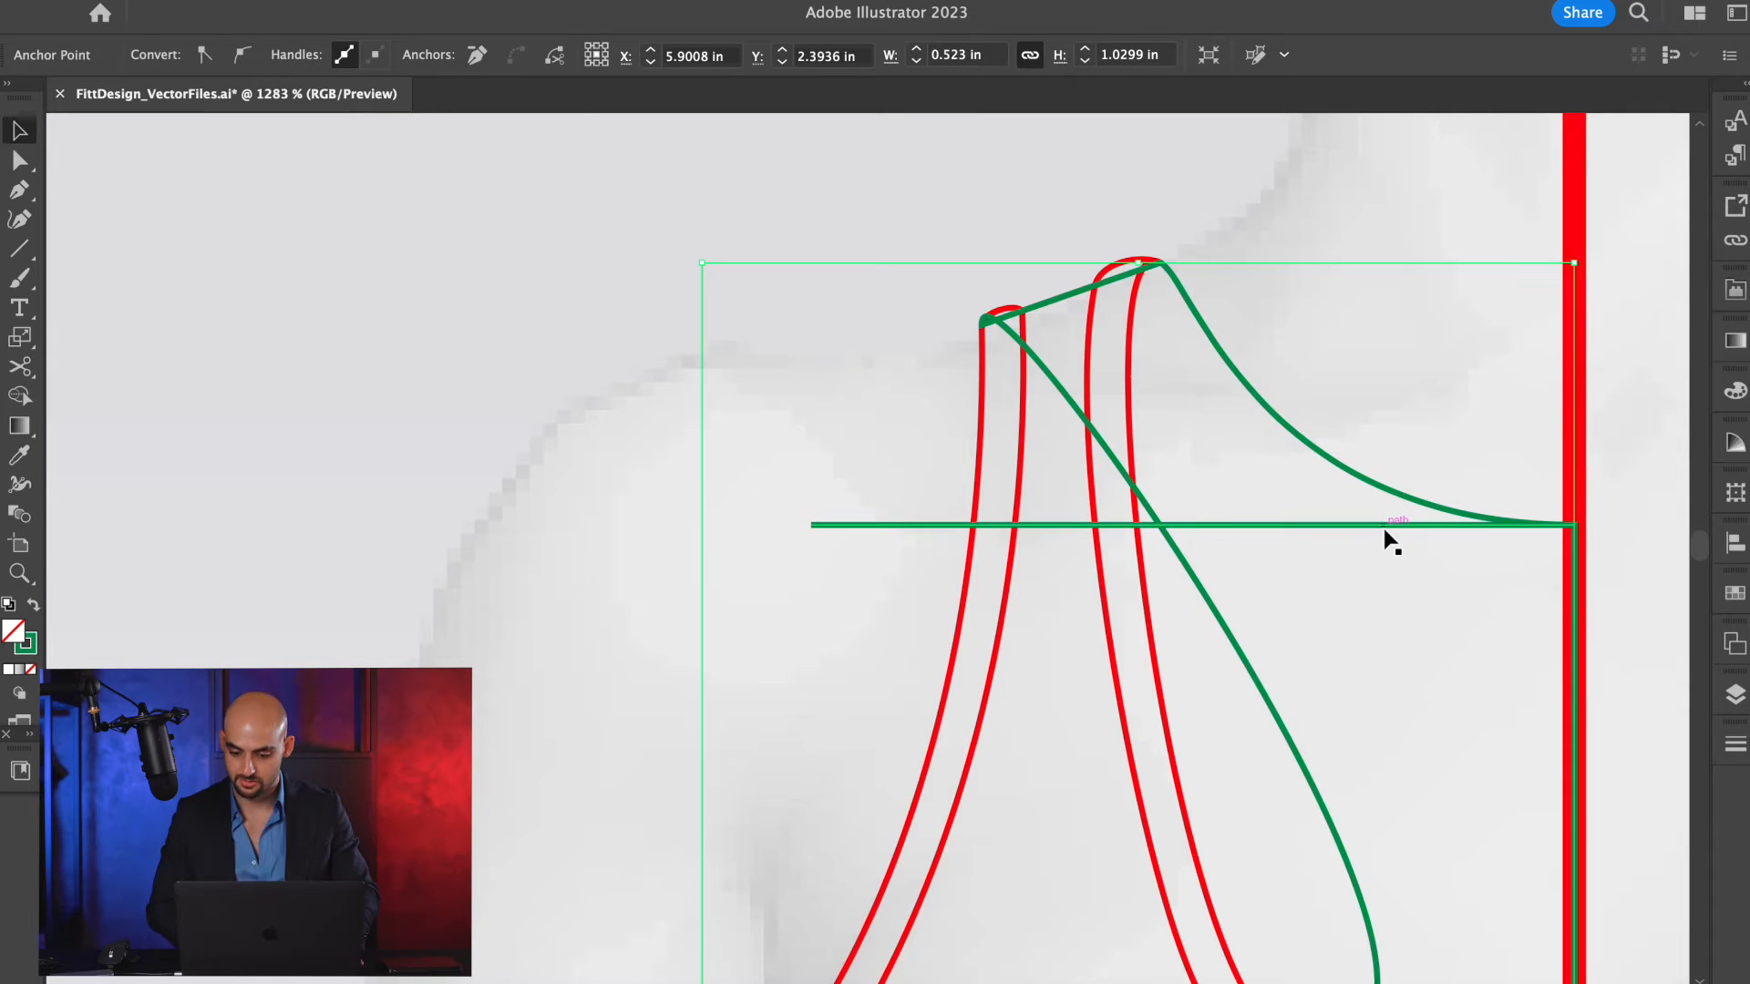
pyautogui.click(1384, 527)
pyautogui.press('Delete')
# Nudge the innermost anchor of the green armhole curve slightly toward the center line.
pyautogui.scroll(-5, 1381, 522)
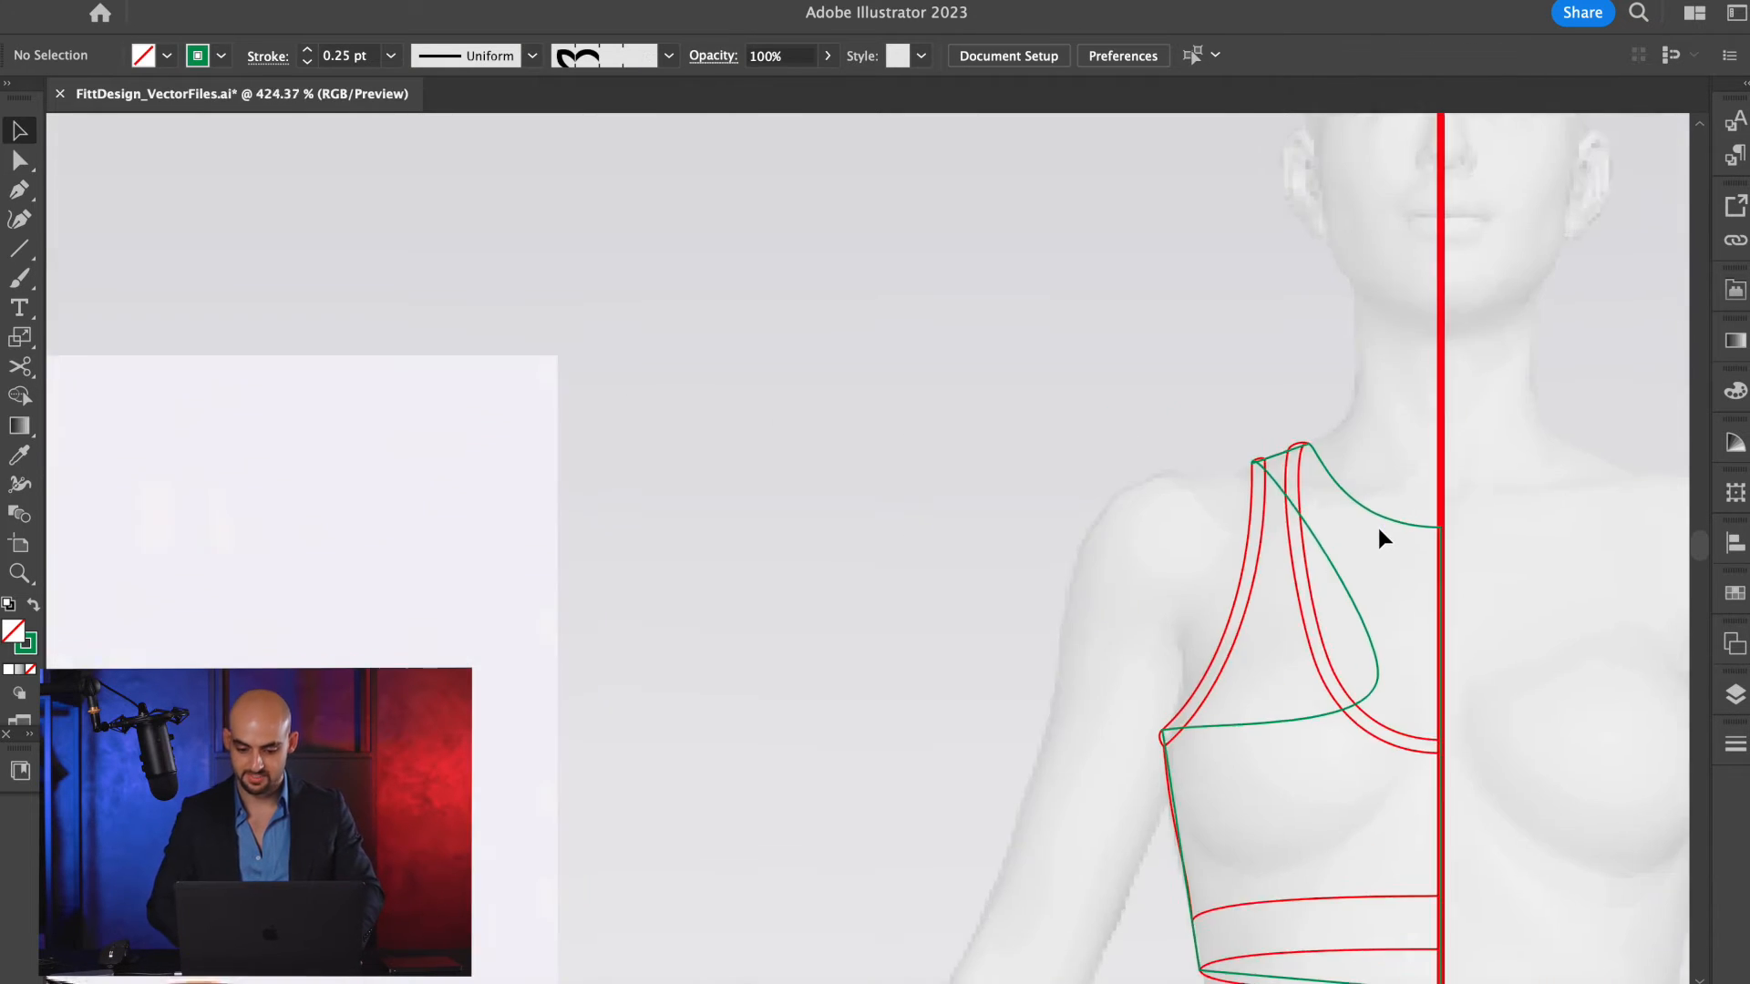
pyautogui.scroll(-5, 1379, 530)
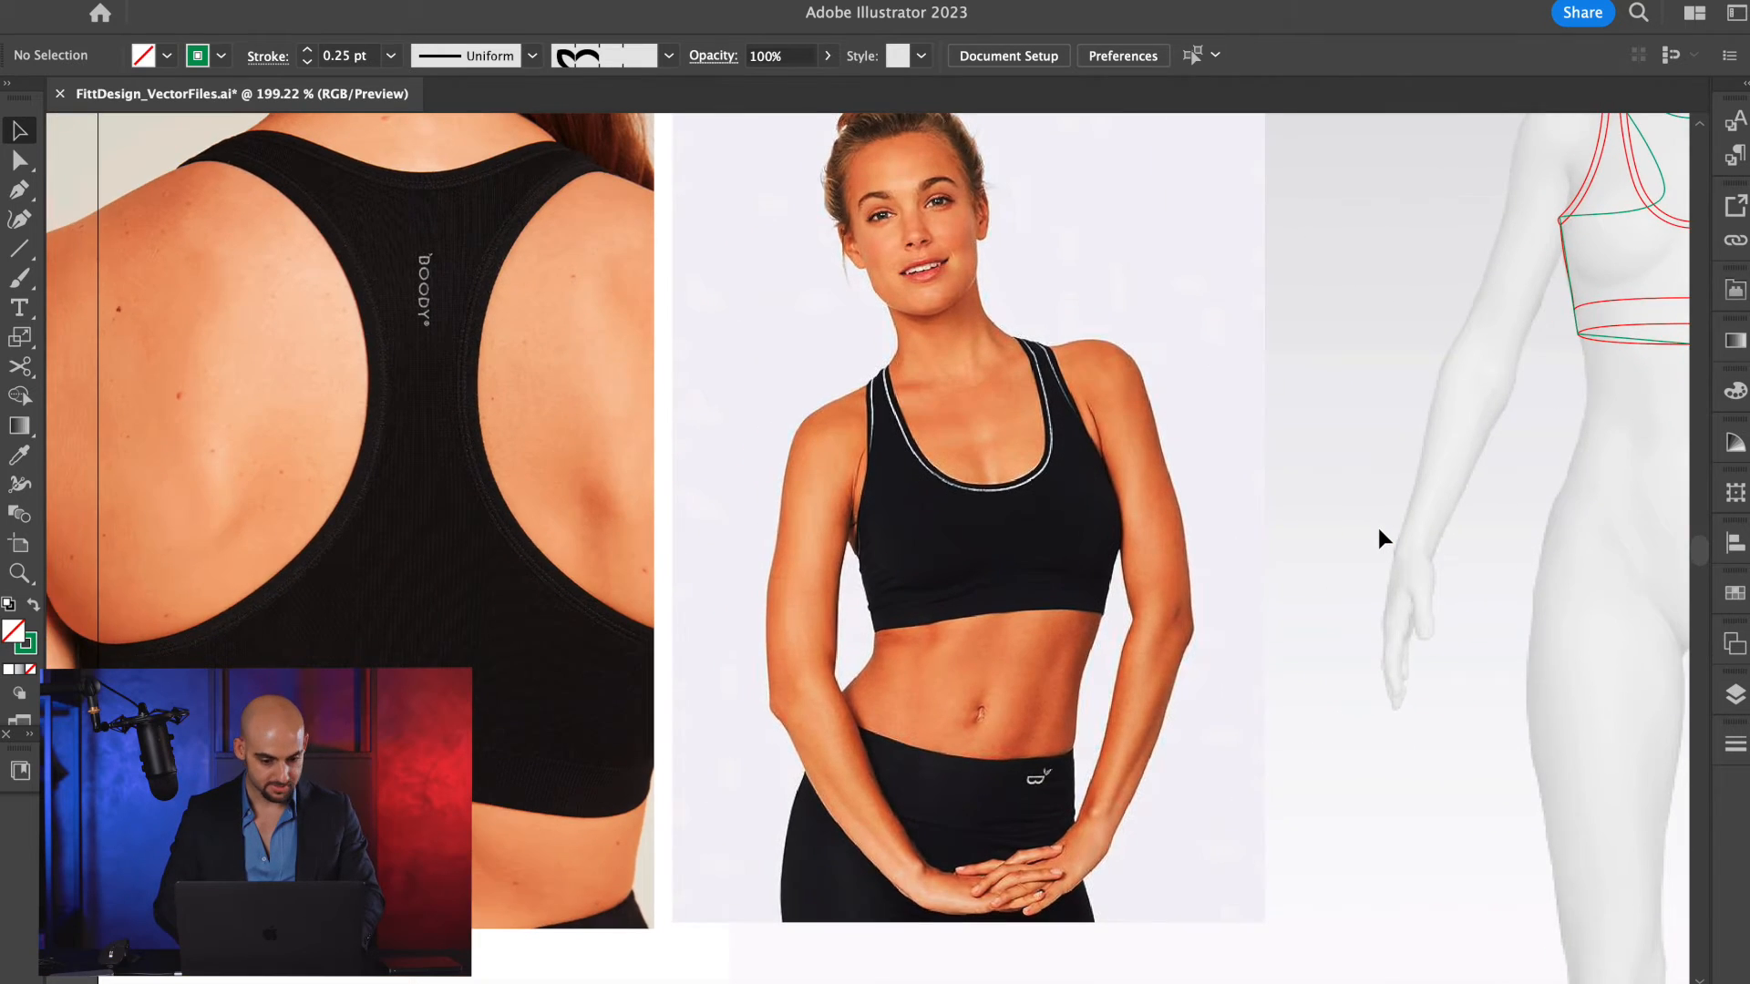
pyautogui.hscroll(5, 1048, 308)
pyautogui.scroll(5, 1052, 307)
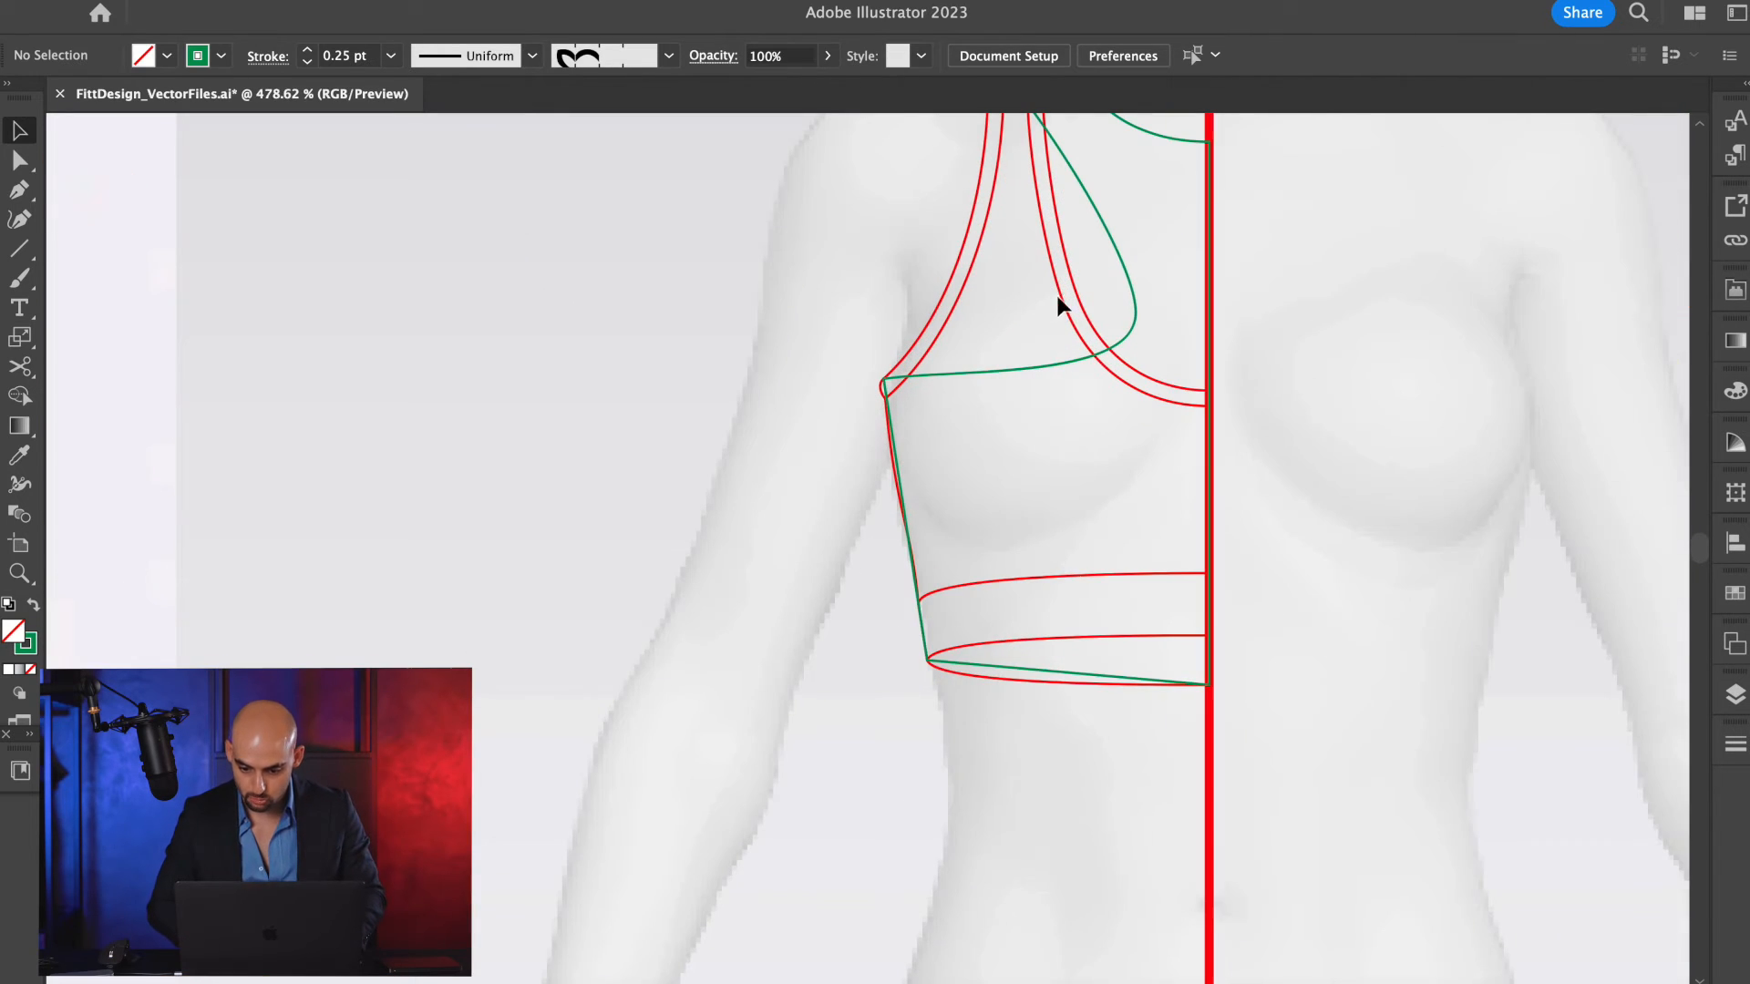
pyautogui.click(1136, 318)
pyautogui.press('Right')
pyautogui.scroll(3, 1145, 334)
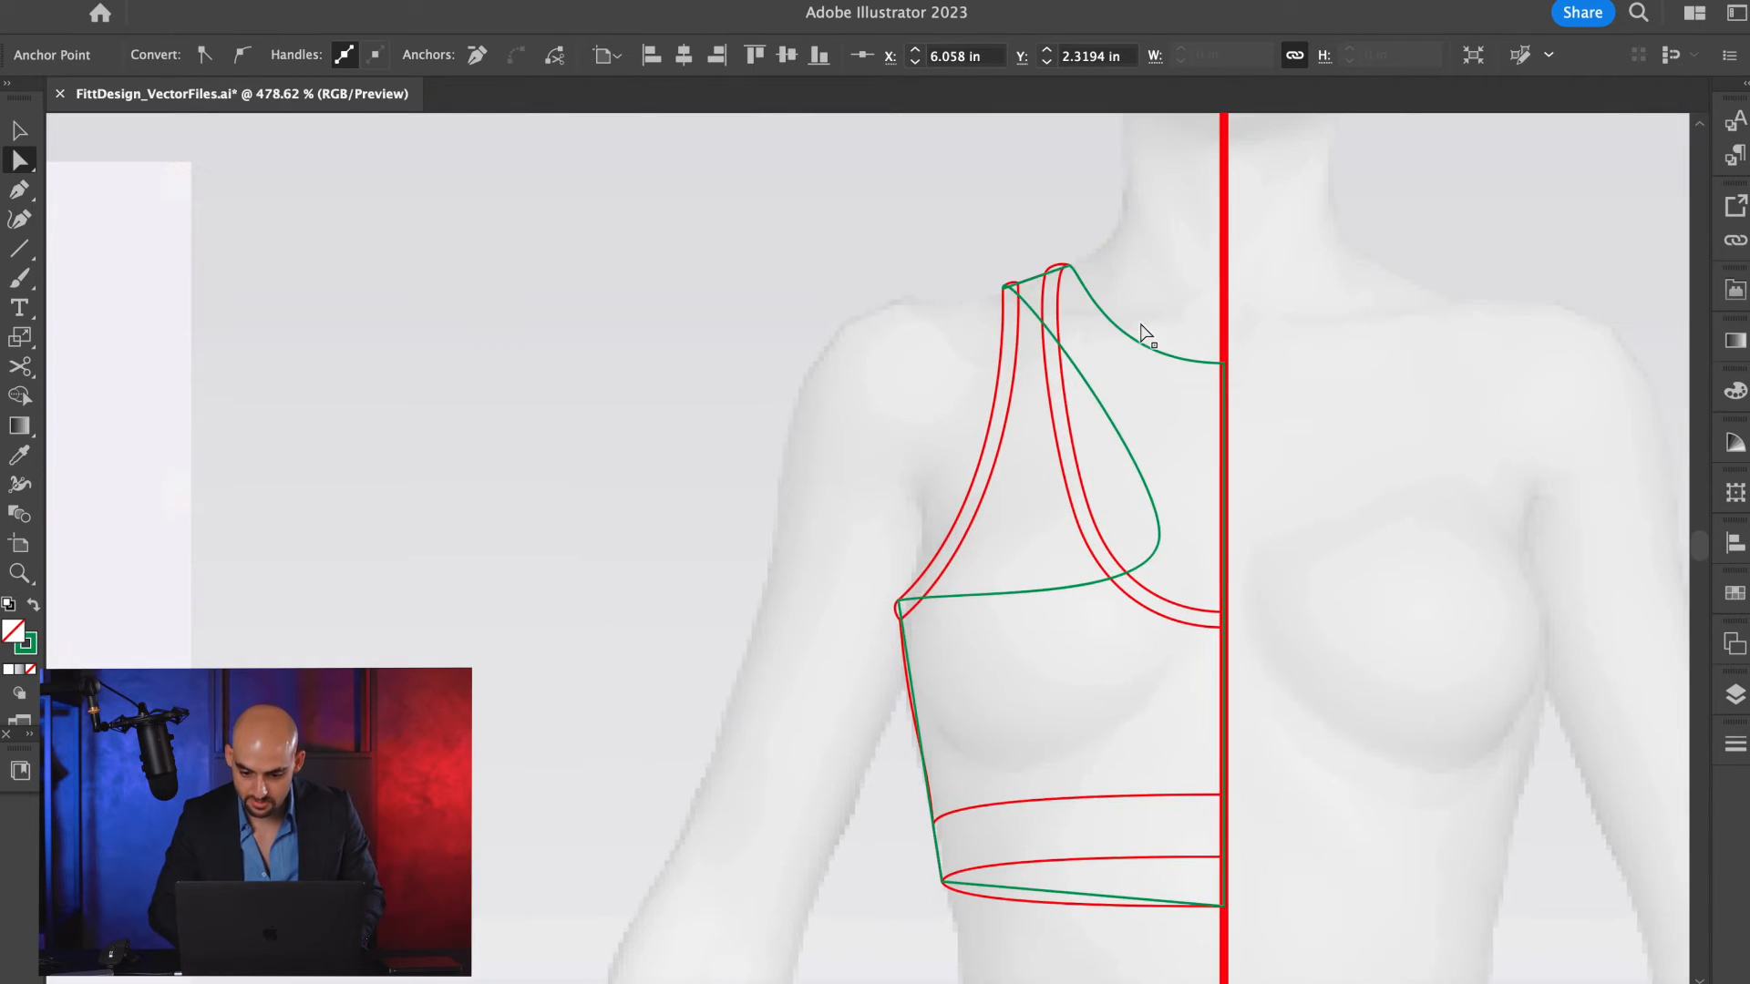
# Bend the lower green armhole segment from the underarm downward into a rounded arc.
pyautogui.scroll(3, 1150, 360)
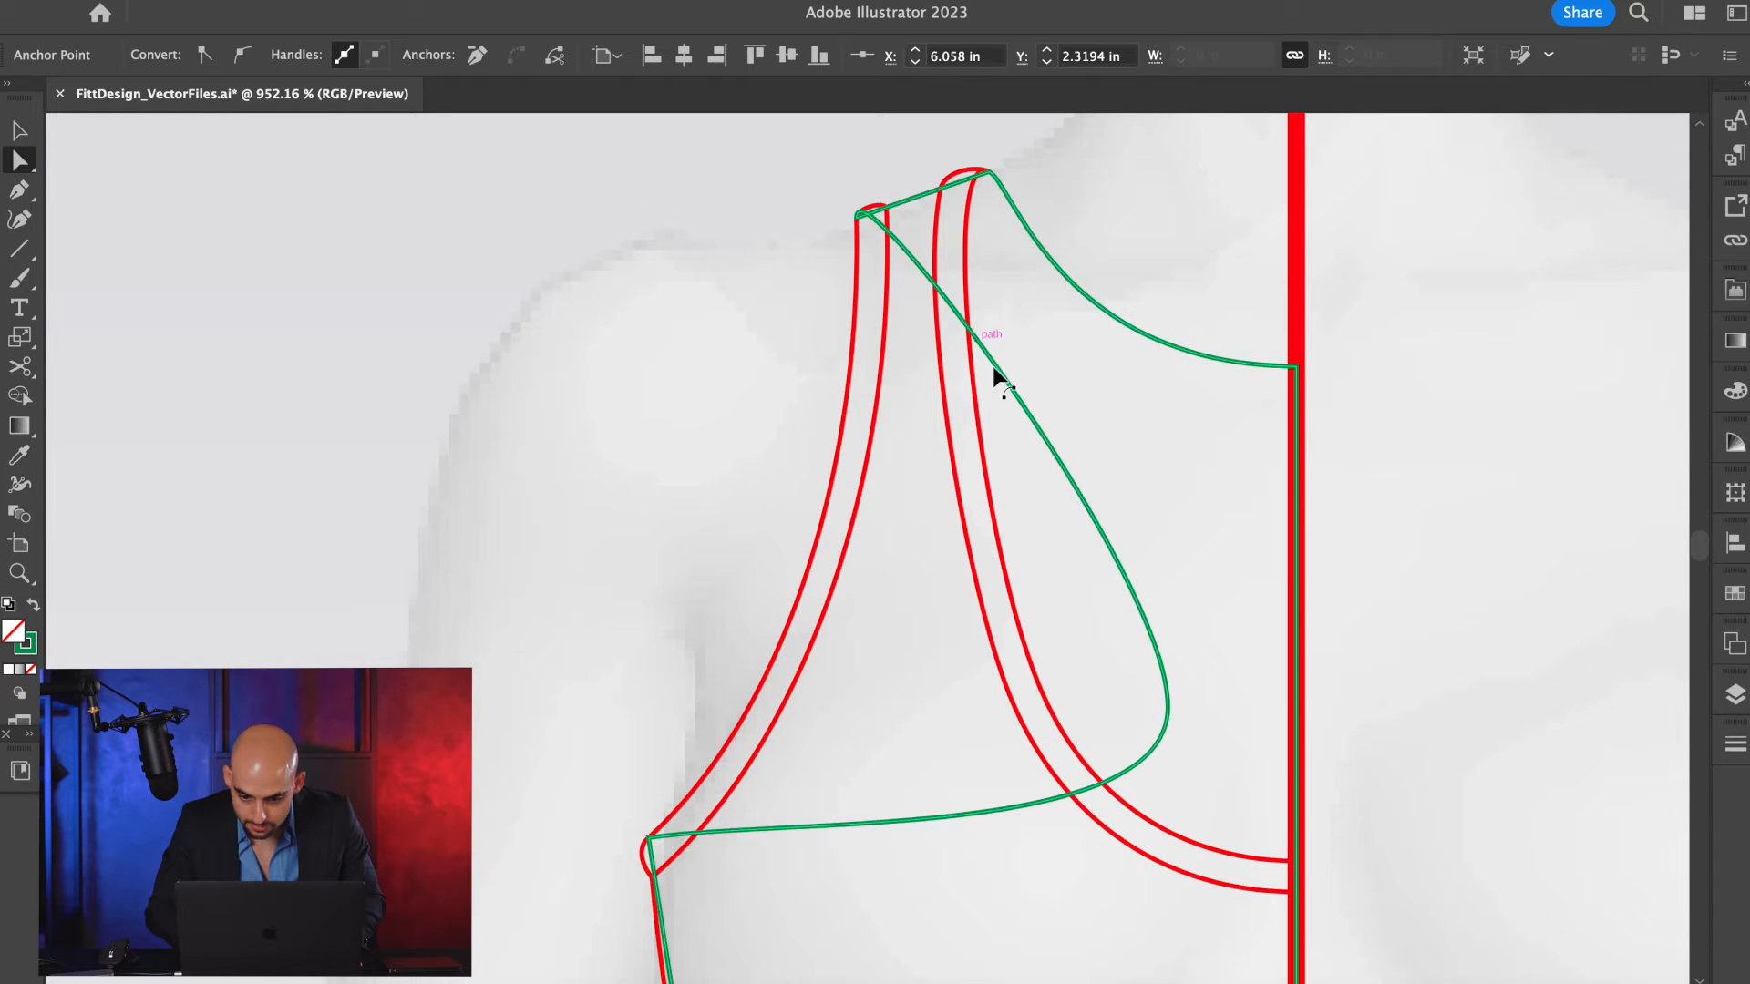
pyautogui.scroll(-3, 992, 367)
pyautogui.moveTo(933, 451); pyautogui.dragTo(936, 513)
pyautogui.scroll(-3, 937, 514)
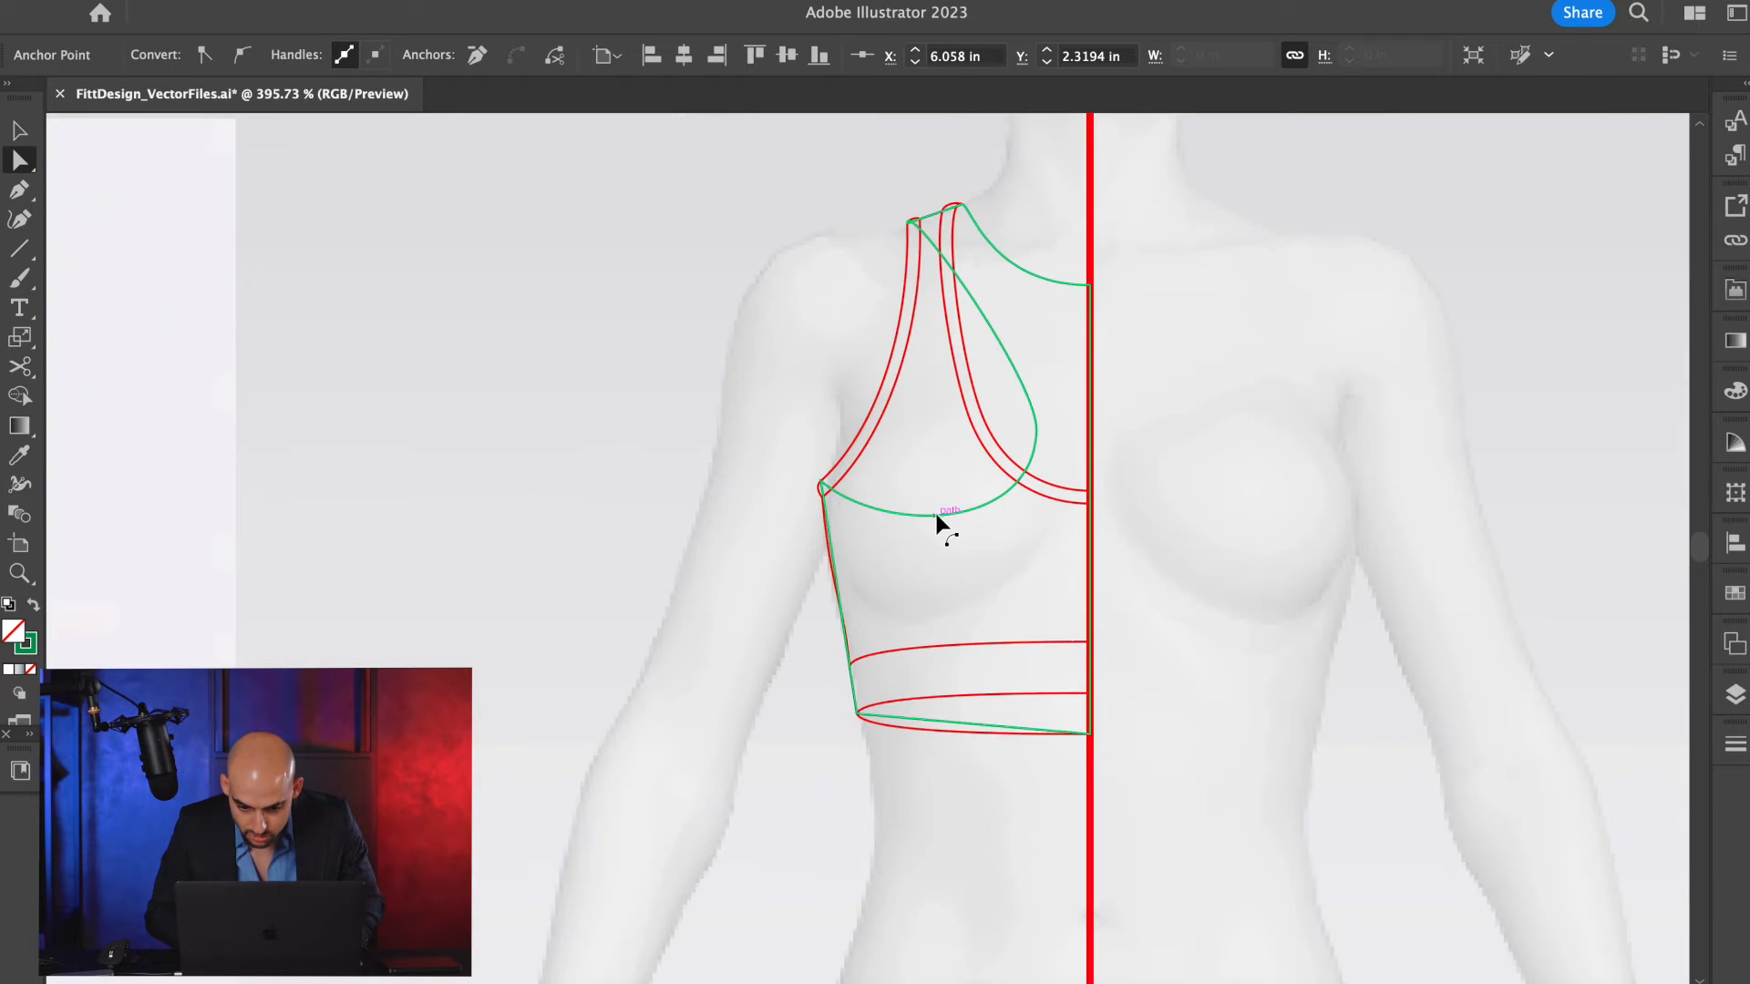
pyautogui.scroll(1, 937, 516)
pyautogui.scroll(-6, 1025, 431)
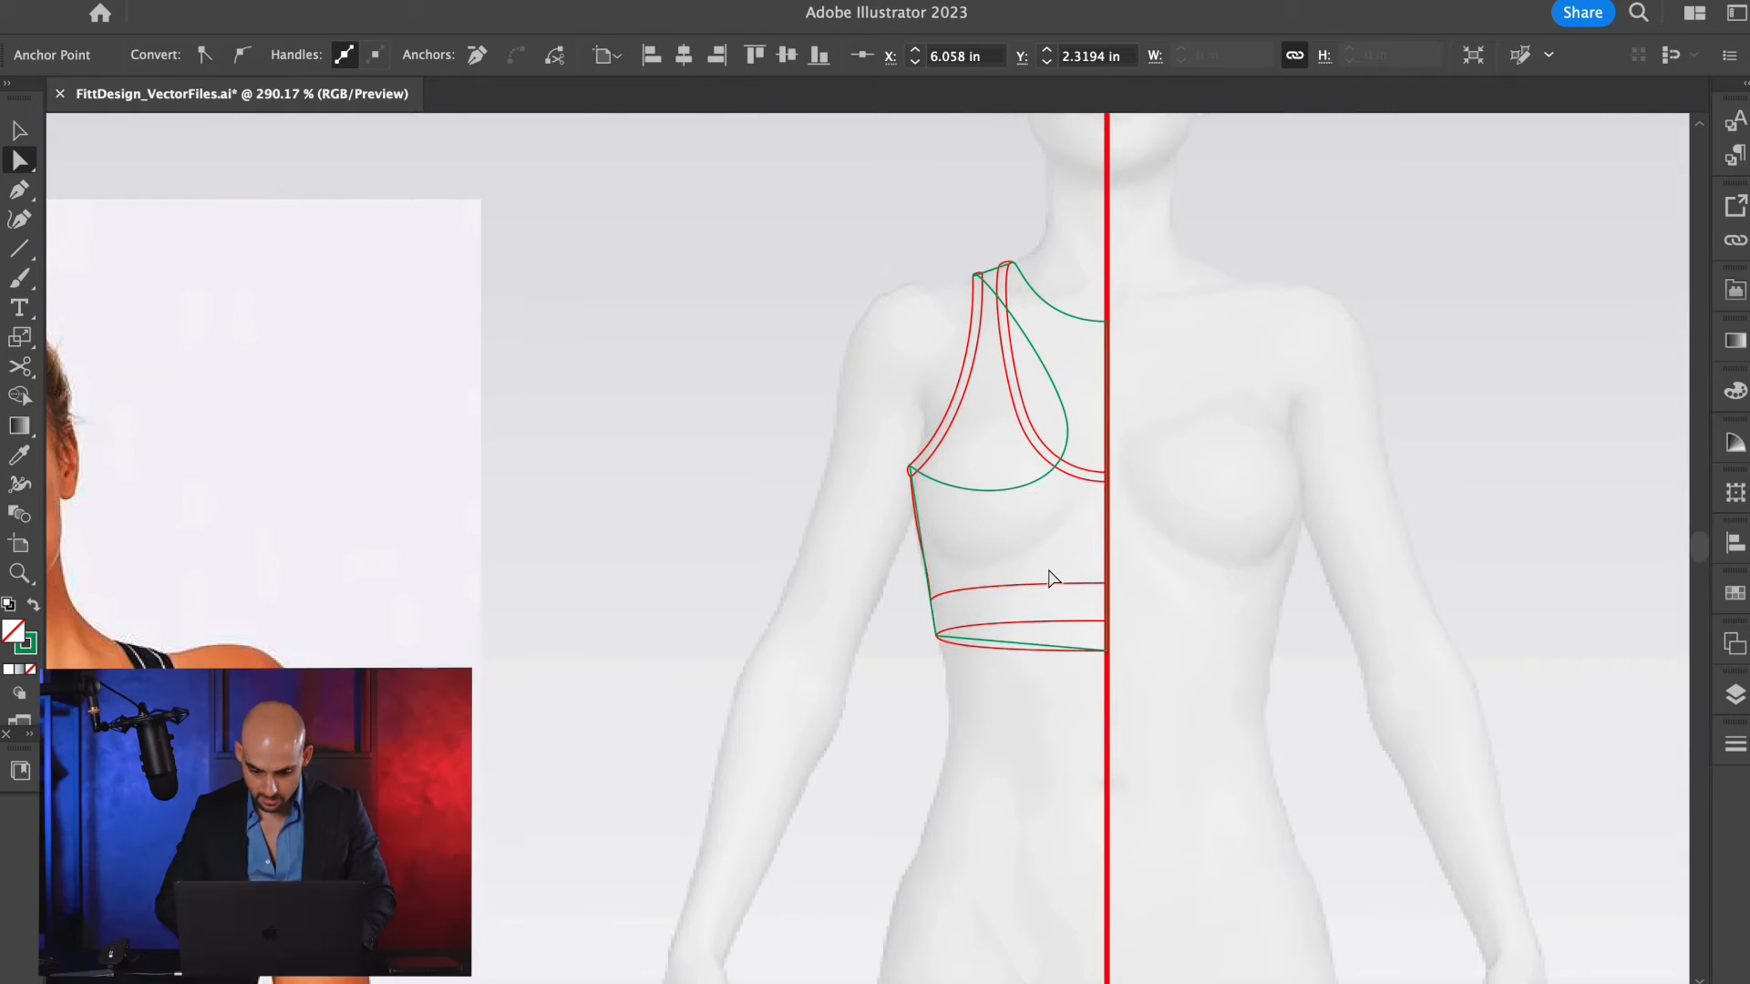
# Bend the green hem segment to follow the red lower hem, and draw a horizontal reference line from its center-front end past the side.
pyautogui.scroll(12, 1019, 637)
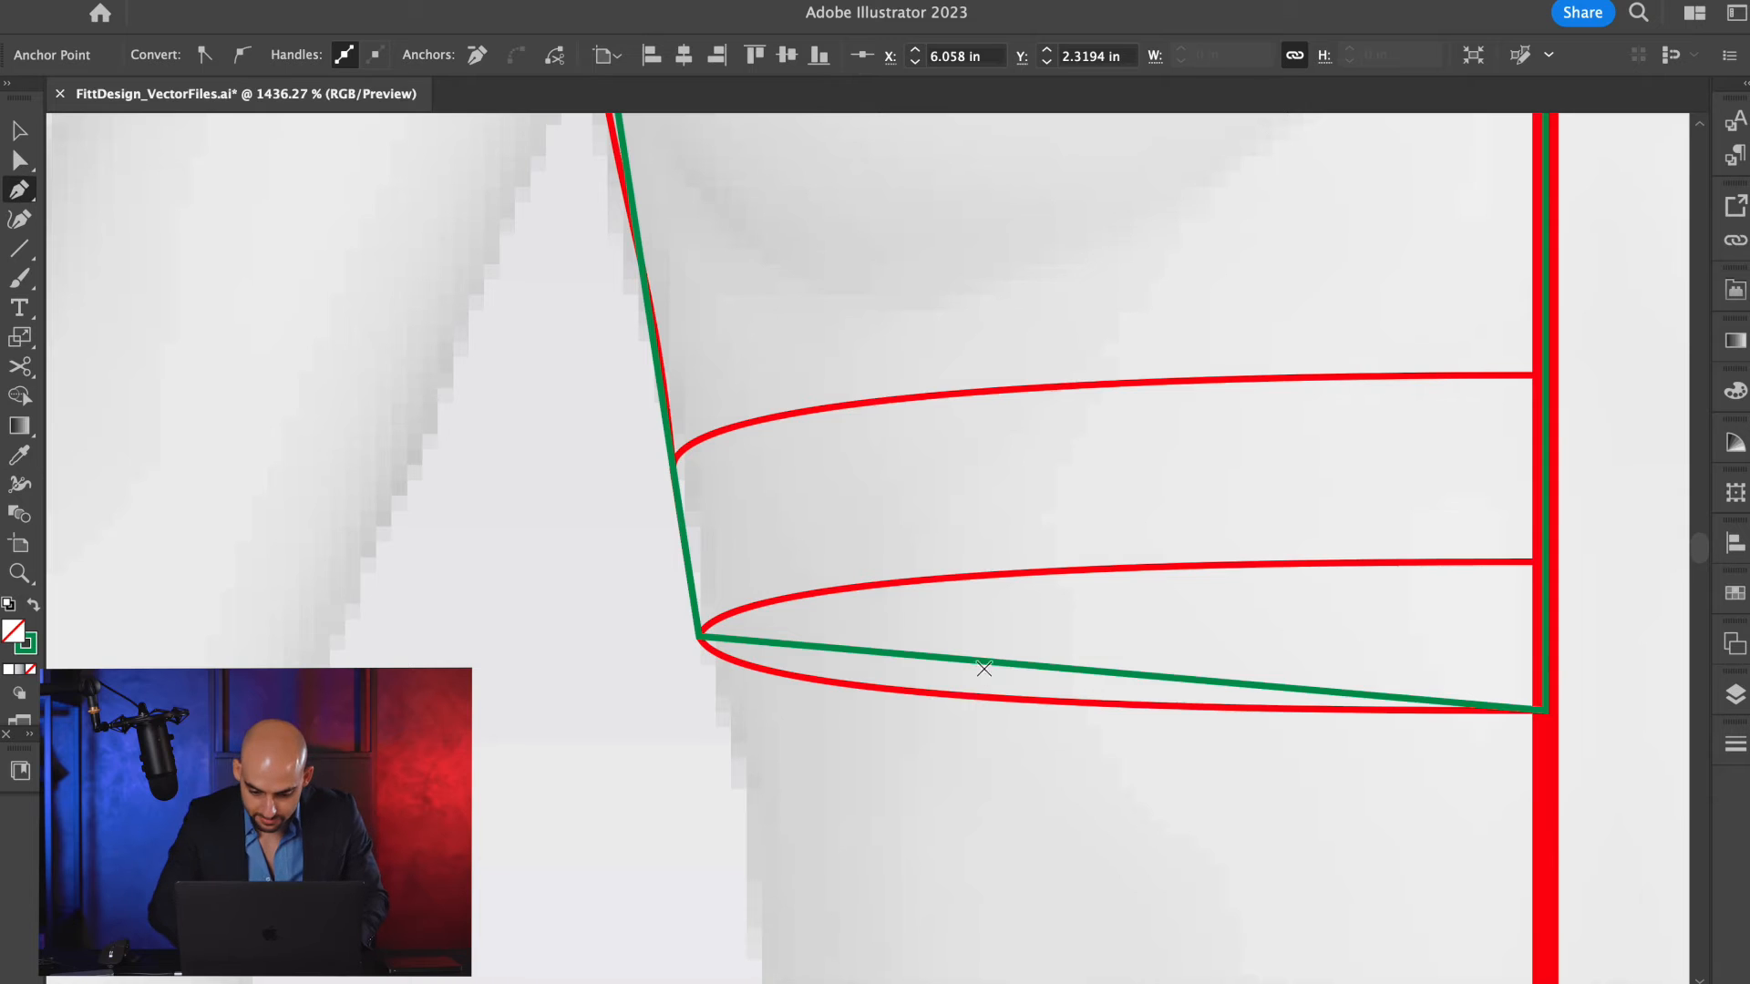
pyautogui.moveTo(1002, 675); pyautogui.dragTo(878, 691)
pyautogui.press('a')
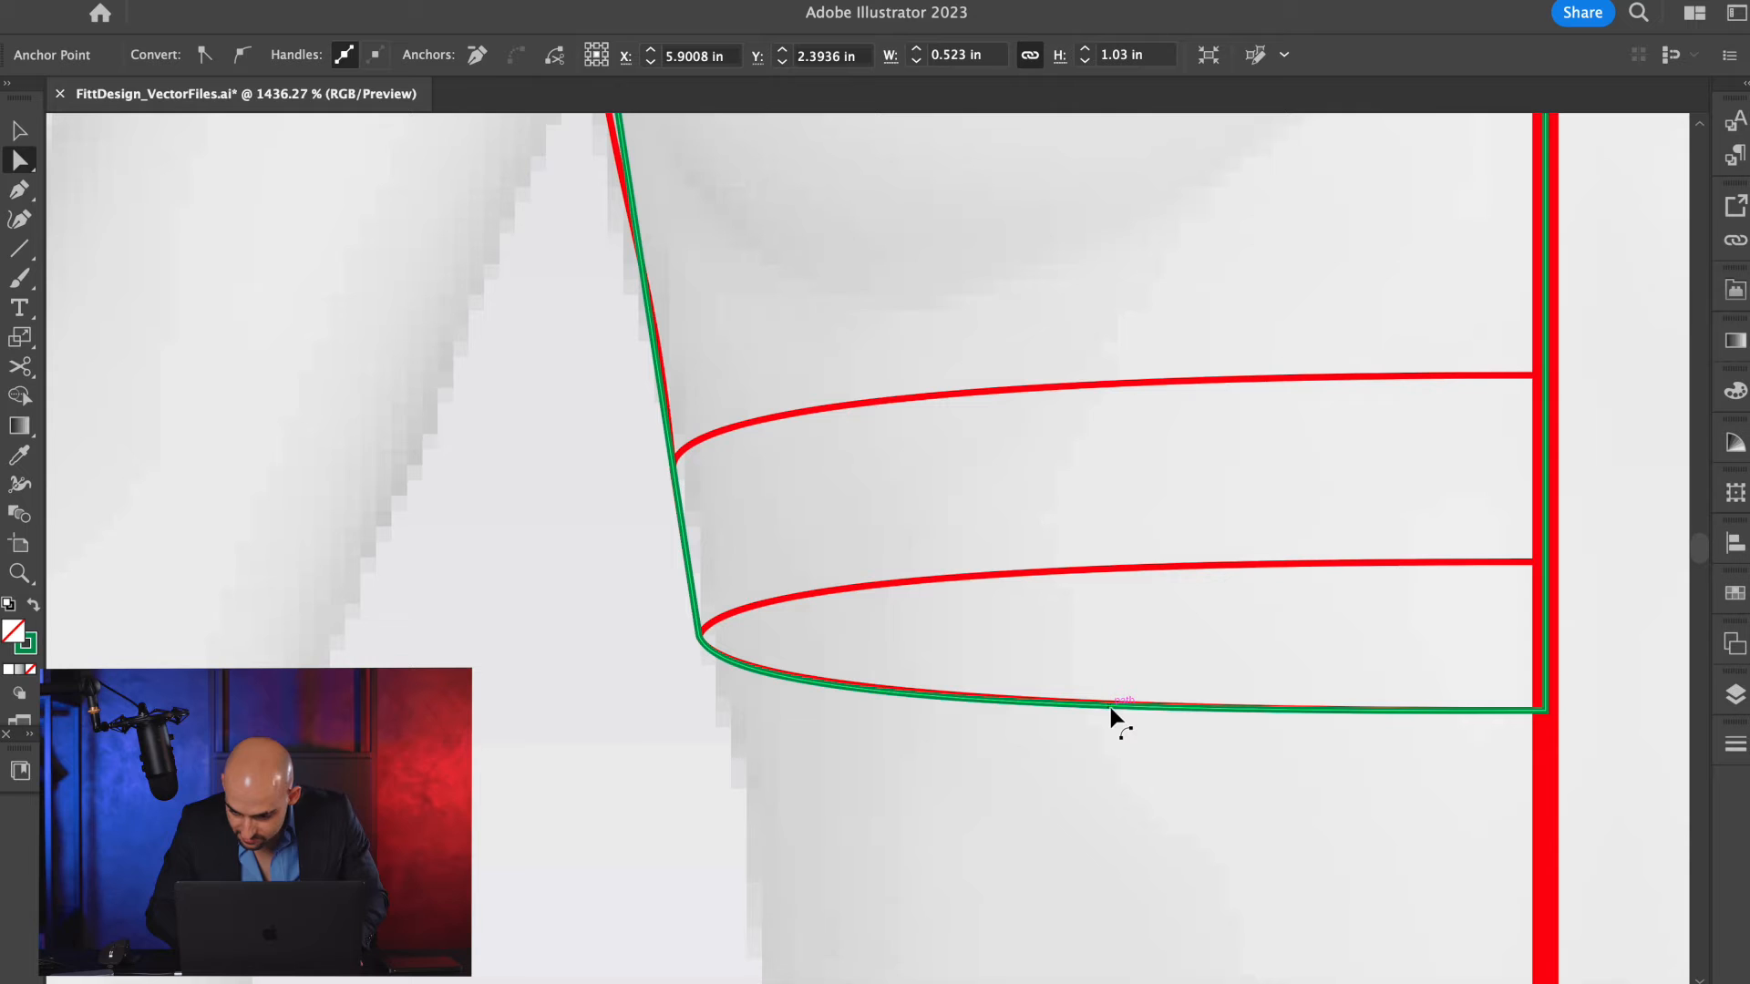
pyautogui.press('b')
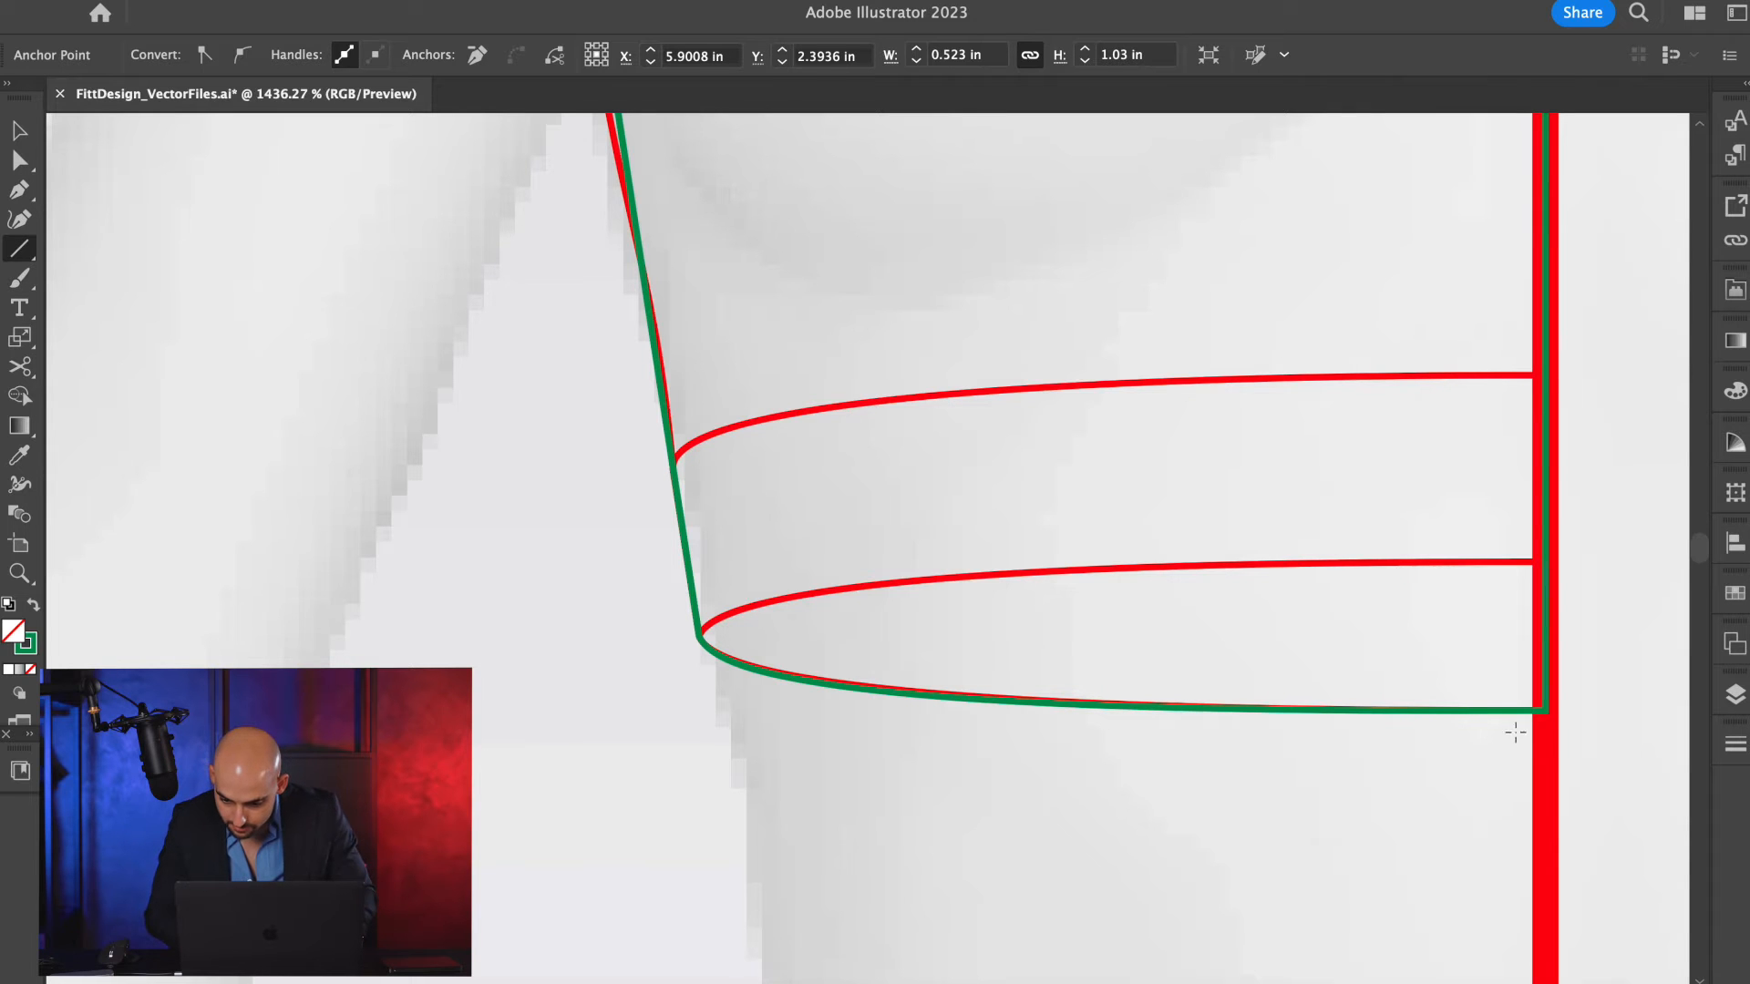
pyautogui.moveTo(1550, 709); pyautogui.dragTo(469, 712)
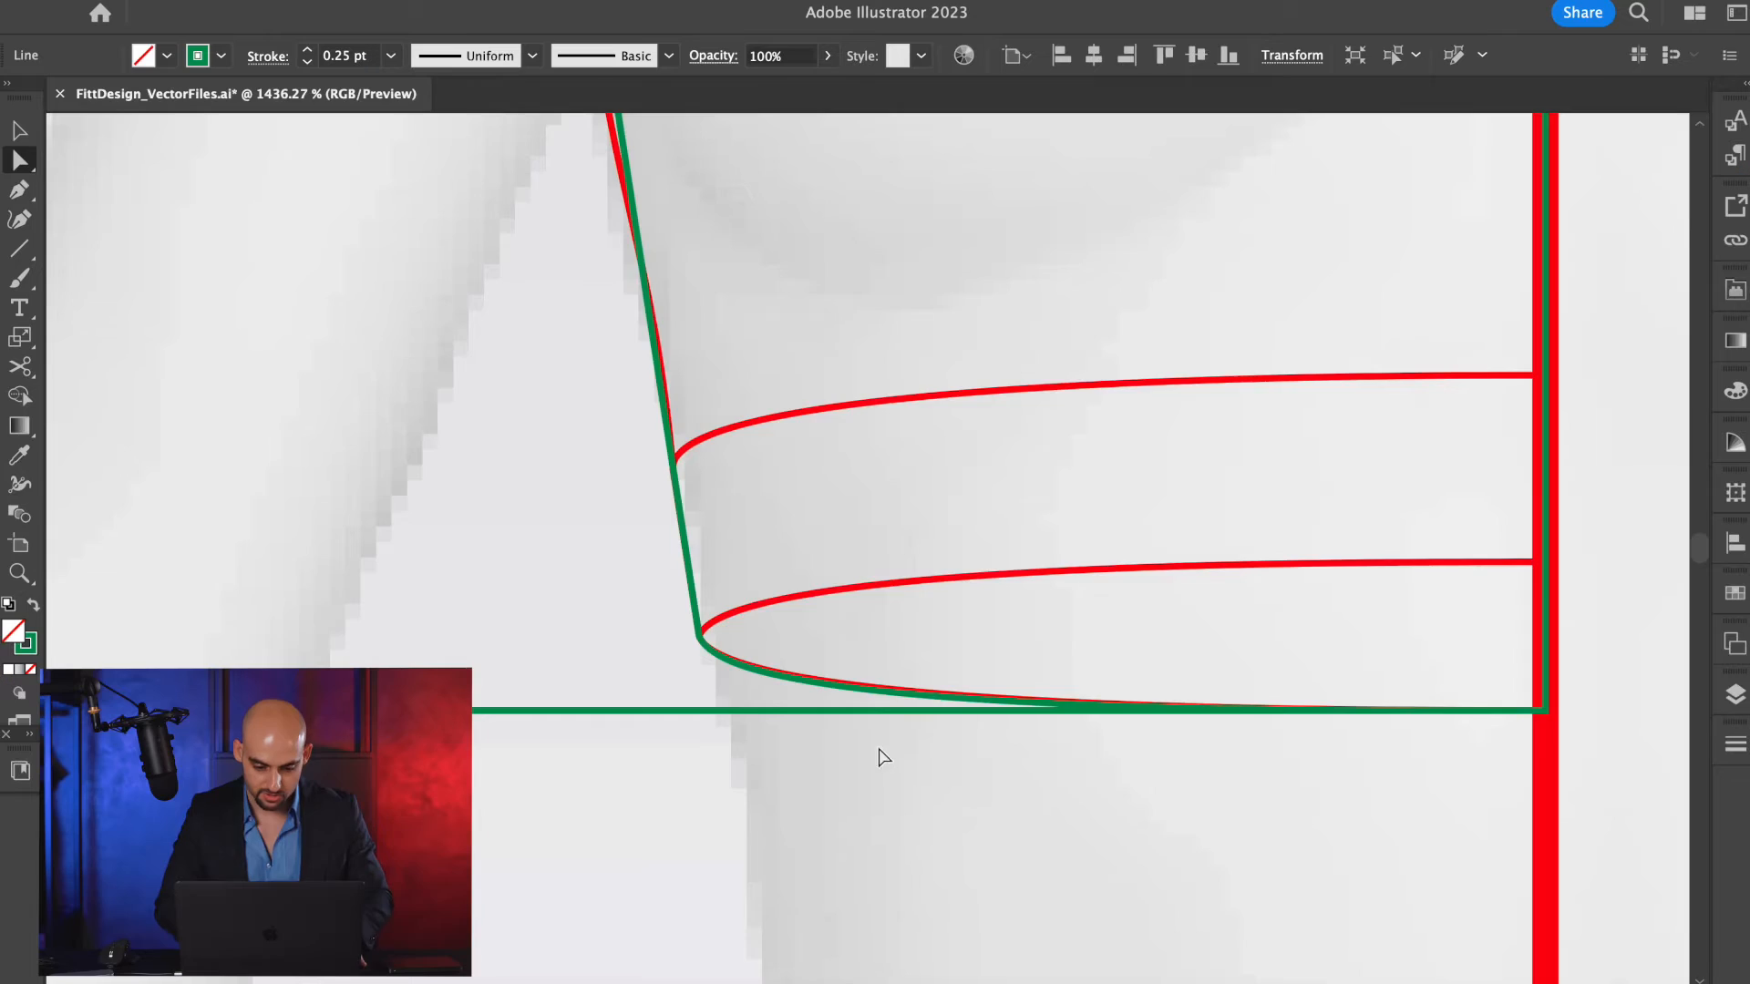
pyautogui.scroll(-5, 878, 753)
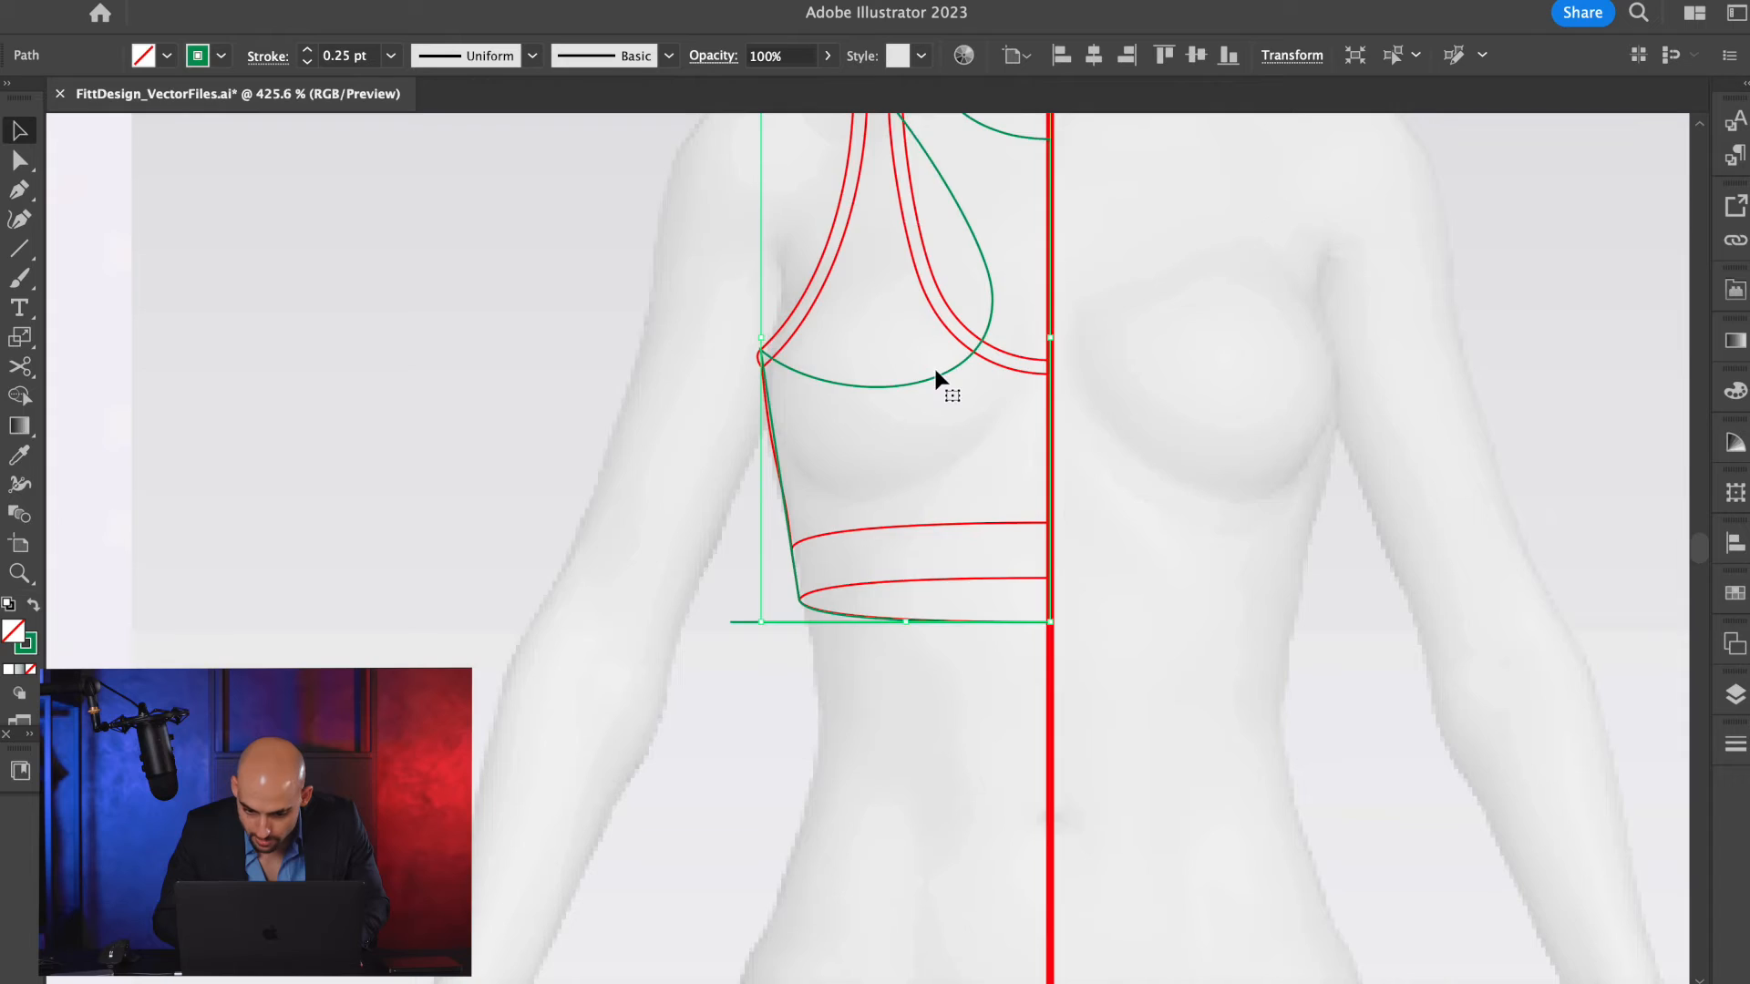
pyautogui.scroll(-3, 933, 392)
pyautogui.scroll(3, 927, 437)
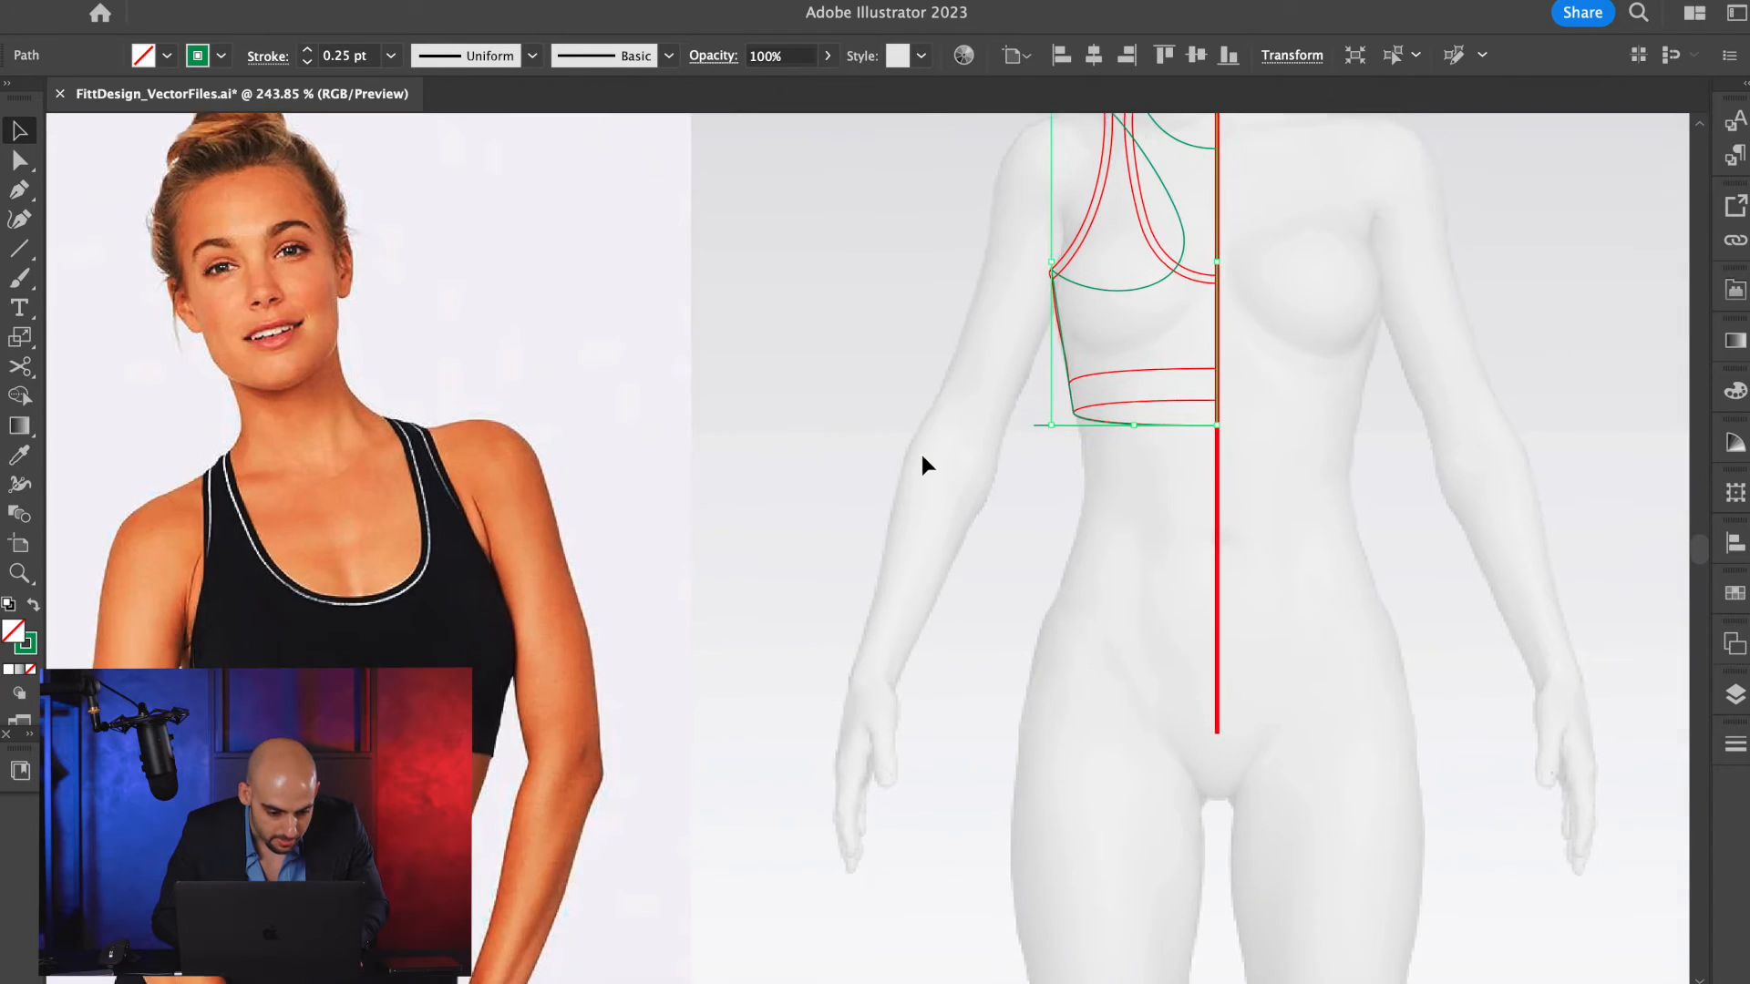
pyautogui.scroll(-2, 922, 465)
pyautogui.scroll(4, 922, 464)
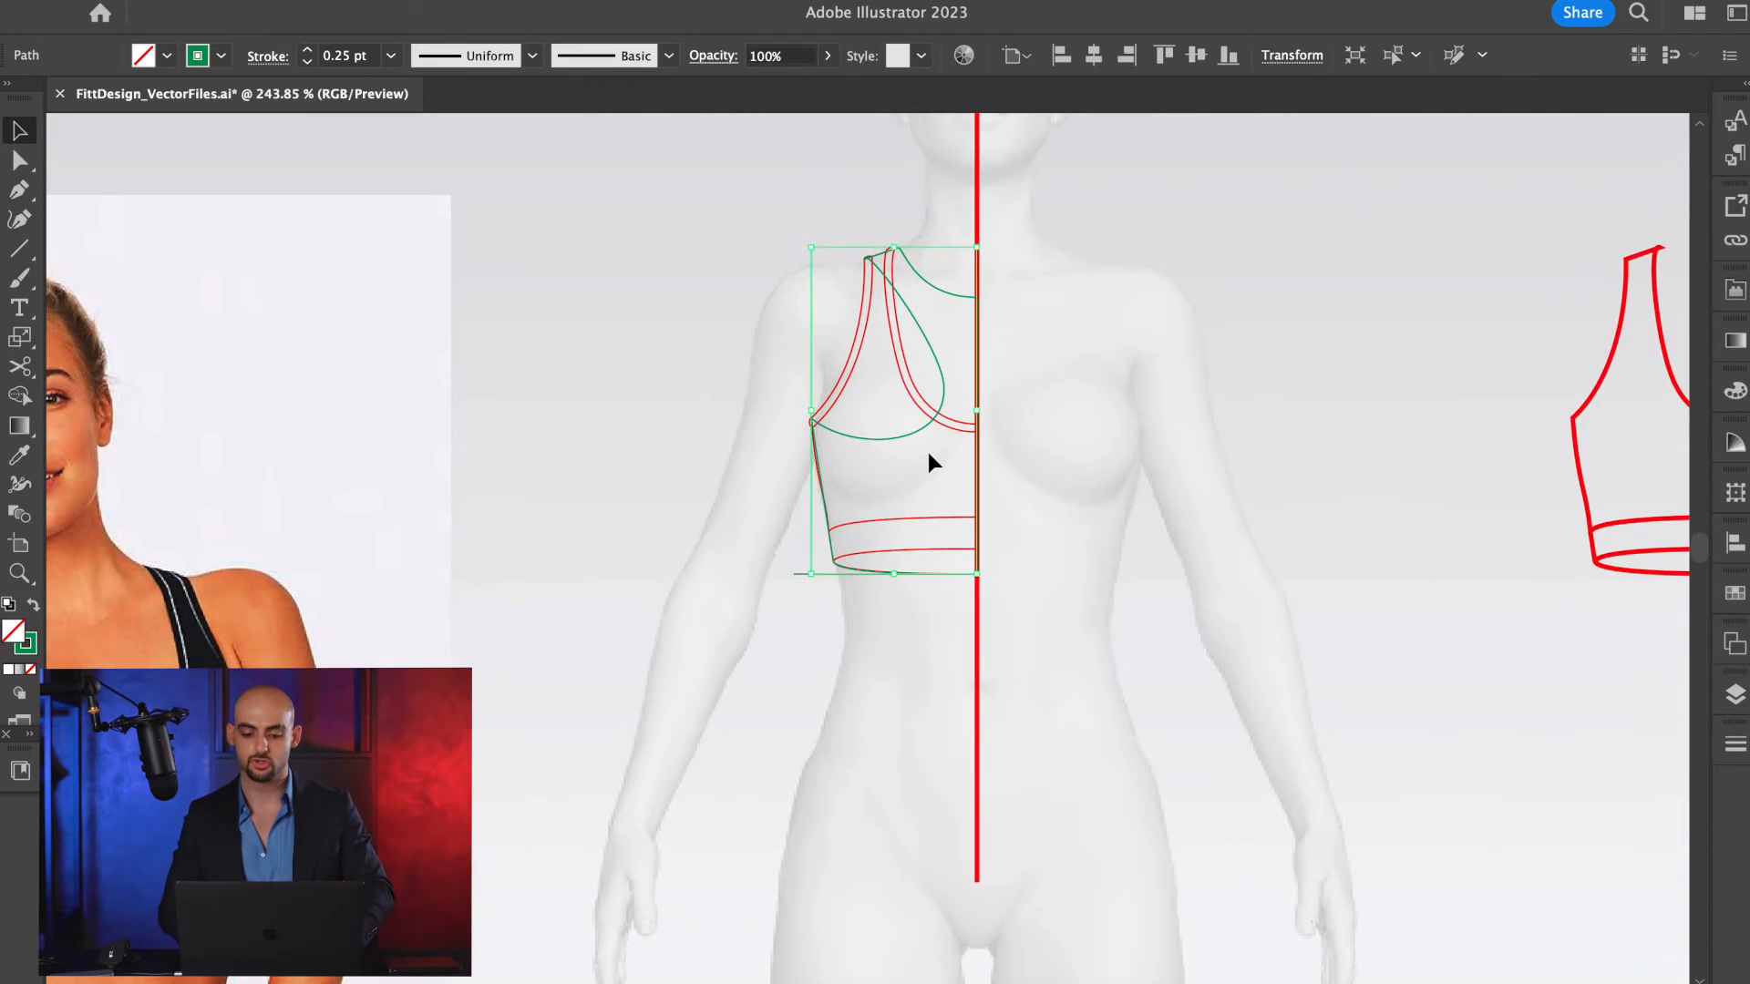
# Delete the horizontal reference line at the hem, and place a copy of the green outline beside the body.
pyautogui.click(819, 571)
pyautogui.click(800, 572)
pyautogui.press('super+x')
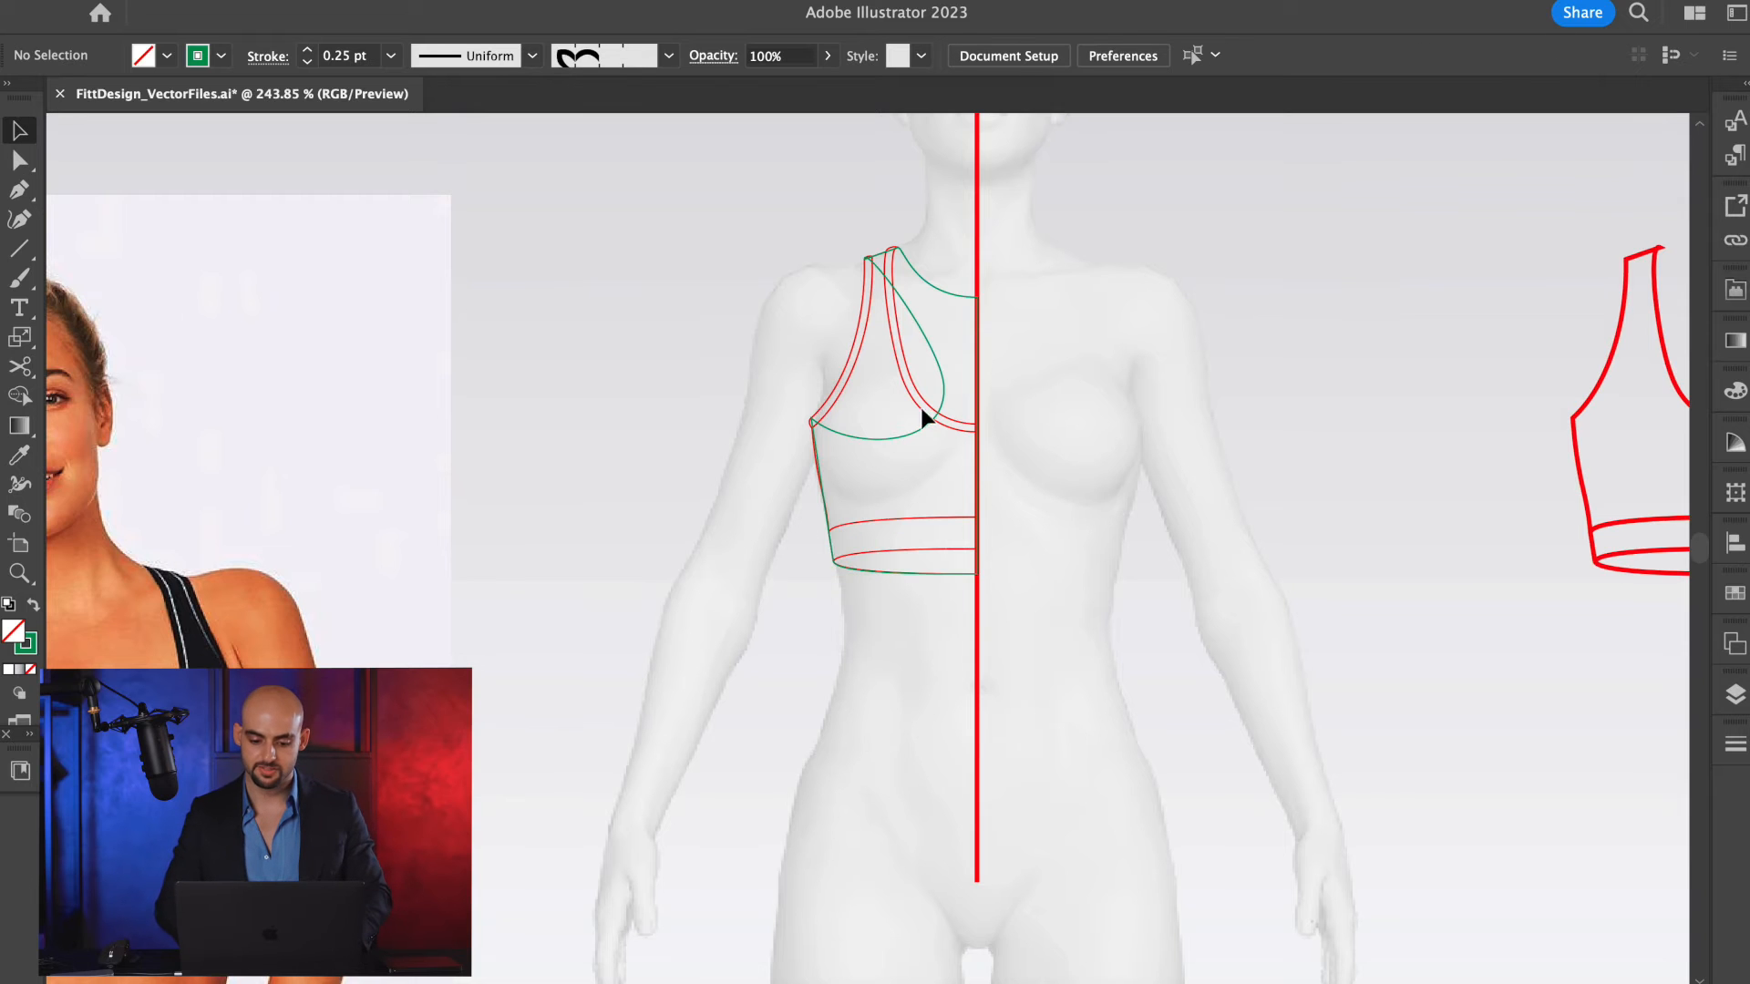
pyautogui.moveTo(936, 372); pyautogui.dragTo(1382, 368)
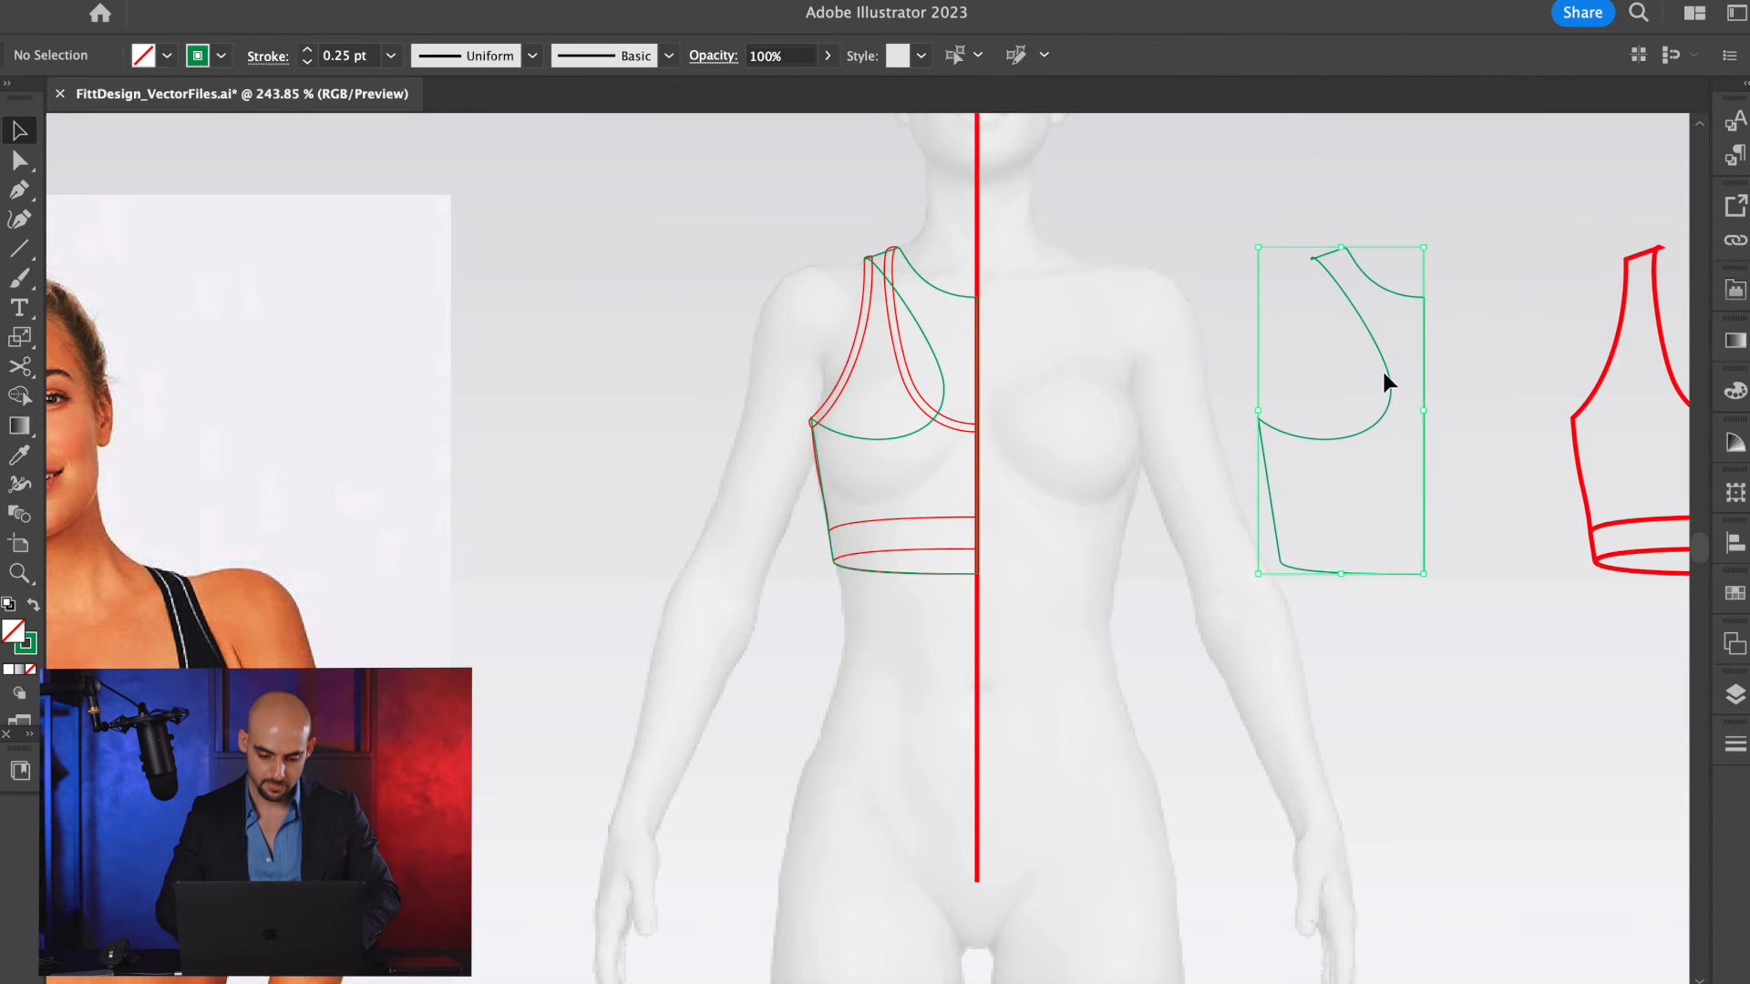
# Cut the green outline with Scissors at the underarm point and at the neck-side shoulder point.
pyautogui.scroll(3, 766, 391)
pyautogui.click(1056, 264)
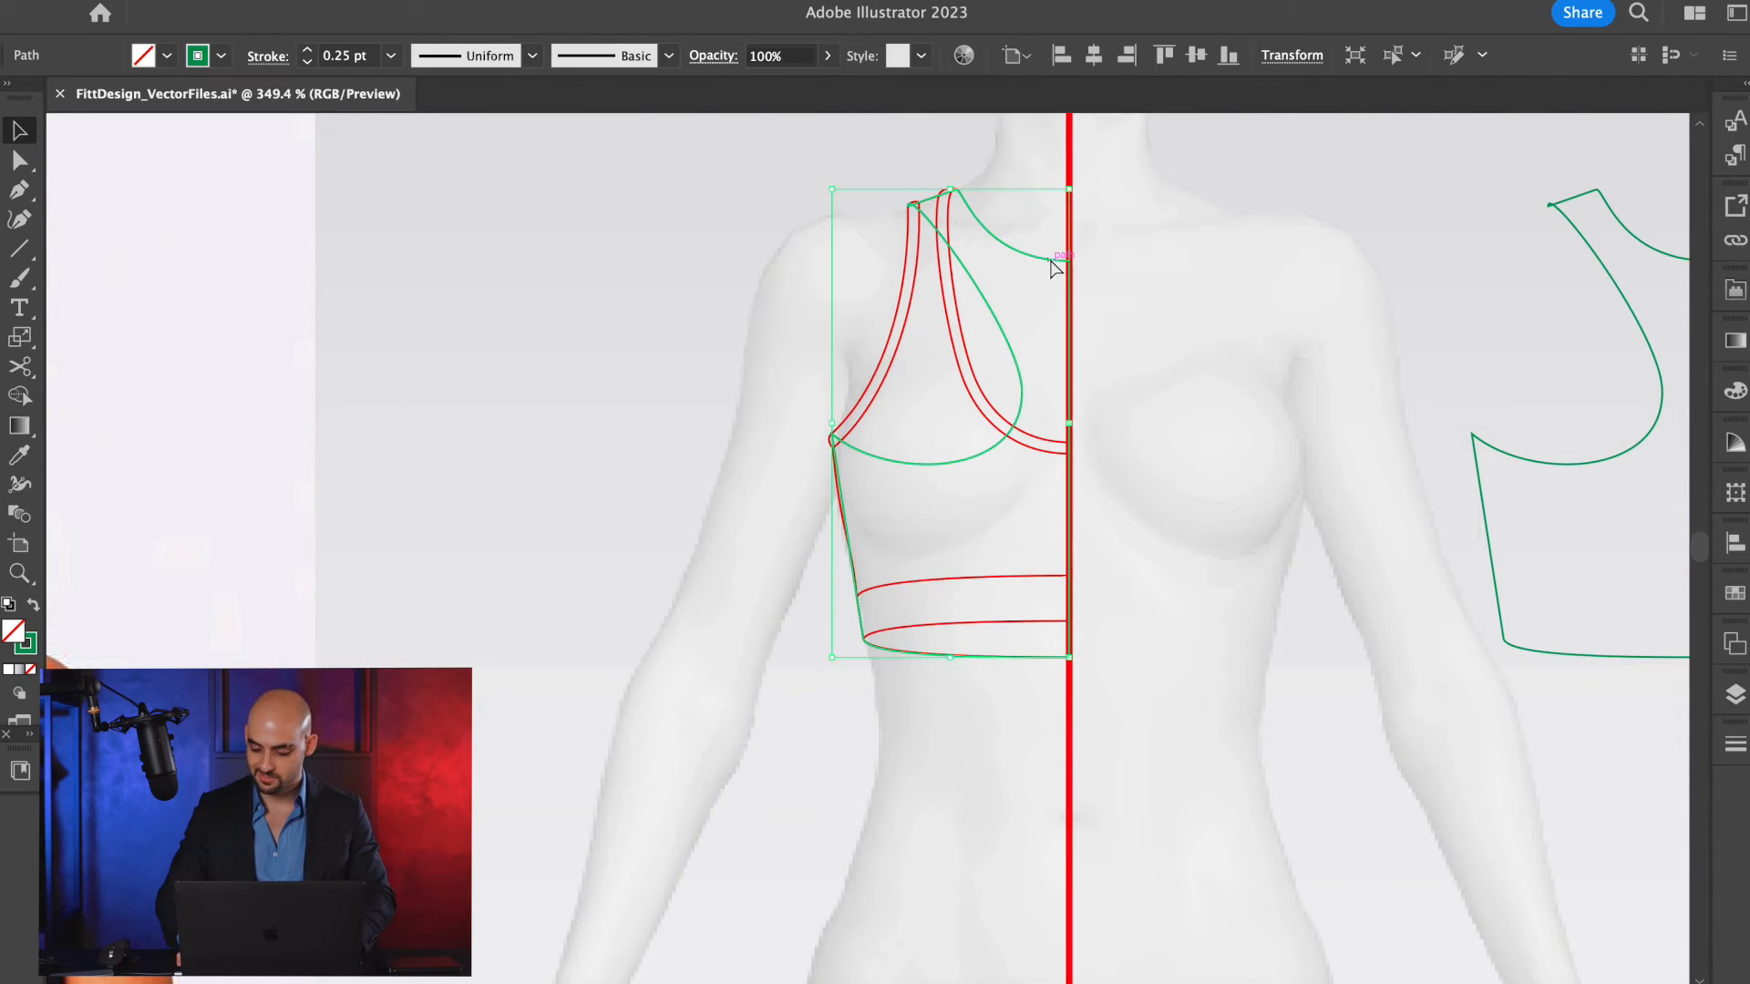
pyautogui.scroll(3, 966, 355)
pyautogui.press('c')
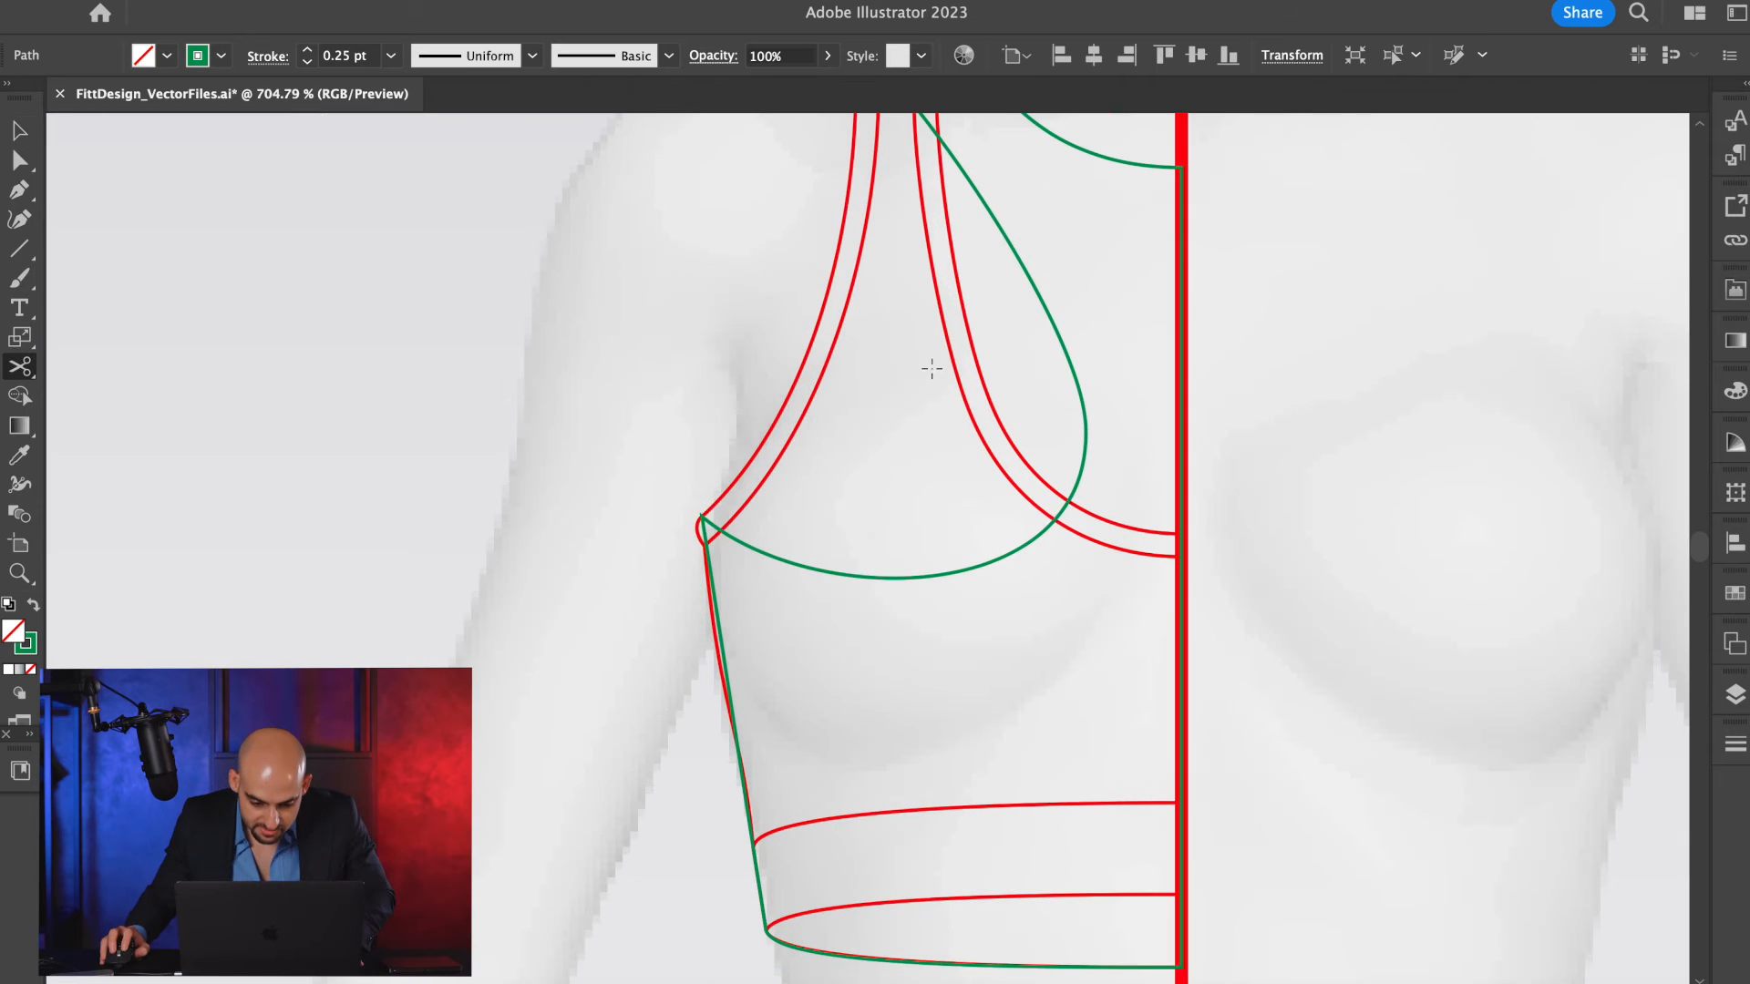
pyautogui.click(699, 523)
pyautogui.scroll(3, 769, 456)
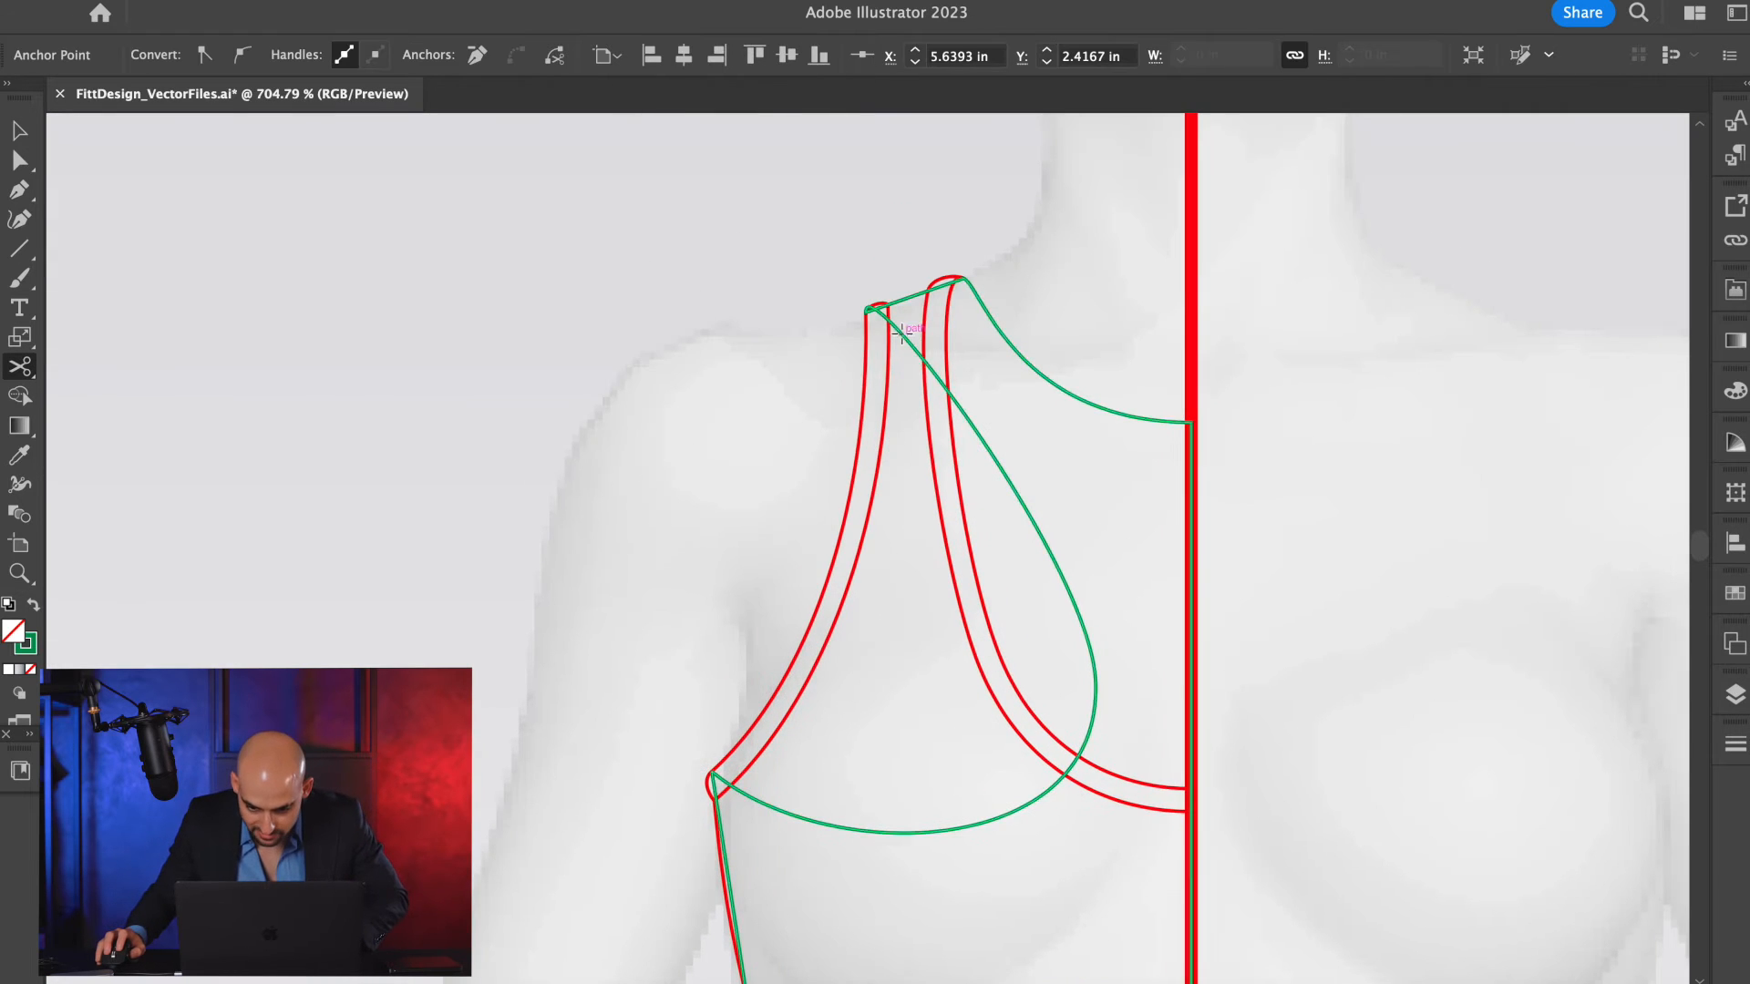
pyautogui.scroll(4, 867, 321)
pyautogui.click(1116, 206)
pyautogui.scroll(-3, 1119, 206)
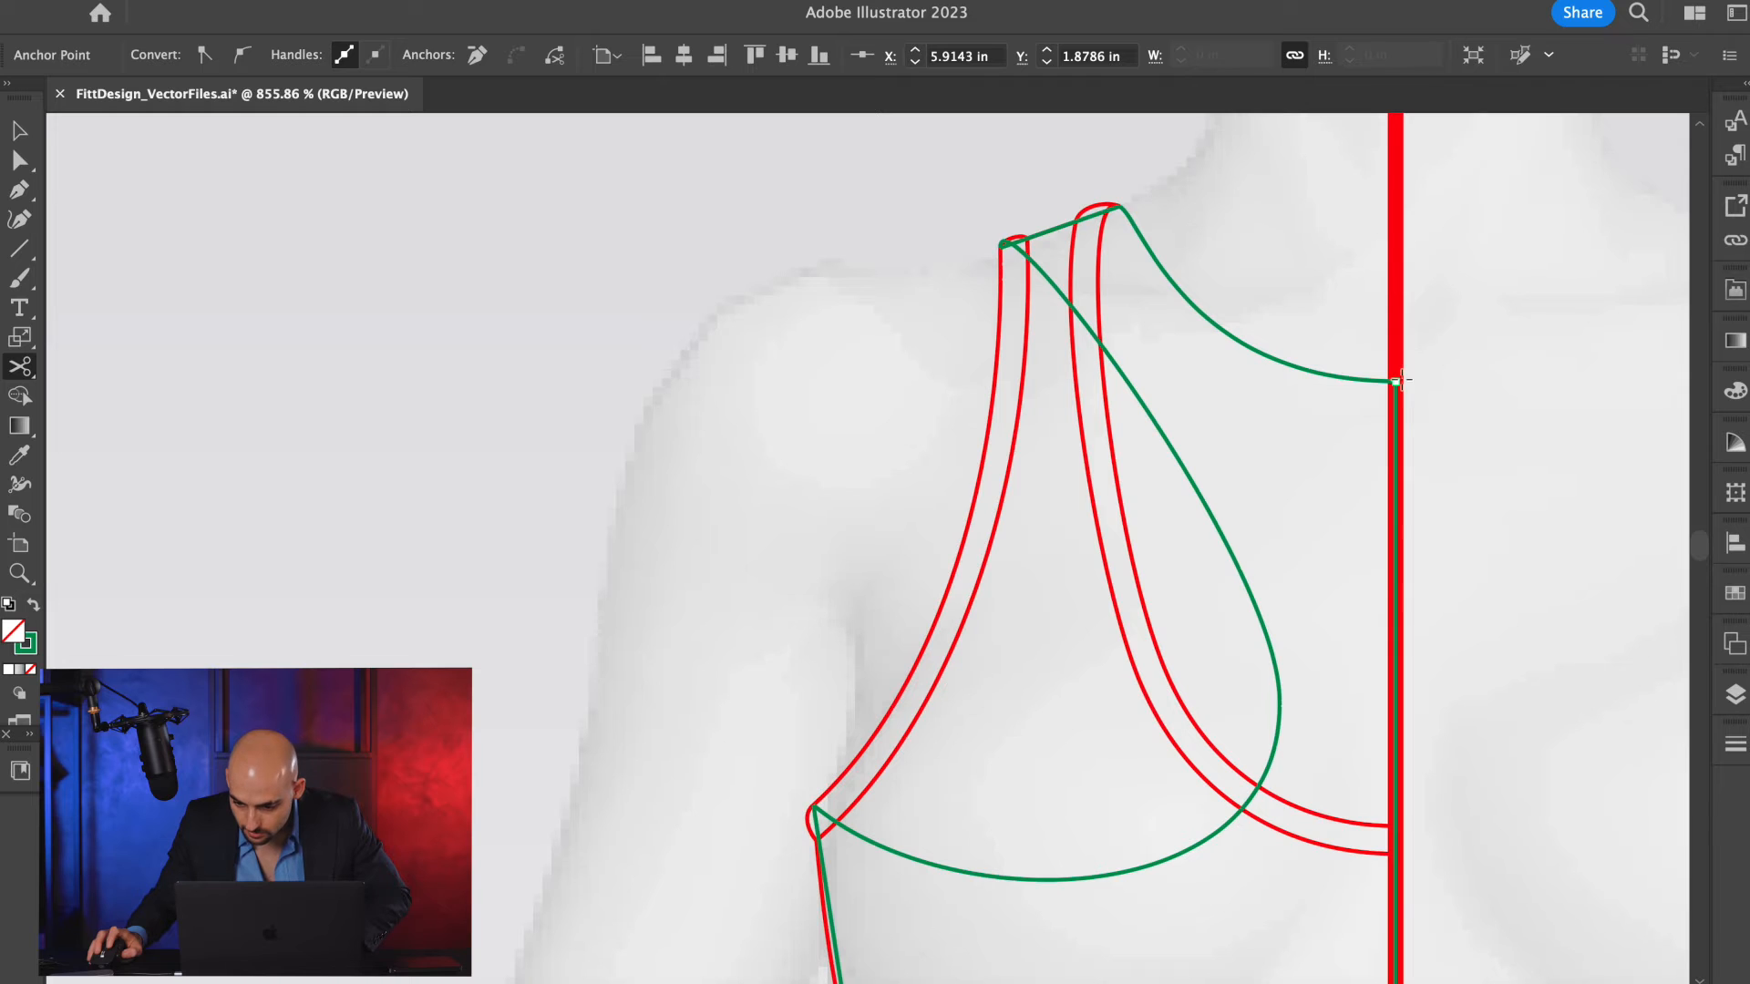
# Cut the green outline at the center-front neckline and hem ends, and delete the vertical center-front segment.
pyautogui.scroll(-3, 1401, 381)
pyautogui.scroll(-4, 1357, 655)
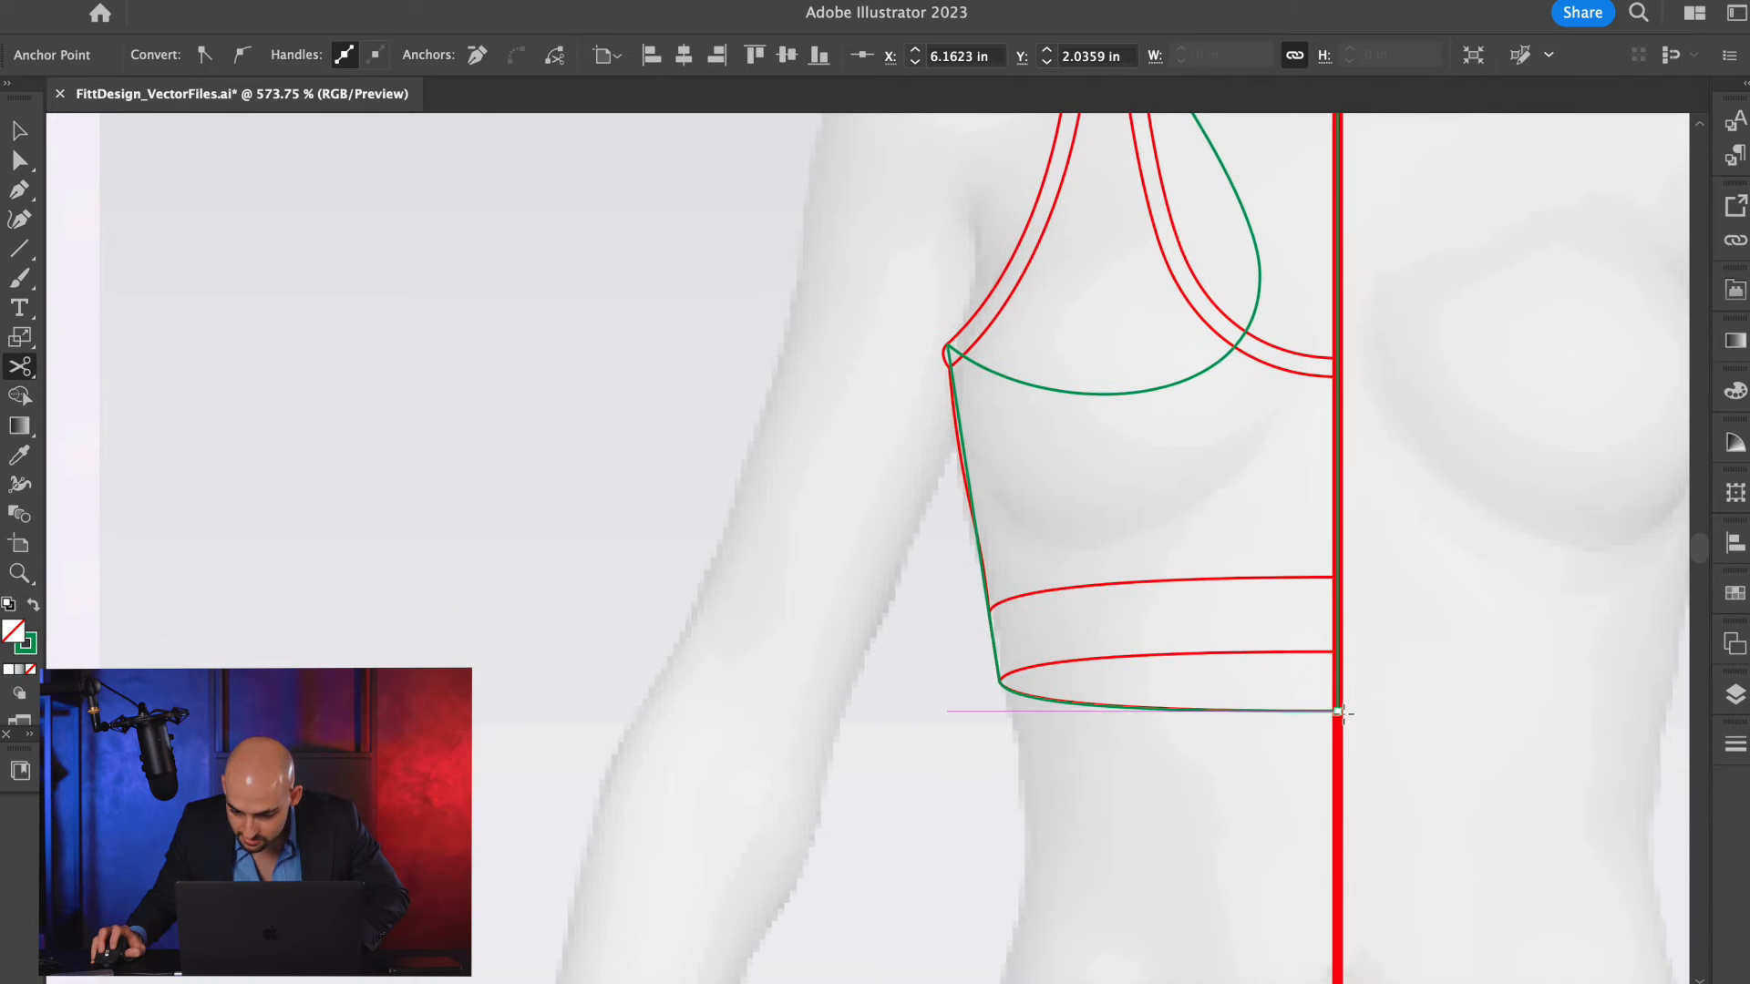
pyautogui.press('v')
pyautogui.scroll(5, 1408, 337)
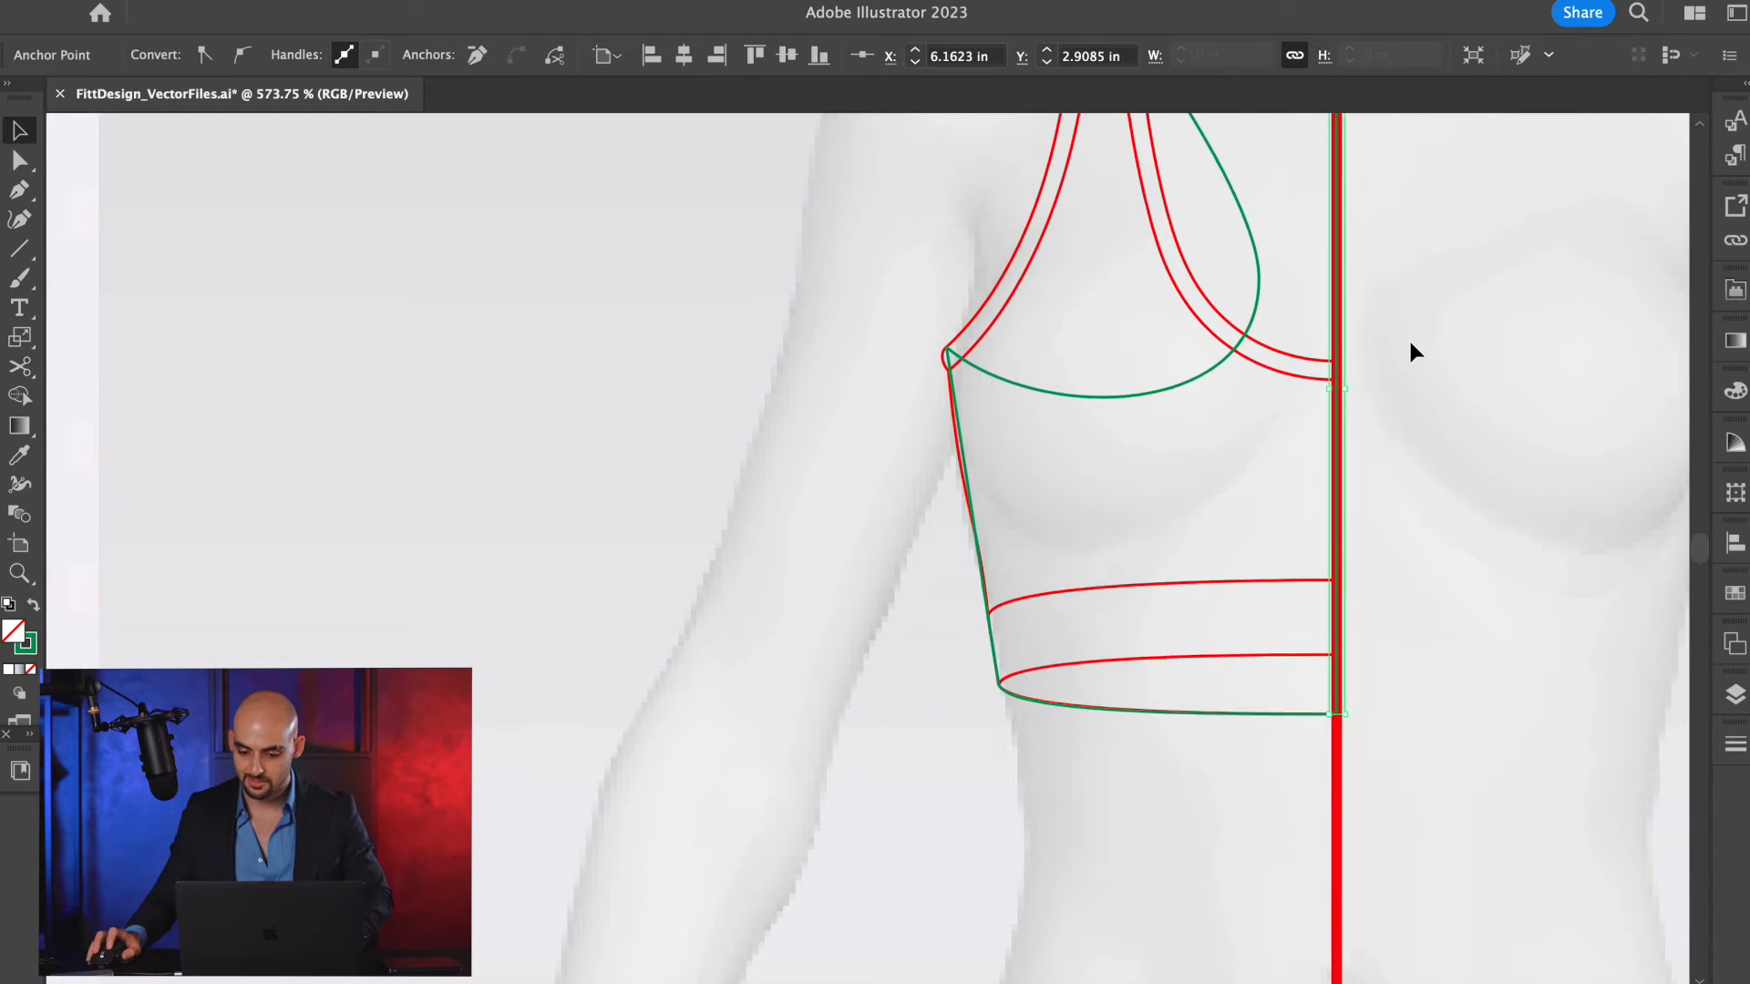
pyautogui.click(1316, 326)
pyautogui.click(1254, 326)
pyautogui.press('Delete')
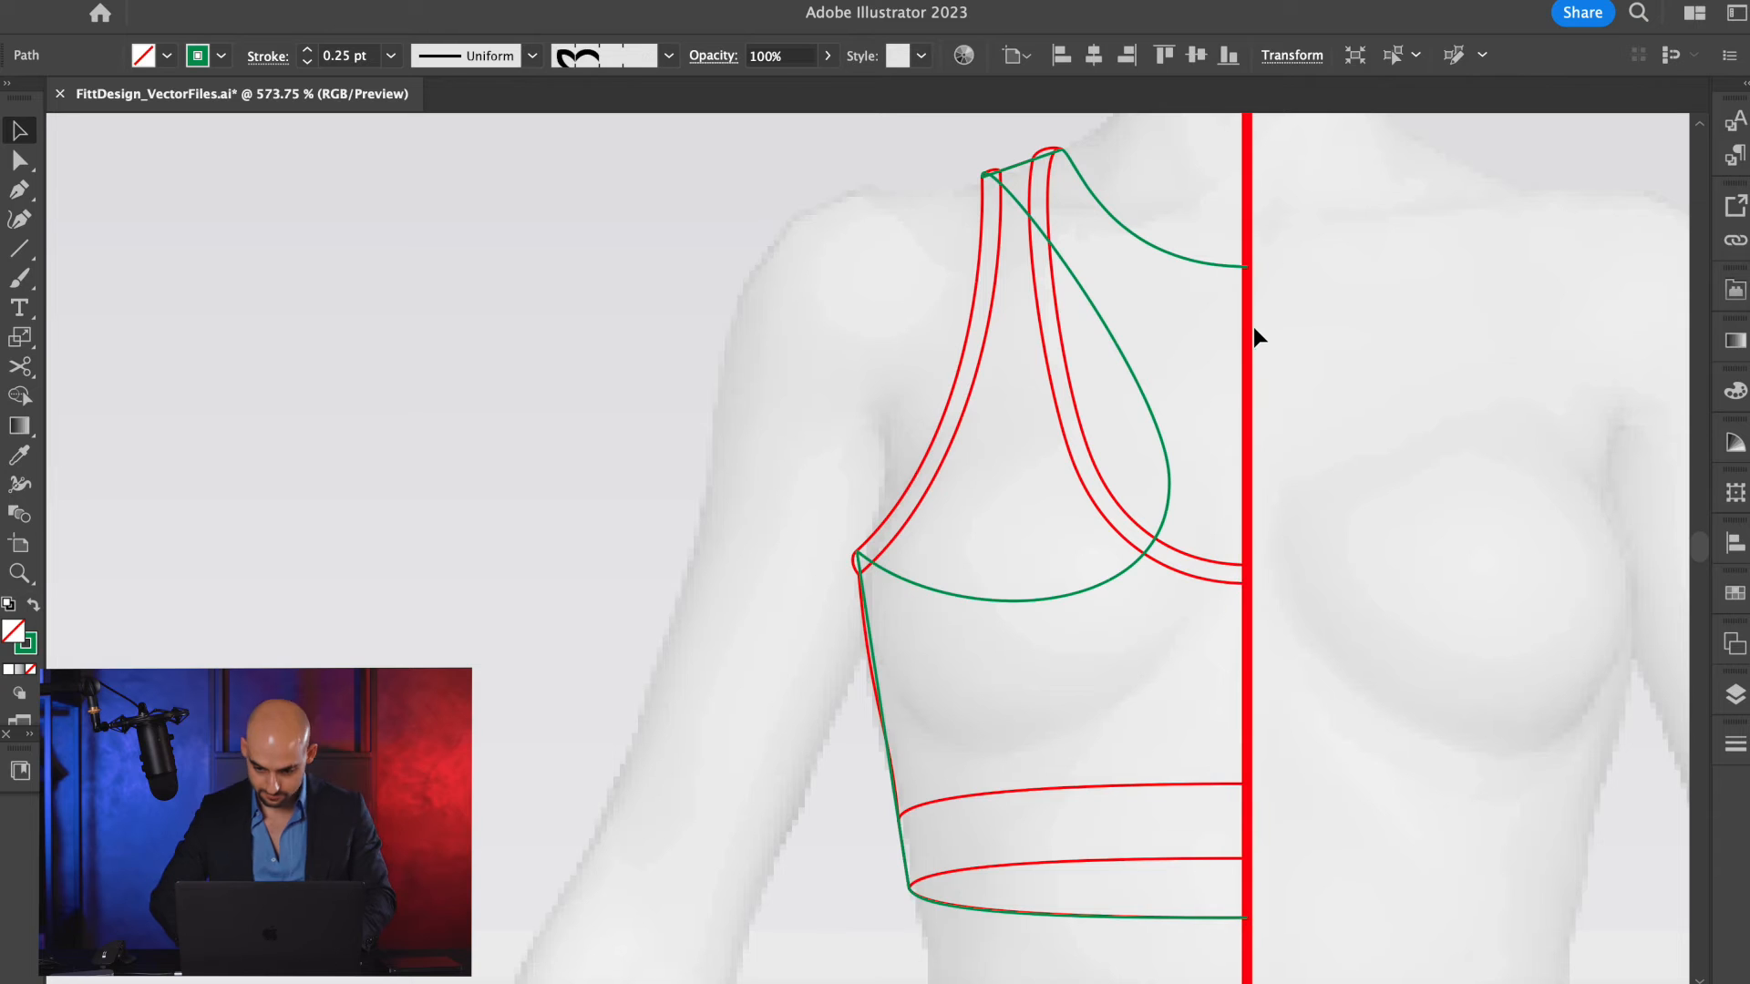
pyautogui.hscroll(2, 1372, 352)
pyautogui.scroll(-1, 1373, 351)
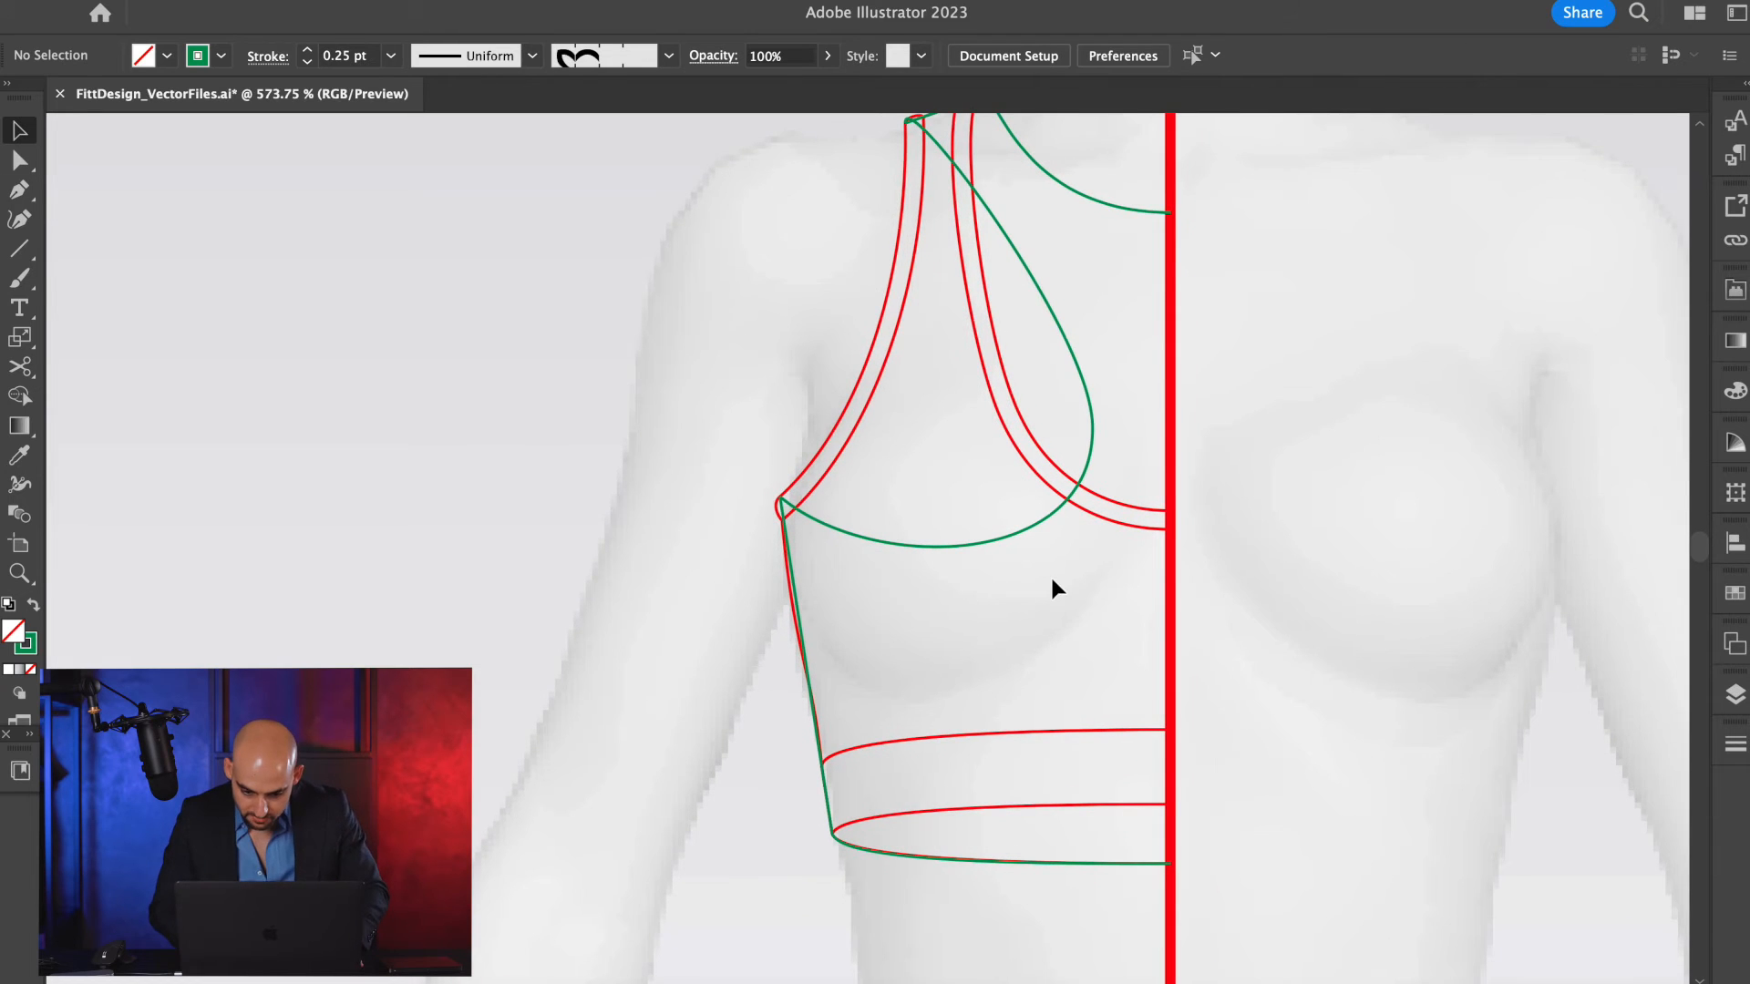
pyautogui.scroll(5, 1050, 574)
pyautogui.press('p')
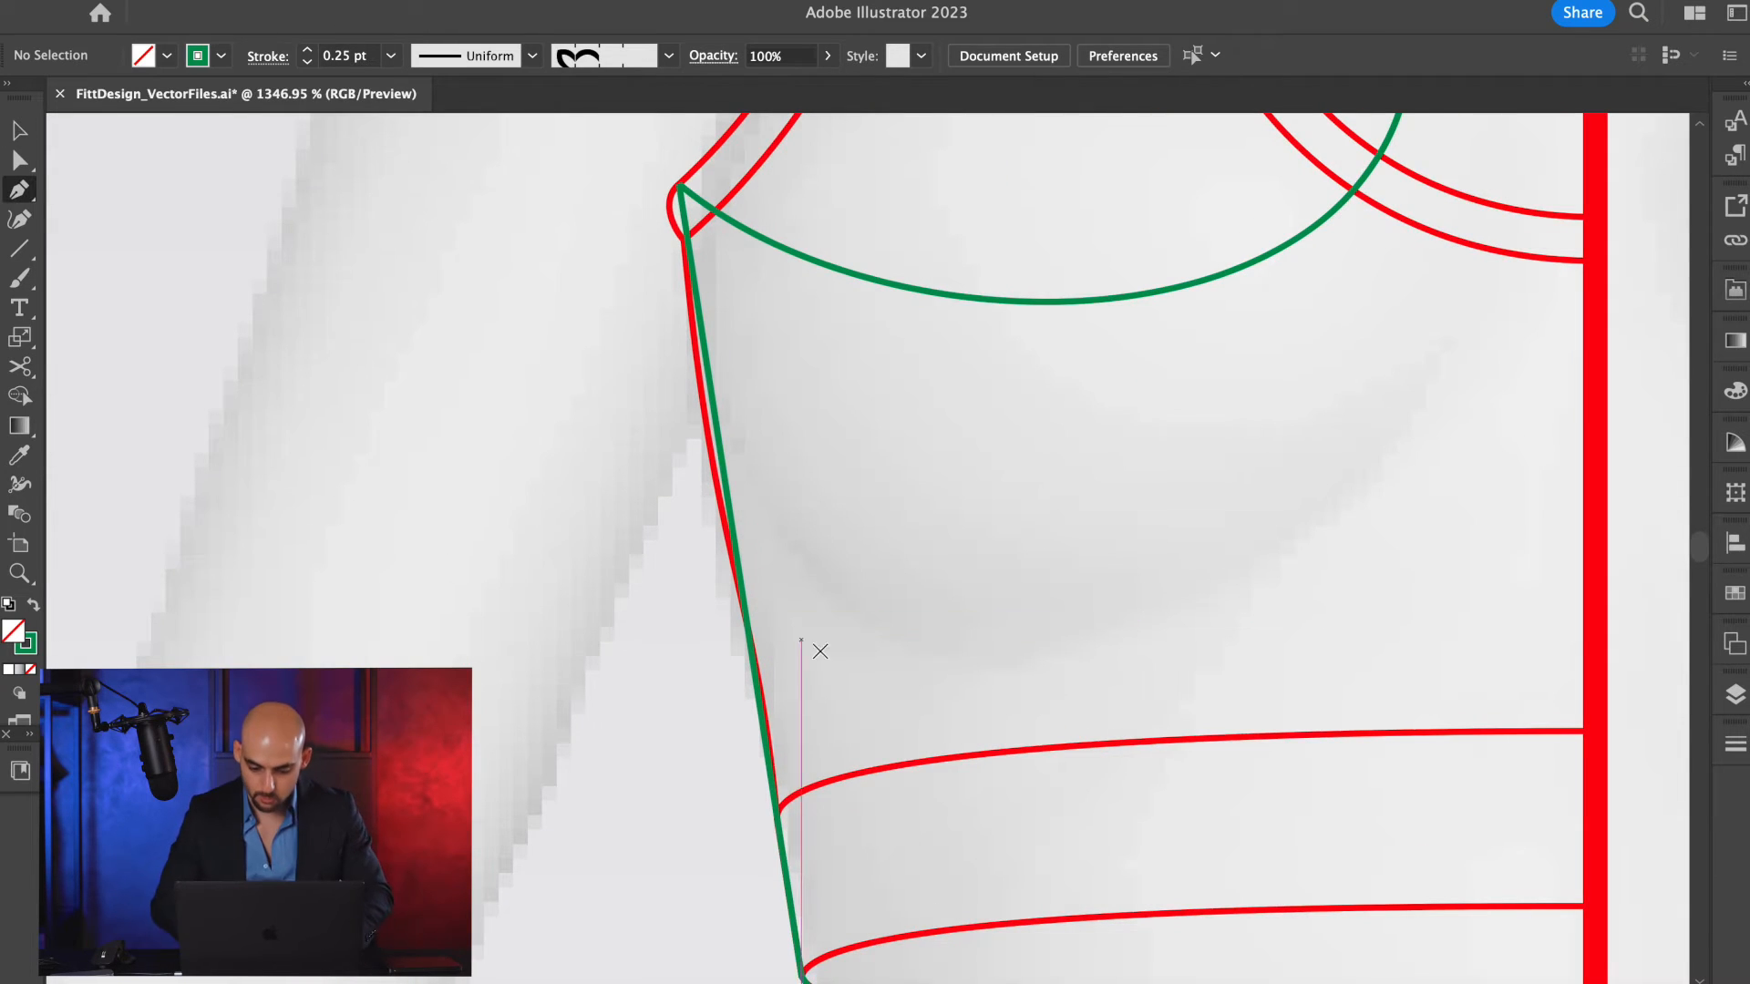
pyautogui.press('a')
pyautogui.scroll(-5, 905, 692)
pyautogui.press('v')
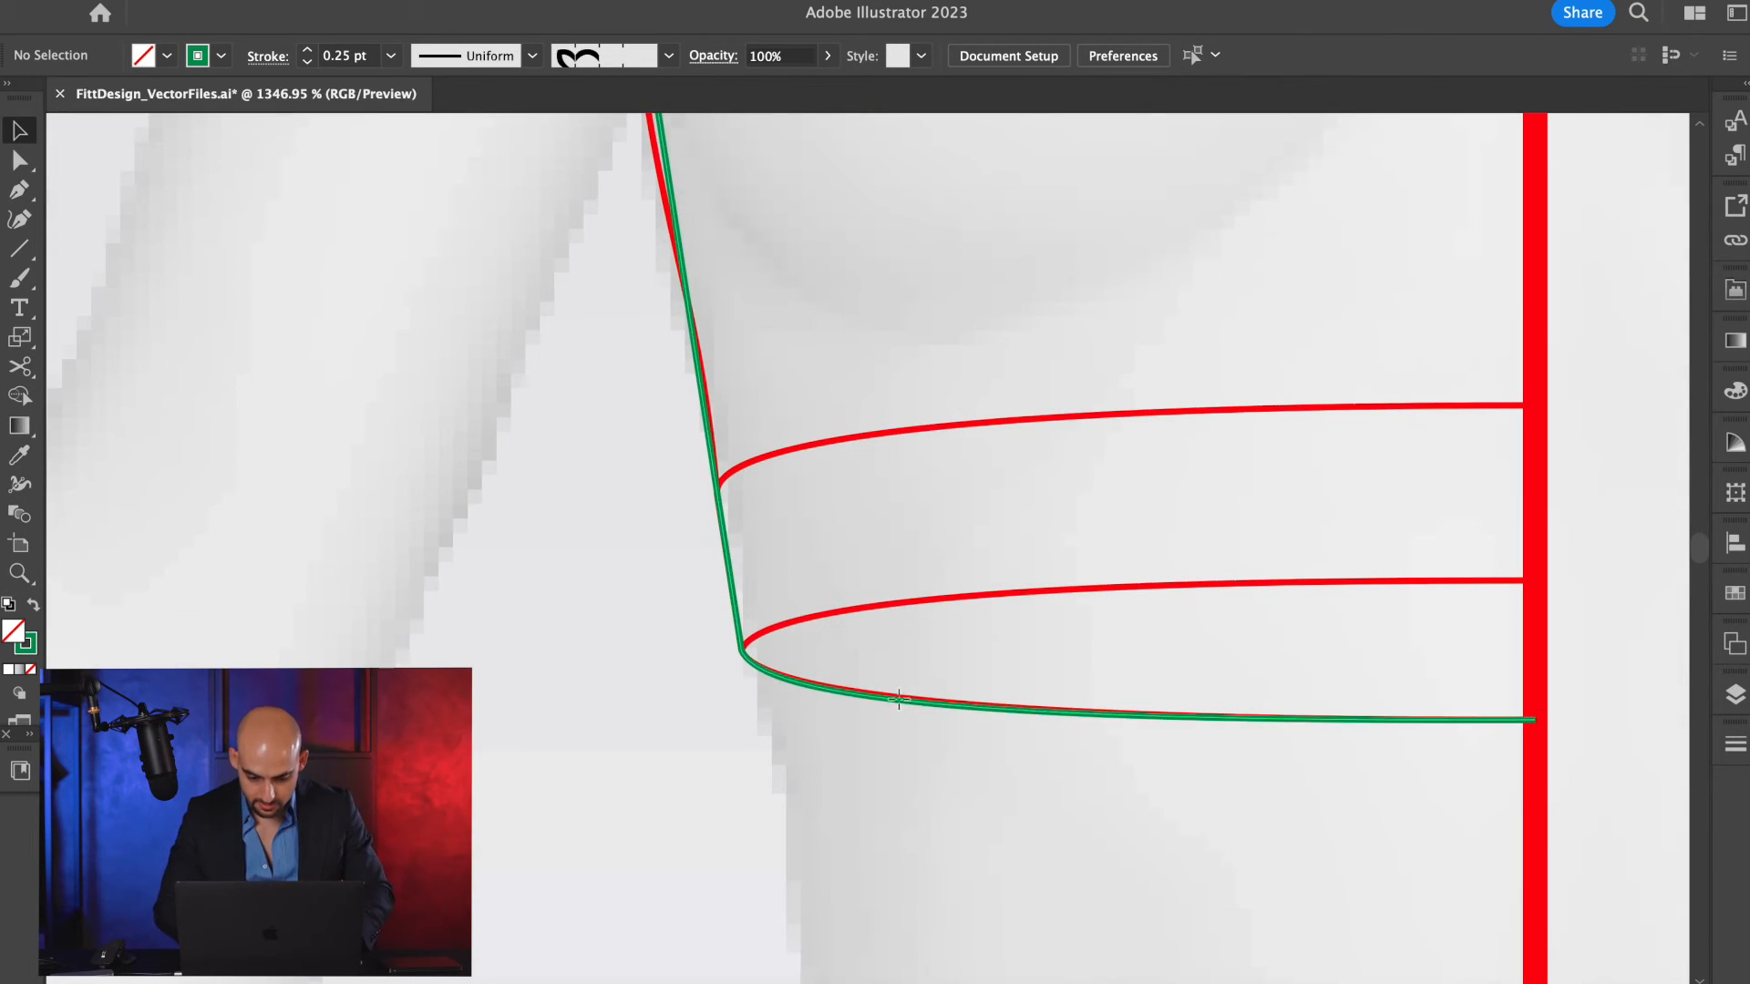
pyautogui.moveTo(906, 696); pyautogui.dragTo(904, 820)
pyautogui.press('super+z')
# Cut the green outline at the side corner of the hem, and test the separated hem by moving it down and back.
pyautogui.press('c')
pyautogui.click(741, 651)
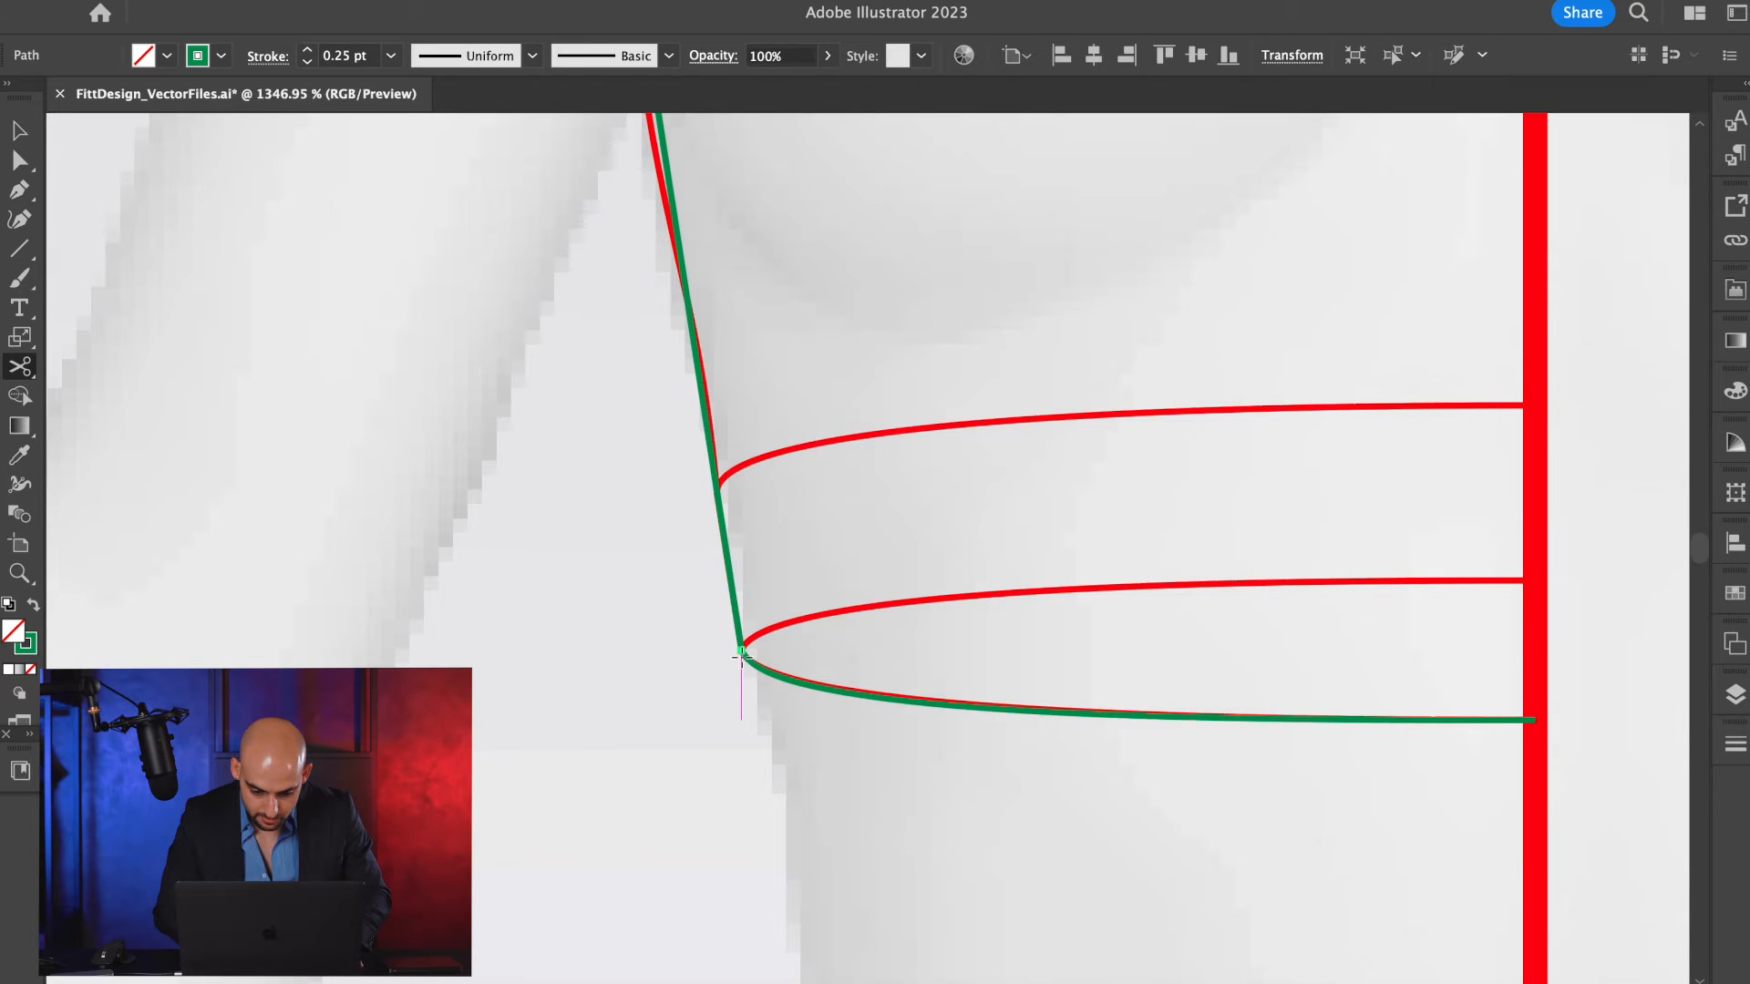
pyautogui.press('v')
pyautogui.moveTo(903, 706); pyautogui.dragTo(899, 761)
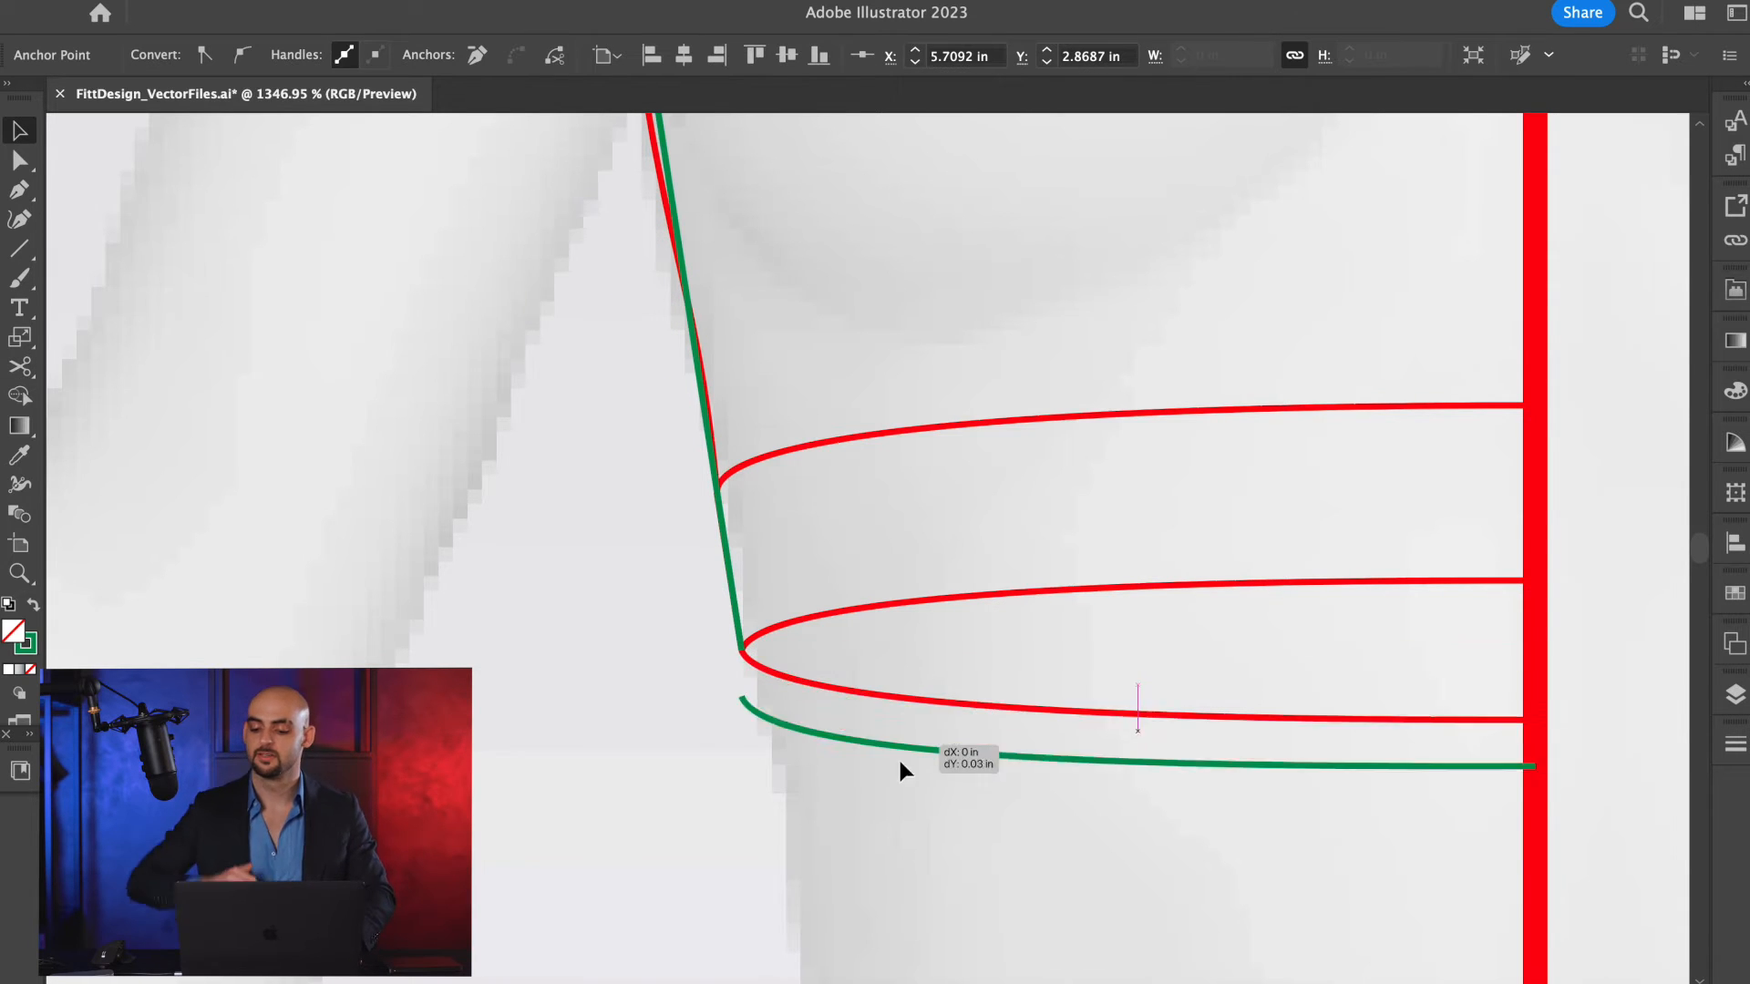
pyautogui.press('super+z')
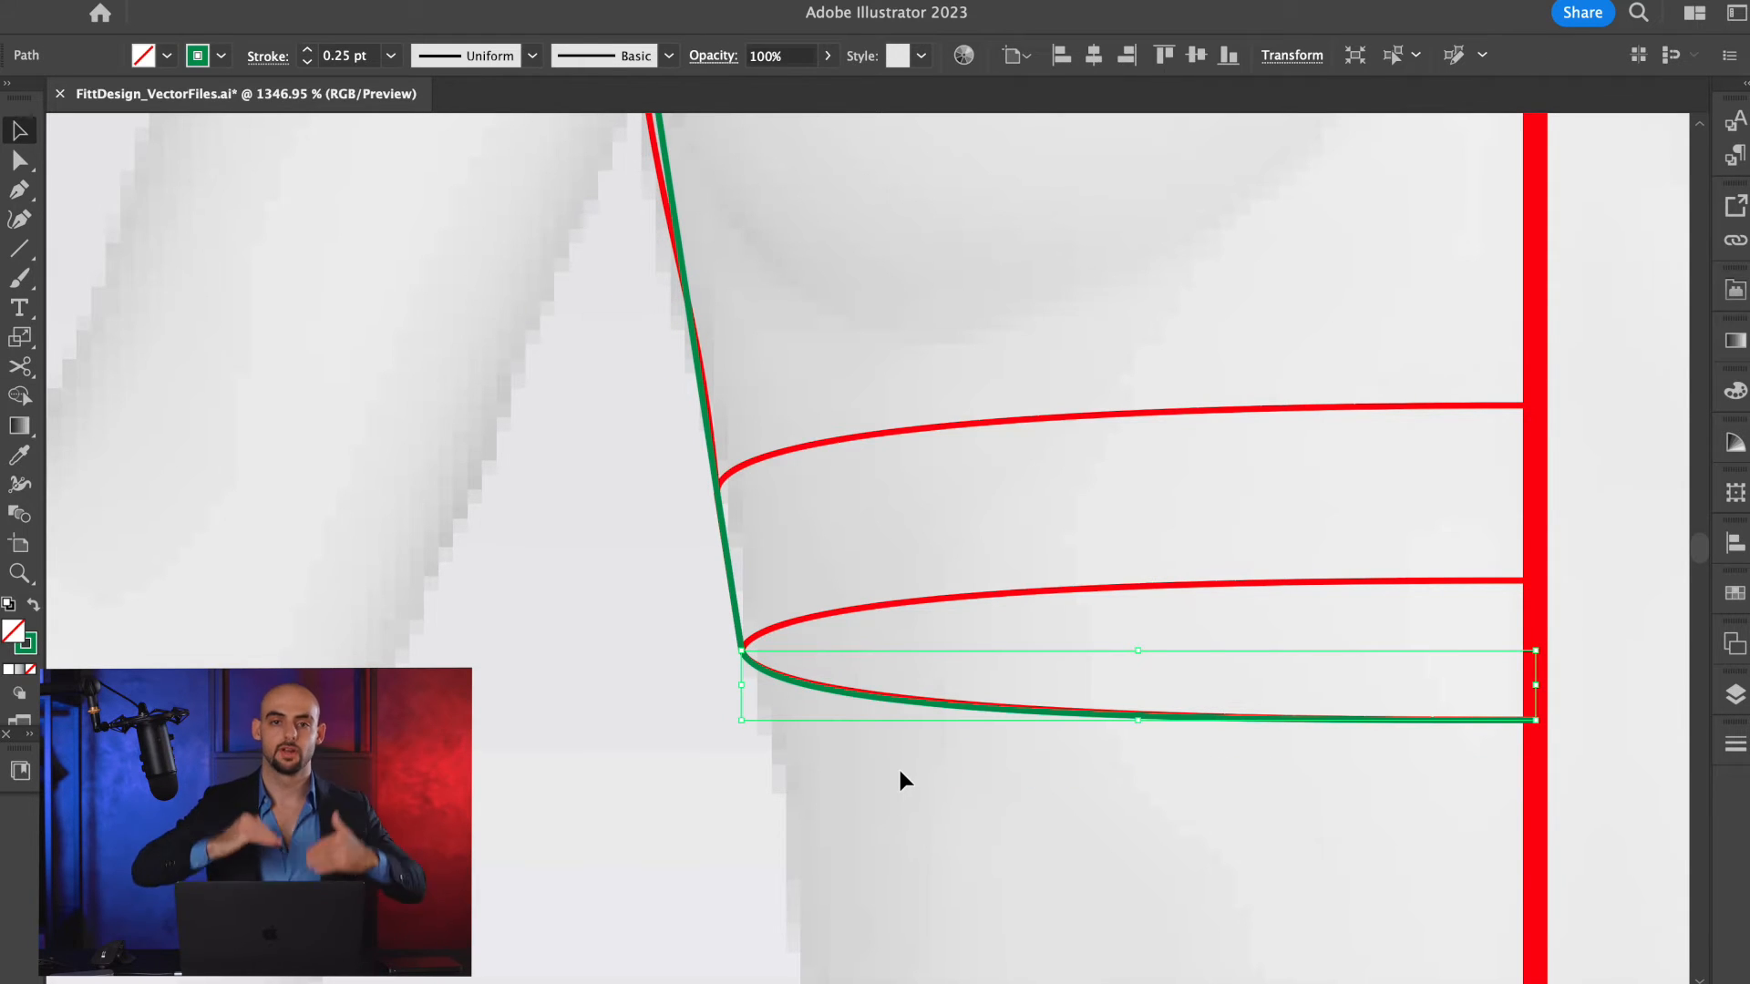
# Offset the green hem path by 0.1 in with Miter joins.
pyautogui.press('alt+super+o')
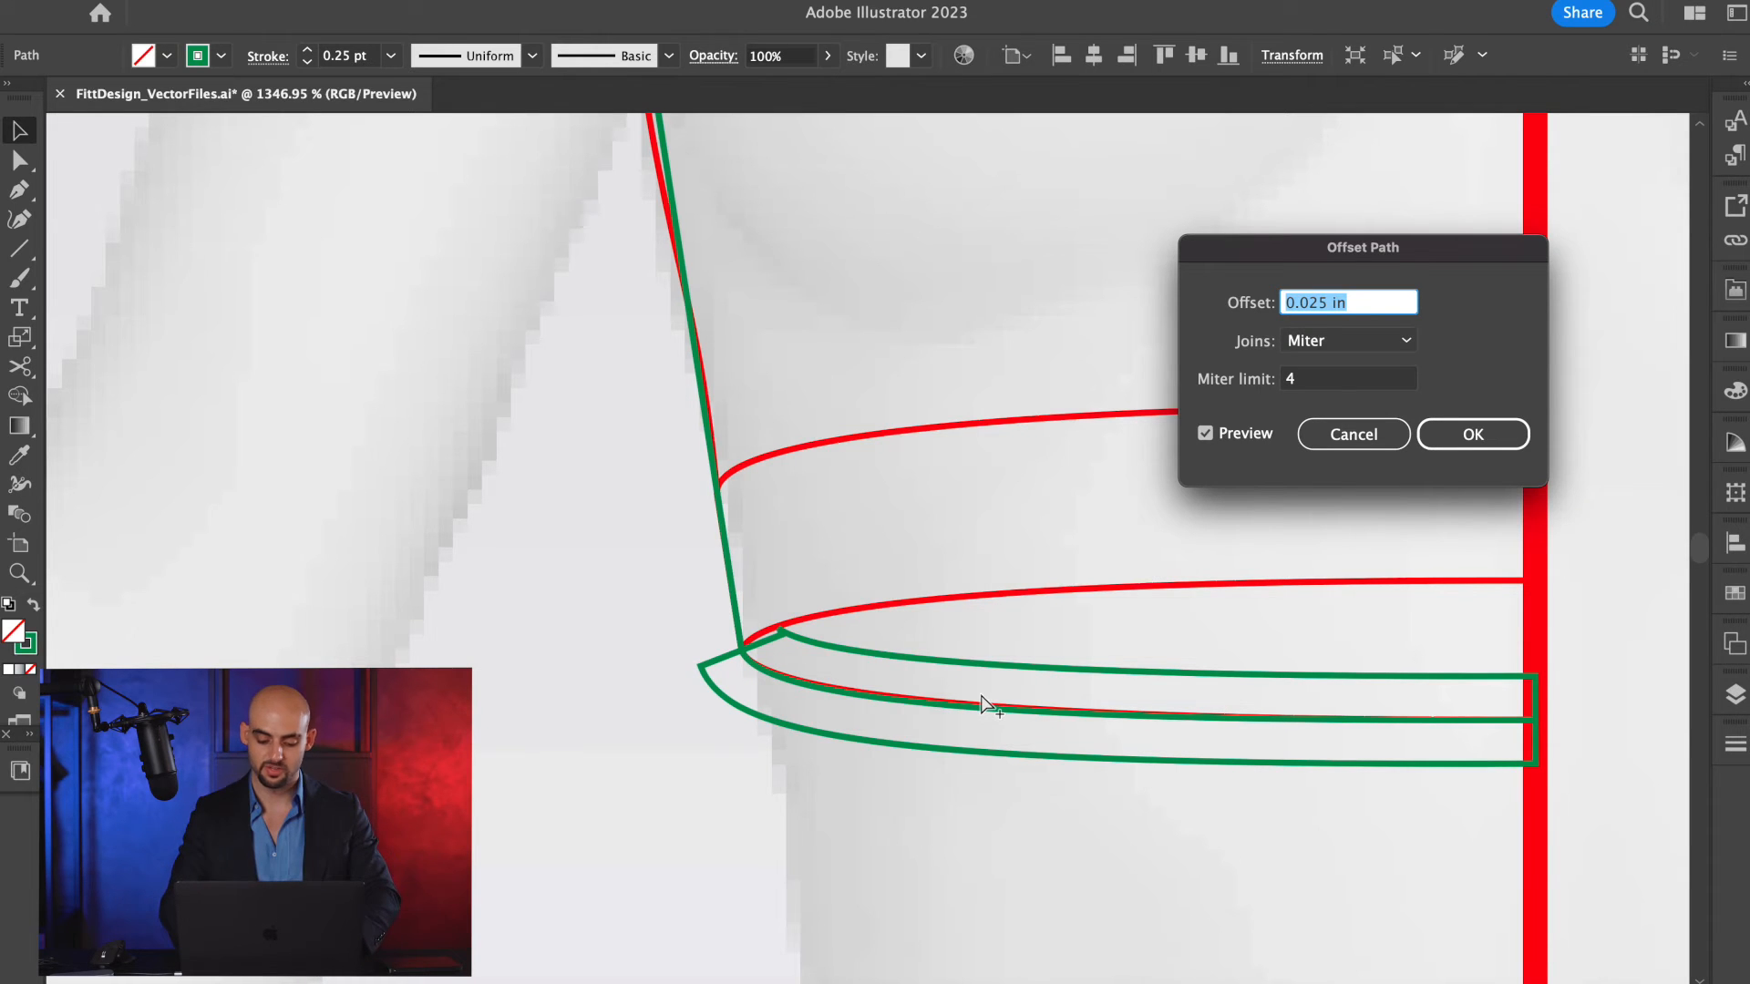
pyautogui.press('Return')
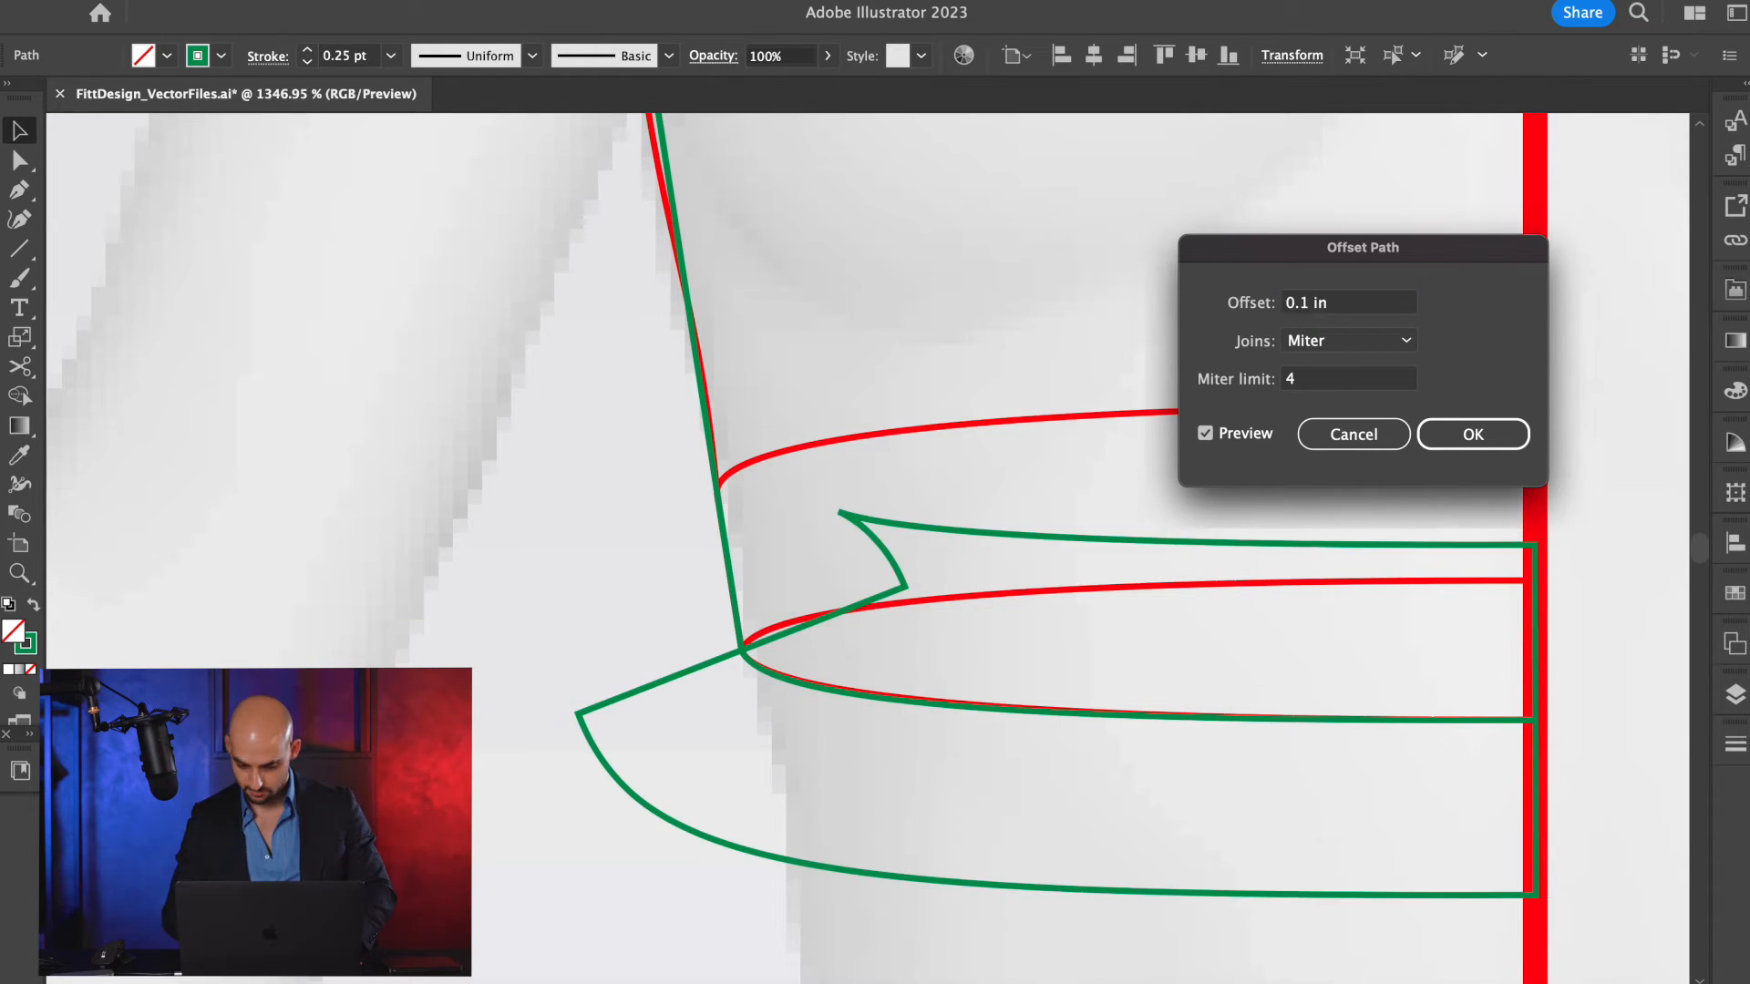
pyautogui.hscroll(2, 1074, 707)
pyautogui.press('a')
pyautogui.press('v')
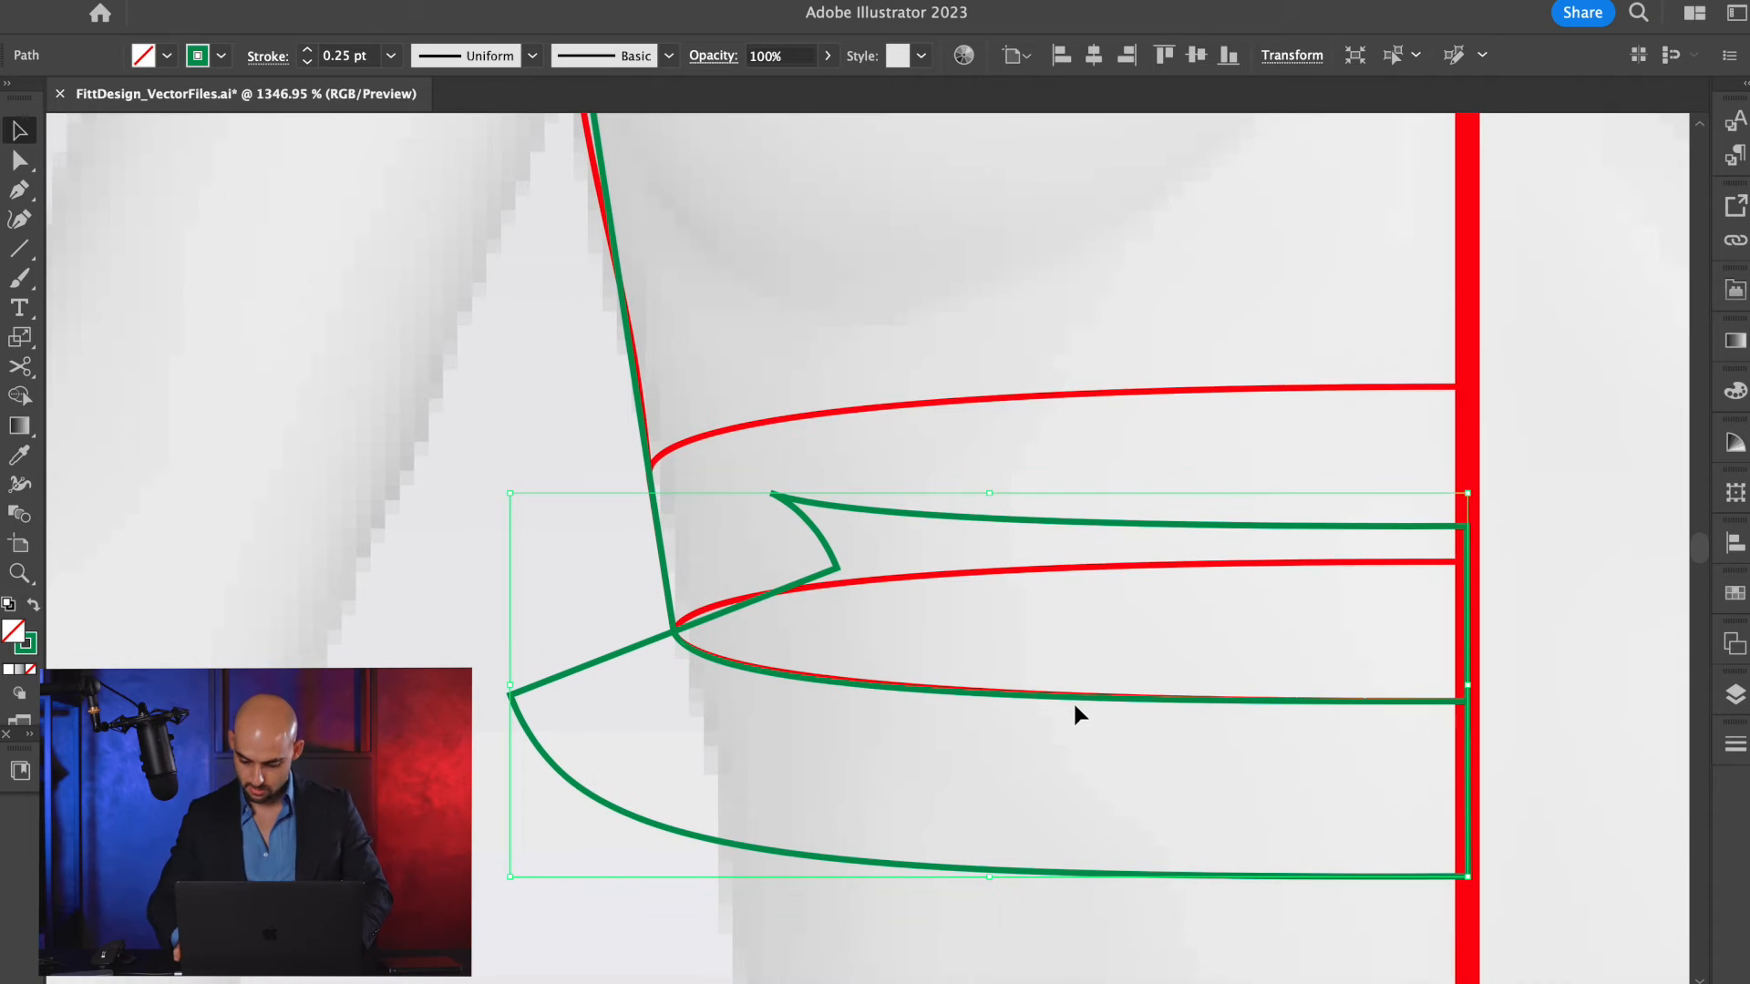
# Cut the offset shape at both ends of its upper curve, and delete everything except that curve.
pyautogui.press('c')
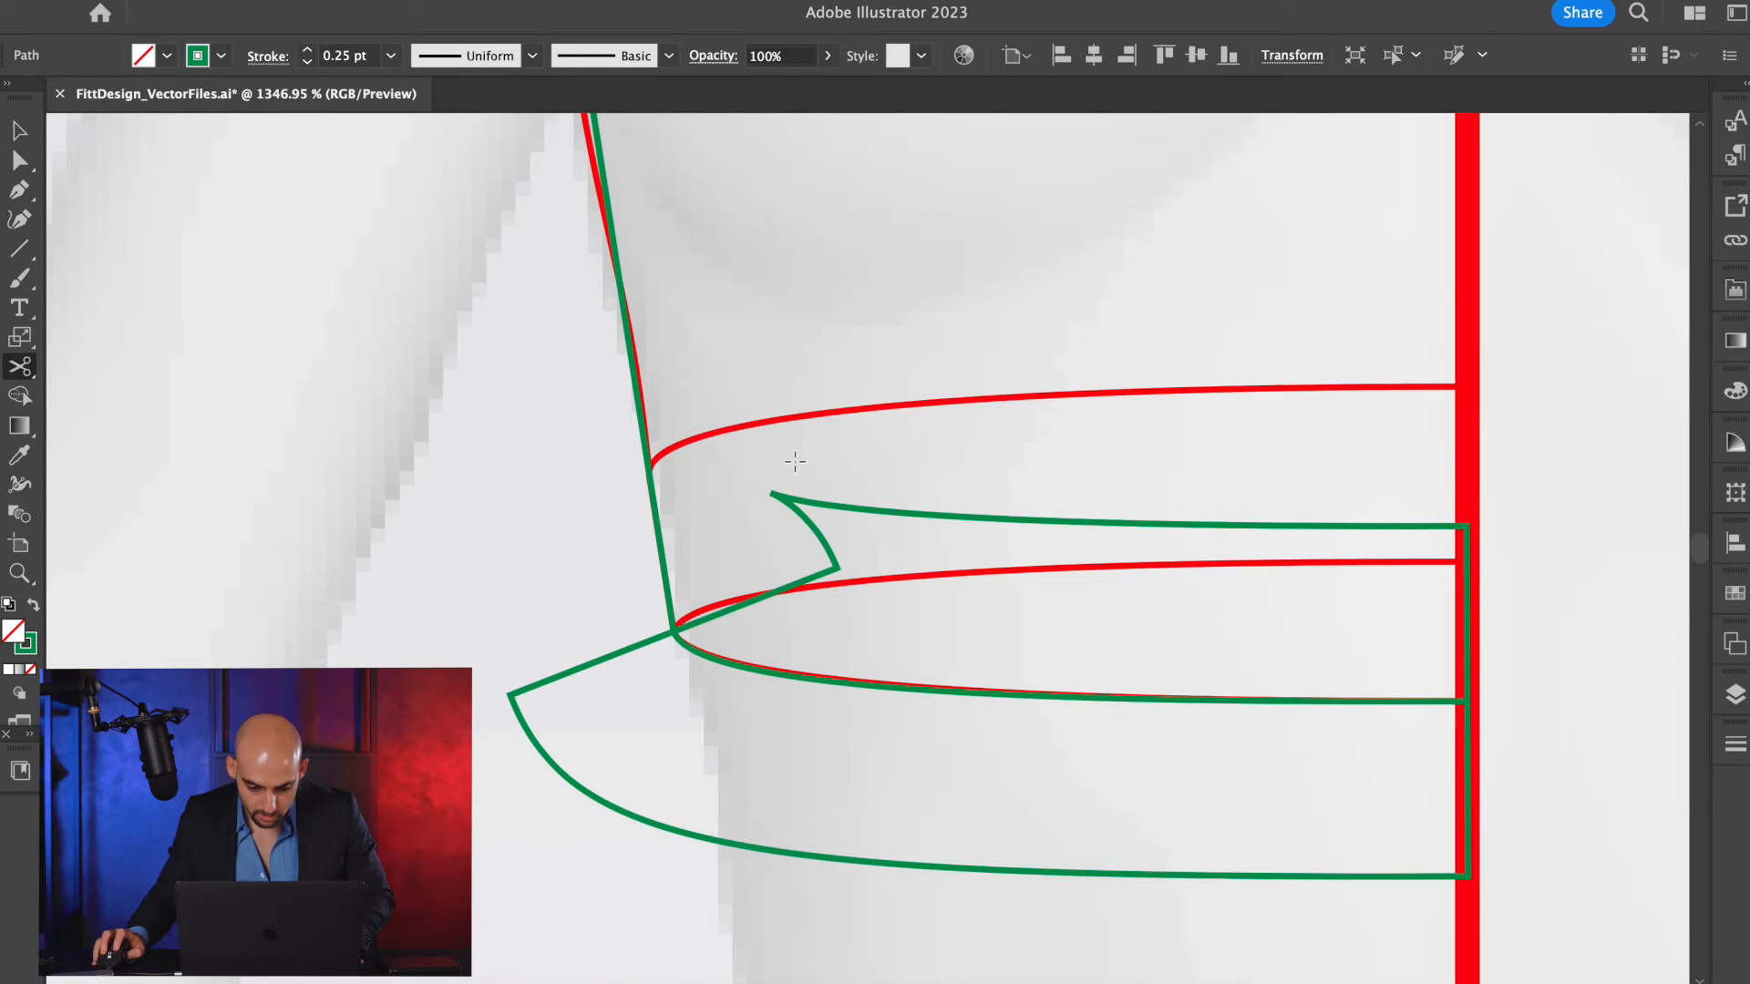
pyautogui.click(771, 494)
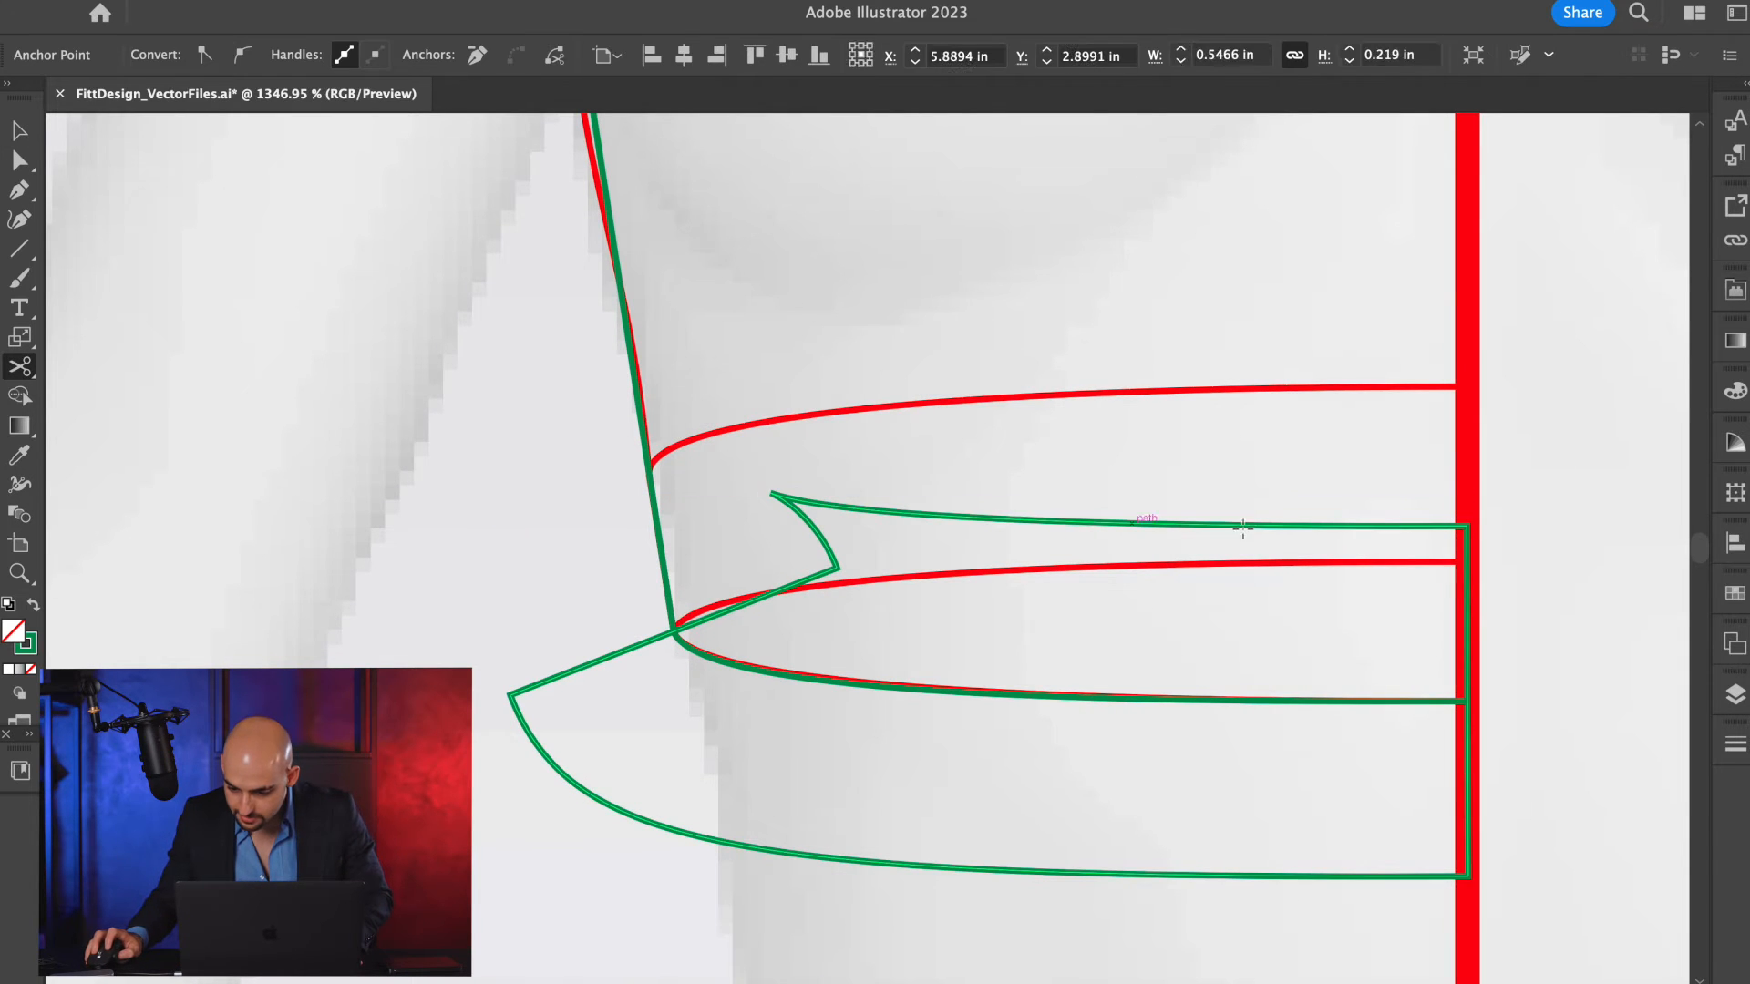
pyautogui.click(1465, 527)
pyautogui.press('v')
pyautogui.press('Delete')
pyautogui.press('a')
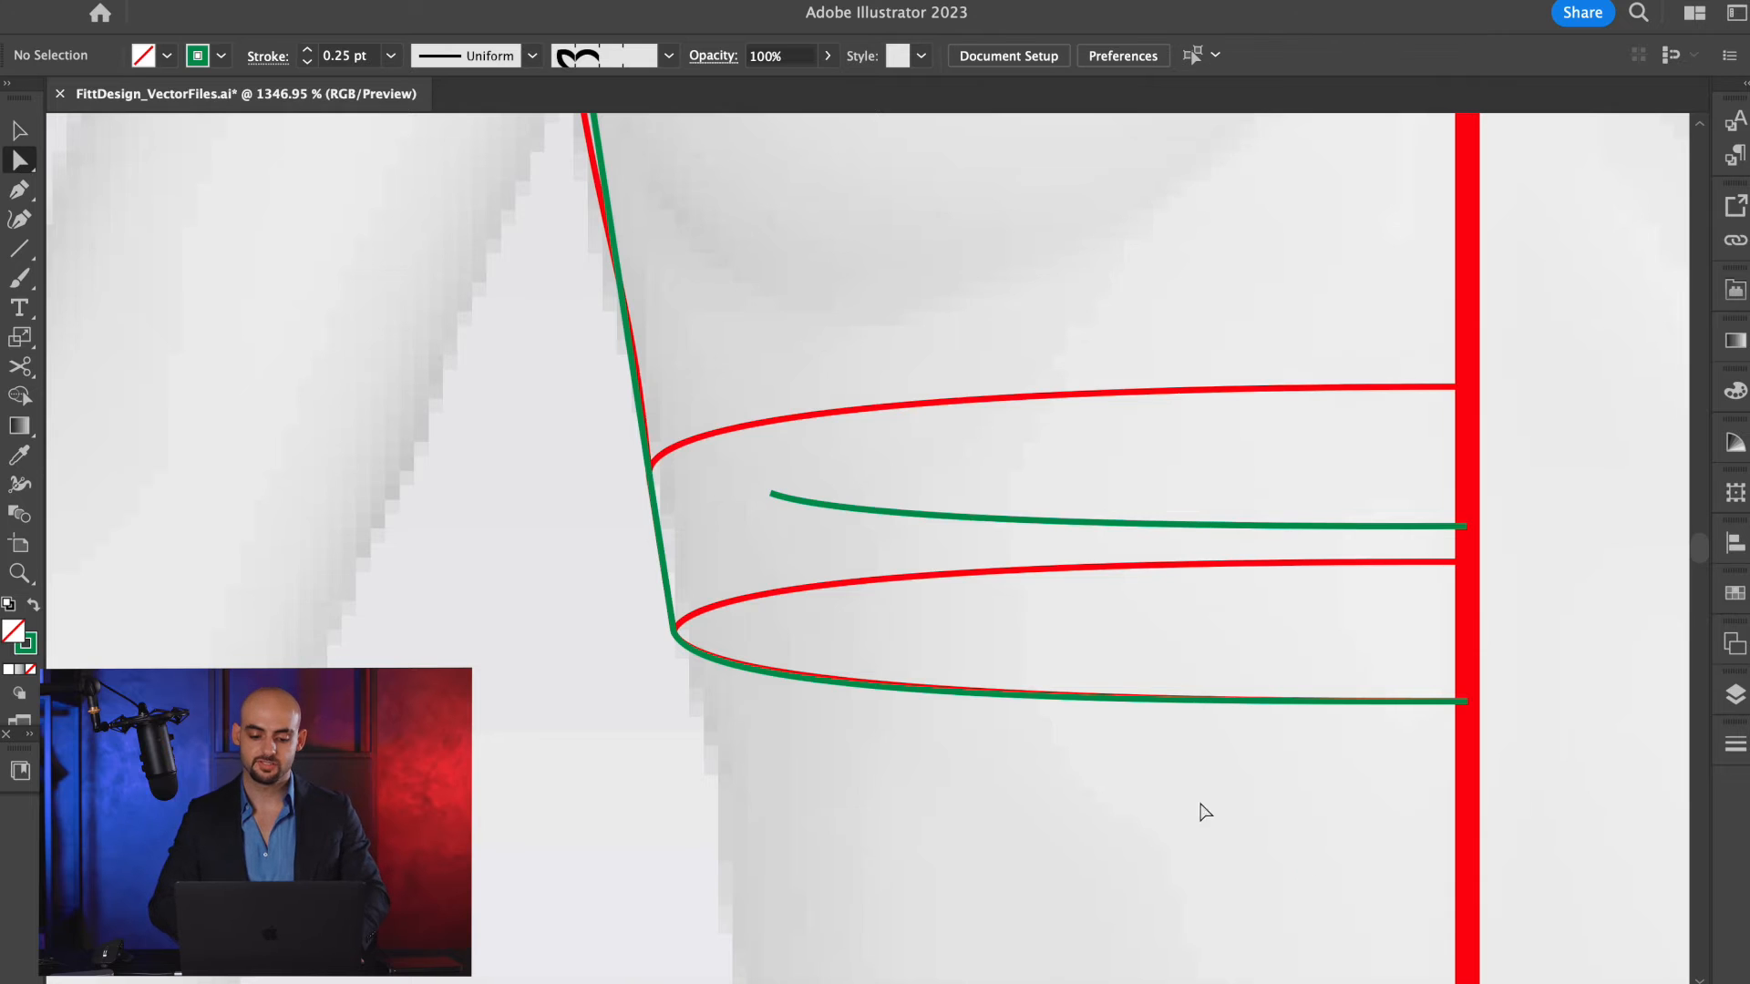
# Extend the side end of the upper green band curve to the side seam near the red band's top corner, checking in outline view.
pyautogui.scroll(3, 759, 529)
pyautogui.moveTo(785, 453); pyautogui.dragTo(524, 407)
pyautogui.hotkey('ctrl', 'y')
pyautogui.scroll(5, 543, 429)
pyautogui.scroll(-4, 560, 428)
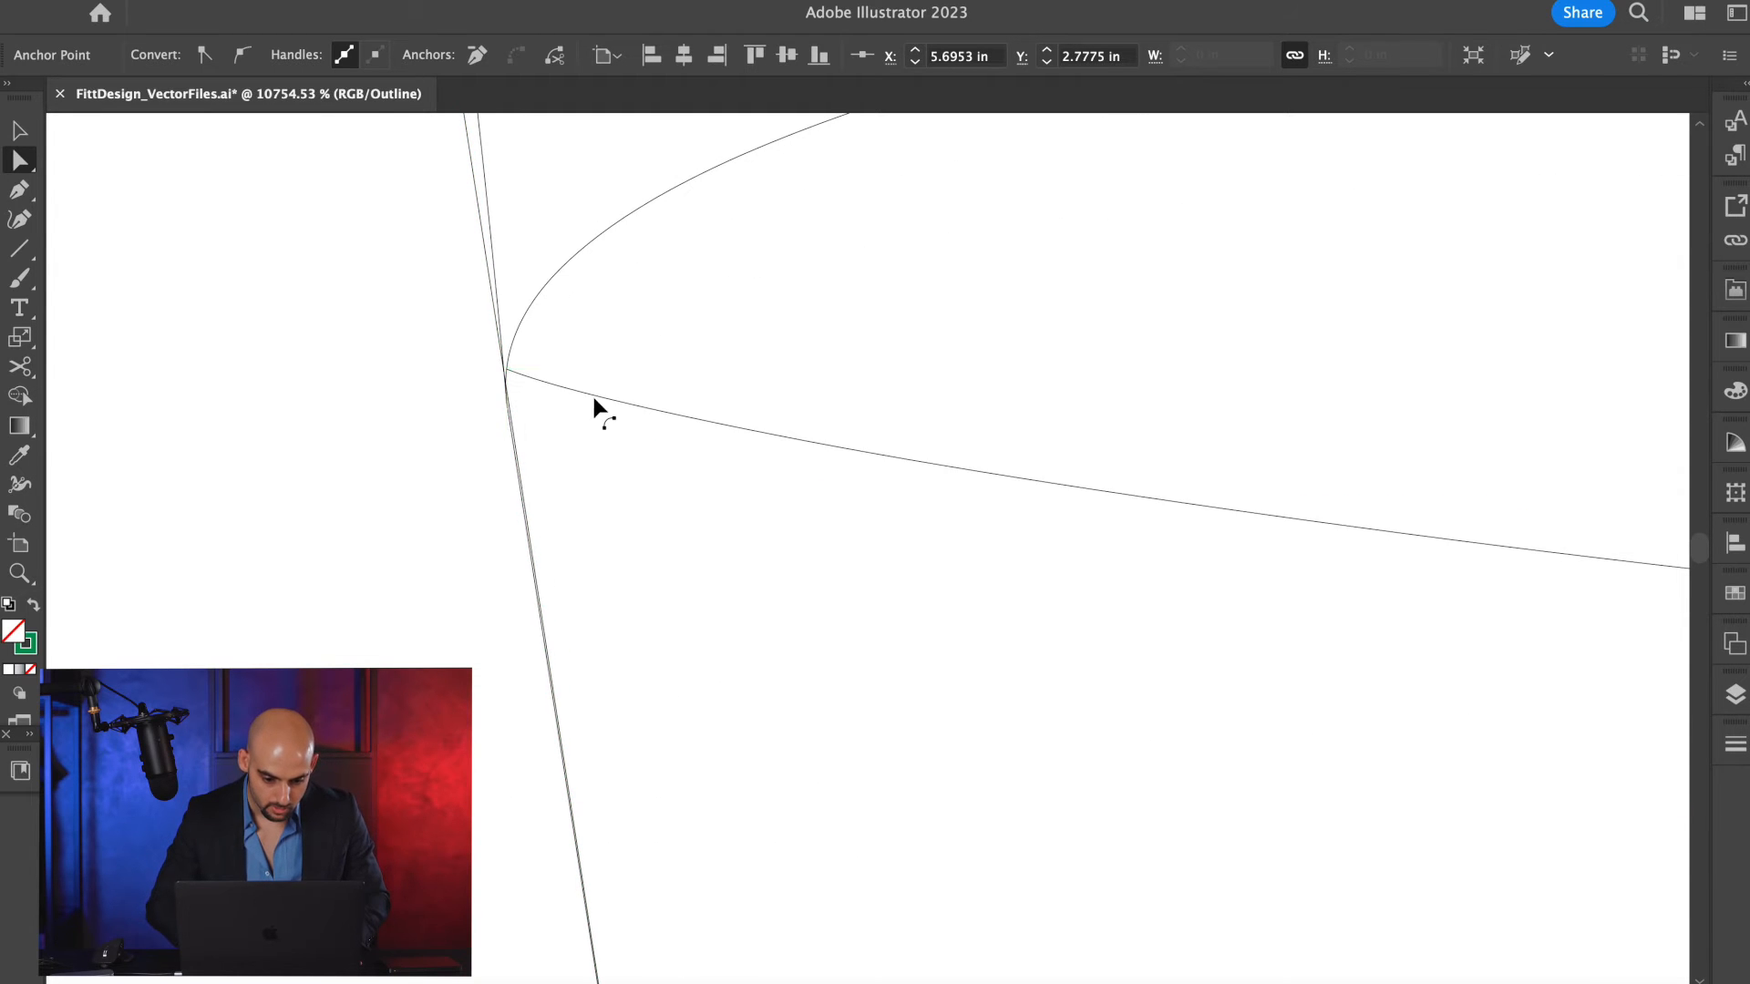
pyautogui.hotkey('ctrl', 'y')
pyautogui.scroll(3, 656, 410)
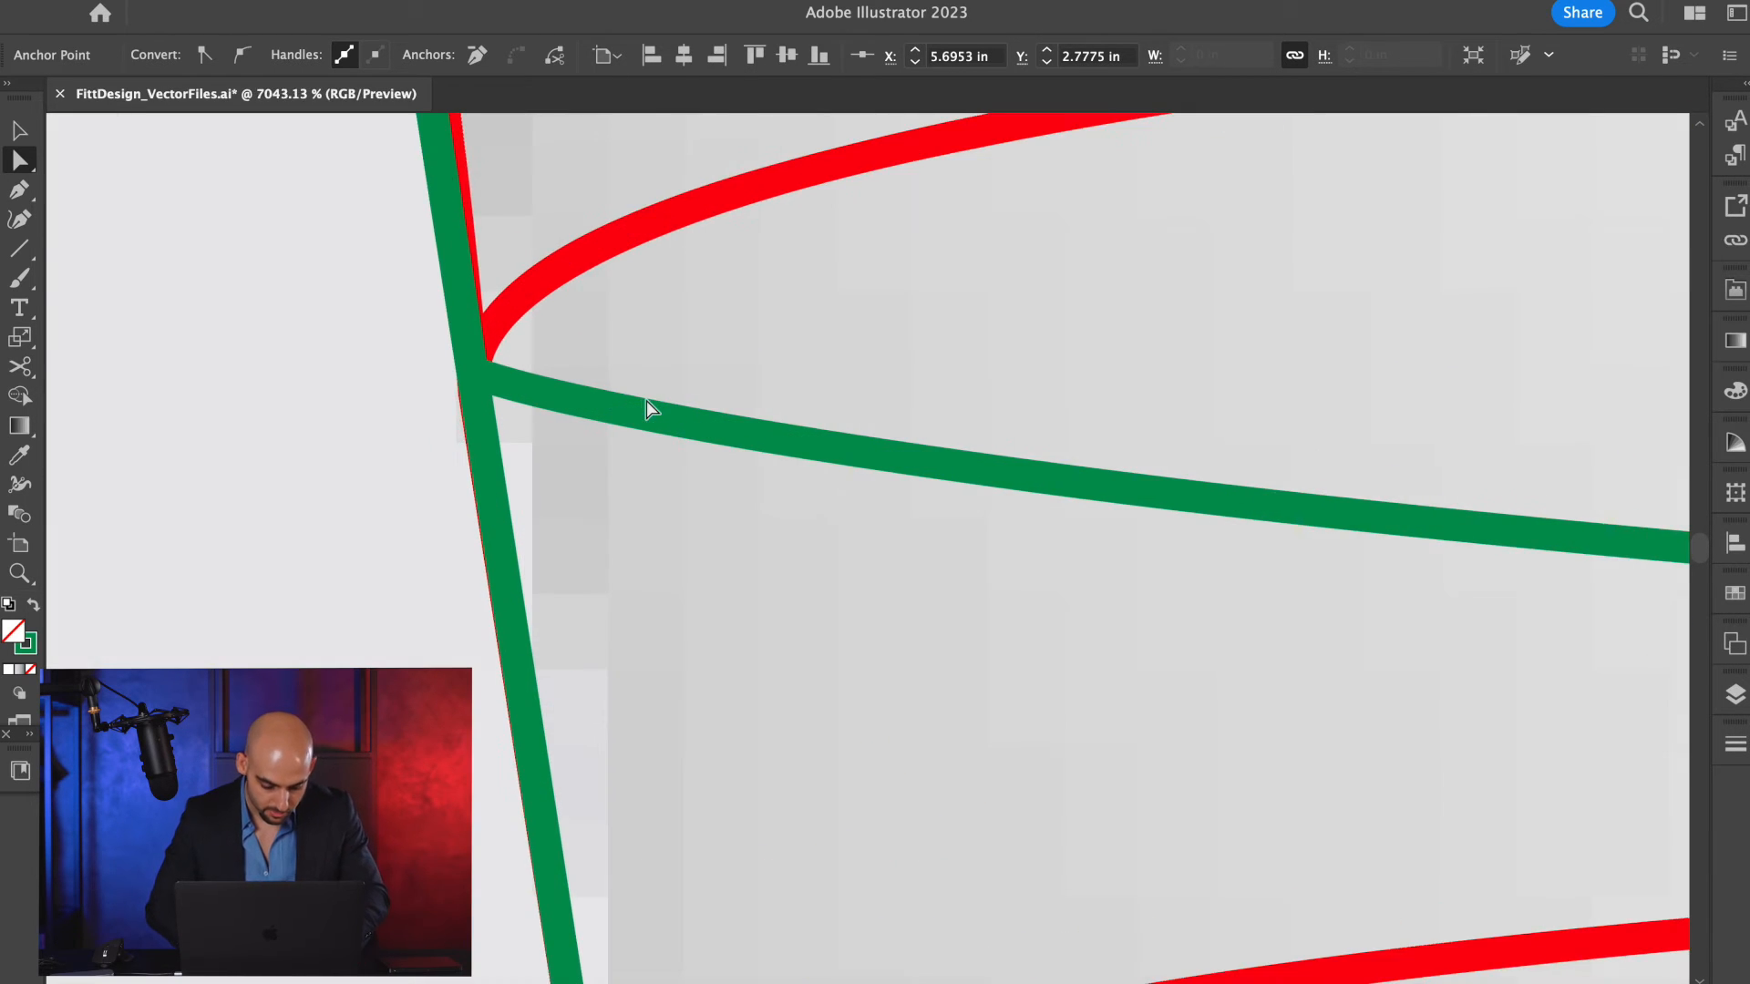
# In outline view, nudge the side end of the green band curve down to Y 2.78 in on the side seam, and return to preview.
pyautogui.hotkey('ctrl', 'y')
pyautogui.scroll(5, 480, 385)
pyautogui.click(551, 378)
pyautogui.click(554, 383)
pyautogui.moveTo(500, 366); pyautogui.dragTo(500, 455)
pyautogui.scroll(-10, 503, 456)
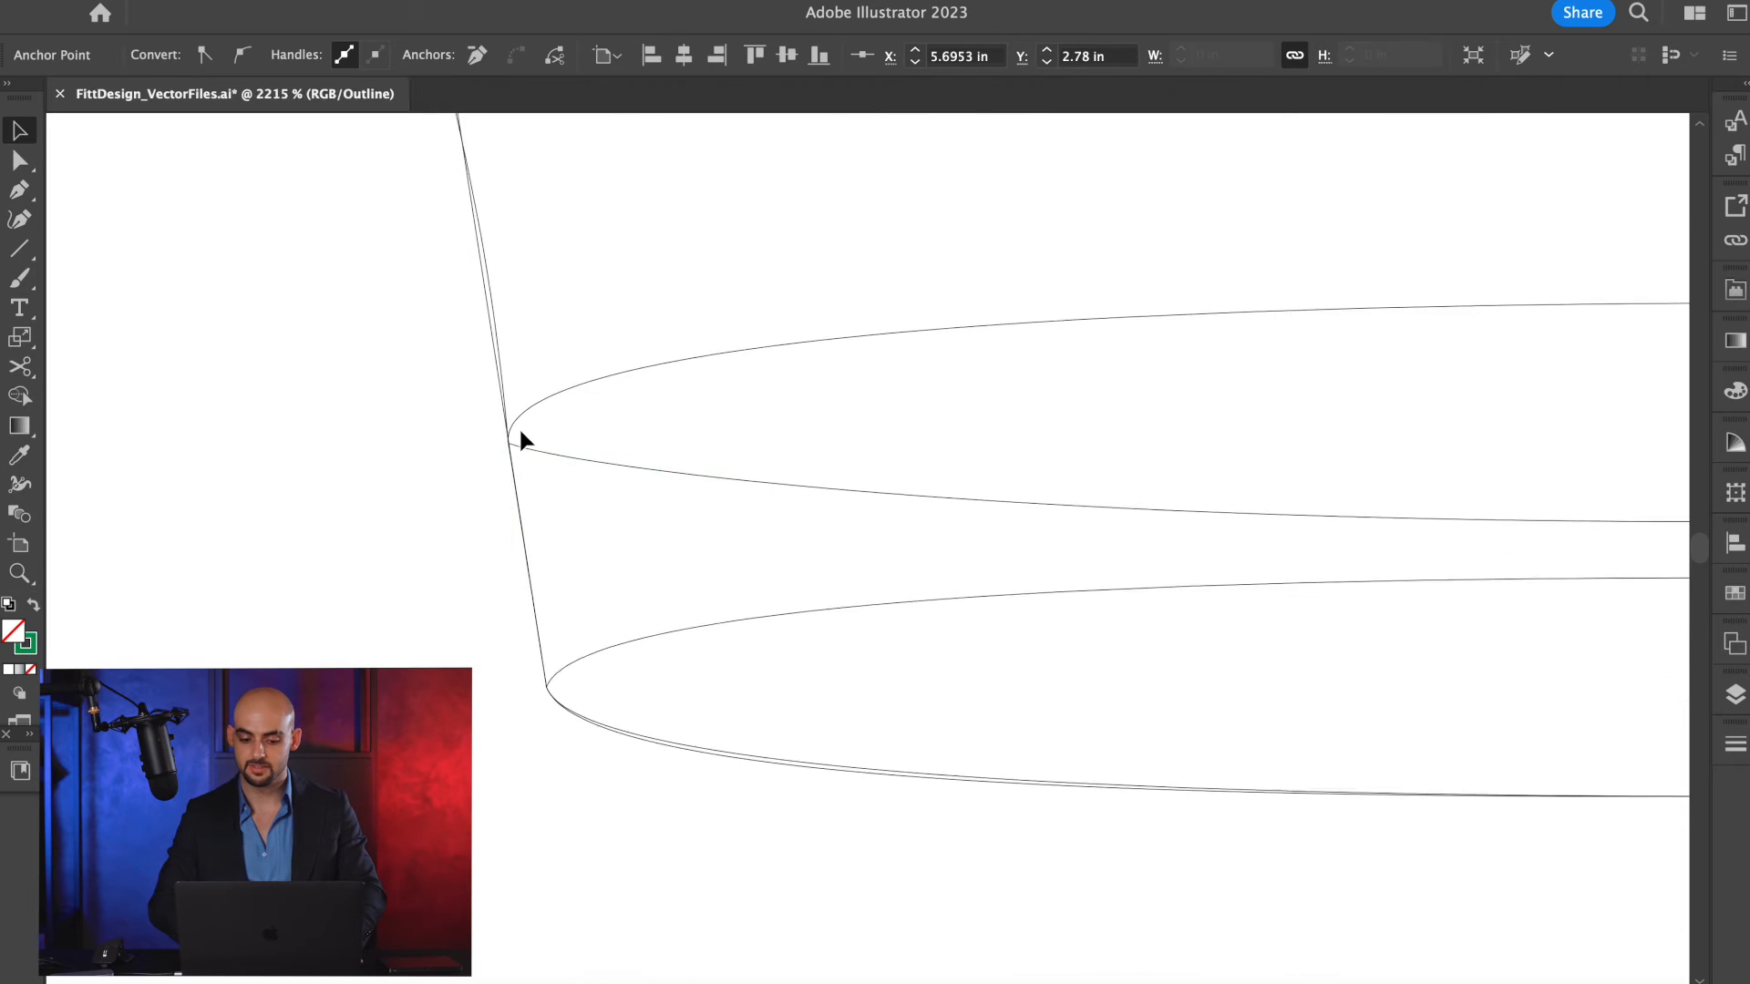
pyautogui.press('b')
pyautogui.scroll(3, 619, 420)
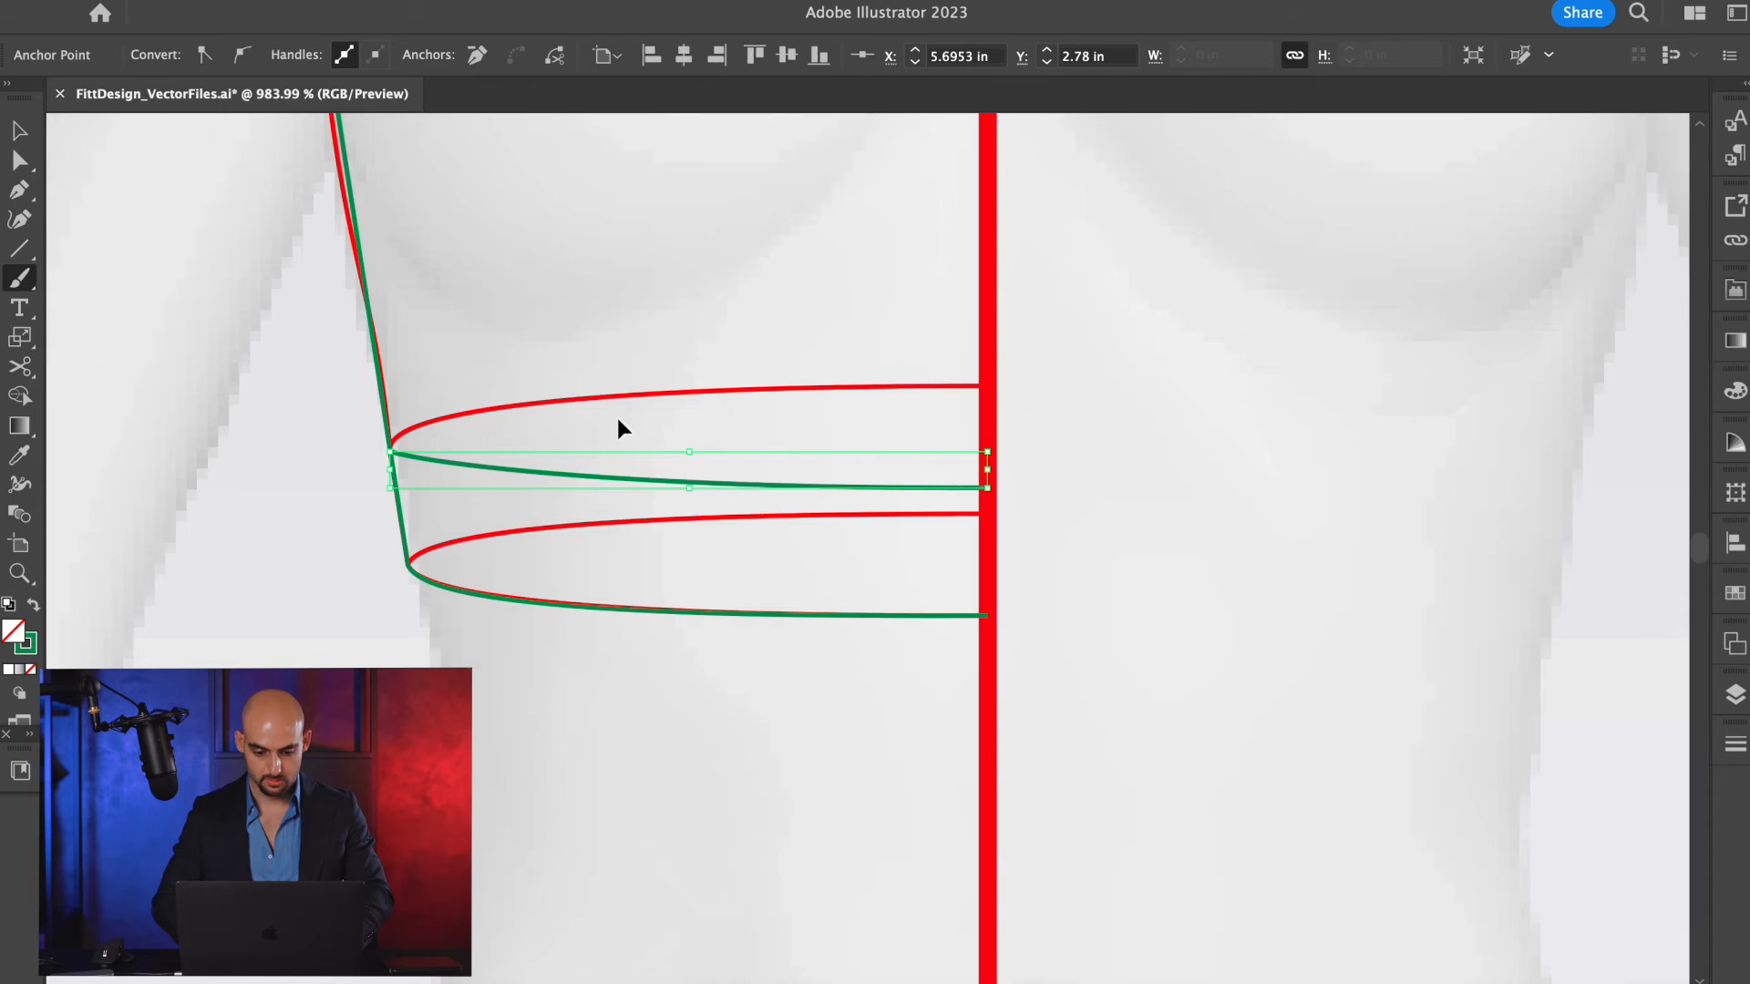
pyautogui.hotkey('ctrl', 'y')
pyautogui.press('v')
pyautogui.scroll(-3, 642, 401)
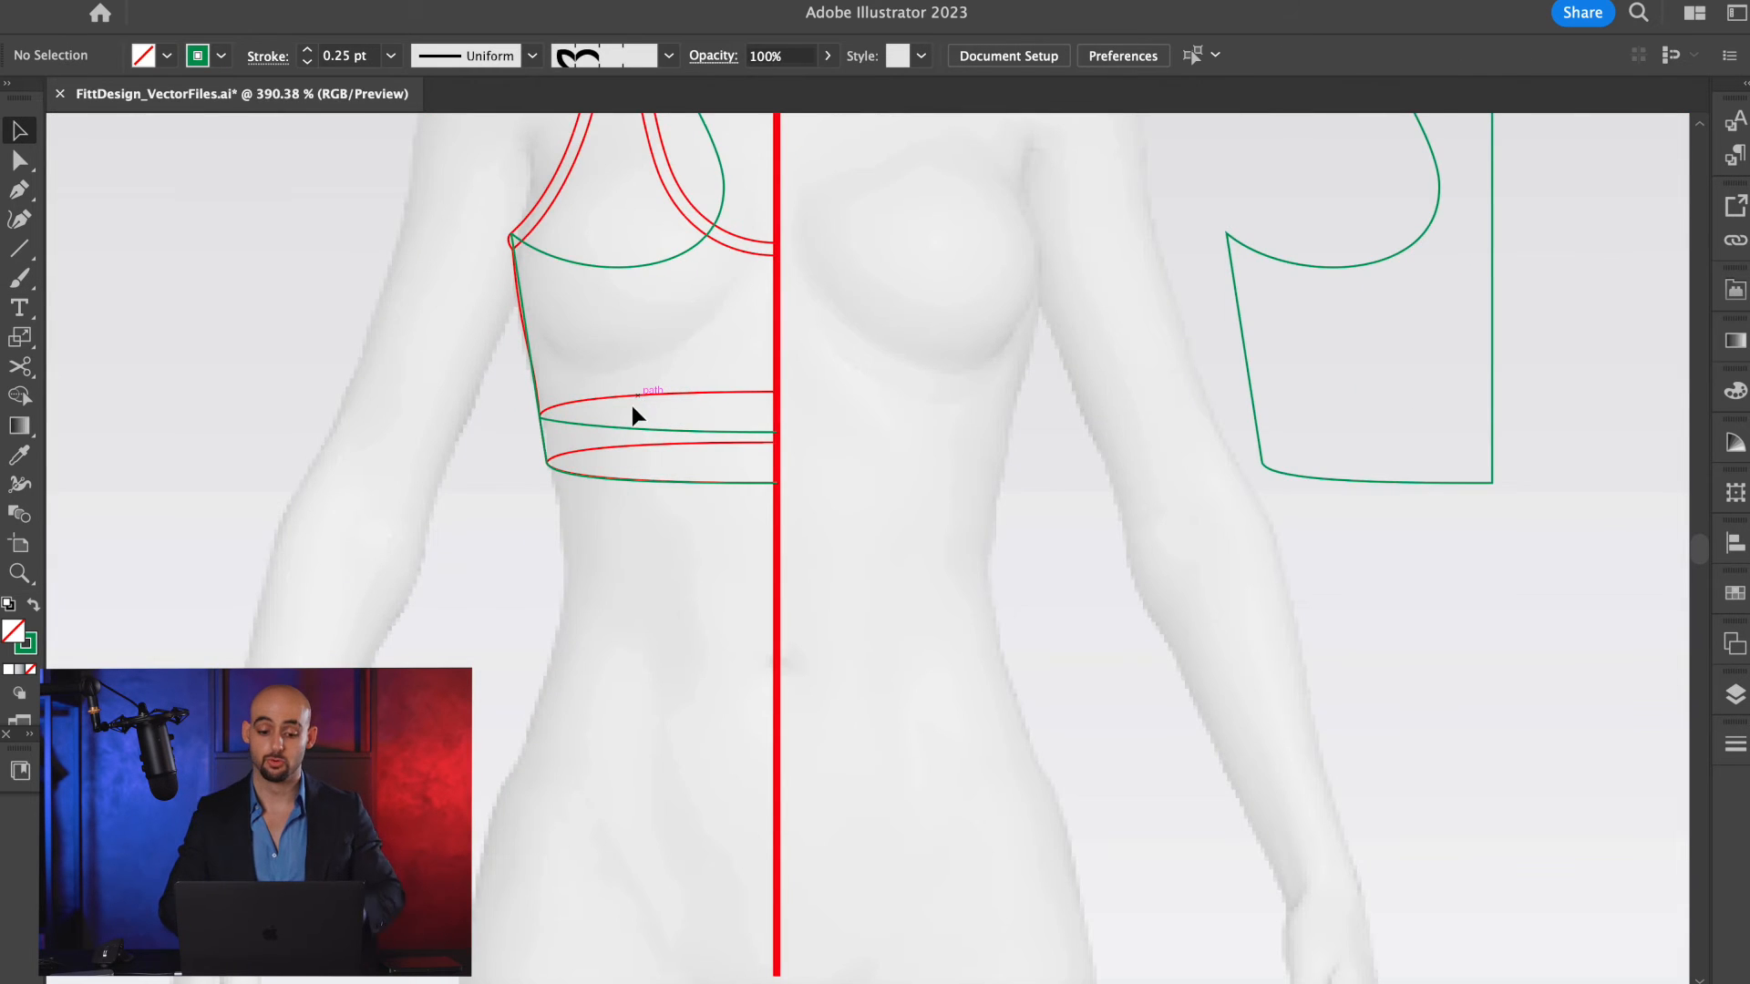
pyautogui.scroll(-2, 631, 406)
pyautogui.scroll(5, 631, 406)
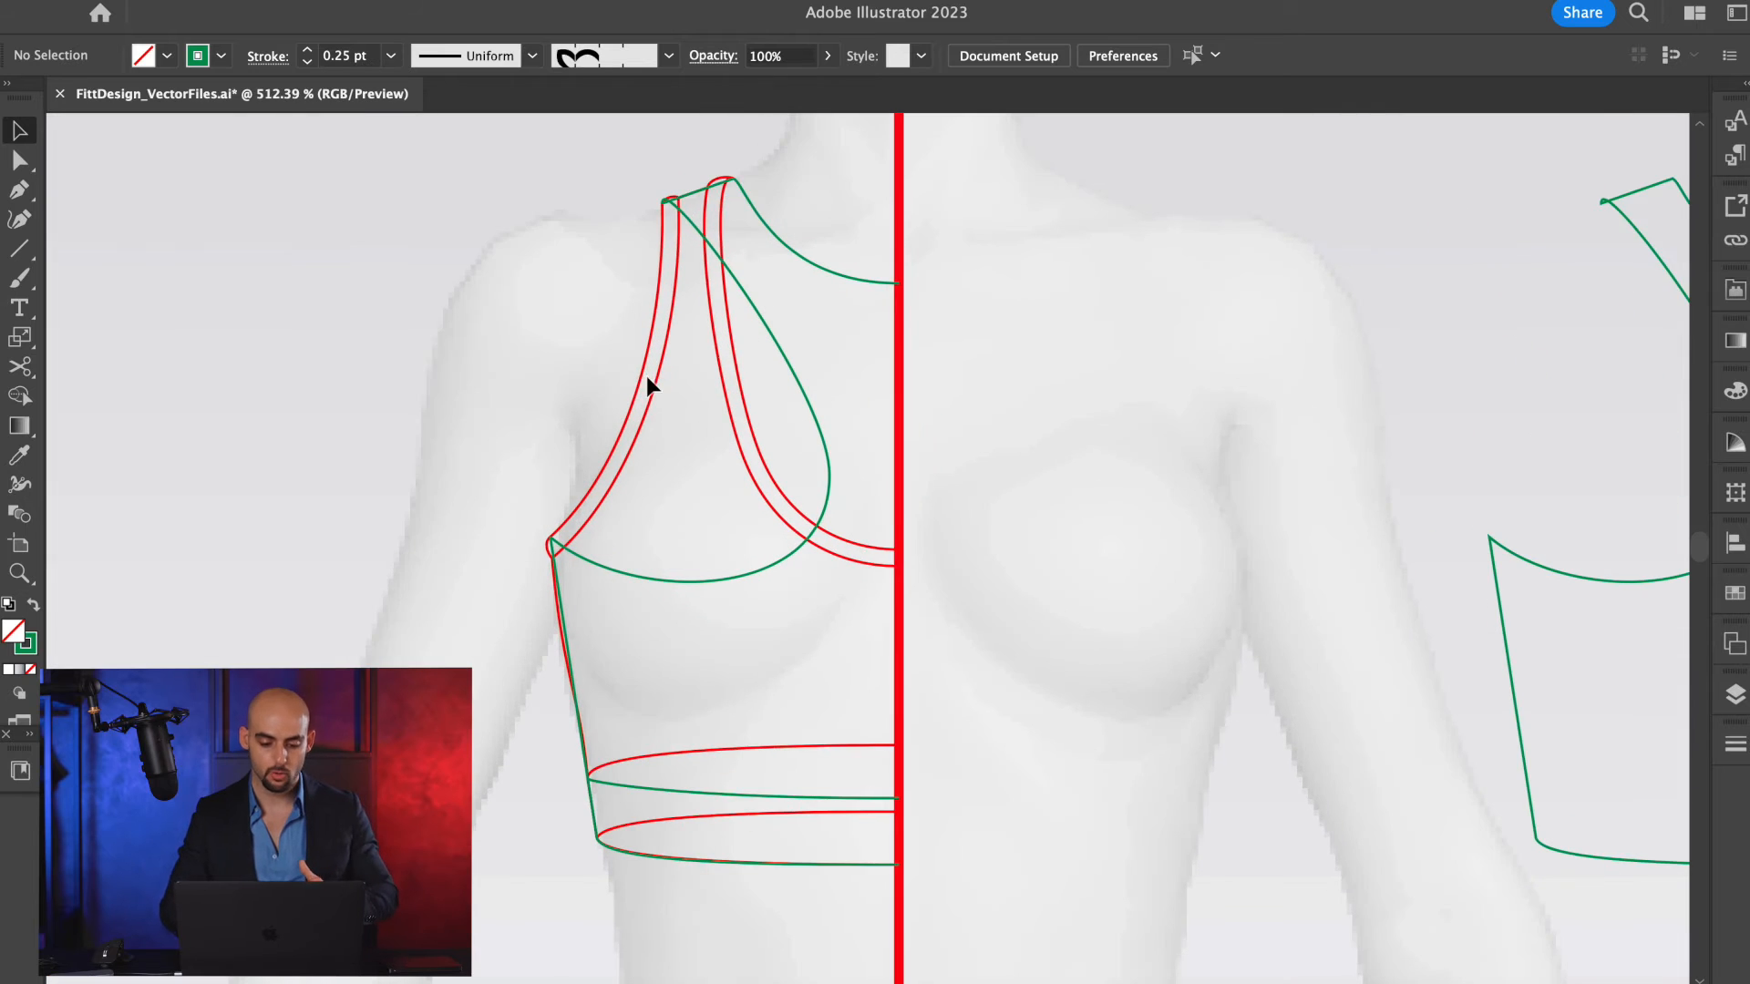
pyautogui.scroll(-3, 647, 379)
pyautogui.scroll(3, 535, 515)
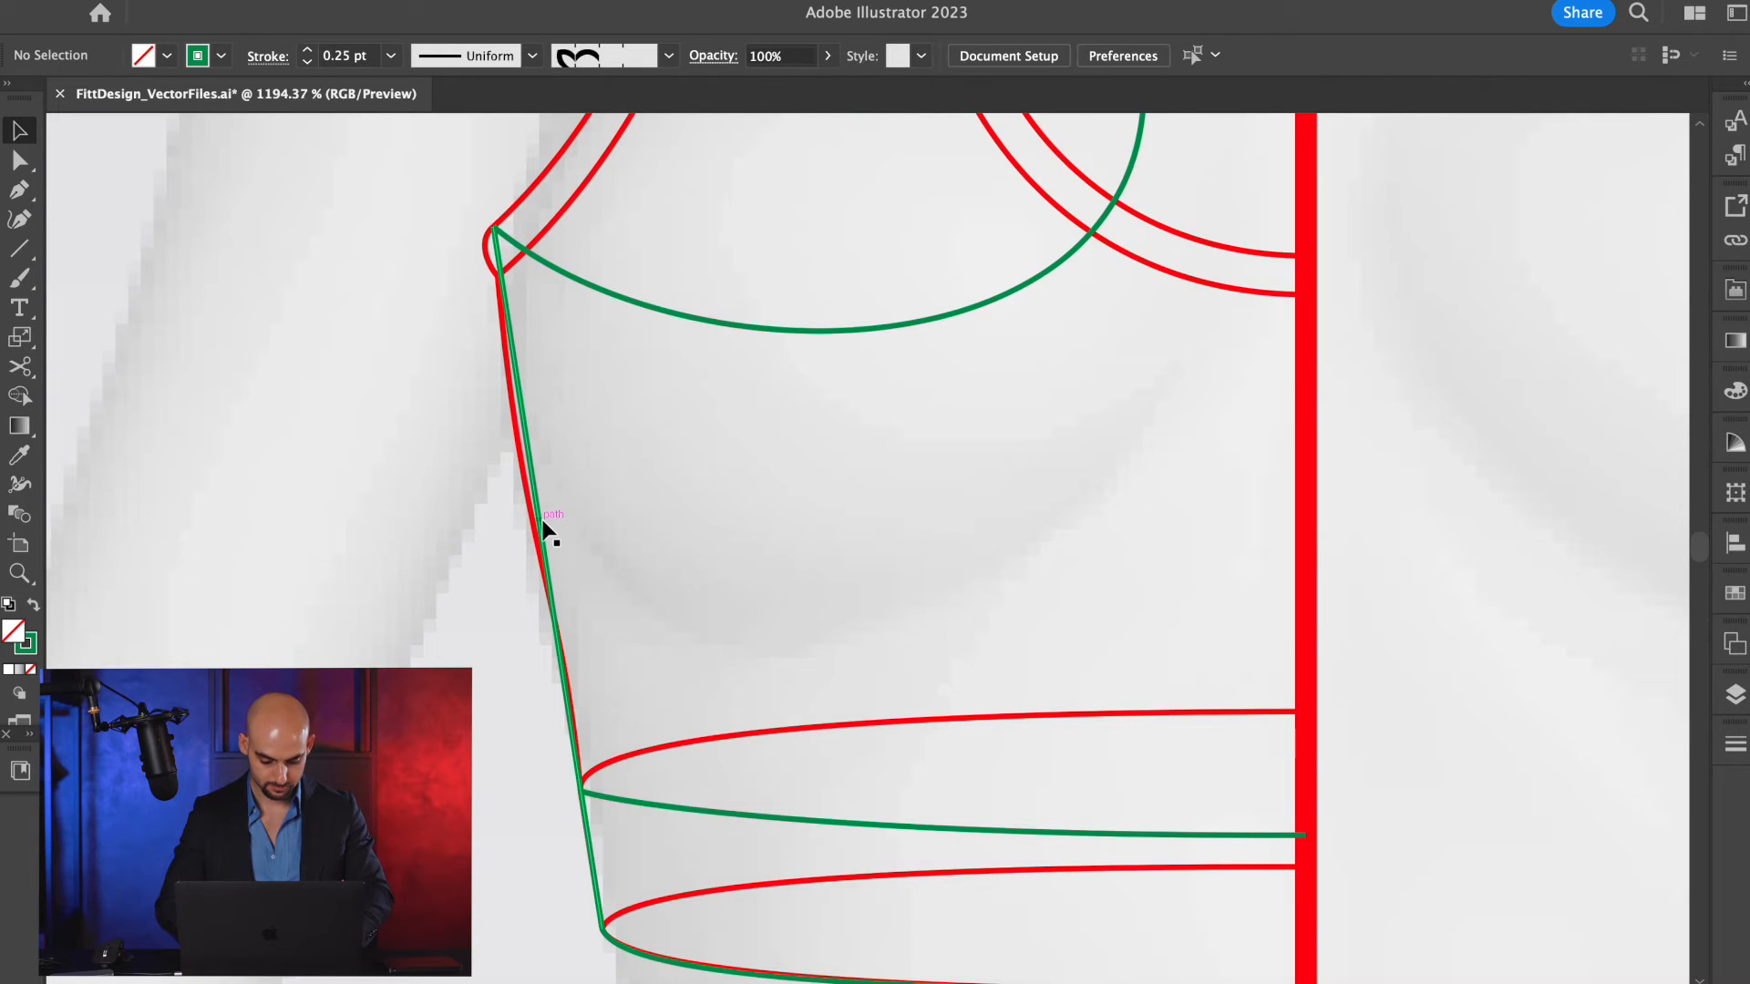
pyautogui.press('c')
pyautogui.click(542, 520)
pyautogui.press('a')
pyautogui.click(561, 531)
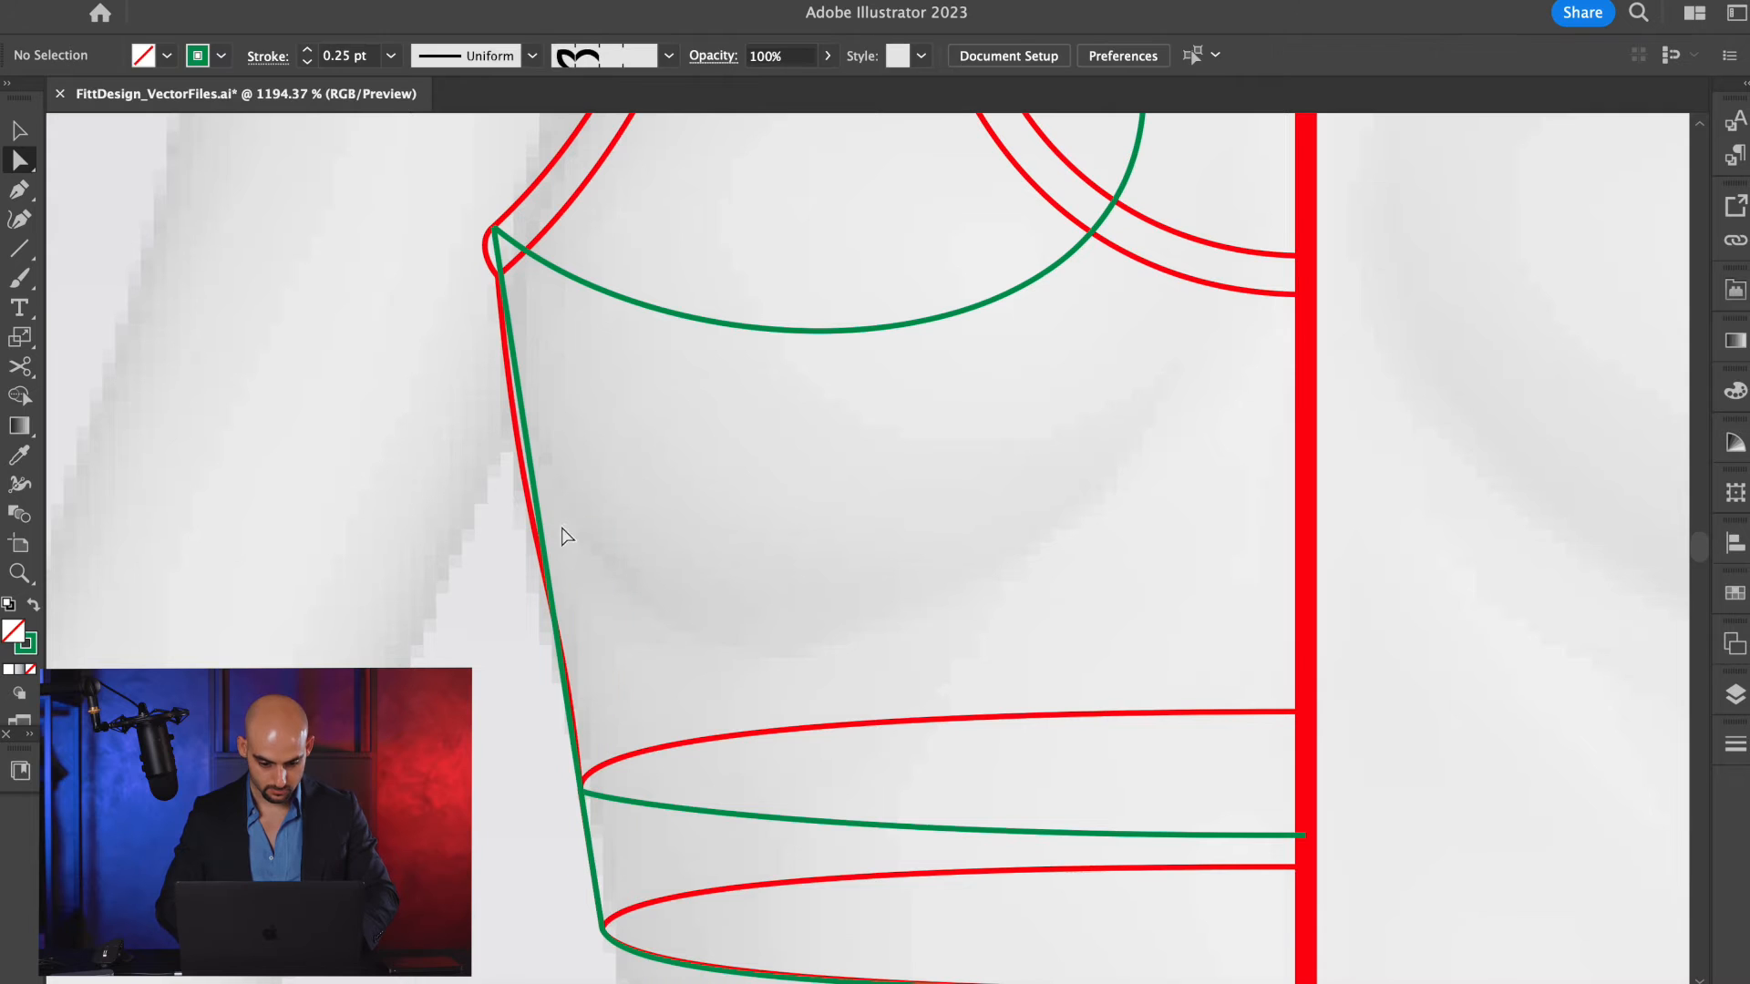
pyautogui.click(542, 532)
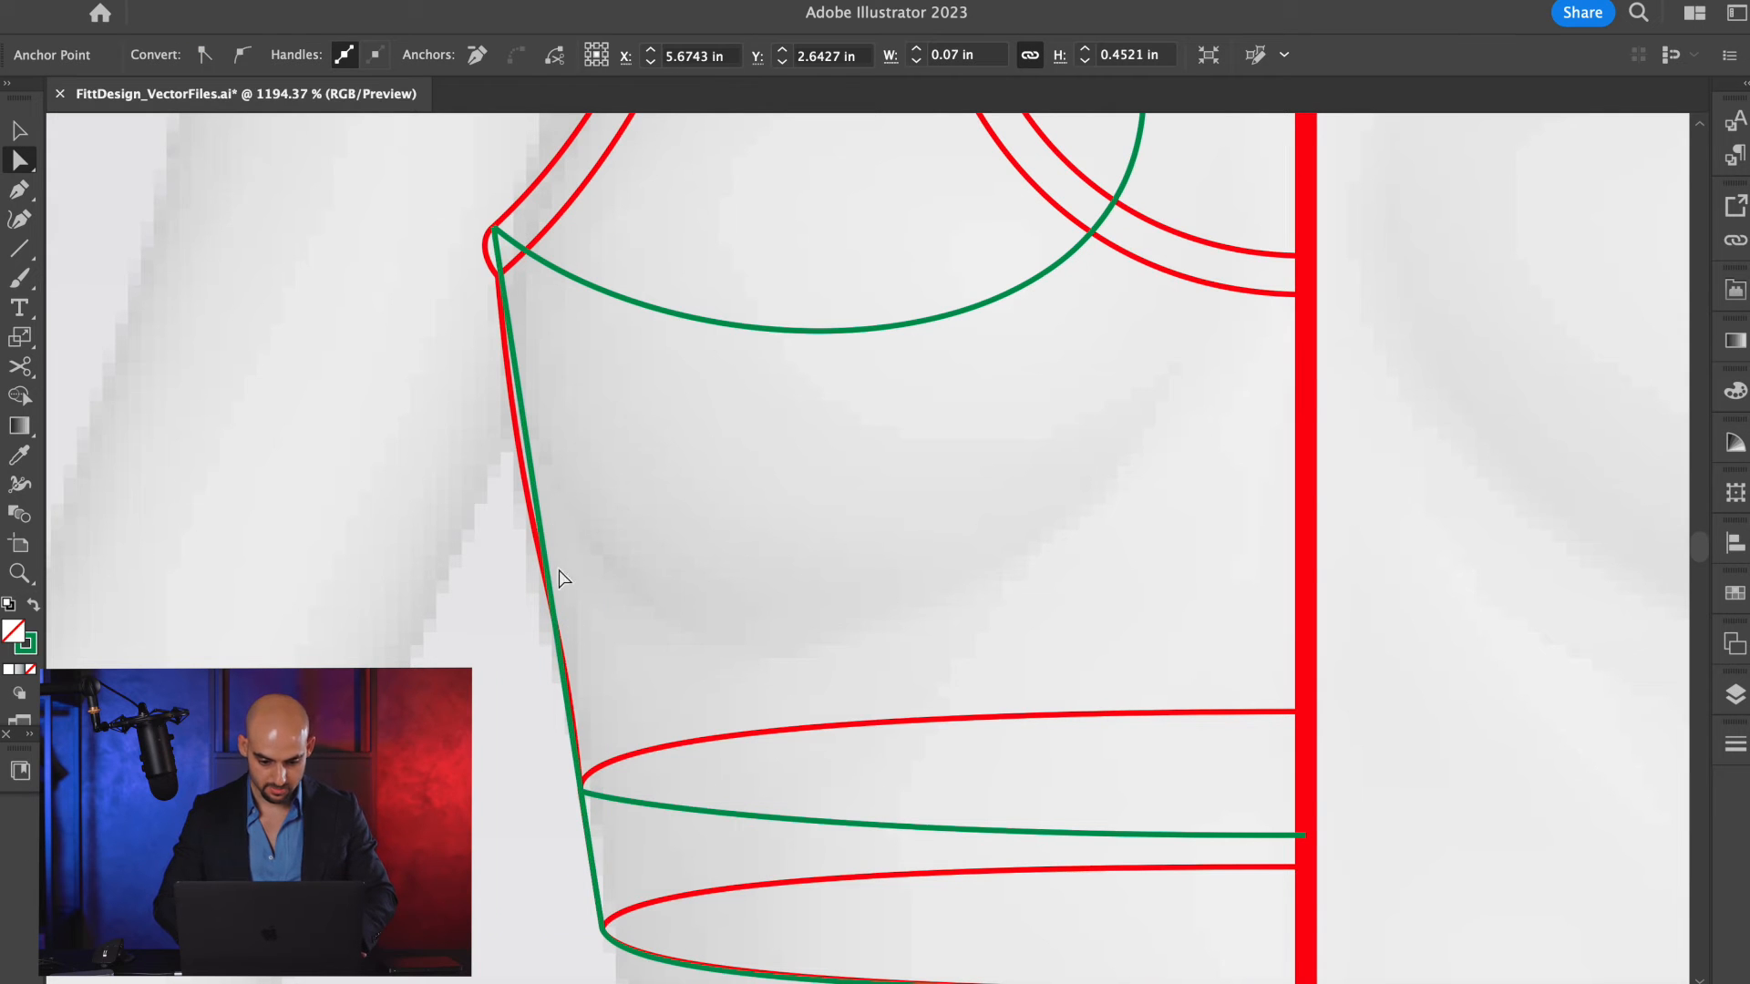
# Cut the green side seam where the upper band curve meets it, and check the separated lower piece.
pyautogui.press('v')
pyautogui.scroll(3, 559, 819)
pyautogui.press('c')
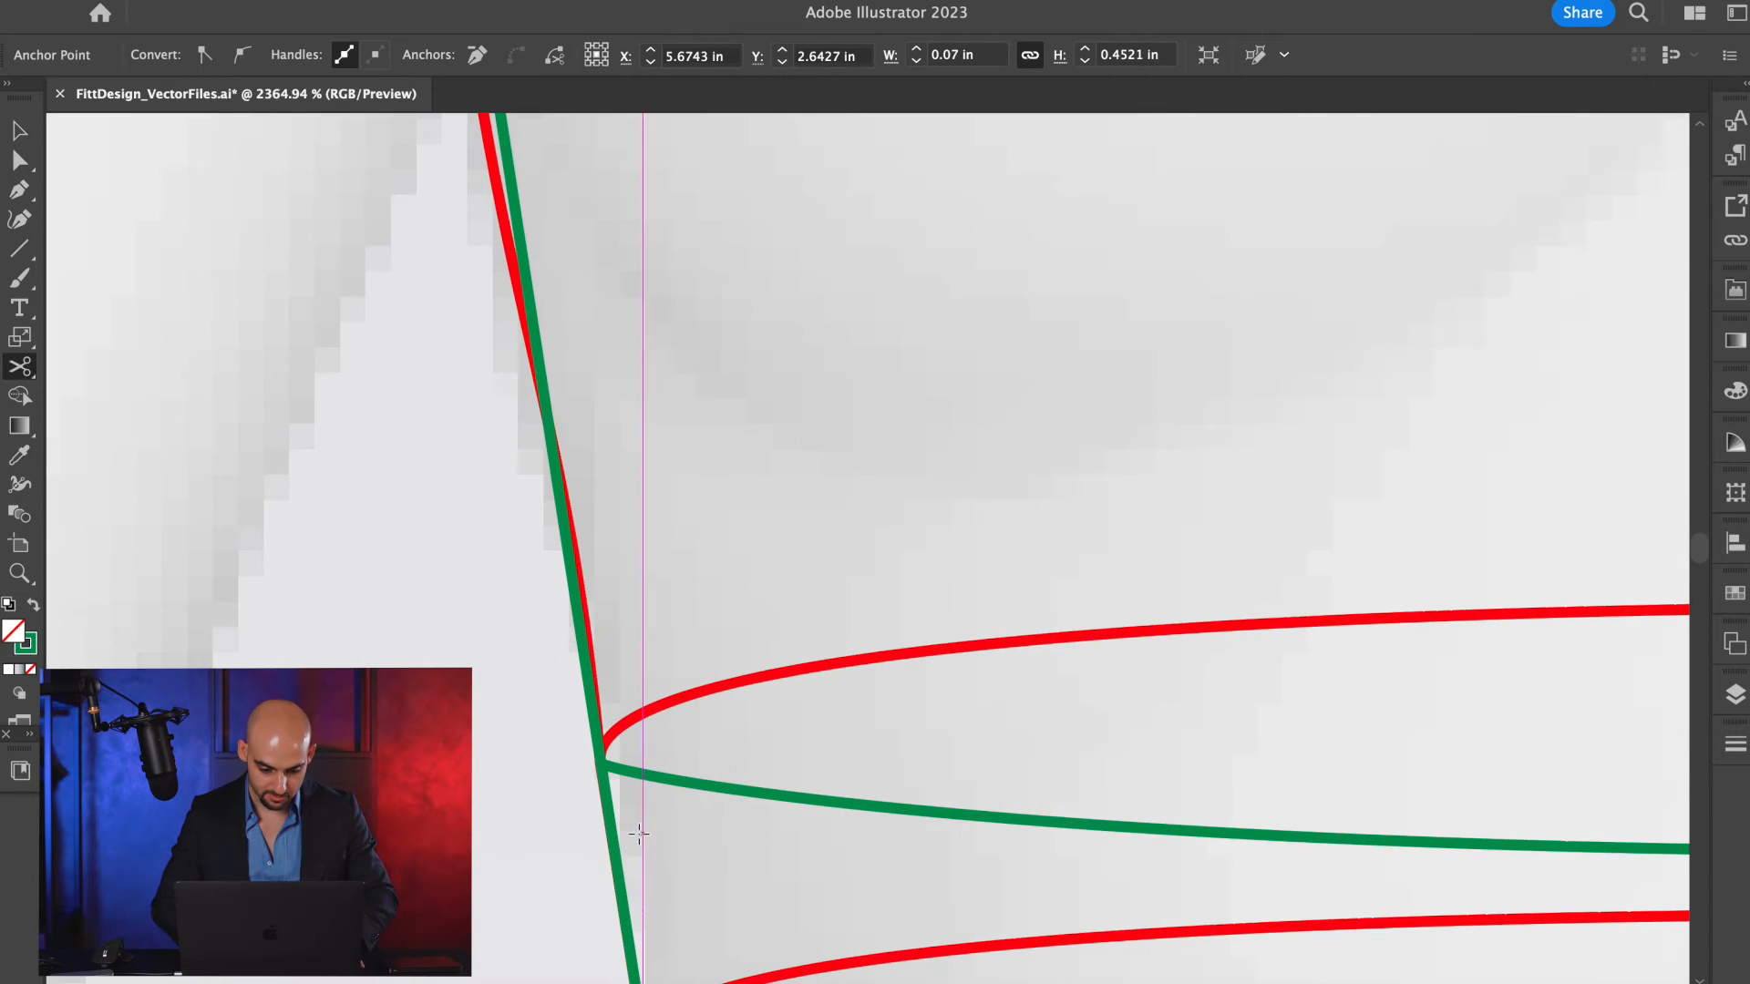
pyautogui.click(601, 764)
pyautogui.scroll(-3, 603, 652)
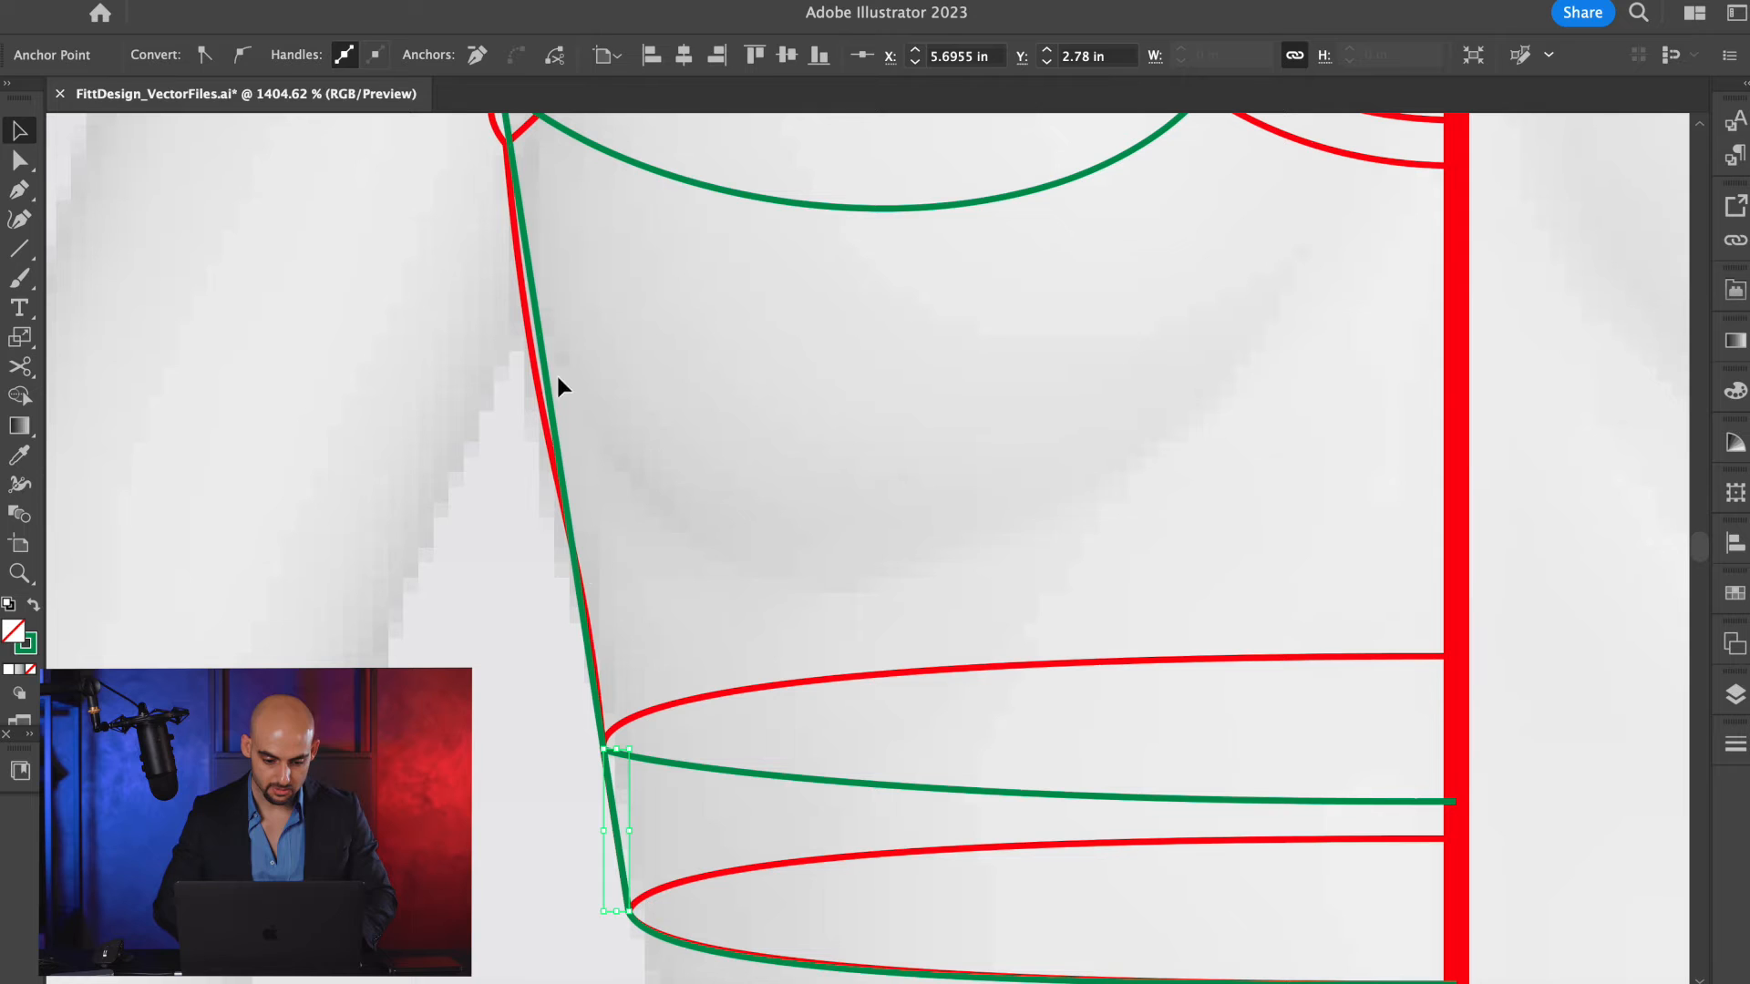
pyautogui.press('v')
pyautogui.press('super+shift+a')
# Bend the green side seam between the underarm and the band to follow the red side curve.
pyautogui.press('p')
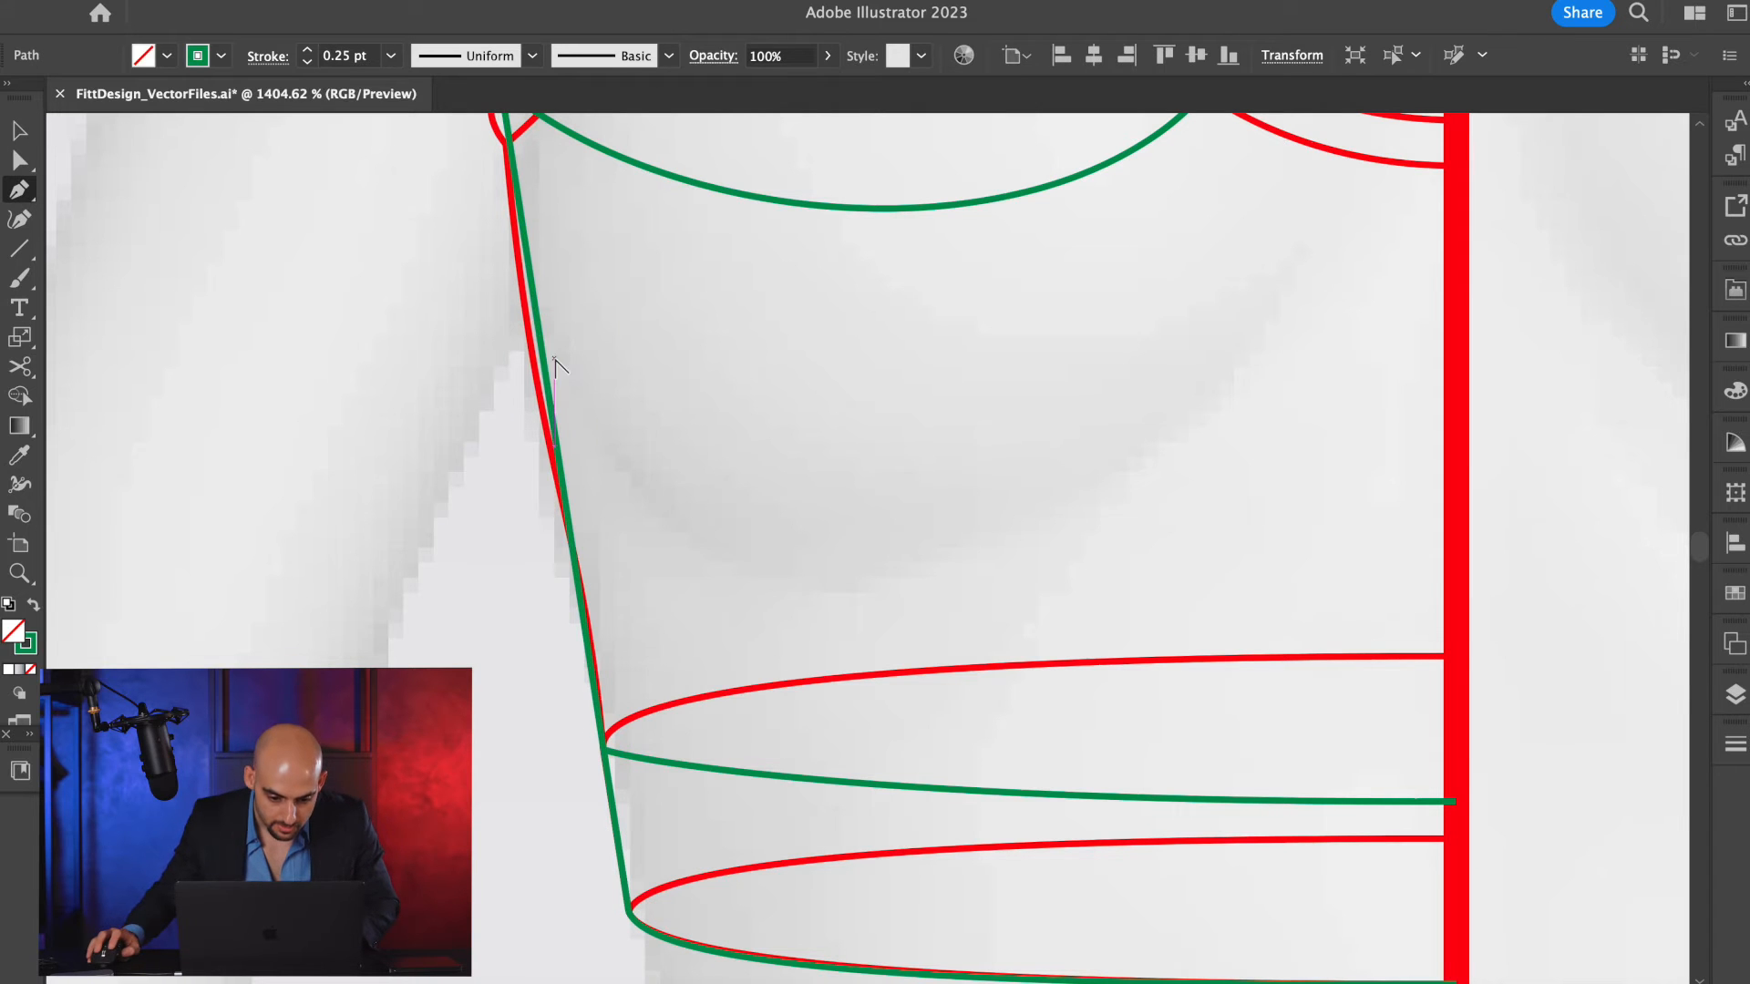
pyautogui.scroll(2, 543, 339)
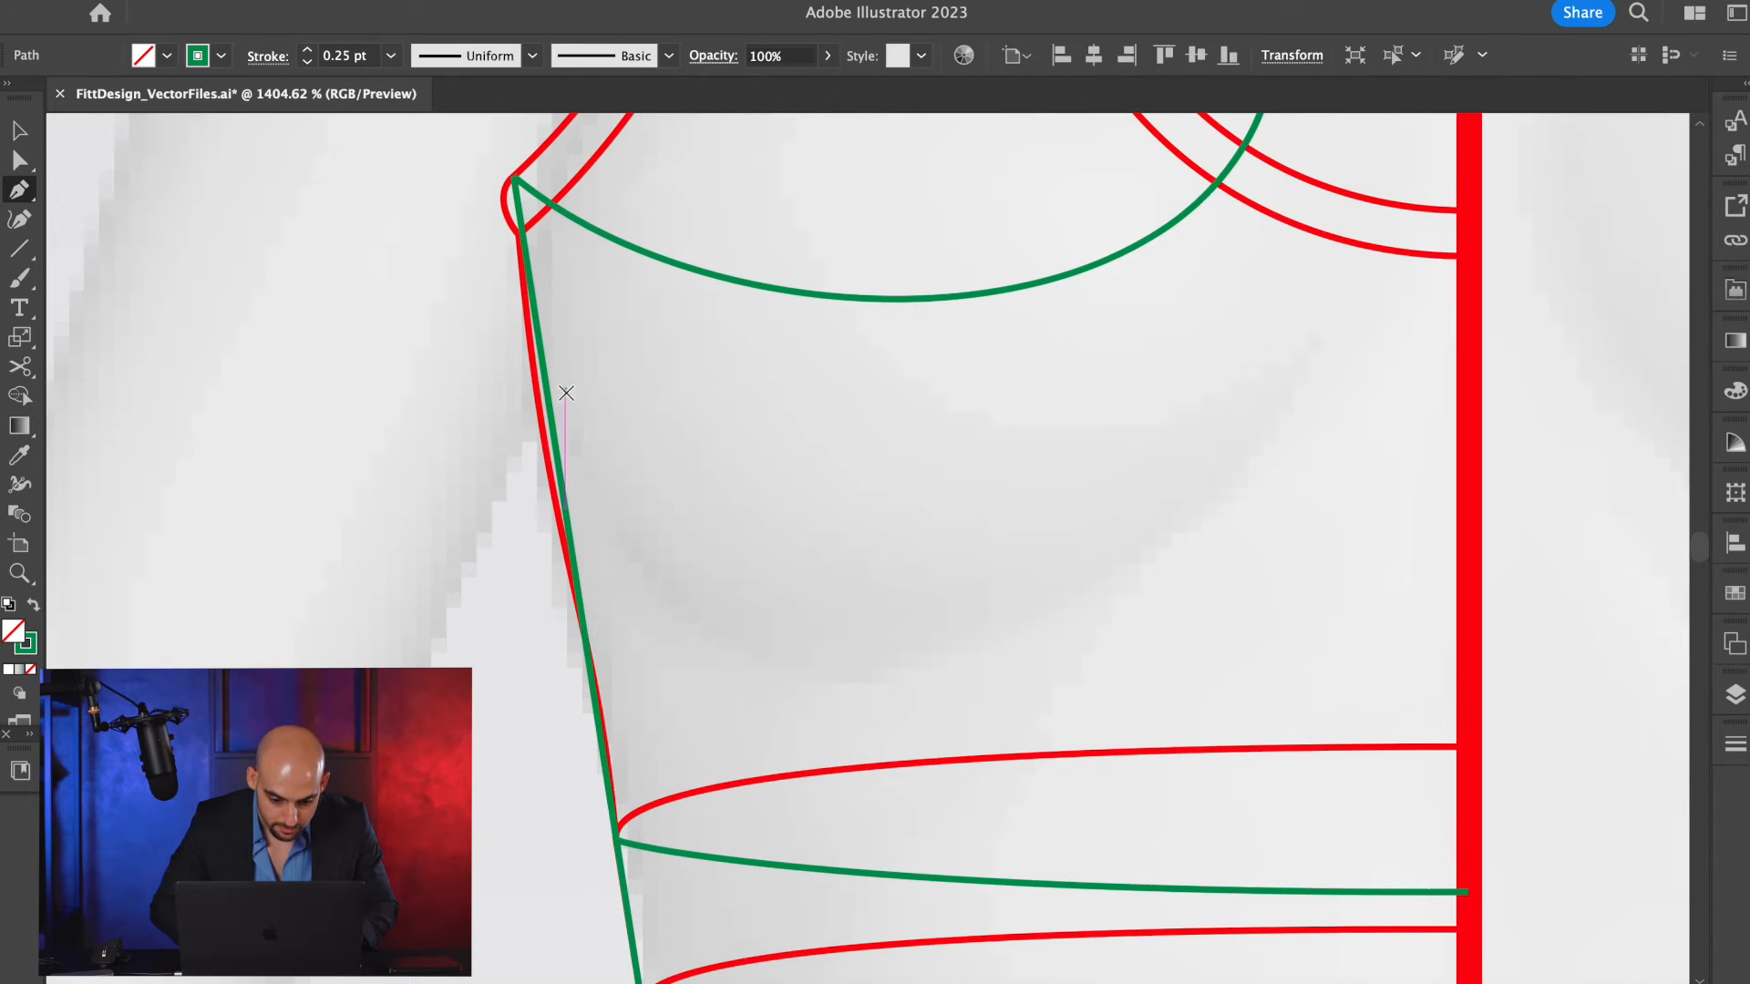
pyautogui.moveTo(552, 416); pyautogui.dragTo(541, 417)
pyautogui.press('a')
pyautogui.press('p')
pyautogui.moveTo(587, 663); pyautogui.dragTo(588, 648)
pyautogui.press('a')
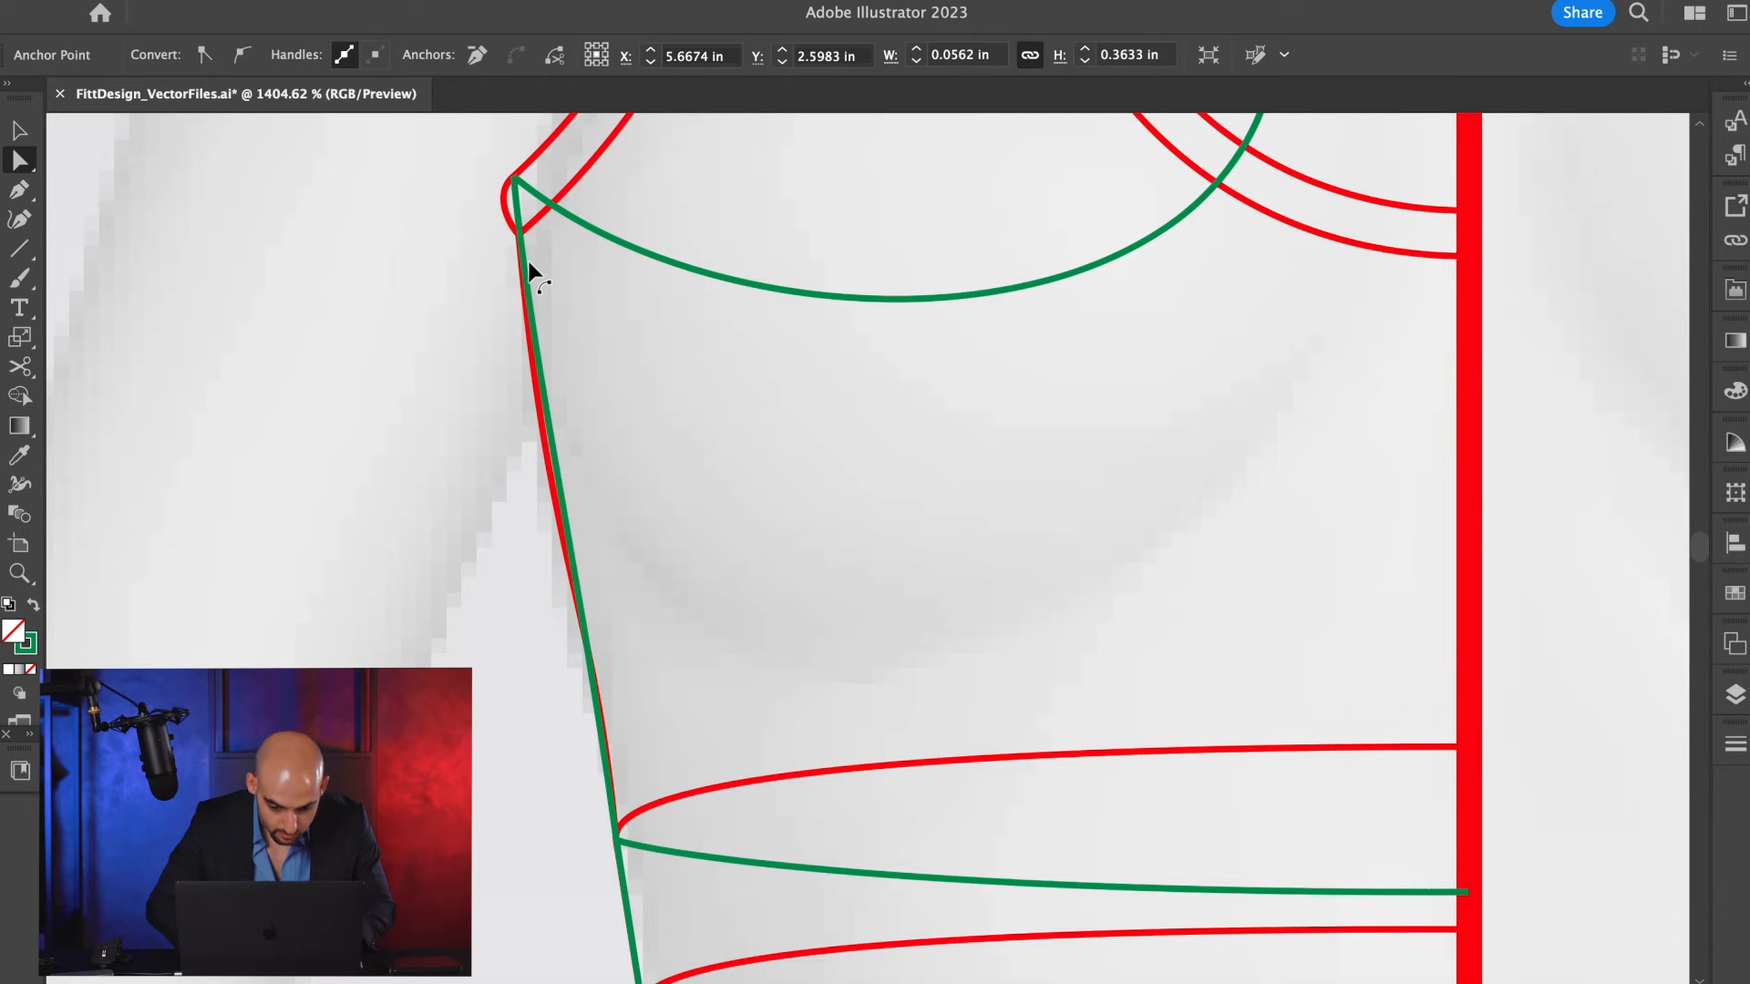
# Deselect the side seam, then hide and lock Layer 2 so the red front drawing is out of the way.
pyautogui.scroll(-5, 529, 267)
pyautogui.keyDown('super'); pyautogui.click(769, 418); pyautogui.keyUp('super')
pyautogui.scroll(2, 769, 418)
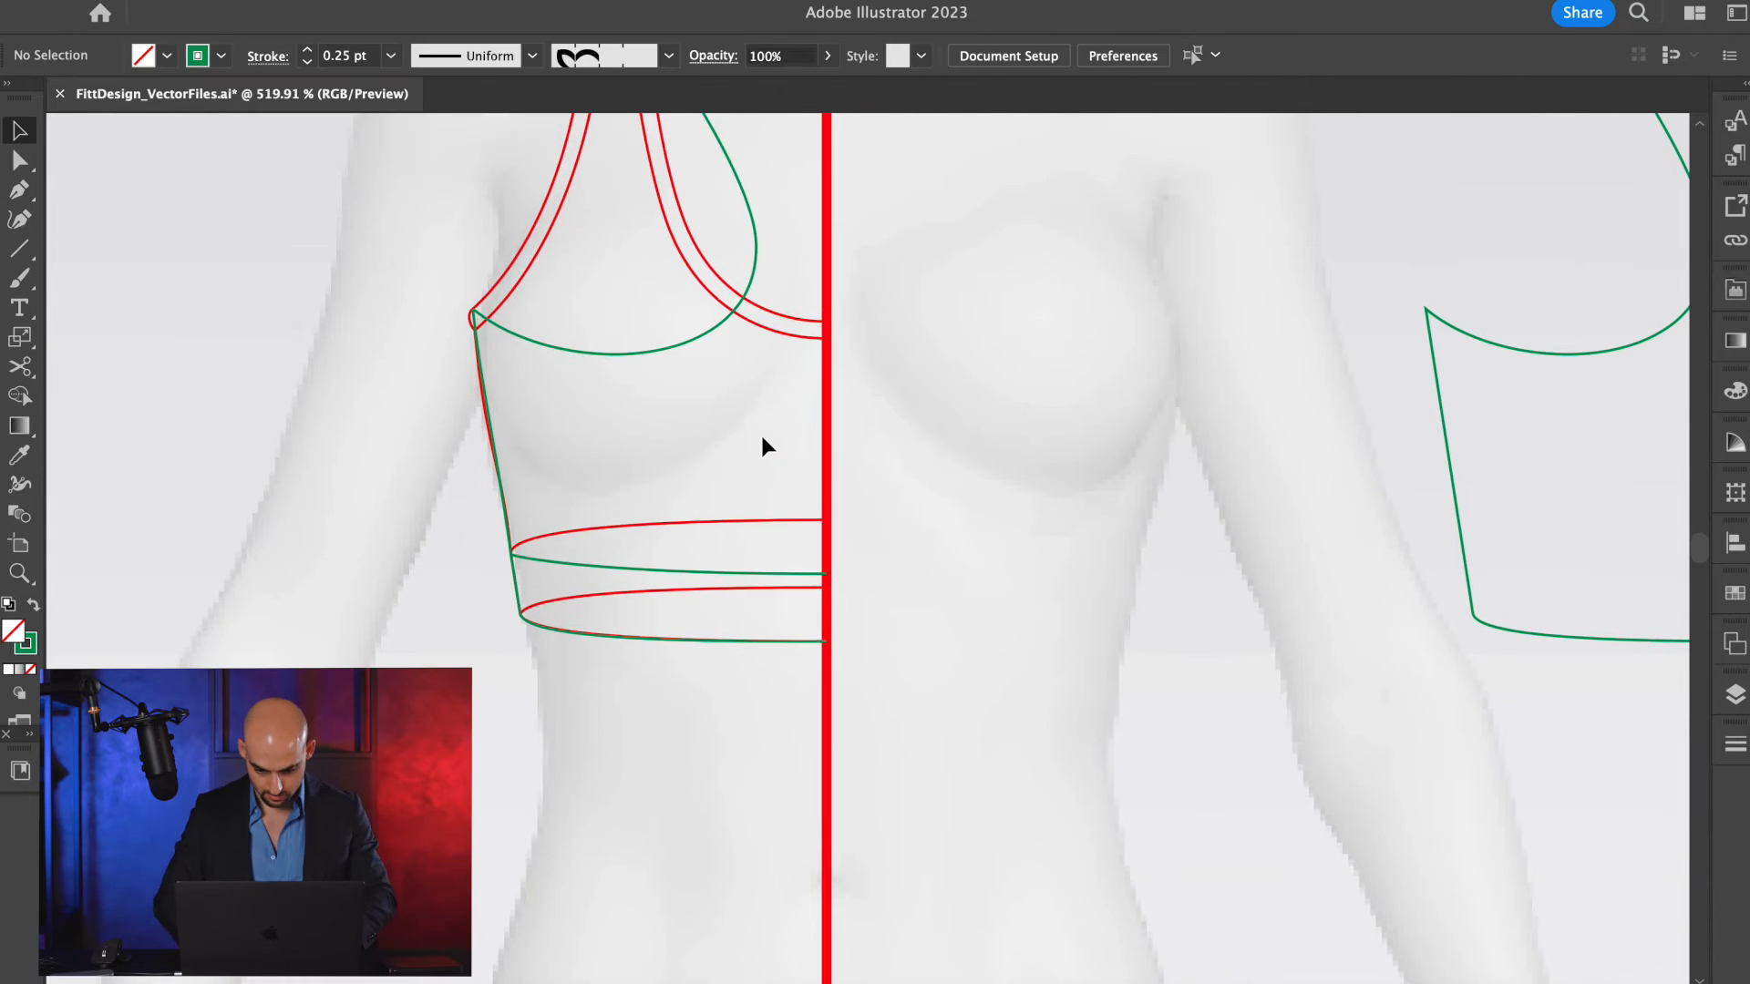
pyautogui.press('v')
pyautogui.press('a')
pyautogui.press('v')
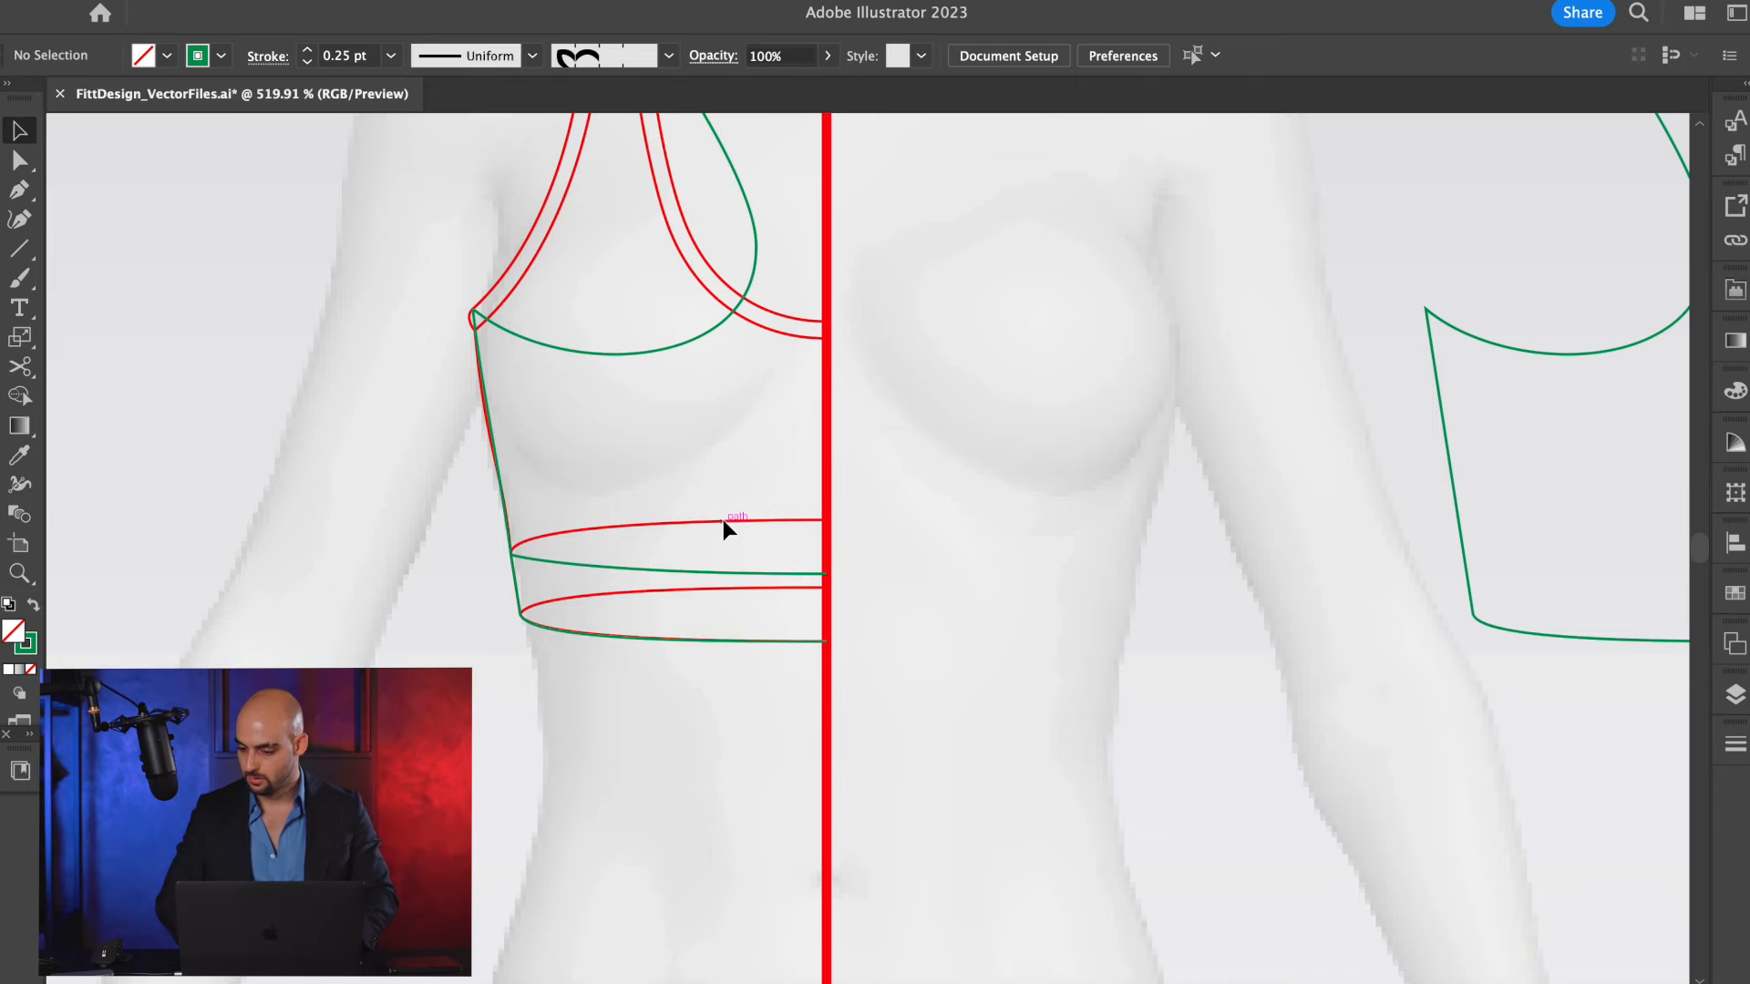
pyautogui.click(1735, 694)
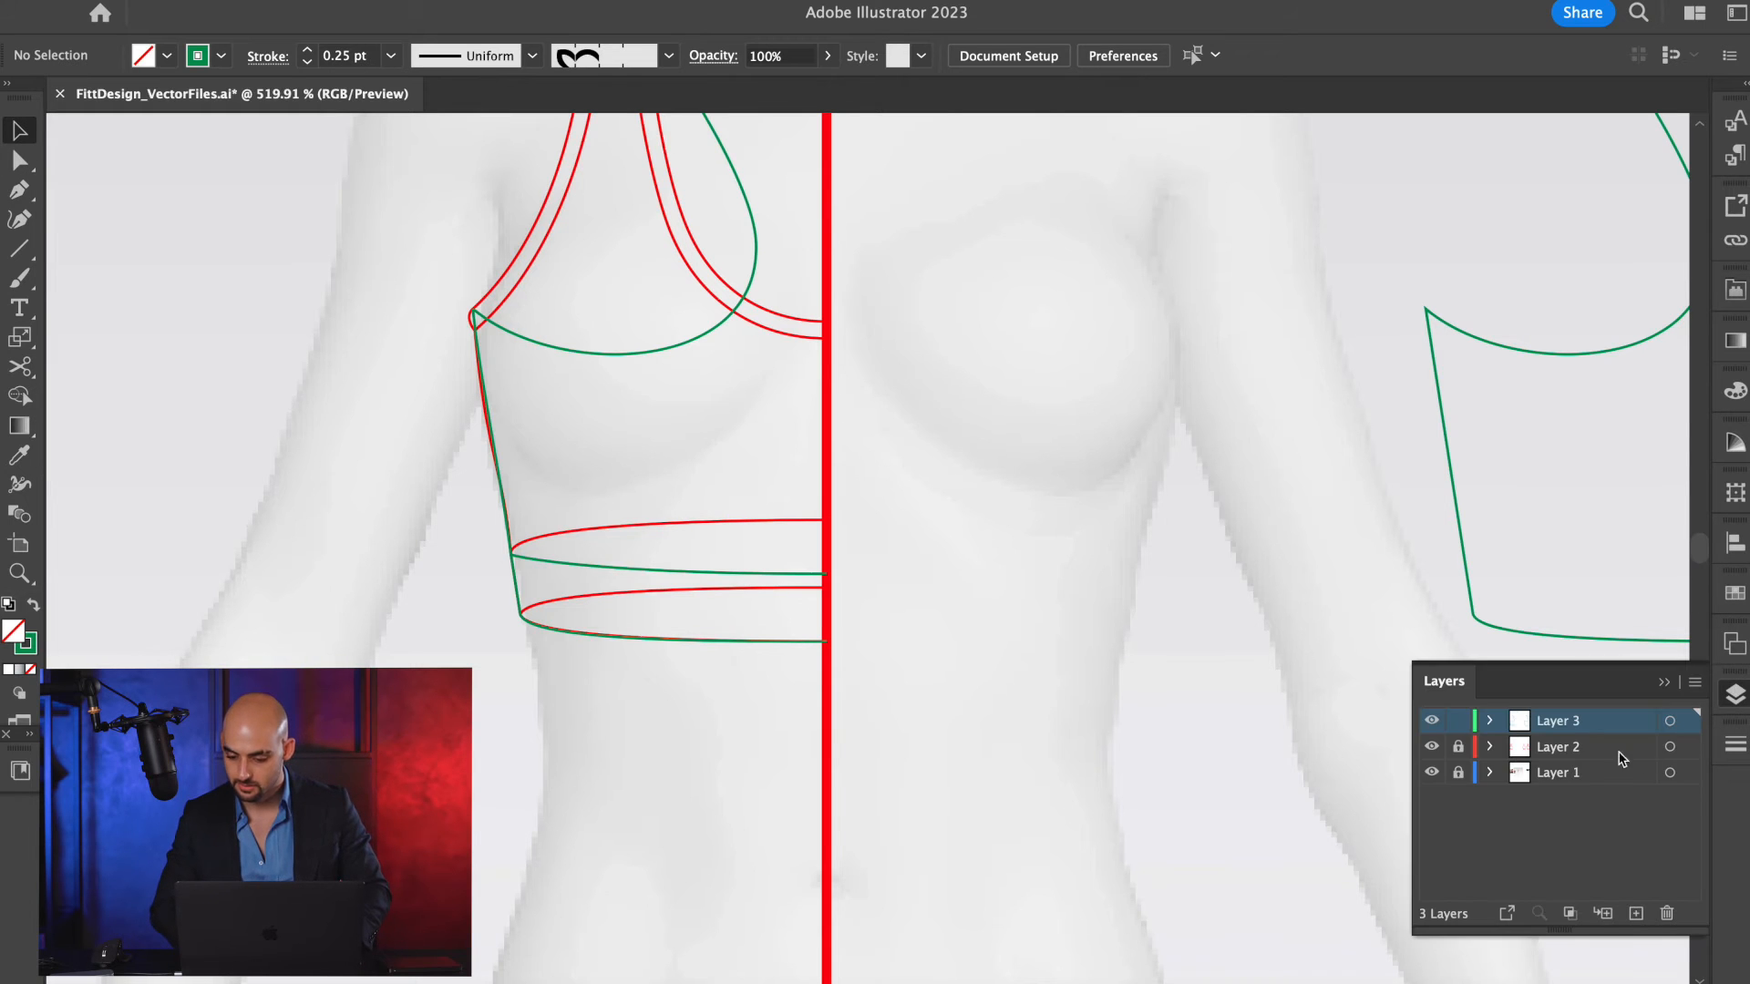
pyautogui.click(1432, 747)
pyautogui.scroll(3, 701, 282)
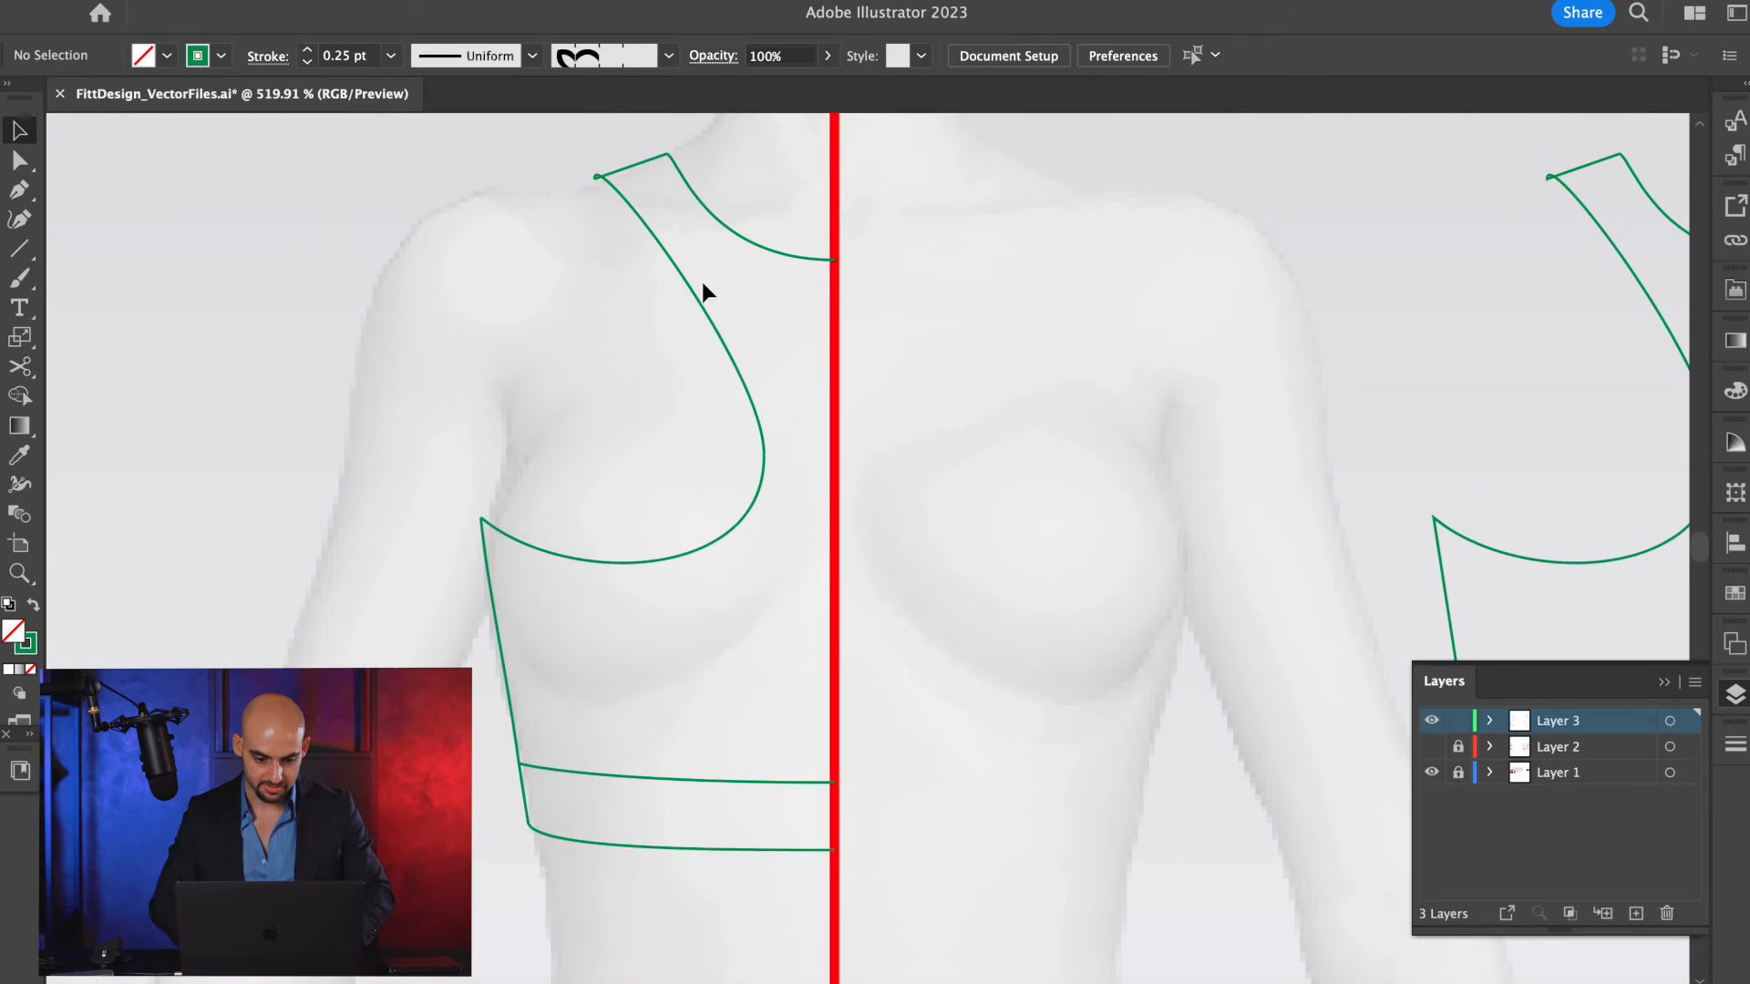
# Offset the green neckline curve and the green armhole curve by the same narrow trim width using Offset Path.
pyautogui.scroll(2, 697, 237)
pyautogui.scroll(2, 696, 237)
pyautogui.click(738, 344)
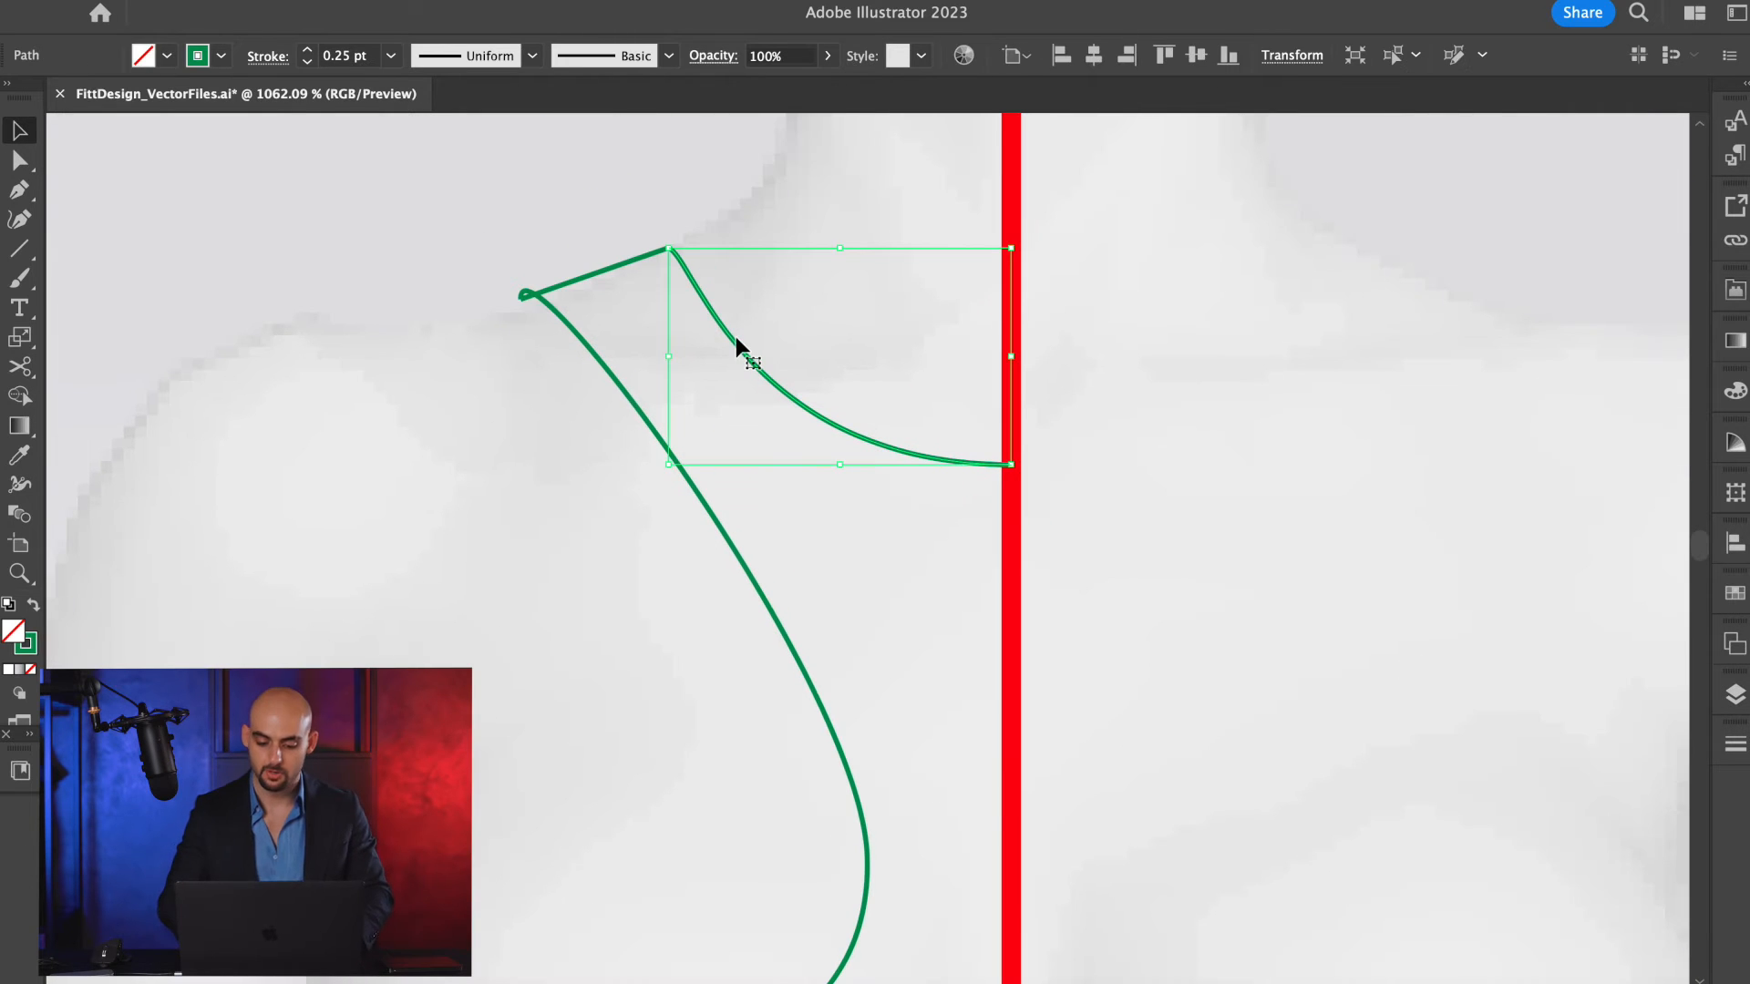
pyautogui.press('alt+super+o')
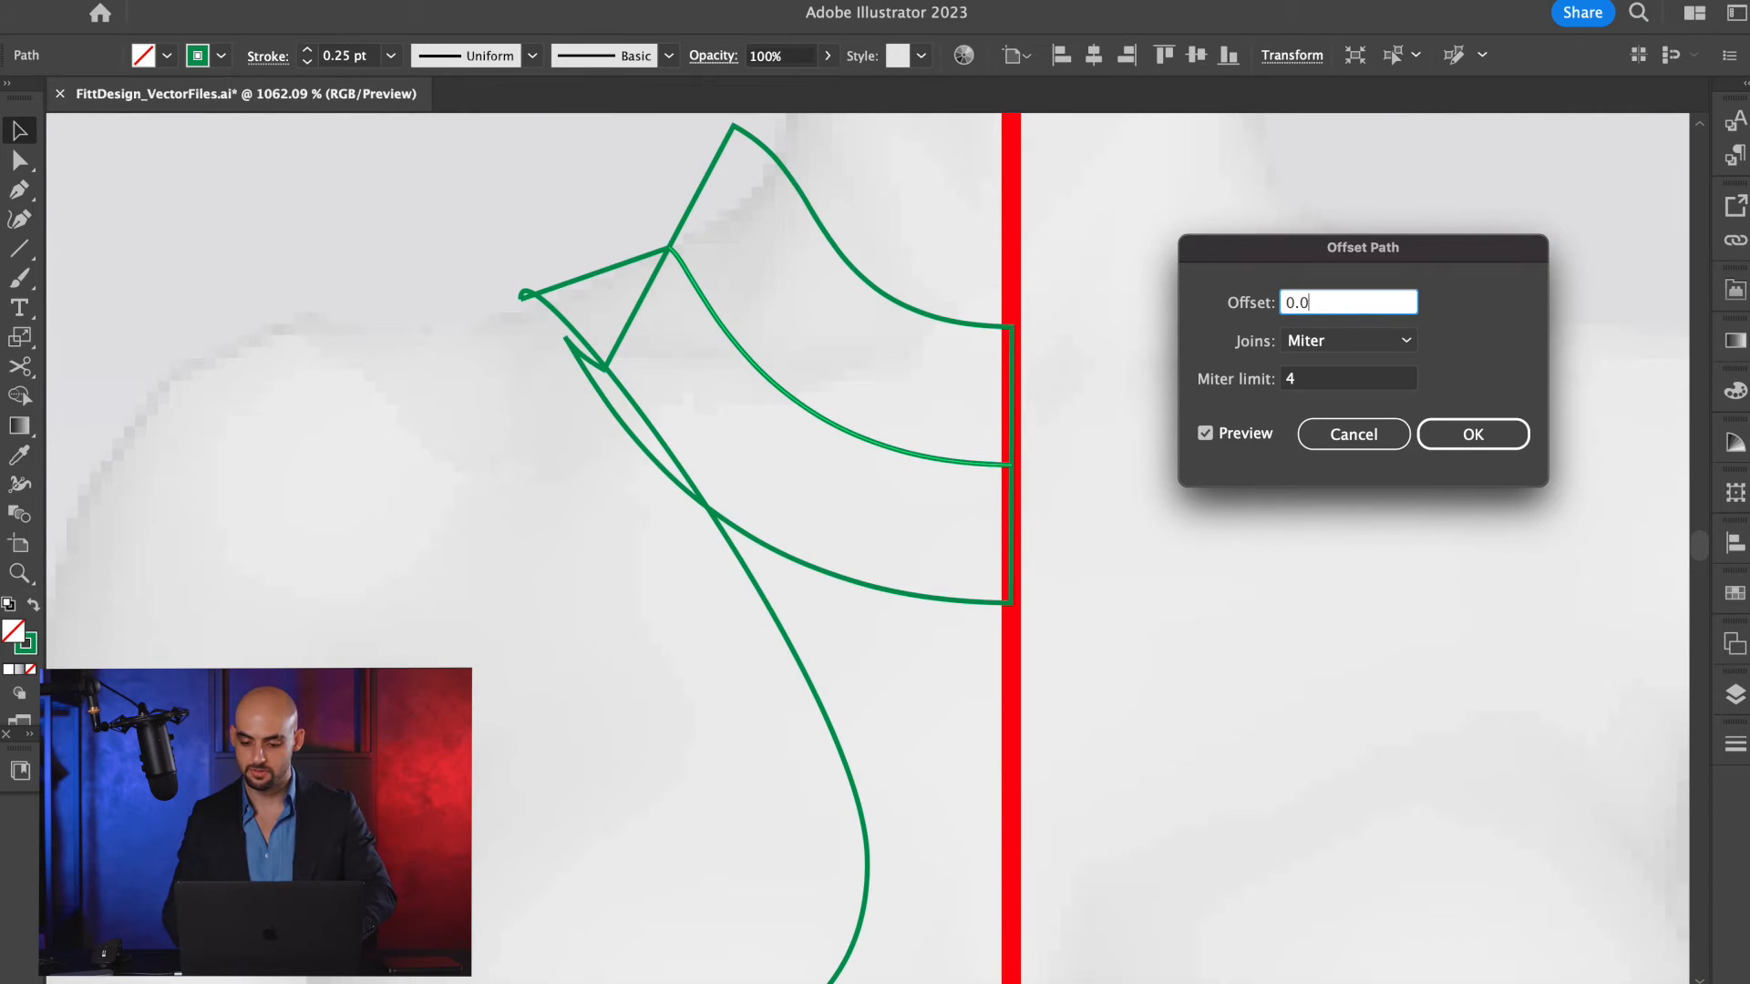
pyautogui.press('Return')
pyautogui.click(619, 392)
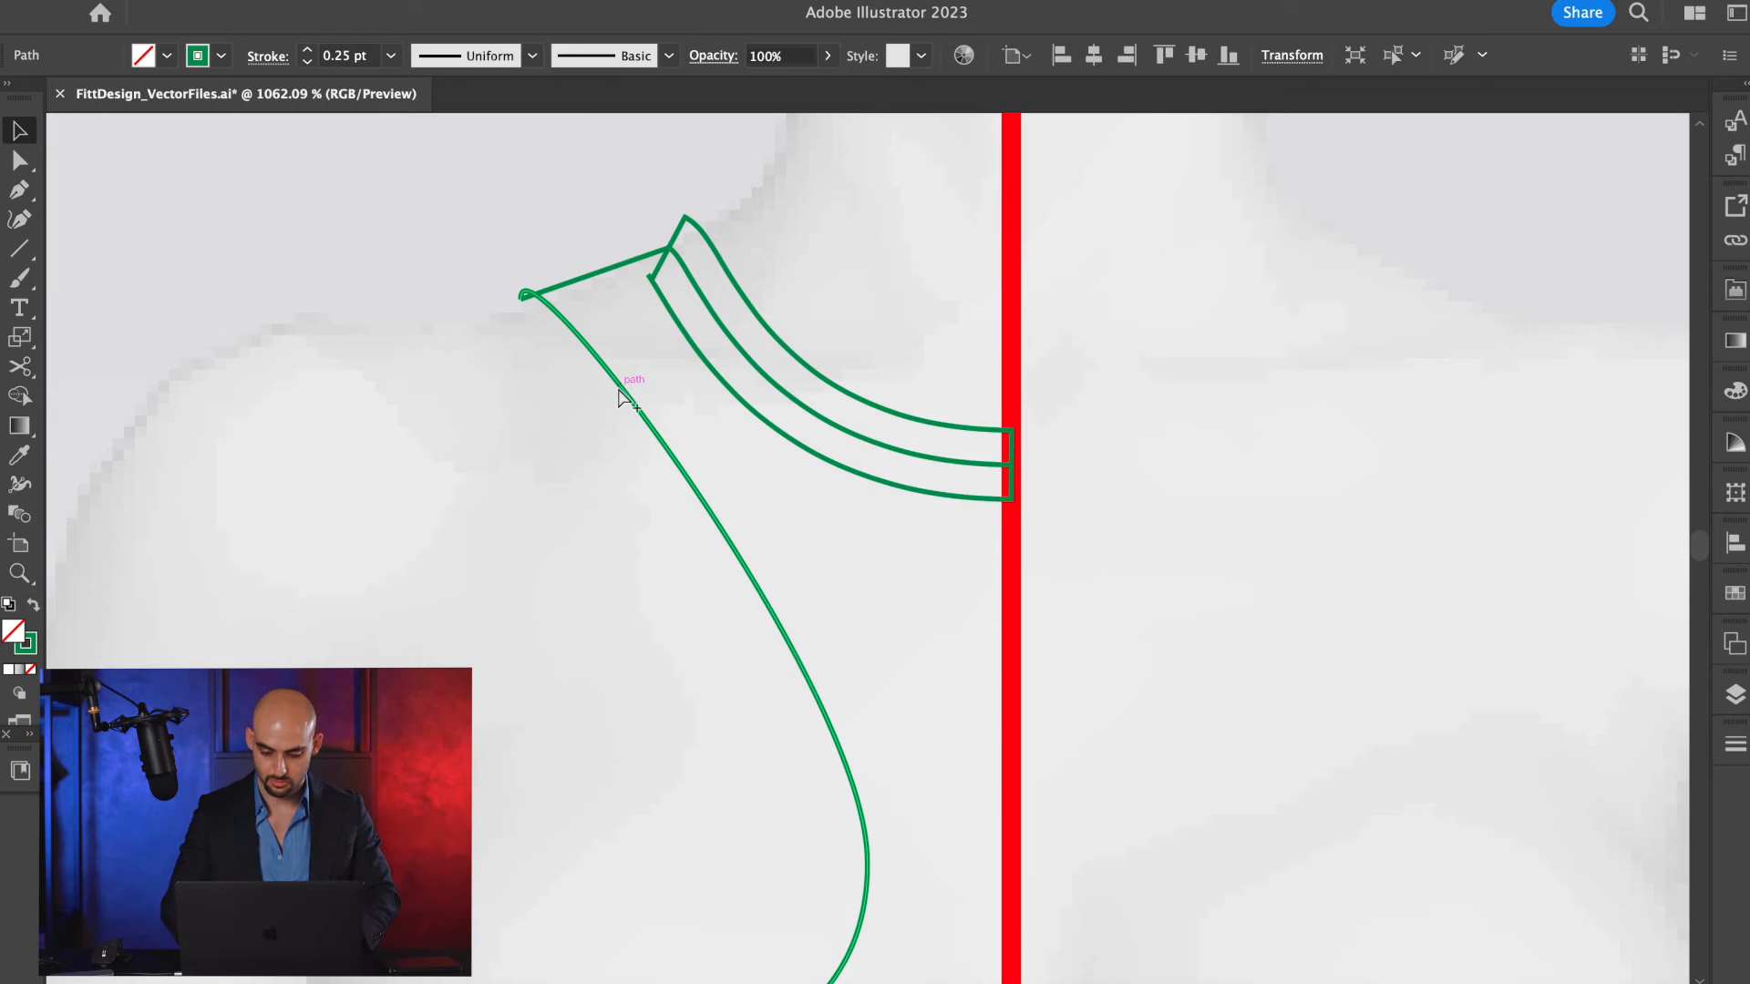
pyautogui.press('alt+super+o')
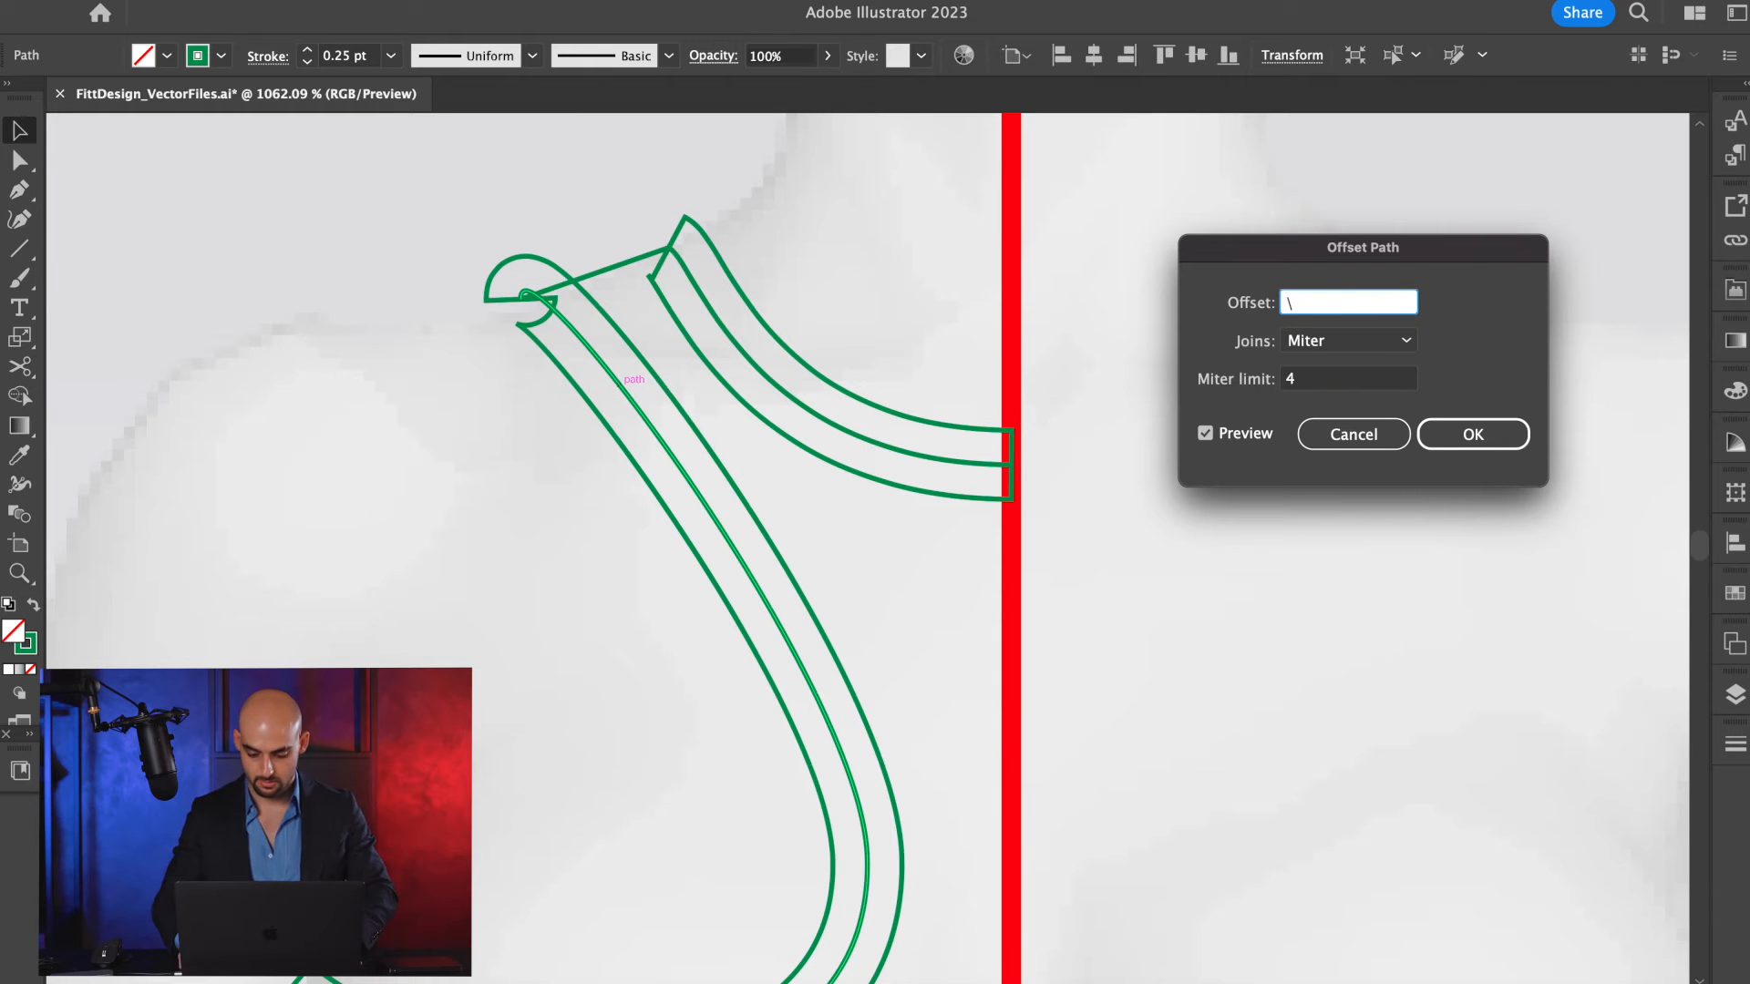
pyautogui.write('0.025')
pyautogui.press('Return')
# Cut the armhole offset outline at the underarm and at the shoulder line, and delete its surplus outer part.
pyautogui.click(563, 290)
pyautogui.scroll(-5, 564, 290)
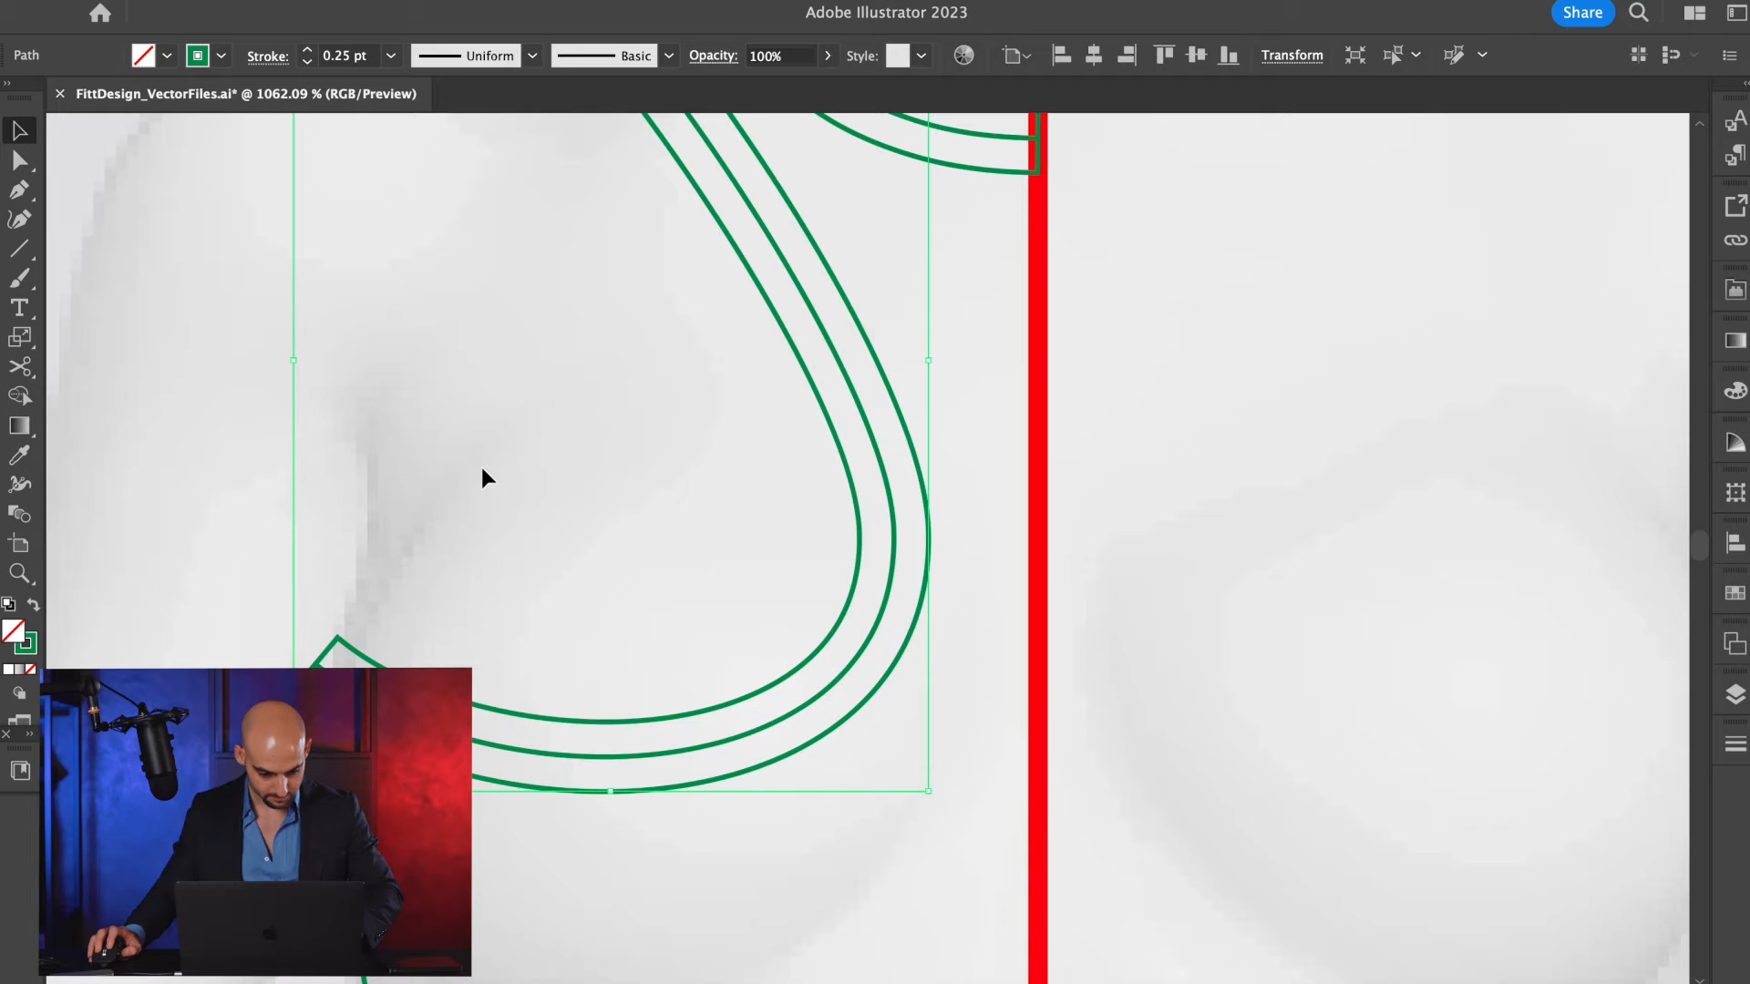
pyautogui.press('c')
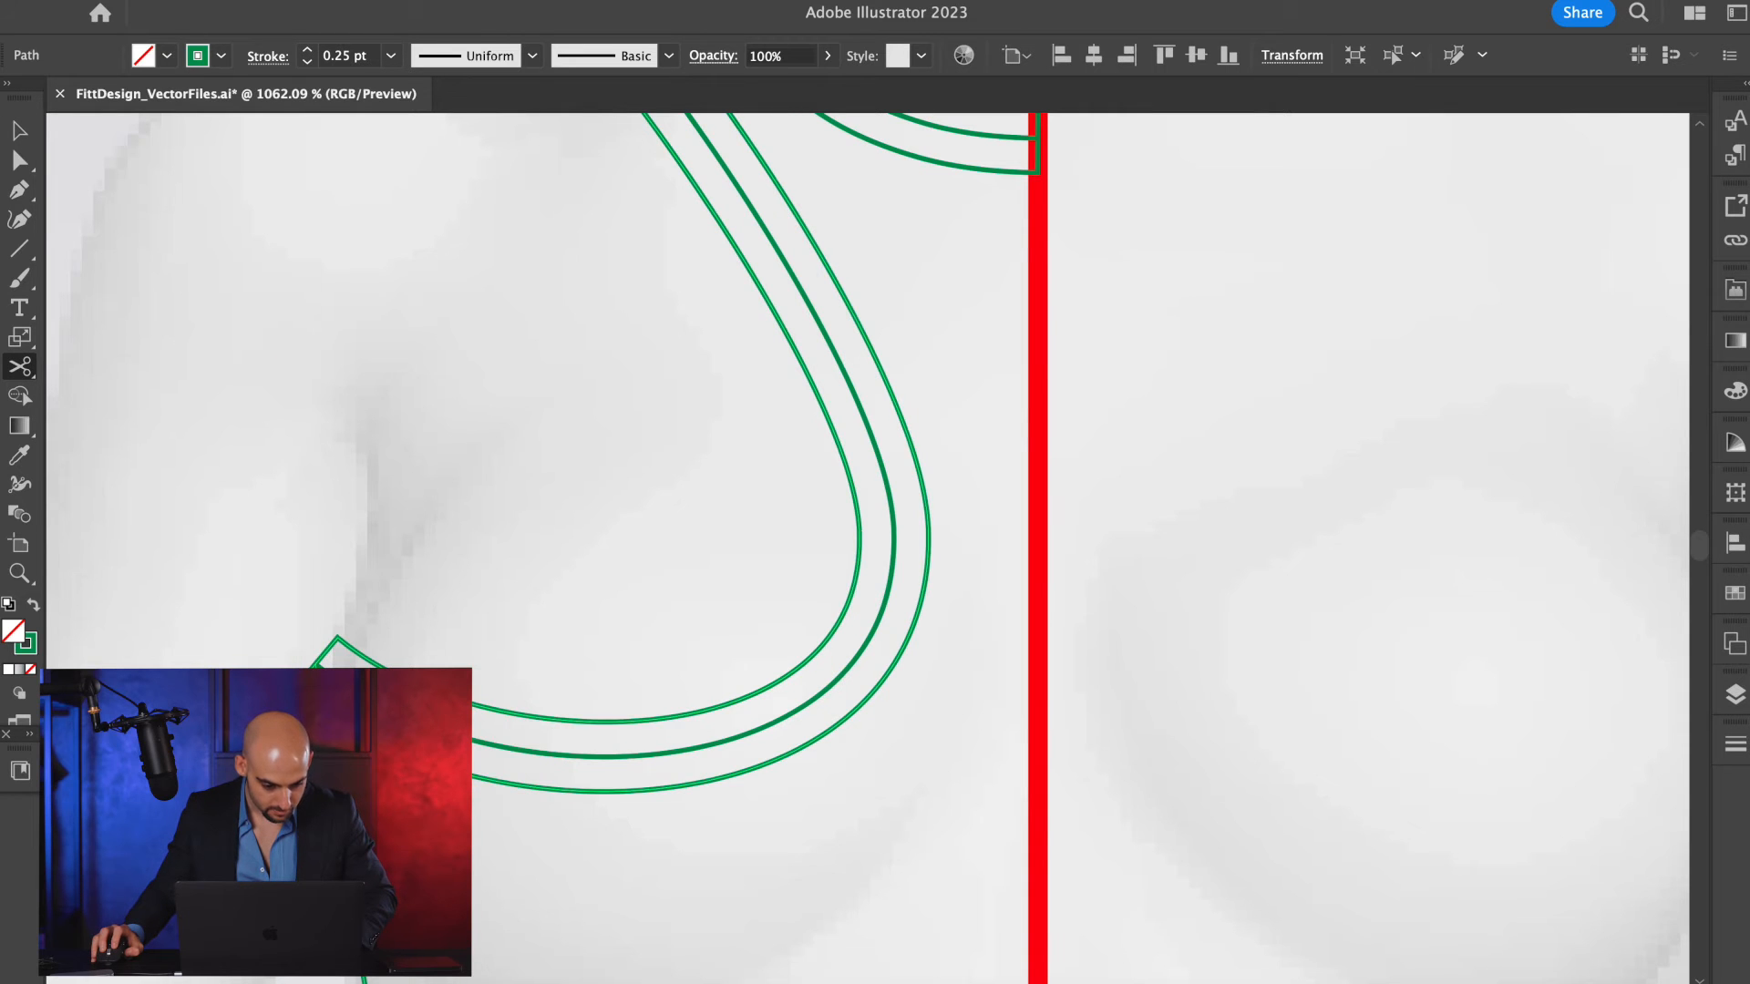
pyautogui.click(338, 638)
pyautogui.click(293, 689)
pyautogui.scroll(5, 544, 668)
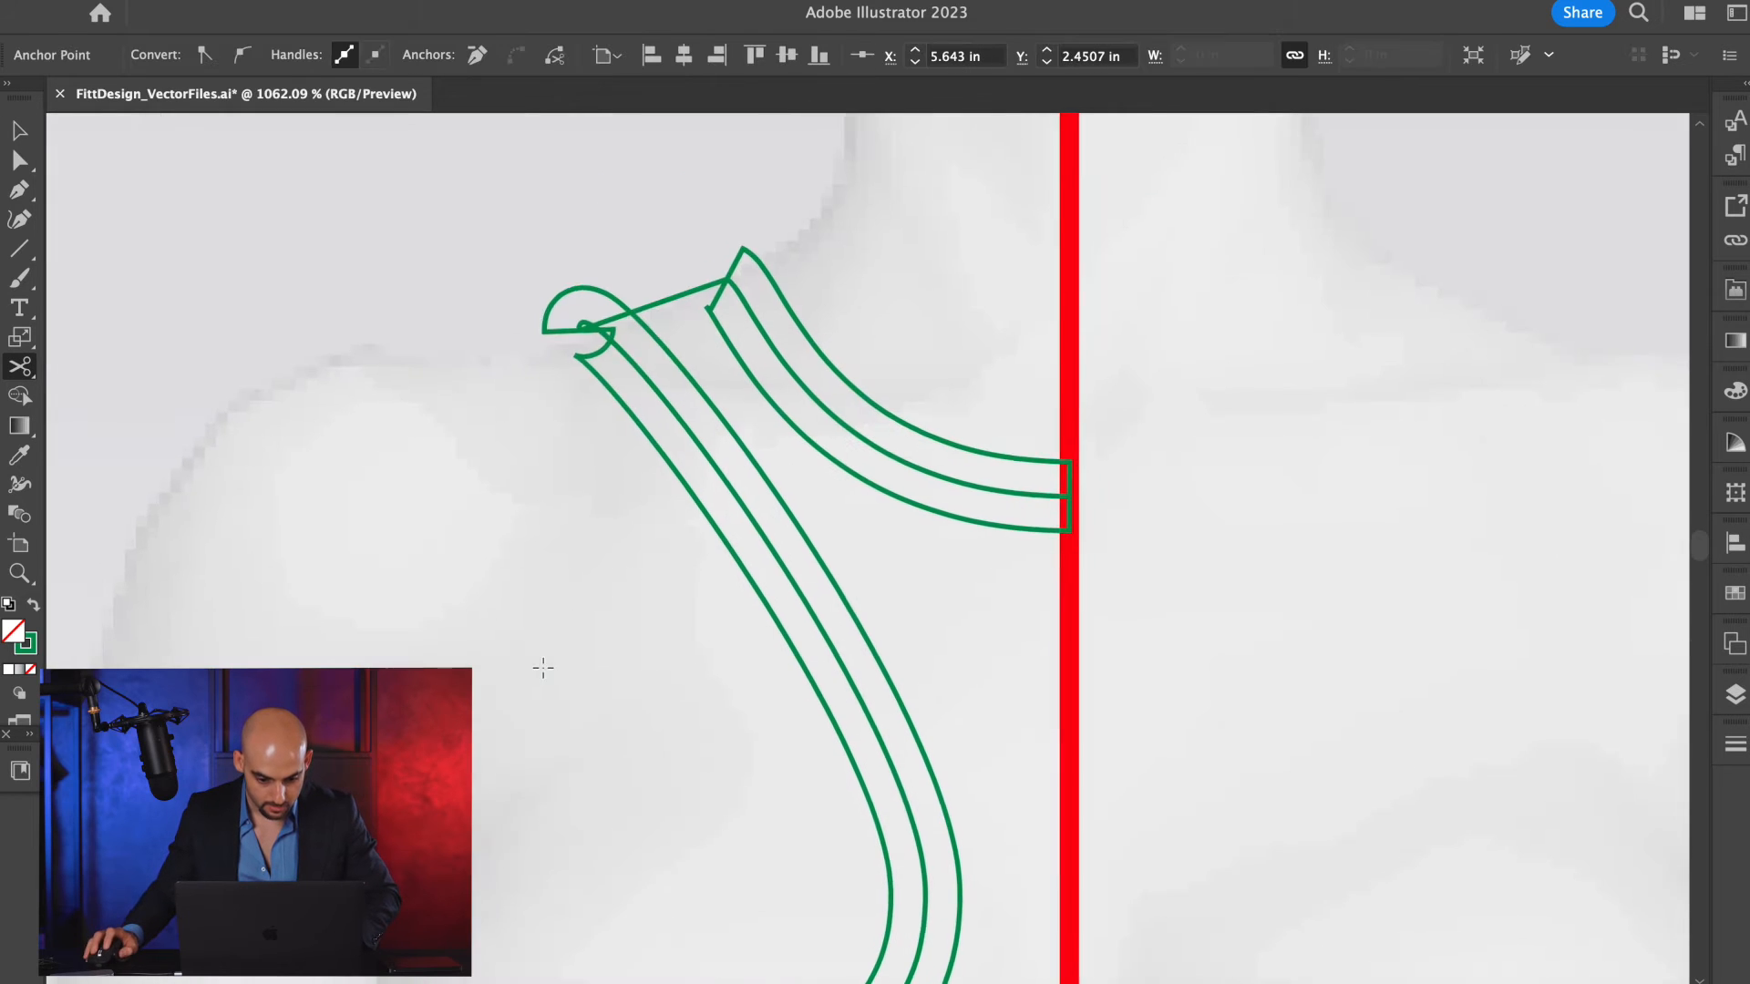
pyautogui.click(636, 312)
pyautogui.press('a')
pyautogui.press('v')
pyautogui.click(612, 300)
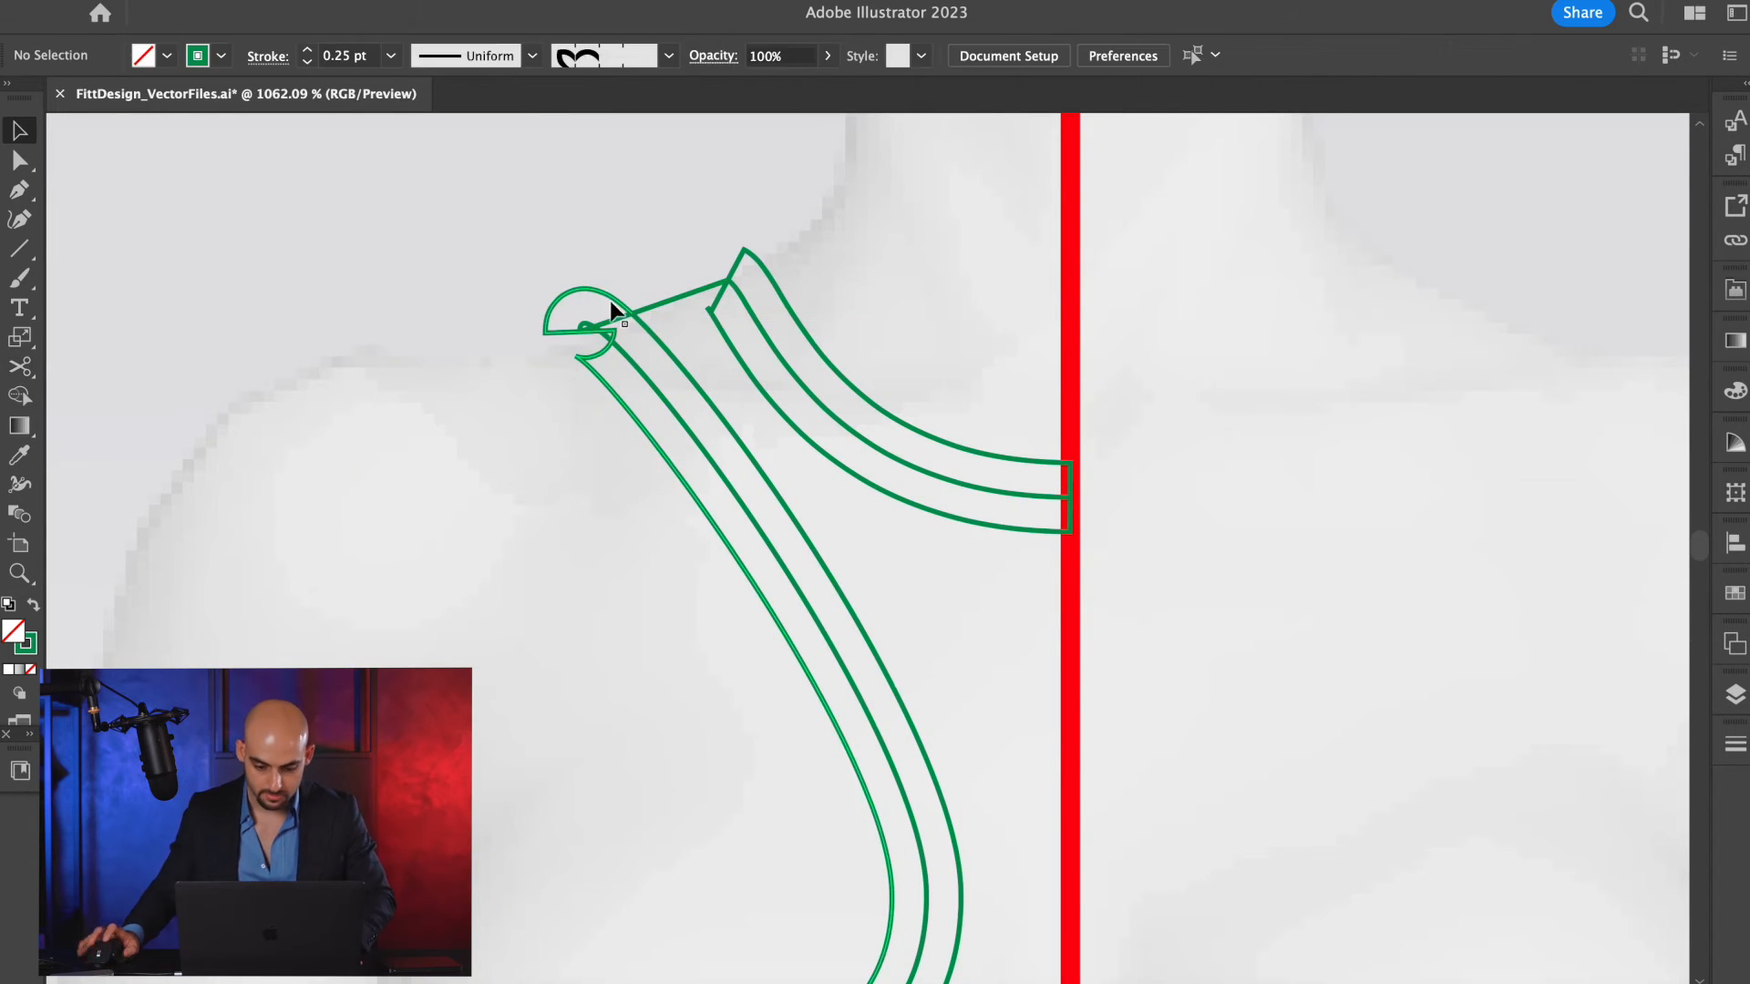
pyautogui.click(612, 310)
pyautogui.press('Delete')
# Cut the neckline offset outline at its lower shoulder corner and at the center line, and delete the surplus upper part.
pyautogui.scroll(3, 736, 310)
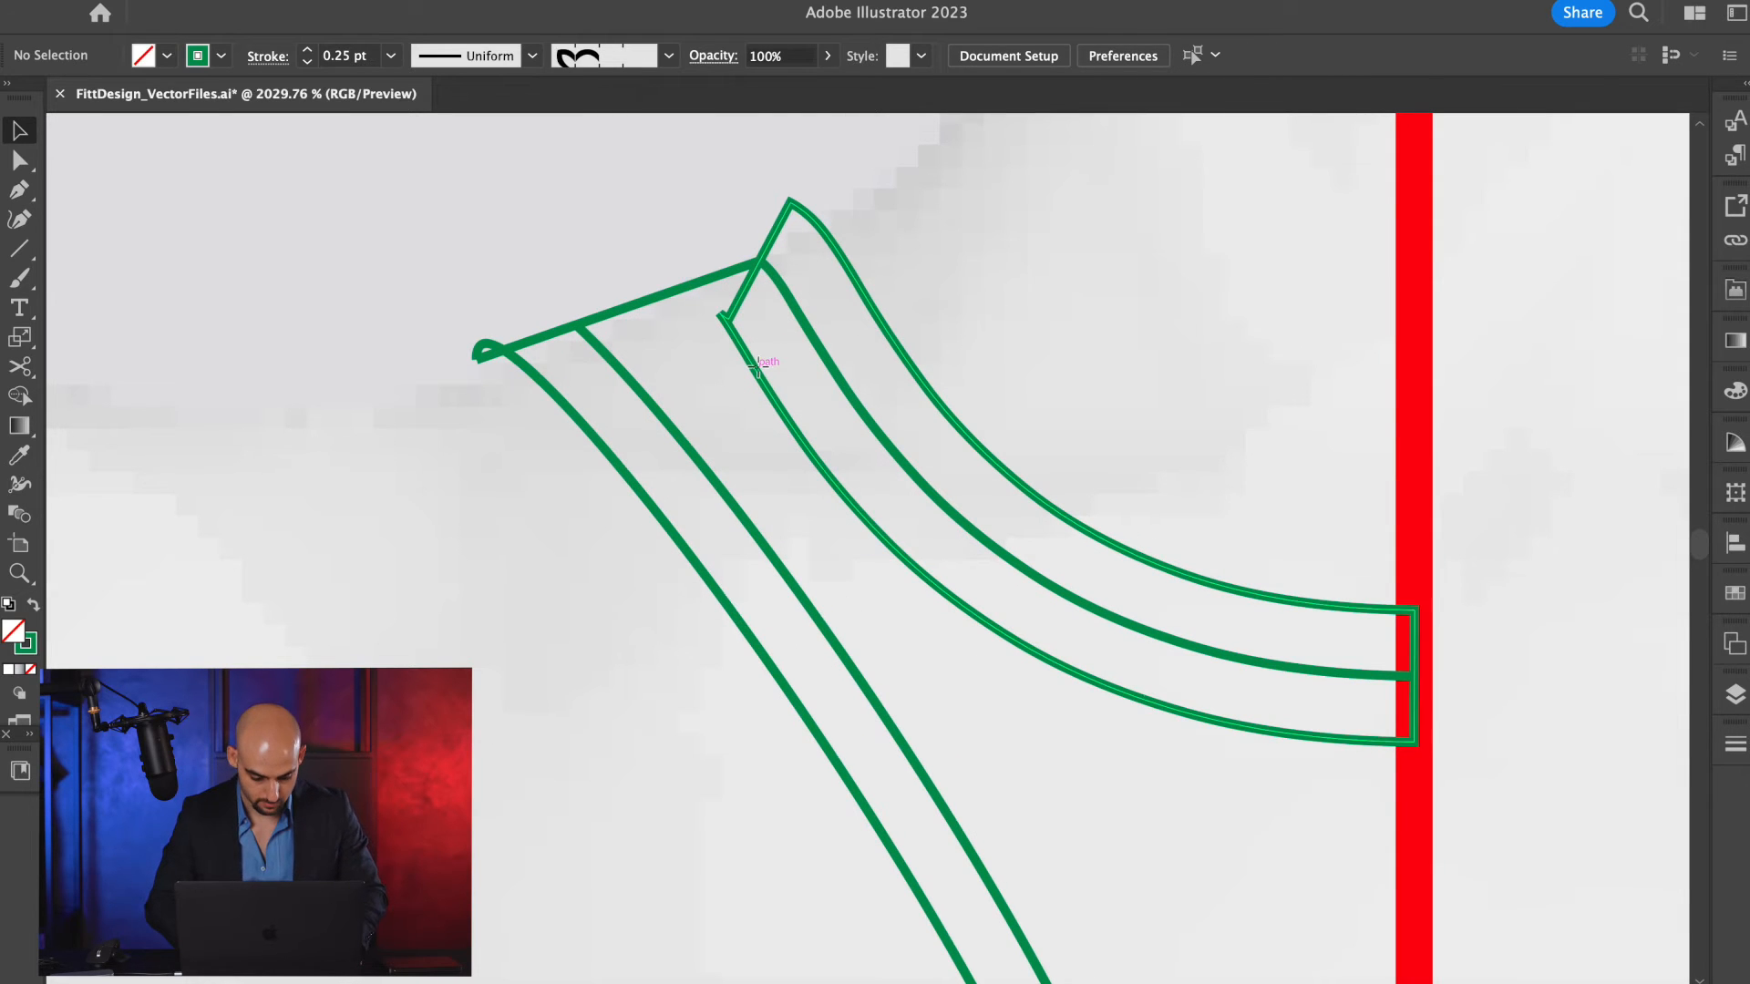
pyautogui.click(754, 358)
pyautogui.press('c')
pyautogui.click(723, 317)
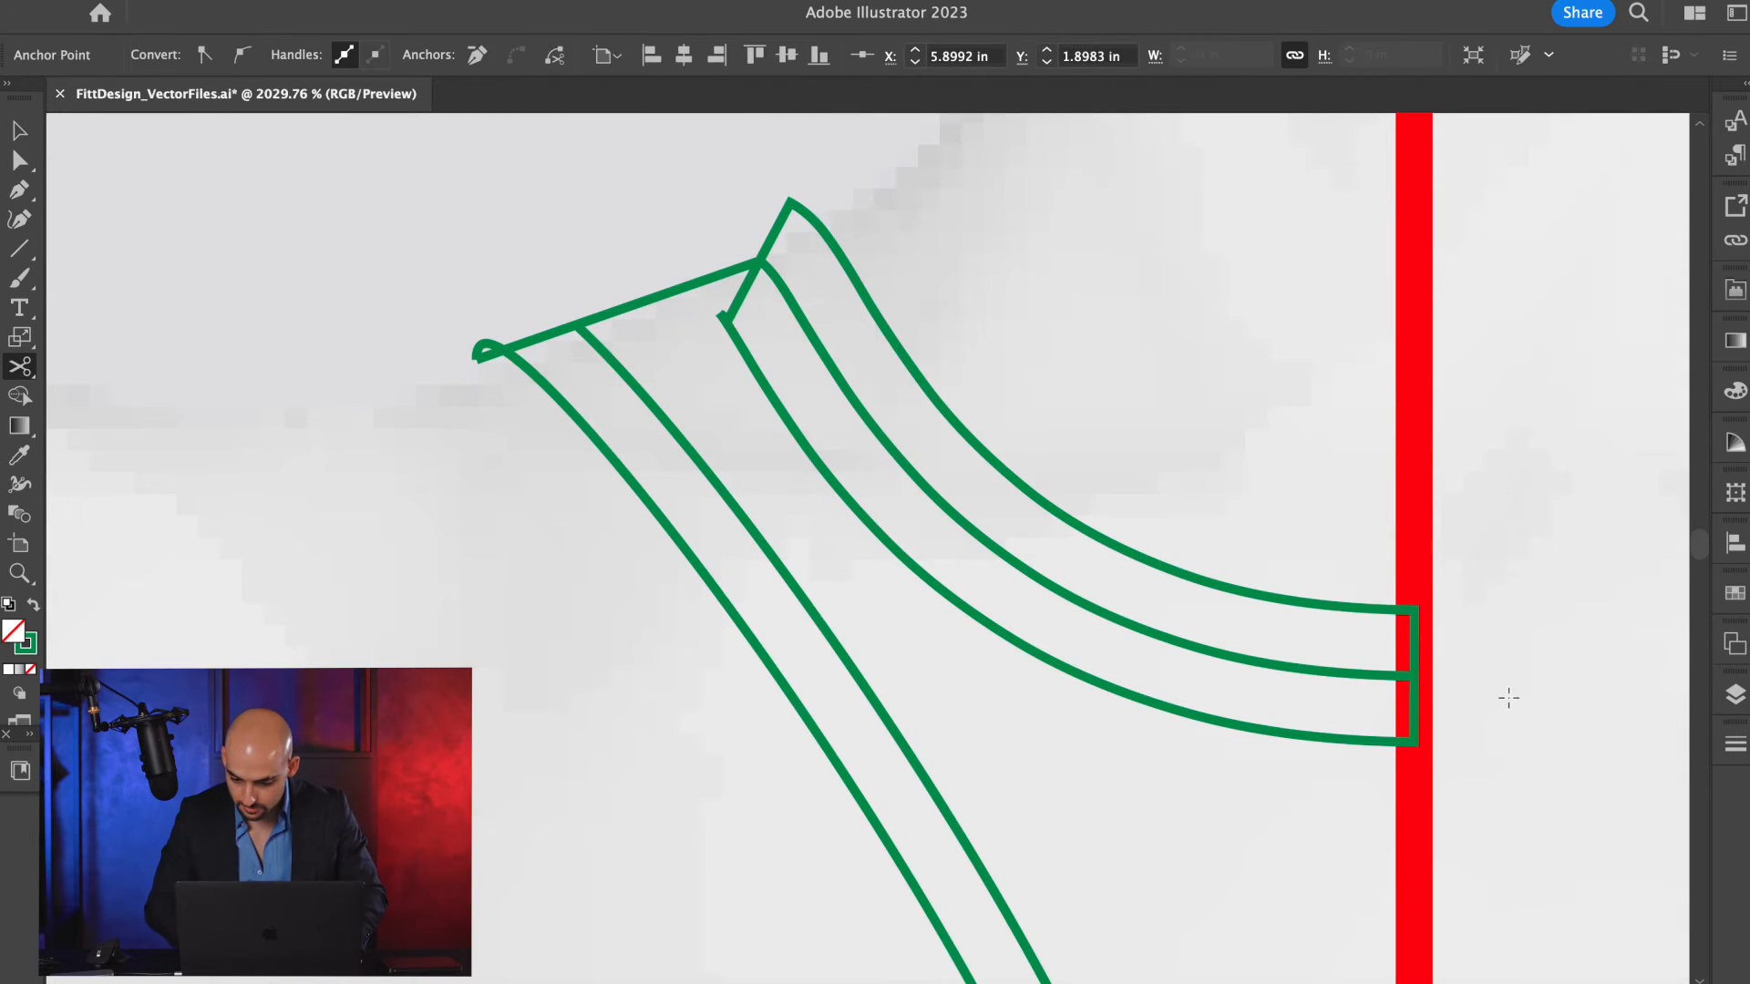
pyautogui.press('v')
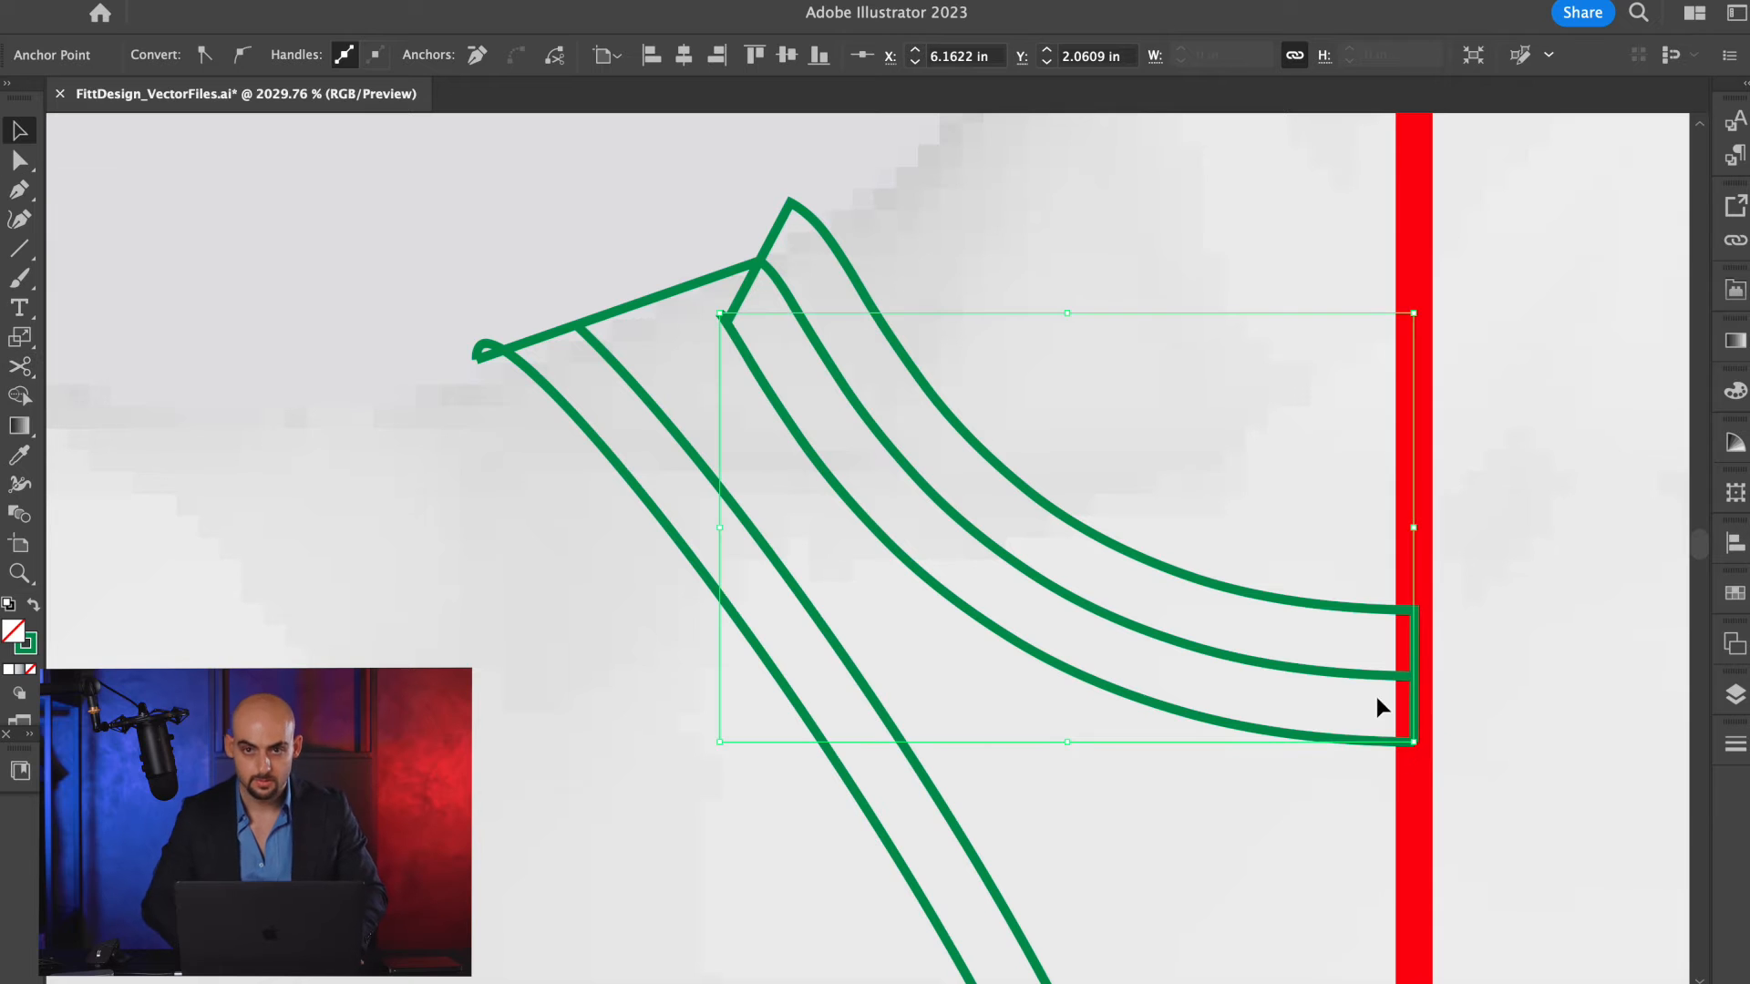
pyautogui.click(1365, 641)
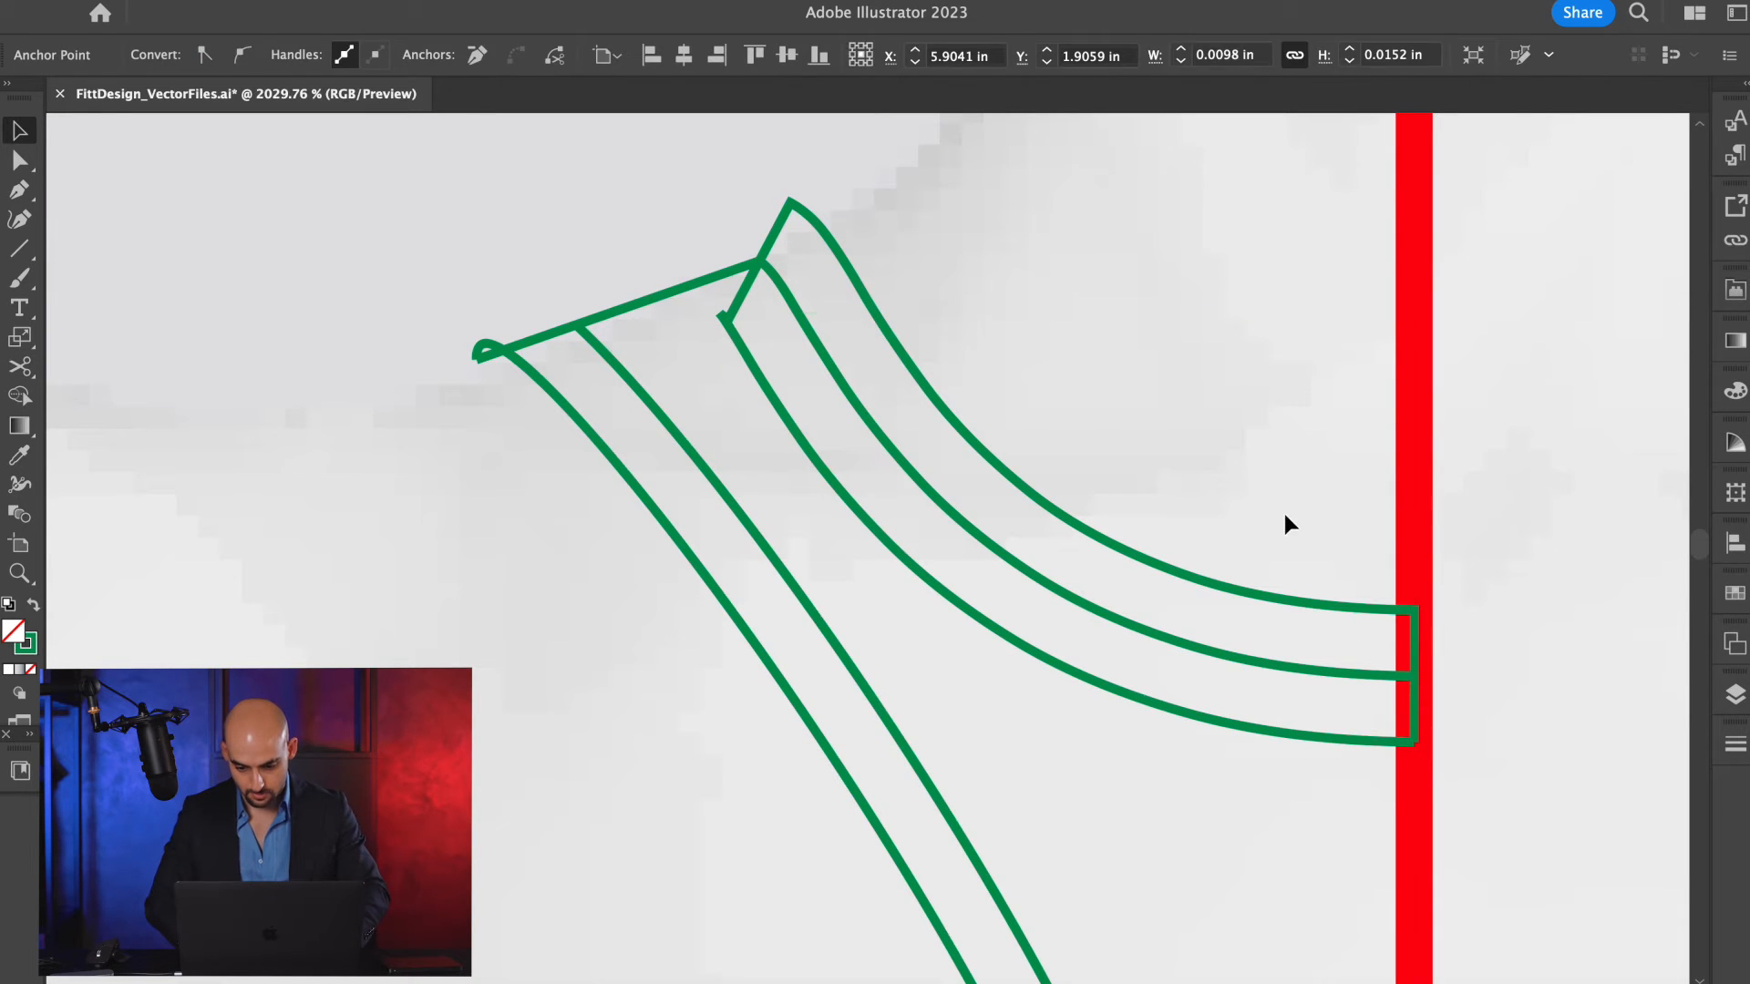
pyautogui.click(1261, 594)
pyautogui.press('Delete')
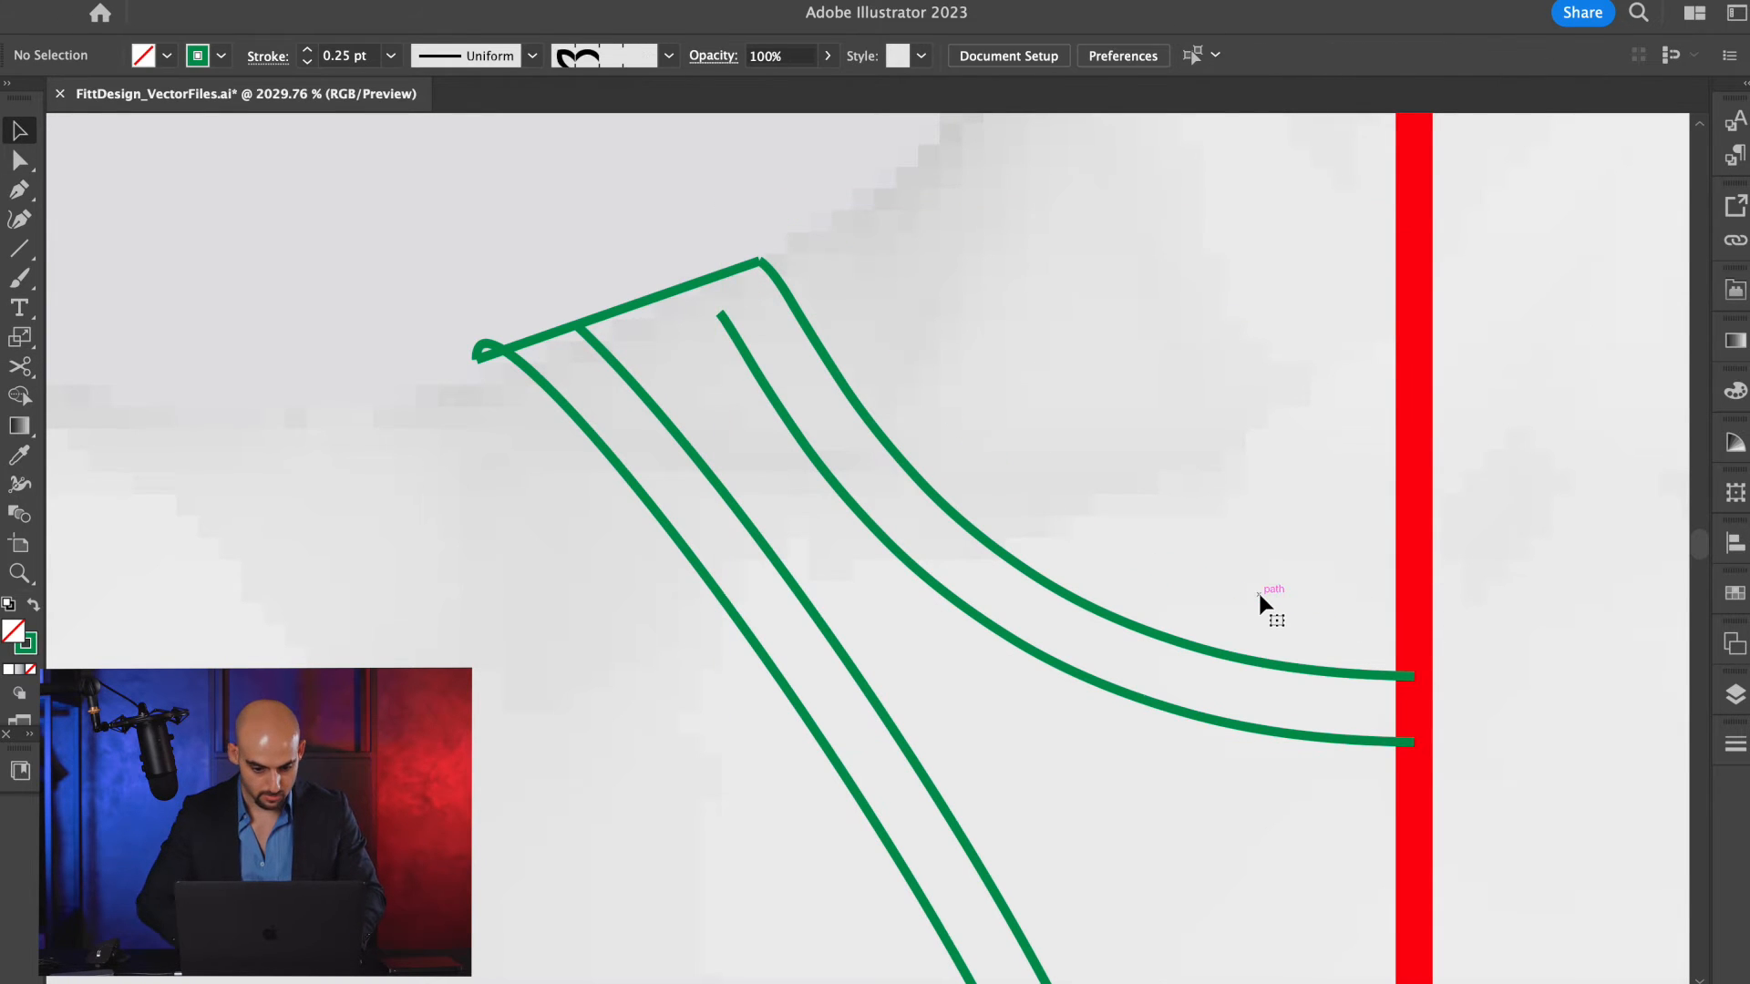
# Extend the shoulder end of the remaining neckline offset curve so it meets the shoulder line.
pyautogui.press('a')
pyautogui.scroll(5, 759, 384)
pyautogui.moveTo(700, 275)
pyautogui.mouseDown()
pyautogui.moveTo(662, 227)
pyautogui.moveTo(705, 275)
pyautogui.mouseUp()
pyautogui.scroll(3, 664, 228)
pyautogui.press('p')
pyautogui.press('super+z')
pyautogui.scroll(-3, 779, 323)
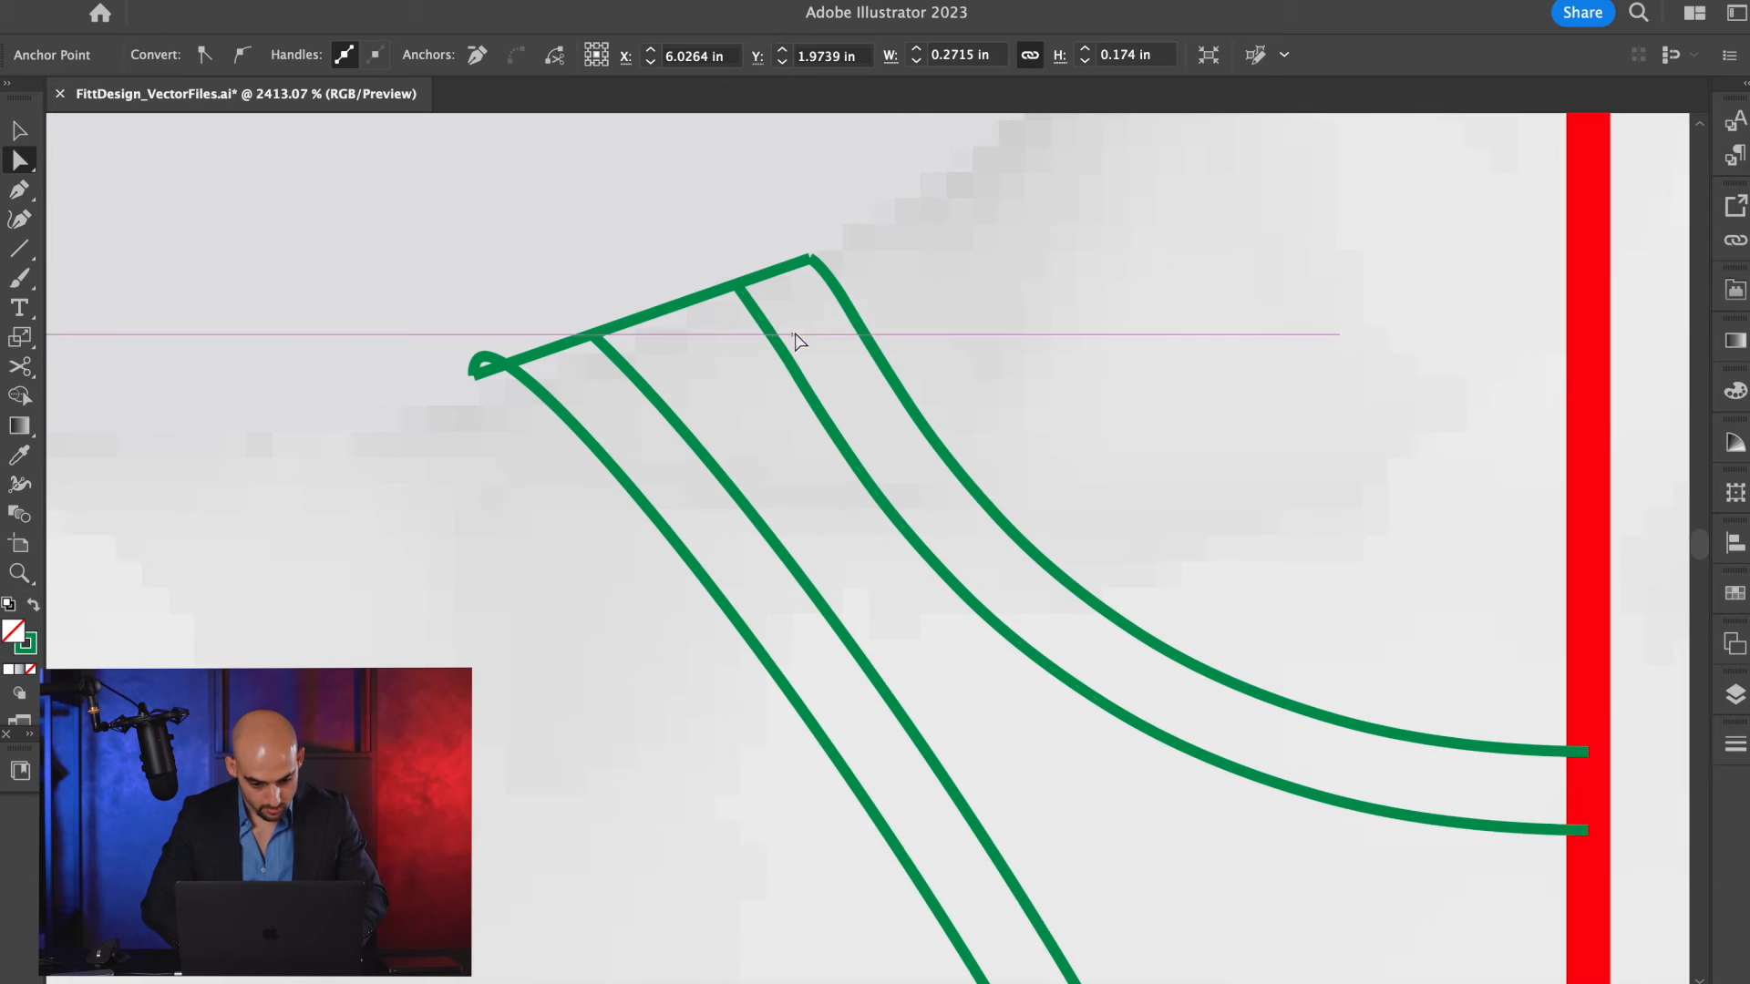
# Cut the shoulder line at the armhole trim's inner curve and arch the outer piece into a rounded trim end, checking in outline view.
pyautogui.press('a')
pyautogui.click(551, 362)
pyautogui.press('c')
pyautogui.click(595, 334)
pyautogui.press('a')
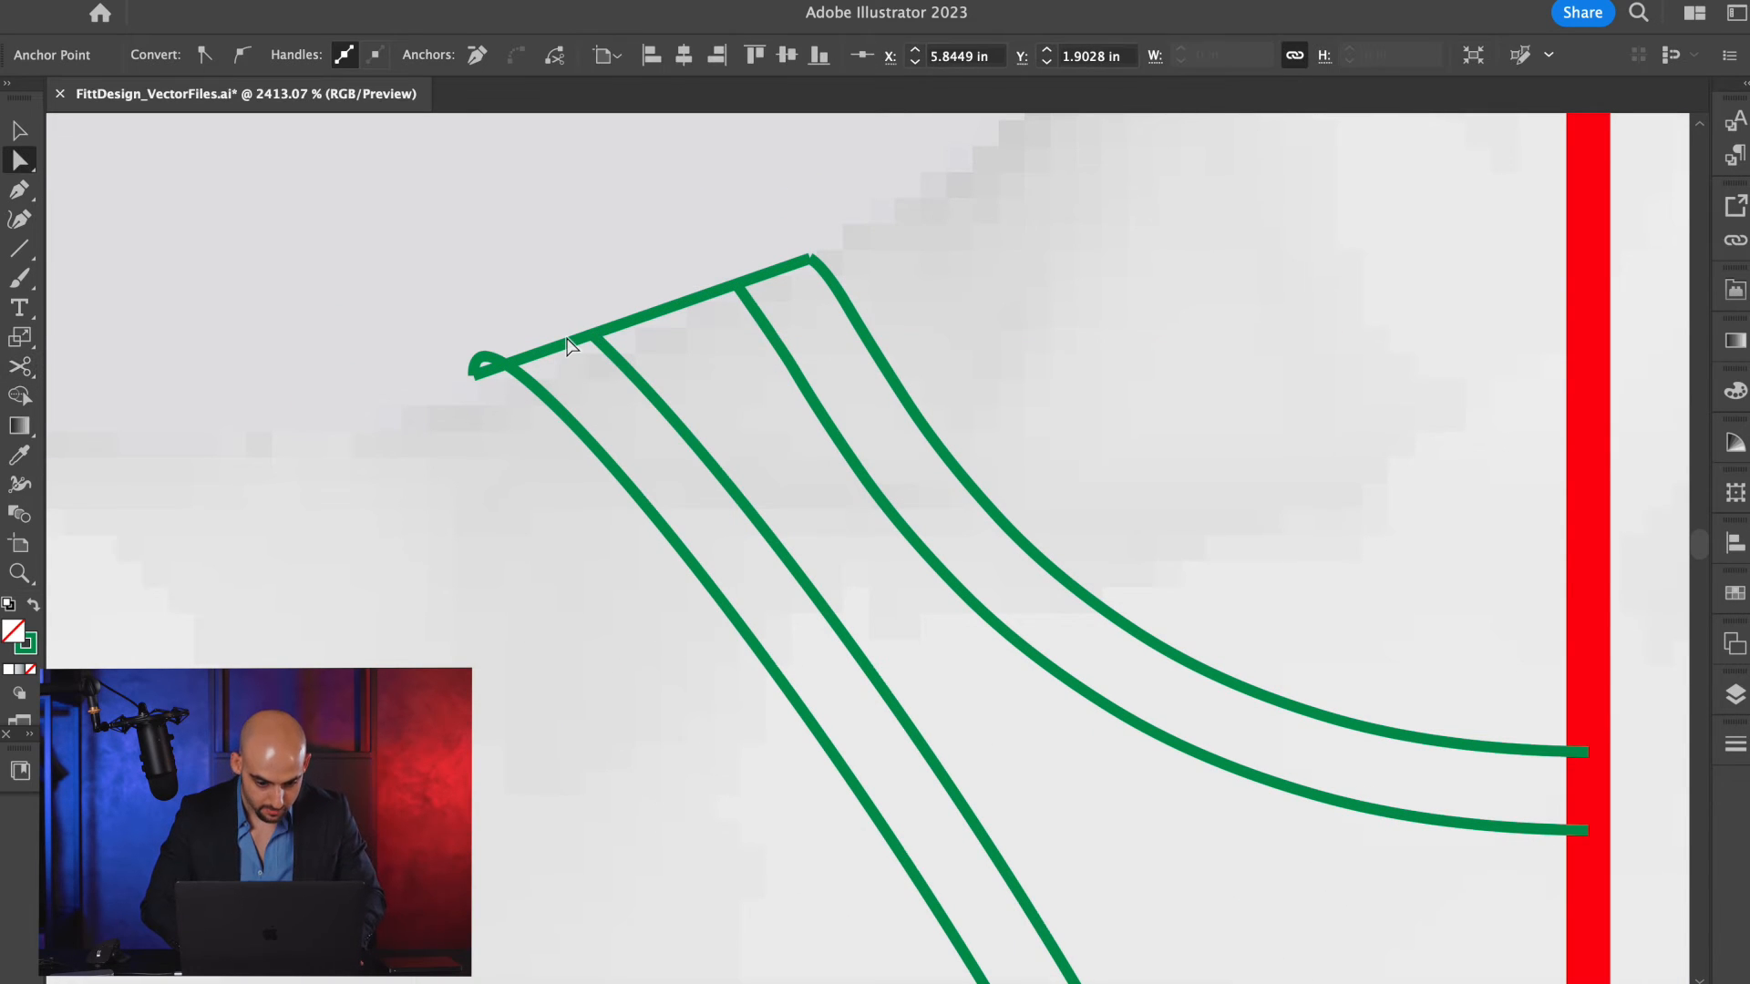
pyautogui.press('p')
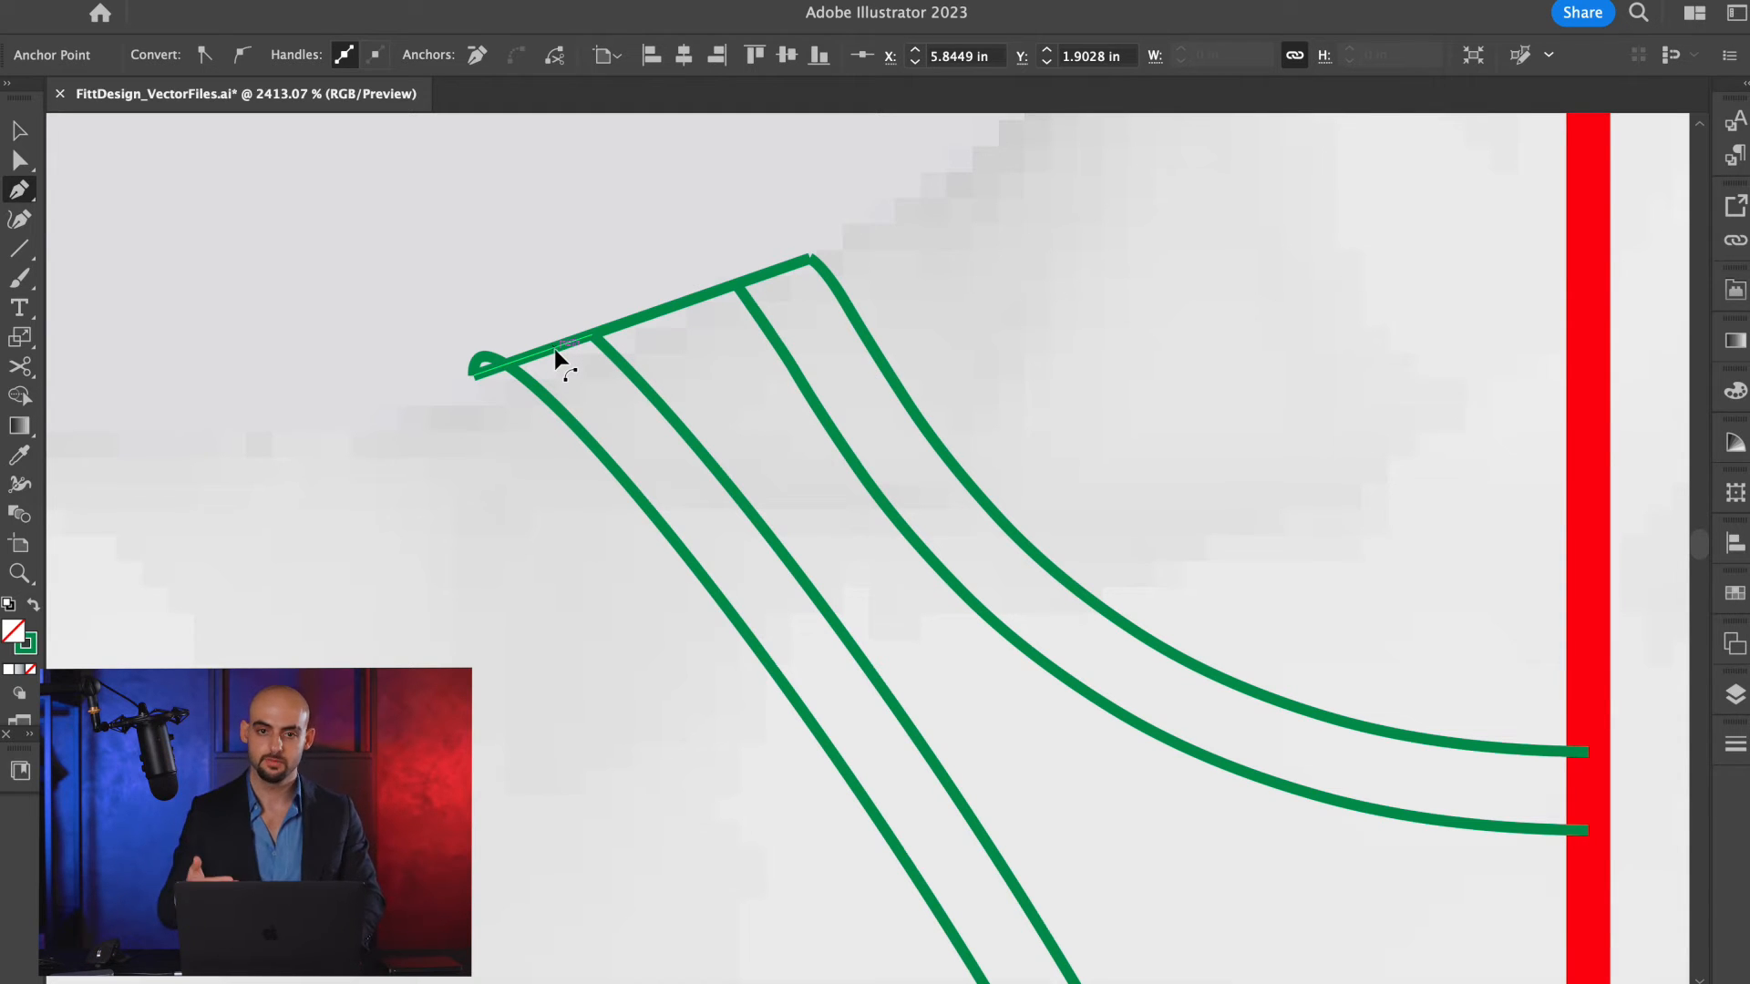
pyautogui.moveTo(554, 348)
pyautogui.mouseDown()
pyautogui.moveTo(534, 327)
pyautogui.moveTo(487, 340)
pyautogui.moveTo(562, 324)
pyautogui.mouseUp()
pyautogui.press('a')
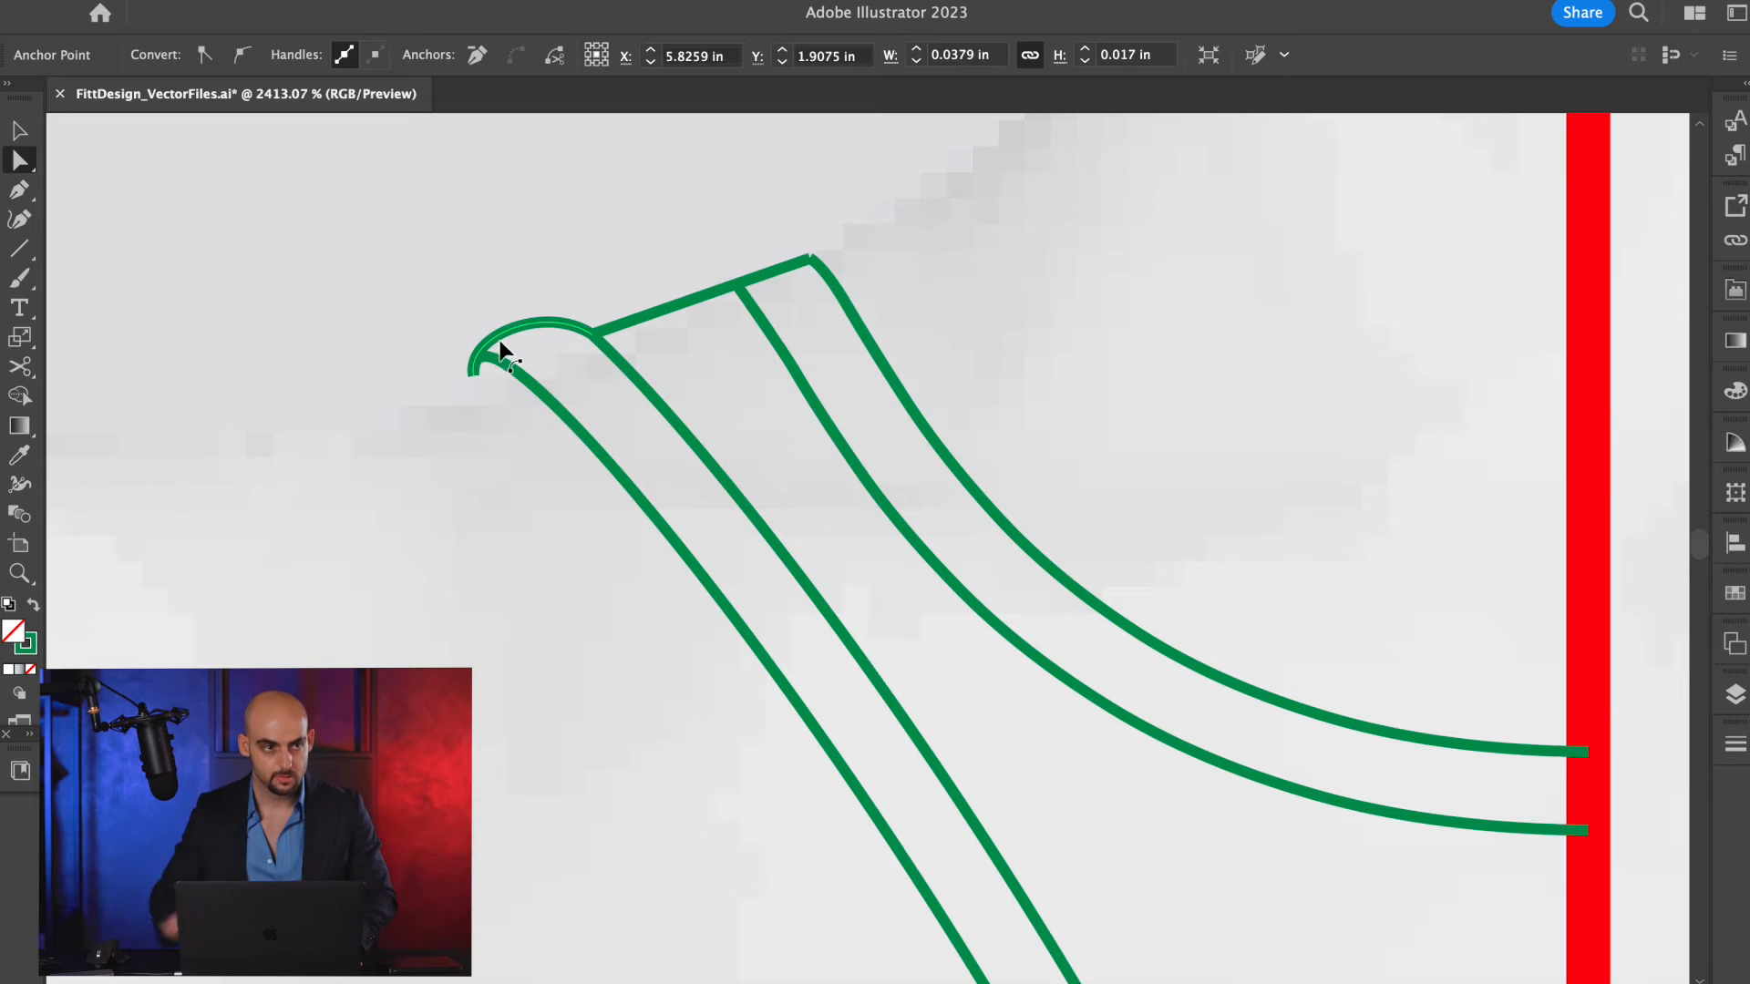
pyautogui.hotkey('ctrl', 'y')
pyautogui.scroll(5, 683, 336)
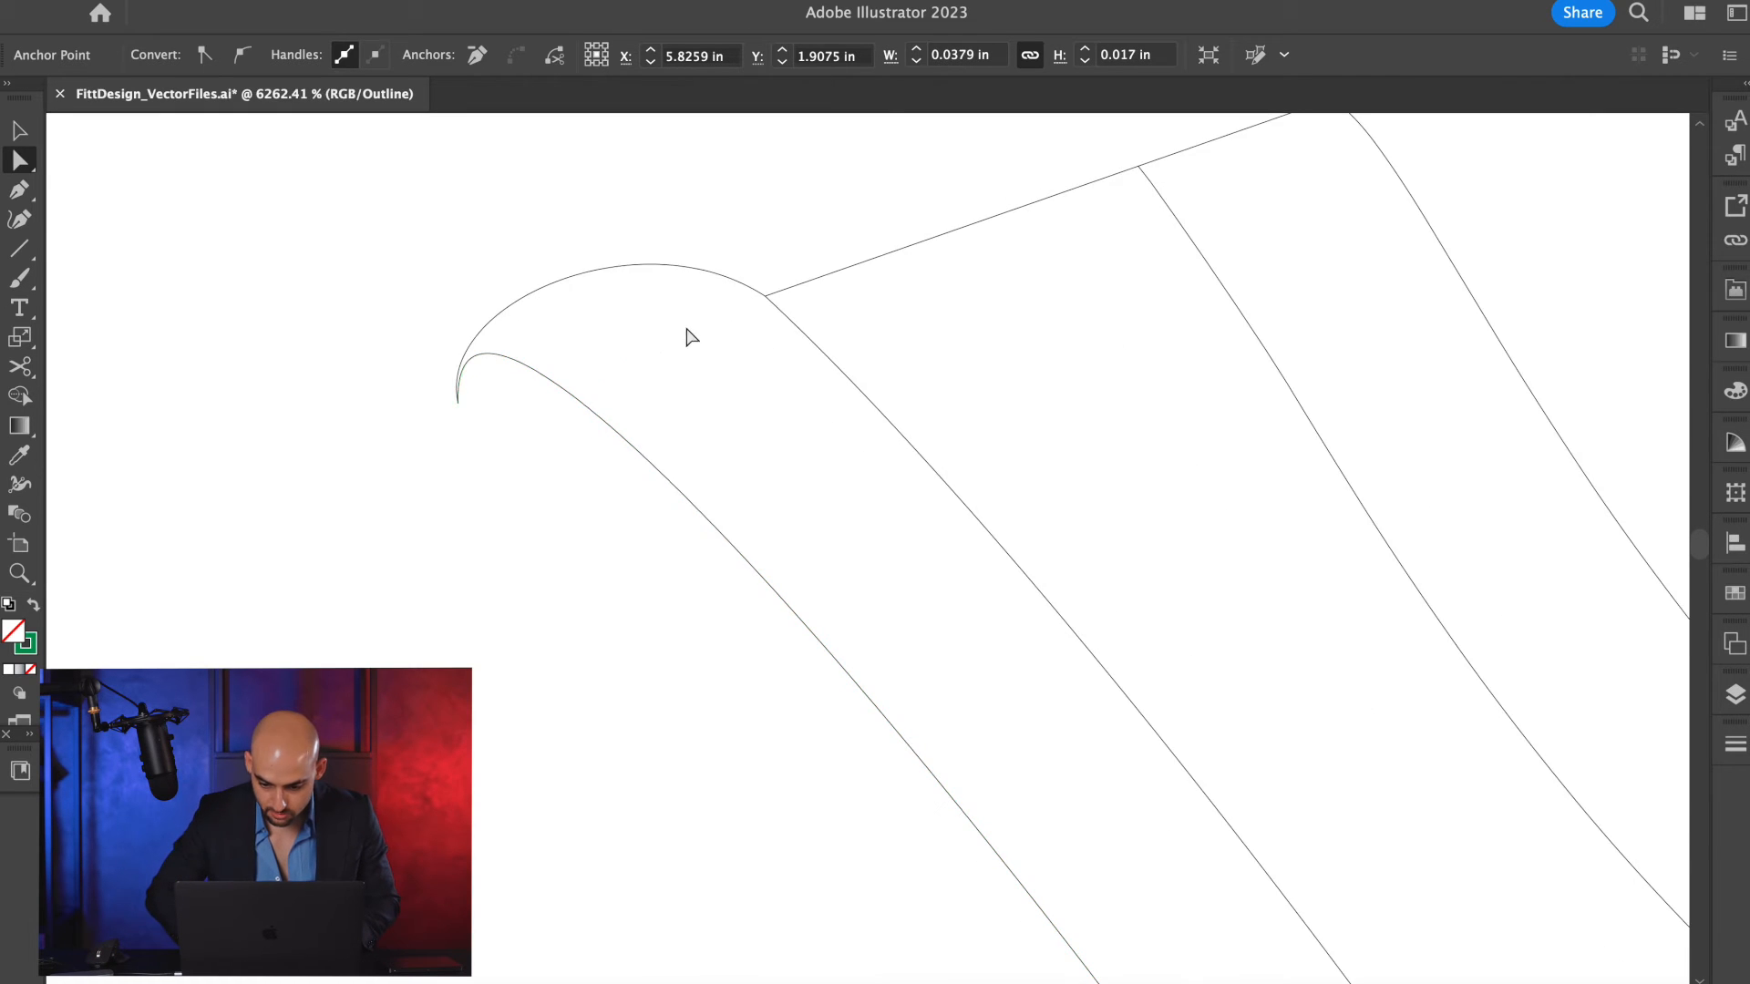
pyautogui.hotkey('ctrl', 'y')
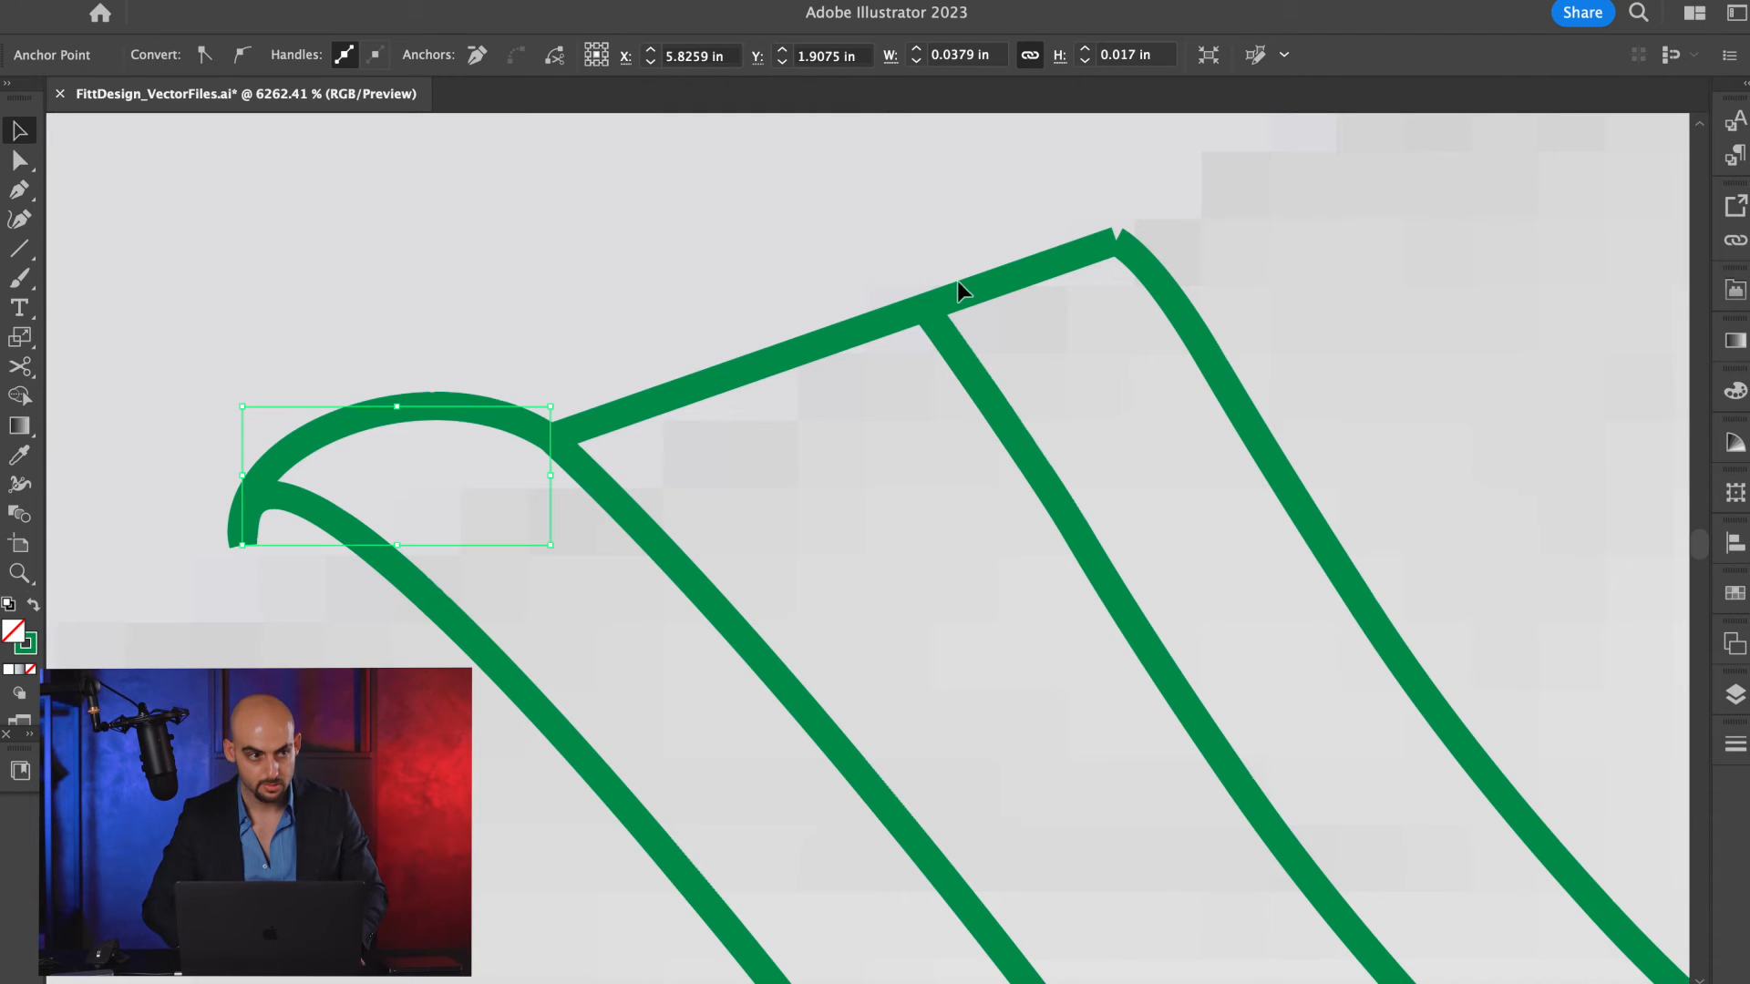
# Cut the shoulder line at the neckline trim's lower curve and arch the neck-side piece into a rounded trim end.
pyautogui.click(965, 304)
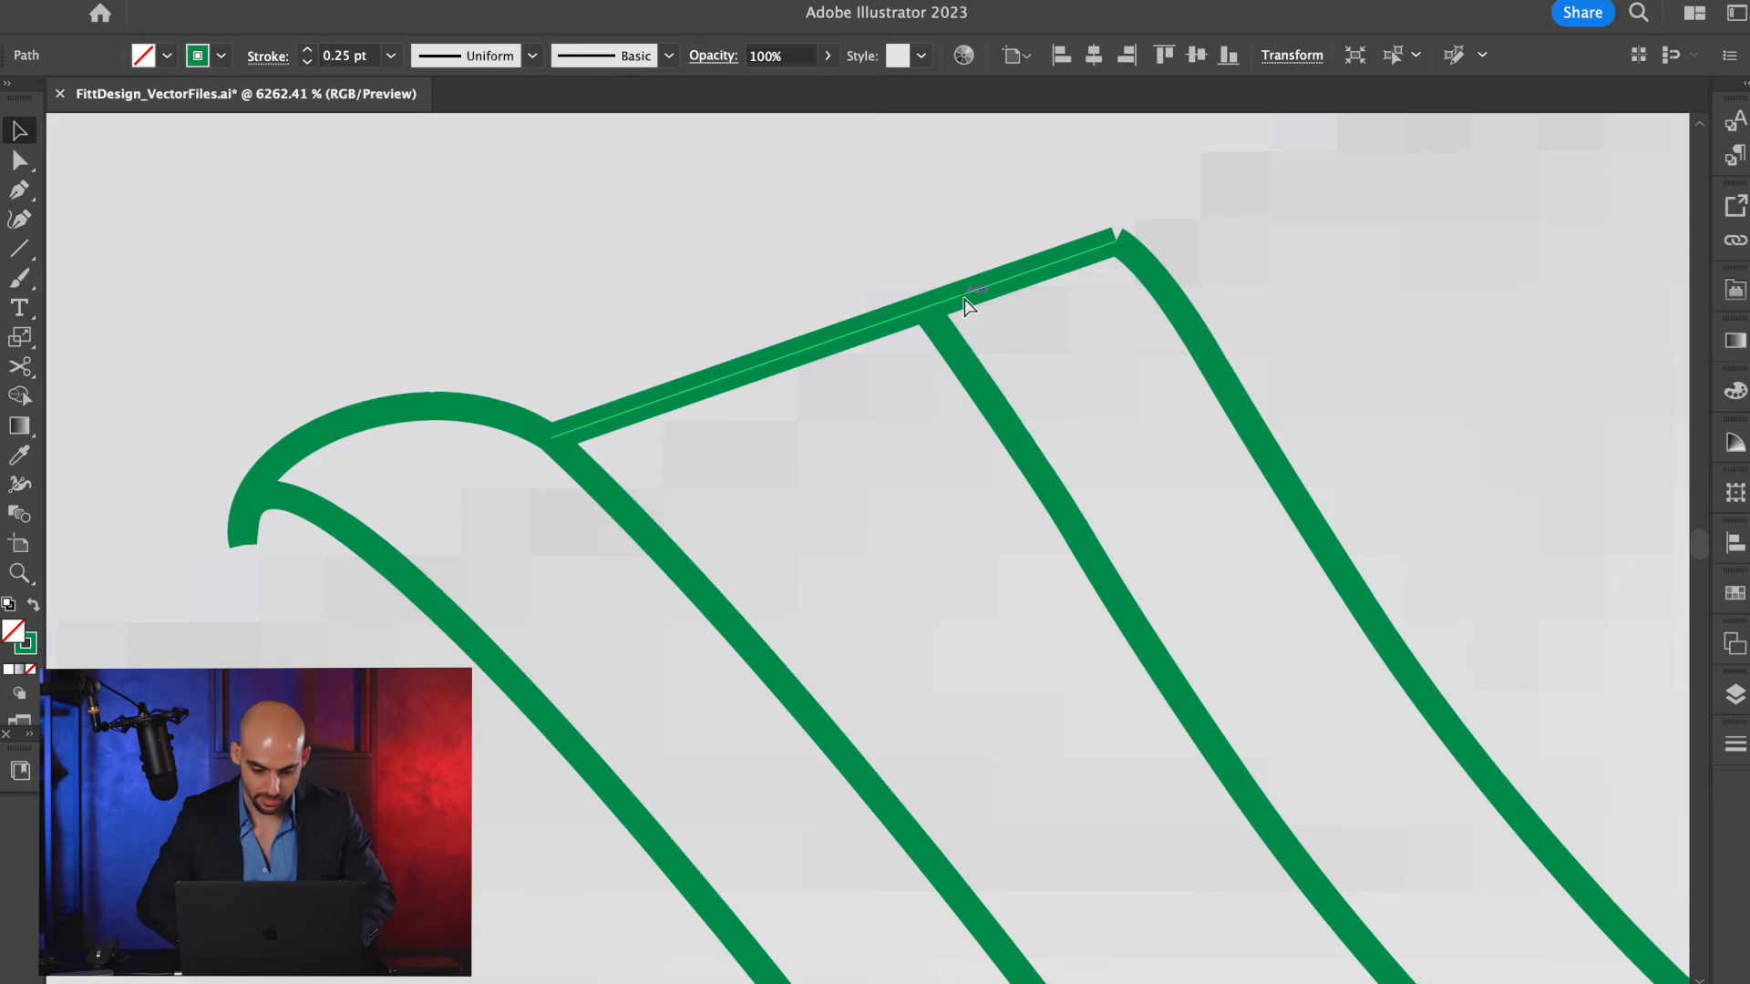
pyautogui.press('c')
pyautogui.click(923, 308)
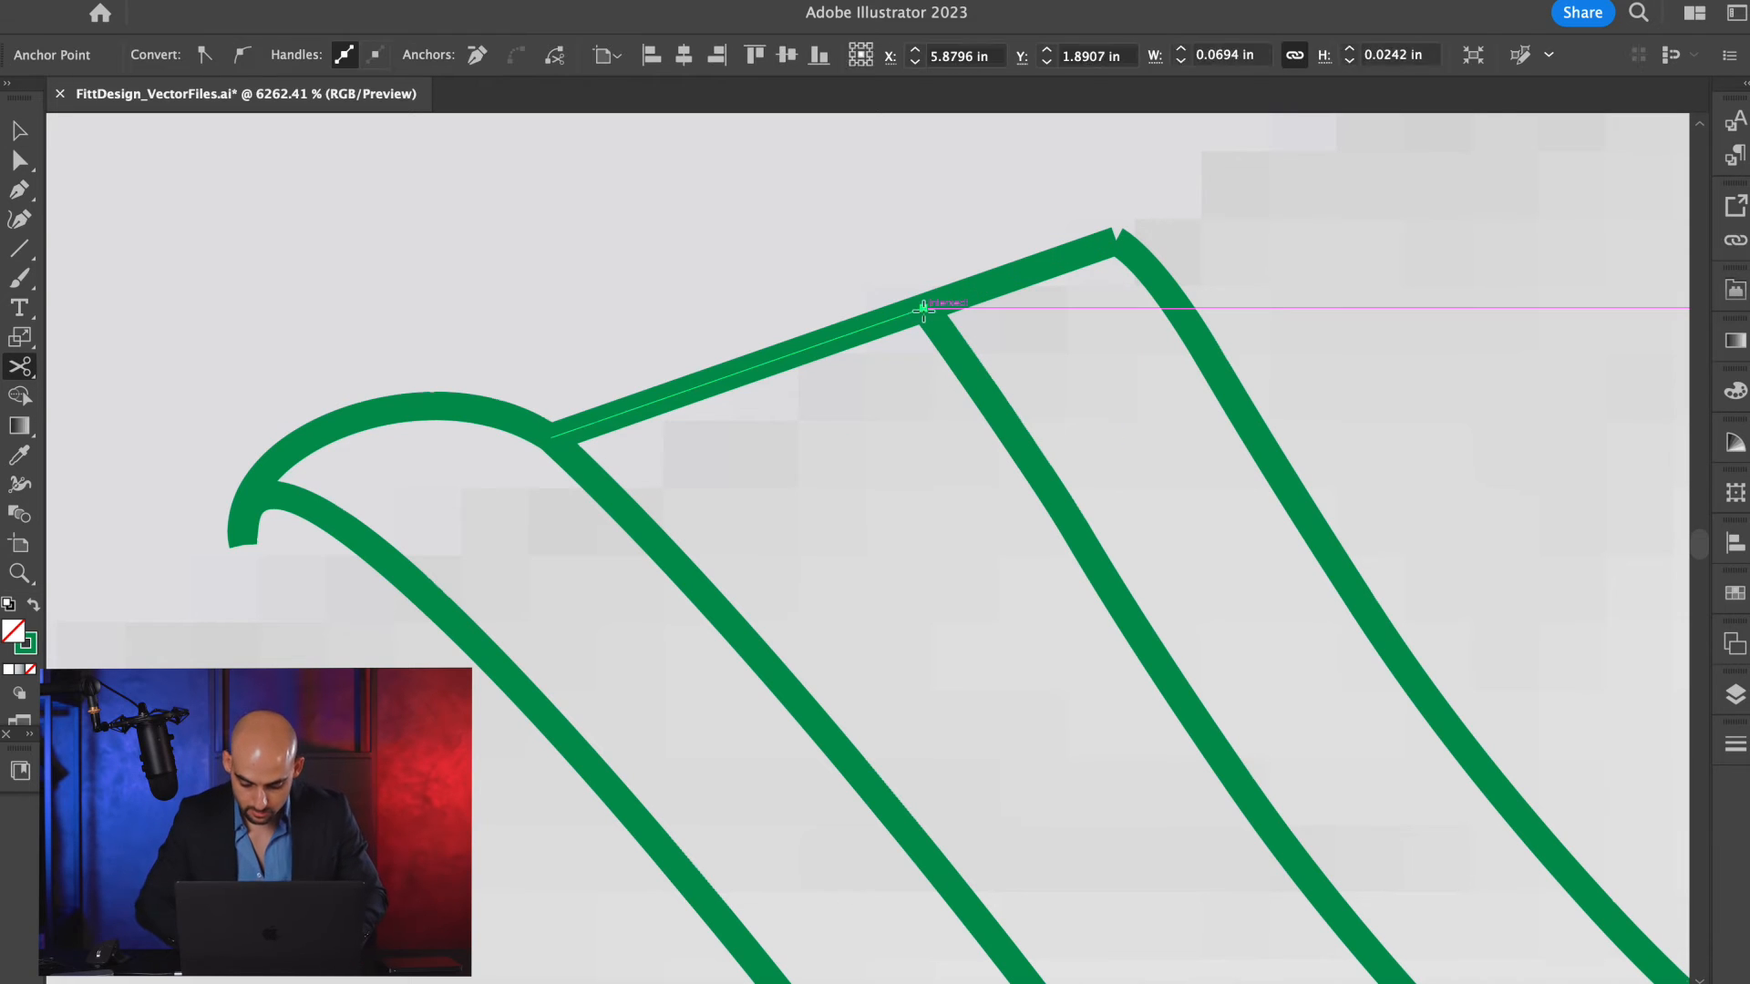
pyautogui.press('p')
pyautogui.moveTo(1031, 281); pyautogui.dragTo(965, 261)
pyautogui.press('a')
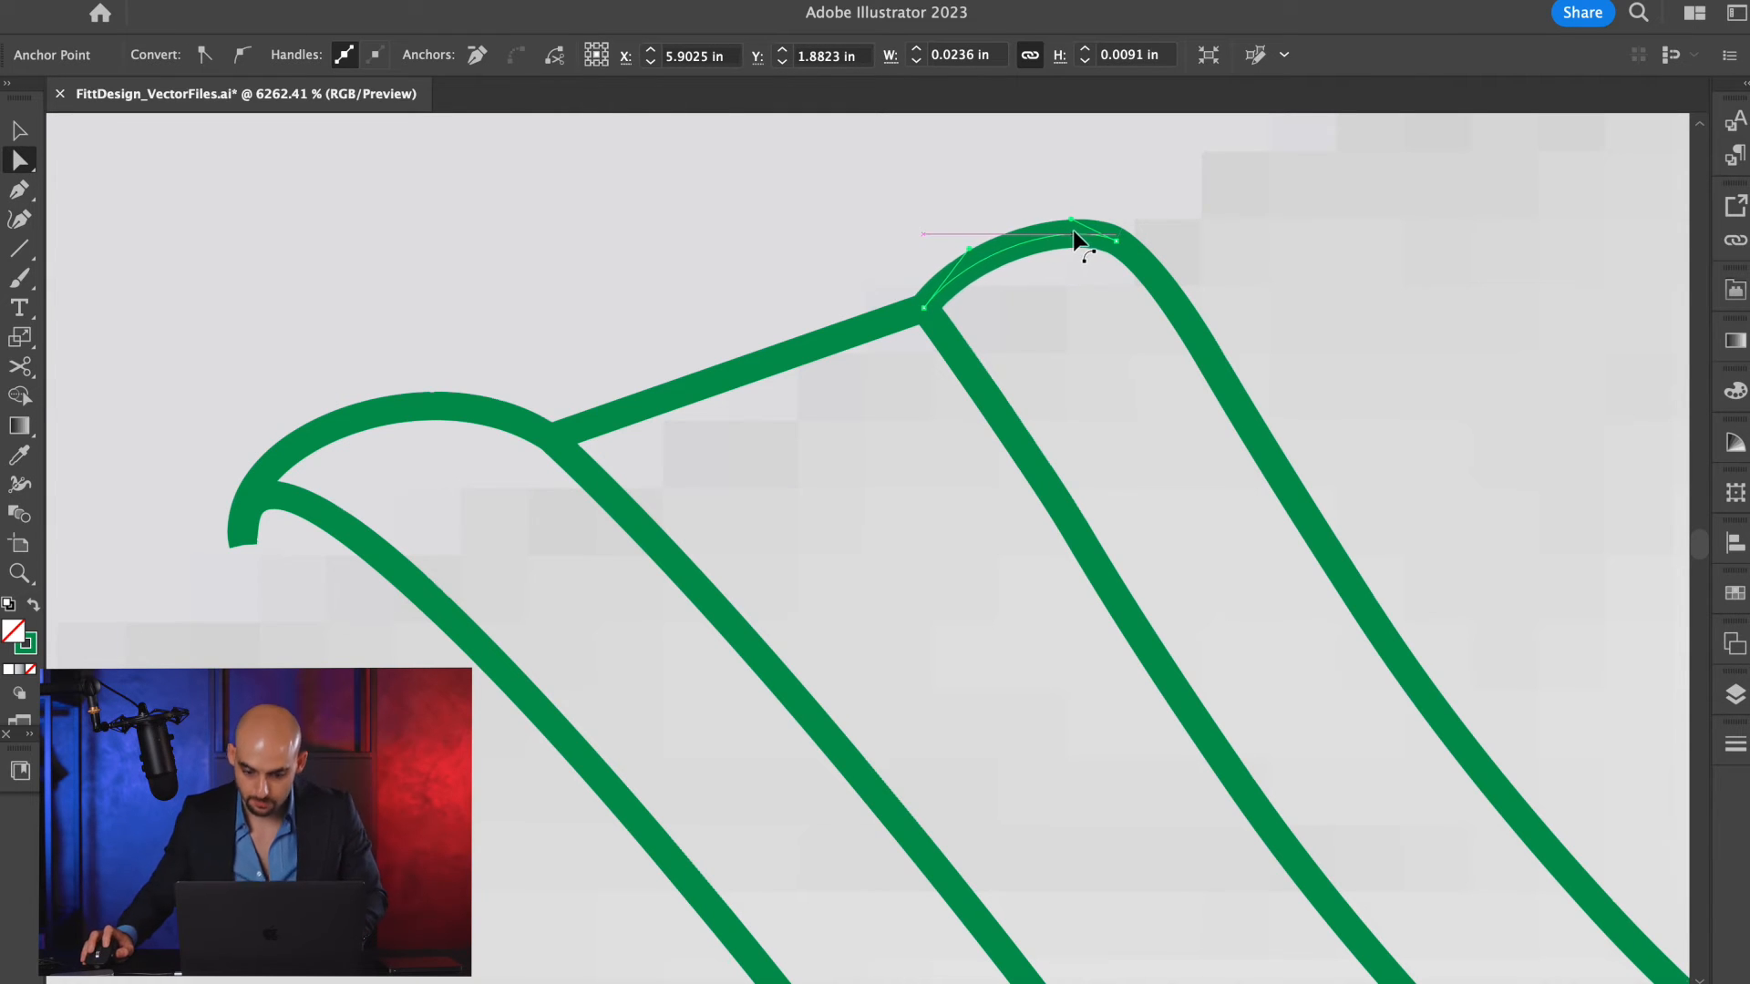
pyautogui.press('v')
pyautogui.click(1248, 226)
pyautogui.scroll(-6, 1245, 219)
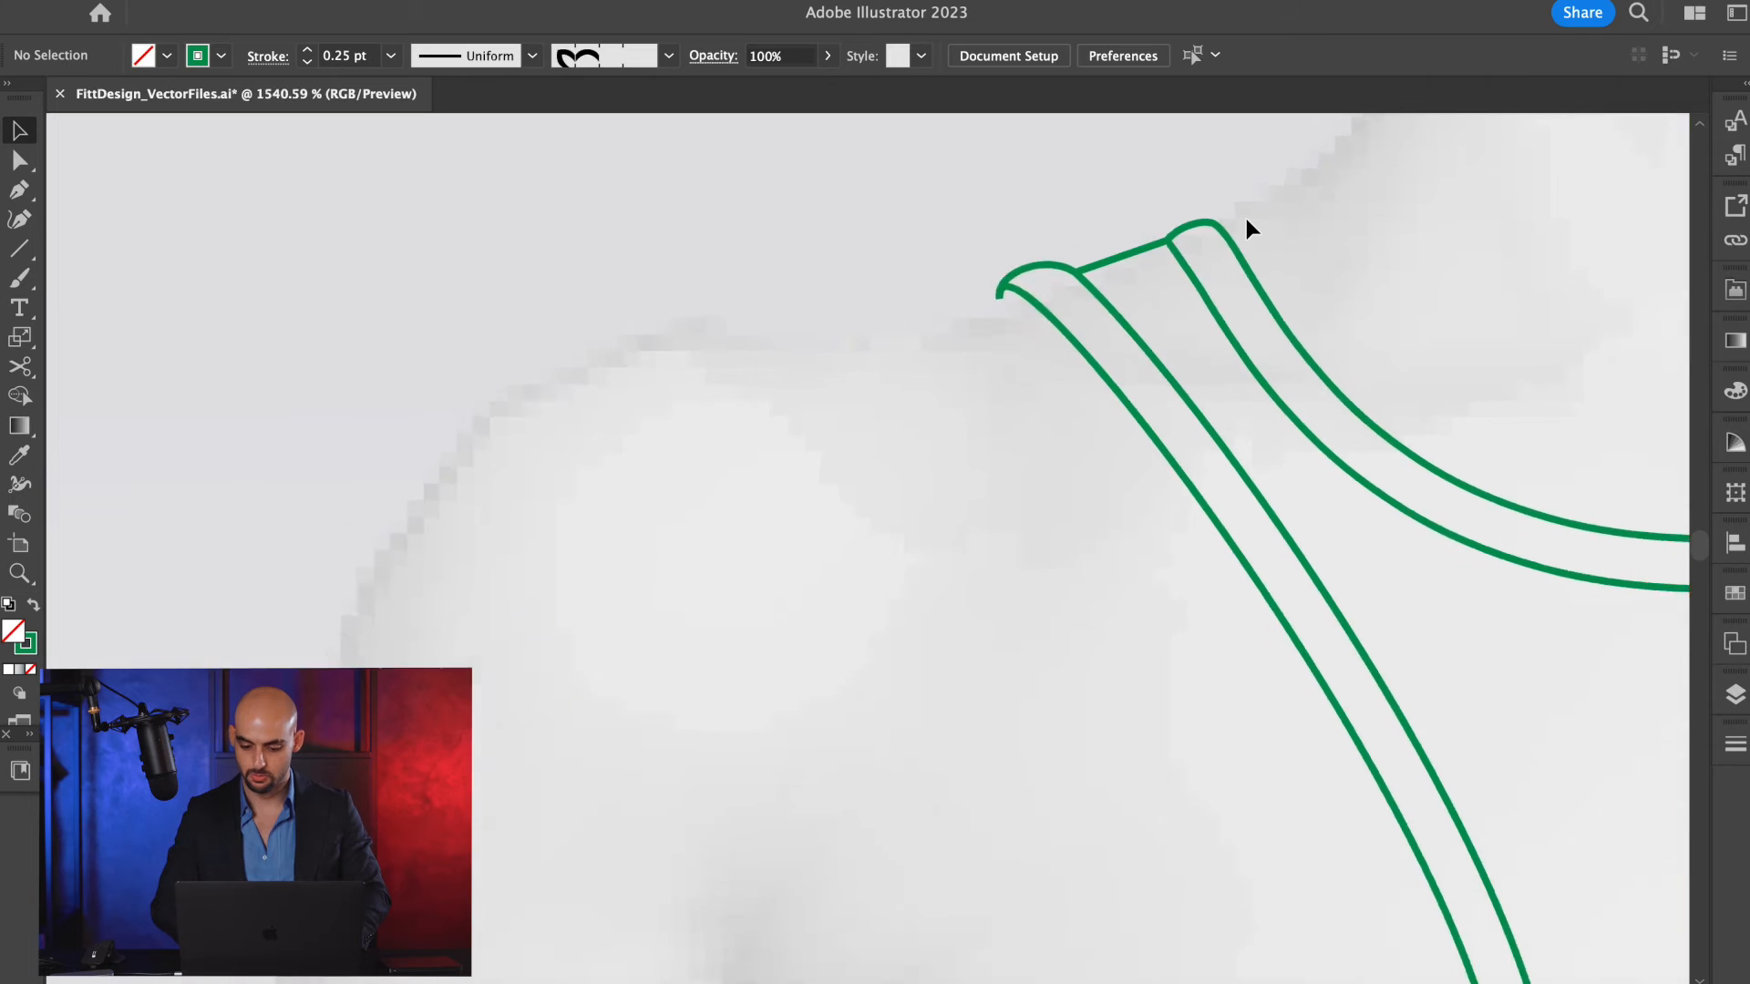
# Cut the side seam where the lower armhole trim curve meets it and bow the short underarm piece outward.
pyautogui.scroll(5, 706, 724)
pyautogui.press('a')
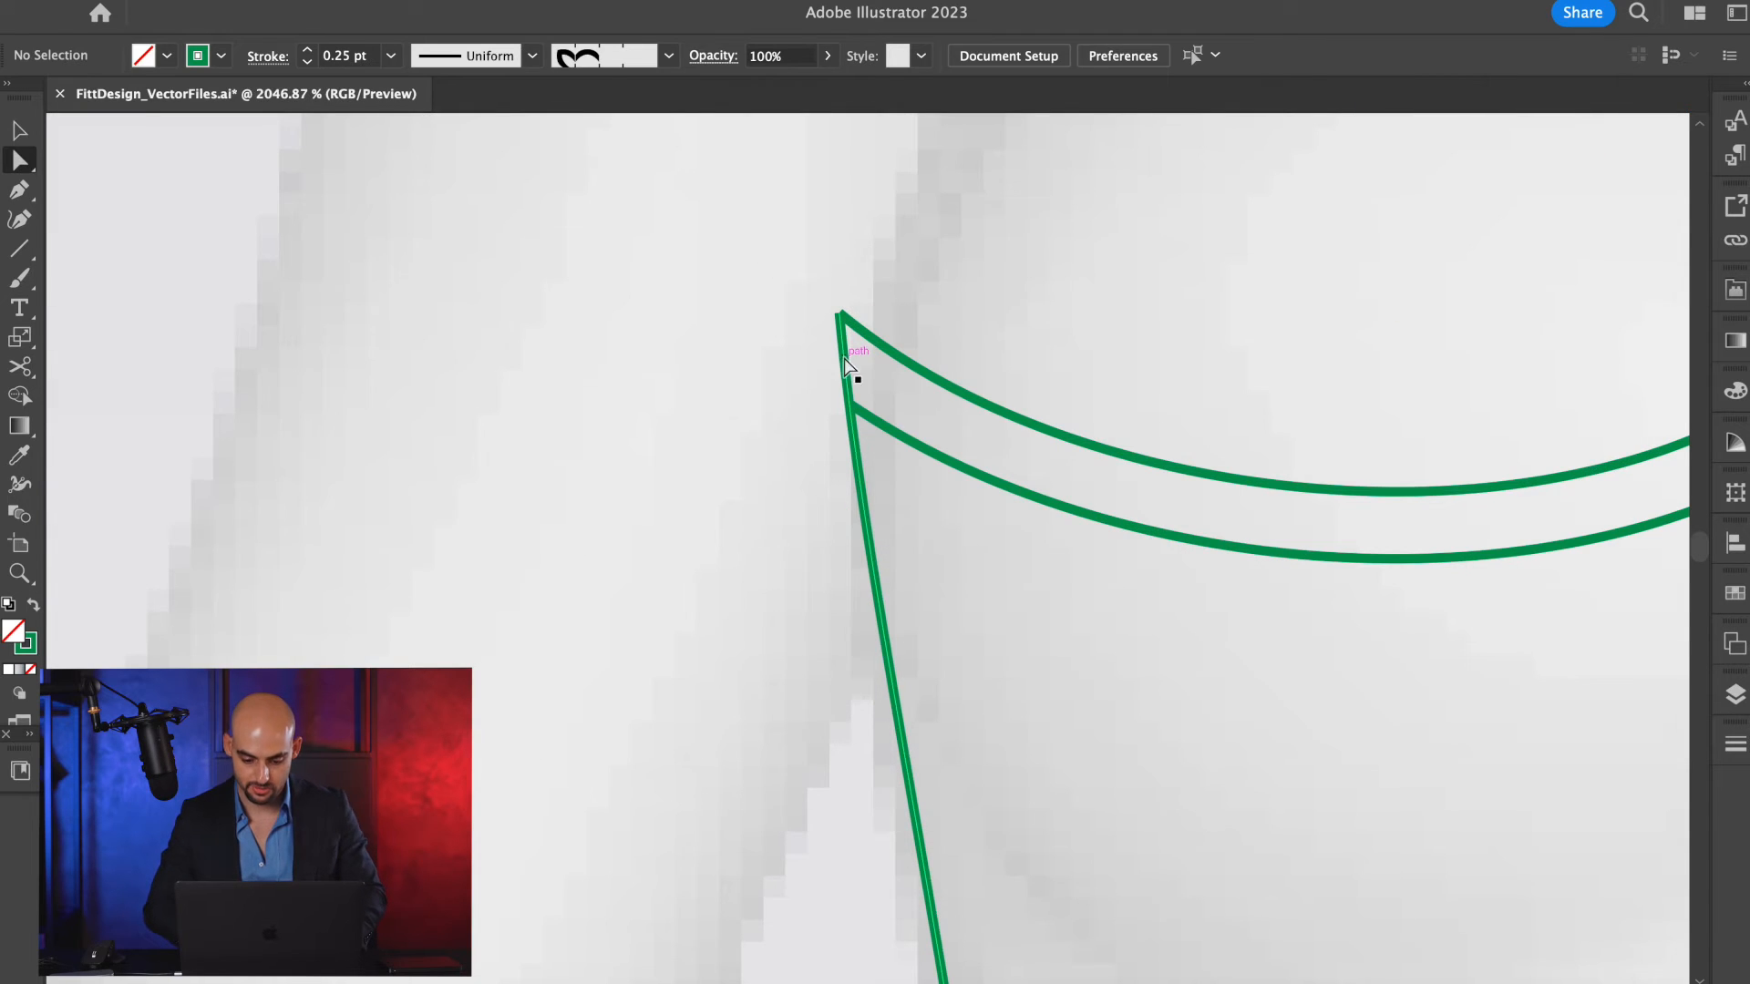
pyautogui.click(846, 360)
pyautogui.scroll(3, 845, 360)
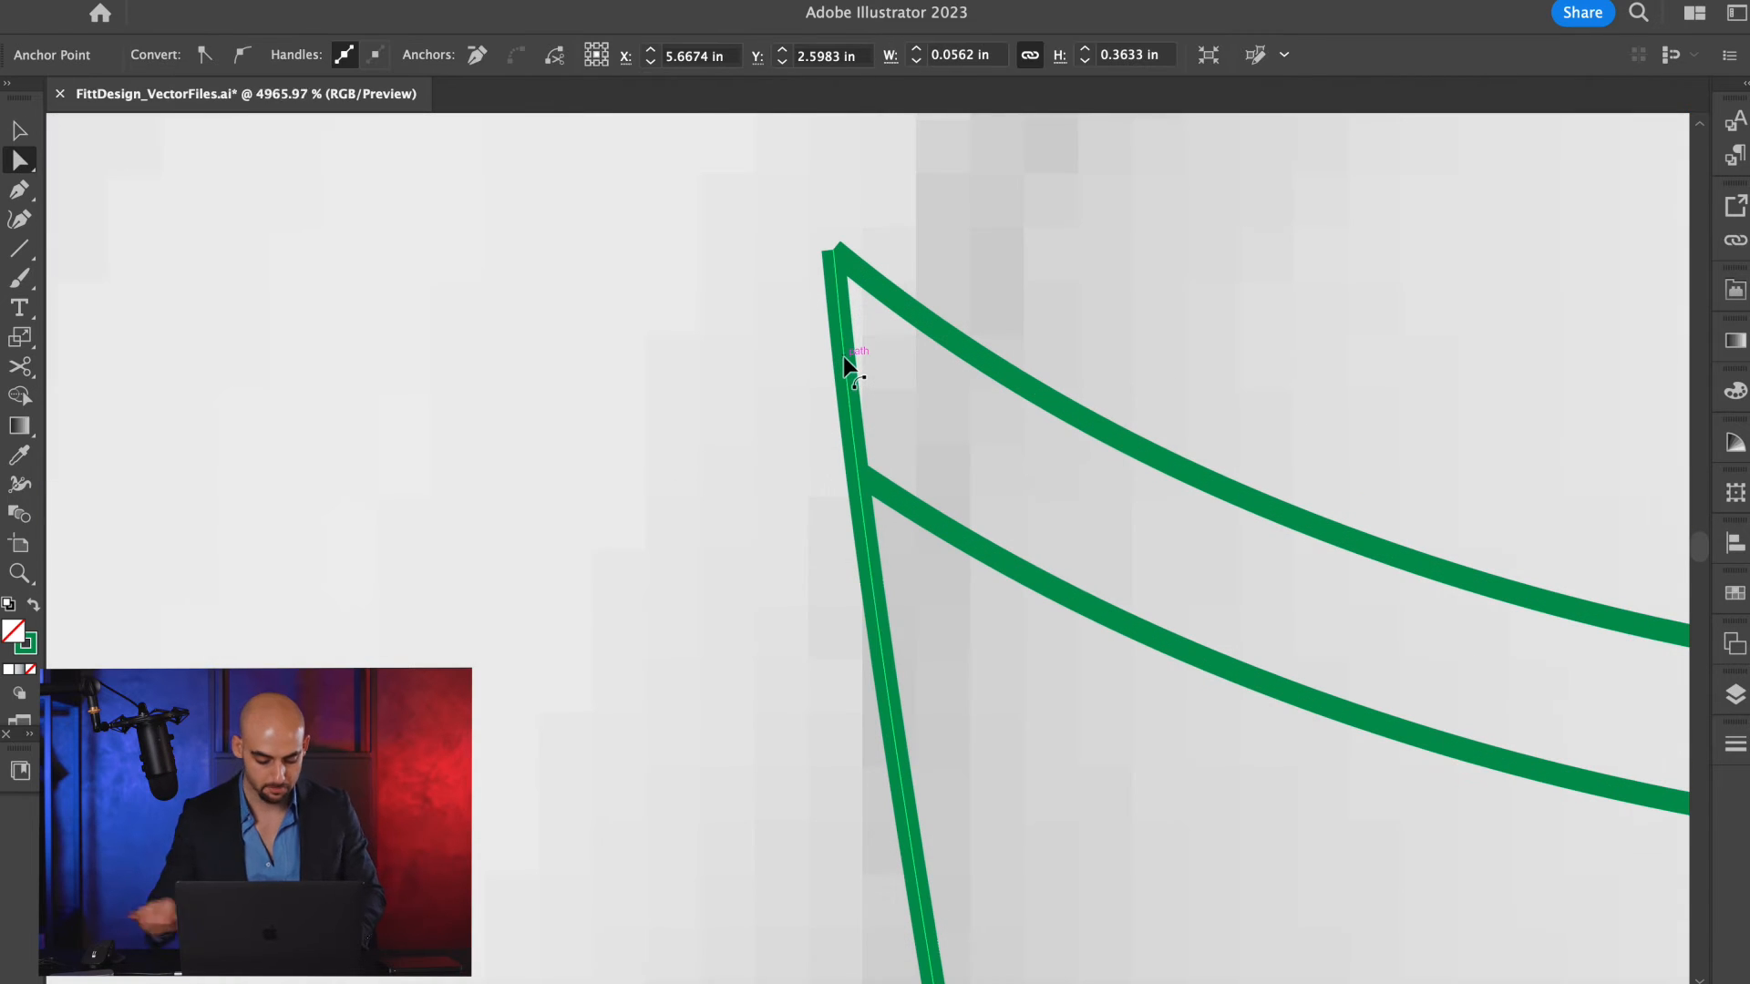
pyautogui.click(858, 452)
pyautogui.press('p')
pyautogui.moveTo(852, 431); pyautogui.dragTo(824, 383)
pyautogui.moveTo(822, 310); pyautogui.dragTo(822, 280)
pyautogui.moveTo(837, 366); pyautogui.dragTo(819, 287)
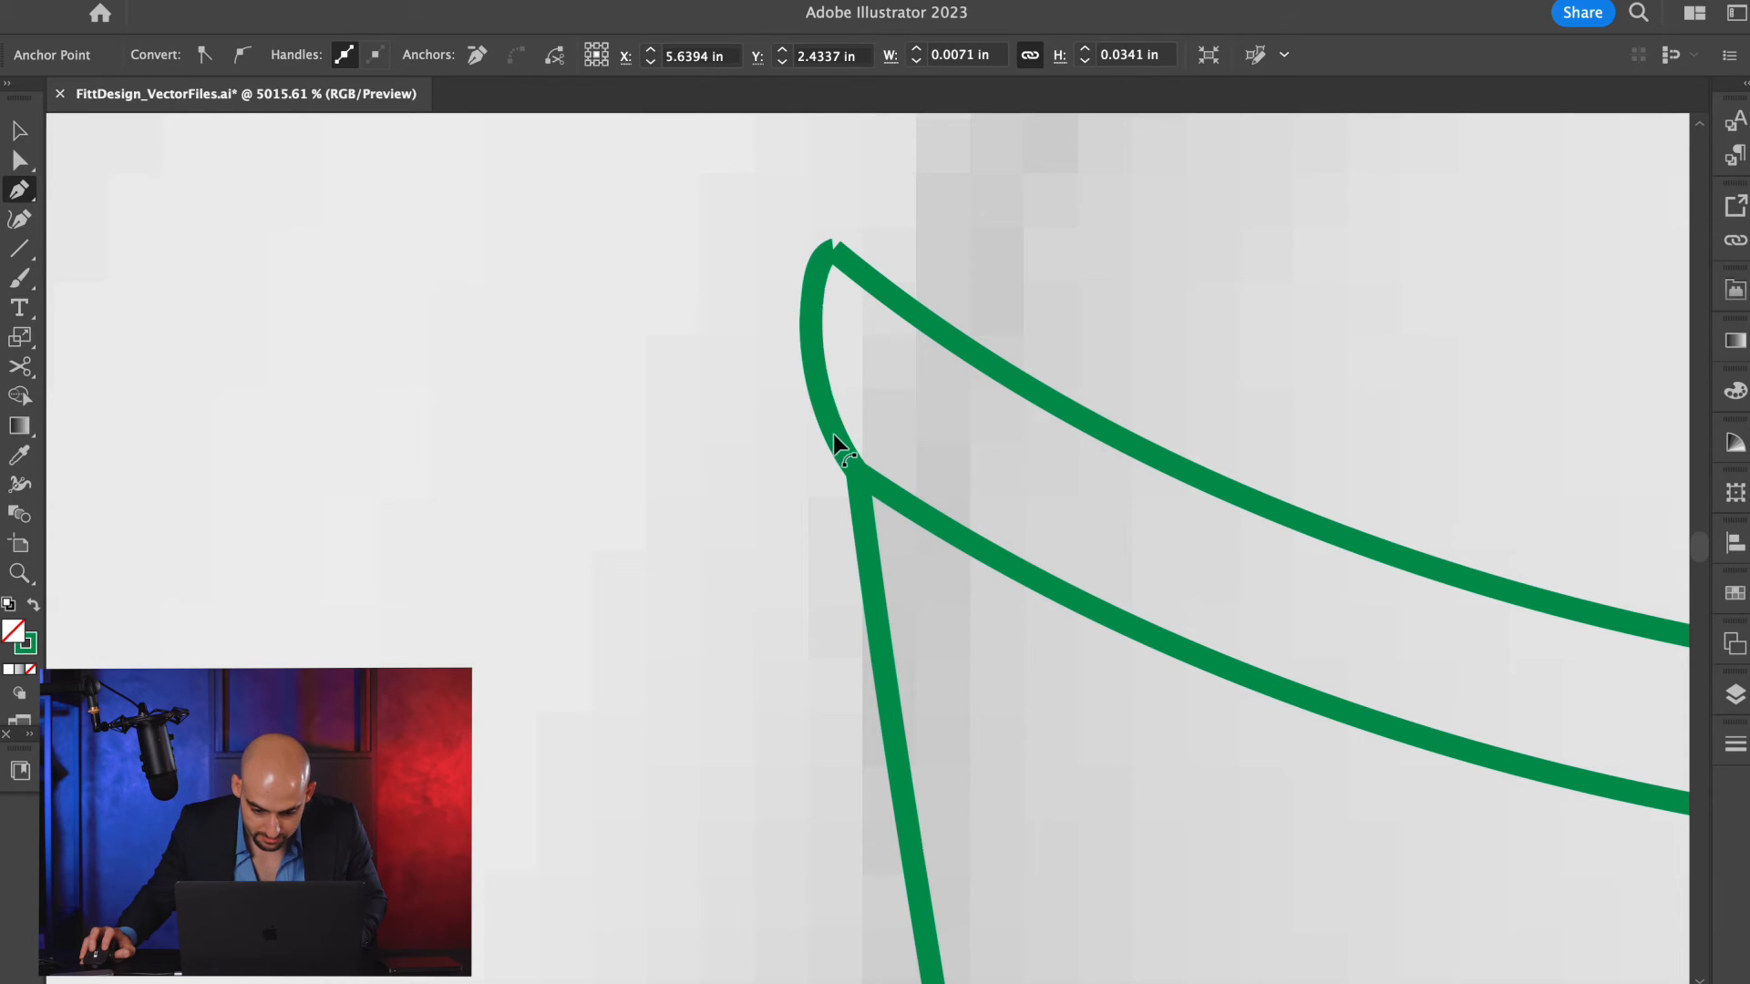
pyautogui.moveTo(834, 436); pyautogui.dragTo(800, 392)
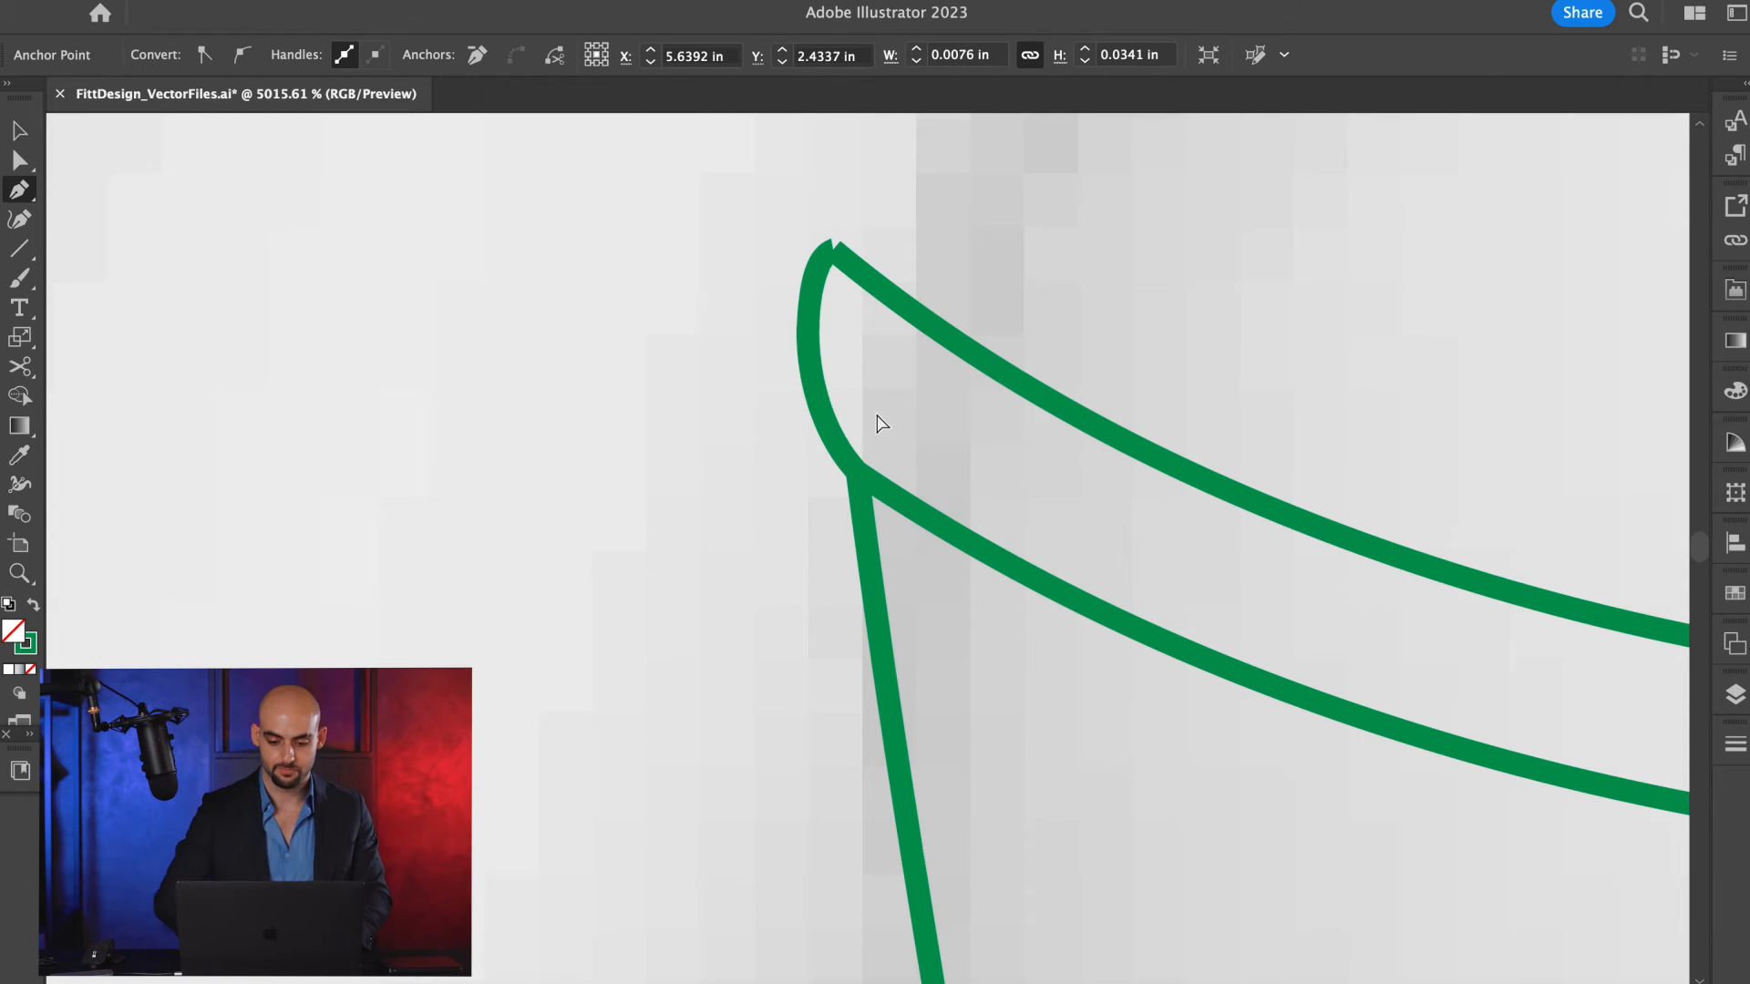
# In outline view, bow the side edge of the green hem band outward just below its upper corner.
pyautogui.press('super+y')
pyautogui.scroll(-10, 876, 416)
pyautogui.press('v')
pyautogui.hscroll(2, 1067, 481)
pyautogui.scroll(10, 835, 720)
pyautogui.click(766, 714)
pyautogui.scroll(-3, 765, 712)
pyautogui.press('p')
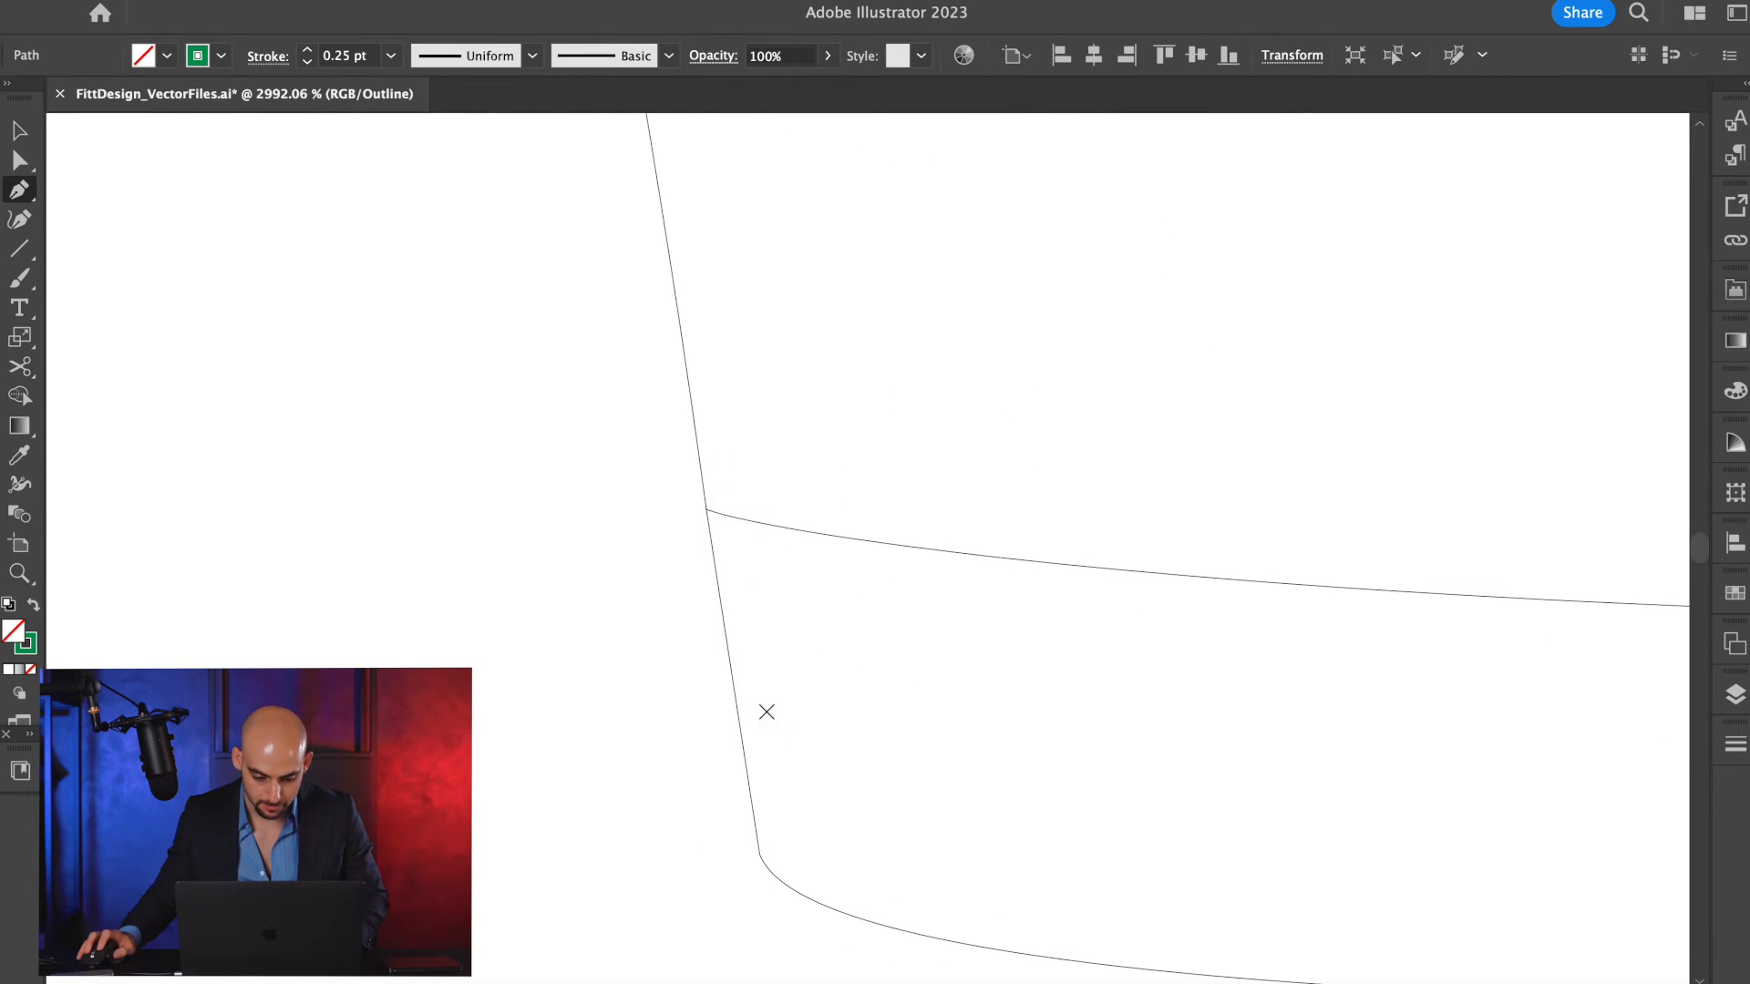
pyautogui.moveTo(720, 551); pyautogui.dragTo(701, 545)
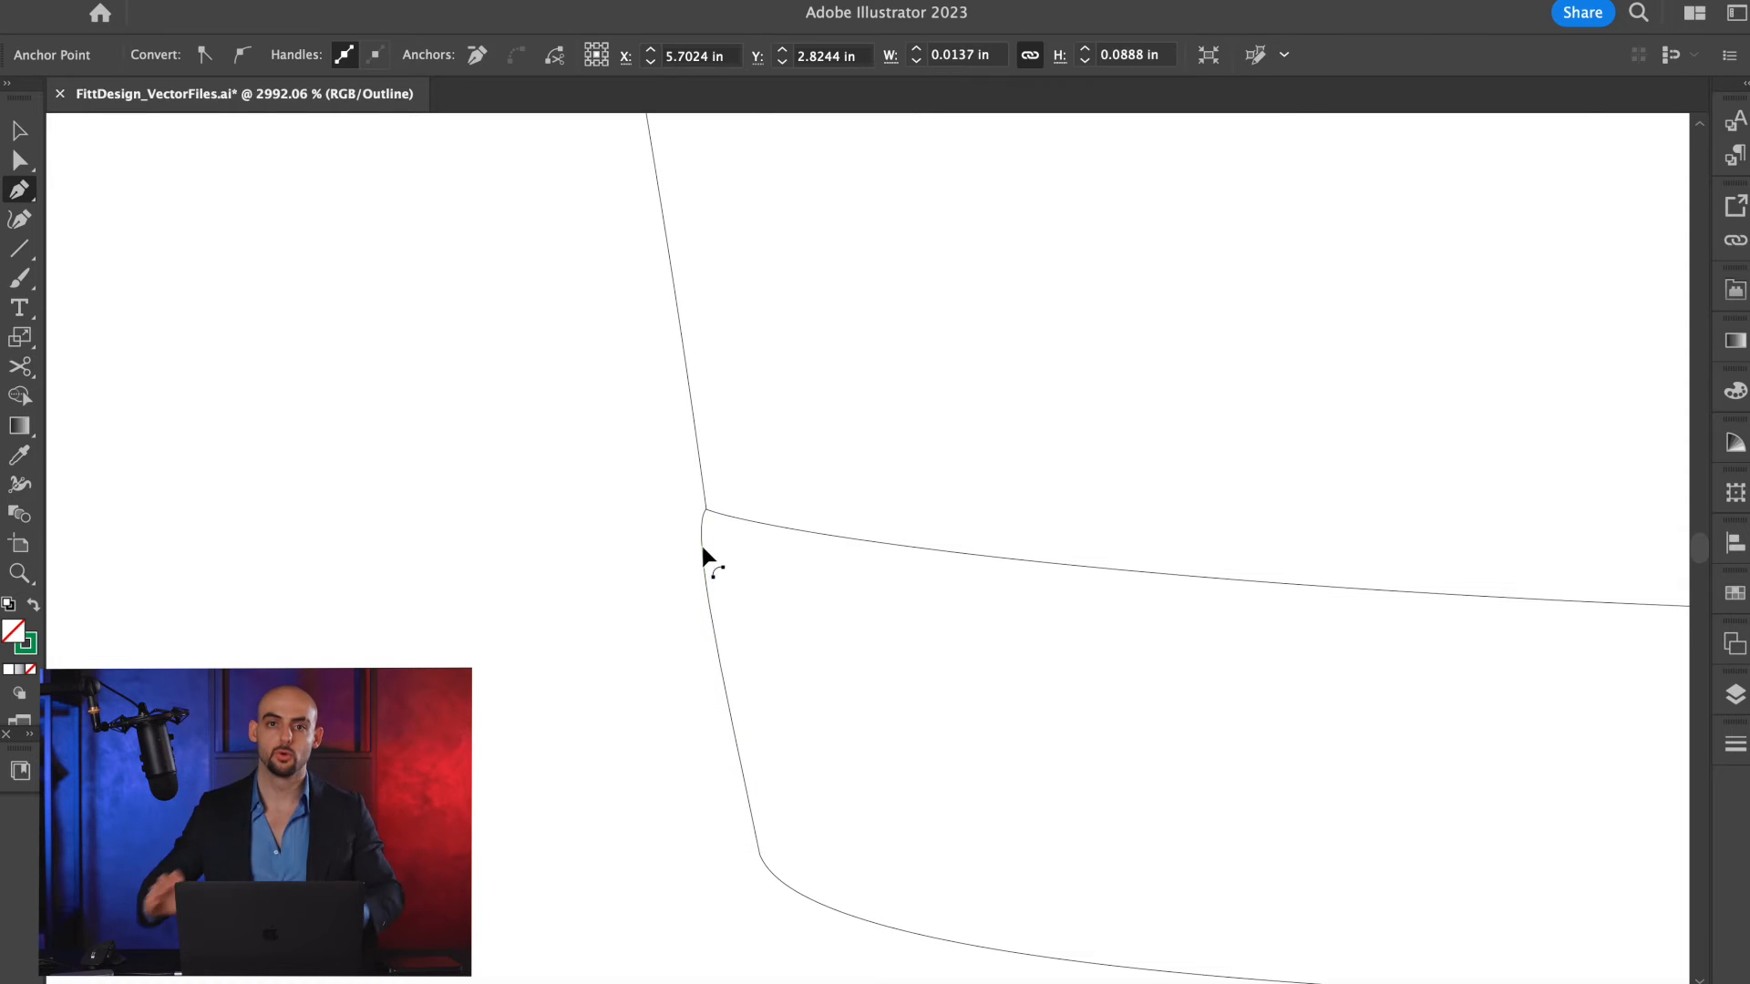
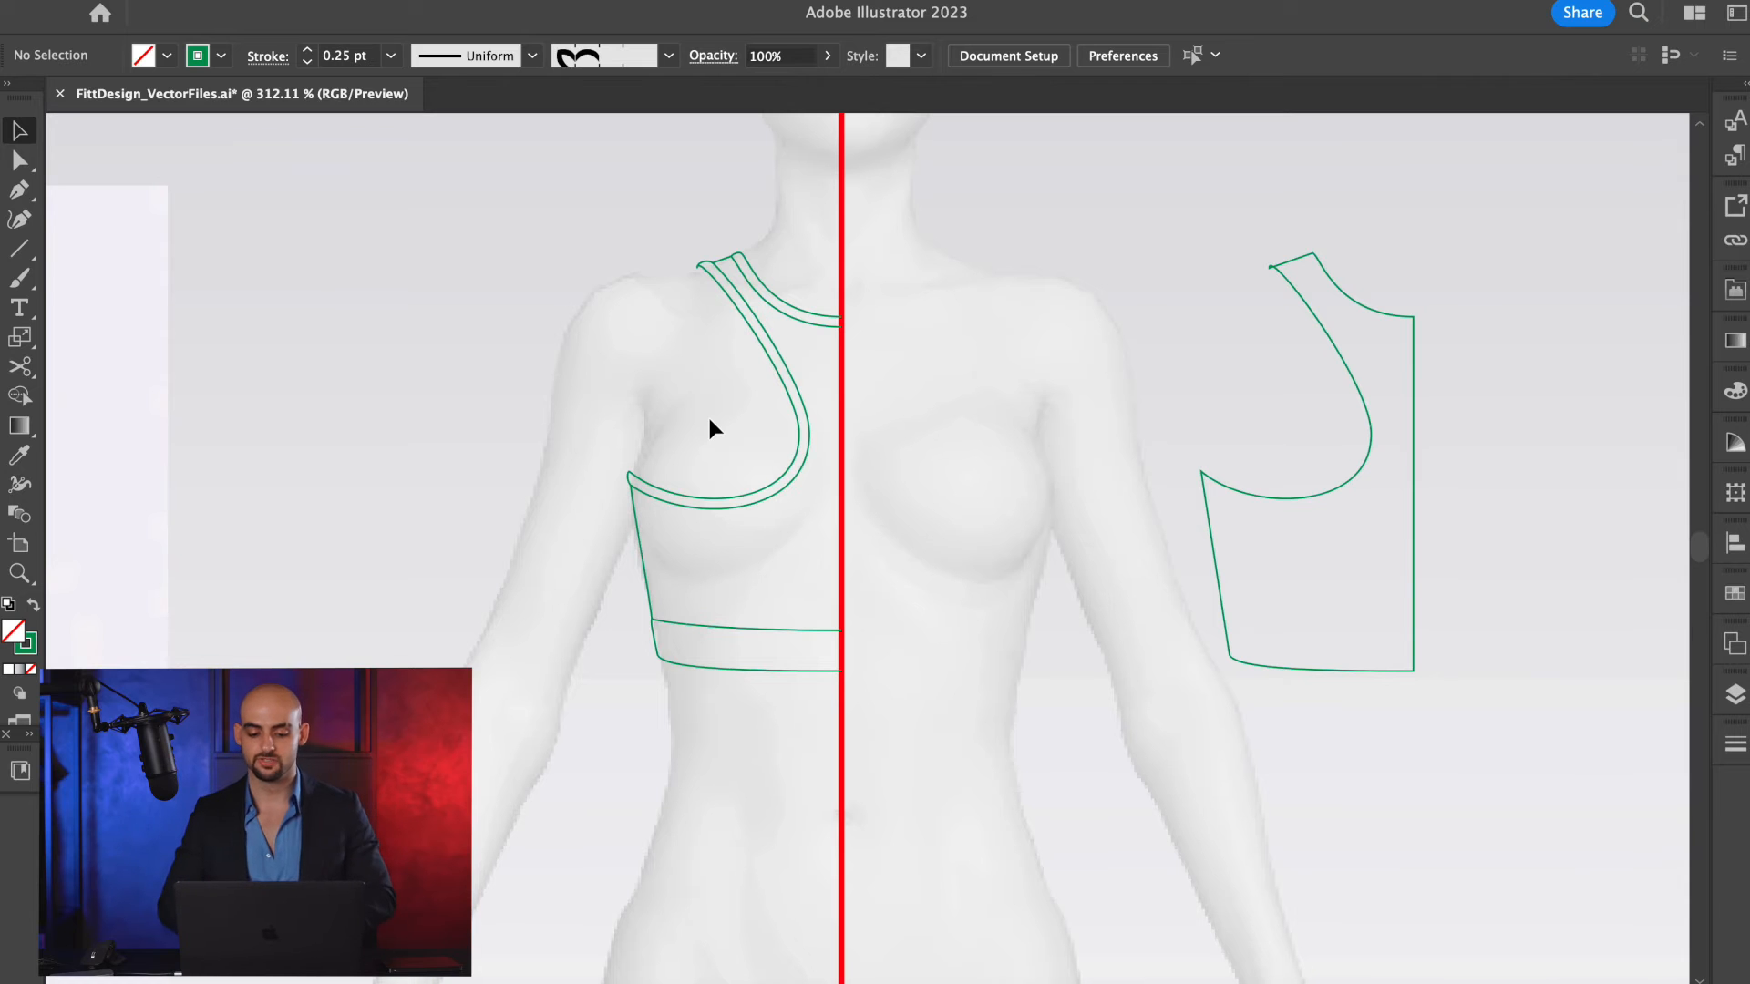
# Offset the neckline trim's lower curve by 0.005 in with miter joins and a miter limit of 4.
pyautogui.scroll(3, 763, 290)
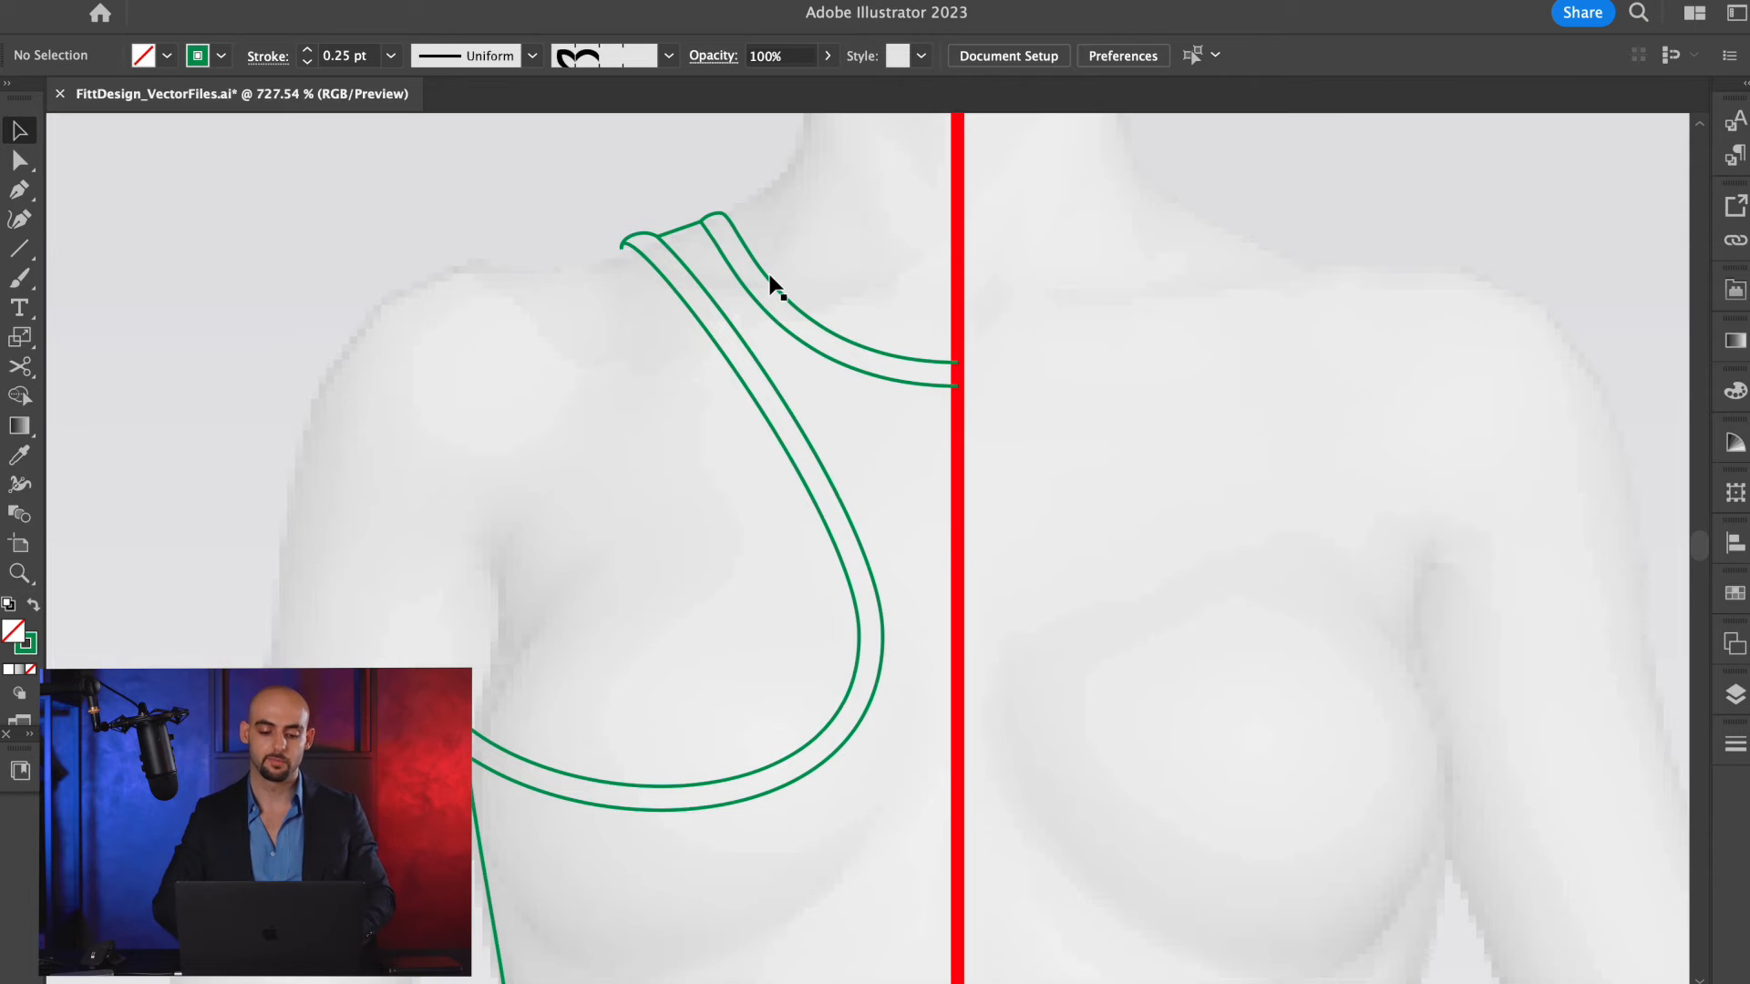
pyautogui.scroll(4, 773, 287)
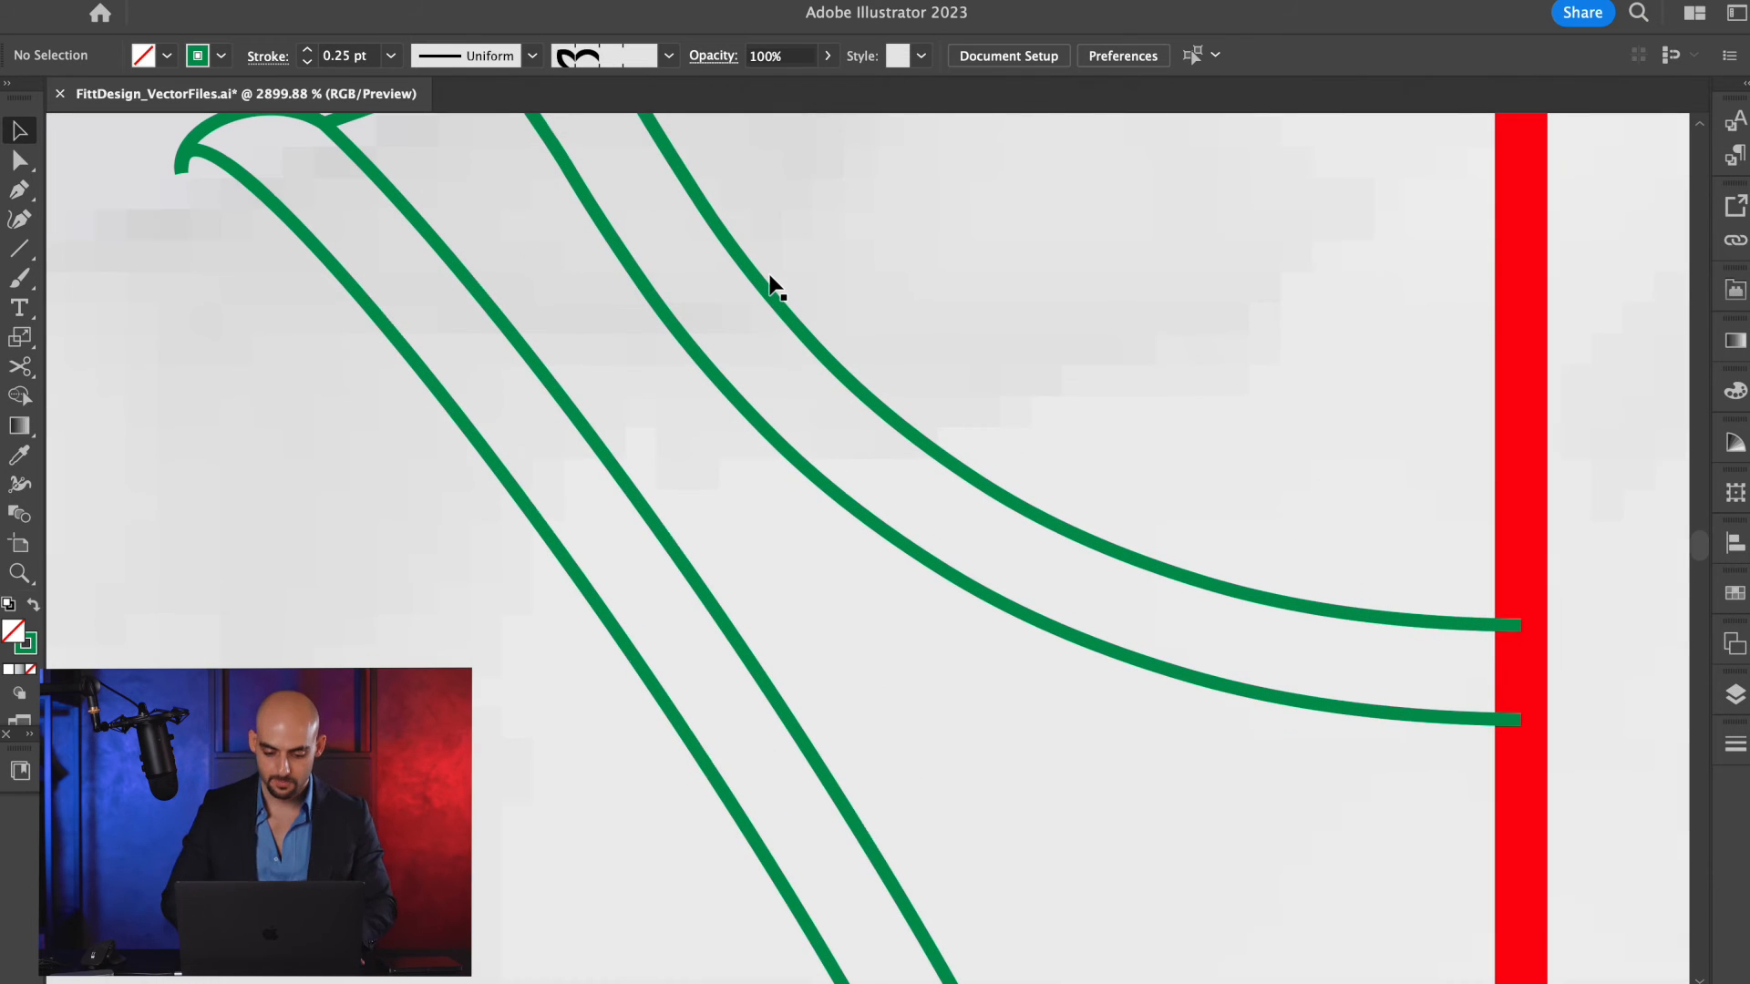
pyautogui.click(793, 468)
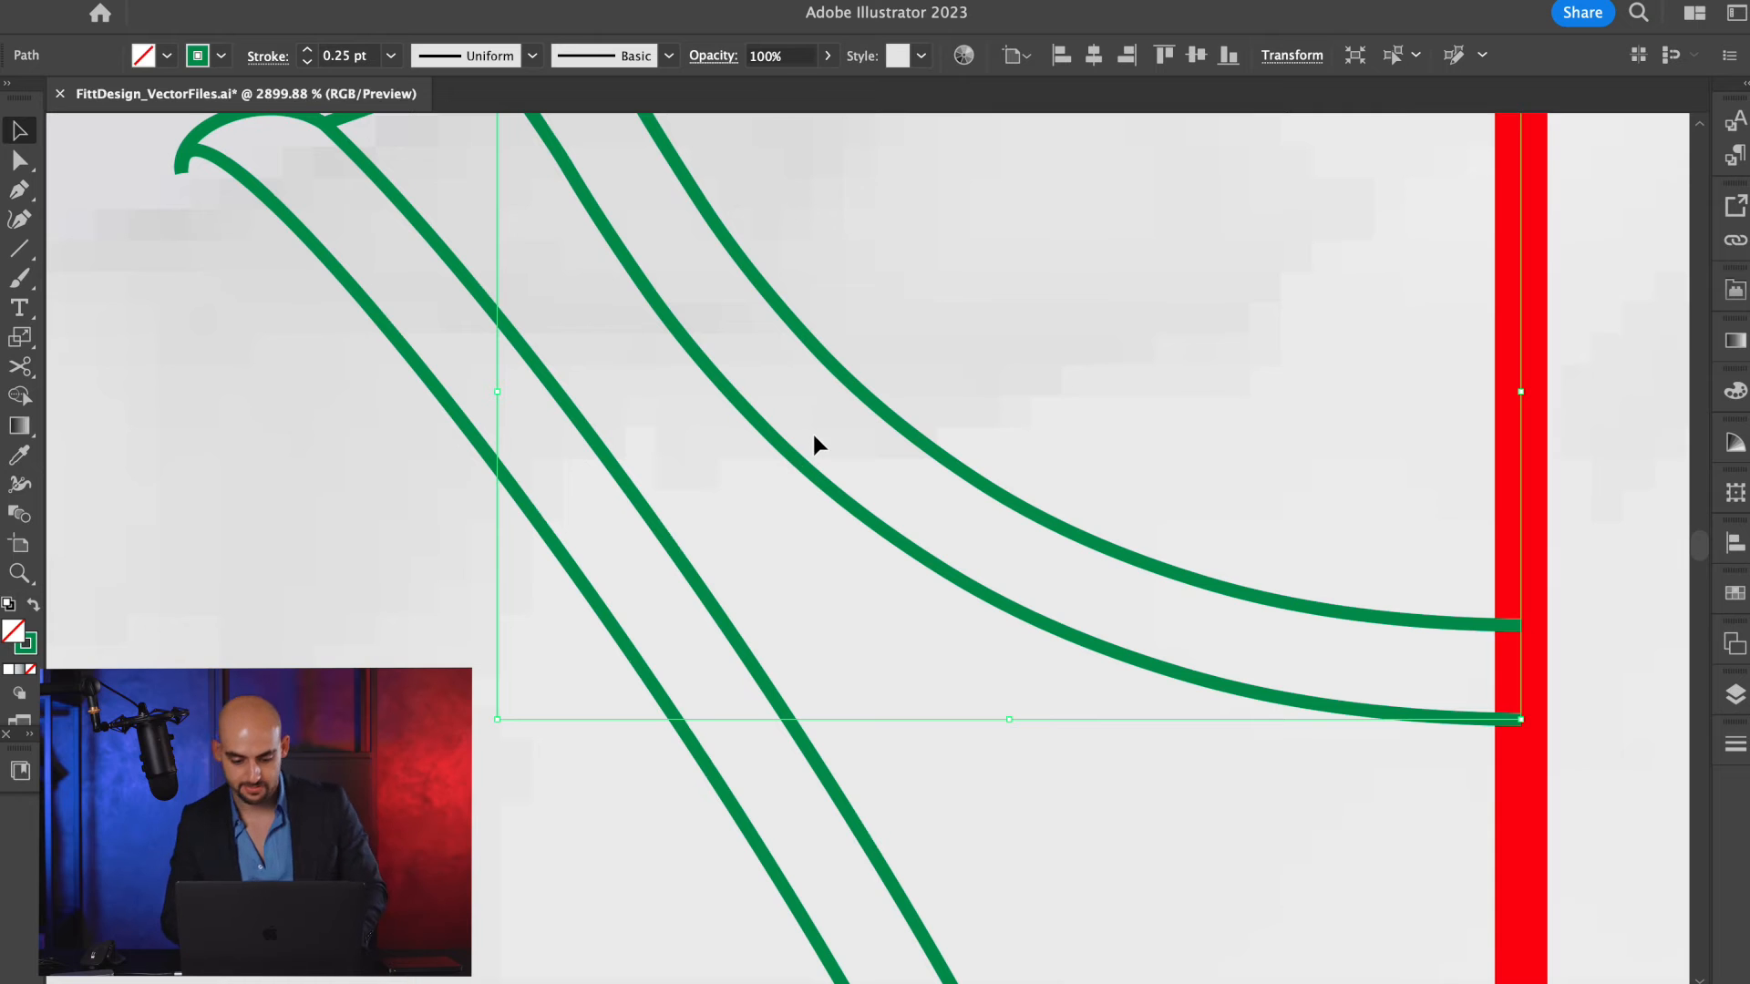
pyautogui.press('alt+super+o')
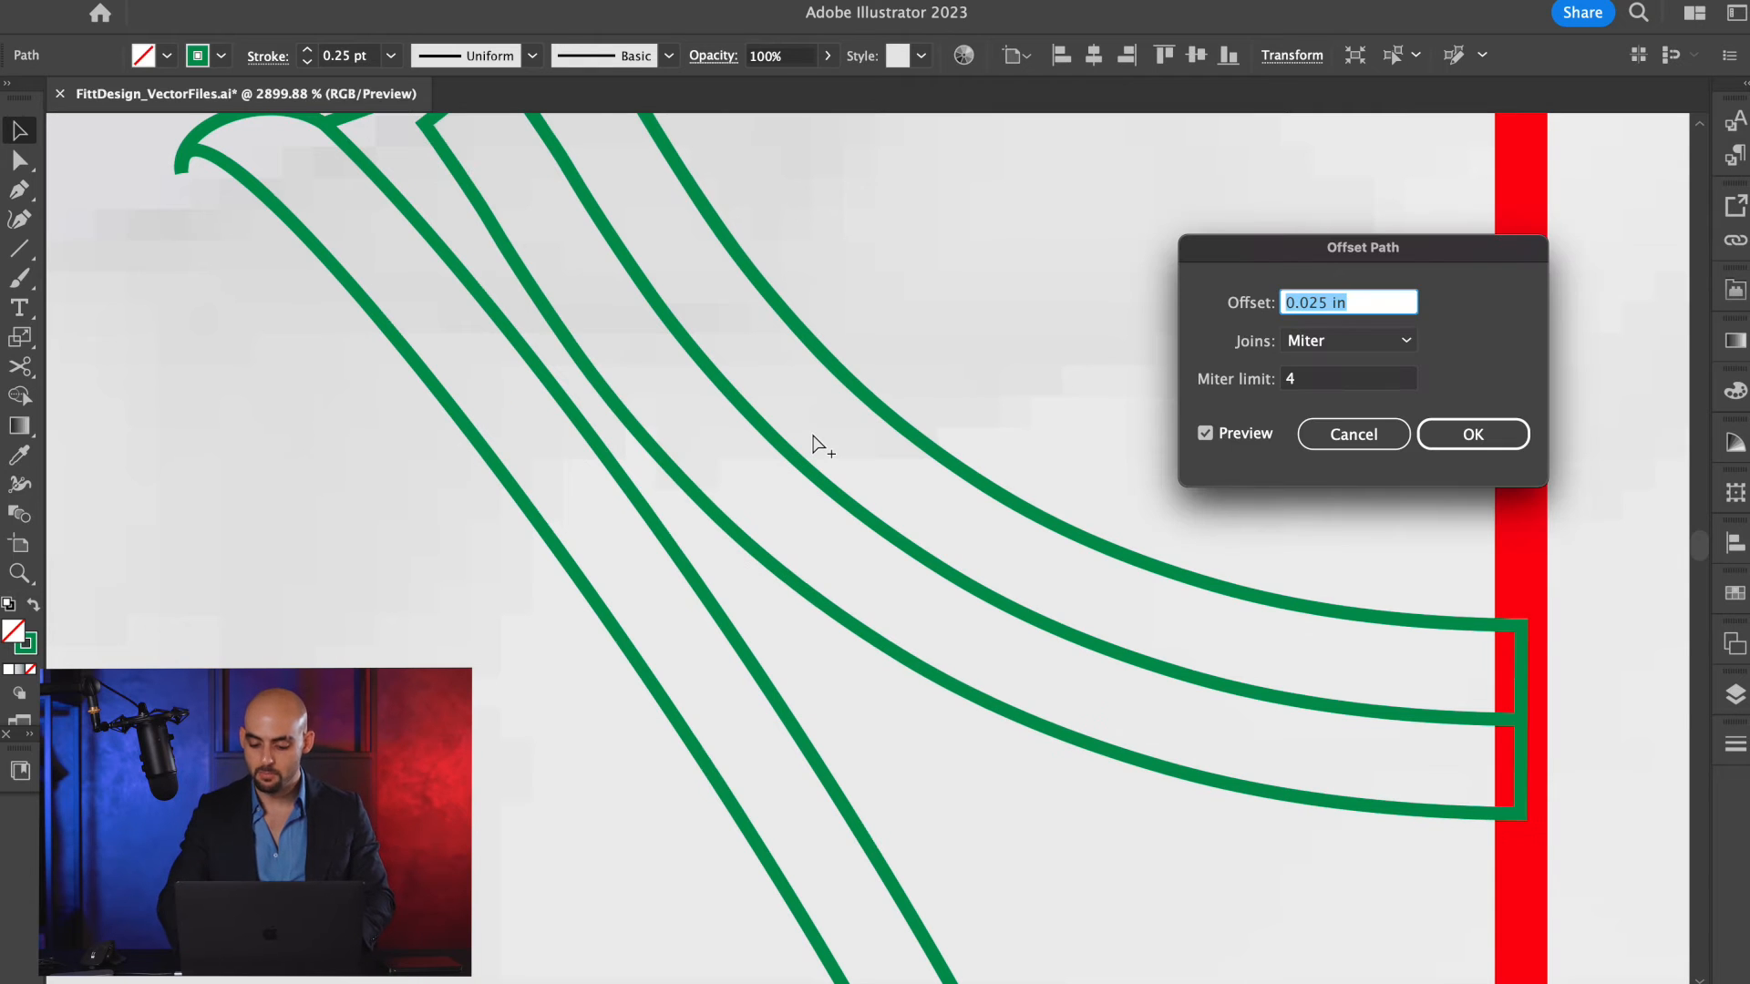
pyautogui.write('0.01')
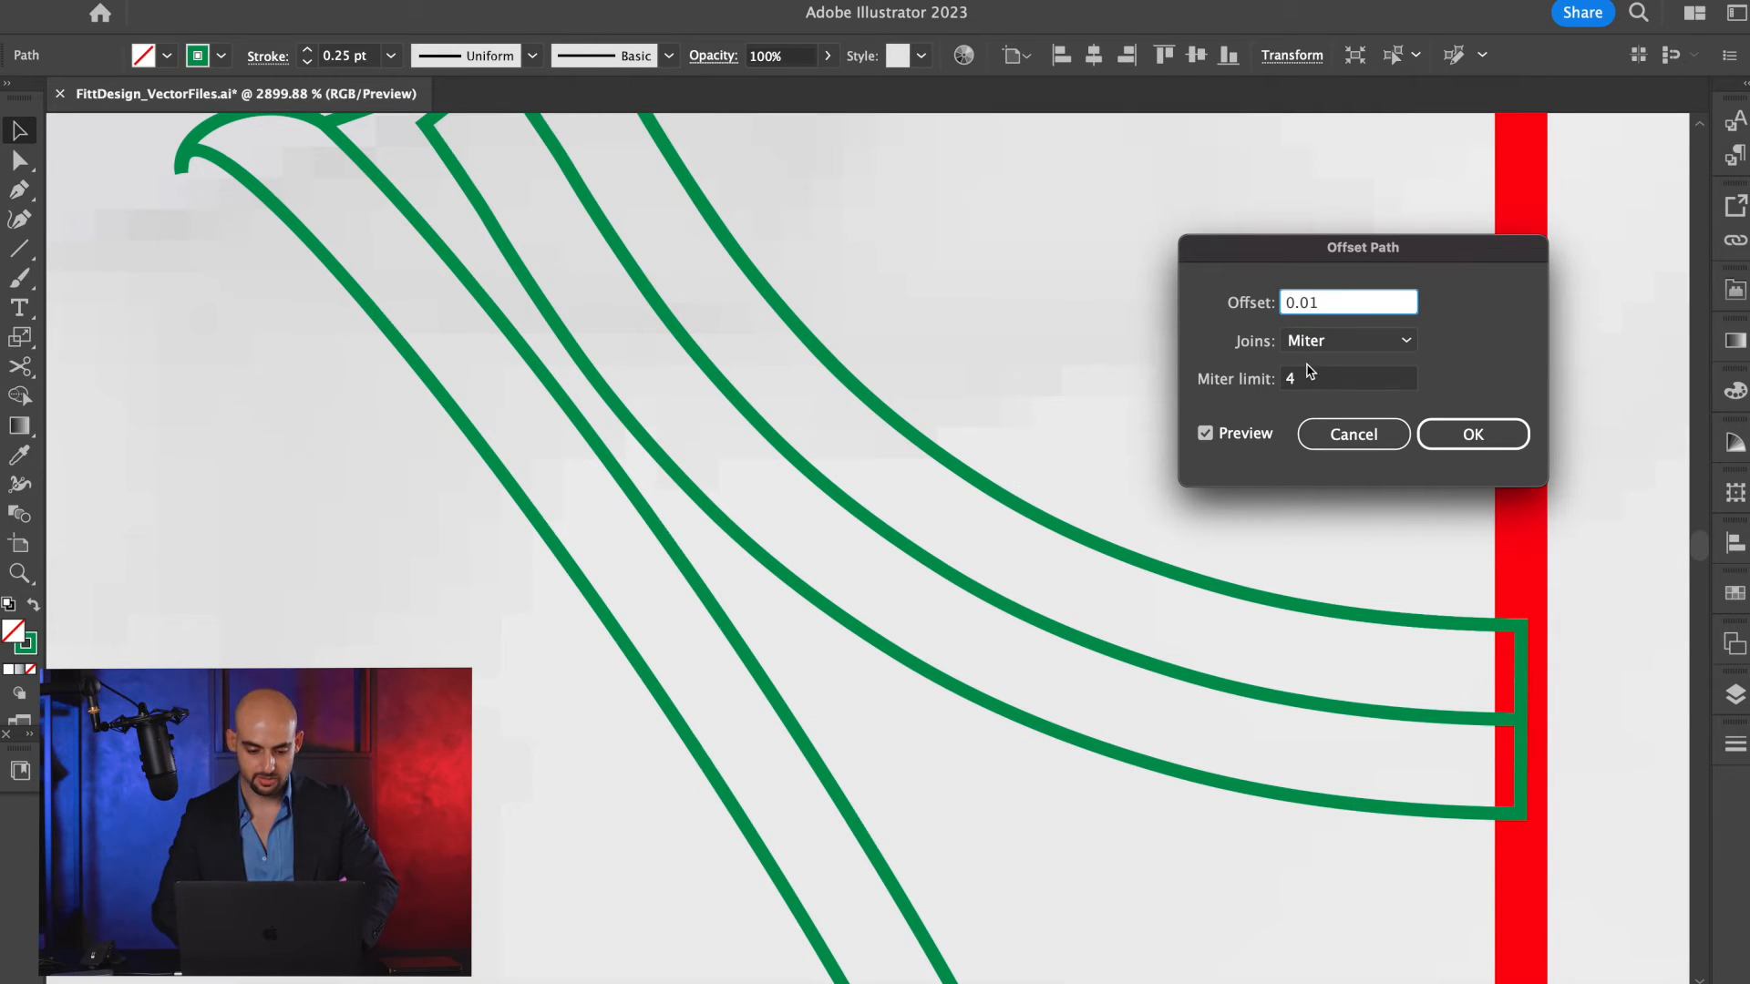
pyautogui.press('Tab')
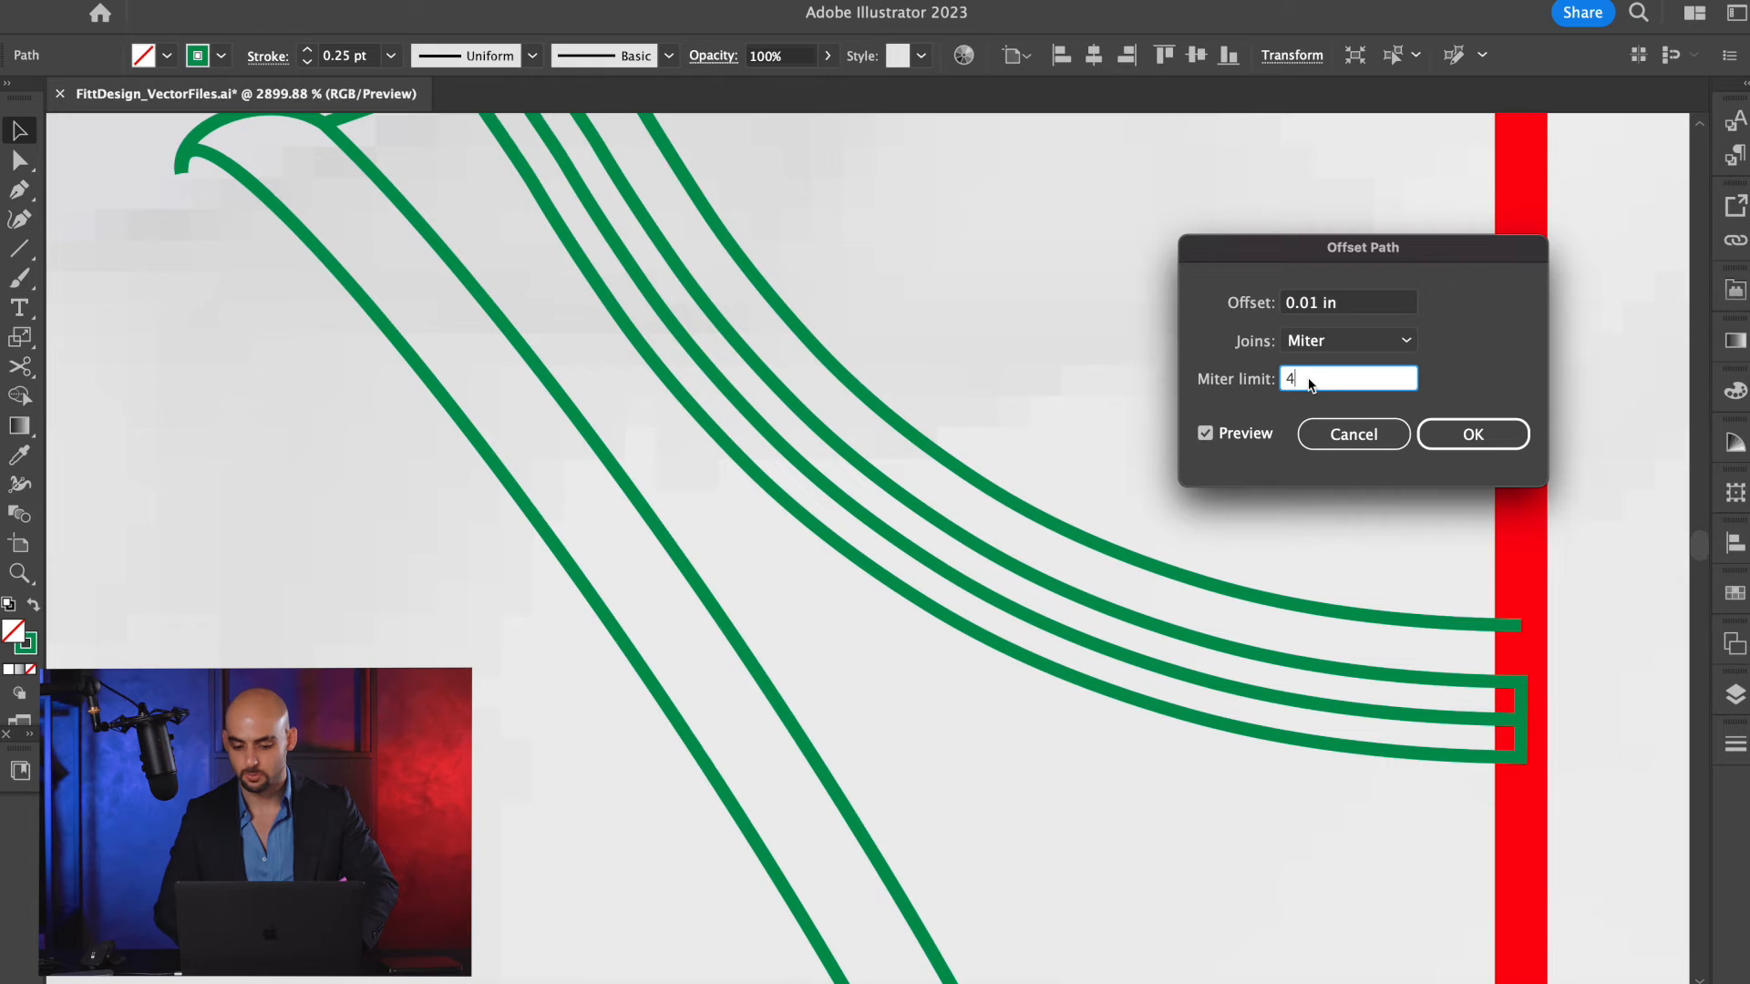
pyautogui.click(1317, 304)
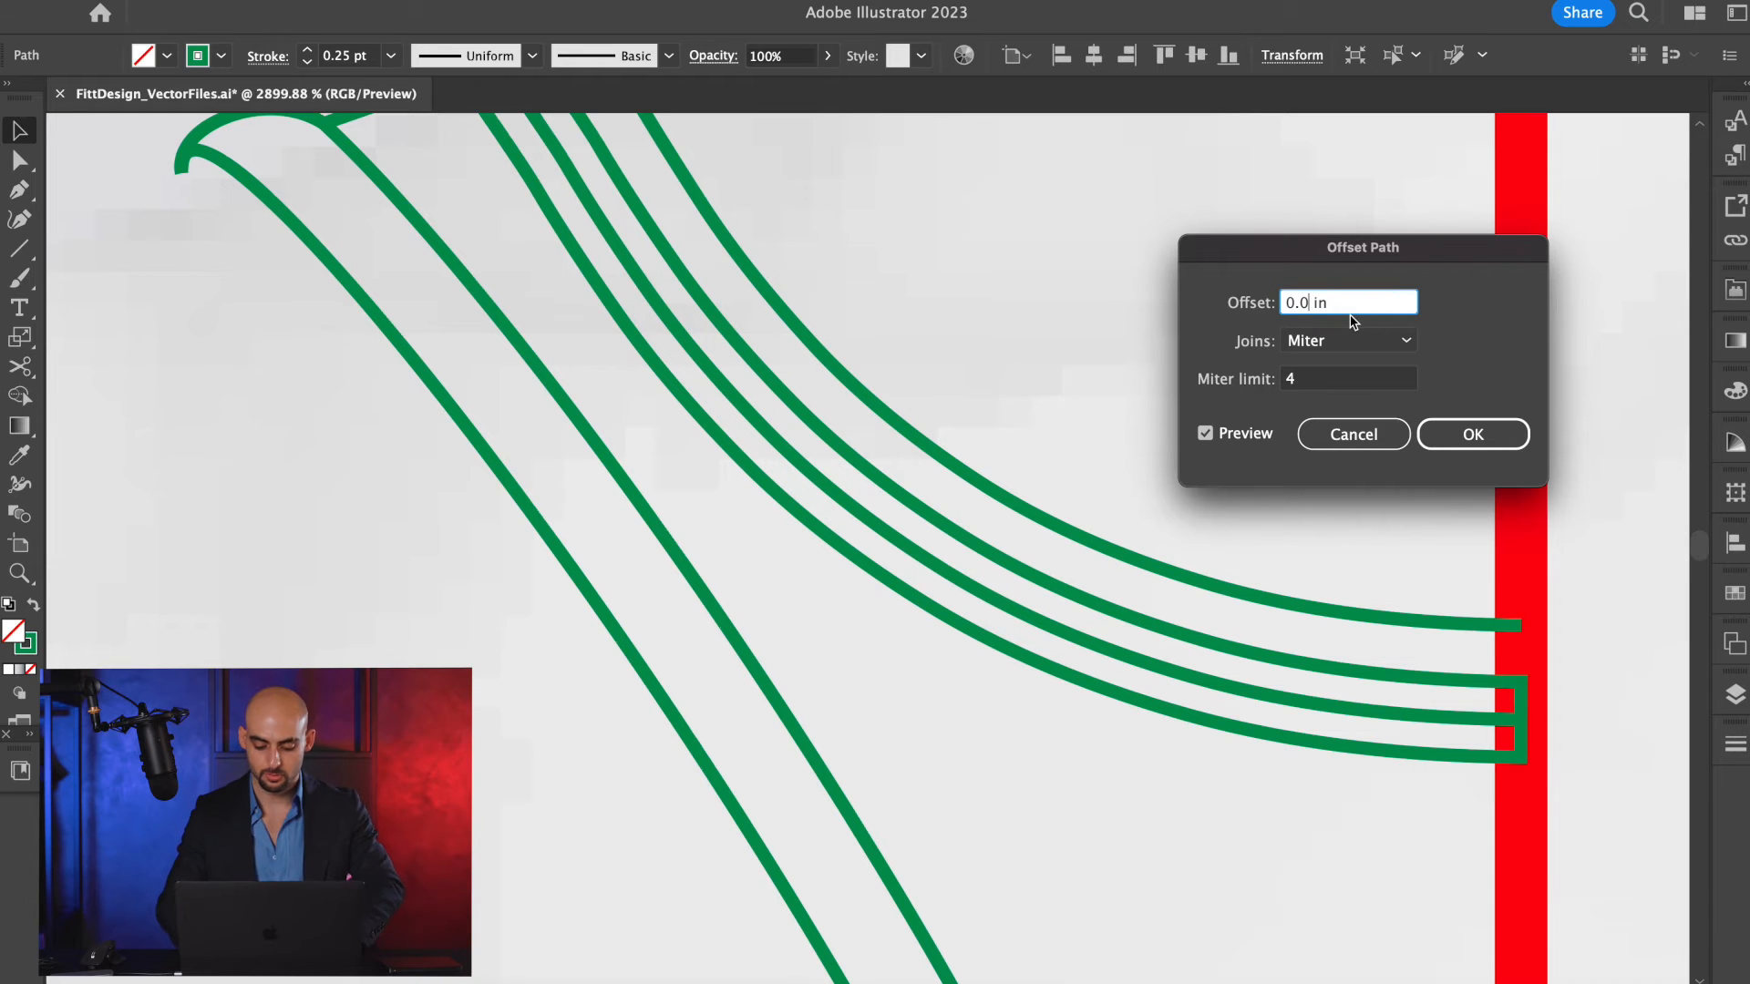
pyautogui.write('7')
pyautogui.click(1342, 381)
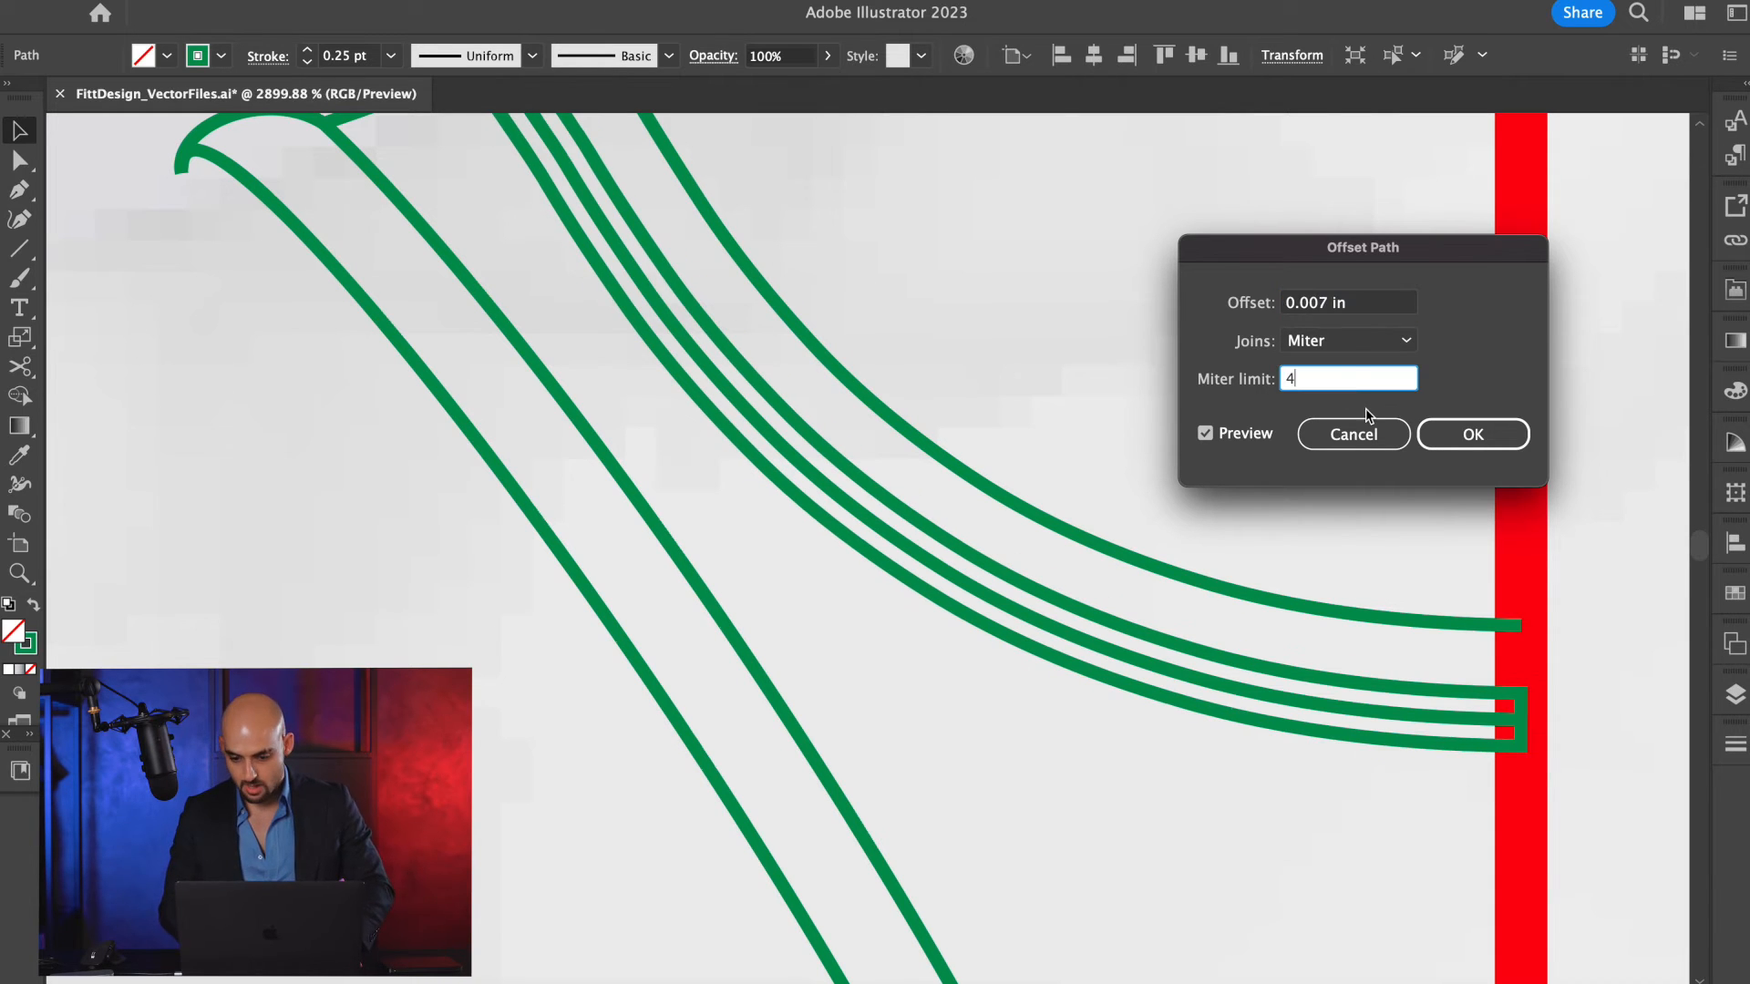
pyautogui.click(1327, 304)
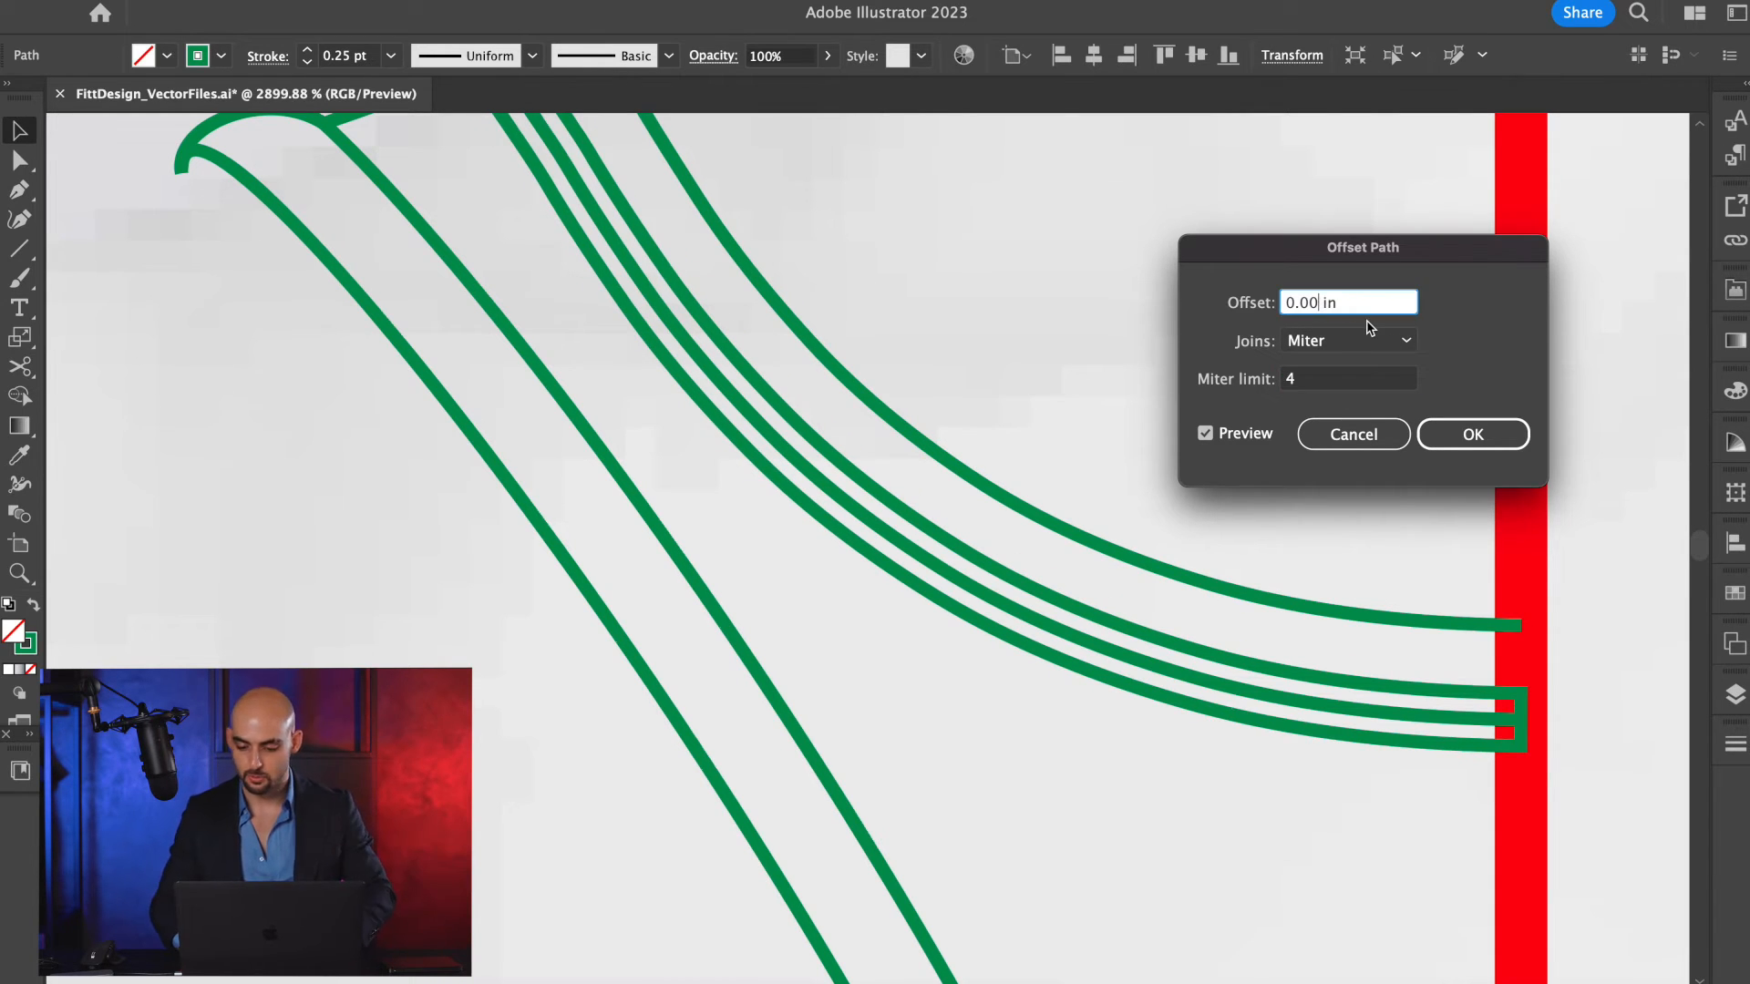
pyautogui.click(1328, 387)
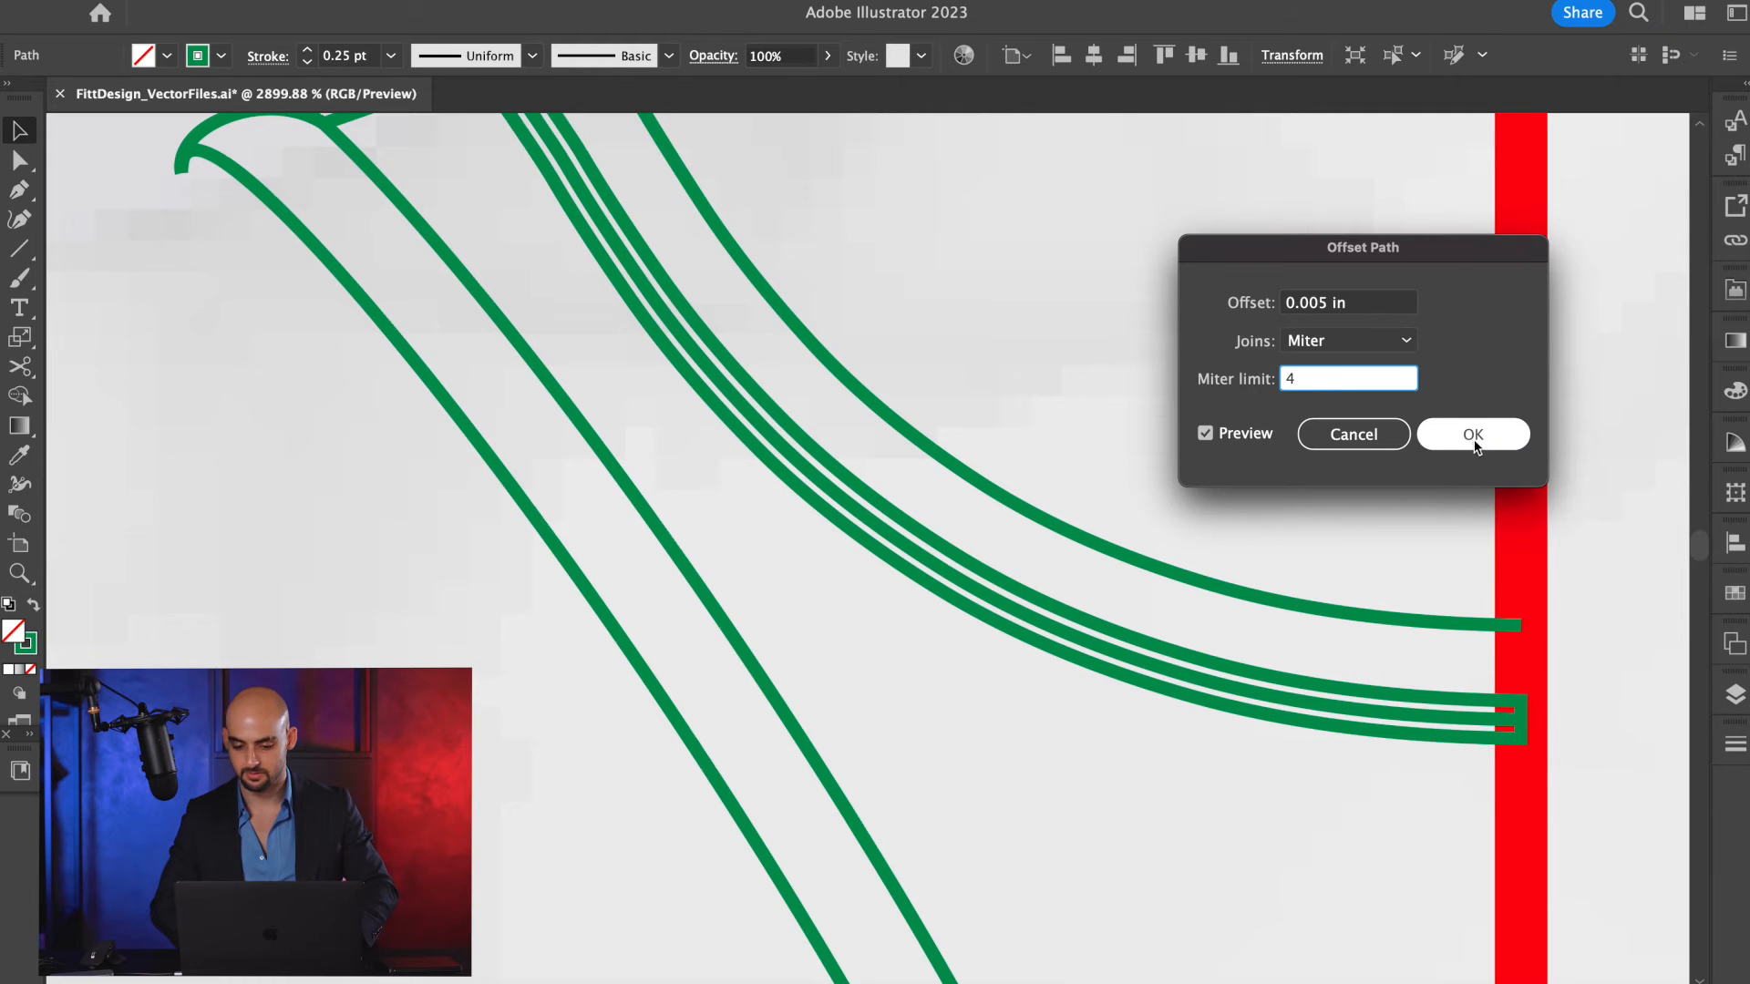
pyautogui.click(1470, 435)
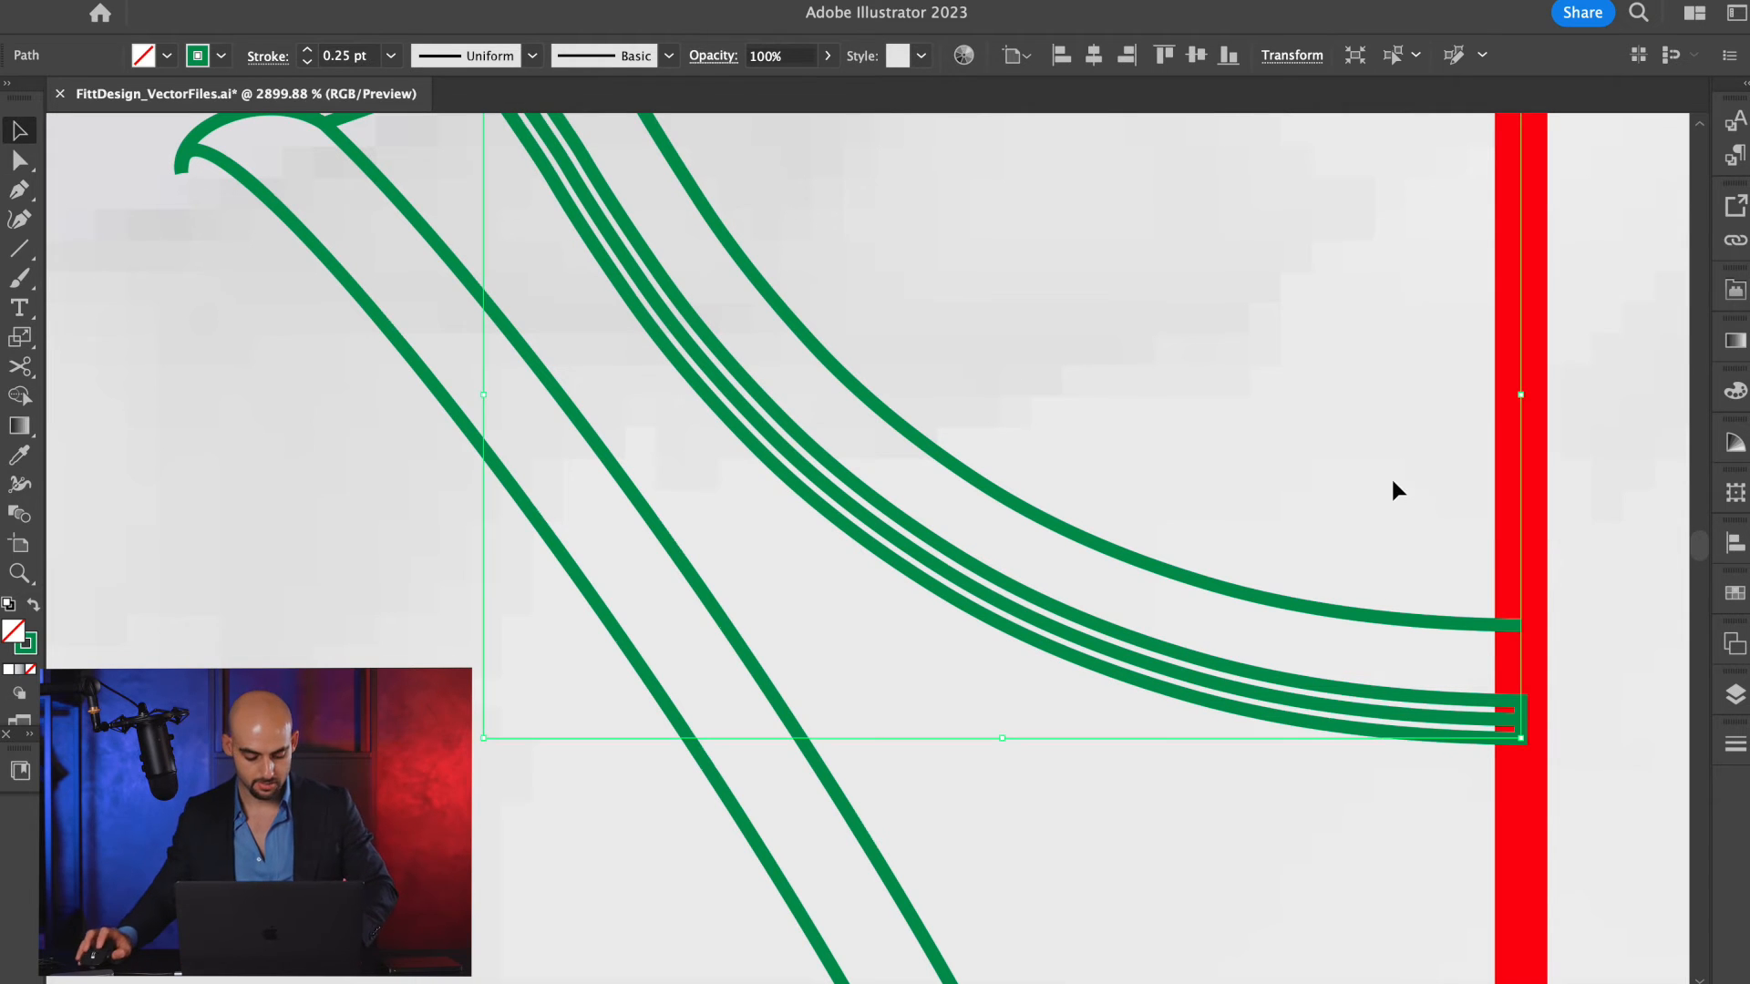
# Cut the neckline offset outline at its centre-front and shoulder corners and delete the lower piece, keeping the line inside the trim.
pyautogui.press('c')
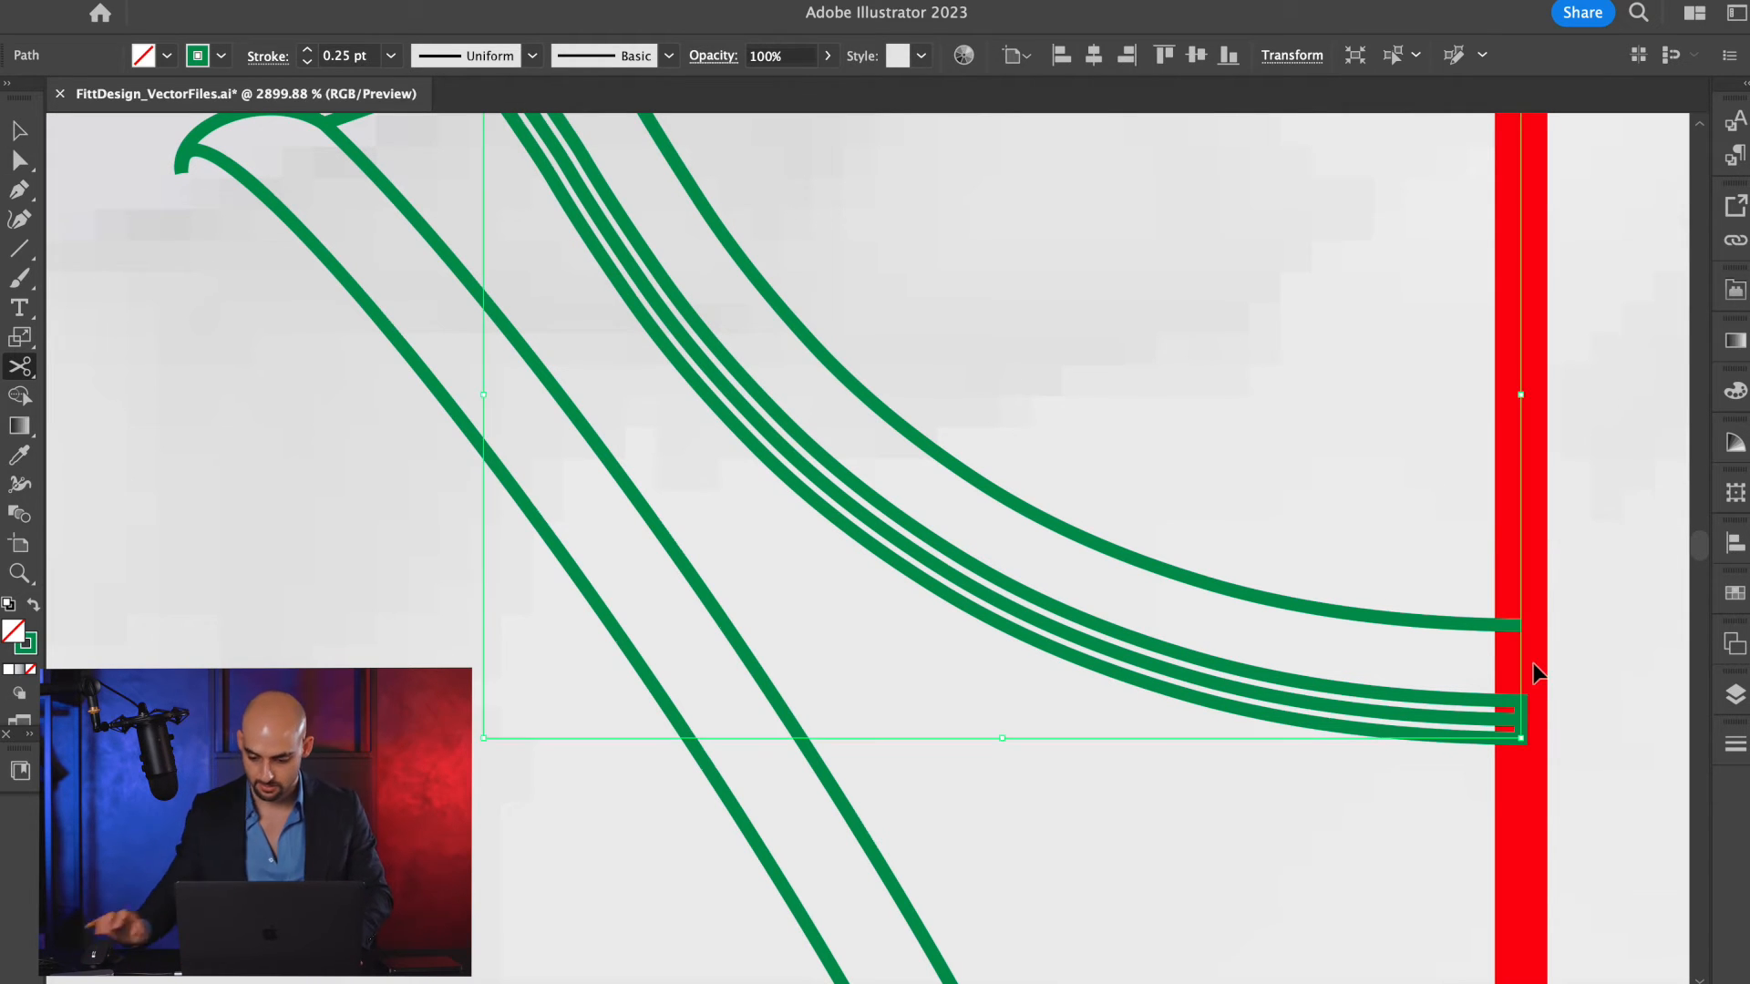
pyautogui.click(1520, 698)
pyautogui.scroll(4, 1520, 698)
pyautogui.hscroll(-2, 1521, 697)
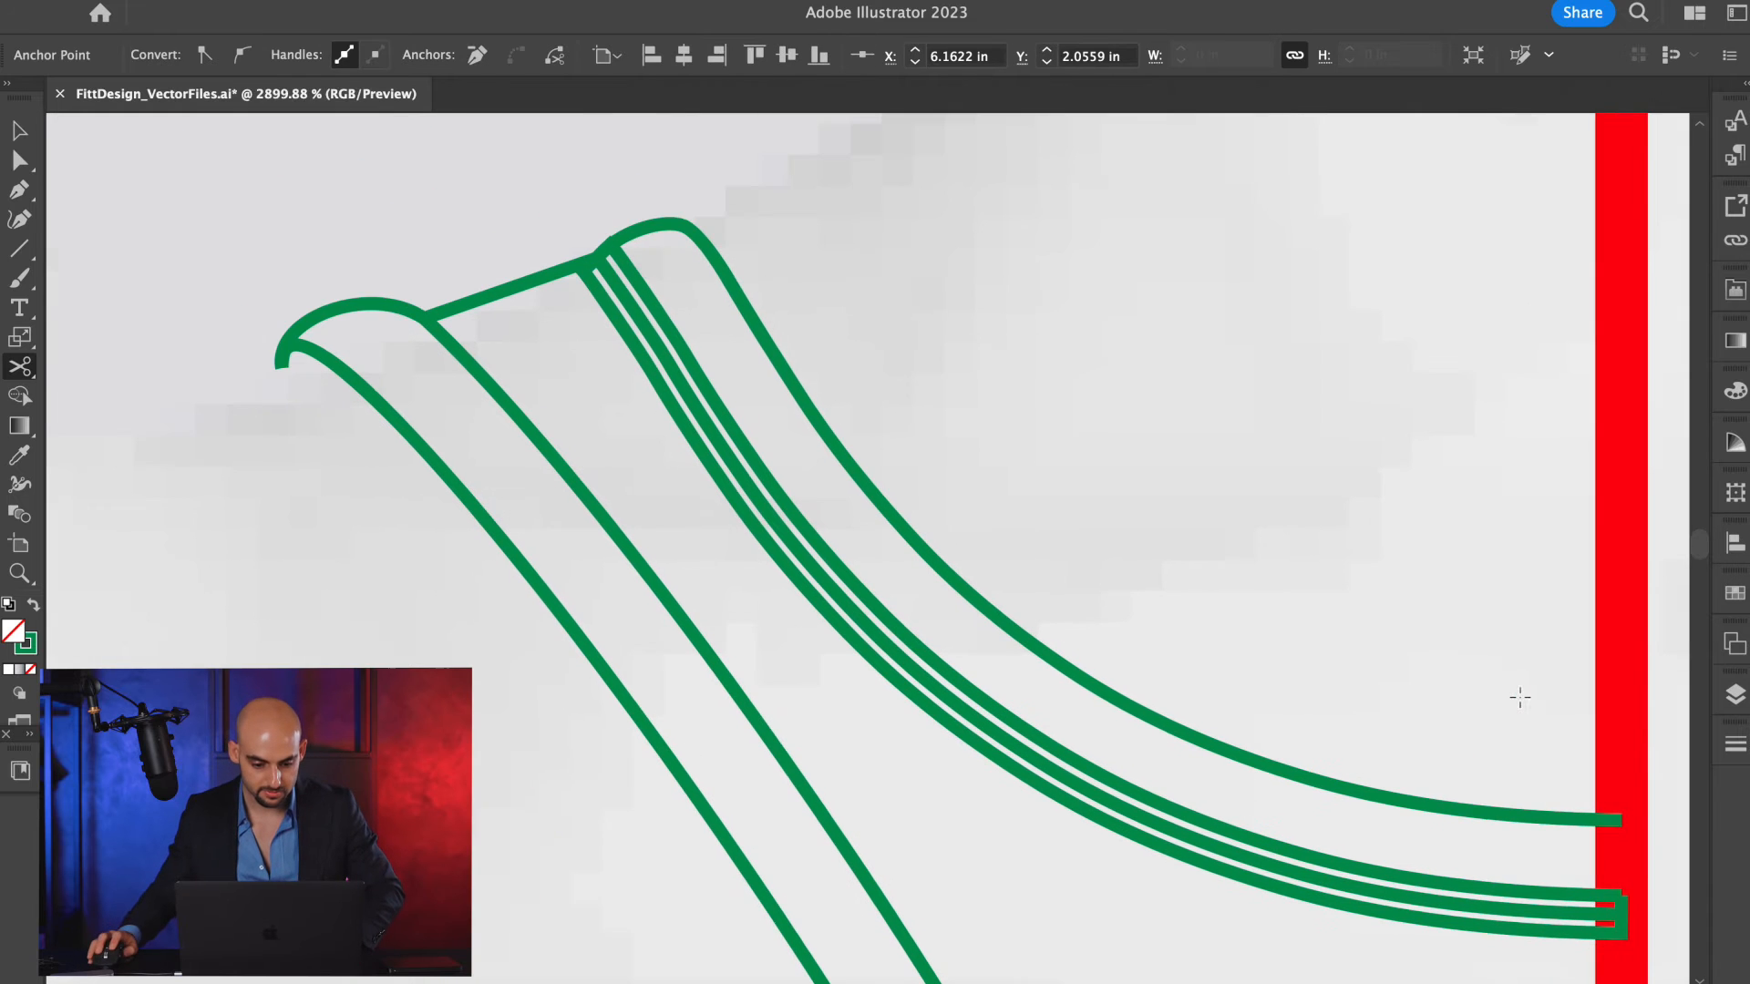
pyautogui.click(604, 243)
pyautogui.scroll(5, 613, 247)
pyautogui.press('a')
pyautogui.press('v')
pyautogui.click(572, 368)
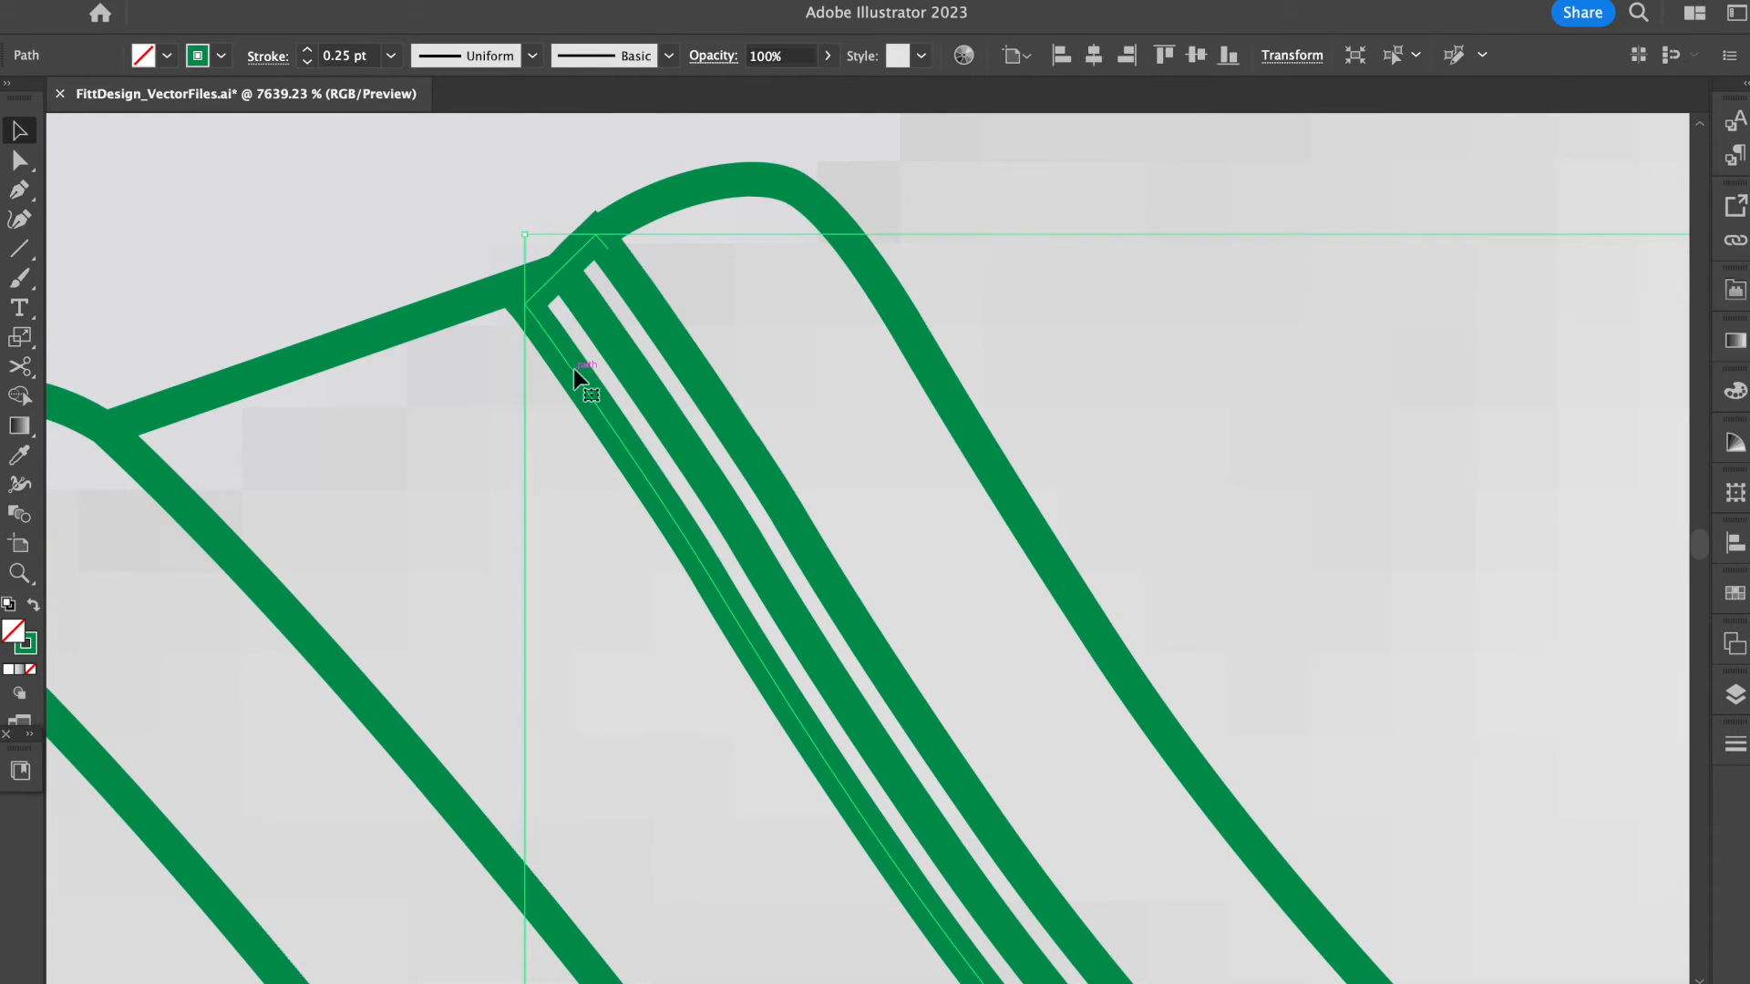
pyautogui.press('Delete')
# Extend the shoulder end of the neckline's inner offset line up to the rounded trim end.
pyautogui.scroll(-2, 656, 333)
pyautogui.scroll(5, 631, 273)
pyautogui.press('a')
pyautogui.moveTo(598, 243); pyautogui.dragTo(571, 221)
pyautogui.scroll(-6, 1265, 627)
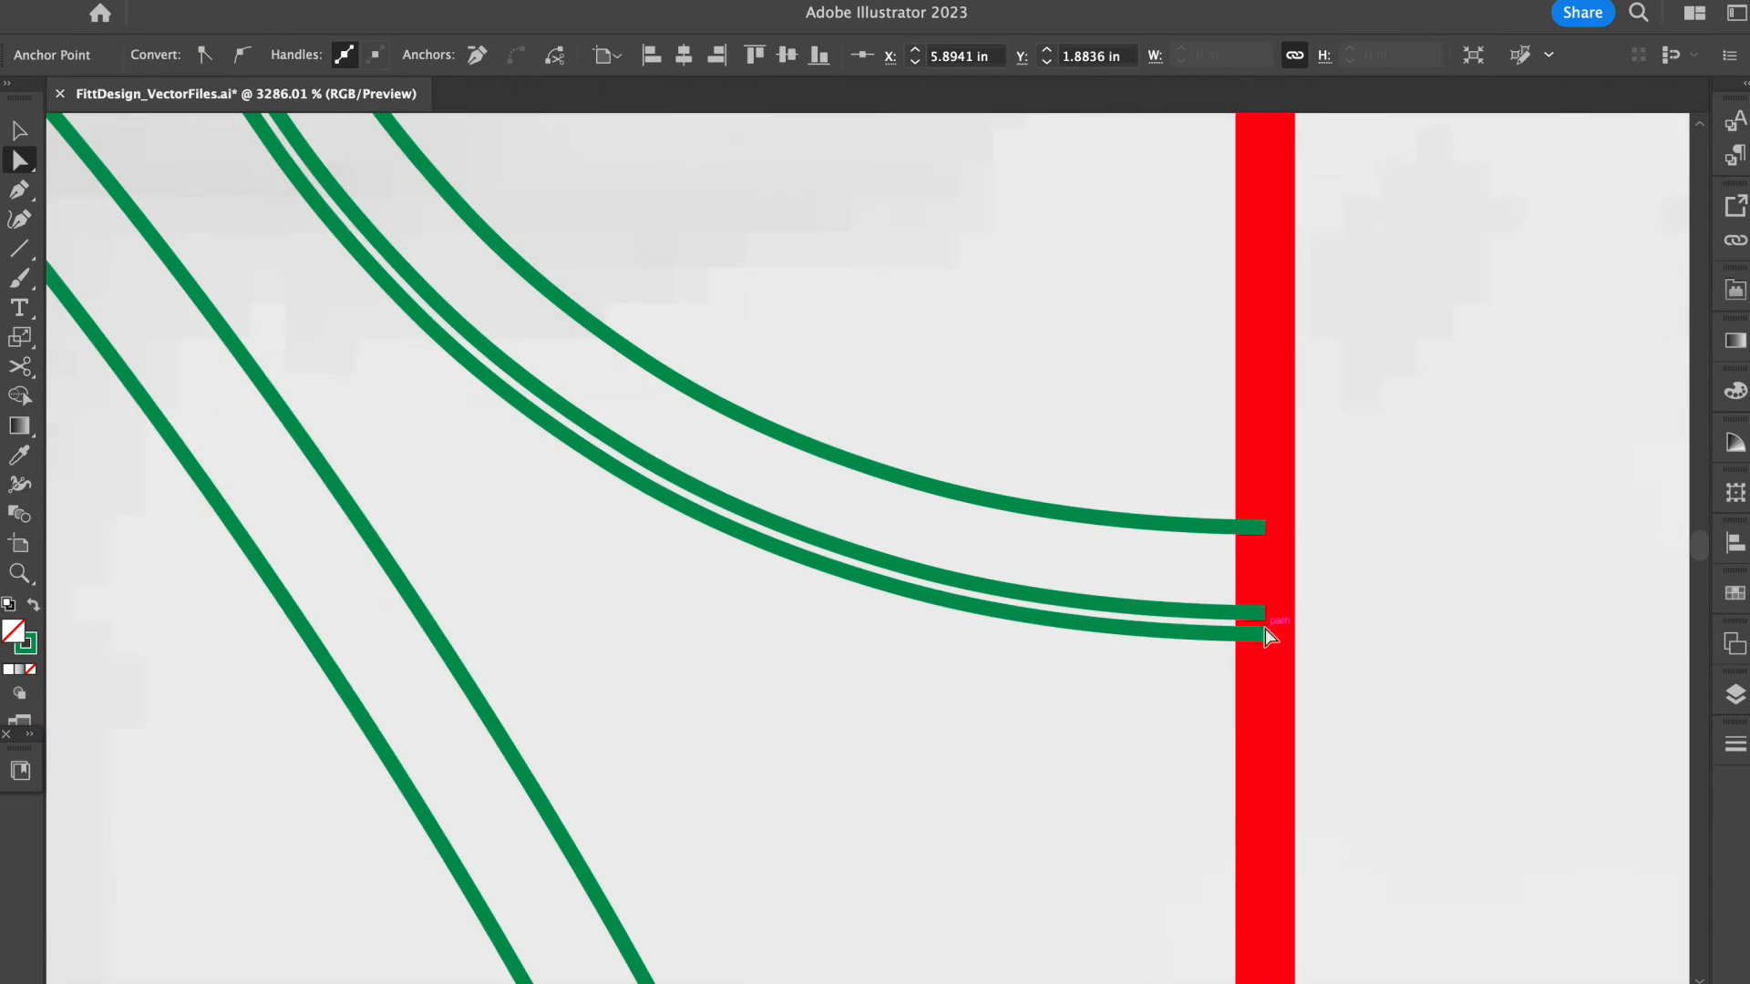
pyautogui.press('v')
# Offset the armhole trim's outer curve, the one bordering the bra body, by 0.005 in.
pyautogui.scroll(-3, 1036, 626)
pyautogui.scroll(-3, 1036, 625)
pyautogui.hscroll(-2, 1036, 626)
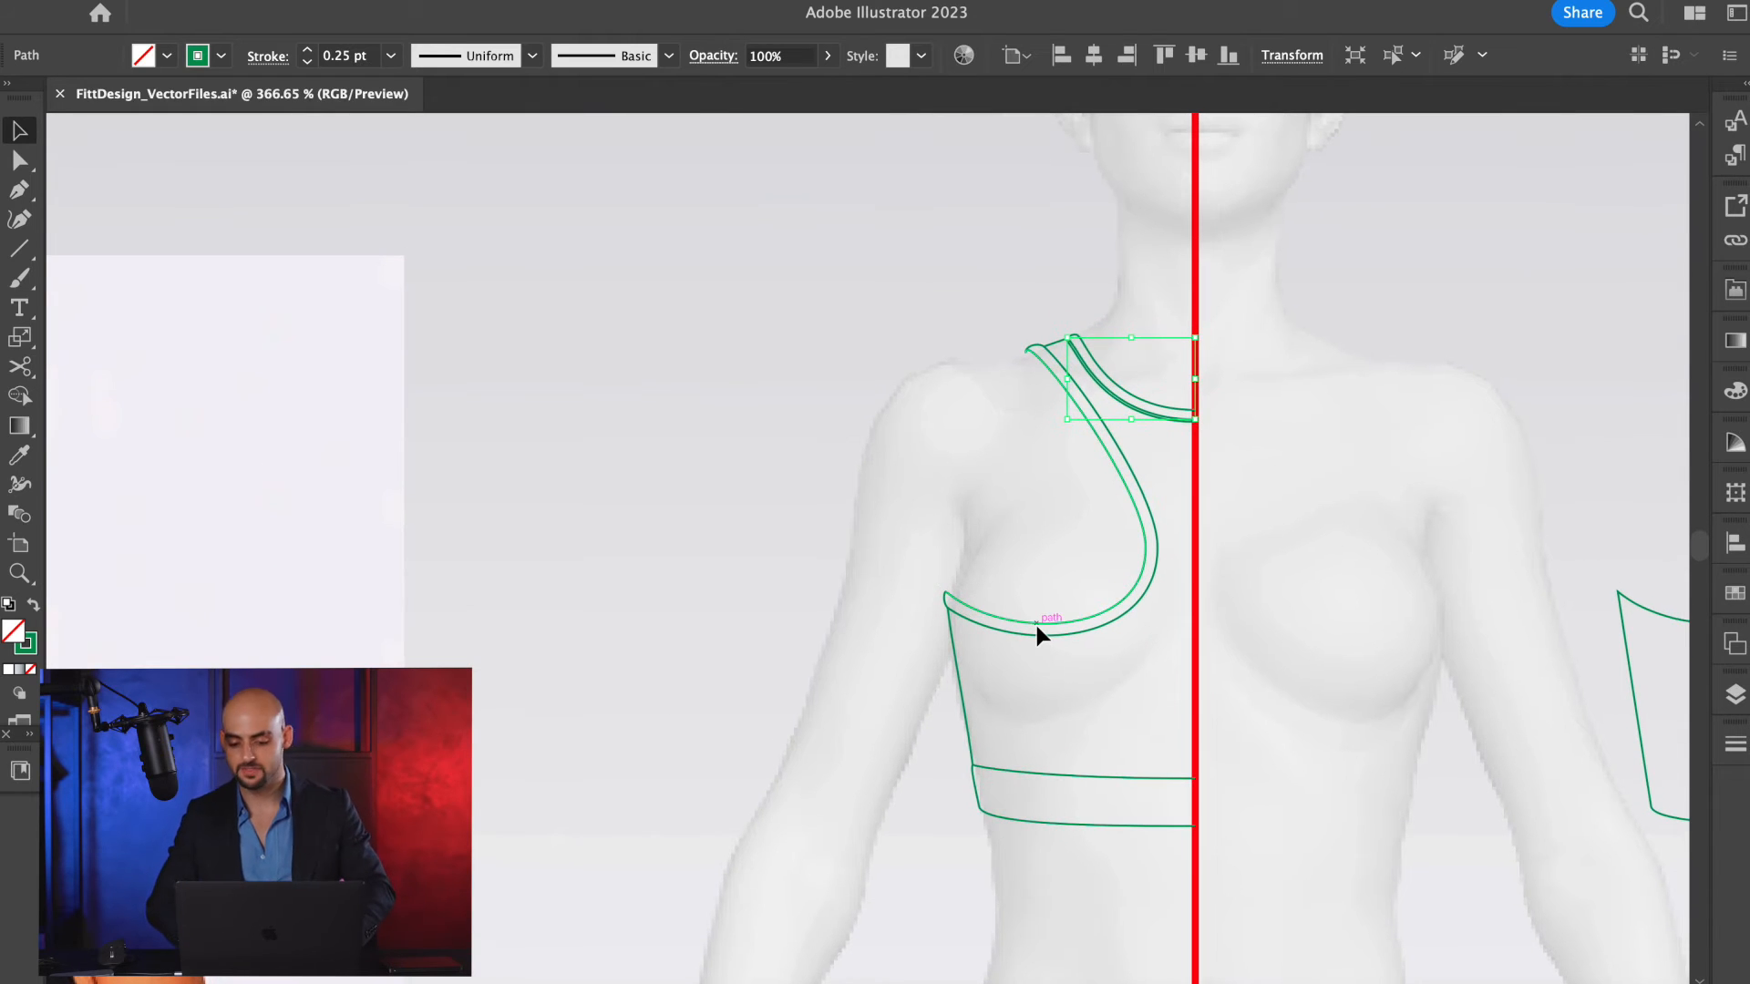
pyautogui.scroll(3, 1115, 536)
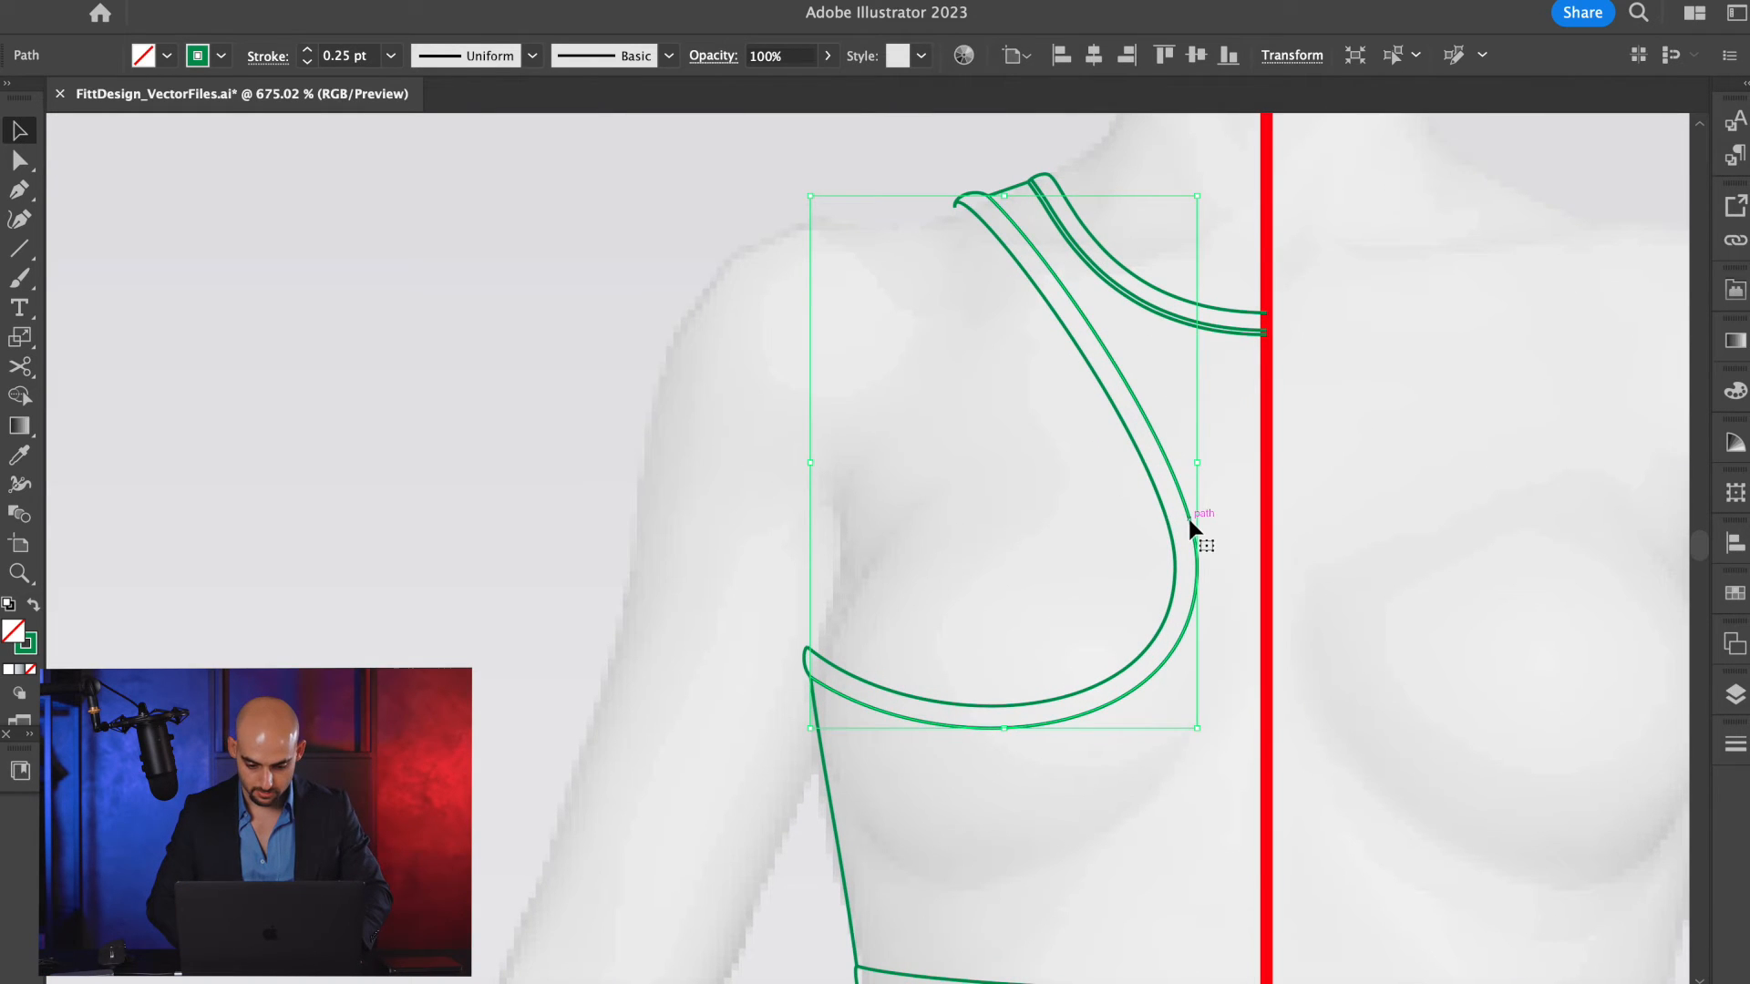
pyautogui.click(1237, 544)
pyautogui.press('alt+super+o')
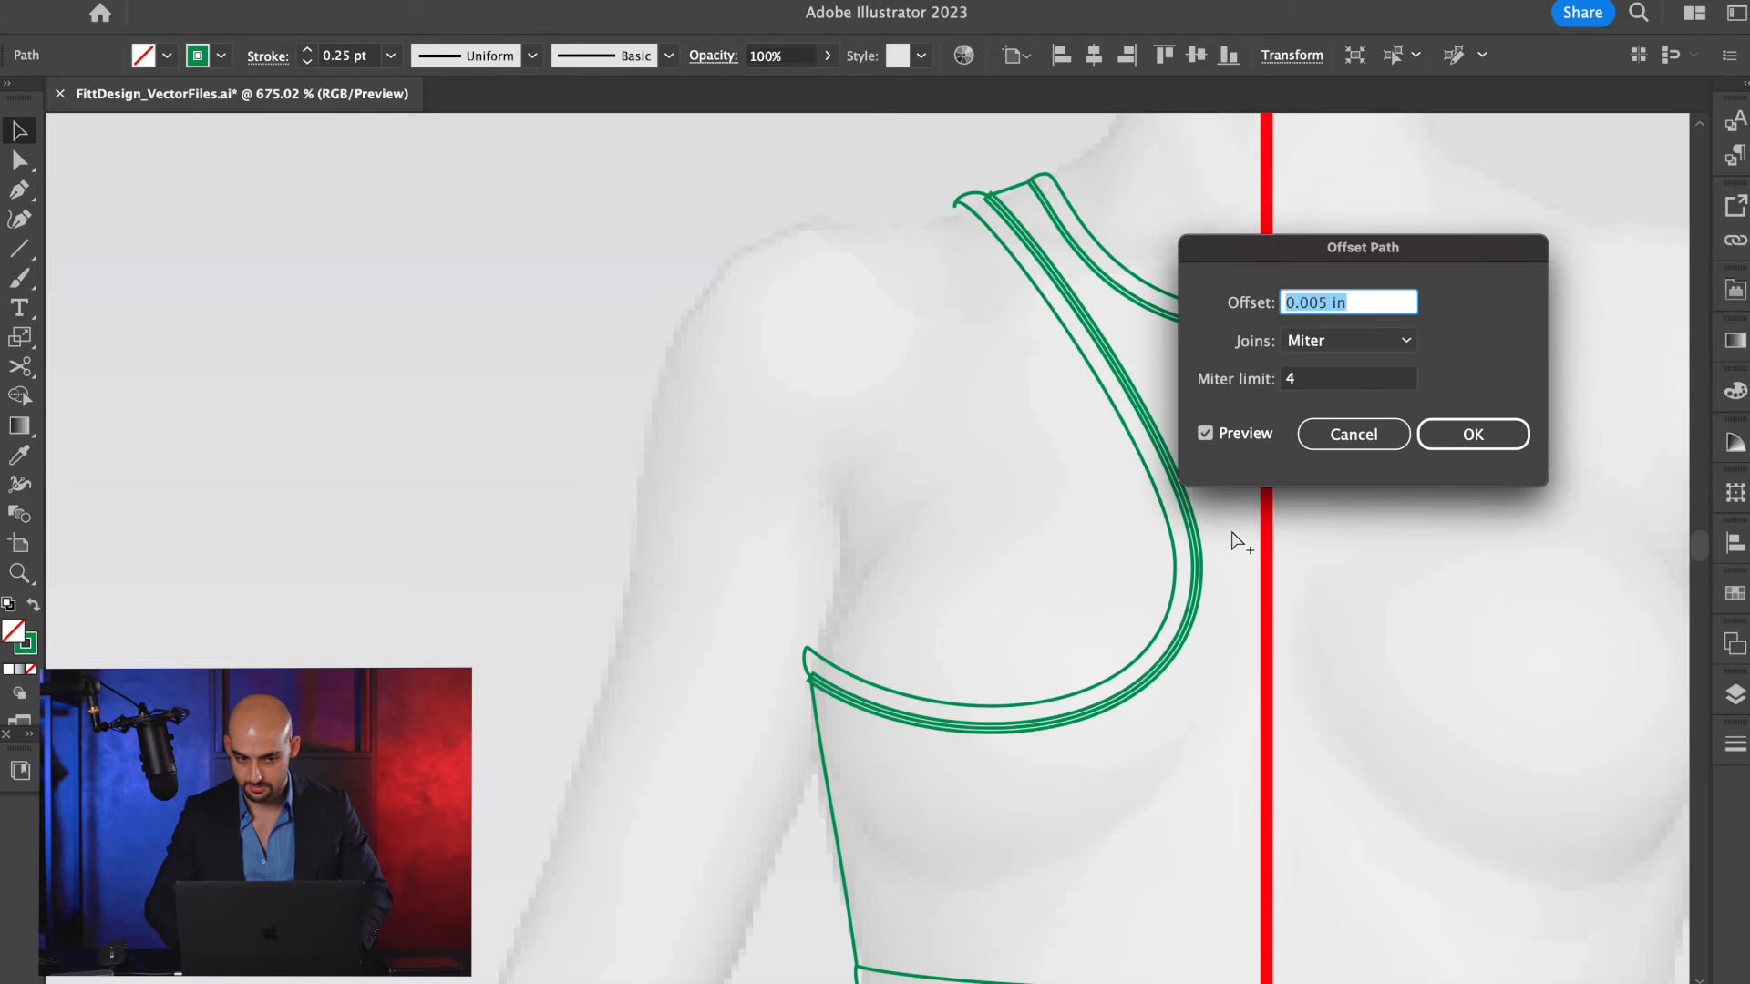
pyautogui.press('Return')
# Cut the armhole offset outline at its underarm and shoulder corners and delete the piece lying outside the trim.
pyautogui.scroll(3, 933, 622)
pyautogui.press('c')
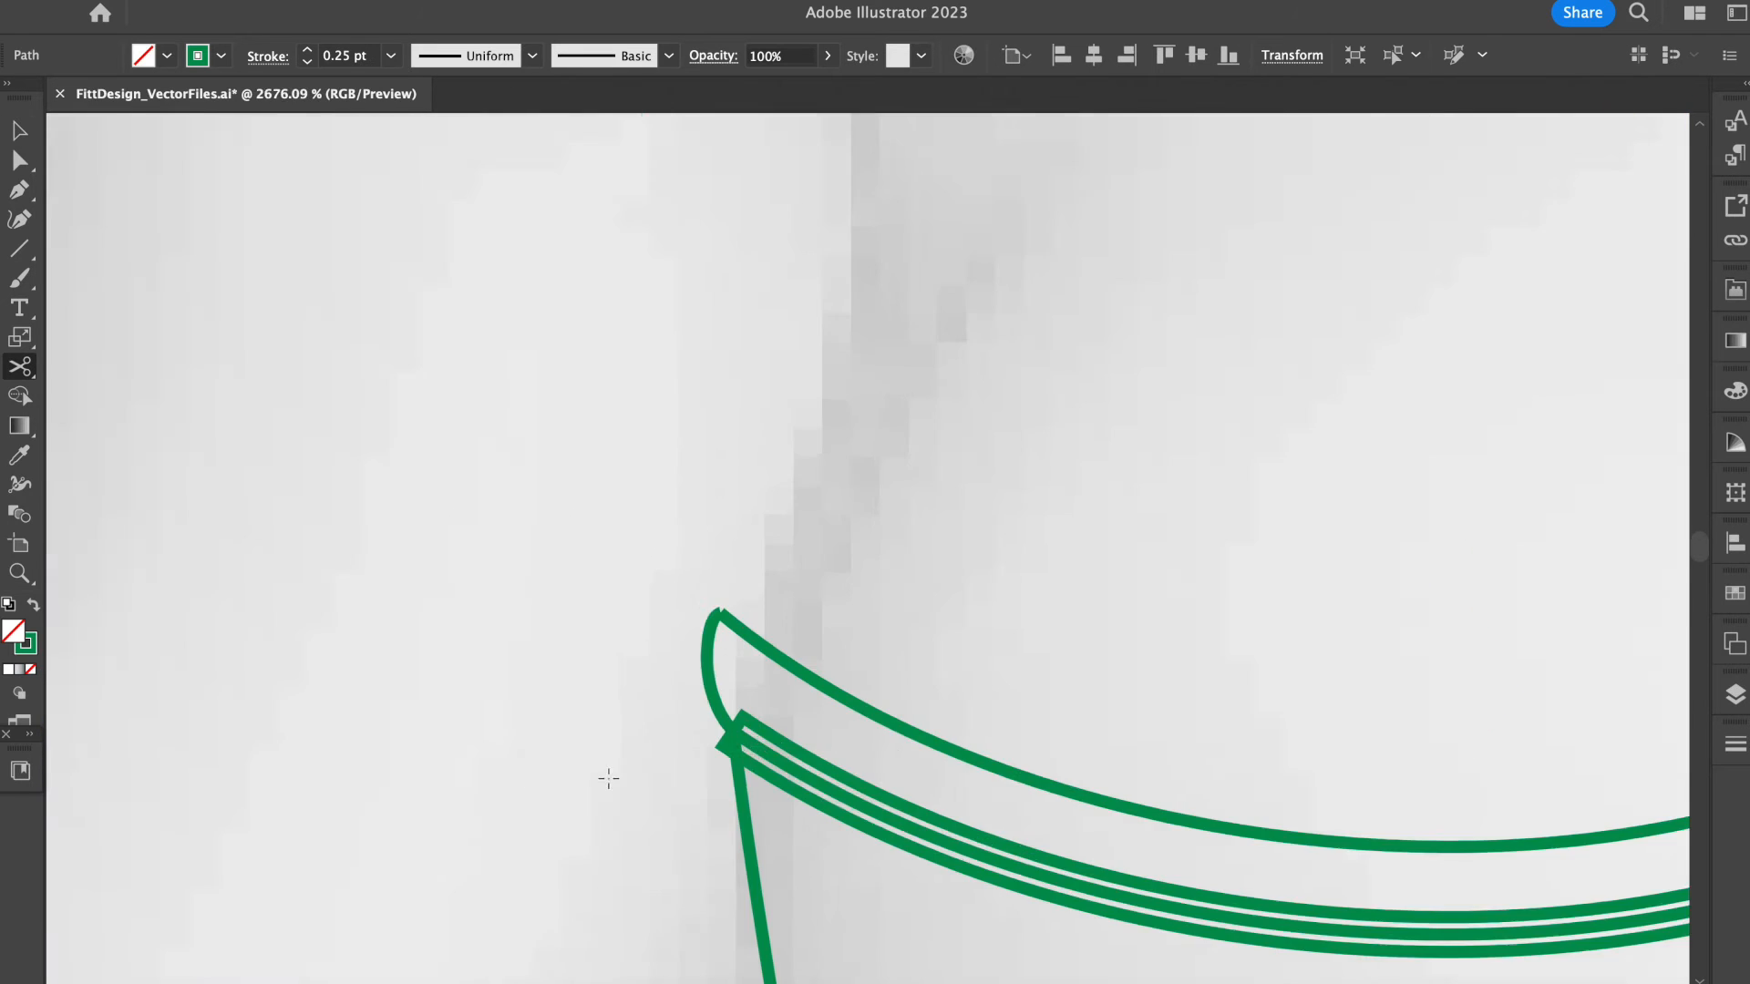
pyautogui.click(740, 715)
pyautogui.scroll(-5, 740, 715)
pyautogui.scroll(4, 875, 340)
pyautogui.click(982, 284)
pyautogui.press('v')
pyautogui.click(1031, 290)
pyautogui.press('Delete')
# Extend the underarm and shoulder ends of the armhole's inner offset line to meet the rounded trim ends, and deselect it.
pyautogui.scroll(-5, 1031, 290)
pyautogui.scroll(5, 933, 596)
pyautogui.press('a')
pyautogui.moveTo(730, 504); pyautogui.dragTo(697, 474)
pyautogui.scroll(-5, 697, 474)
pyautogui.scroll(5, 1057, 407)
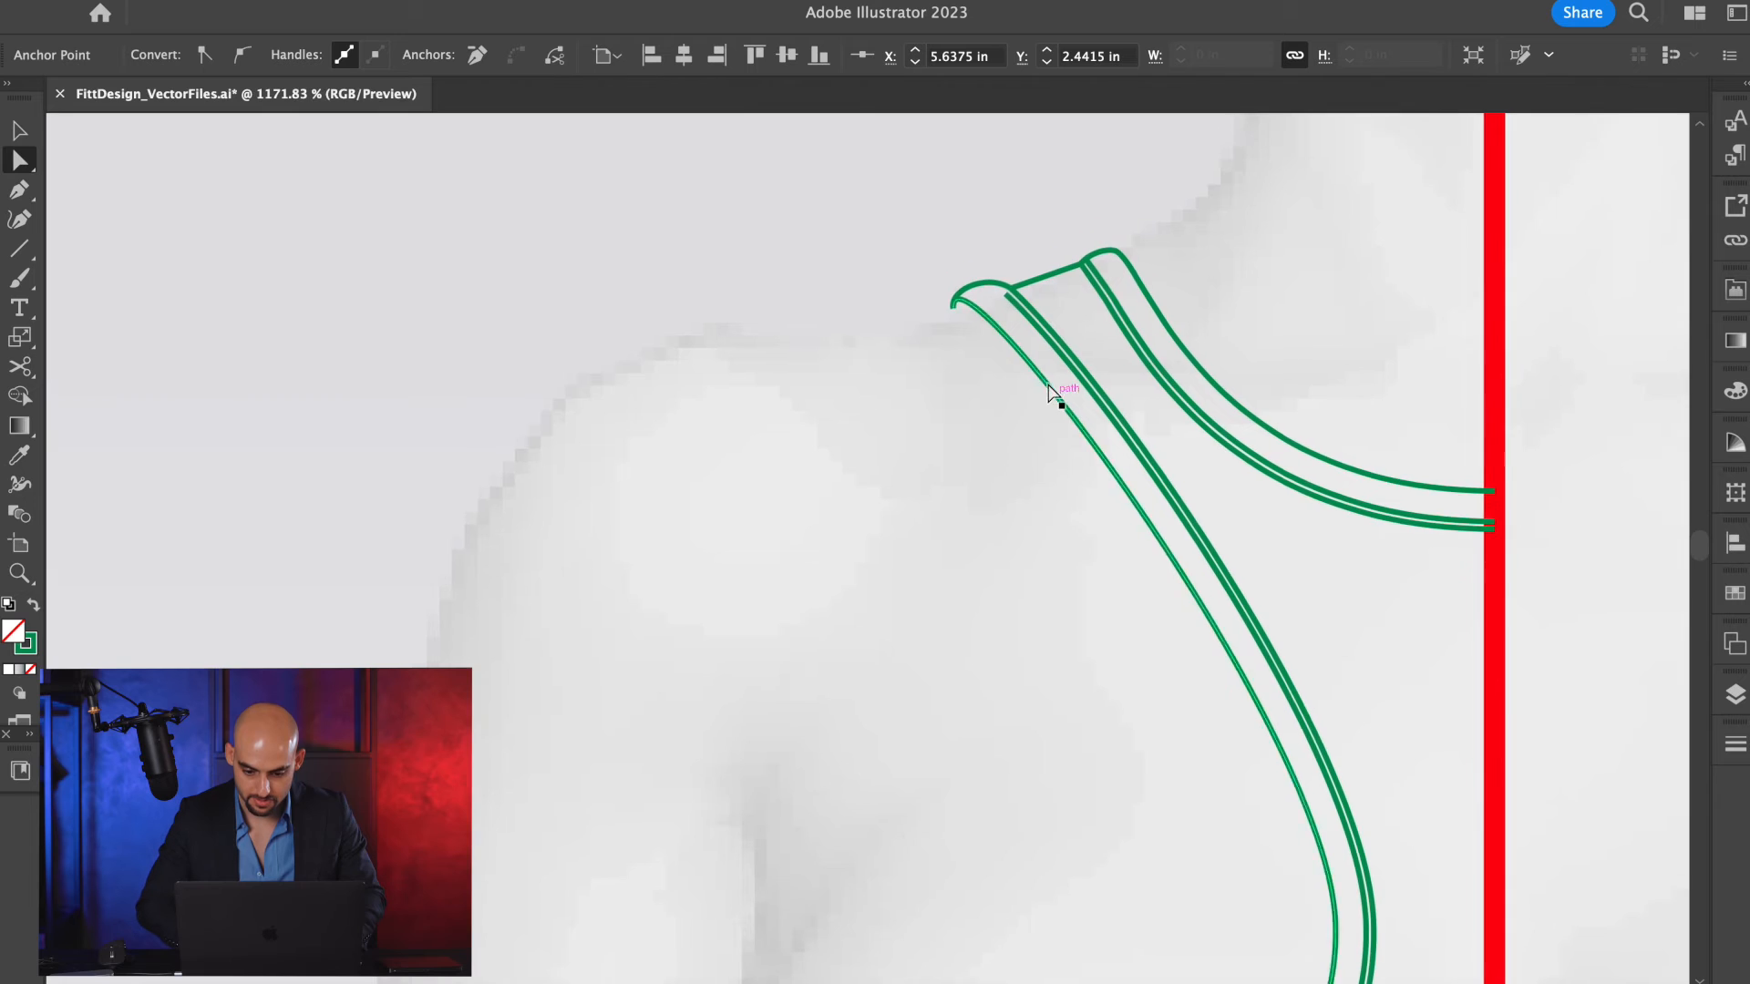
pyautogui.scroll(5, 1047, 391)
pyautogui.moveTo(1001, 334); pyautogui.dragTo(957, 287)
pyautogui.scroll(-5, 957, 293)
pyautogui.press('v')
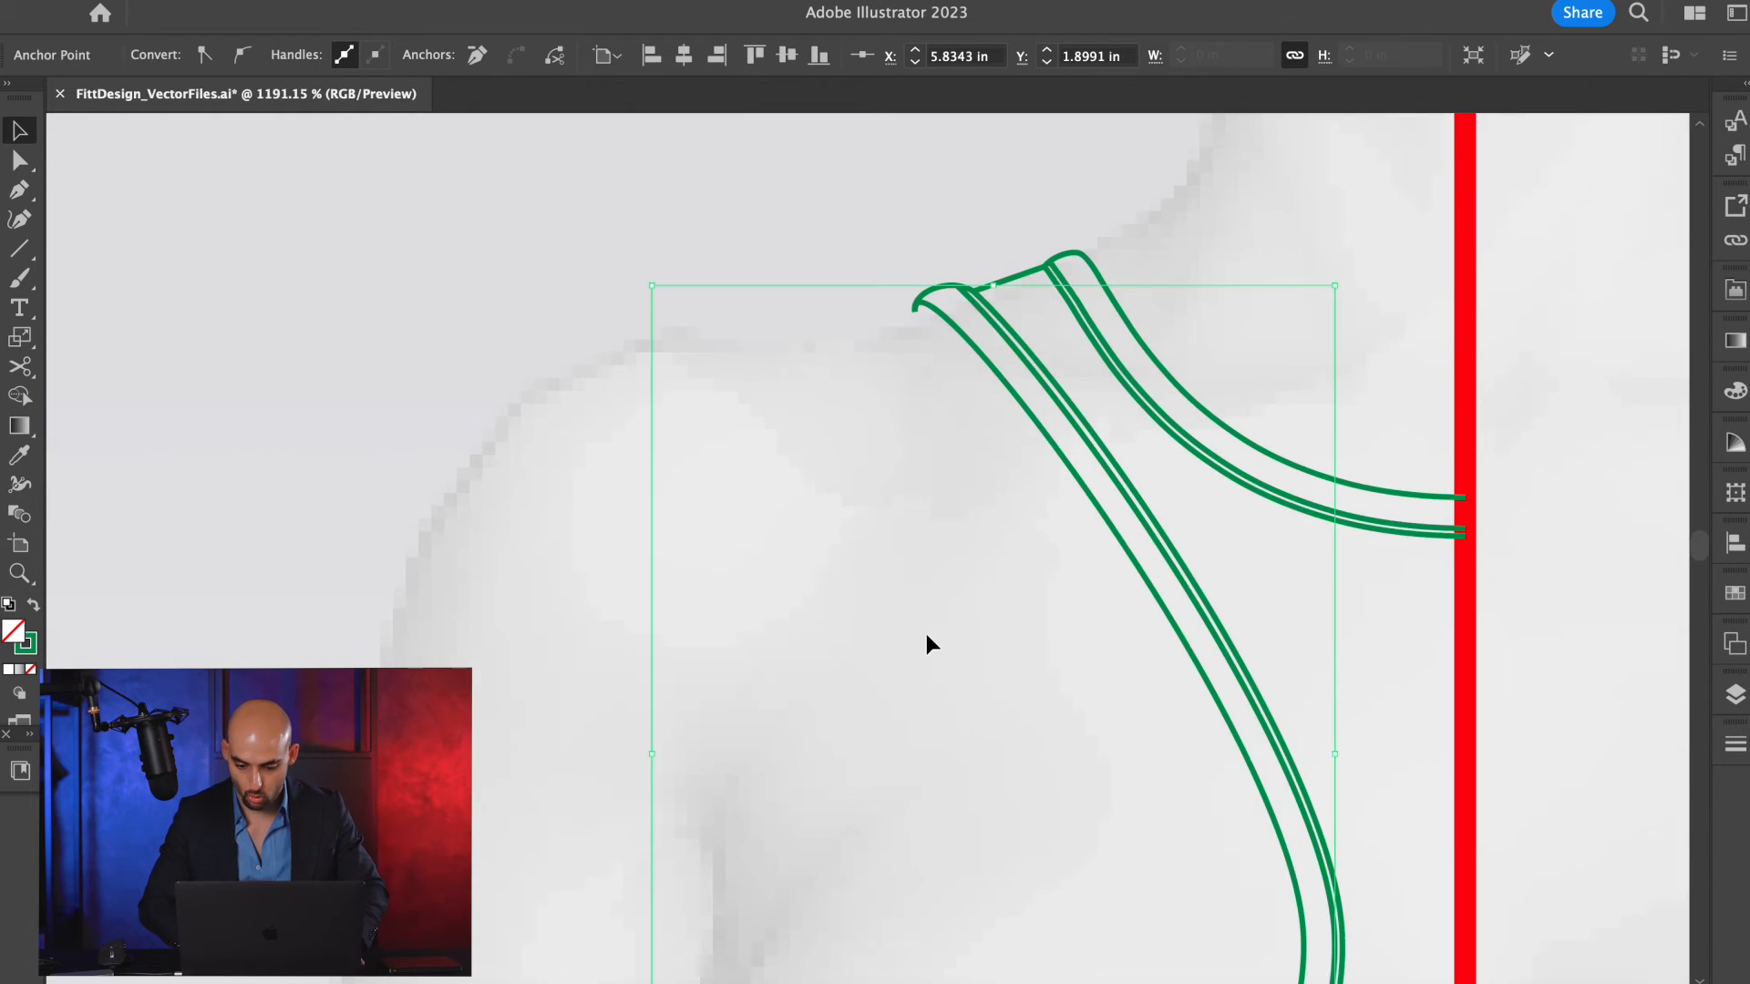
pyautogui.click(925, 632)
# Look over the offset lines on the half bra and compare them with the reference photos and finished black bra sketches.
pyautogui.scroll(-4, 926, 633)
pyautogui.scroll(-5, 947, 625)
pyautogui.scroll(2, 1068, 656)
pyautogui.hscroll(-2, 1068, 656)
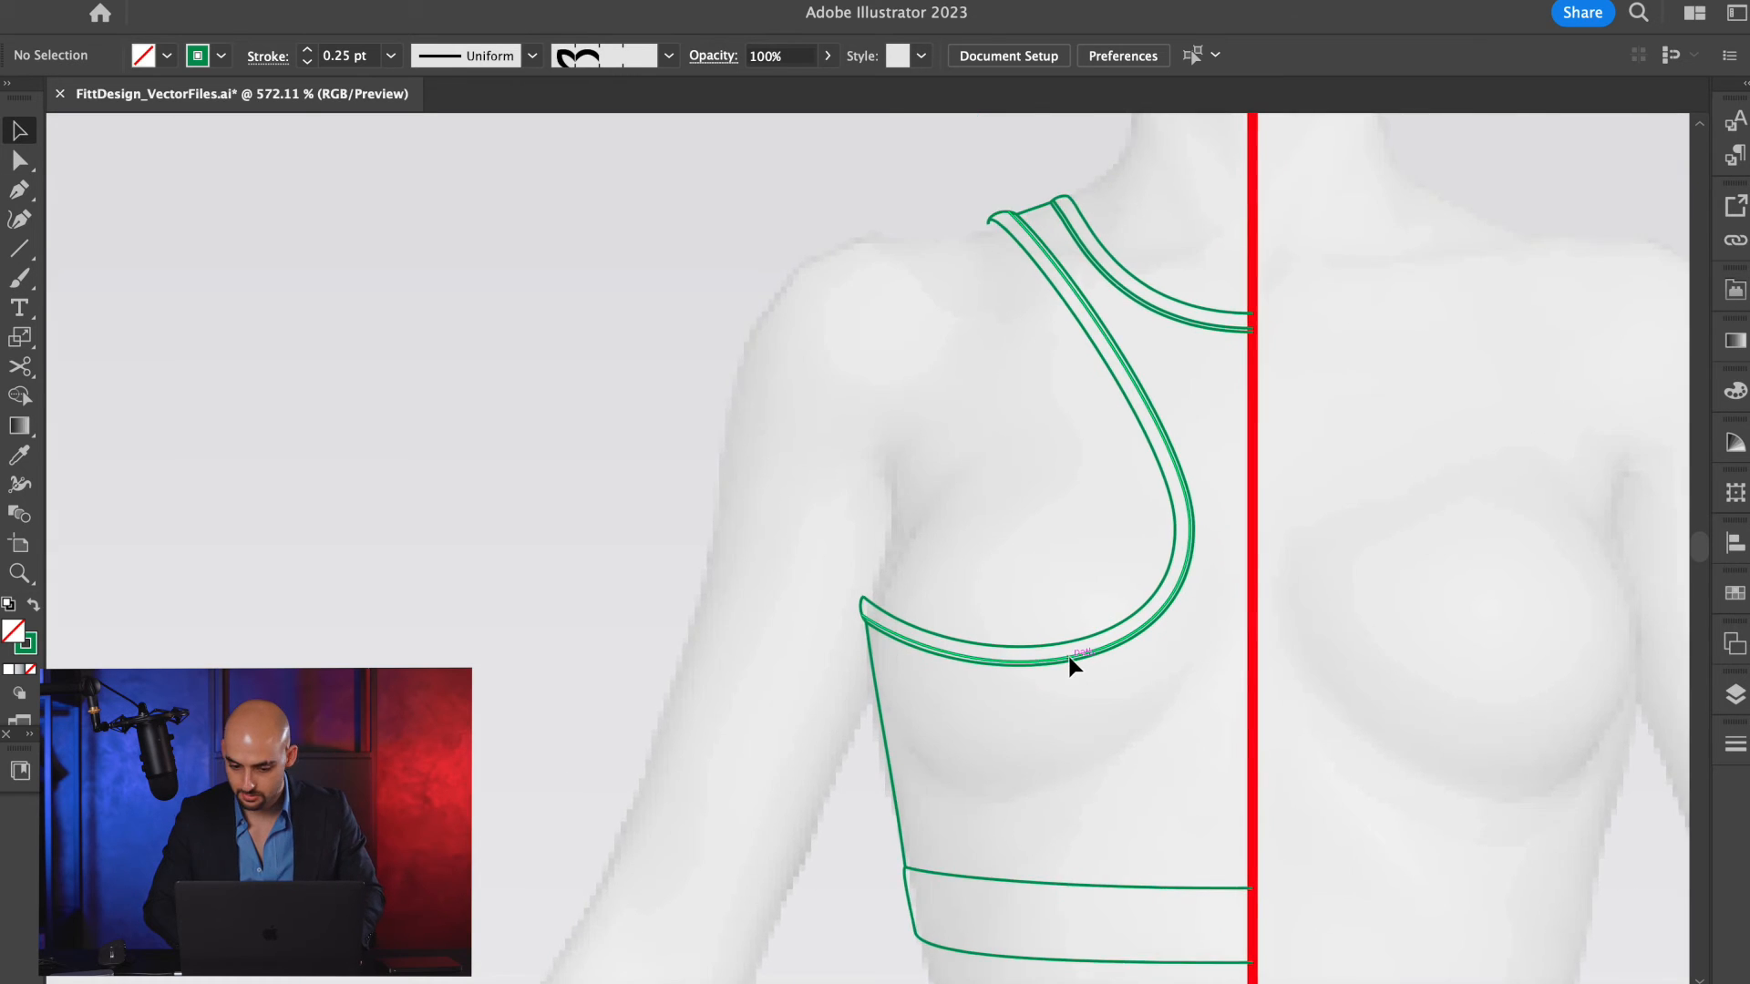
pyautogui.scroll(-3, 1068, 656)
pyautogui.scroll(4, 1035, 432)
pyautogui.press('a')
pyautogui.press('v')
pyautogui.scroll(-7, 1062, 560)
pyautogui.scroll(-3, 1063, 559)
pyautogui.press('a')
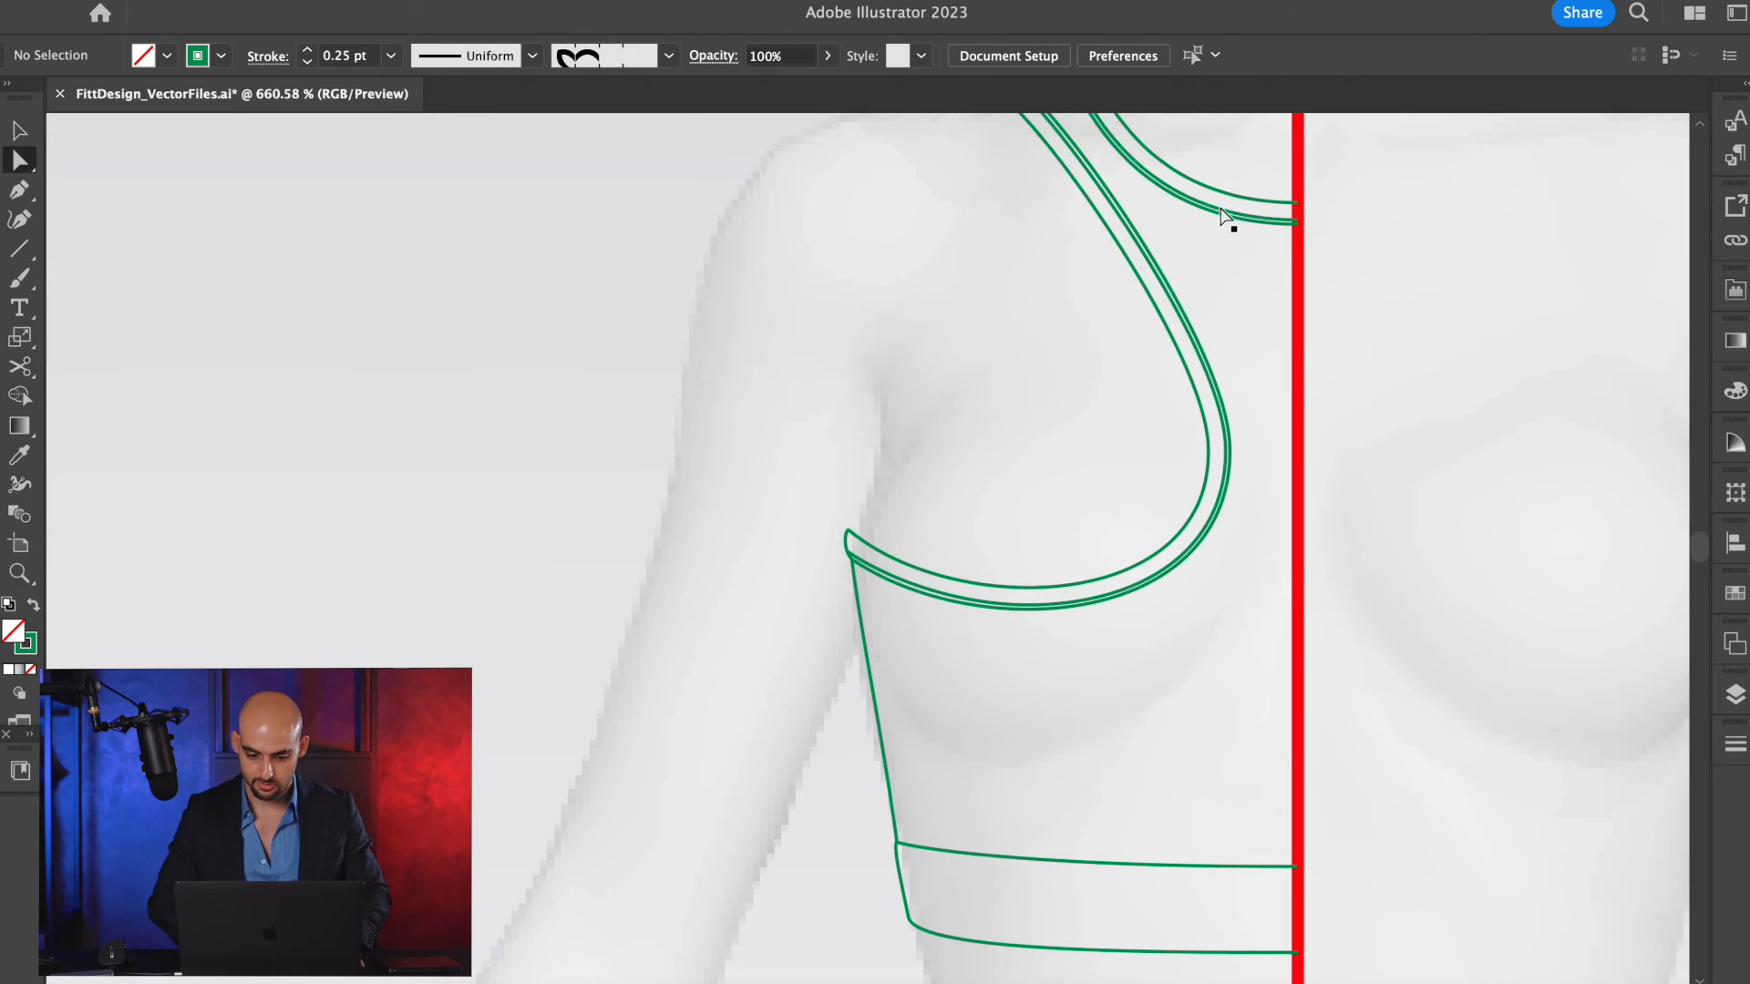
pyautogui.scroll(-6, 1257, 480)
pyautogui.scroll(-3, 1260, 480)
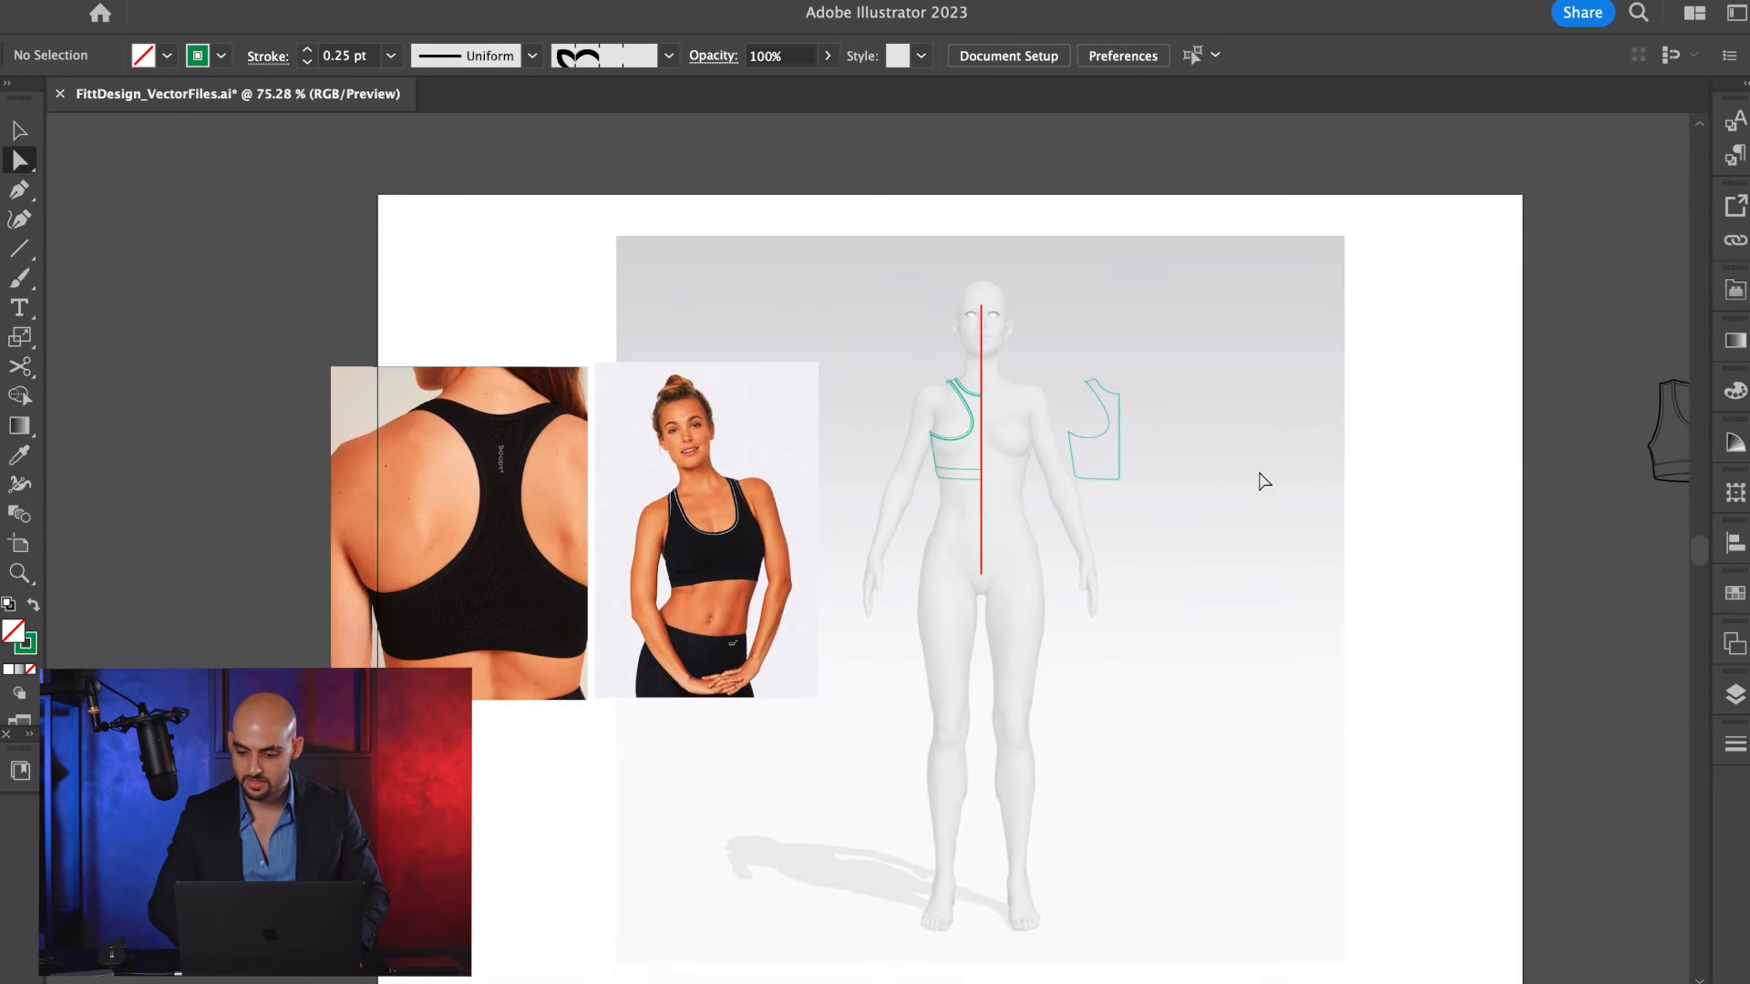
pyautogui.hscroll(8, 1261, 481)
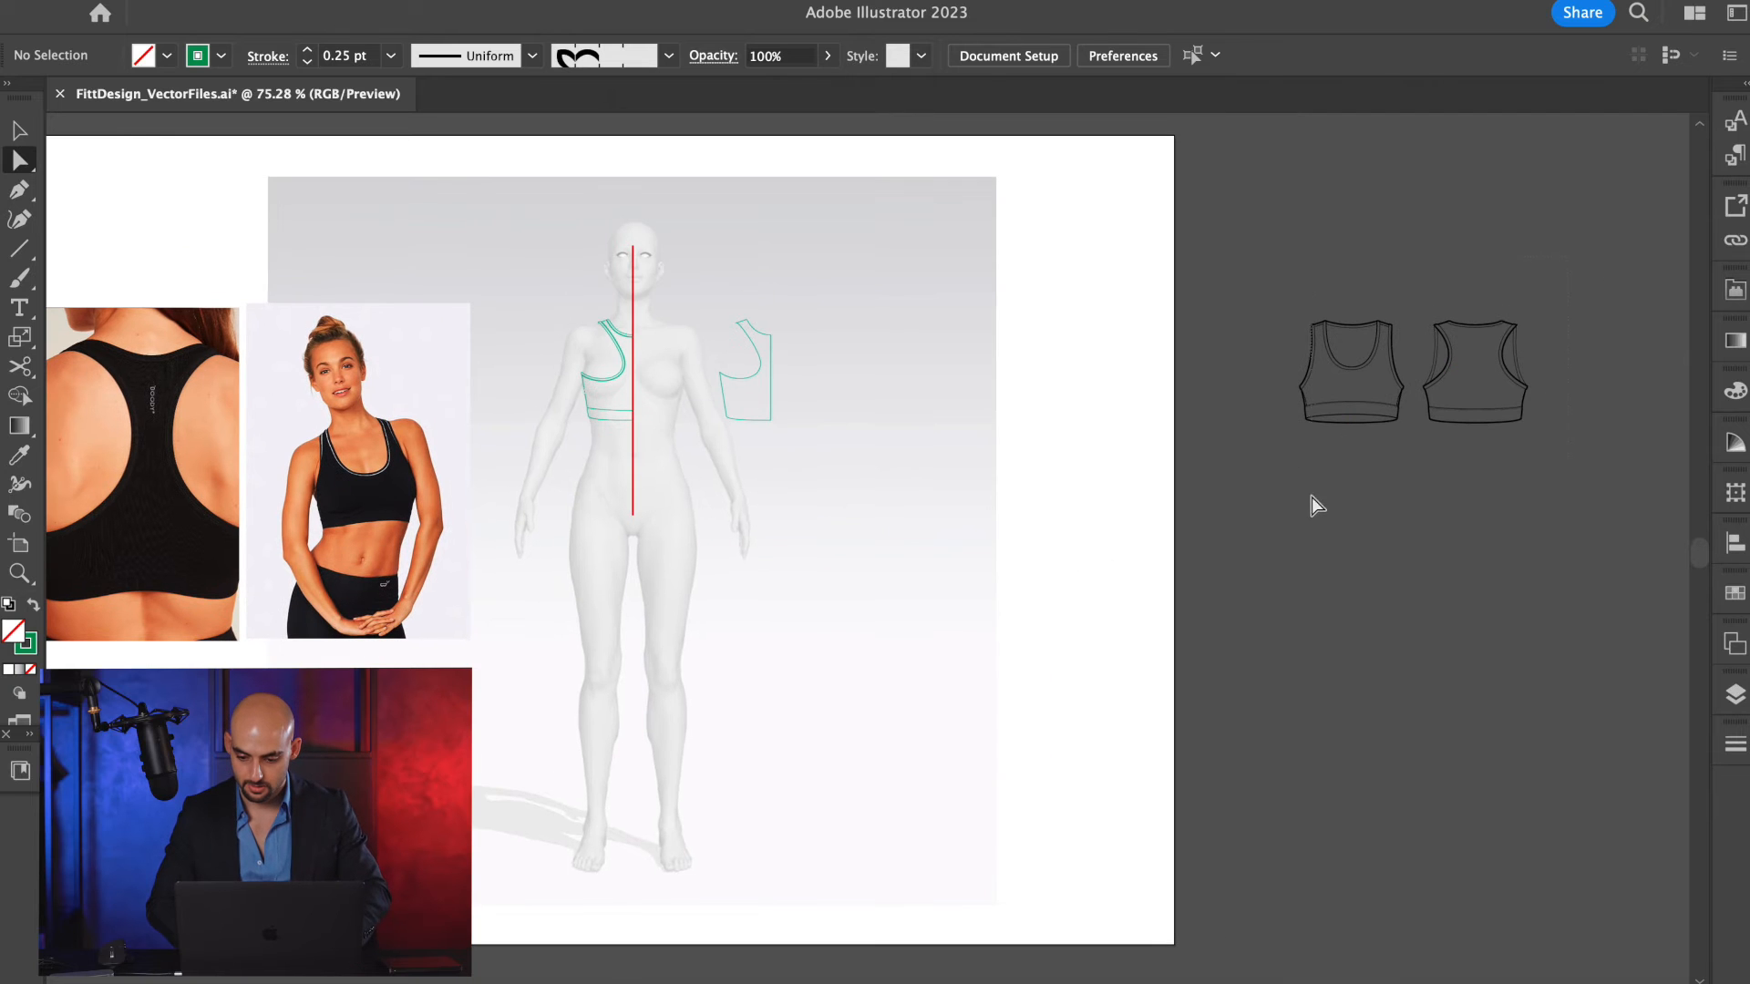
pyautogui.press('v')
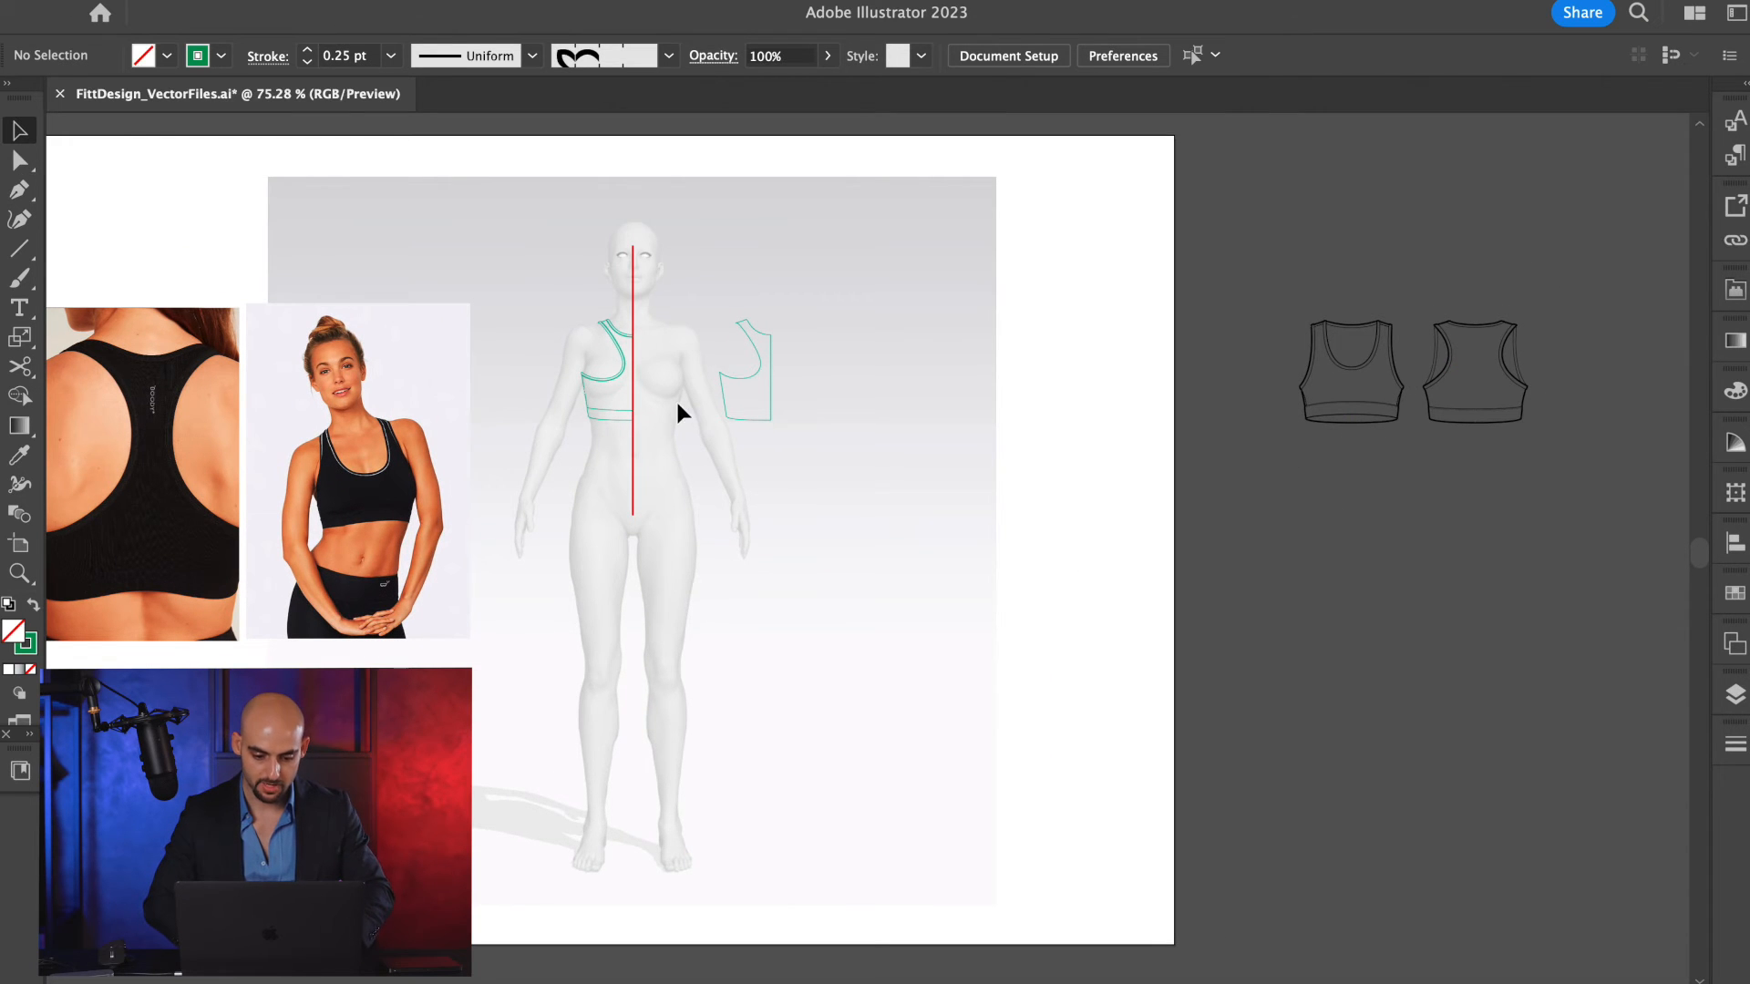
# Give both inner offset lines the dashed black stitching style sampled from the neckline of the finished front bra sketch.
pyautogui.scroll(5, 632, 357)
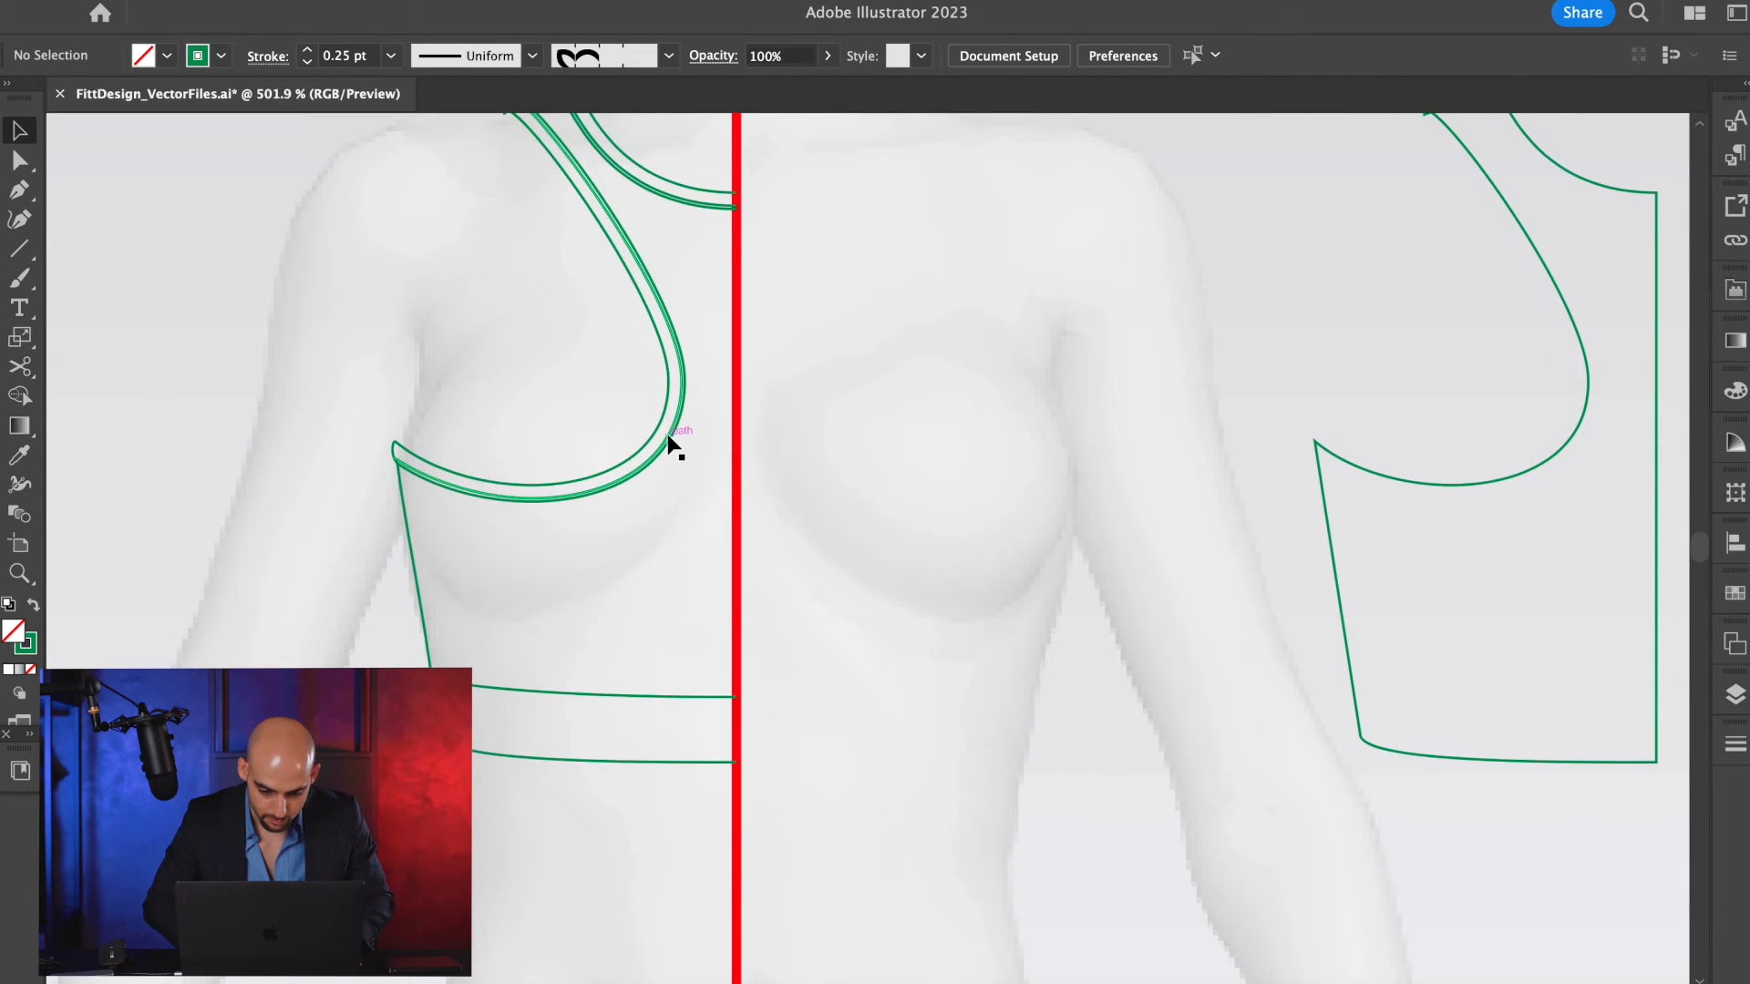
pyautogui.scroll(4, 675, 446)
pyautogui.click(684, 424)
pyautogui.scroll(3, 781, 346)
pyautogui.scroll(-6, 789, 294)
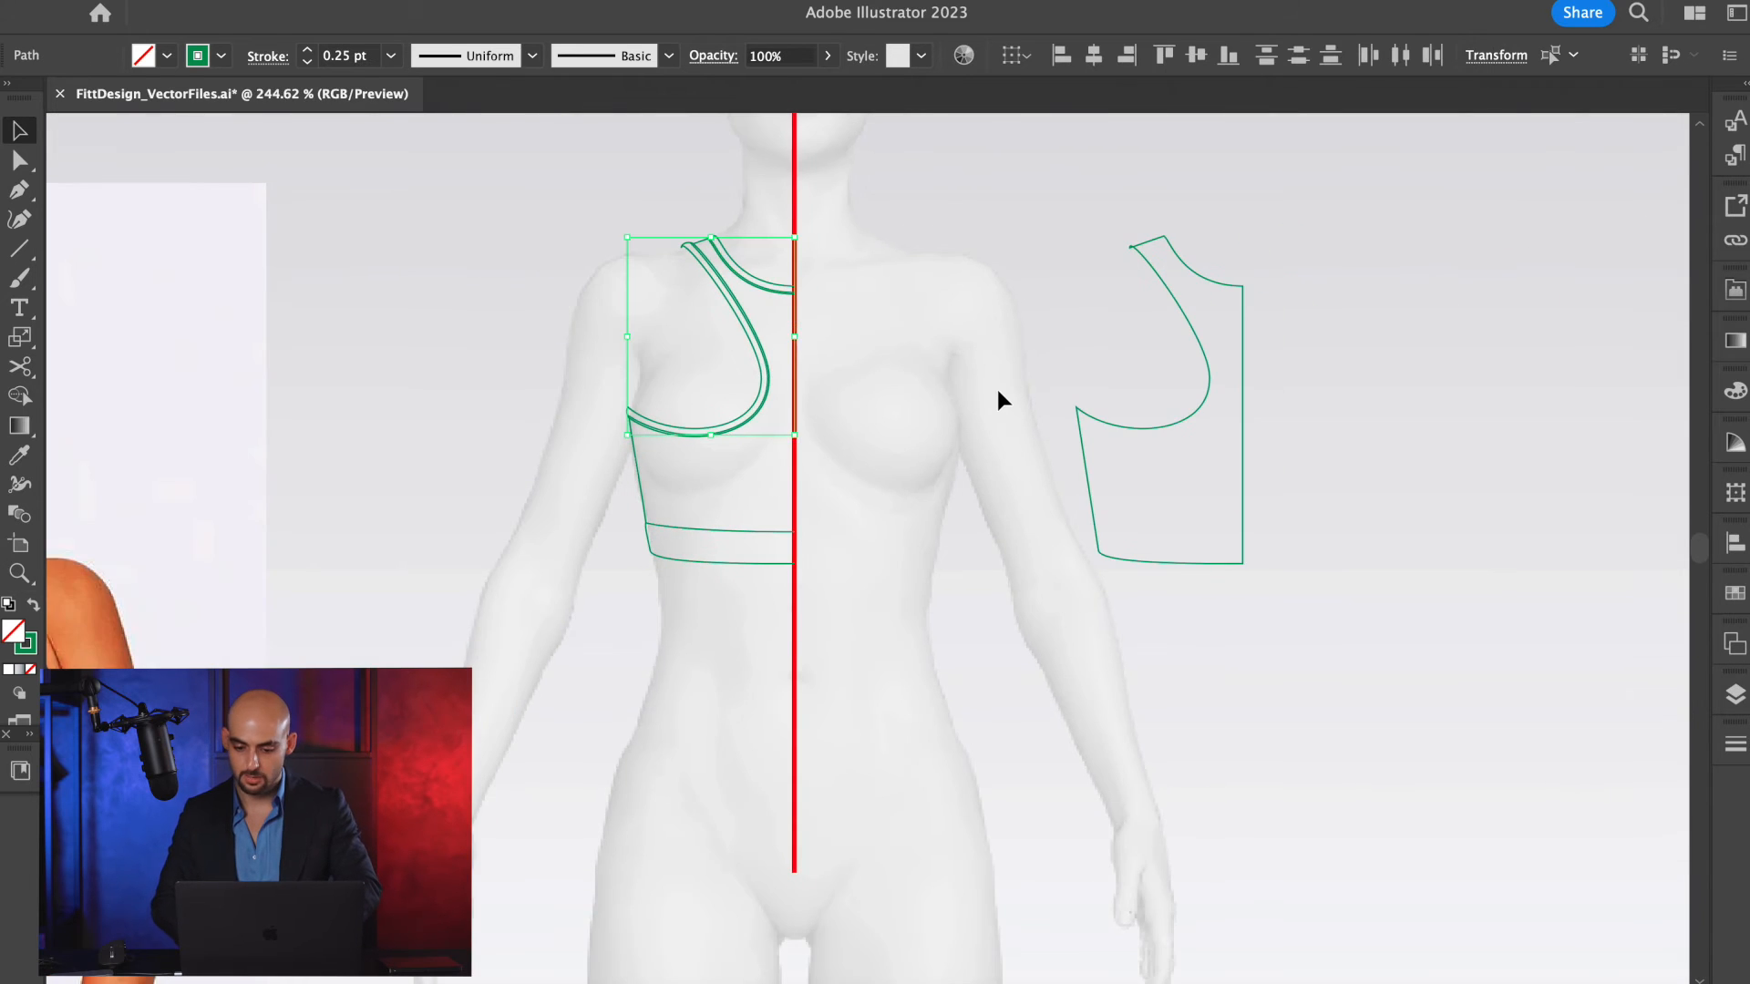
pyautogui.hscroll(15, 996, 401)
pyautogui.press('i')
pyautogui.hscroll(8, 1290, 409)
pyautogui.scroll(7, 1121, 428)
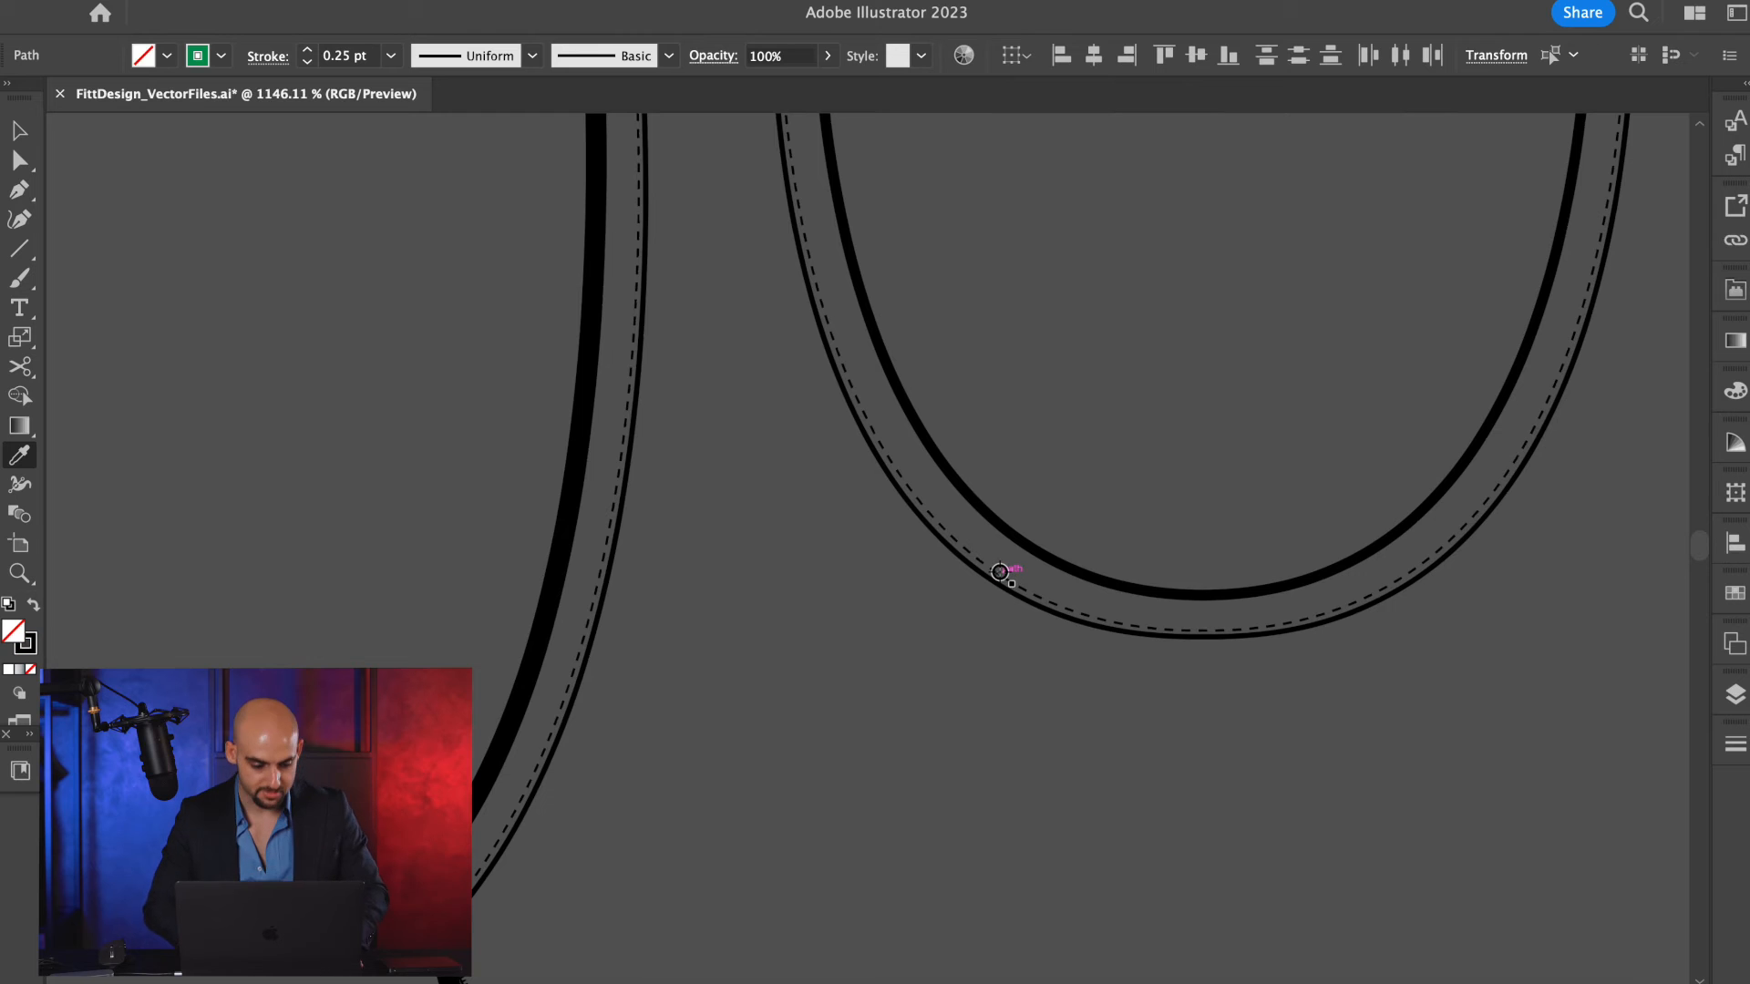
pyautogui.click(1000, 571)
pyautogui.scroll(-6, 1000, 572)
pyautogui.press('v')
pyautogui.scroll(-5, 833, 618)
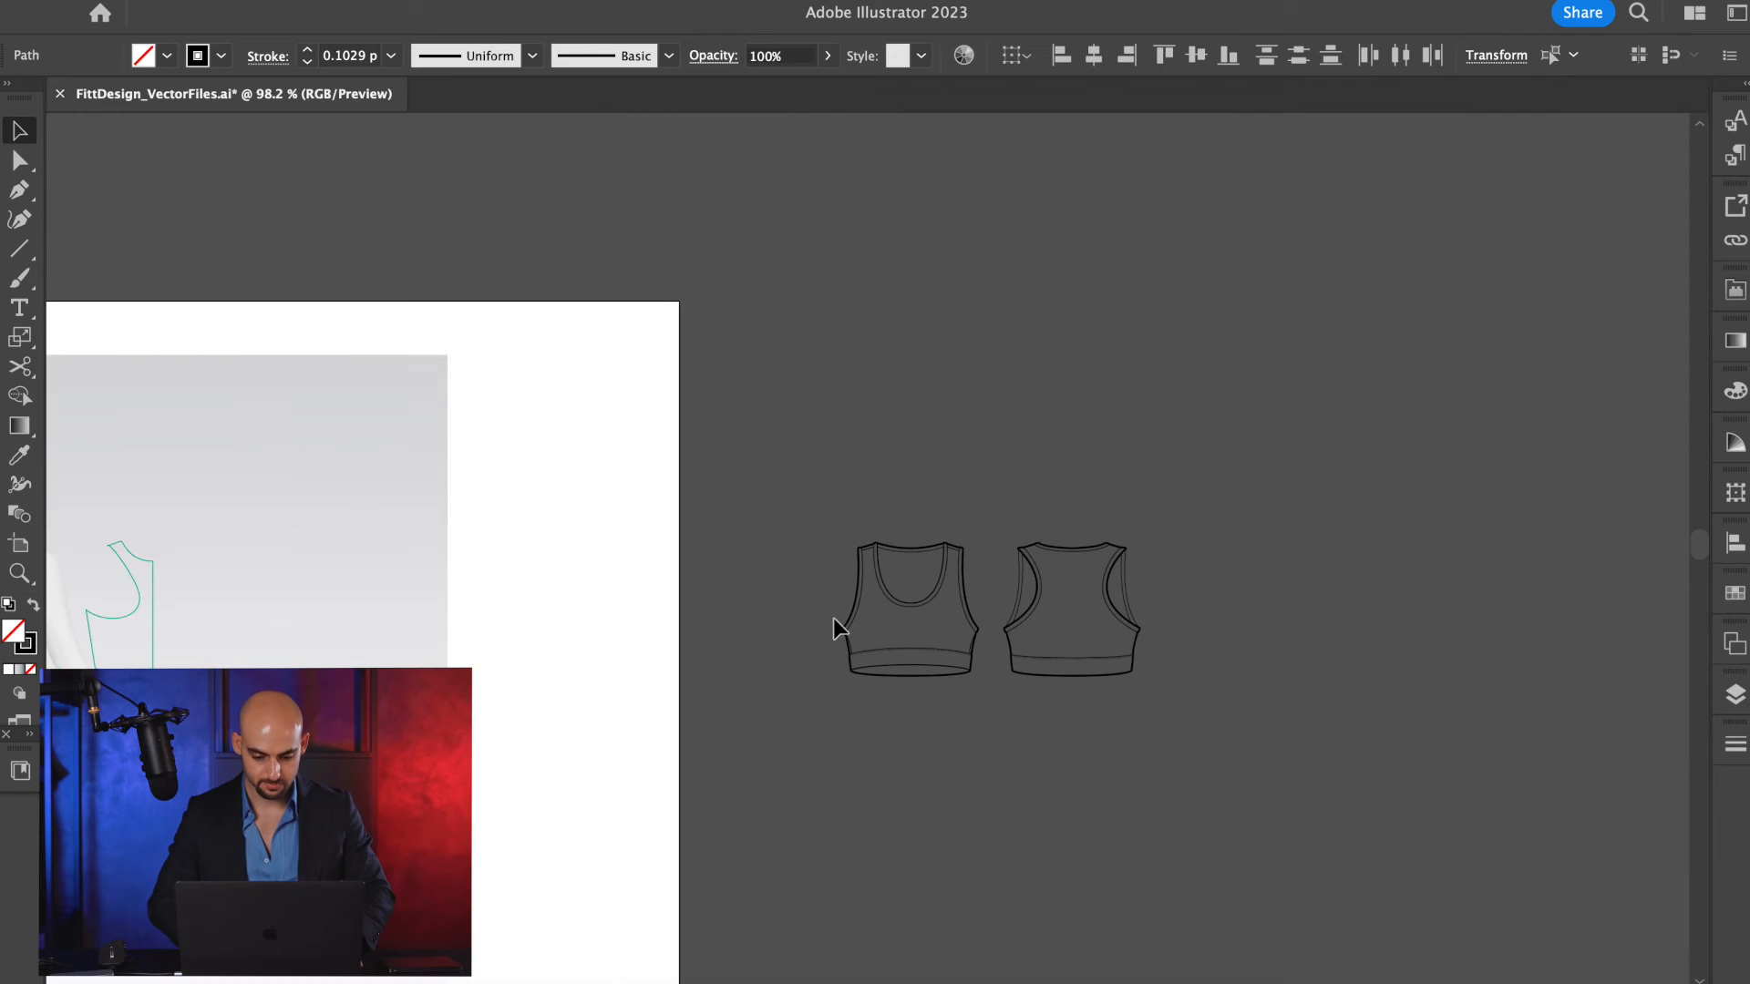
pyautogui.hscroll(-12, 833, 617)
pyautogui.scroll(6, 781, 507)
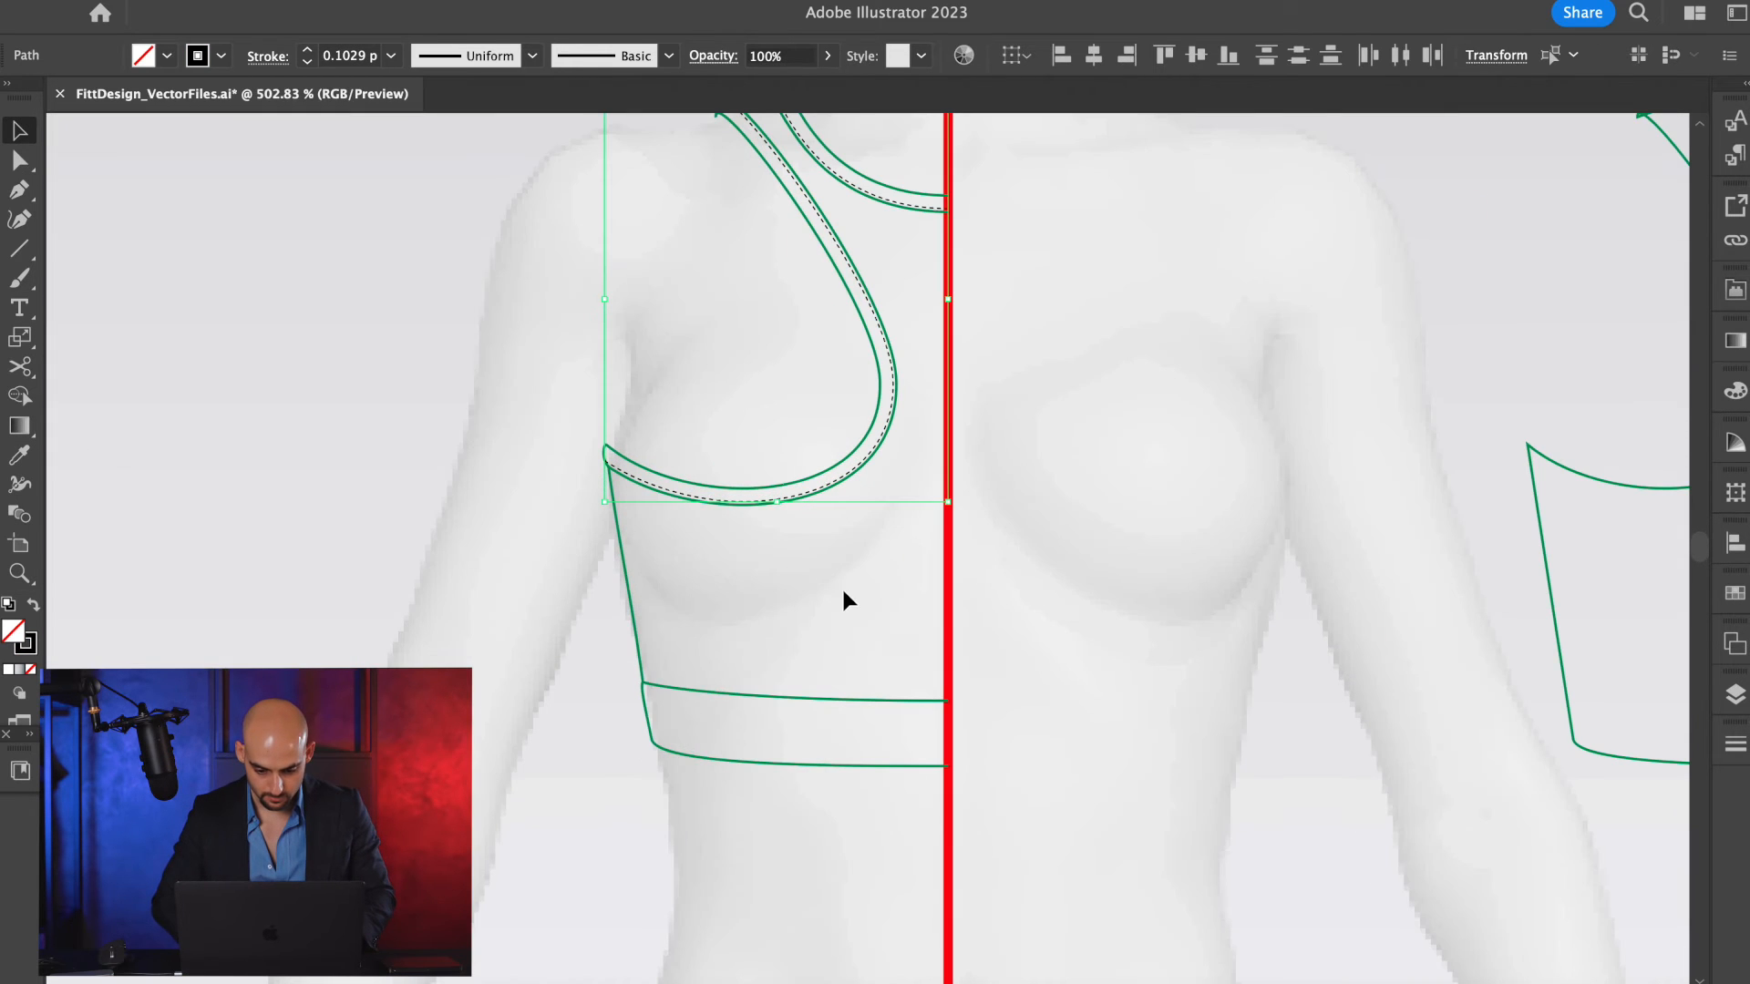
pyautogui.click(842, 548)
pyautogui.scroll(1, 842, 549)
pyautogui.scroll(-2, 840, 543)
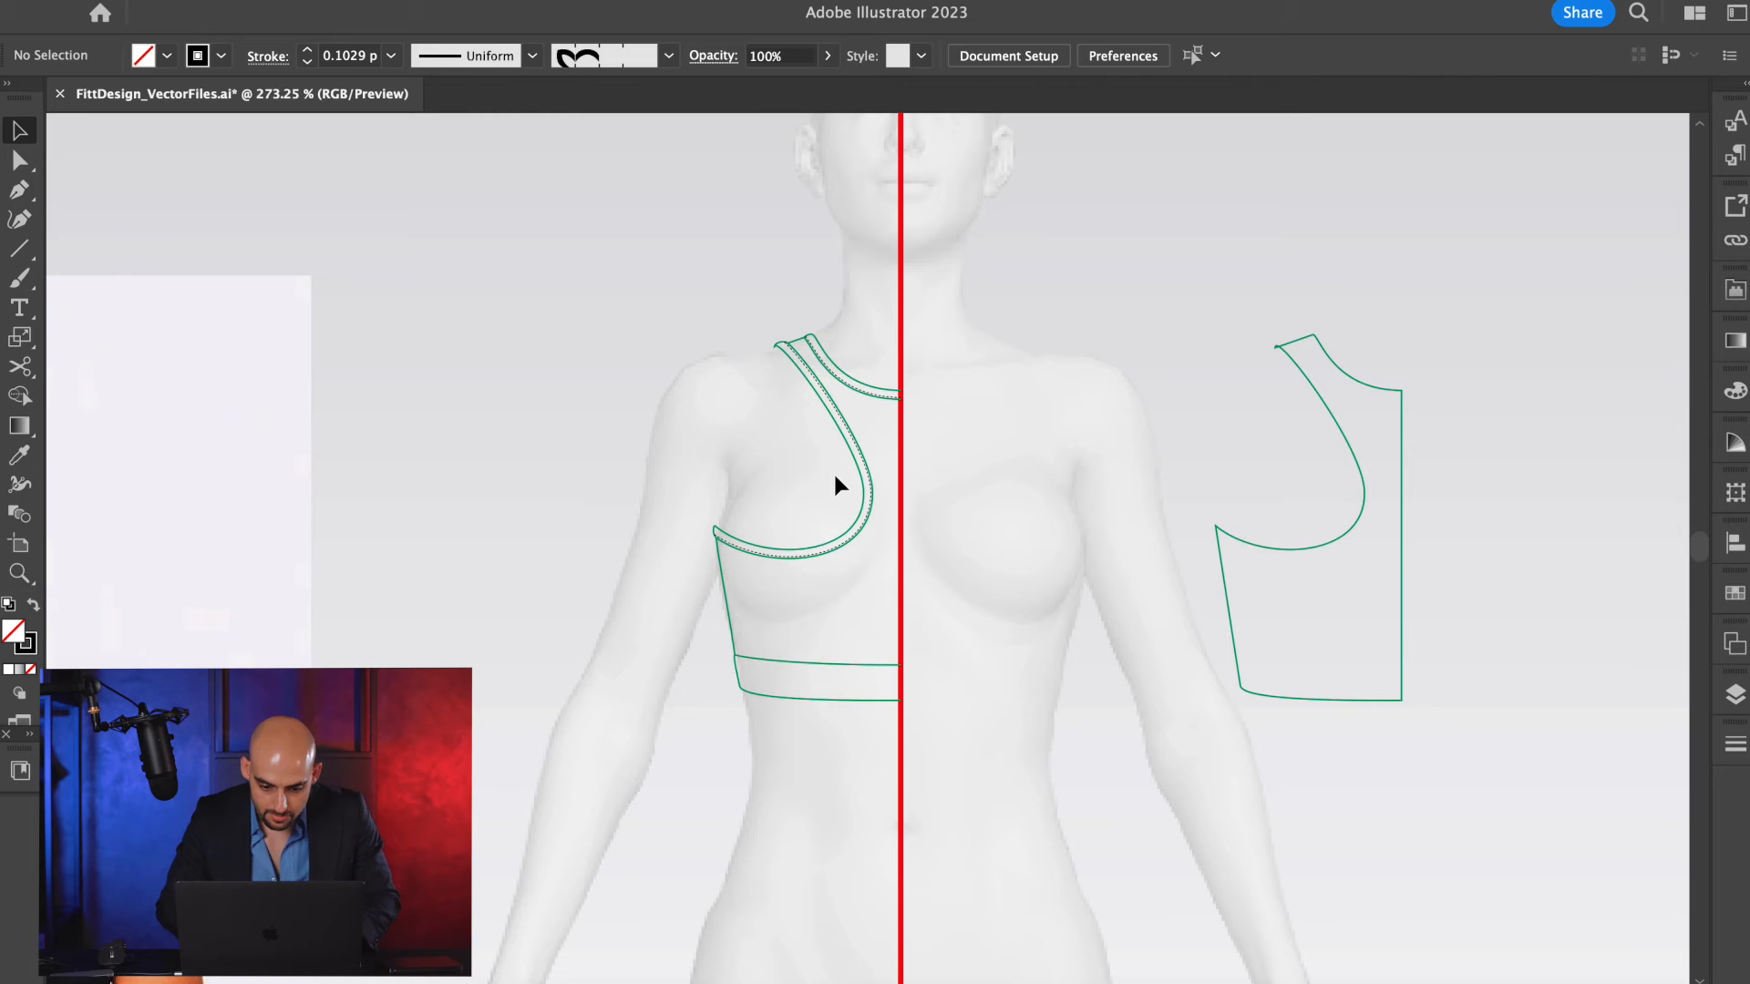
# Select all outlines of the half racerback bra on the body and set their stroke color to black, 000000.
pyautogui.moveTo(721, 742); pyautogui.dragTo(656, 774)
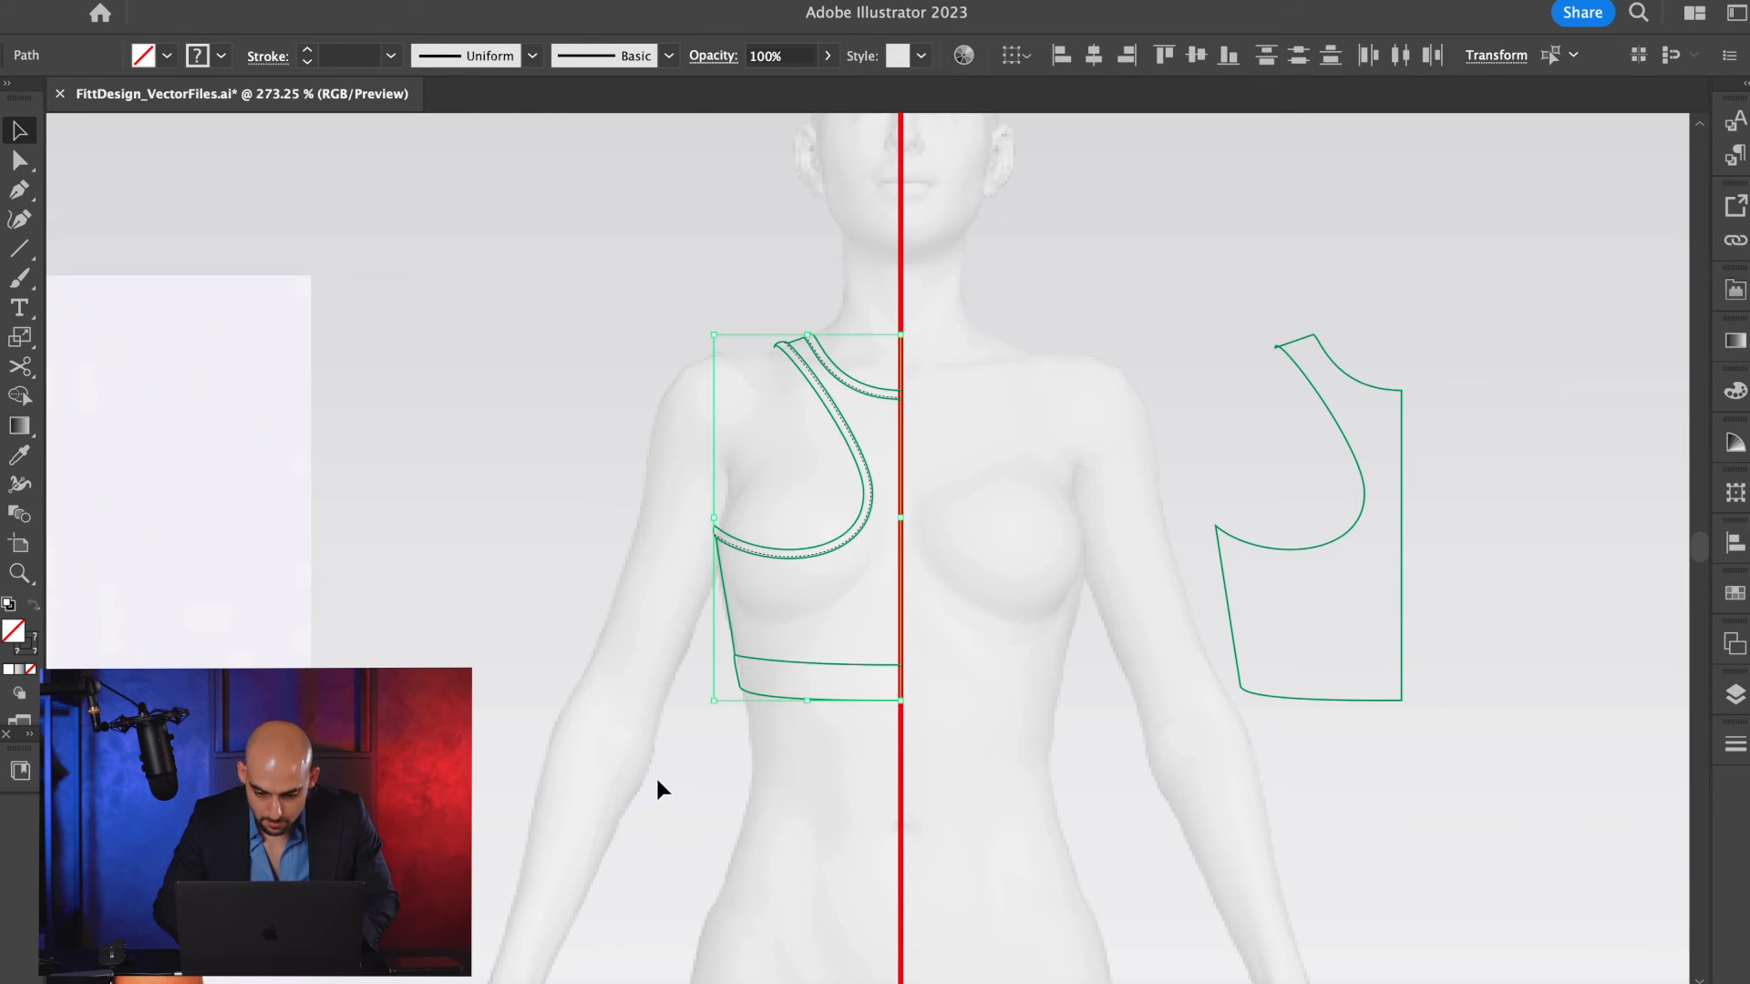
pyautogui.click(654, 774)
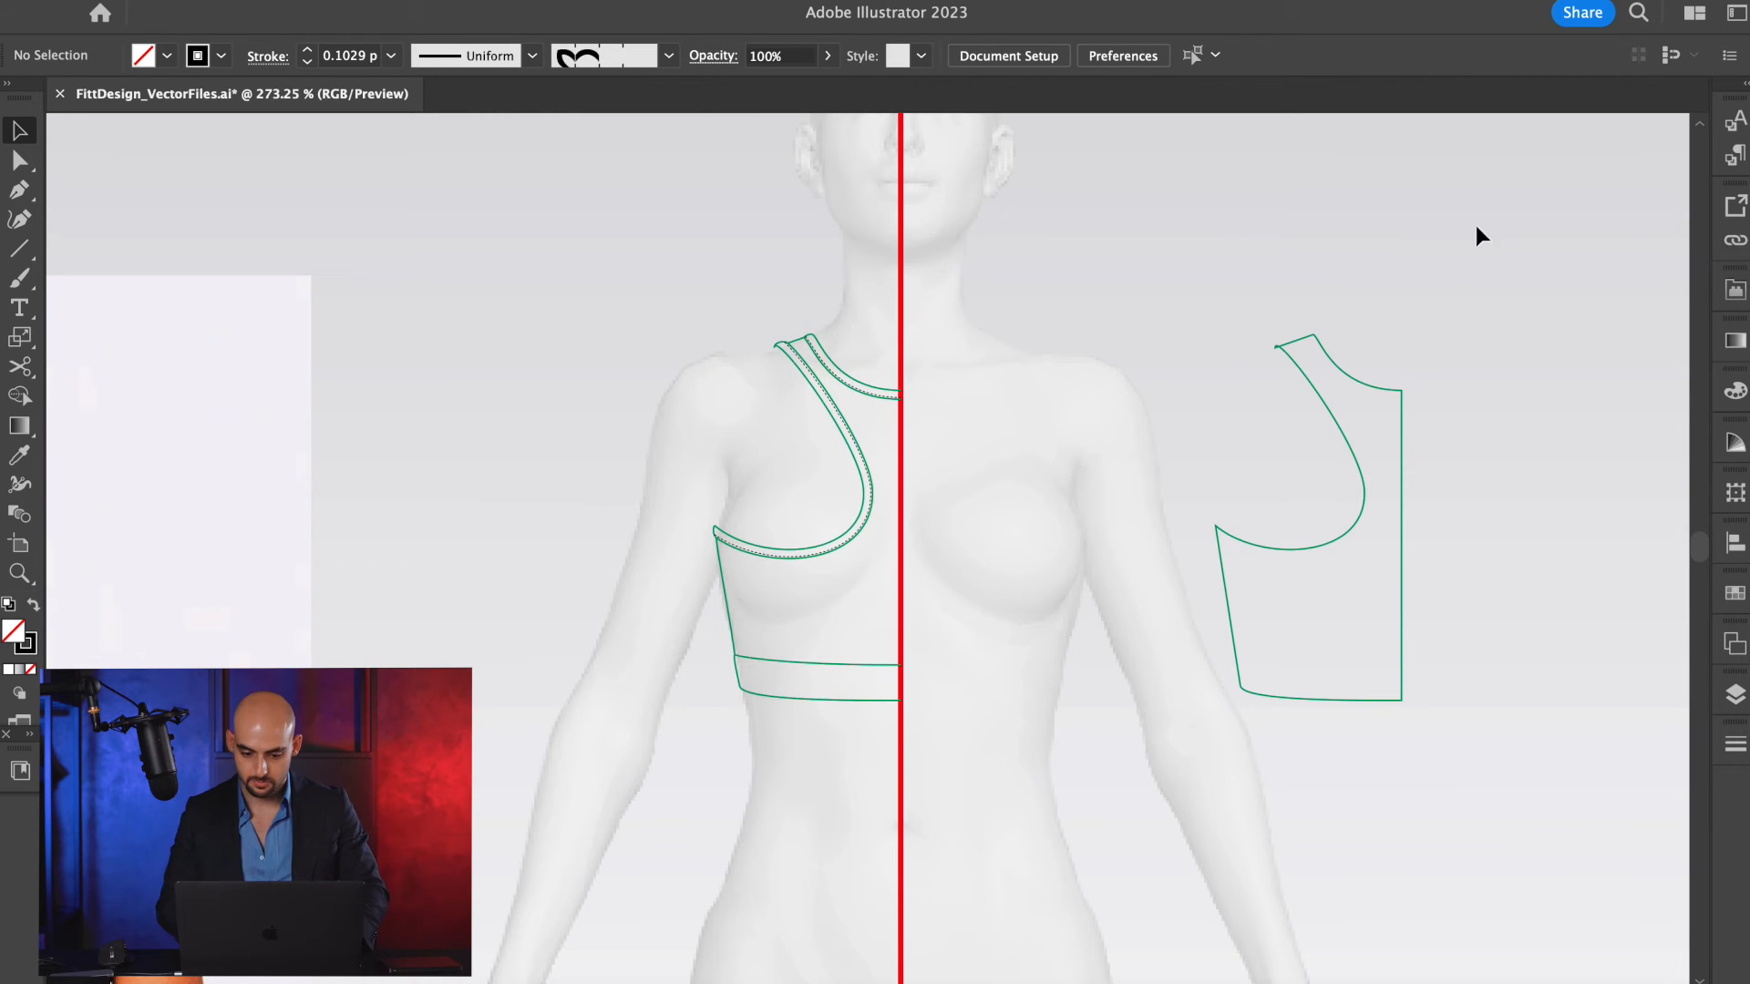
pyautogui.moveTo(859, 275); pyautogui.dragTo(807, 480)
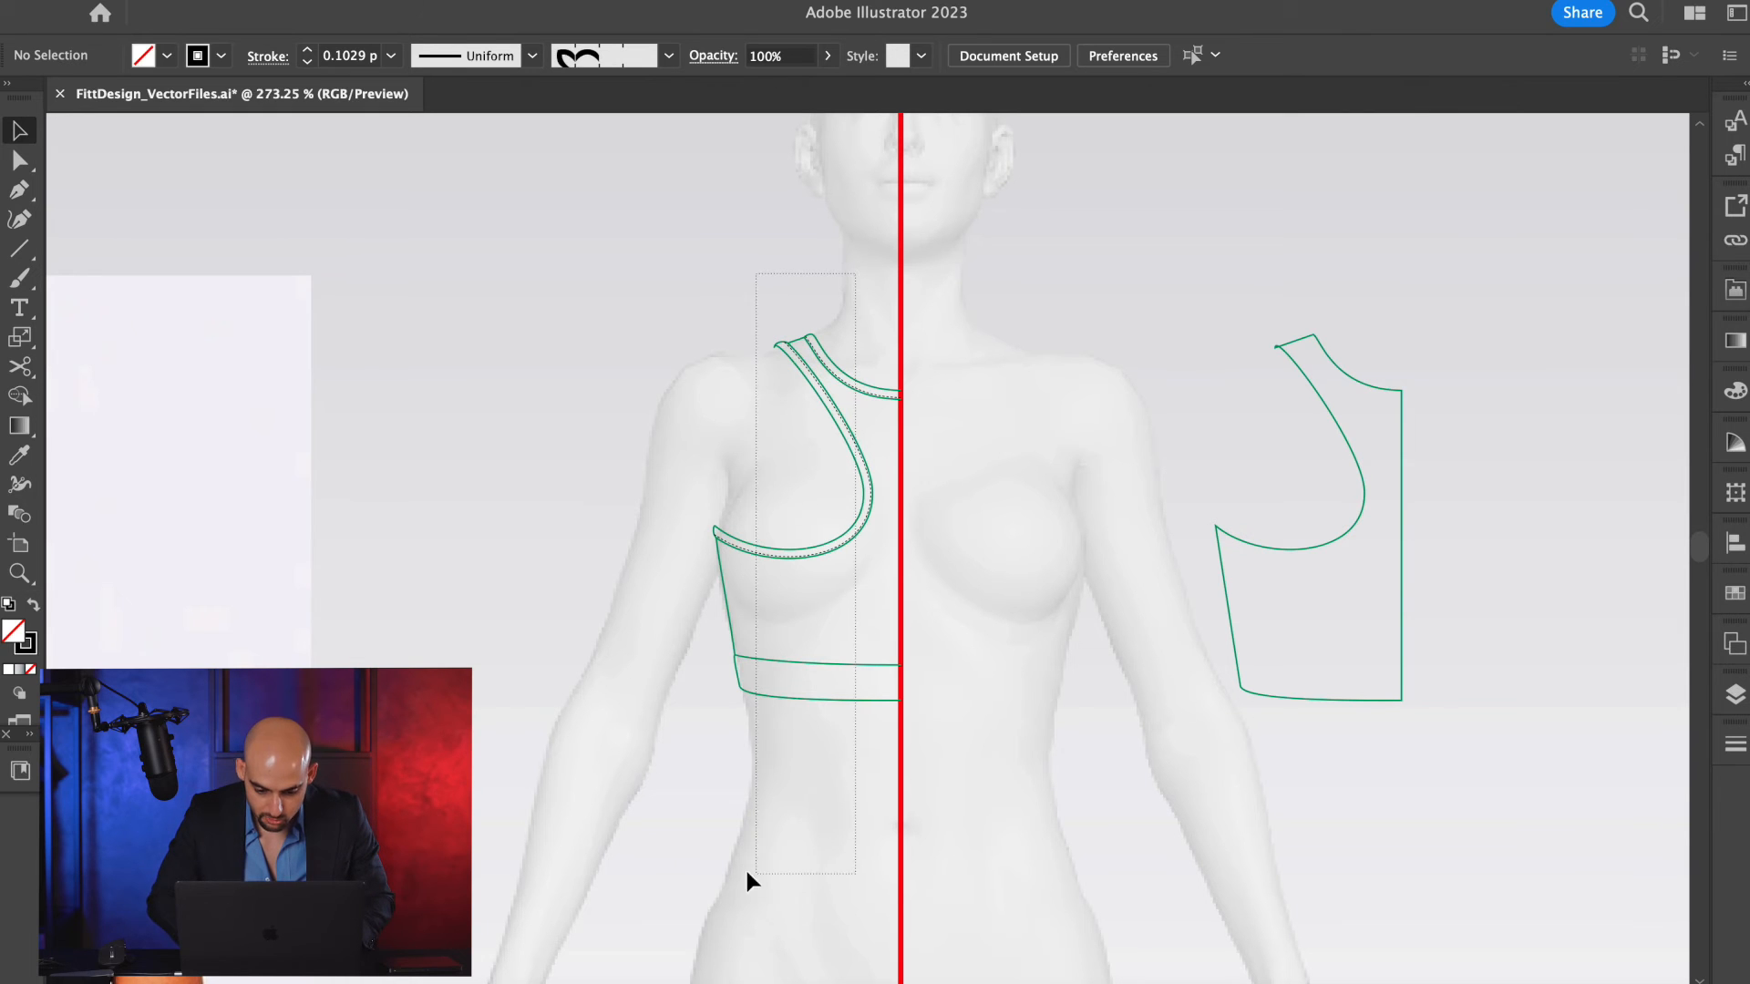
pyautogui.moveTo(746, 873); pyautogui.dragTo(685, 811)
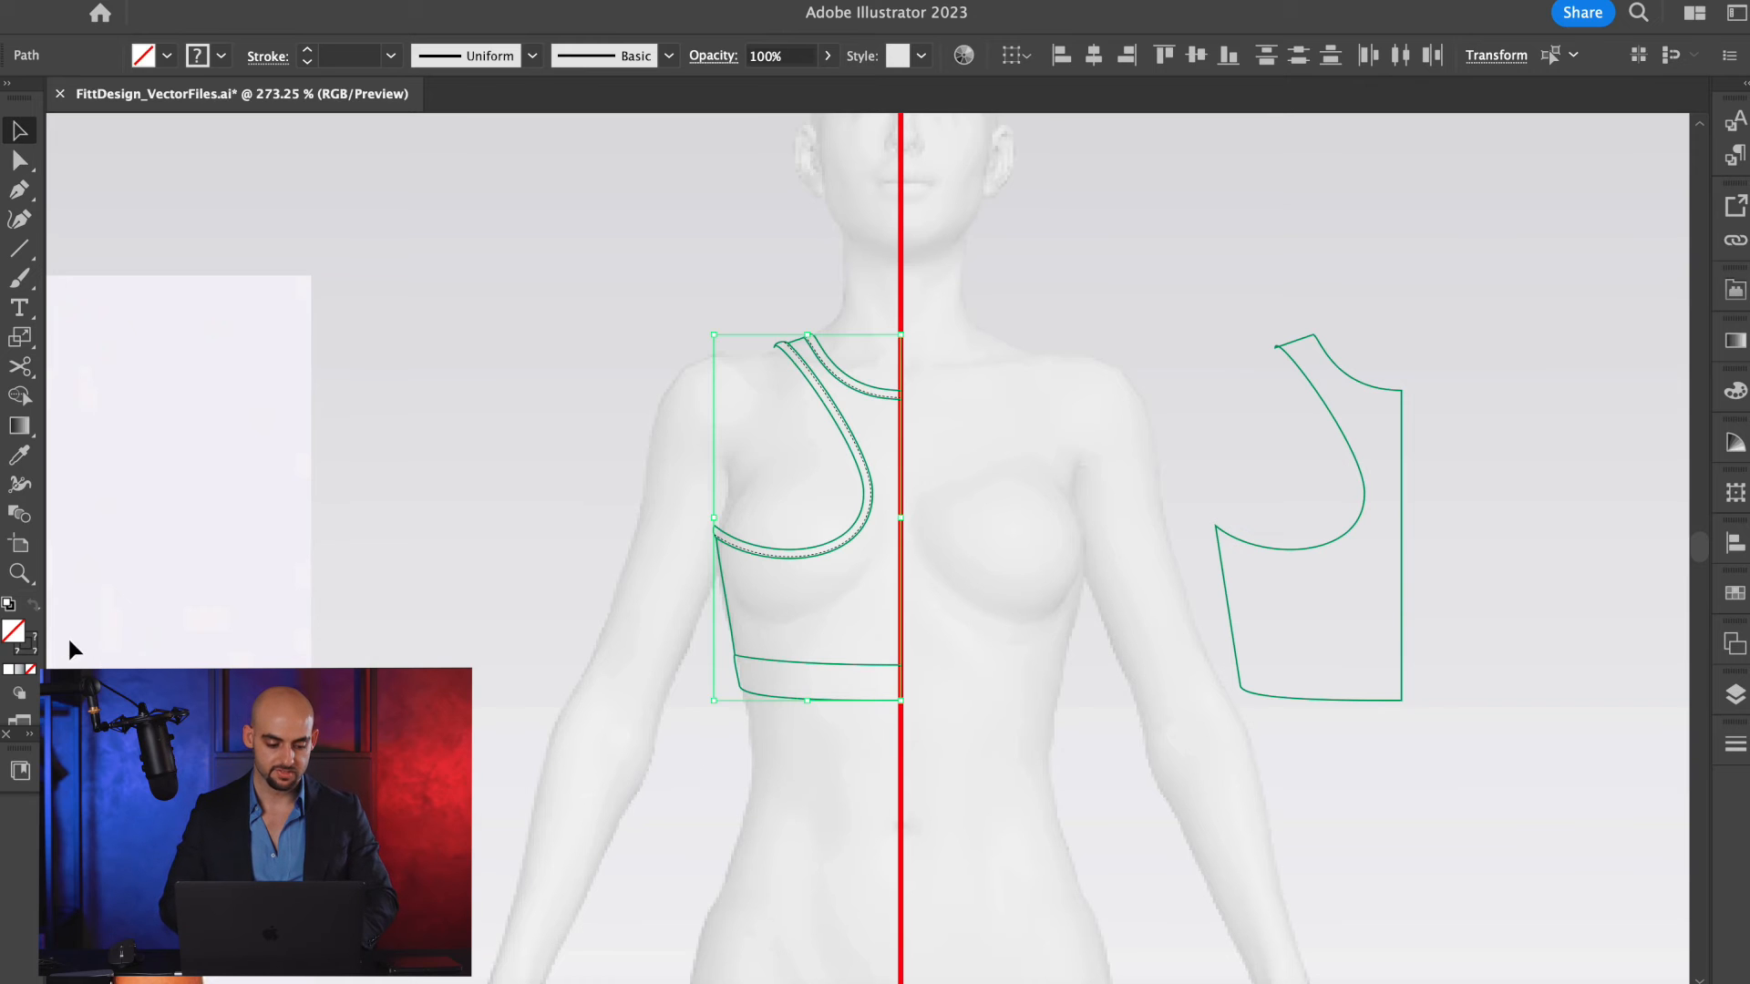
pyautogui.doubleClick(26, 653)
pyautogui.moveTo(814, 634); pyautogui.dragTo(682, 655)
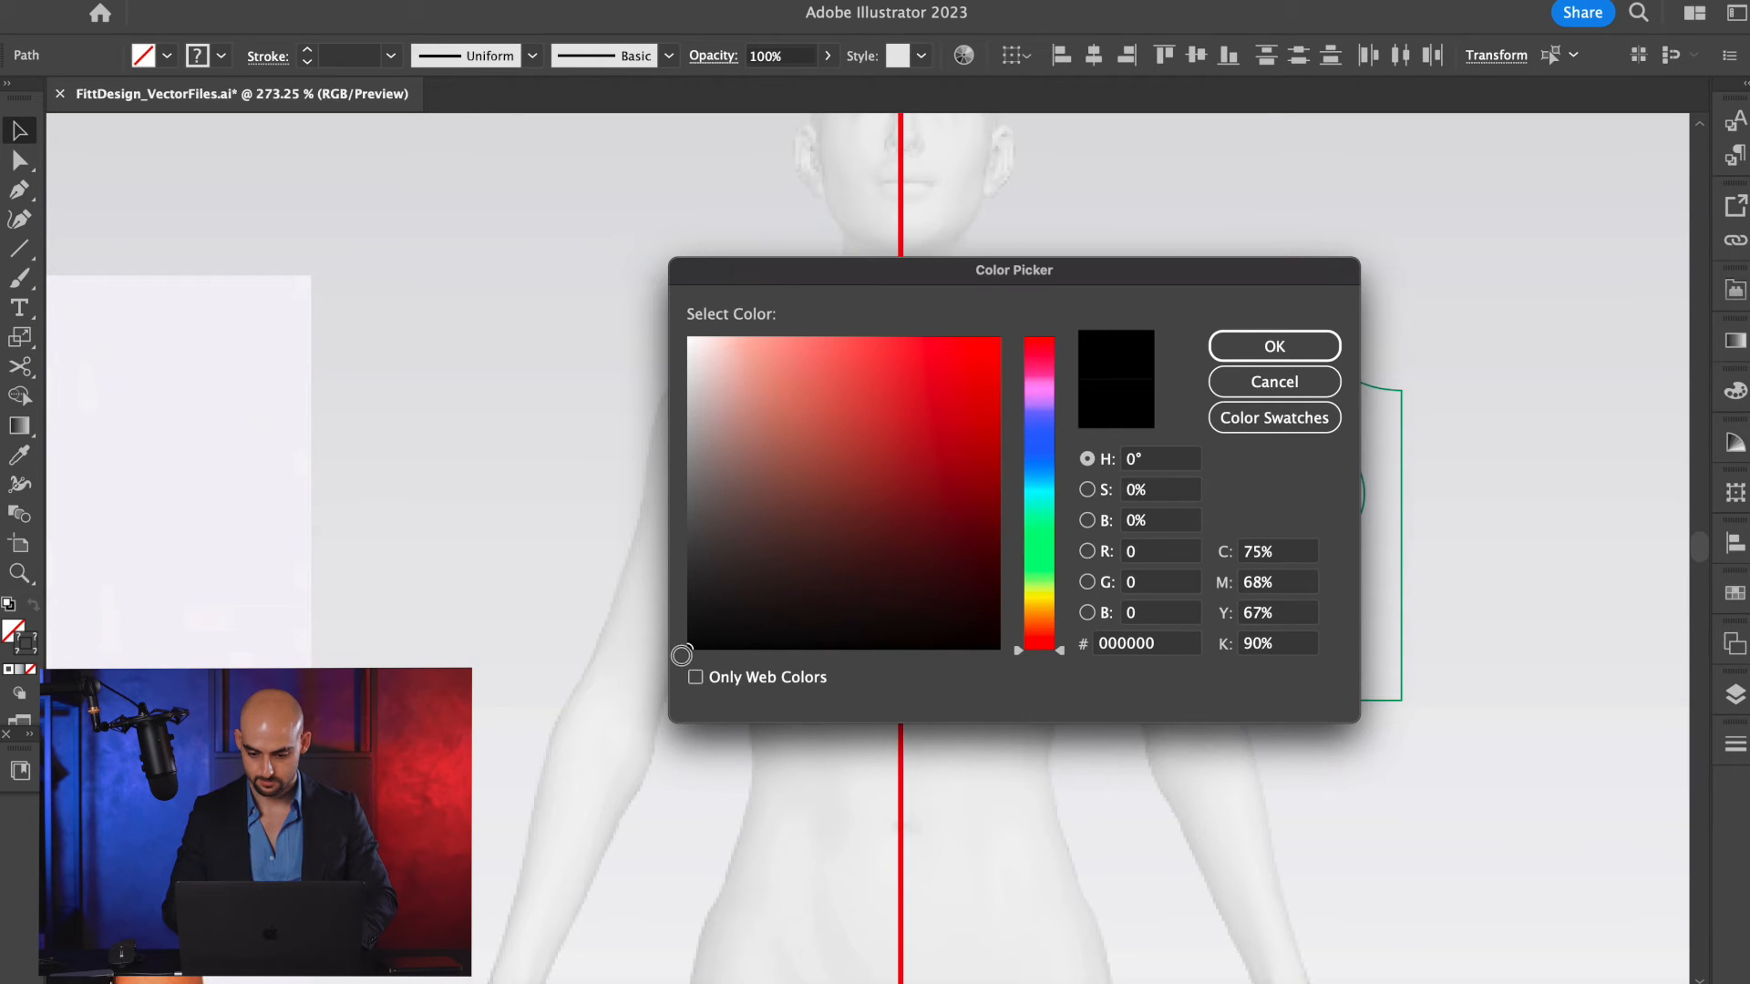
pyautogui.click(1245, 344)
pyautogui.click(868, 280)
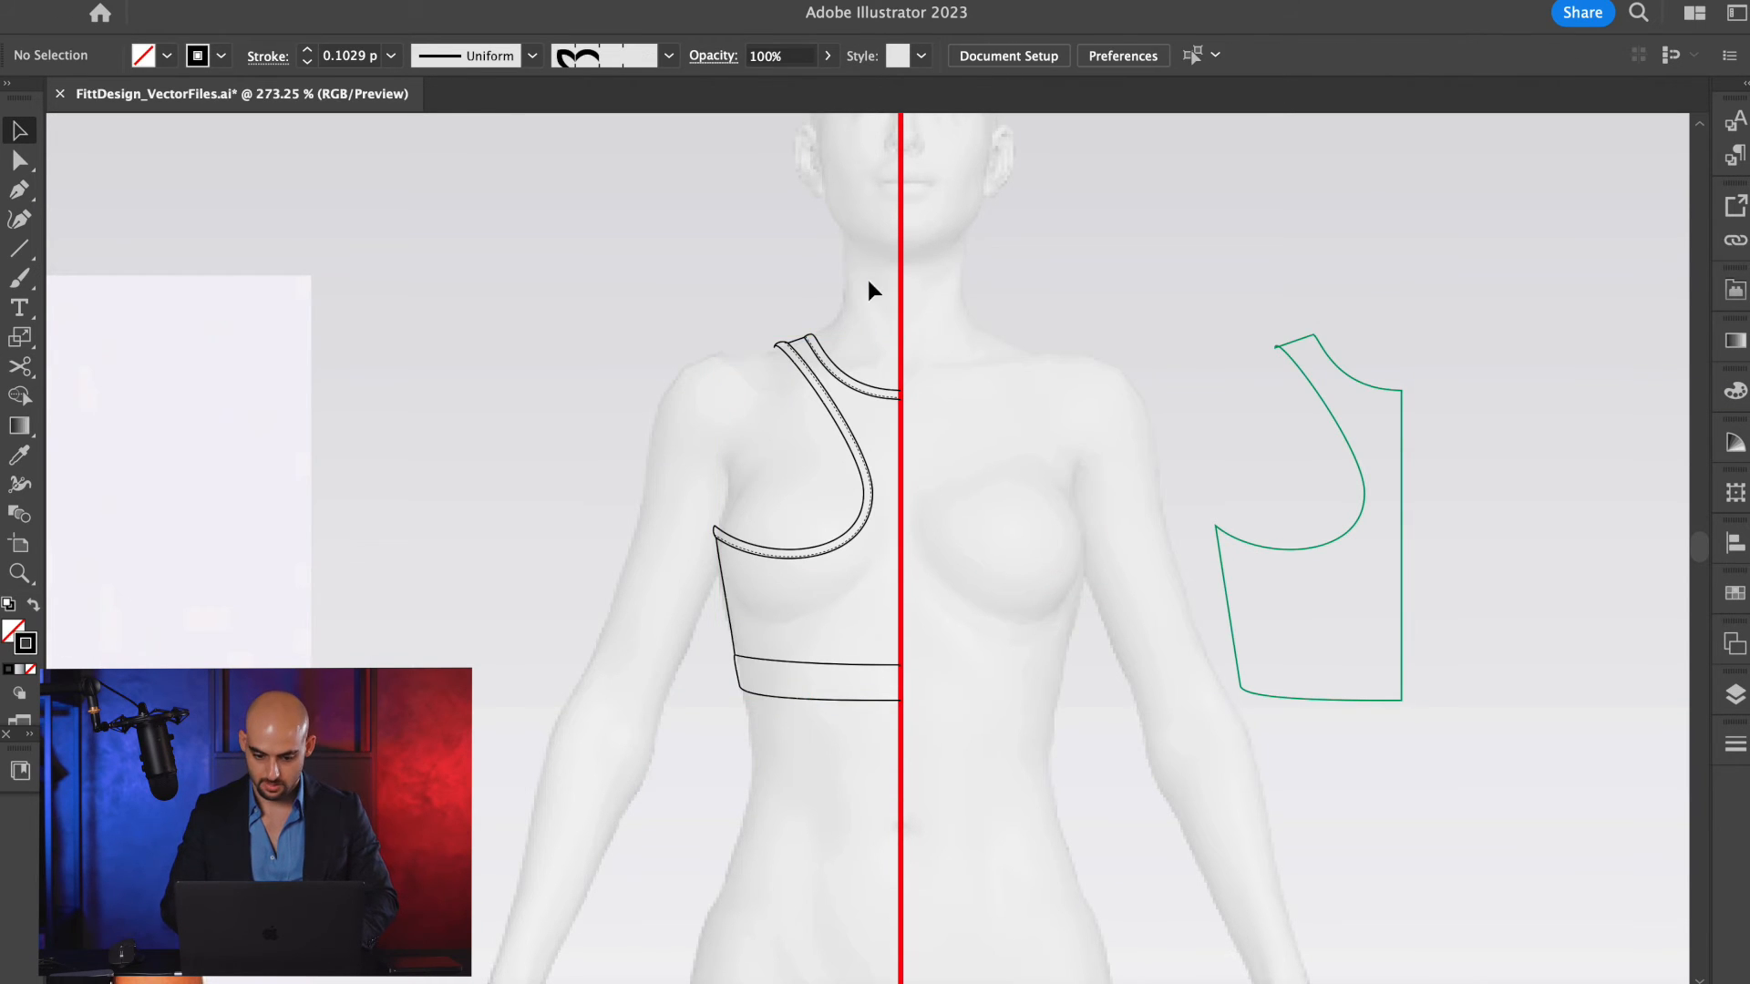
# Group all the black outlines of the half racerback bra on the body.
pyautogui.moveTo(725, 755); pyautogui.dragTo(616, 768)
pyautogui.scroll(6, 849, 673)
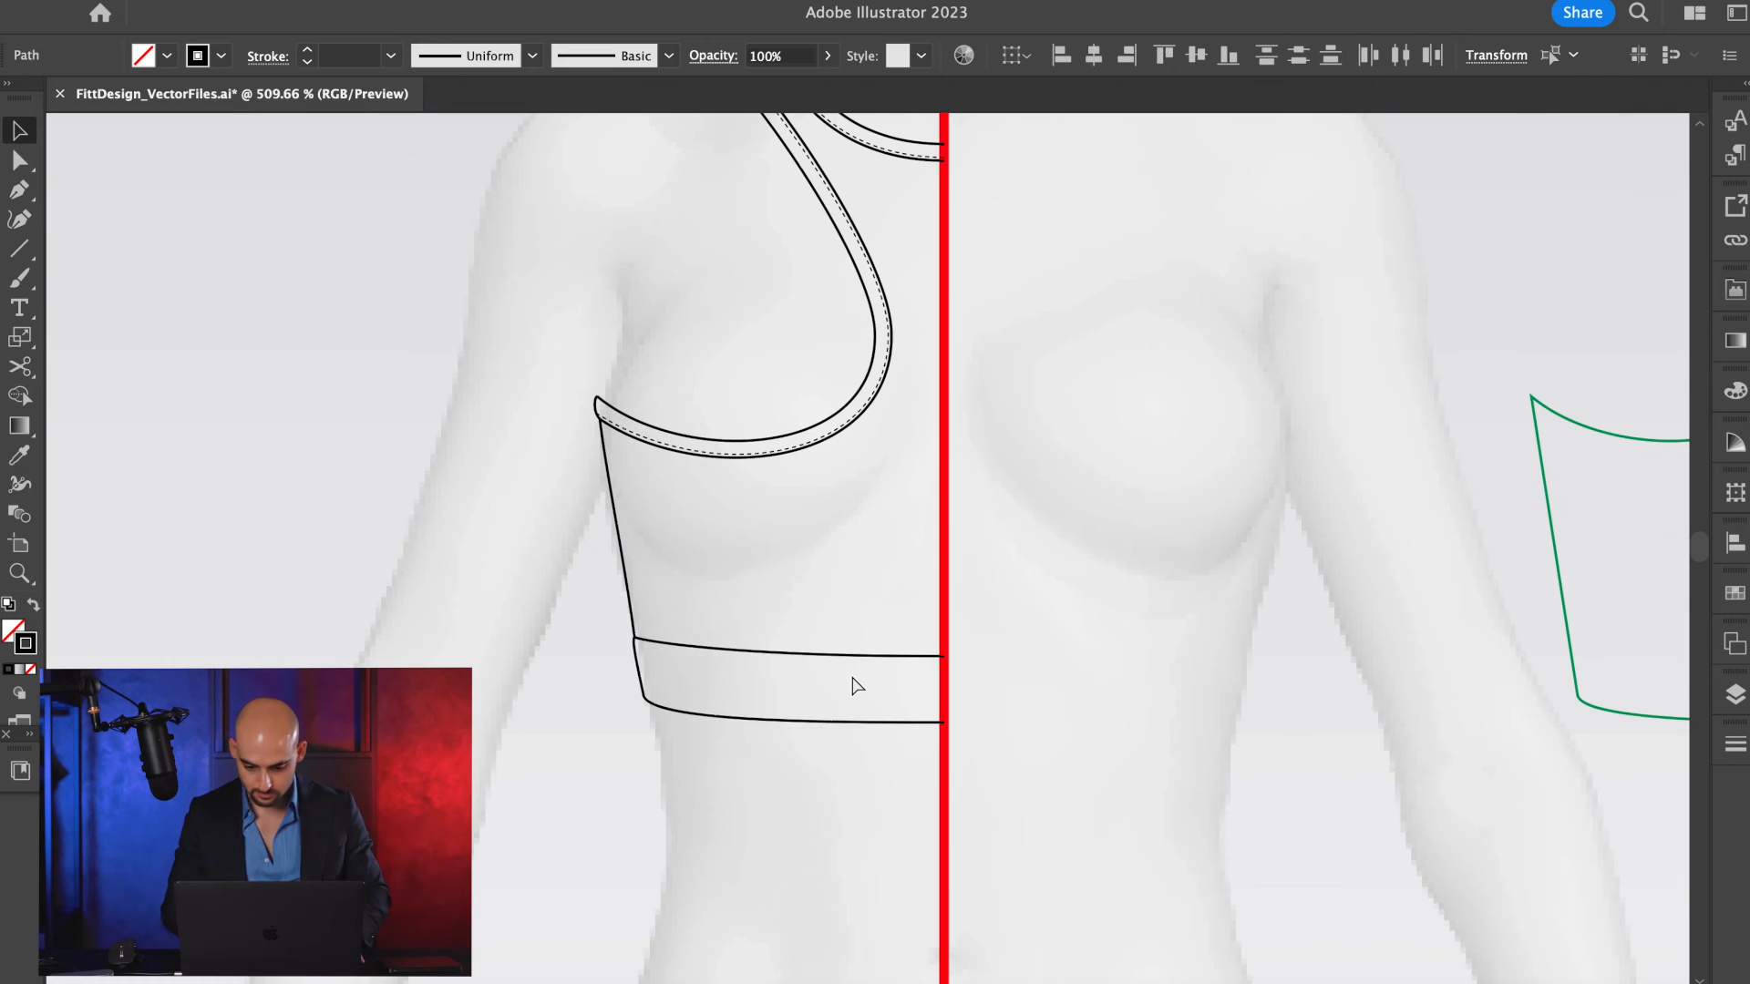
pyautogui.press('super+g')
pyautogui.click(967, 571)
pyautogui.scroll(-4, 806, 583)
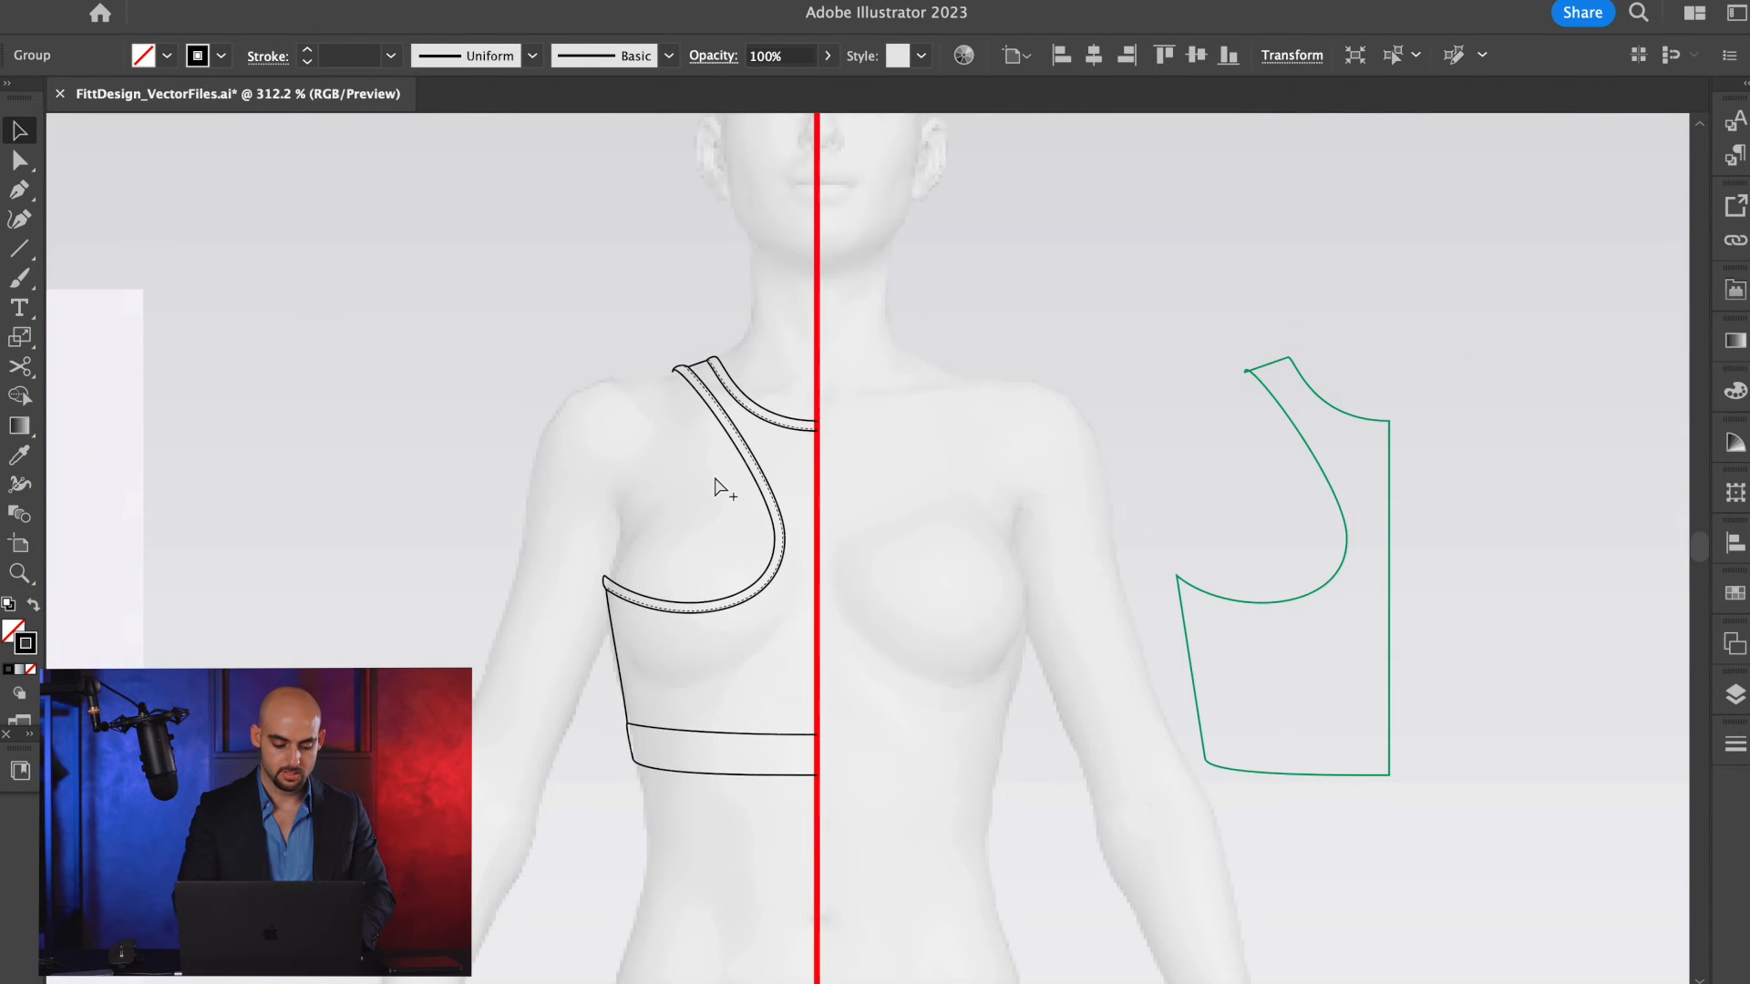
# Show Layer 2 with the scoop-neck half bra, hide Layer 3, and unlock Layer 2.
pyautogui.click(1735, 696)
pyautogui.click(1432, 747)
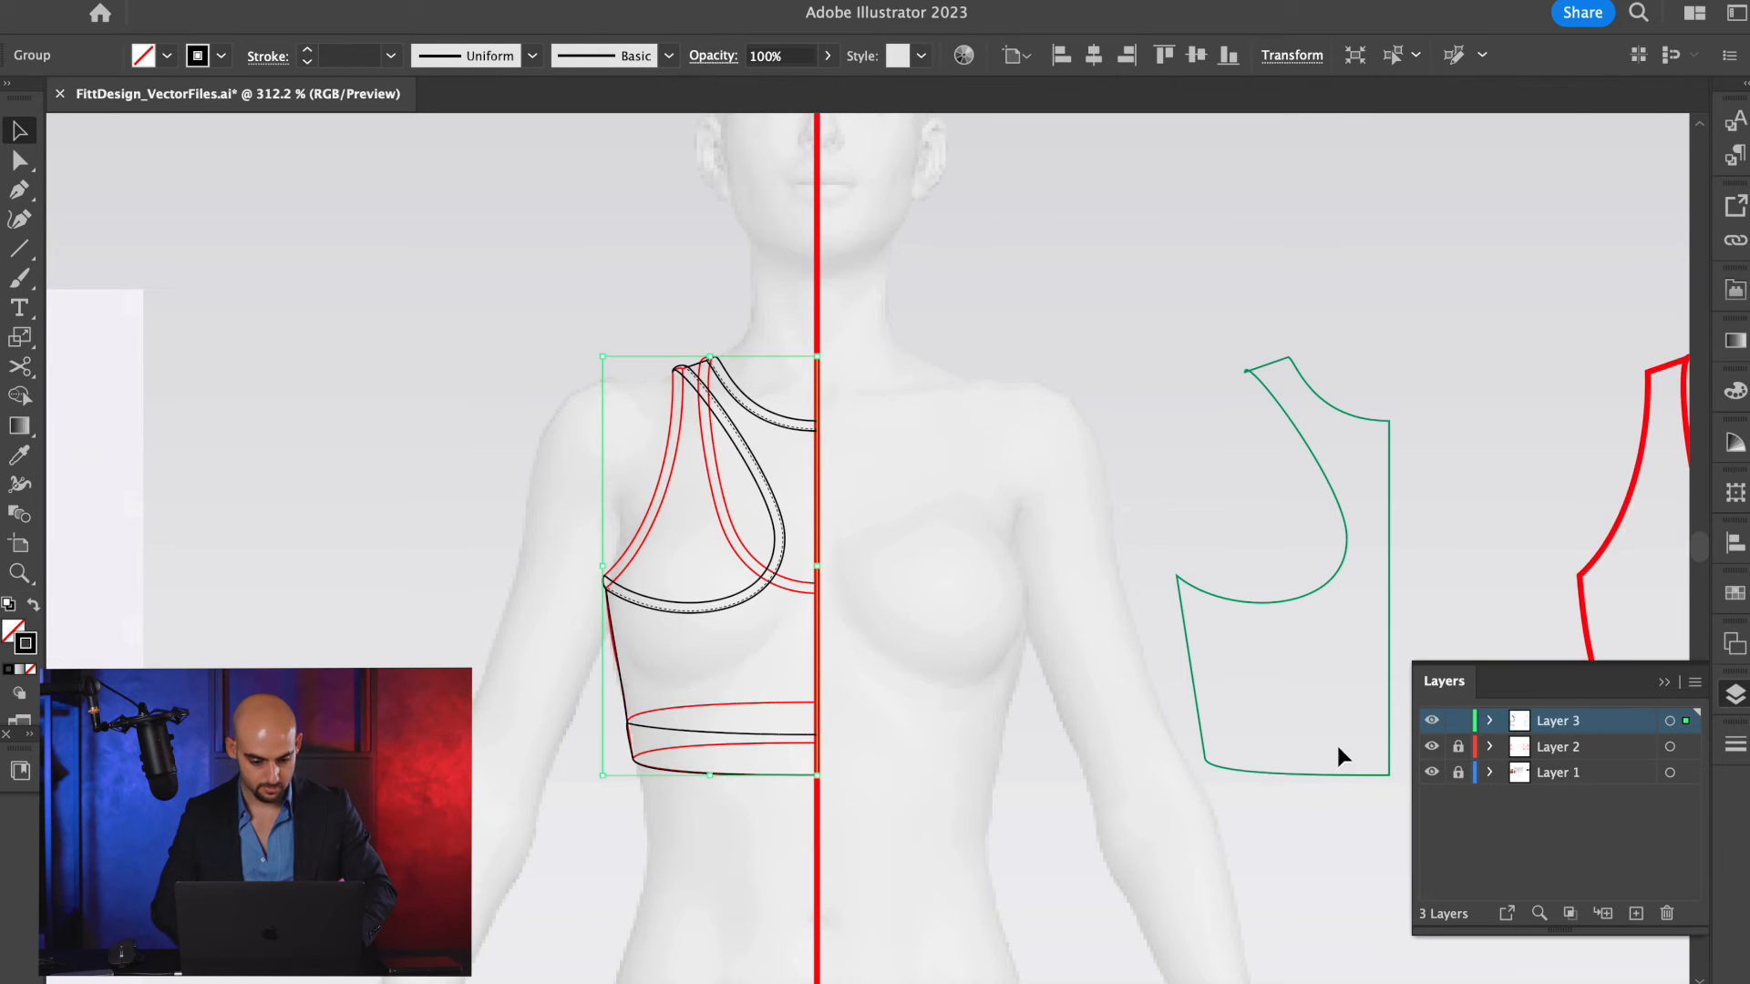
pyautogui.click(1432, 724)
pyautogui.click(1655, 747)
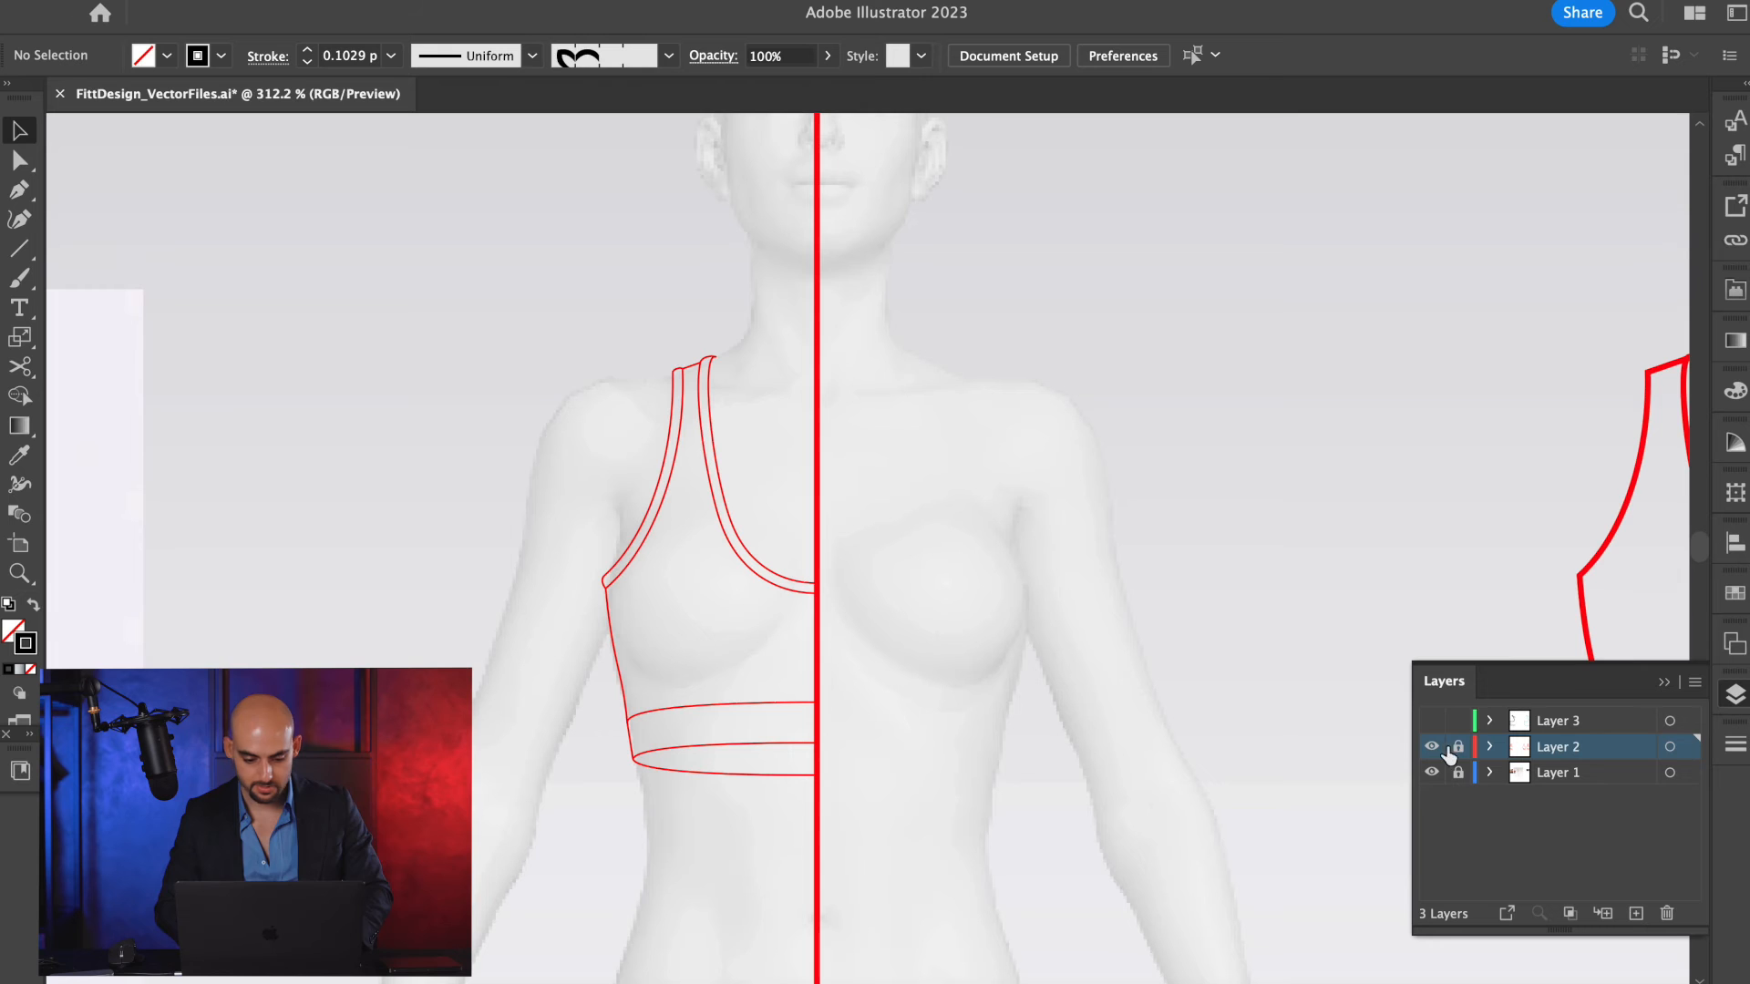
# Set the stroke of the grouped red scoop-neck half bra on the body to black, 000000, and deselect it.
pyautogui.click(638, 551)
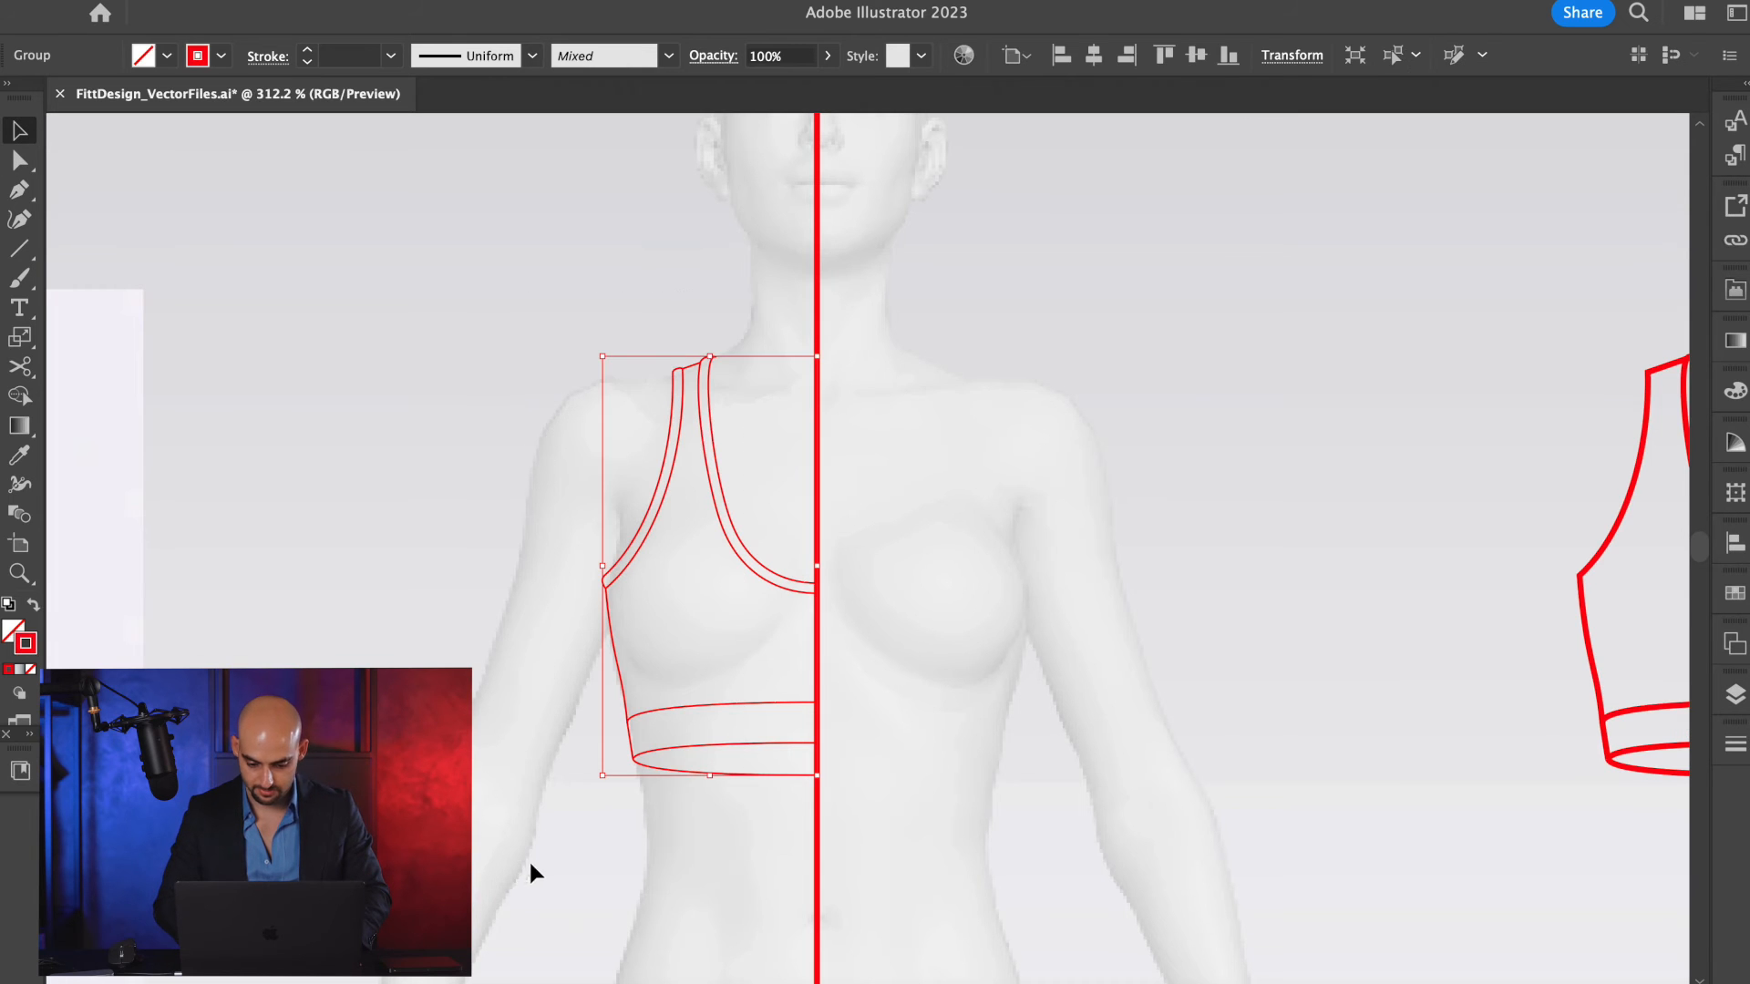
pyautogui.hscroll(3, 687, 775)
pyautogui.scroll(-4, 687, 765)
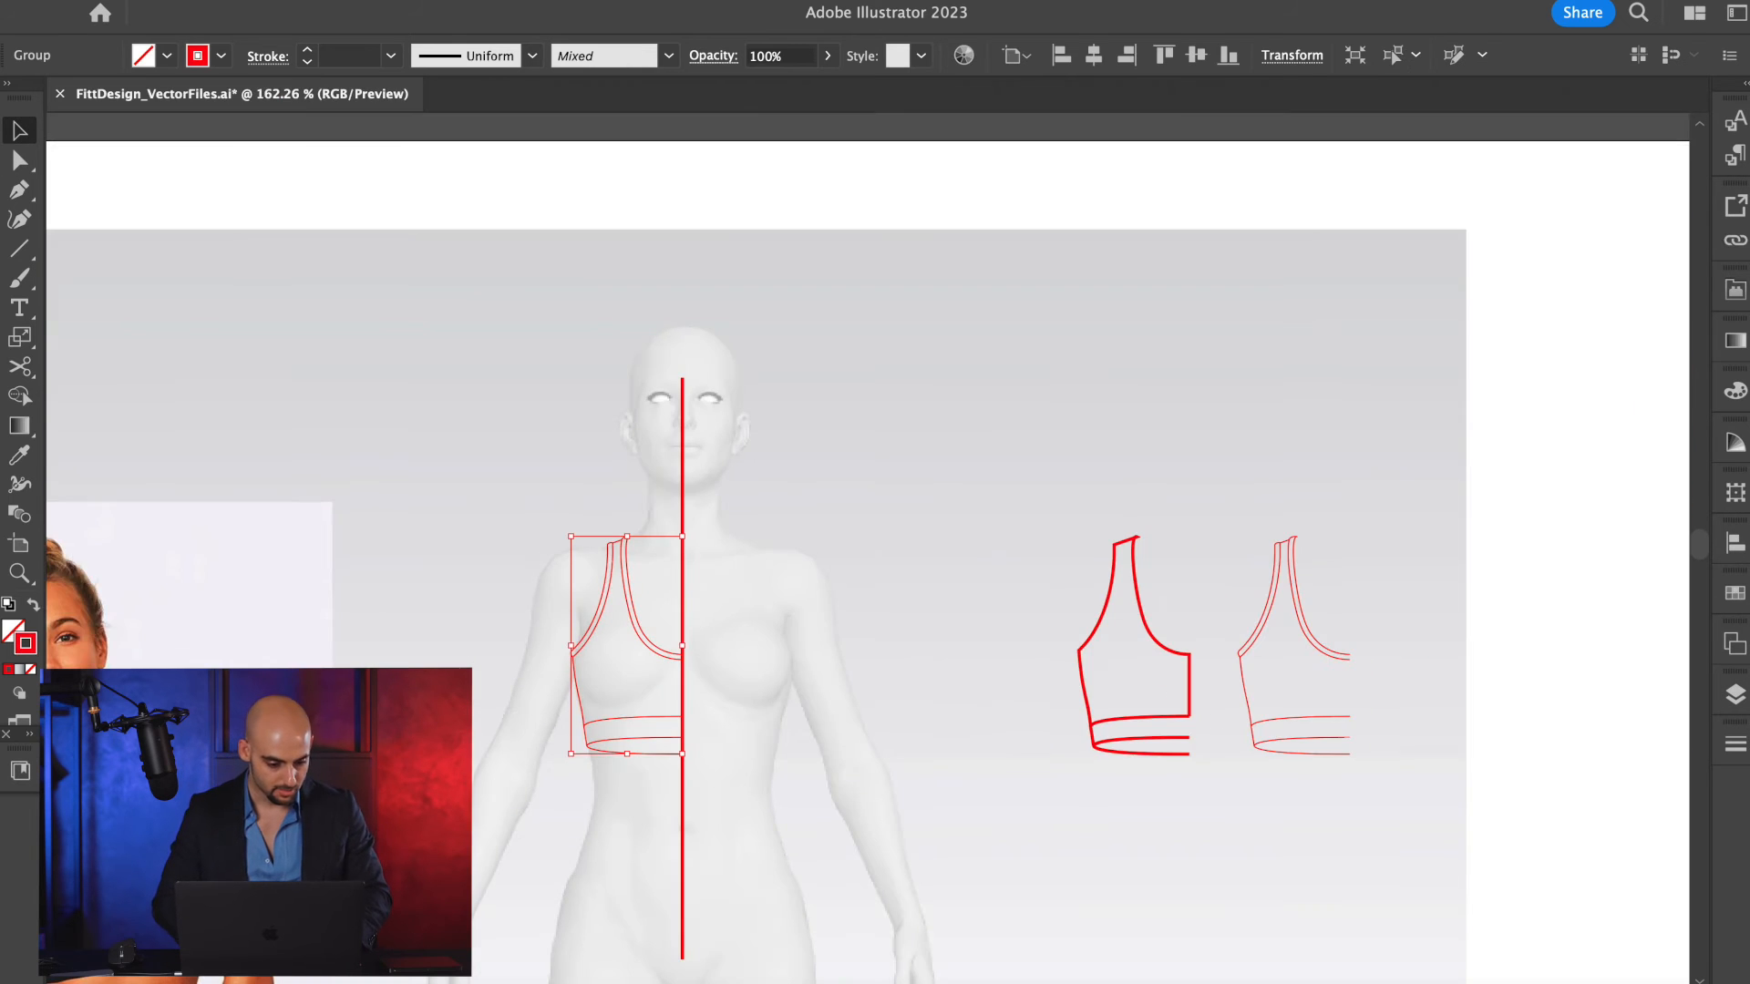
pyautogui.doubleClick(25, 645)
pyautogui.moveTo(734, 629); pyautogui.dragTo(674, 666)
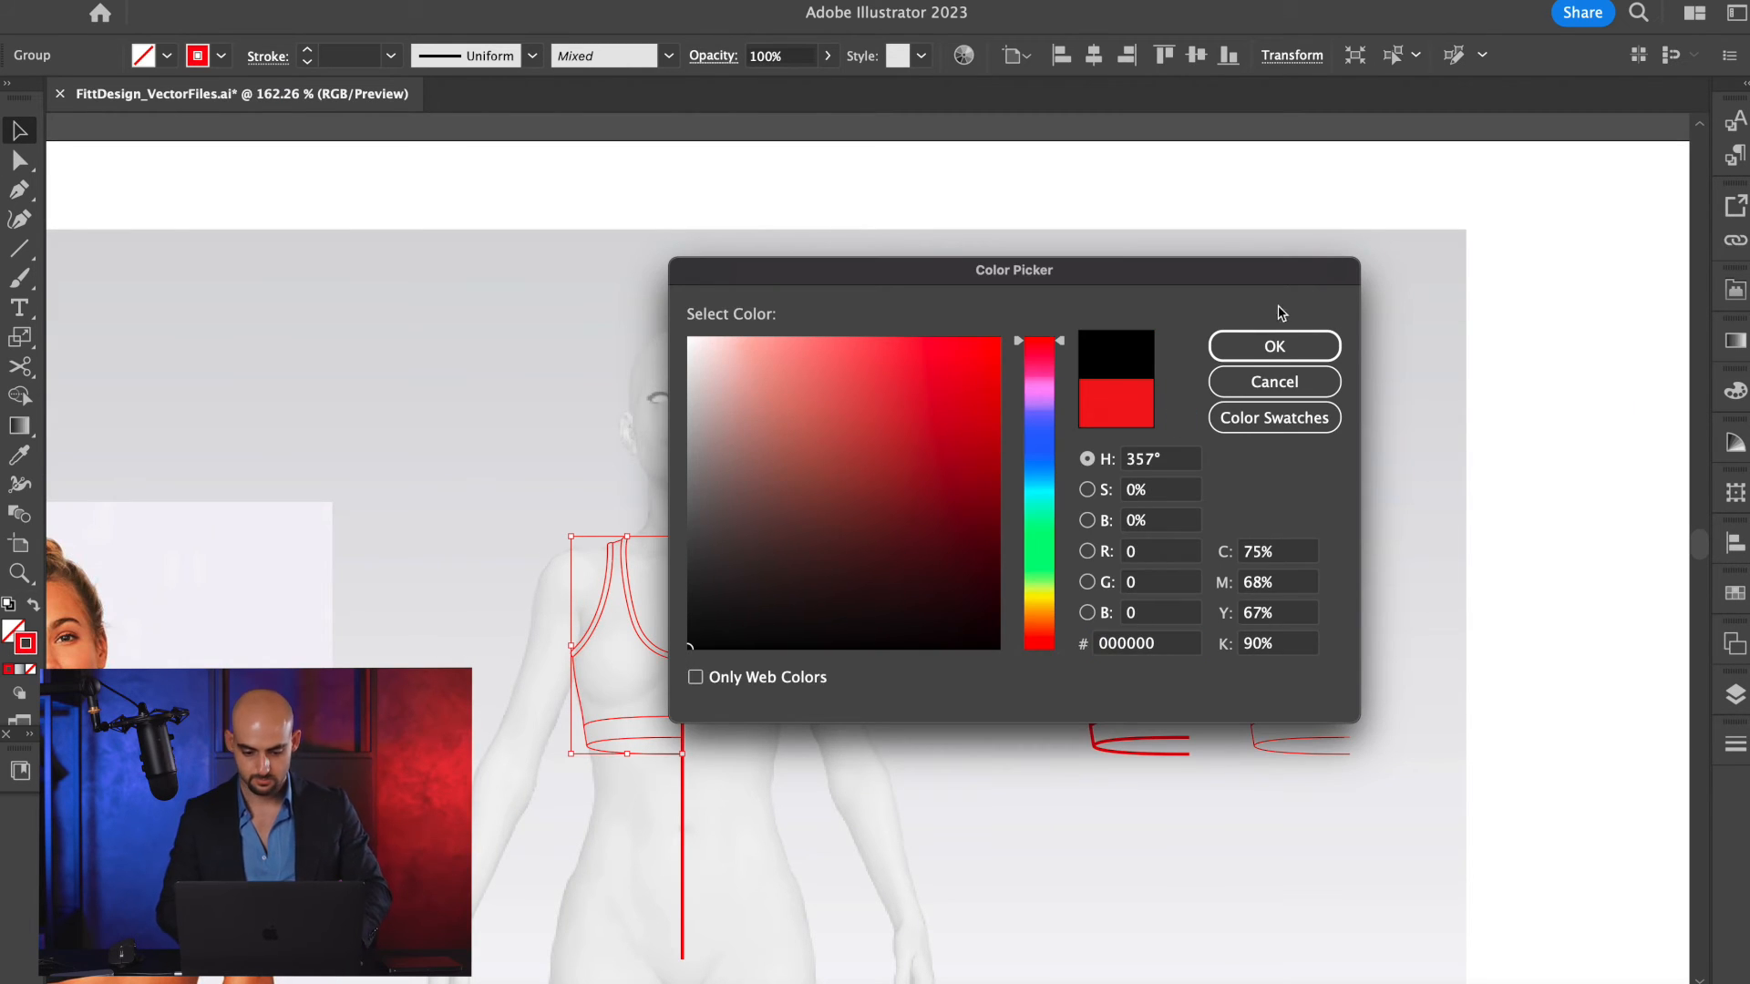
pyautogui.click(1274, 347)
pyautogui.click(627, 647)
# Ungroup the scoop-neck half bra's outlines and deselect them, undoing any accidental shift.
pyautogui.scroll(8, 627, 647)
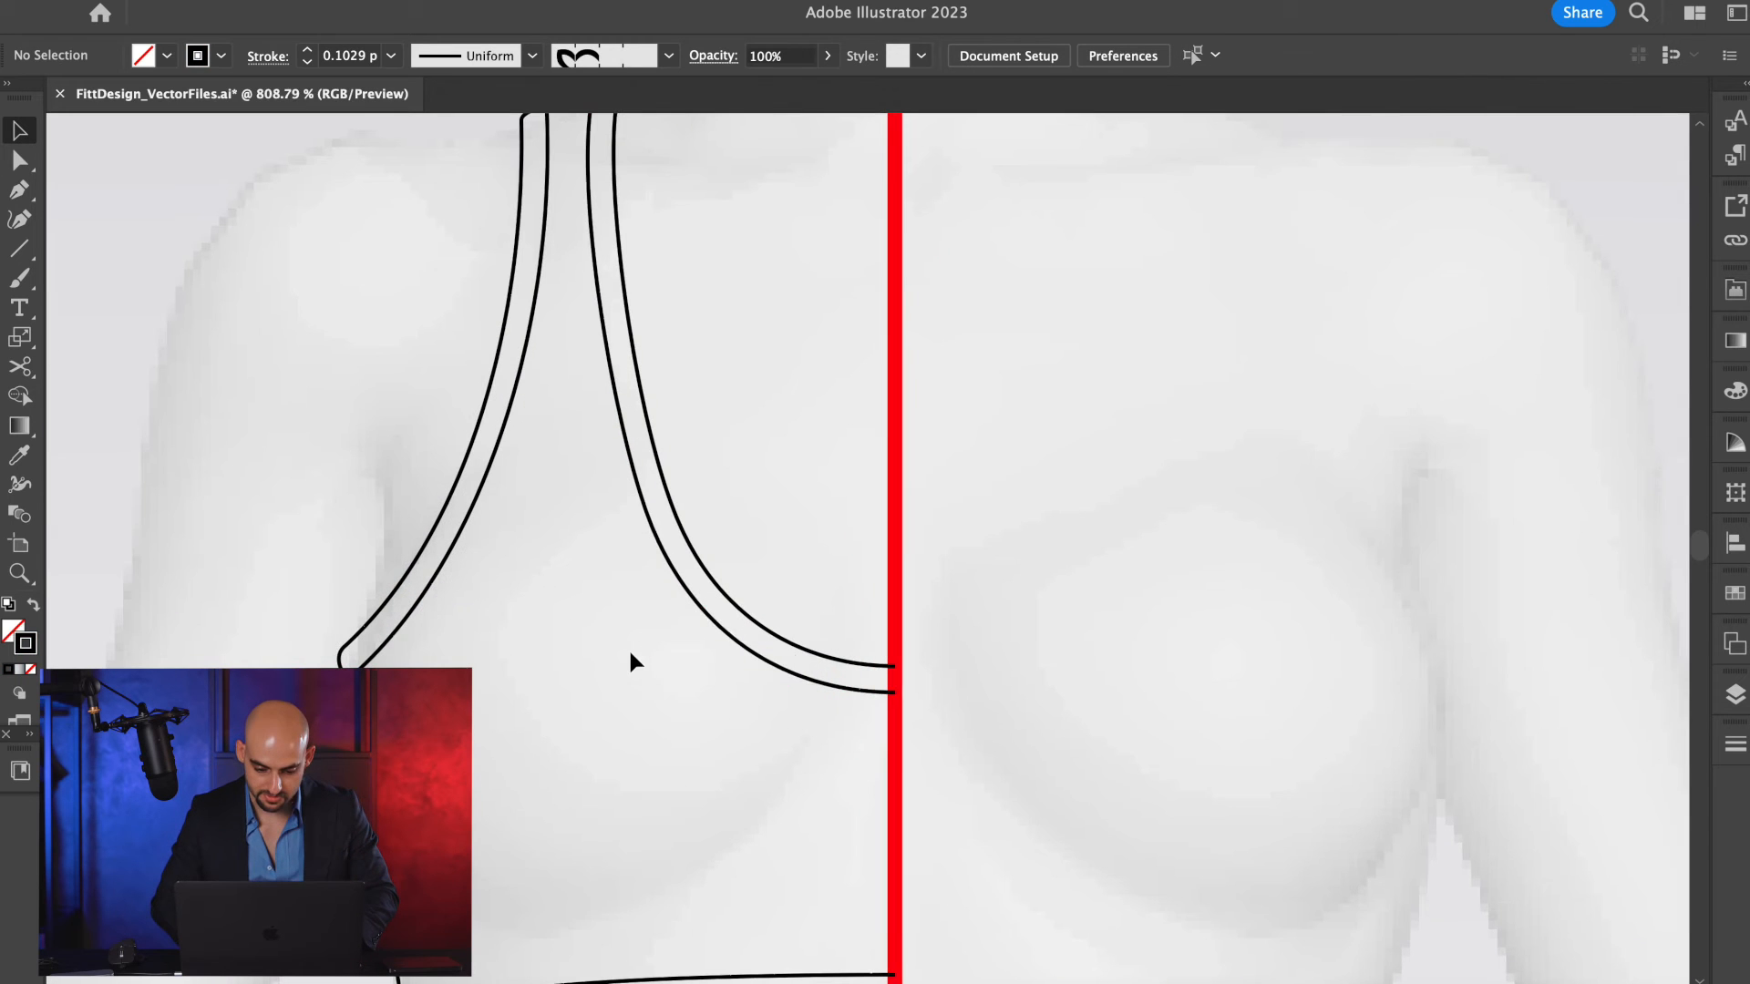
pyautogui.click(775, 668)
pyautogui.moveTo(774, 664); pyautogui.dragTo(729, 724)
pyautogui.press('super+z')
pyautogui.press('super+shift+g')
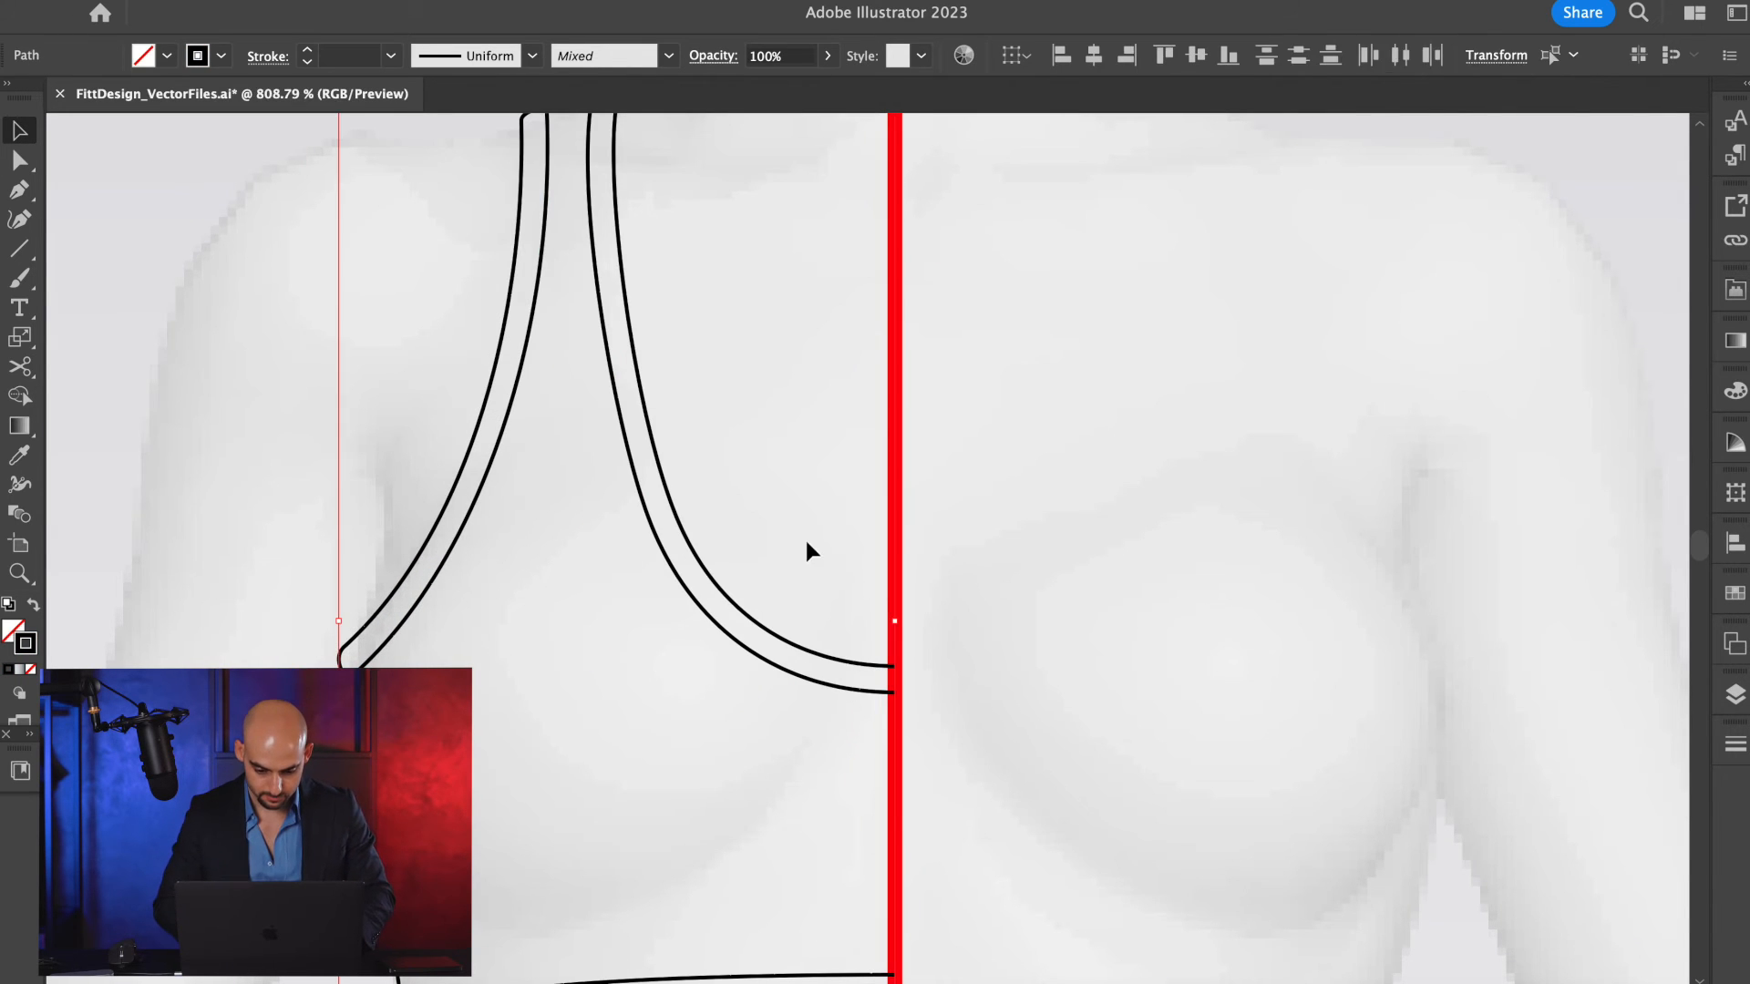
pyautogui.click(805, 540)
# Apply Offset Path to the lower line of the scoop neckline's trim.
pyautogui.moveTo(777, 664); pyautogui.dragTo(753, 699)
pyautogui.press('super+z')
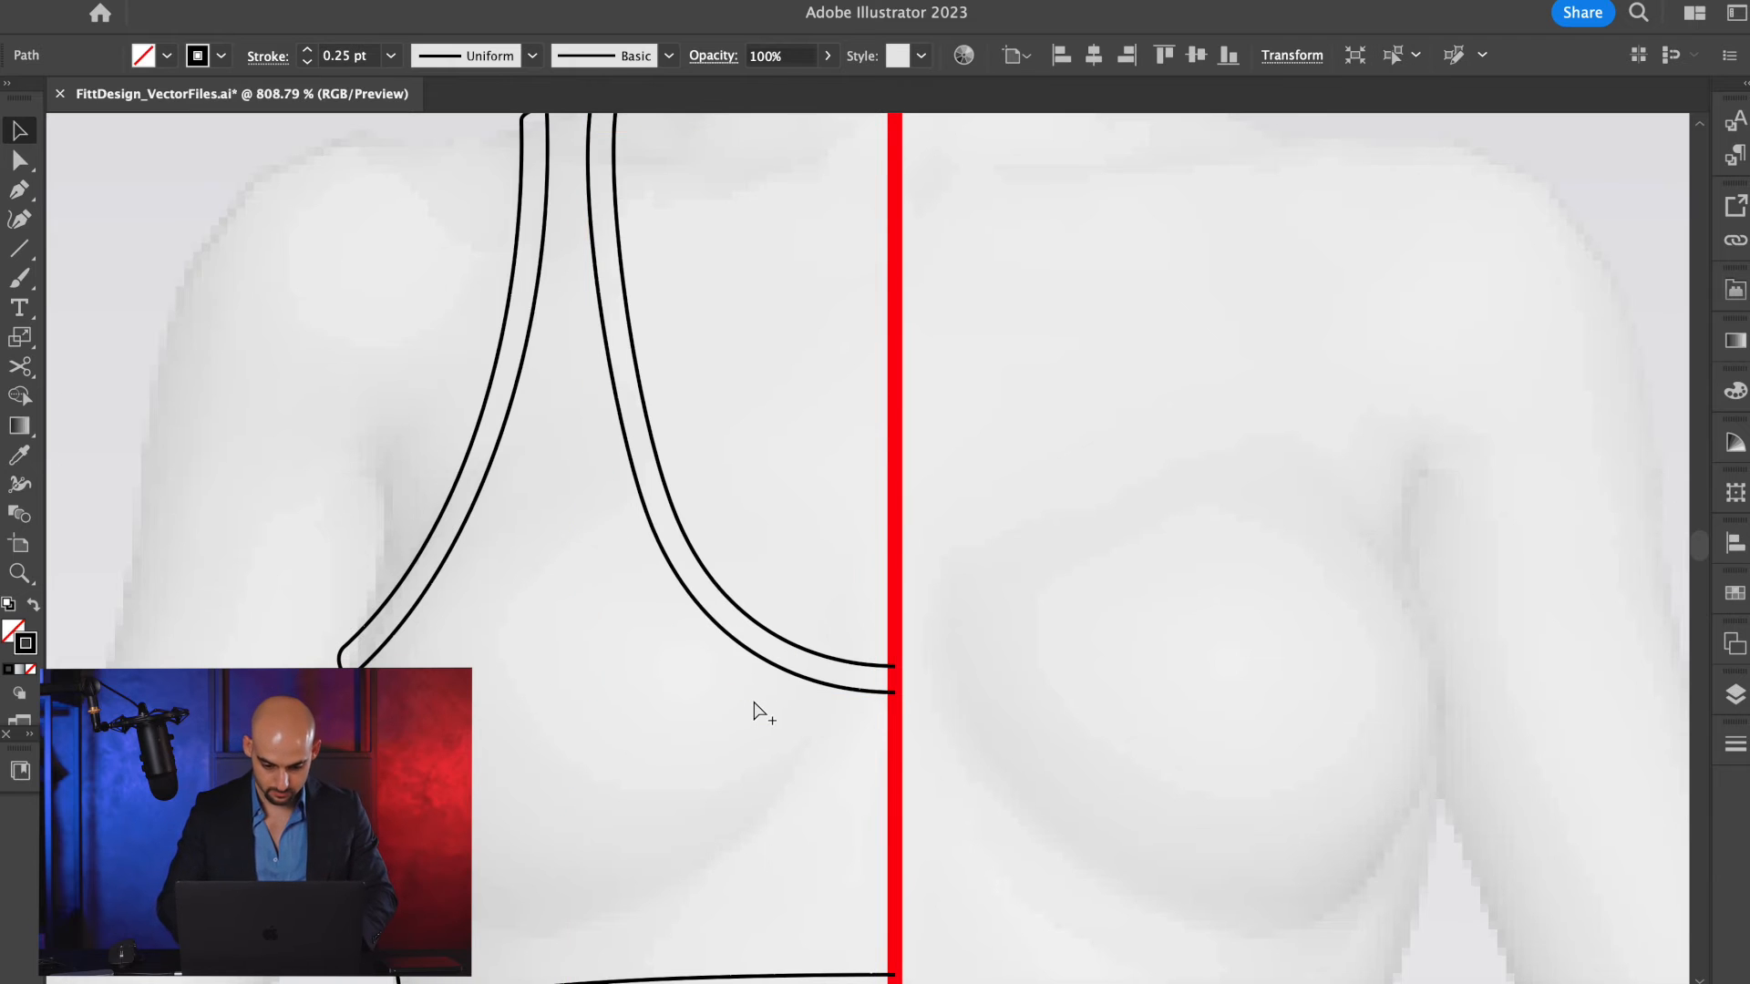
pyautogui.press('super+shift+o')
pyautogui.press('Return')
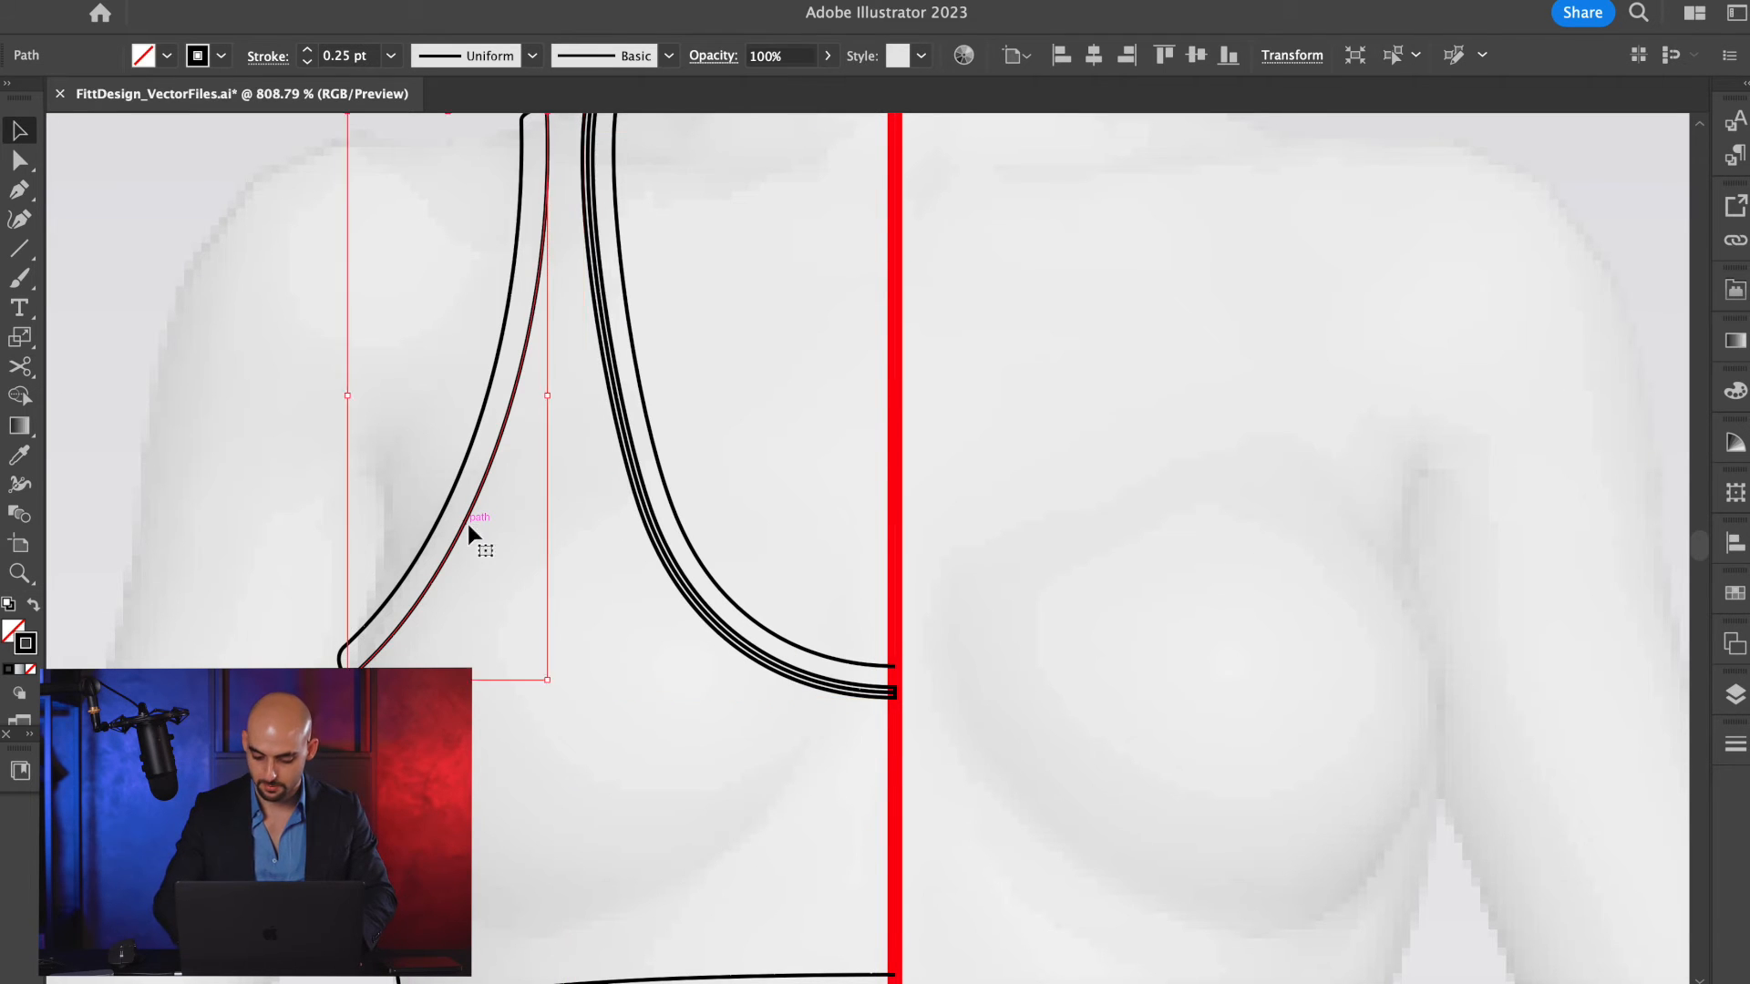
# Apply Offset Path to the armhole trim's inner line on the scoop-neck half bra and deselect it.
pyautogui.click(467, 523)
pyautogui.press('super+shift+o')
pyautogui.write('A')
pyautogui.click(1445, 432)
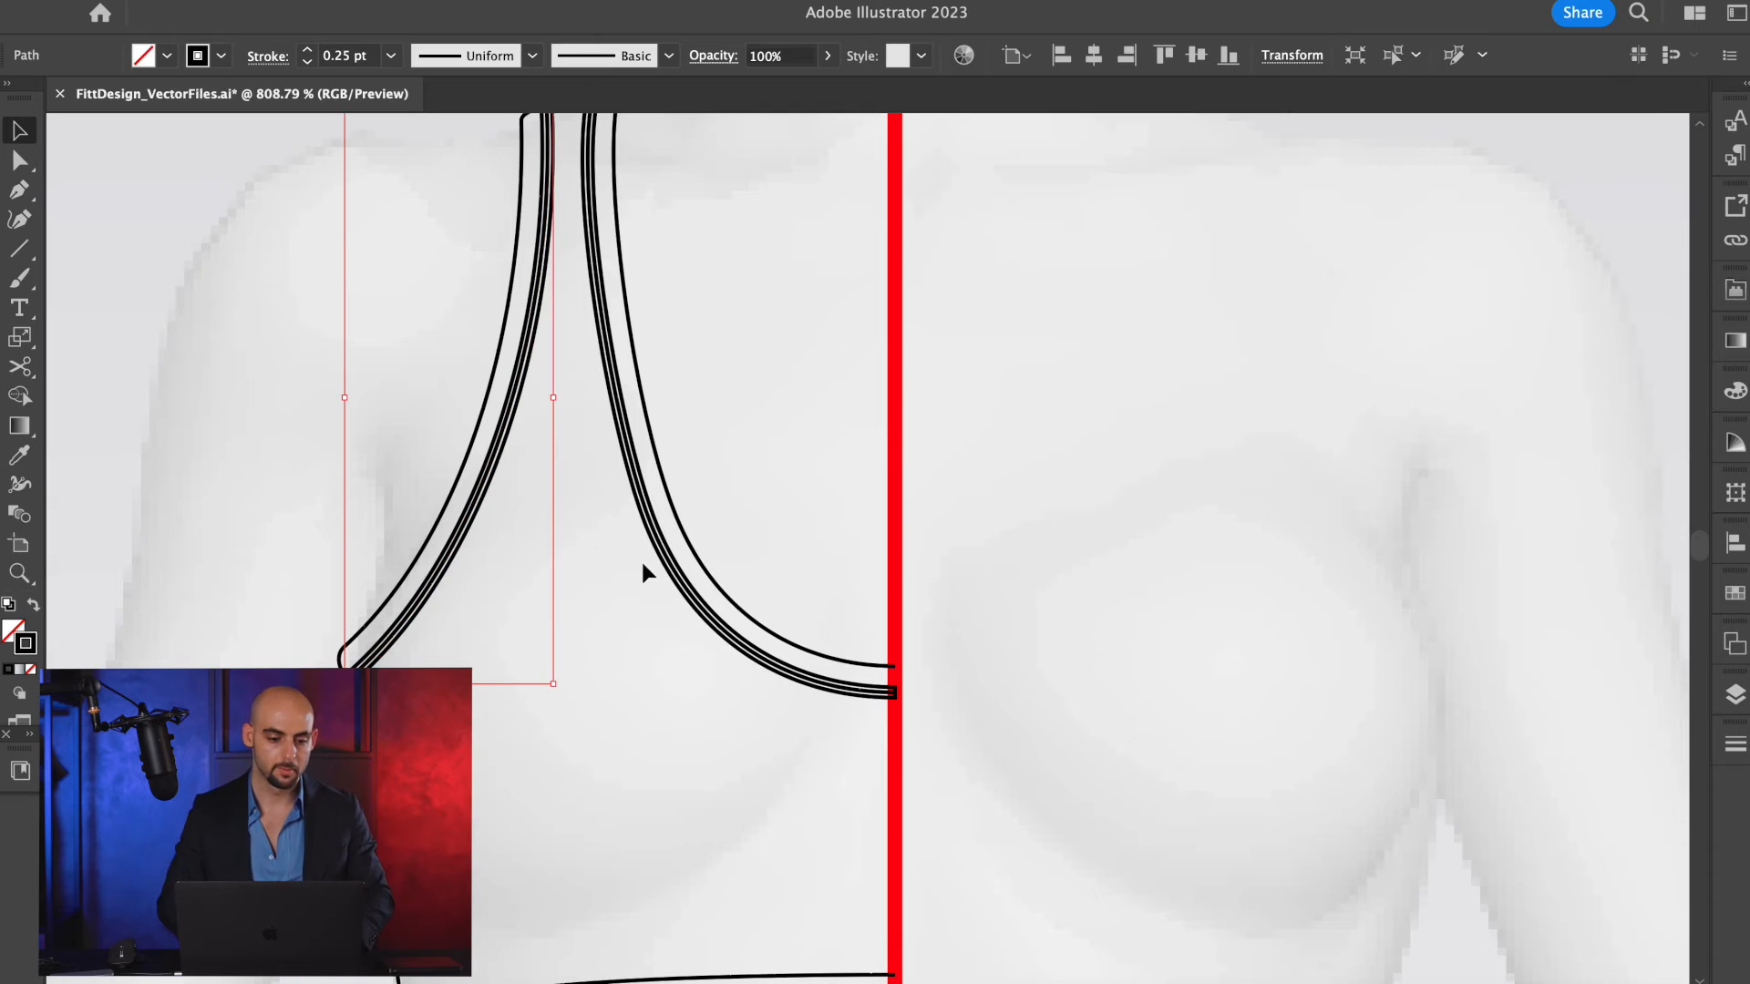
pyautogui.click(239, 0)
pyautogui.moveTo(299, 503)
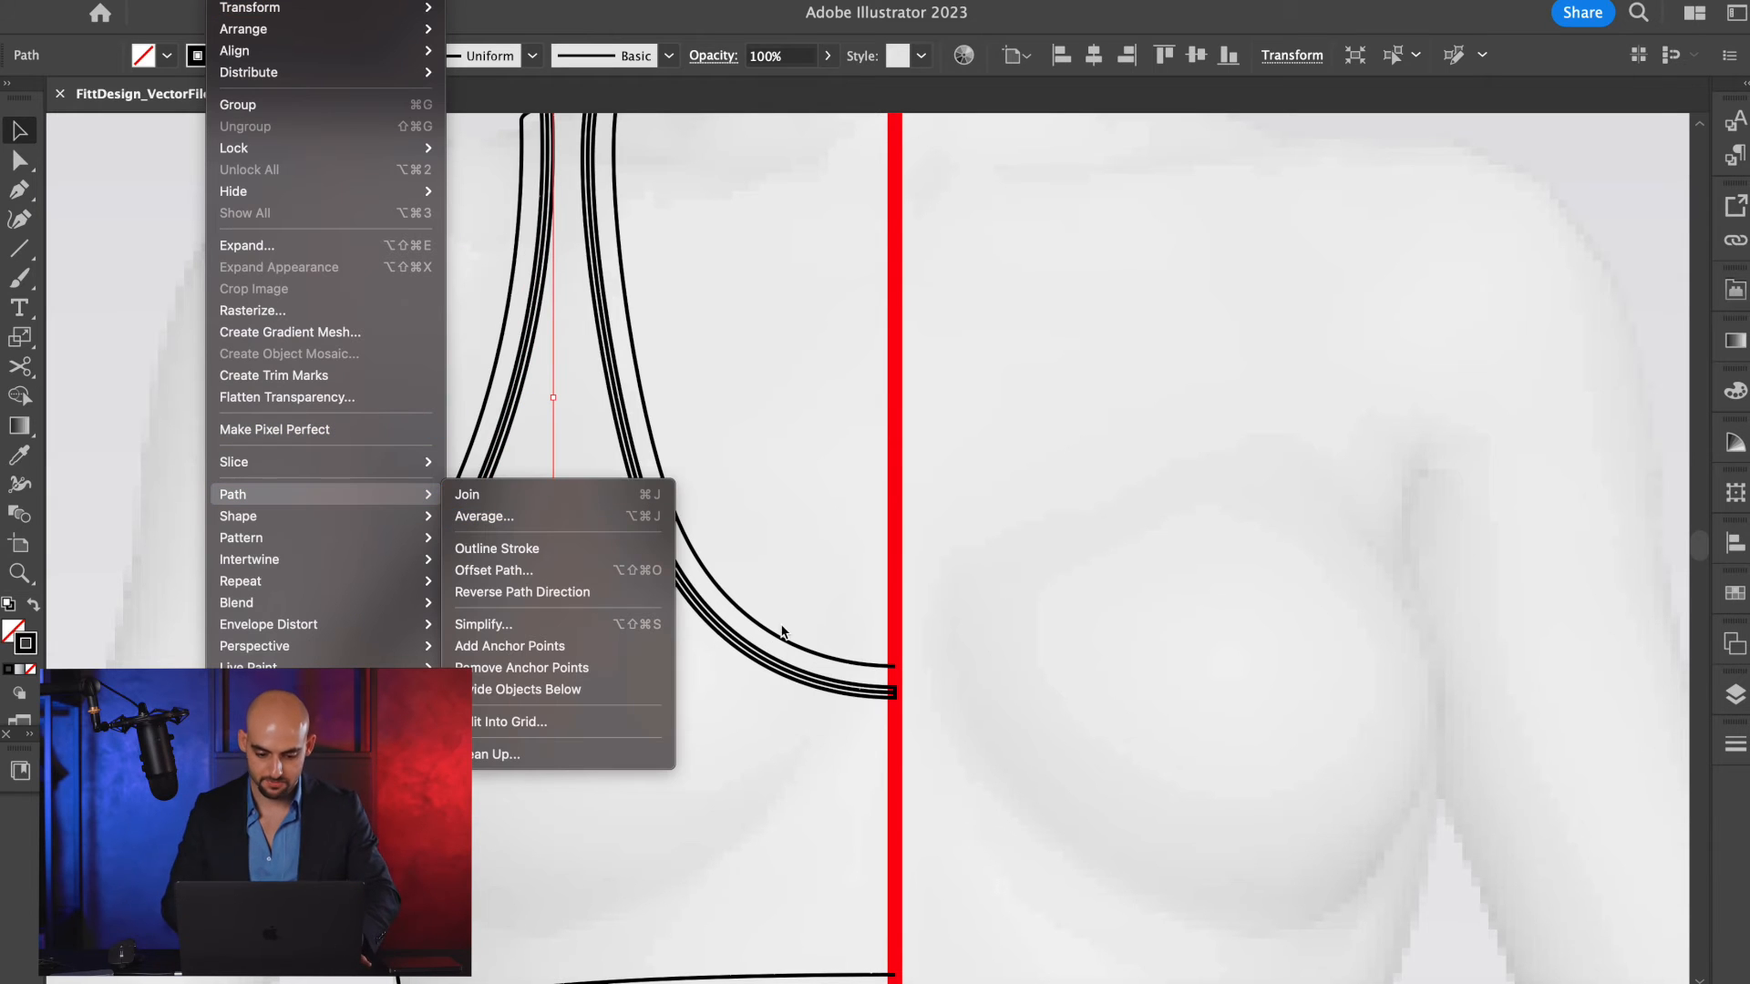
pyautogui.click(1041, 463)
# Cut the neckline's offset outline at its center-front and shoulder corners with the Scissors tool.
pyautogui.scroll(5, 843, 682)
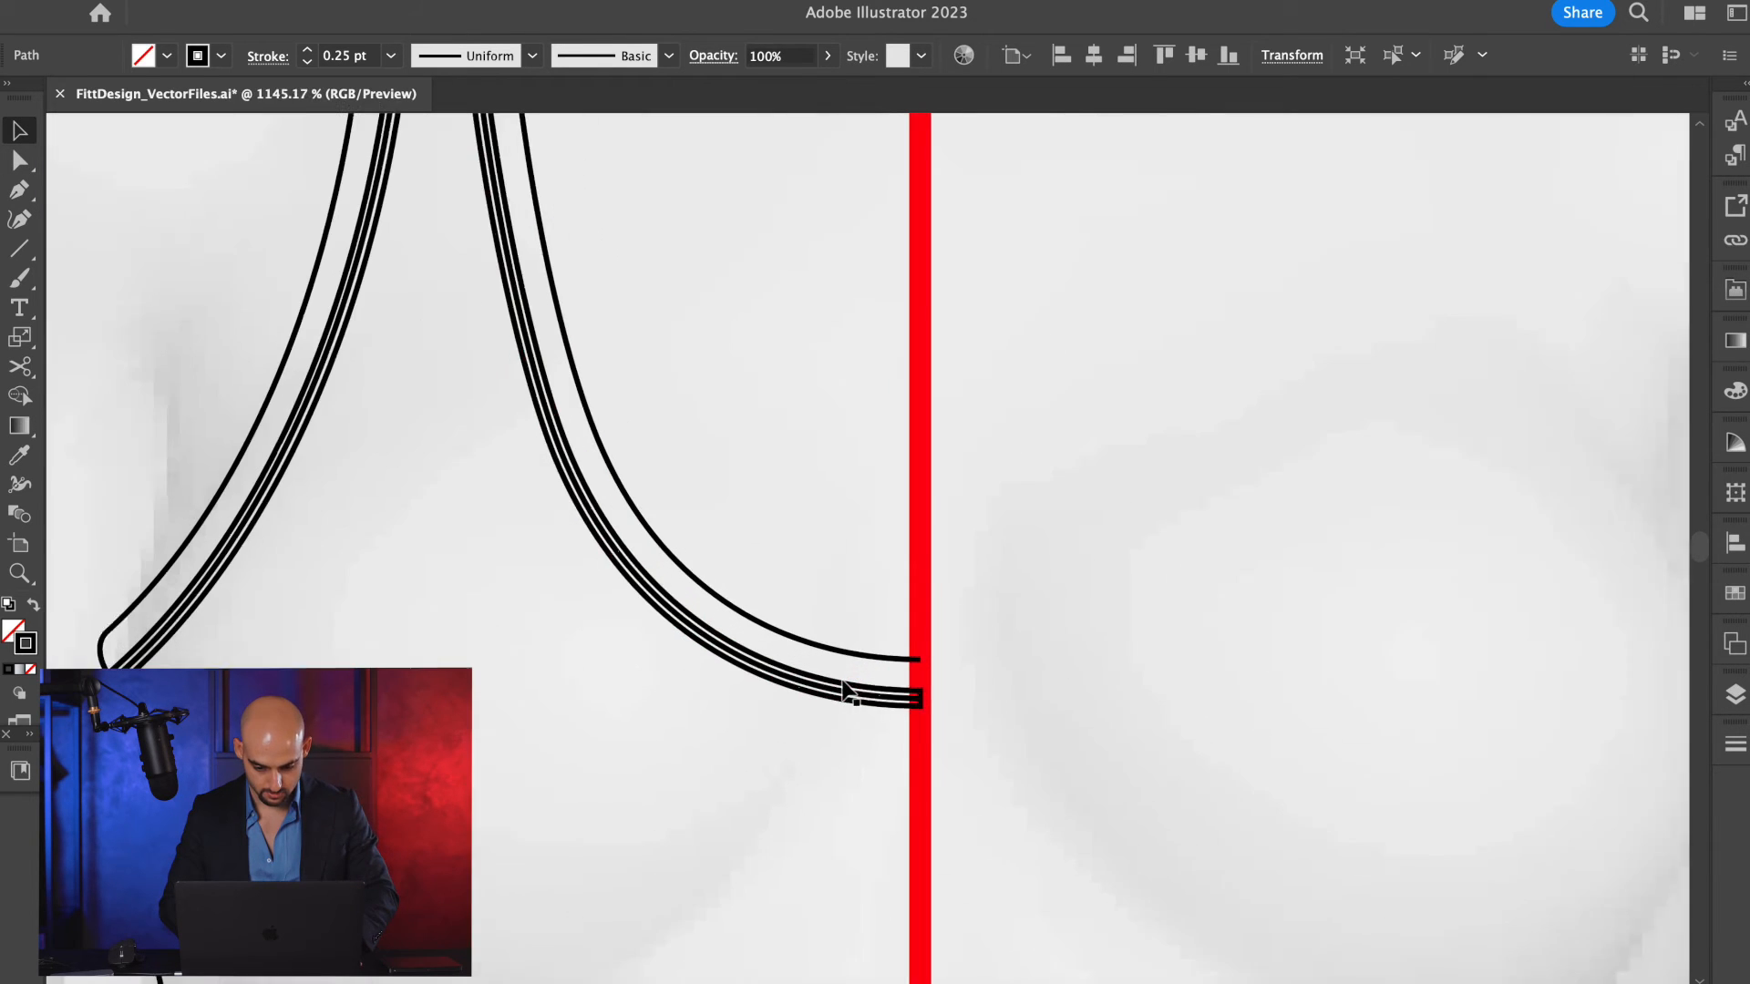
pyautogui.click(843, 683)
pyautogui.press('c')
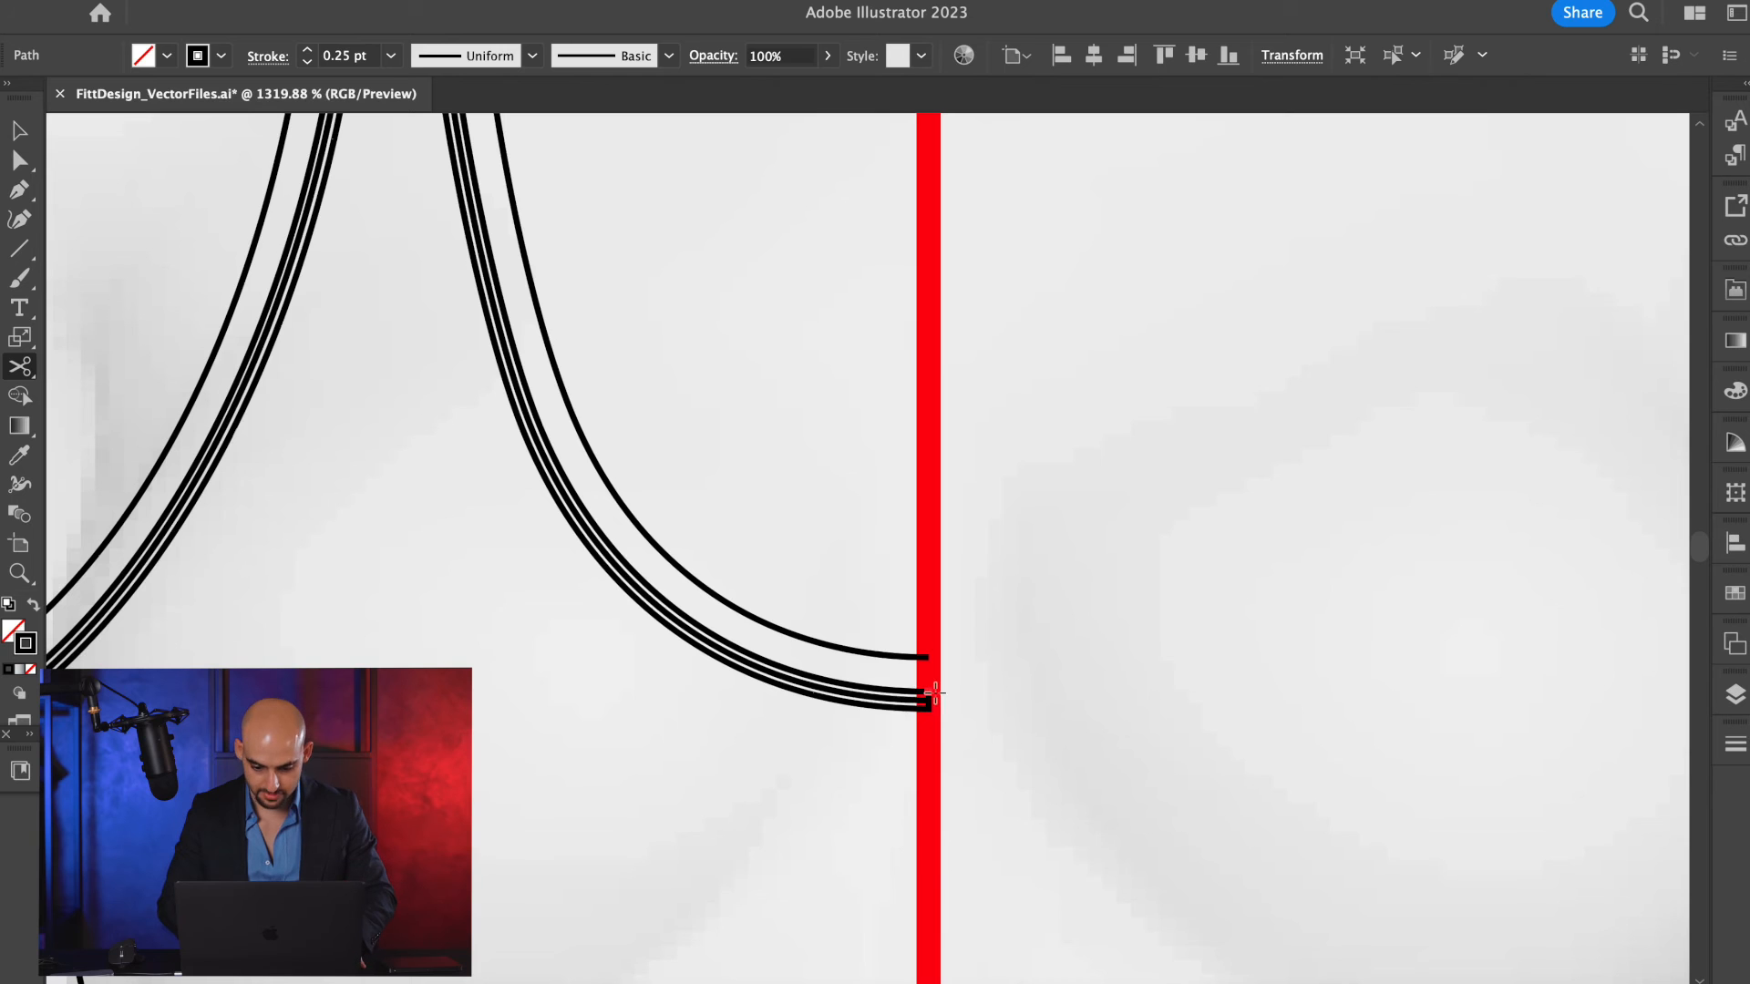
pyautogui.click(929, 694)
pyautogui.scroll(-5, 933, 696)
pyautogui.scroll(3, 933, 695)
pyautogui.scroll(6, 751, 394)
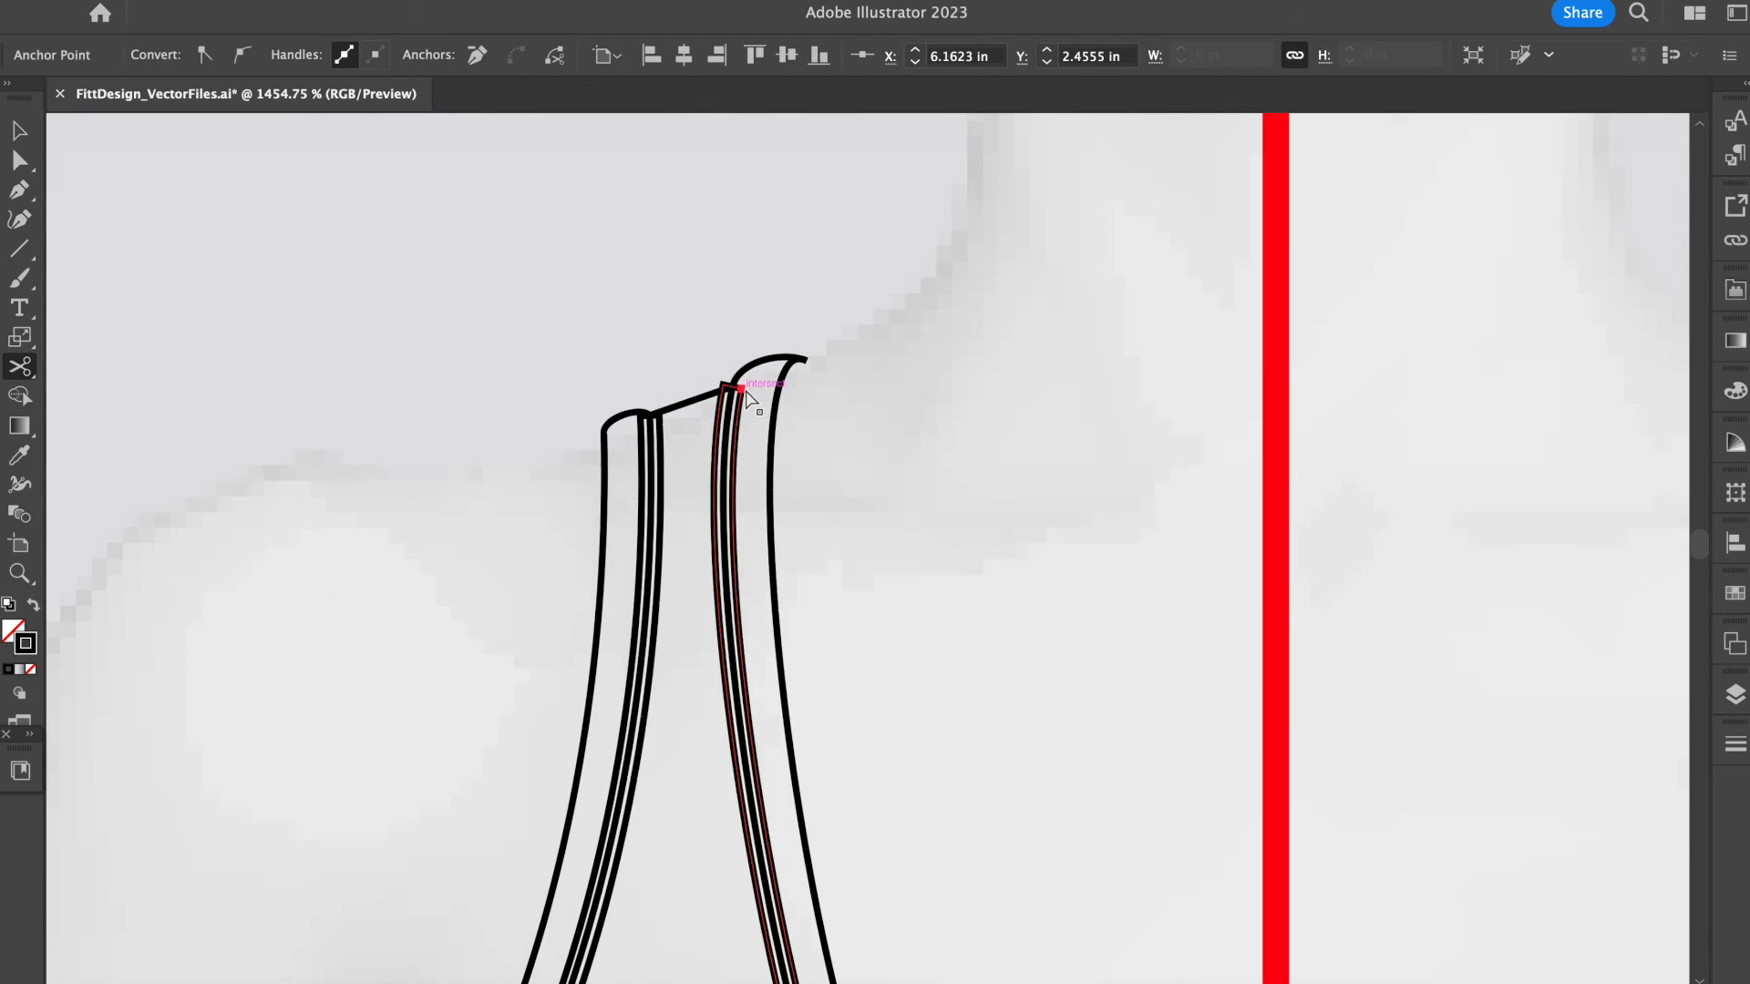
pyautogui.click(742, 390)
# Cut the armhole's offset outline at its shoulder and underarm corners with the Scissors tool.
pyautogui.press('v')
pyautogui.click(657, 426)
pyautogui.press('c')
pyautogui.scroll(4, 644, 425)
pyautogui.click(676, 410)
pyautogui.scroll(10, 454, 820)
pyautogui.press('v')
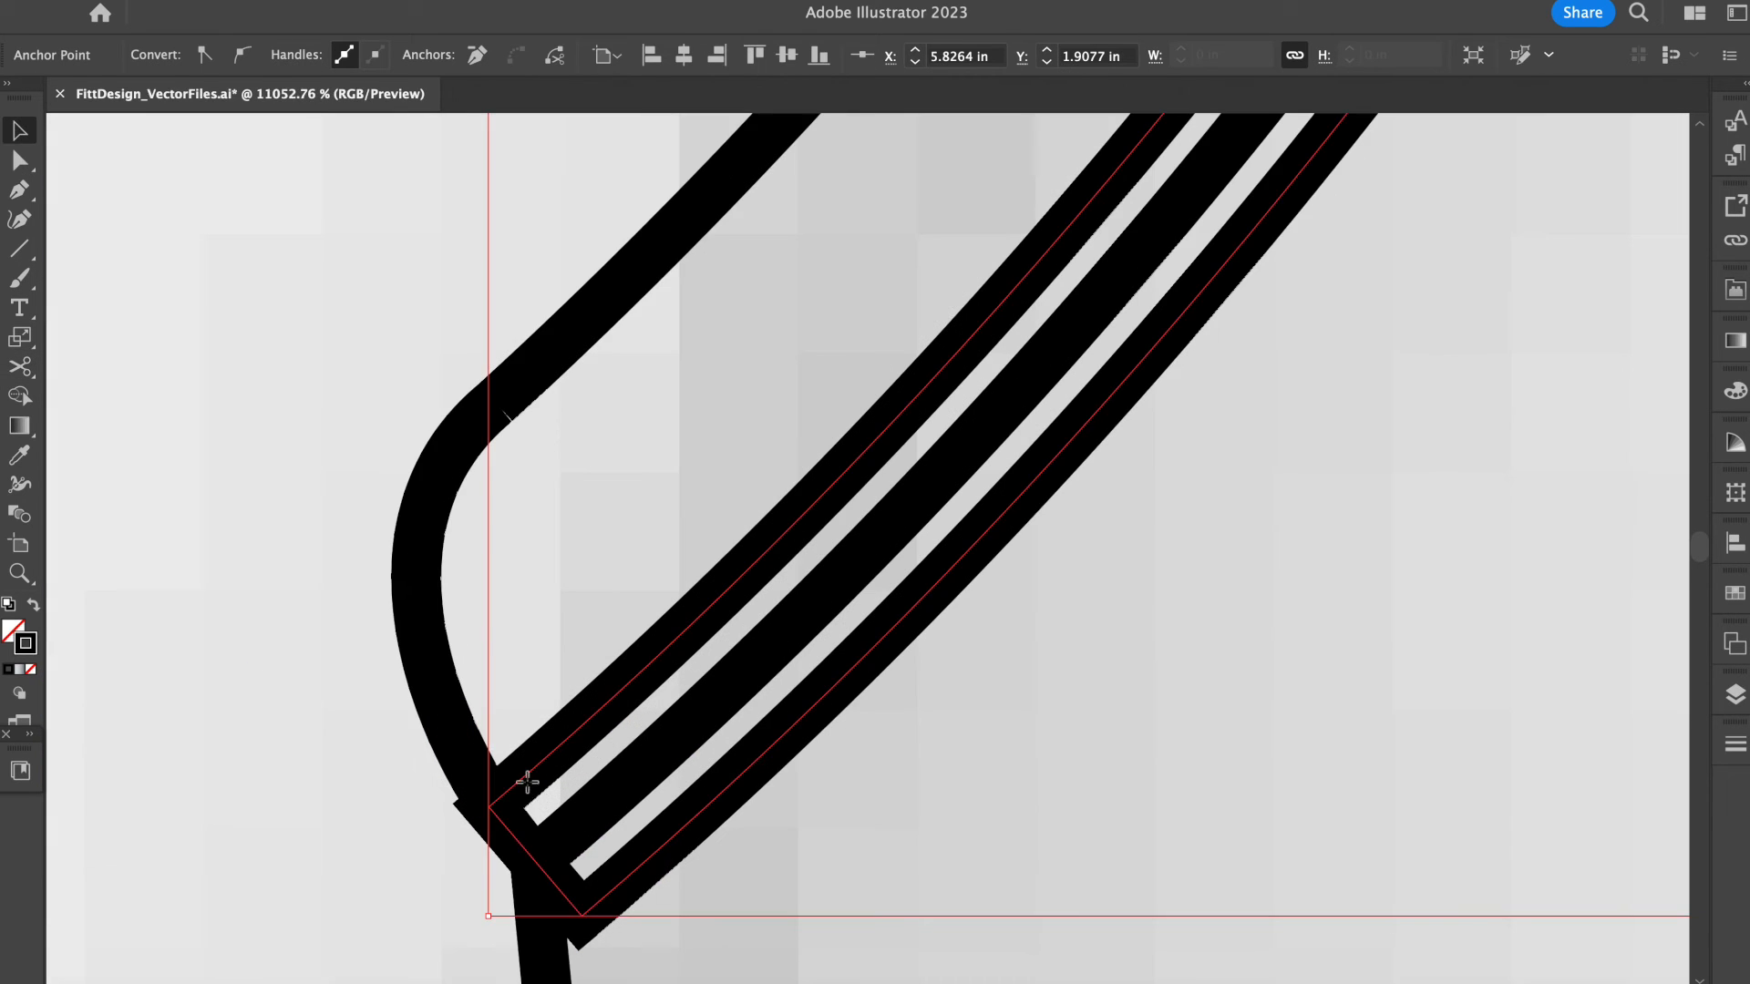
pyautogui.click(490, 807)
# Delete the cut-off armhole and neckline offset pieces lying outside the trims.
pyautogui.scroll(-4, 666, 796)
pyautogui.click(654, 824)
pyautogui.press('Delete')
pyautogui.scroll(-10, 667, 802)
pyautogui.click(1029, 660)
pyautogui.press('Delete')
# Give the remaining neckline and armhole offset lines the dashed stitching style sampled from the finished front bra sketch's armhole.
pyautogui.scroll(1, 1093, 721)
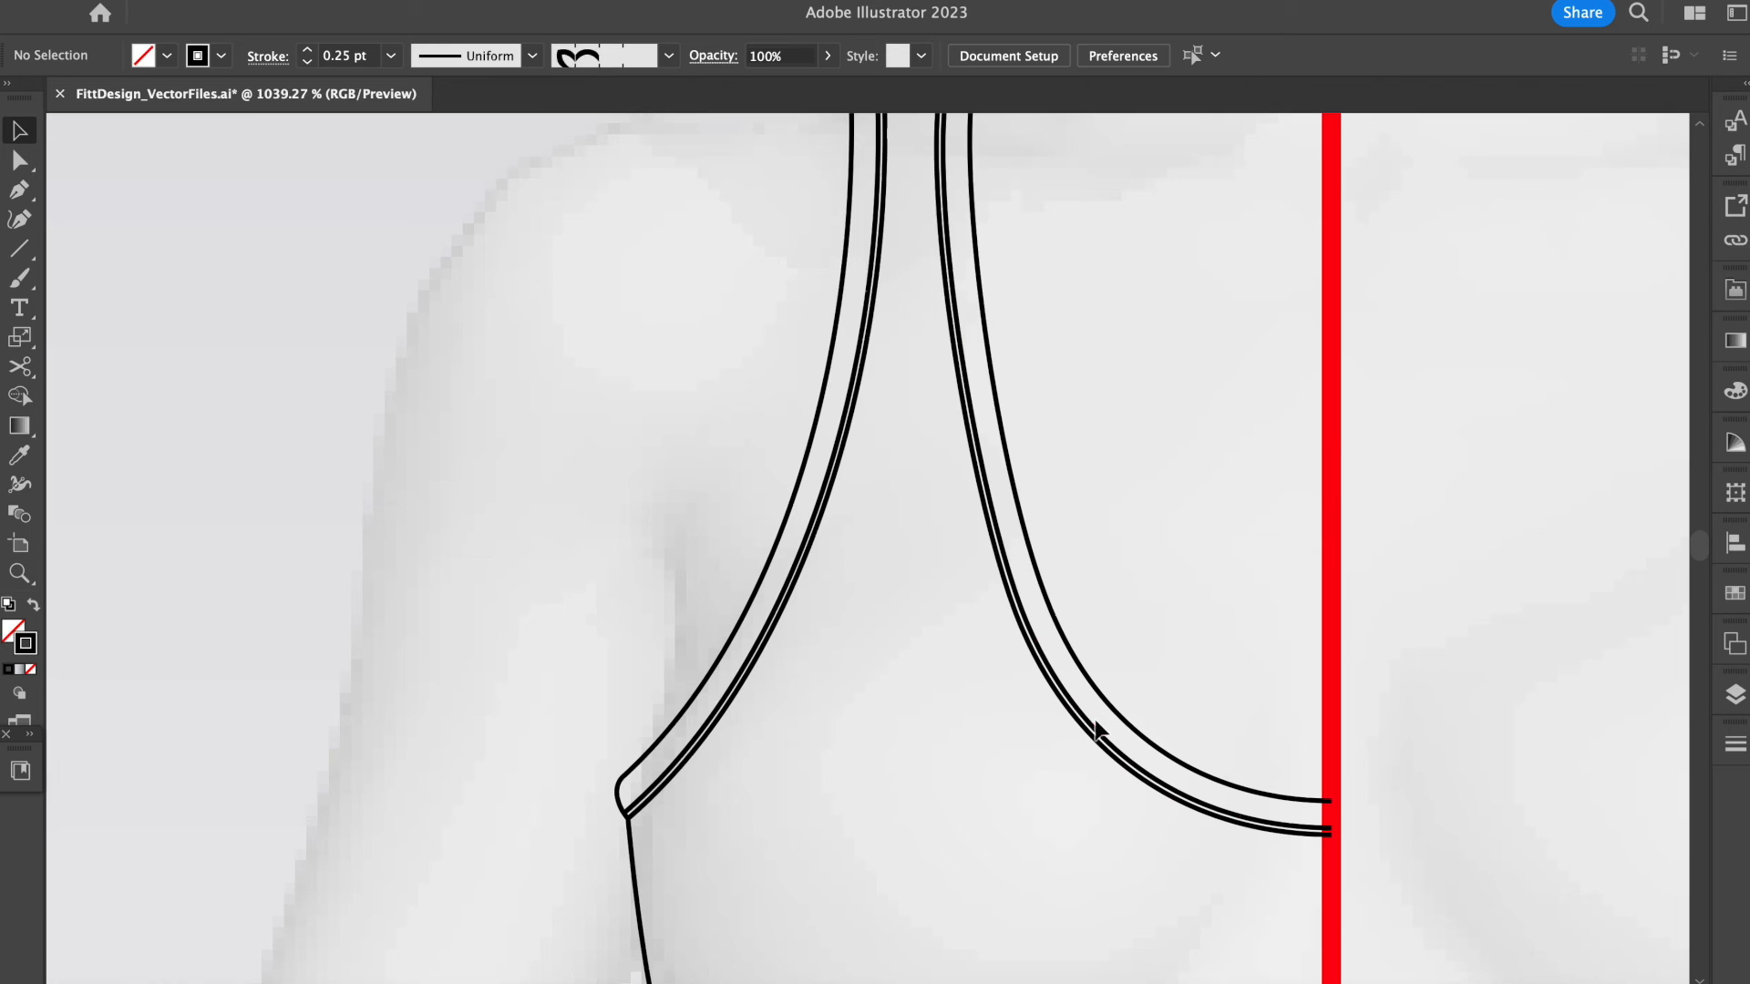
pyautogui.click(1096, 729)
pyautogui.keyDown('shift'); pyautogui.click(716, 725); pyautogui.keyUp('shift')
pyautogui.scroll(-4, 713, 725)
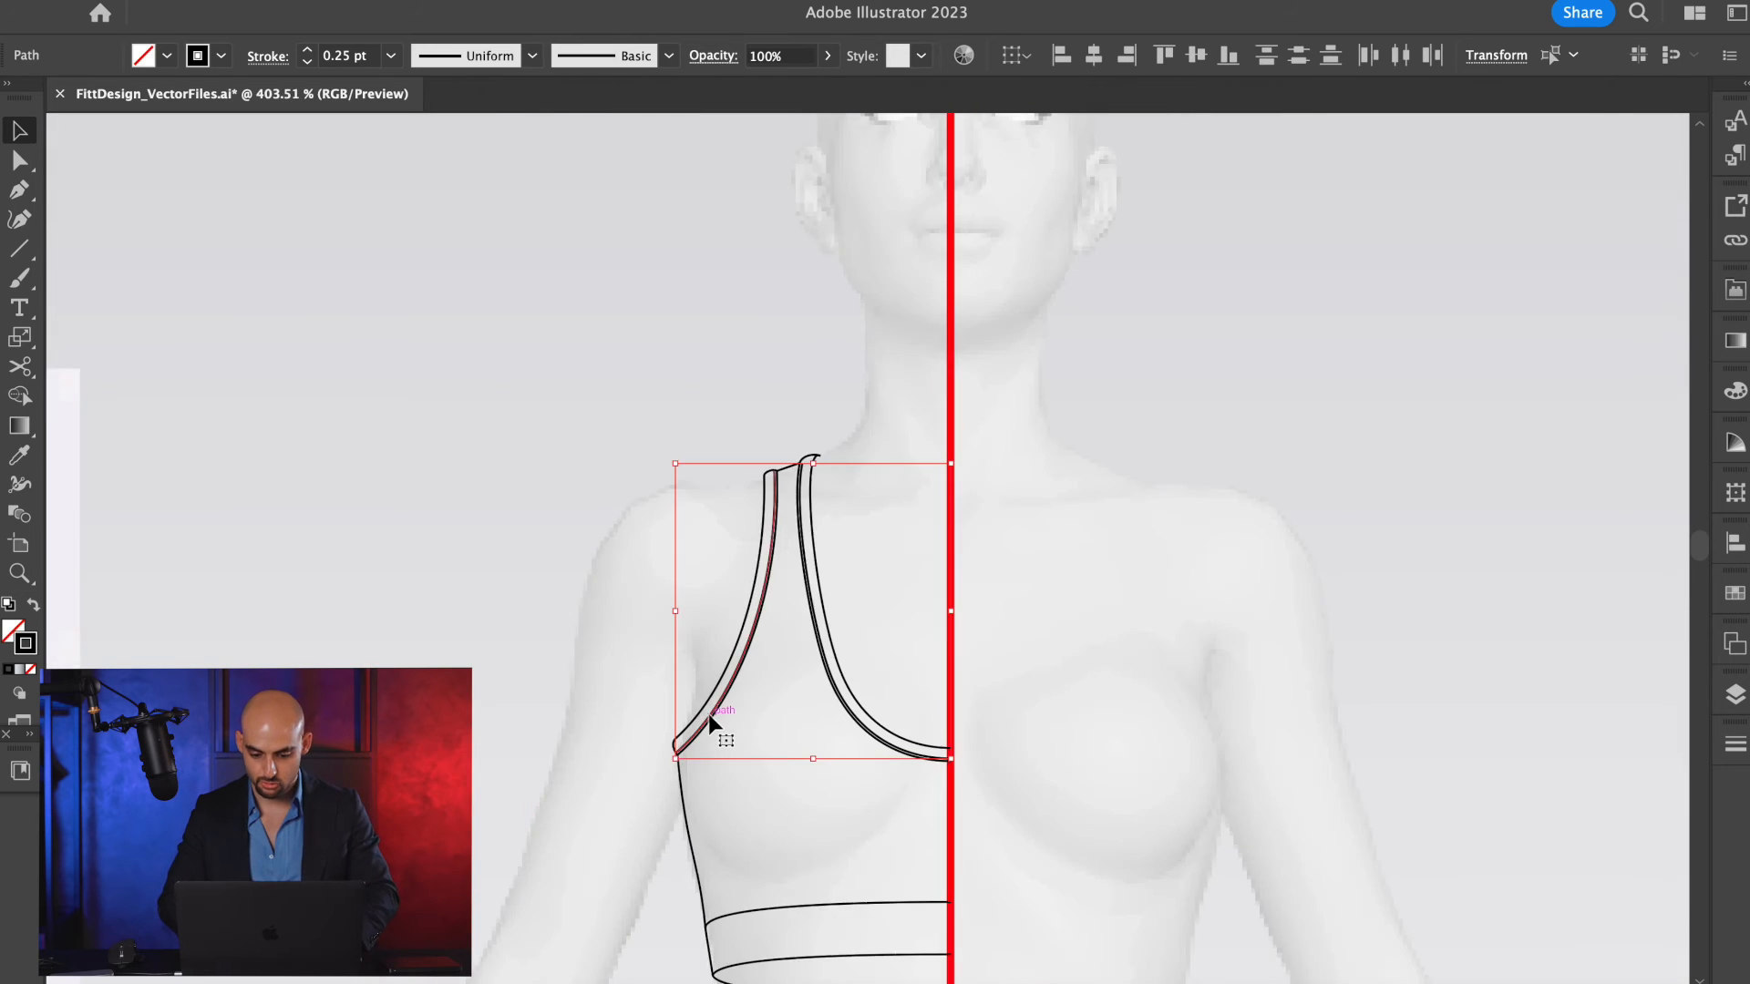
pyautogui.scroll(-2, 709, 720)
pyautogui.hscroll(10, 1139, 652)
pyautogui.scroll(-4, 1139, 652)
pyautogui.hscroll(3, 1140, 653)
pyautogui.scroll(-1, 1139, 653)
pyautogui.hscroll(9, 1139, 655)
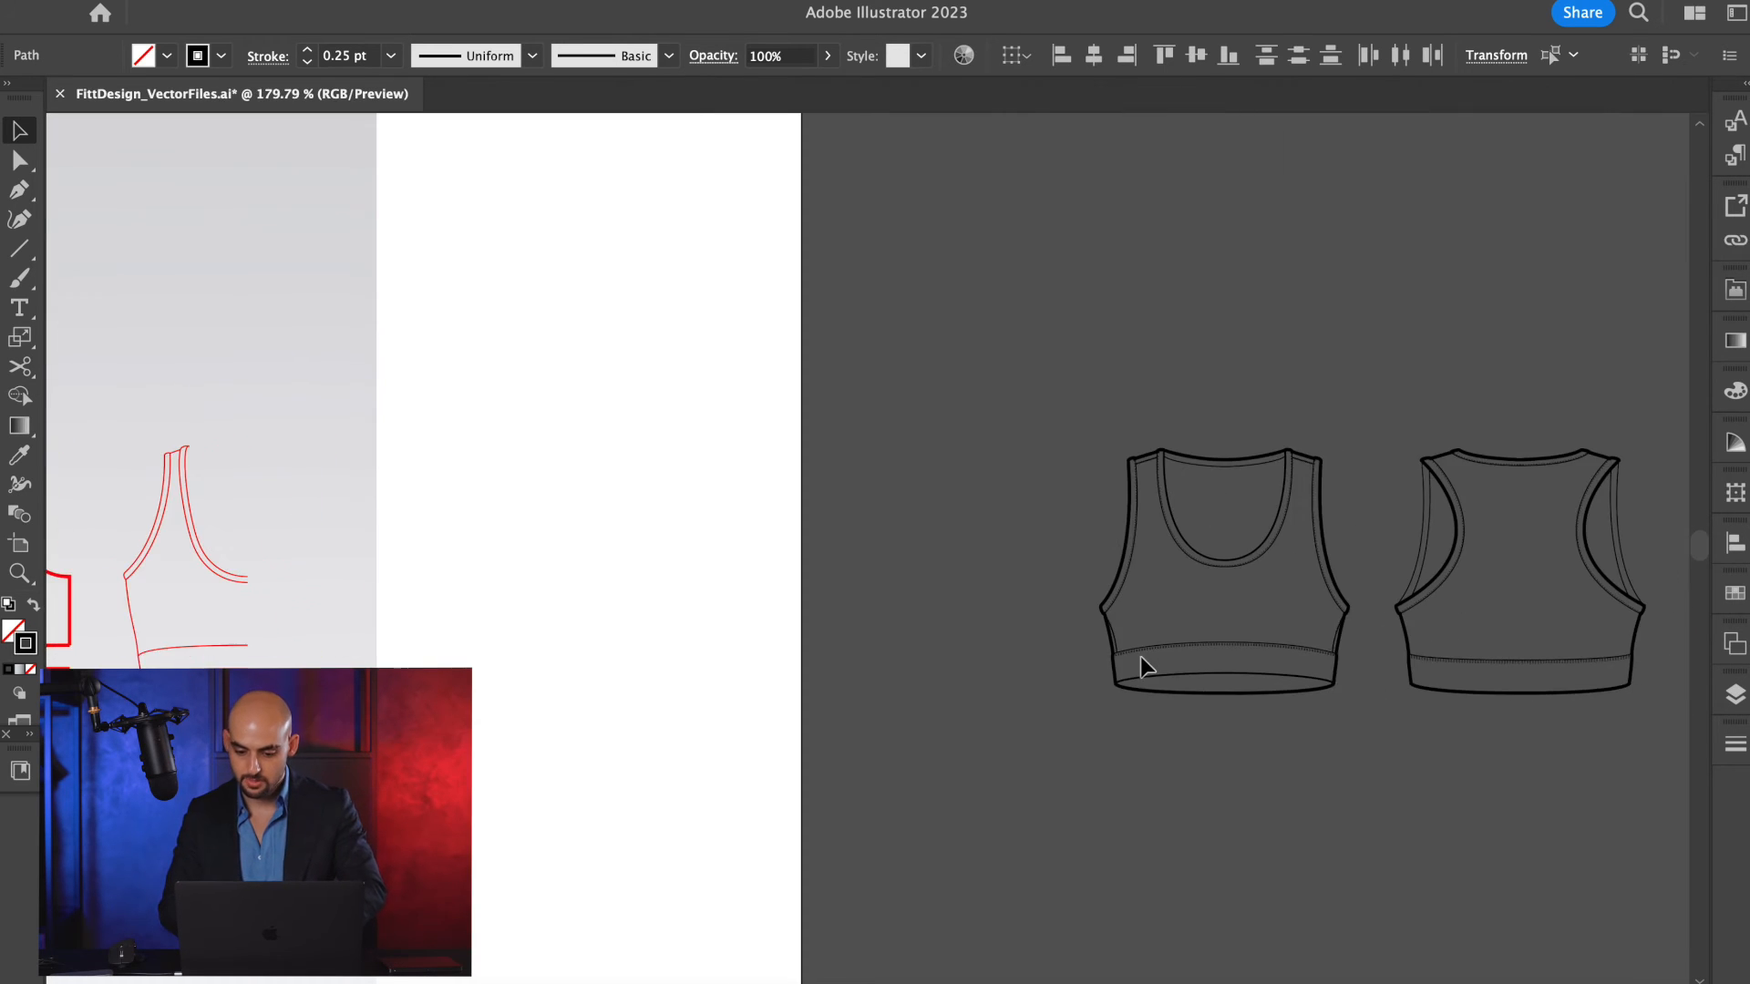
pyautogui.press('i')
pyautogui.scroll(8, 1097, 540)
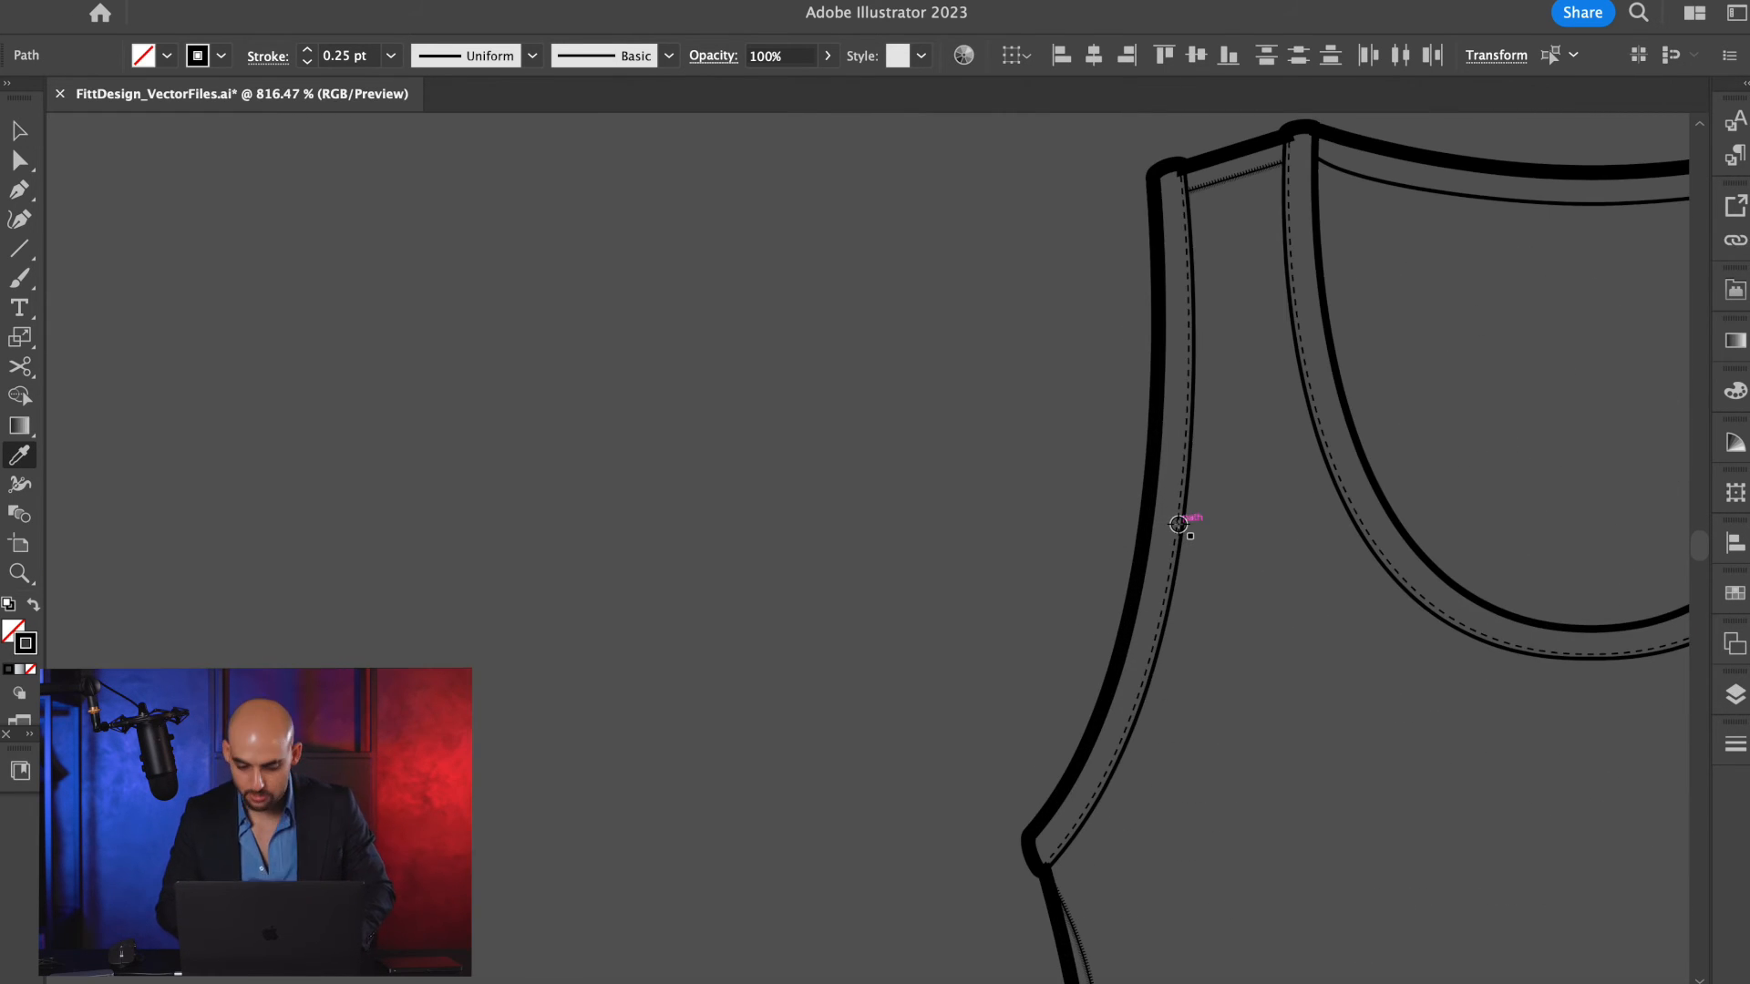
pyautogui.press('v')
# Deselect the stitching lines and extend the neckline stitching's shoulder end to meet the rounded trim edge.
pyautogui.scroll(-6, 1188, 541)
pyautogui.hscroll(-15, 1186, 566)
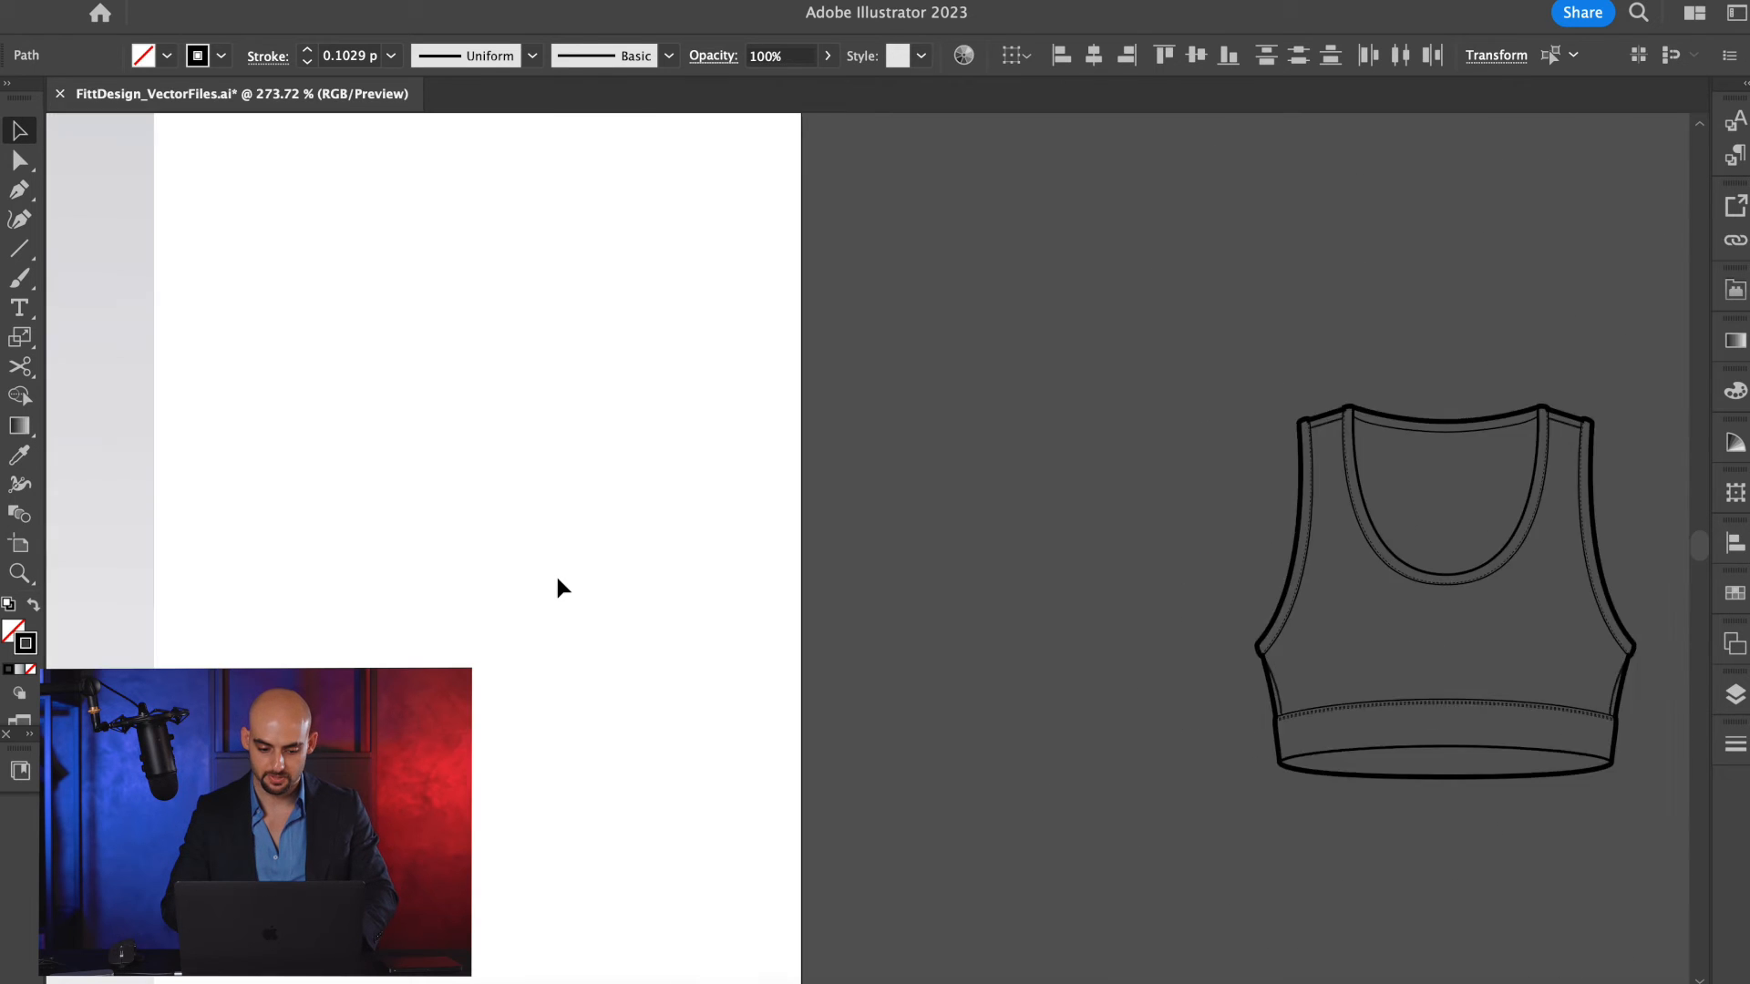
pyautogui.scroll(7, 191, 456)
pyautogui.hscroll(-2, 391, 215)
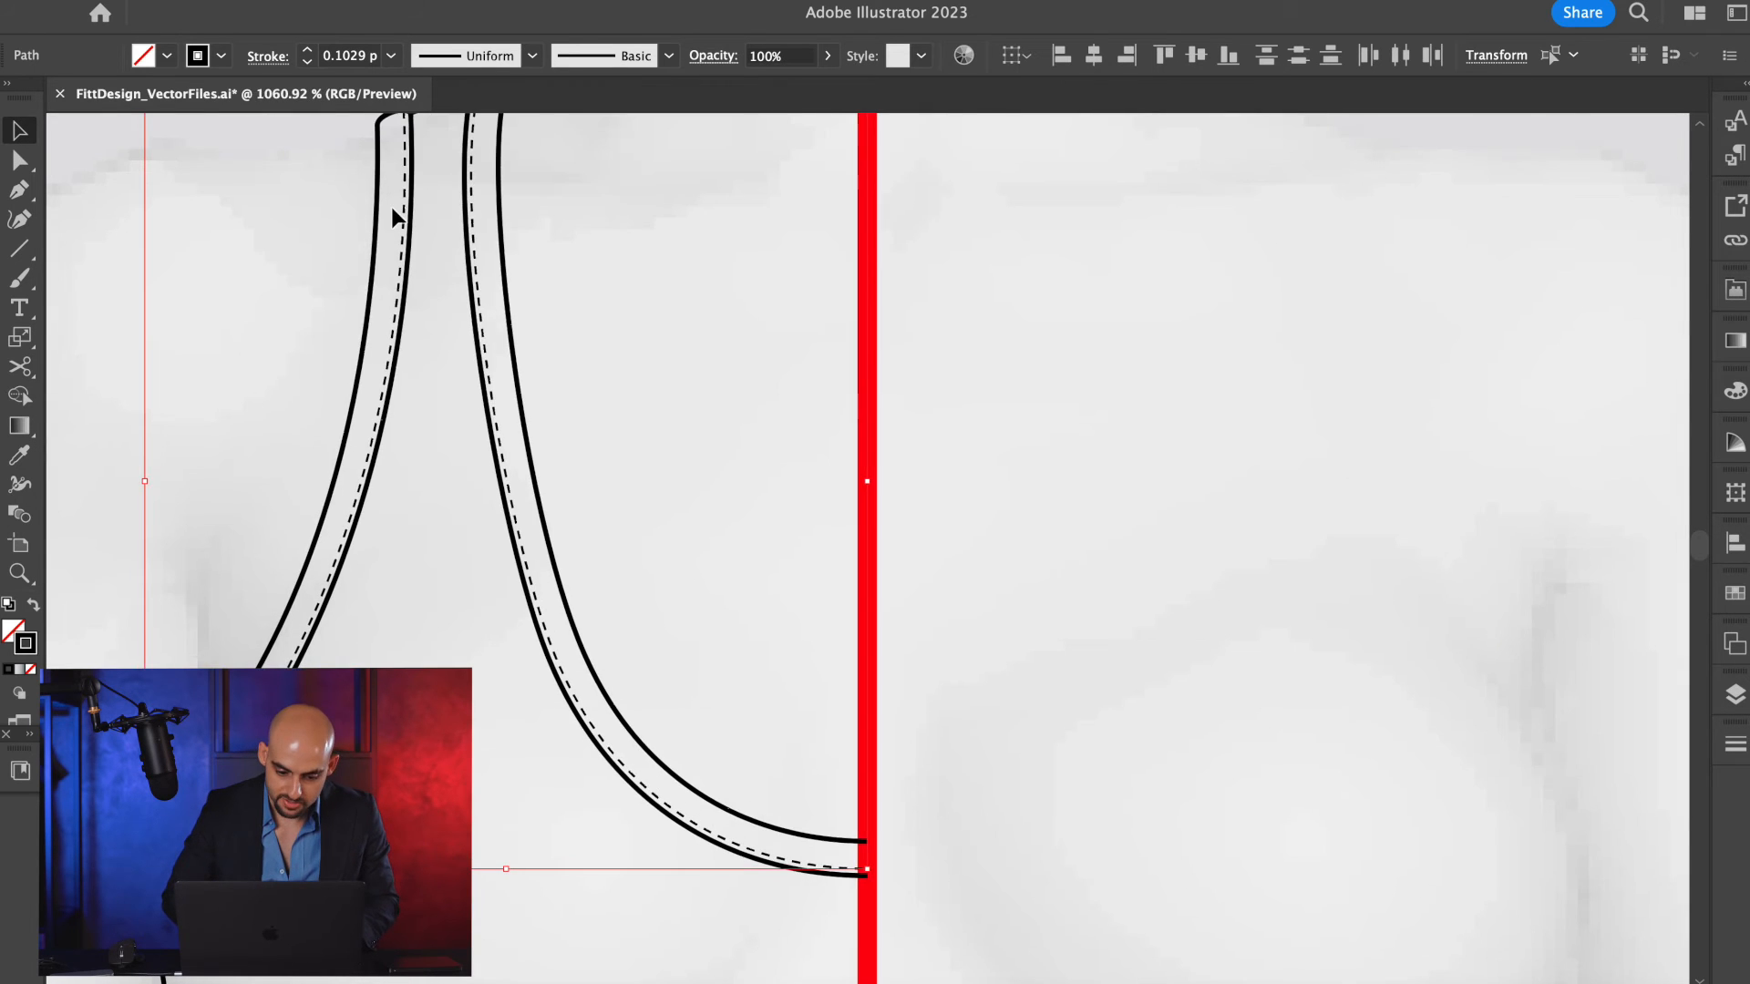
pyautogui.click(496, 222)
pyautogui.scroll(7, 496, 222)
pyautogui.press('a')
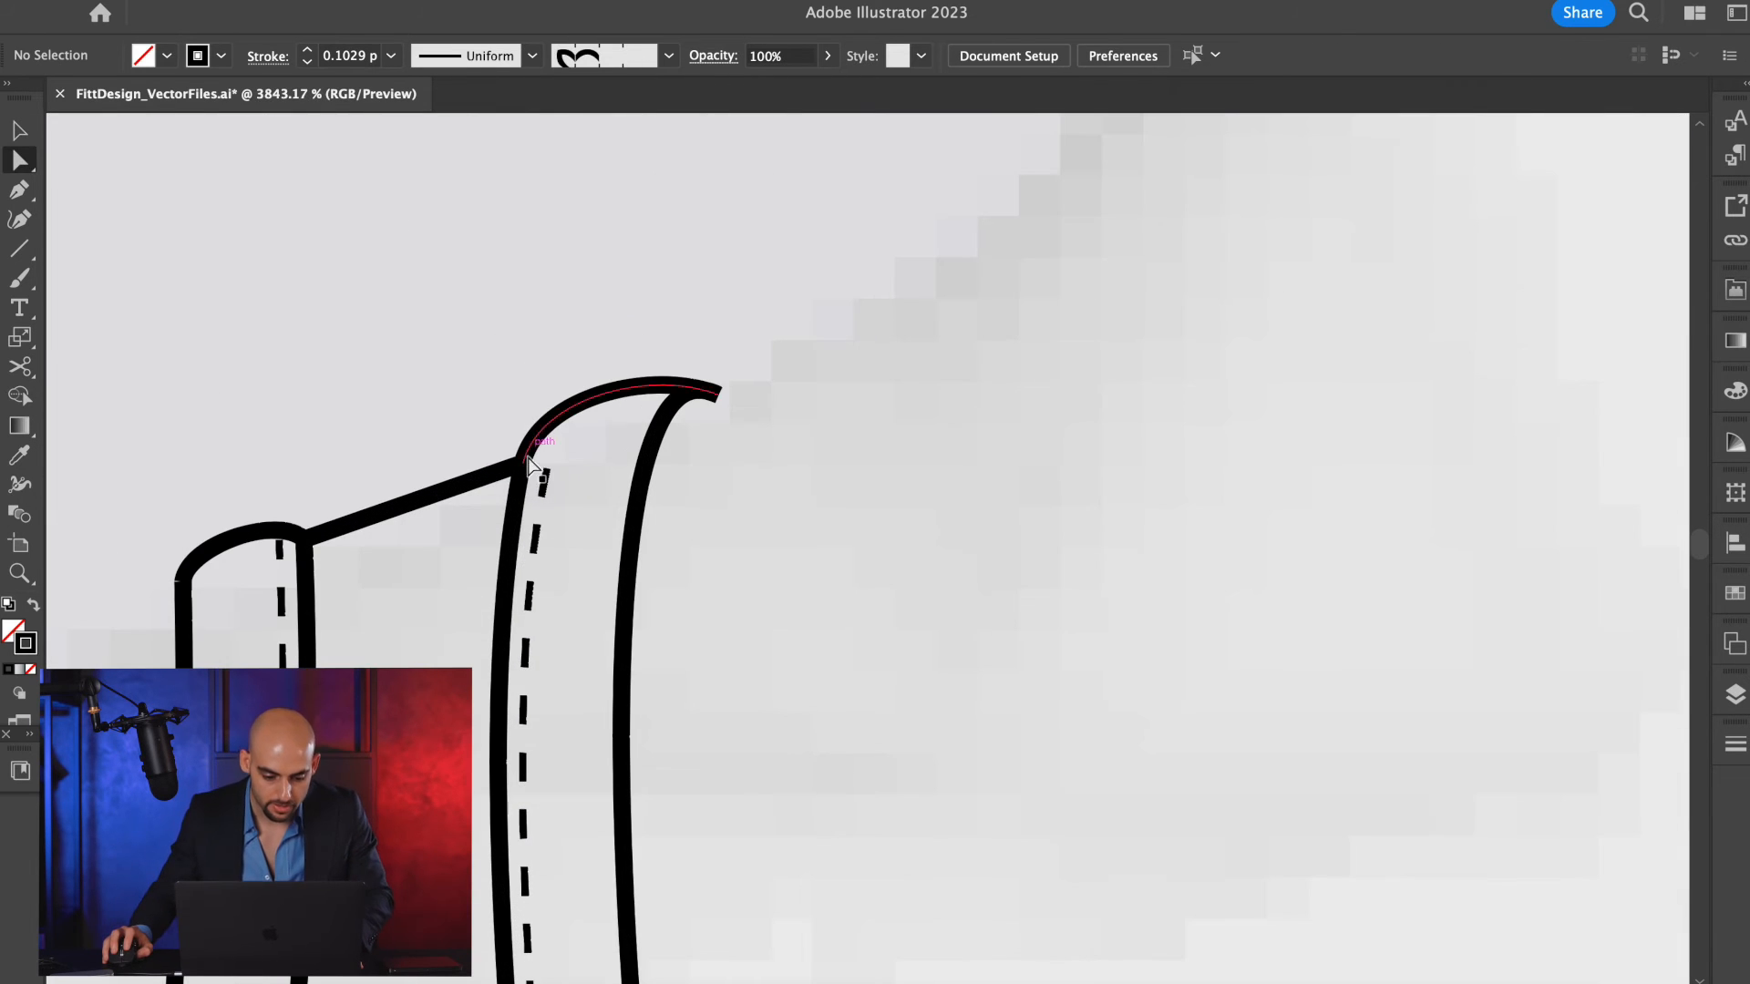
pyautogui.moveTo(545, 471); pyautogui.dragTo(558, 424)
# Switch to outline view and align the armhole stitching's shoulder end with the rounded trim edge.
pyautogui.scroll(-5, 550, 359)
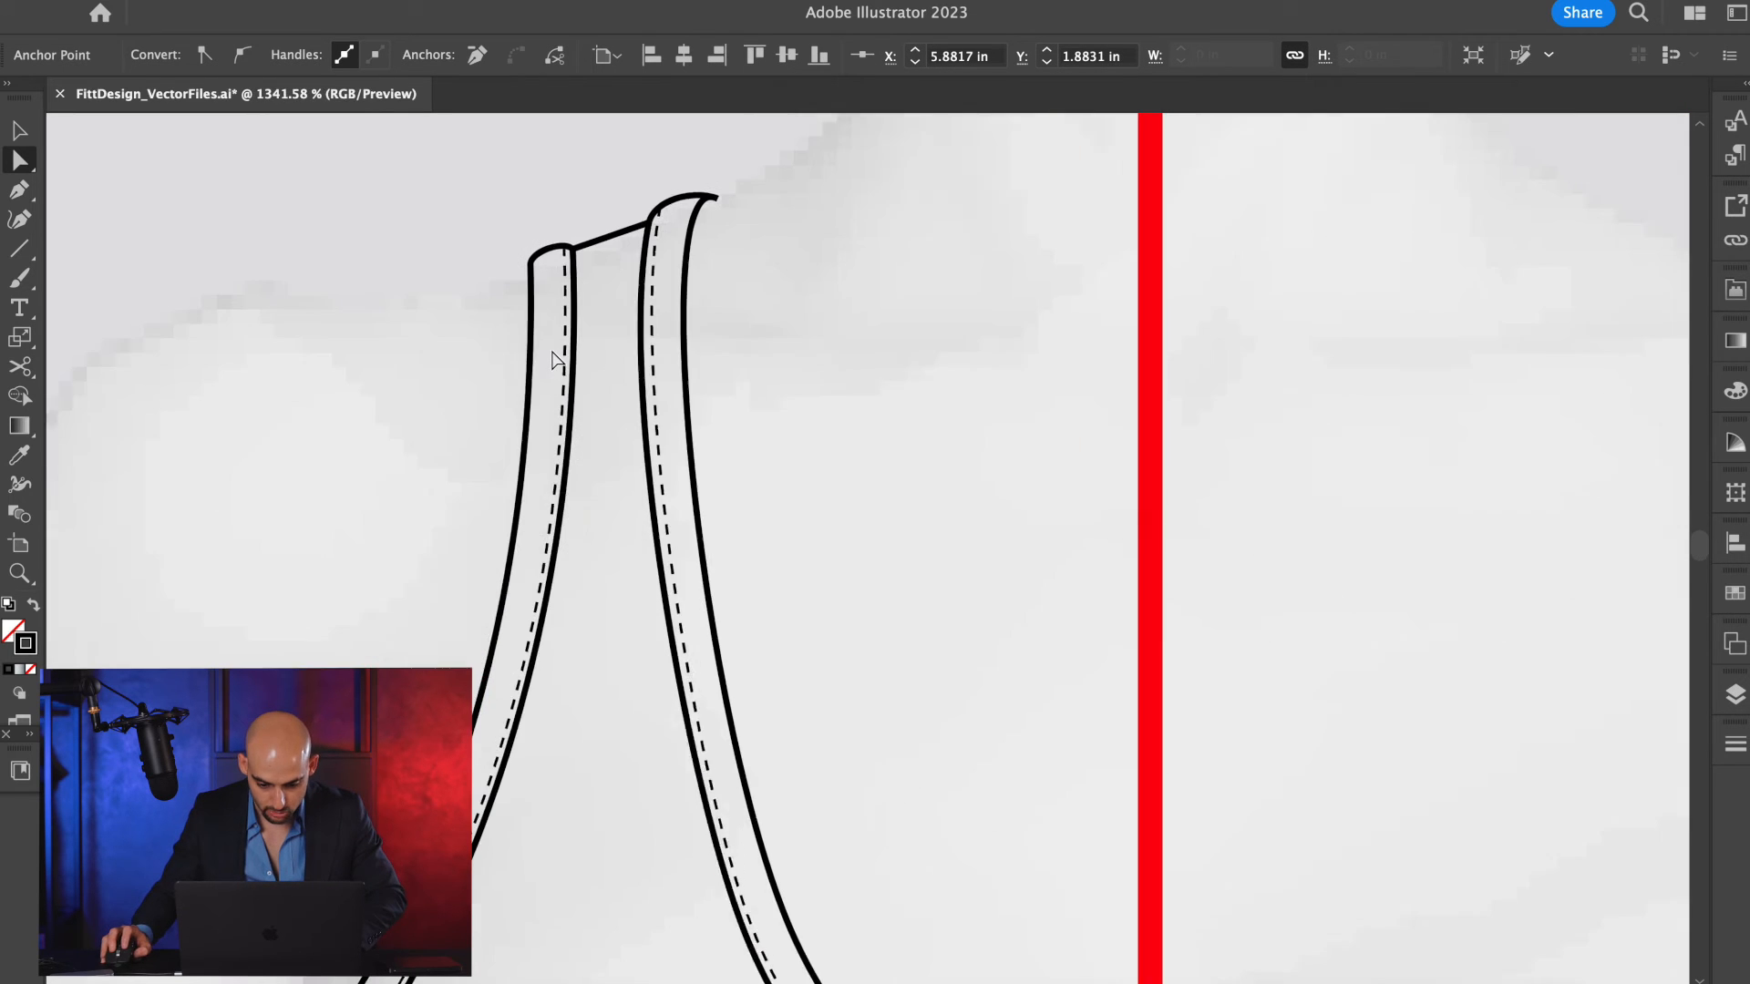
pyautogui.scroll(4, 546, 310)
pyautogui.hotkey('ctrl', 'y')
pyautogui.scroll(4, 582, 242)
pyautogui.moveTo(595, 226); pyautogui.dragTo(597, 235)
# Snap the armhole stitching's overshooting underarm end onto the rounded trim curve and return to preview view.
pyautogui.scroll(-6, 710, 406)
pyautogui.scroll(-2, 677, 544)
pyautogui.scroll(15, 499, 590)
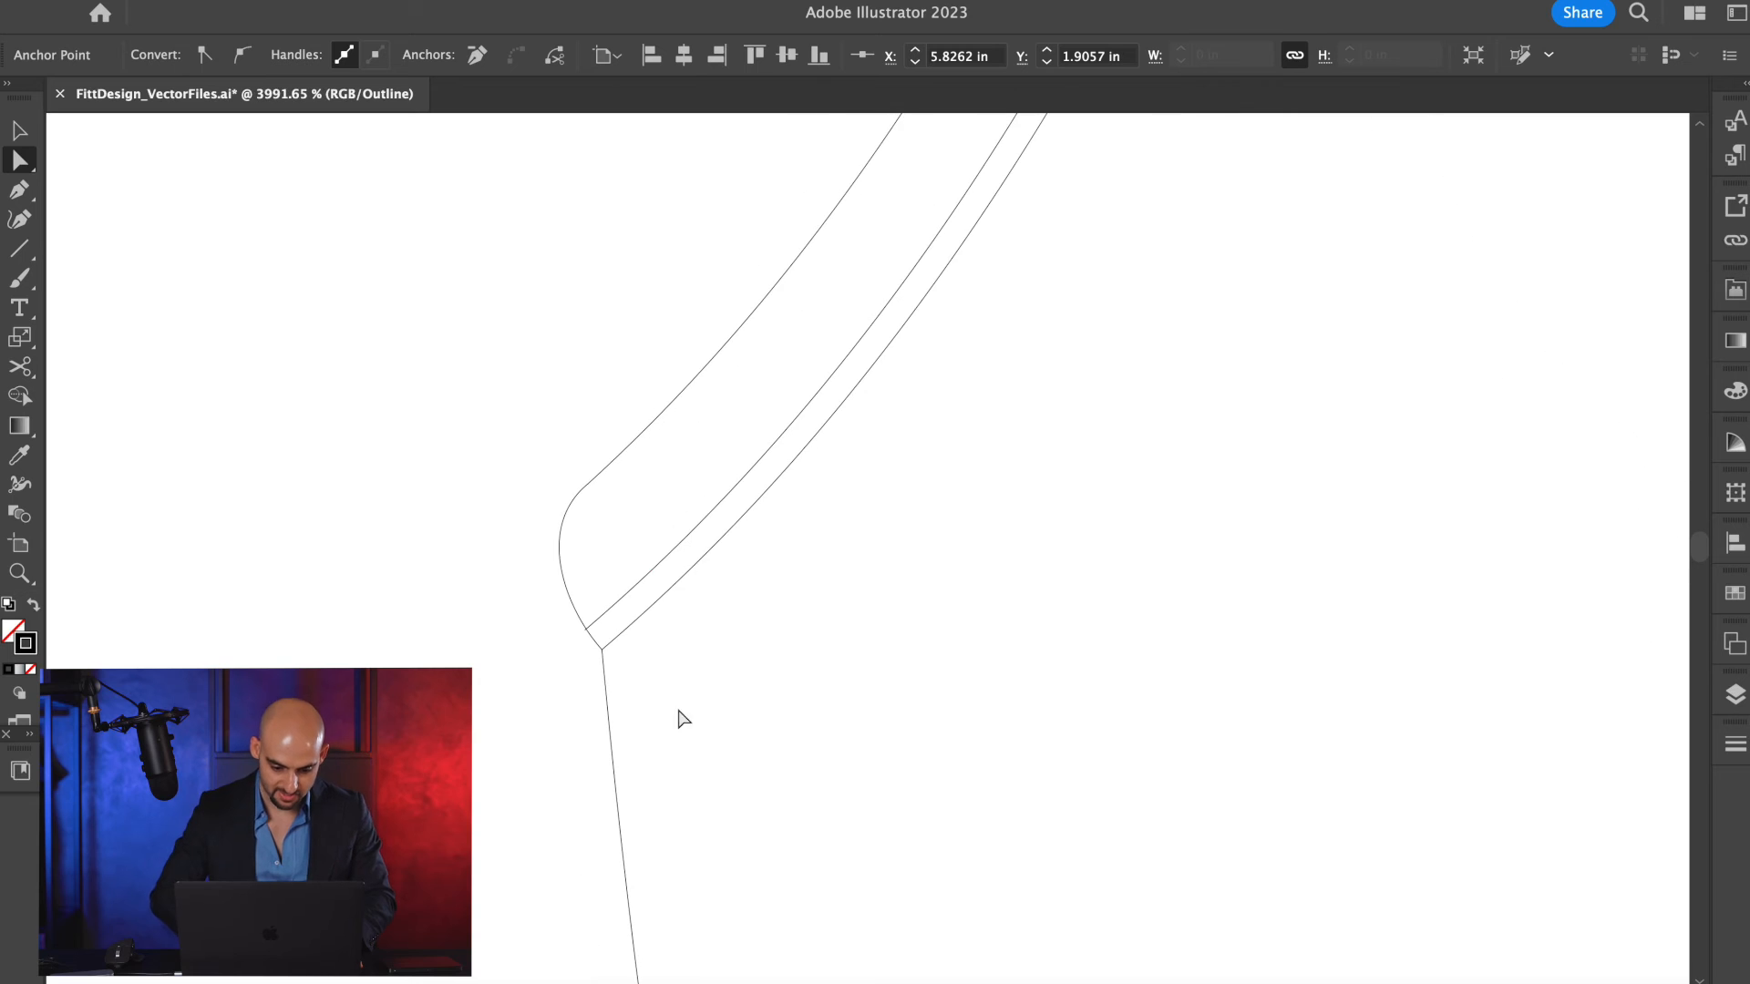
pyautogui.scroll(3, 774, 583)
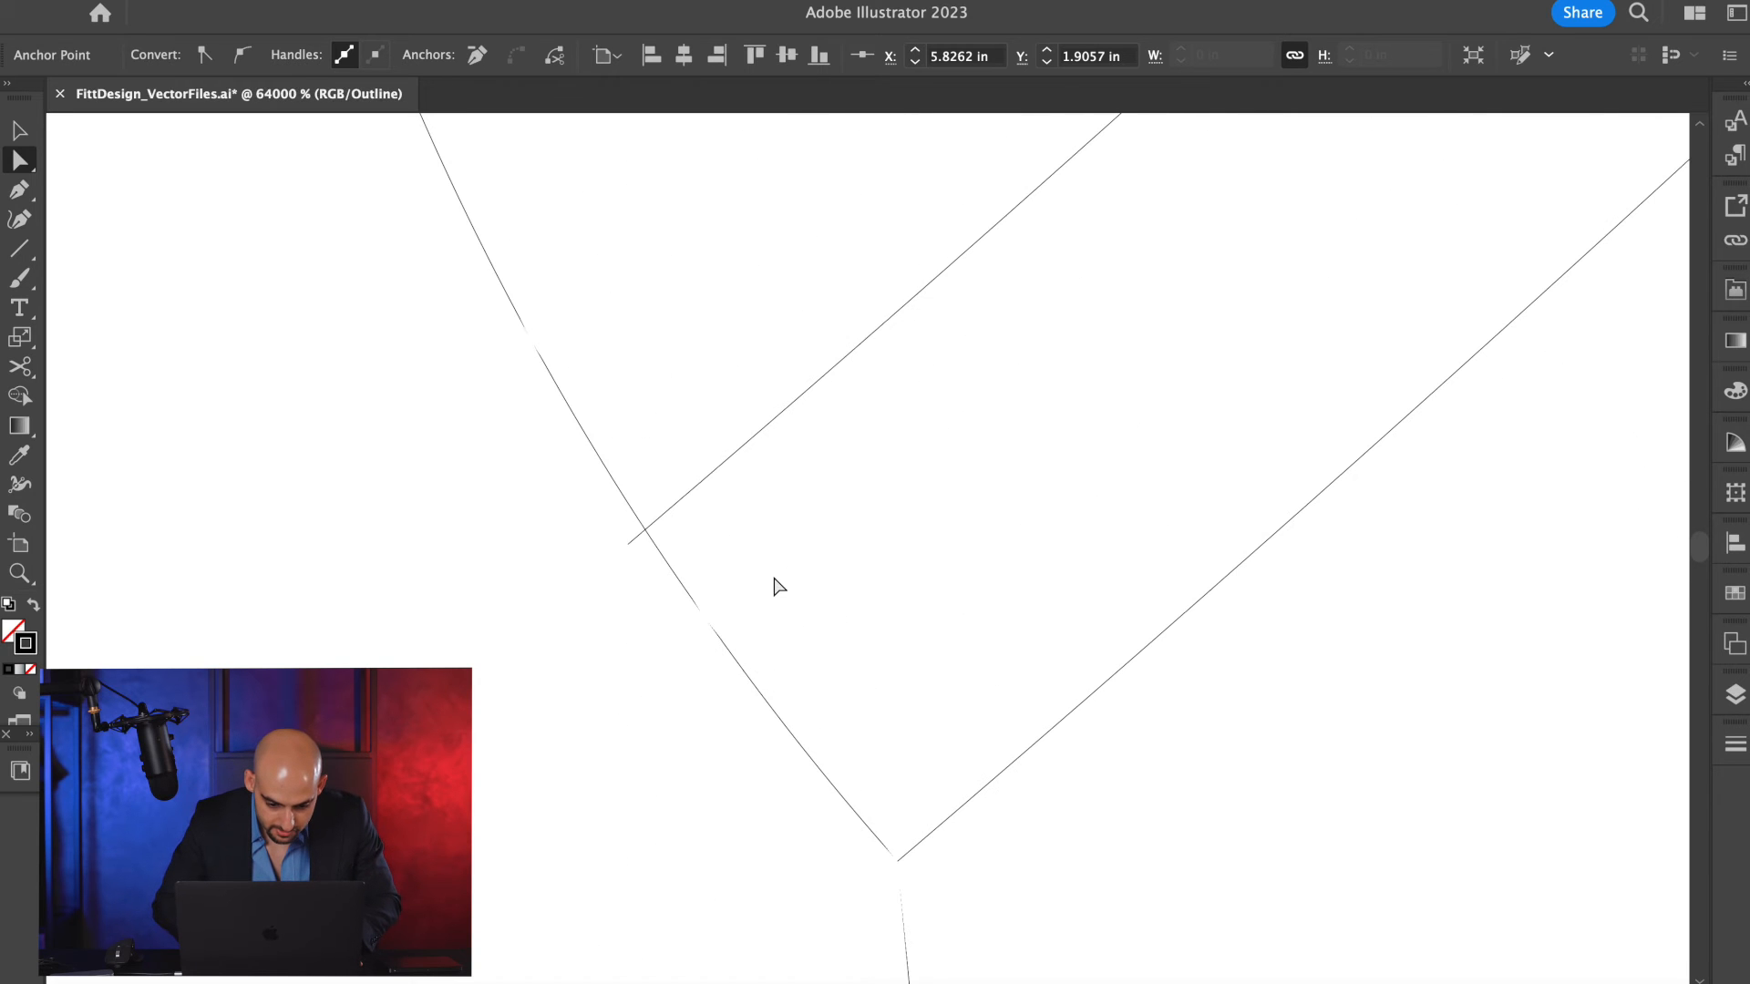
pyautogui.click(640, 533)
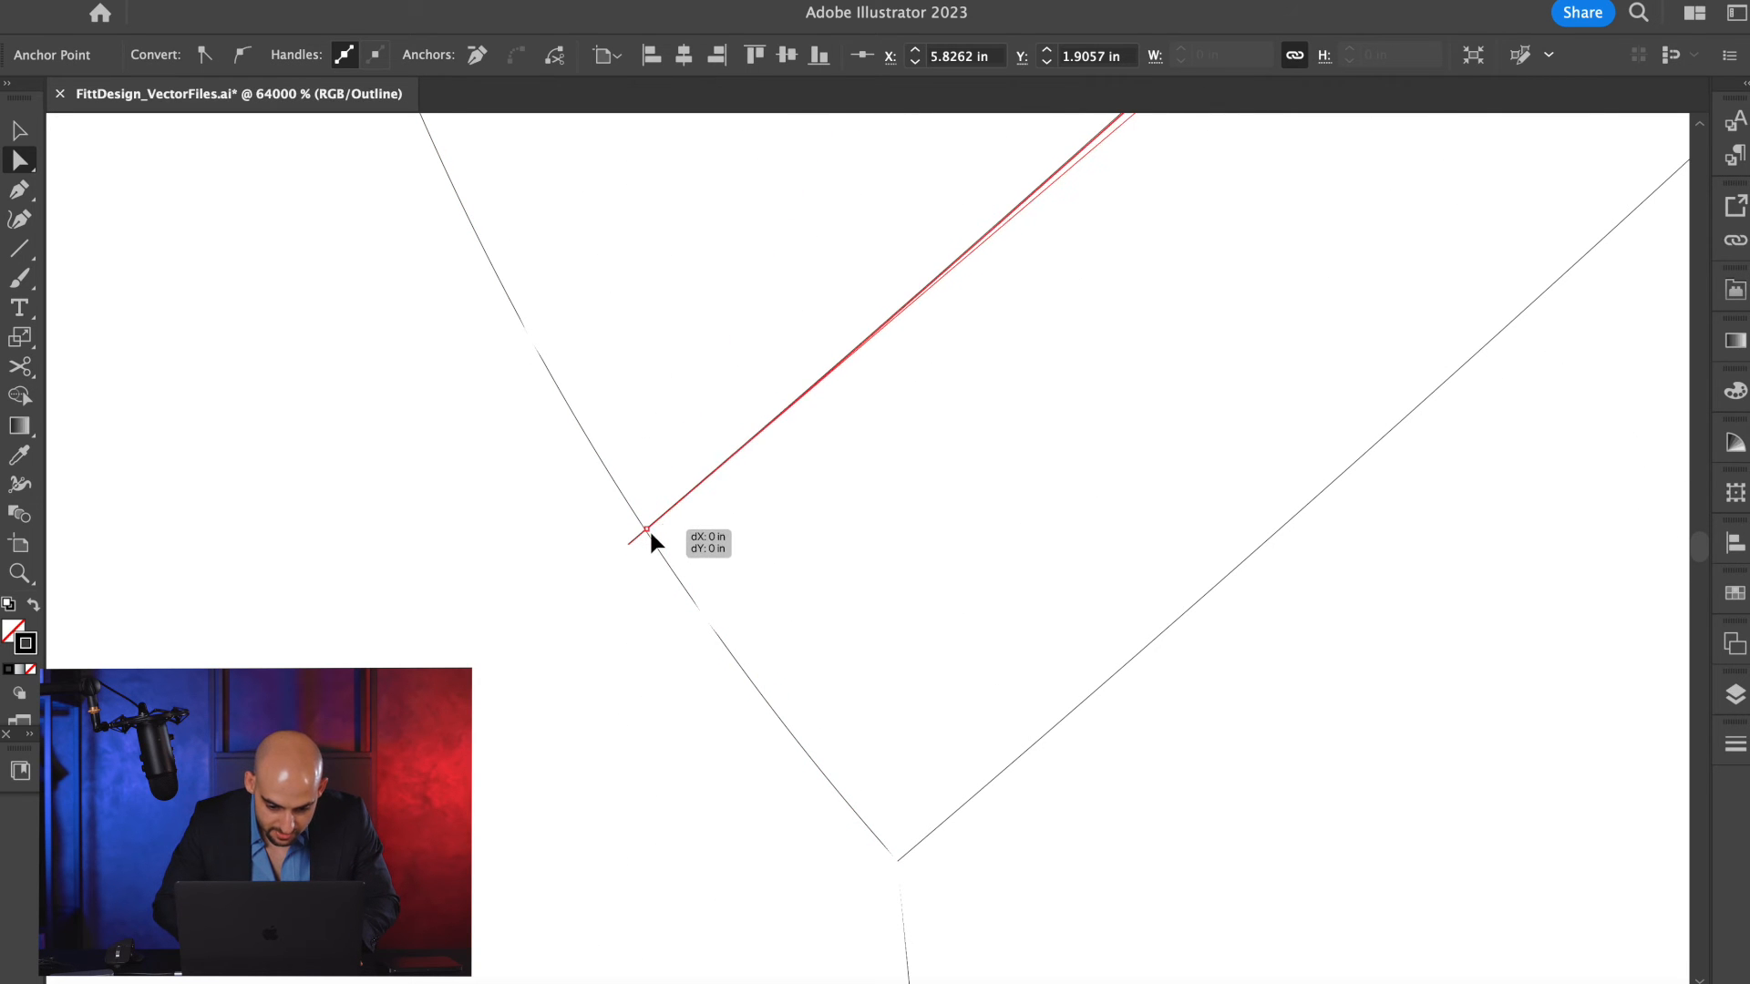
pyautogui.scroll(-20, 649, 536)
pyautogui.hotkey('ctrl', 'y')
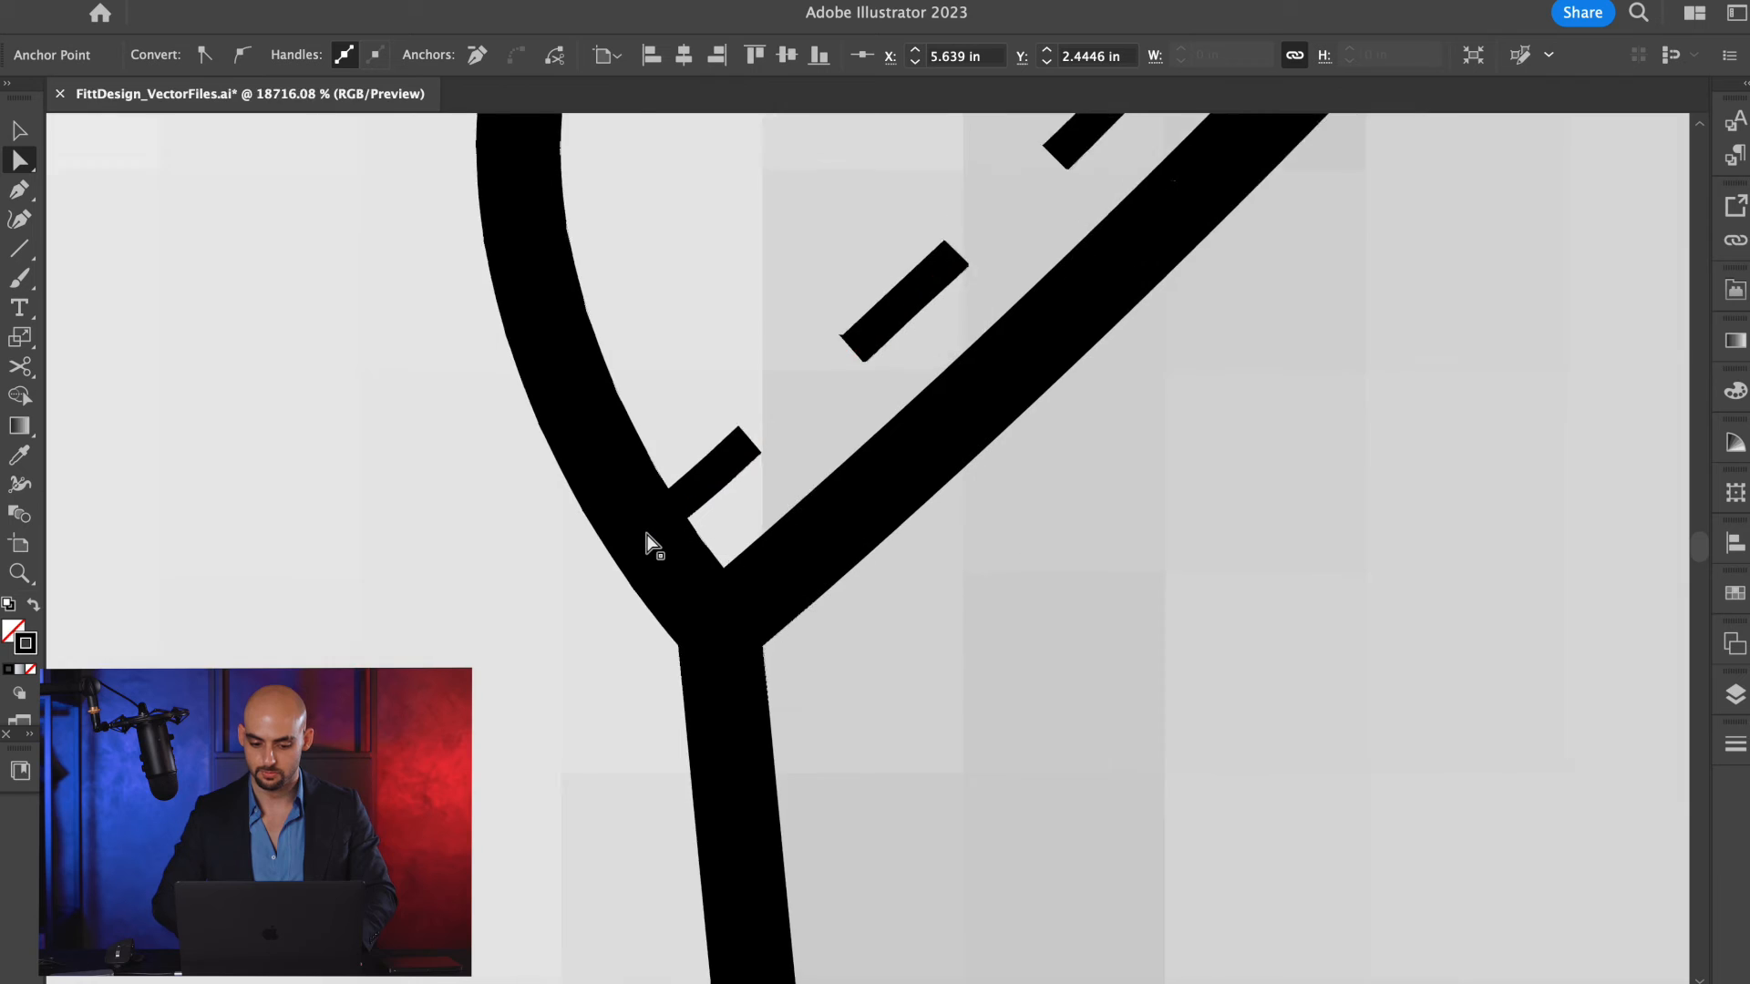
# Draw a straight panel seam from the underarm corner to the waistband's upper seam, using the waistband seam's stroke style.
pyautogui.press('v')
pyautogui.click(982, 593)
pyautogui.scroll(-4, 989, 583)
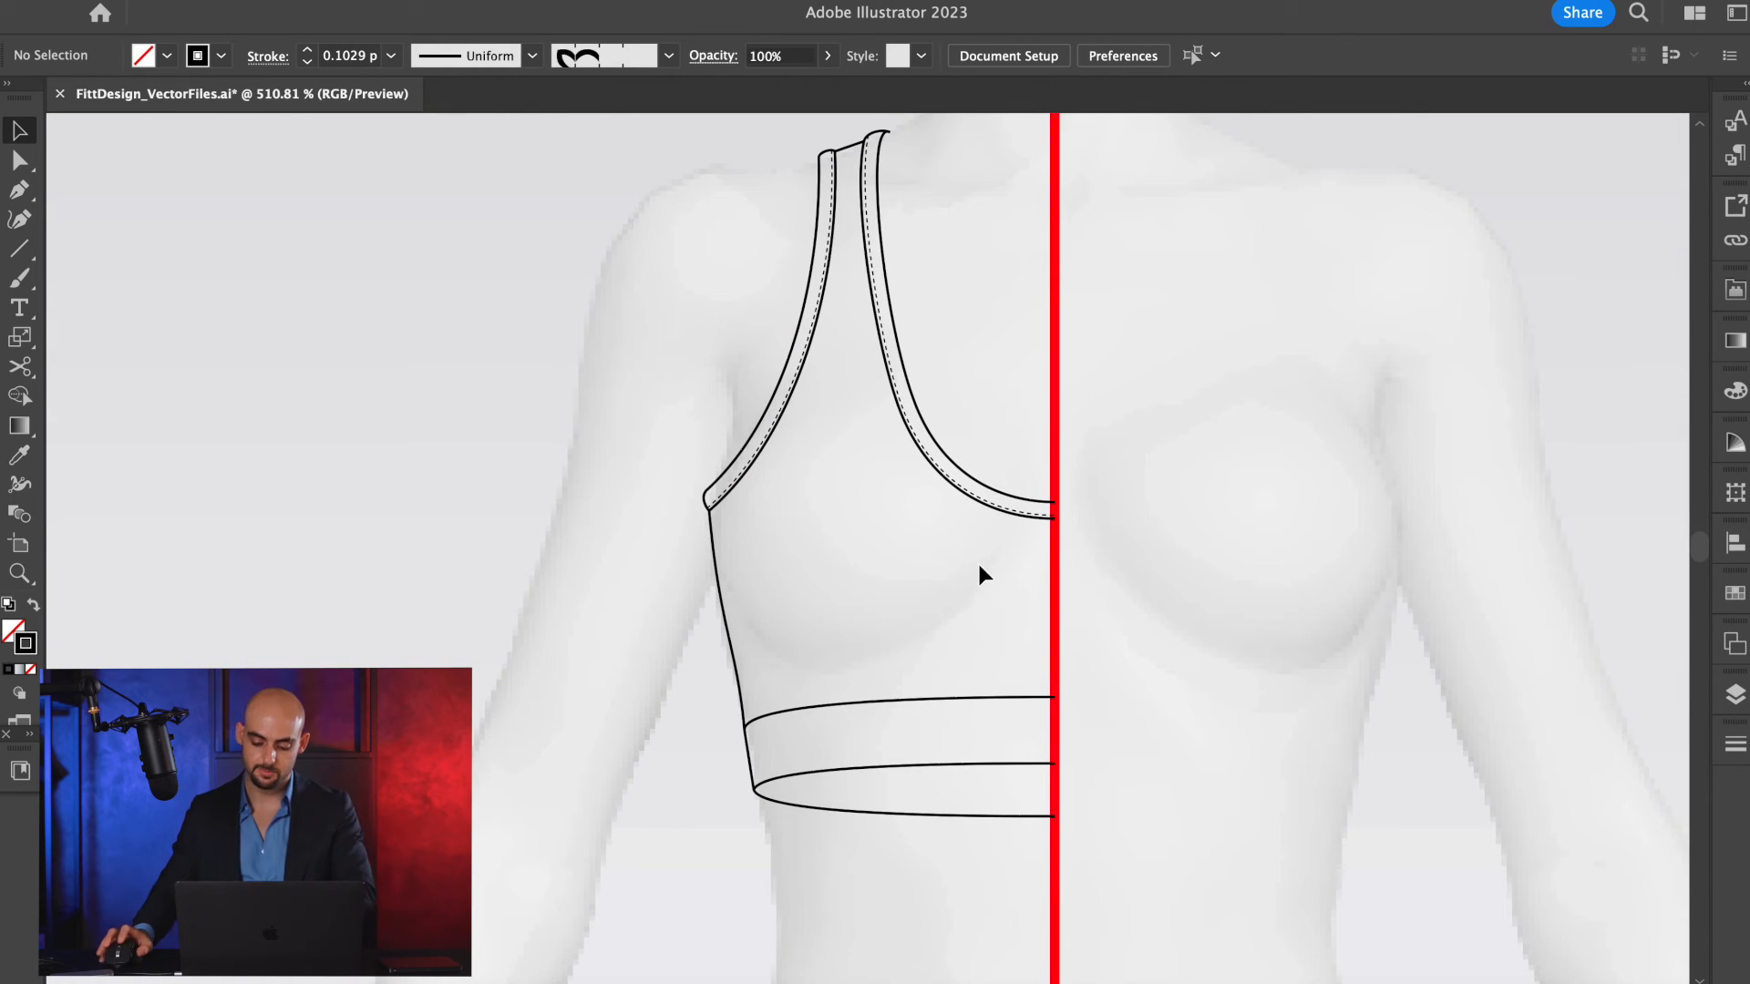
pyautogui.press('\\')
pyautogui.scroll(4, 780, 583)
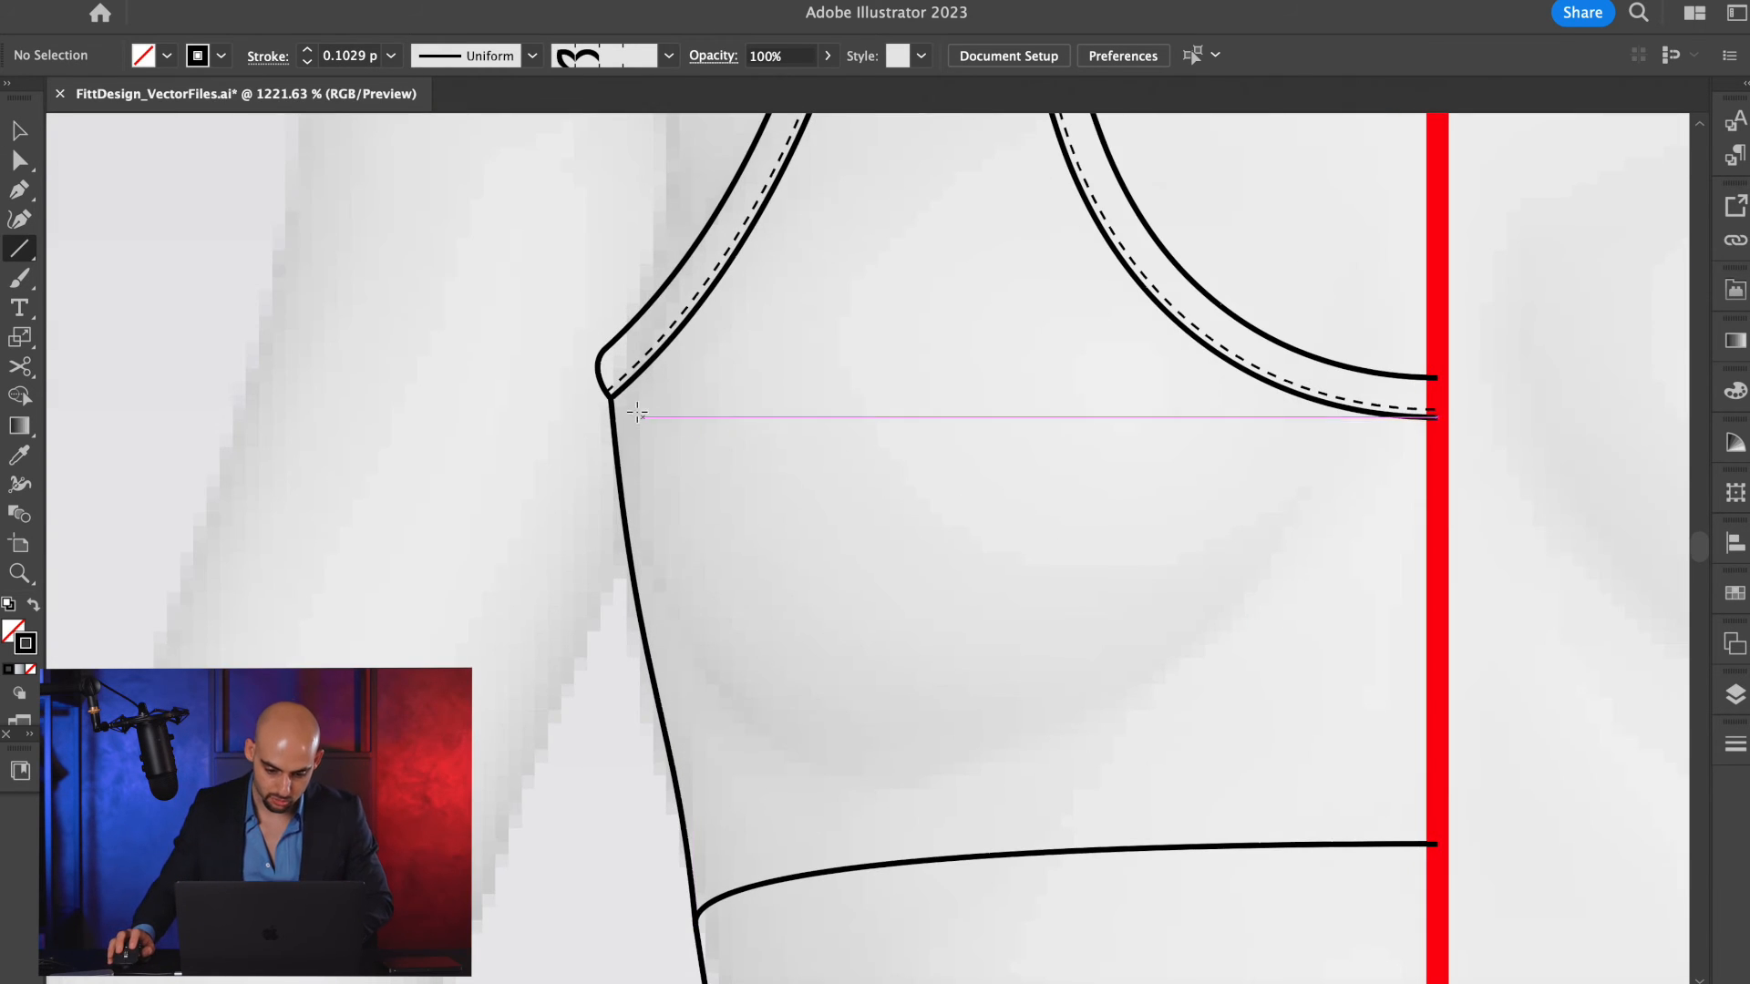
pyautogui.moveTo(613, 400); pyautogui.dragTo(717, 899)
pyautogui.press('i')
pyautogui.click(868, 869)
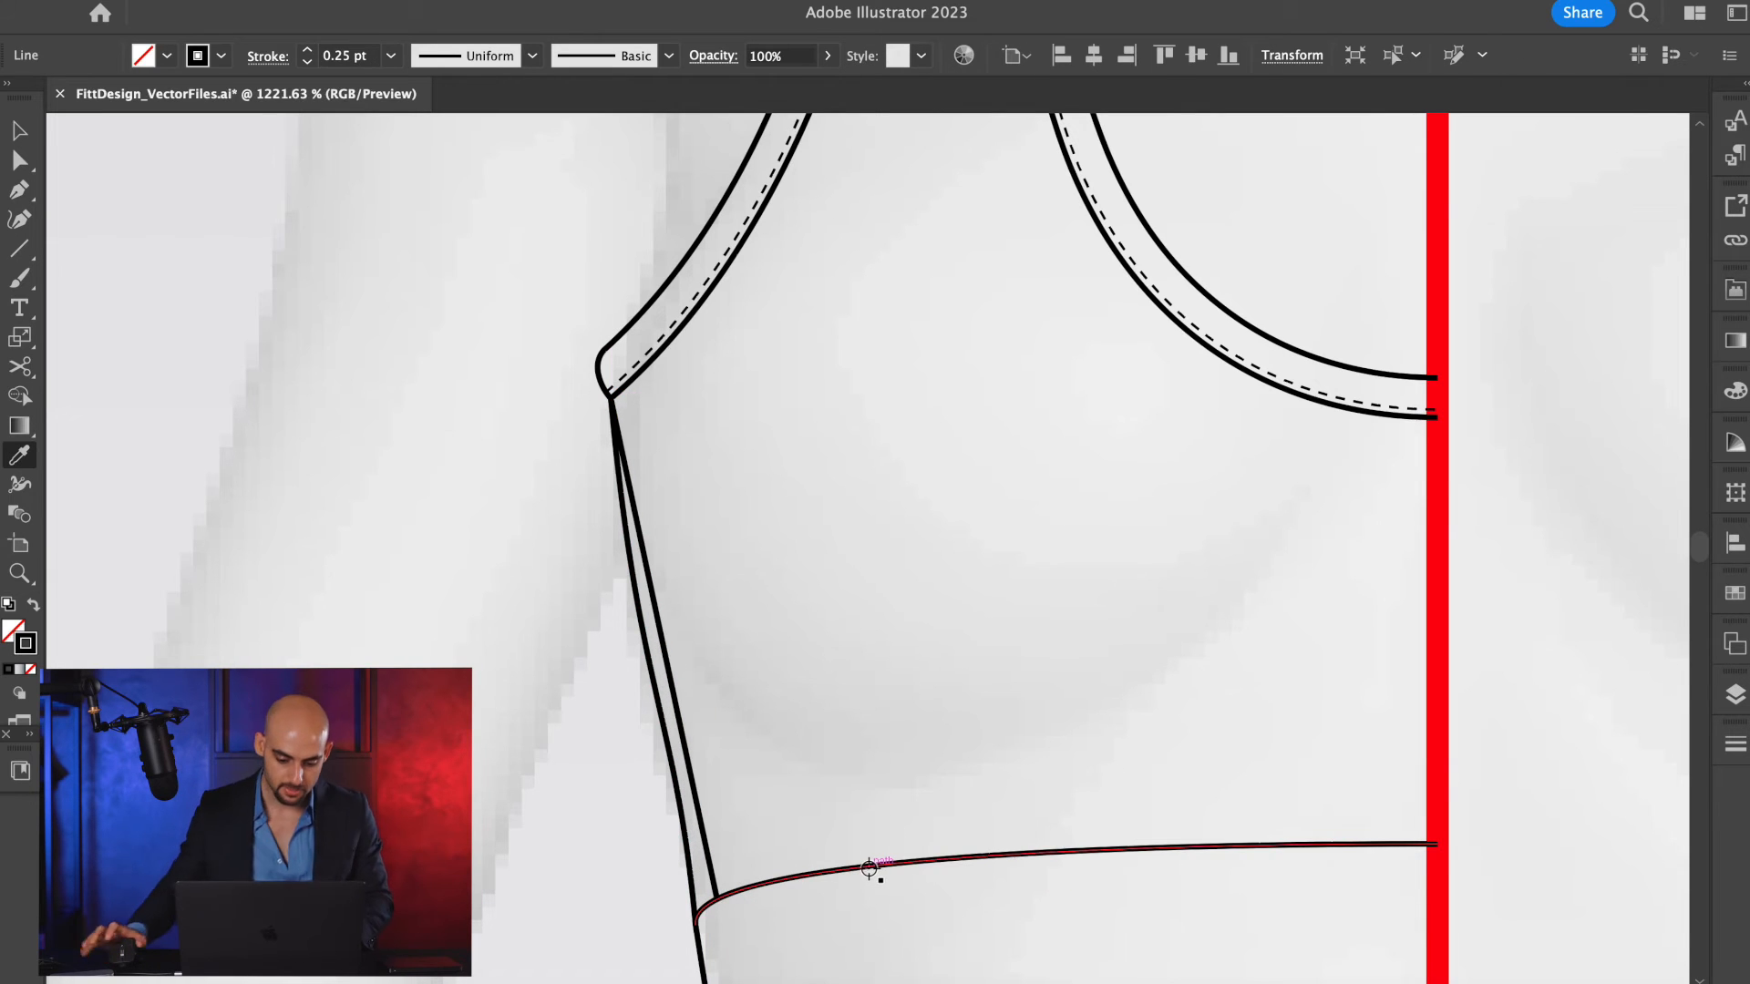
# Bend the middle of the new side panel seam slightly towards the bust, then deselect it.
pyautogui.press('p')
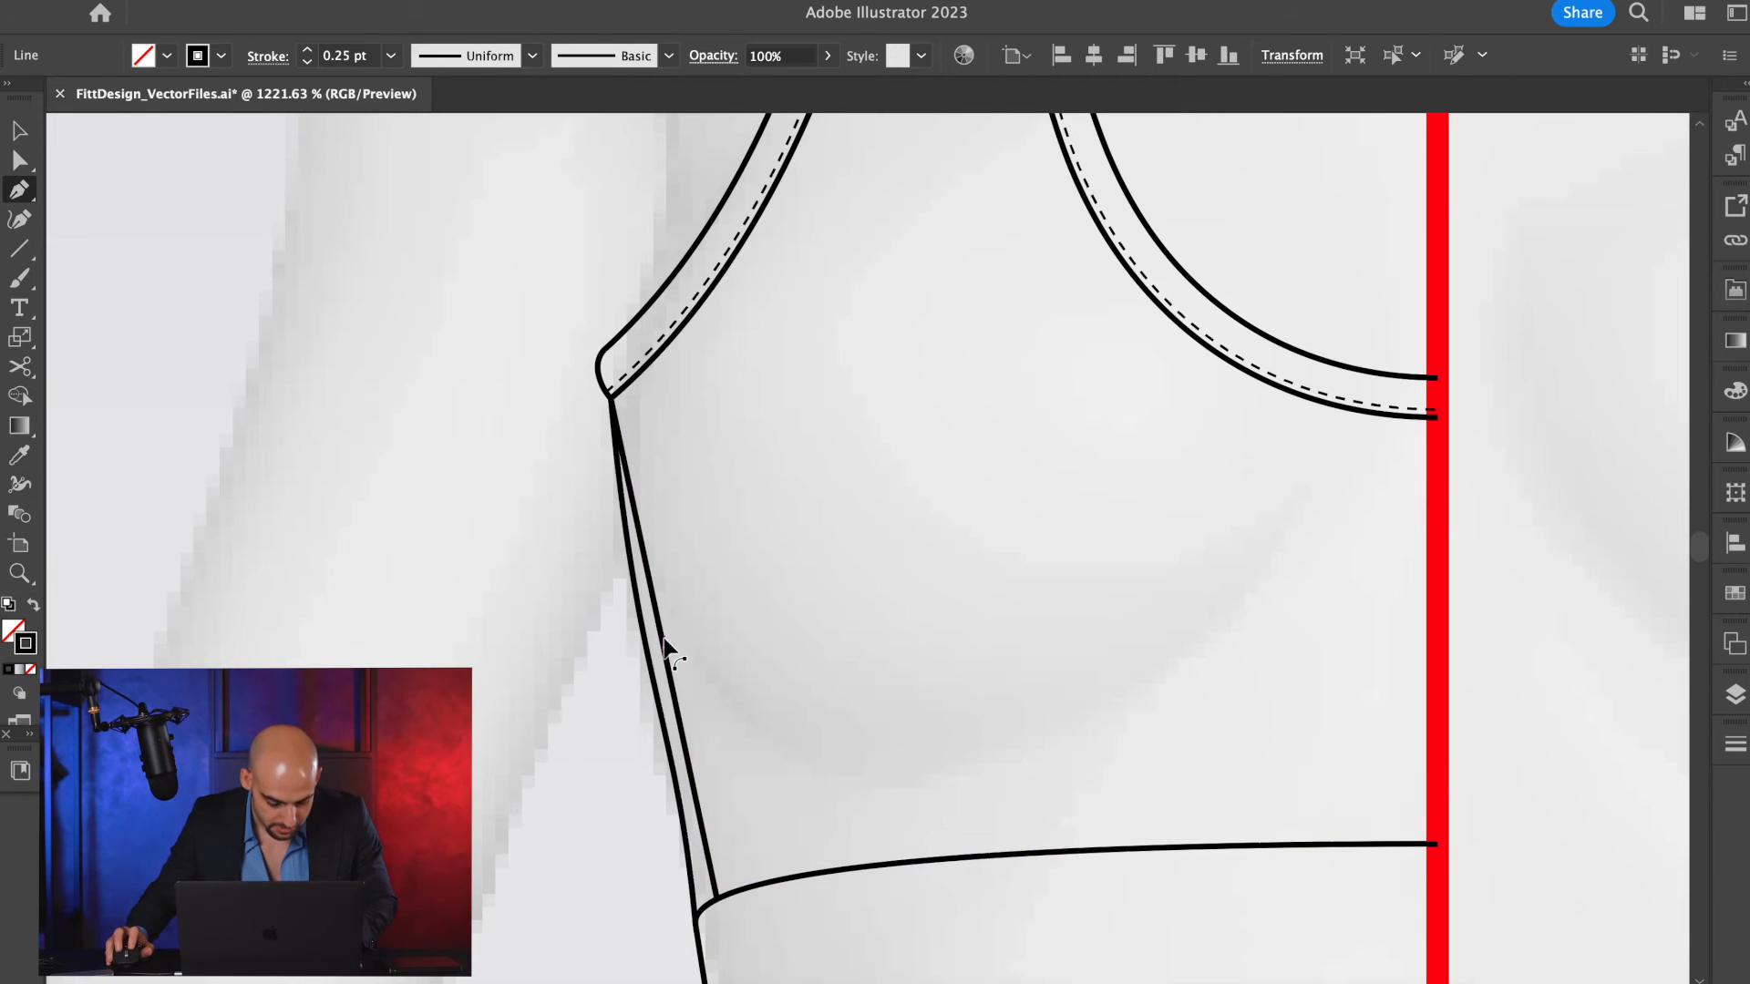
pyautogui.moveTo(665, 643); pyautogui.dragTo(671, 617)
pyautogui.press('a')
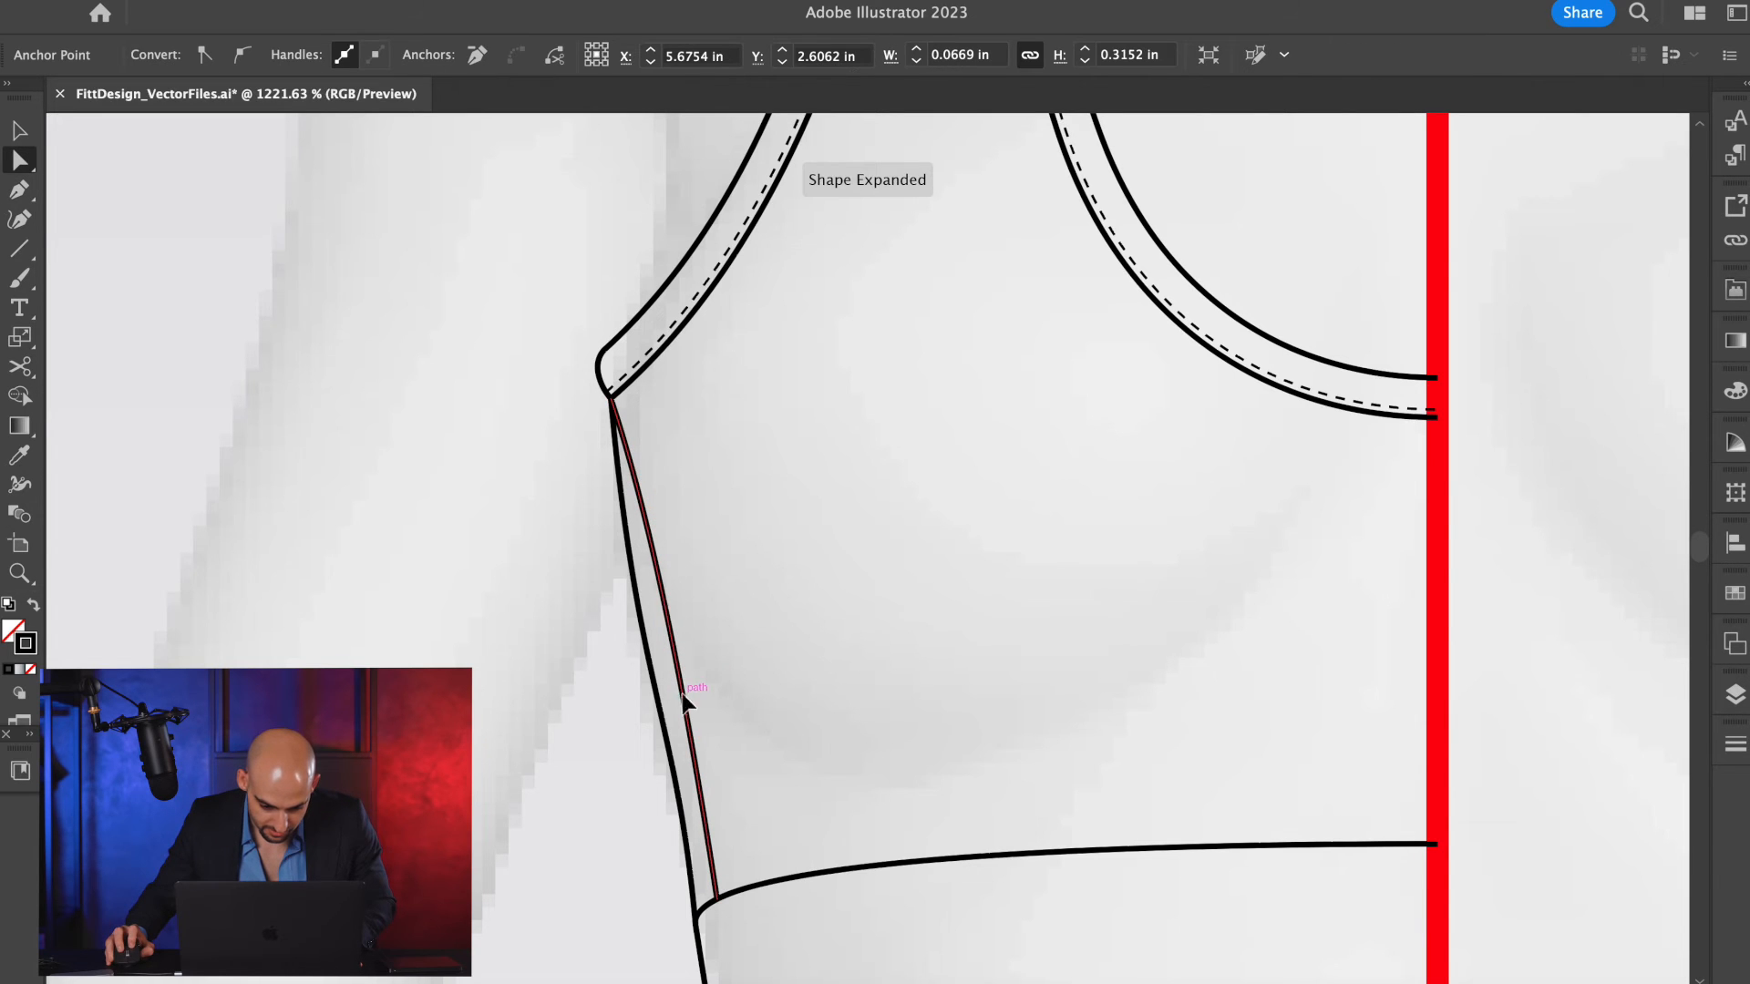
pyautogui.click(681, 696)
pyautogui.press('v')
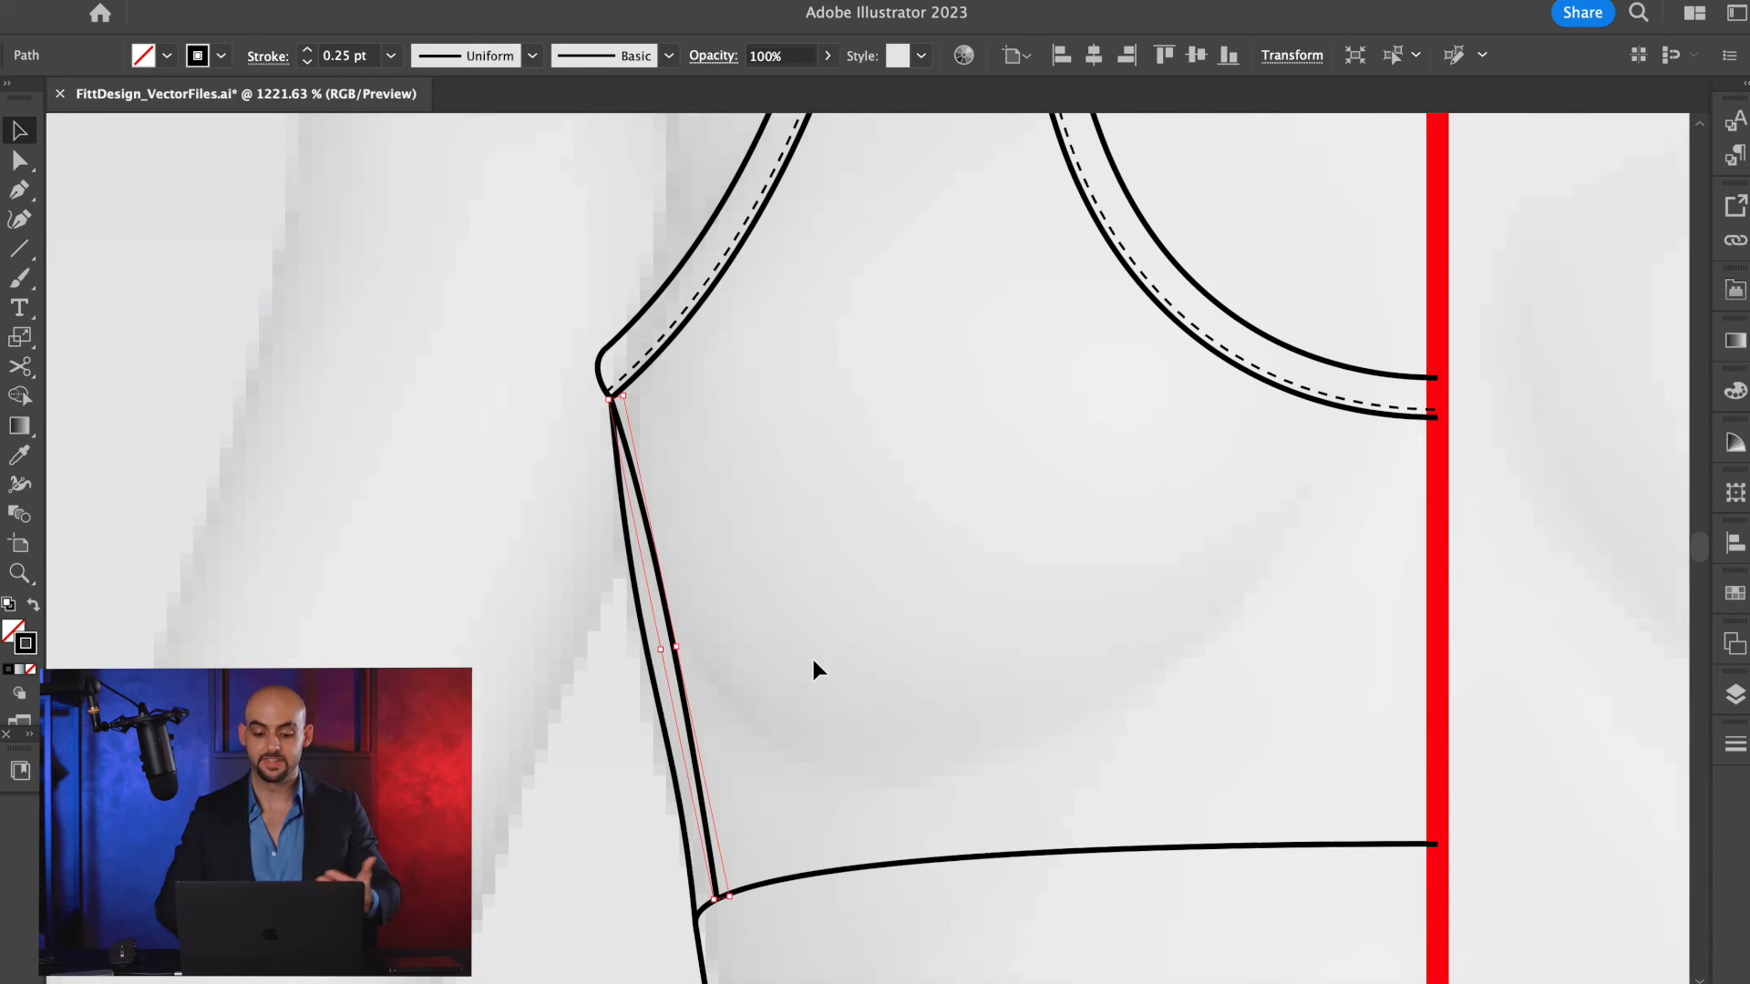
pyautogui.scroll(-5, 815, 659)
pyautogui.click(911, 618)
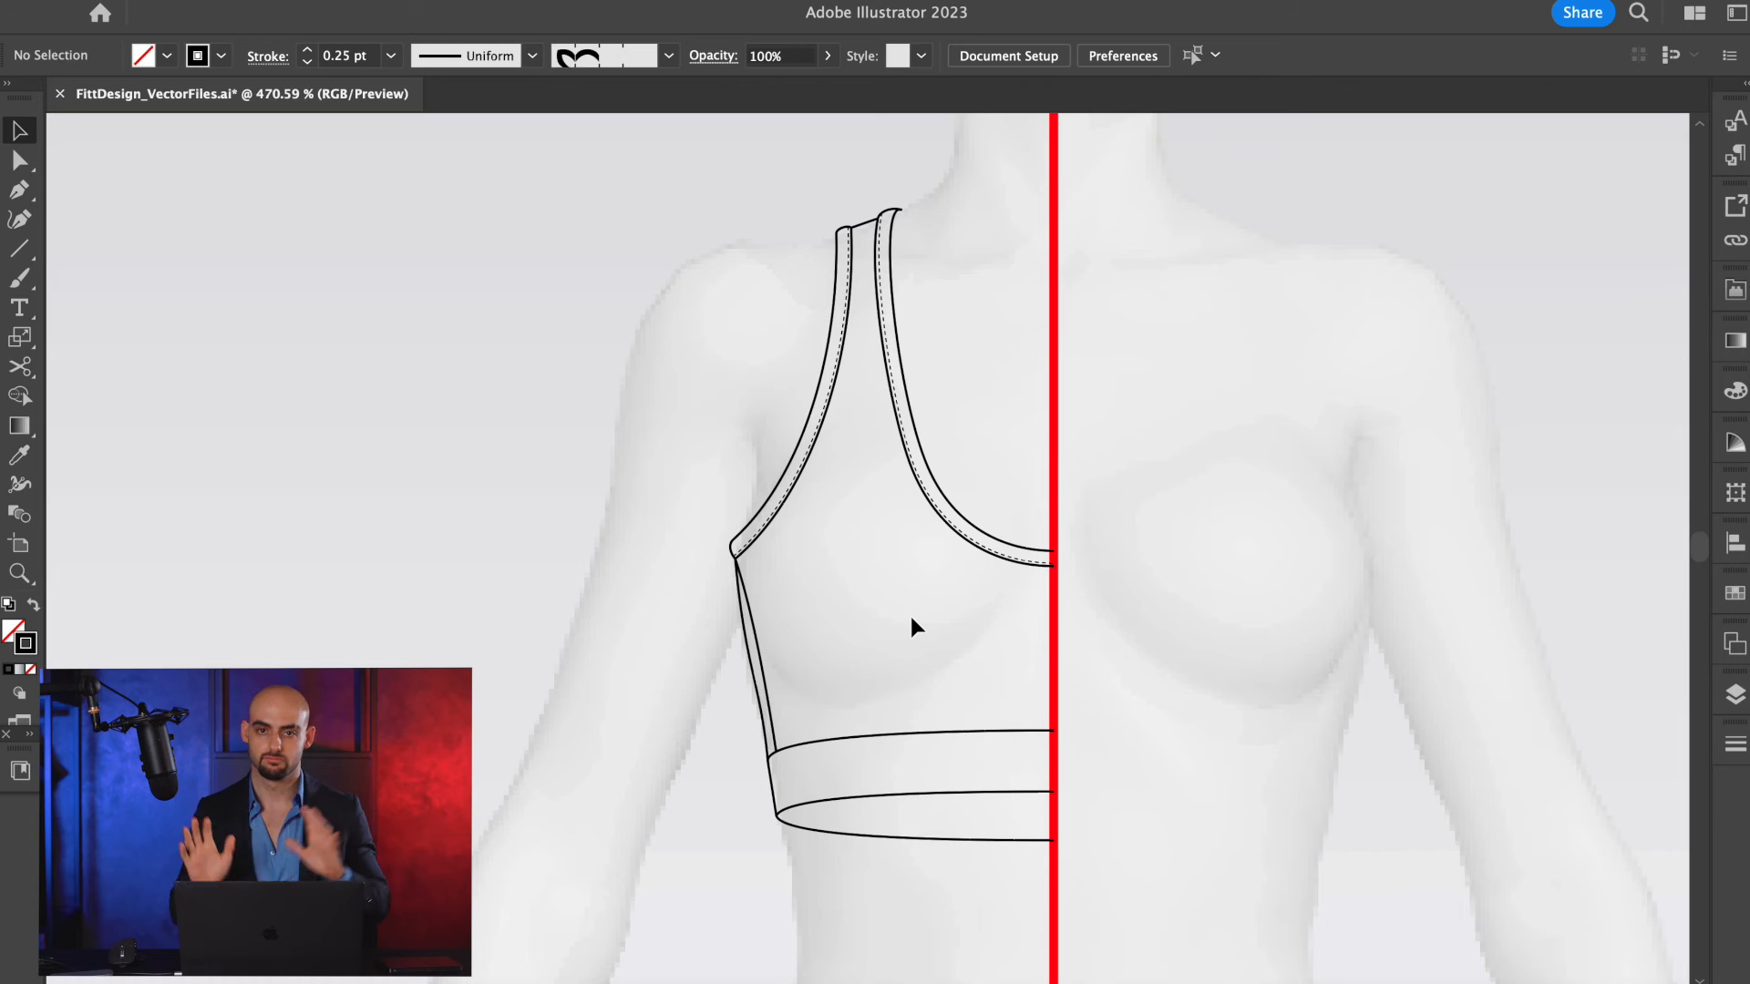
# Offset the short shoulder seam between the armhole and neckline trims by 0.01 in.
pyautogui.scroll(4, 870, 234)
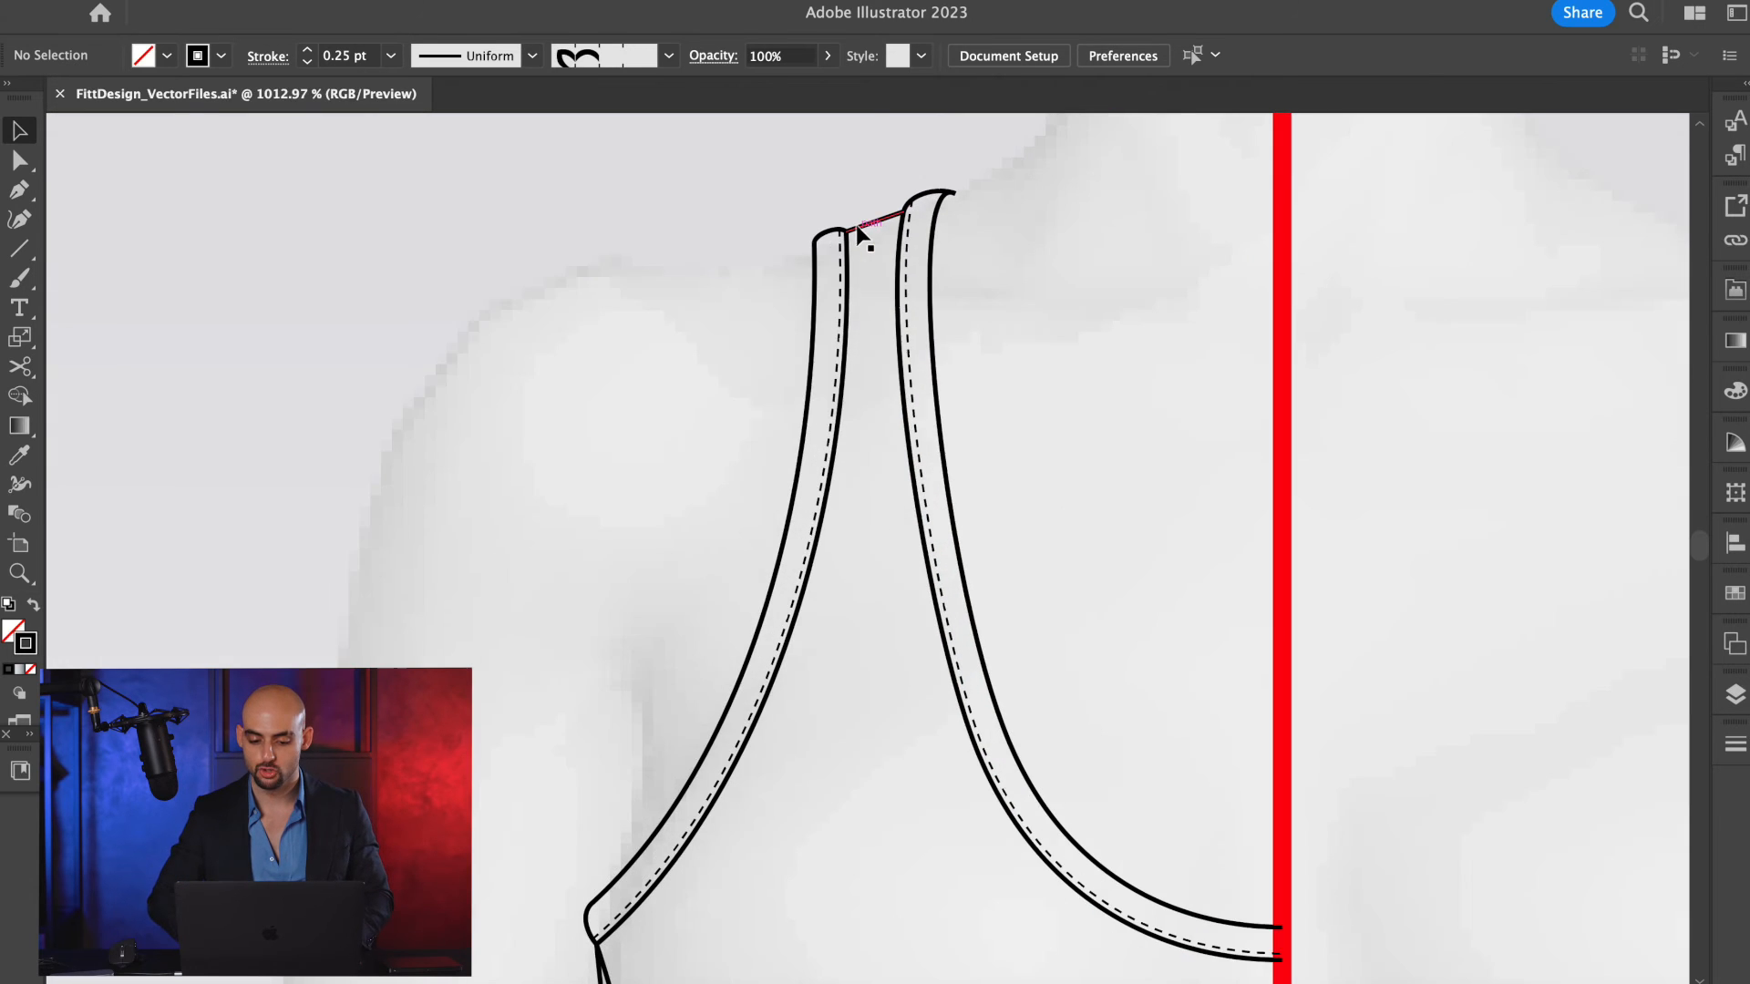
pyautogui.click(857, 228)
pyautogui.scroll(8, 858, 228)
pyautogui.press('alt+super+o')
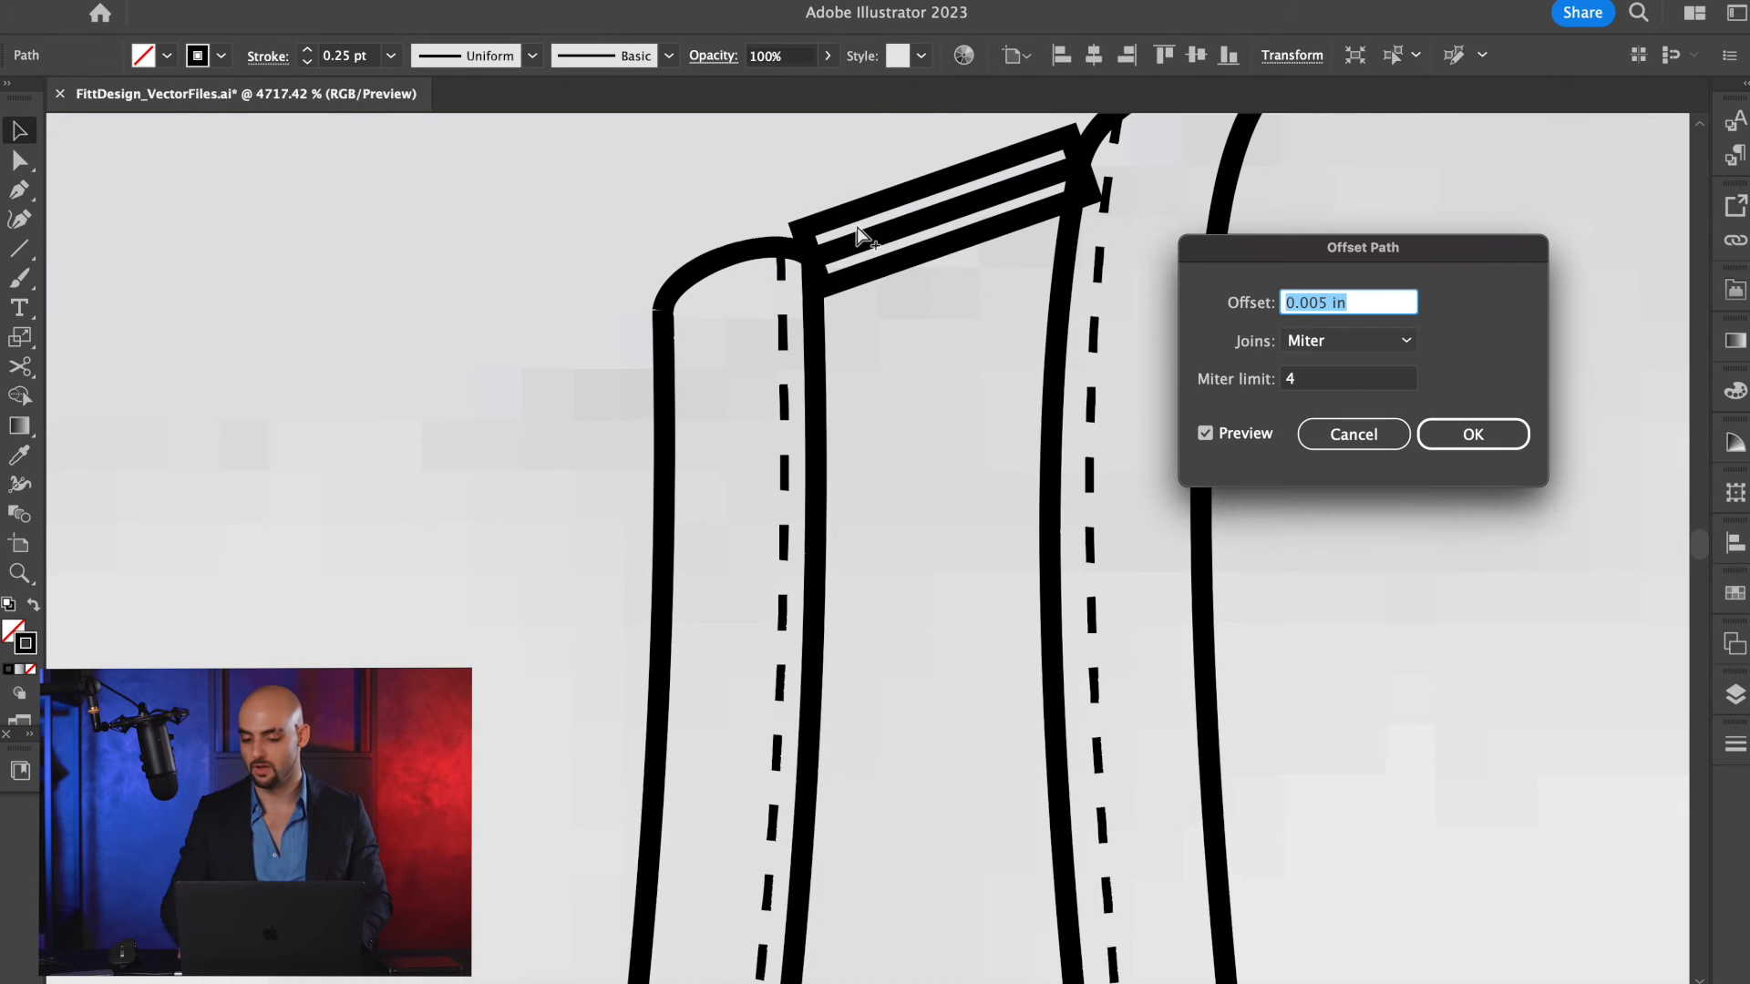
pyautogui.write('0.0')
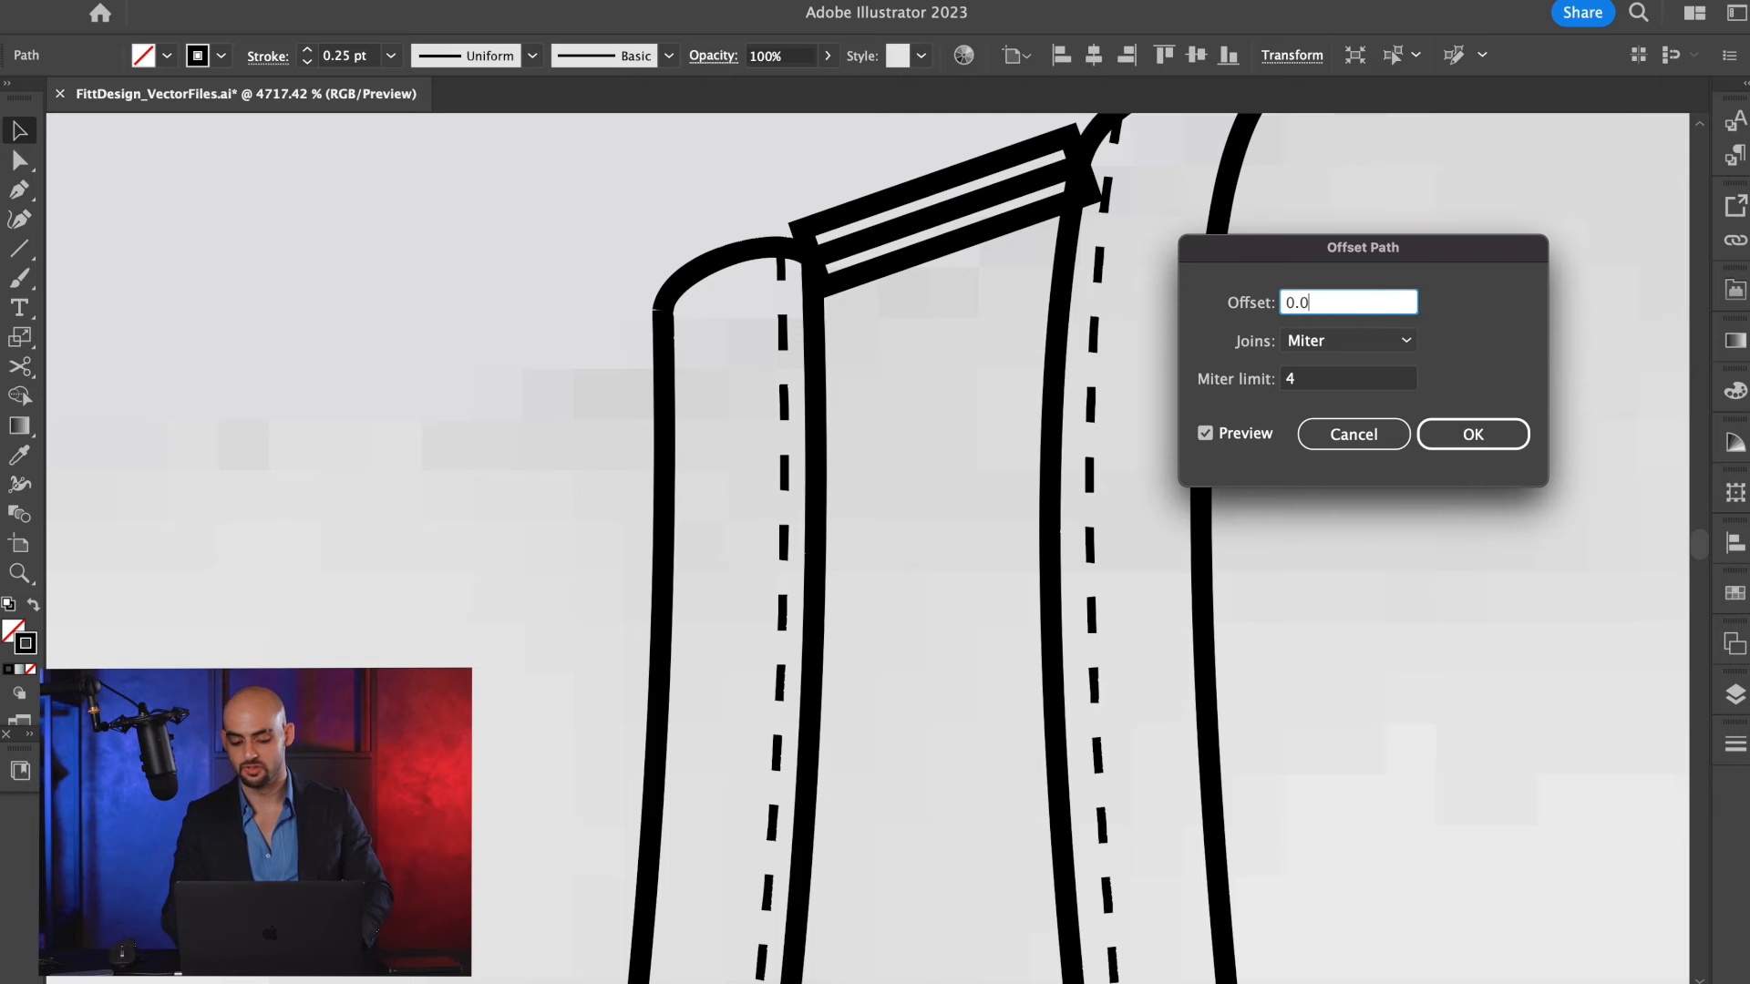
pyautogui.write('1')
pyautogui.press('Return')
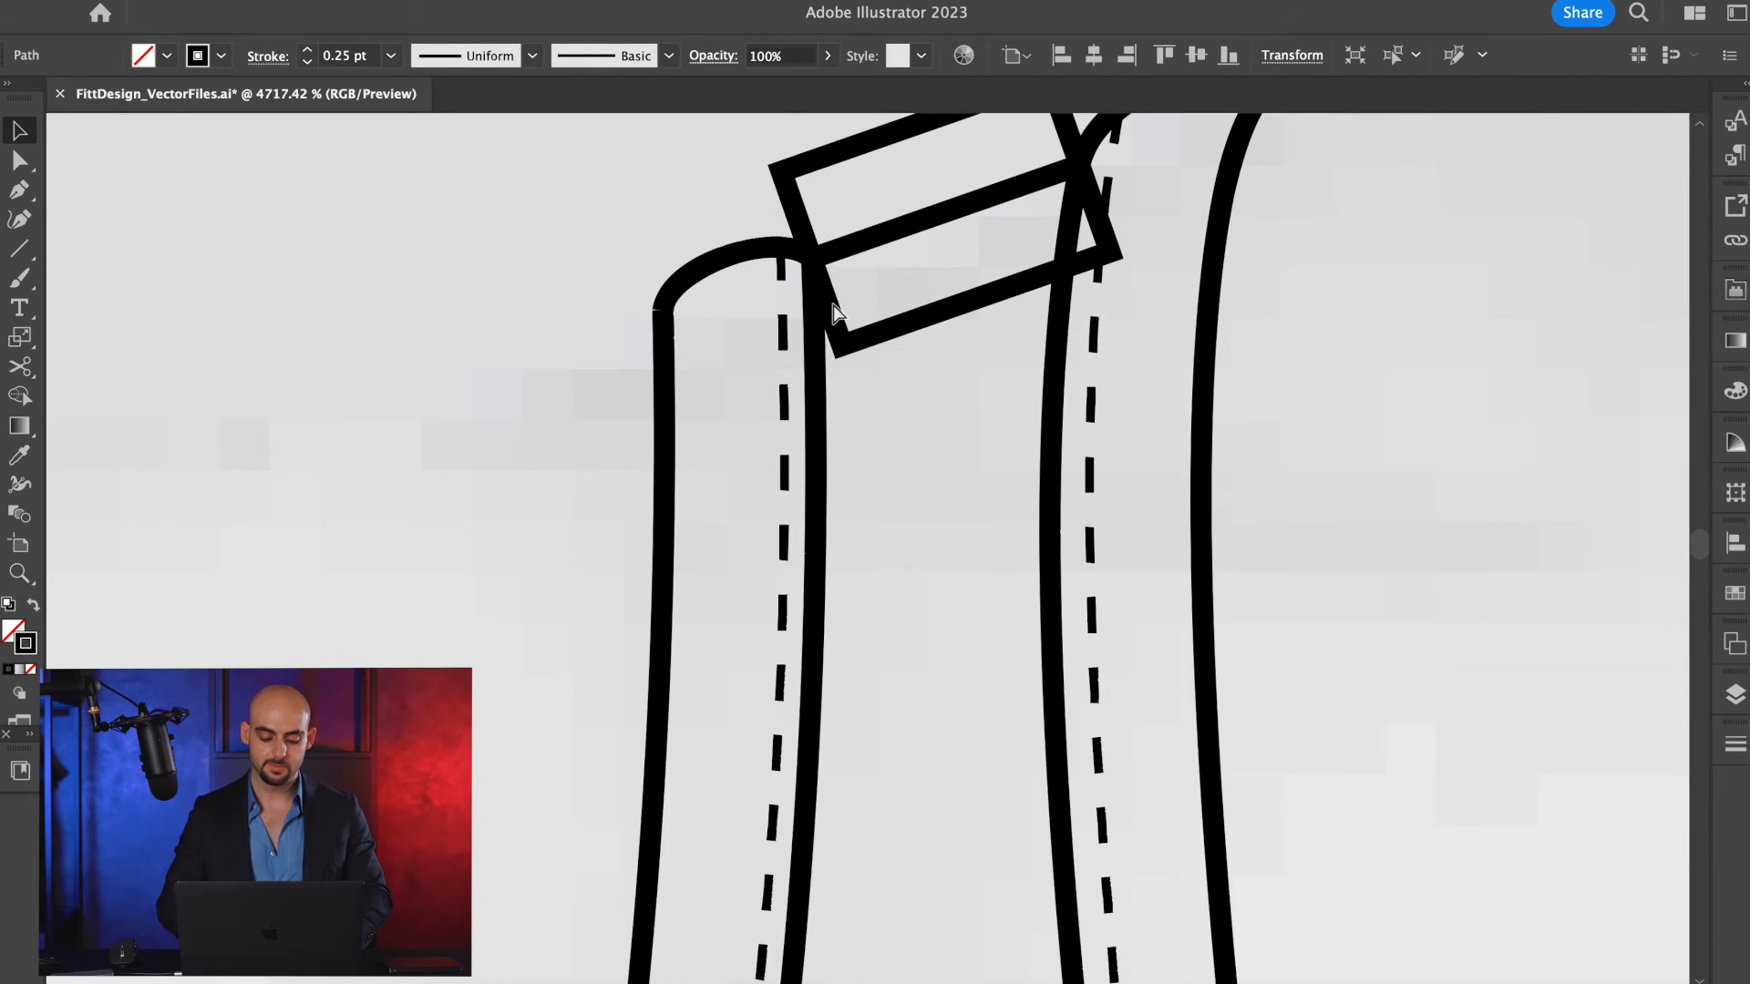
# Reduce the shoulder offset outline to its lower line and fit its ends between the armhole and neckline trim edges.
pyautogui.press('c')
pyautogui.click(843, 345)
pyautogui.click(1114, 244)
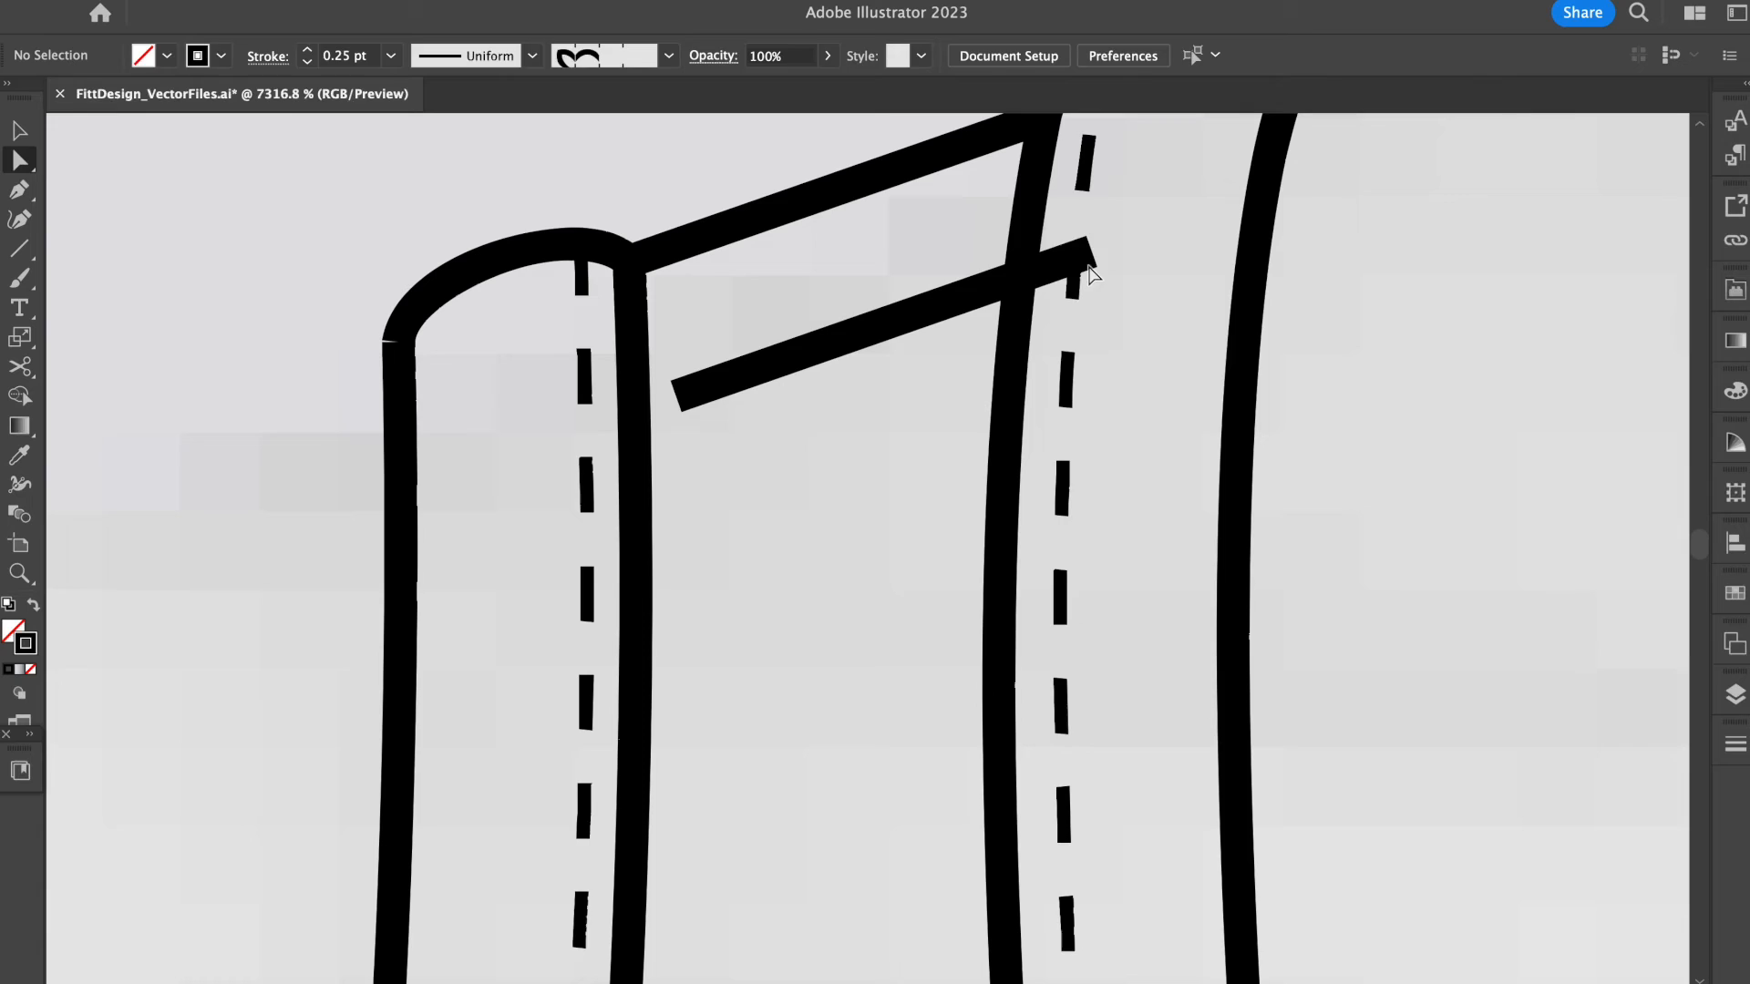
pyautogui.moveTo(1085, 265); pyautogui.dragTo(1003, 273)
pyautogui.moveTo(676, 396); pyautogui.dragTo(637, 410)
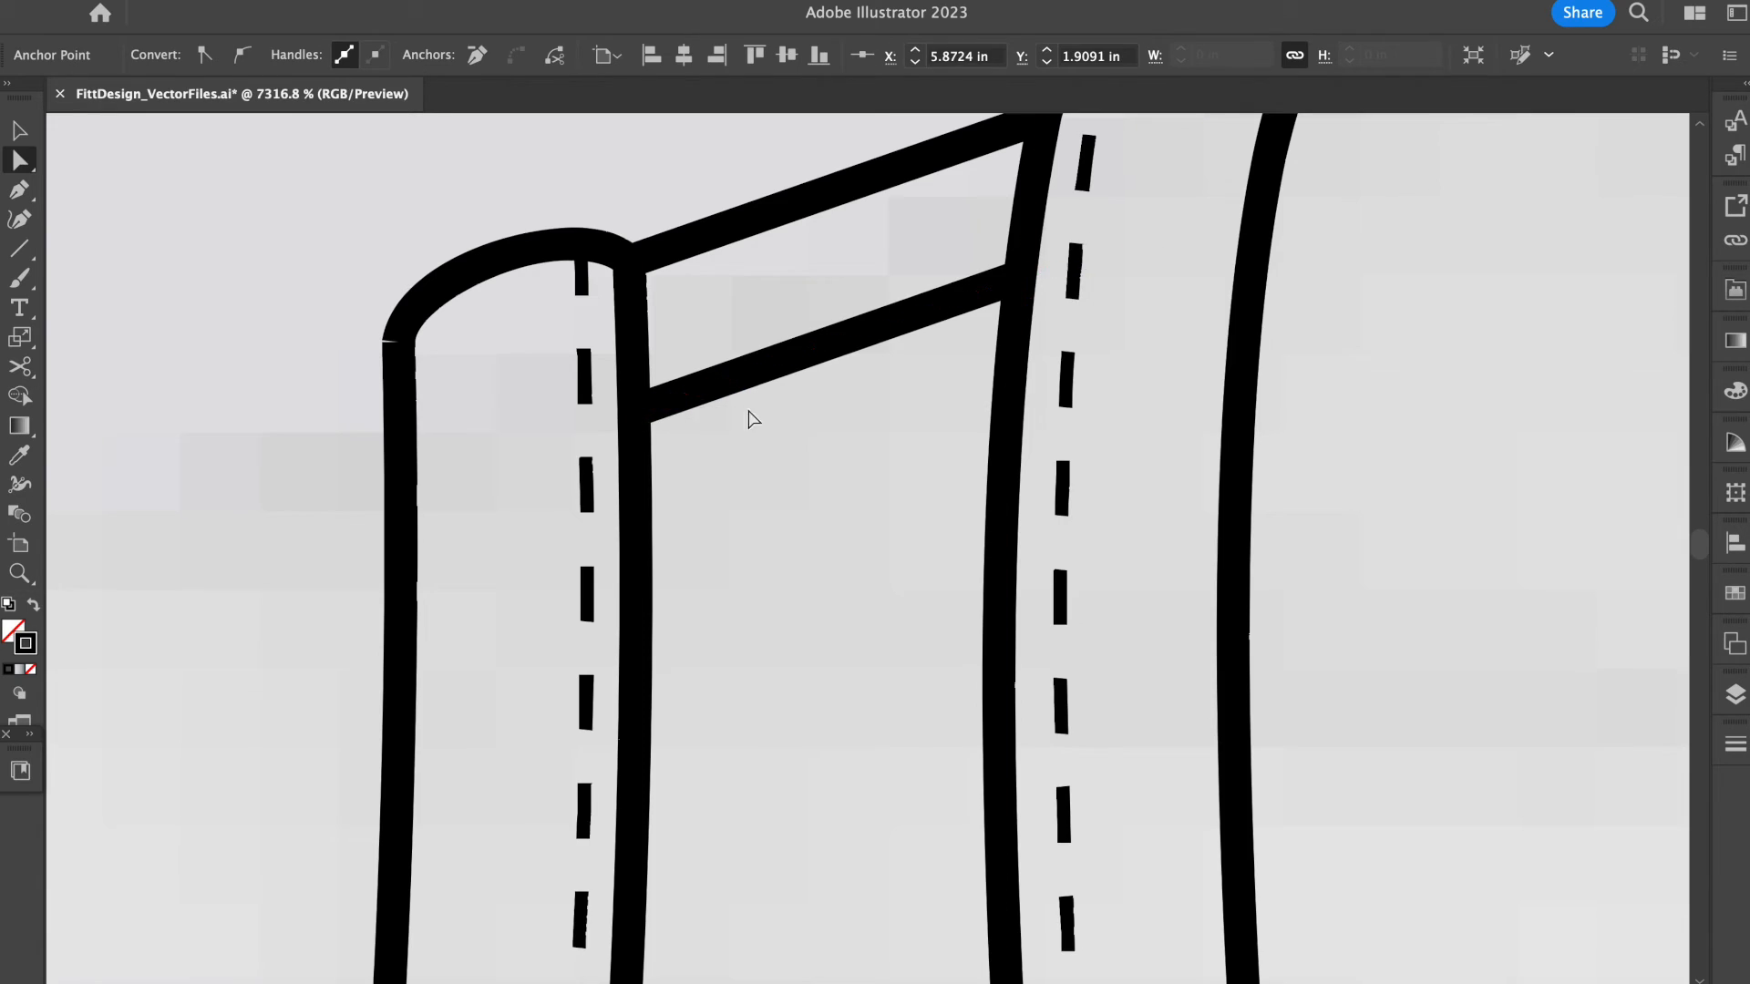
pyautogui.scroll(-15, 748, 415)
pyautogui.scroll(4, 723, 504)
pyautogui.click(725, 347)
pyautogui.scroll(-2, 725, 347)
# Group all the paths of the scoop-neck bra half.
pyautogui.press('v')
pyautogui.moveTo(656, 265); pyautogui.dragTo(391, 747)
pyautogui.hotkey('ctrl', 'g')
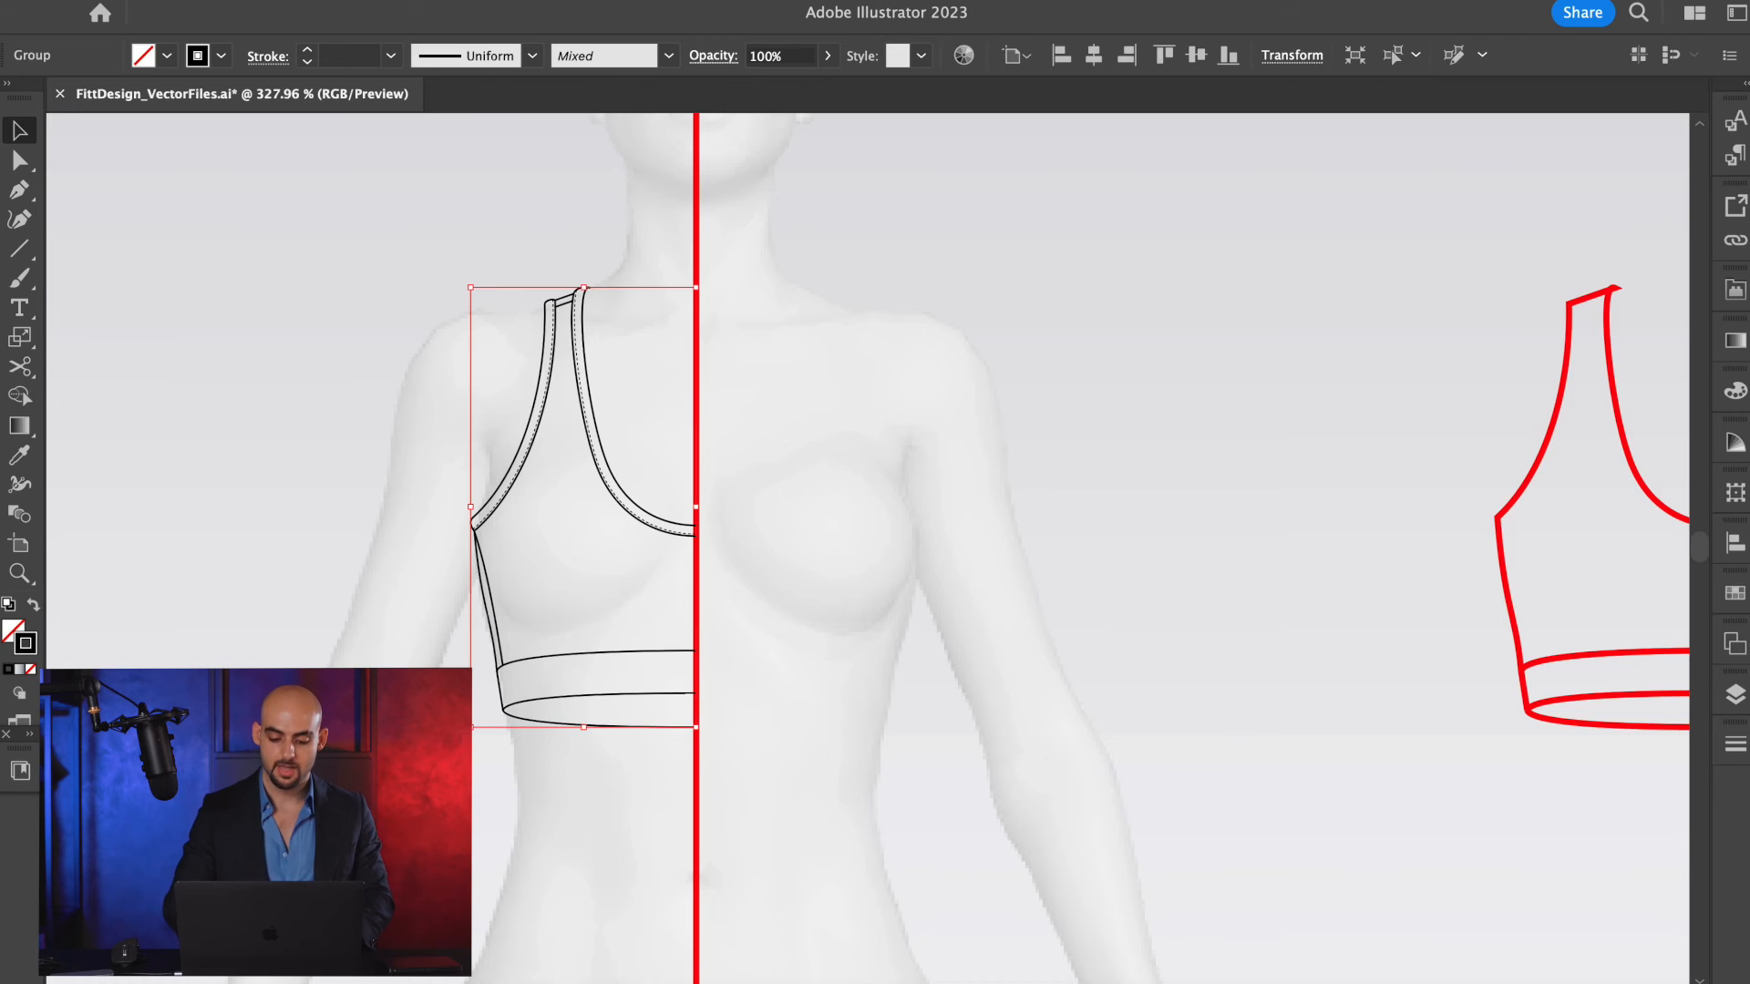
pyautogui.rightClick(663, 517)
pyautogui.moveTo(729, 856)
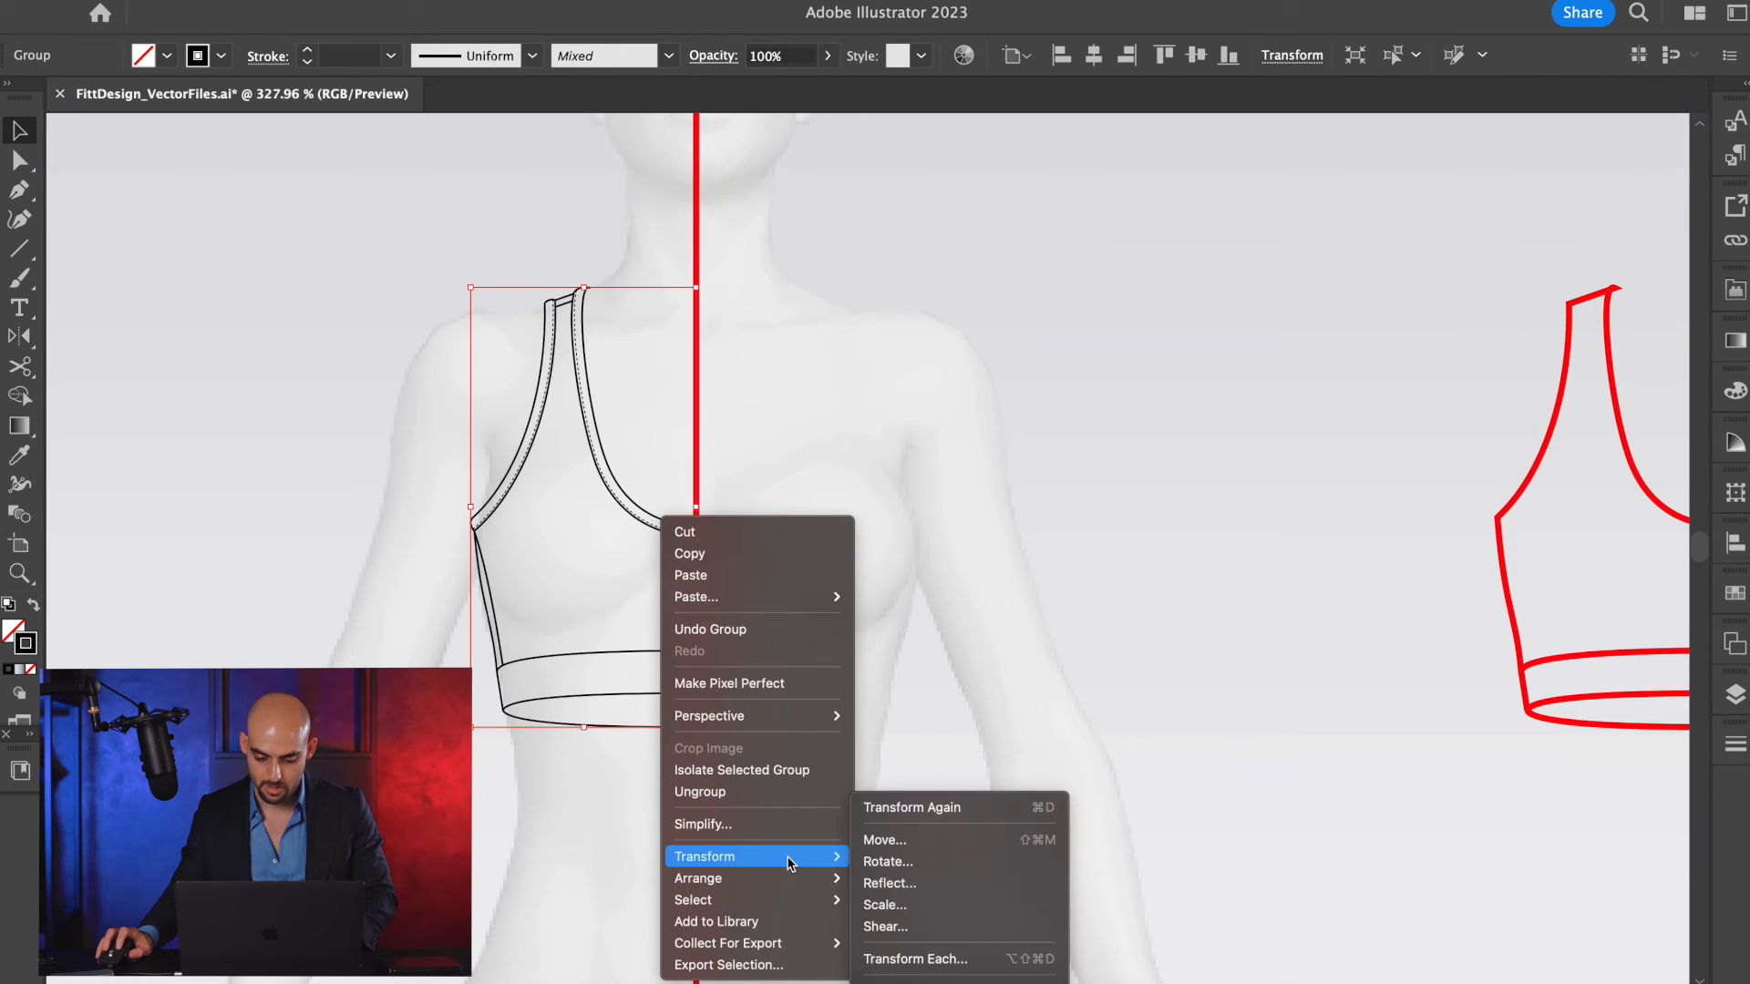
pyautogui.click(928, 884)
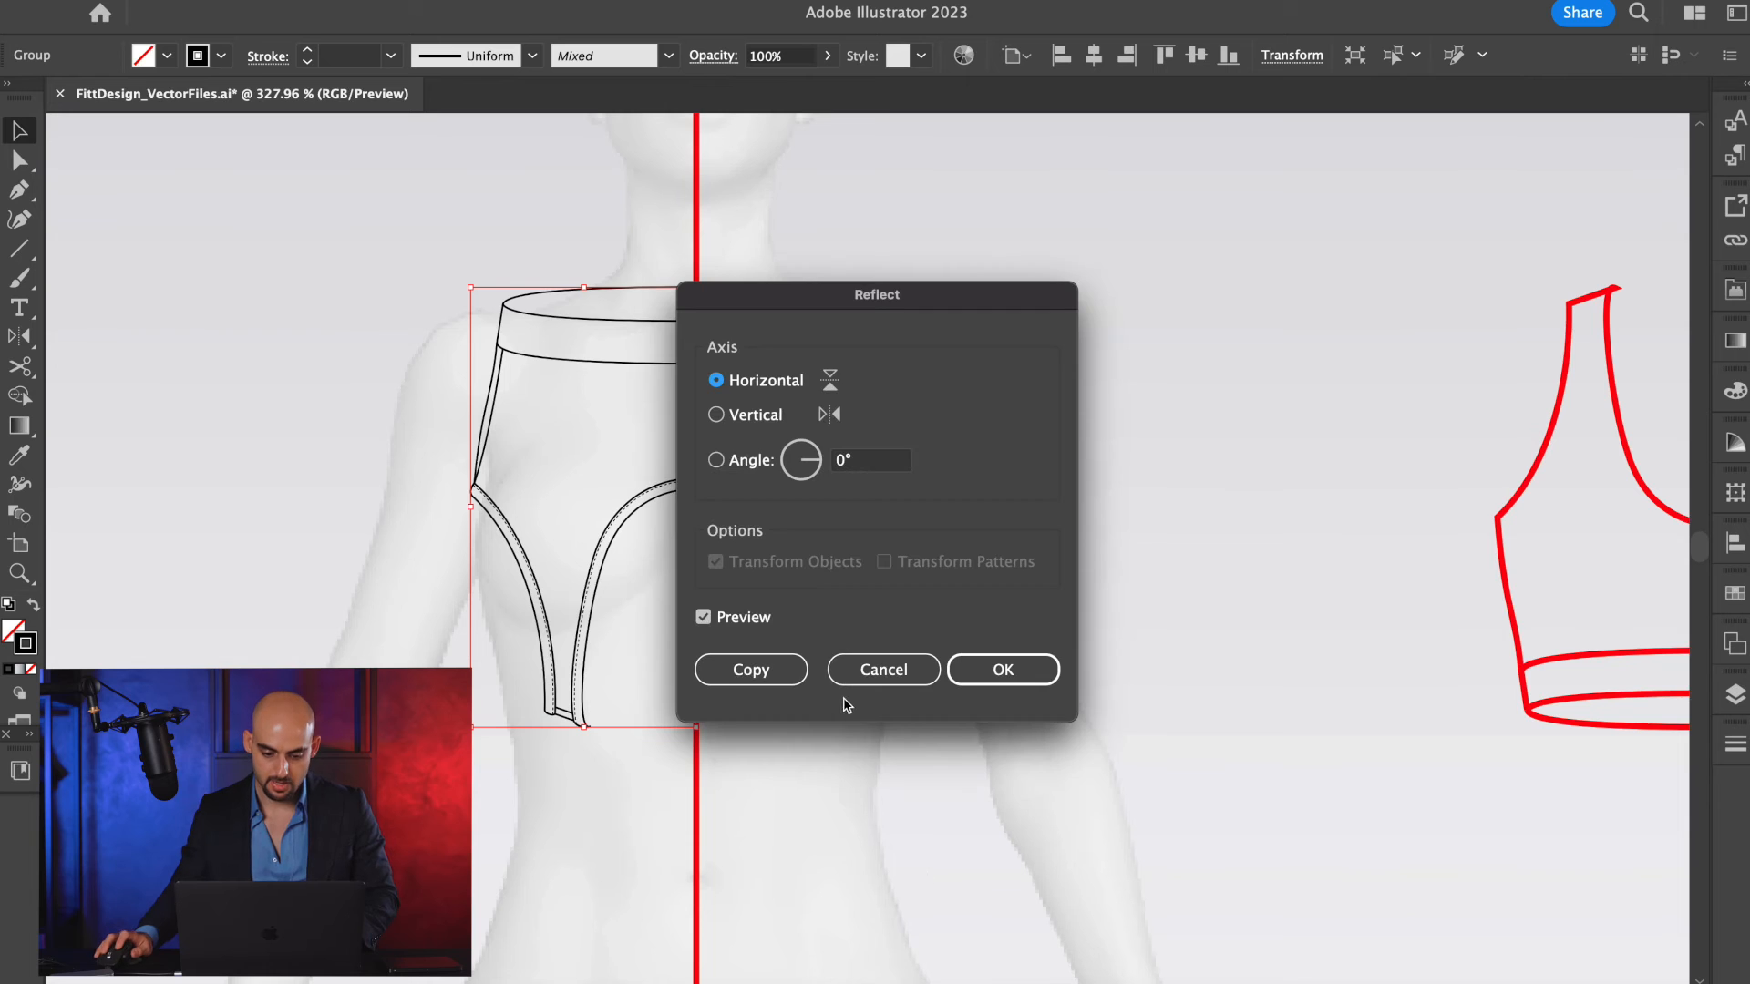
pyautogui.moveTo(934, 276); pyautogui.dragTo(1019, 257)
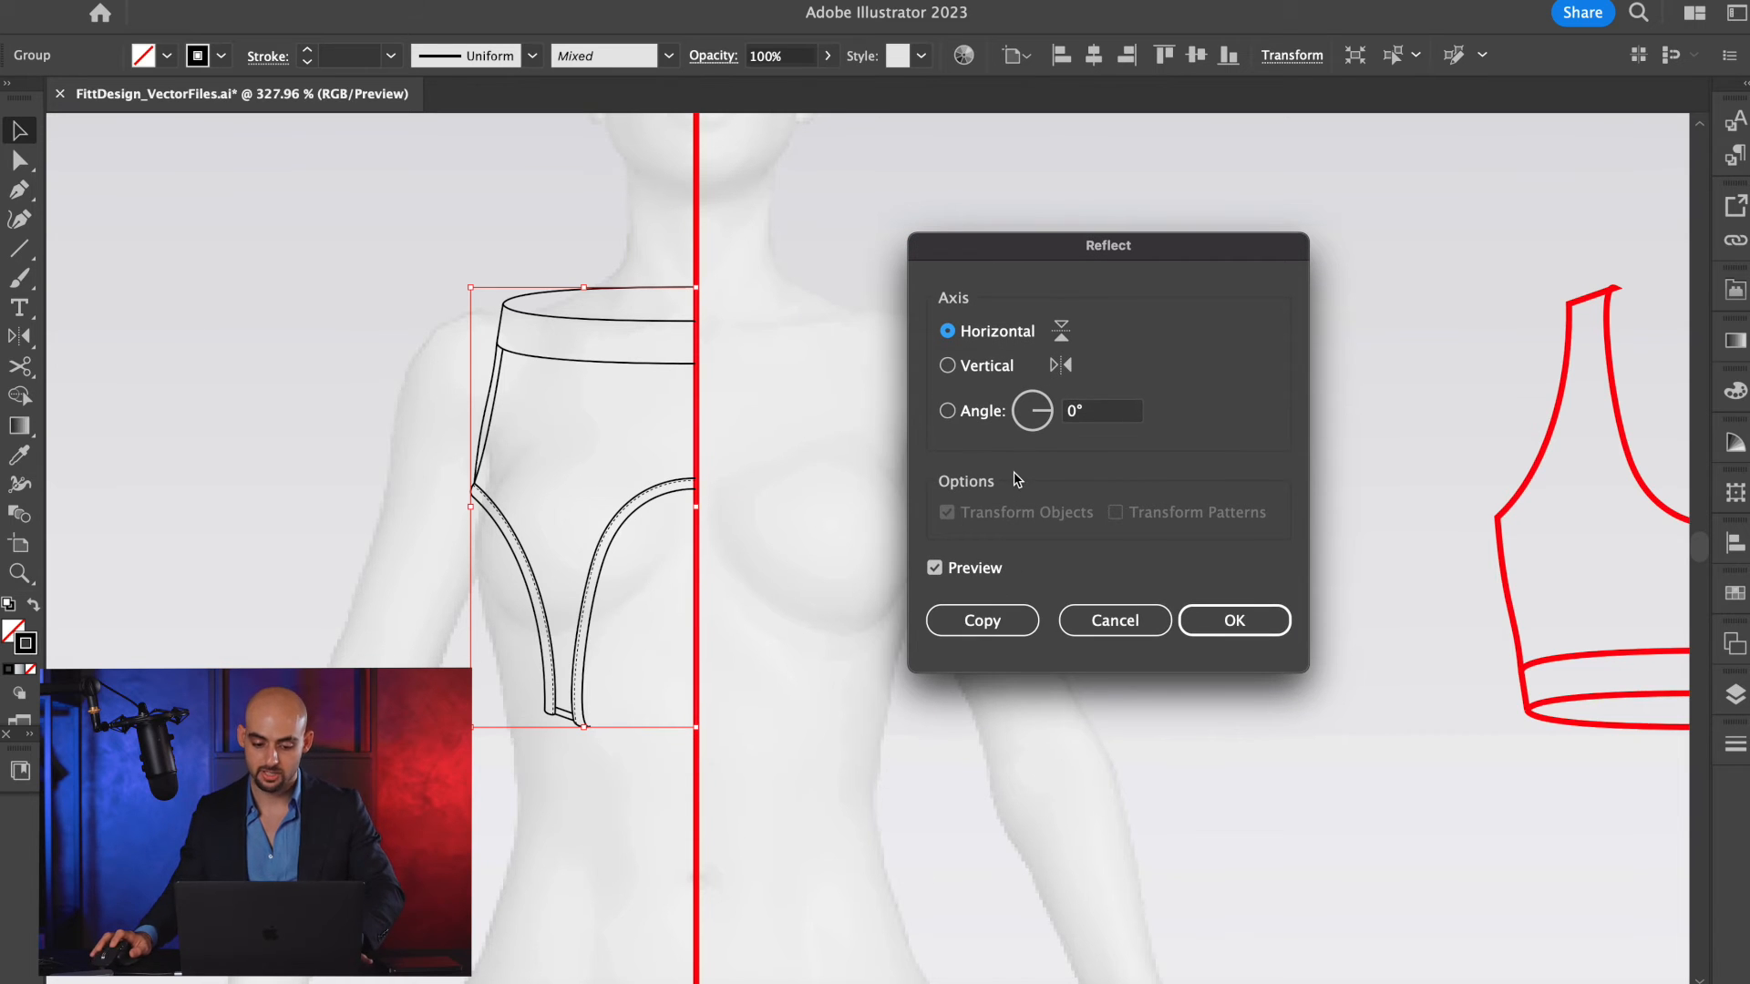
pyautogui.press('Escape')
# Reflect a copy of the scoop-neck half across the red centre line, using the vertical axis.
pyautogui.press('o')
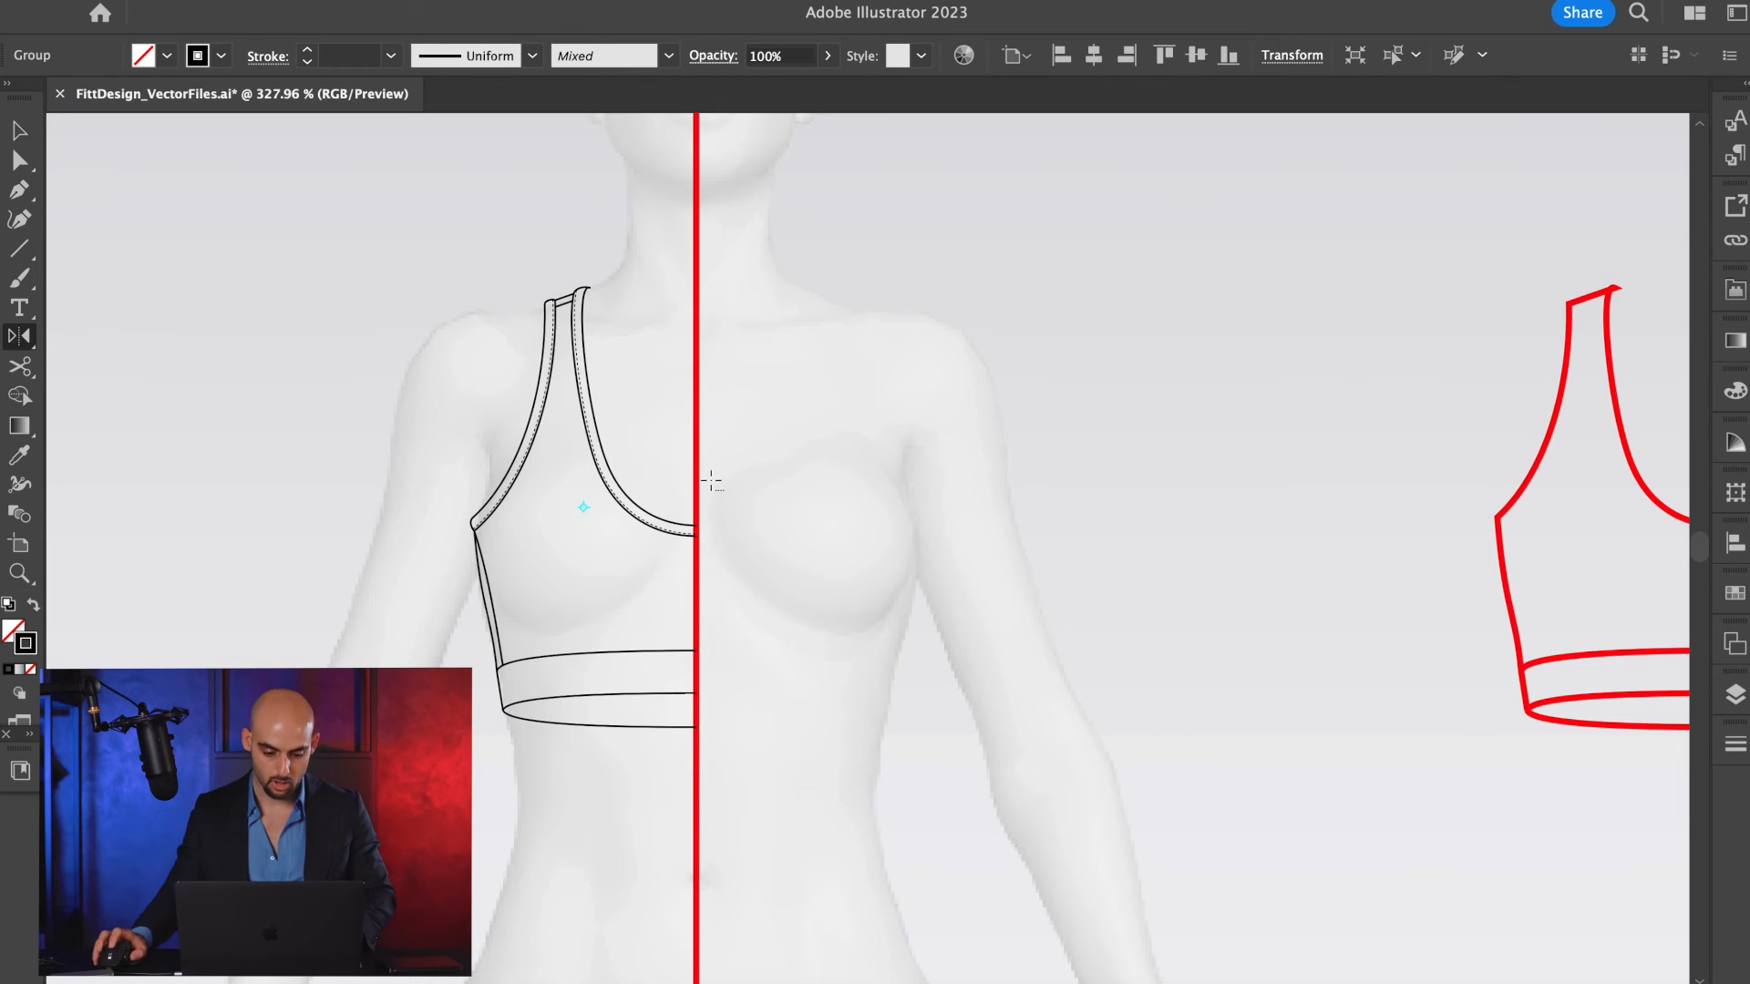
pyautogui.keyDown('alt'); pyautogui.click(694, 432); pyautogui.keyUp('alt')
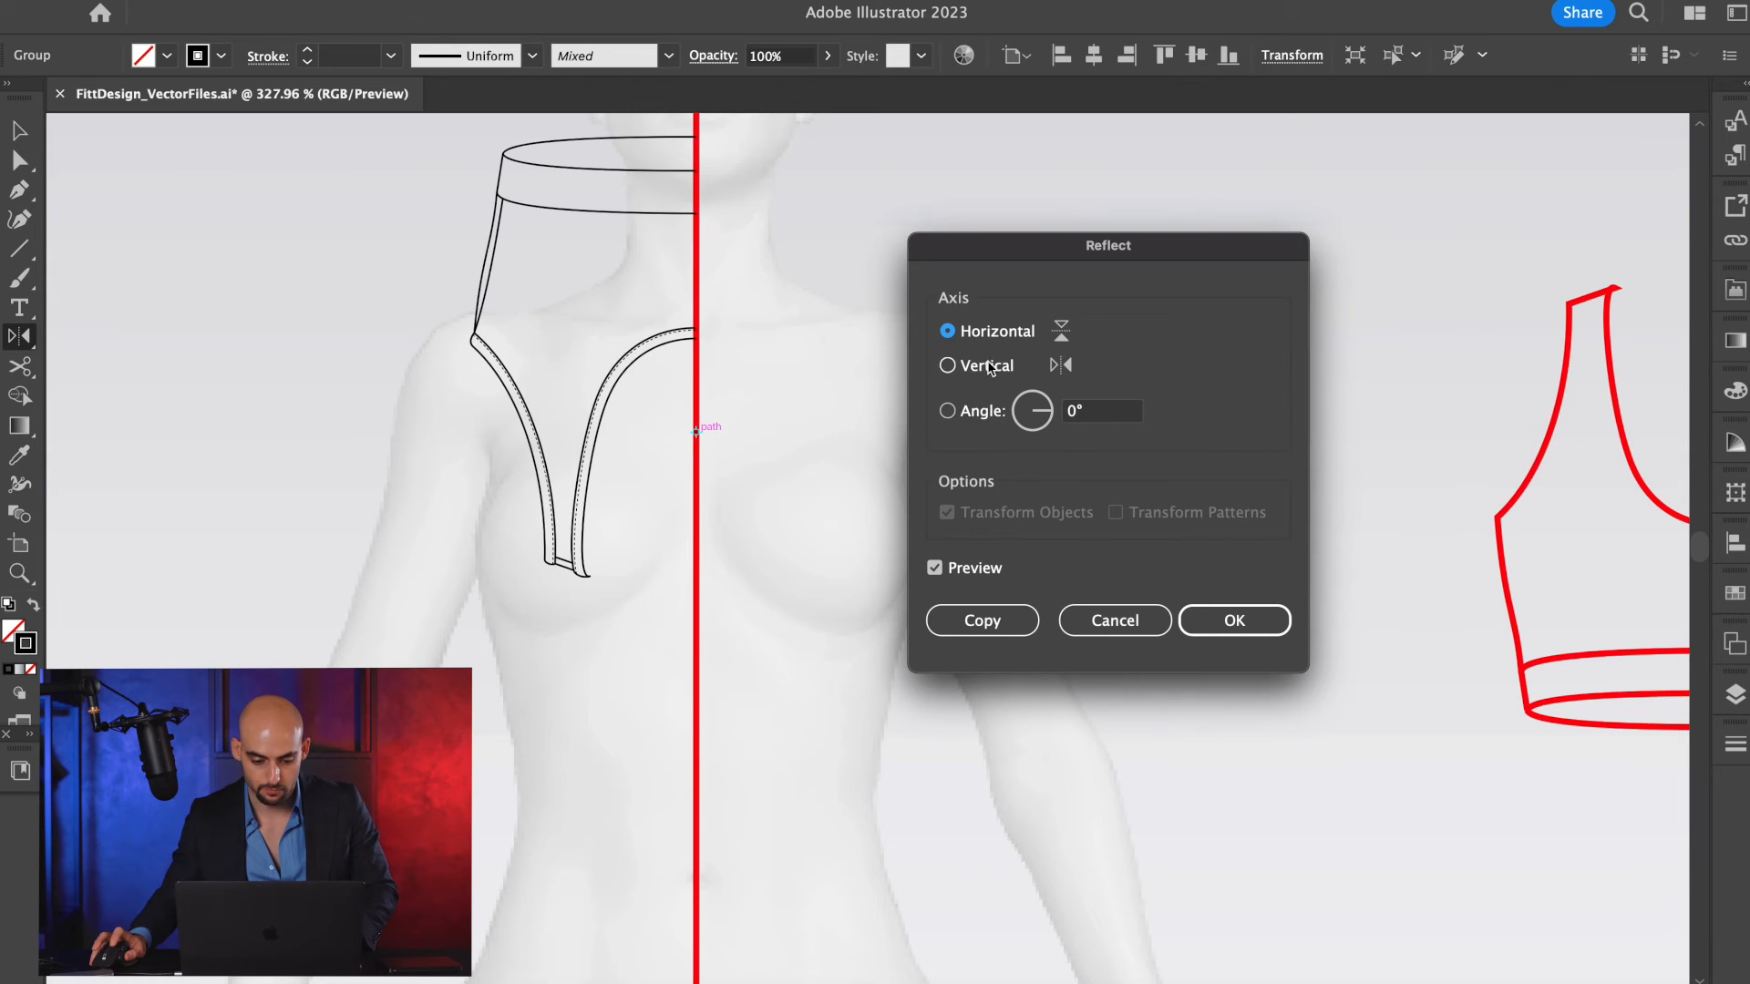
pyautogui.click(947, 366)
pyautogui.click(972, 618)
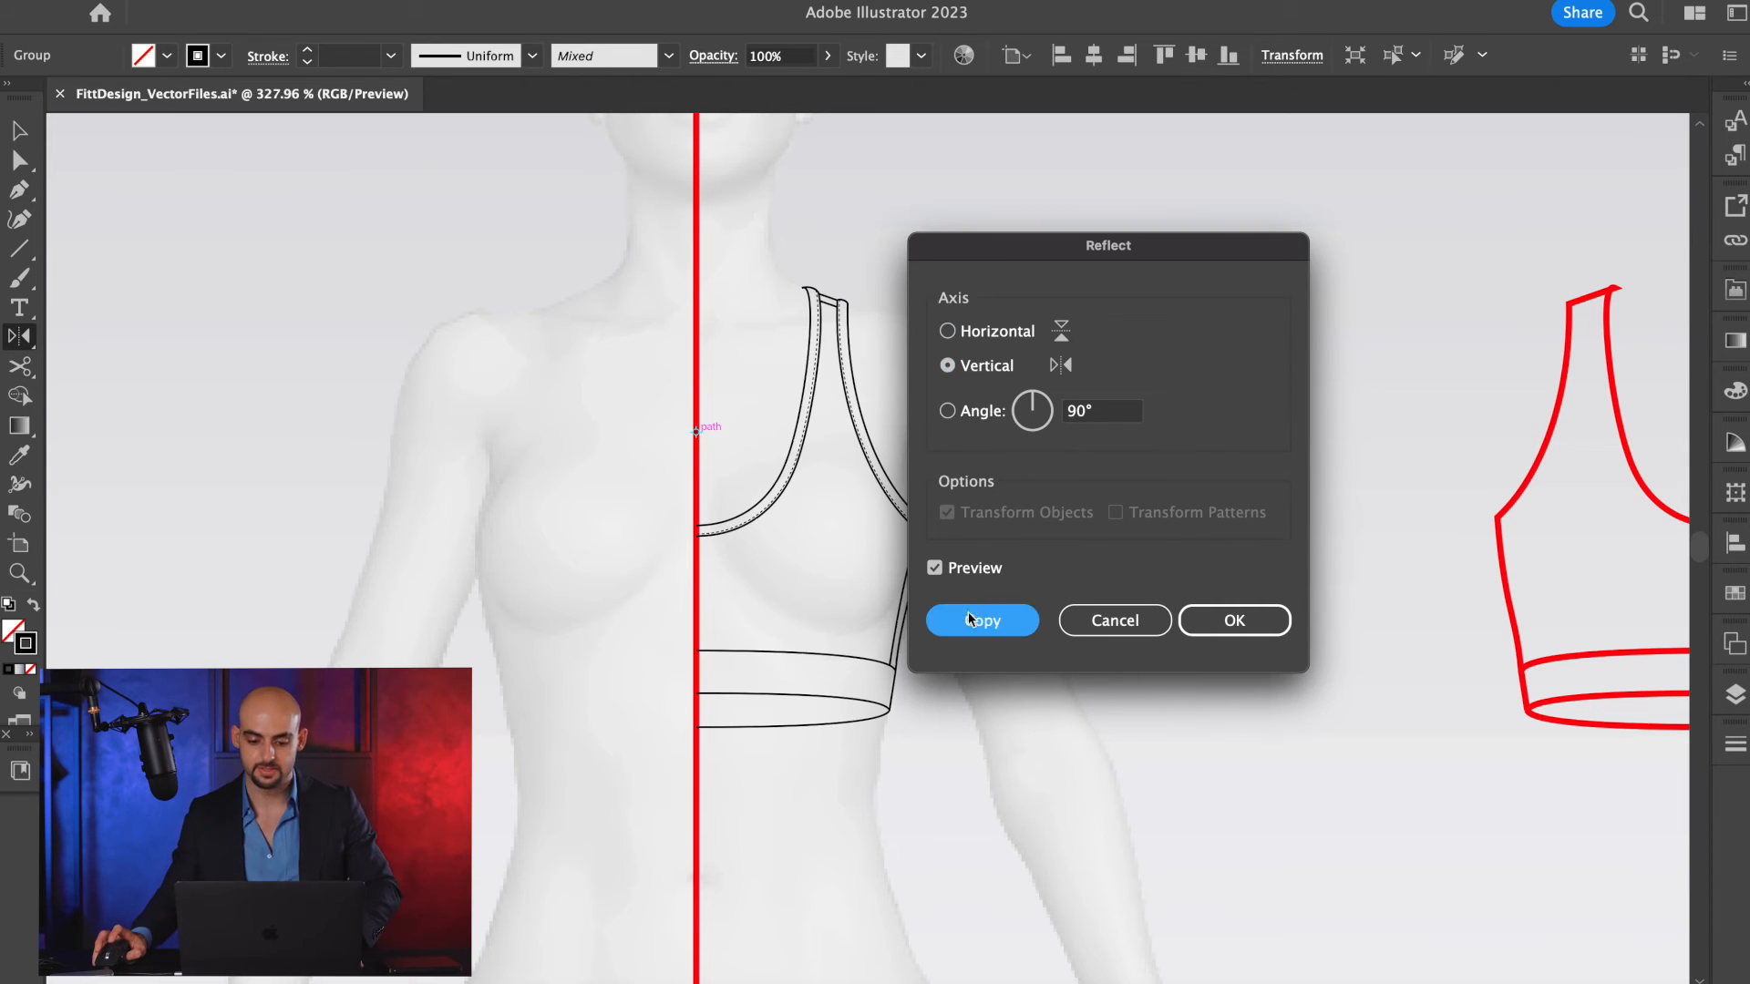
pyautogui.press('v')
pyautogui.click(1077, 417)
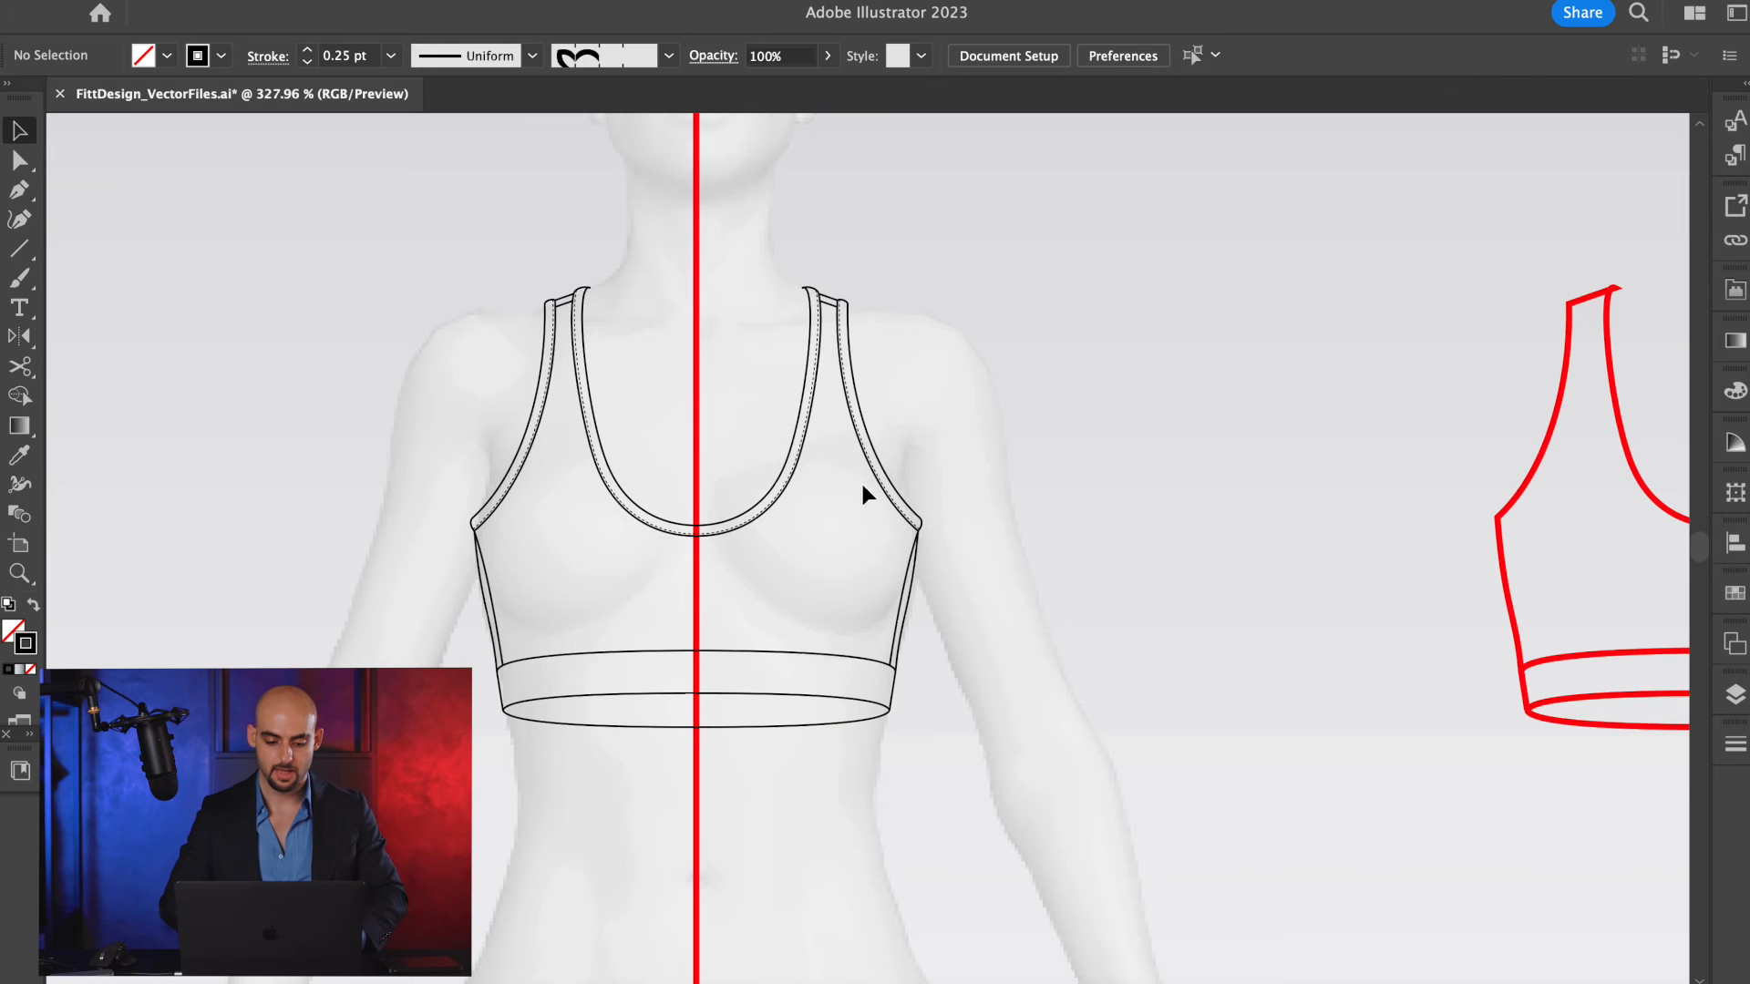
# Group the two mirrored halves into one complete front bra sketch.
pyautogui.scroll(4, 713, 632)
pyautogui.scroll(-1, 811, 574)
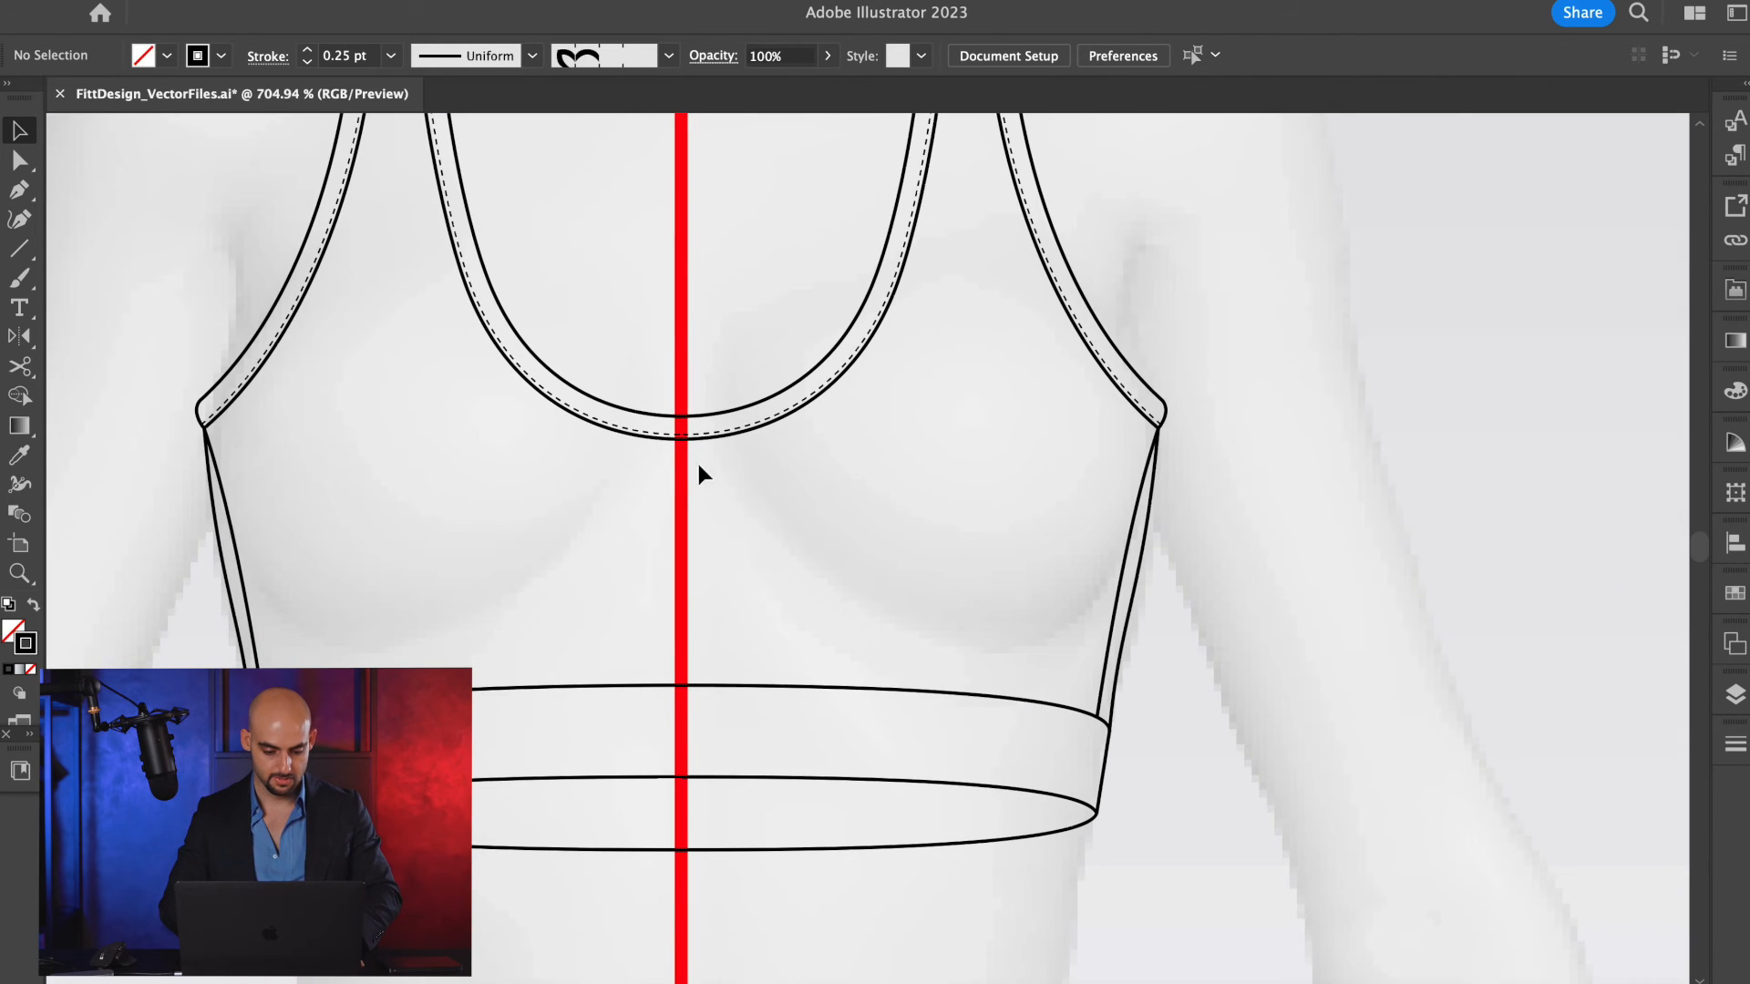
pyautogui.press('a')
pyautogui.scroll(-3, 642, 459)
pyautogui.press('v')
pyautogui.scroll(-4, 829, 326)
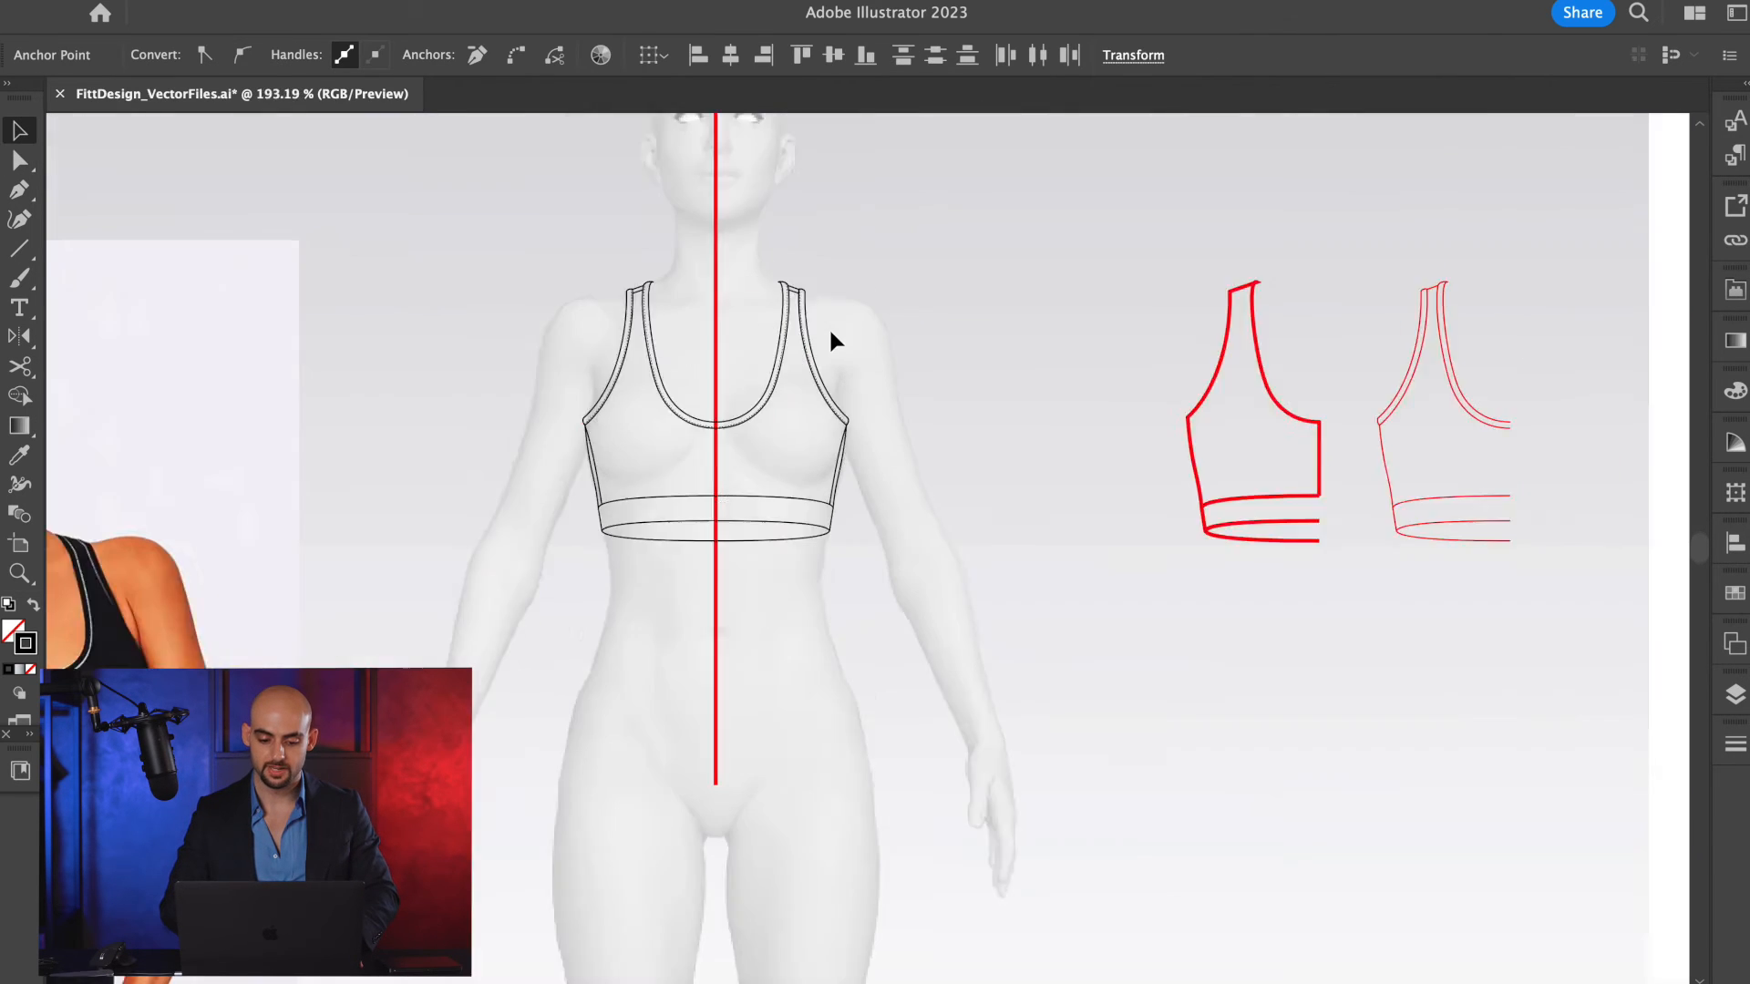
pyautogui.moveTo(897, 246); pyautogui.dragTo(562, 547)
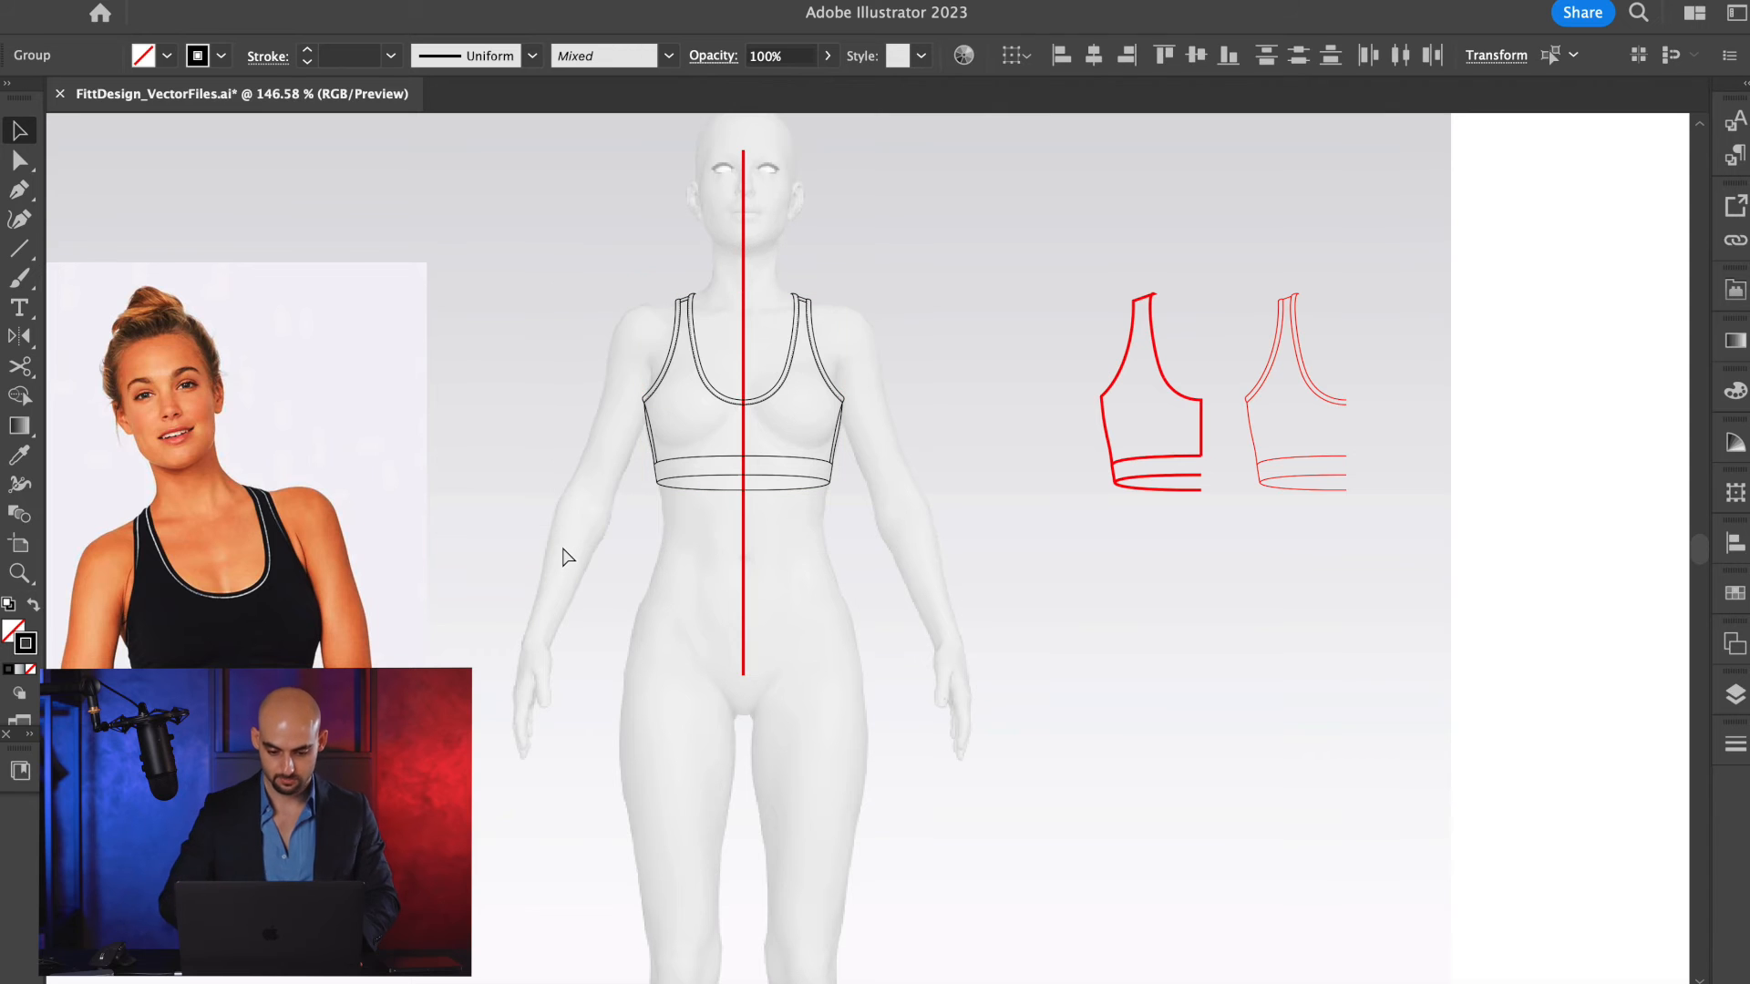
pyautogui.click(829, 556)
# Place a duplicate of the complete front bra on the blank artboard area beside the red draft halves.
pyautogui.scroll(1, 818, 578)
pyautogui.scroll(-2, 812, 537)
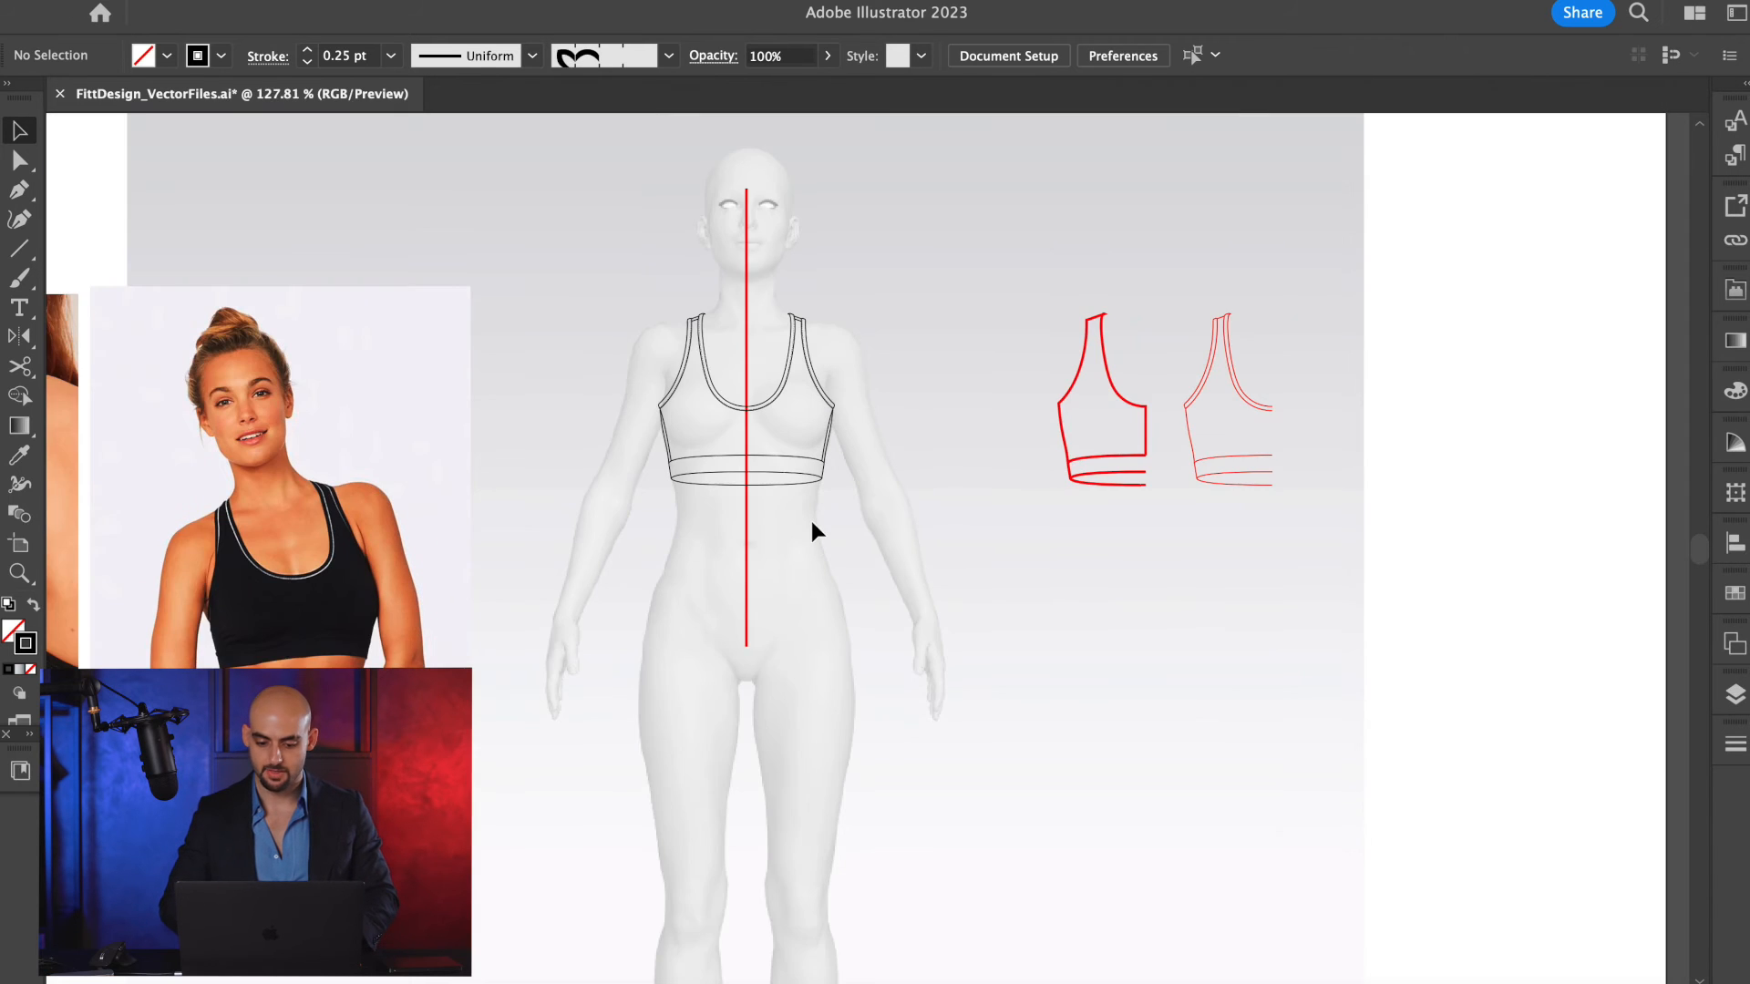
pyautogui.scroll(1, 861, 424)
pyautogui.hscroll(1, 860, 424)
pyautogui.moveTo(800, 435); pyautogui.dragTo(1508, 440)
pyautogui.click(927, 608)
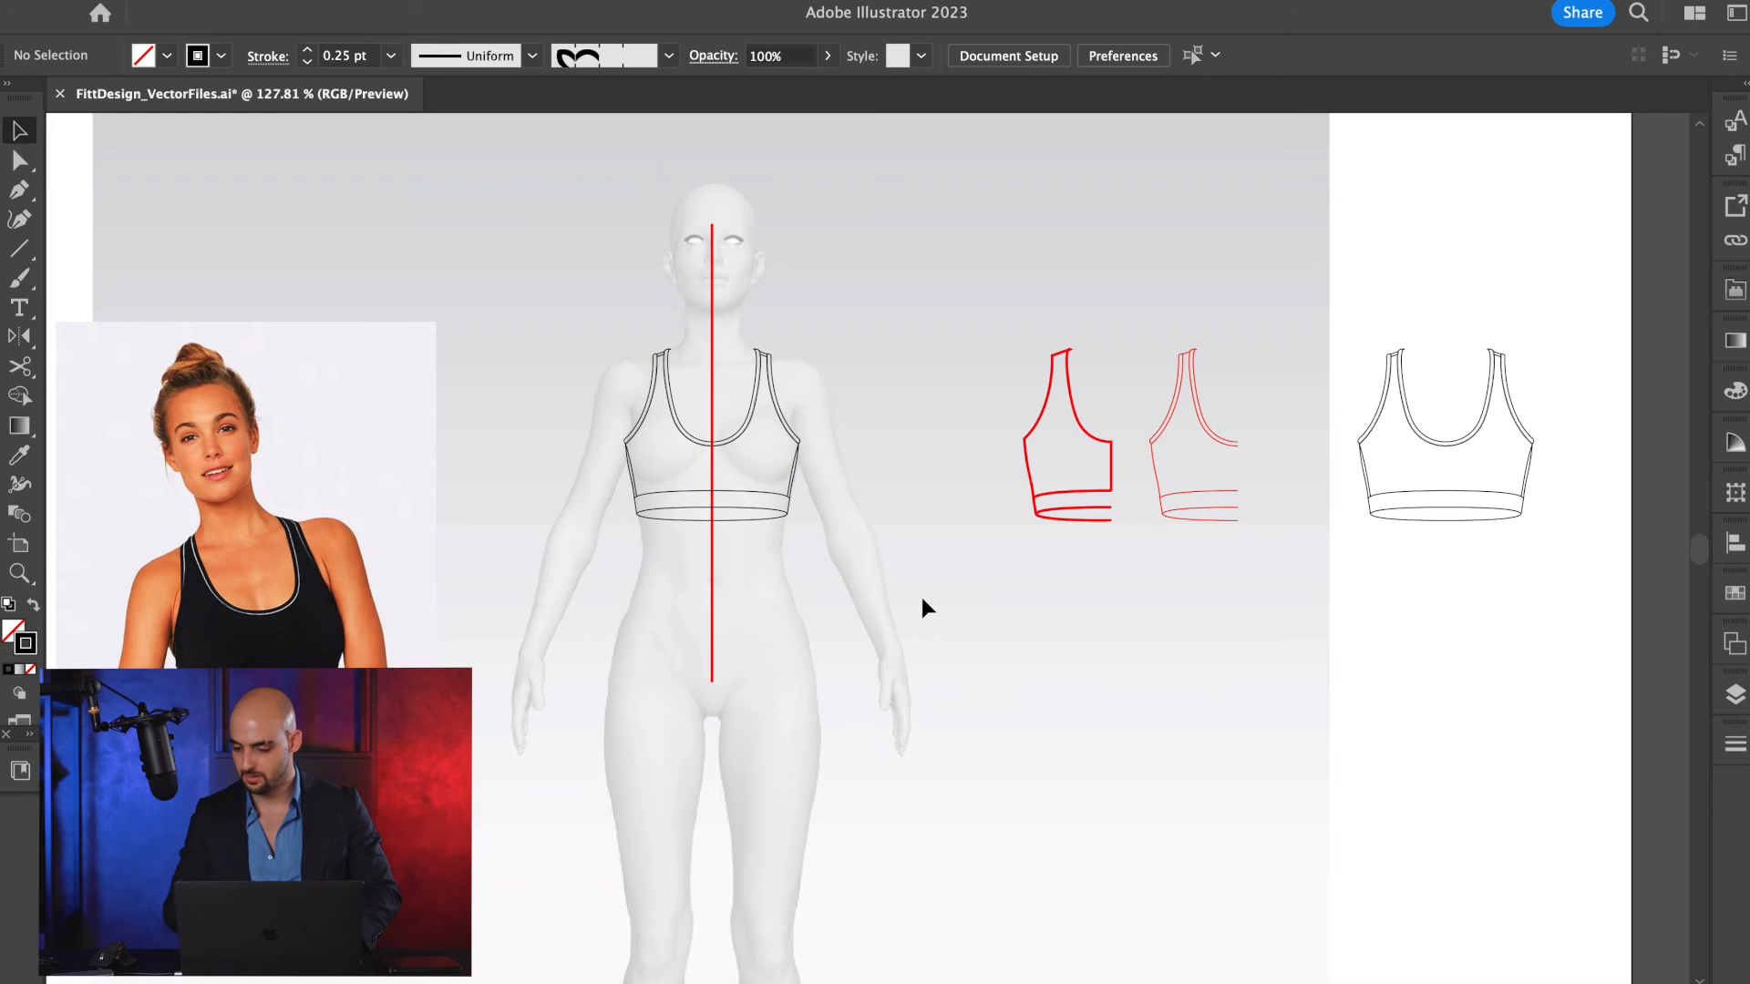
# Hide Layer 2, show Layer 3 with the racerback half, and make Layer 3 the active layer.
pyautogui.click(1732, 695)
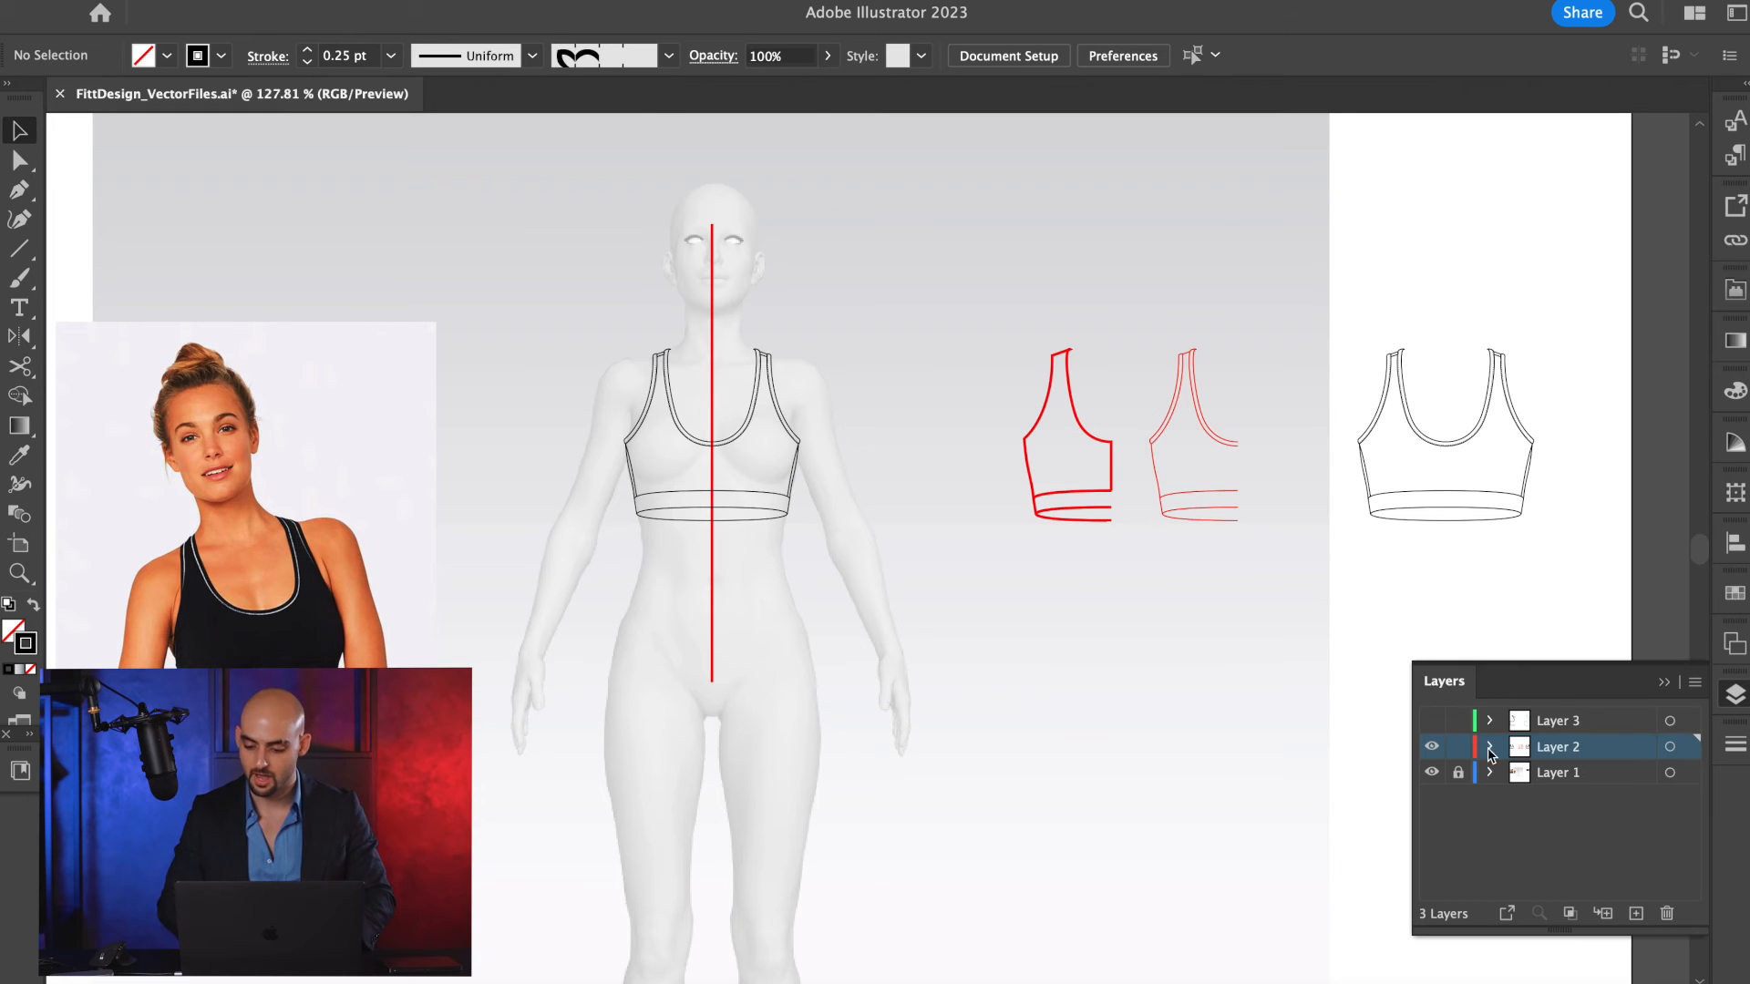
pyautogui.click(1431, 746)
pyautogui.click(1431, 720)
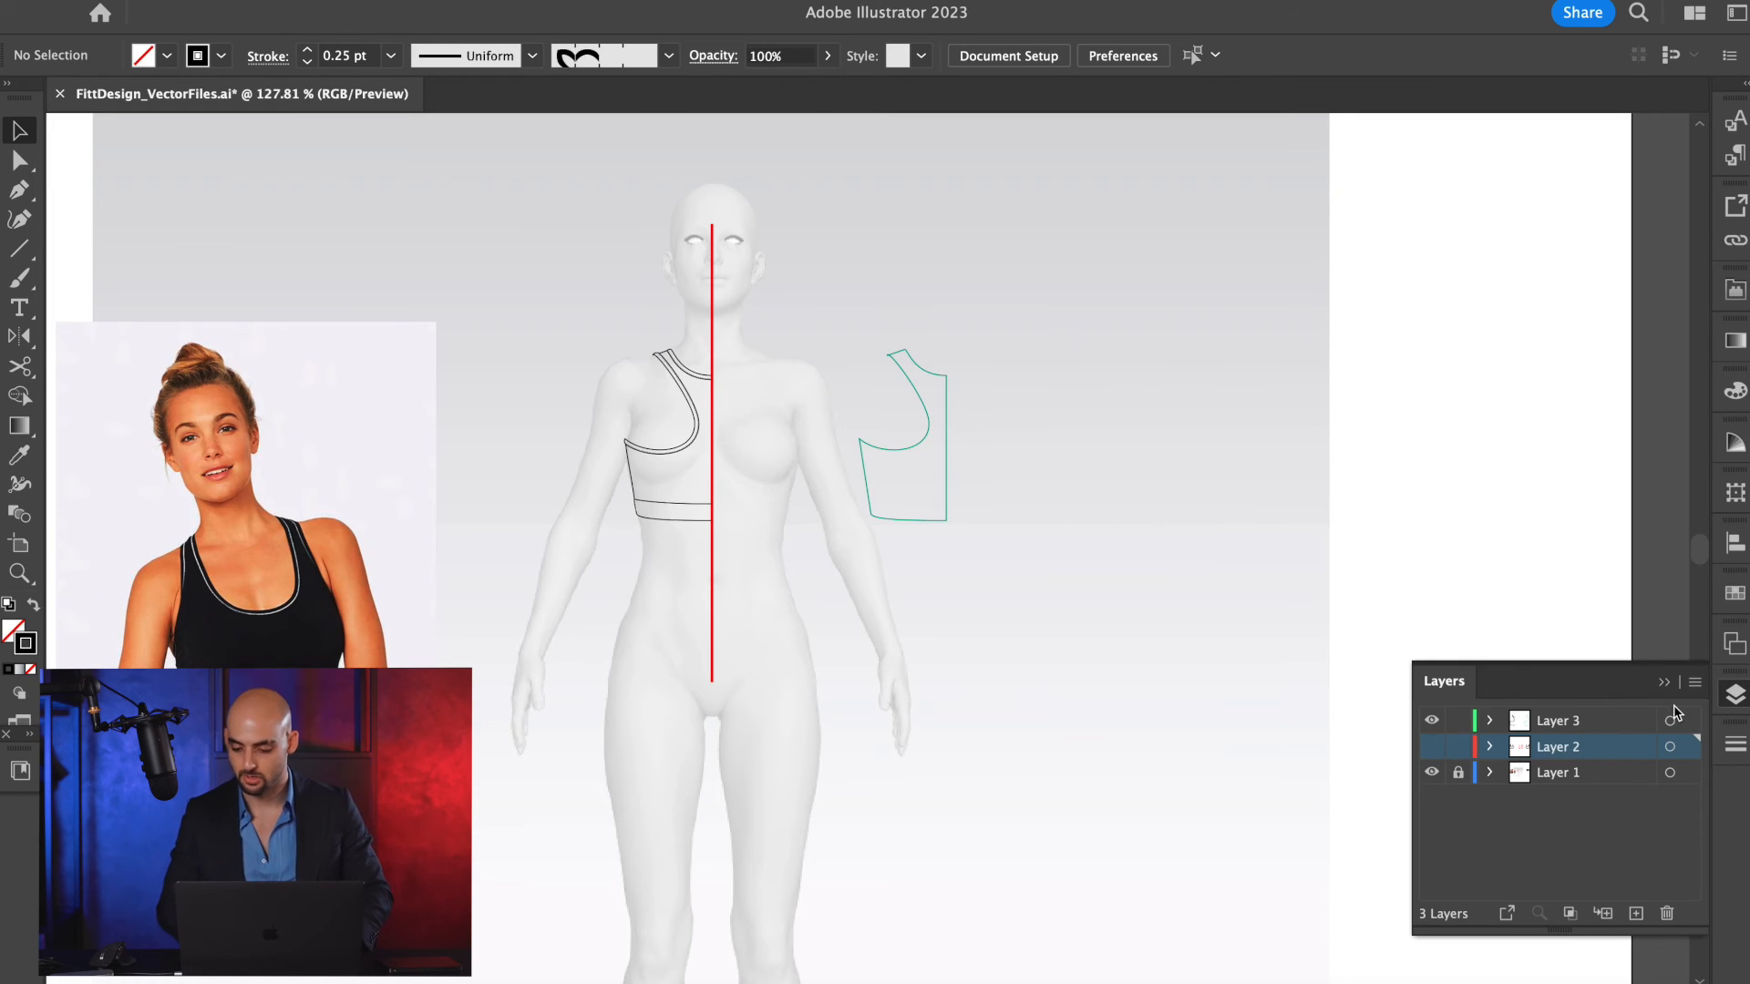
pyautogui.click(1631, 723)
# Group the racerback half's paths and reflect a copy across the red centre line, using the vertical axis.
pyautogui.scroll(5, 688, 390)
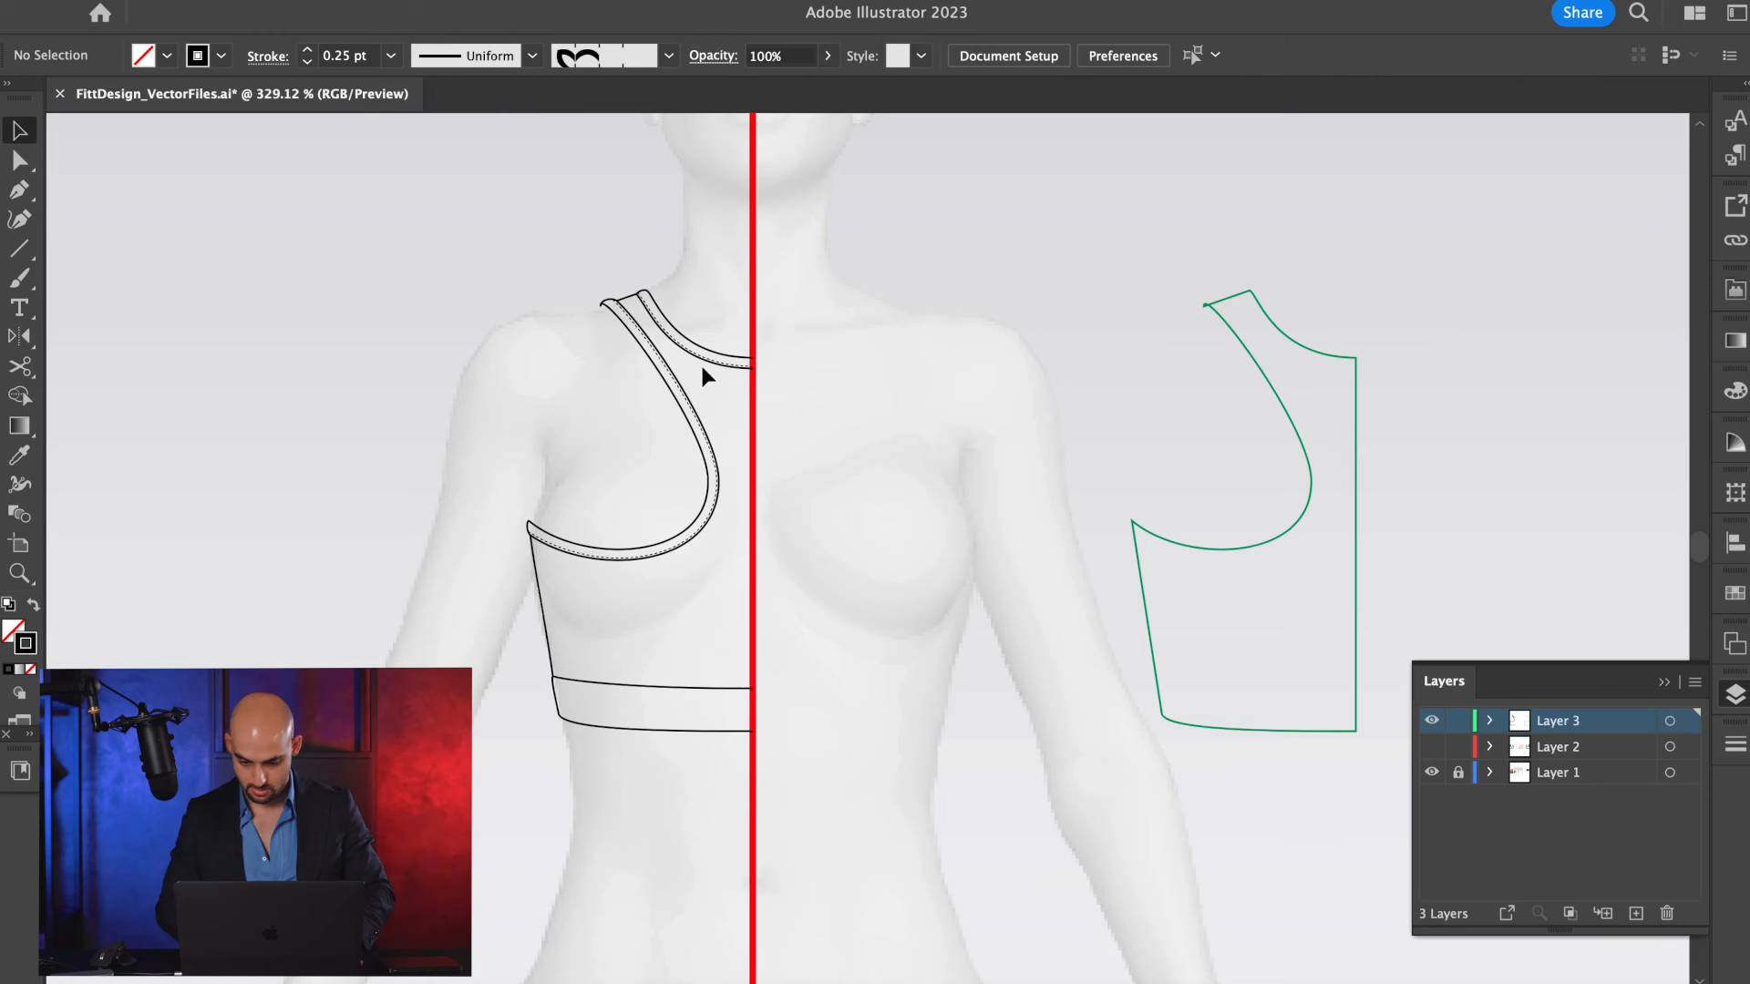
pyautogui.moveTo(690, 255); pyautogui.dragTo(421, 849)
pyautogui.press('super+g')
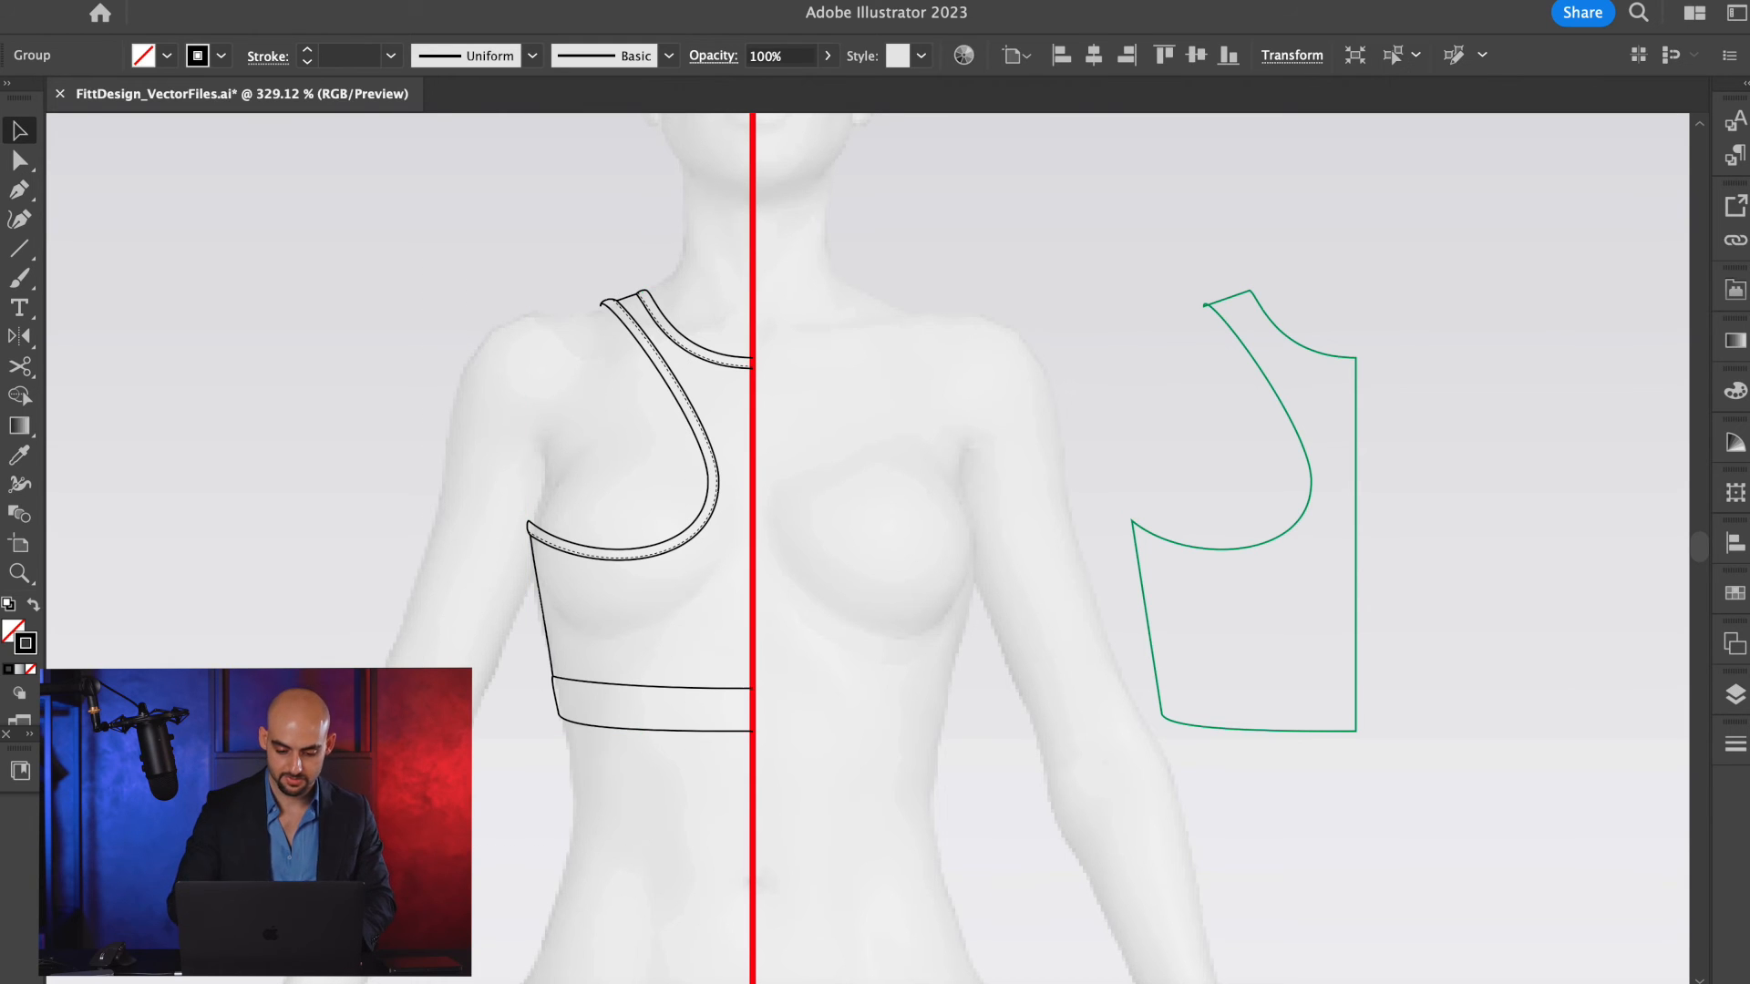
pyautogui.press('o')
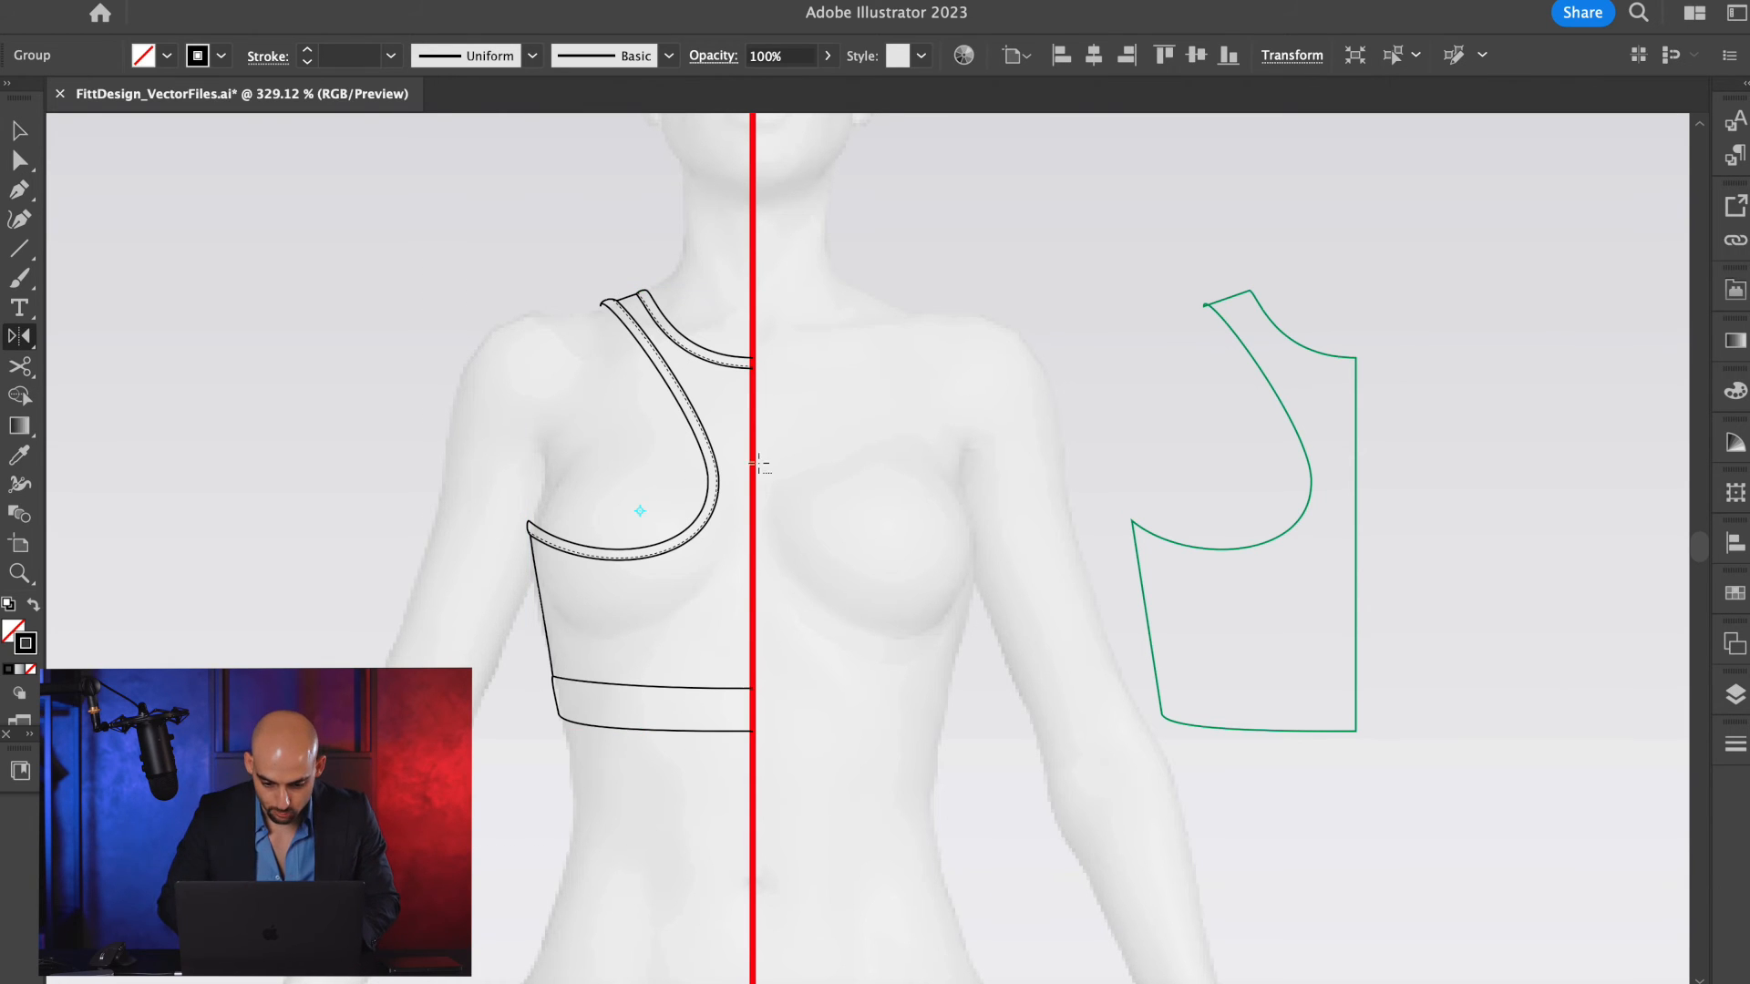
pyautogui.keyDown('alt'); pyautogui.click(751, 422); pyautogui.keyUp('alt')
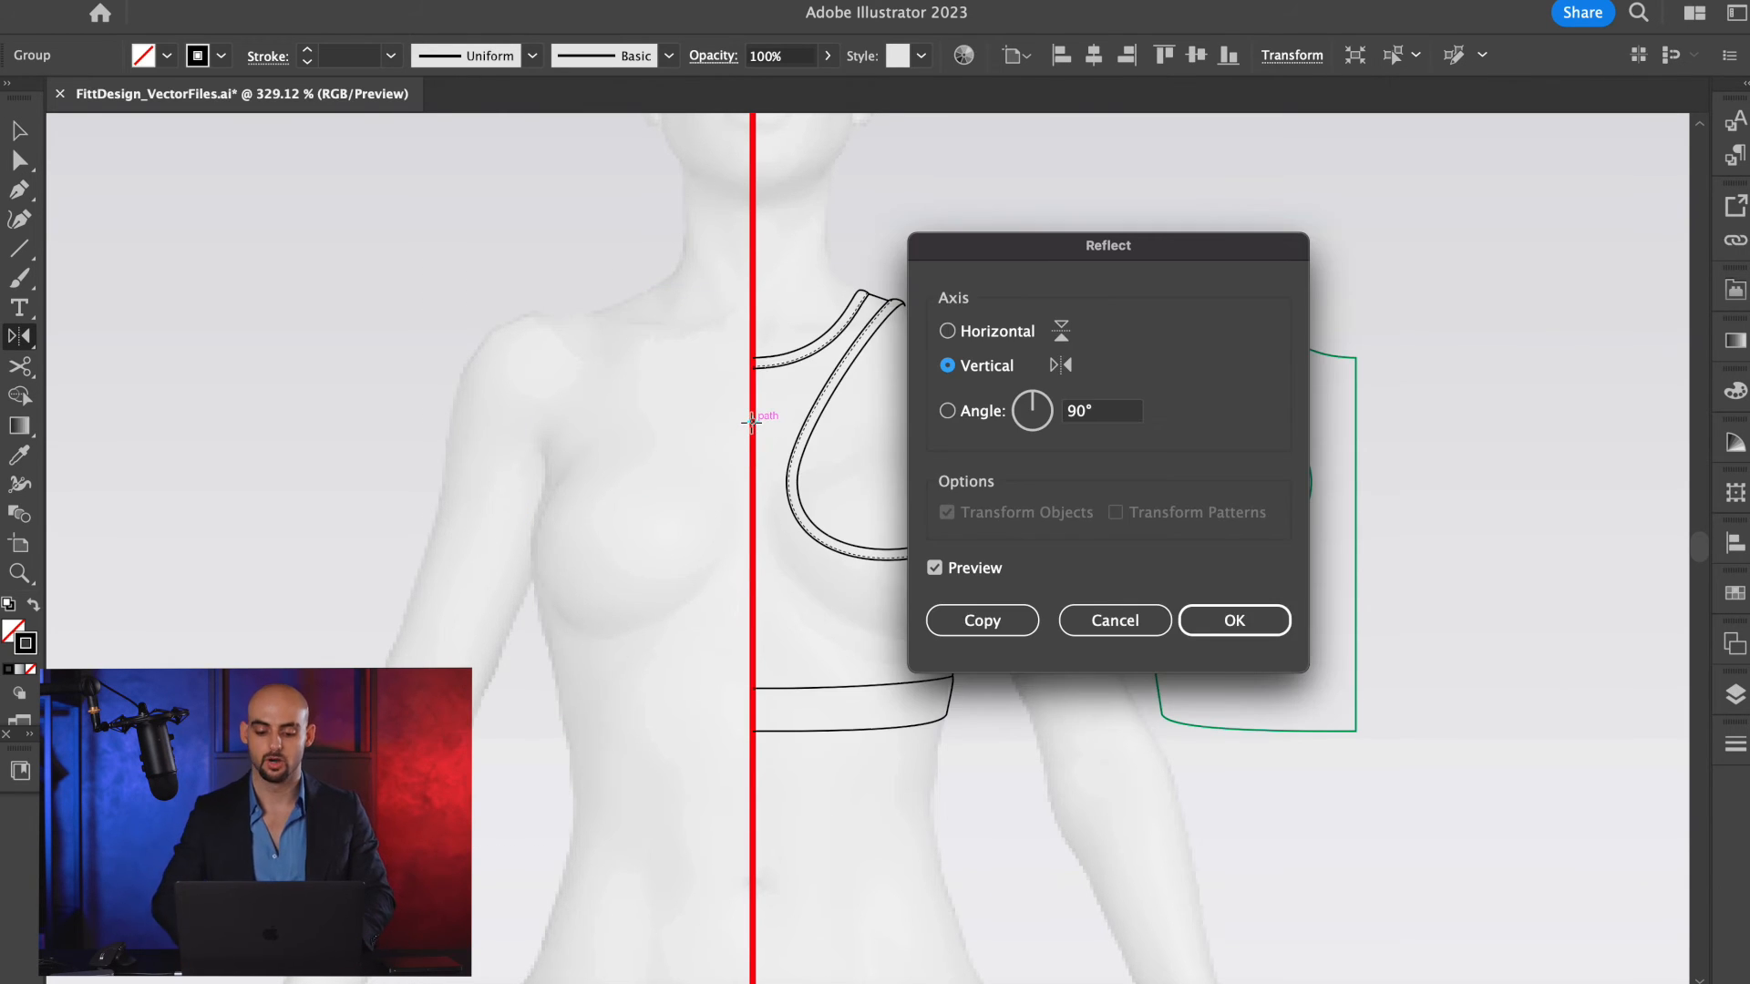
pyautogui.click(980, 619)
# Group both racerback halves into one complete back bra sketch.
pyautogui.press('v')
pyautogui.moveTo(1031, 226); pyautogui.dragTo(547, 740)
pyautogui.press('super+g')
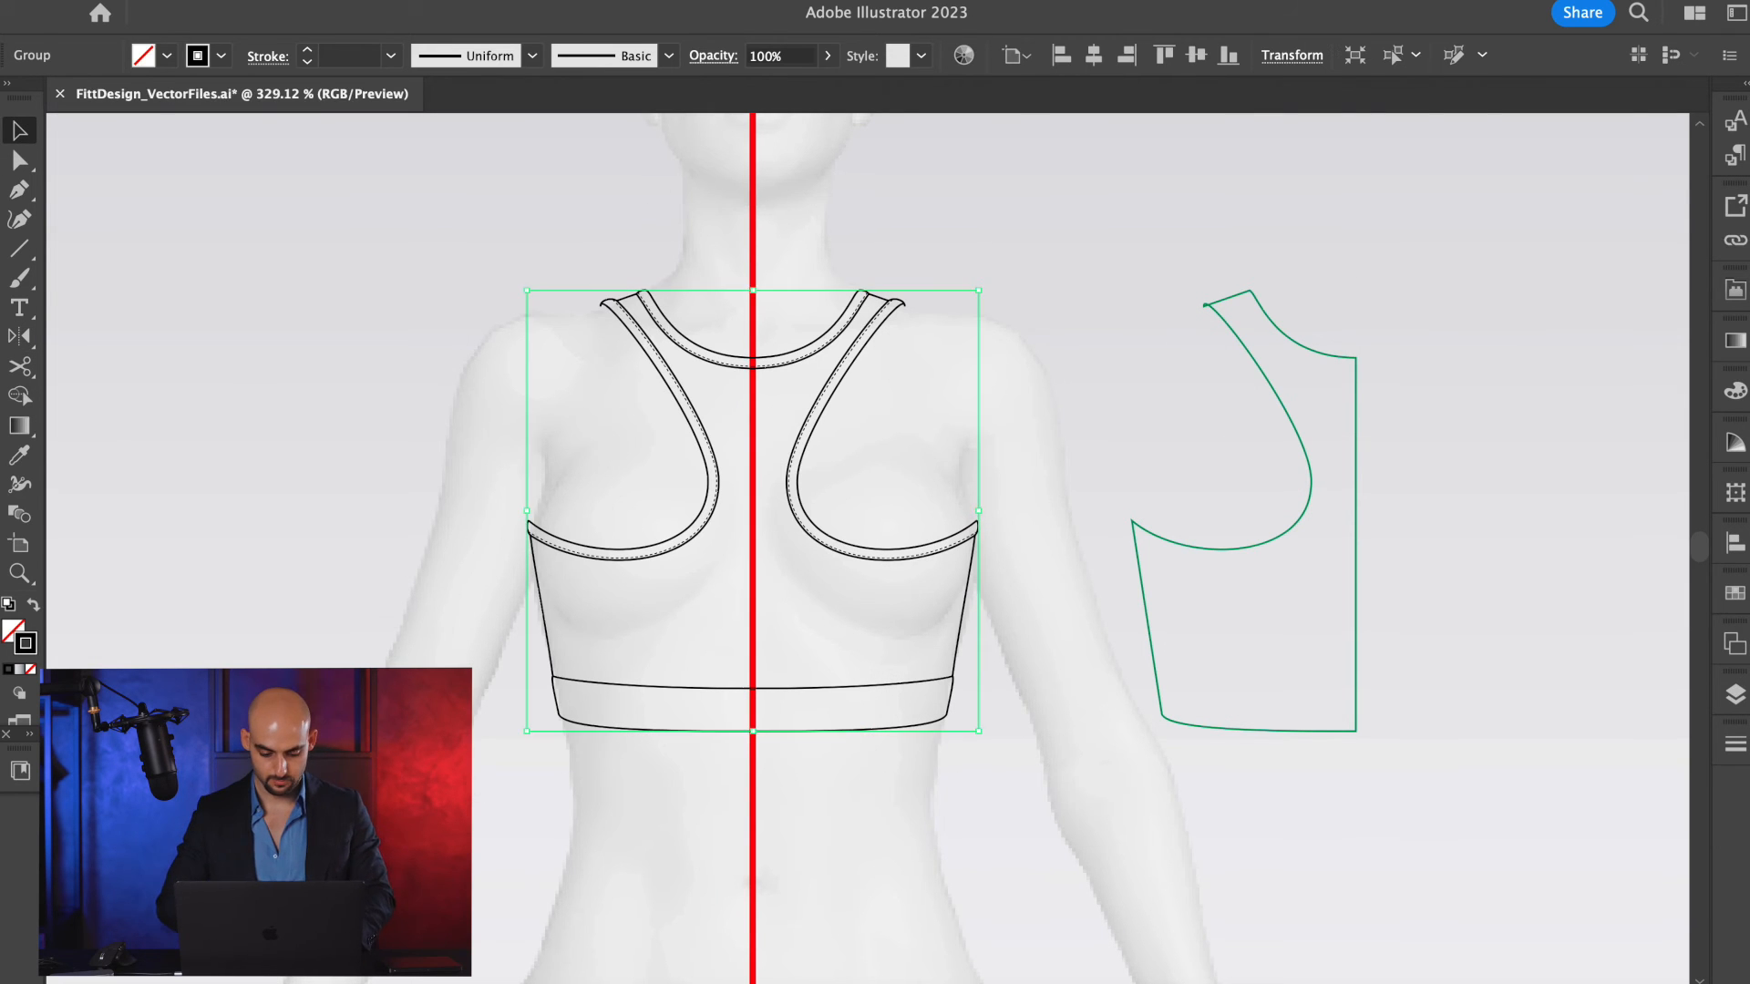
# Examine the finished front and back bra sketches outside the artboard.
pyautogui.scroll(-5, 416, 758)
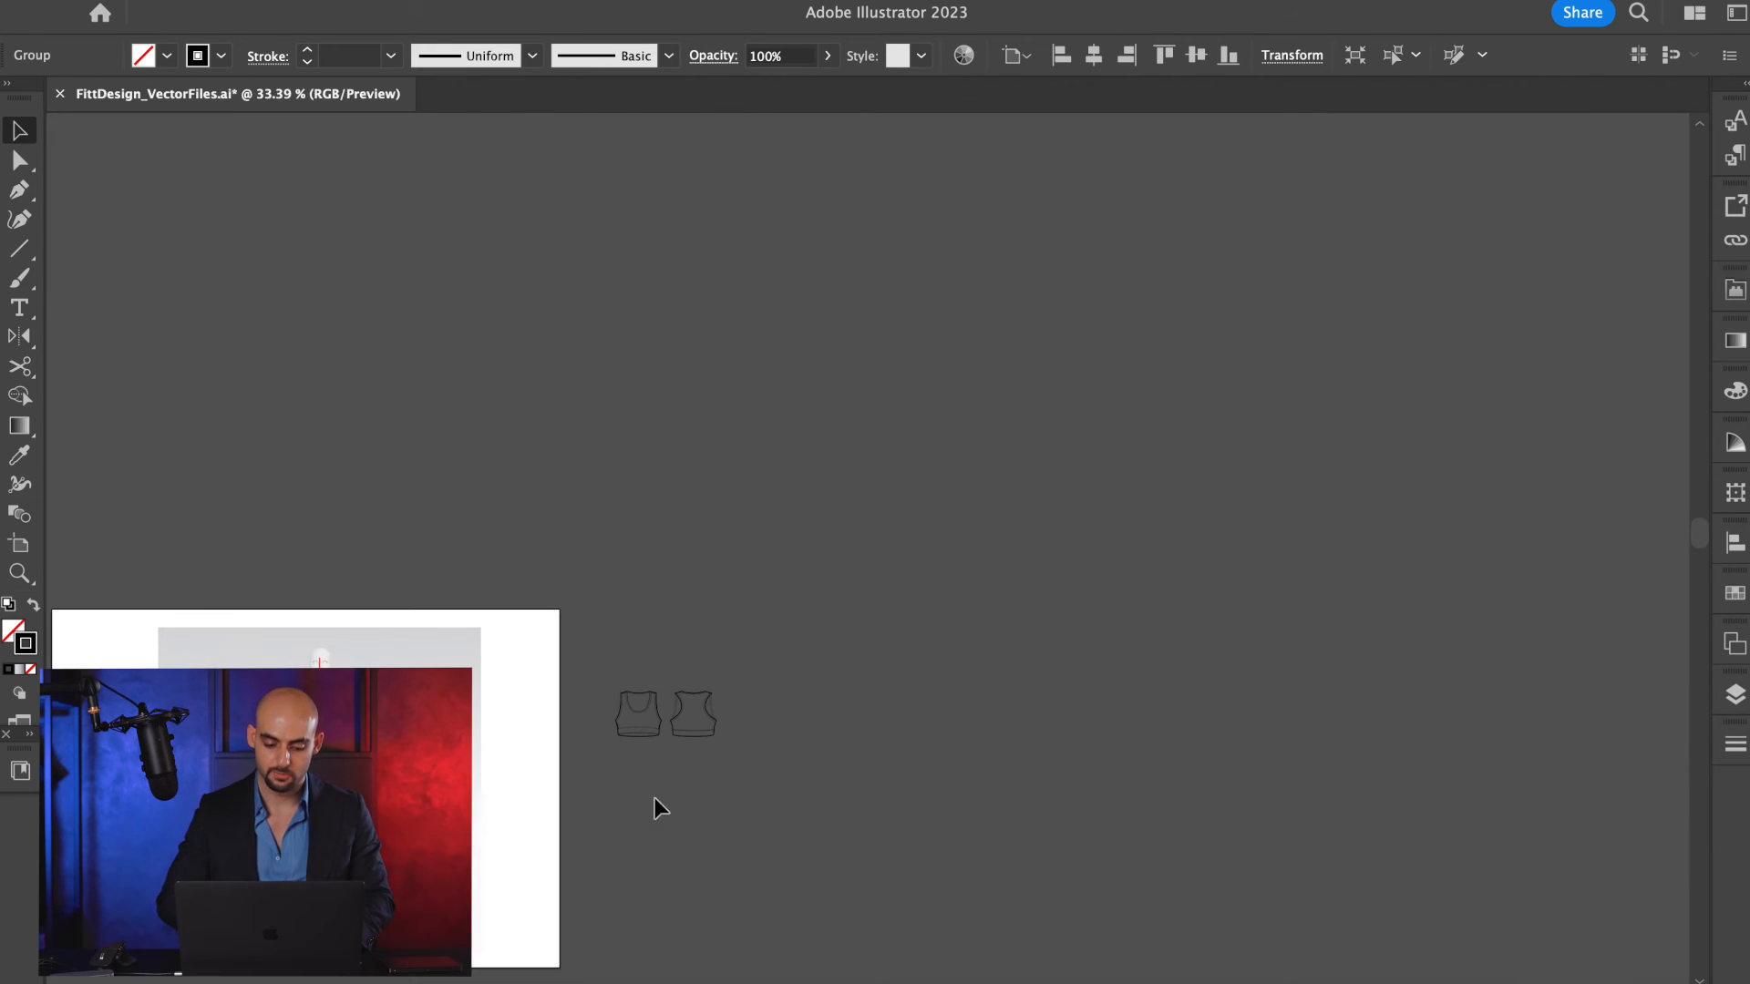
pyautogui.scroll(10, 621, 660)
pyautogui.scroll(-4, 734, 858)
pyautogui.scroll(5, 641, 532)
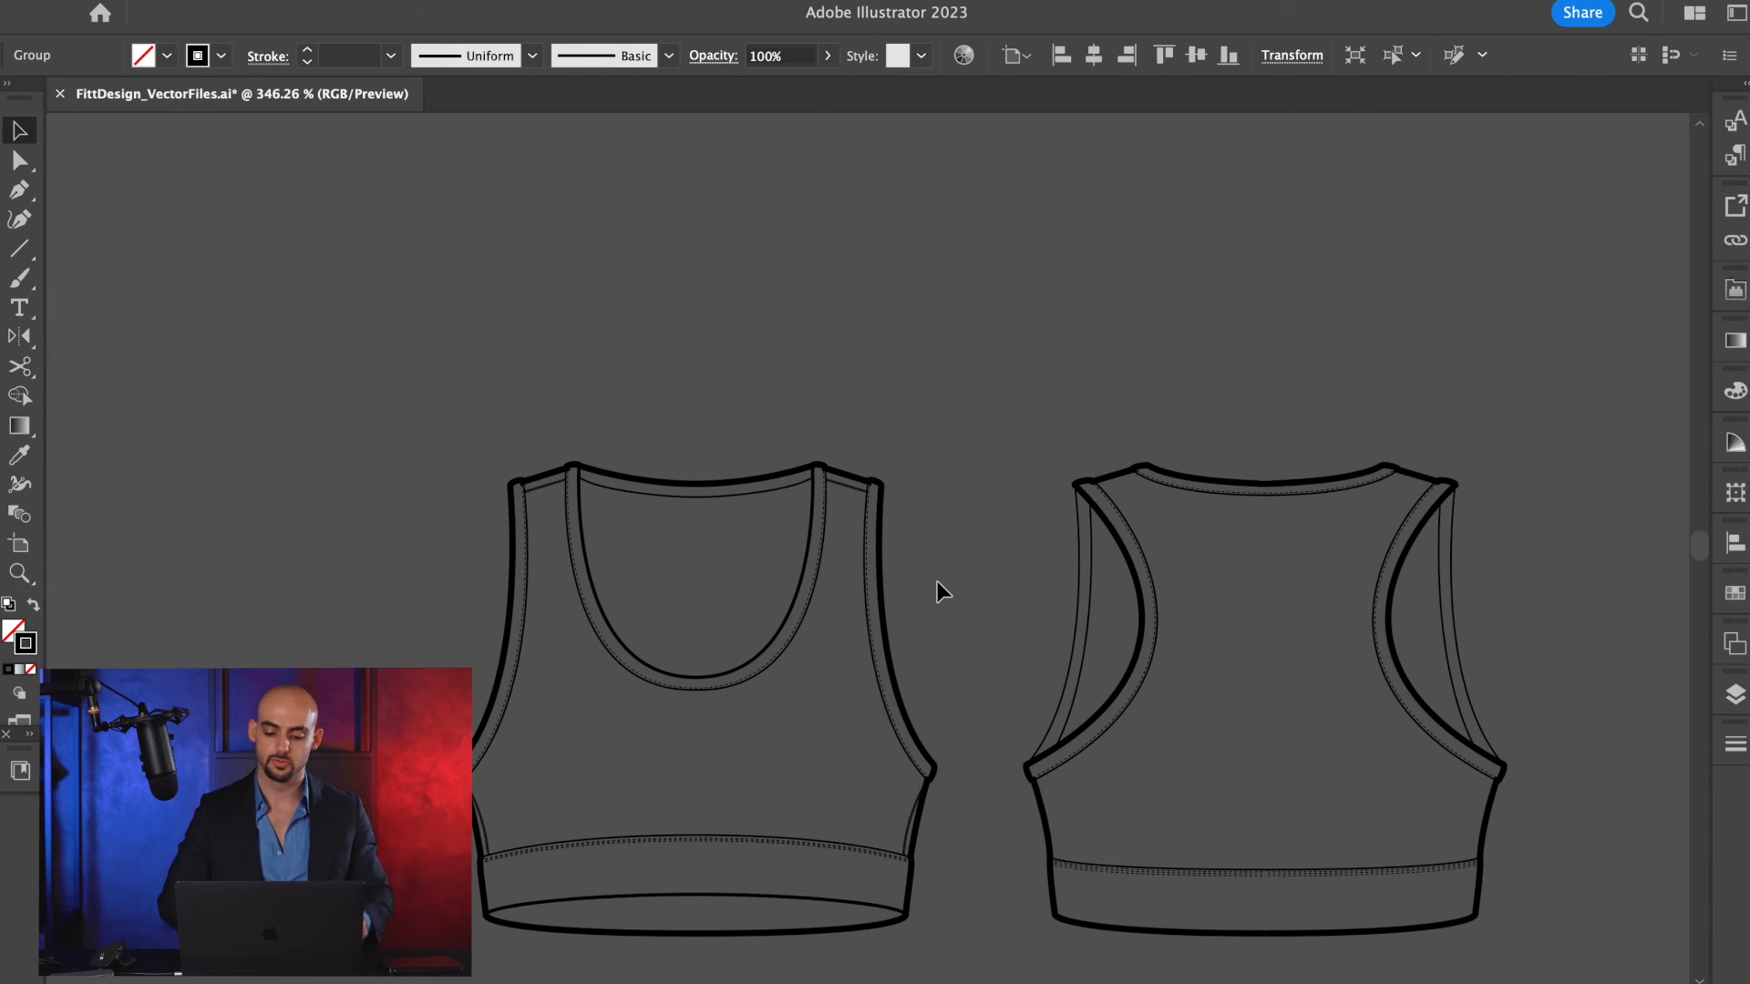
# Return to the body template and show Layer 2 so the front sketch overlaps the back sketch.
pyautogui.scroll(-5, 937, 581)
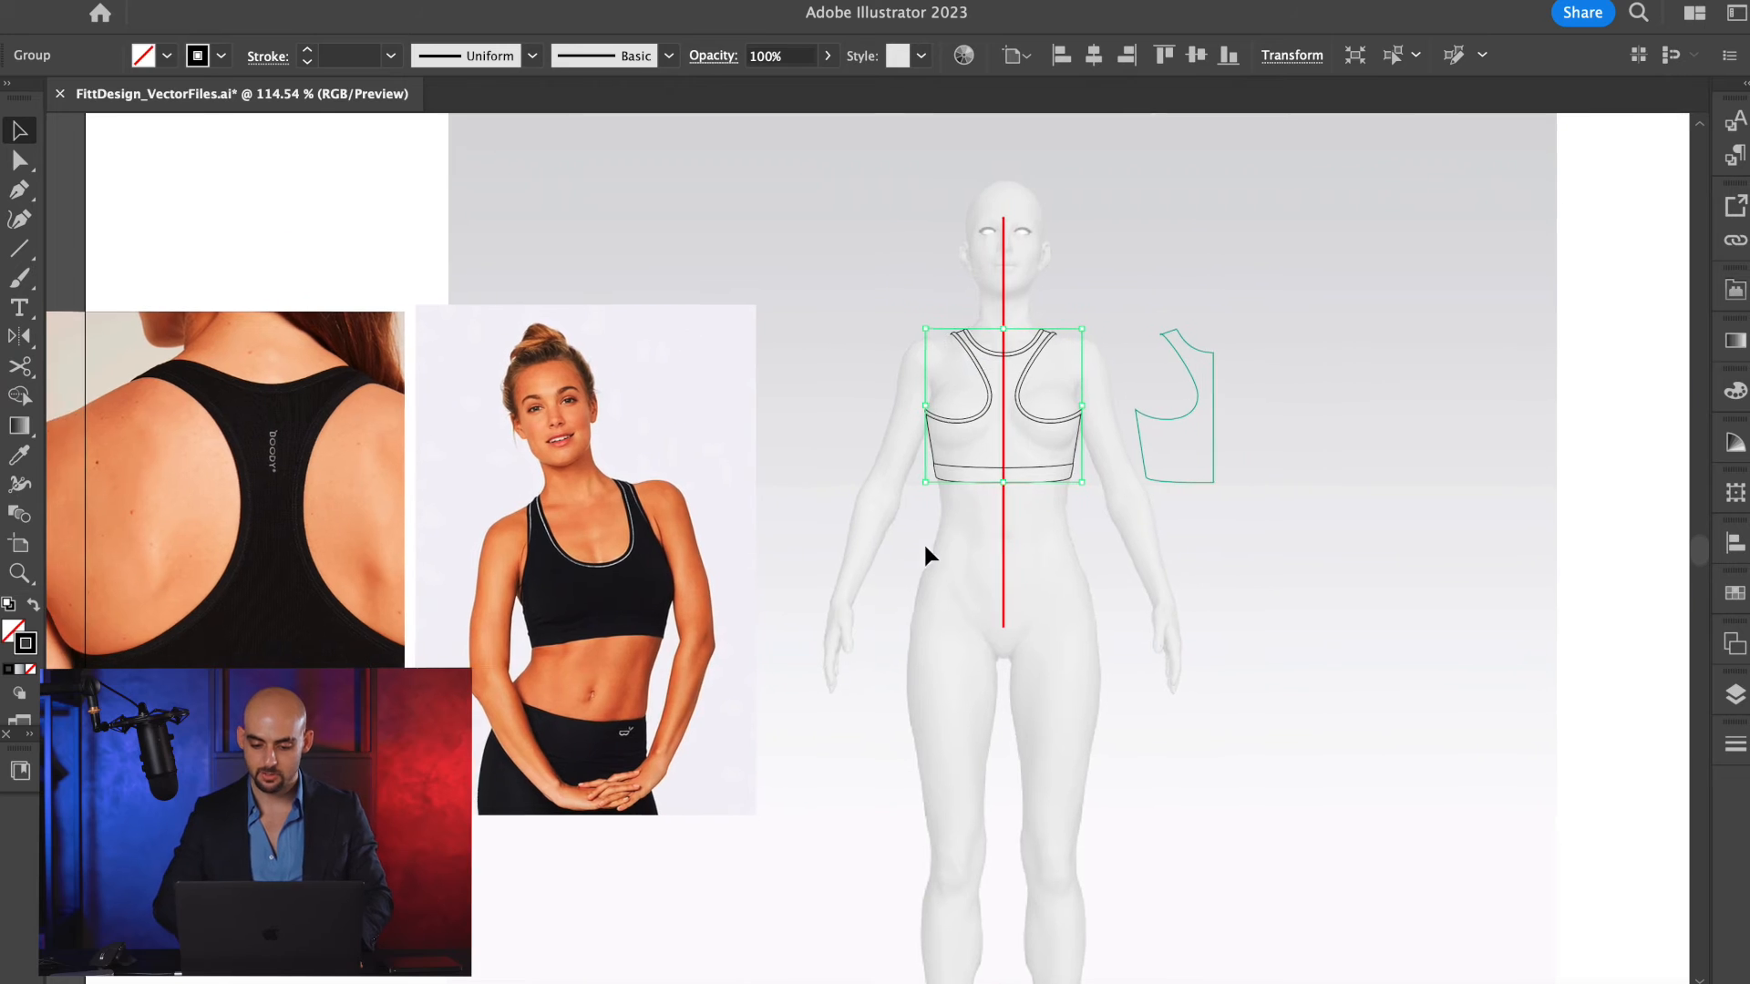
pyautogui.scroll(5, 987, 377)
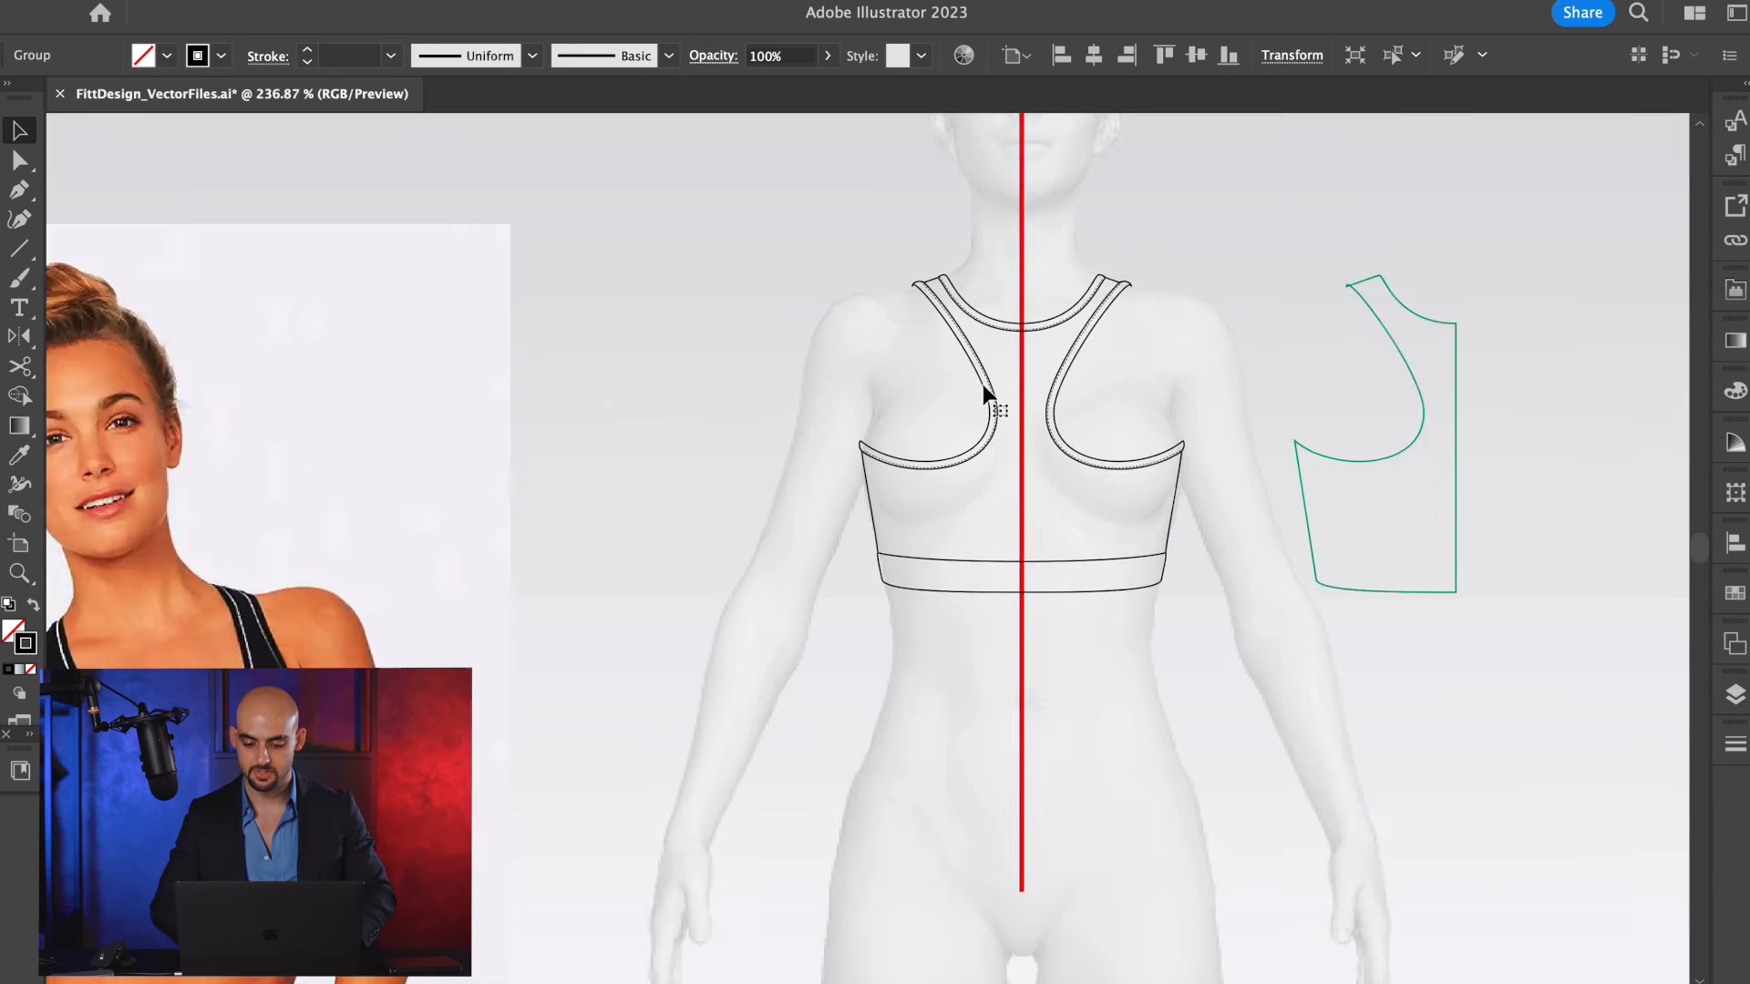
pyautogui.click(1128, 368)
pyautogui.moveTo(1147, 369); pyautogui.dragTo(986, 379)
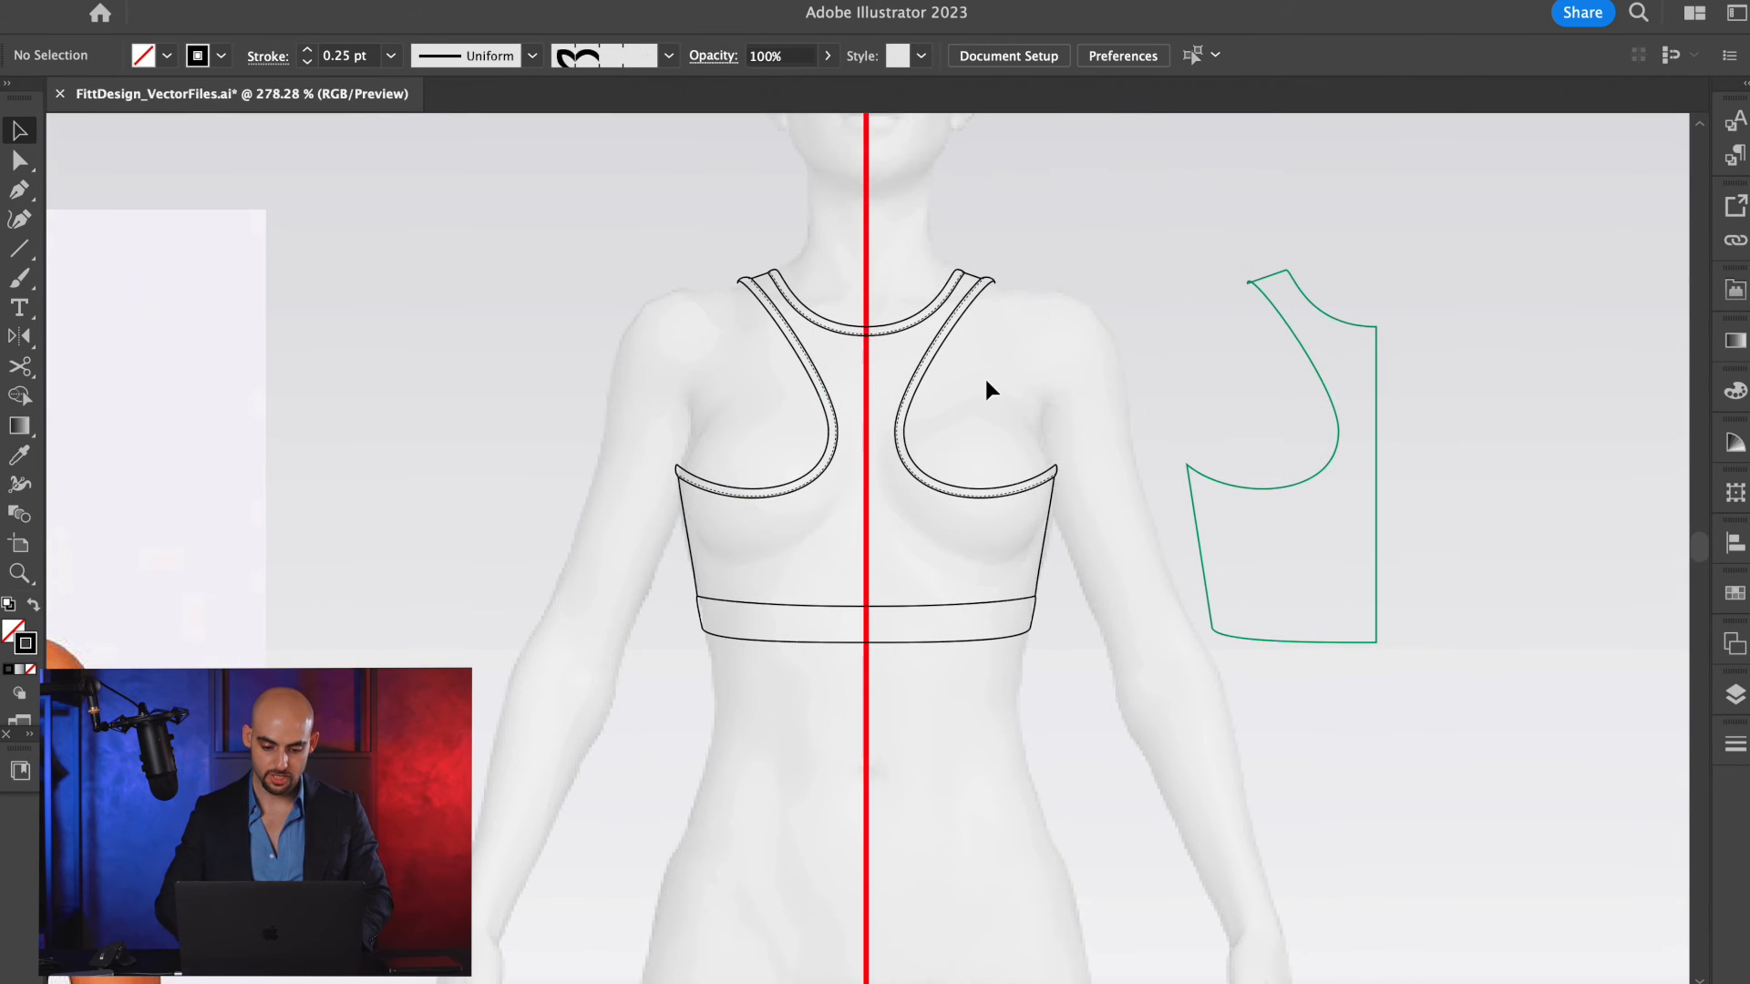
pyautogui.scroll(-4, 986, 379)
pyautogui.scroll(6, 801, 391)
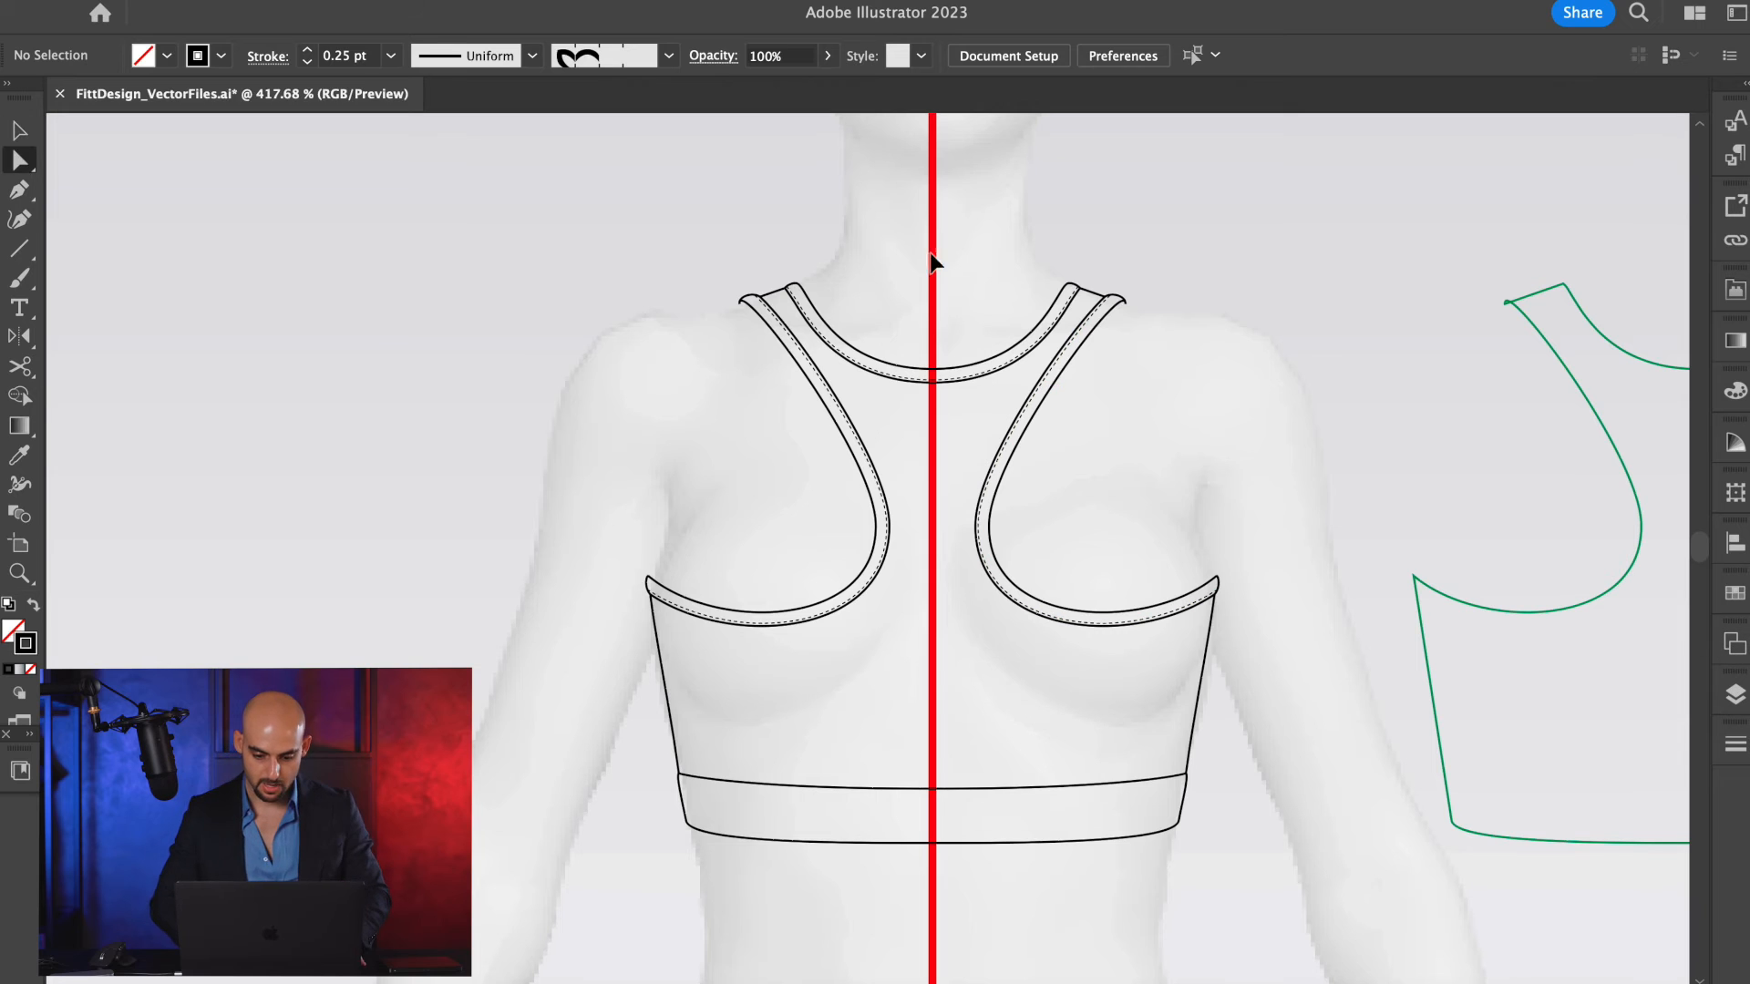
pyautogui.click(825, 515)
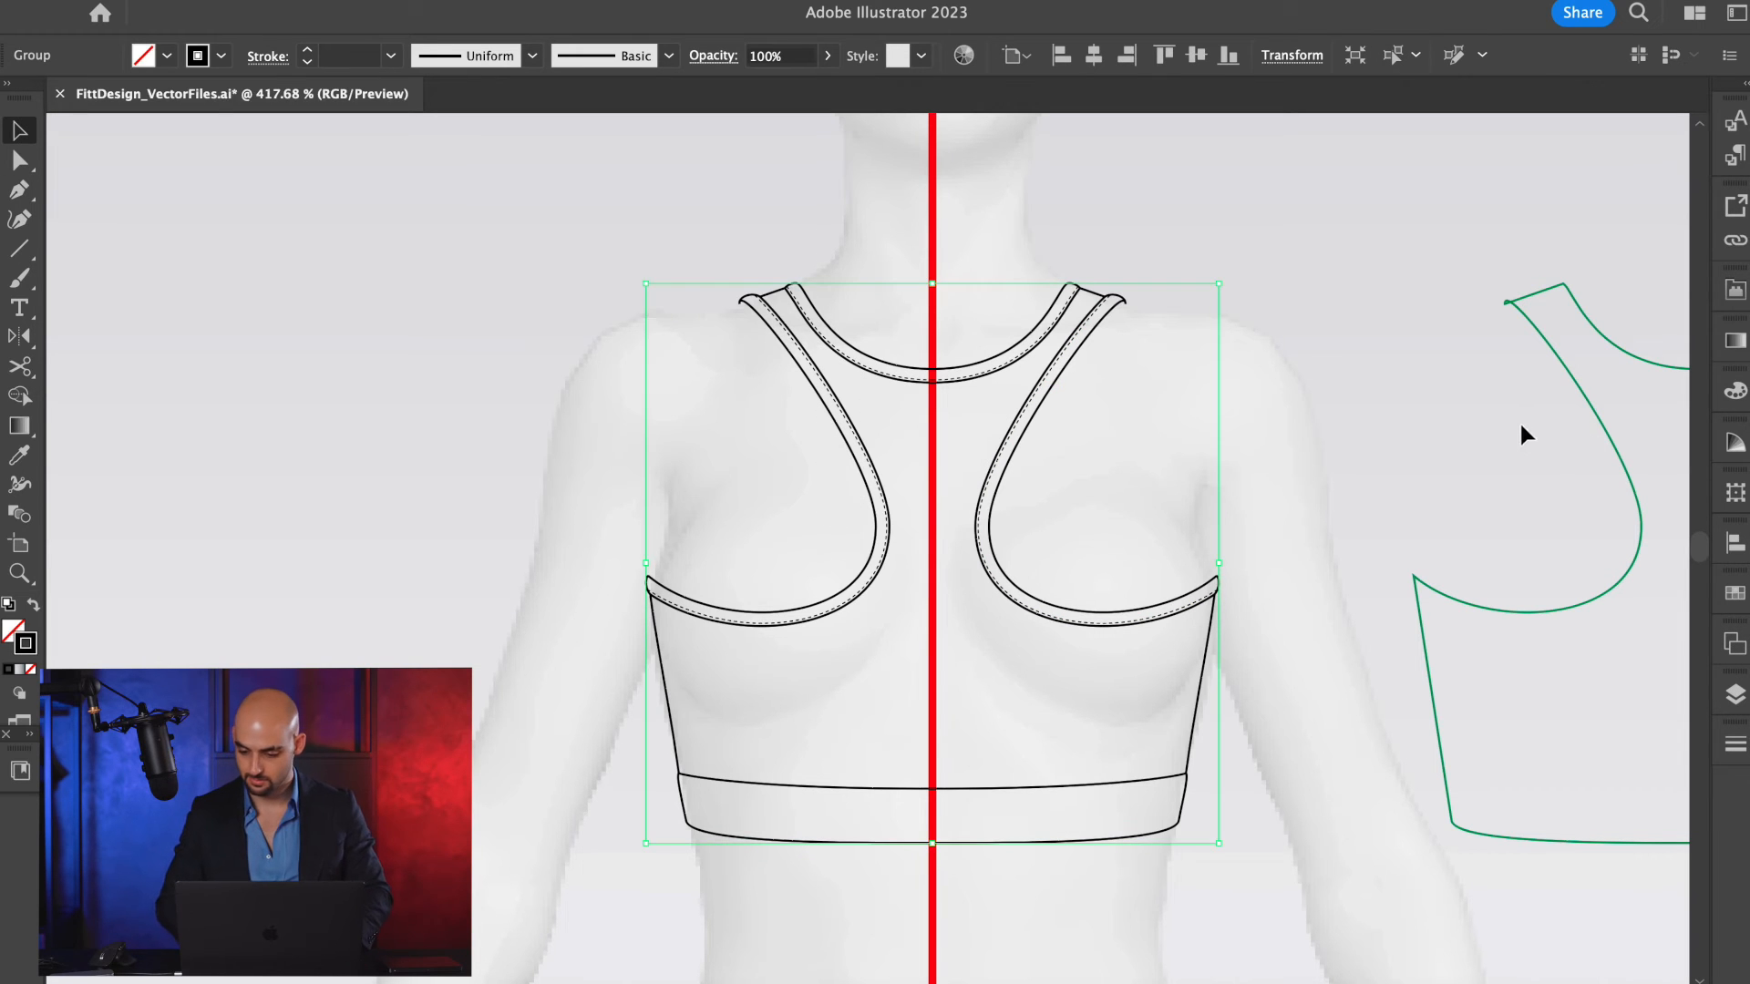
pyautogui.click(1437, 359)
pyautogui.click(1736, 697)
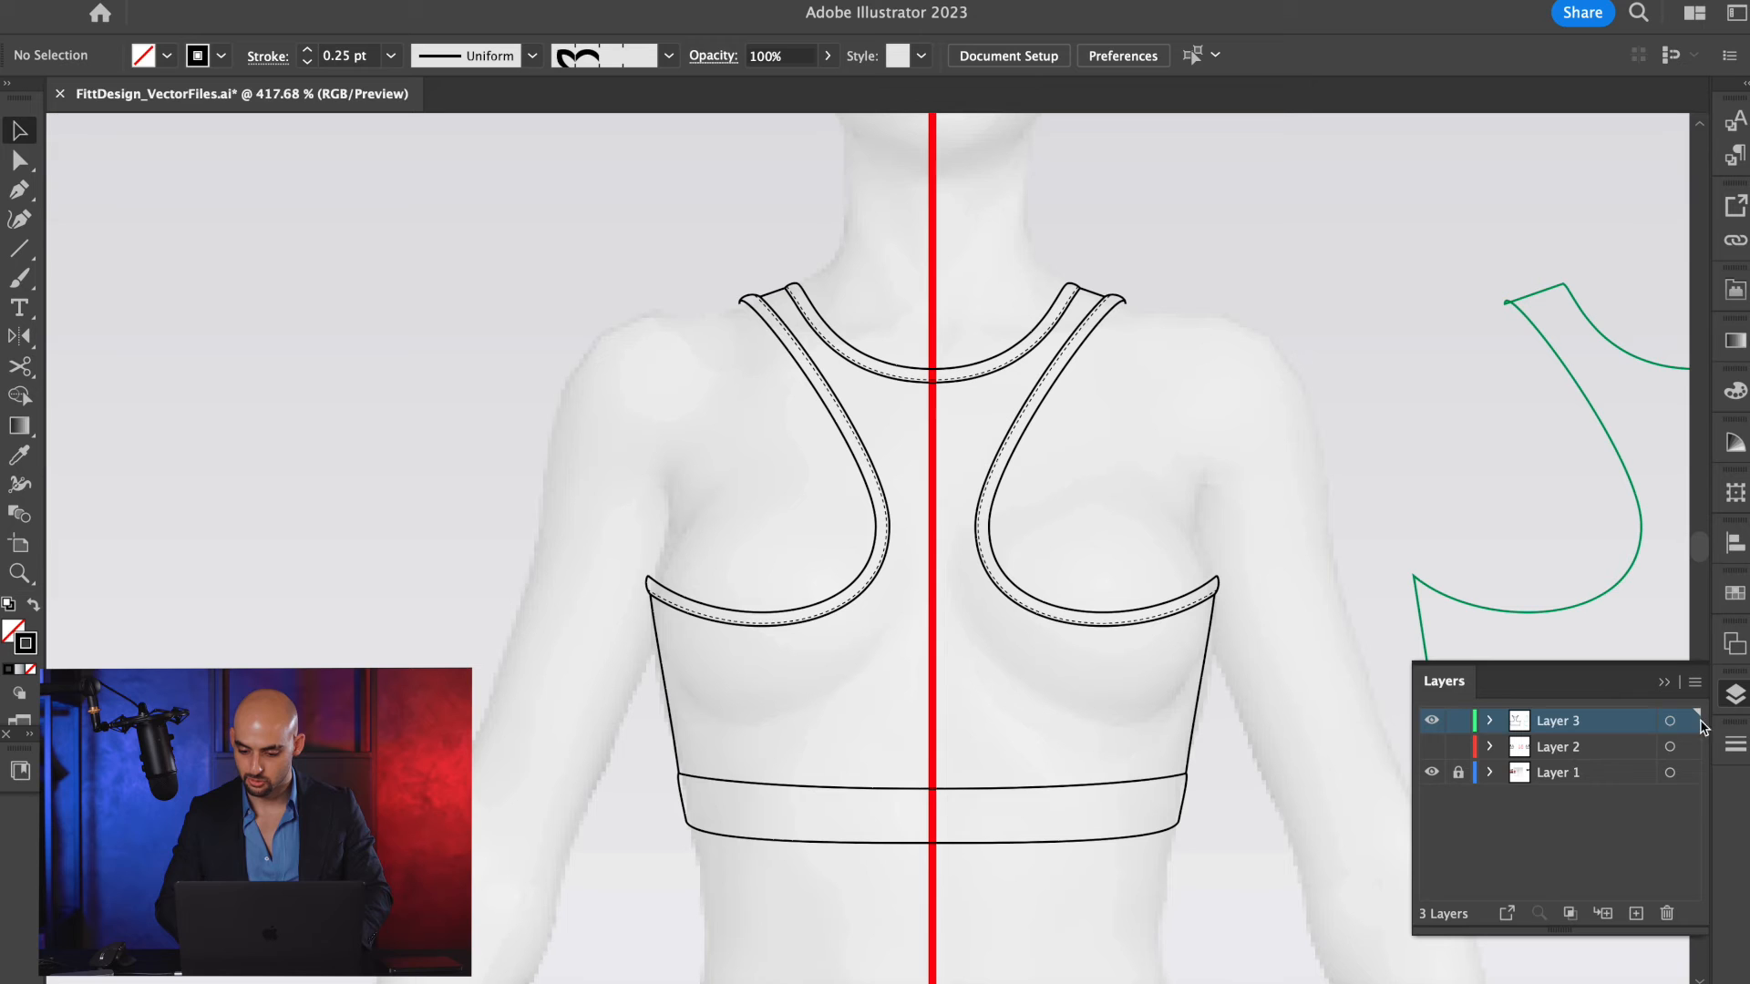
pyautogui.click(1432, 746)
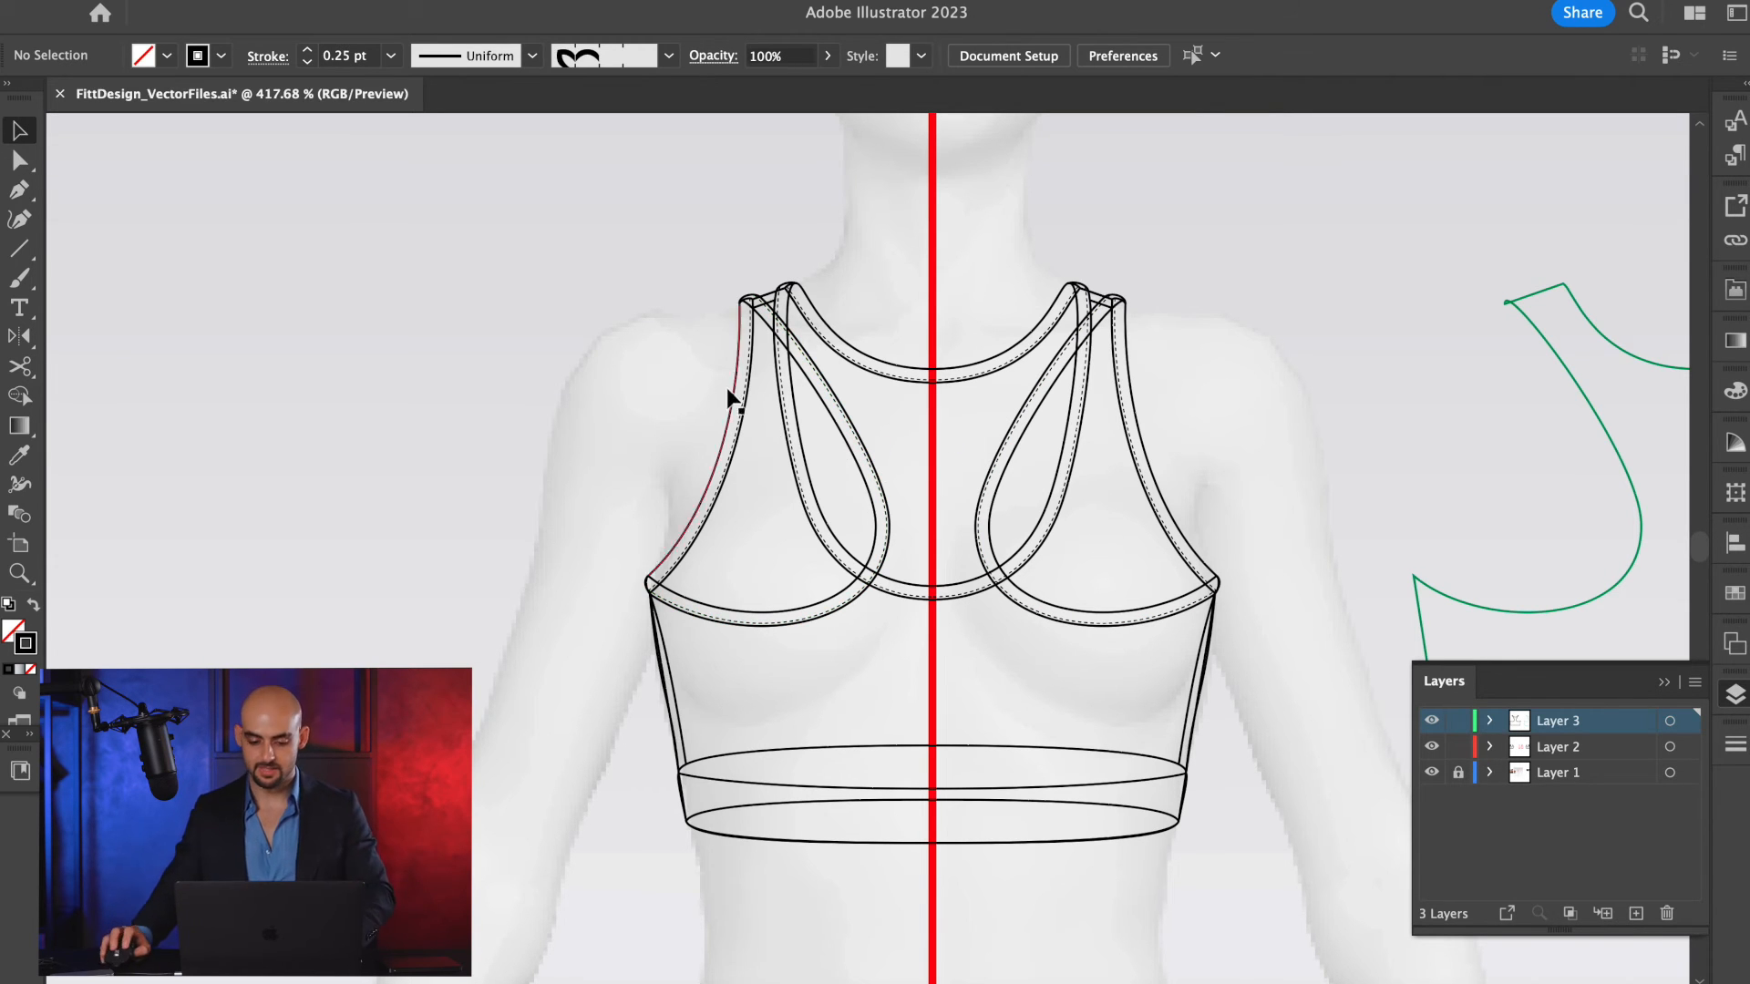
# Copy the grouped racerback sketch from Layer 3 and make Layer 2 the active layer.
pyautogui.click(1222, 449)
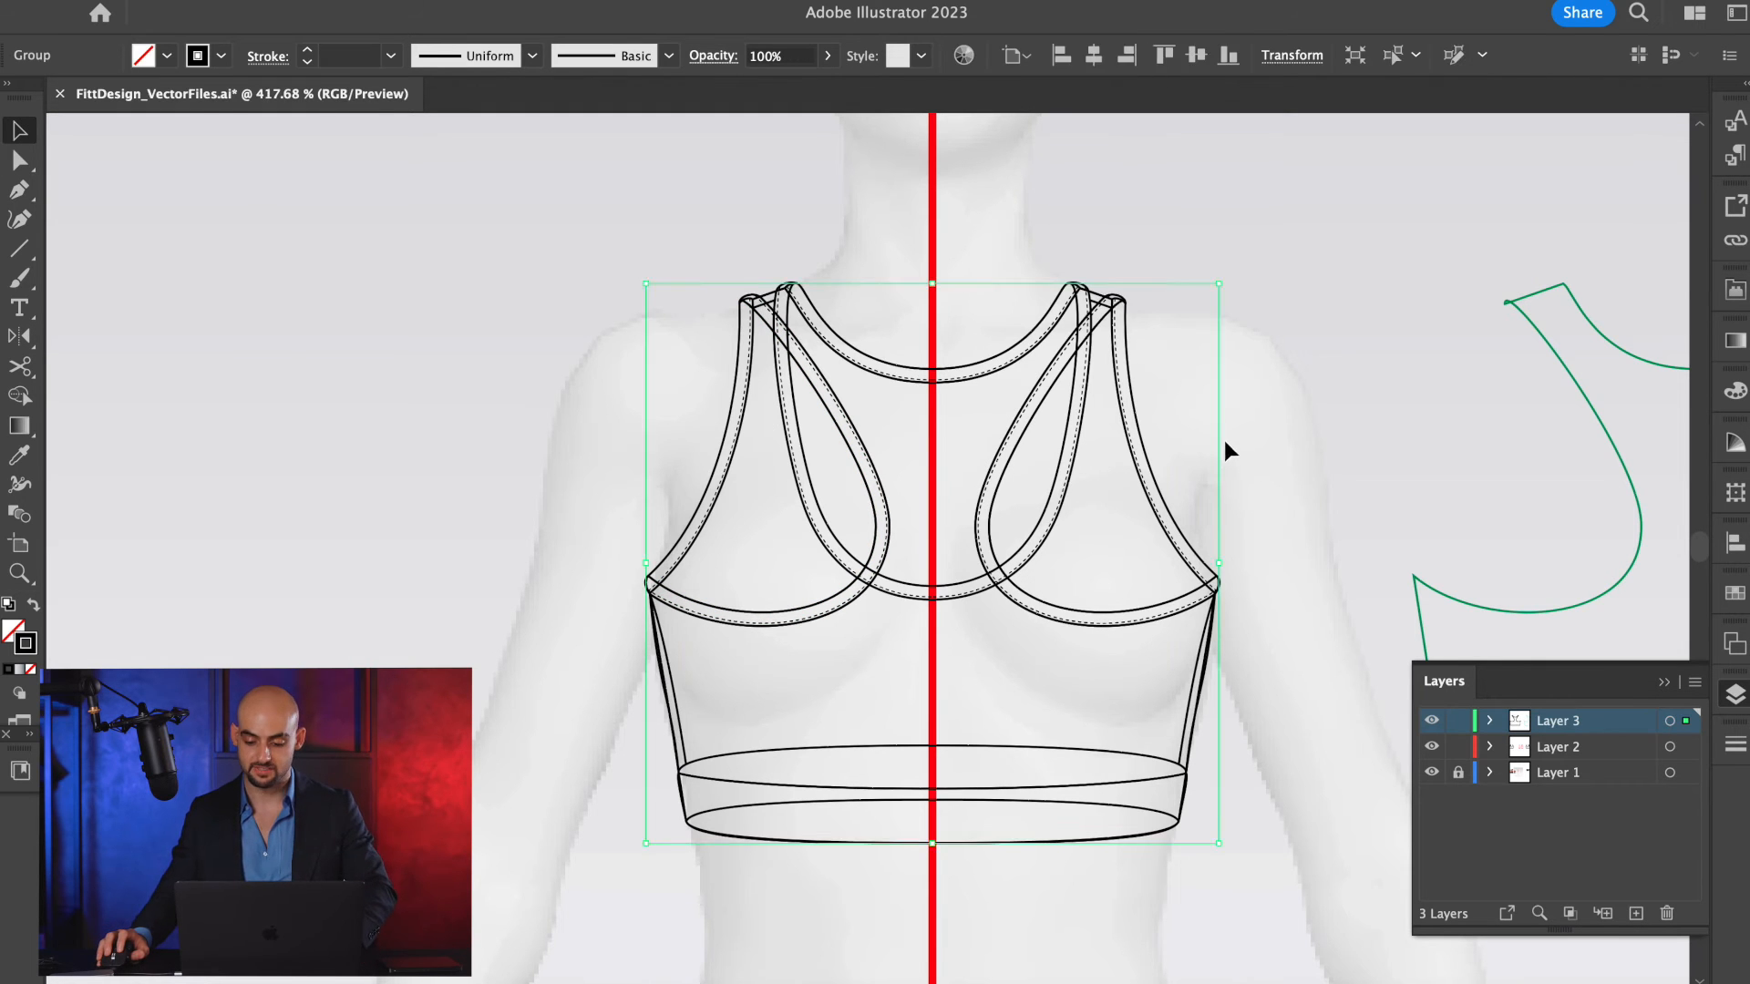
pyautogui.click(1432, 746)
pyautogui.press('a')
pyautogui.press('super+z')
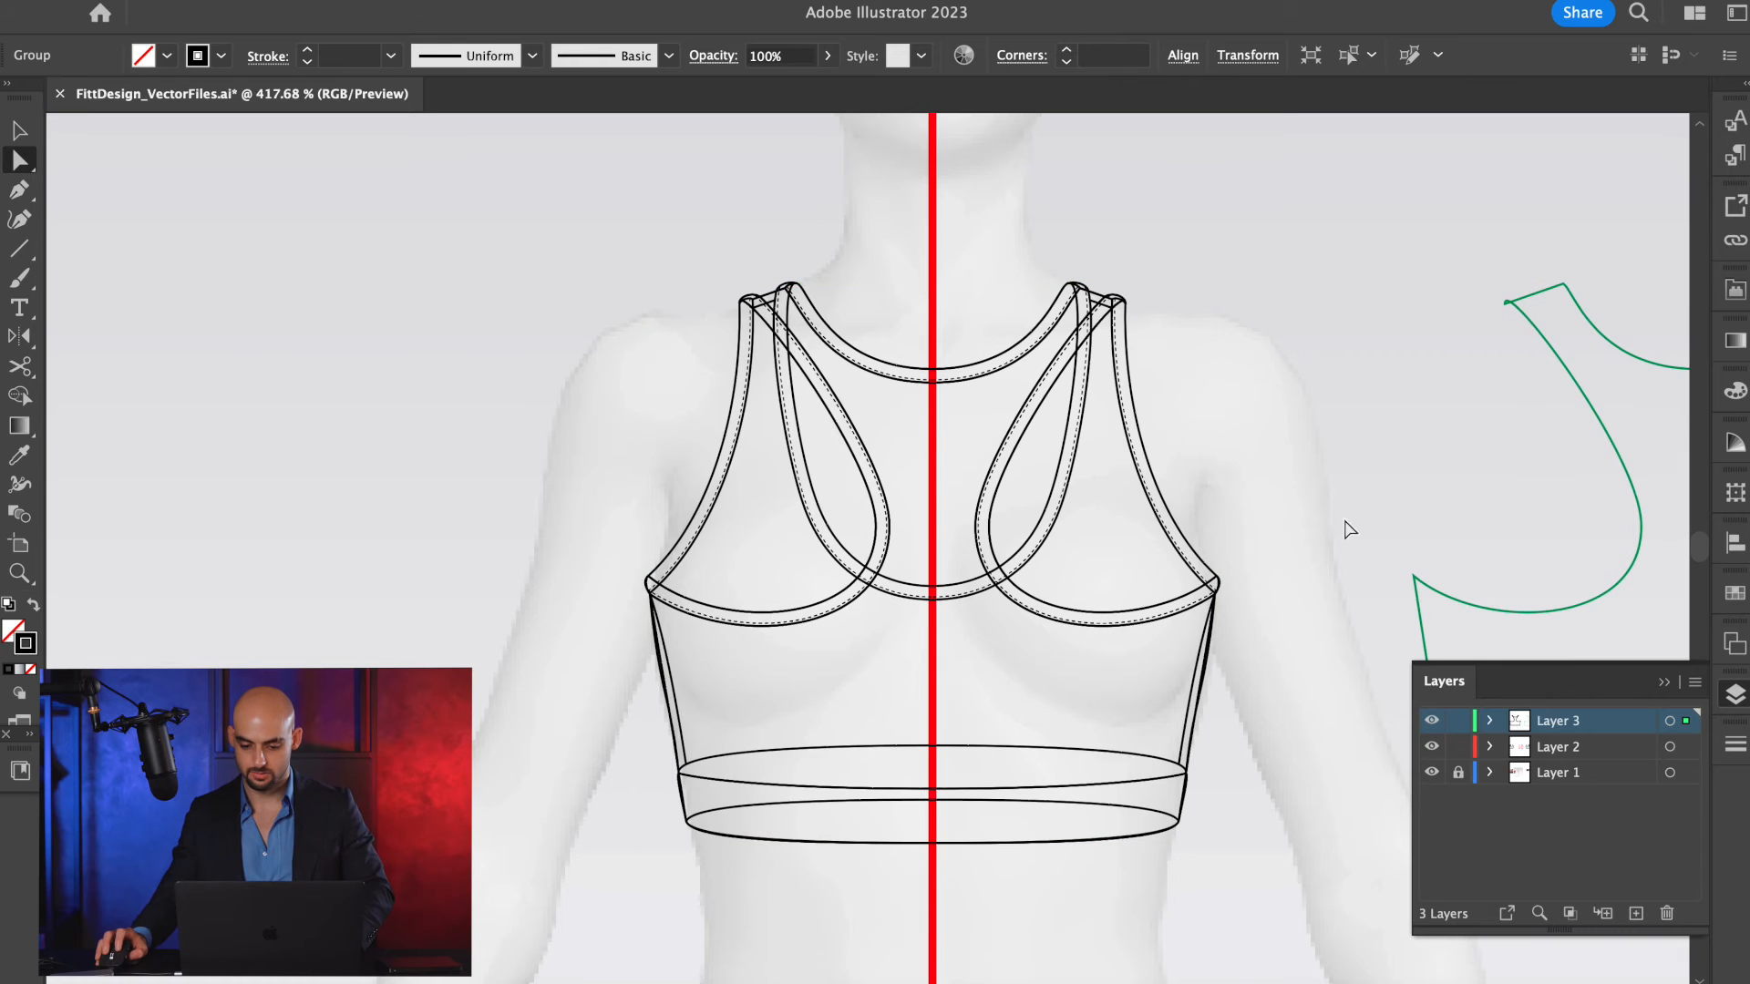
pyautogui.press('super+shift+a')
pyautogui.click(1567, 747)
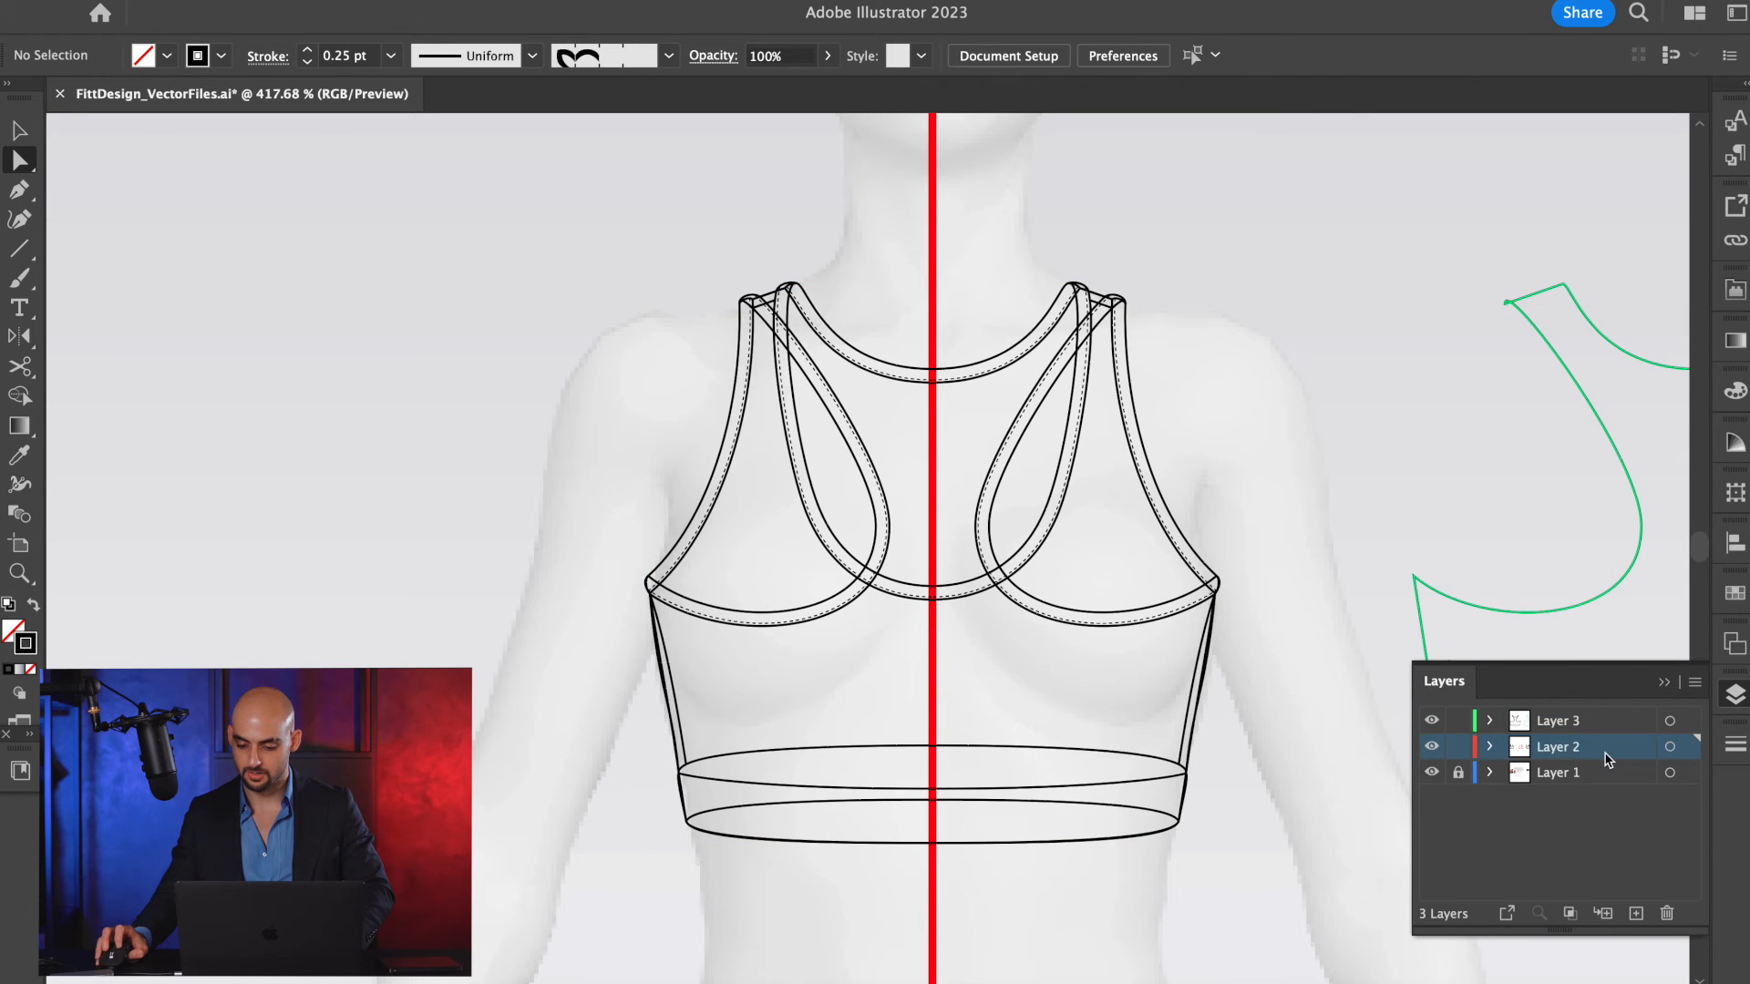
# Paste the copied back view in front, in its original position, on Layer 2.
pyautogui.click(1433, 748)
pyautogui.click(1436, 752)
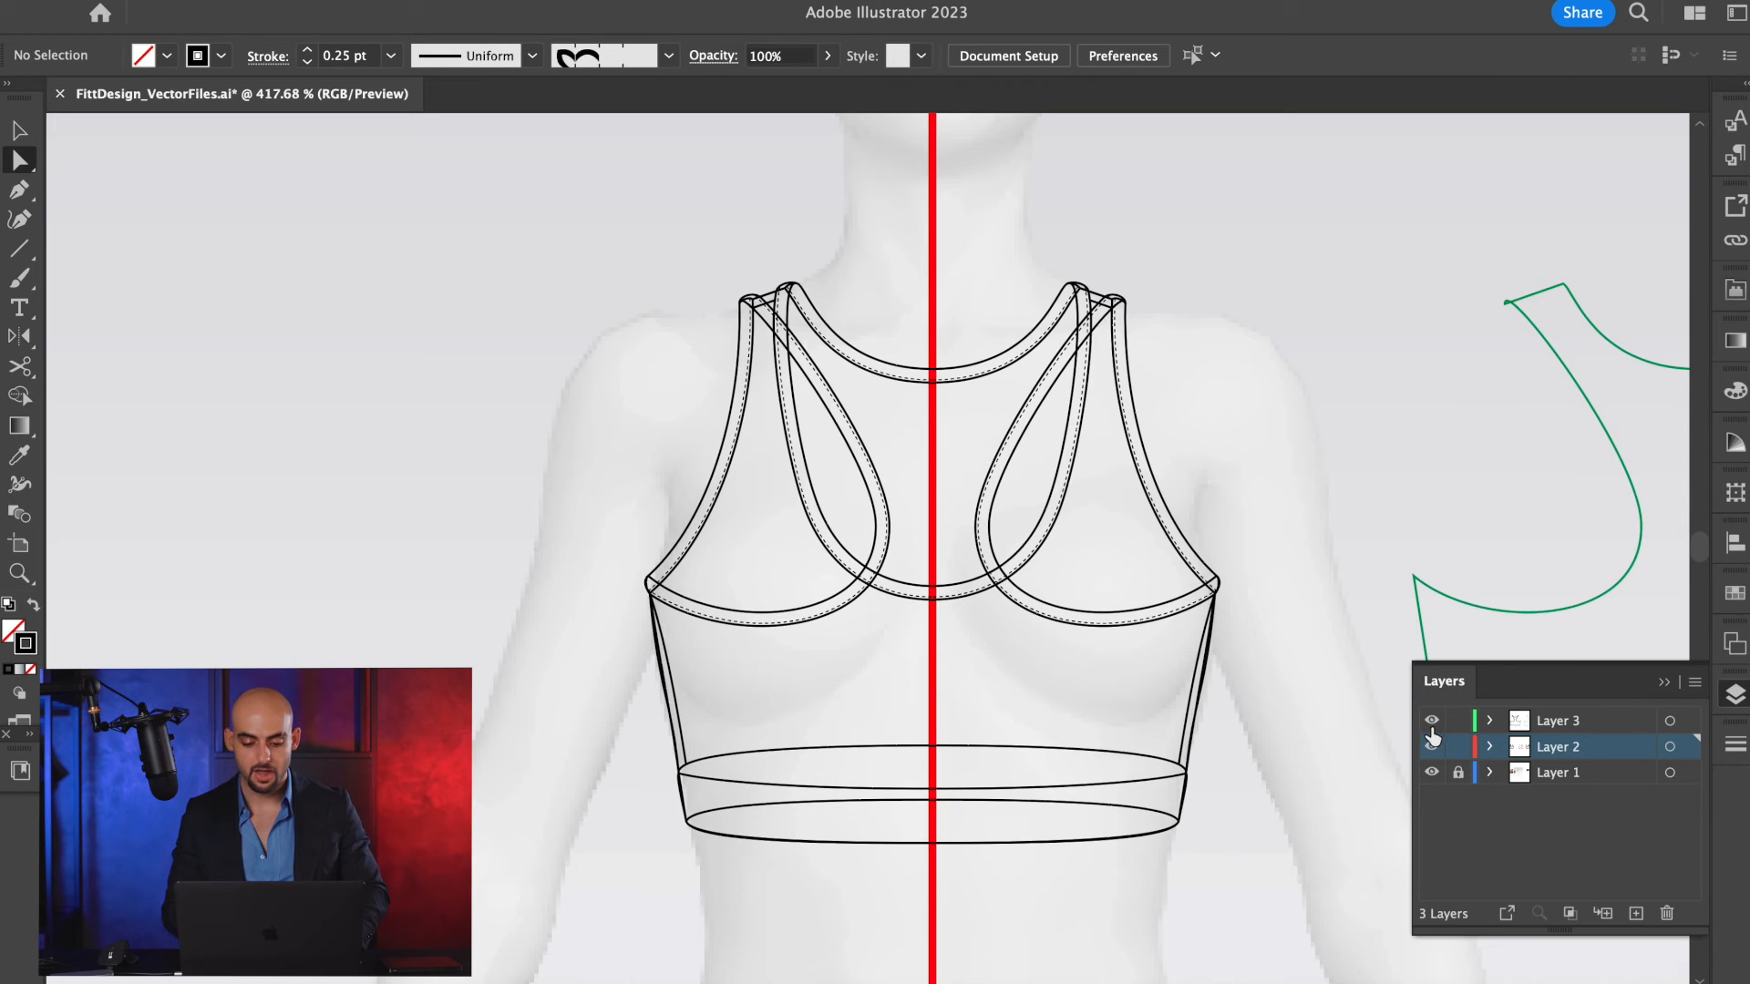
pyautogui.click(1434, 743)
pyautogui.click(1332, 483)
pyautogui.press('super+f')
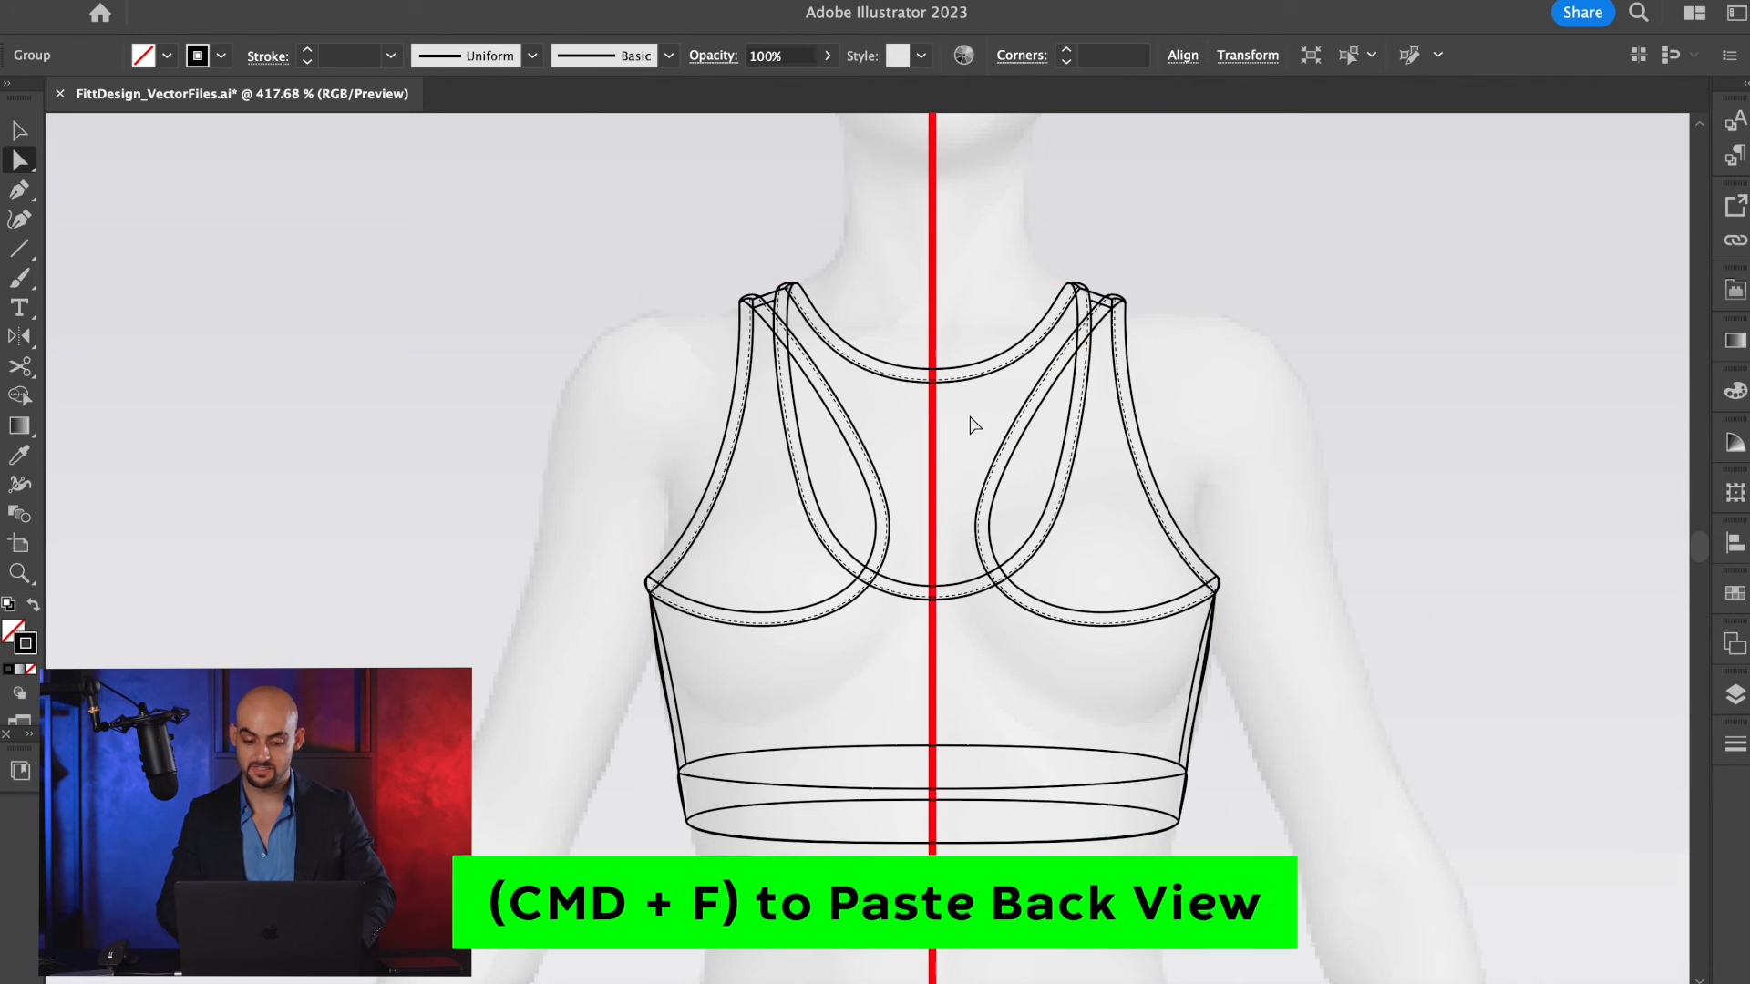
pyautogui.press('v')
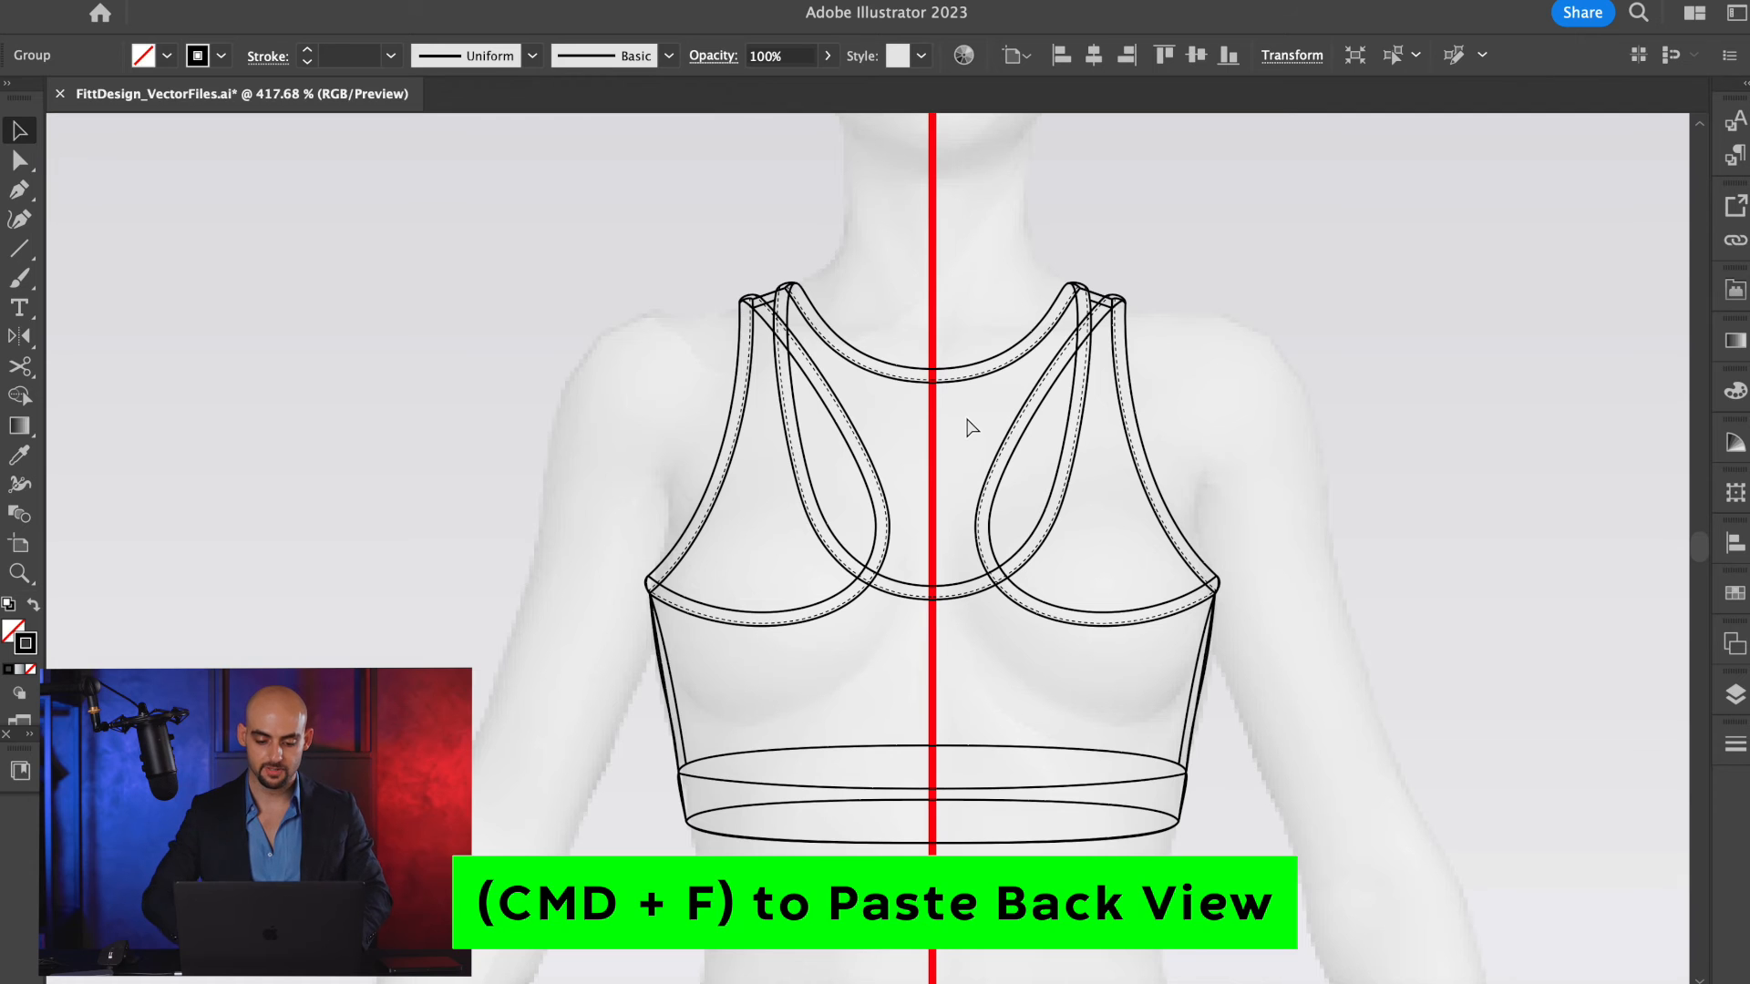
# Try to cut the back sketch's inner armhole line at the left underarm corner with the Scissors tool.
pyautogui.scroll(3, 931, 391)
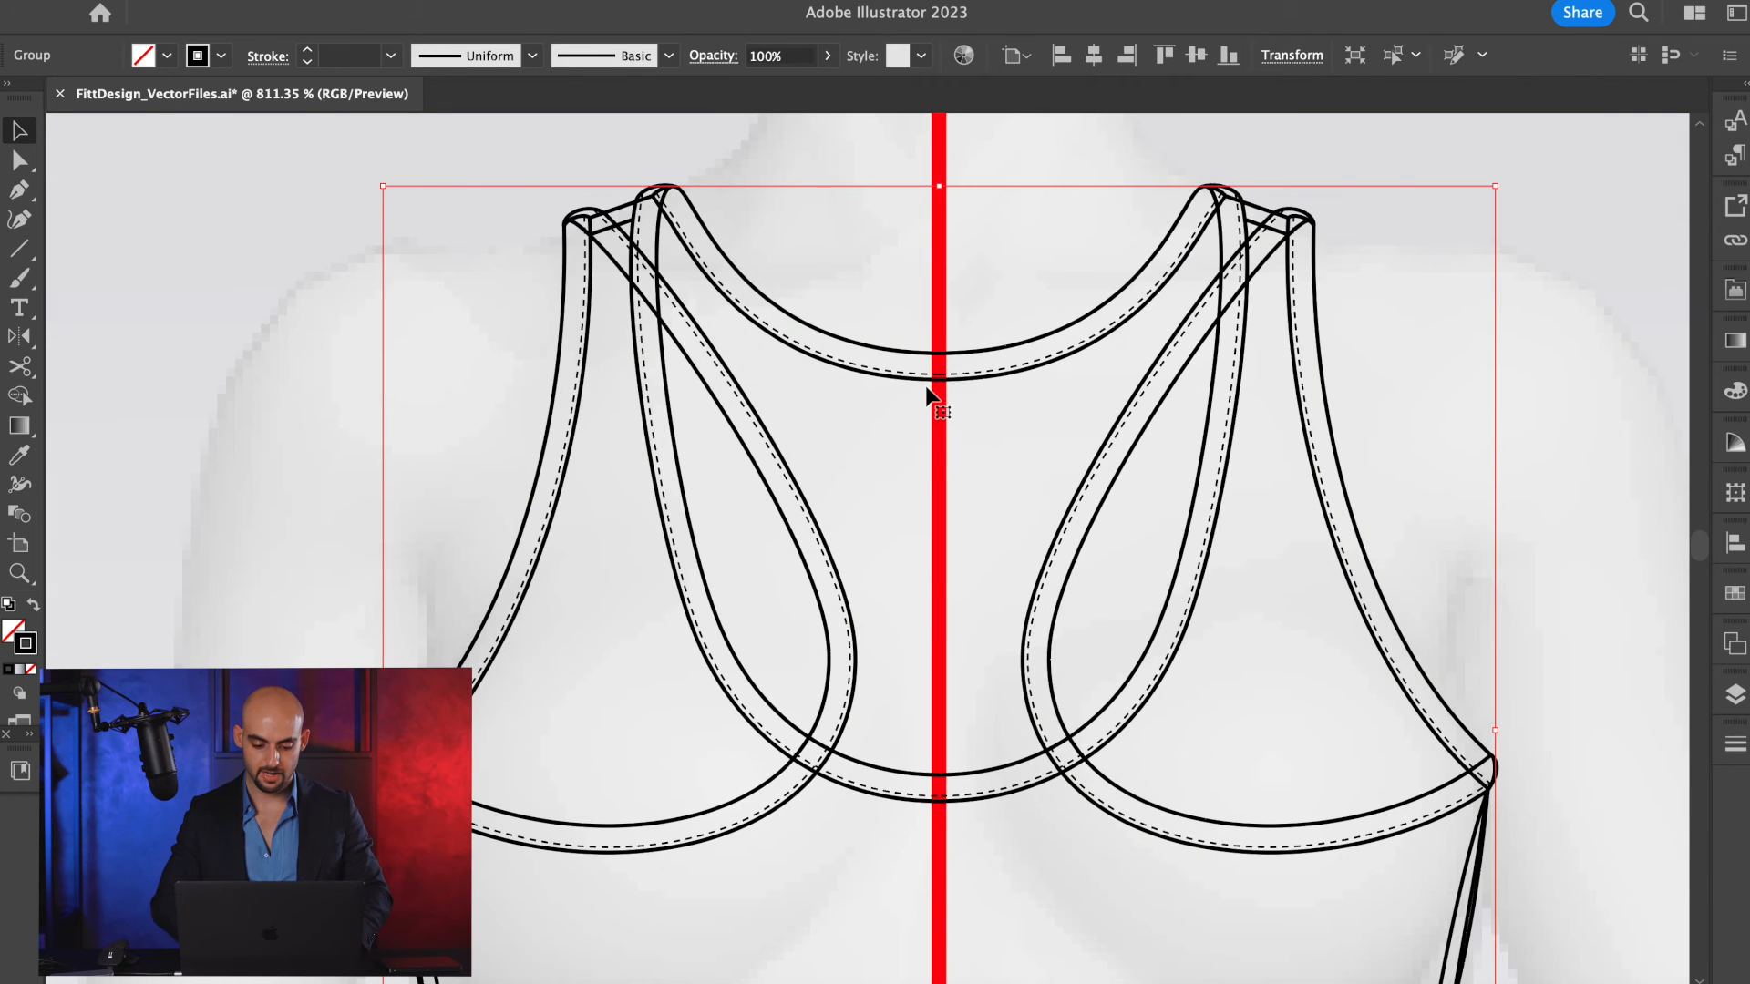
pyautogui.scroll(-3, 925, 389)
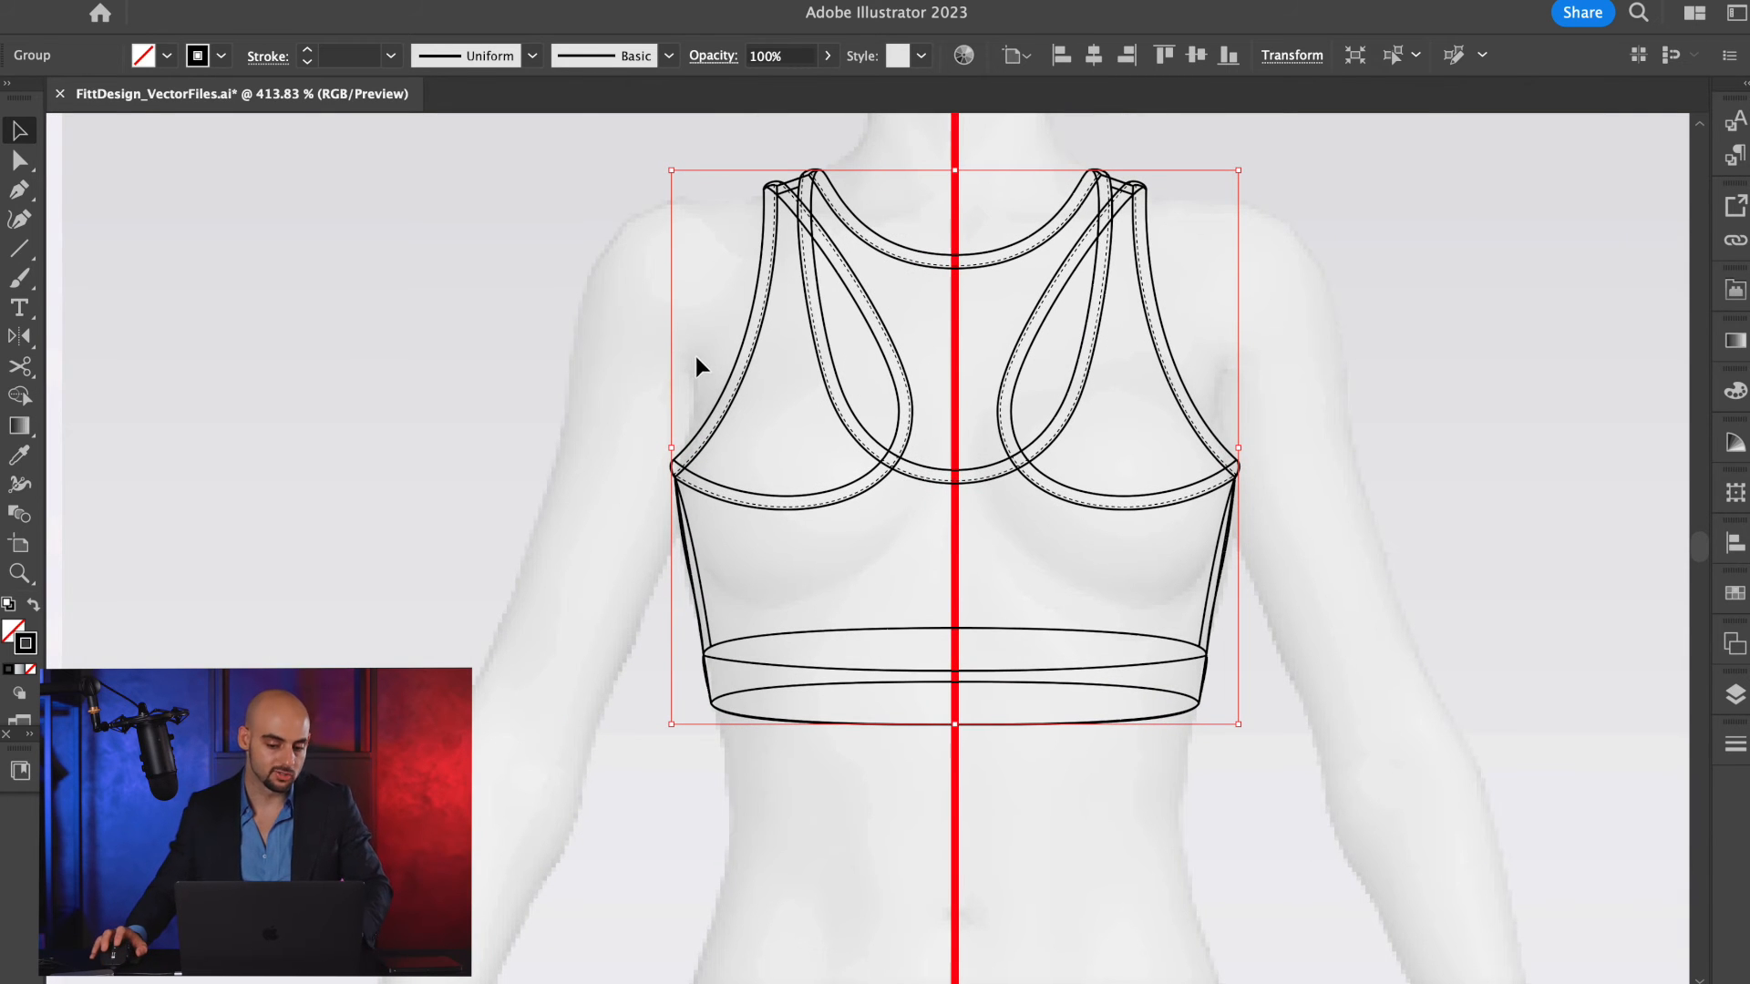
pyautogui.scroll(5, 674, 451)
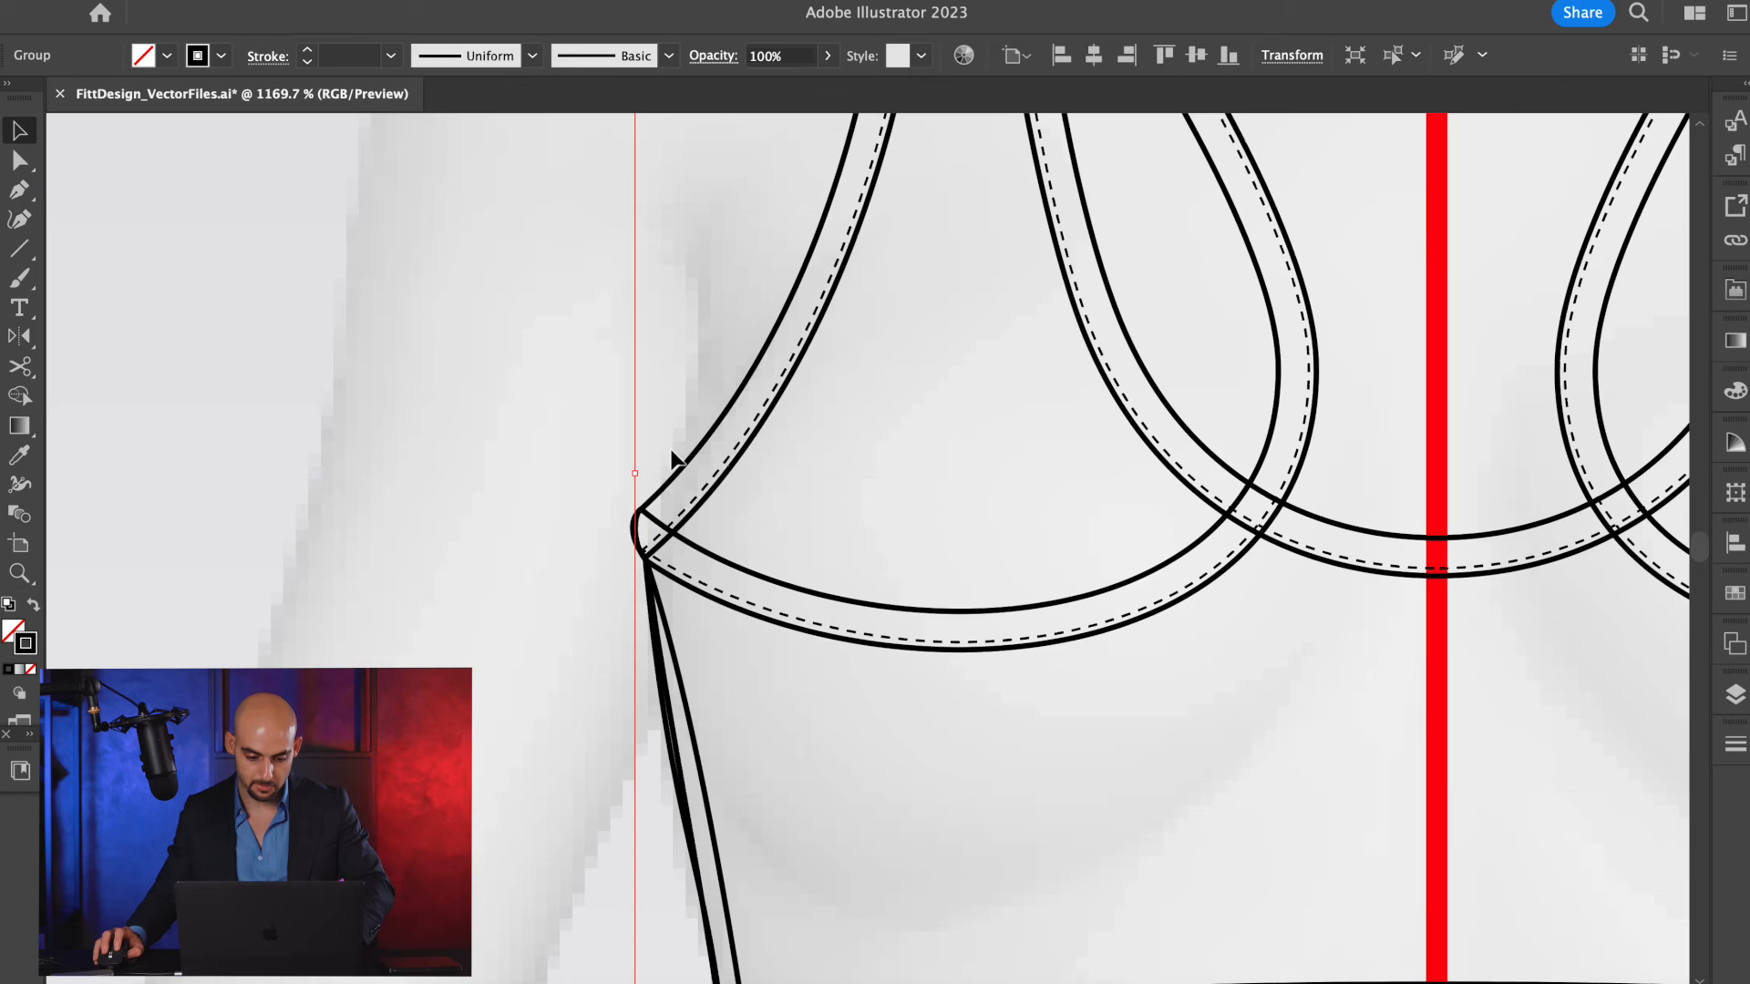
pyautogui.scroll(3, 675, 480)
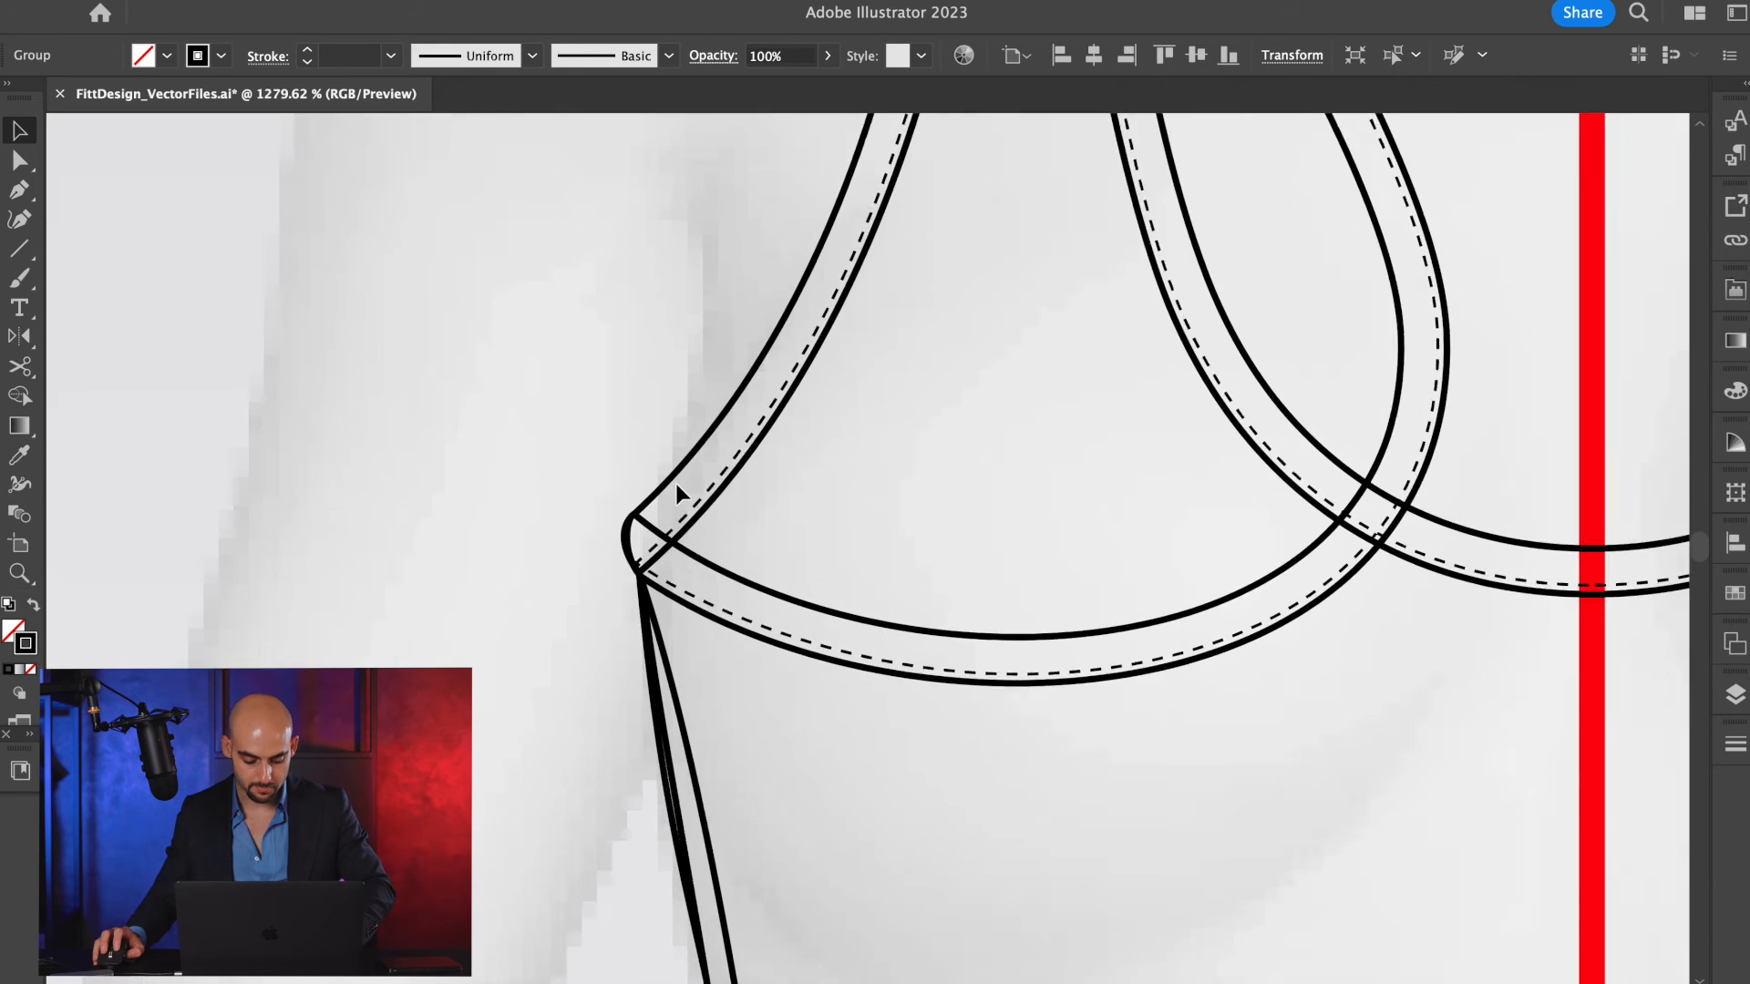
pyautogui.press('c')
pyautogui.click(629, 533)
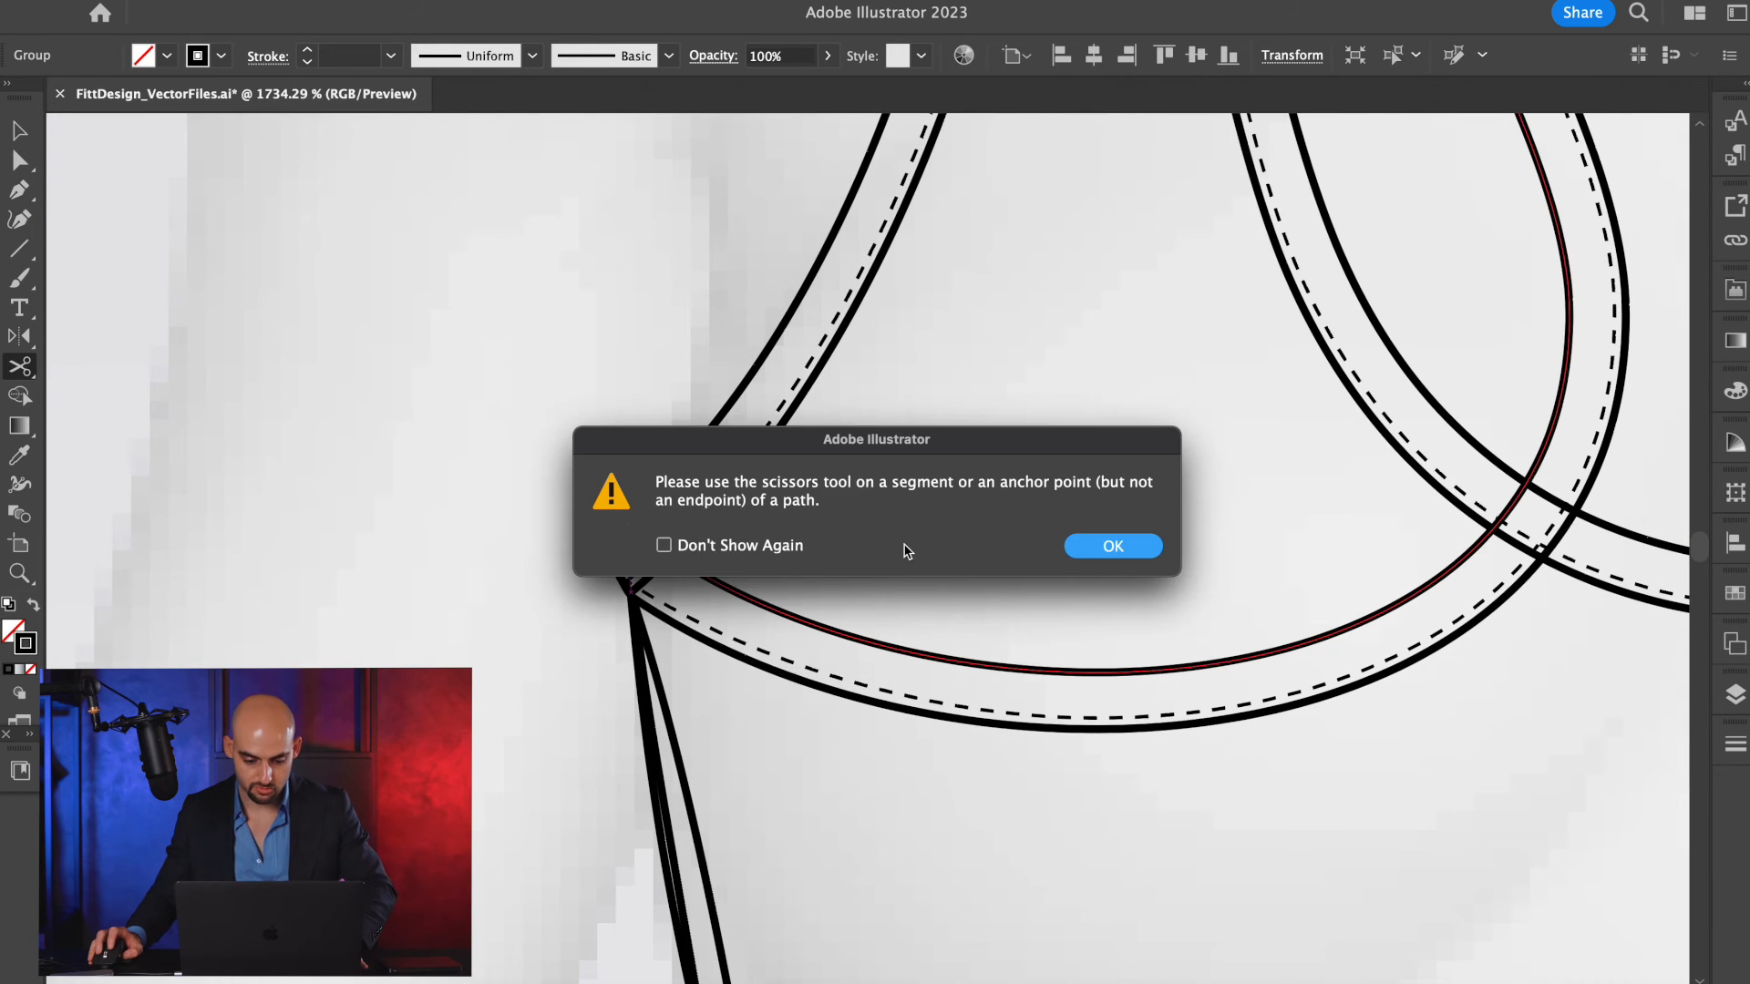
pyautogui.press('Escape')
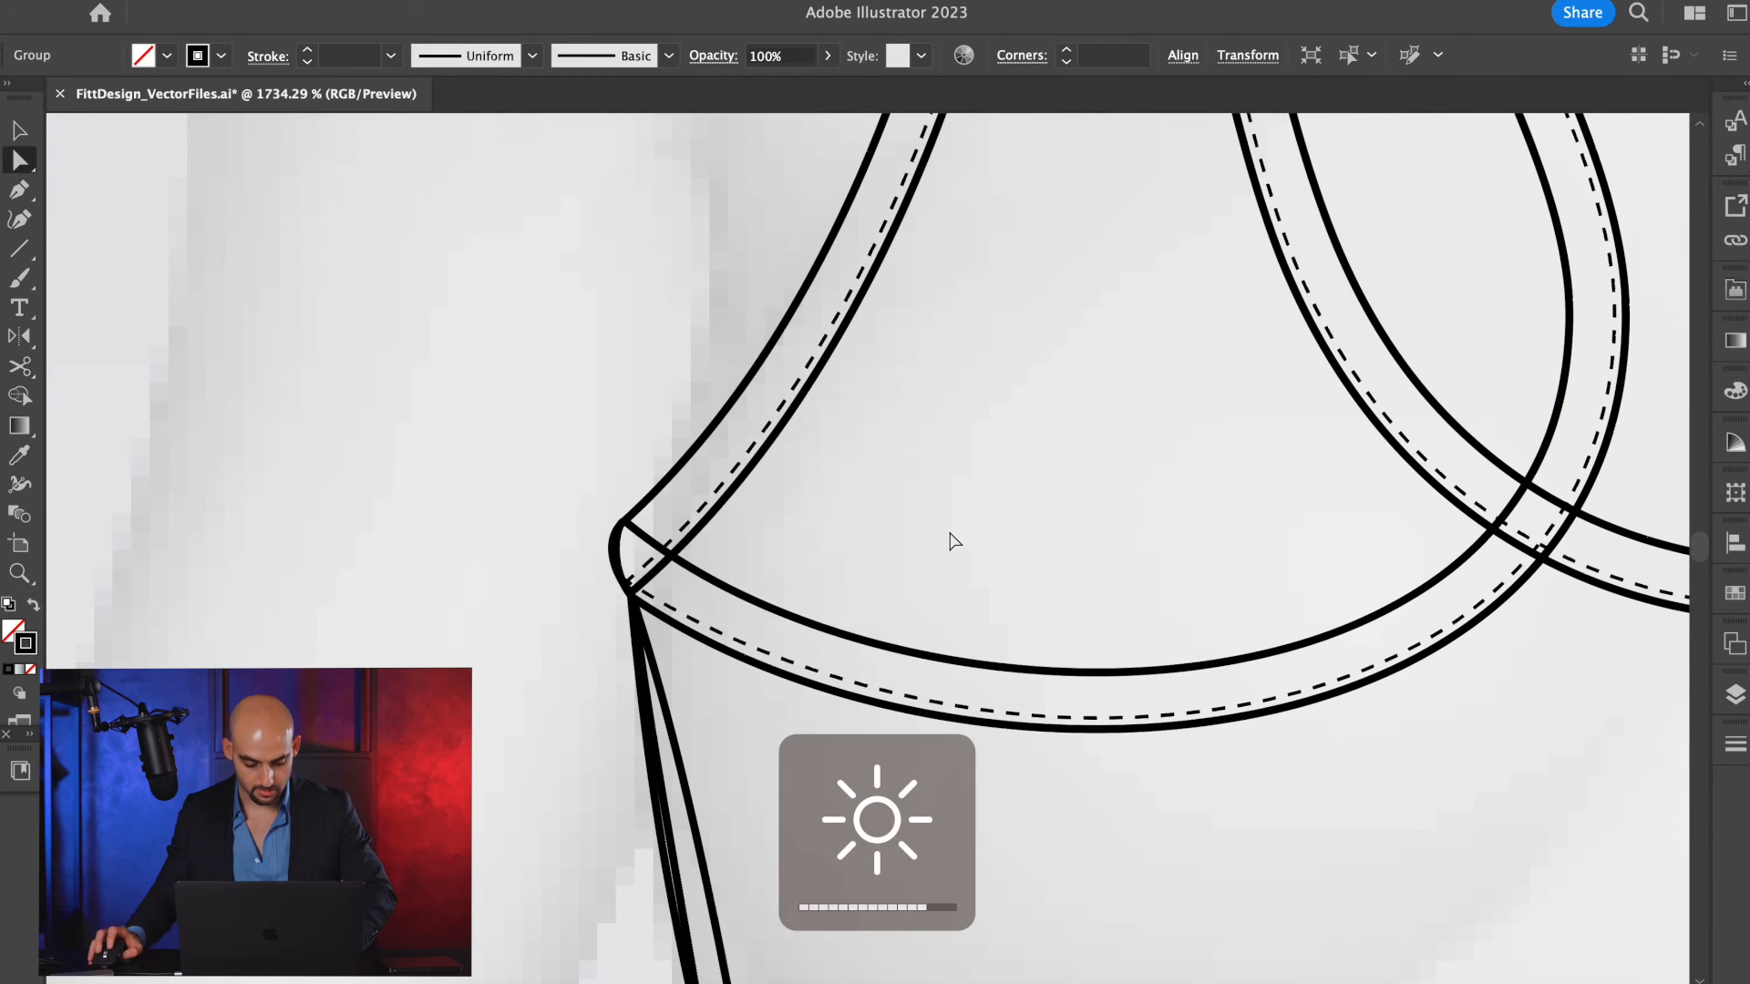
pyautogui.press('a')
pyautogui.click(637, 539)
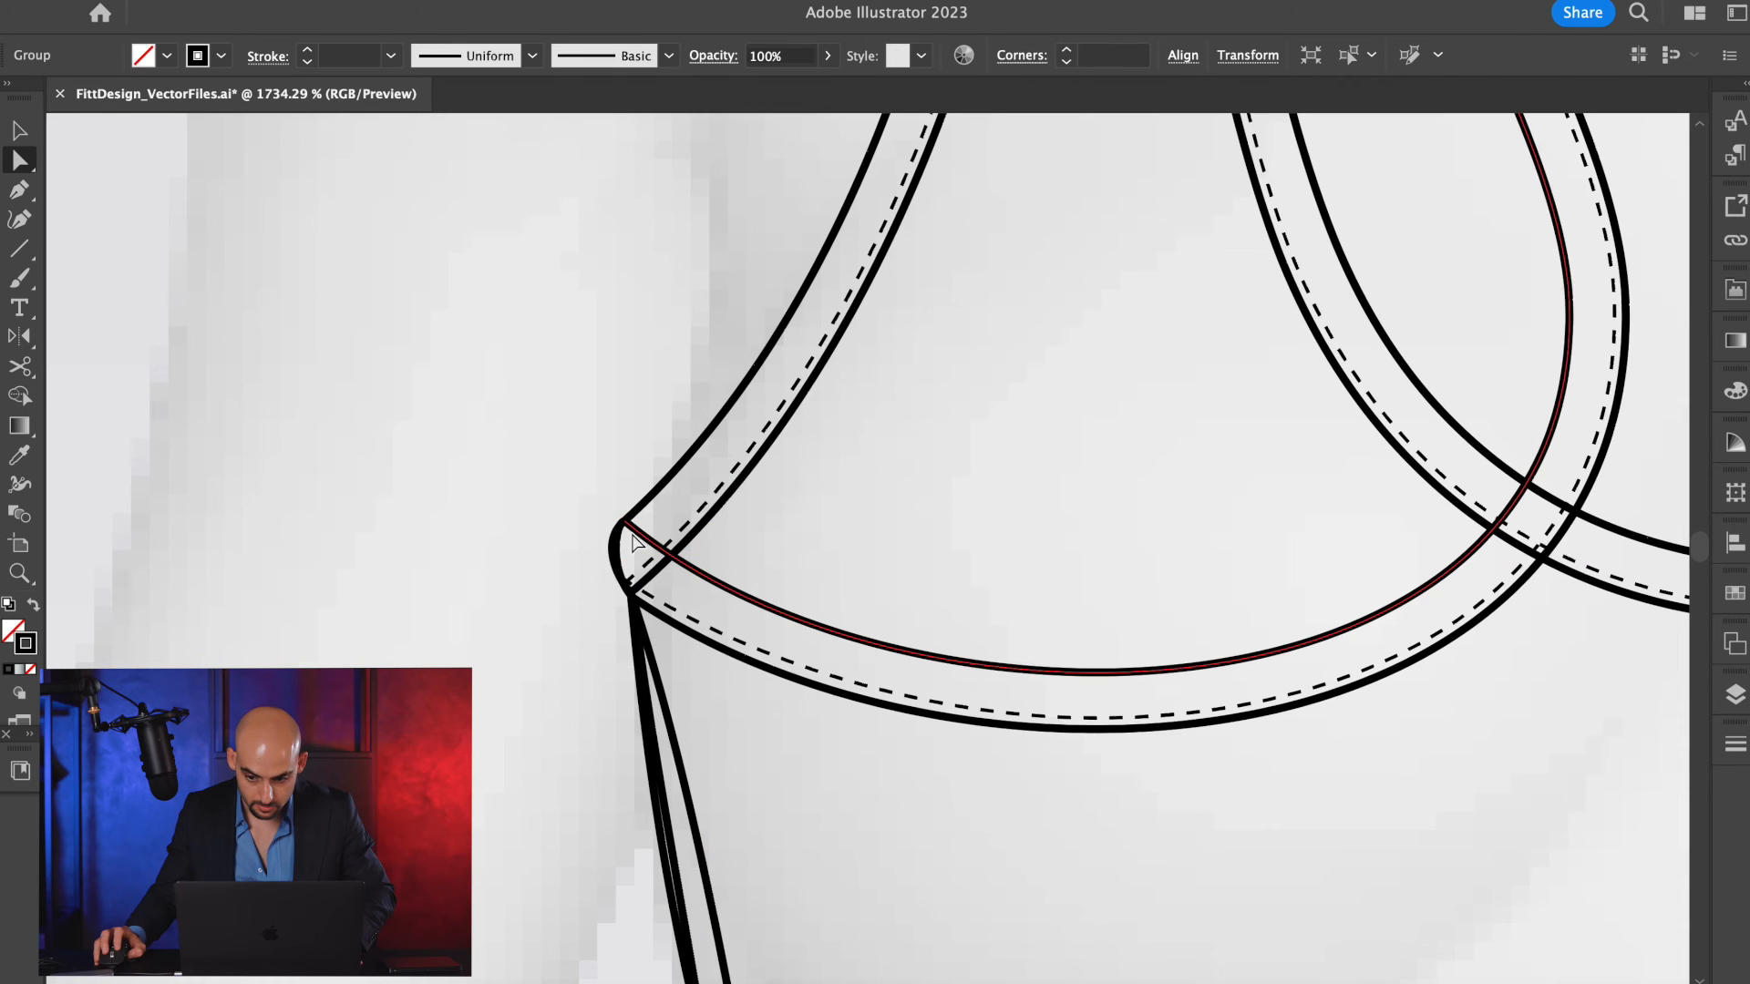
# Cut the left racerback armhole's inner line at its lower and upper crossings with the front neckline's inner edge.
pyautogui.scroll(-5, 914, 520)
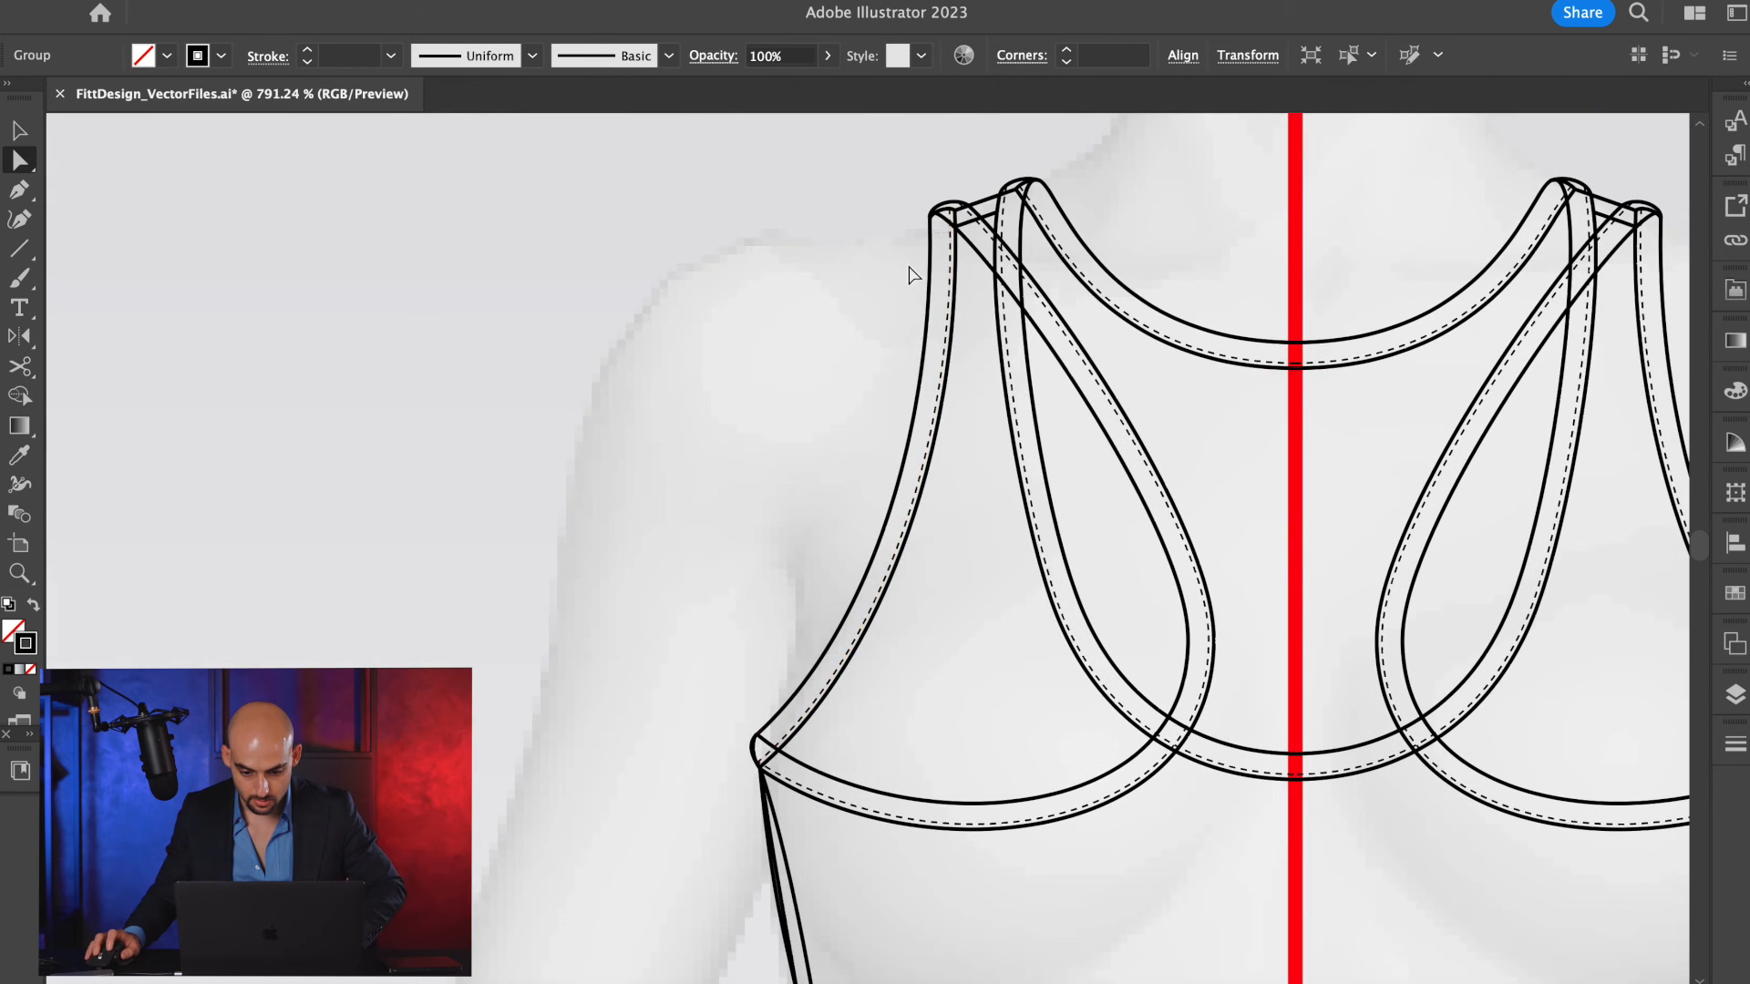
pyautogui.scroll(5, 911, 269)
pyautogui.scroll(-4, 912, 265)
pyautogui.scroll(-2, 1084, 576)
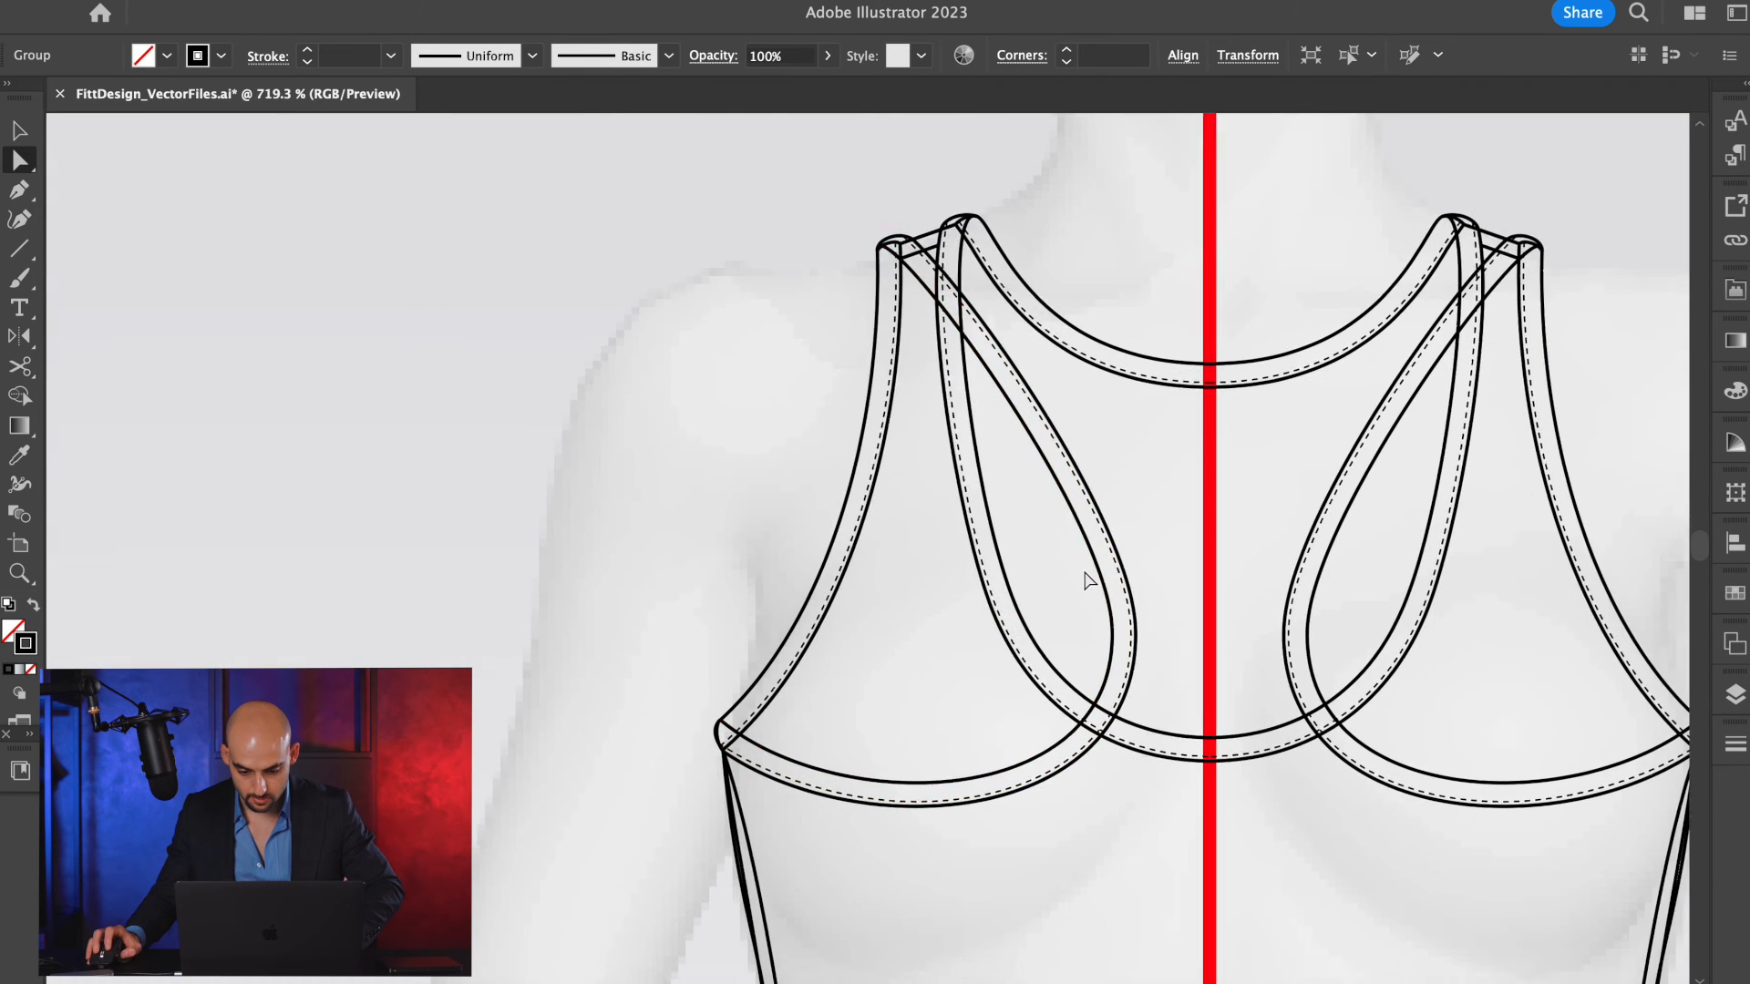
pyautogui.scroll(-4, 1085, 576)
pyautogui.scroll(5, 1119, 539)
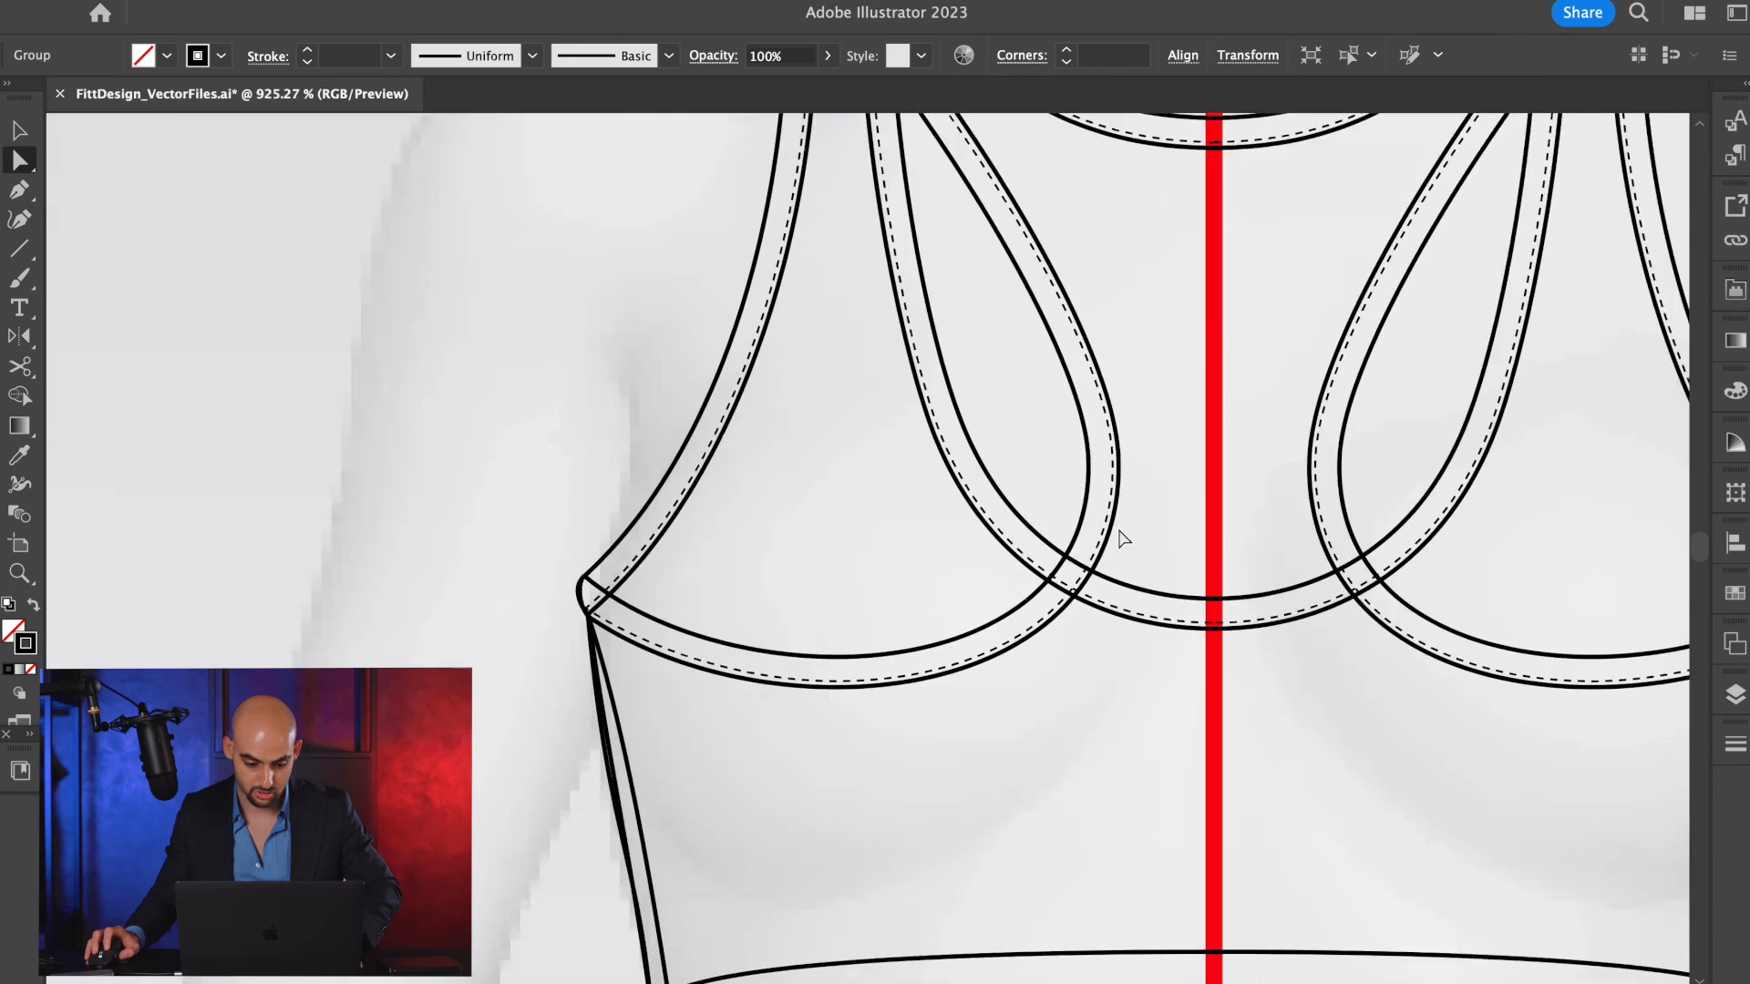
pyautogui.scroll(3, 1113, 526)
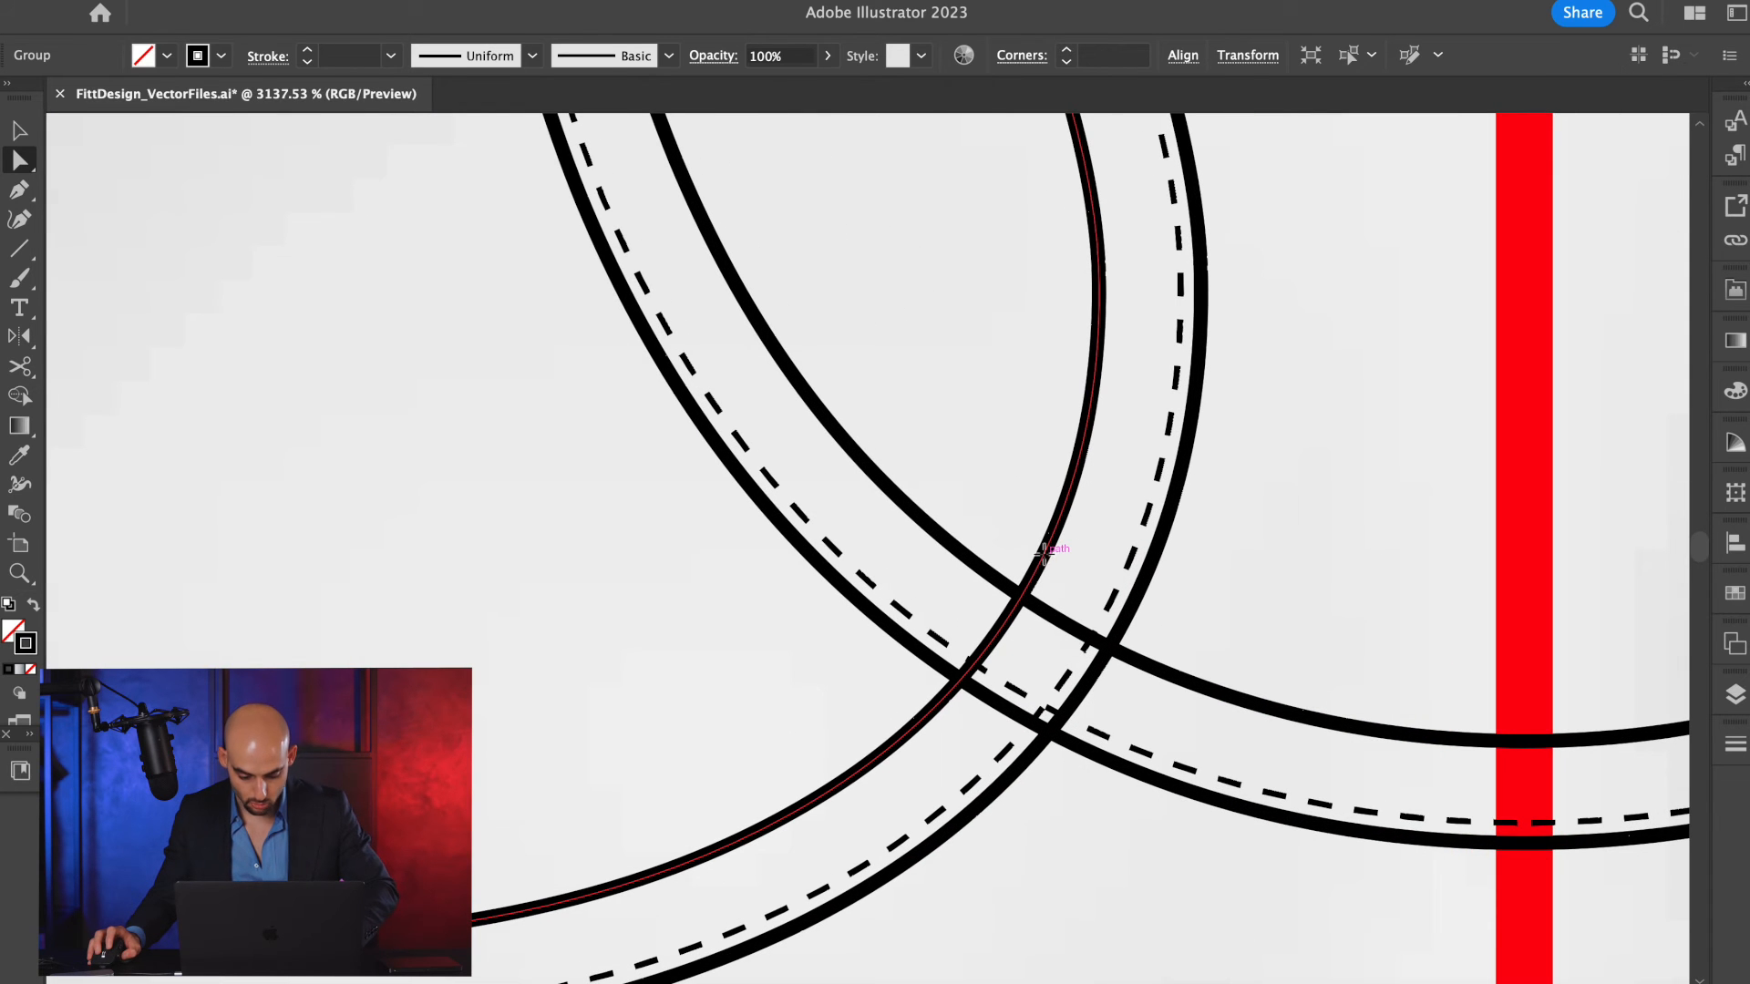
pyautogui.press('c')
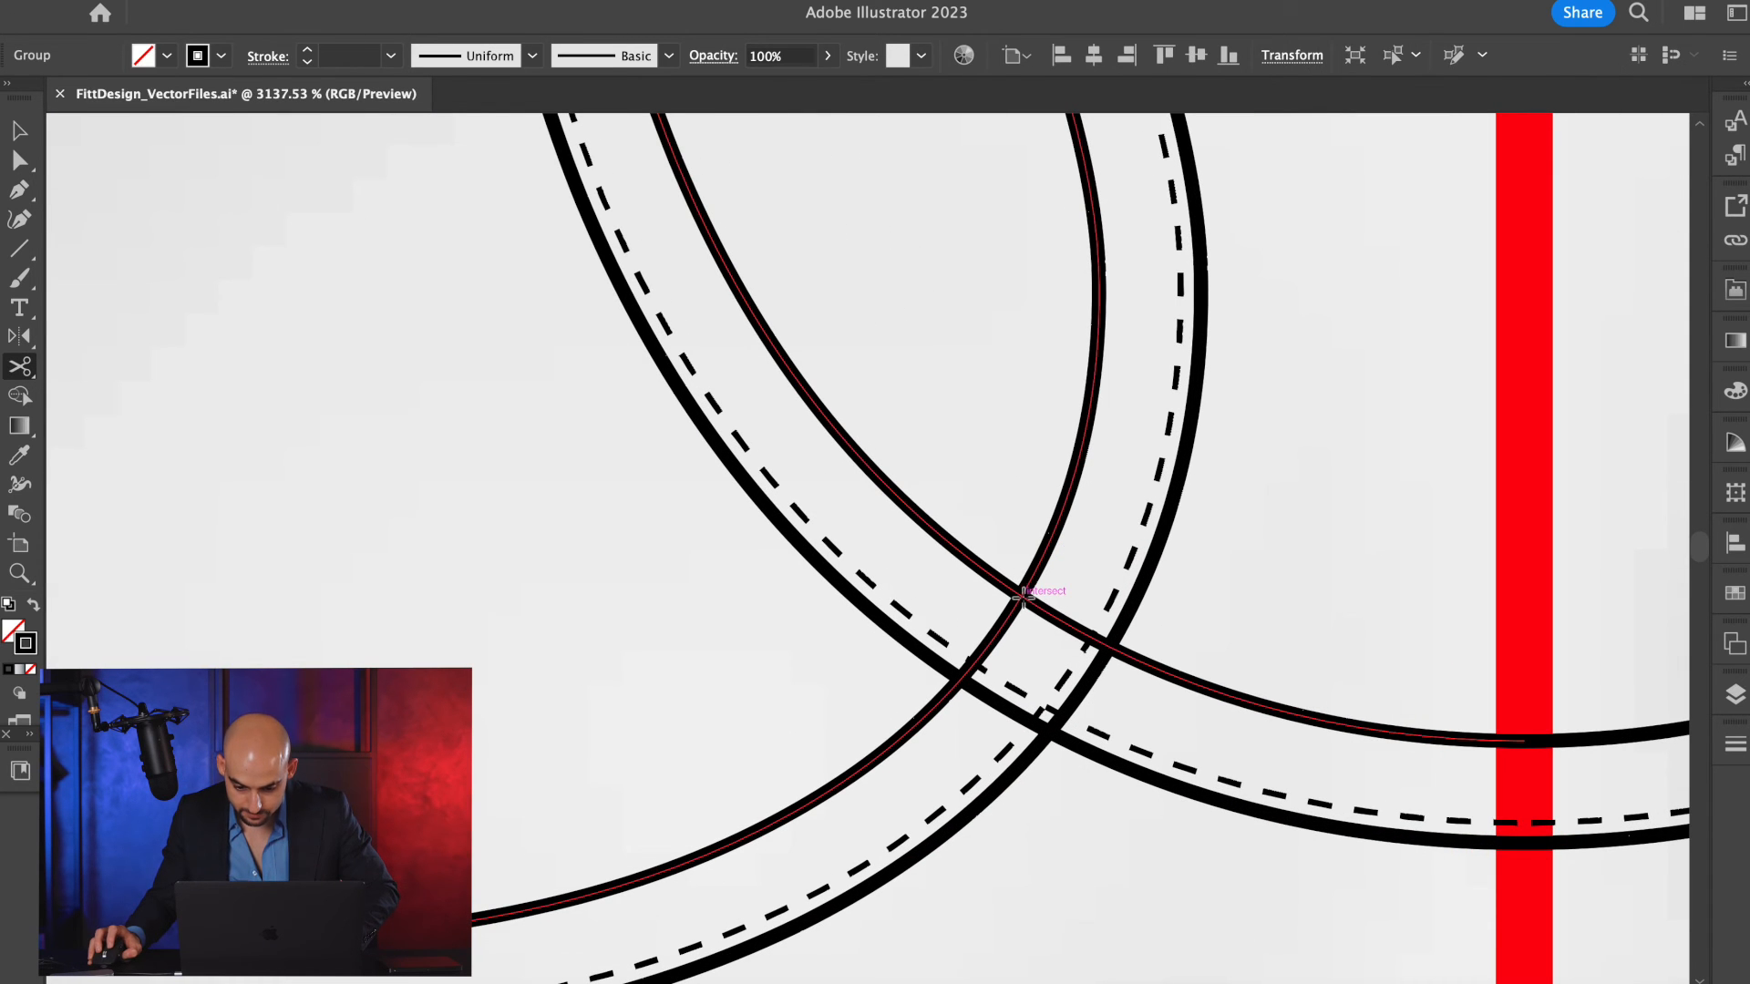
pyautogui.click(1040, 588)
pyautogui.scroll(-2, 1044, 588)
pyautogui.scroll(-1, 1044, 588)
pyautogui.scroll(4, 1045, 587)
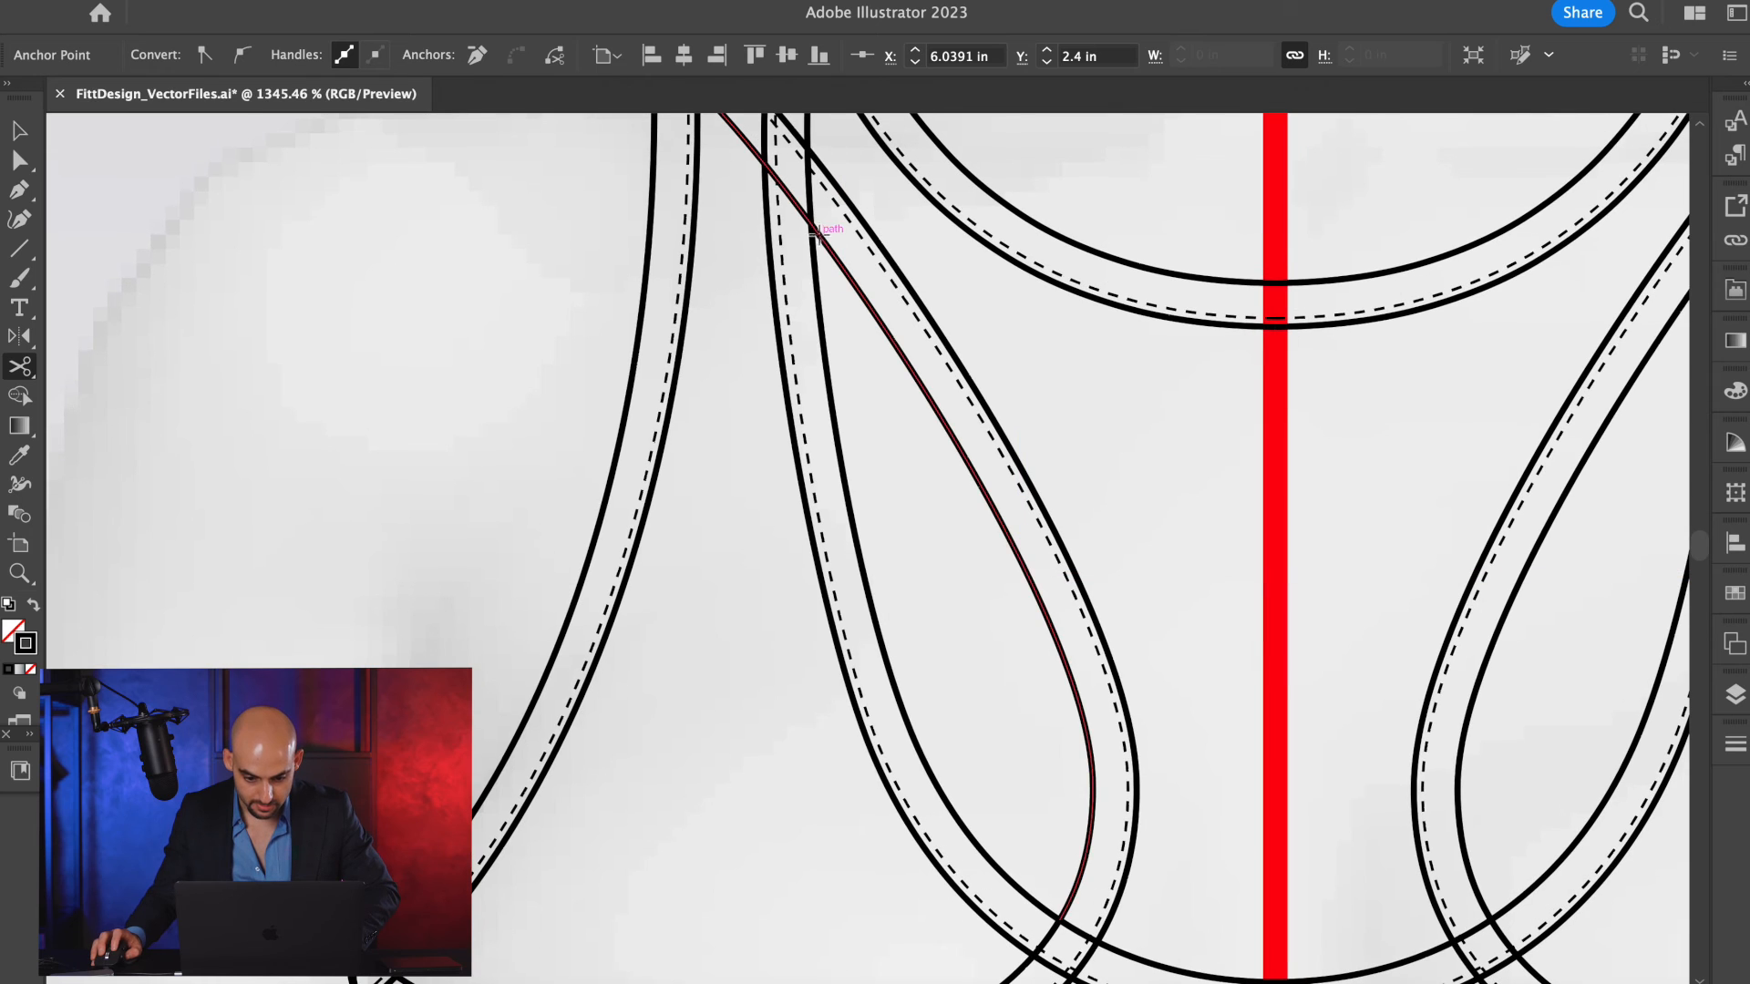
pyautogui.click(810, 226)
# Try to cut the back neckline's upper edge at the left shoulder tip with the Scissors tool.
pyautogui.scroll(4, 821, 246)
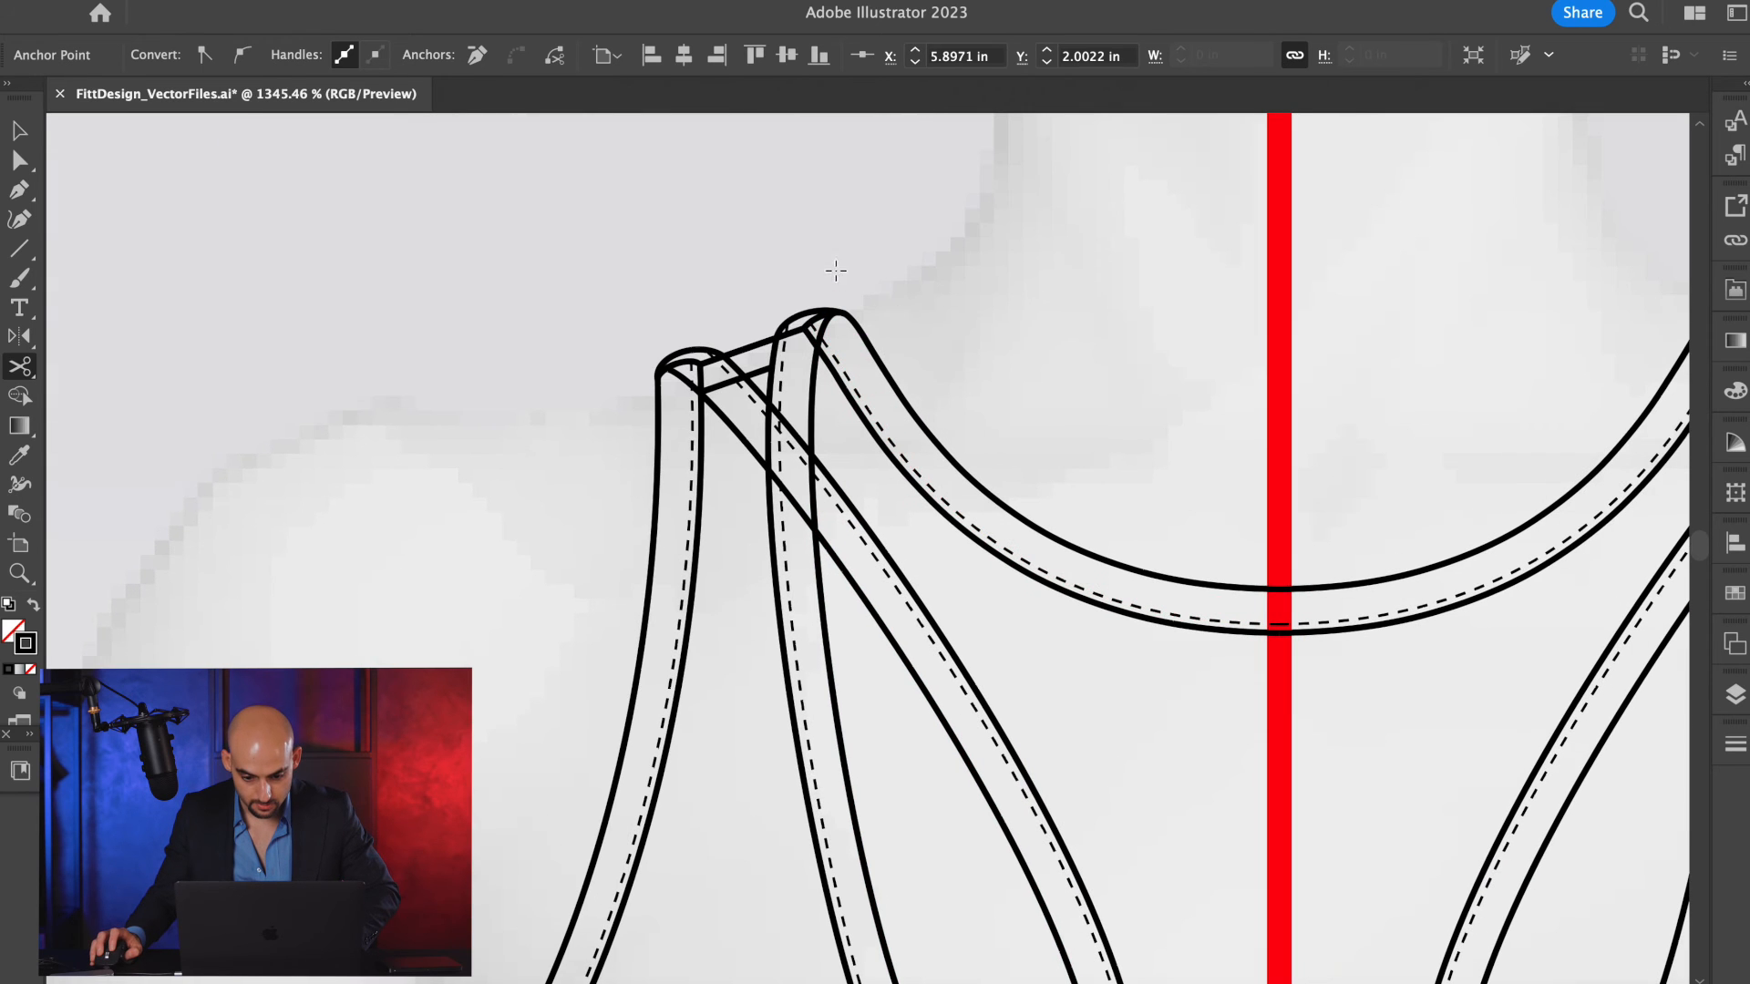
pyautogui.click(850, 314)
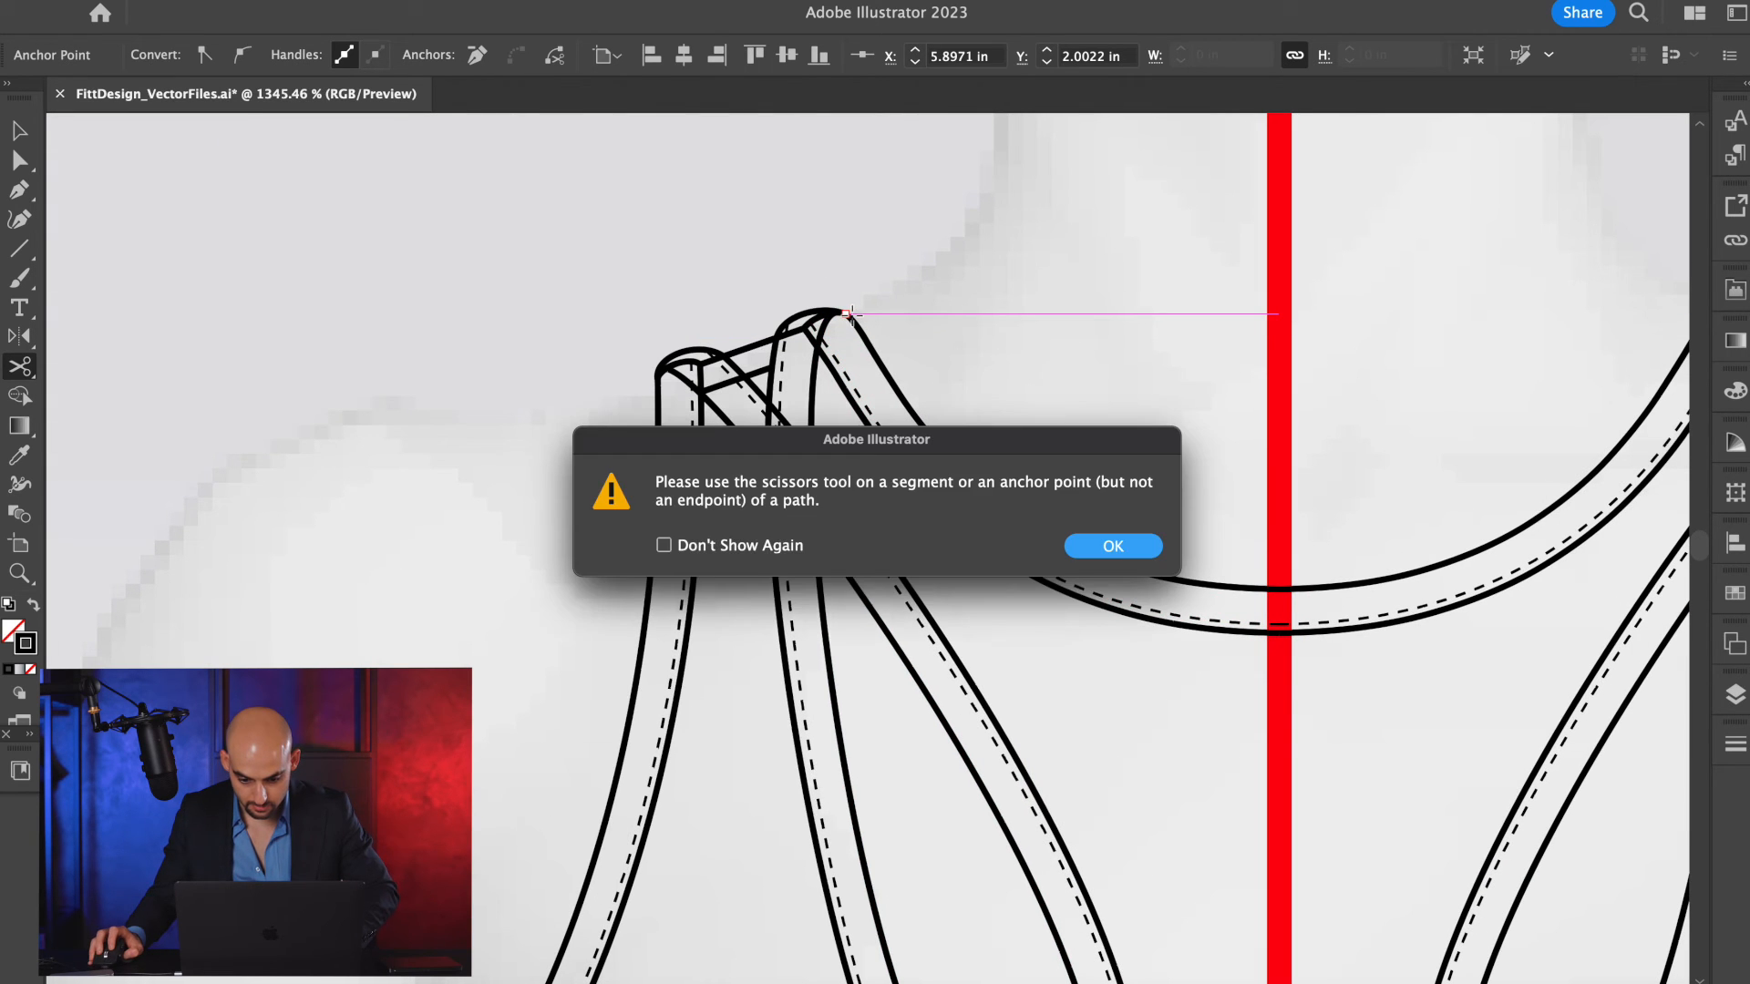
pyautogui.click(1112, 546)
pyautogui.scroll(3, 849, 319)
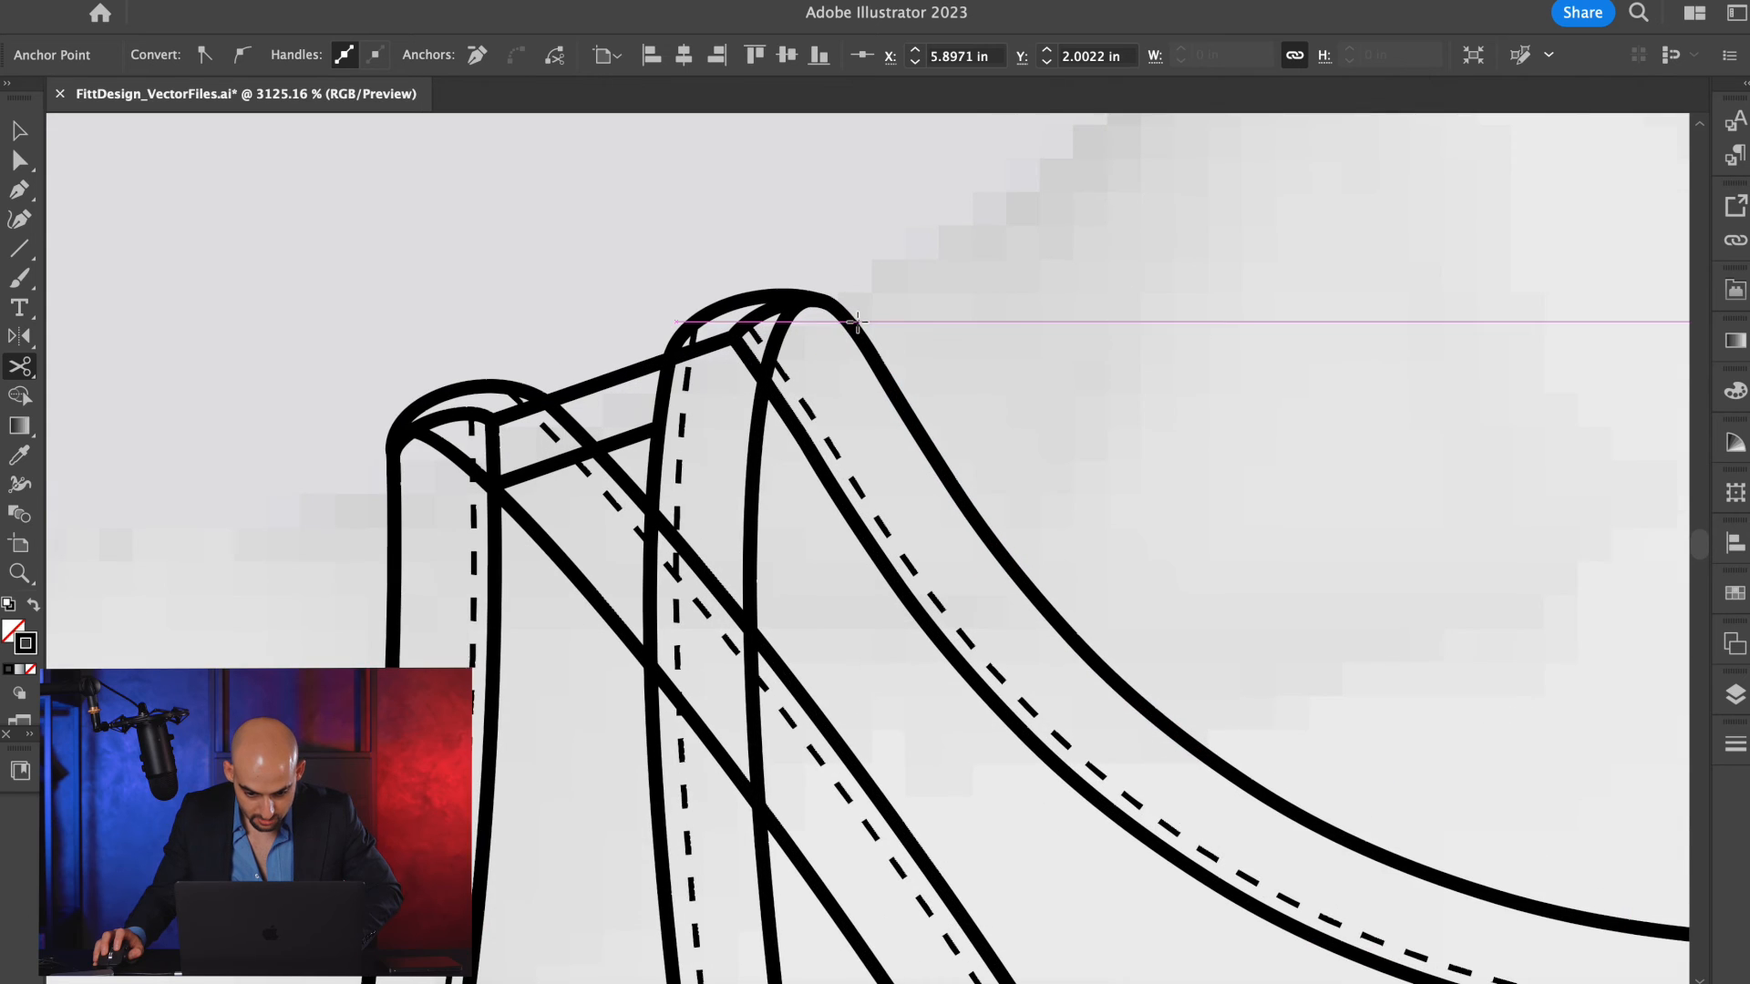
pyautogui.scroll(-3, 849, 319)
# Isolate the left half of the pasted back sketch and delete its neckline stitching and lower trim line.
pyautogui.press('a')
pyautogui.press('v')
pyautogui.doubleClick(1222, 625)
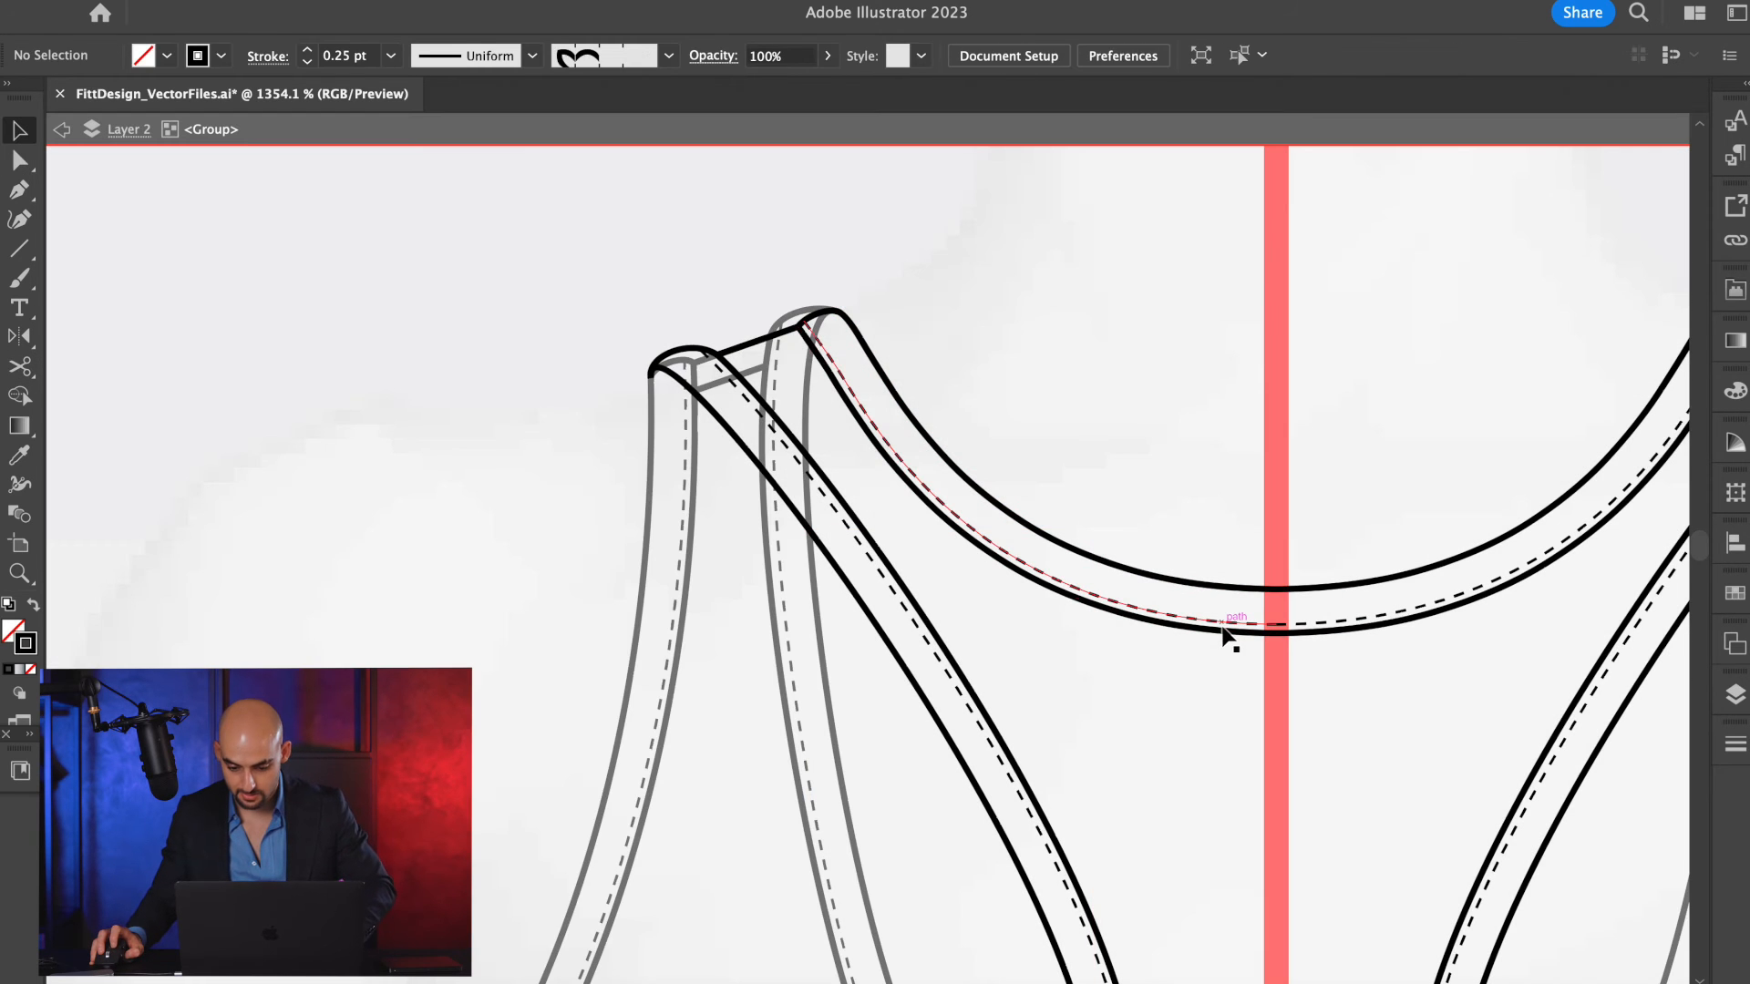
pyautogui.doubleClick(1222, 627)
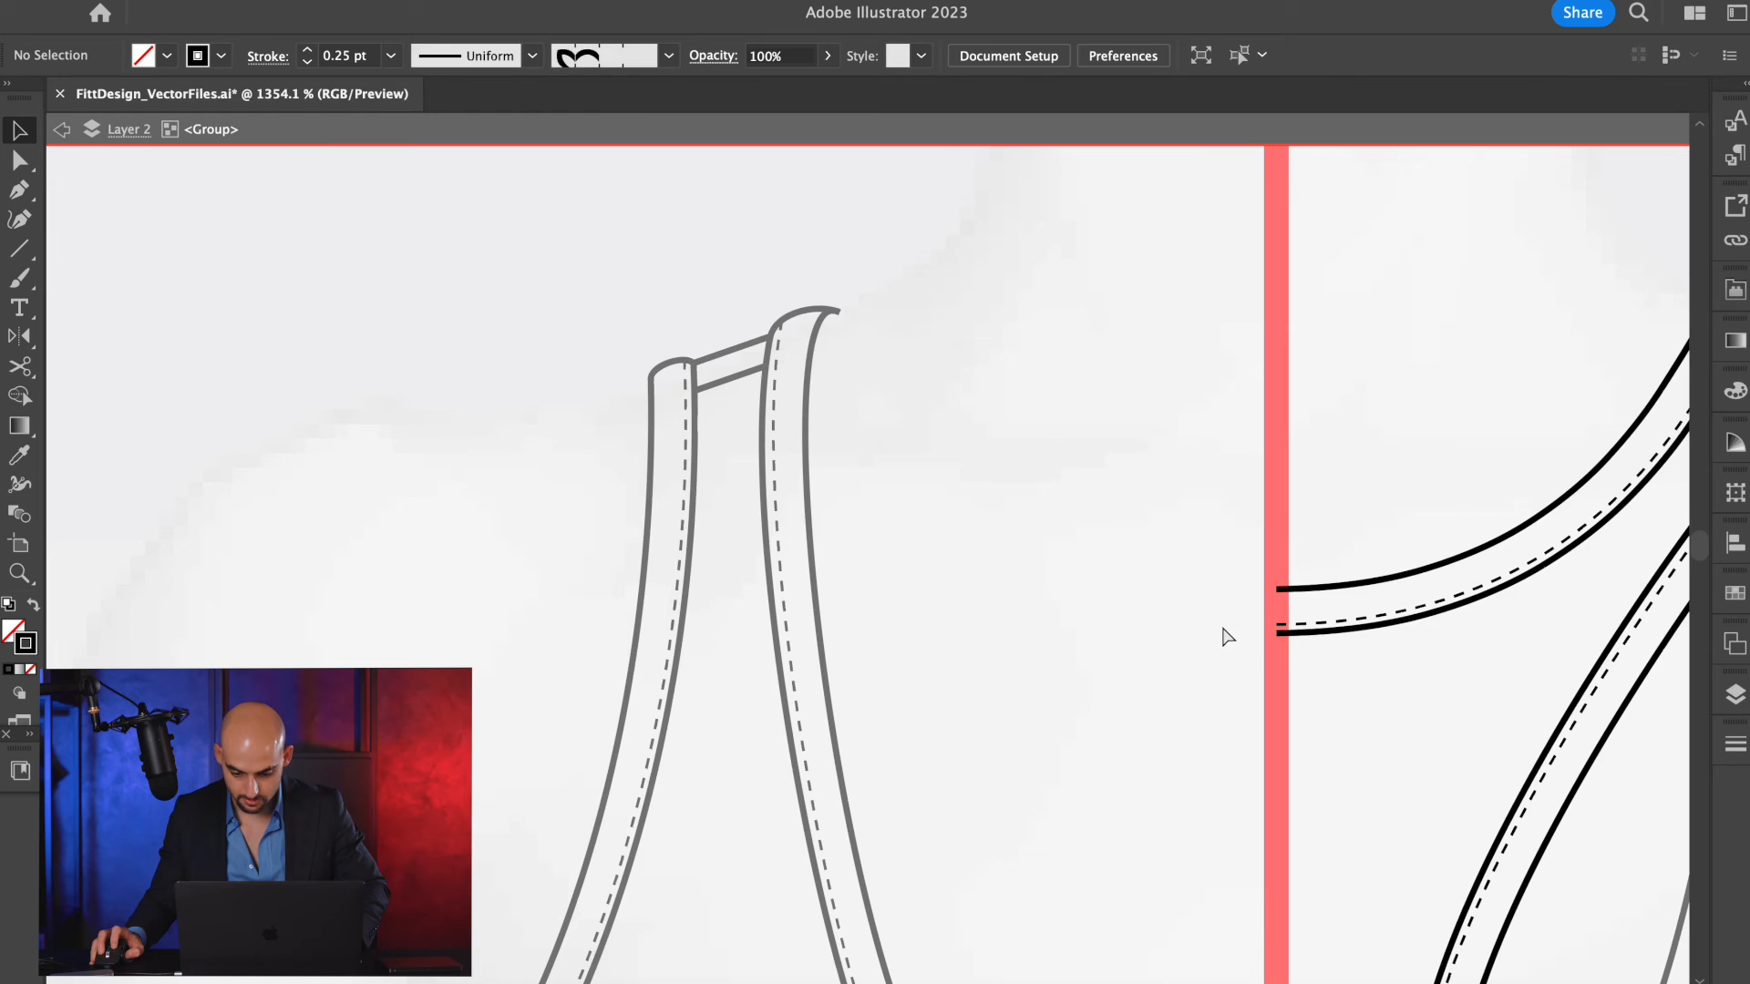
pyautogui.click(1221, 625)
pyautogui.click(1222, 626)
pyautogui.click(1221, 625)
pyautogui.press('Delete')
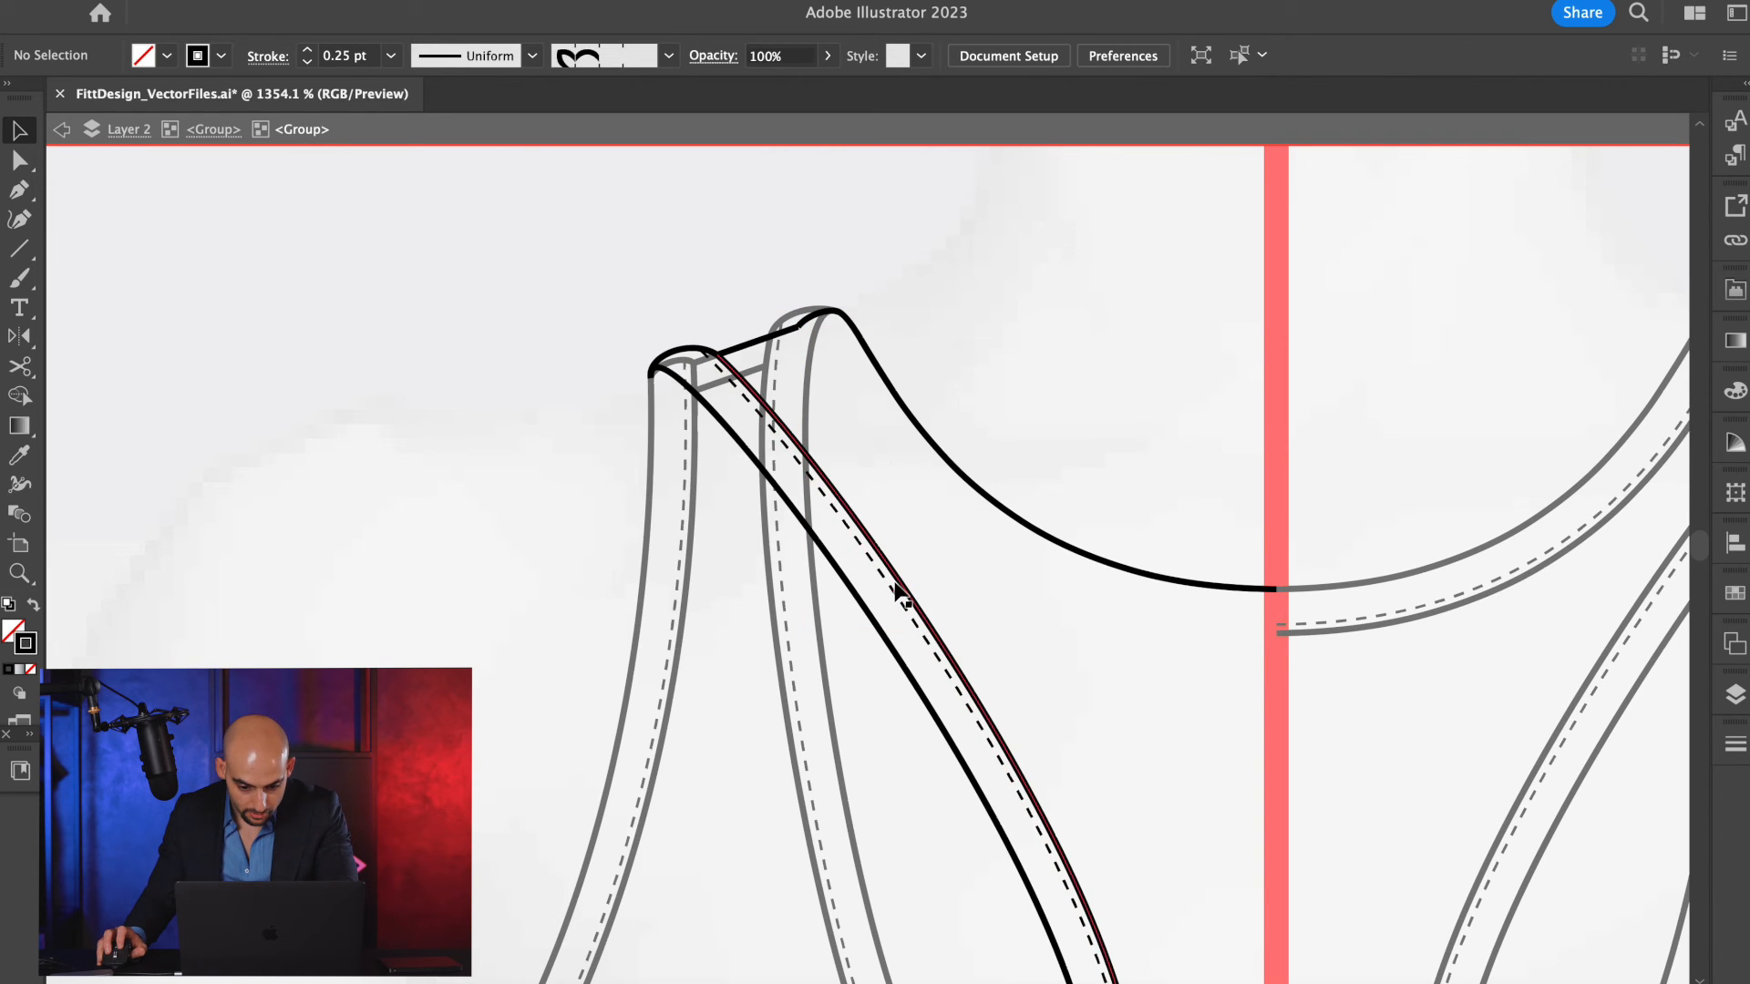
# Delete the left back half's remaining hidden lines, keeping only the upper neckline and the armhole segment inside the front neckline.
pyautogui.click(755, 392)
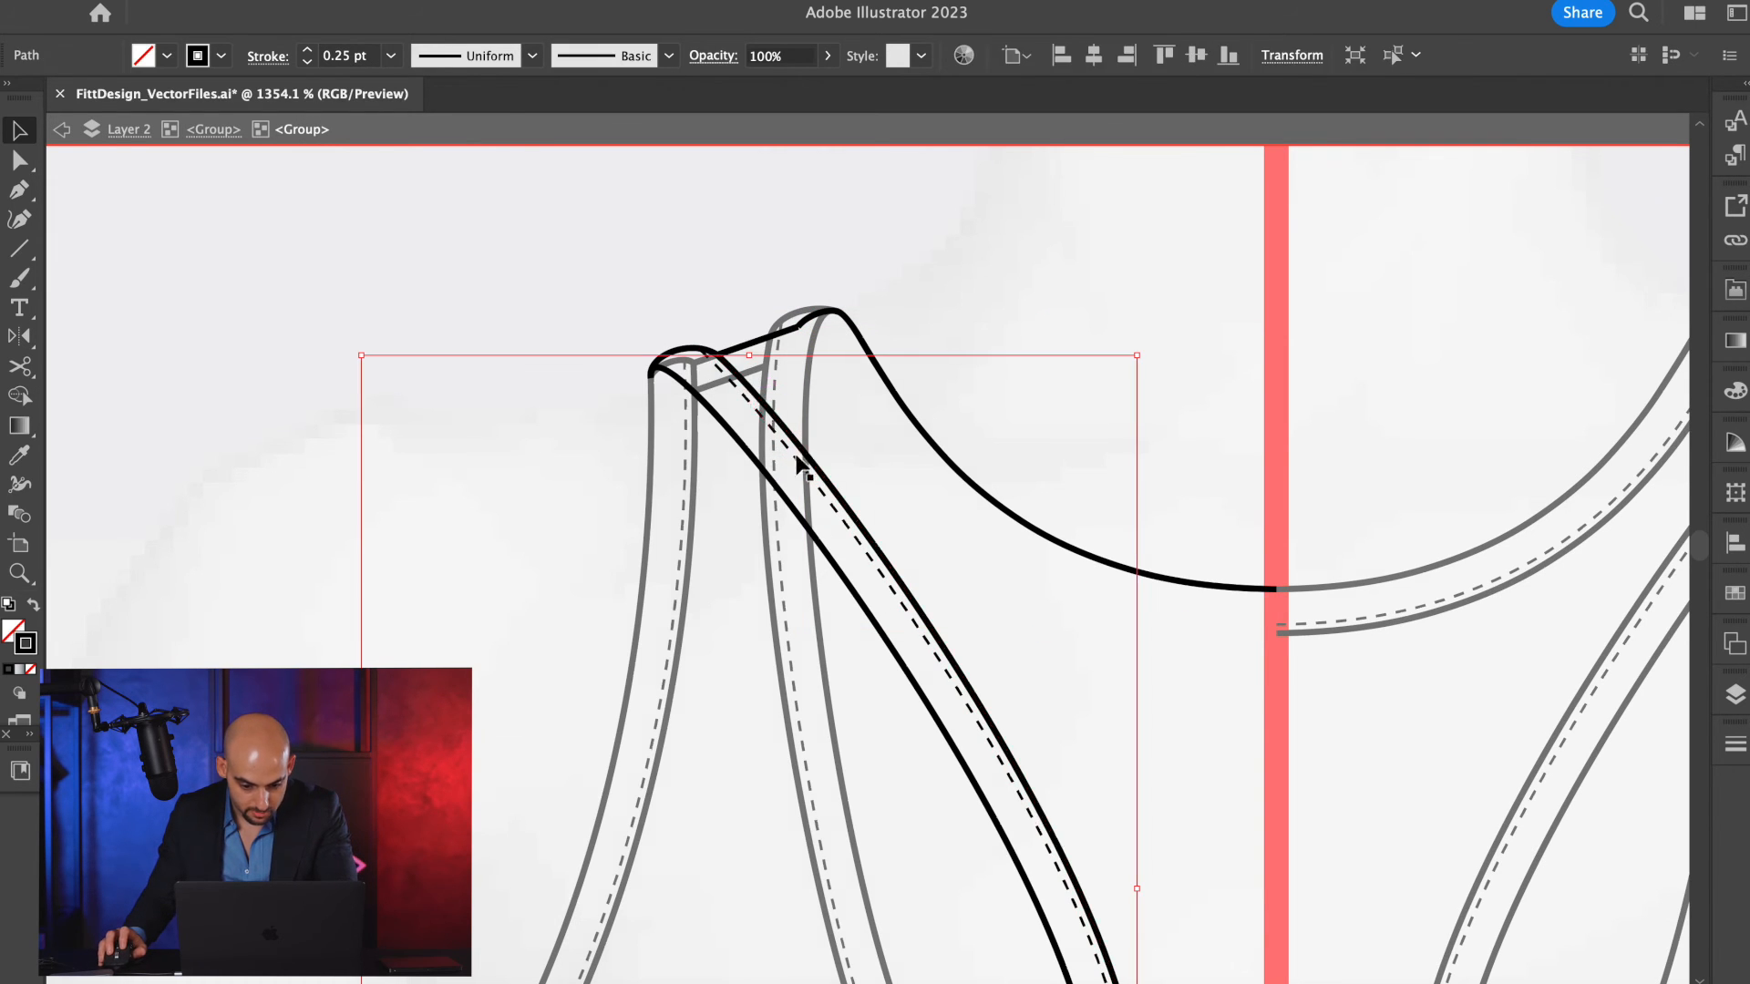
pyautogui.press('Delete')
pyautogui.scroll(-5, 685, 355)
pyautogui.scroll(-10, 846, 825)
pyautogui.scroll(-6, 651, 549)
pyautogui.moveTo(566, 438); pyautogui.dragTo(705, 838)
pyautogui.press('Delete')
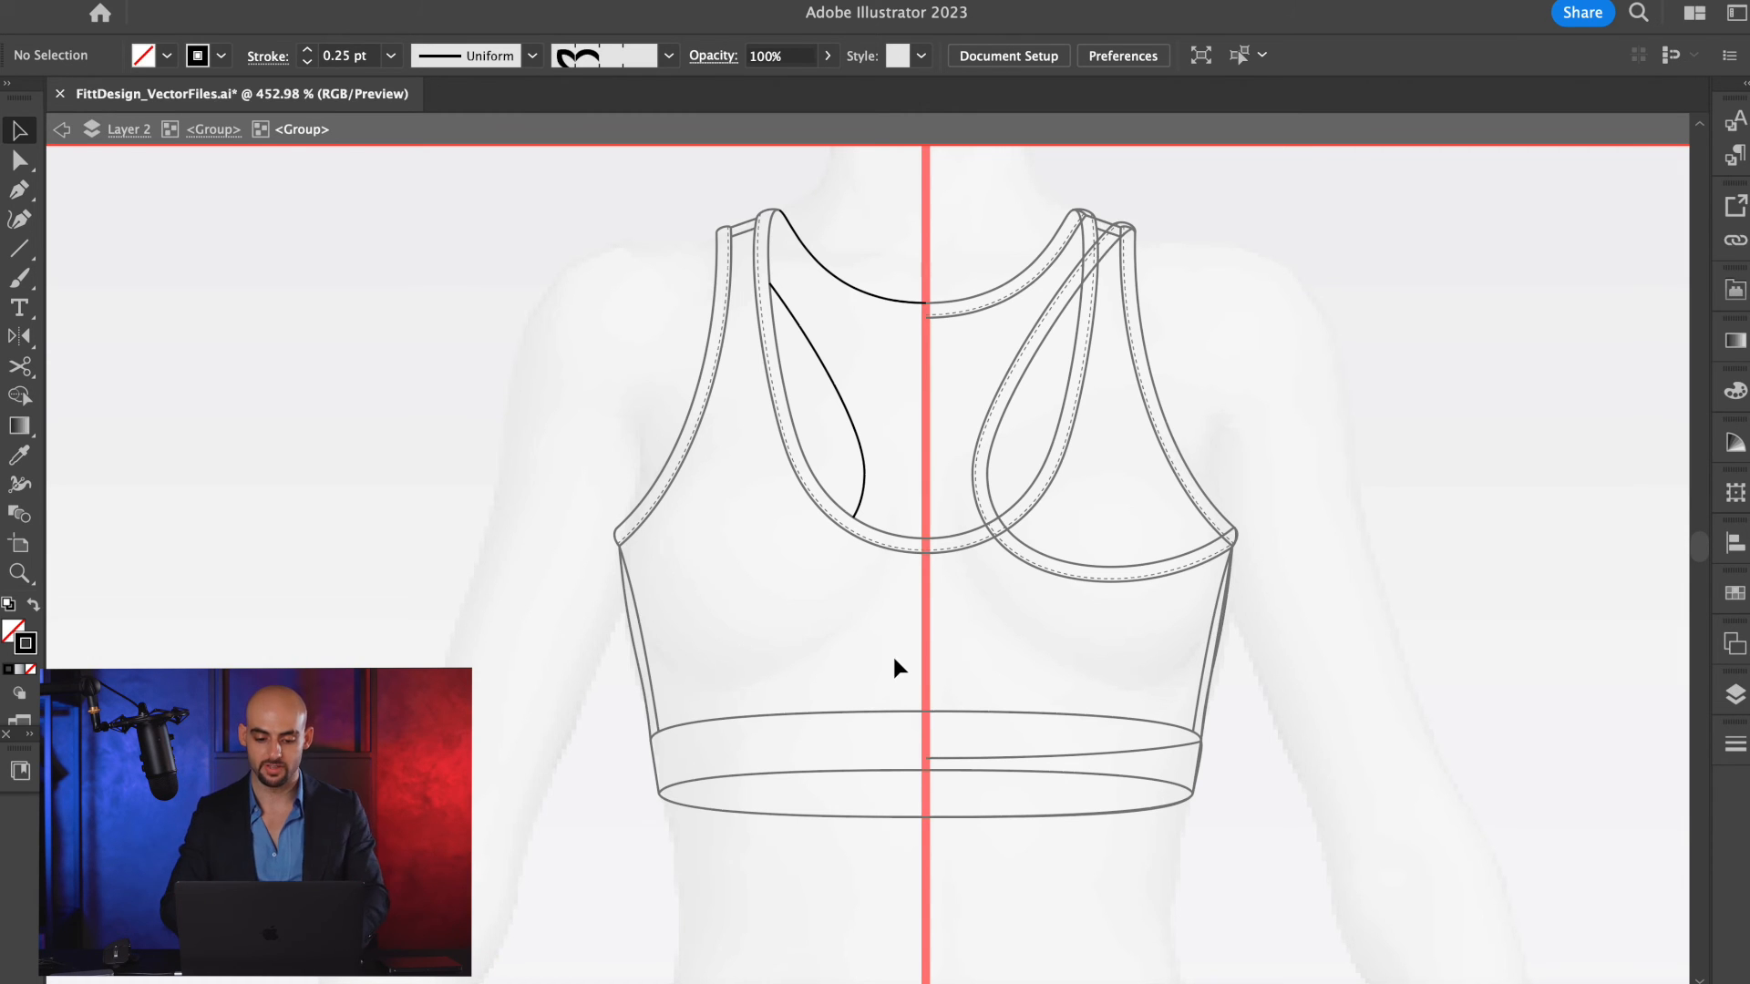
# Delete the right half of the pasted back sketch, keeping only the left half's visible neckline and armhole segments.
pyautogui.scroll(9, 931, 276)
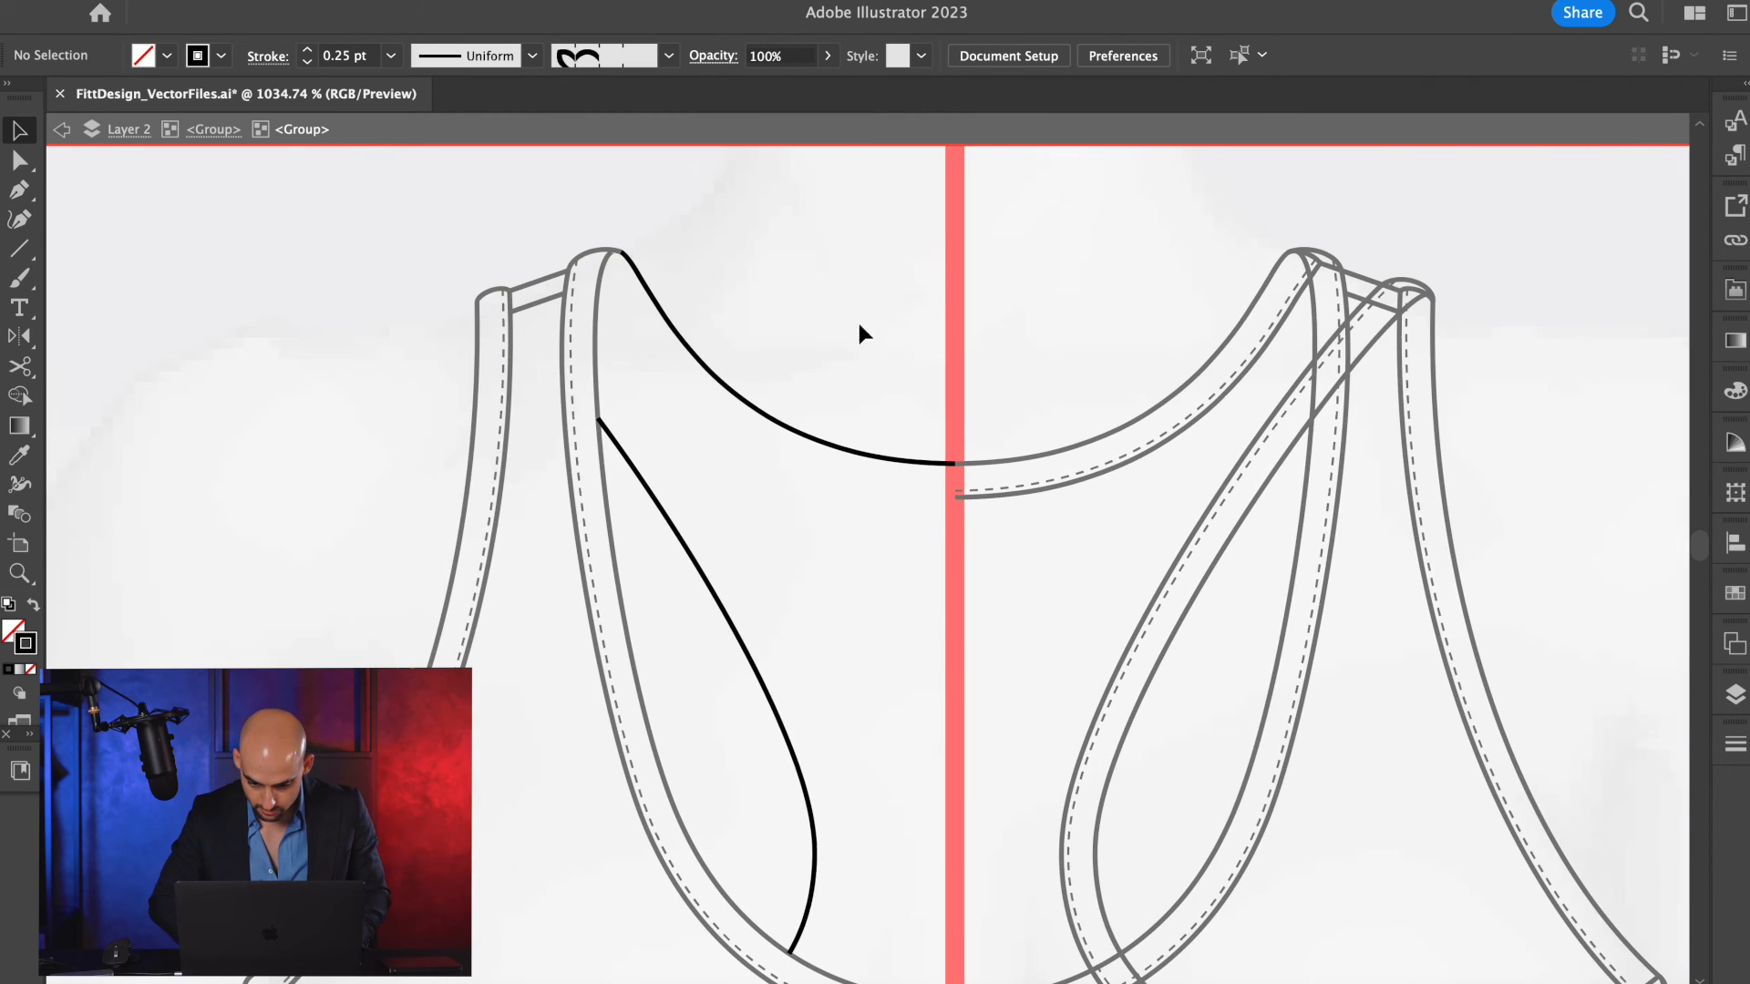
pyautogui.scroll(-8, 826, 347)
pyautogui.click(922, 412)
pyautogui.press('Delete')
pyautogui.hotkey('ctrl', 'z')
pyautogui.doubleClick(938, 411)
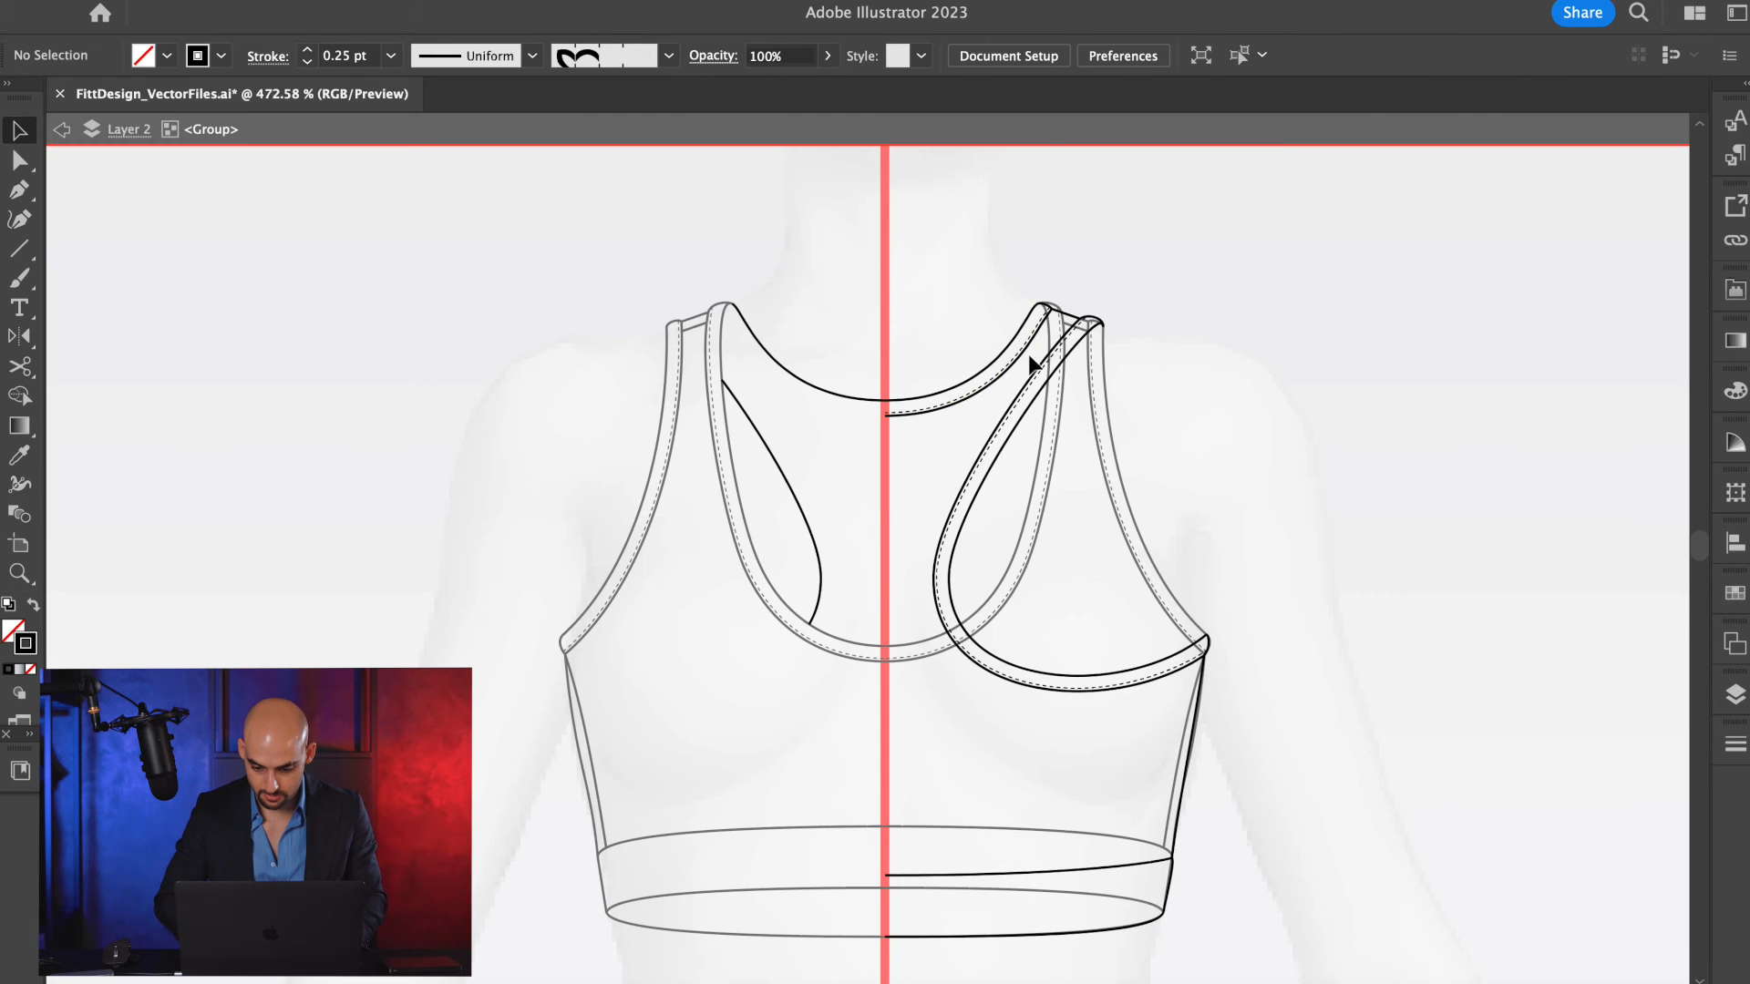
pyautogui.moveTo(1304, 235); pyautogui.dragTo(916, 978)
pyautogui.press('Delete')
pyautogui.scroll(3, 840, 273)
pyautogui.scroll(5, 831, 355)
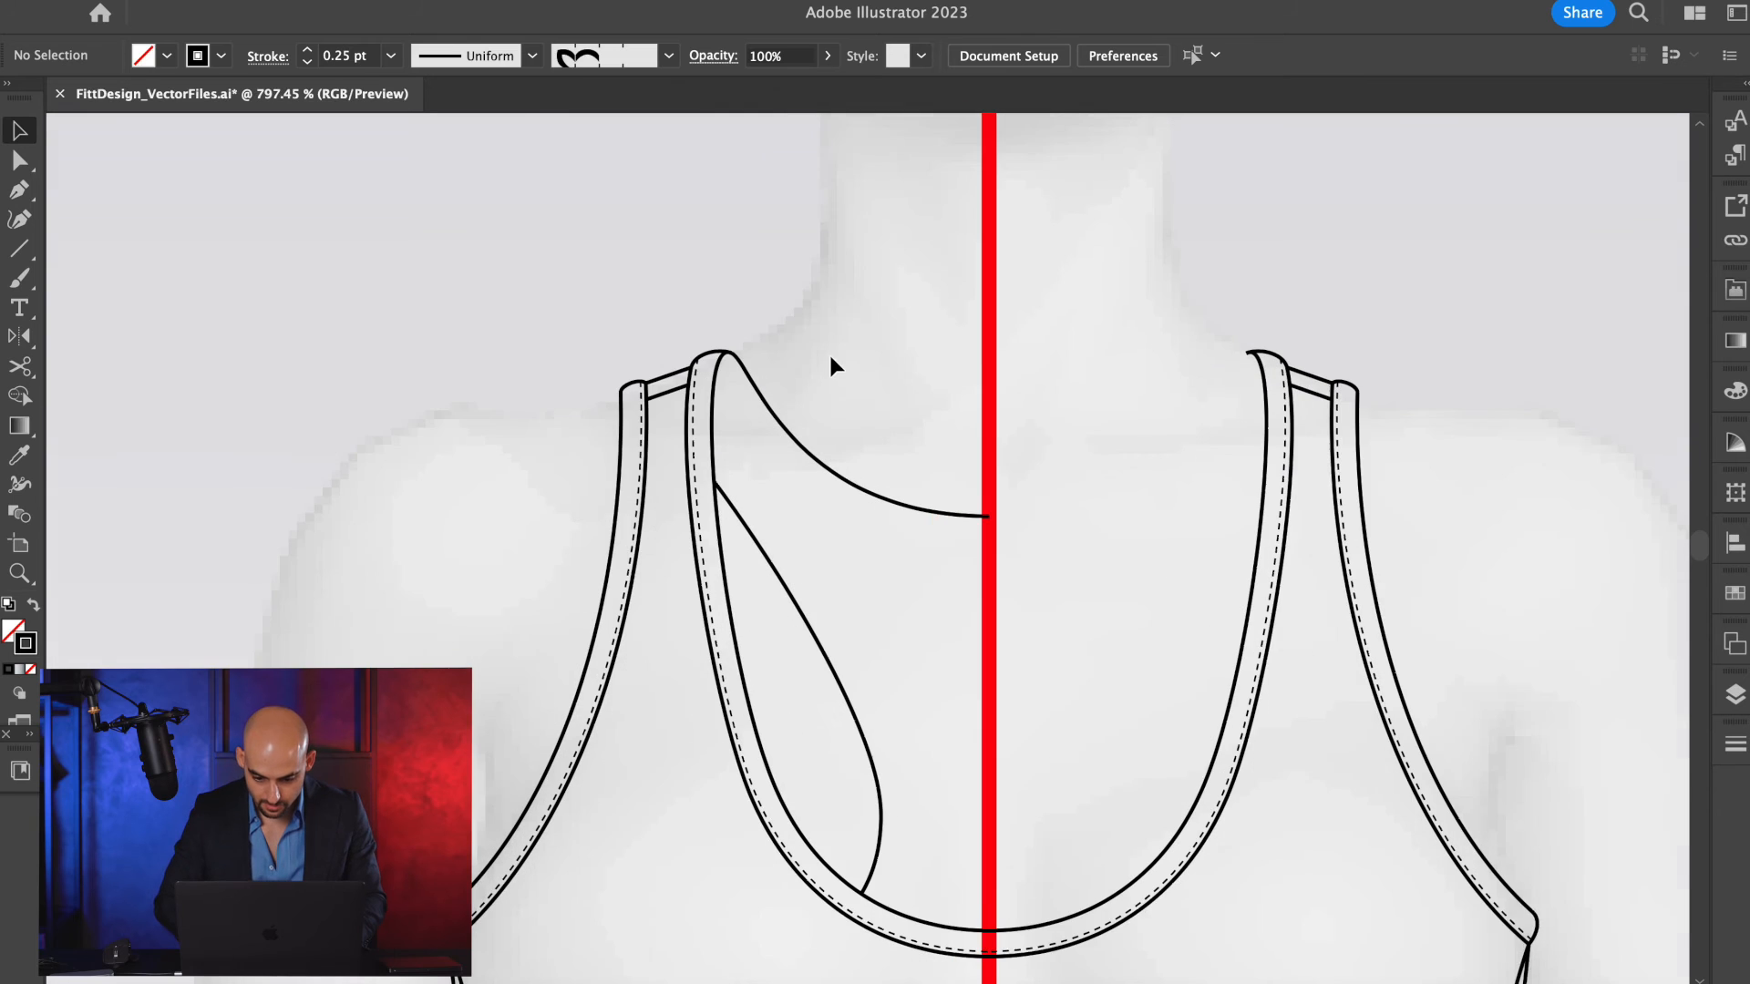
pyautogui.scroll(-1, 853, 465)
pyautogui.moveTo(867, 446); pyautogui.dragTo(868, 524)
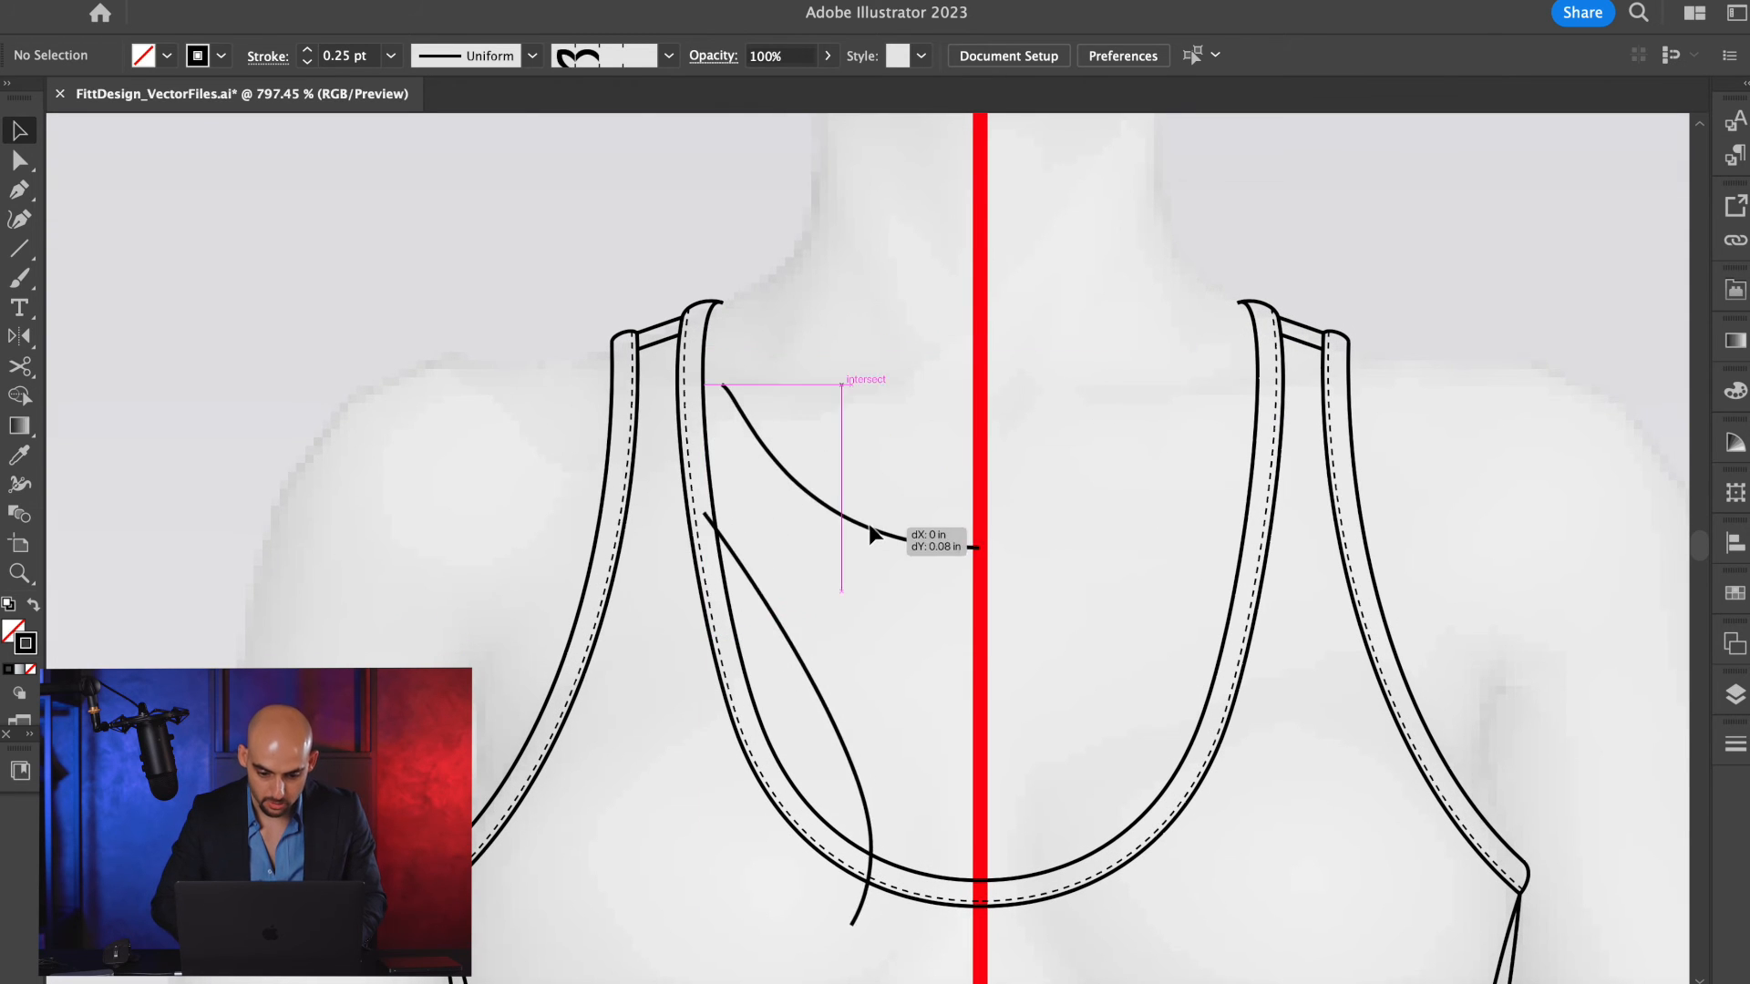
pyautogui.press('super+z')
# Set the stroke weight of the left back neckline and armhole lines to 0.1 pt.
pyautogui.scroll(-10, 868, 524)
pyautogui.hscroll(10, 867, 523)
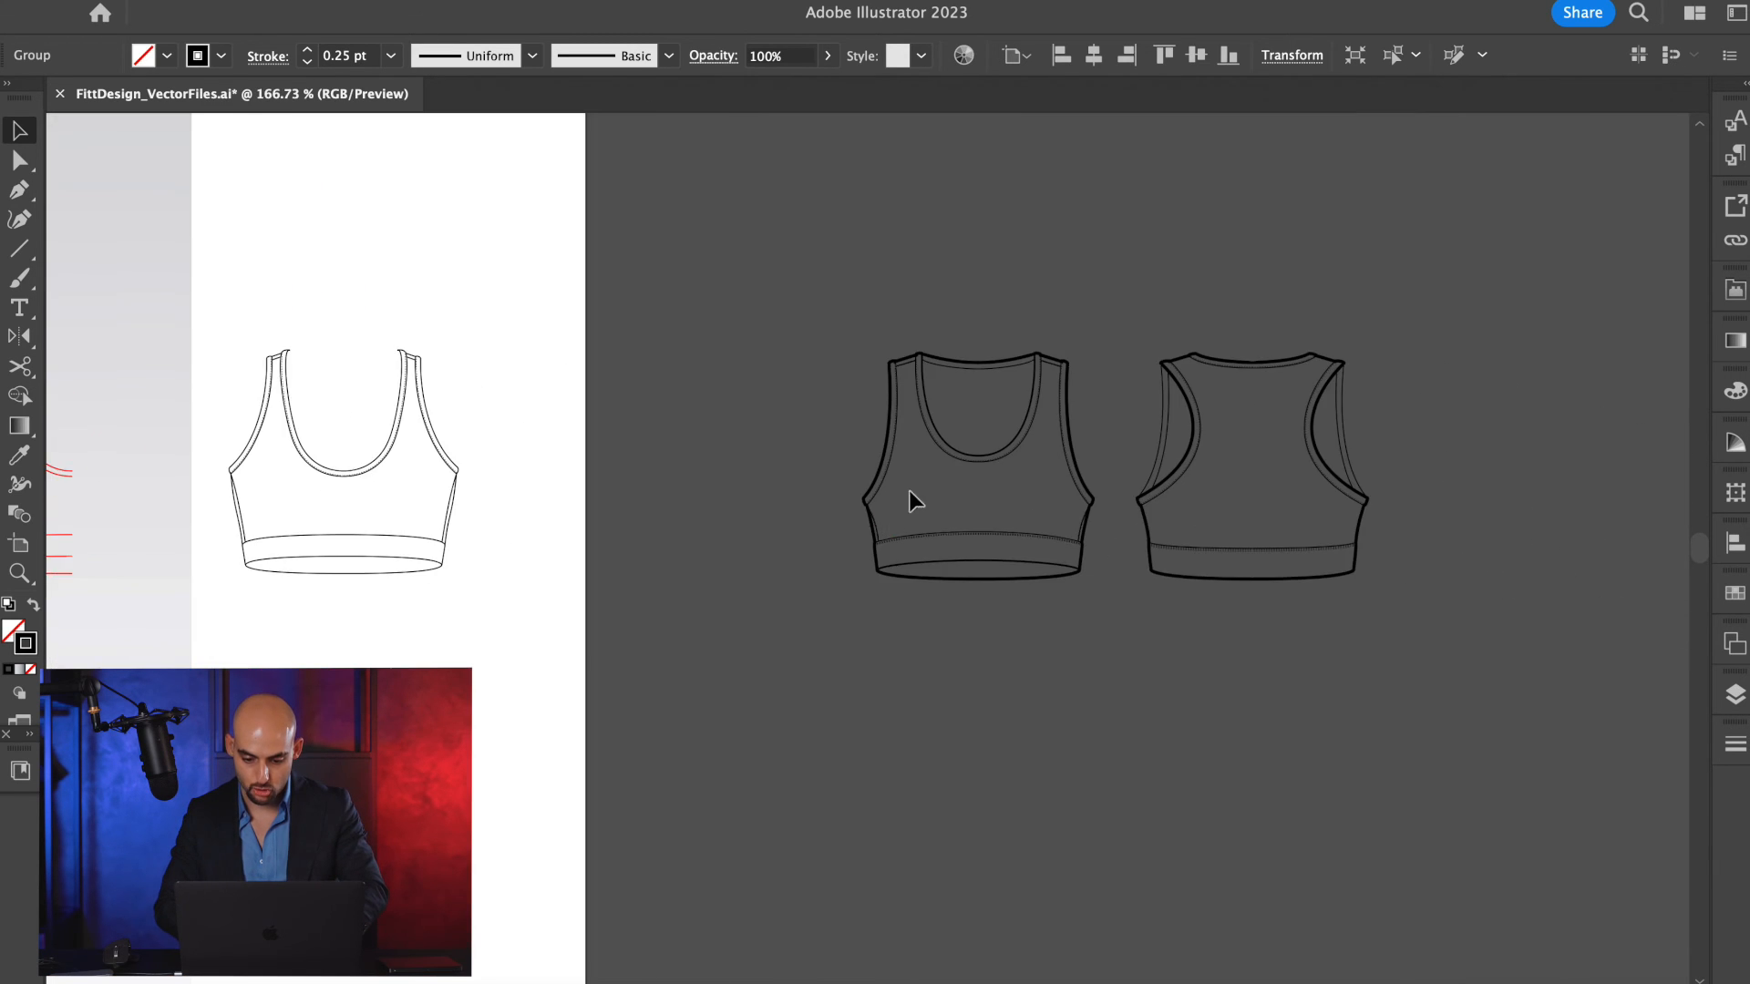
pyautogui.scroll(10, 954, 374)
pyautogui.scroll(-7, 984, 365)
pyautogui.hscroll(-15, 937, 363)
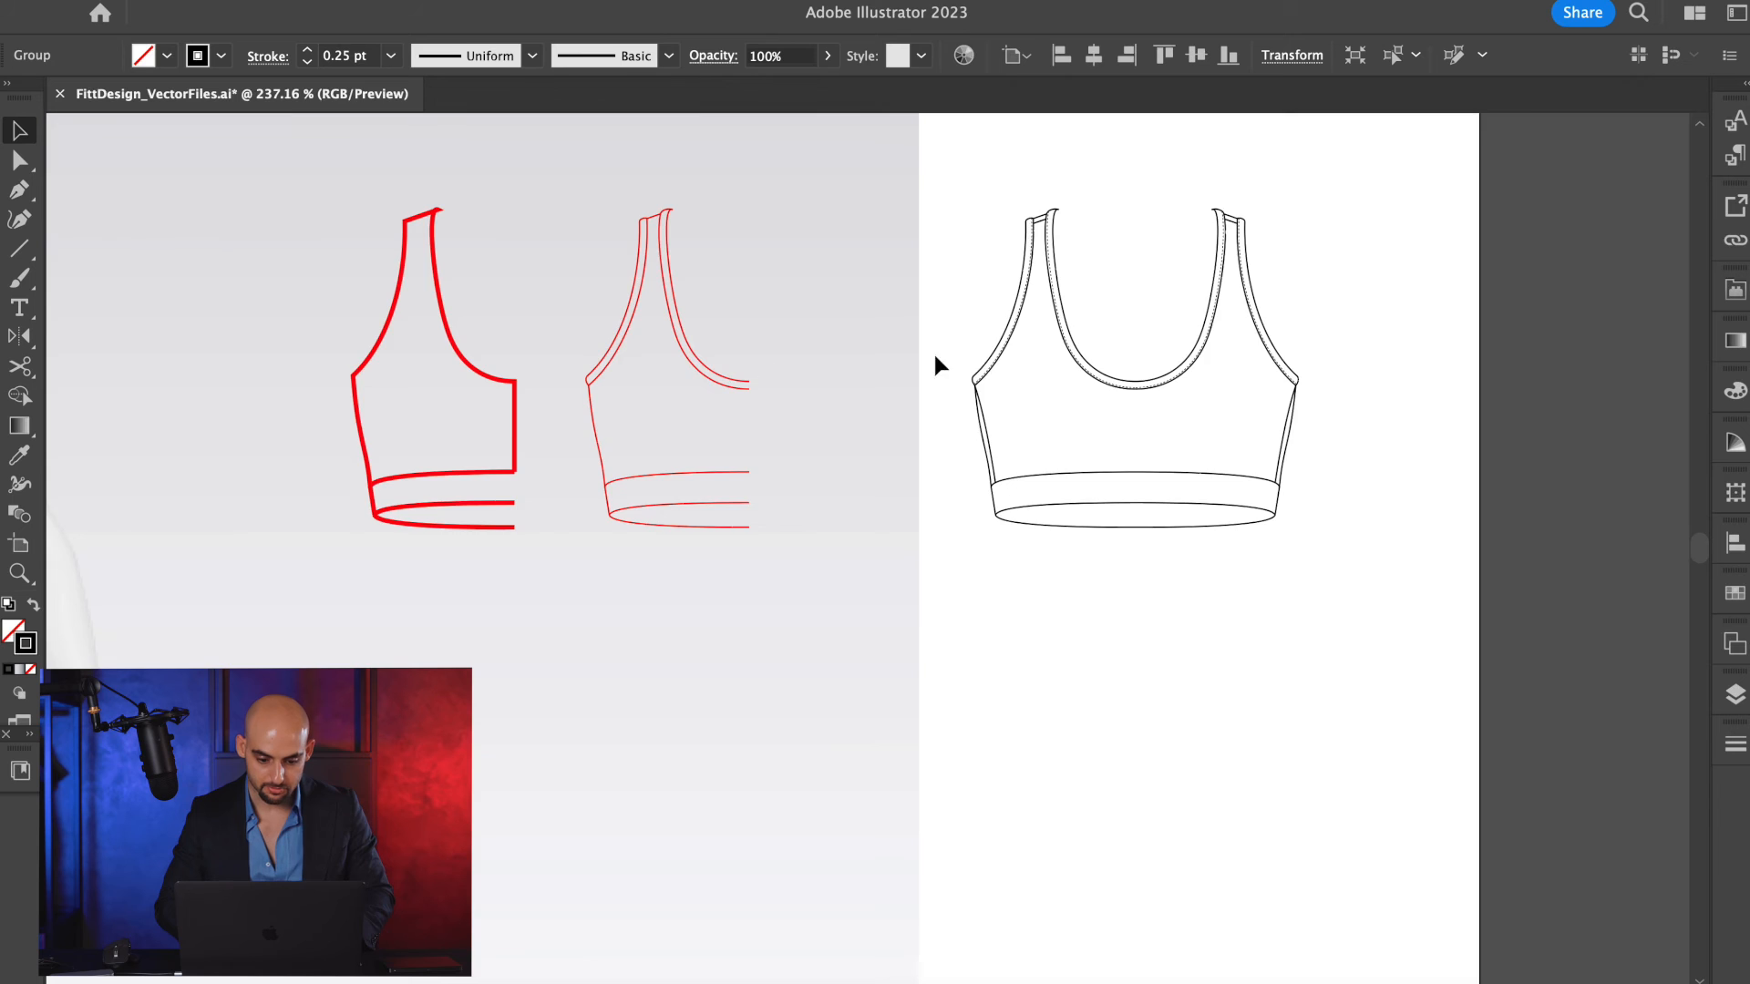
pyautogui.scroll(5, 576, 213)
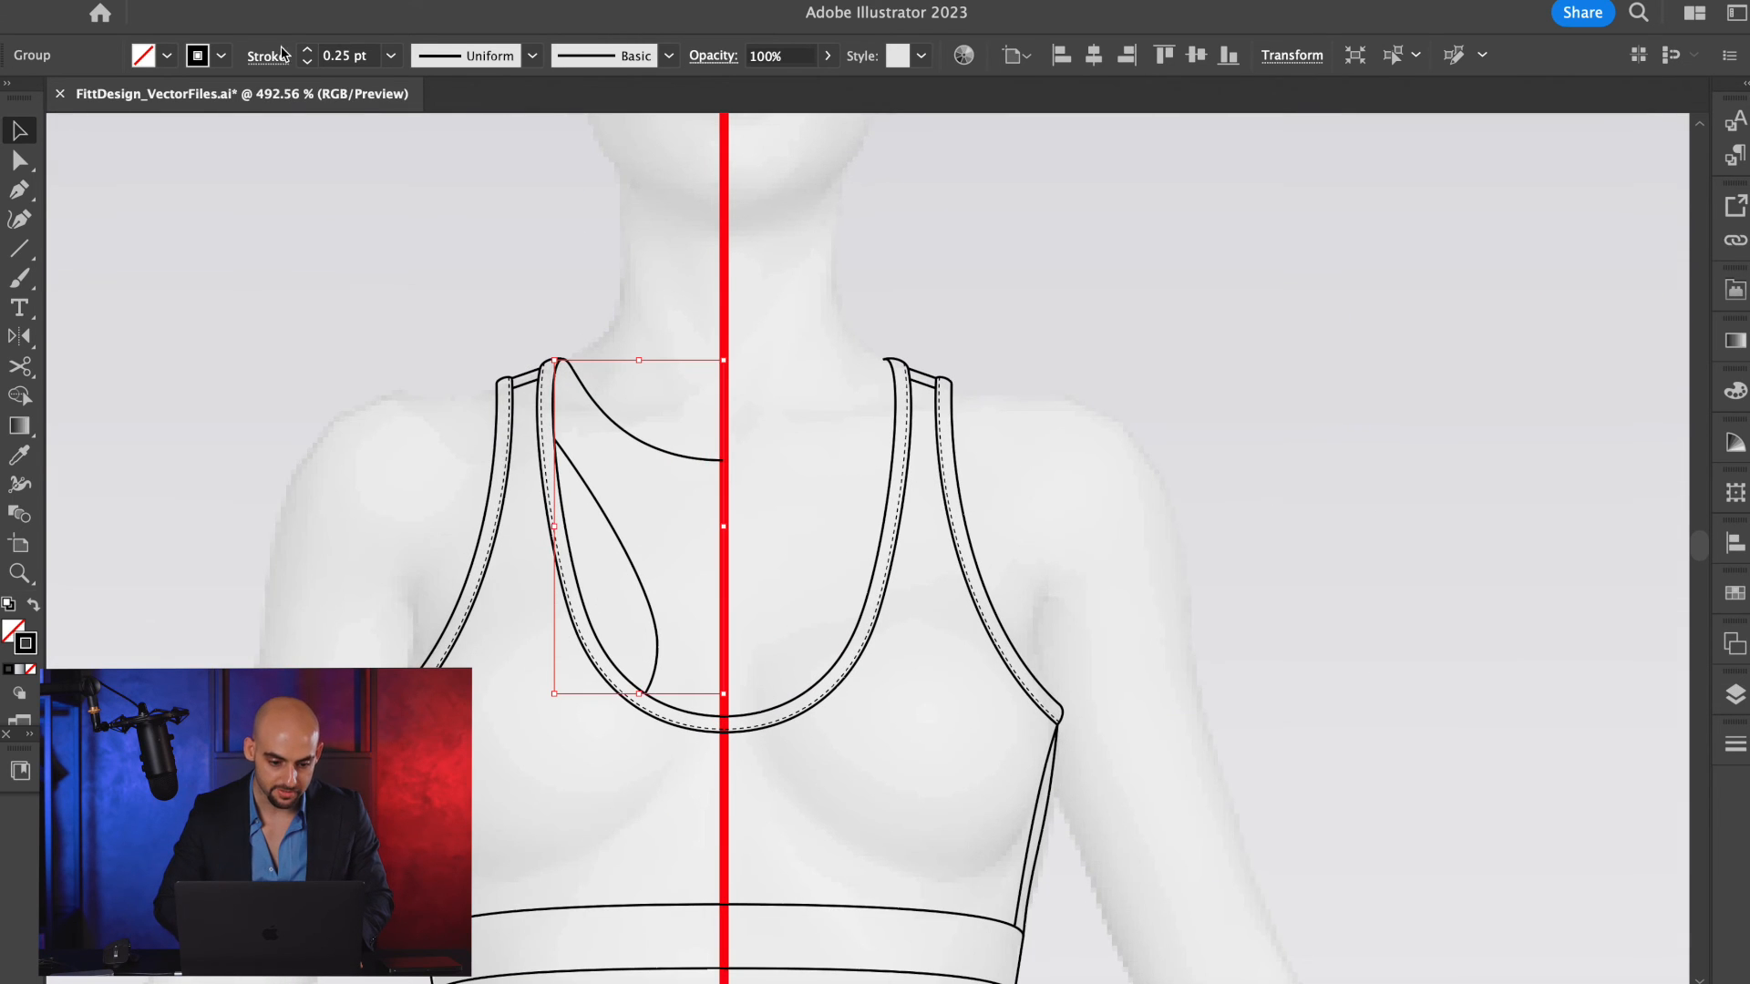
pyautogui.click(333, 57)
pyautogui.write('0.1')
pyautogui.press('Return')
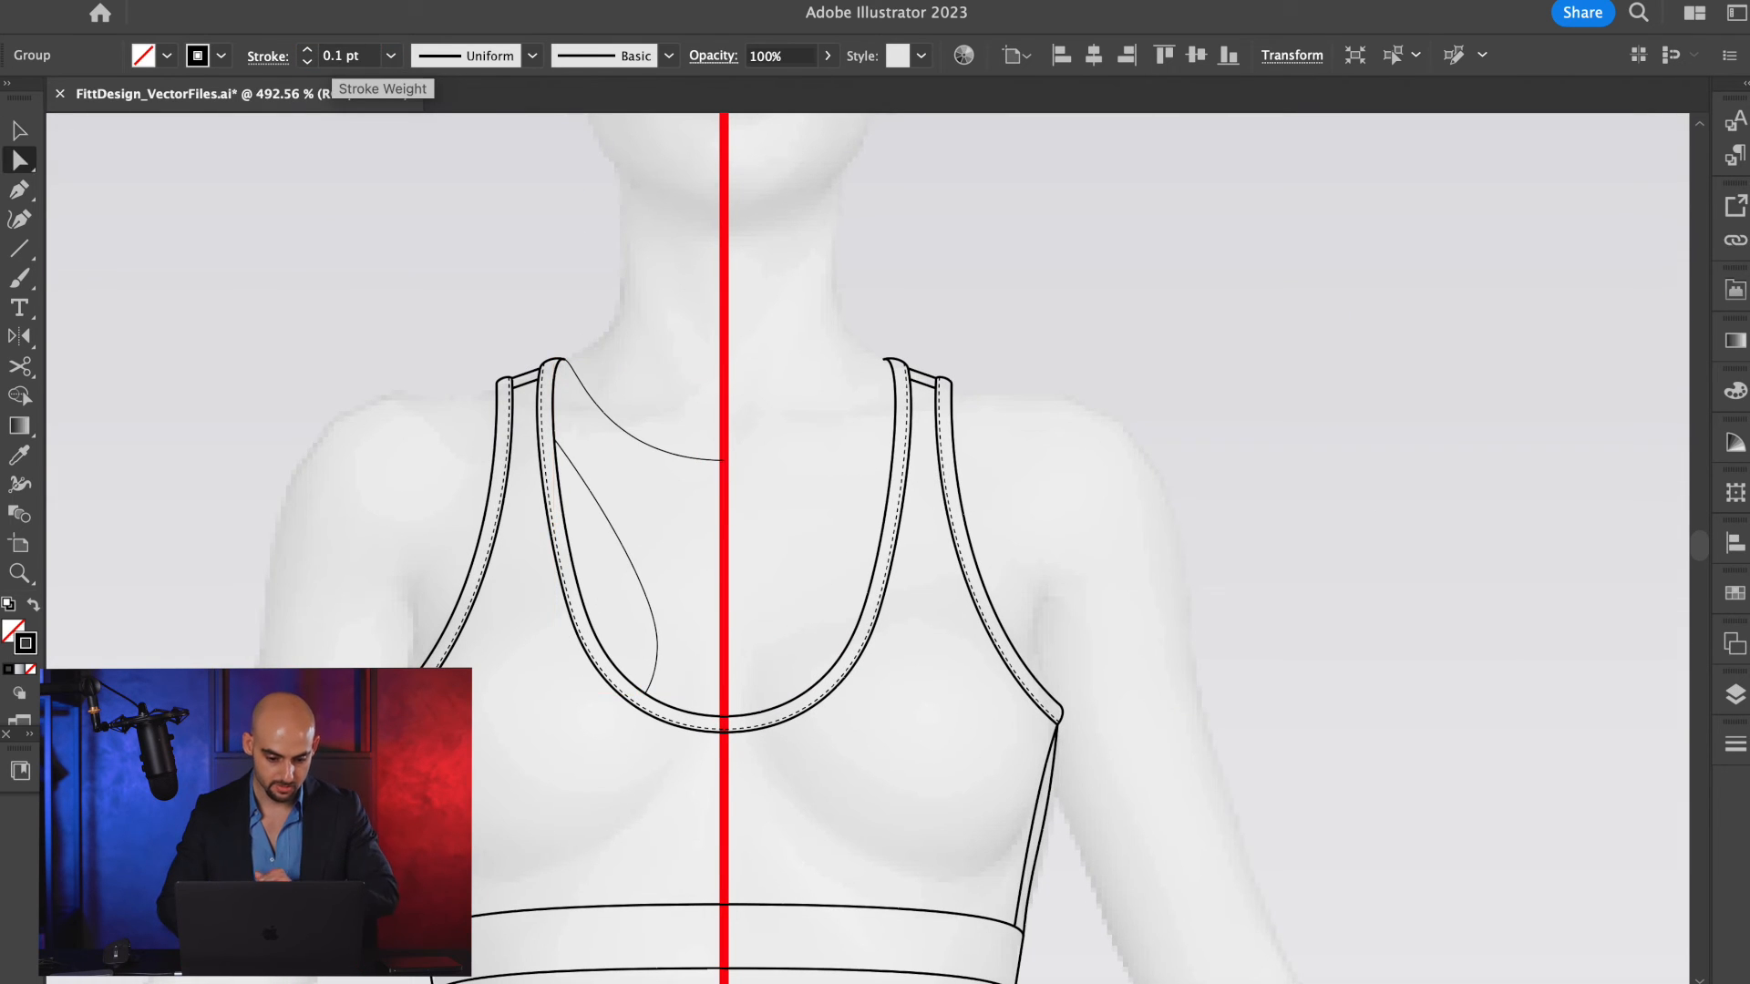
# Reflect a copy of the left back neckline and armhole lines across the red centre line to complete the back view.
pyautogui.click(601, 288)
pyautogui.click(645, 562)
pyautogui.press('o')
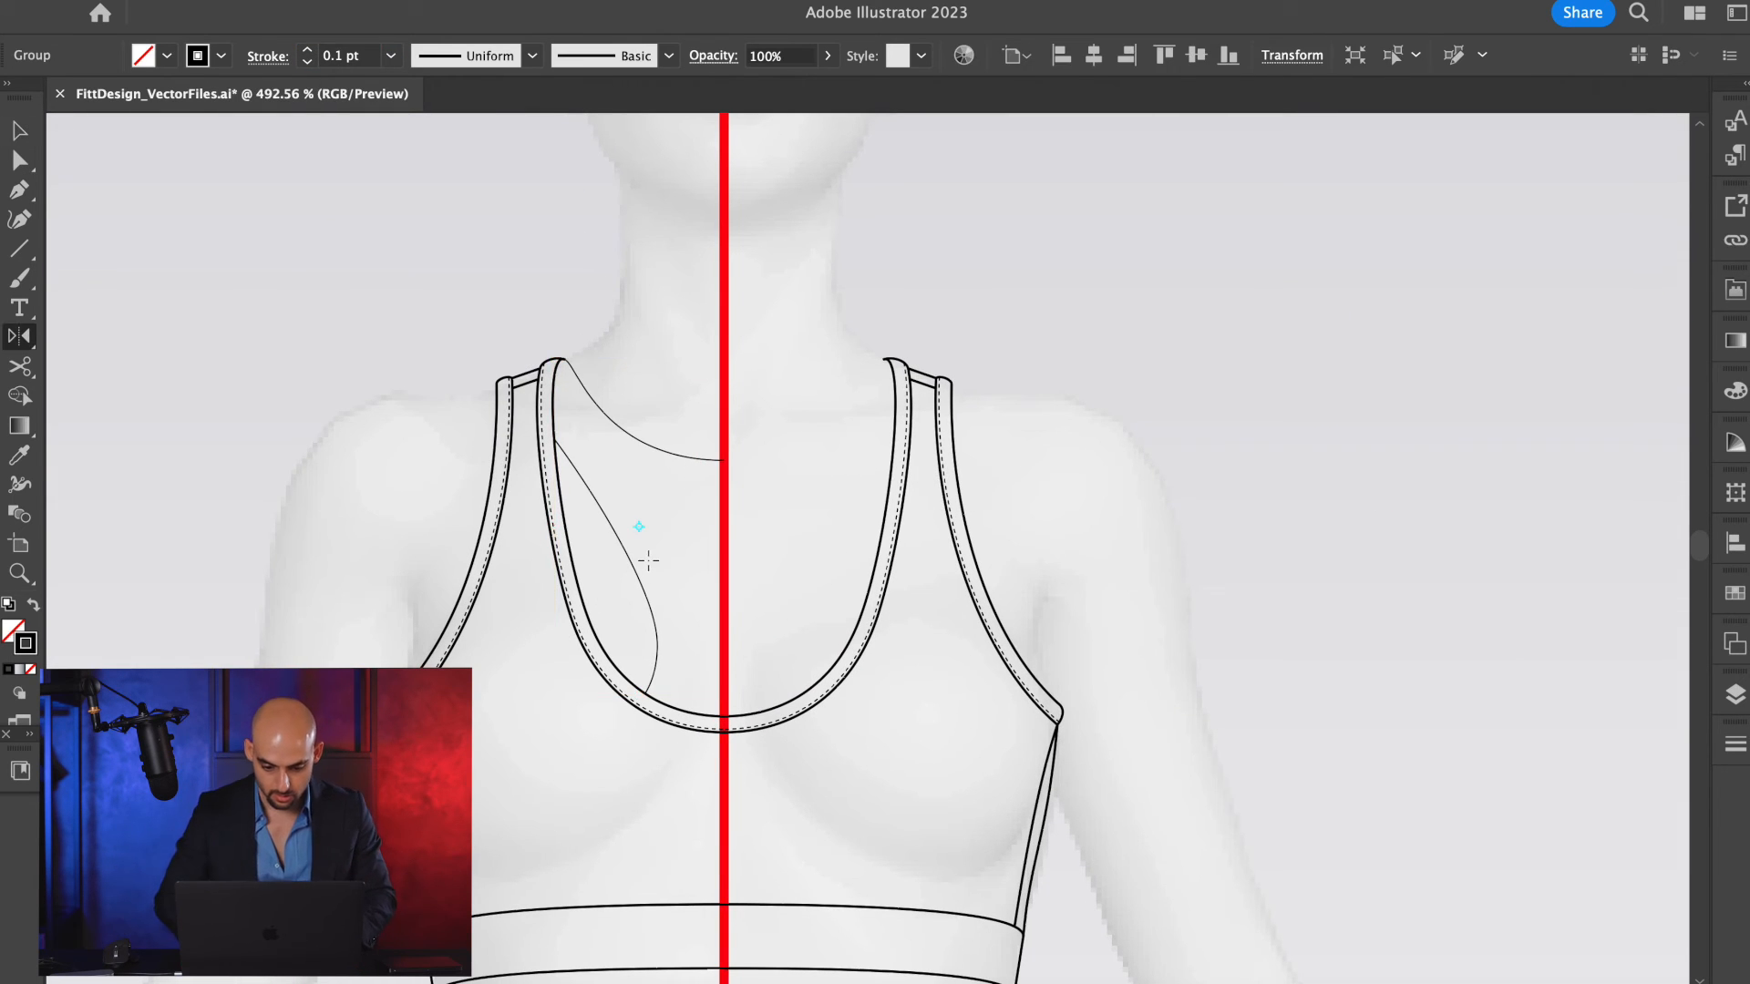
pyautogui.keyDown('alt'); pyautogui.click(726, 412); pyautogui.keyUp('alt')
pyautogui.click(989, 618)
pyautogui.press('v')
pyautogui.click(1094, 490)
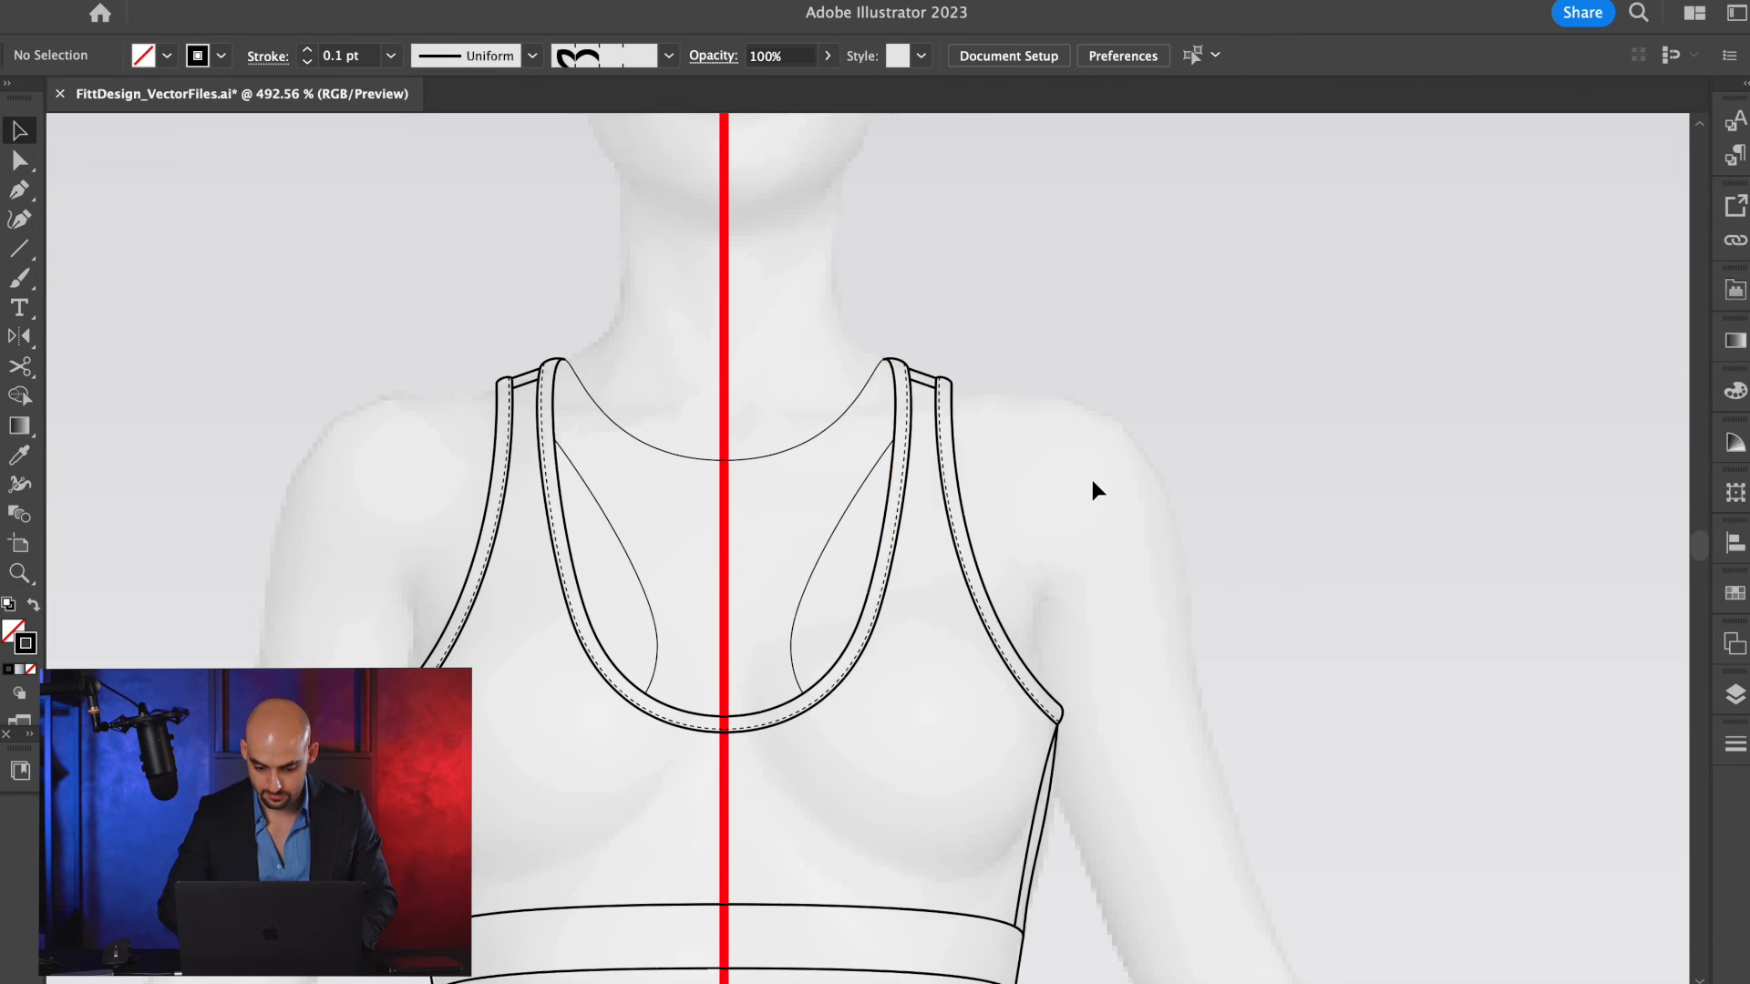
pyautogui.scroll(-5, 1092, 483)
pyautogui.scroll(1, 1066, 307)
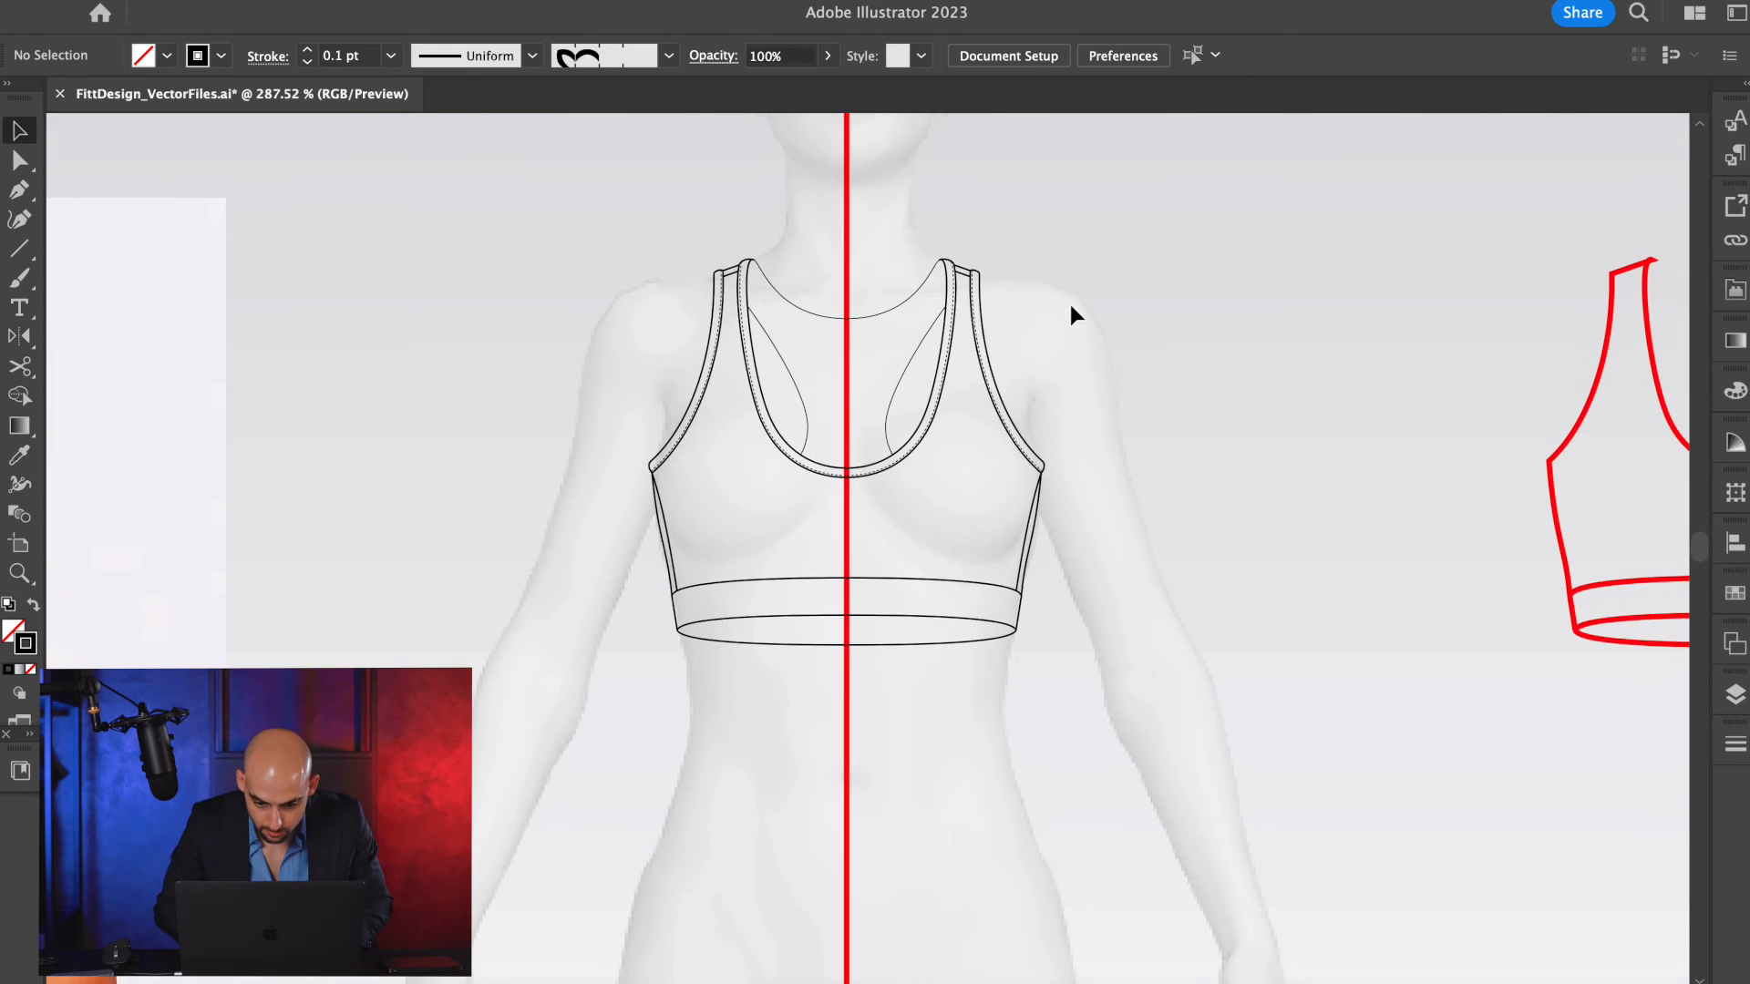
pyautogui.scroll(-2, 1128, 324)
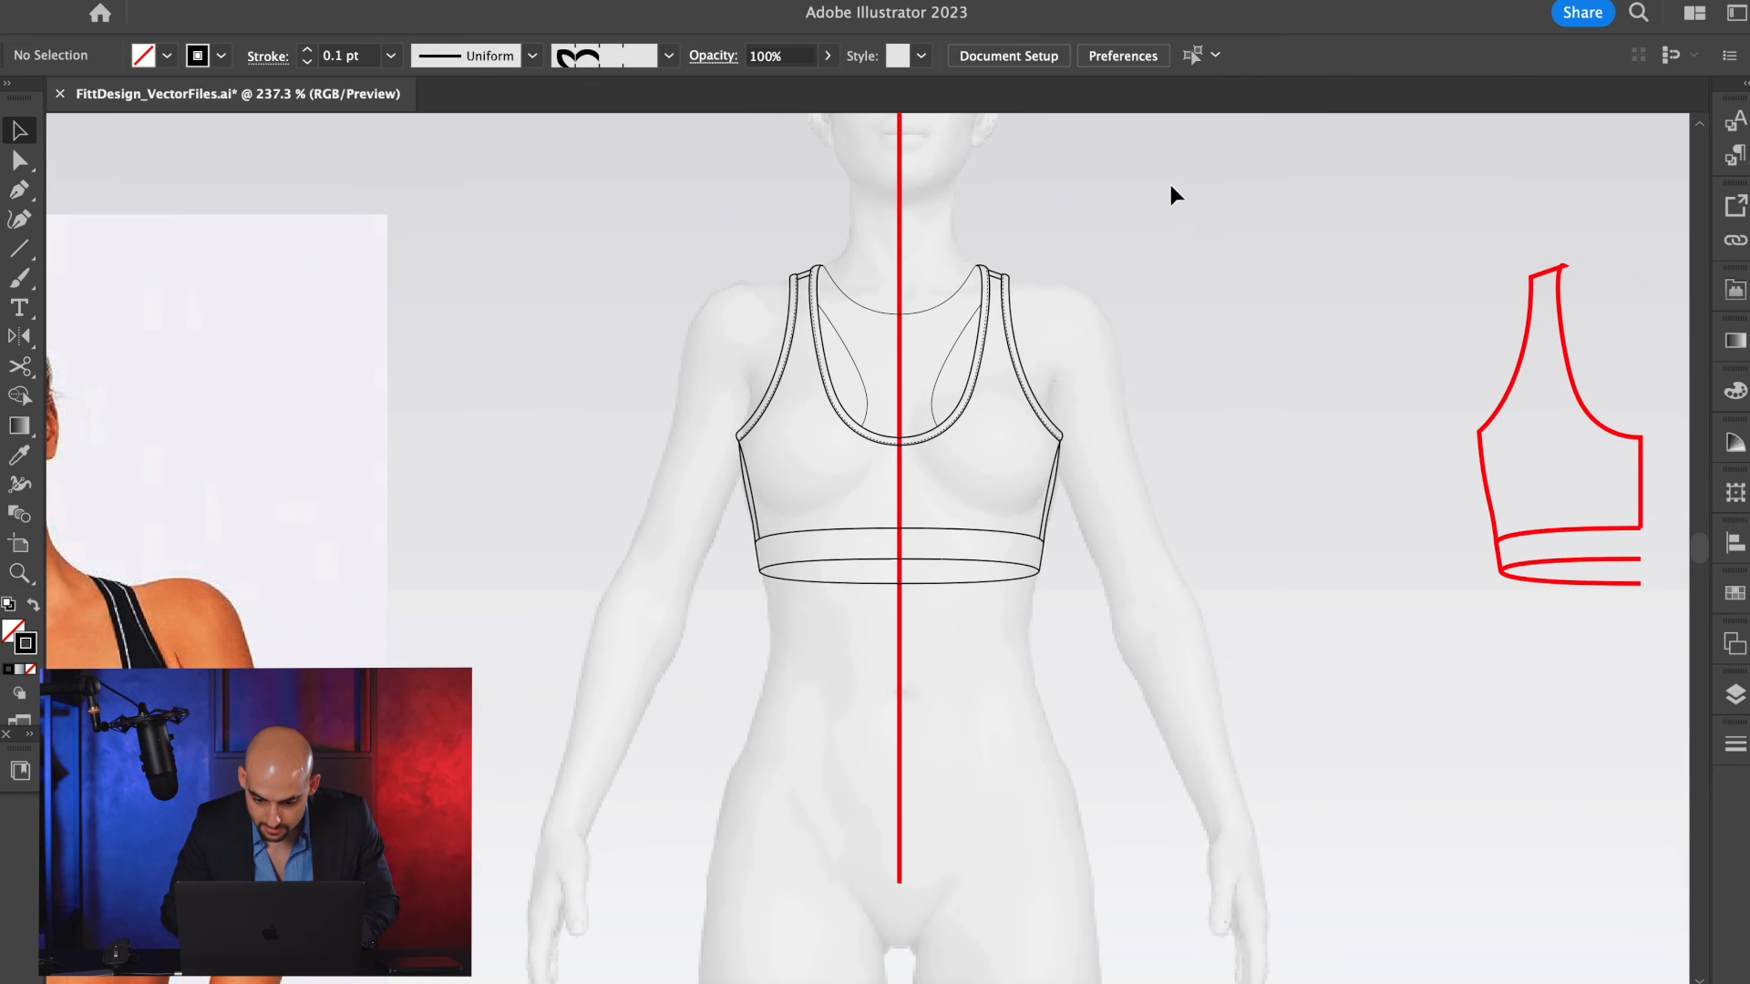
pyautogui.scroll(6, 971, 432)
pyautogui.scroll(1, 984, 433)
pyautogui.scroll(-5, 1005, 415)
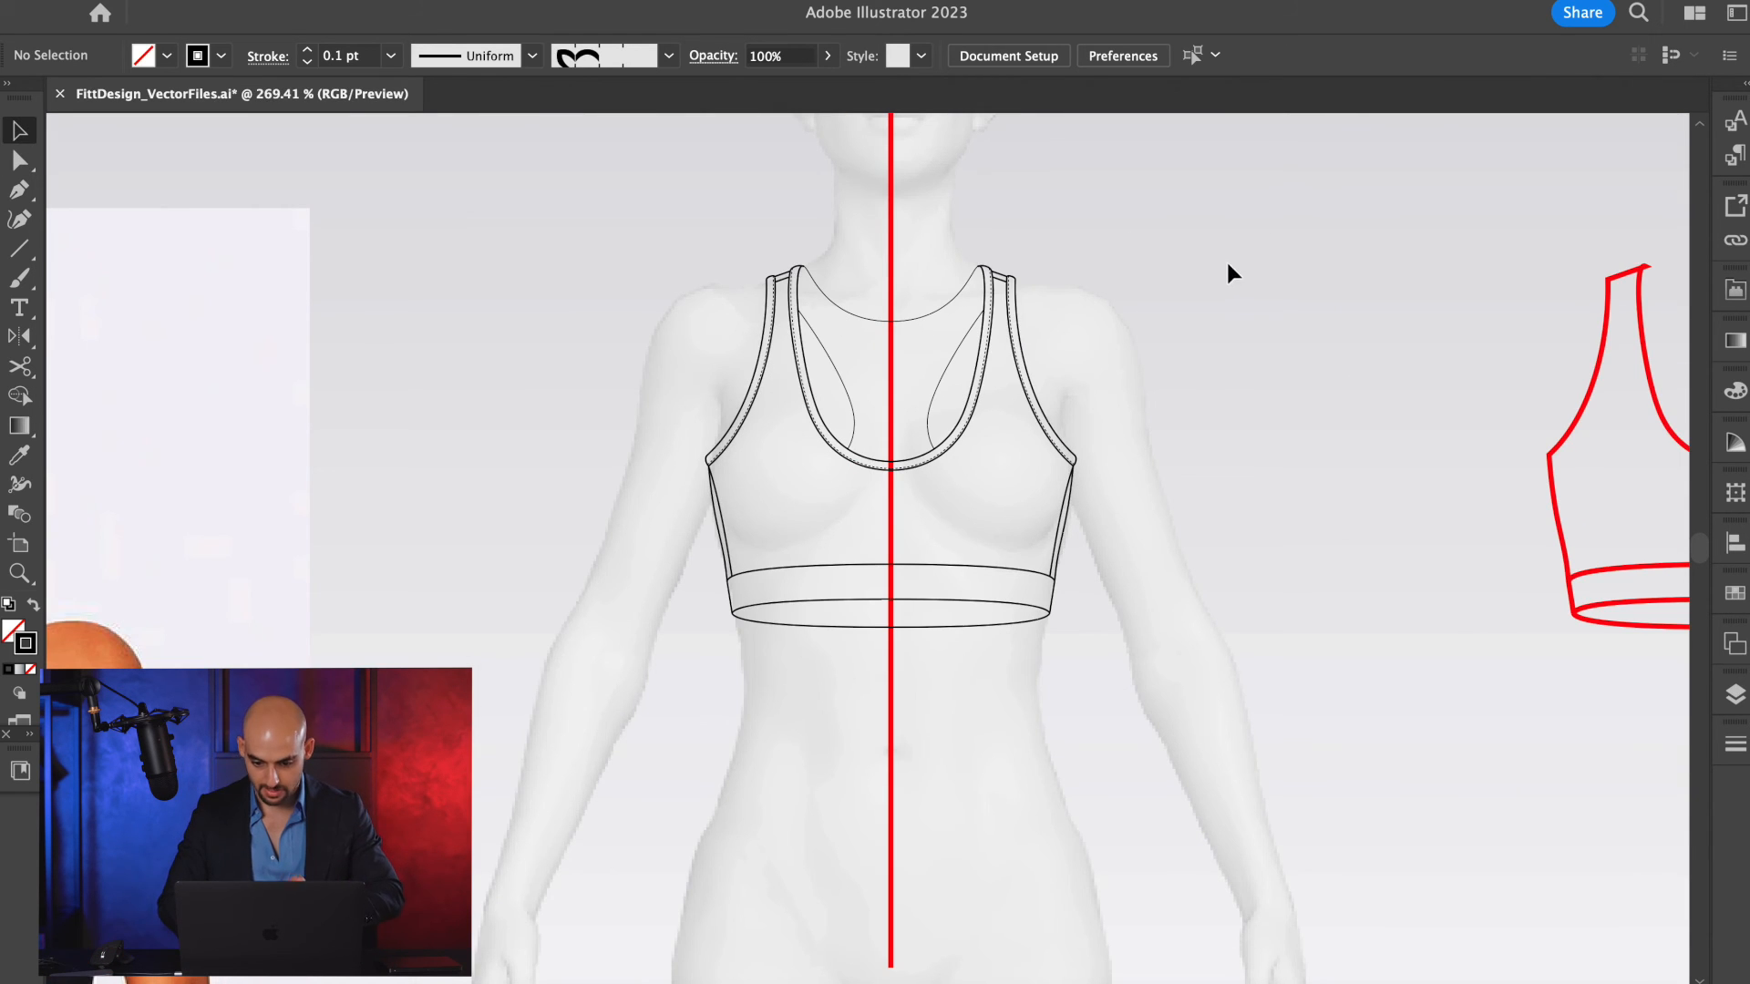
pyautogui.scroll(-4, 1226, 267)
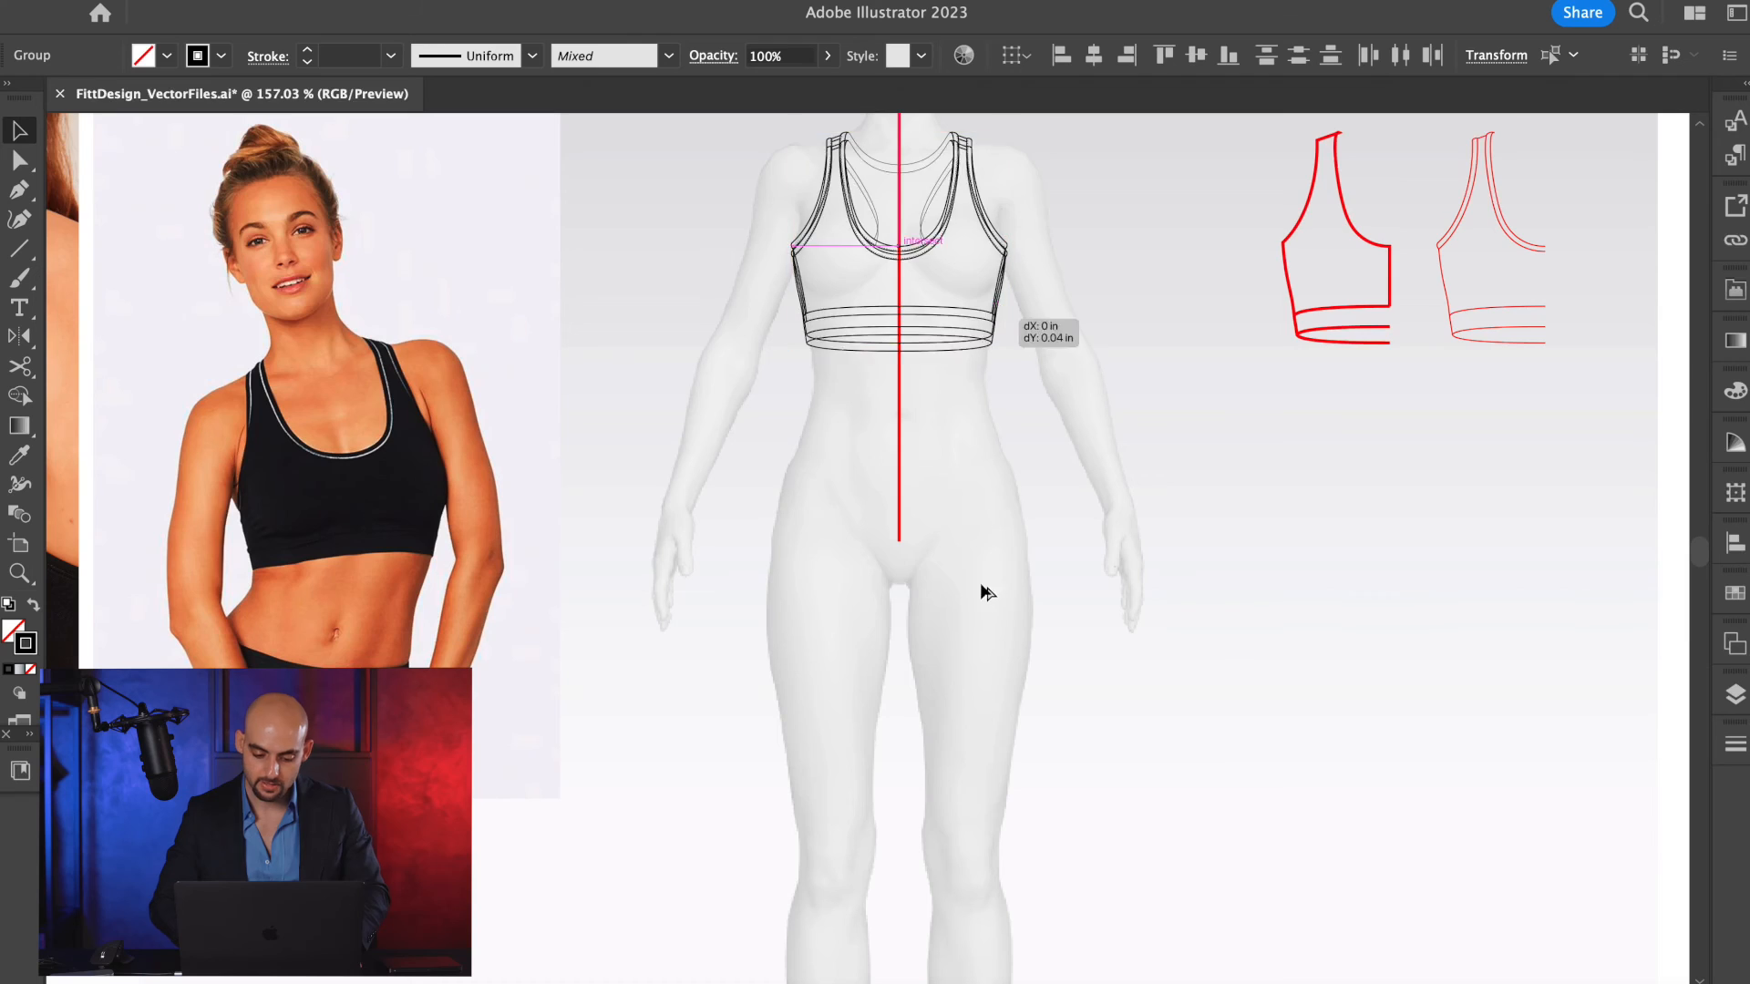
# Copy the complete bra sketch straight down over the figure's thighs and convert the copy to a Live Paint group.
pyautogui.moveTo(981, 590); pyautogui.dragTo(966, 779)
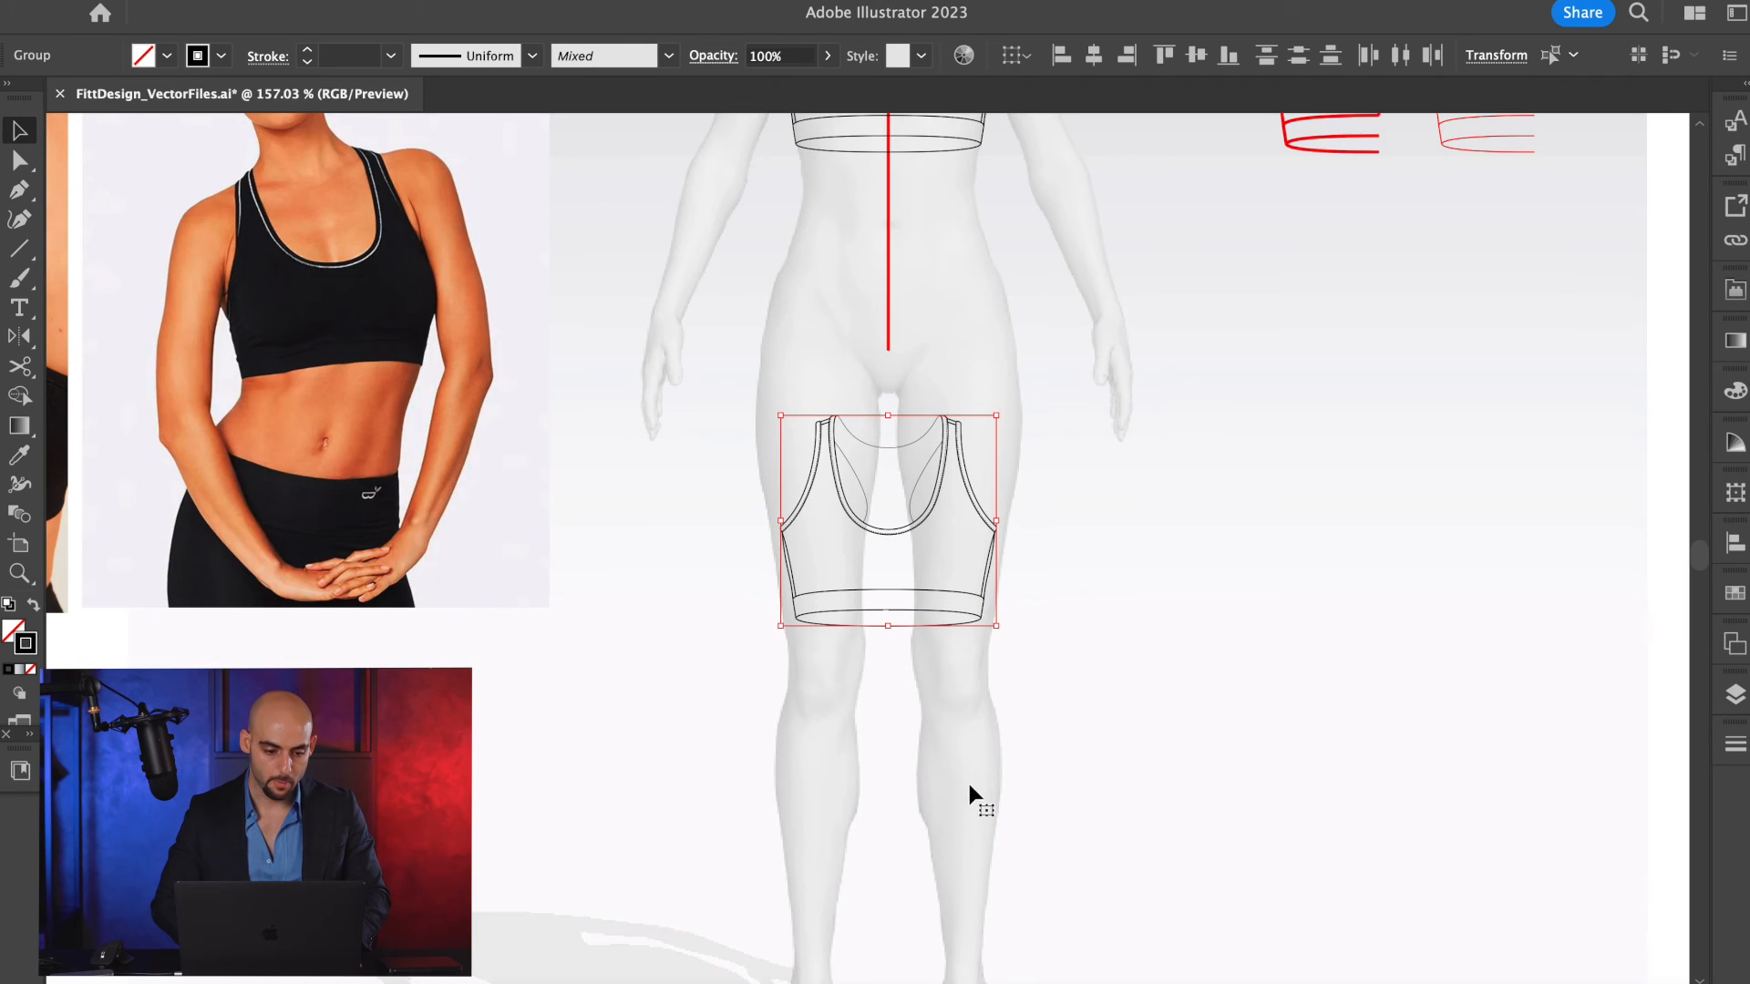
pyautogui.click(235, 1)
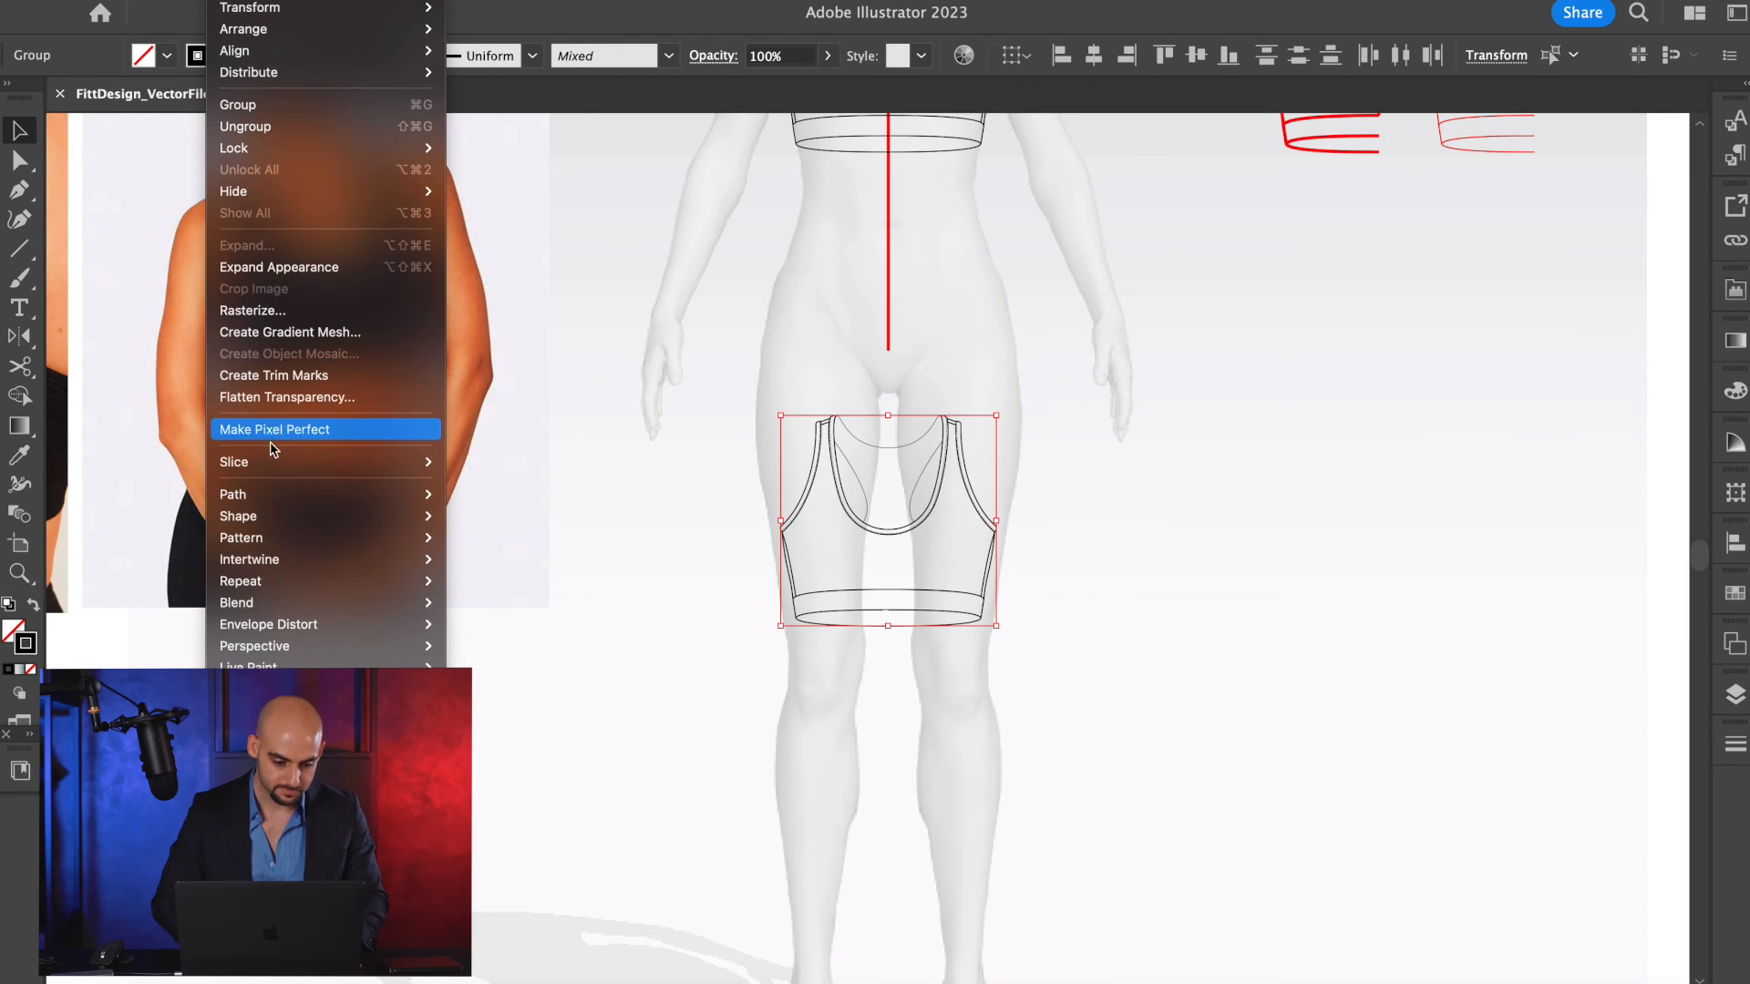
pyautogui.moveTo(401, 666)
pyautogui.click(555, 670)
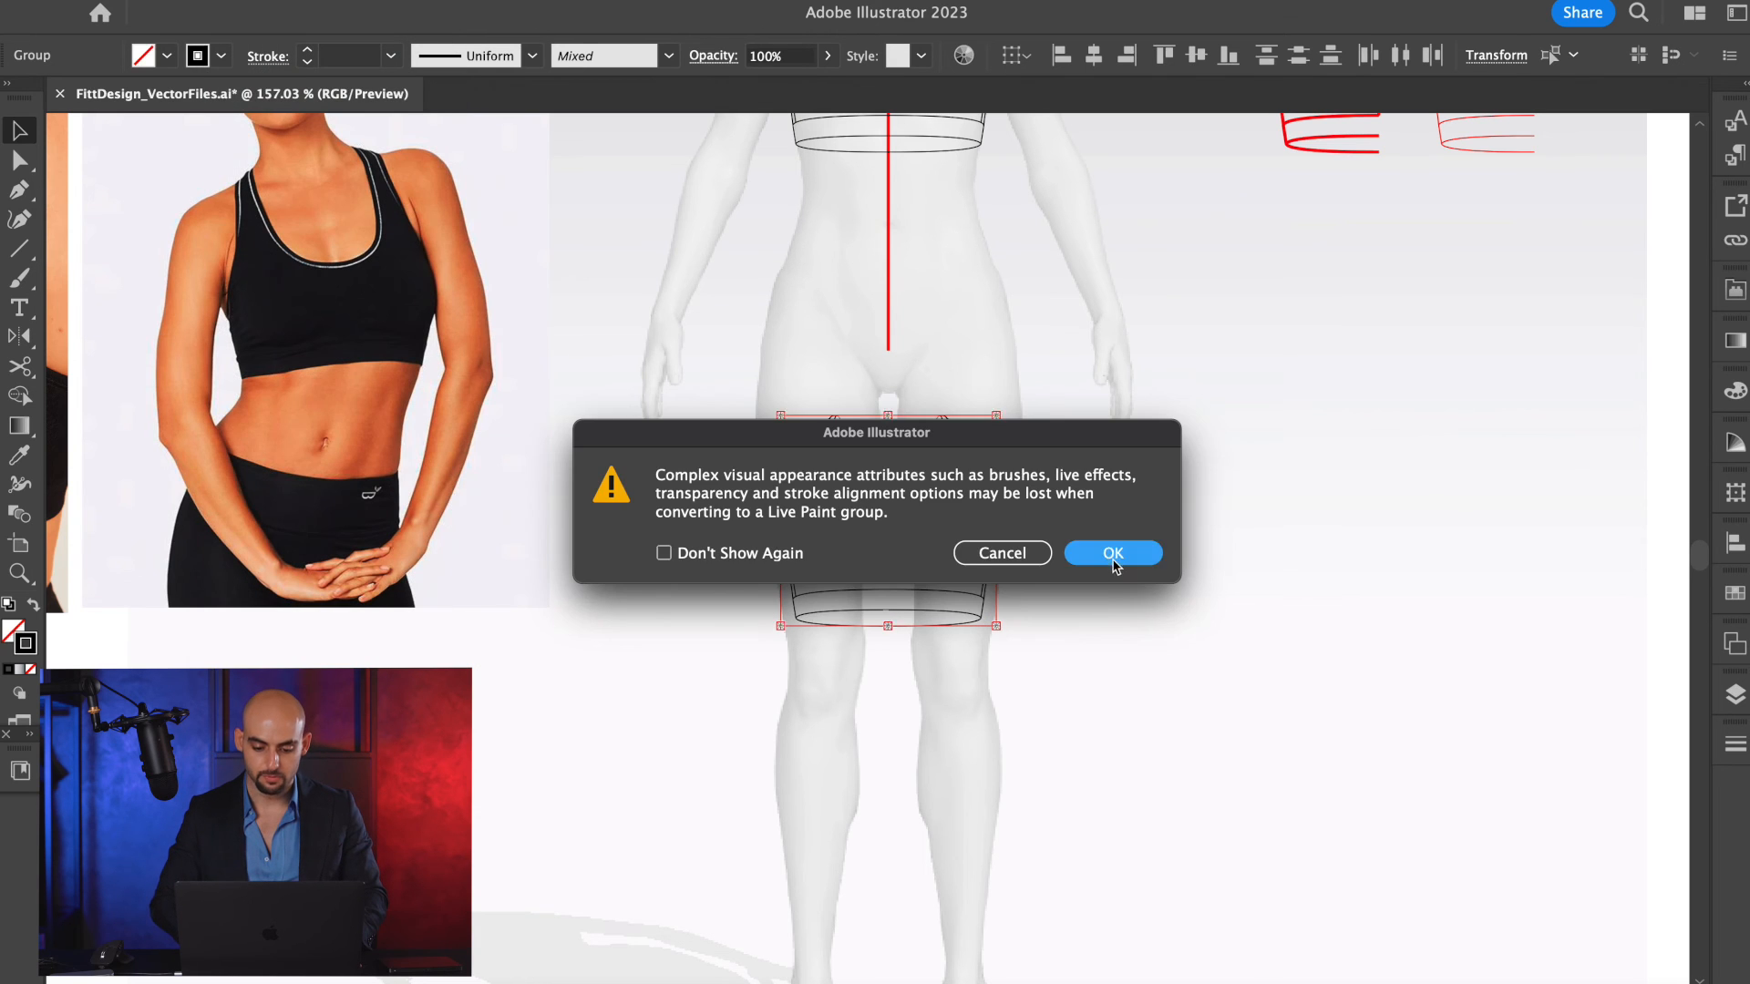
pyautogui.press('Return')
# Fill the Live Paint copy of the bra with red.
pyautogui.scroll(3, 889, 574)
pyautogui.click(165, 57)
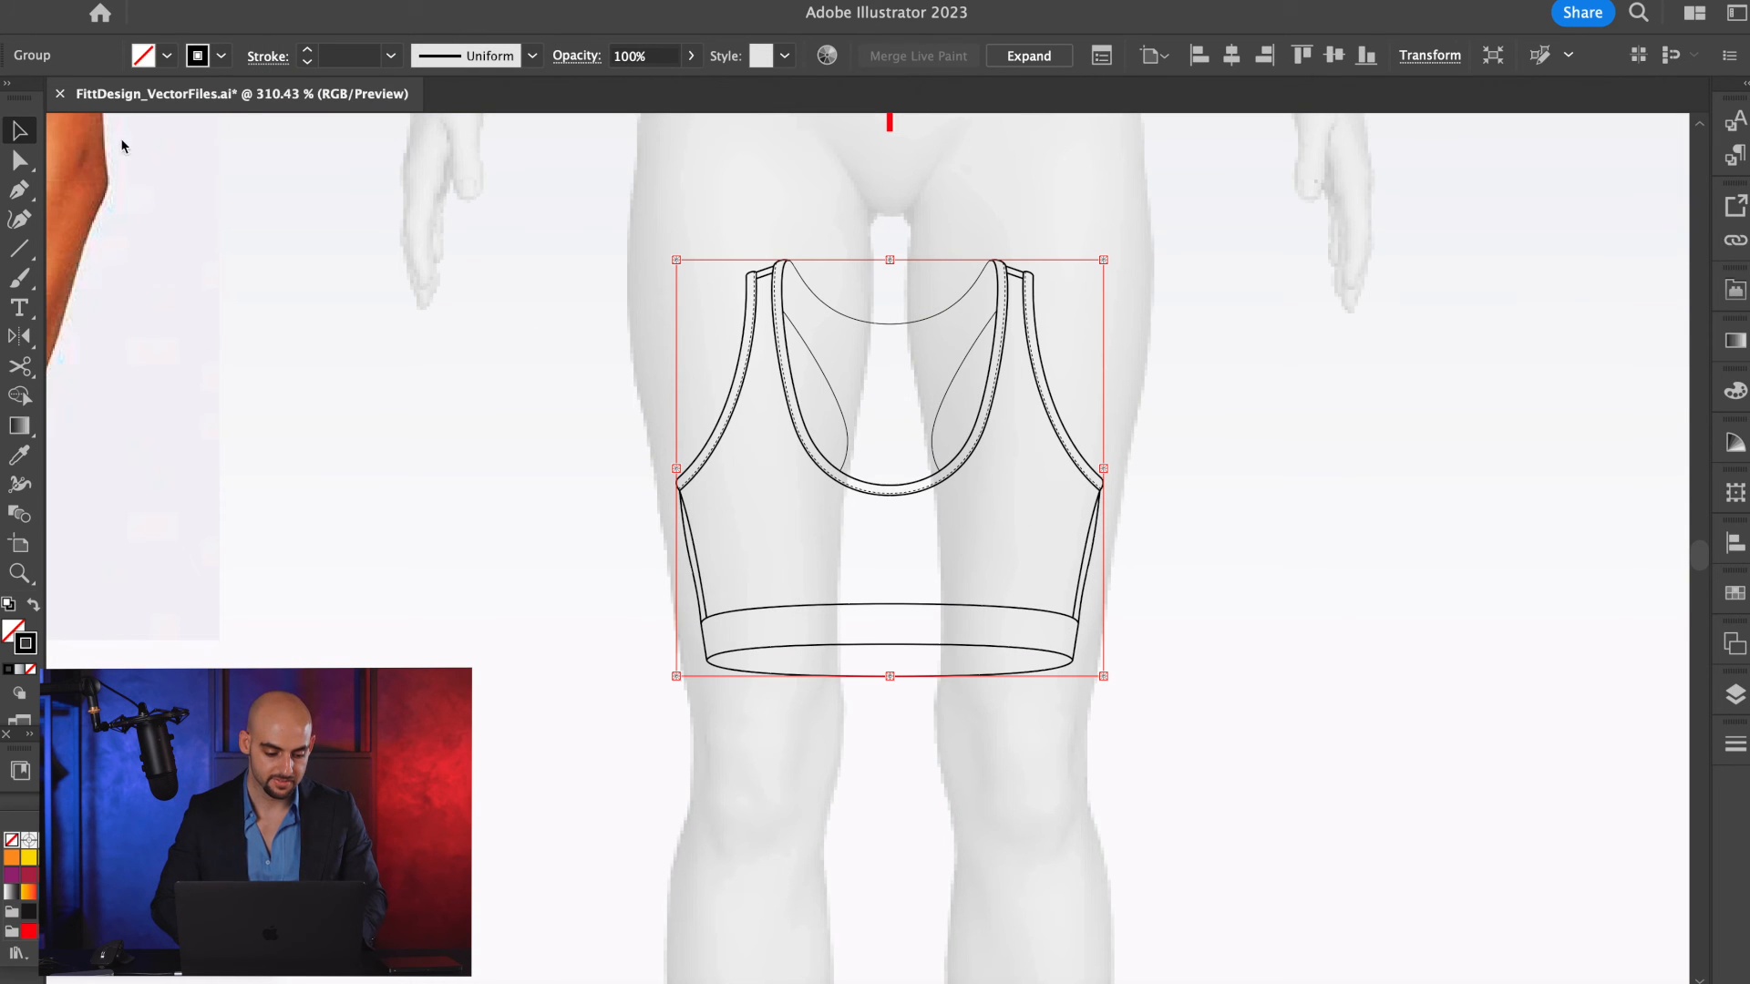
pyautogui.click(82, 839)
pyautogui.click(1293, 436)
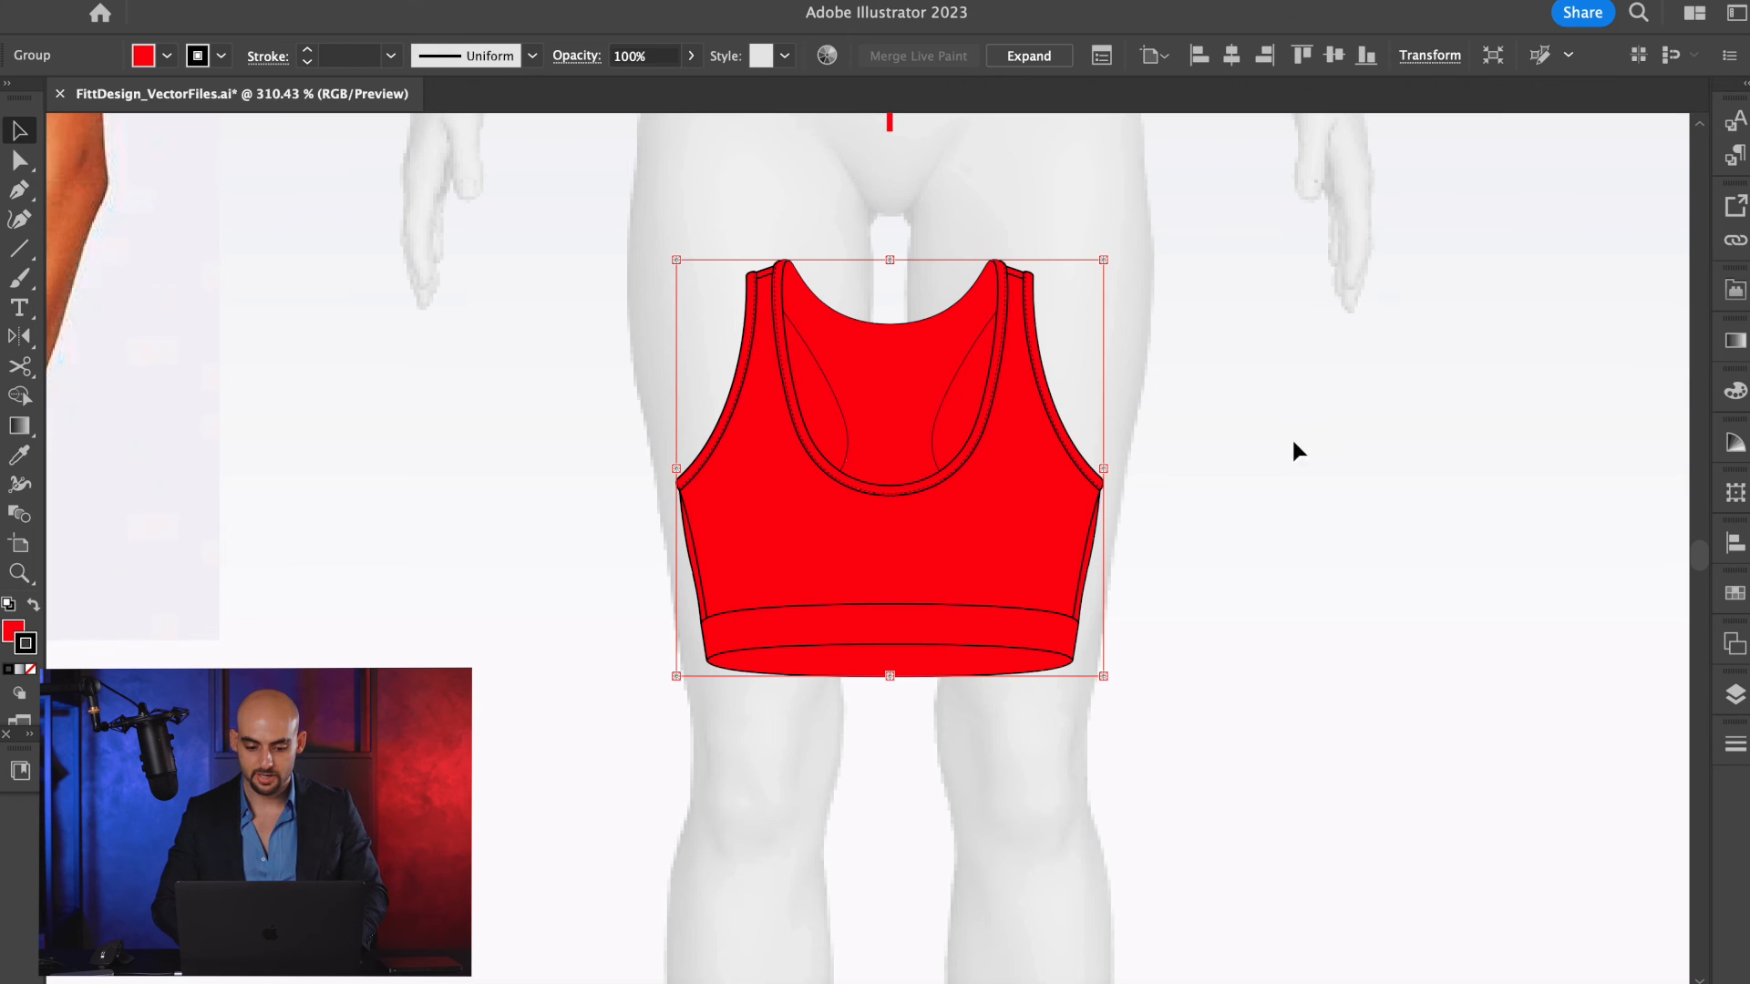
pyautogui.click(1292, 436)
# Inspect the red-filled bra copy's necklines, armholes, trims and waistband for completely filled areas.
pyautogui.scroll(4, 828, 429)
pyautogui.scroll(-3, 826, 301)
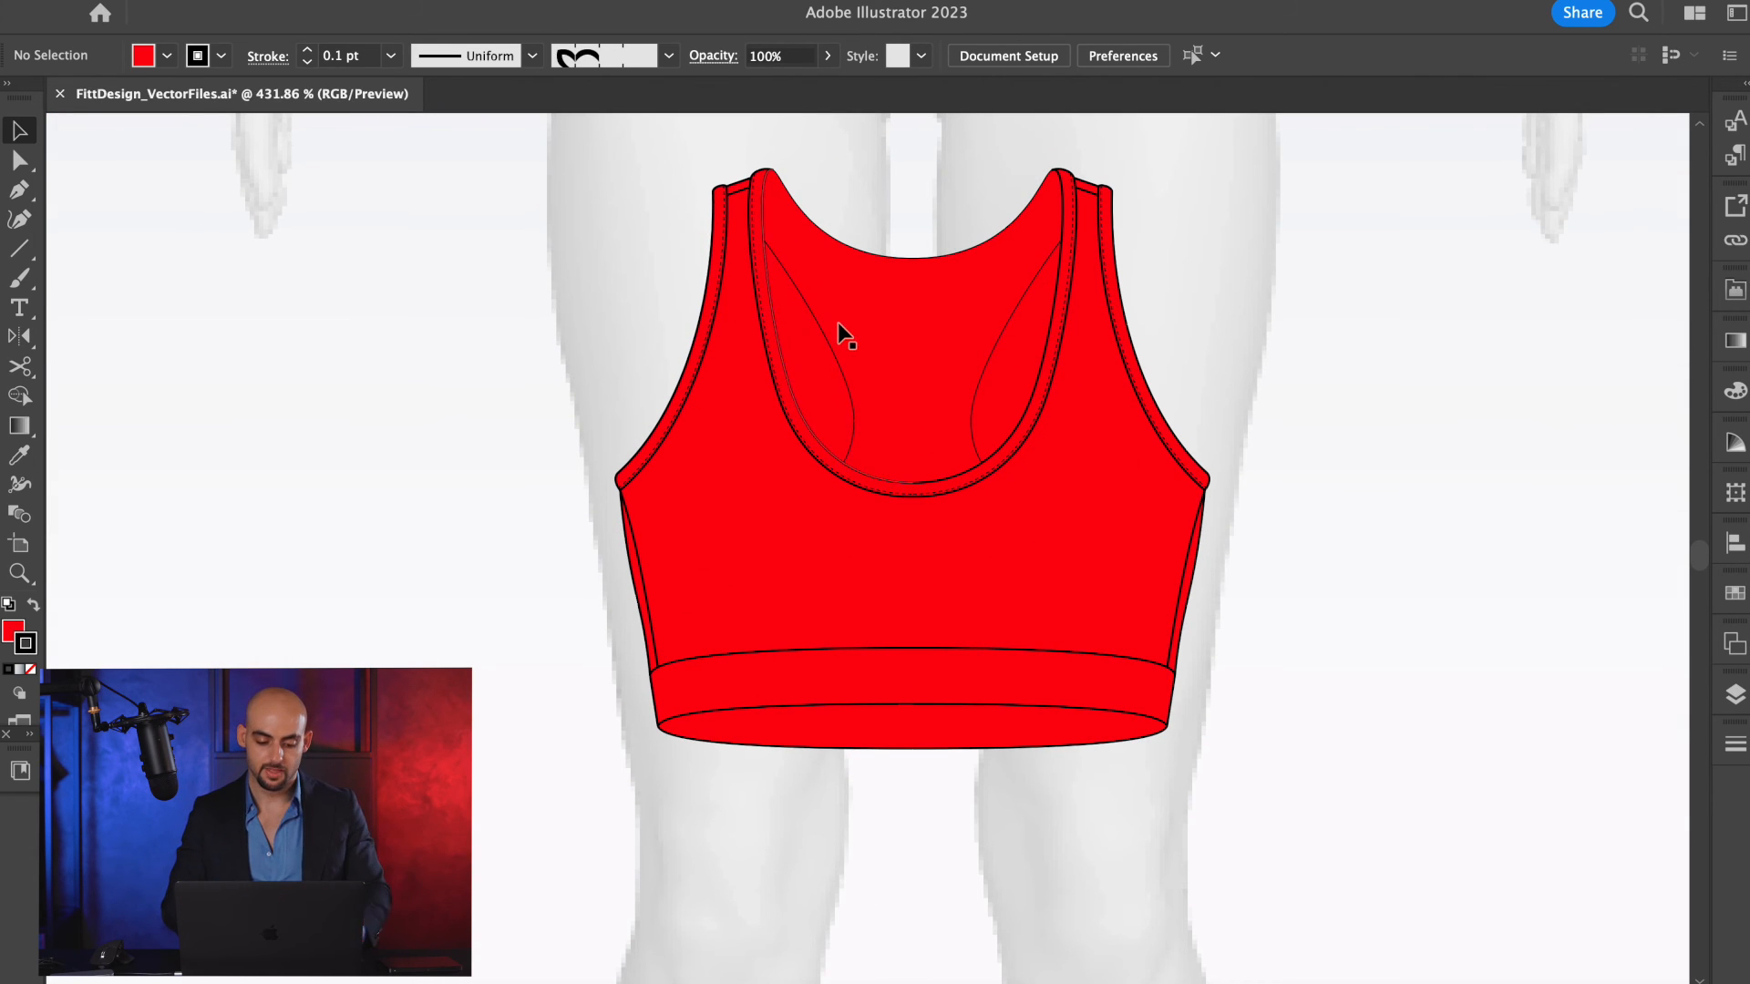
pyautogui.scroll(1, 839, 320)
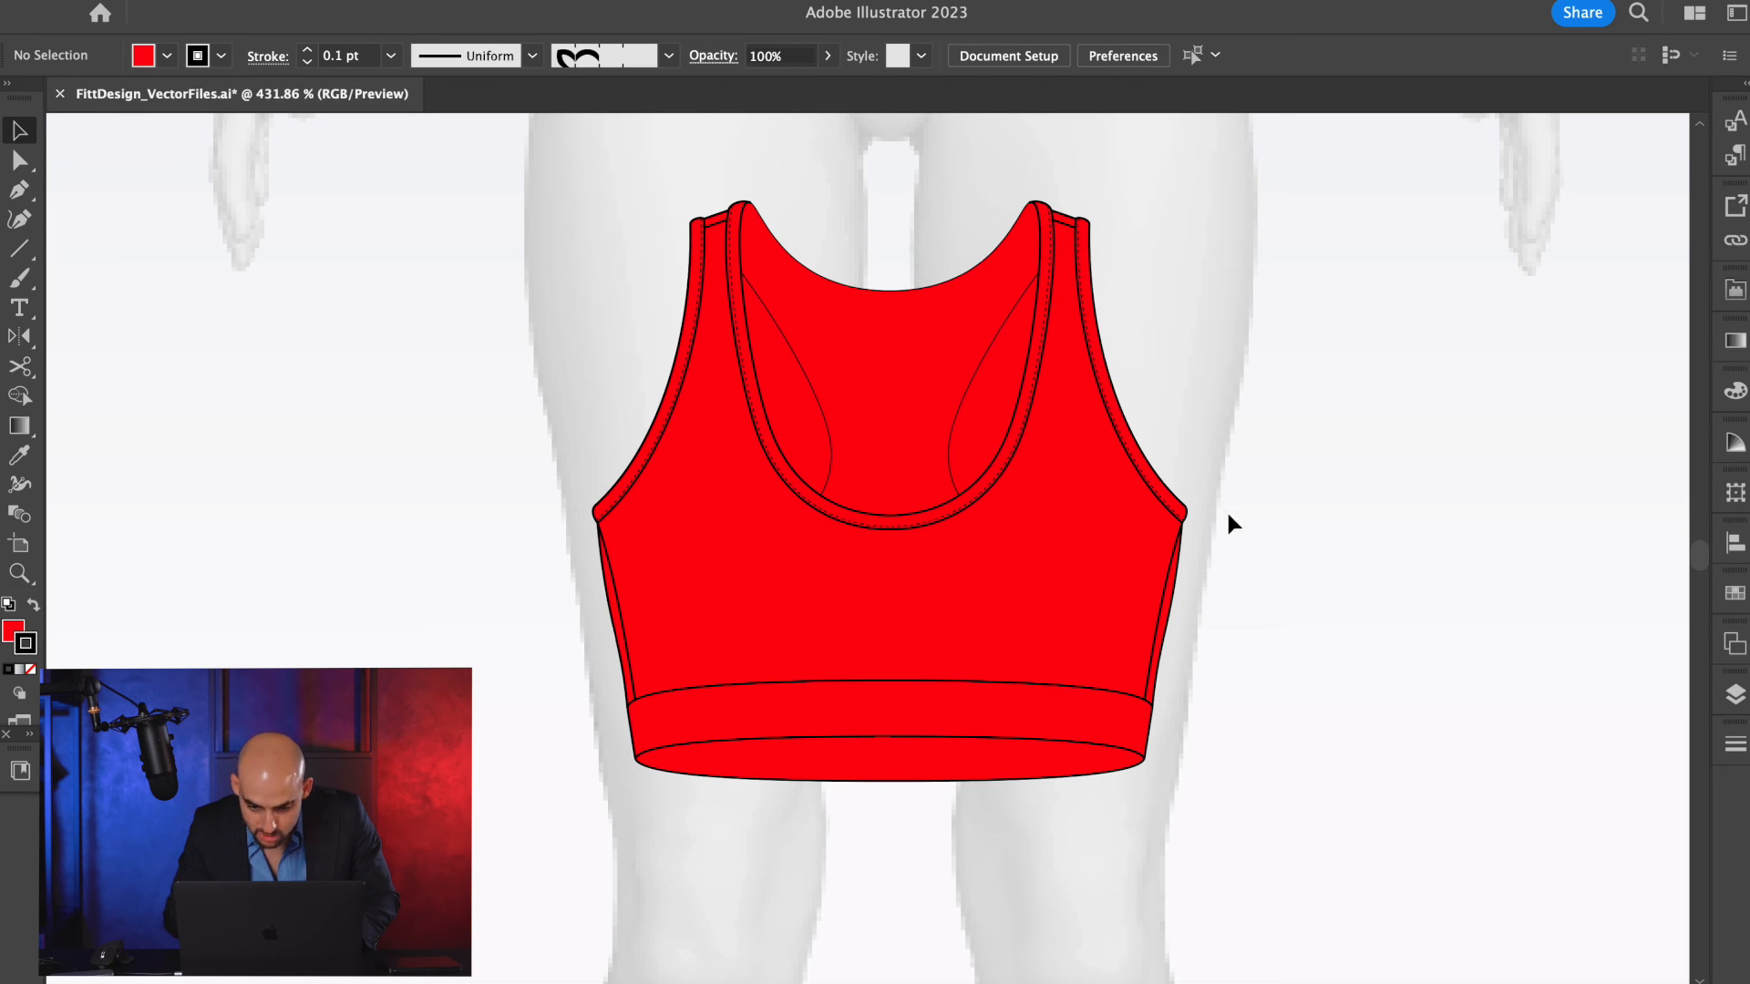
pyautogui.press('a')
pyautogui.scroll(1, 698, 492)
pyautogui.press('v')
pyautogui.click(971, 596)
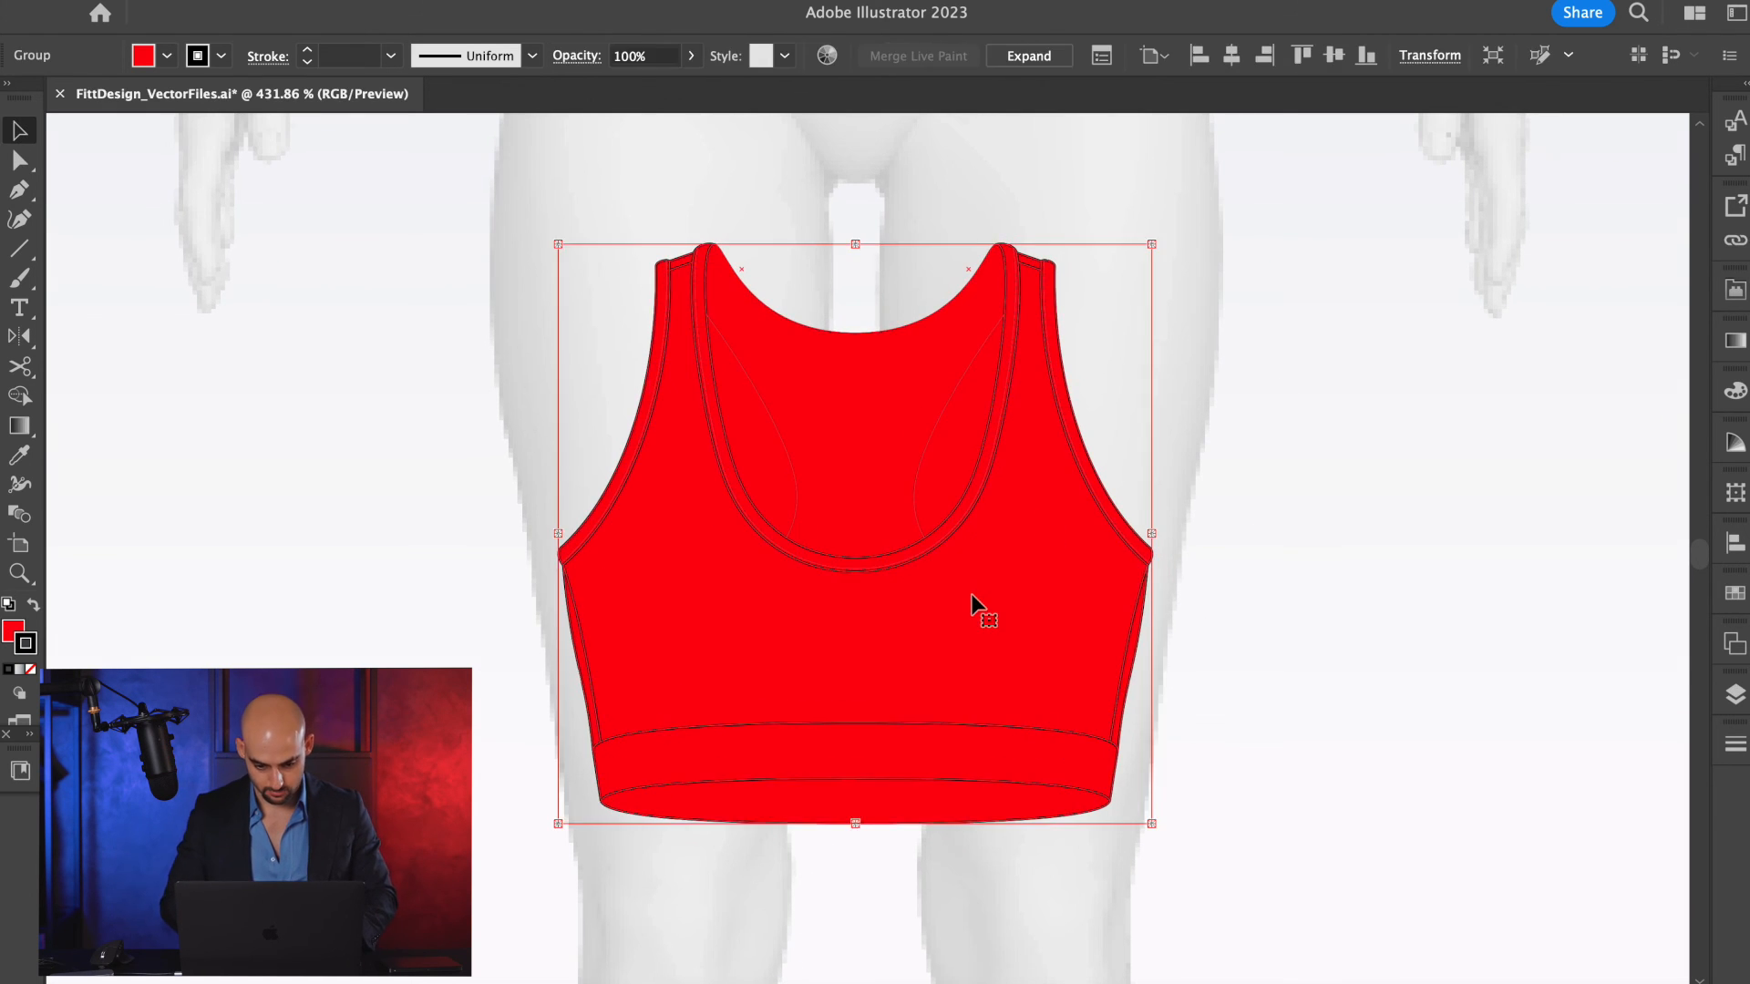
pyautogui.scroll(1, 968, 596)
pyautogui.click(763, 265)
pyautogui.scroll(-2, 763, 265)
pyautogui.scroll(1, 763, 264)
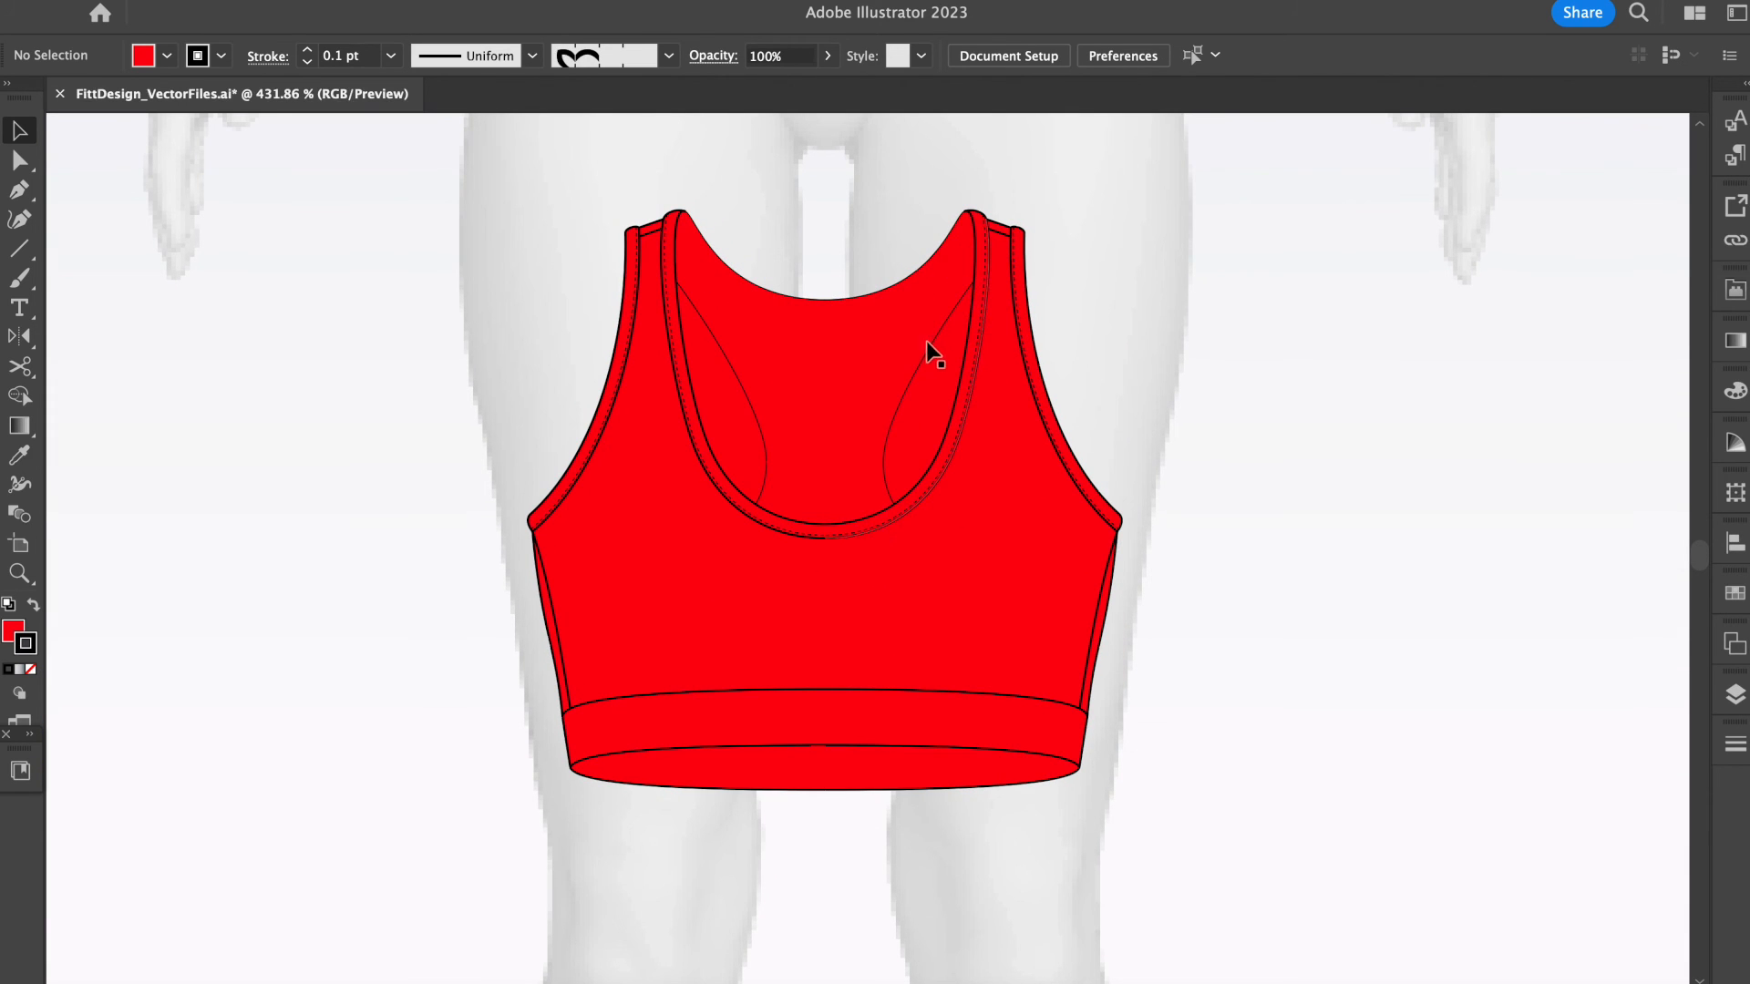
# Remove the stroke from the red bra copy, then expand the Live Paint group and ungroup it.
pyautogui.click(894, 483)
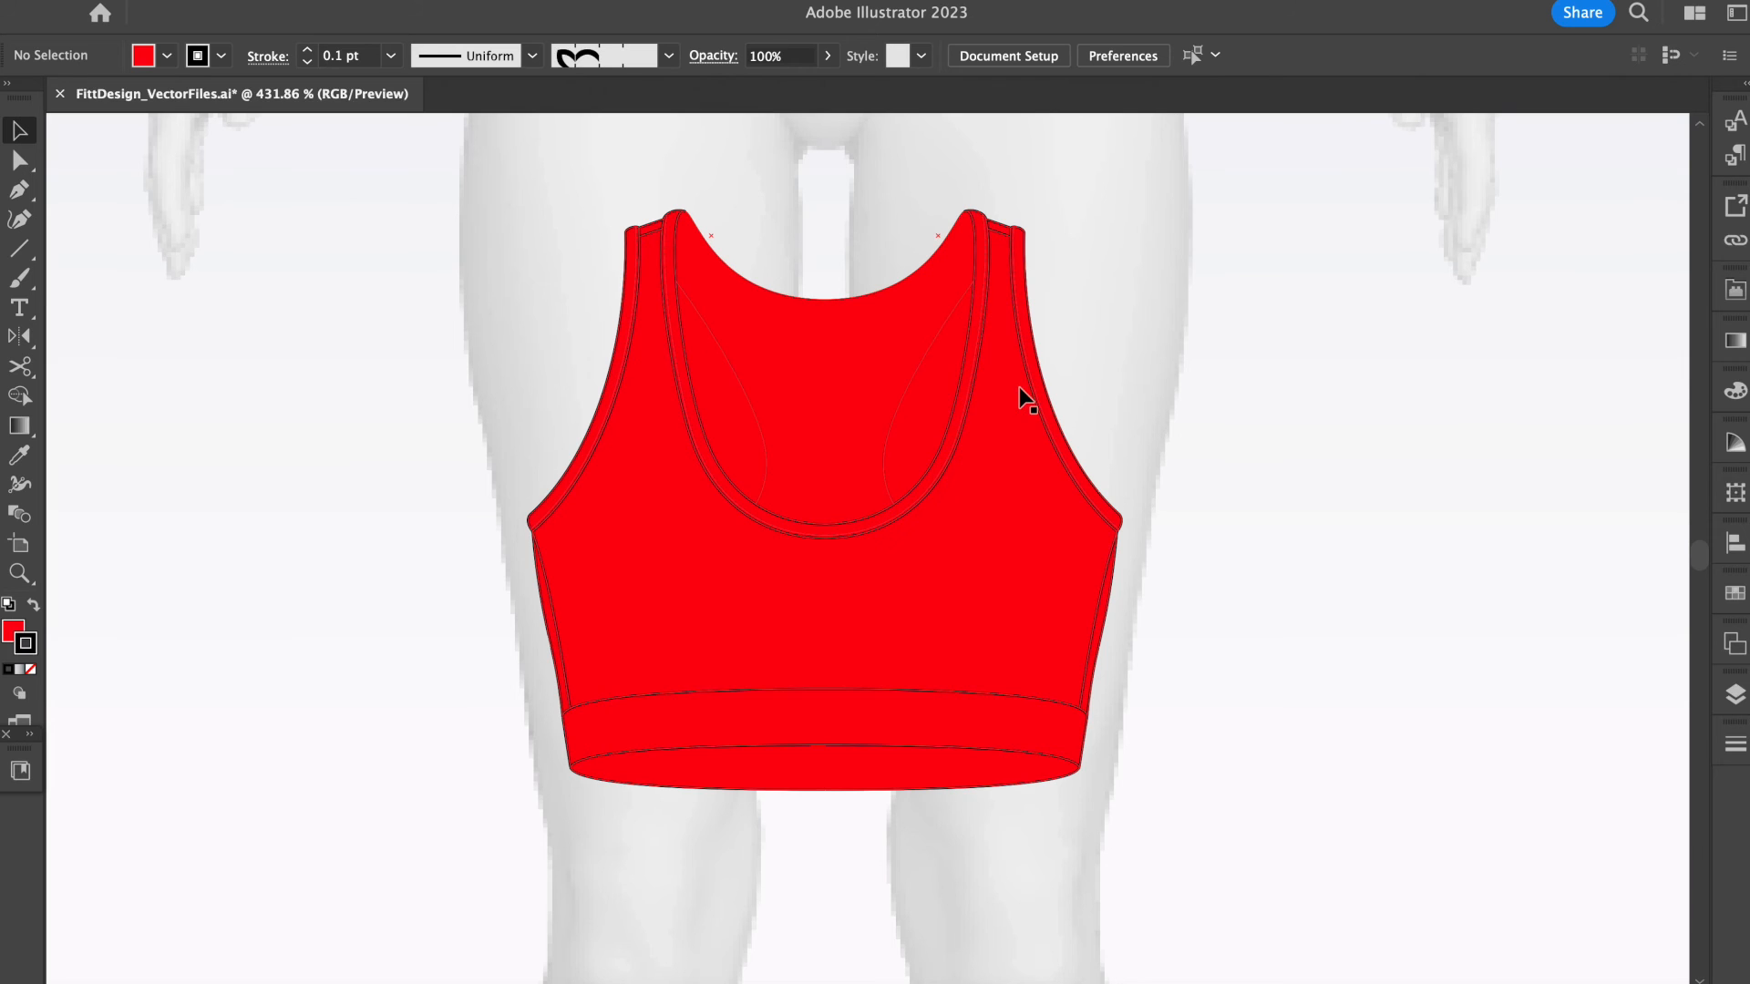
pyautogui.click(31, 671)
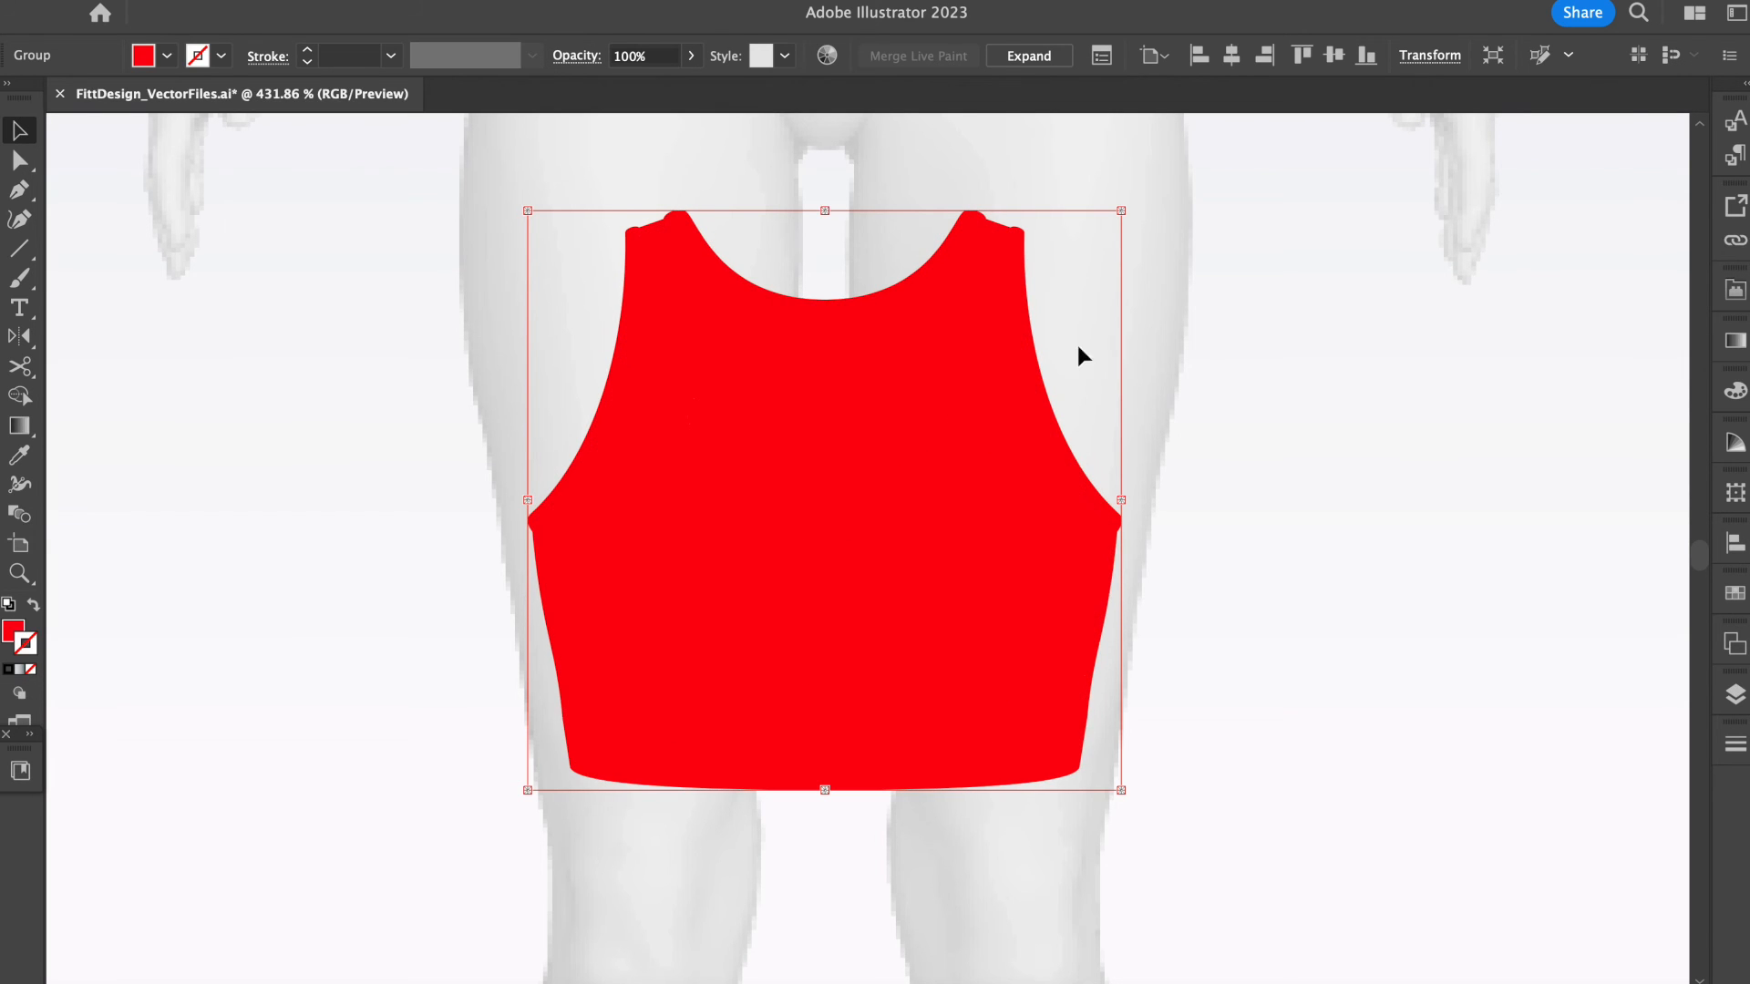
pyautogui.click(1019, 57)
pyautogui.press('super+shift+g')
pyautogui.scroll(-3, 911, 492)
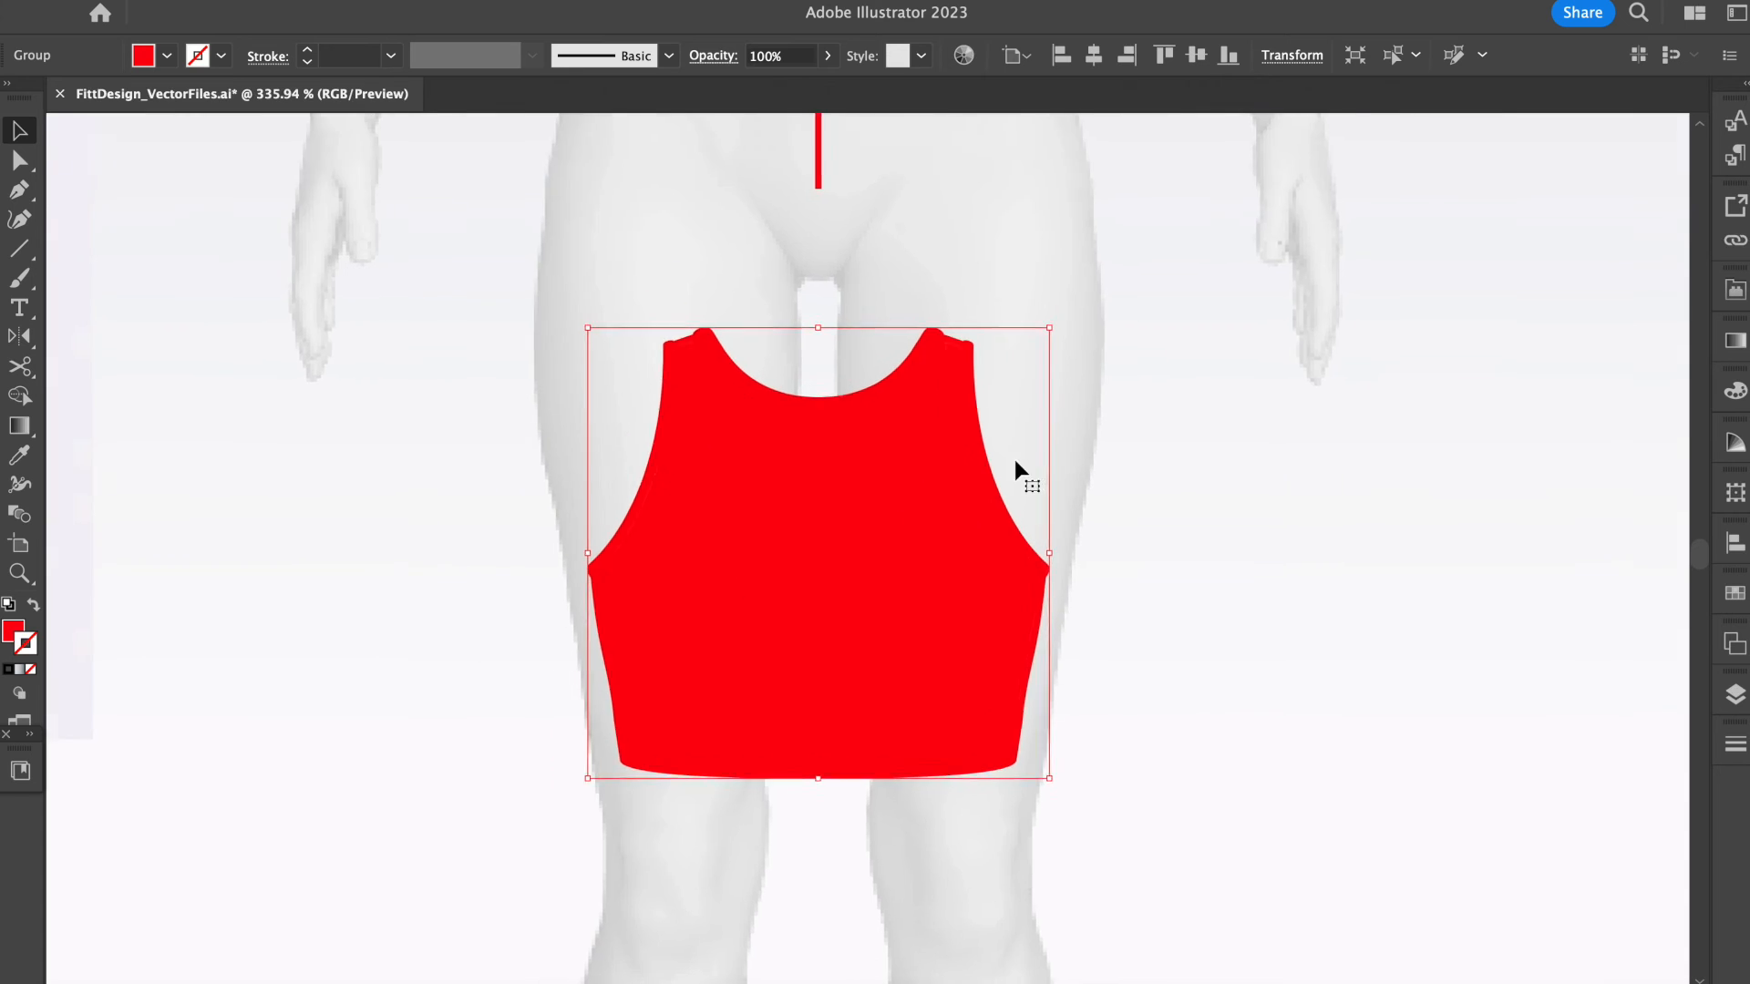
pyautogui.scroll(-2, 1014, 459)
pyautogui.scroll(3, 1003, 418)
pyautogui.hscroll(2, 1062, 532)
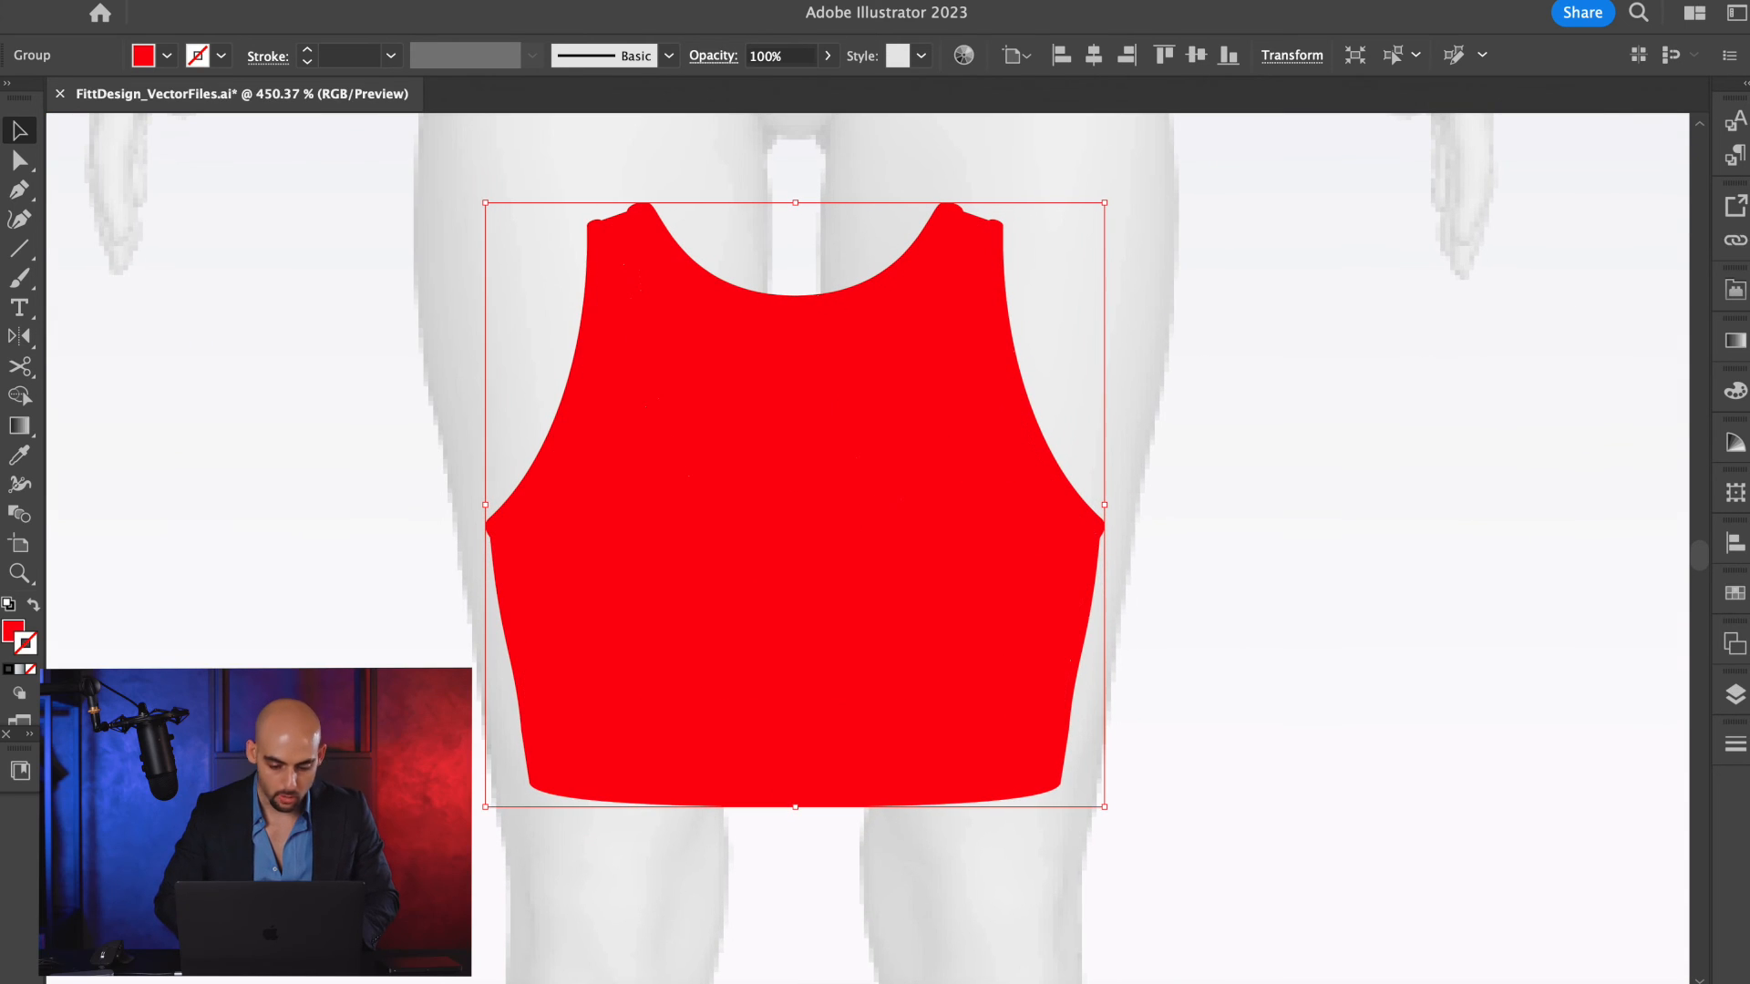
# Merge the expanded red shapes into one silhouette with Pathfinder Unite and check it in Outline view.
pyautogui.press('super+shift+F9')
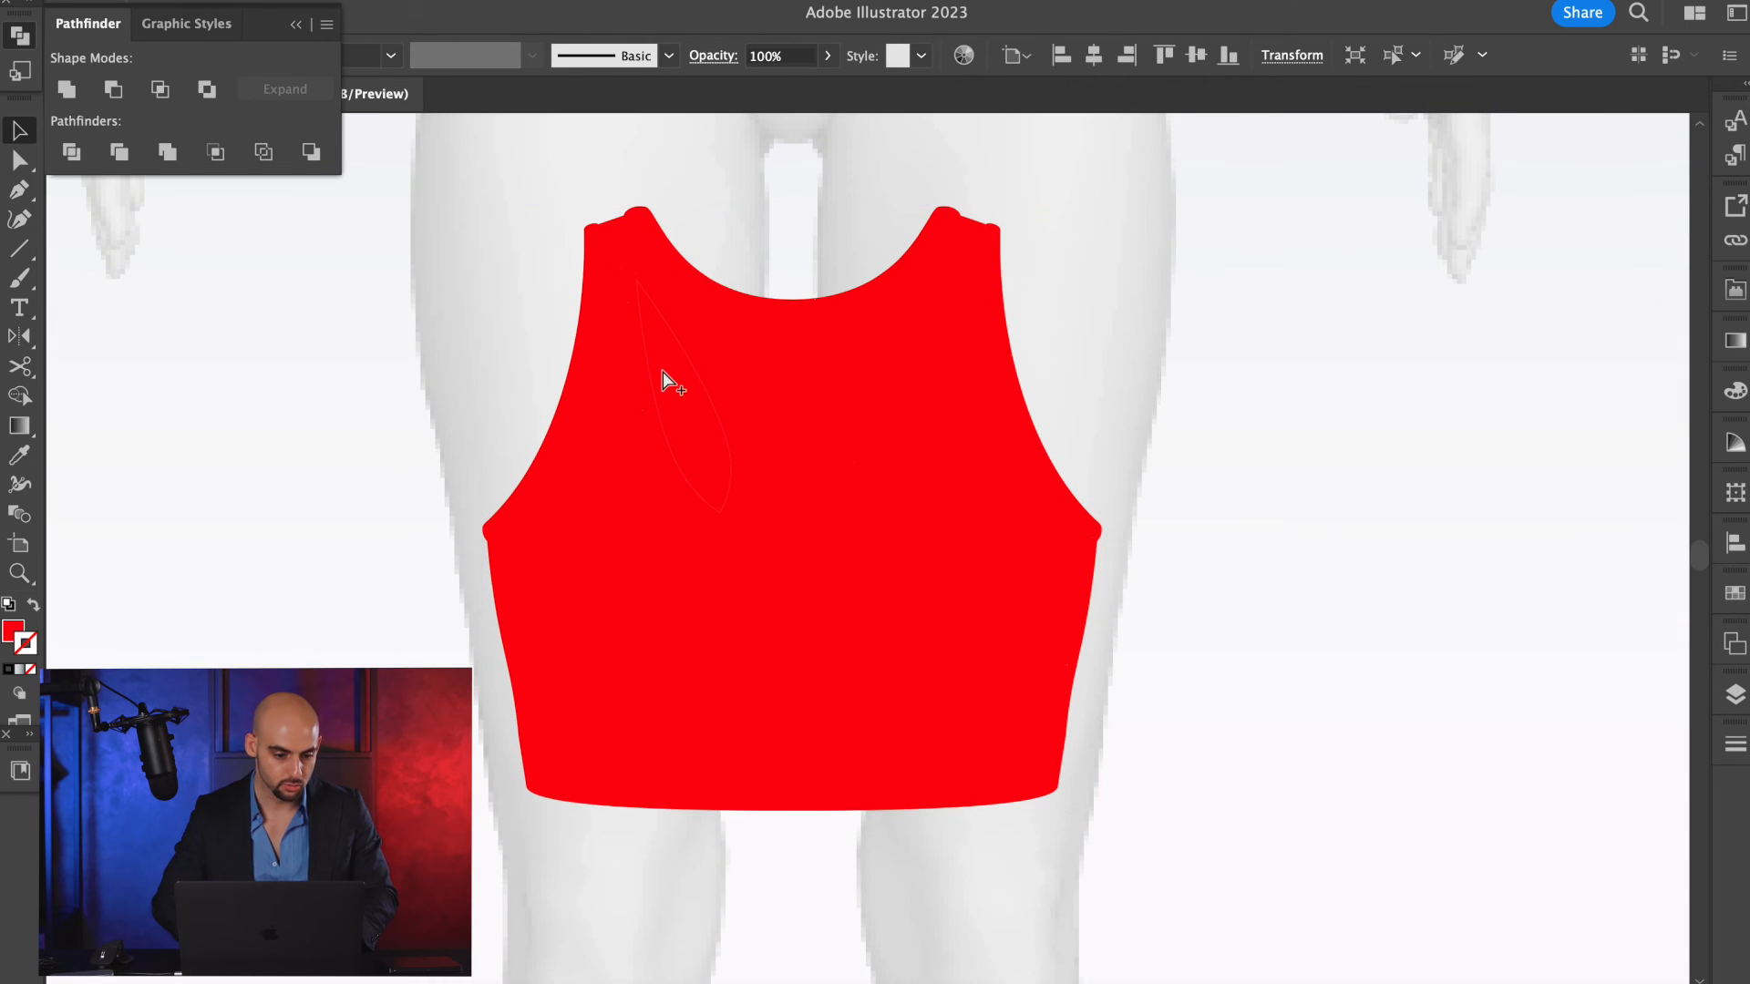
pyautogui.click(75, 95)
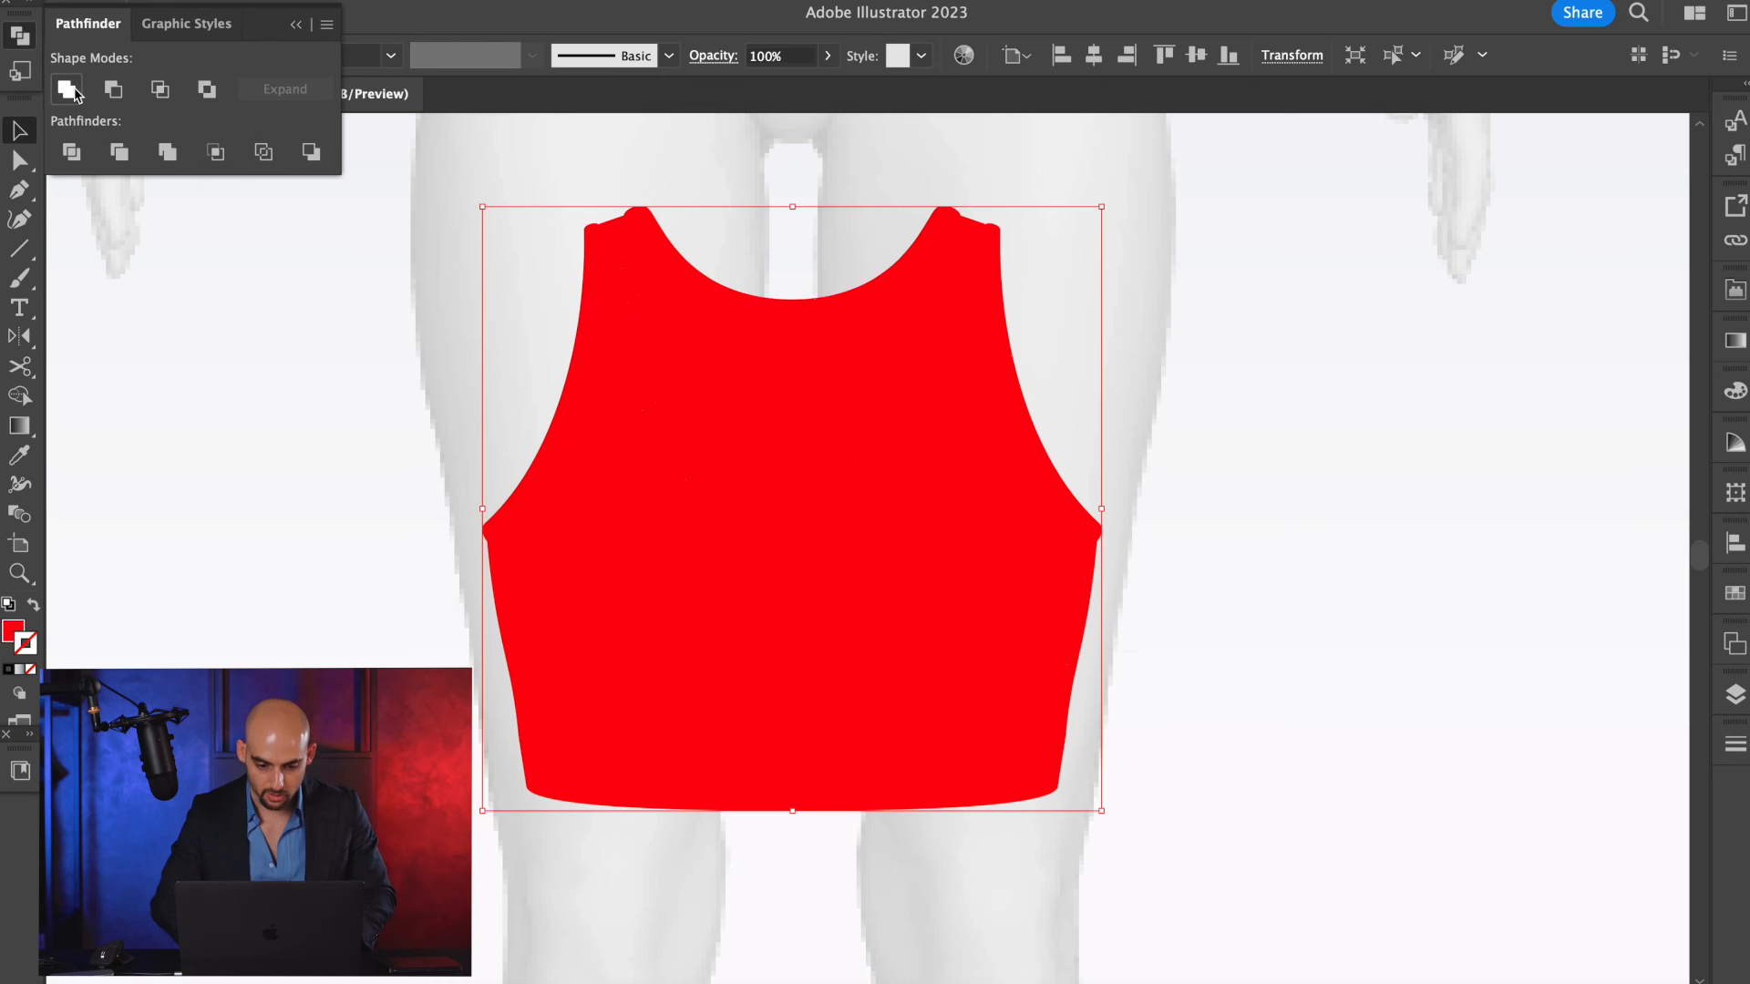
pyautogui.click(439, 216)
pyautogui.press('super+y')
pyautogui.press('super+y')
pyautogui.click(765, 655)
pyautogui.scroll(-2, 765, 655)
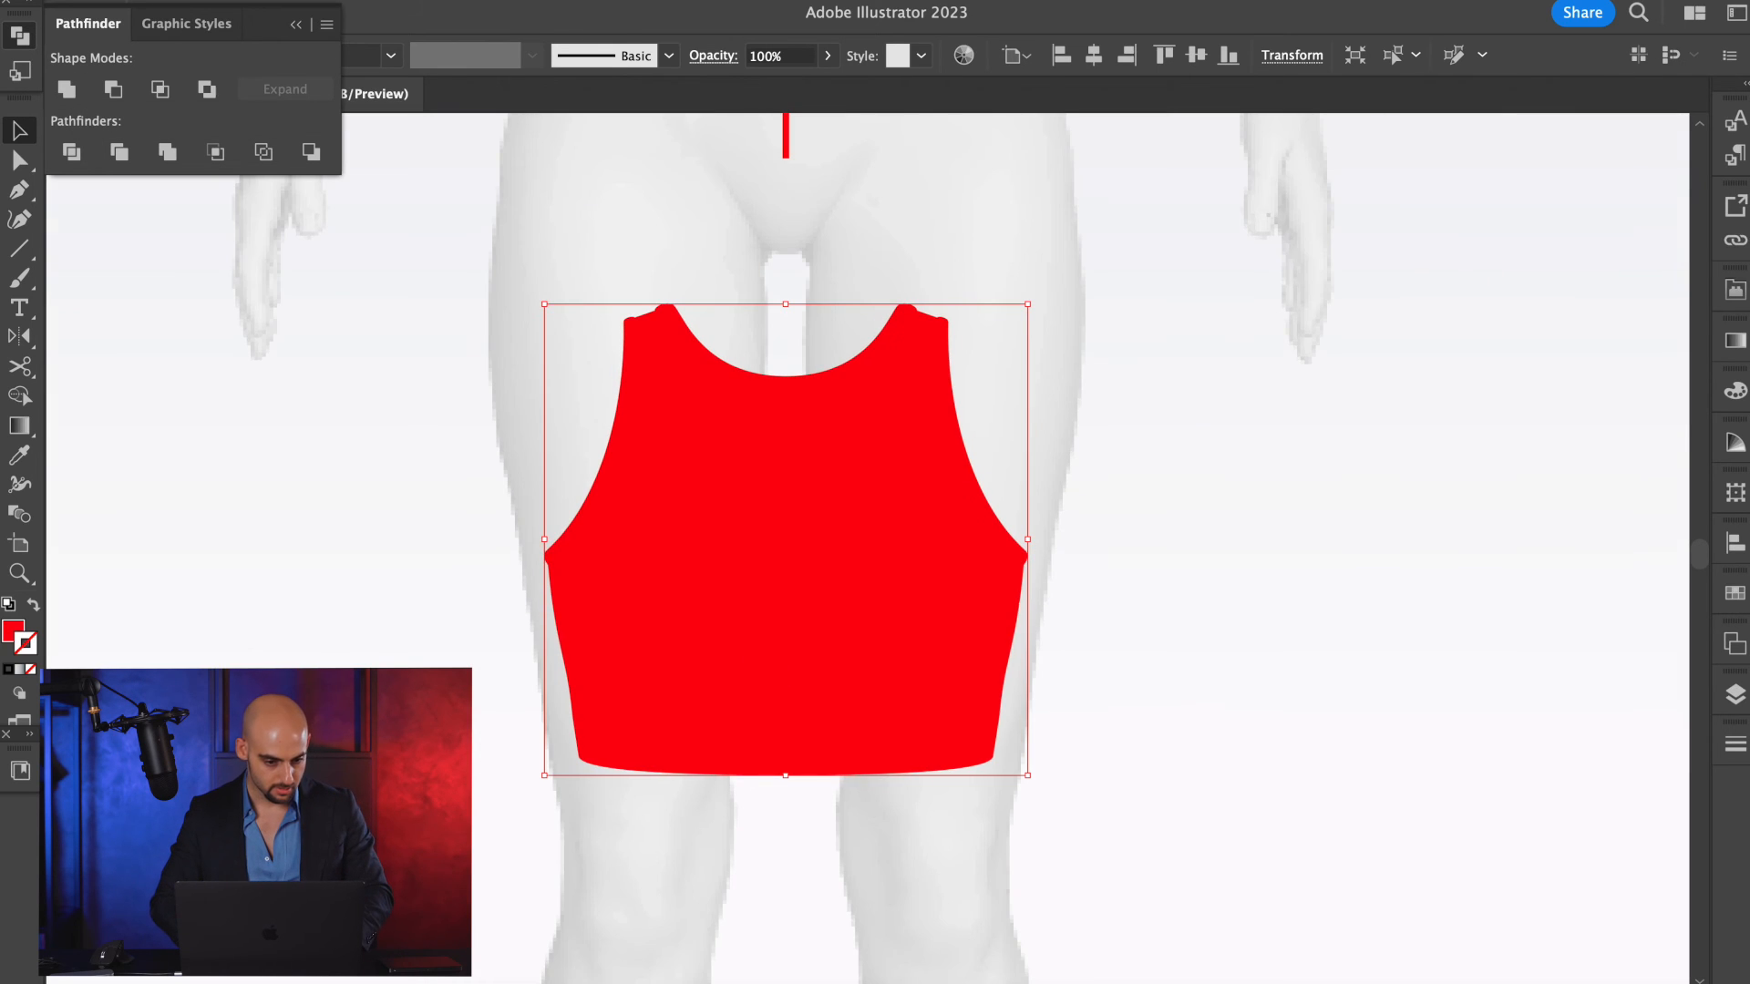
# Swap the merged silhouette's fill and stroke to make it a red outline without fill.
pyautogui.click(273, 566)
pyautogui.click(708, 509)
pyautogui.press('a')
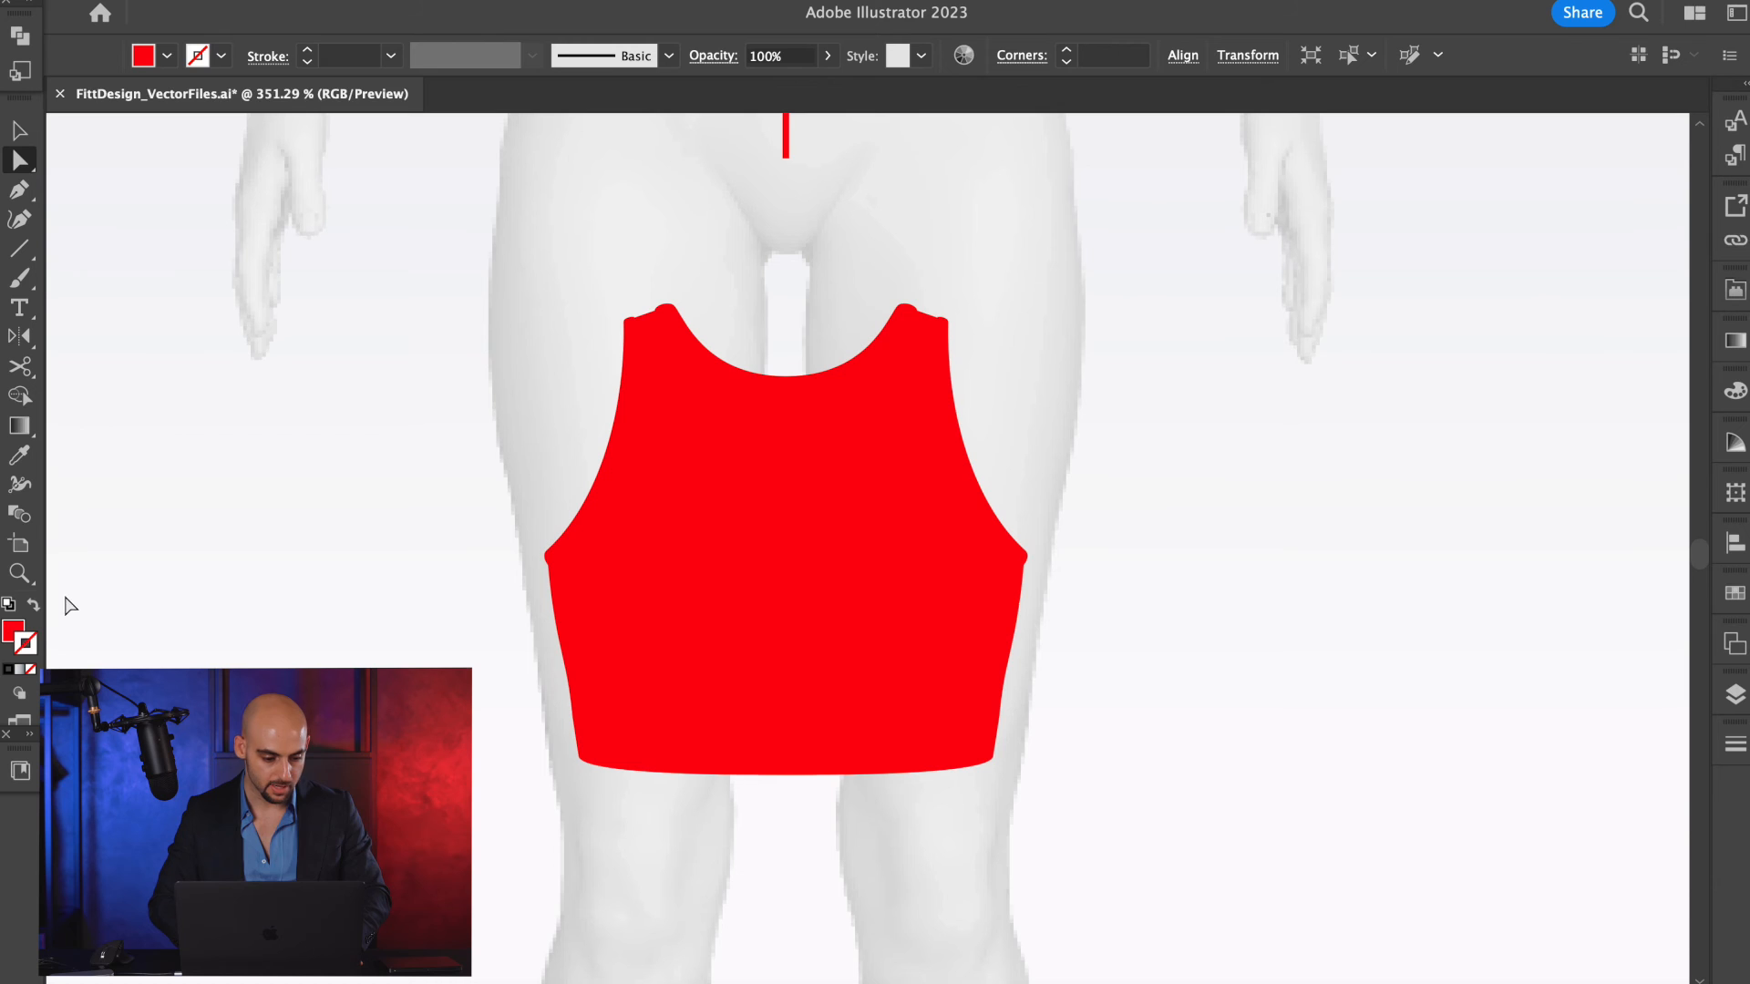
pyautogui.click(33, 608)
pyautogui.press('v')
pyautogui.scroll(-3, 597, 526)
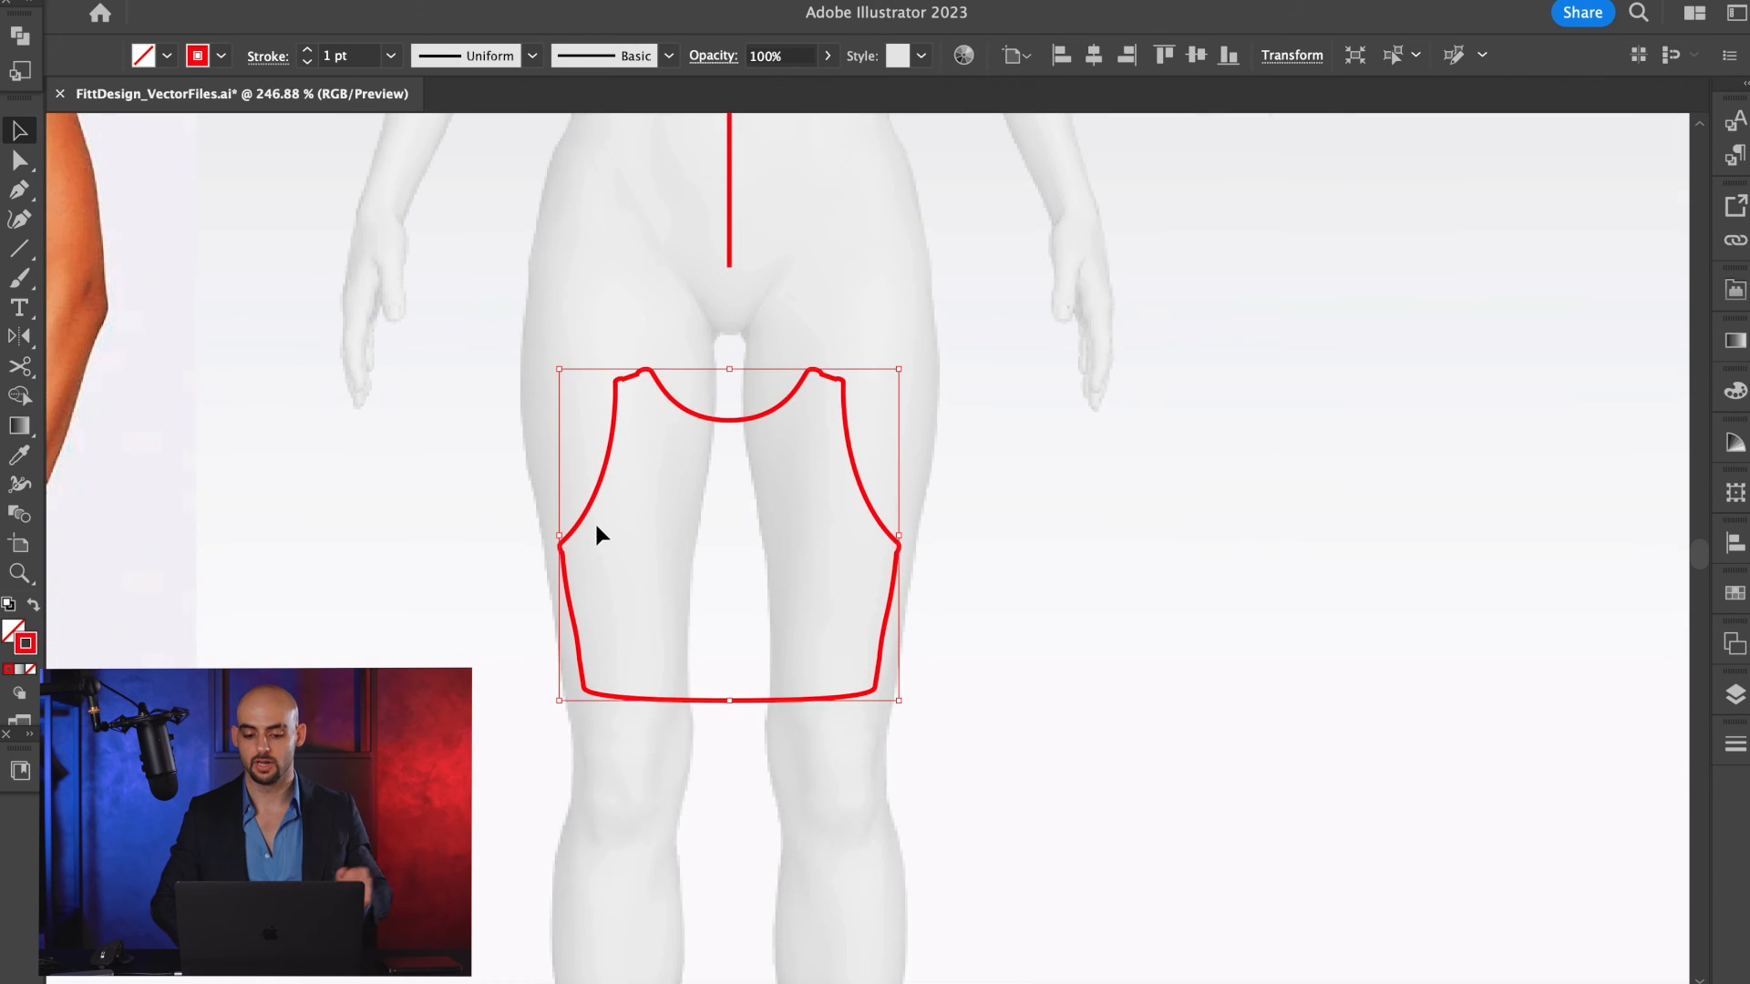
# Select the red silhouette and the front bra sketch, make the sketch the key object and align the silhouette to its top edge.
pyautogui.click(239, 409)
pyautogui.click(797, 438)
pyautogui.scroll(5, 830, 445)
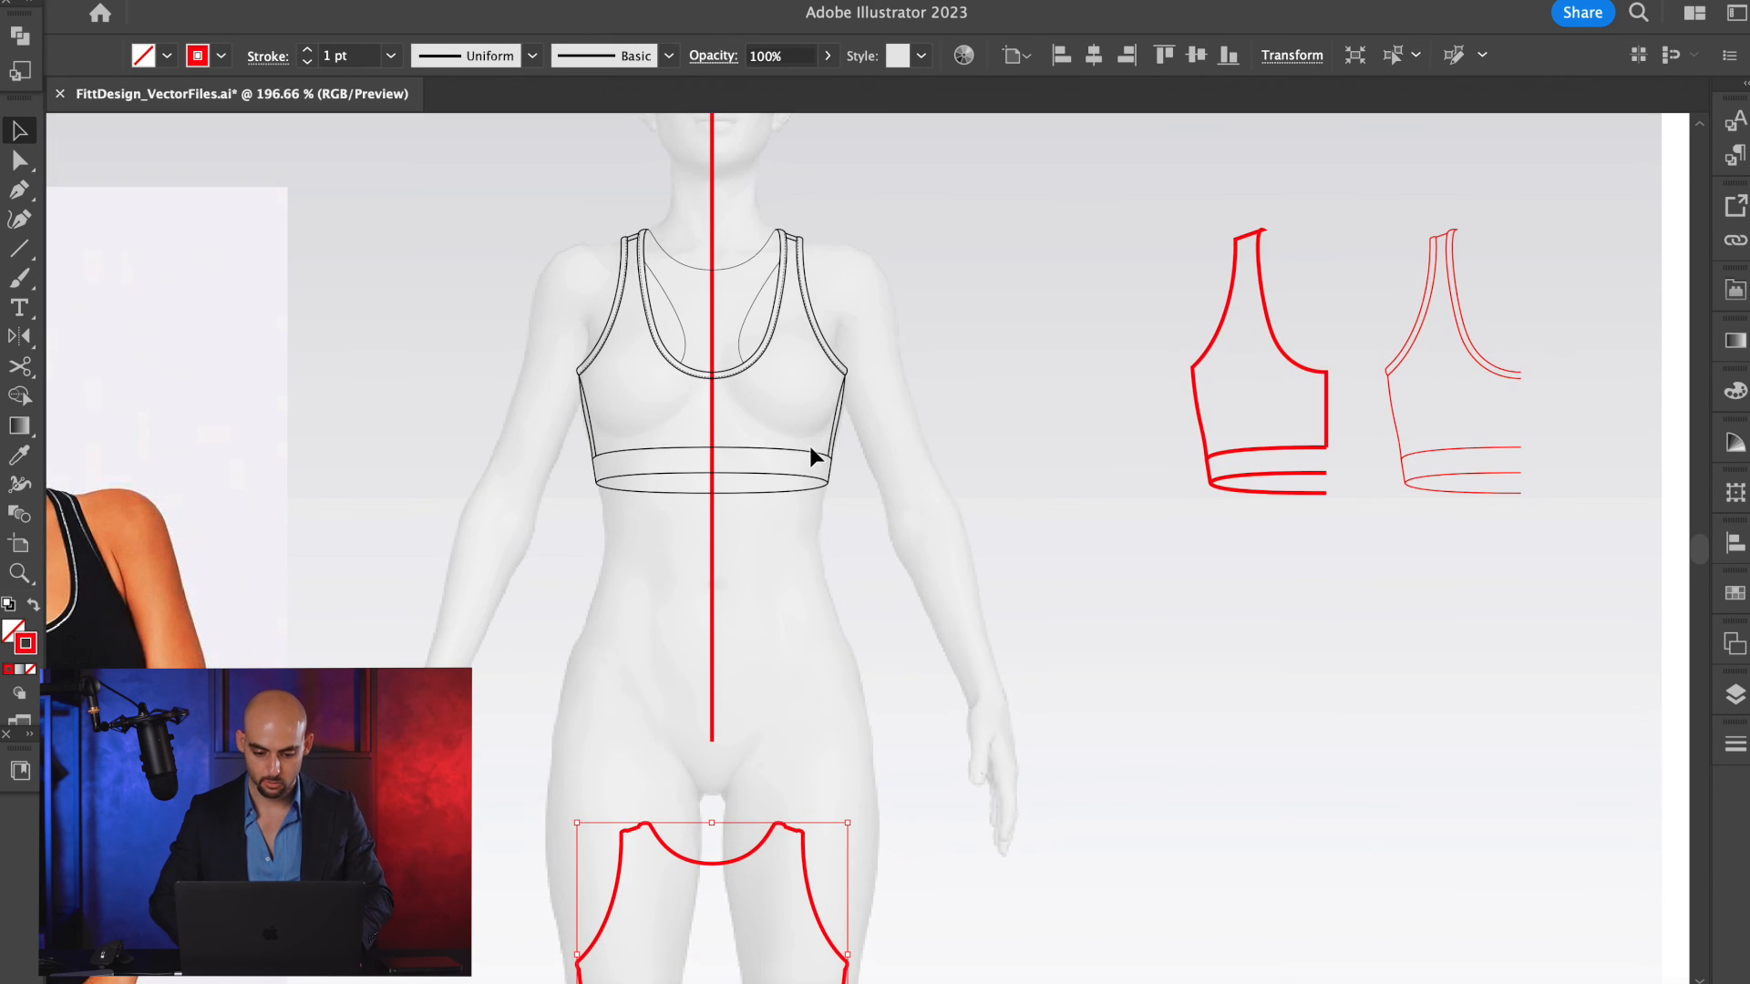
pyautogui.keyDown('shift'); pyautogui.click(808, 453); pyautogui.keyUp('shift')
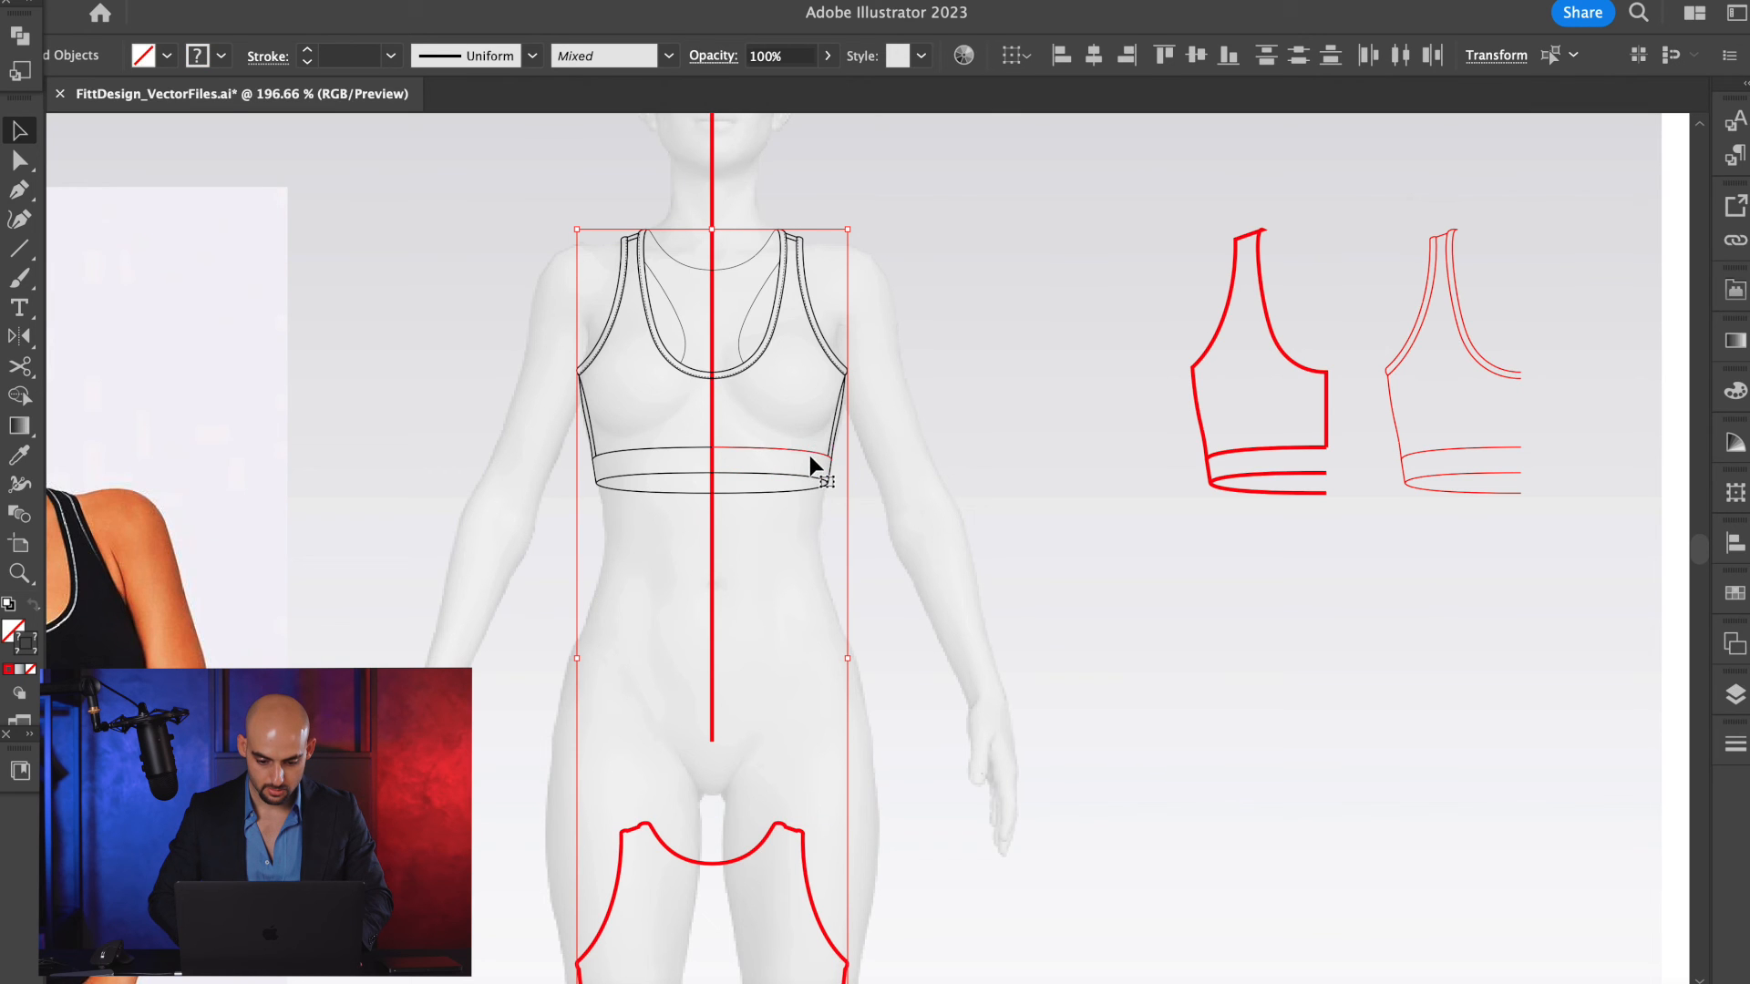
pyautogui.click(809, 454)
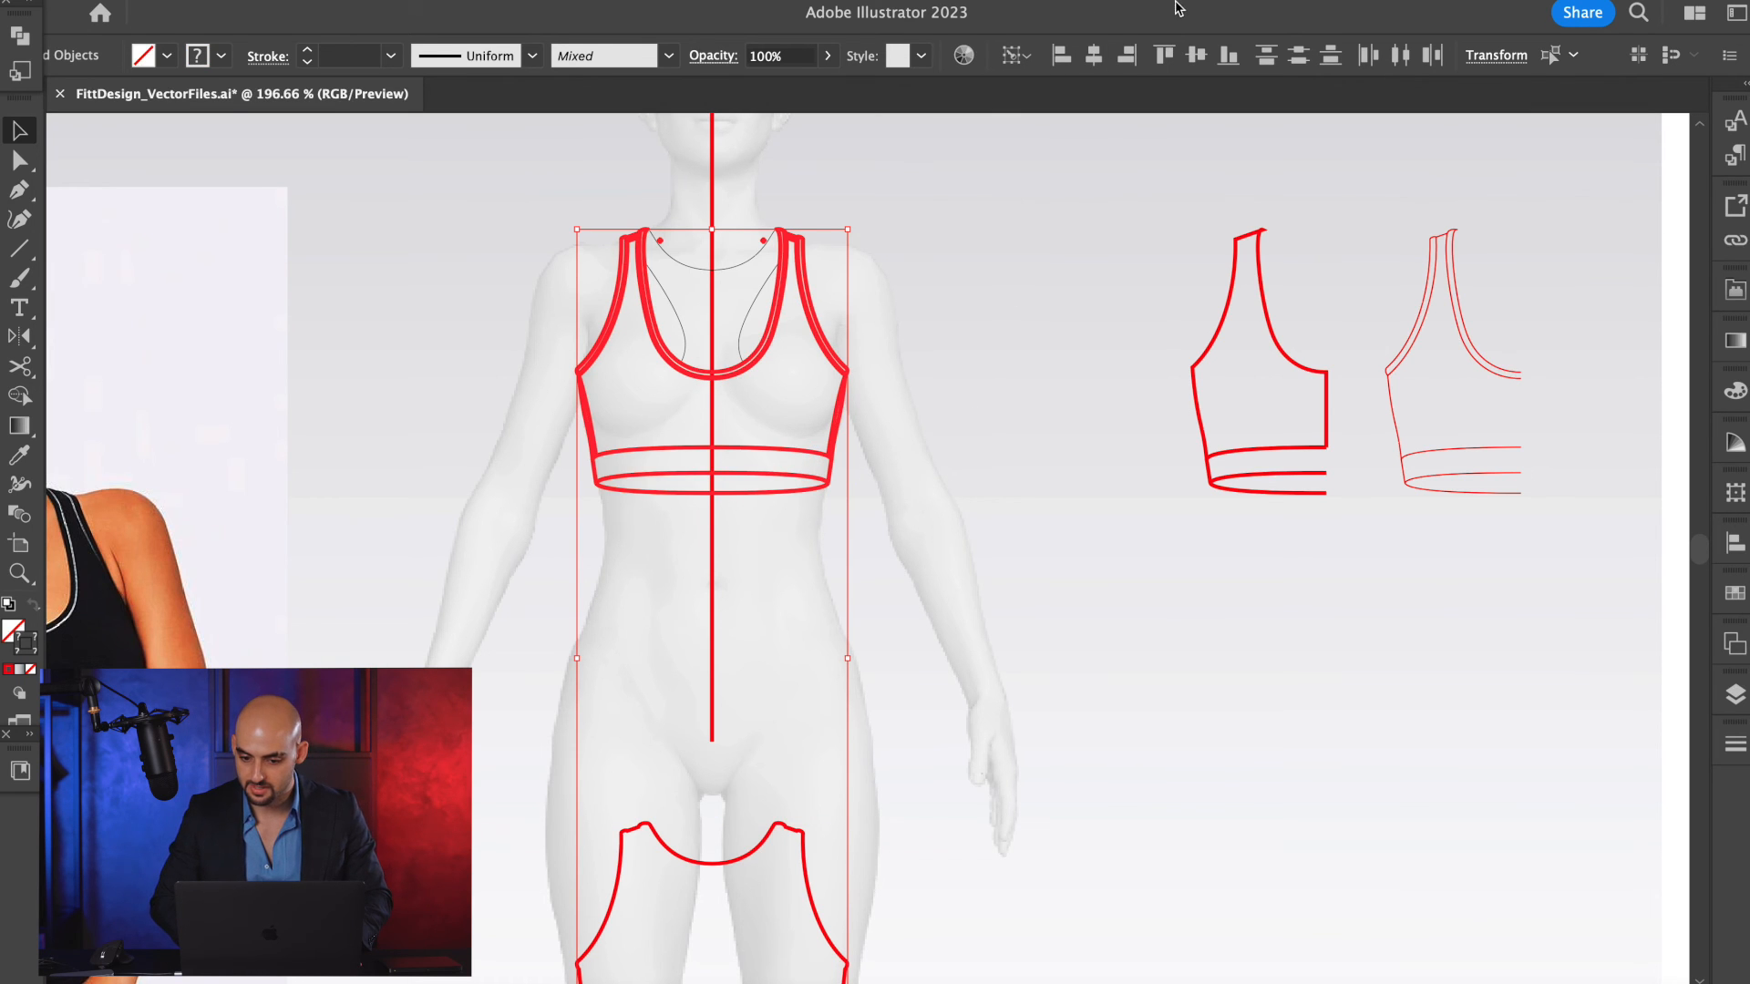
pyautogui.click(1166, 55)
pyautogui.click(1031, 399)
pyautogui.scroll(3, 654, 332)
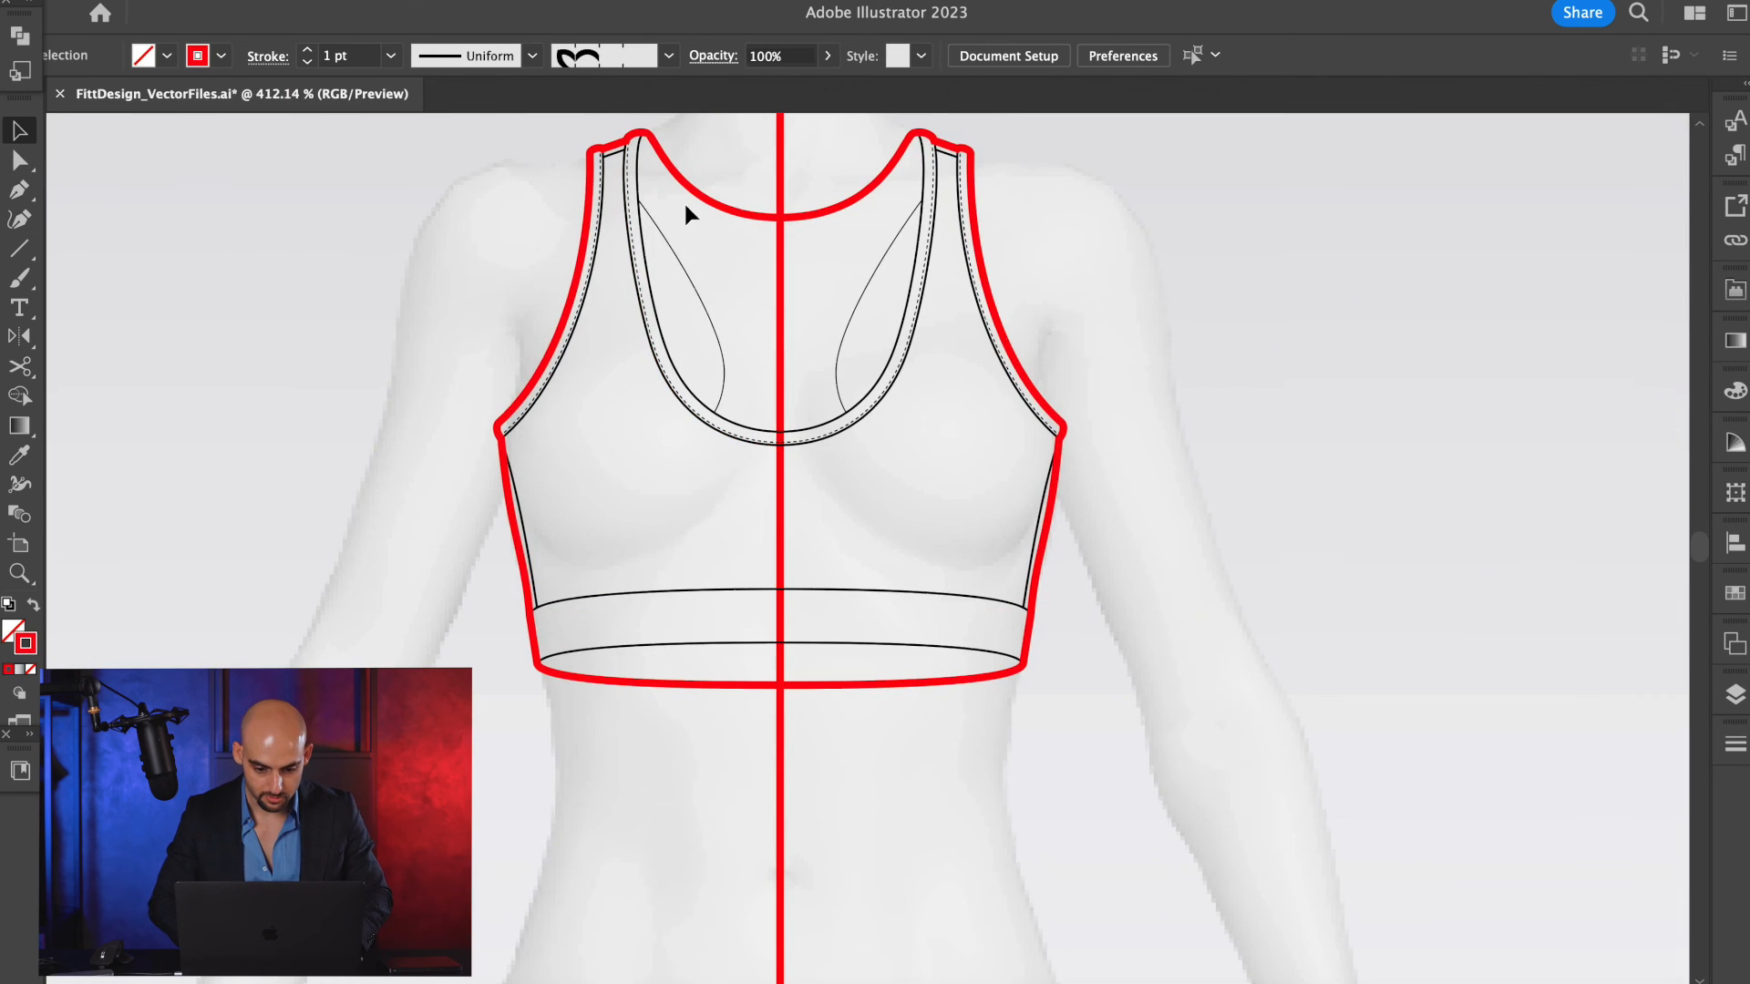
# Change the silhouette outline's stroke colour from red to black, then deselect it.
pyautogui.click(678, 265)
pyautogui.click(678, 266)
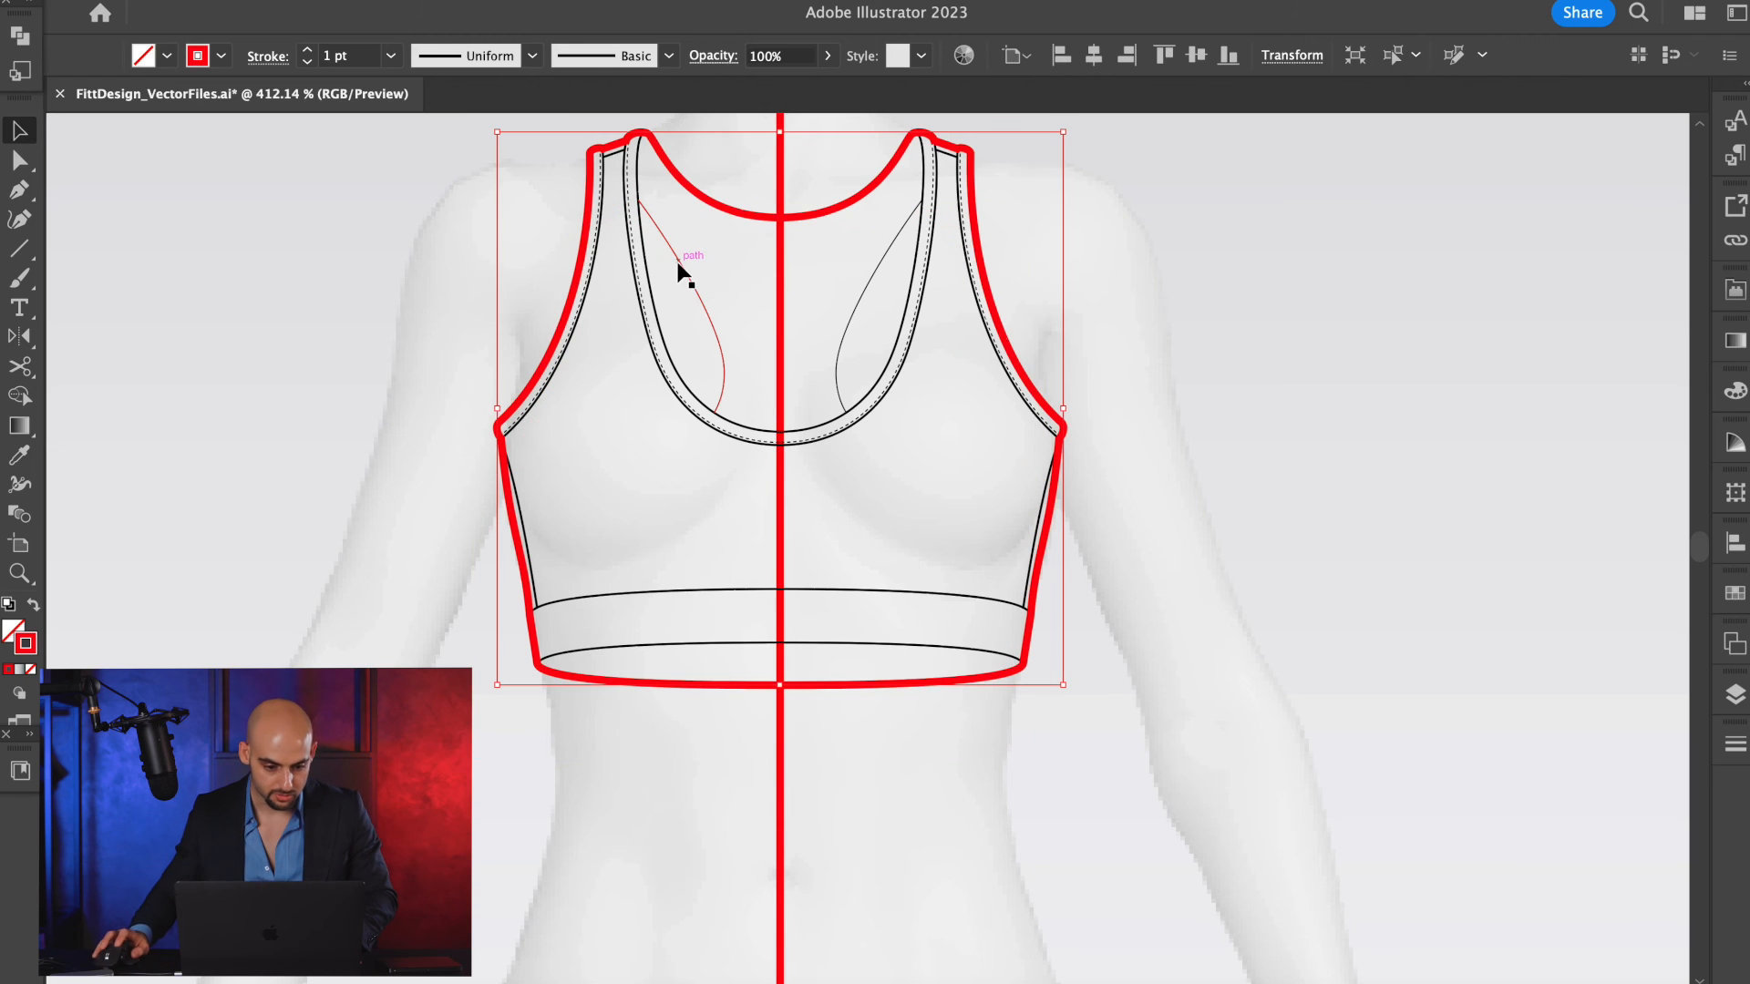
pyautogui.doubleClick(25, 644)
pyautogui.moveTo(723, 598); pyautogui.dragTo(678, 669)
pyautogui.click(1239, 338)
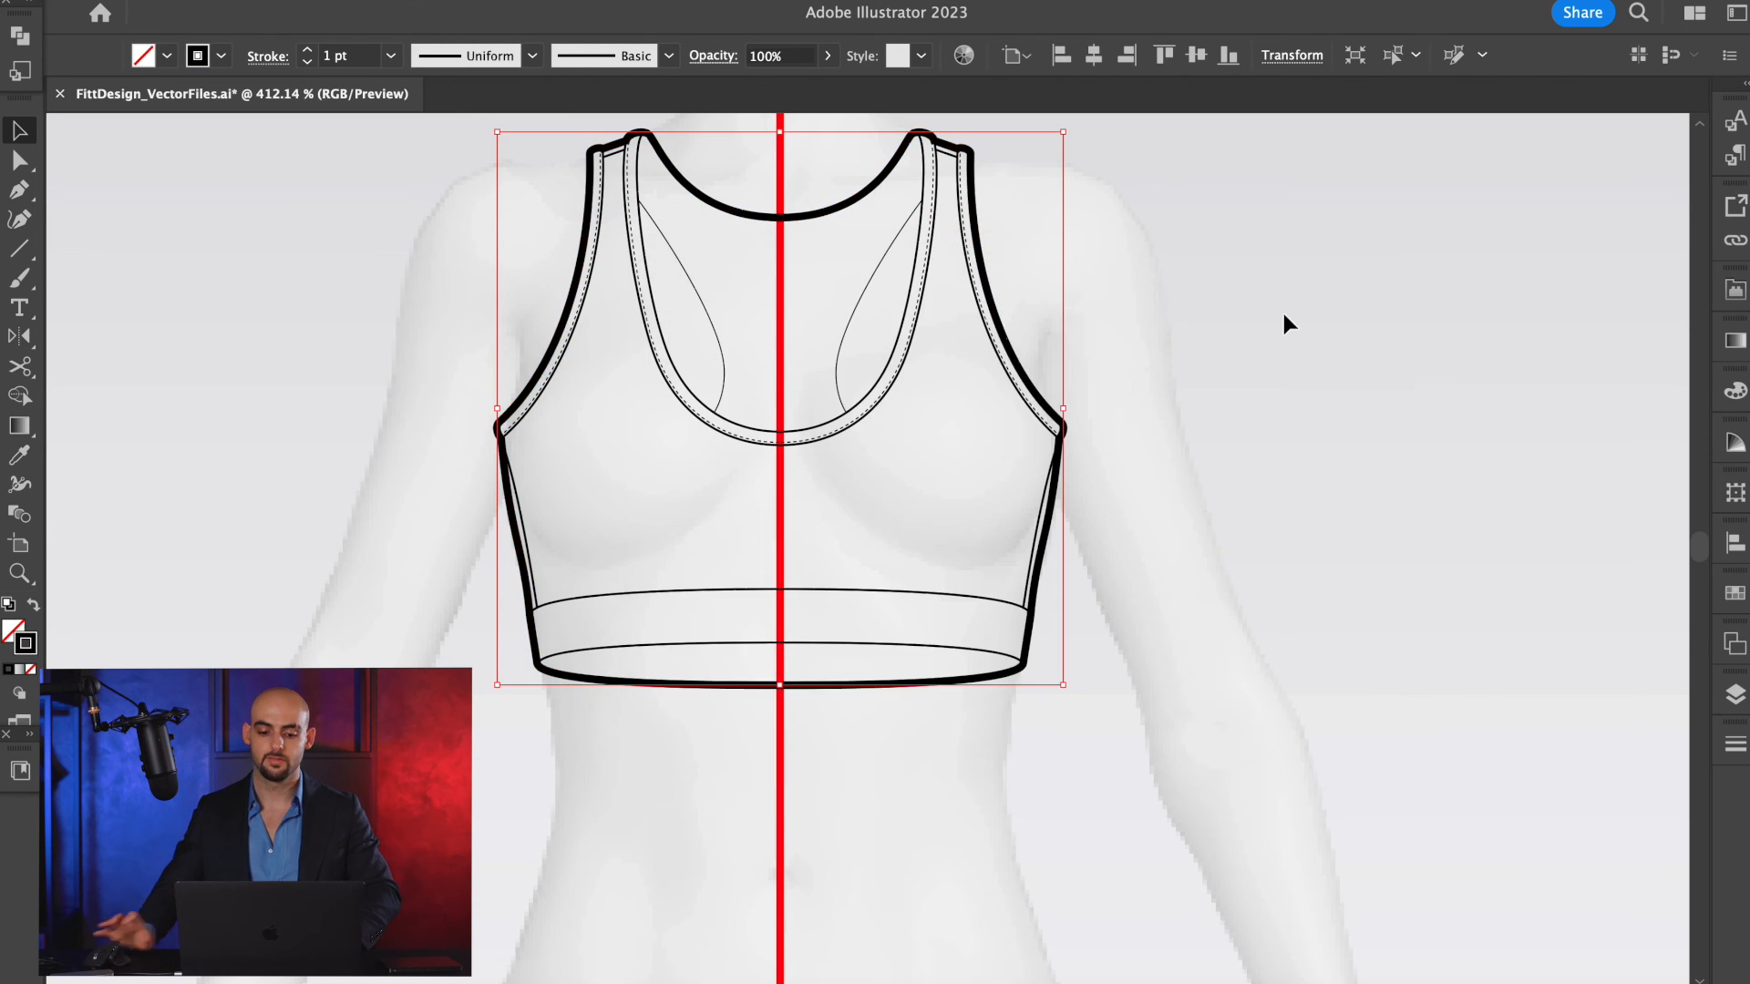
pyautogui.click(1284, 316)
# Select the complete front bra sketch with its outline and copy it straight down onto the mannequin's thighs.
pyautogui.scroll(4, 1284, 316)
pyautogui.scroll(-5, 1284, 316)
pyautogui.hscroll(4, 1284, 316)
pyautogui.press('a')
pyautogui.press('v')
pyautogui.scroll(-3, 1147, 376)
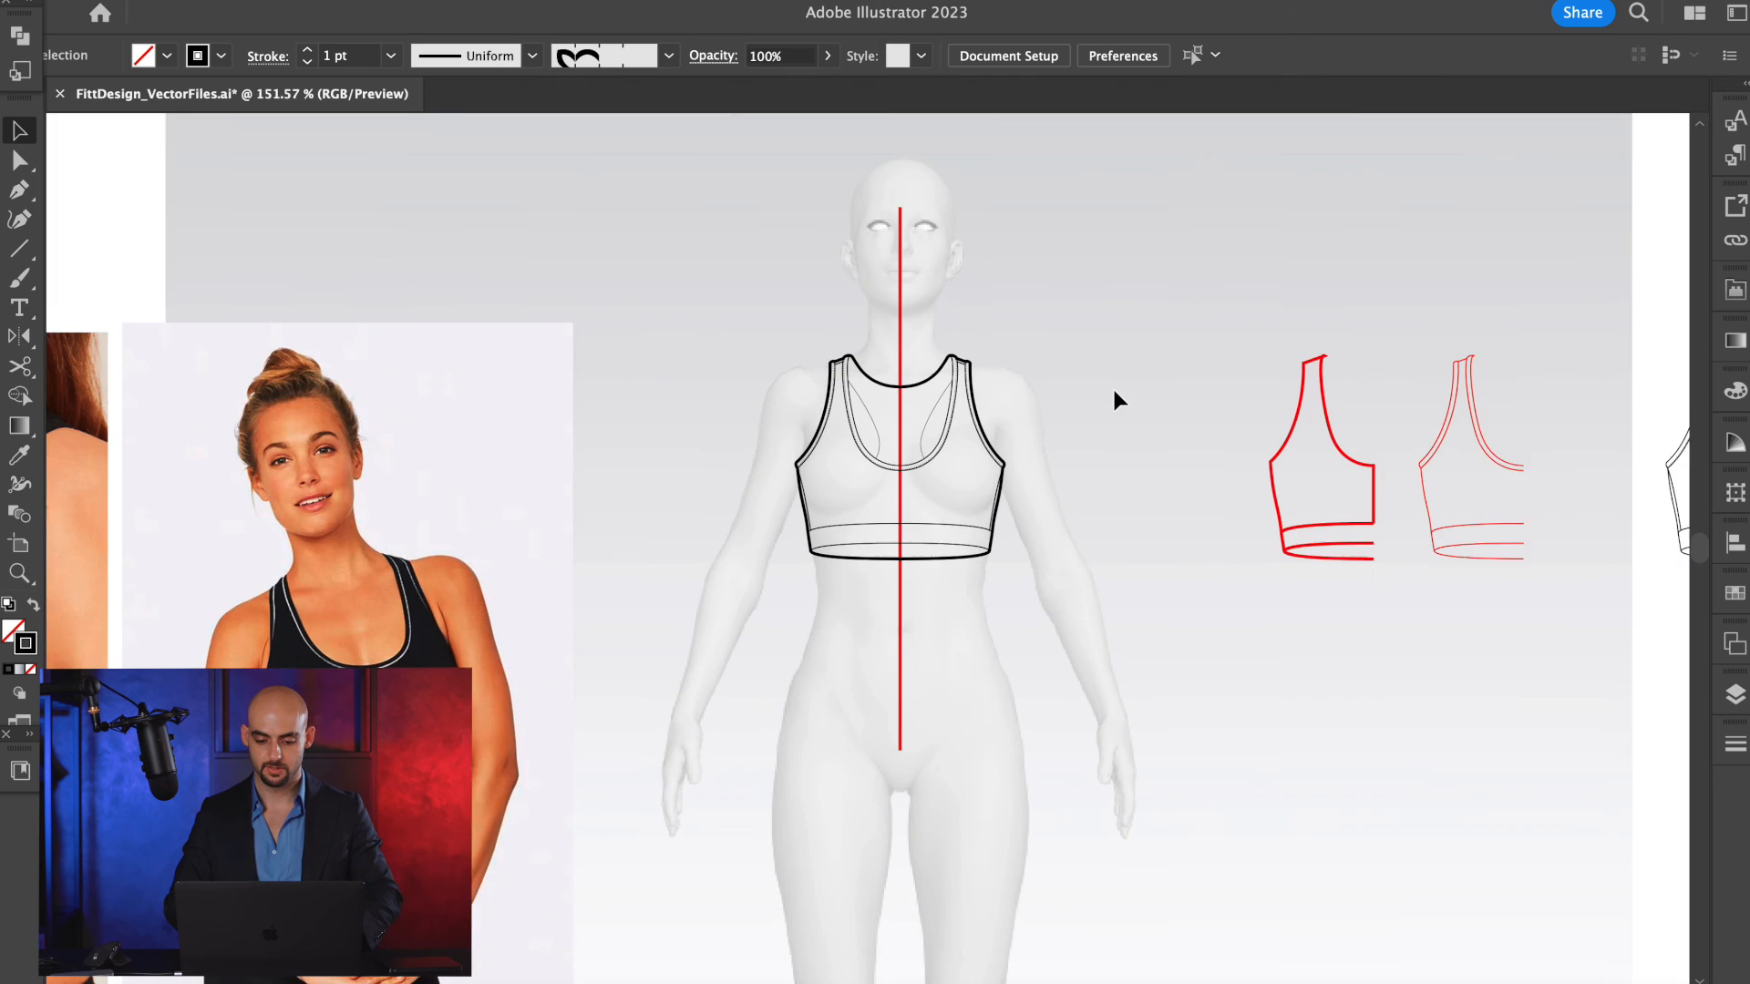
pyautogui.click(844, 396)
pyautogui.hscroll(5, 851, 400)
pyautogui.scroll(-1, 851, 400)
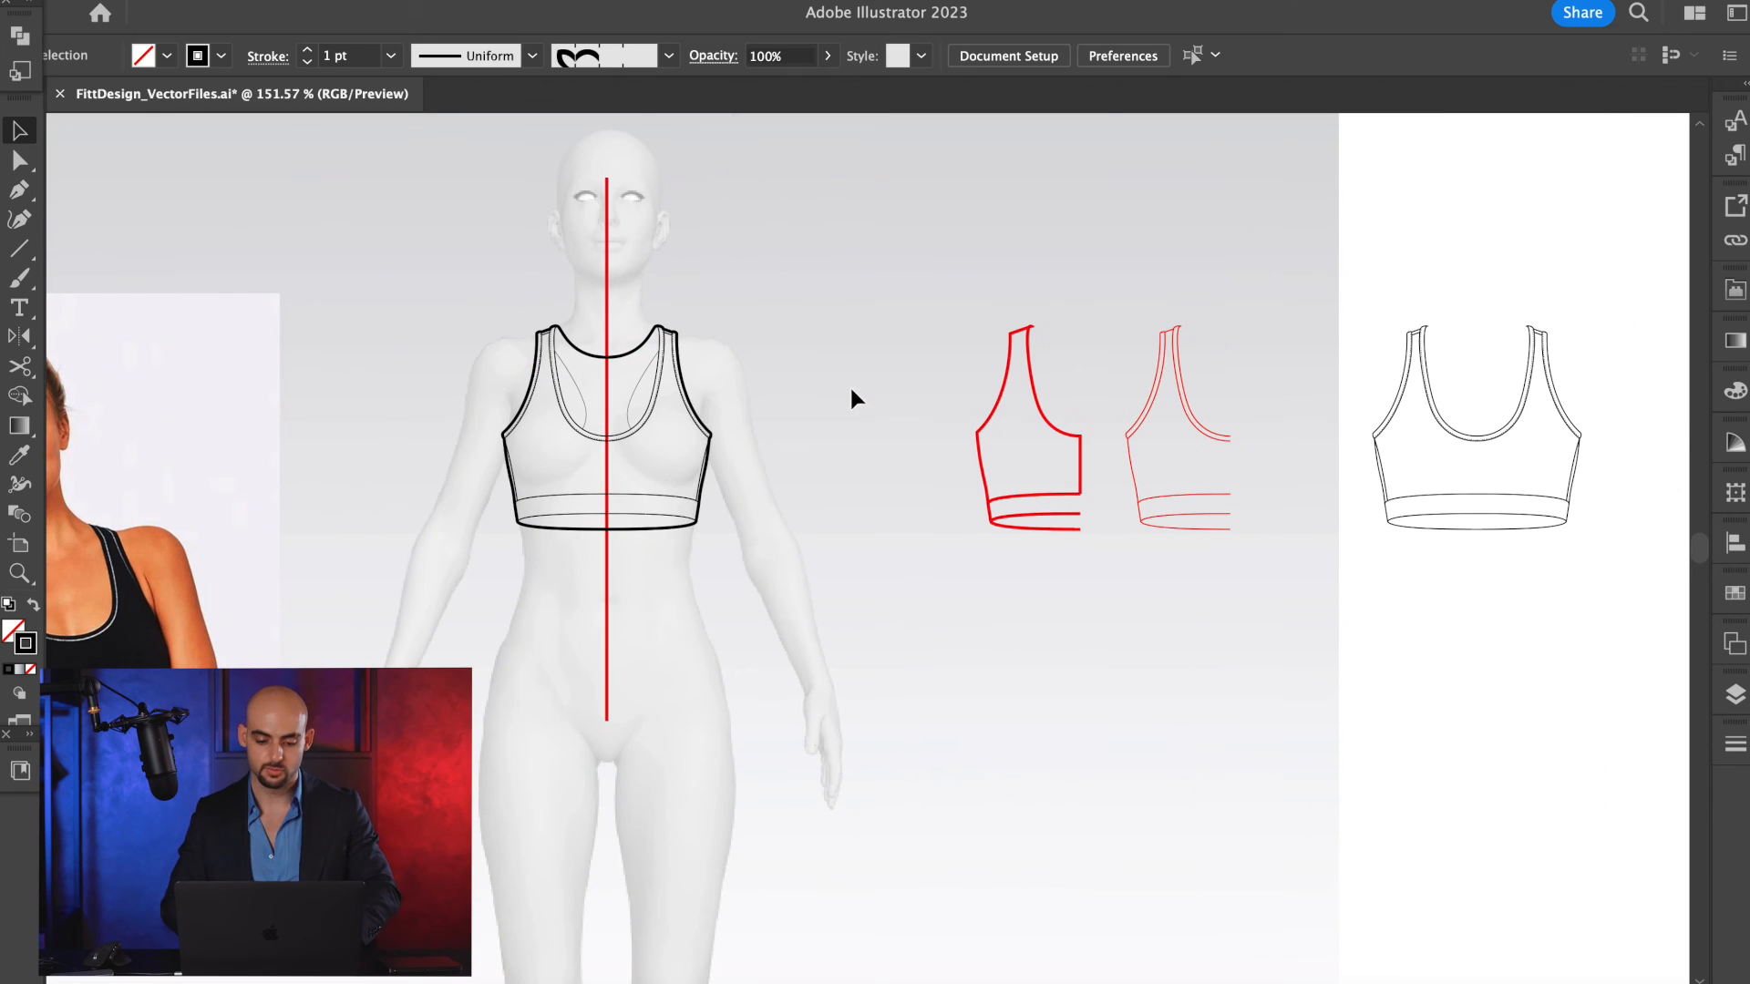
pyautogui.moveTo(768, 290); pyautogui.dragTo(422, 626)
pyautogui.scroll(-4, 622, 339)
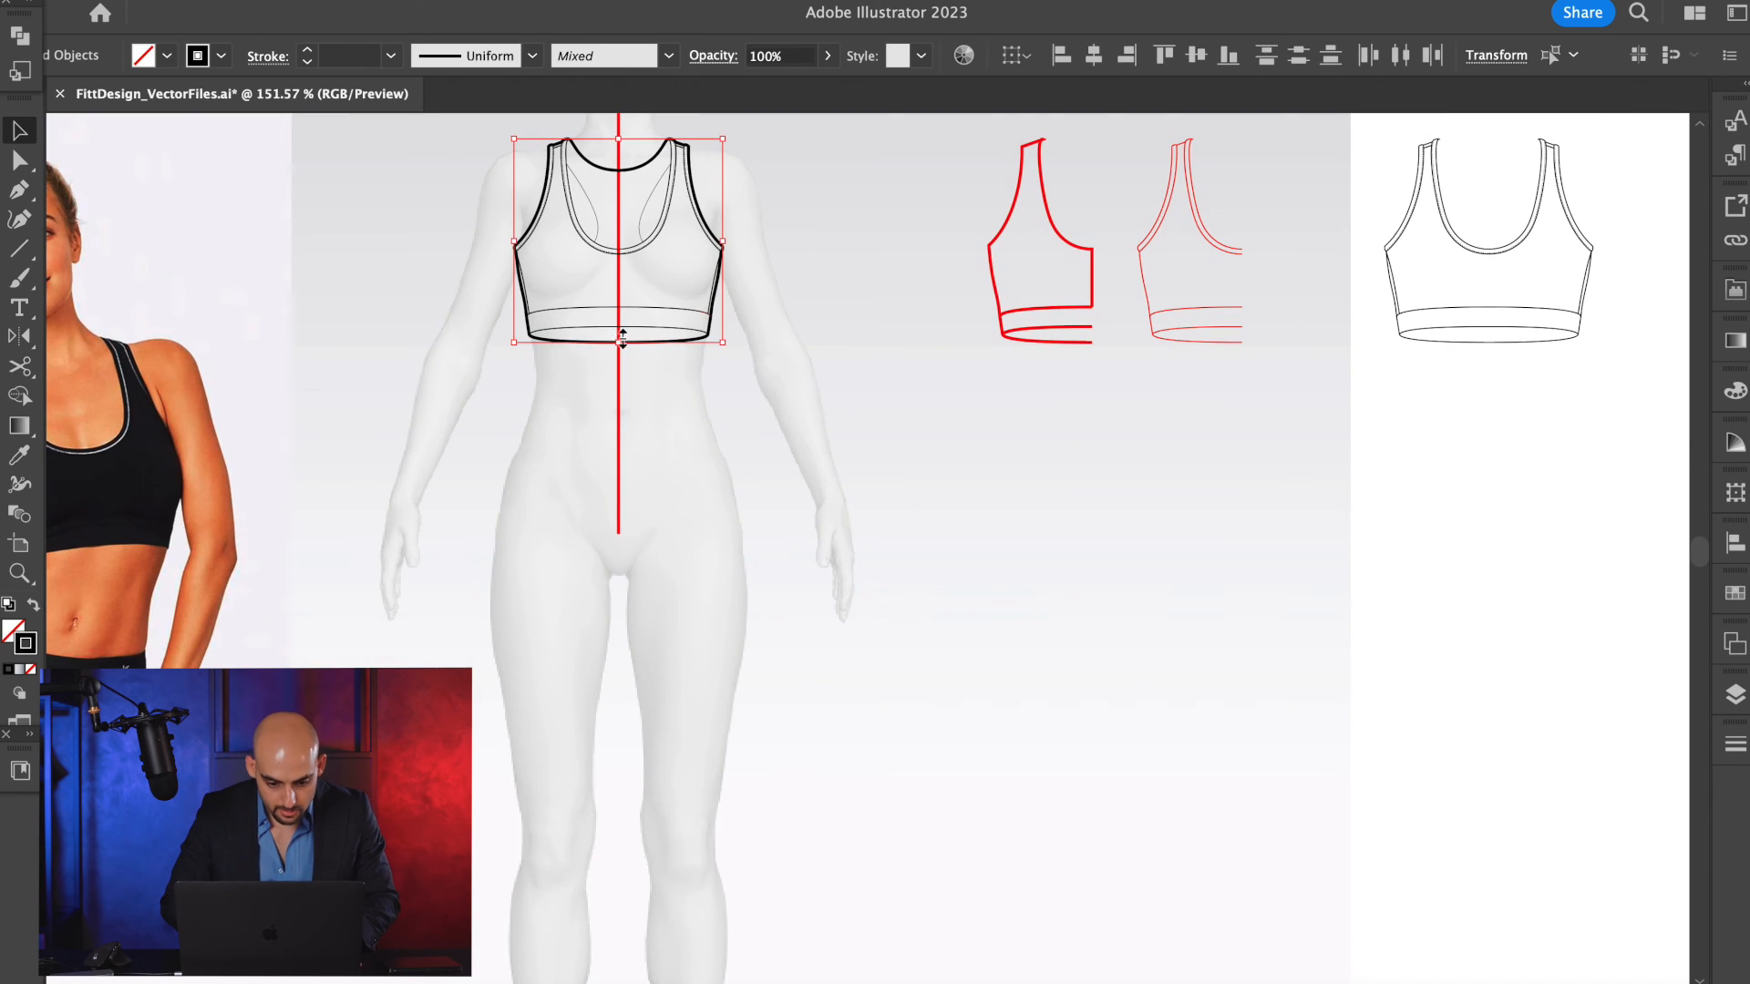
pyautogui.moveTo(612, 258); pyautogui.dragTo(612, 750)
pyautogui.scroll(2, 687, 474)
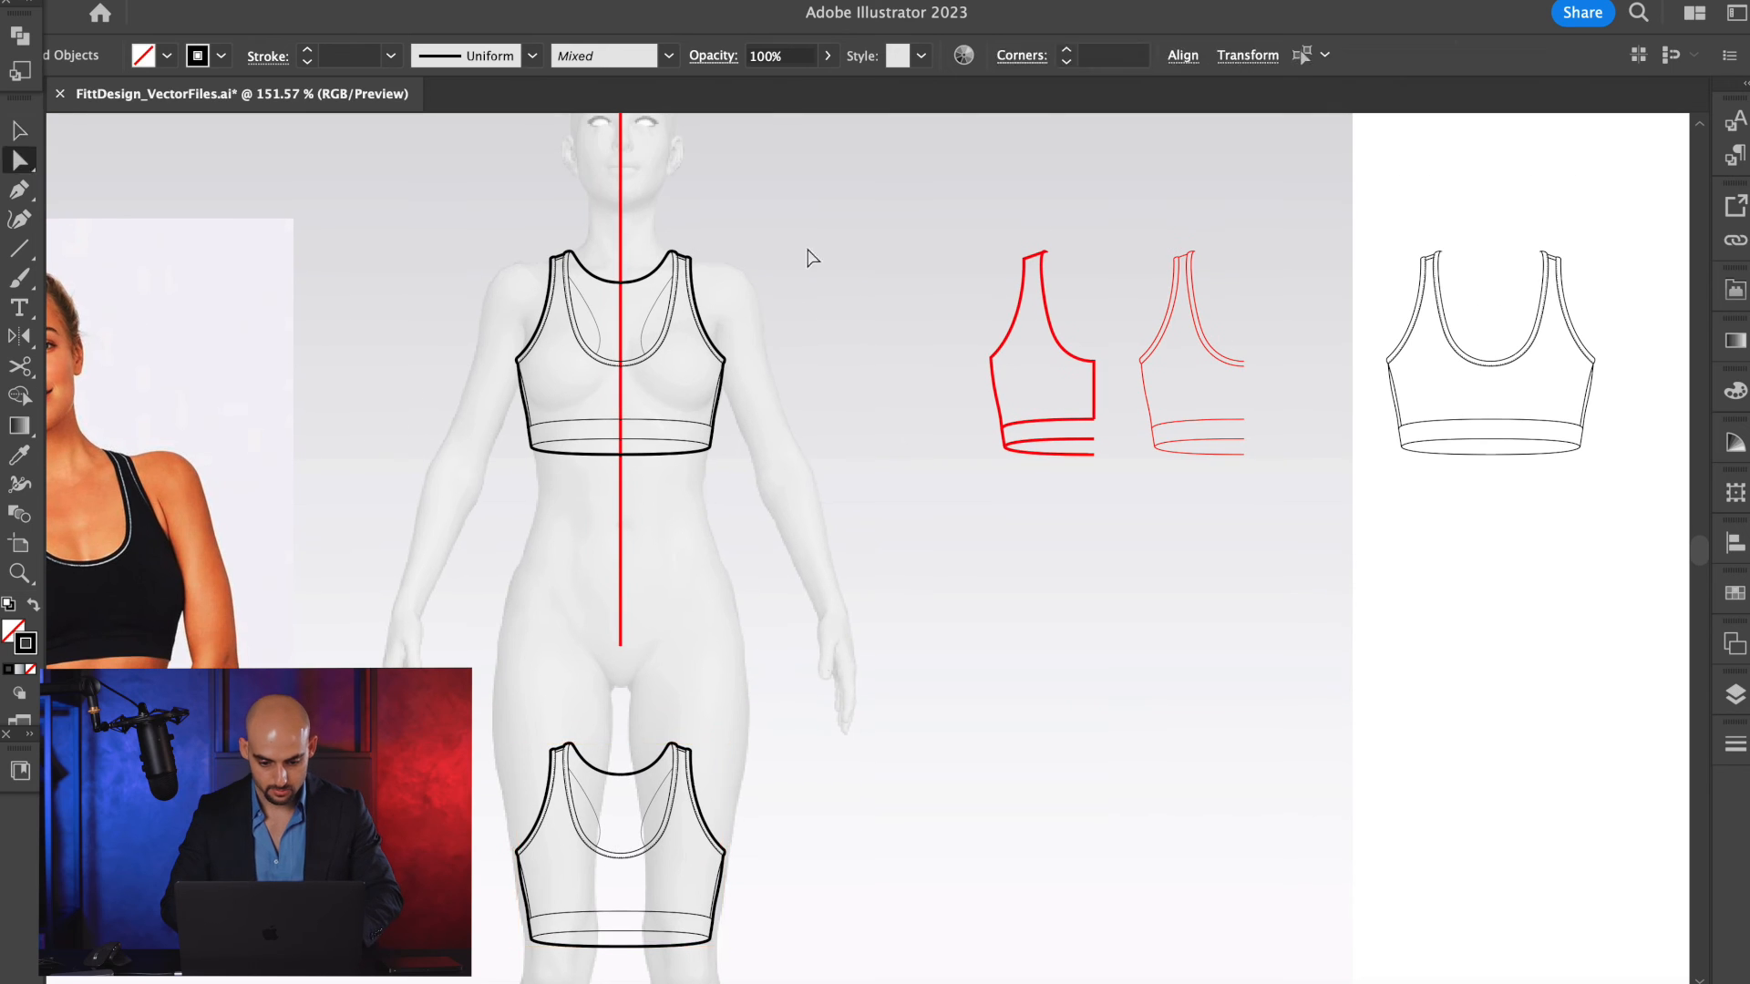
# Group the front bra sketch on the mannequin's torso and delete it, keeping the copy over the thighs.
pyautogui.moveTo(465, 539); pyautogui.dragTo(419, 566)
pyautogui.press('super+g')
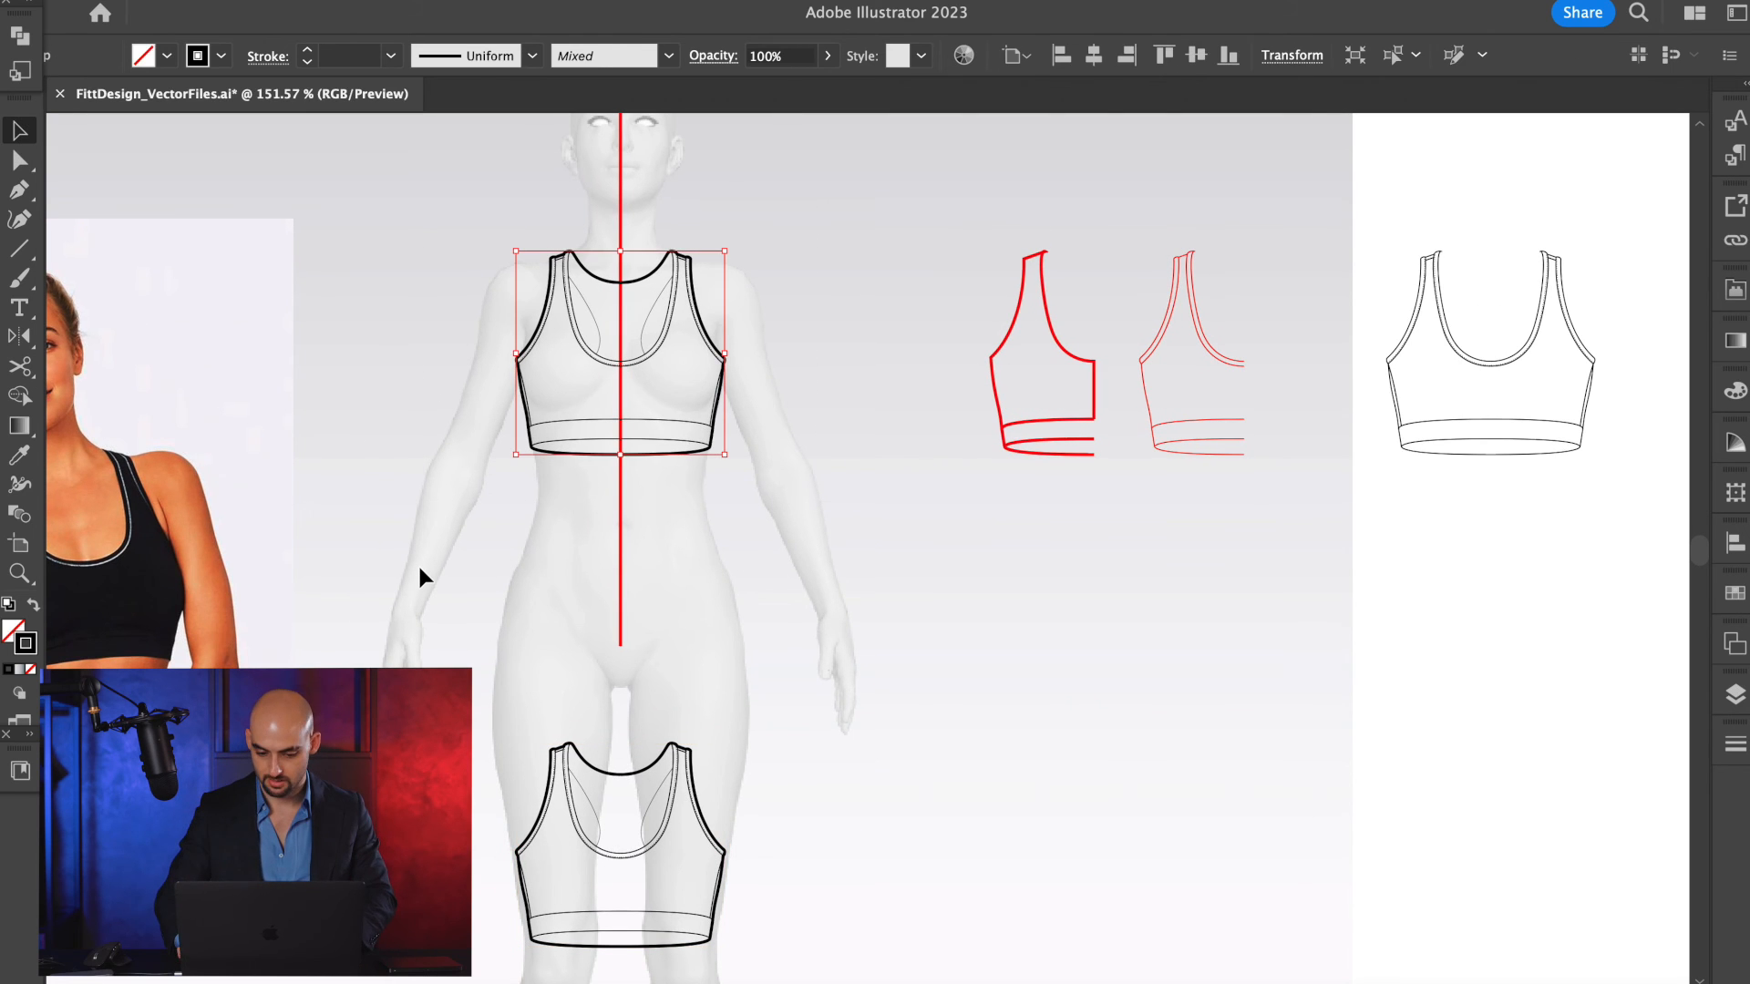
pyautogui.press('Delete')
# Show Layer 3 with the back view, lock Layer 2 and make Layer 3 the active layer.
pyautogui.click(1724, 705)
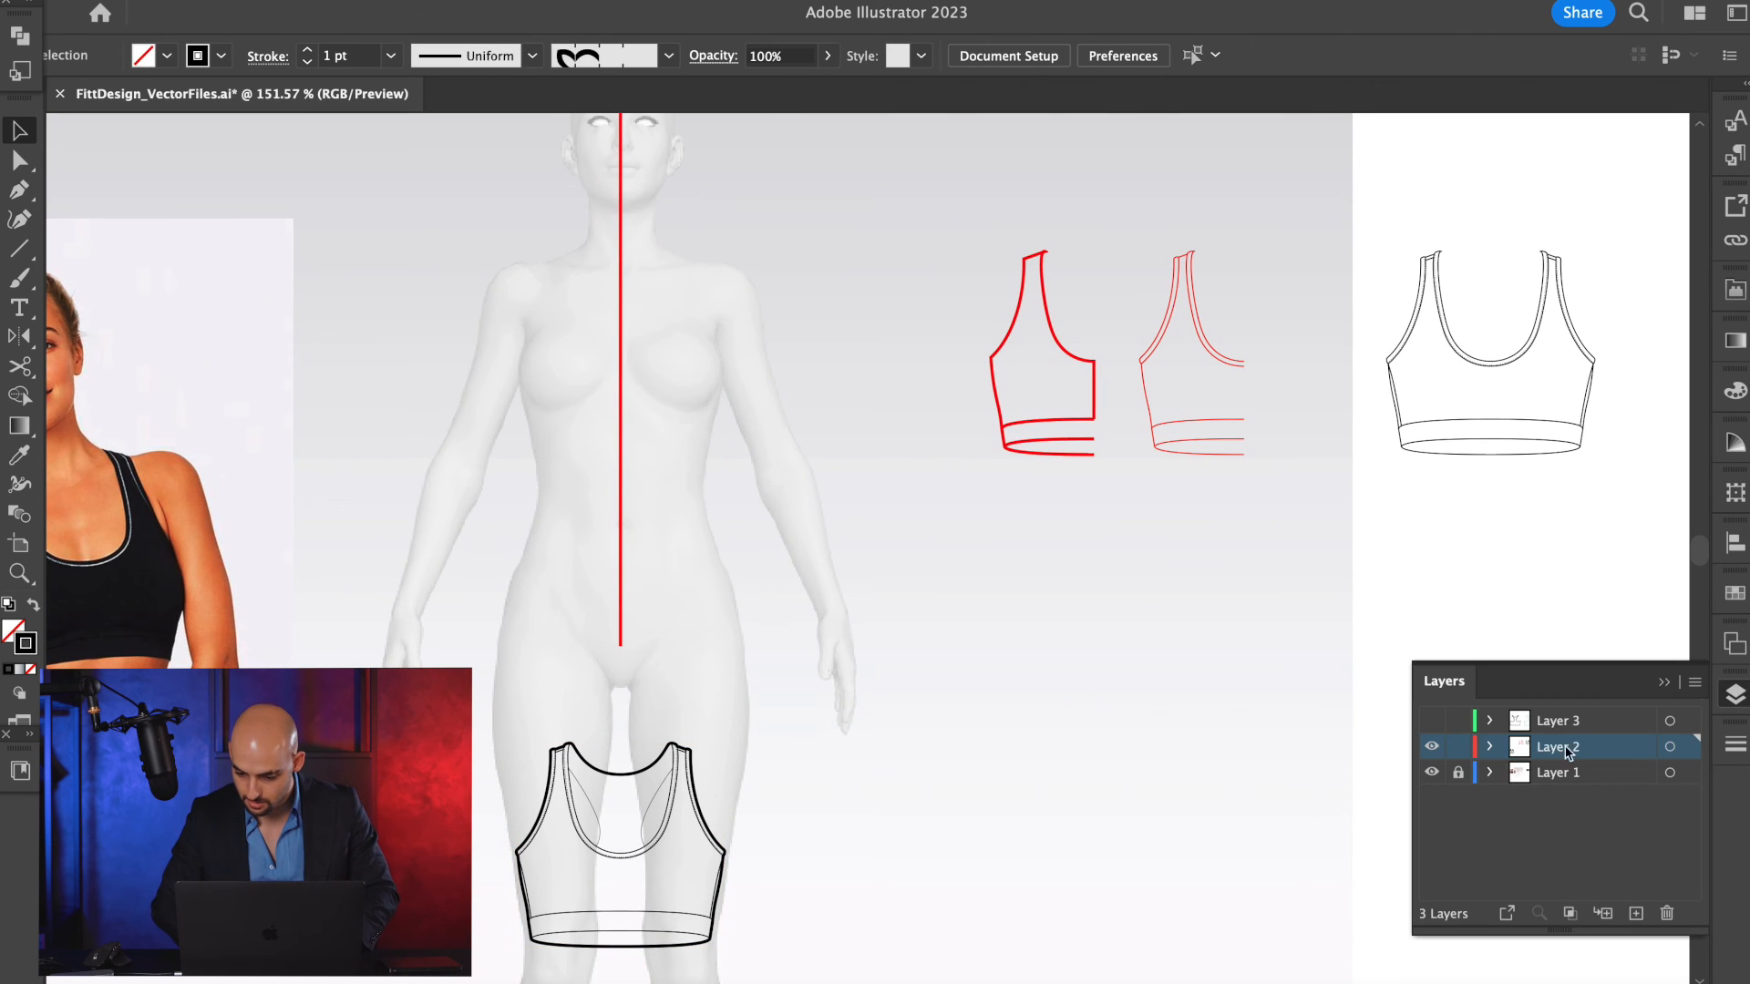
pyautogui.click(1431, 721)
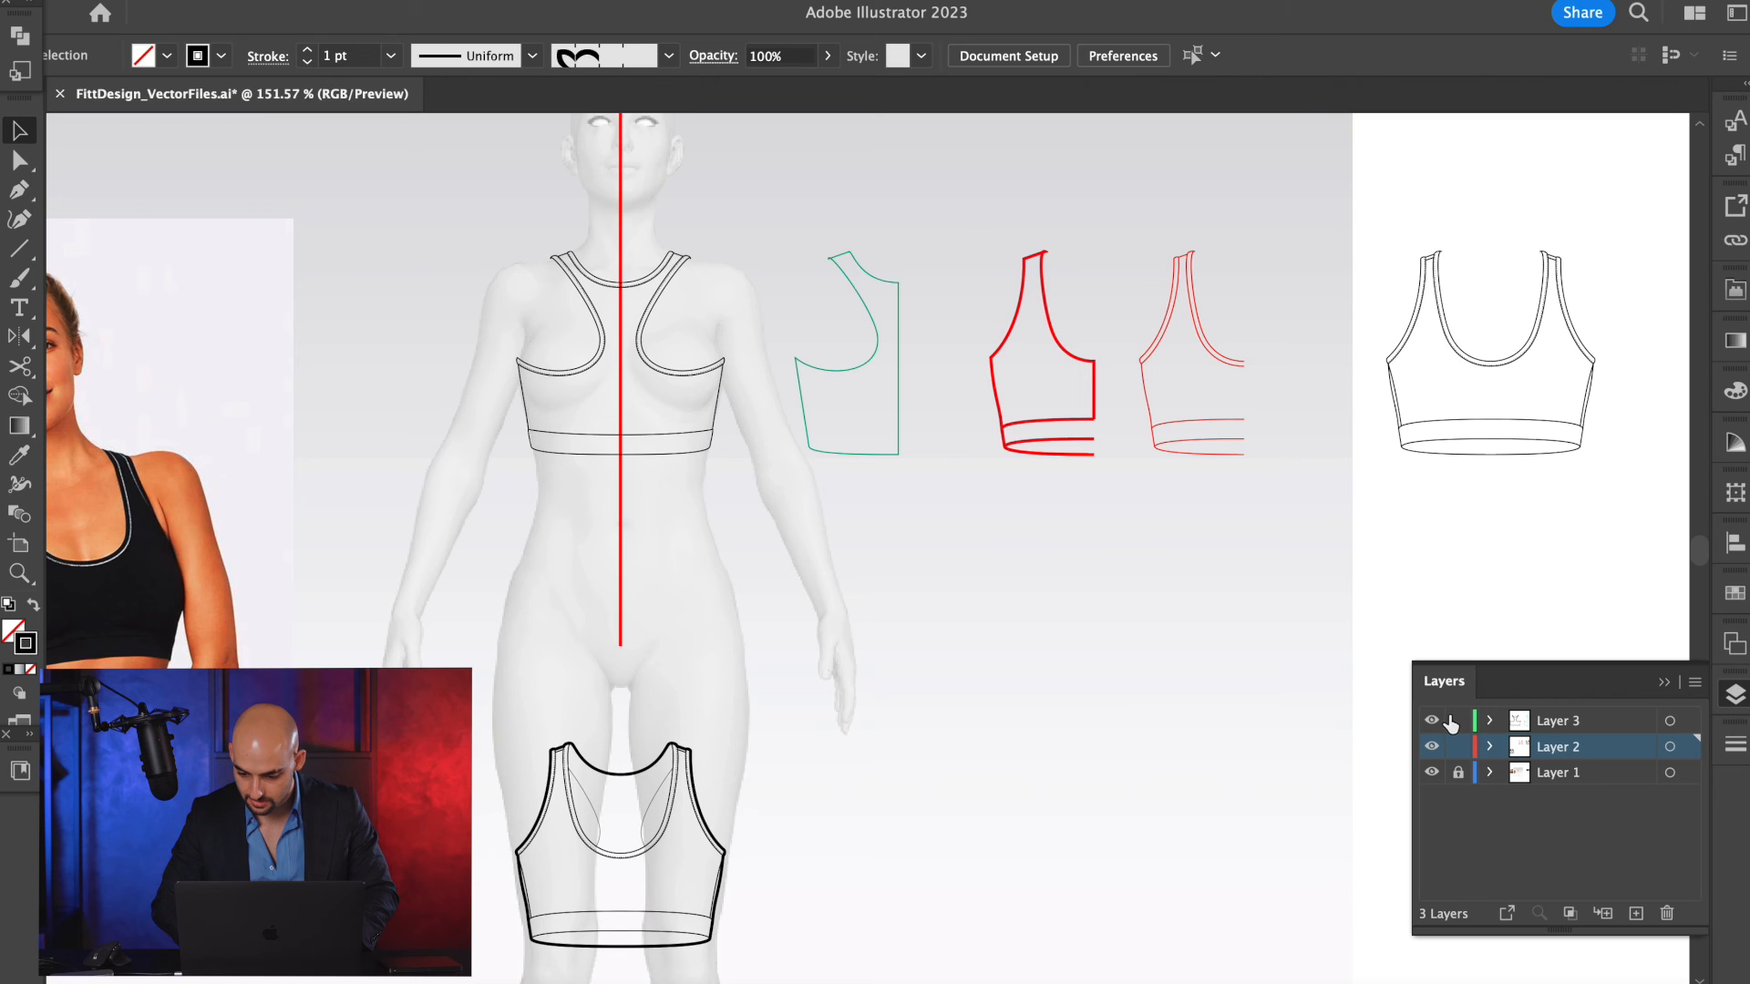
pyautogui.click(1643, 721)
# Unlock Layer 2 and place the thin-line red half bra over the back view on the mannequin's torso.
pyautogui.scroll(4, 712, 260)
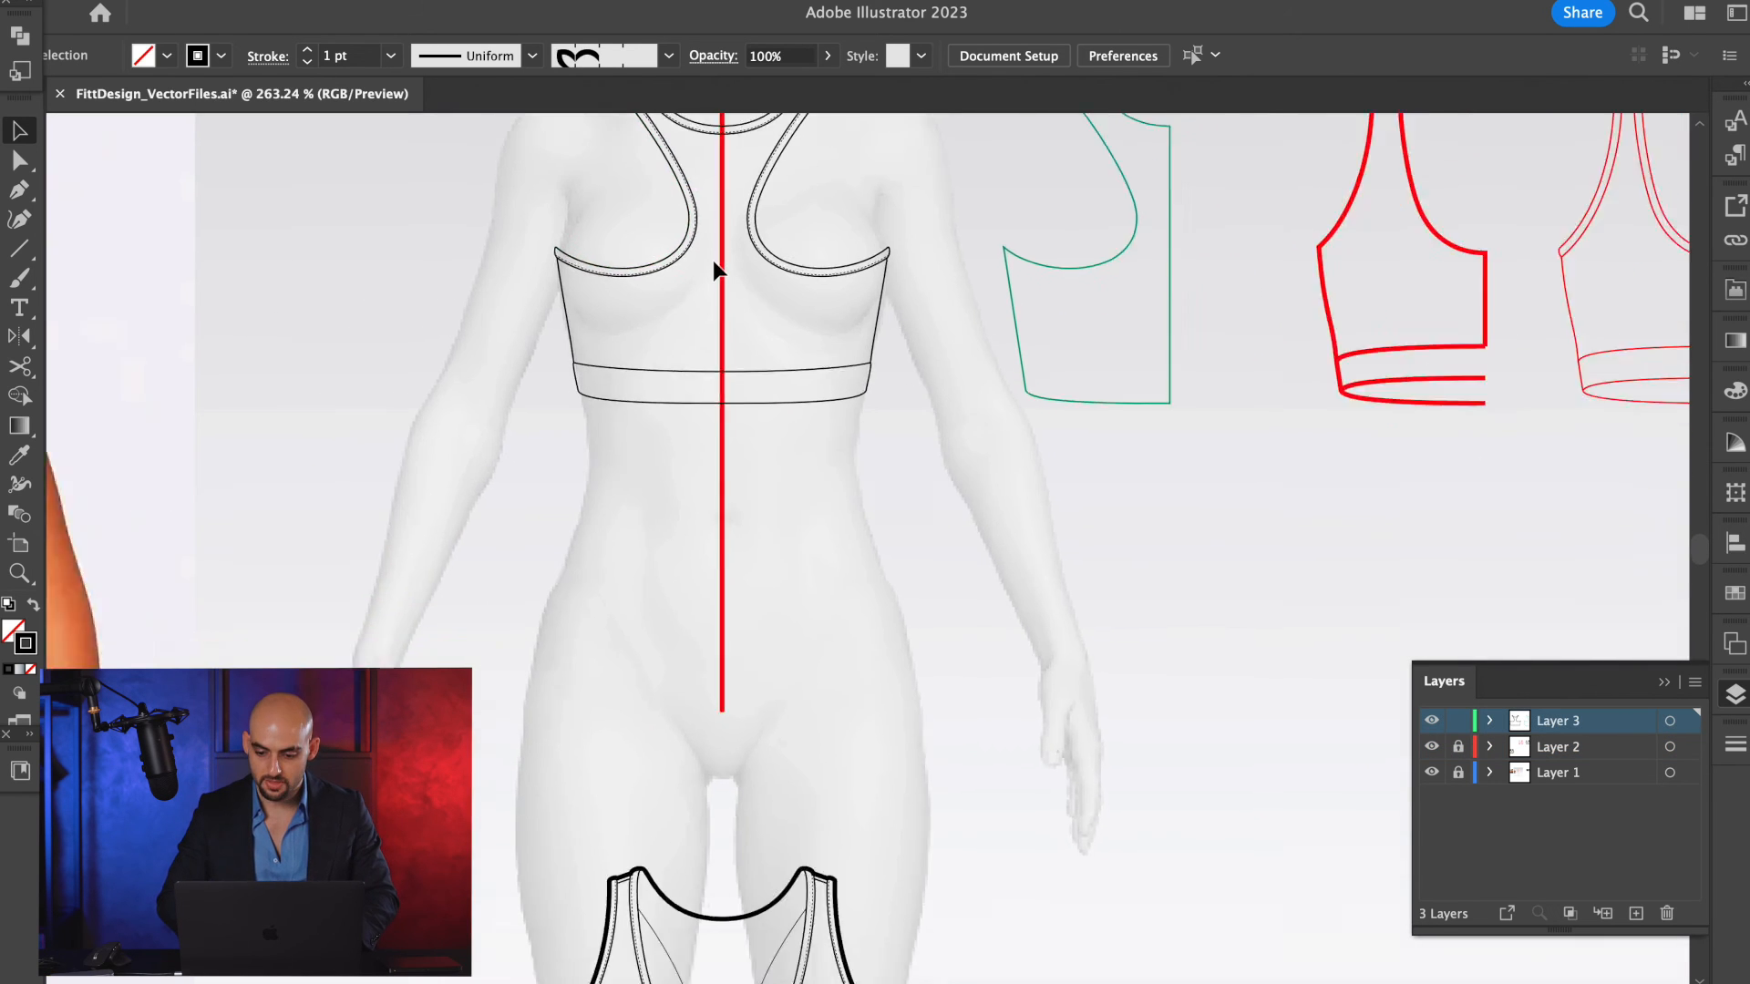
pyautogui.scroll(-5, 713, 260)
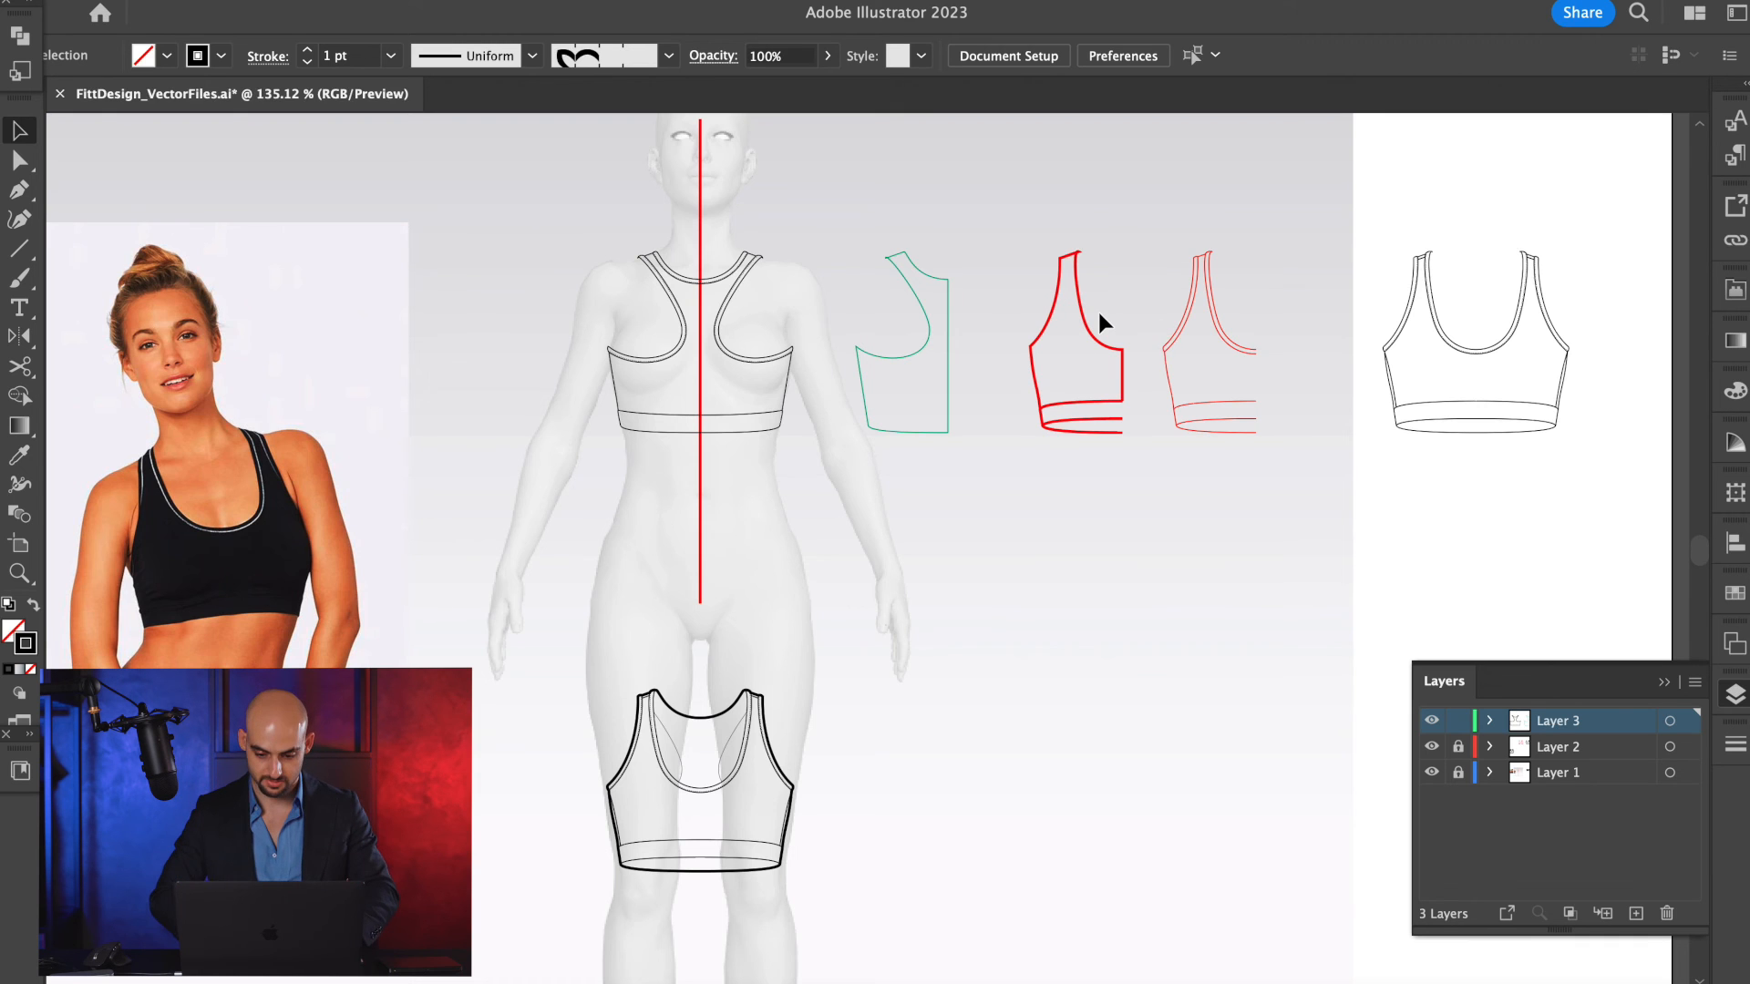
pyautogui.scroll(3, 1099, 314)
pyautogui.click(1055, 319)
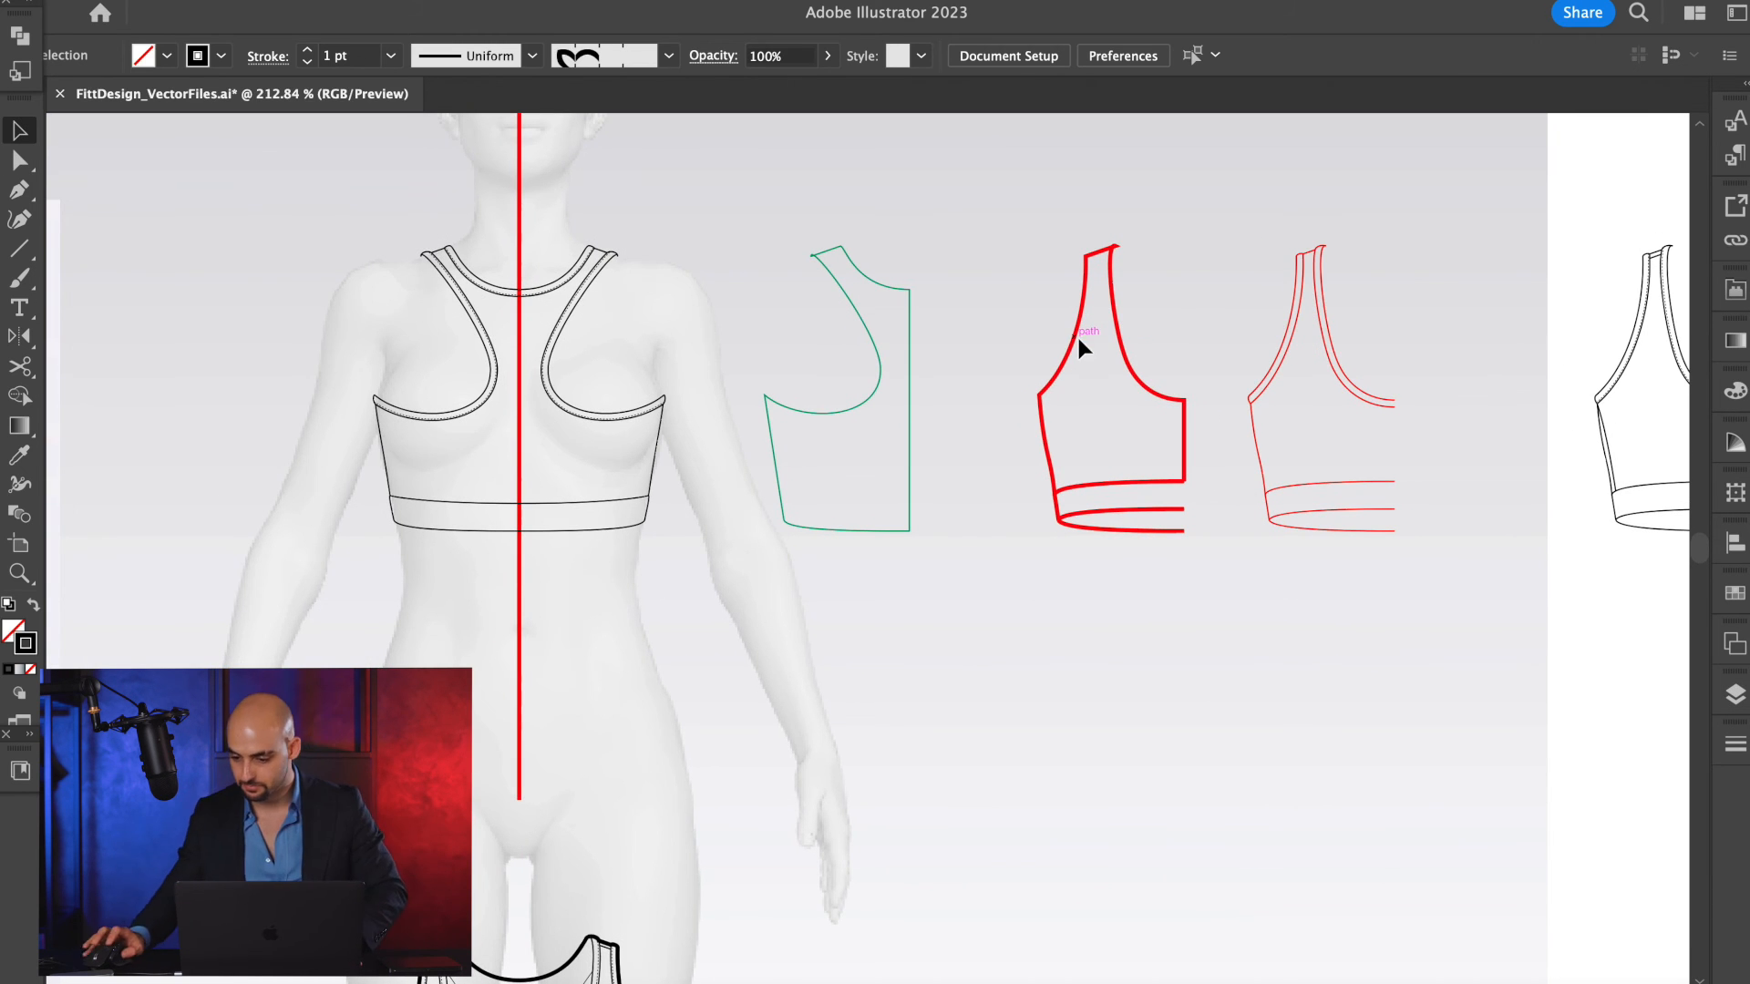
pyautogui.click(1734, 695)
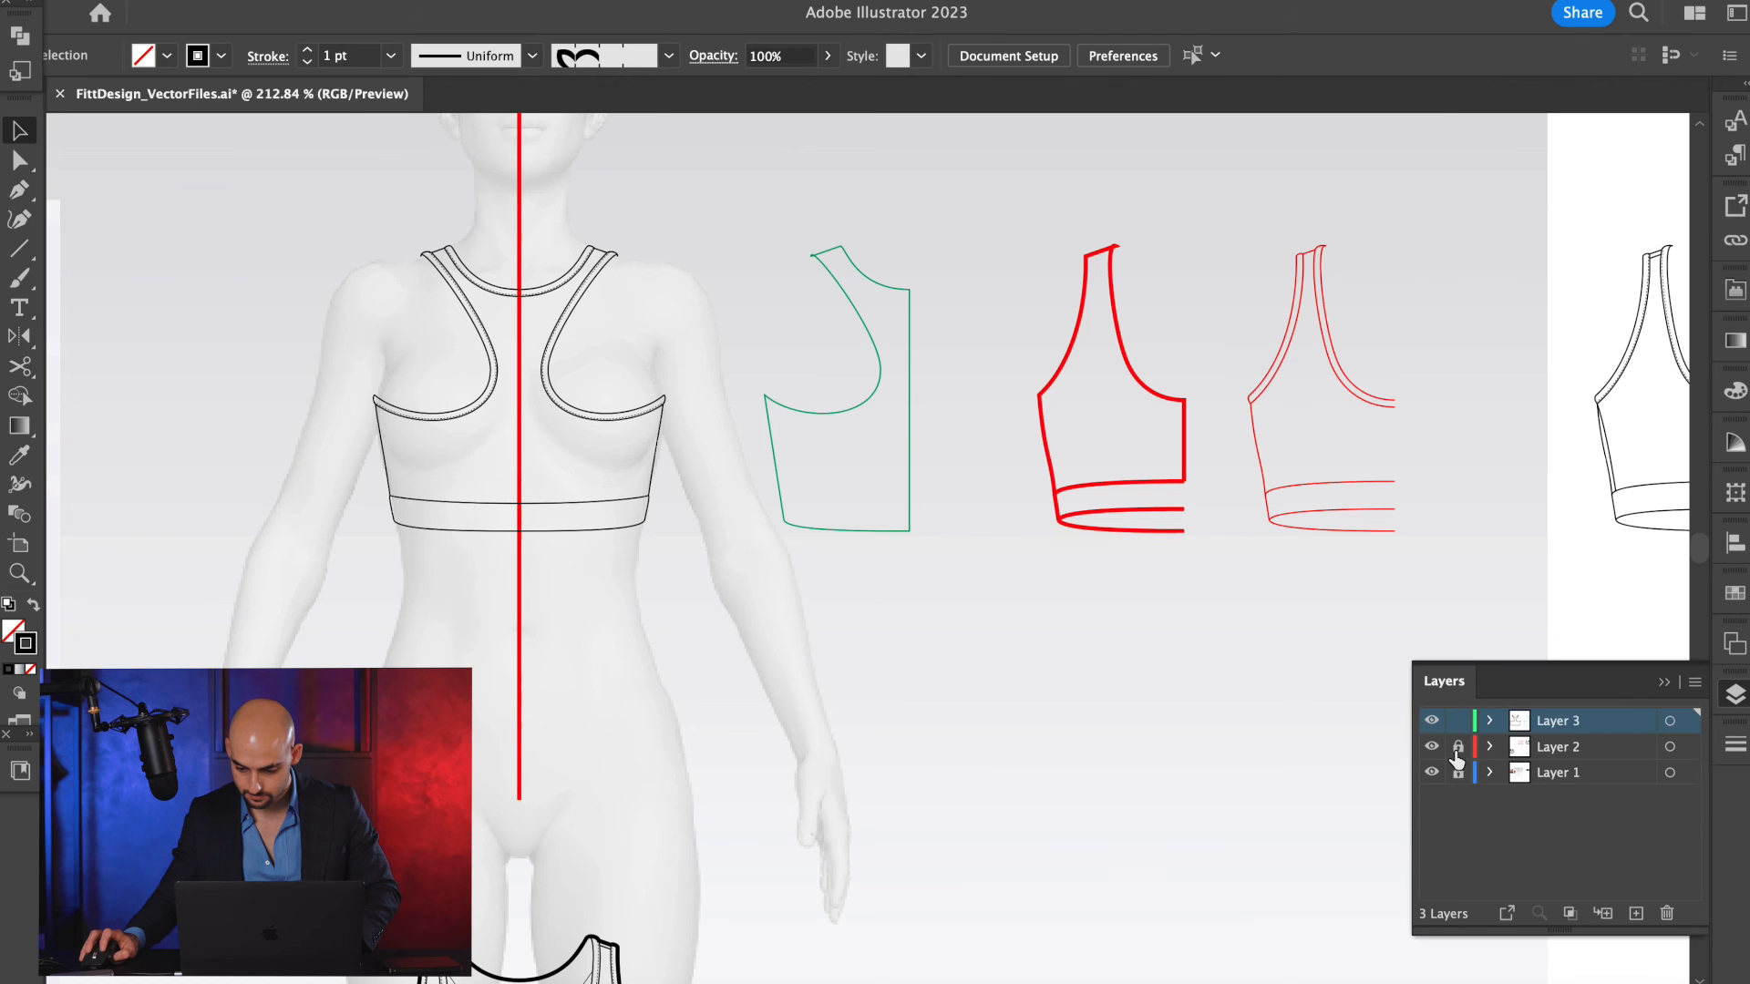
pyautogui.click(1078, 355)
pyautogui.moveTo(1469, 194); pyautogui.dragTo(1235, 579)
pyautogui.moveTo(1274, 487); pyautogui.dragTo(401, 501)
# Shift the red half bra 0.01 in horizontally onto the centre line, using Outline view to align it precisely.
pyautogui.scroll(6, 374, 418)
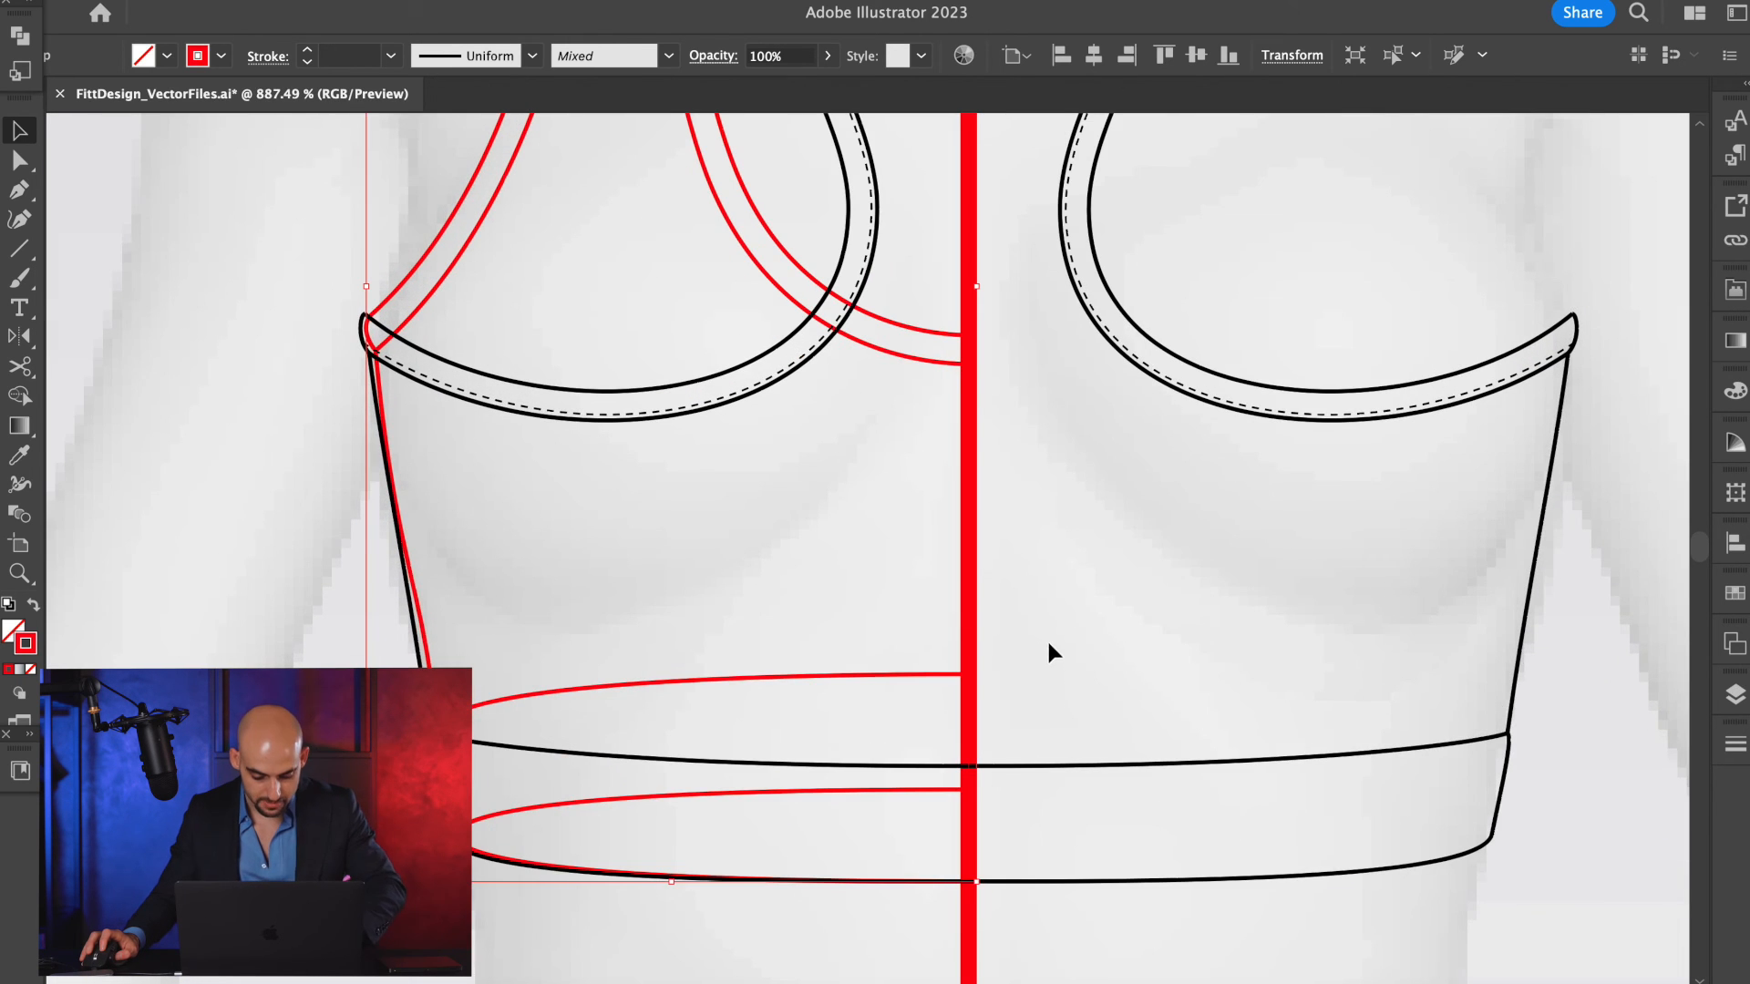
pyautogui.click(1048, 652)
pyautogui.press('super+y')
pyautogui.press('super+y')
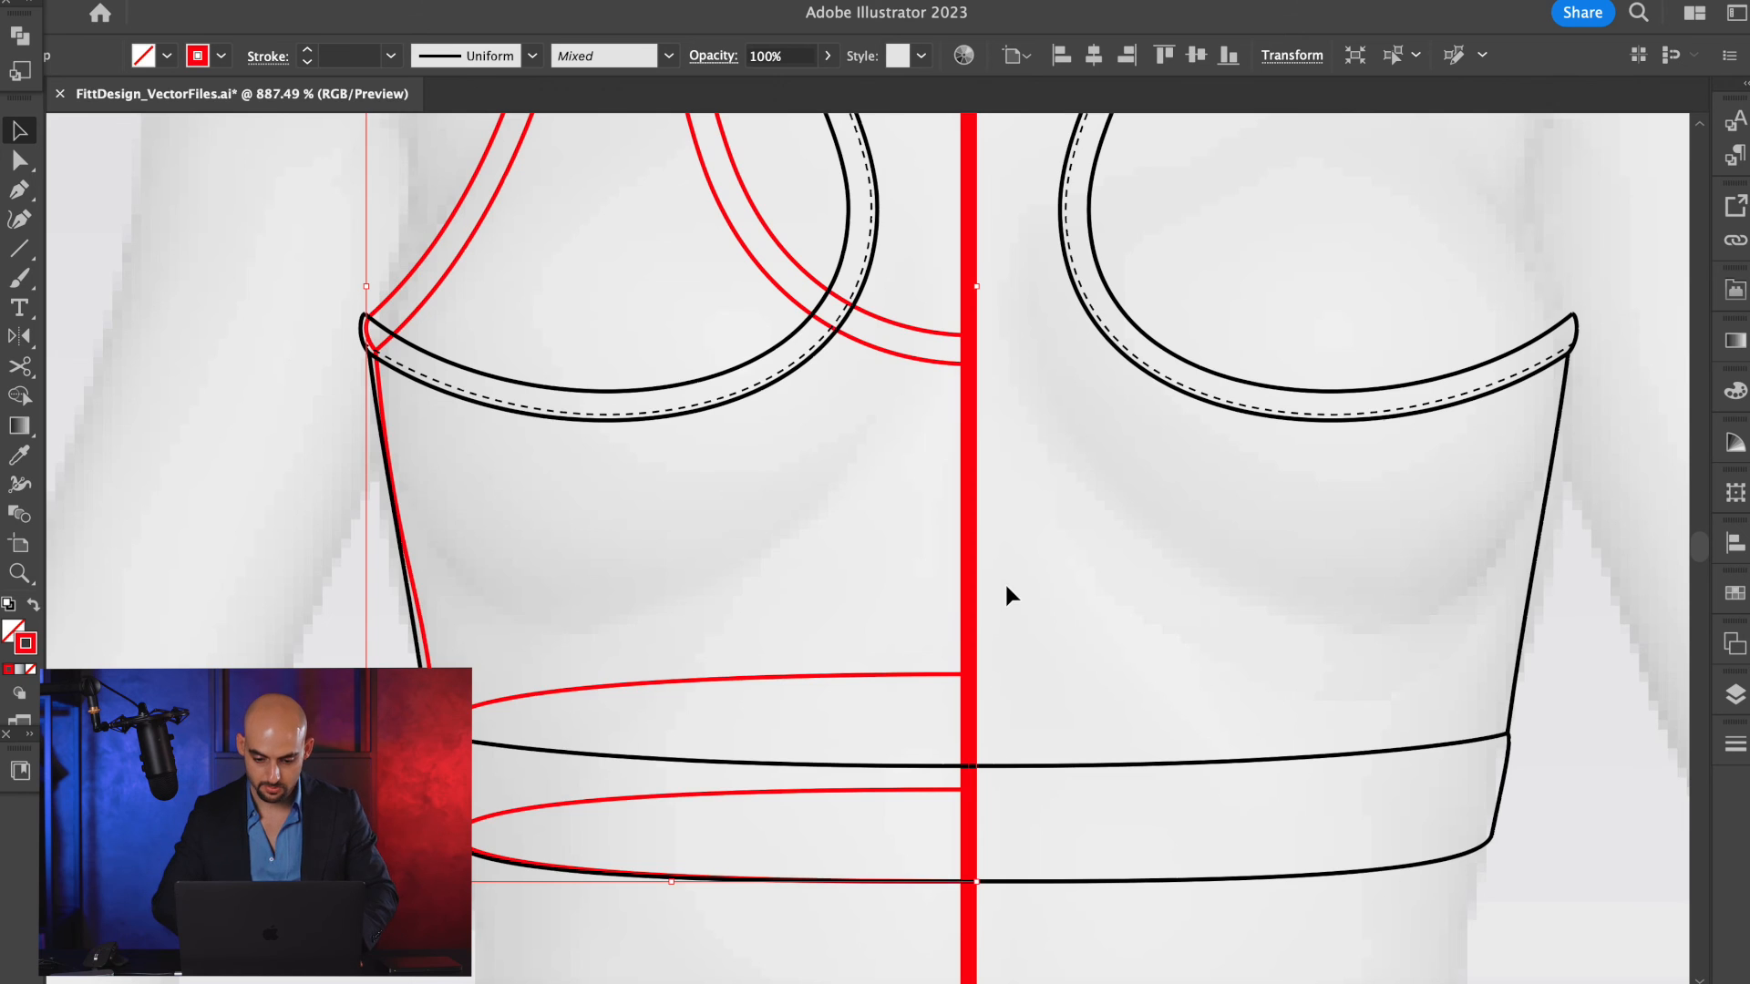
pyautogui.scroll(-3, 1005, 582)
pyautogui.scroll(4, 969, 457)
pyautogui.moveTo(987, 490)
pyautogui.mouseDown()
pyautogui.moveTo(829, 501)
pyautogui.moveTo(977, 500)
pyautogui.moveTo(998, 469)
pyautogui.mouseUp()
pyautogui.press('super+y')
pyautogui.press('super+y')
pyautogui.scroll(4, 959, 506)
pyautogui.press('super+y')
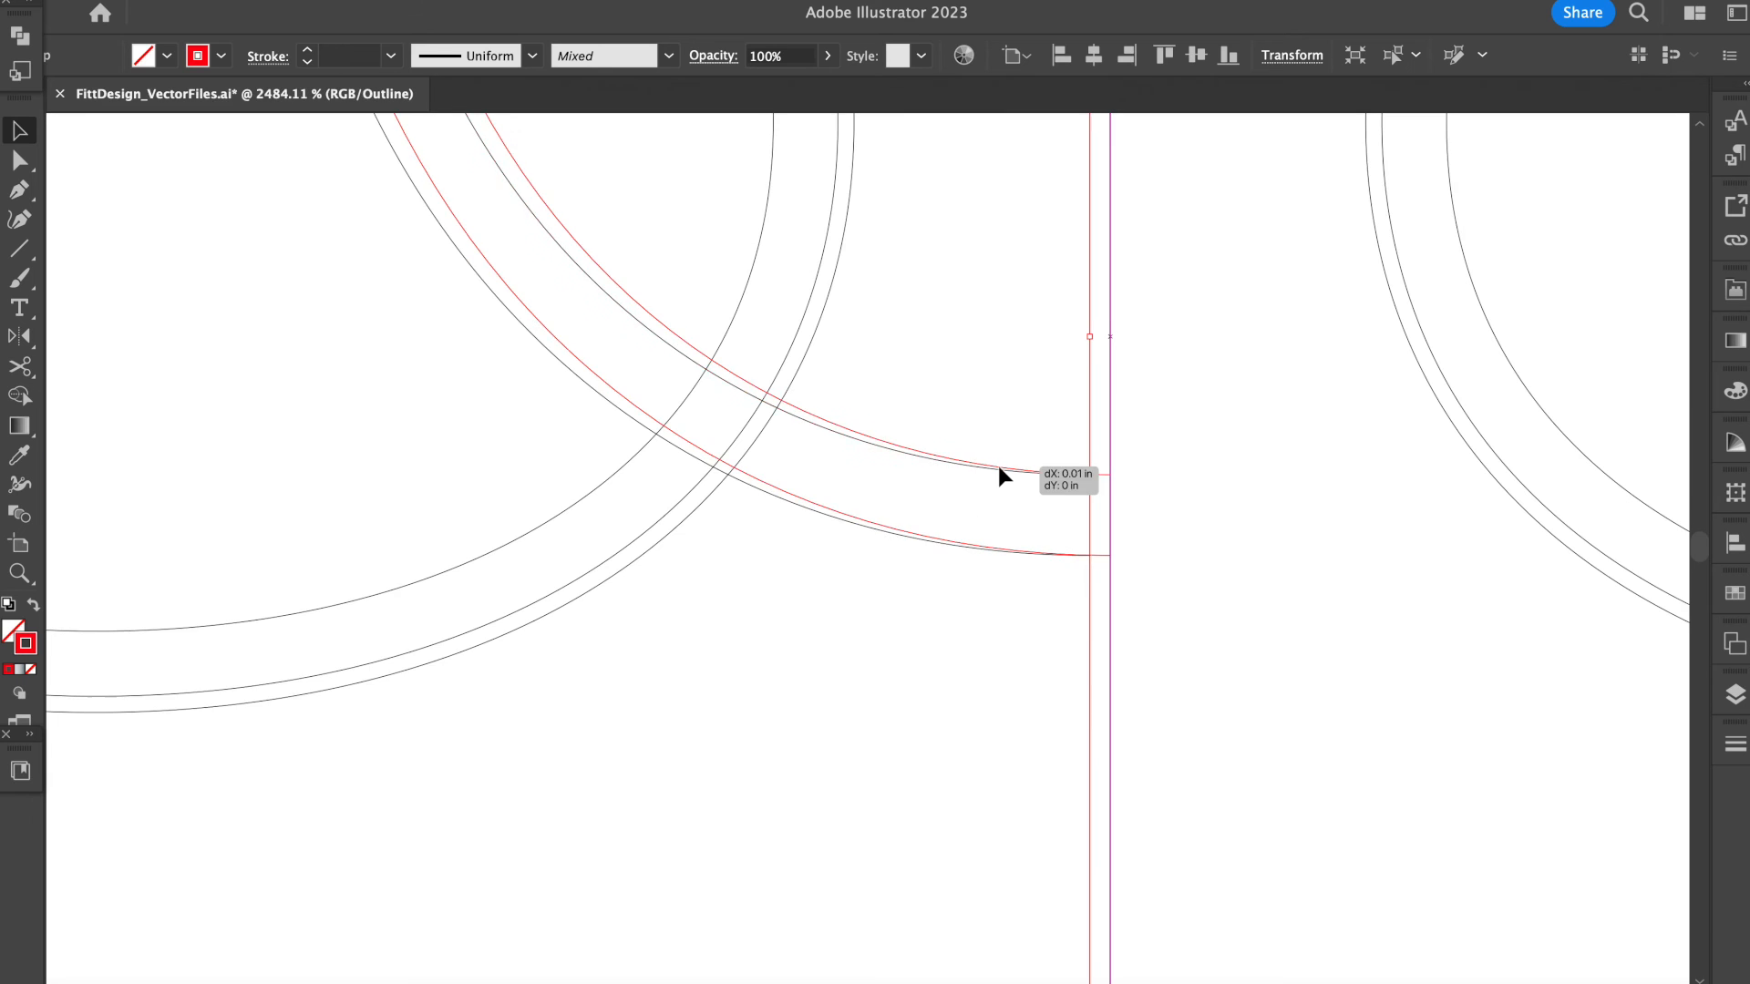
pyautogui.scroll(-3, 998, 468)
pyautogui.press('super+y')
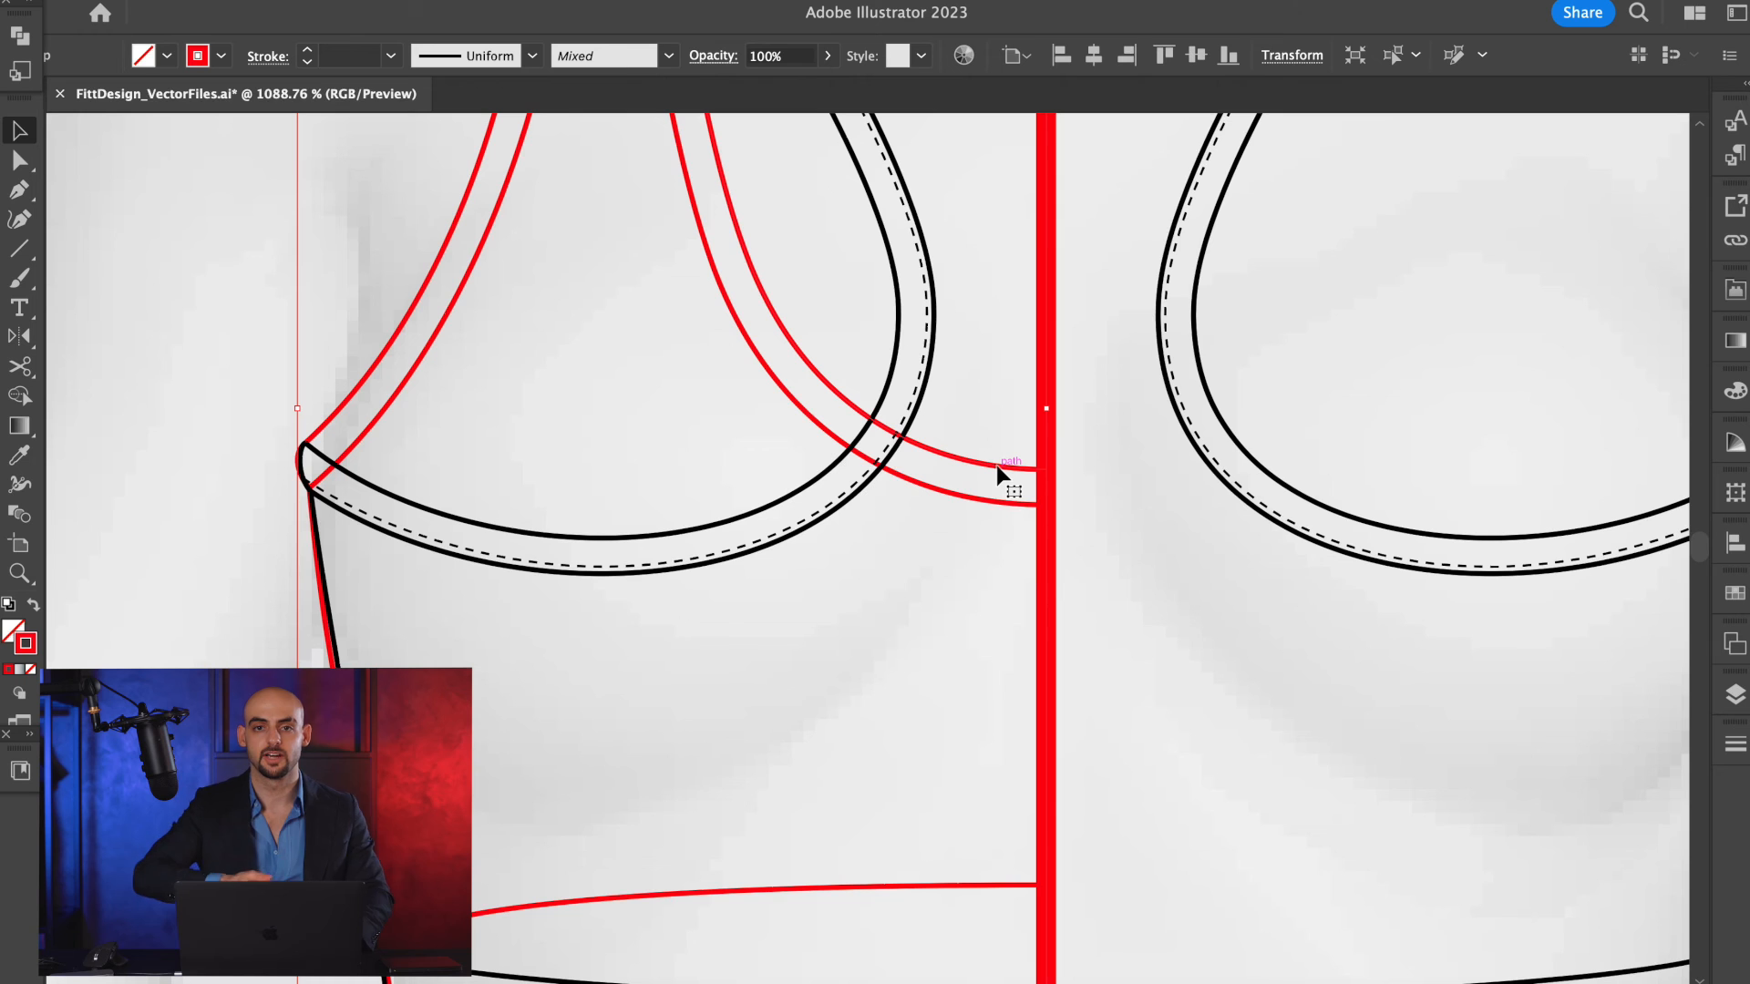
# Cut the upper red neckline edge with the Scissors tool where it crosses the back armhole near the centre.
pyautogui.scroll(-2, 997, 440)
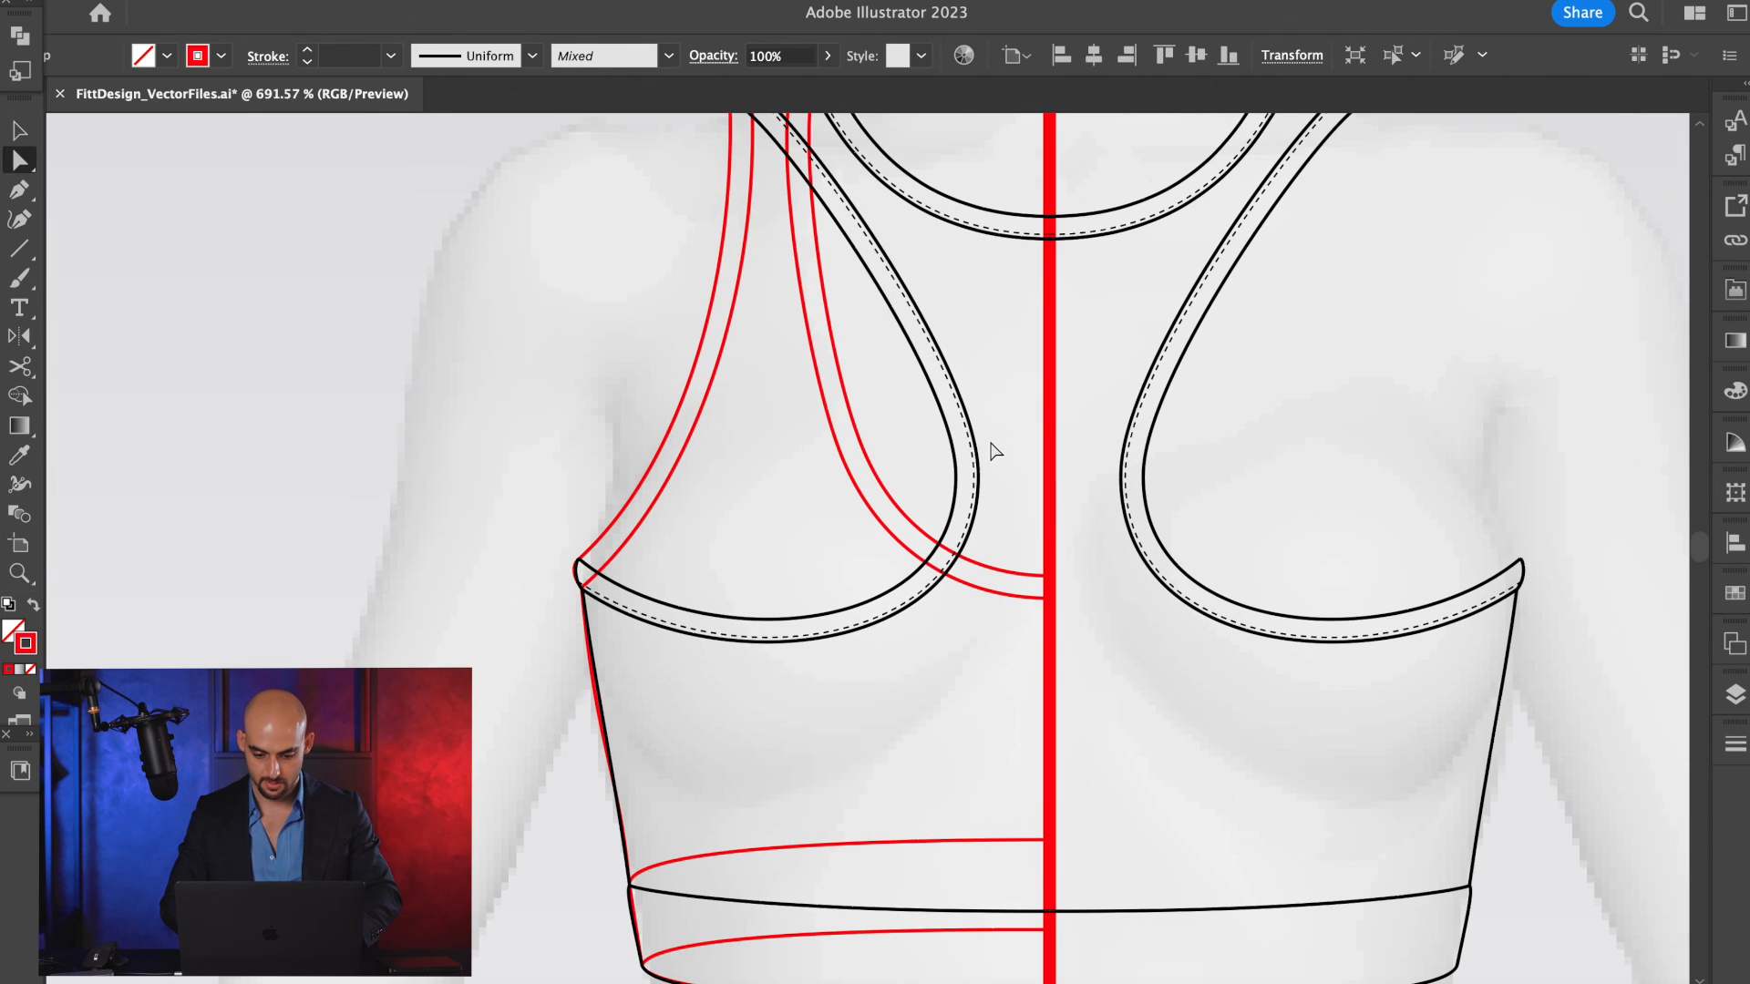
pyautogui.click(846, 414)
pyautogui.click(857, 424)
pyautogui.click(858, 424)
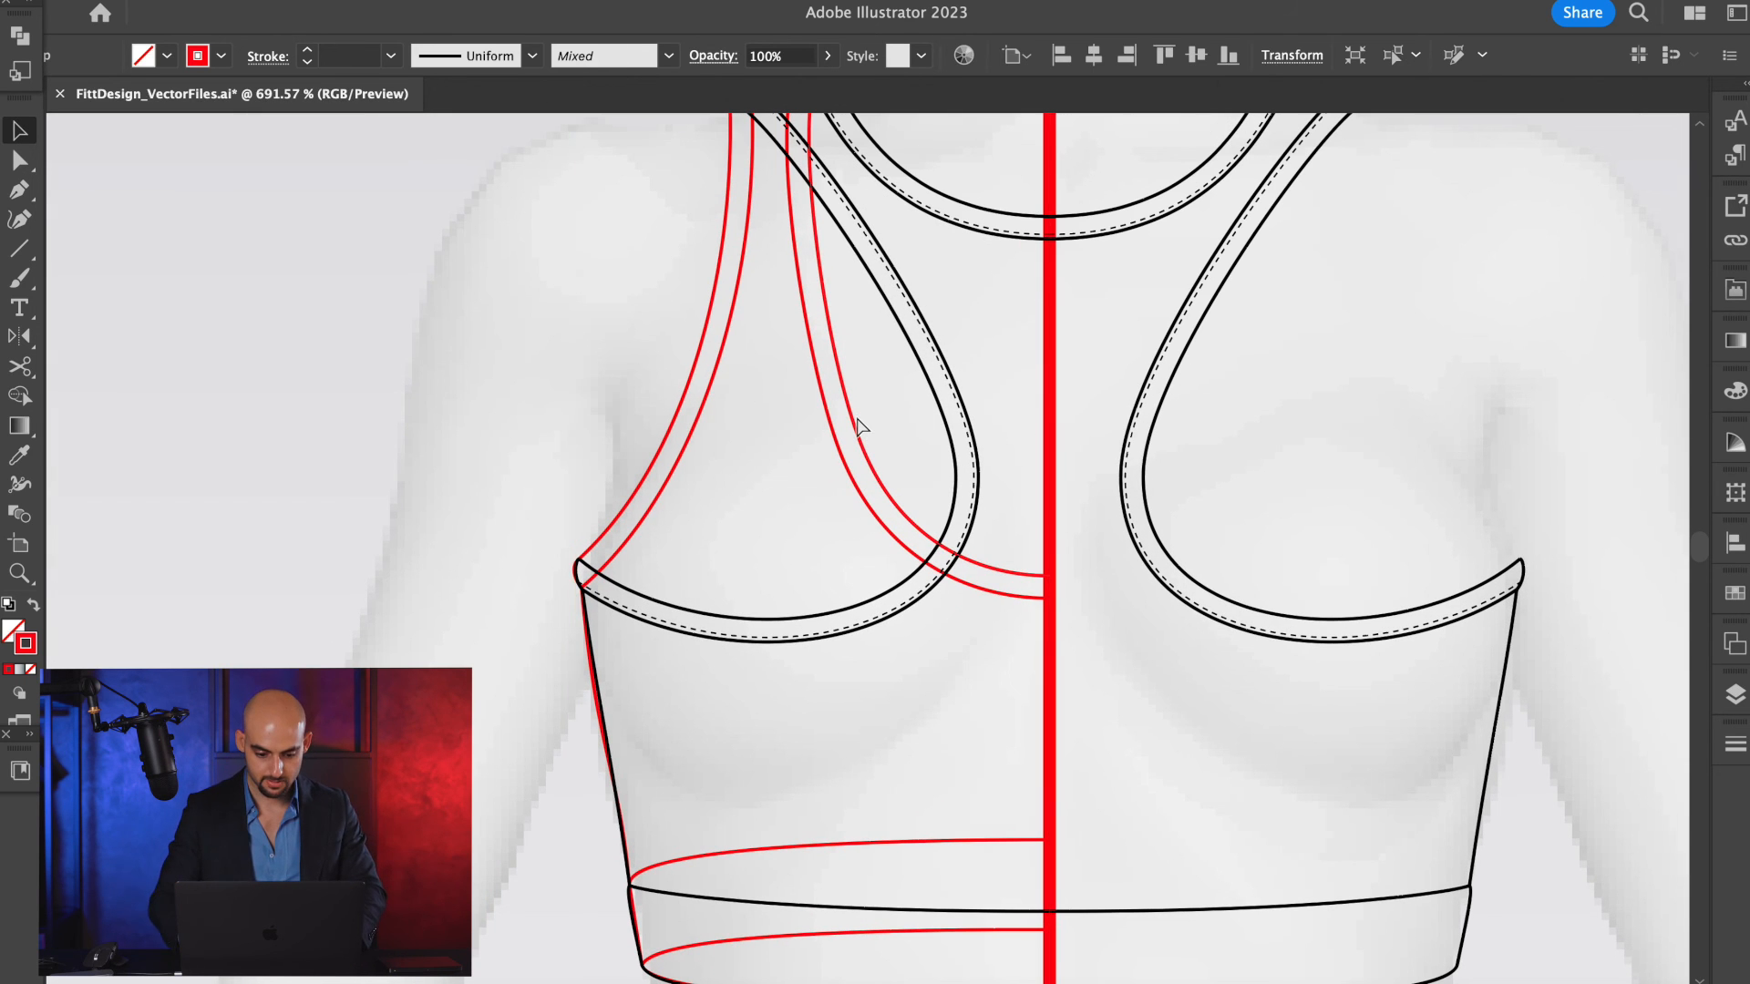
pyautogui.click(858, 421)
pyautogui.scroll(3, 583, 527)
pyautogui.scroll(4, 591, 518)
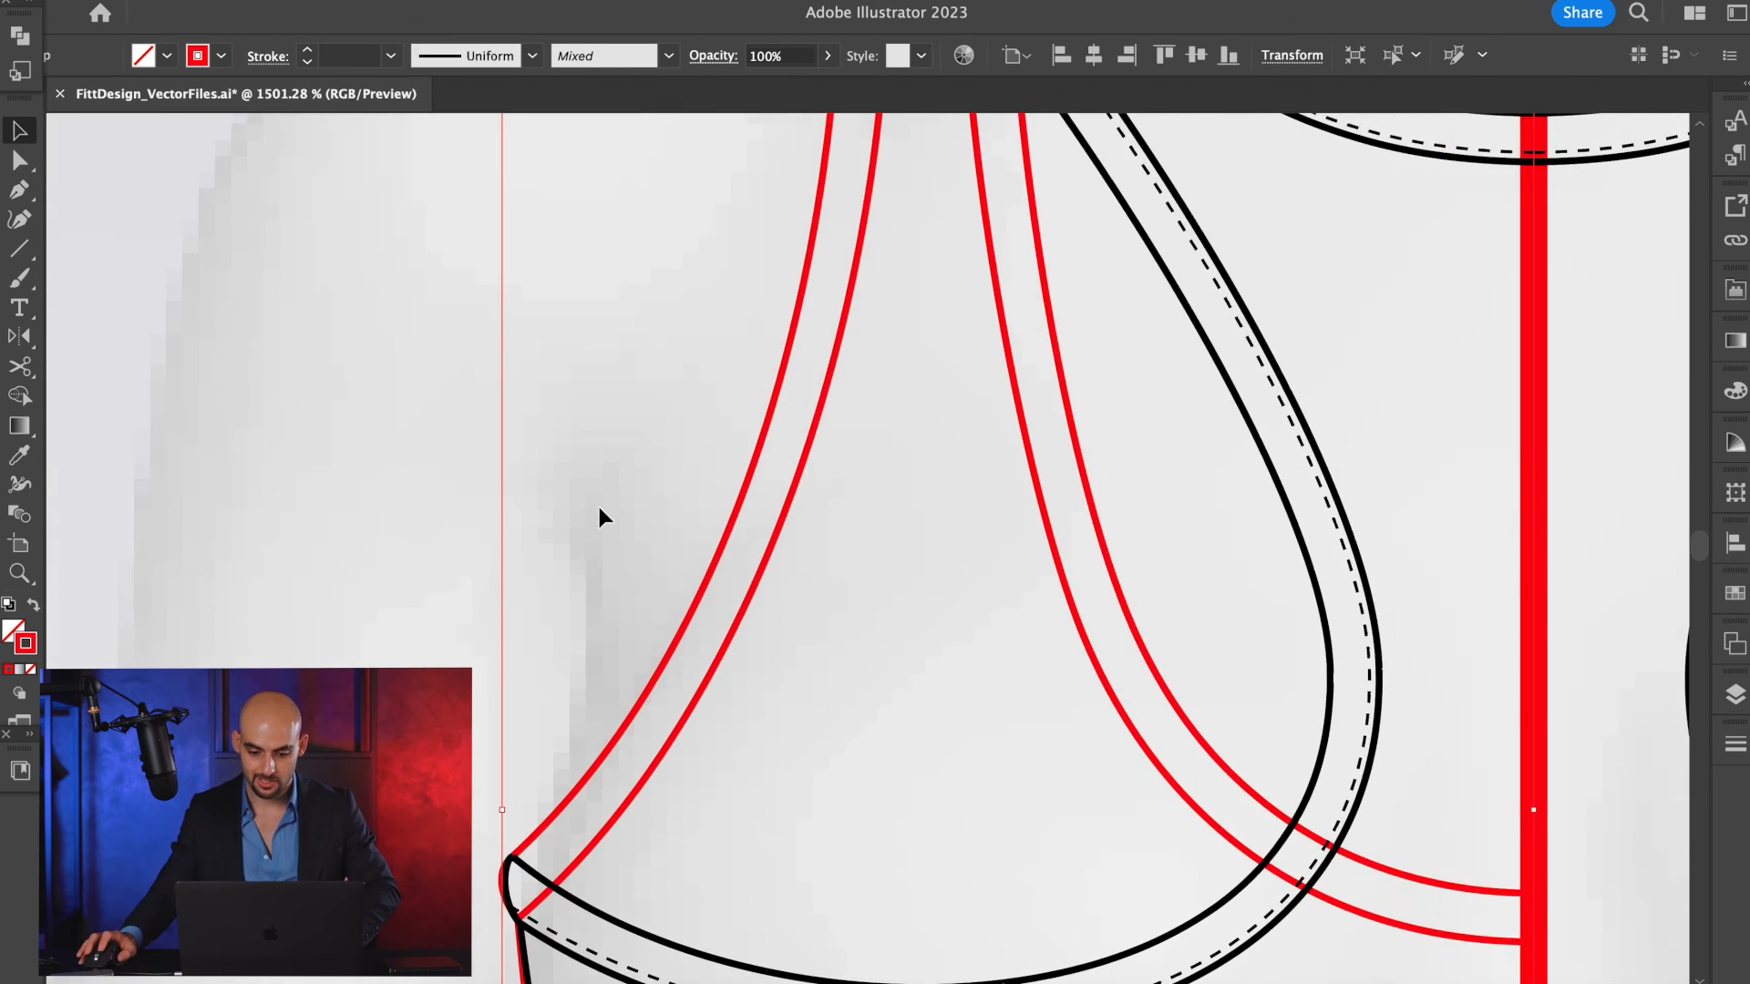
pyautogui.scroll(-2, 598, 507)
pyautogui.press('c')
pyautogui.scroll(4, 1019, 705)
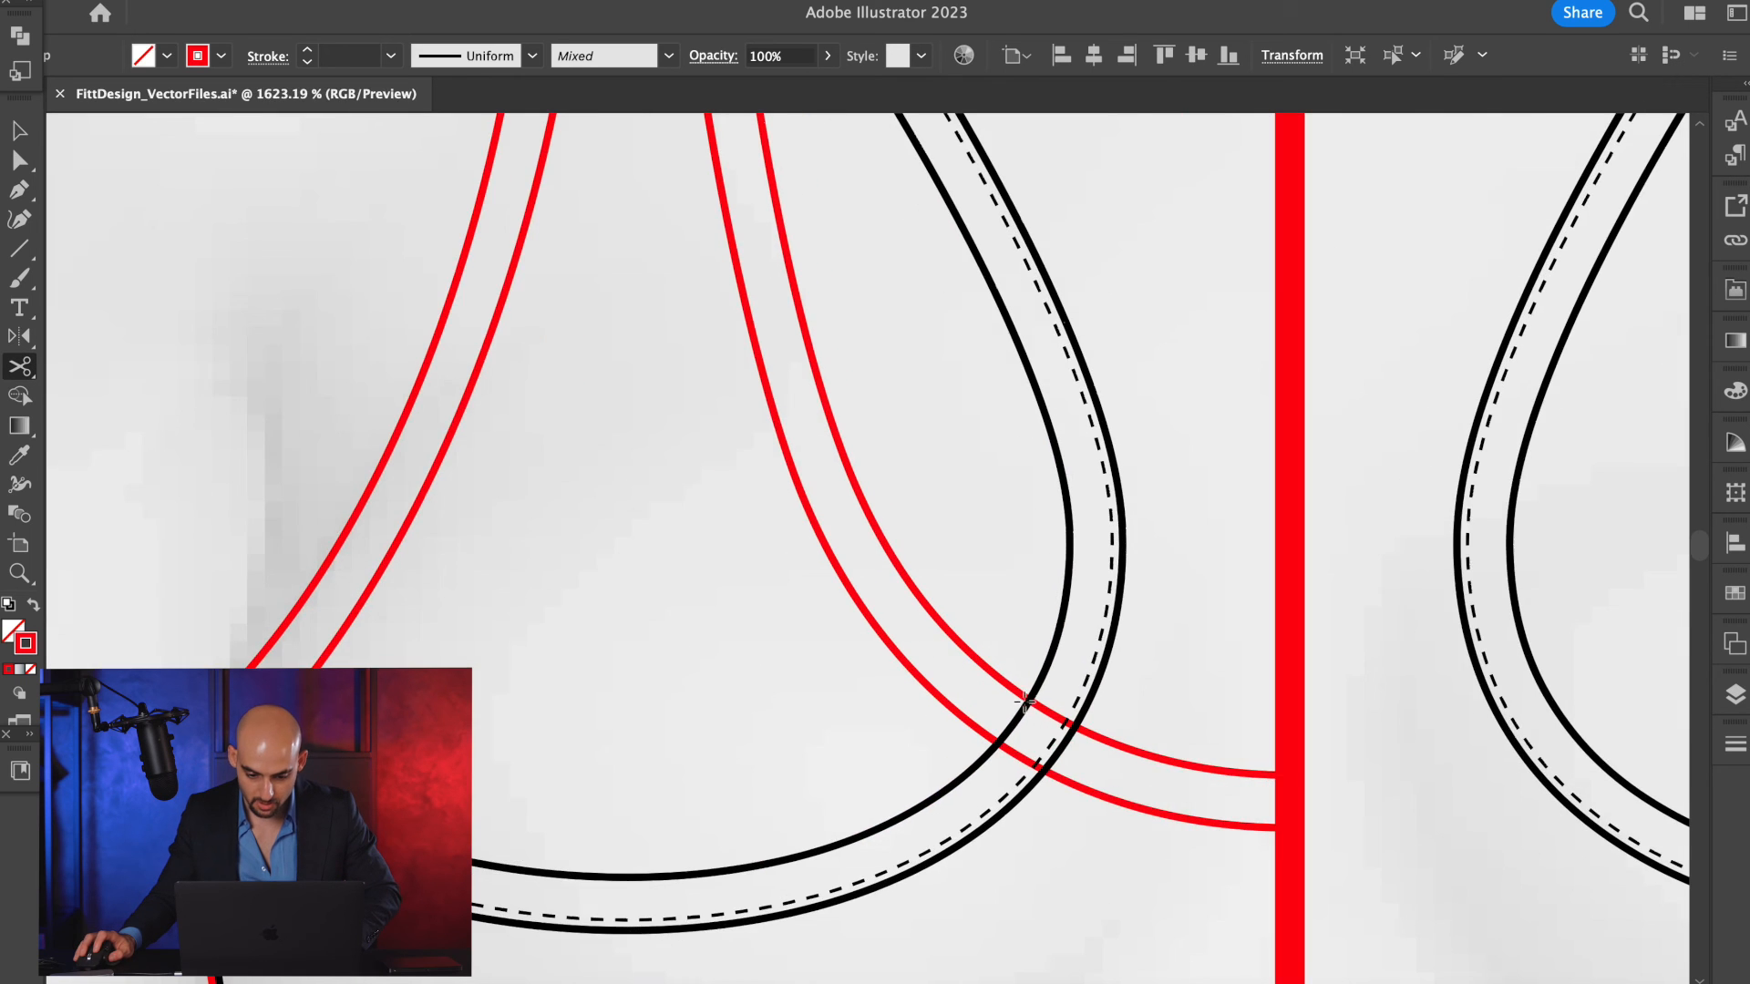
pyautogui.scroll(-5, 1017, 695)
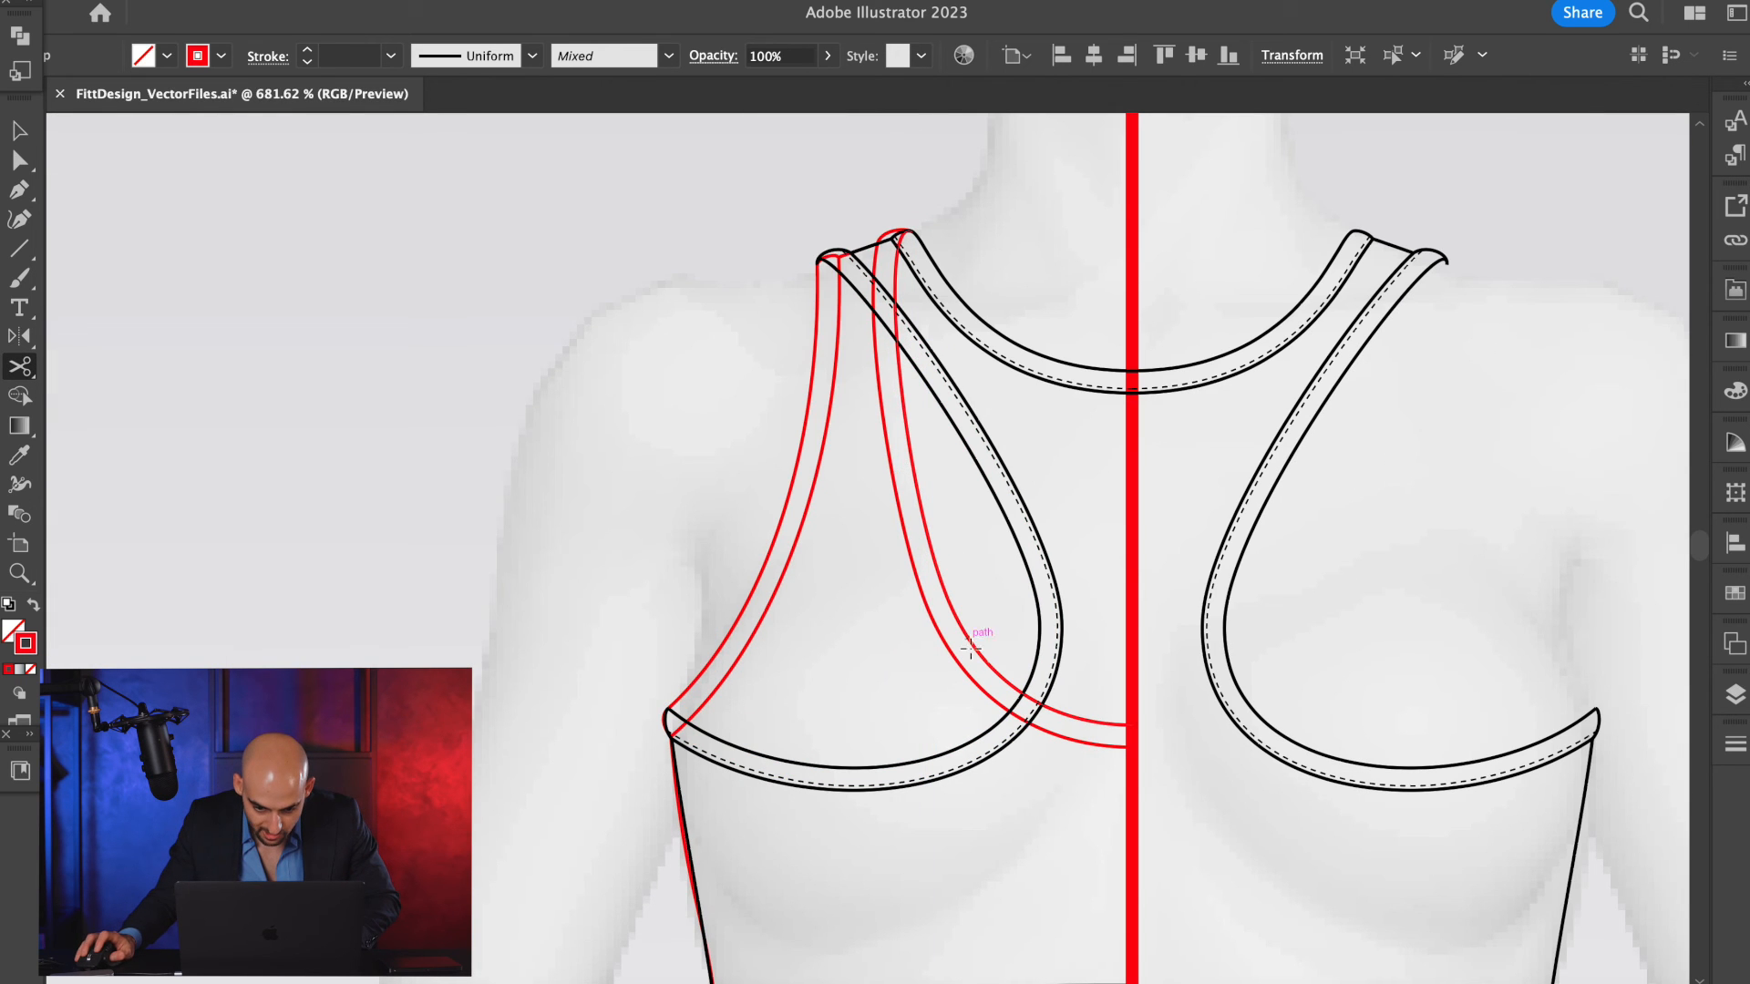
pyautogui.scroll(4, 987, 666)
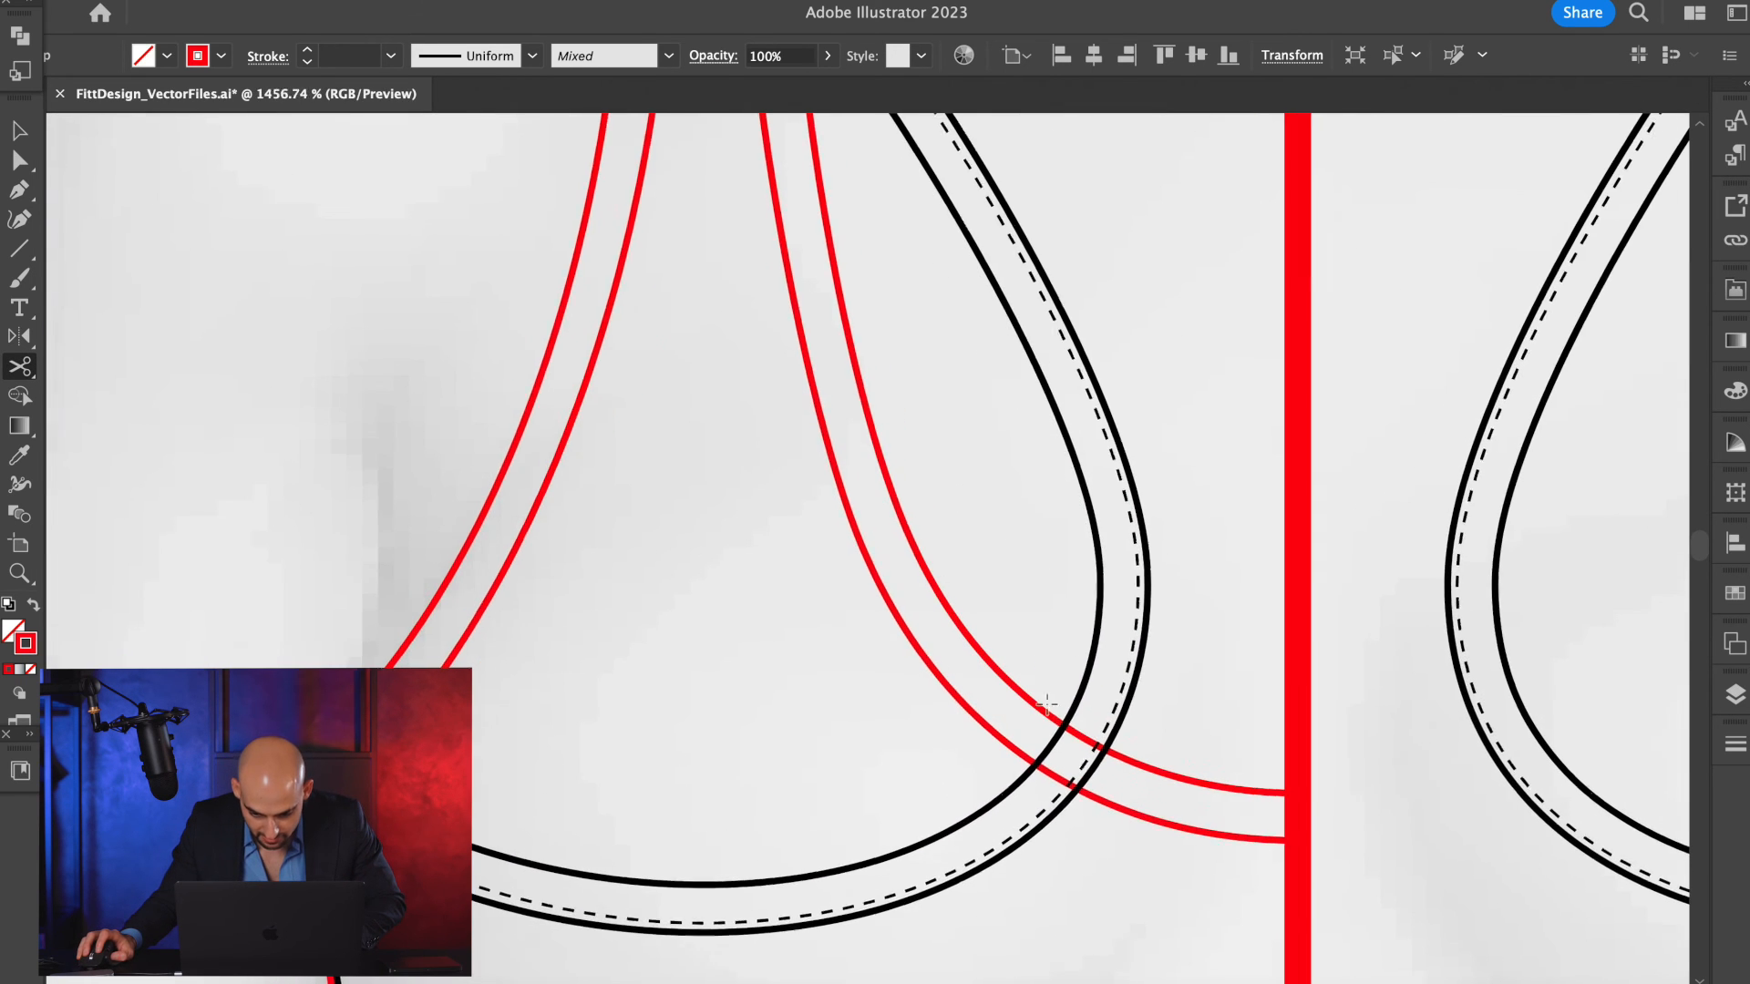
pyautogui.click(1064, 726)
pyautogui.scroll(10, 1055, 563)
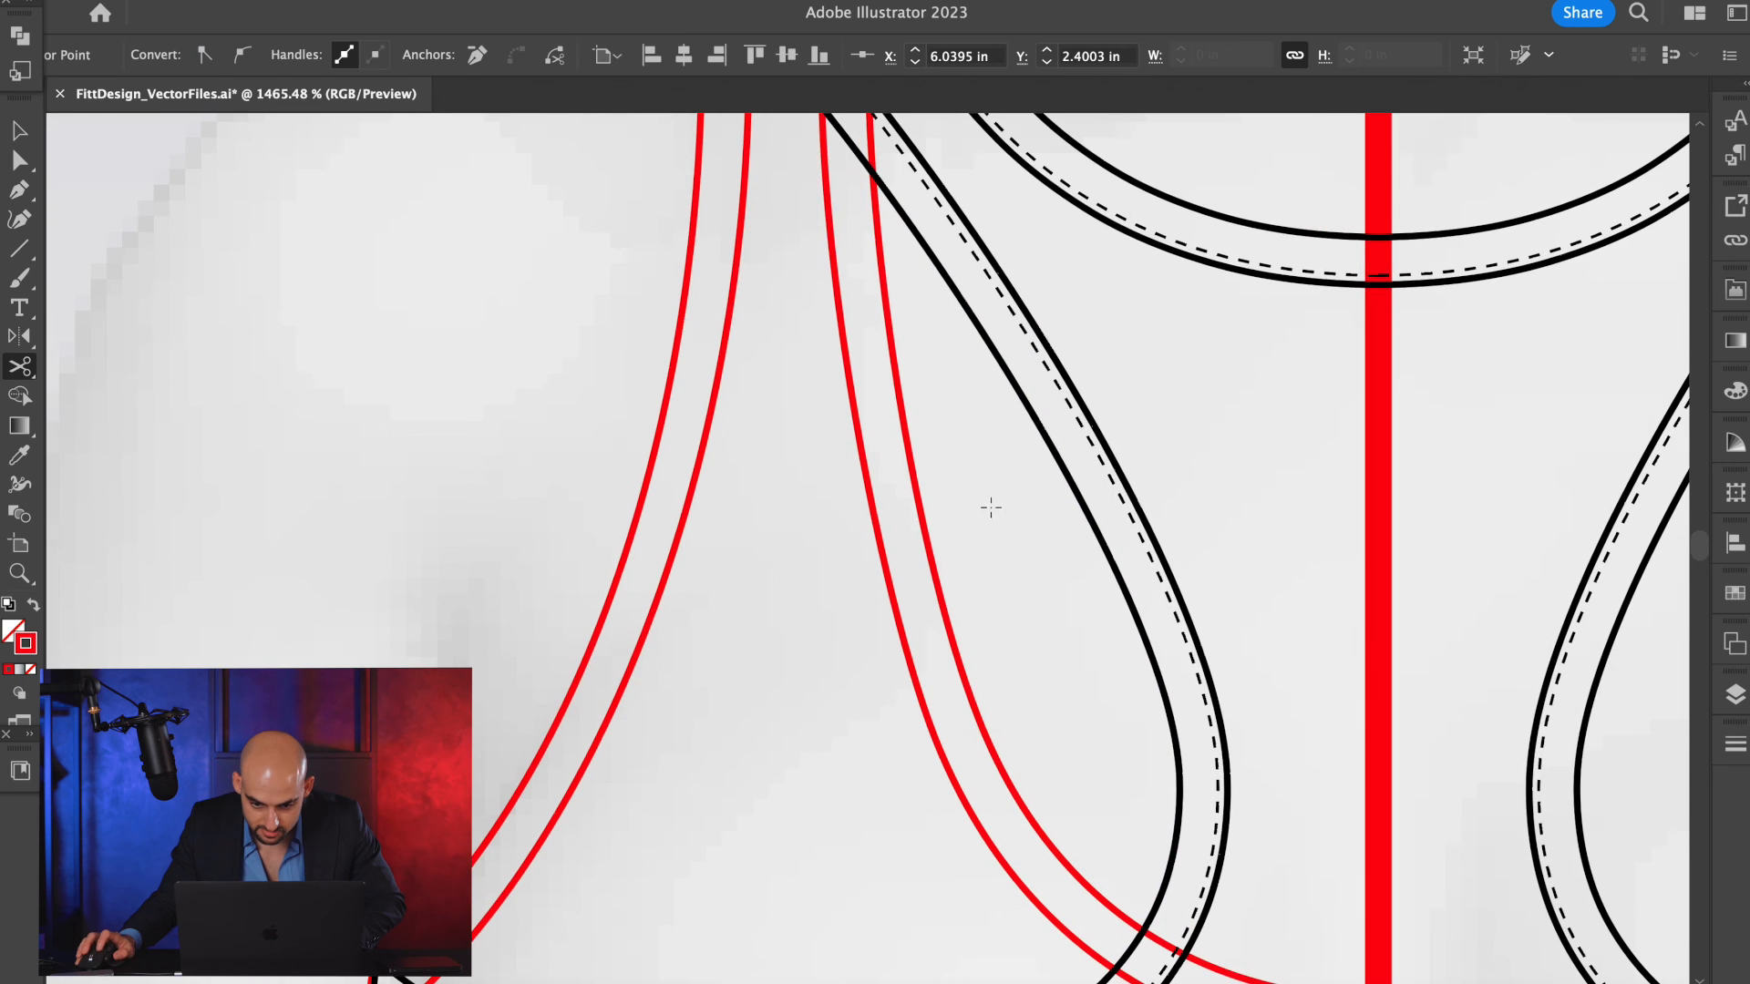
# Reselect the red half bra and cut its upper neckline edge again at the back armhole's inner edge with Scissors.
pyautogui.press('v')
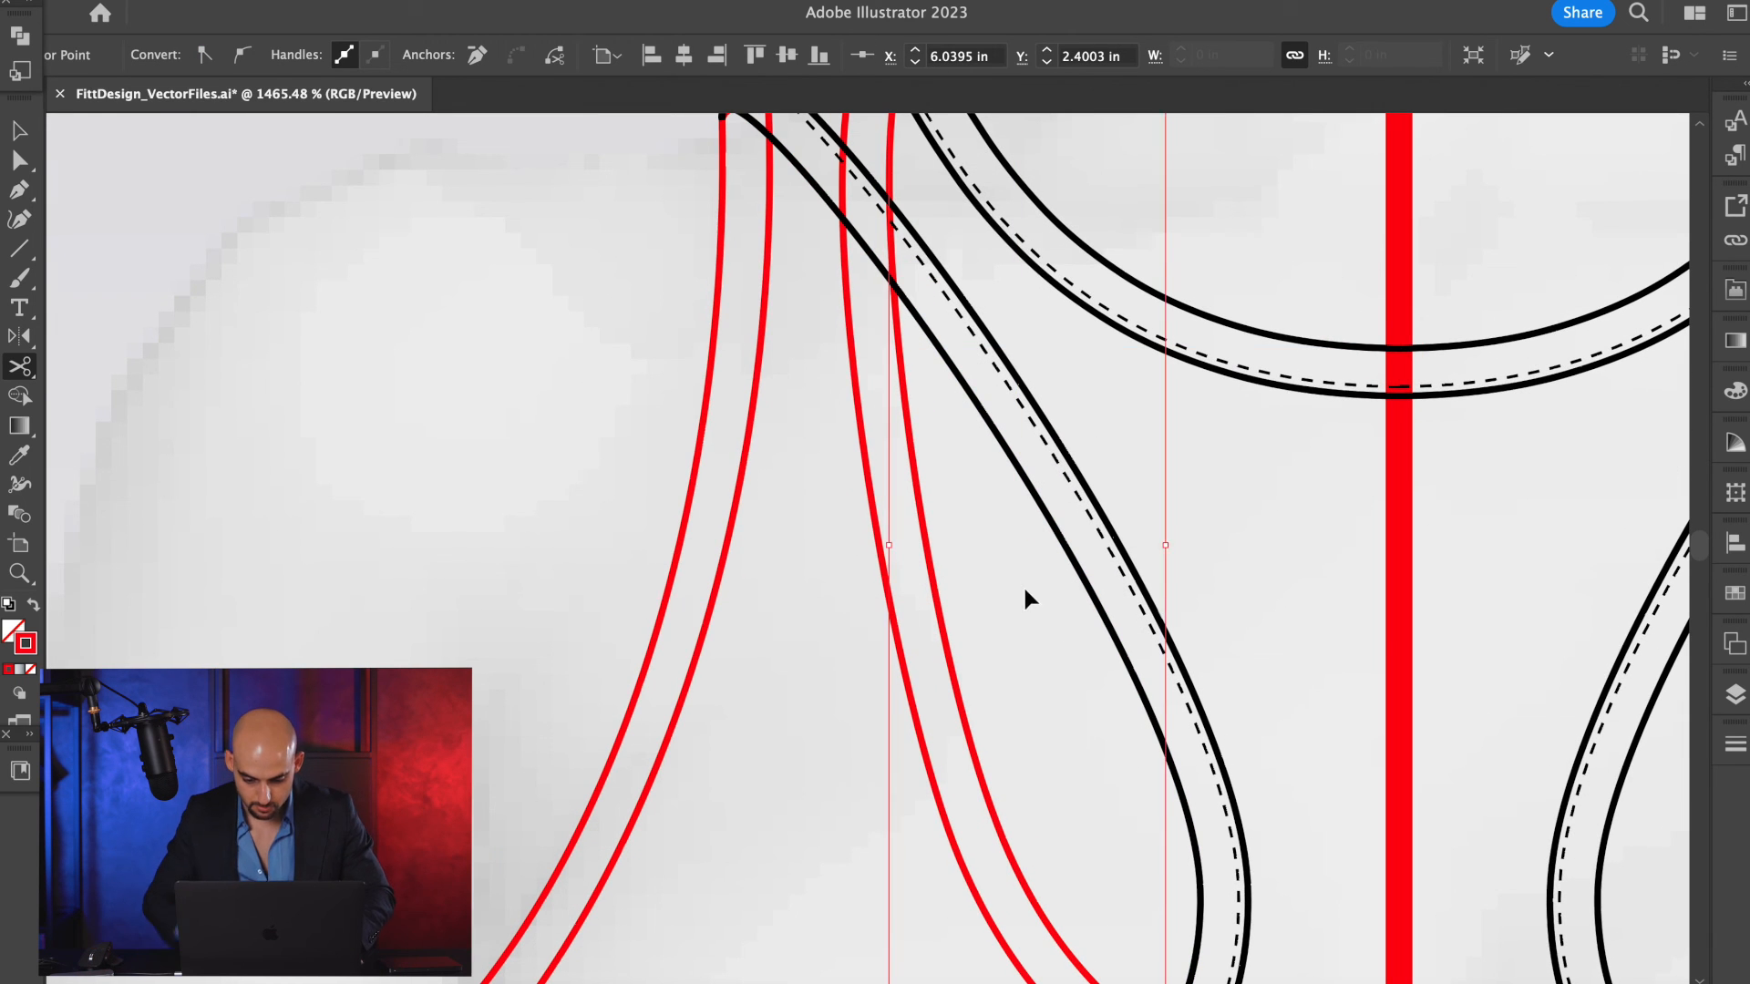
pyautogui.scroll(-4, 906, 600)
pyautogui.scroll(-3, 1002, 565)
pyautogui.click(1015, 410)
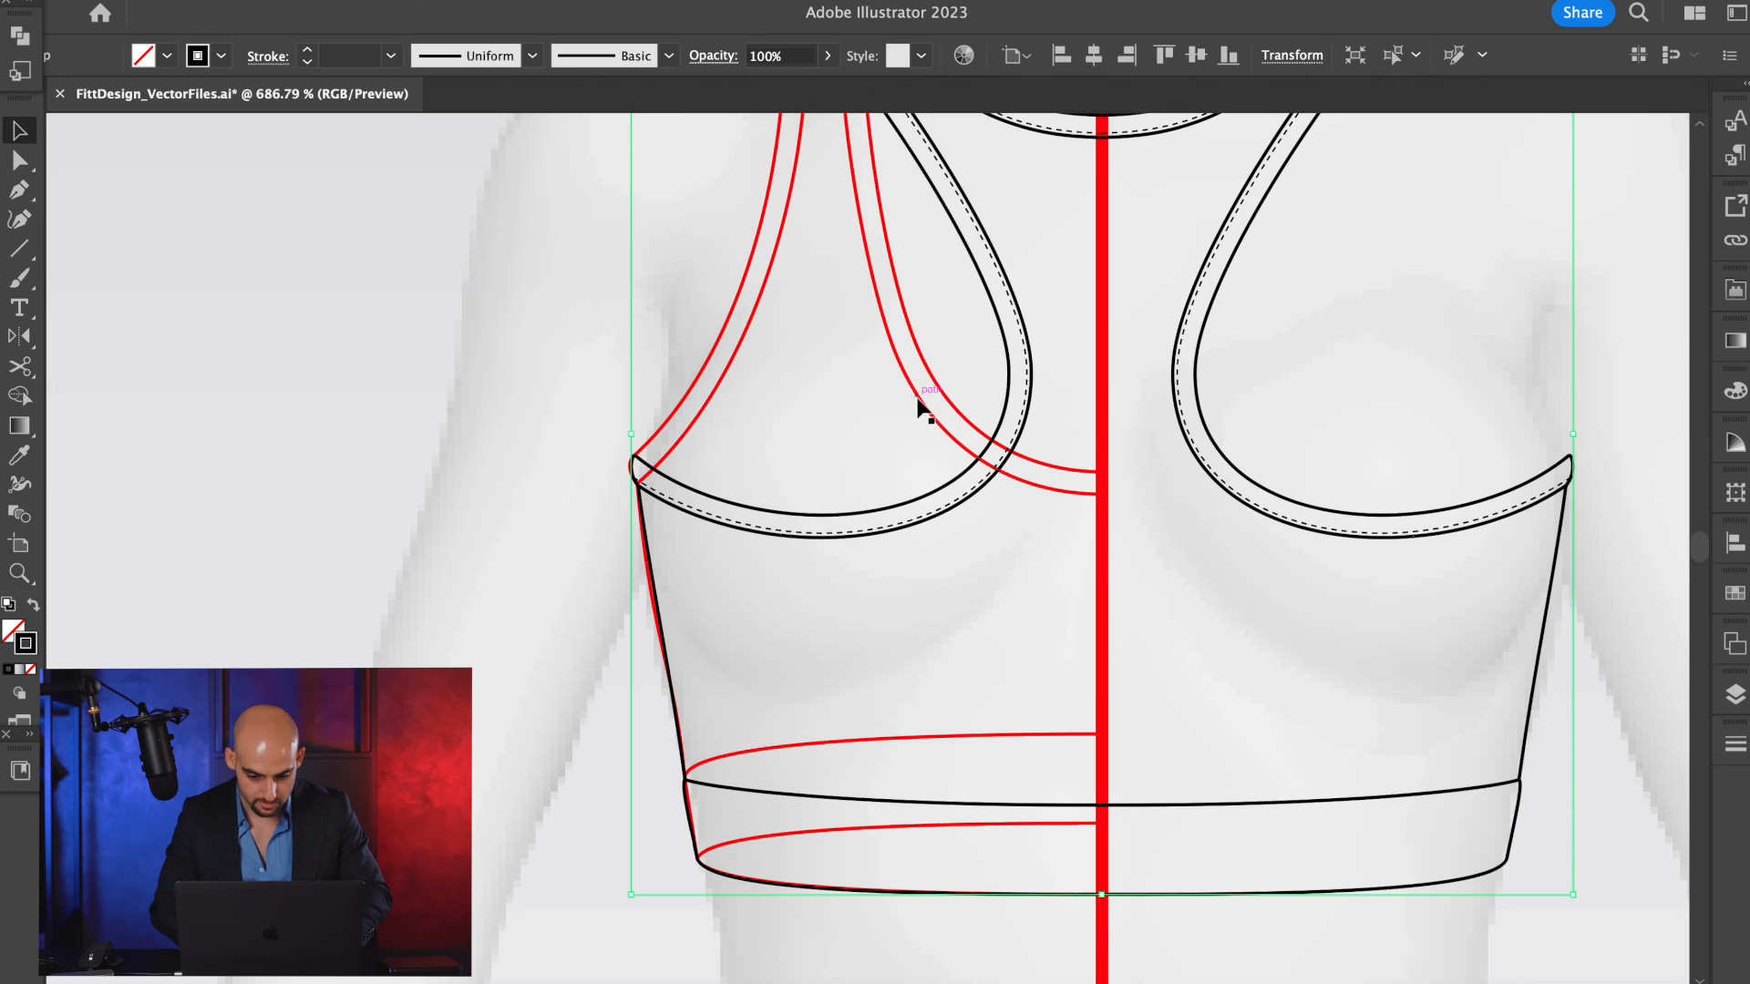
pyautogui.click(957, 415)
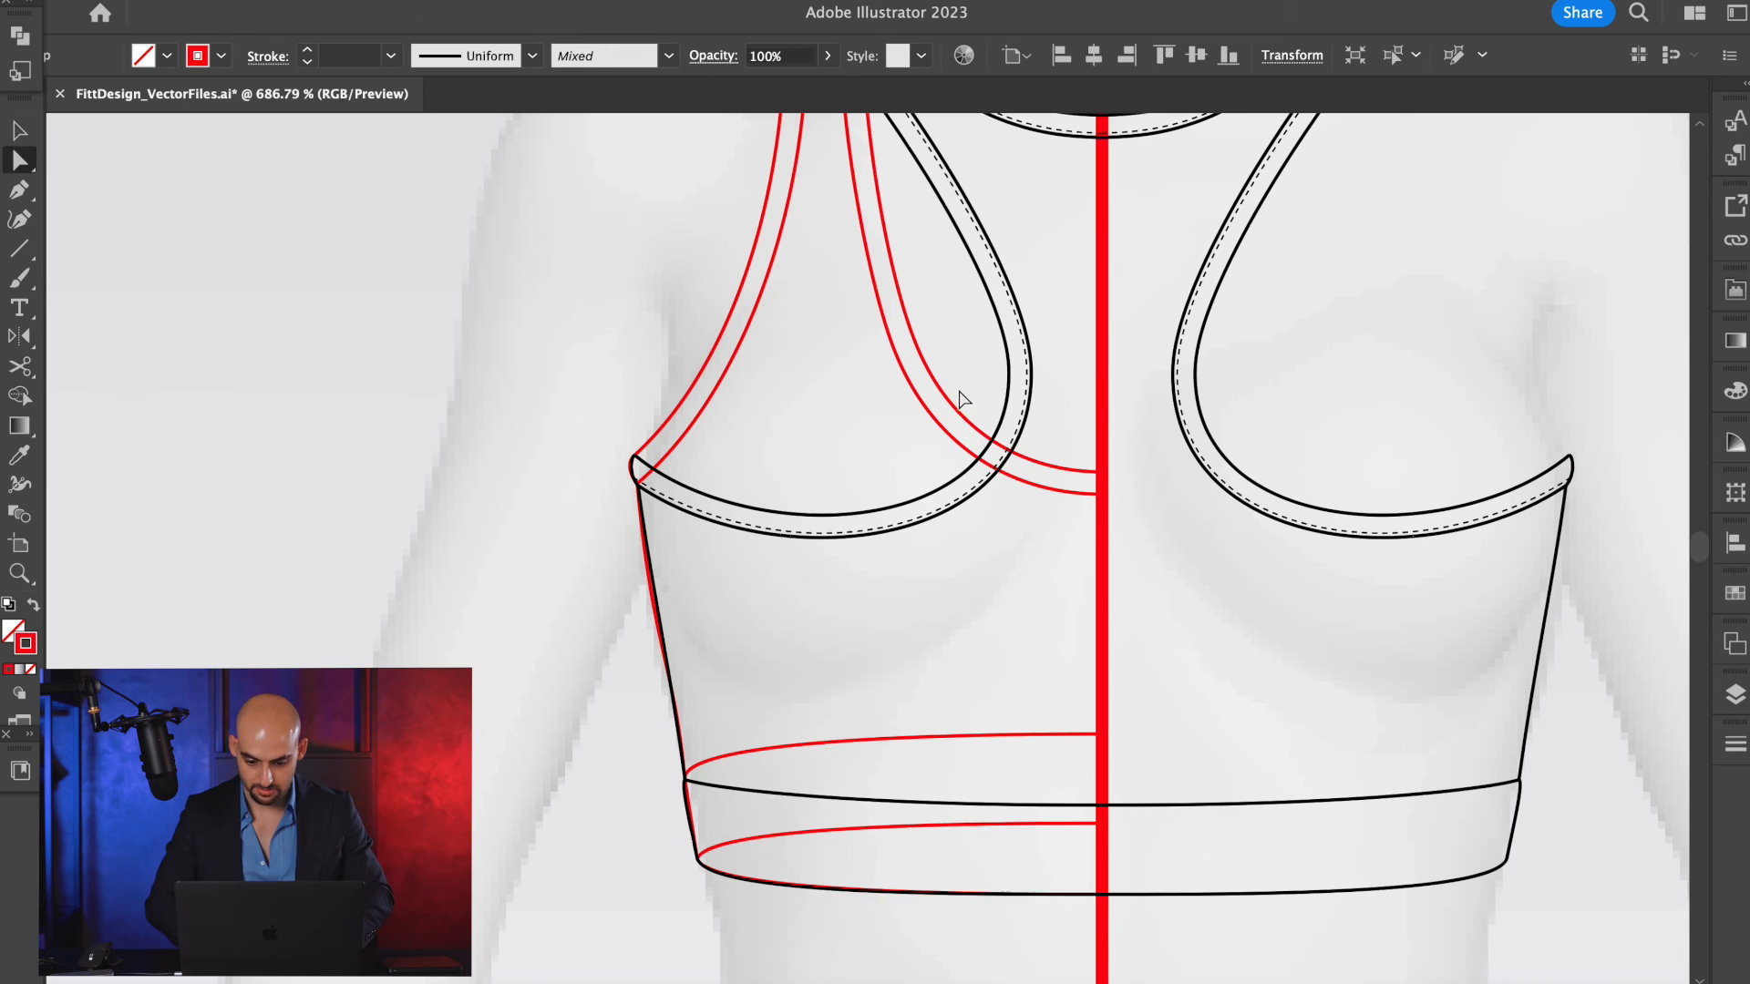
pyautogui.click(976, 370)
pyautogui.scroll(5, 976, 369)
pyautogui.click(985, 501)
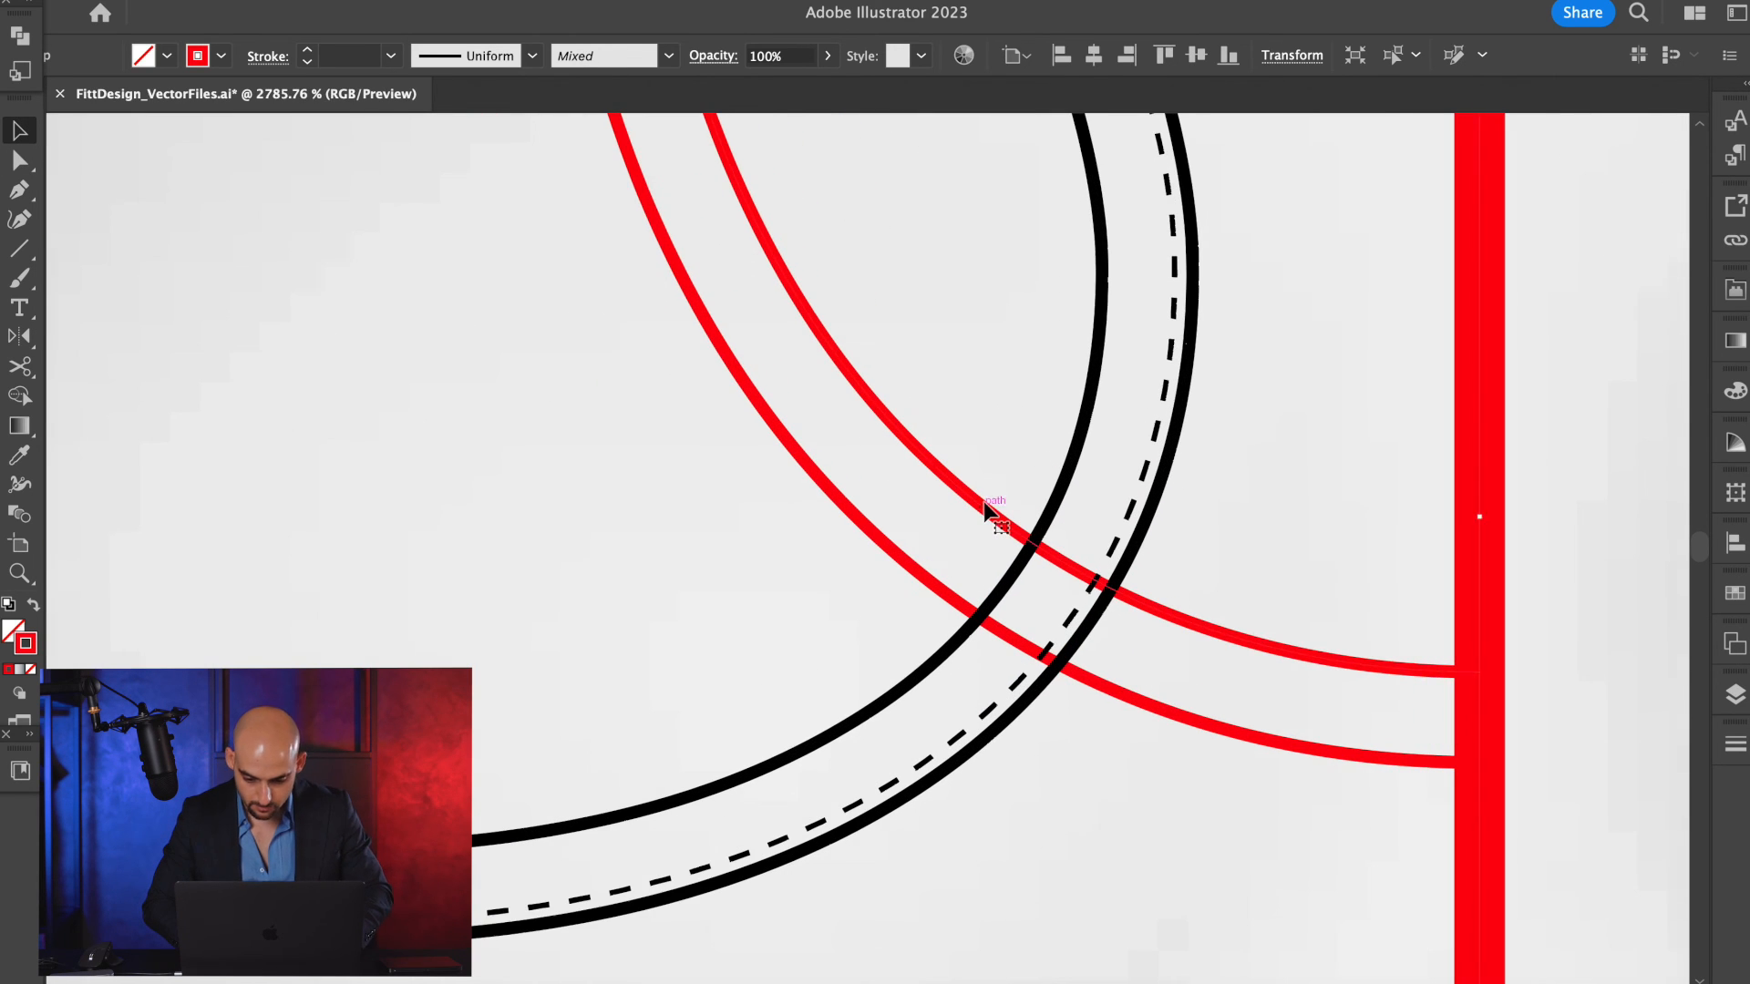
pyautogui.scroll(3, 986, 506)
pyautogui.press('c')
pyautogui.click(1027, 538)
pyautogui.scroll(-4, 1027, 539)
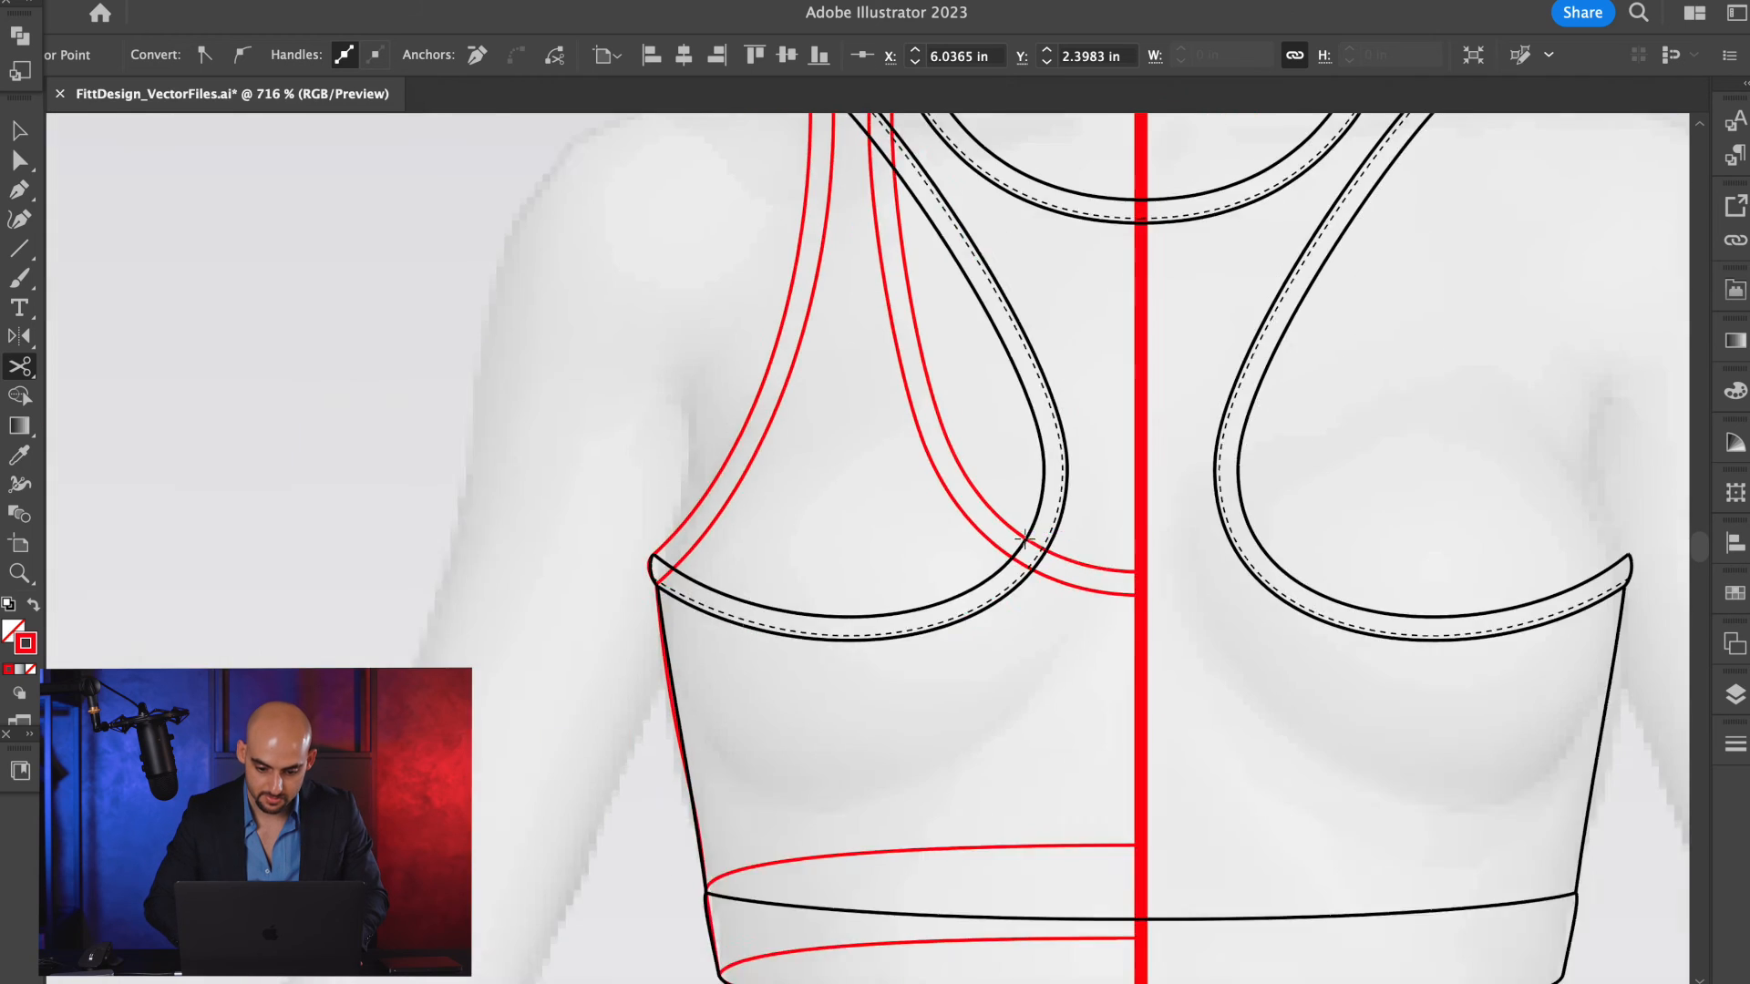
# Cut the upper red neckline edge at its higher armhole crossing, and the outer red armhole edge at the shoulder and underarm.
pyautogui.scroll(3, 939, 540)
pyautogui.scroll(2, 938, 539)
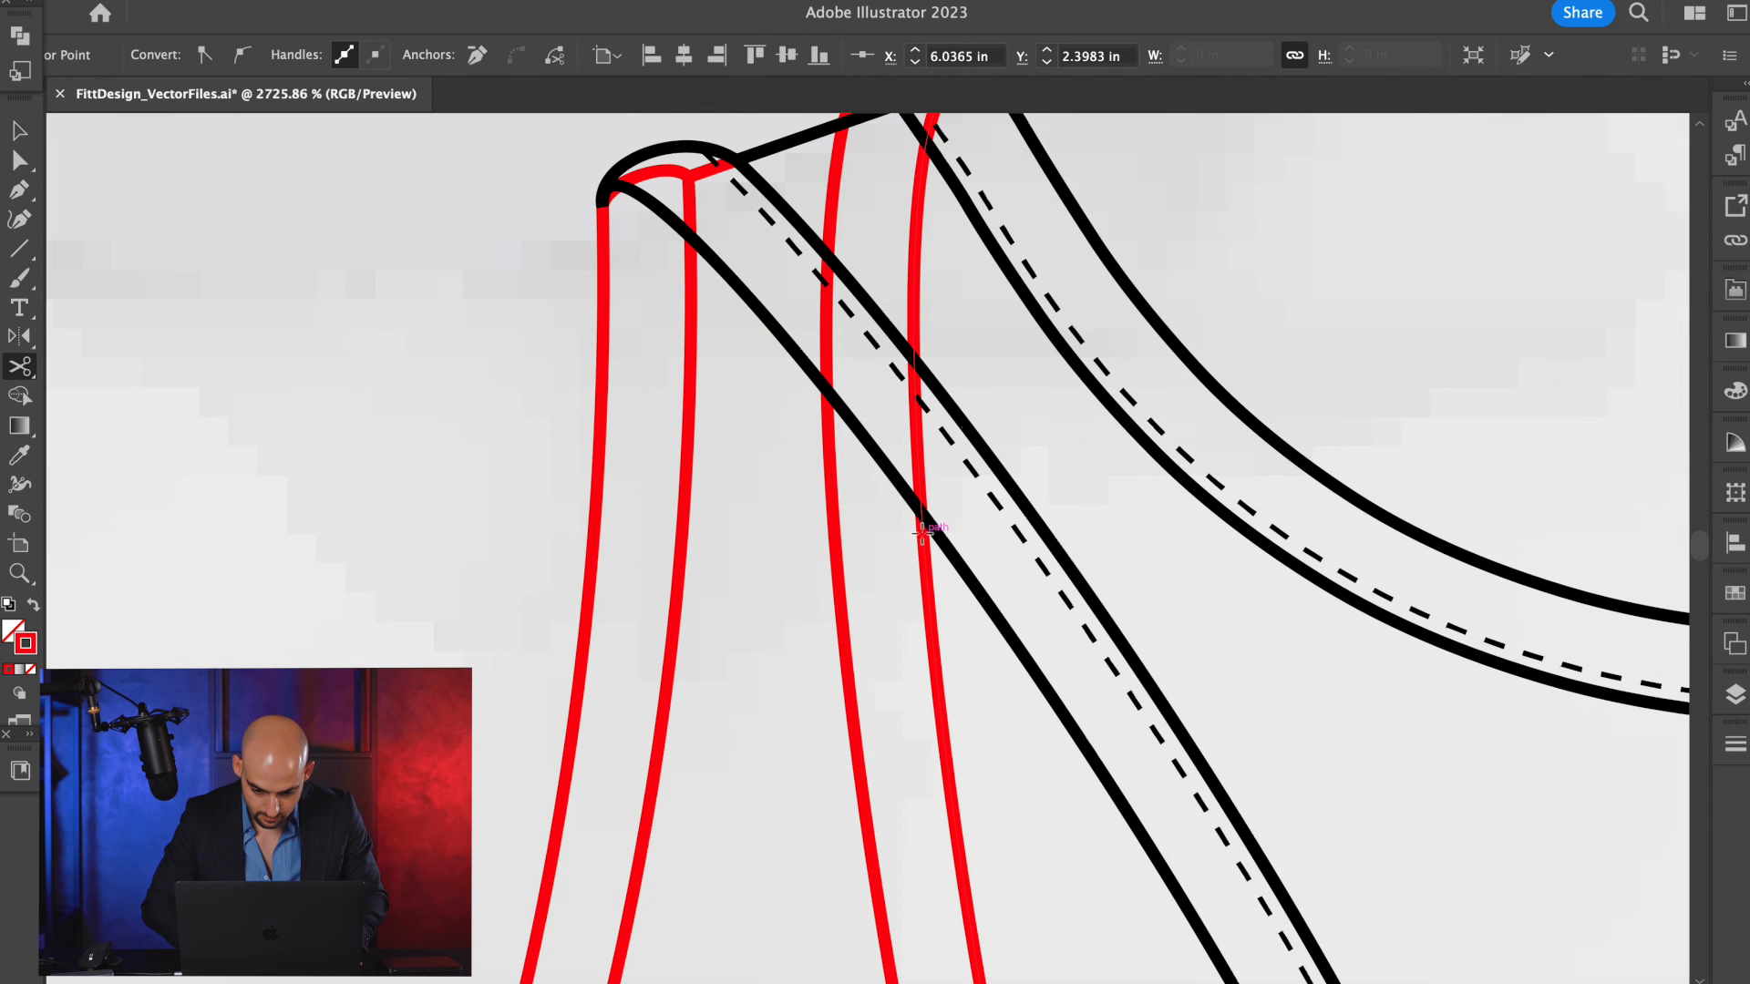
pyautogui.click(603, 219)
pyautogui.scroll(-4, 604, 218)
pyautogui.scroll(4, 460, 619)
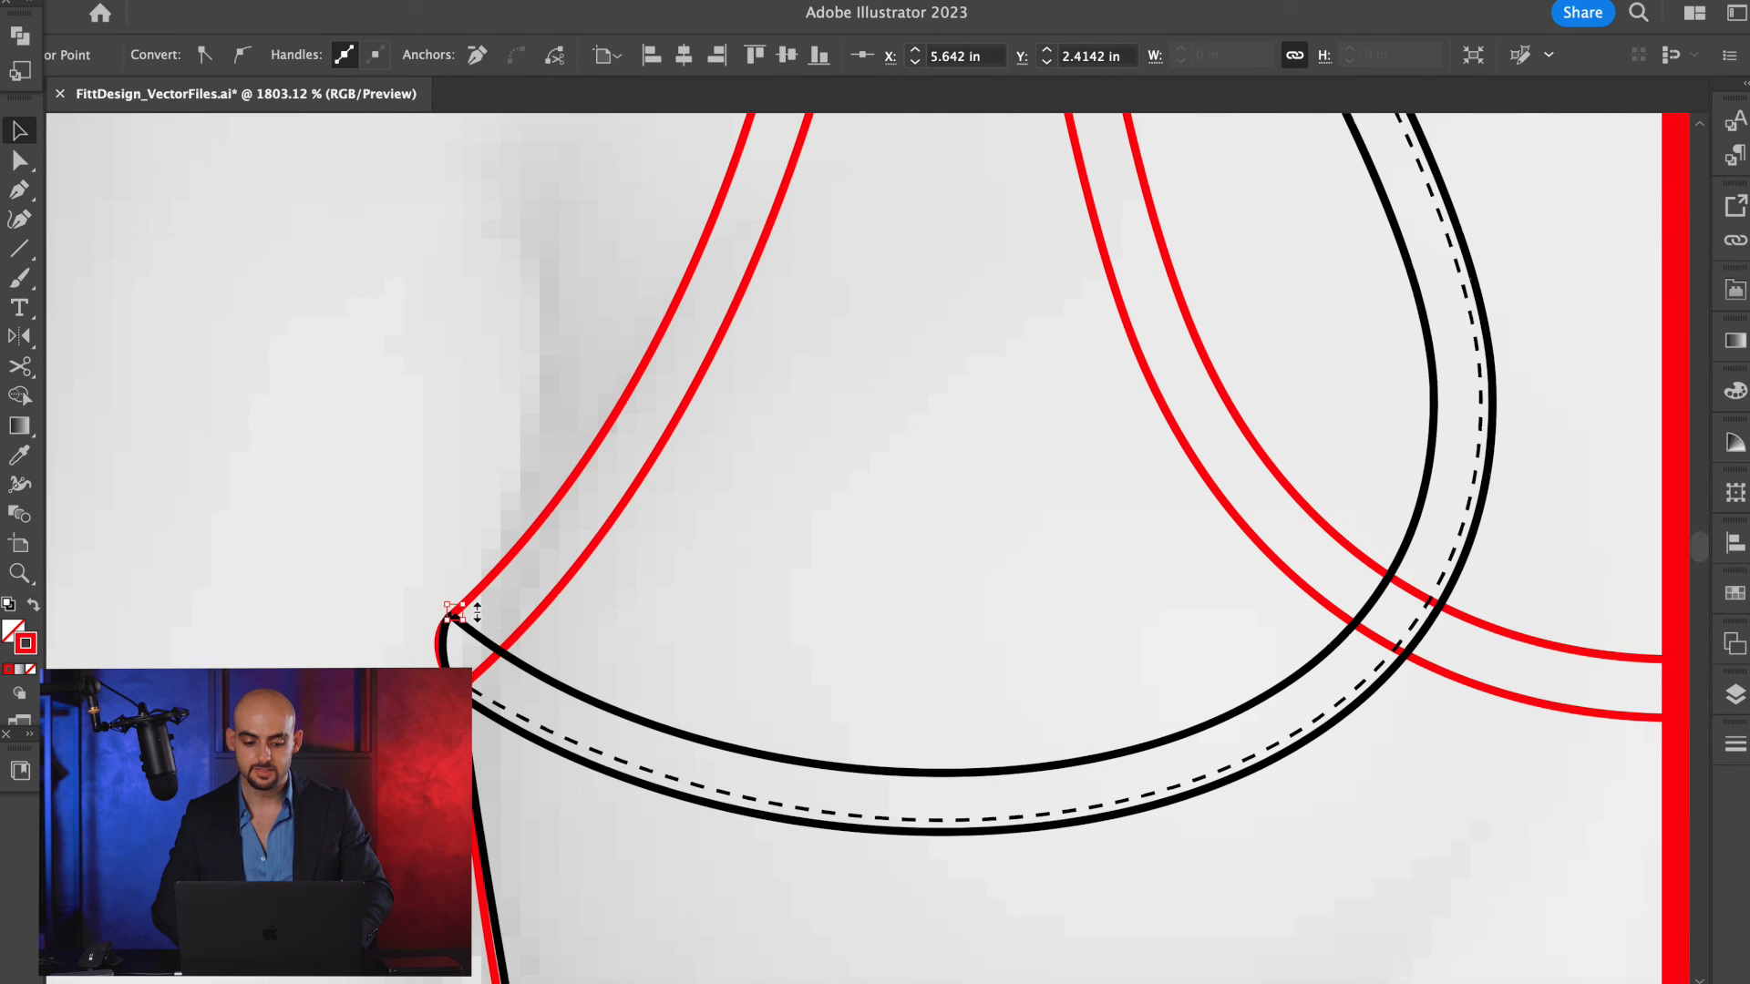
# Isolate the red group and delete its second armhole edge and the small leftover piece at the underarm.
pyautogui.click(591, 576)
pyautogui.doubleClick(582, 567)
pyautogui.click(582, 567)
pyautogui.press('Delete')
pyautogui.click(443, 675)
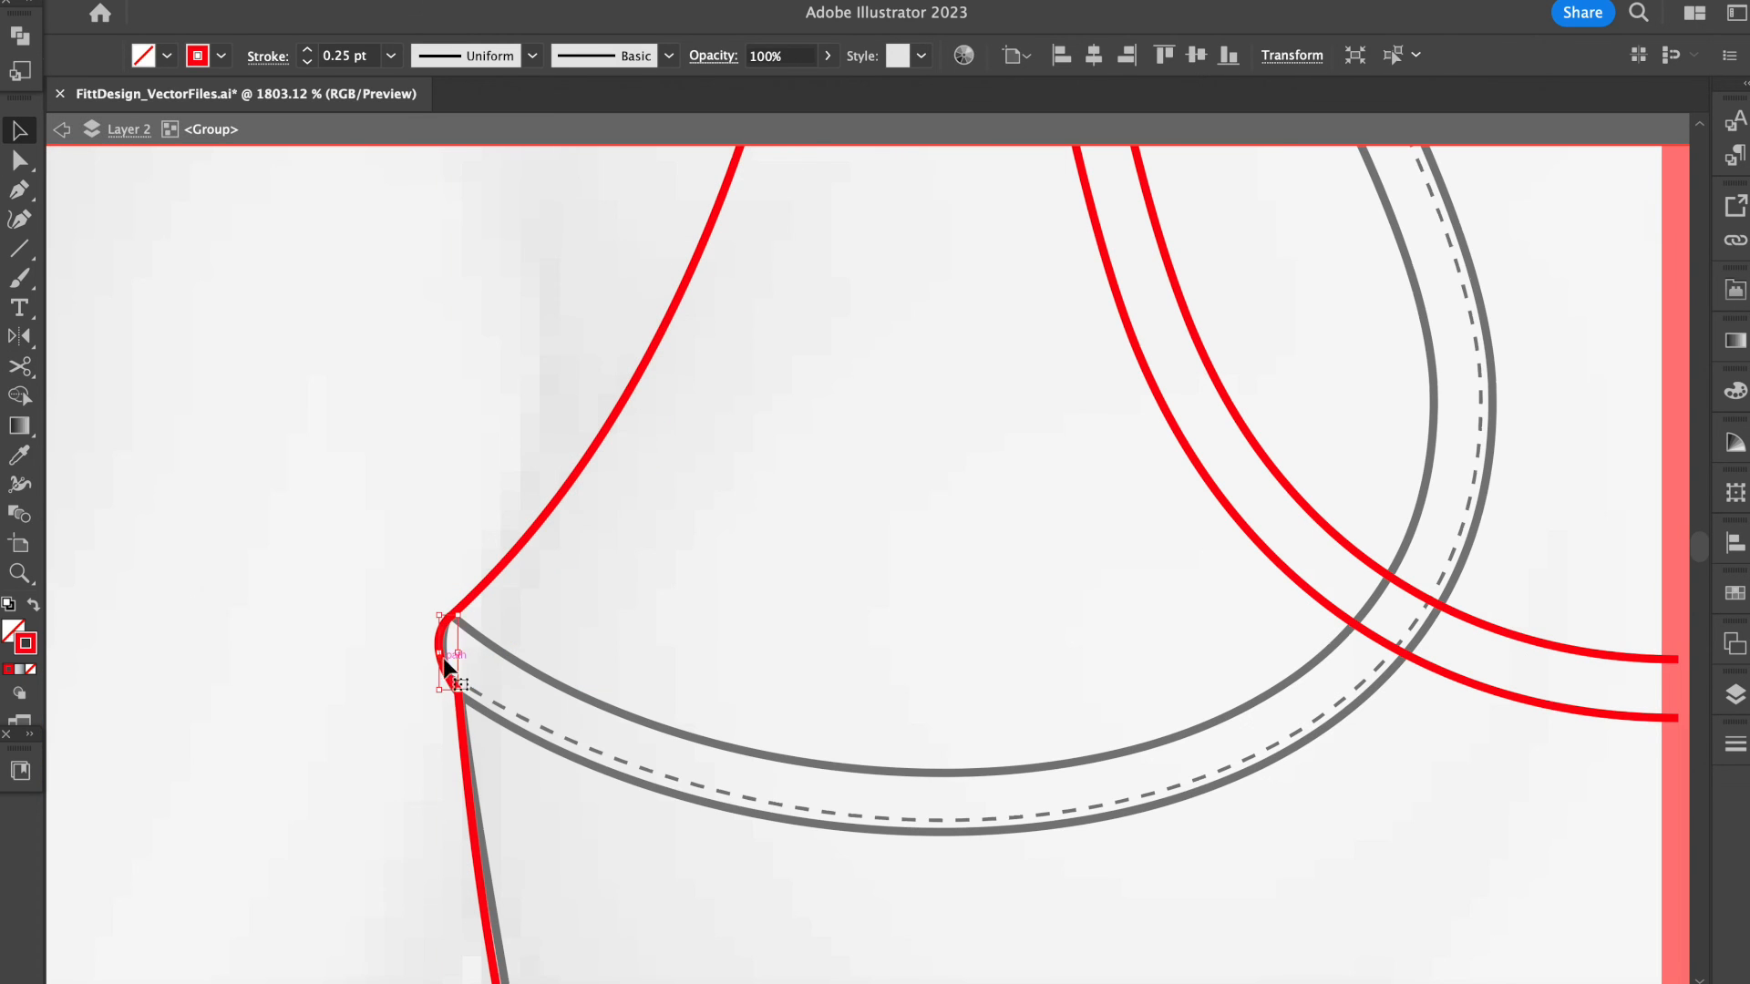
pyautogui.press('Delete')
# Delete the red neckline sections running from the back armhole to the centre line.
pyautogui.scroll(-5, 461, 722)
pyautogui.click(821, 445)
pyautogui.click(844, 533)
pyautogui.press('Delete')
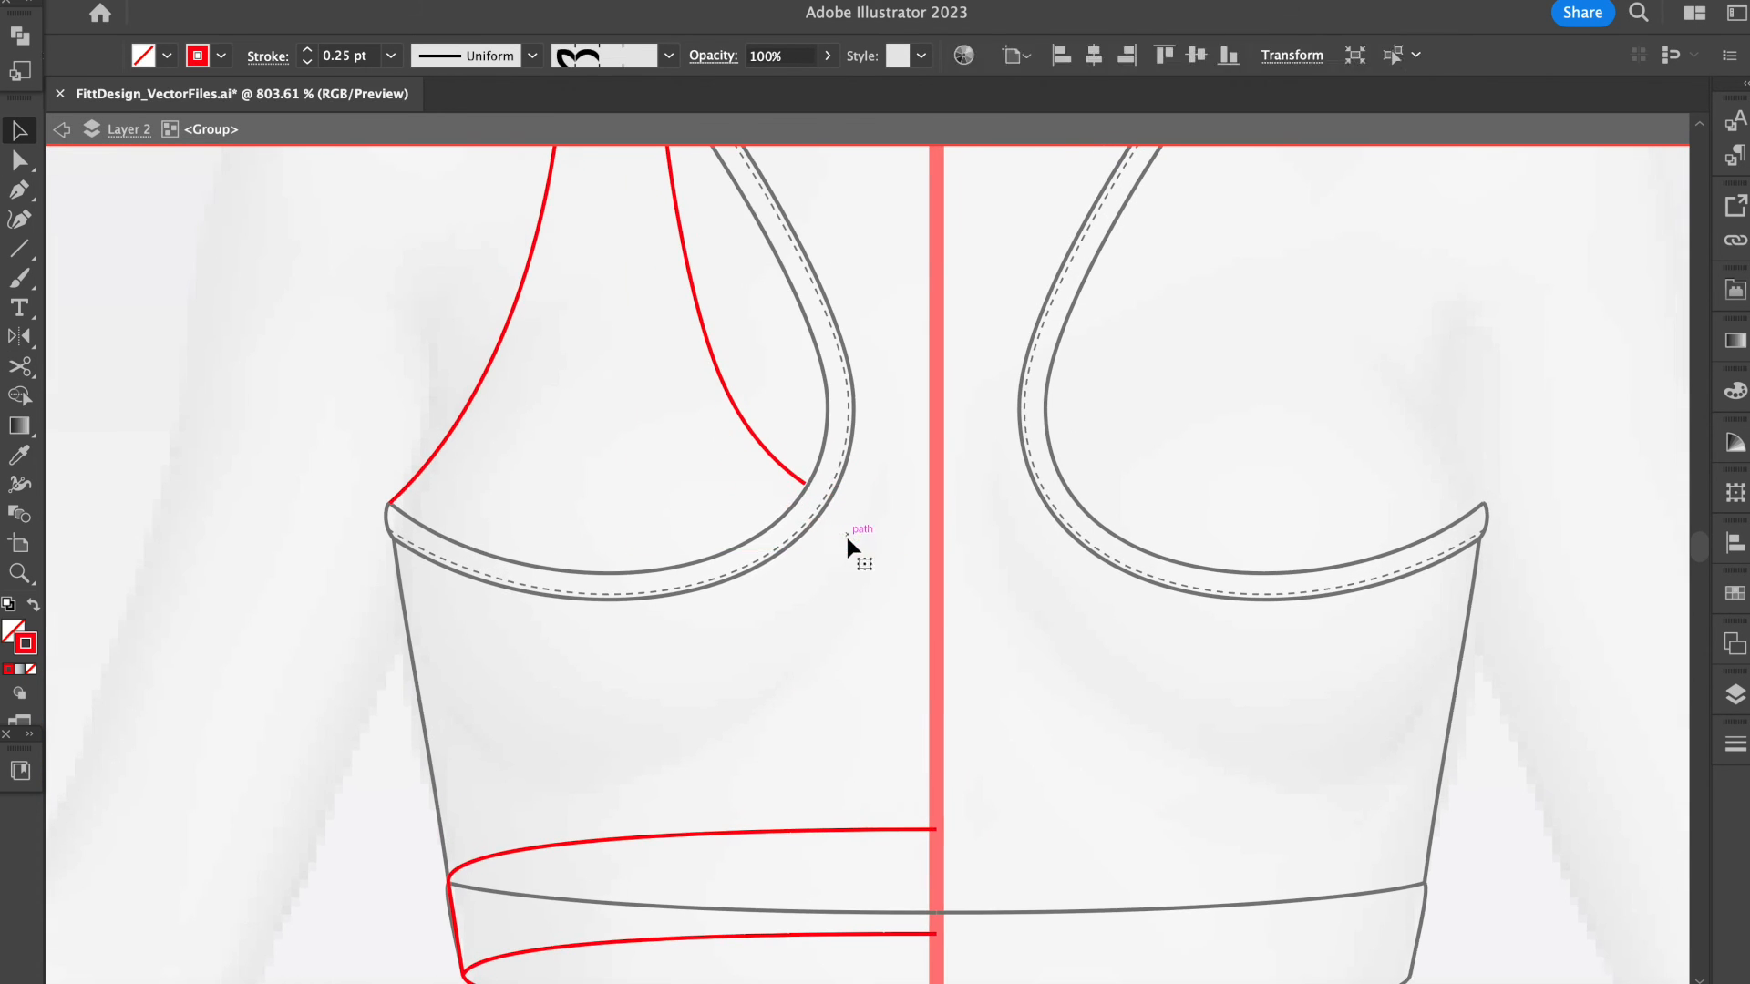
# Remove the surplus red pieces crossing the back strap near the shoulder.
pyautogui.scroll(5, 692, 228)
pyautogui.press('c')
pyautogui.click(613, 432)
pyautogui.press('Delete')
pyautogui.click(468, 296)
pyautogui.press('Delete')
# Move the ends of the red neckline edge exactly onto the back armhole's inner edge, using Outline view and Direct Selection.
pyautogui.press('super+y')
pyautogui.scroll(5, 607, 506)
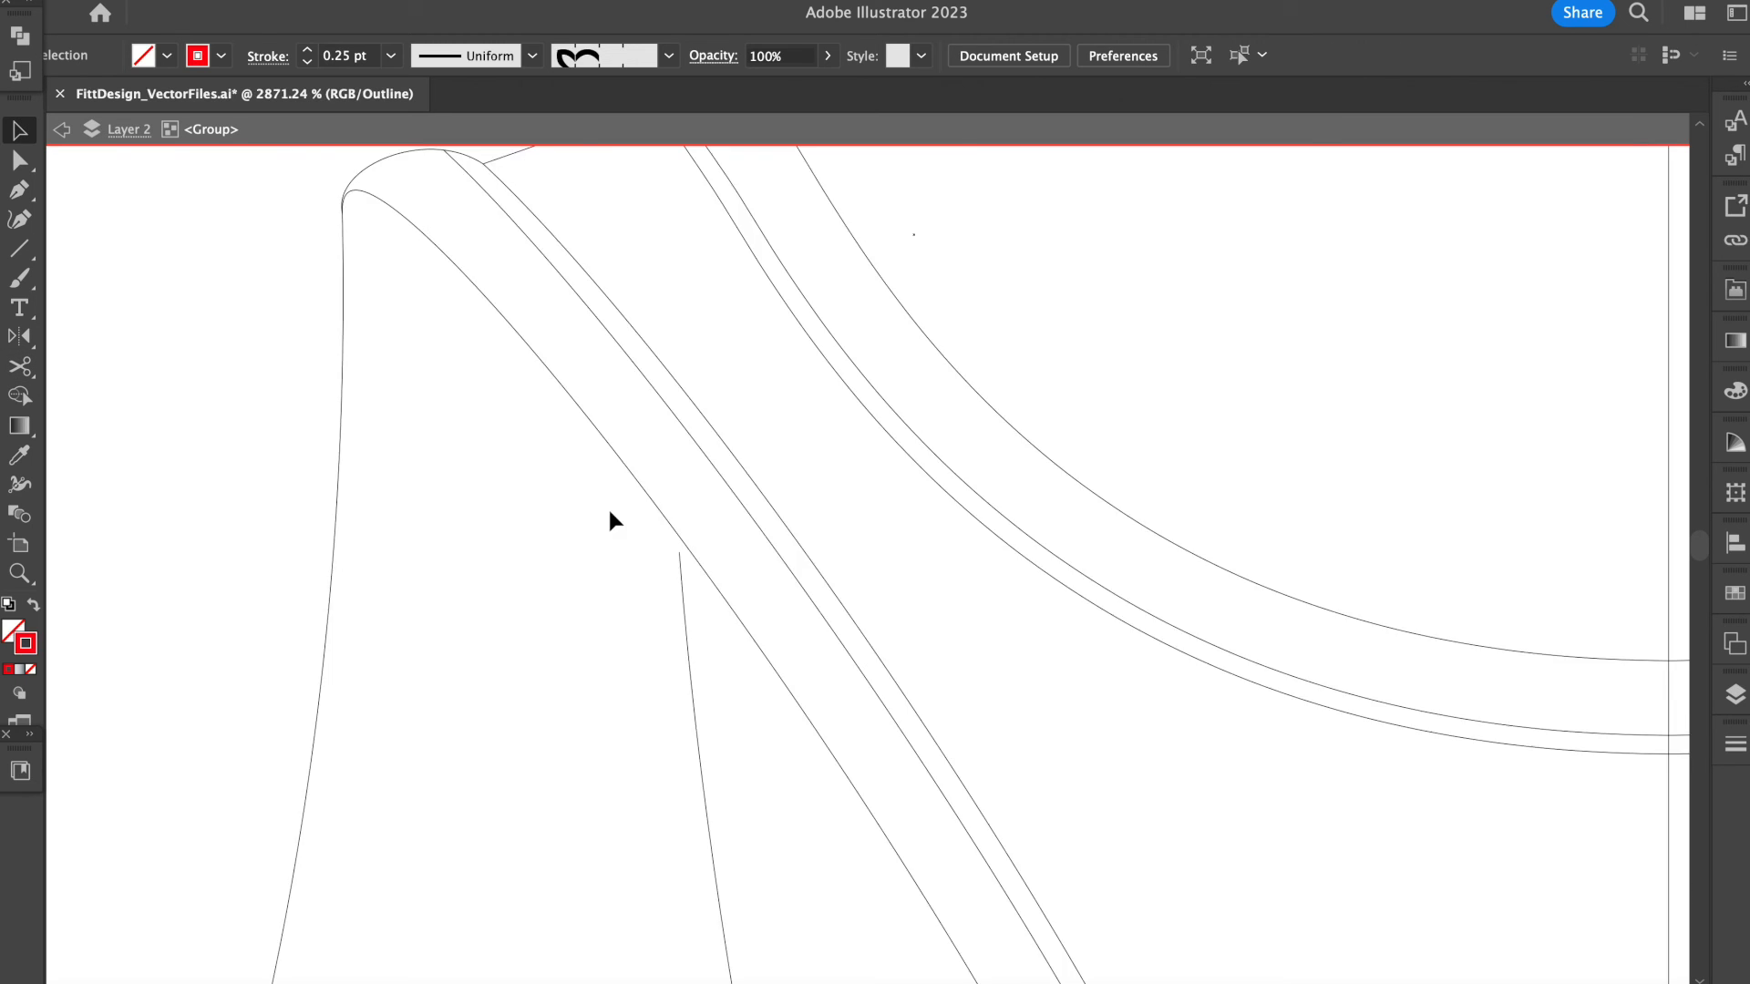
pyautogui.press('a')
pyautogui.moveTo(742, 597); pyautogui.dragTo(742, 585)
pyautogui.scroll(-8, 638, 474)
pyautogui.scroll(8, 1104, 694)
pyautogui.moveTo(1003, 677); pyautogui.dragTo(1020, 692)
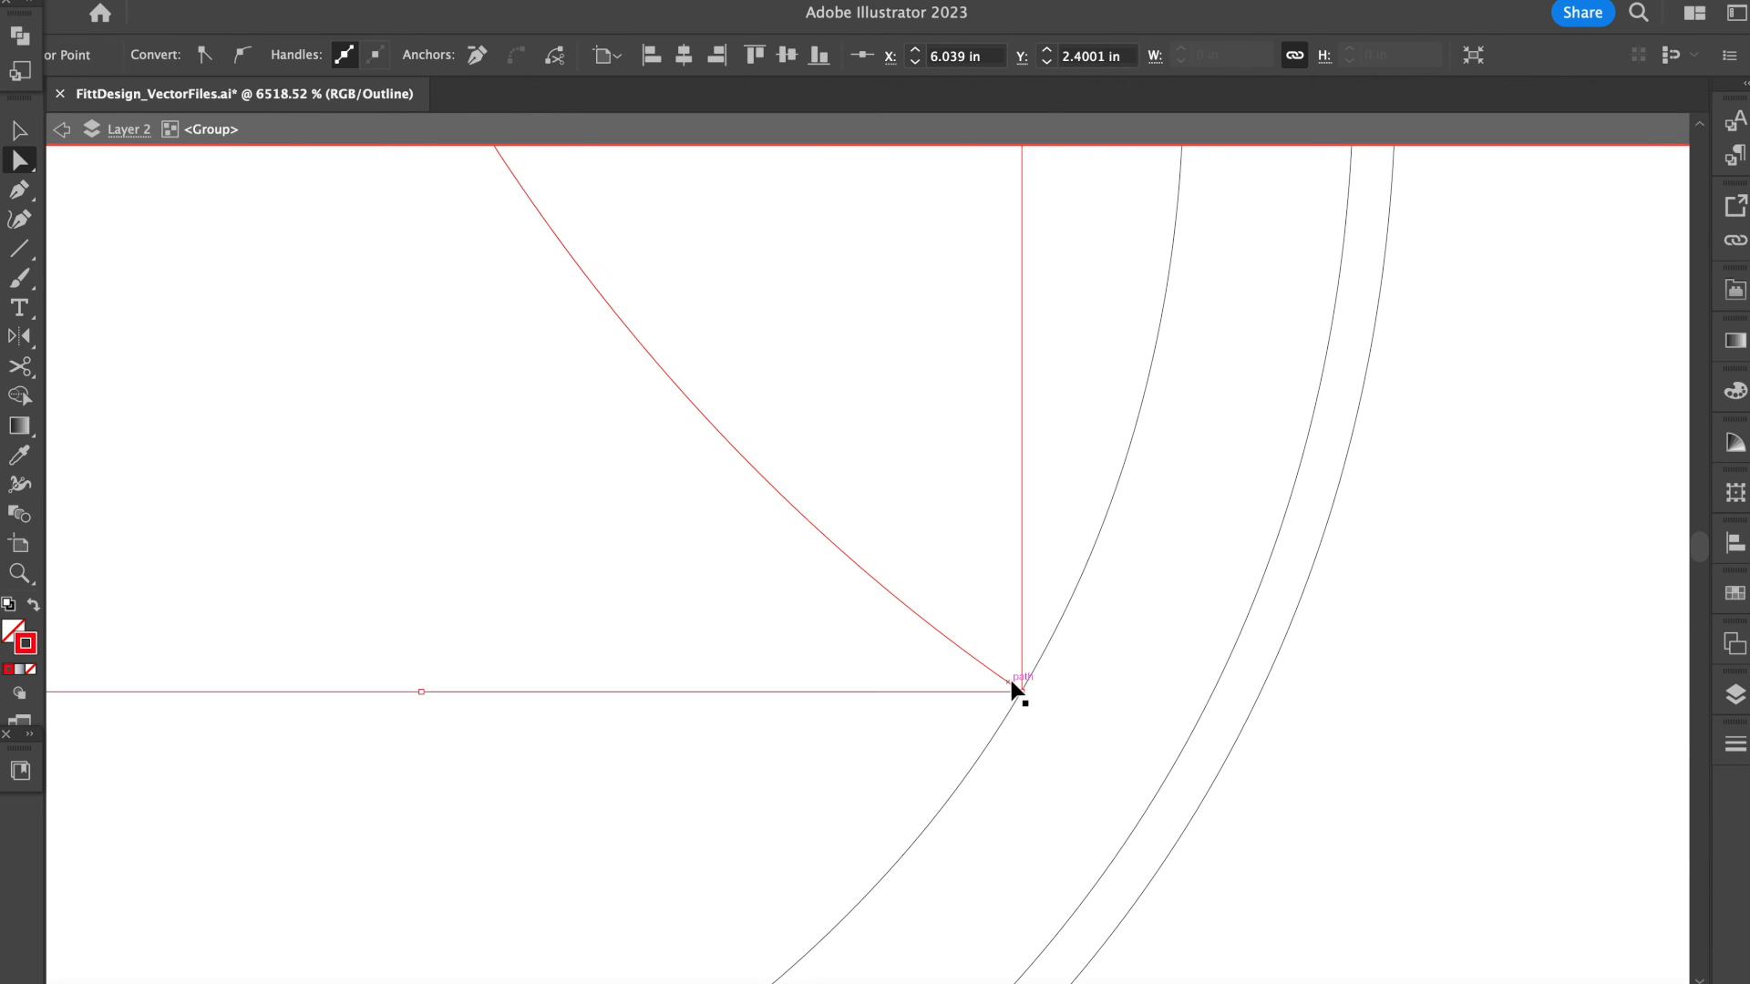
pyautogui.press('super+y')
pyautogui.scroll(-8, 1021, 693)
# Try to copy the back's black line style onto the whole red group with the Eyedropper.
pyautogui.doubleClick(1134, 489)
pyautogui.press('v')
pyautogui.moveTo(947, 501); pyautogui.dragTo(547, 601)
pyautogui.scroll(-5, 866, 682)
pyautogui.press('i')
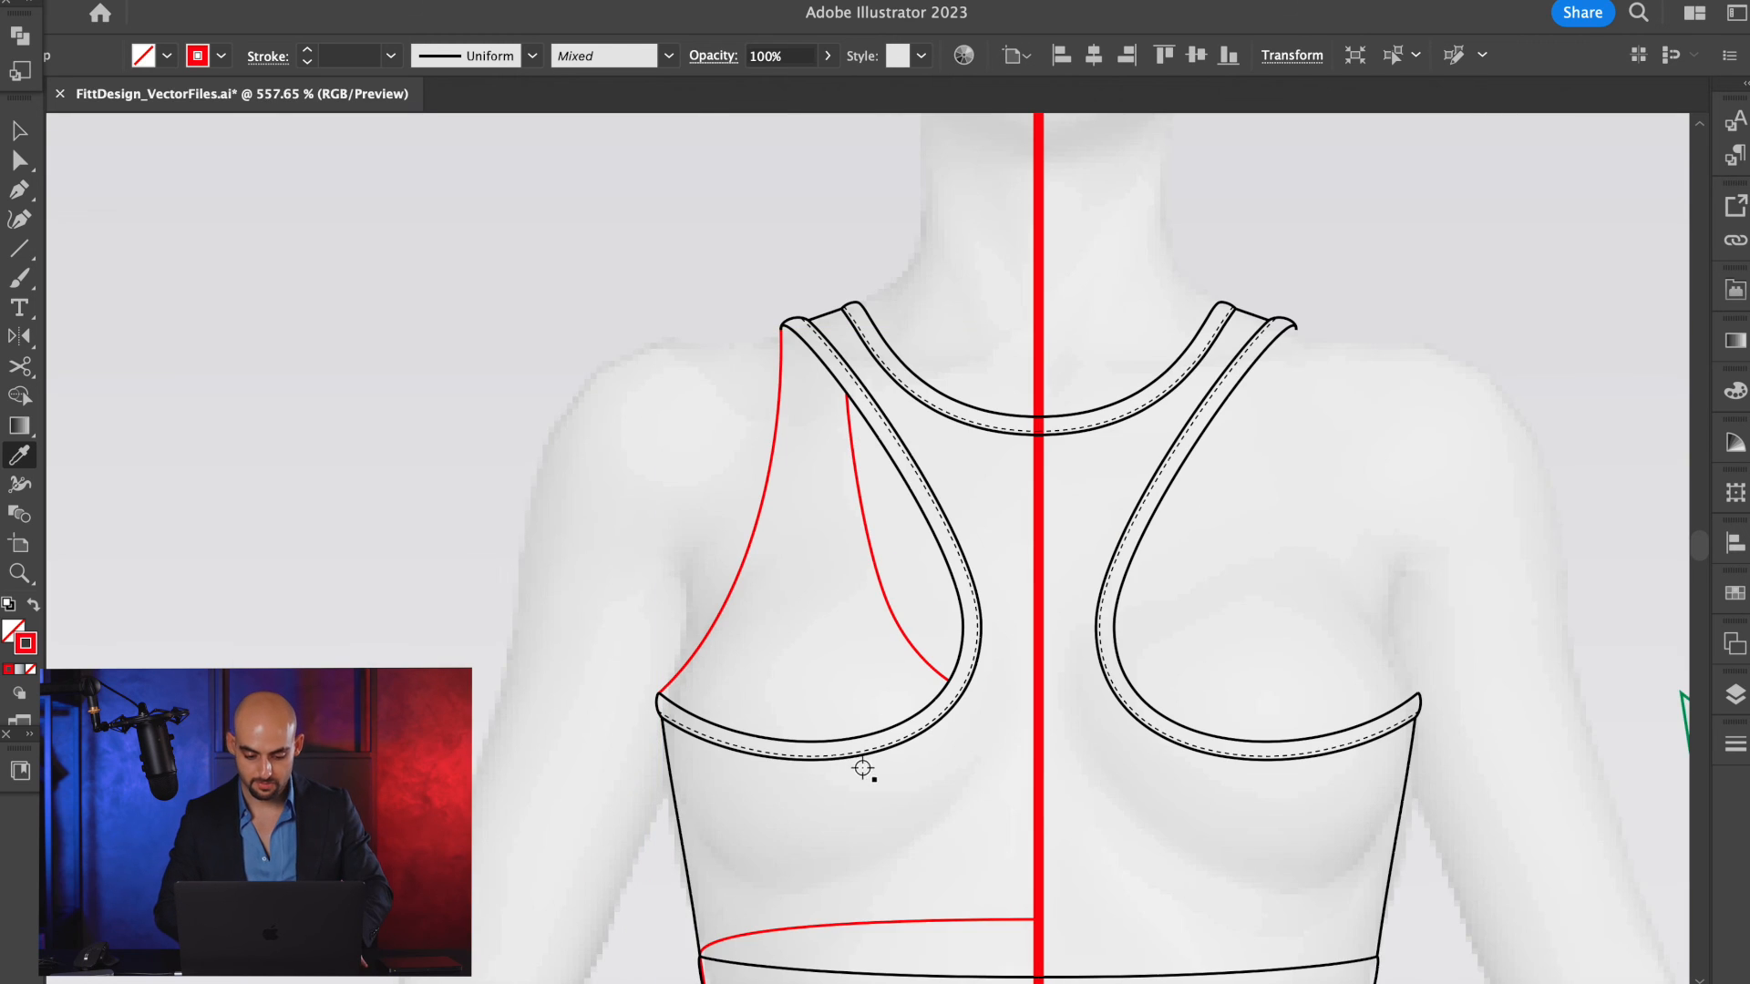
pyautogui.scroll(-3, 857, 768)
pyautogui.click(820, 653)
pyautogui.press('super+z')
# Isolate the red group and delete its waistband lines.
pyautogui.doubleClick(887, 832)
pyautogui.moveTo(875, 793); pyautogui.dragTo(656, 976)
pyautogui.press('Delete')
# Give the remaining red armhole and neckline edges the back's black stroke with the Eyedropper and set their weight to 0.05 pt.
pyautogui.moveTo(884, 364); pyautogui.dragTo(571, 495)
pyautogui.scroll(-5, 571, 495)
pyautogui.scroll(5, 732, 465)
pyautogui.press('i')
pyautogui.click(489, 438)
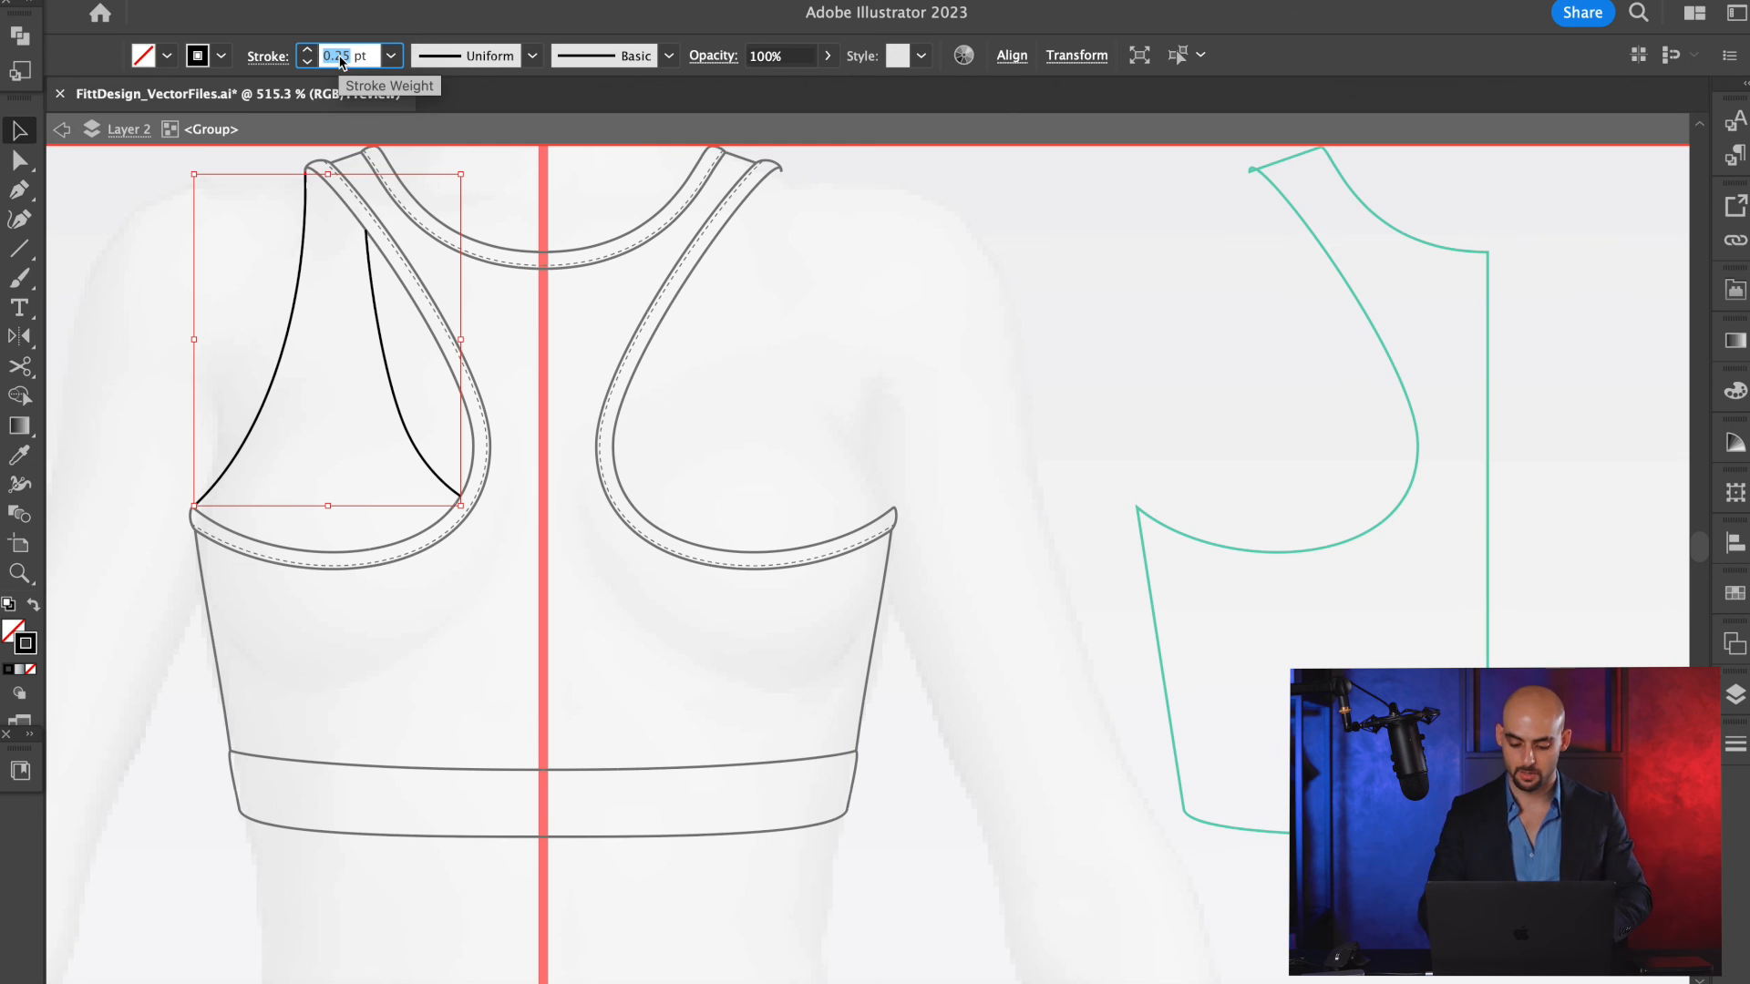
pyautogui.write('0.05')
pyautogui.press('Return')
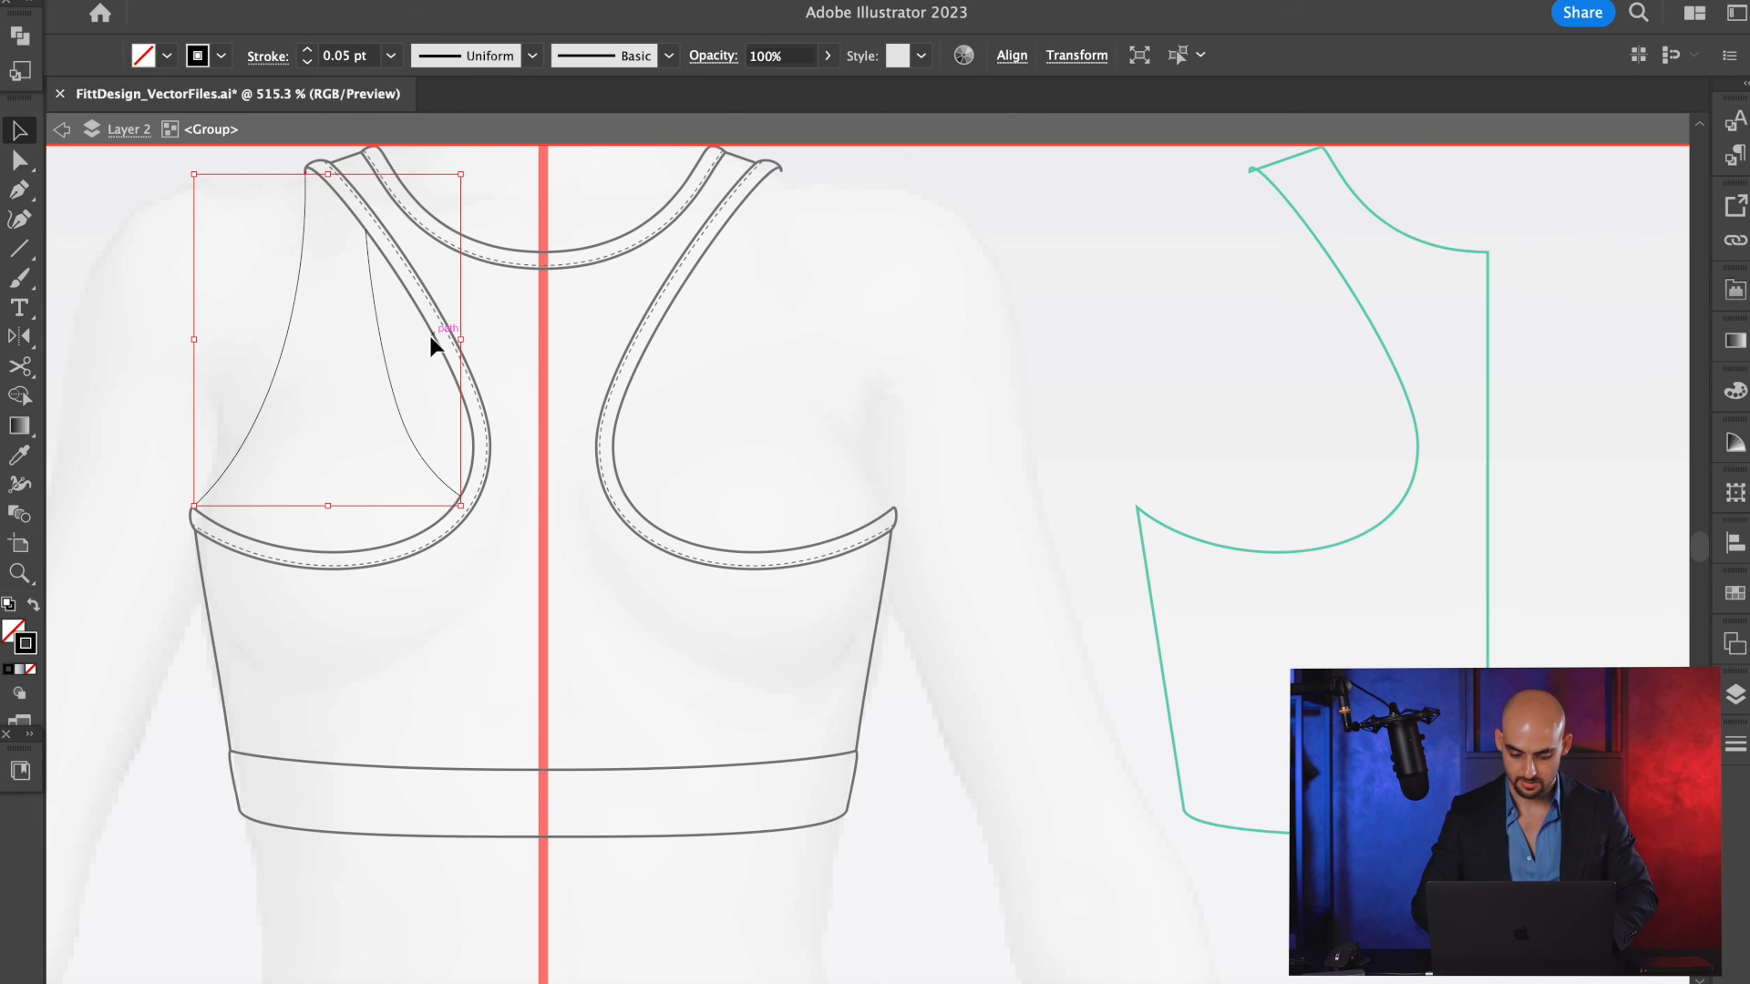
pyautogui.scroll(1, 432, 339)
pyautogui.hscroll(-2, 432, 339)
pyautogui.press('Escape')
# Reflect a vertical copy of the thin front armhole and neckline lines across the red centre line.
pyautogui.click(482, 429)
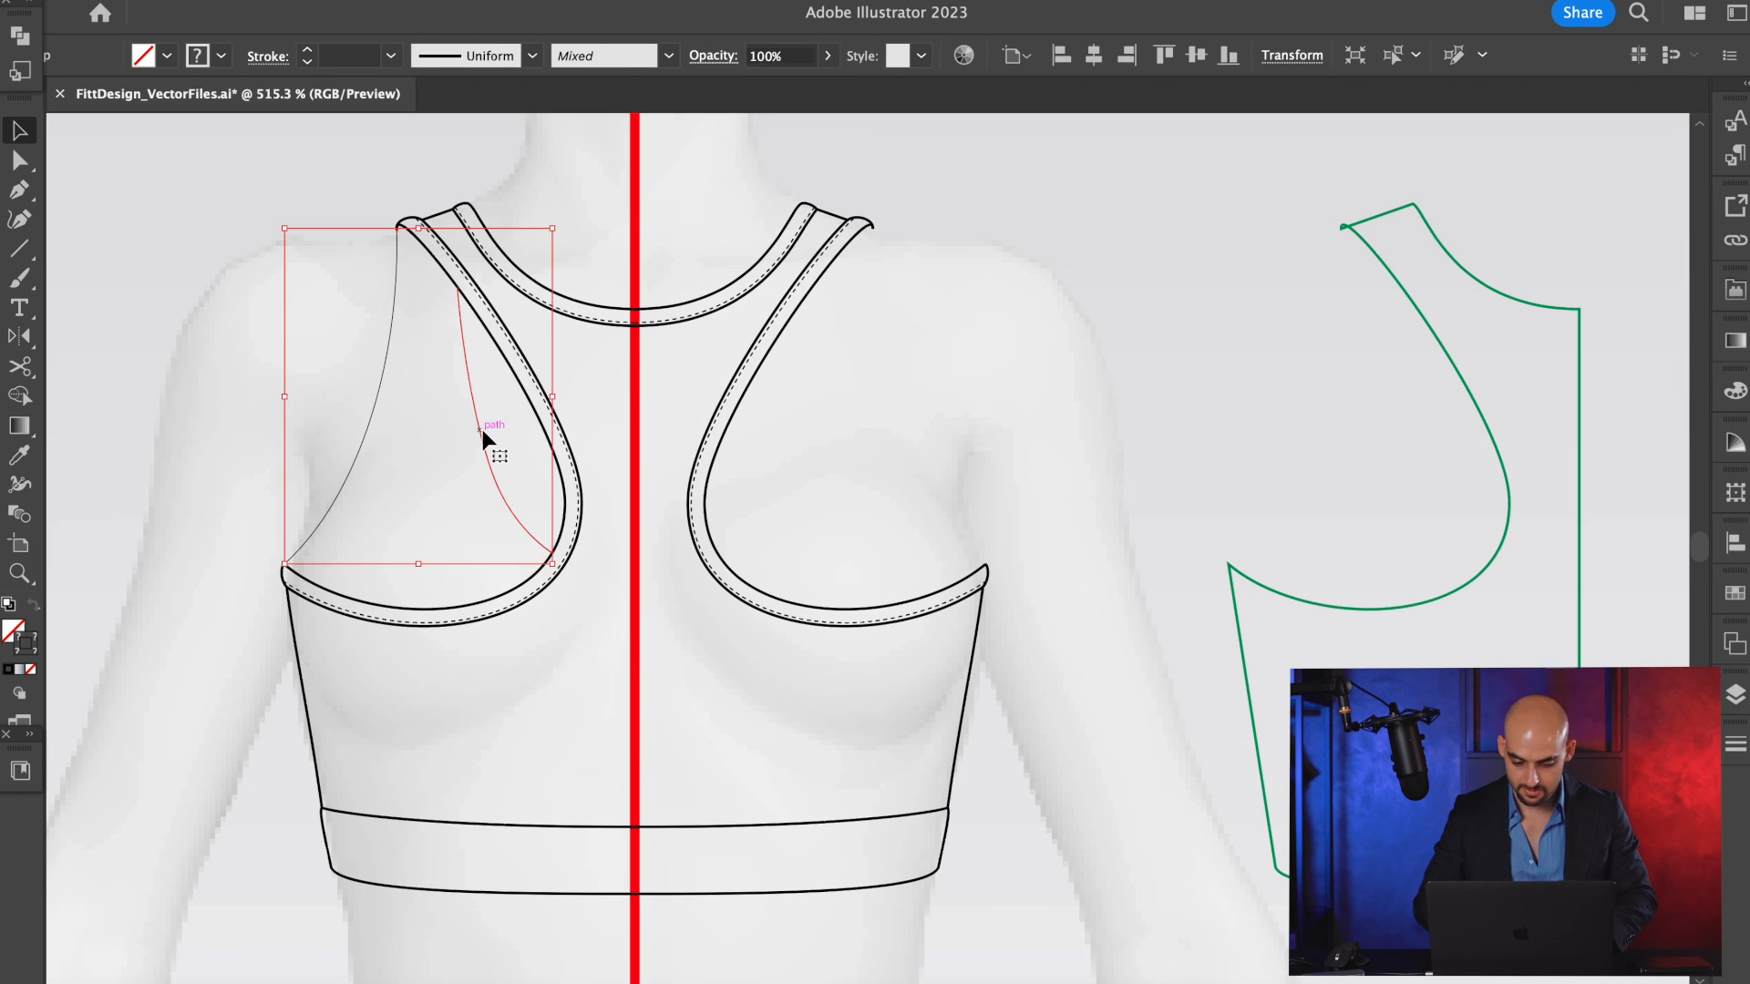
pyautogui.click(381, 422)
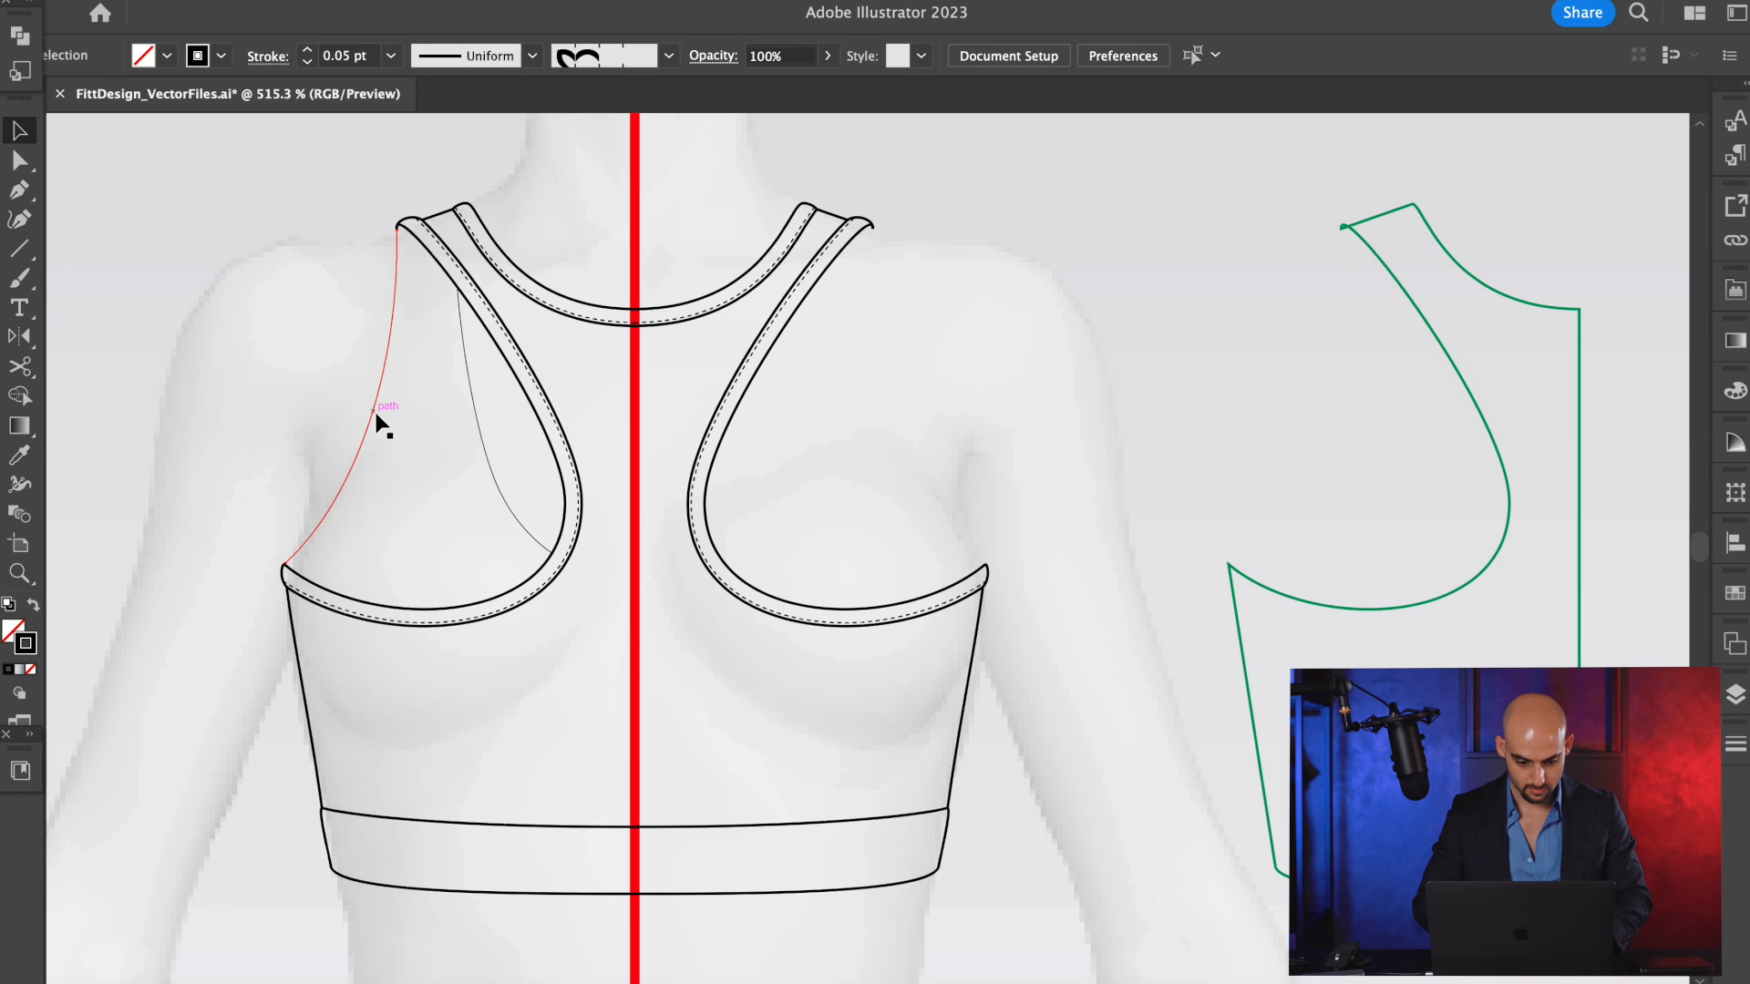
pyautogui.click(479, 437)
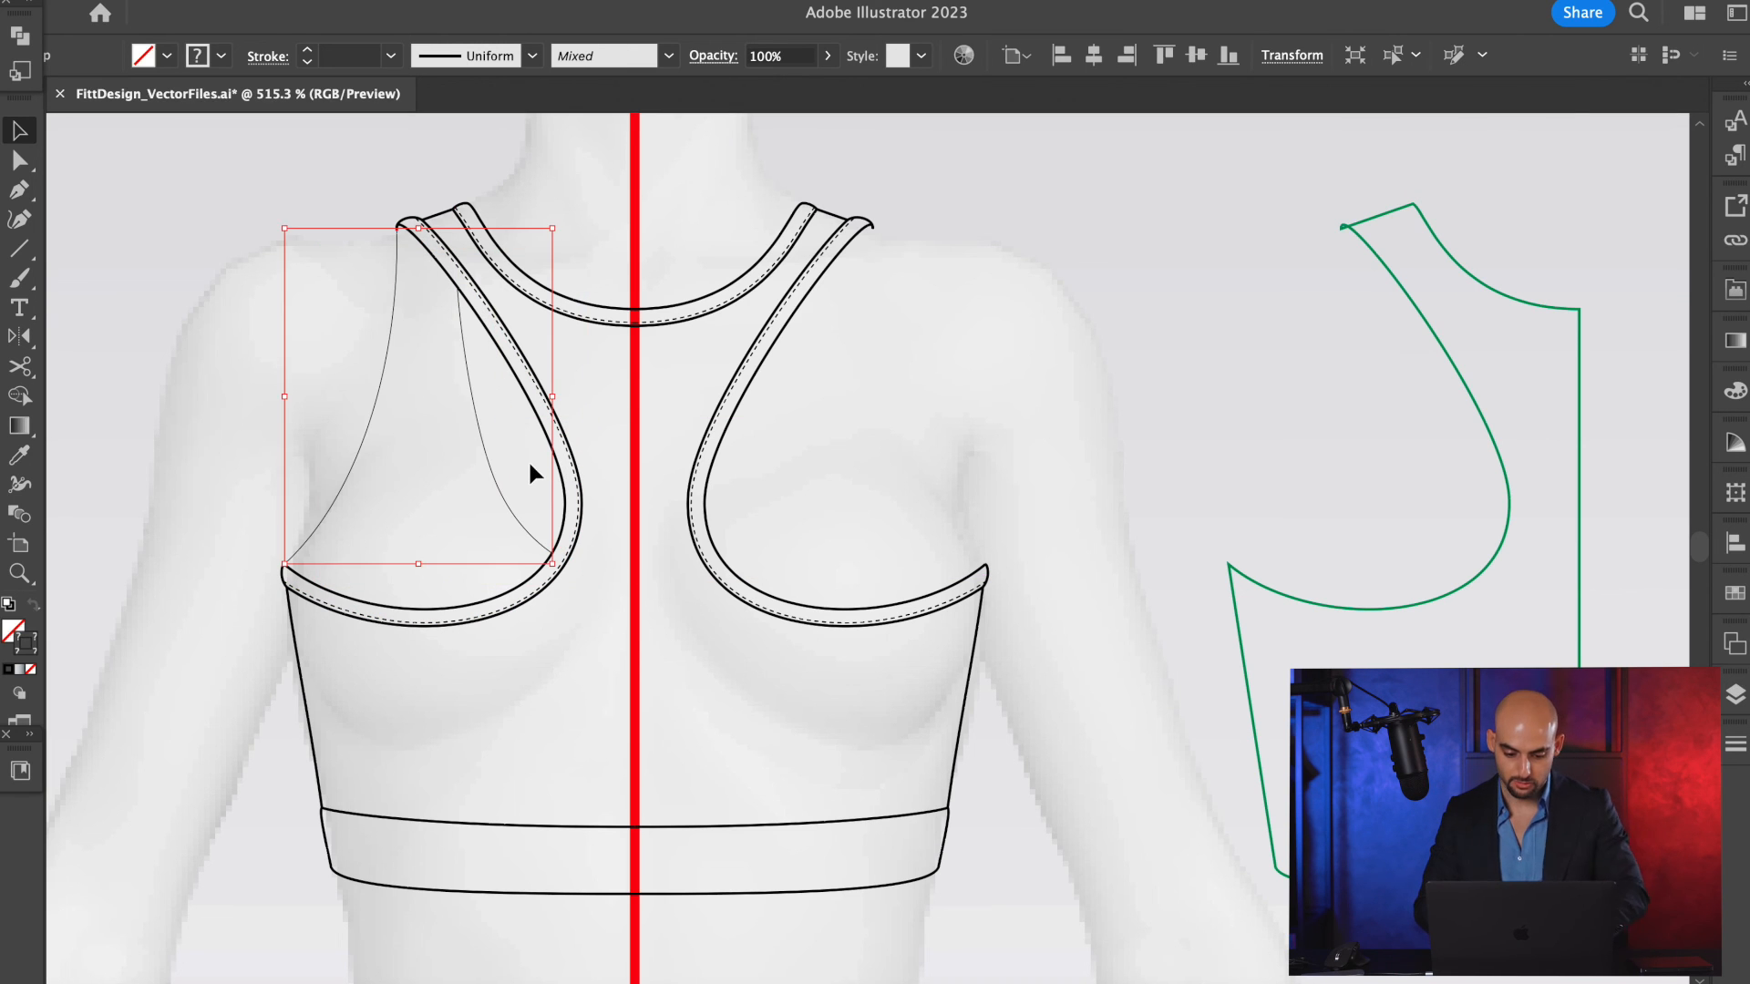
pyautogui.press('o')
pyautogui.keyDown('alt'); pyautogui.click(635, 398); pyautogui.keyUp('alt')
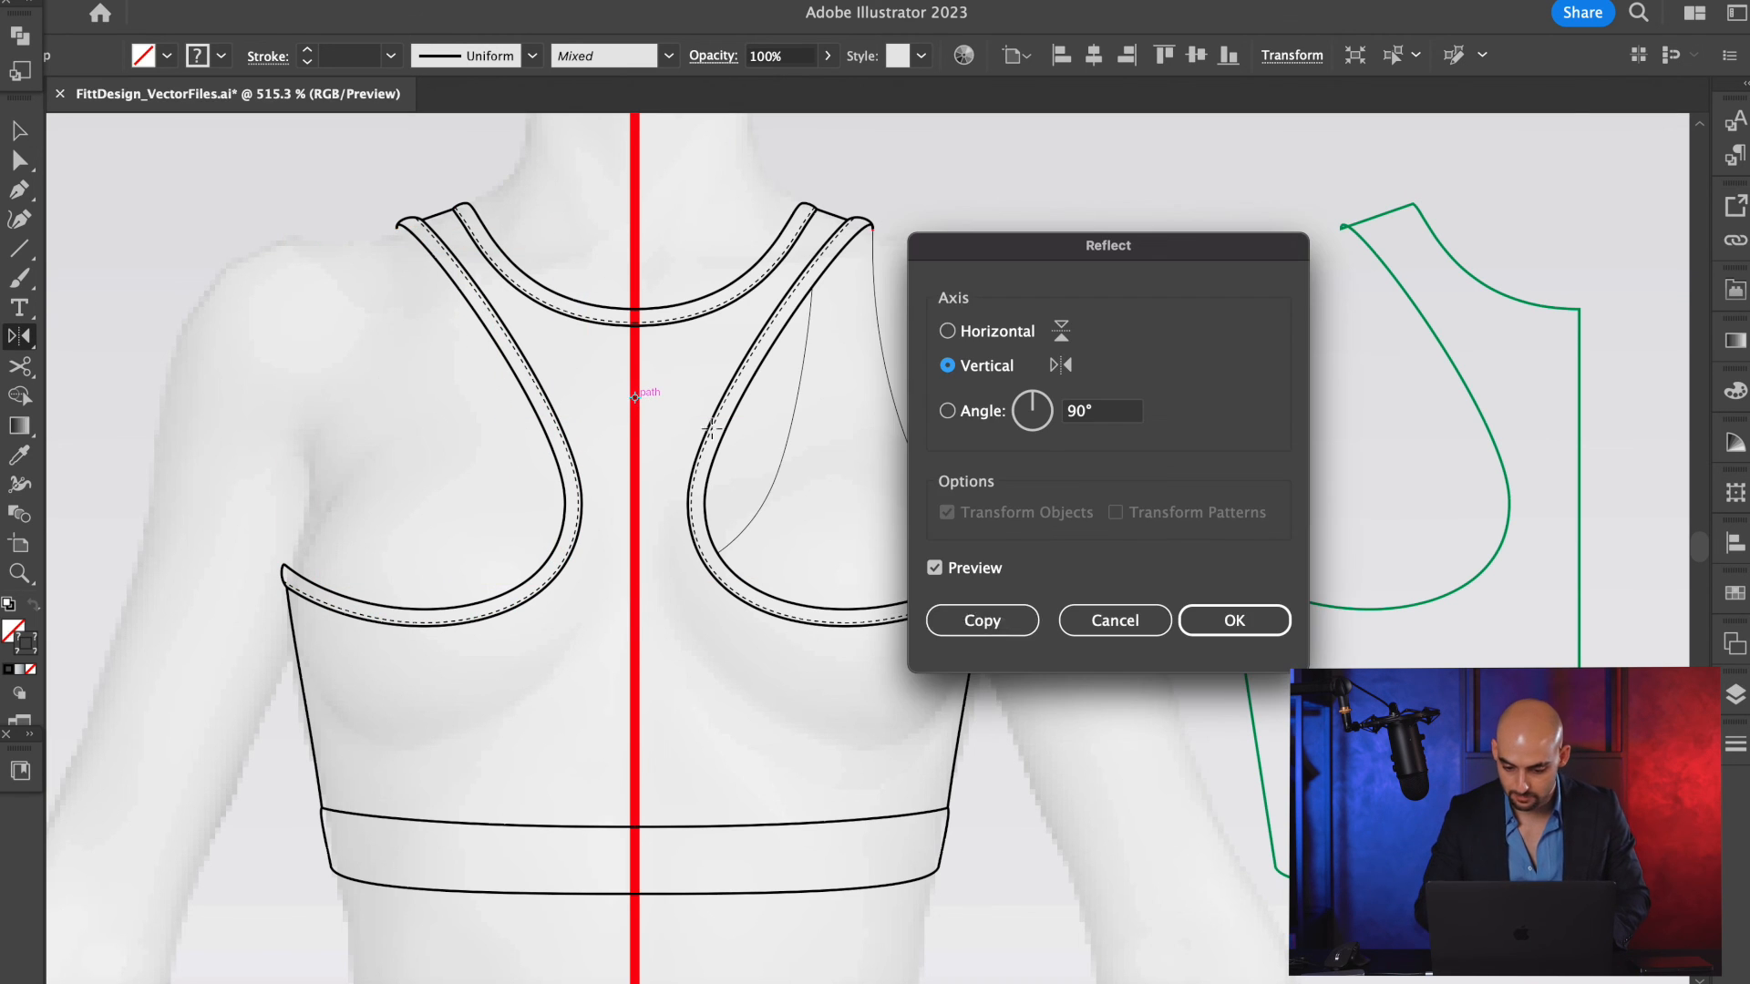
pyautogui.click(982, 621)
pyautogui.click(1121, 437)
pyautogui.scroll(-1, 1112, 437)
pyautogui.scroll(4, 966, 296)
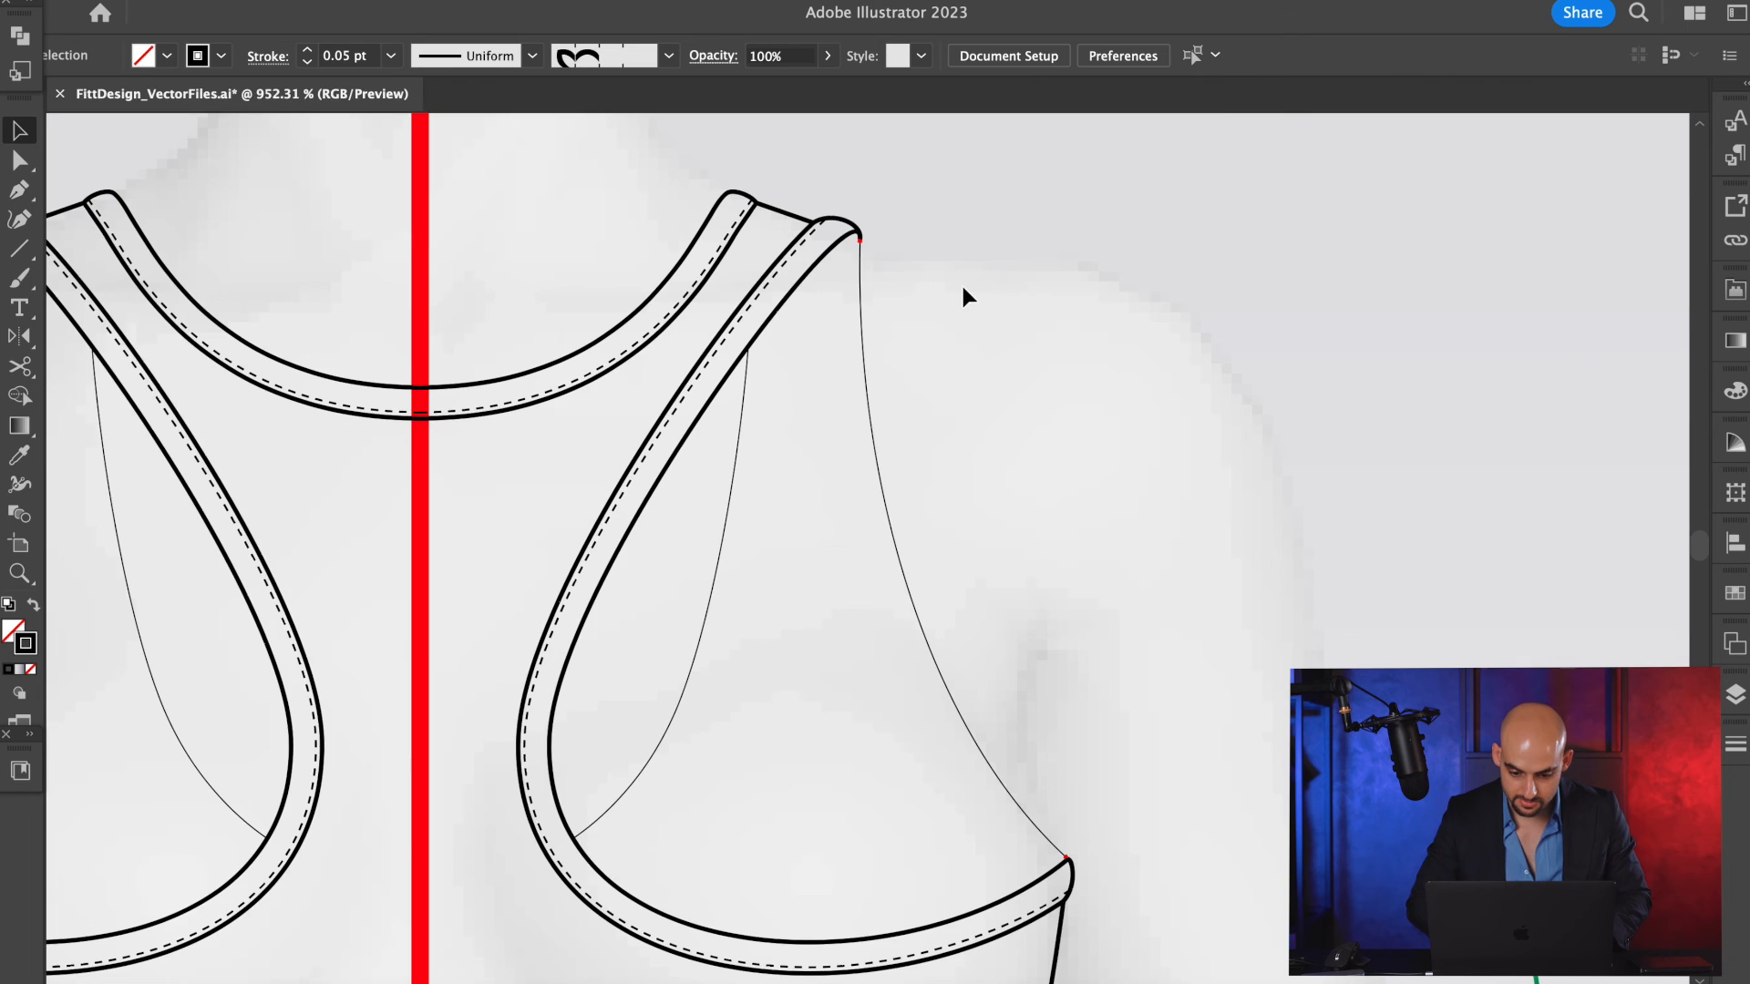
# Inspect the shoulder tip of the reflected lines and undo the reflected copy.
pyautogui.scroll(3, 858, 228)
pyautogui.click(866, 261)
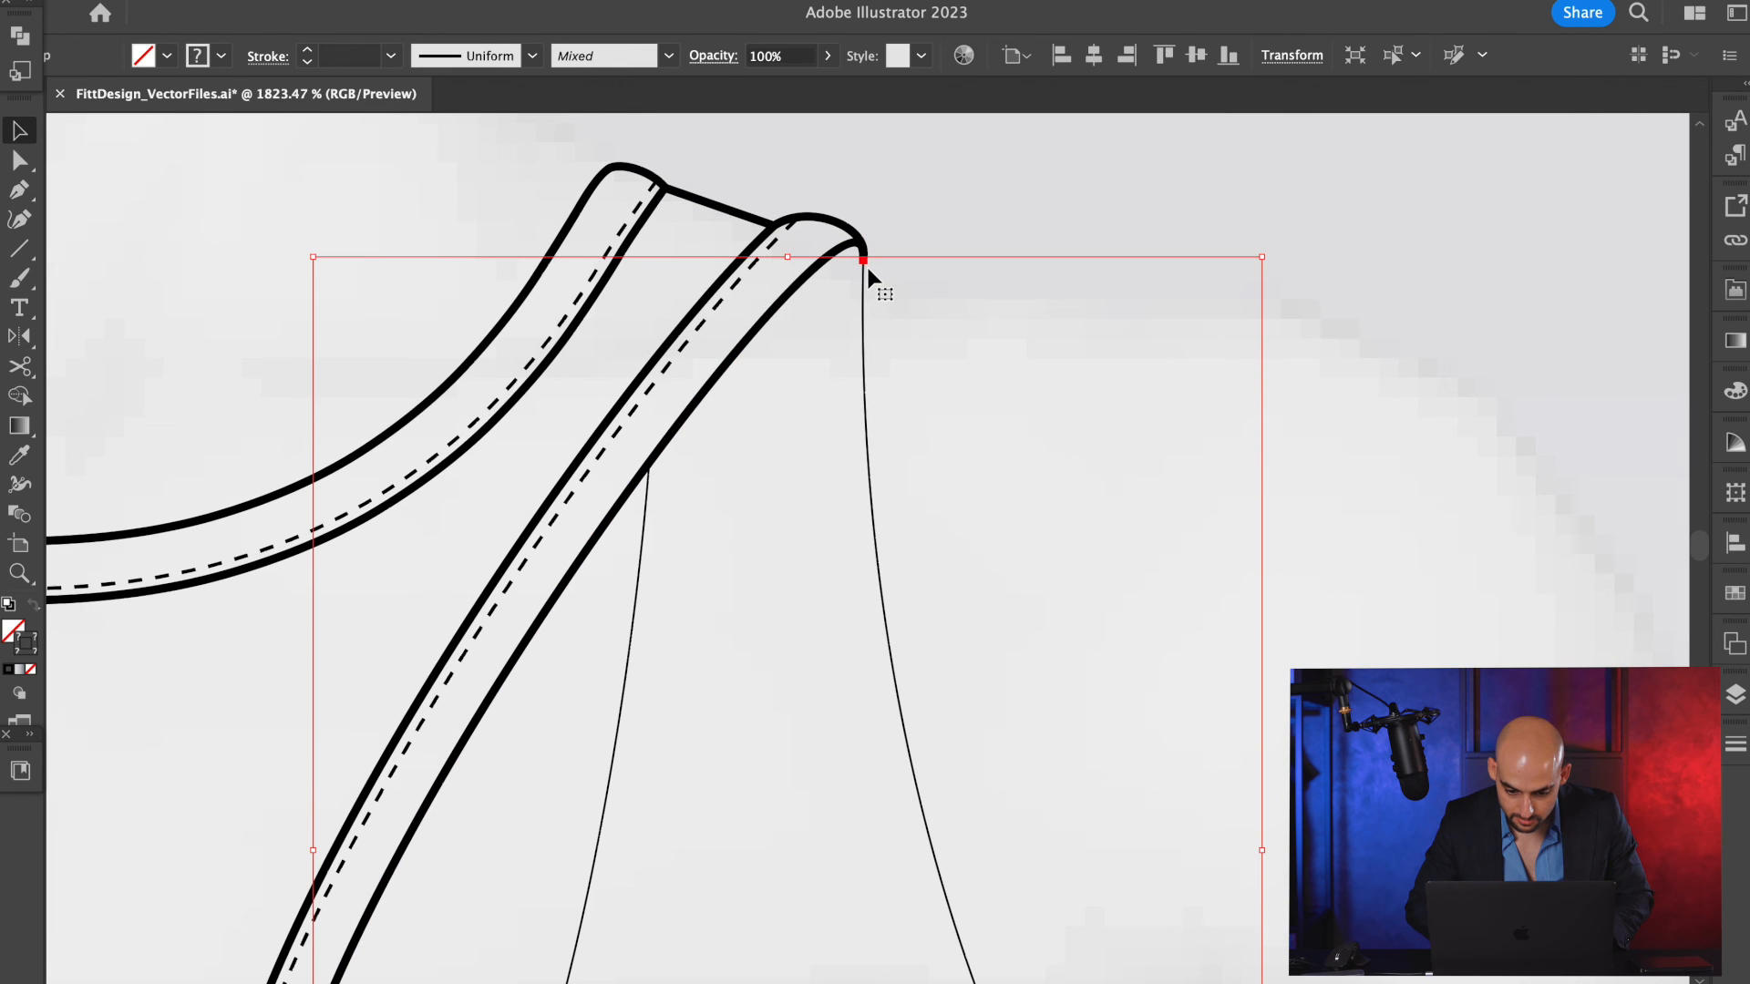
pyautogui.scroll(-4, 868, 268)
pyautogui.press('super+z')
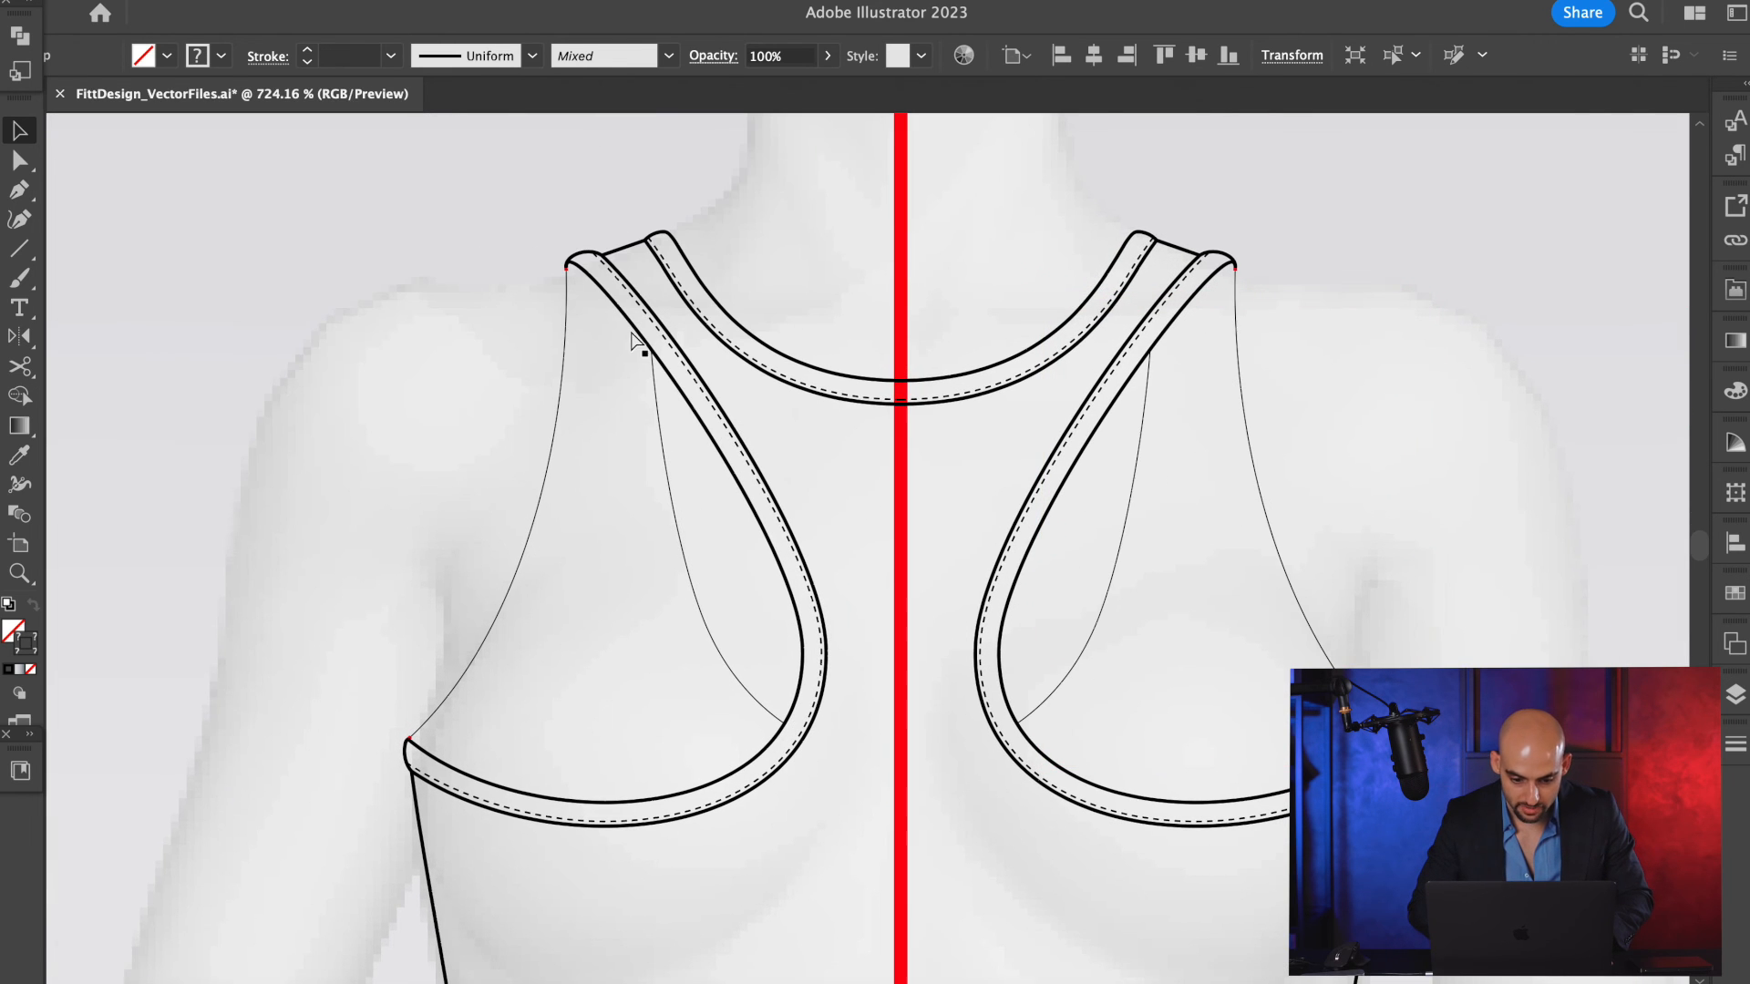
pyautogui.press('super+z')
# Join the short red shoulder piece to the thin armhole line and match its stroke to the thin neckline line with the Eyedropper.
pyautogui.scroll(4, 582, 375)
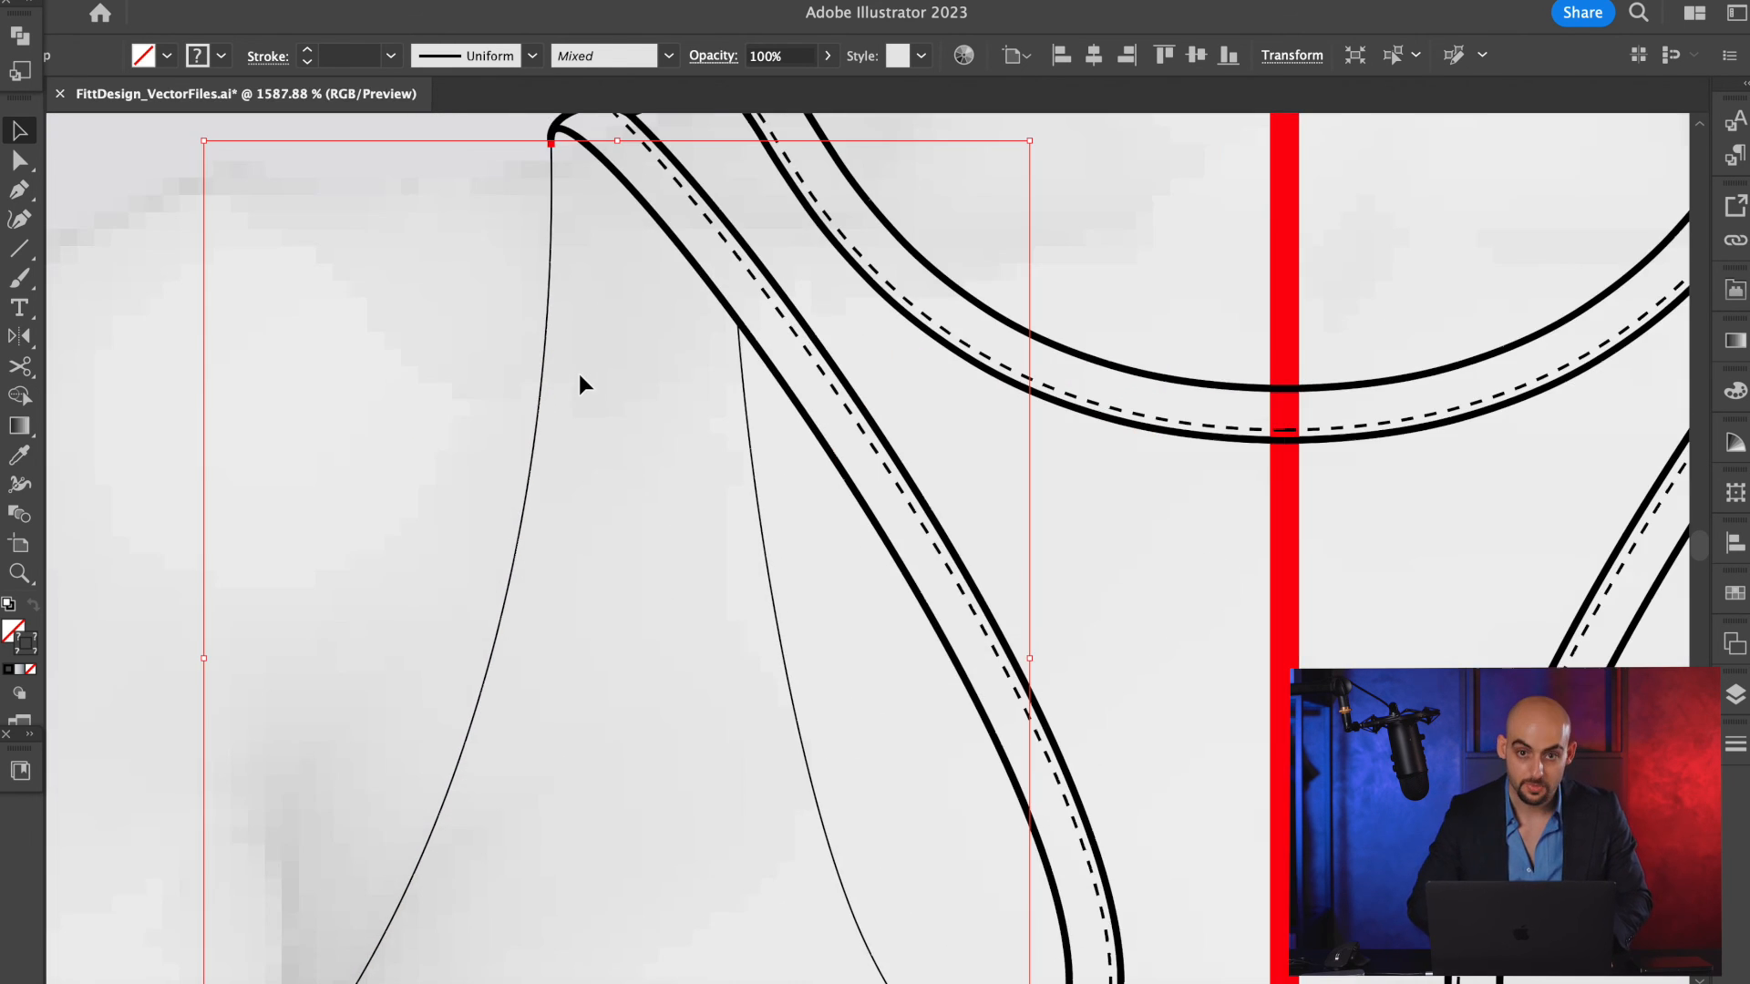
pyautogui.scroll(3, 523, 161)
pyautogui.scroll(4, 570, 246)
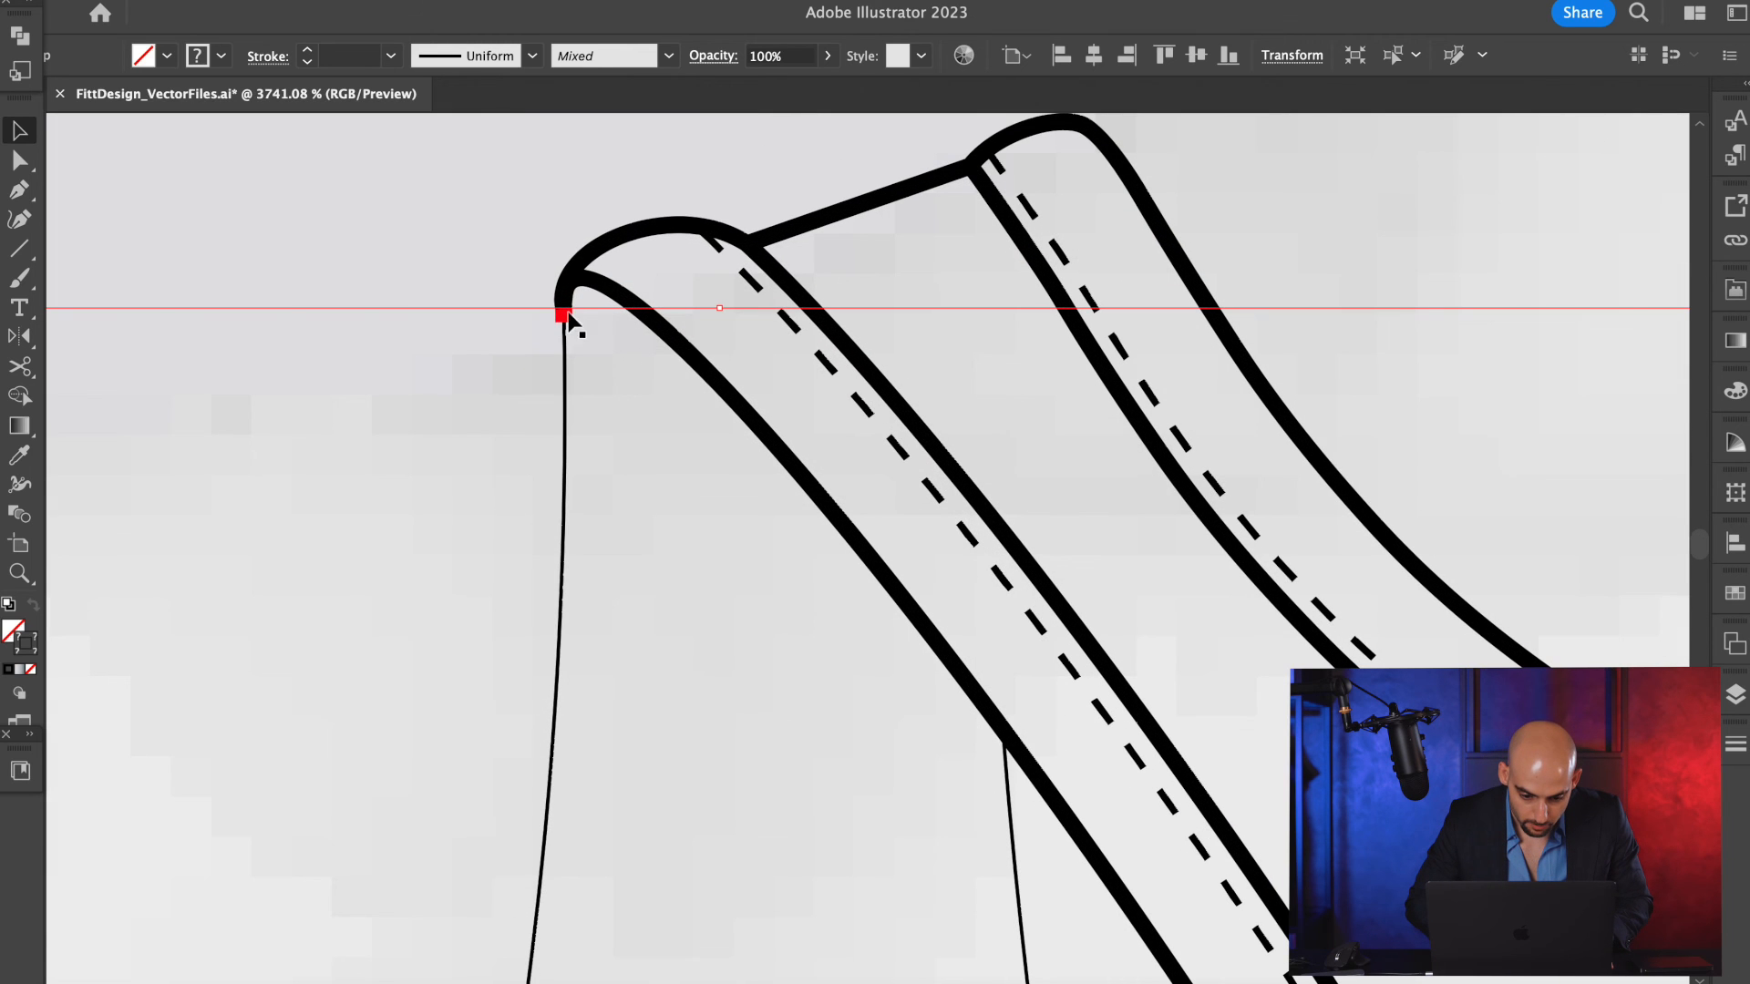
pyautogui.doubleClick(564, 318)
pyautogui.click(566, 343)
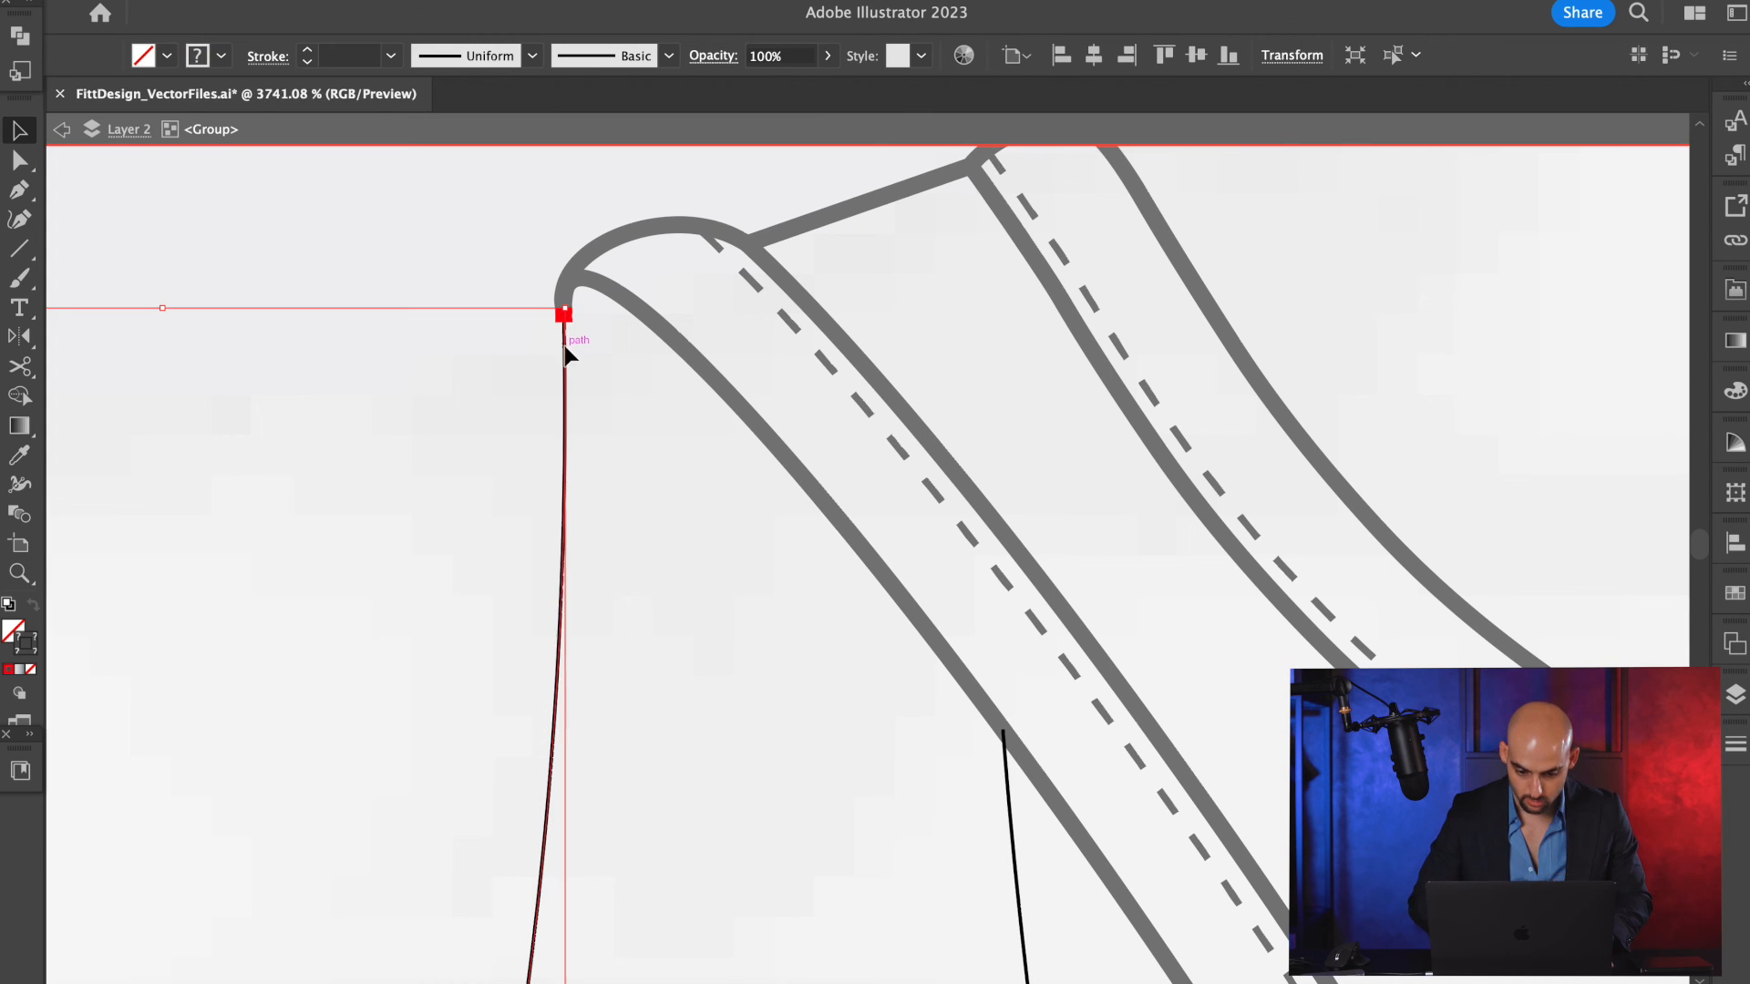
pyautogui.scroll(-3, 566, 351)
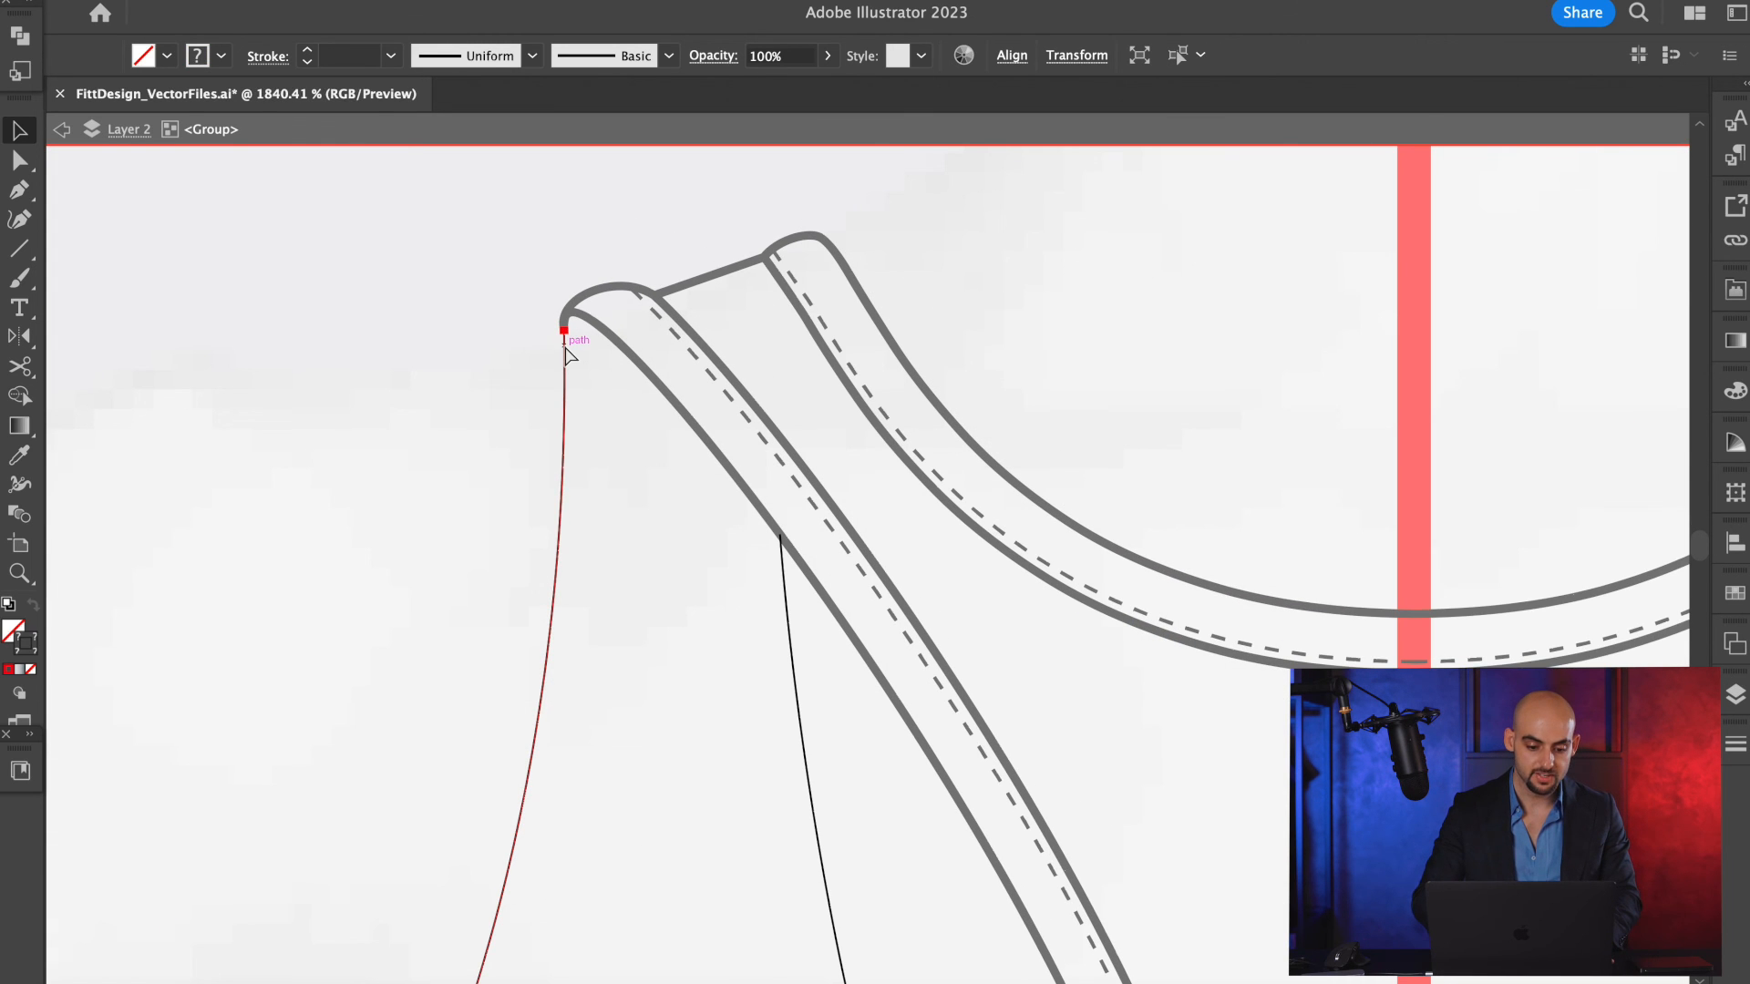
pyautogui.click(566, 356)
pyautogui.press('i')
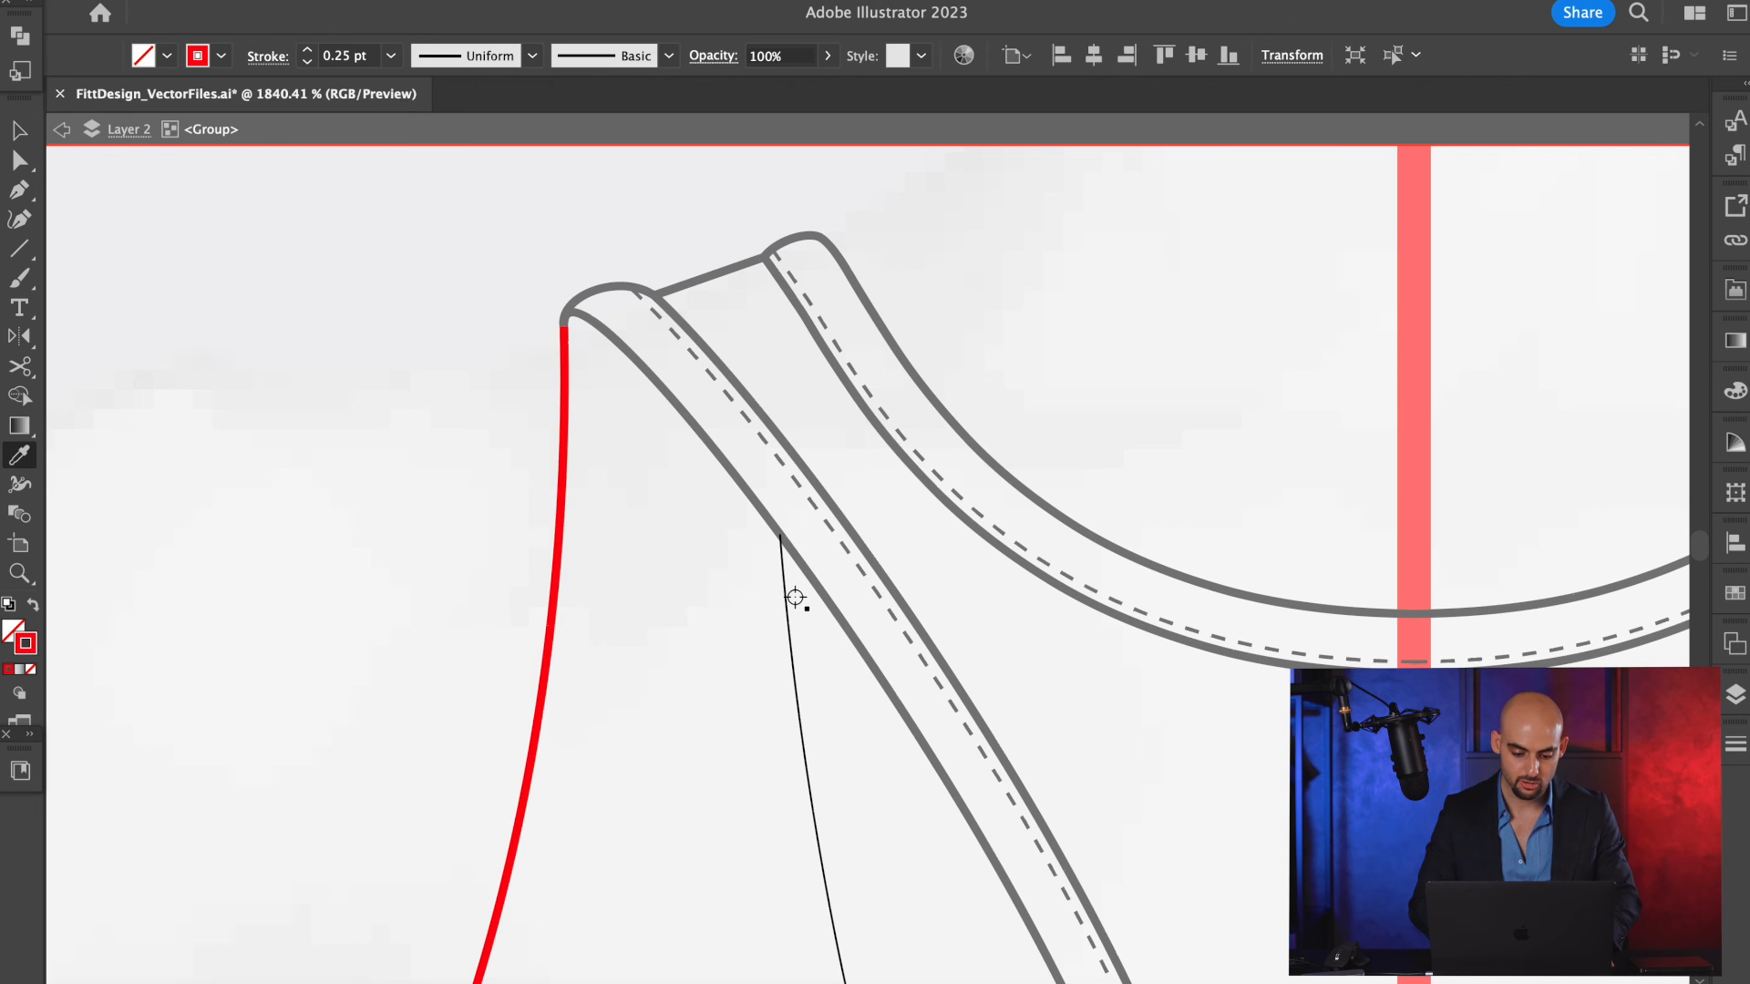
pyautogui.click(787, 597)
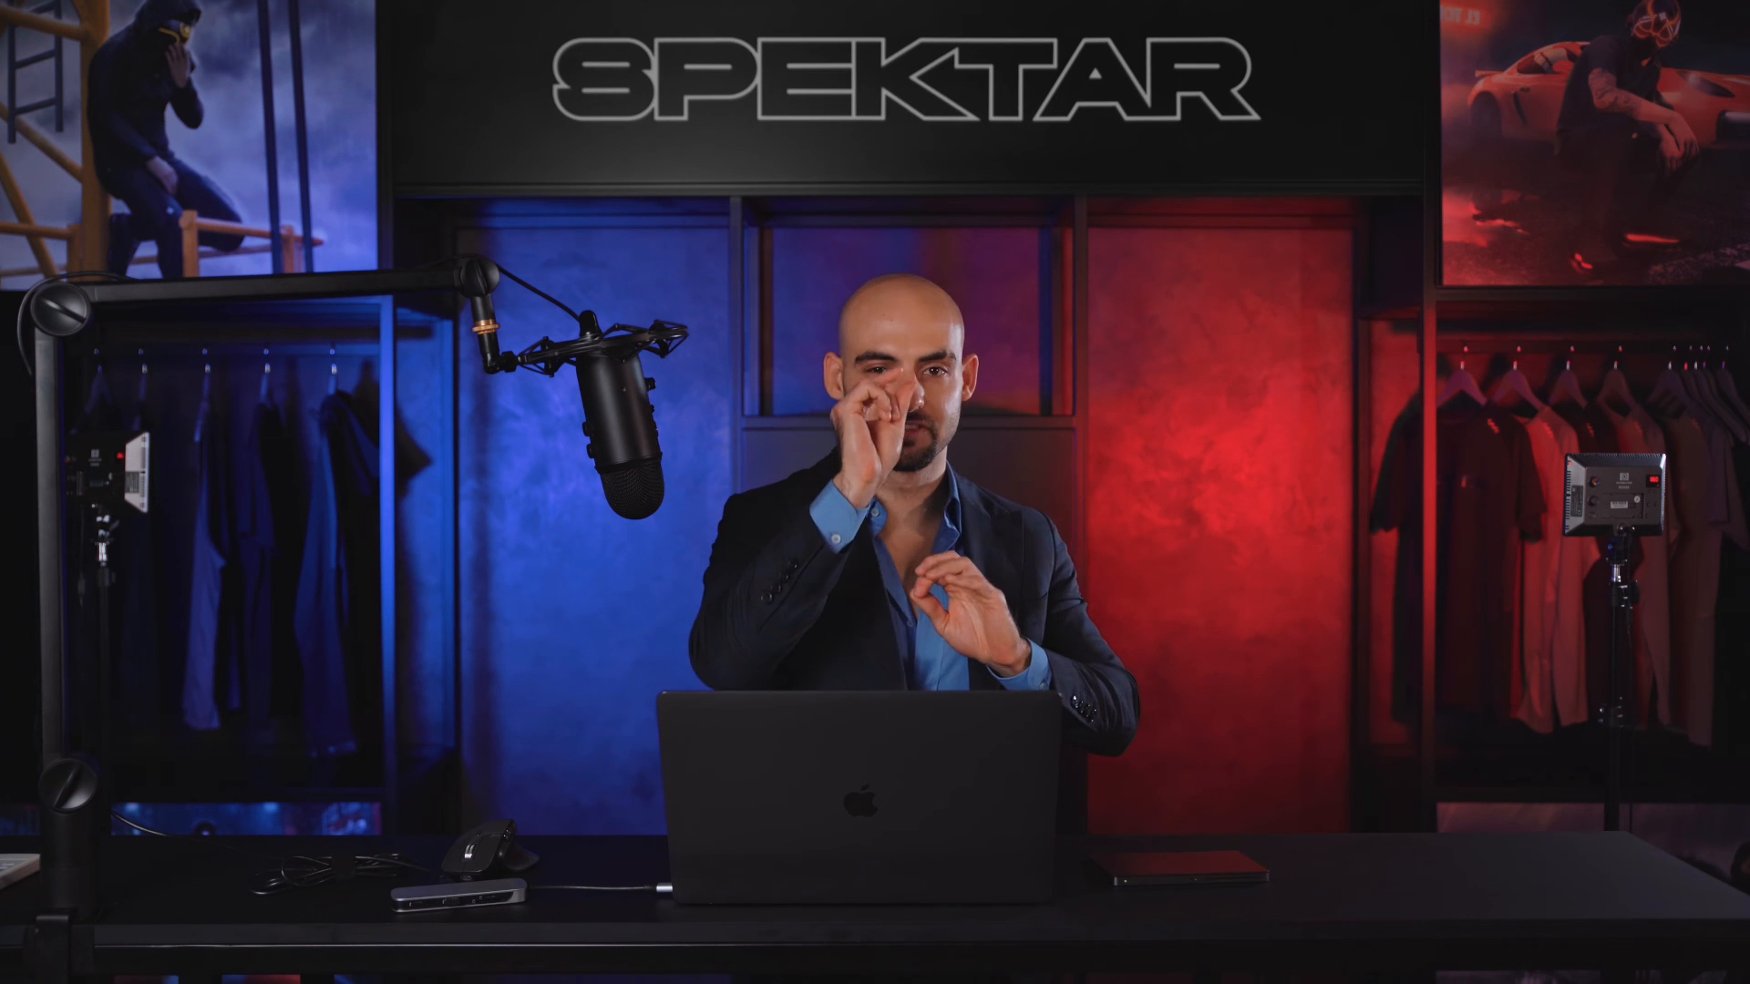